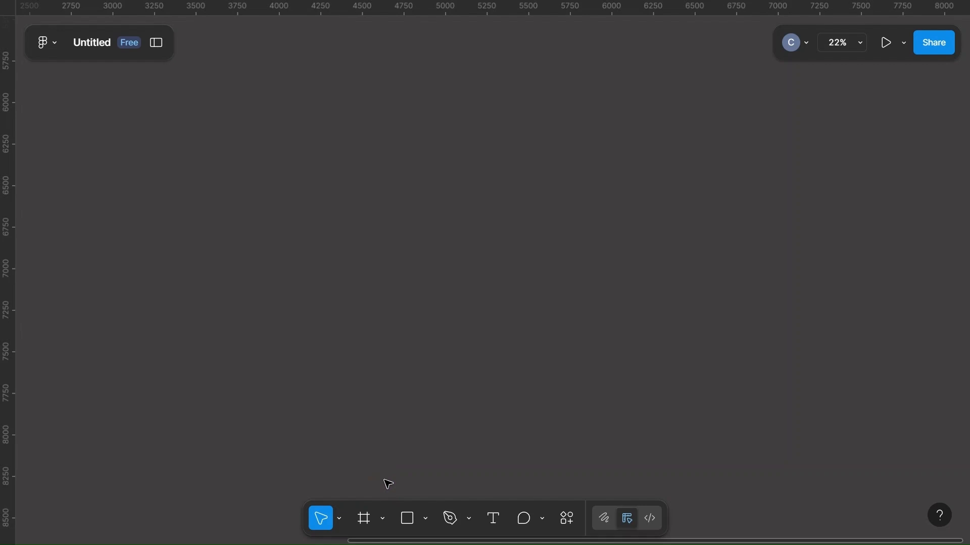
Step: Locate the Dashboard Overview and lumora-dashboard 1 frames on the canvas and compare their layouts
scroll(389, 485, "left", 15)
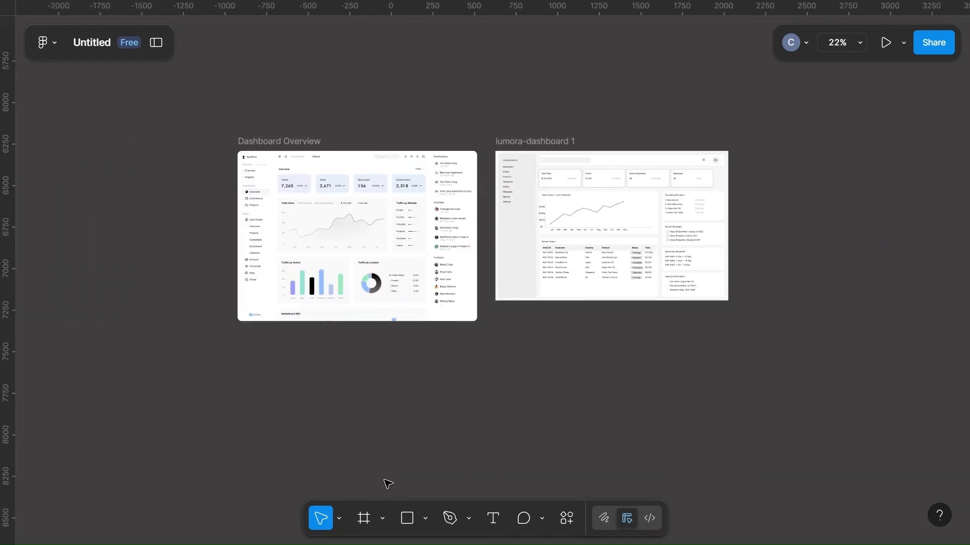
scroll(464, 360, "up", 6)
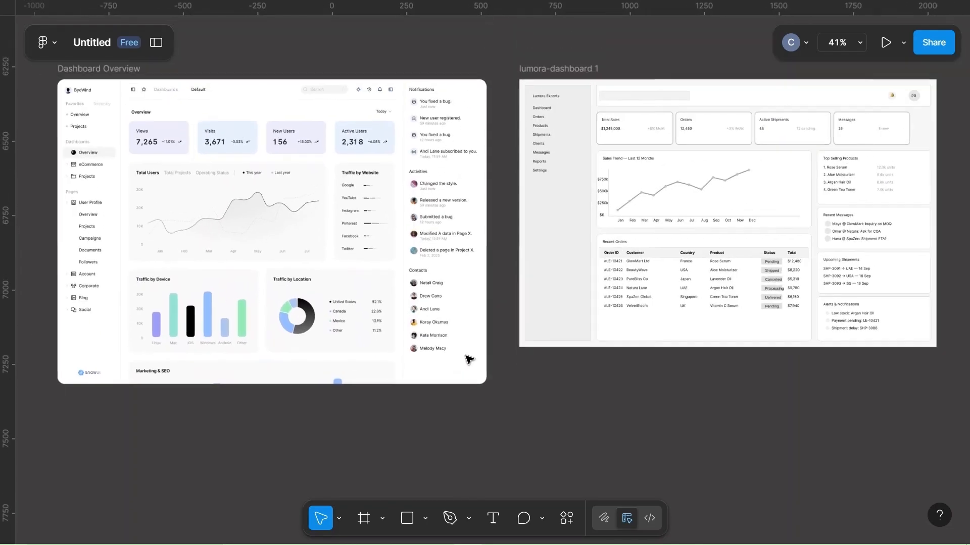
scroll(464, 359, "down", 1)
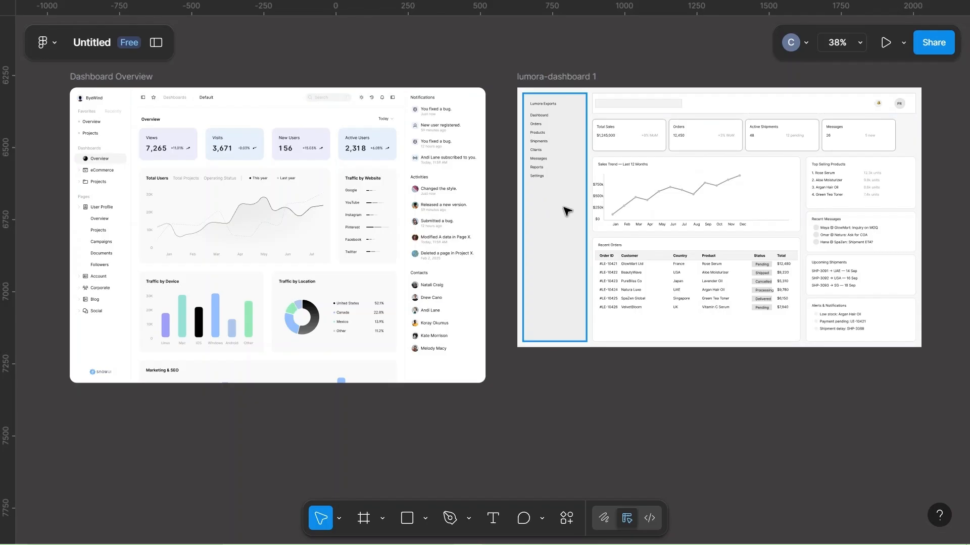
left_click_drag(443, 390, 513, 396)
key("ctrl+z")
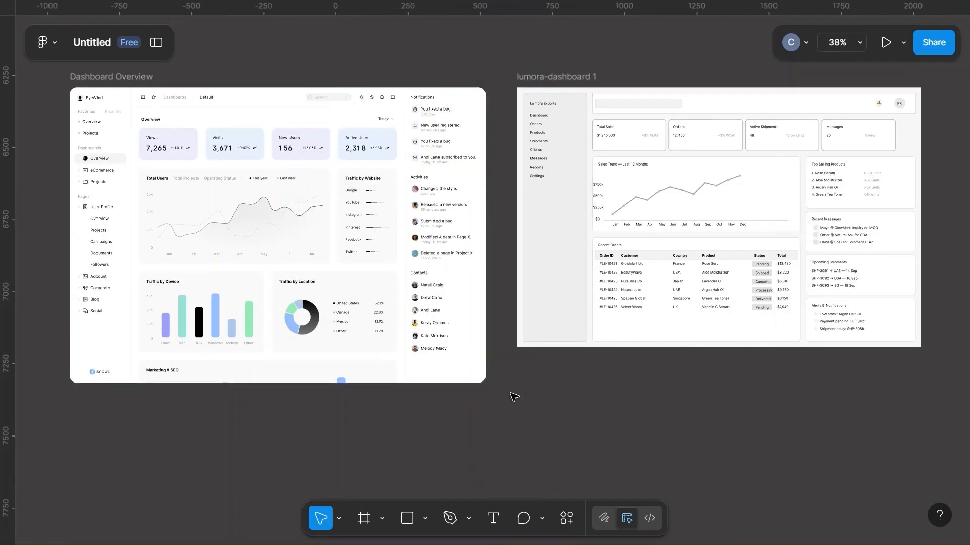
Step: Duplicate the lumora-dashboard 1 frame and place the copy directly below the Dashboard Overview frame
scroll(514, 397, "right", 5)
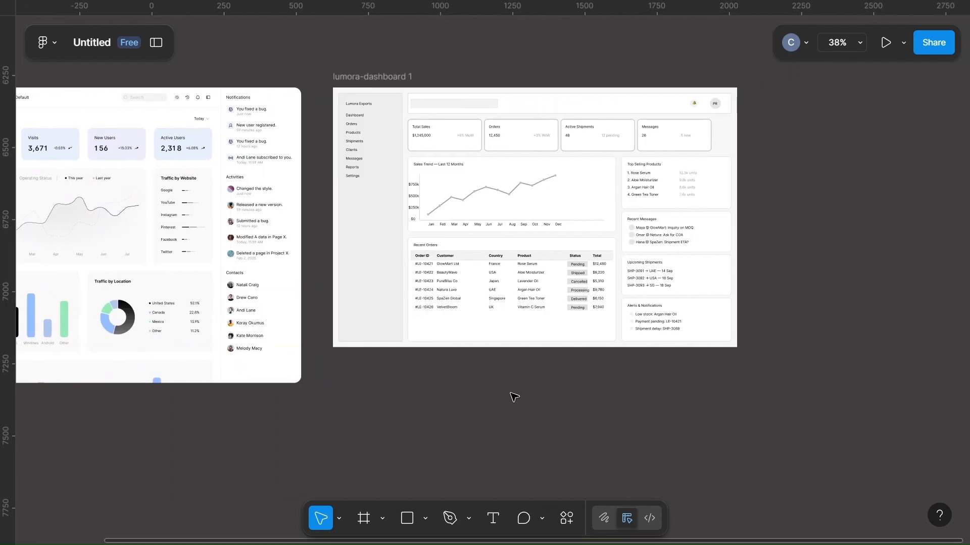
left_click(371, 77)
key("ctrl+d")
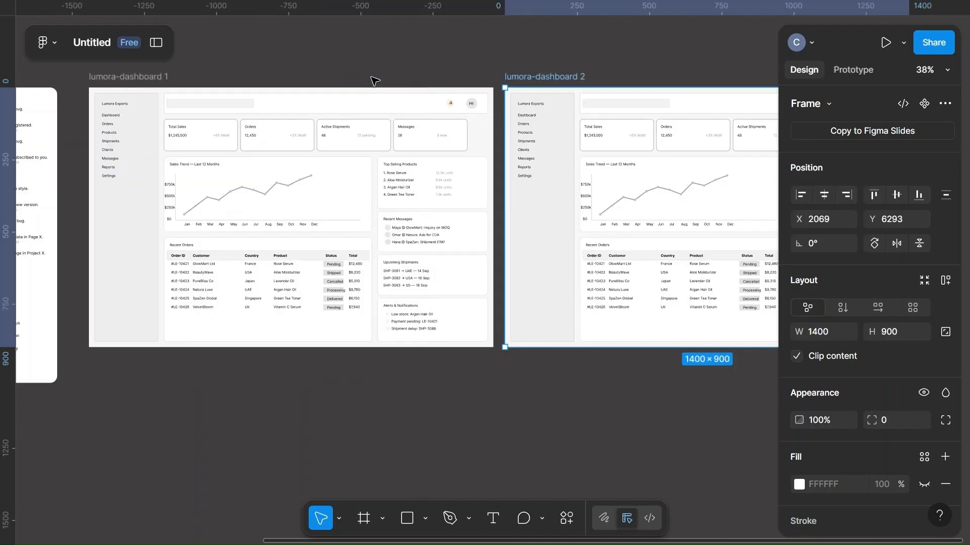
scroll(372, 83, "down", 5)
left_click_drag(478, 74, 100, 234)
left_click(391, 247)
Step: Move the original lumora-dashboard 1 frame farther right, away from the Dashboard Overview frame
scroll(392, 249, "left", 6)
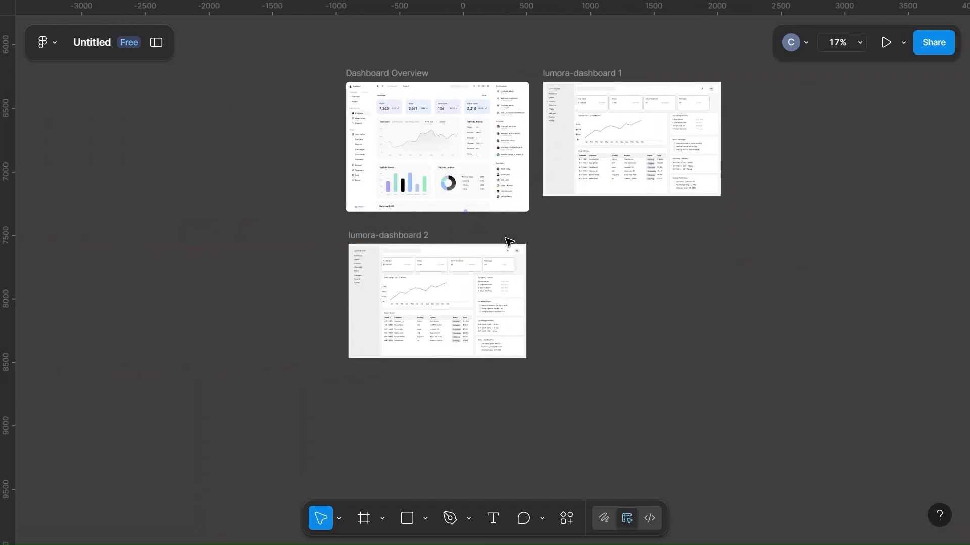
left_click_drag(565, 72, 731, 63)
left_click(615, 236)
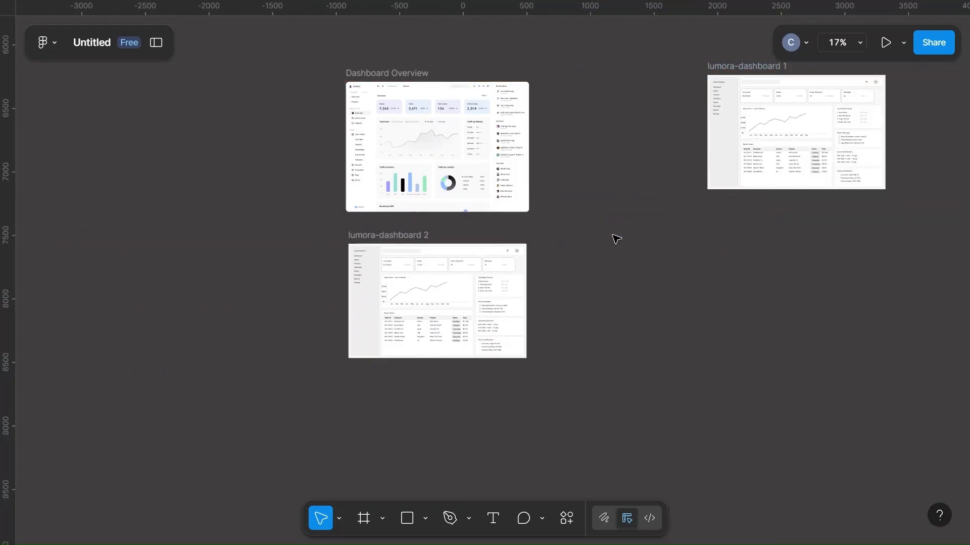
Step: Examine the main content area, right bar, header and sidebar of the Dashboard Overview reference design
scroll(616, 239, "up", 1)
scroll(614, 238, "up", 5)
scroll(614, 238, "left", 4)
scroll(614, 238, "up", 2)
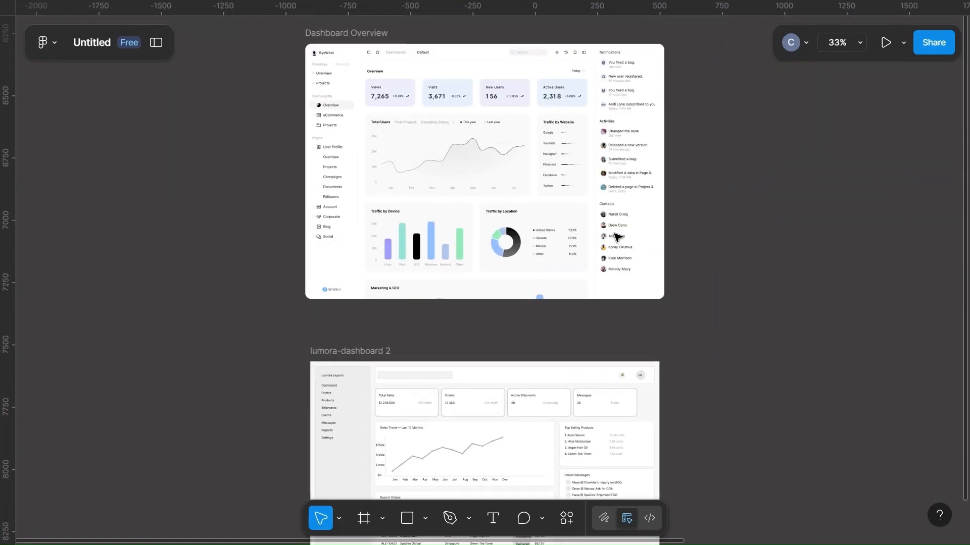
left_click(381, 96)
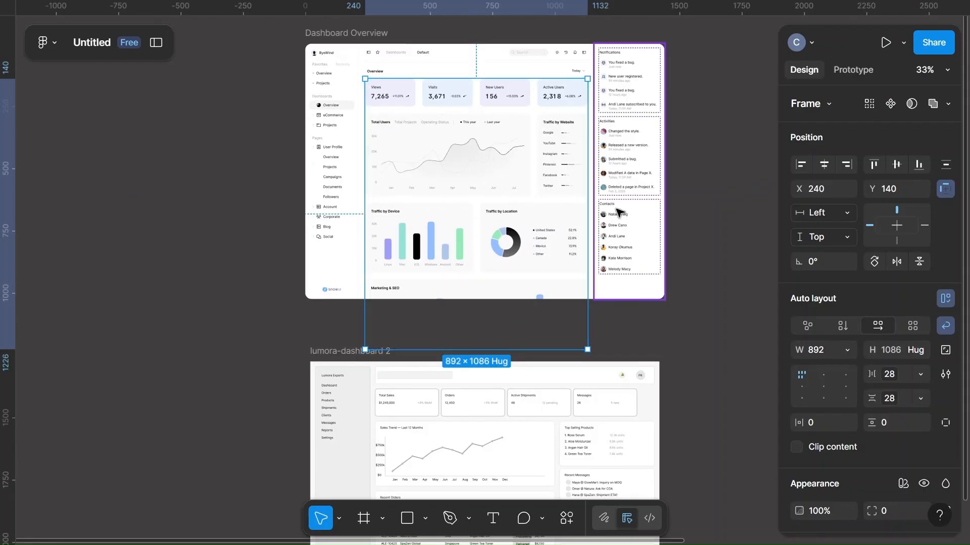
left_click(629, 97)
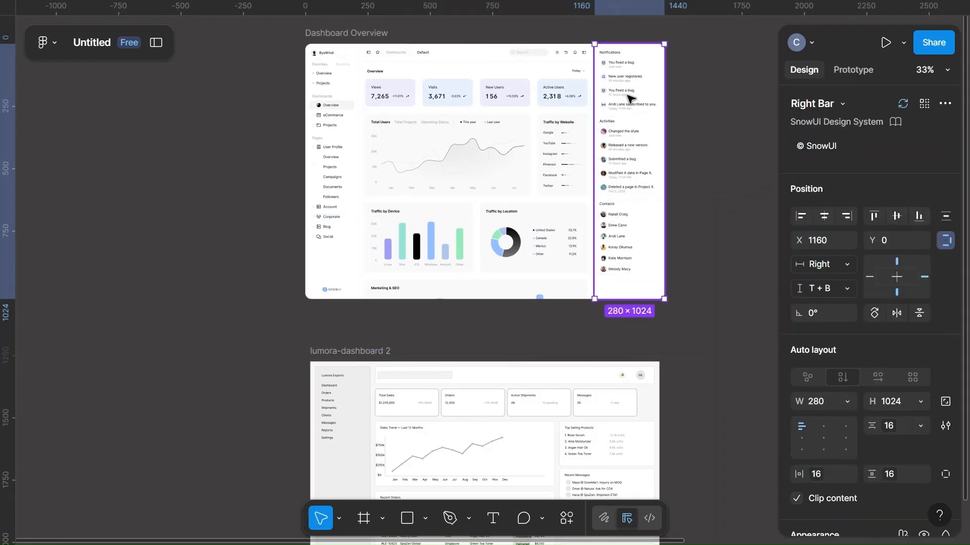
left_click(513, 55)
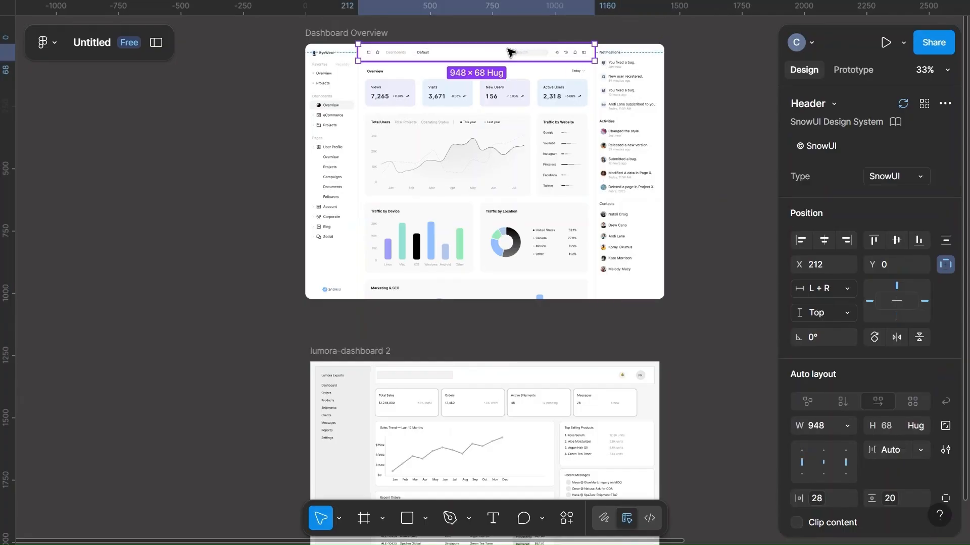
left_click(335, 156)
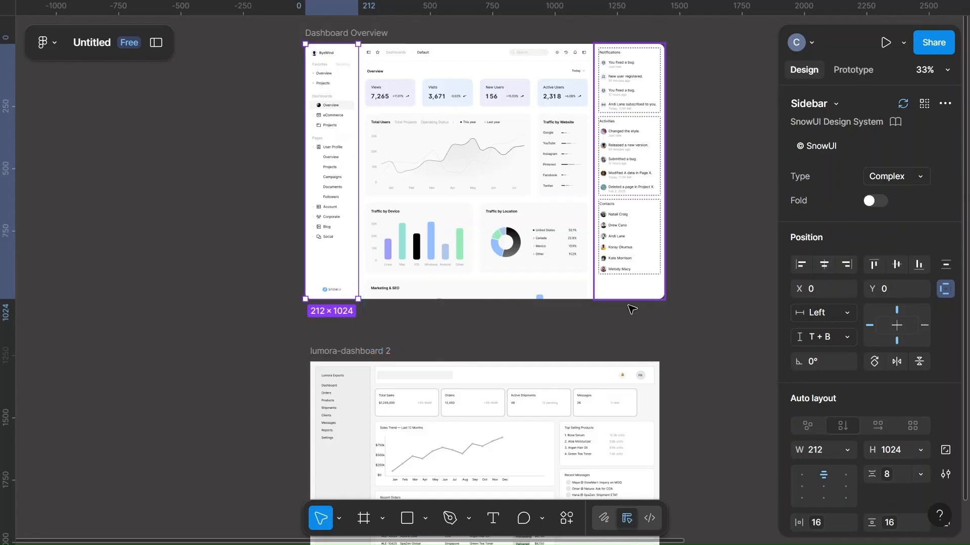
Step: Examine the overall layout of lumora-dashboard 2, including its header bar and sidebar background shapes
scroll(679, 349, "down", 5)
scroll(679, 348, "up", 5, "ctrl")
scroll(680, 350, "left", 2)
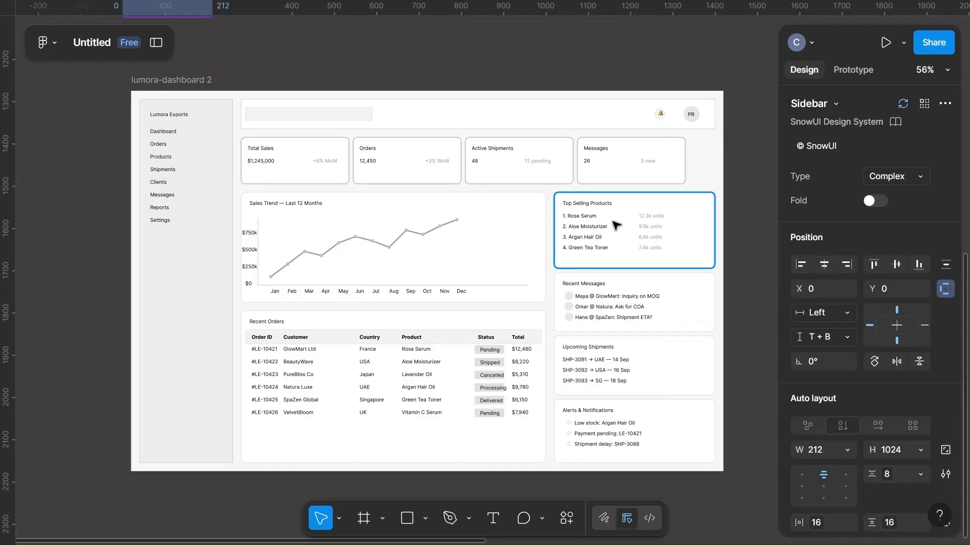
scroll(588, 373, "down", 3)
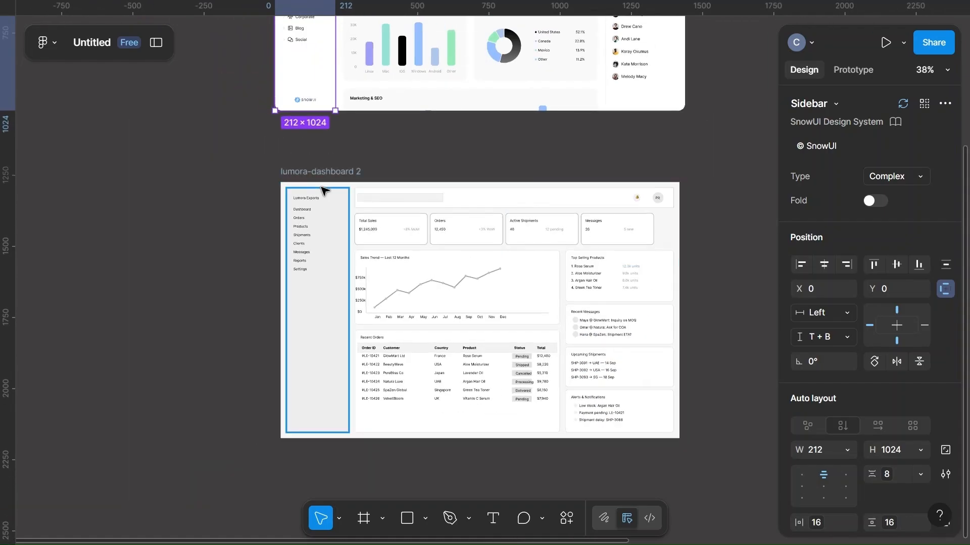
scroll(498, 158, "up", 4)
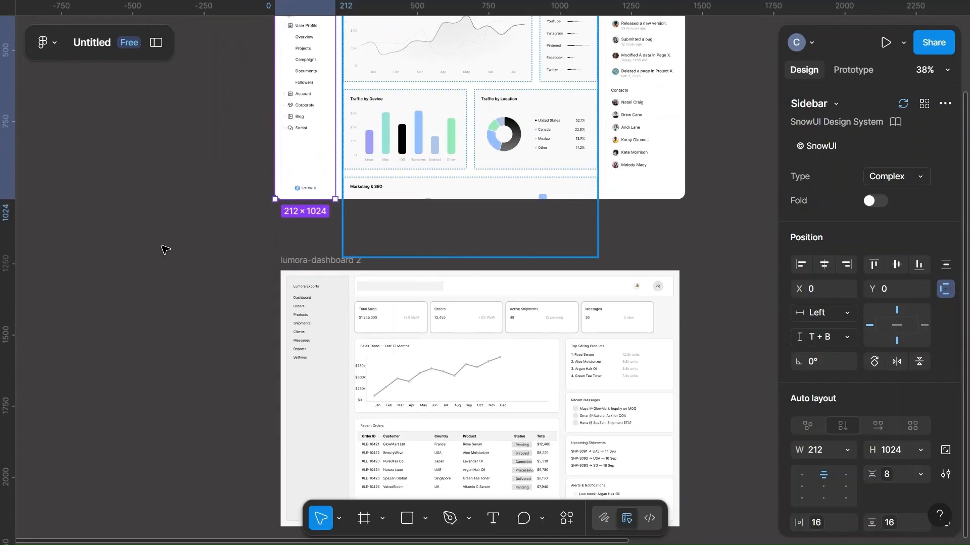
left_click(219, 318)
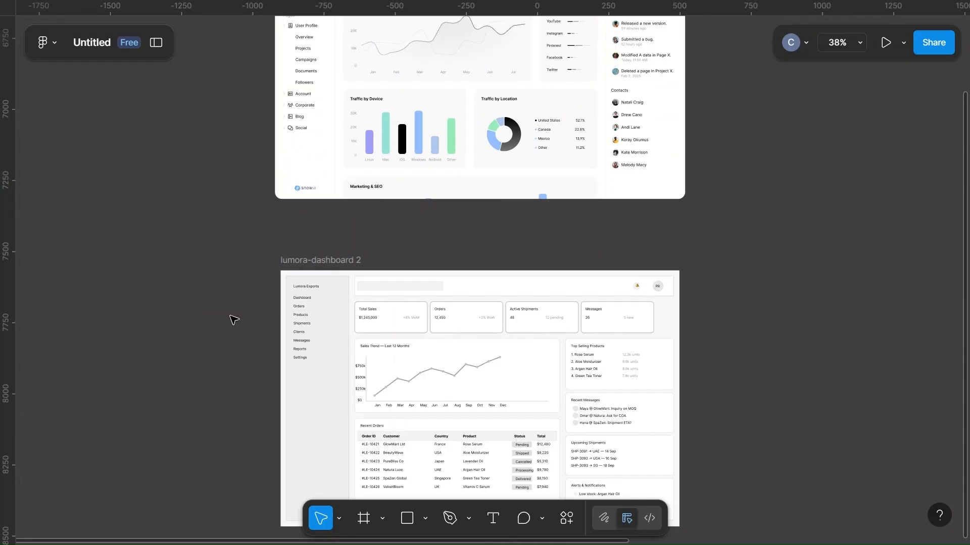
left_click(472, 289)
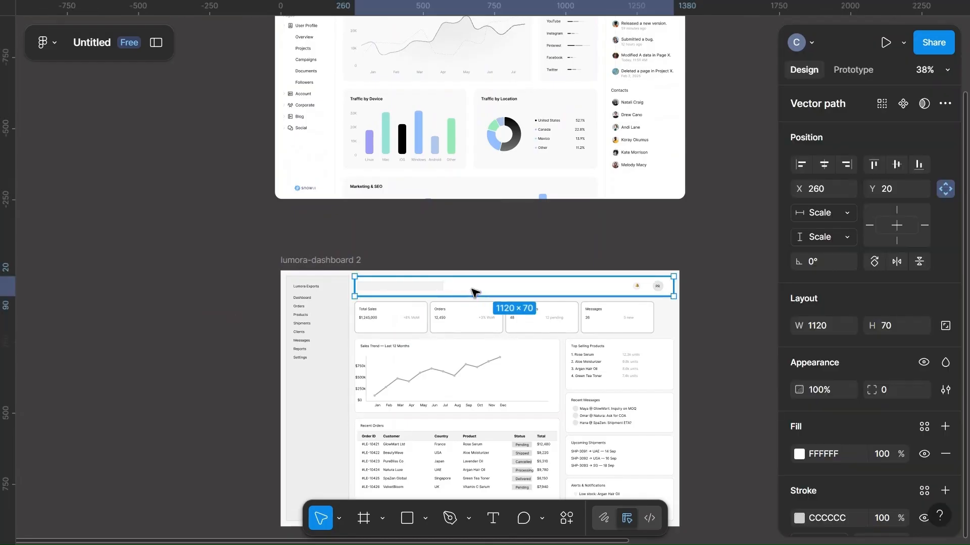
left_click(317, 388)
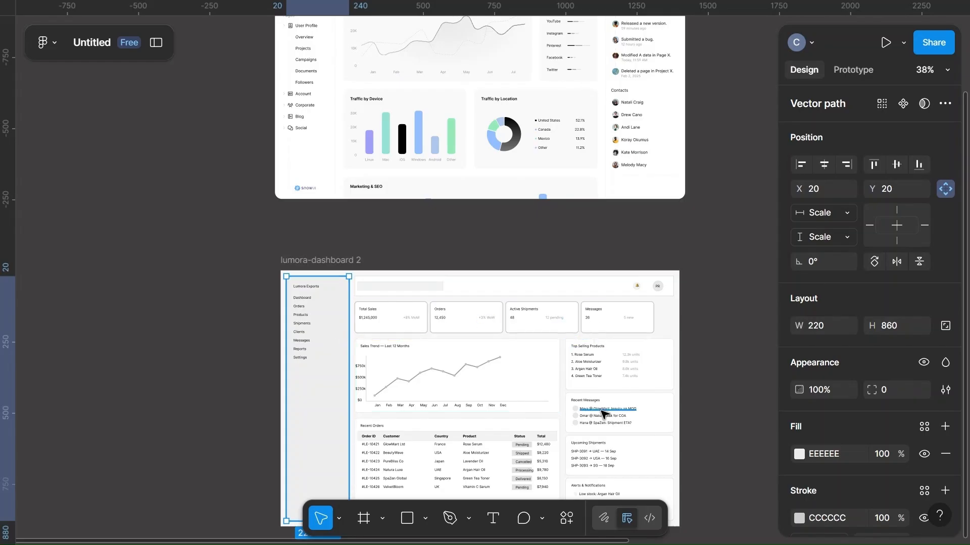
Step: Inspect the profile initials, bell icon, search placeholder and background shape in the lumora-dashboard 2 header
scroll(730, 241, "up", 5)
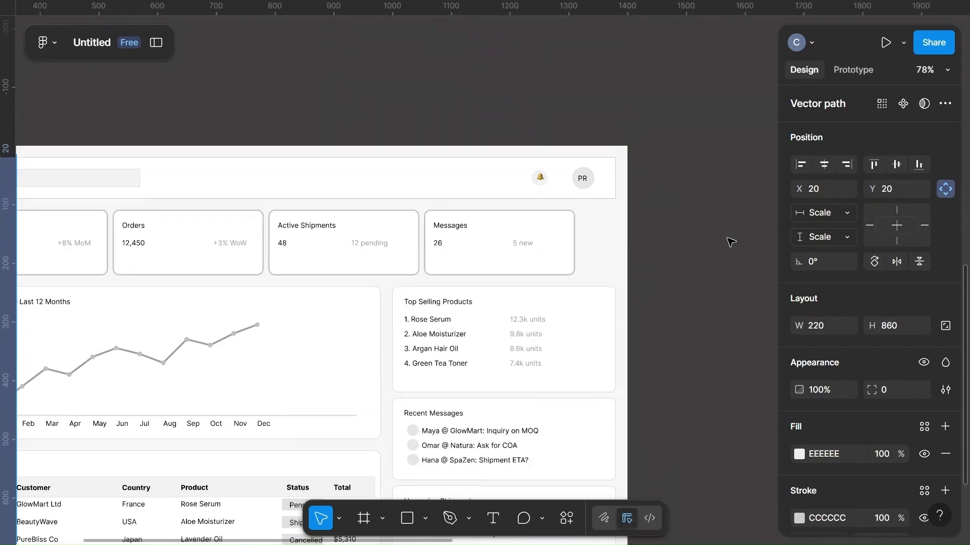
scroll(731, 242, "left", 3)
left_click(711, 179)
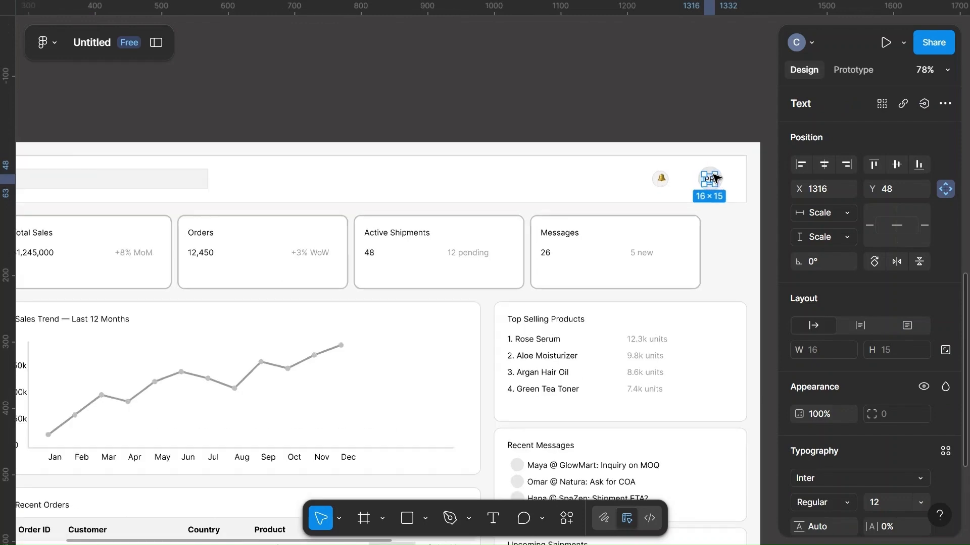
scroll(713, 177, "up", 5)
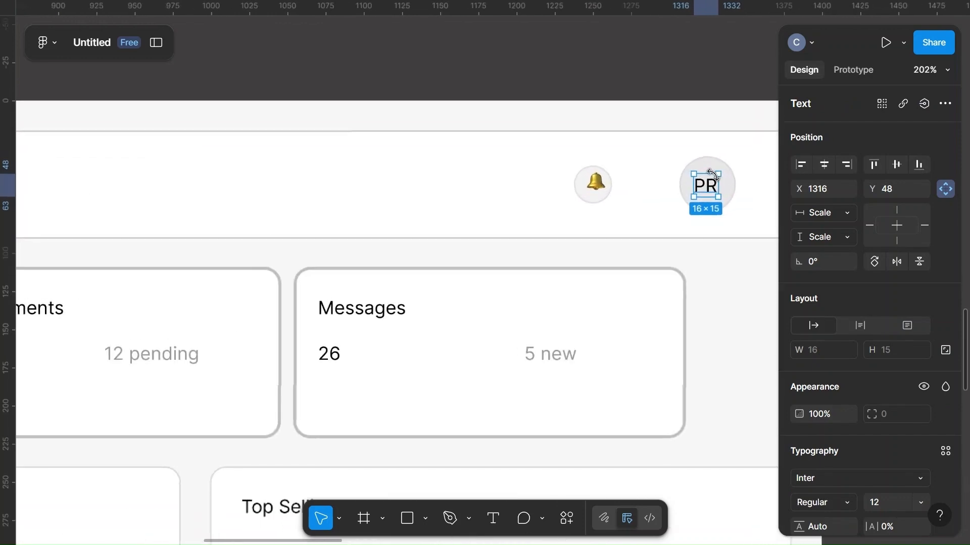
left_click(593, 186)
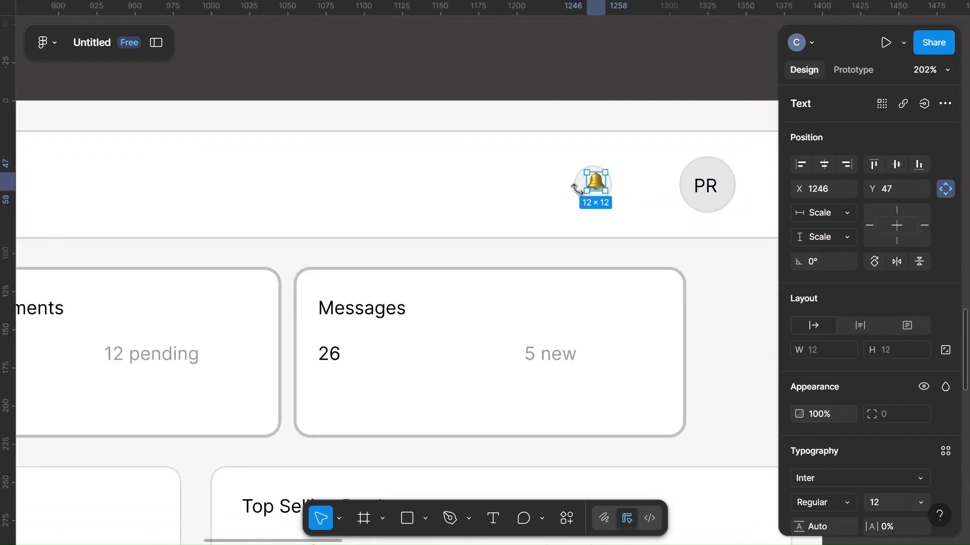
scroll(576, 189, "down", 8)
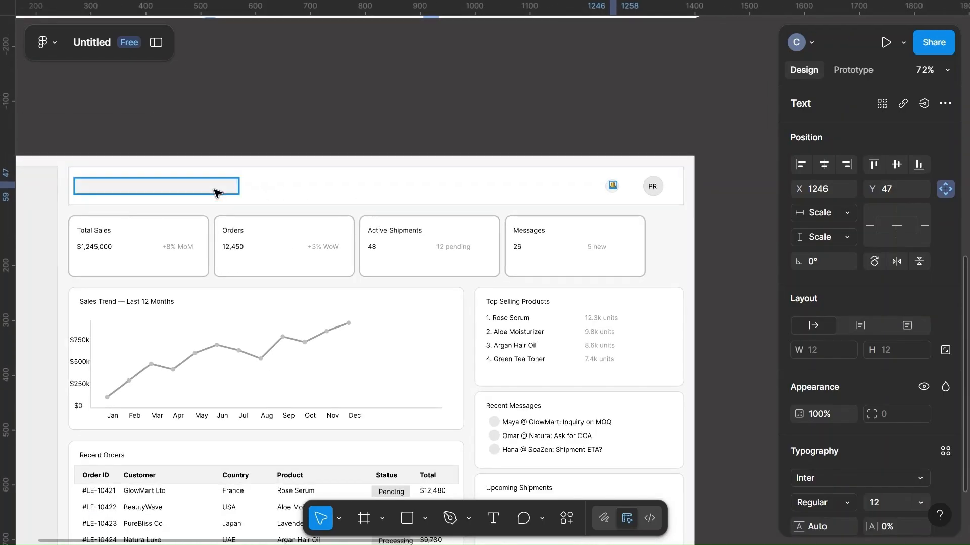
left_click(217, 193)
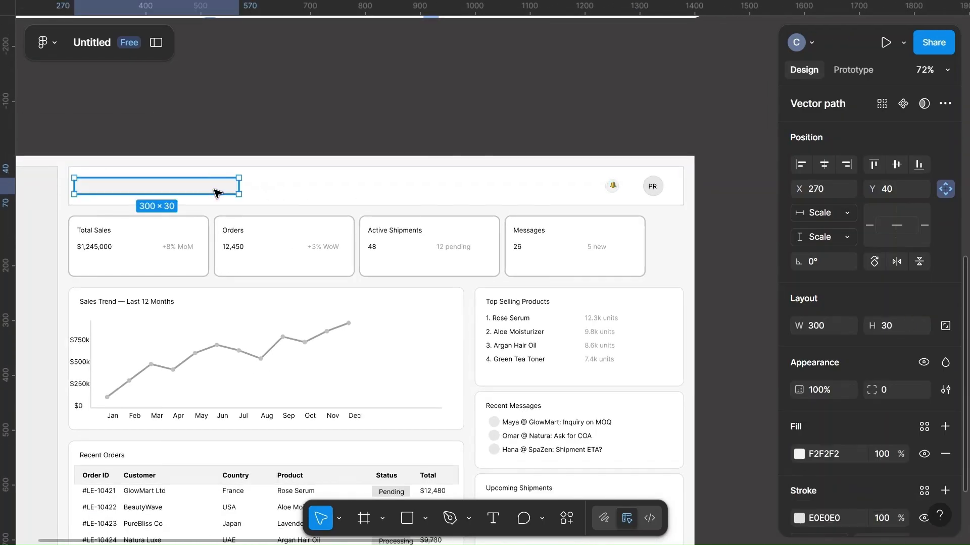
left_click(352, 197)
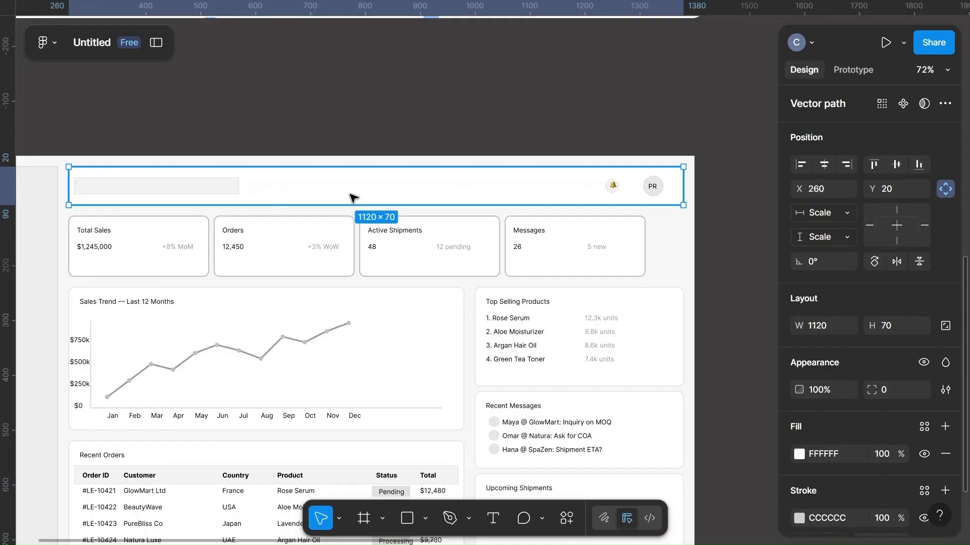
Step: Inspect the Dashboard Overview header and its nested Search component for size, spacing and styling properties
scroll(352, 197, "down", 5)
scroll(539, 113, "up", 6)
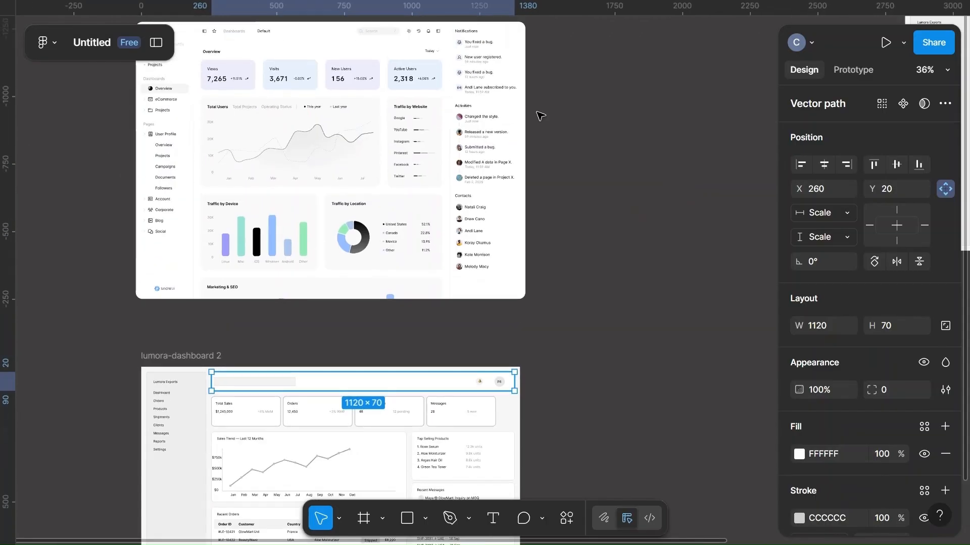
scroll(539, 115, "up", 3)
left_click(253, 149)
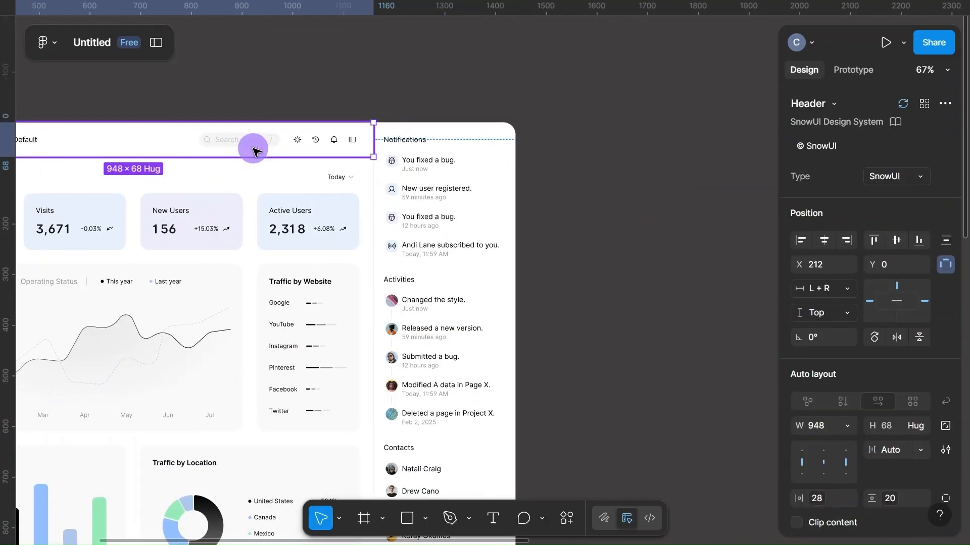
scroll(256, 152, "left", 3)
scroll(256, 151, "left", 3)
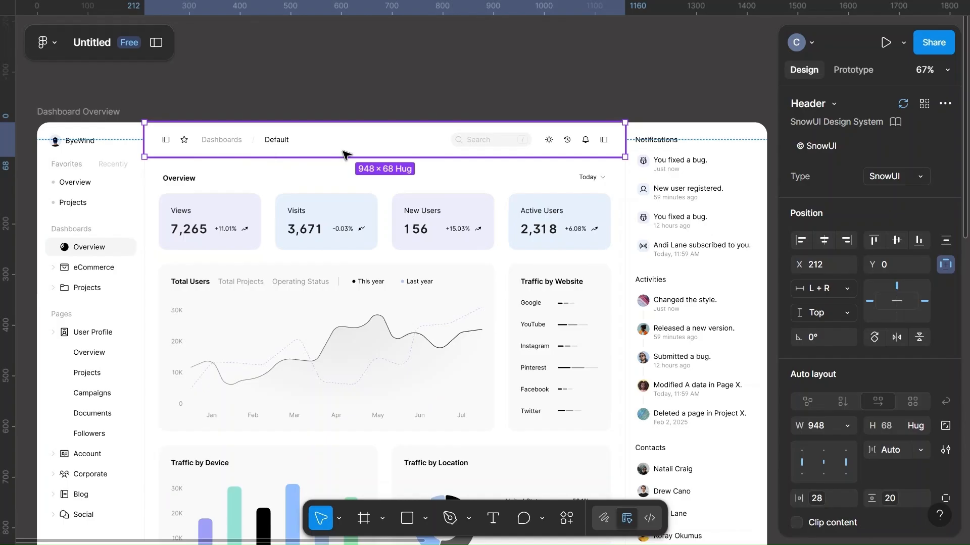
left_click(514, 145)
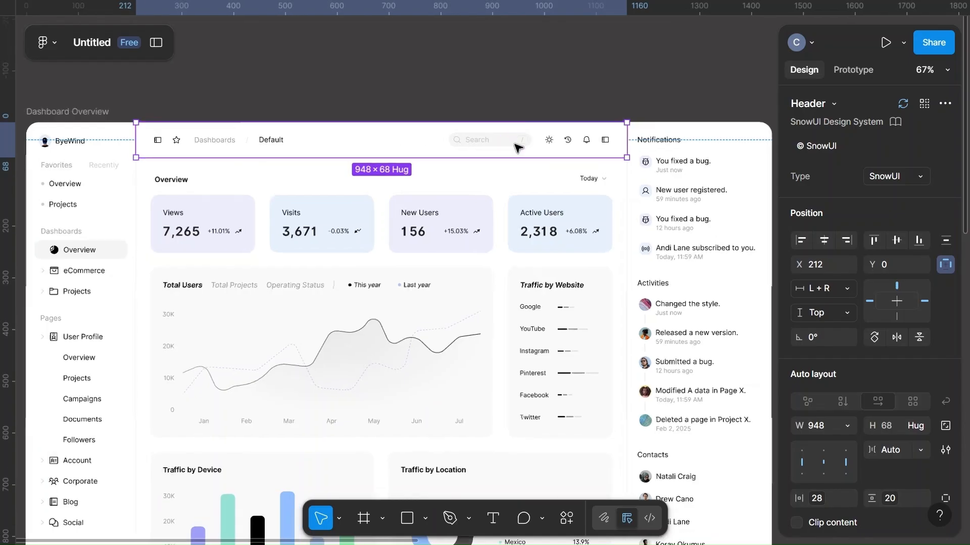
scroll(514, 145, "up", 5)
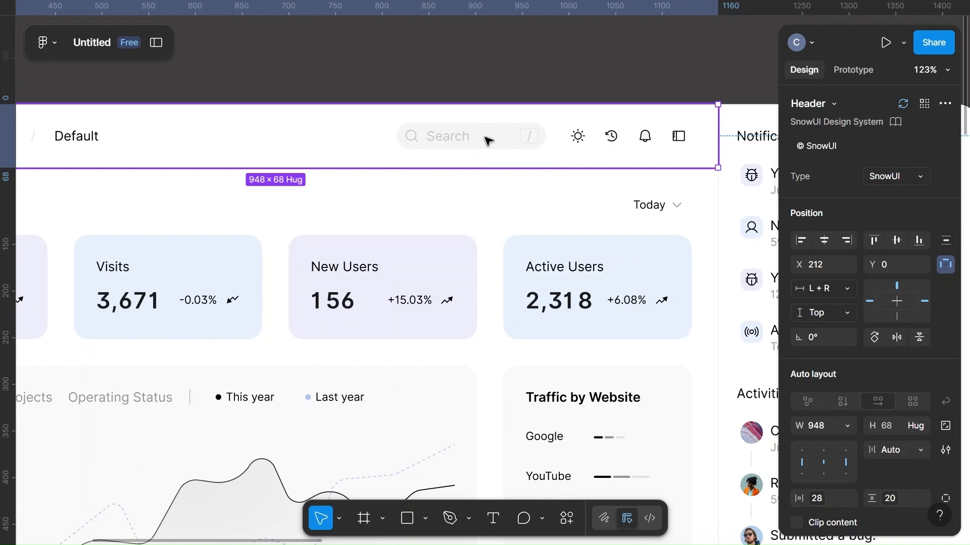
double_click(465, 137)
double_click(468, 137)
double_click(470, 139)
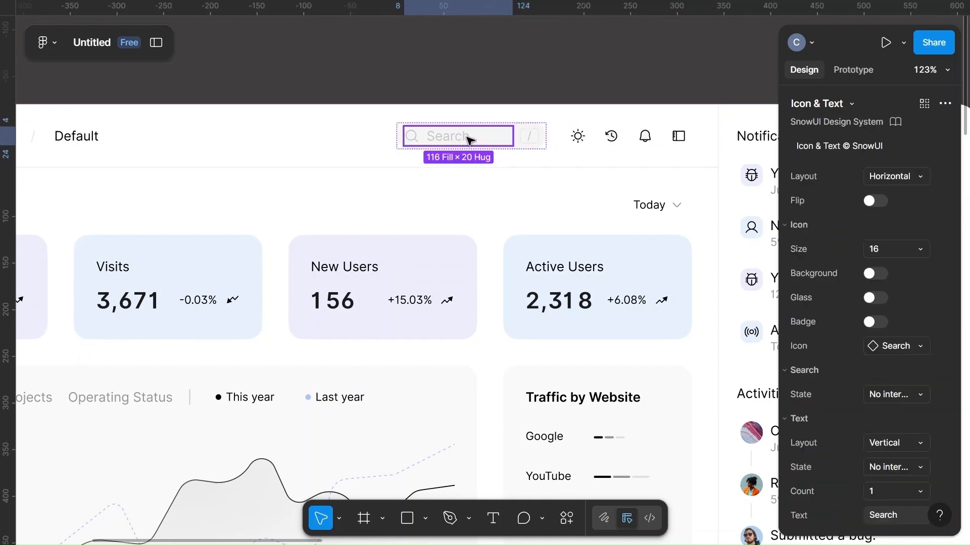
left_click(544, 130)
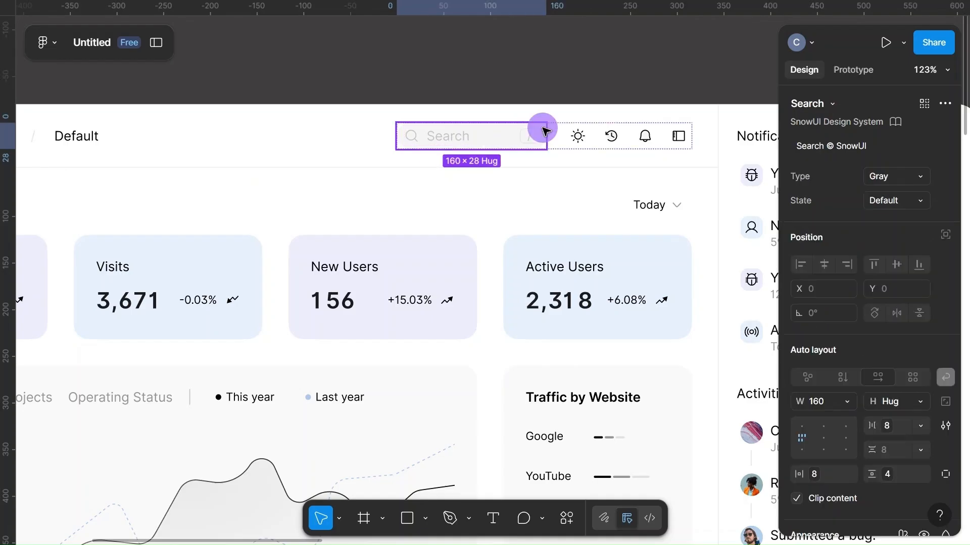
Step: Set the corner radius of the search field rectangle in the lumora-dashboard 2 header to 8
scroll(546, 130, "down", 2)
scroll(545, 130, "down", 5)
scroll(427, 396, "down", 10)
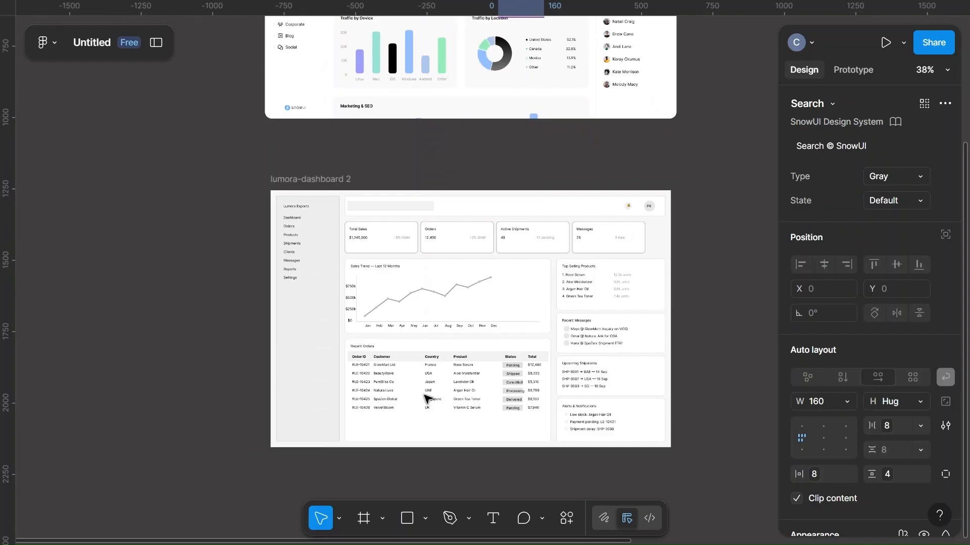
scroll(427, 399, "up", 5)
scroll(427, 399, "up", 5)
left_click(357, 228)
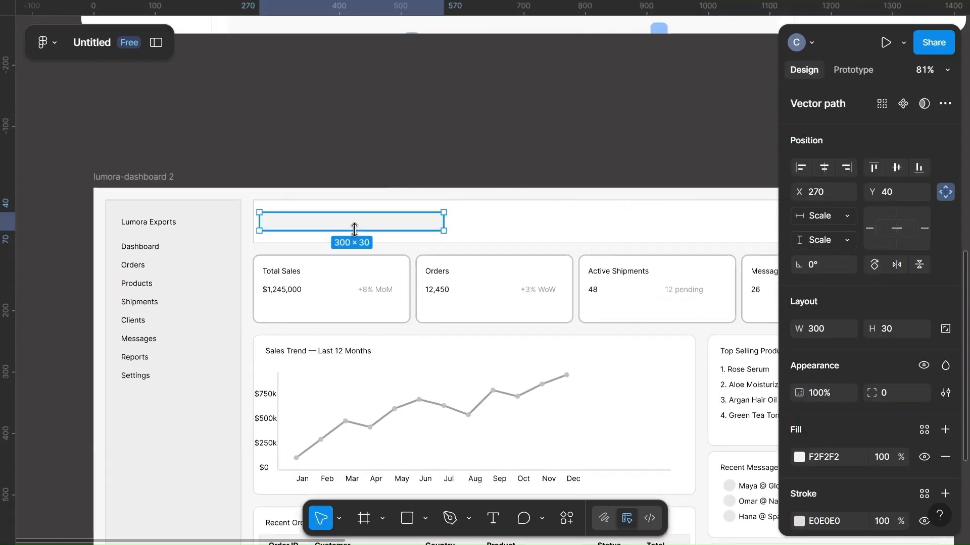
left_click(893, 396)
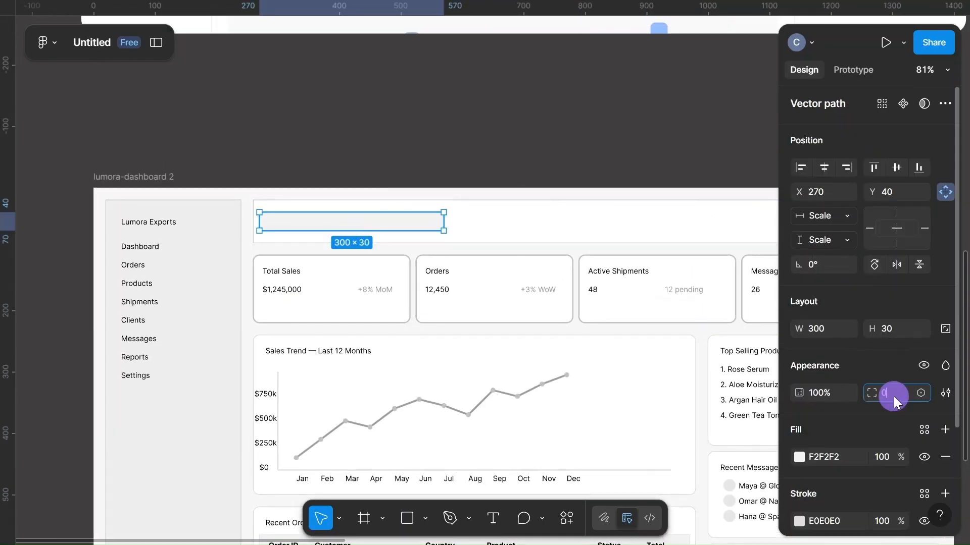
type("8")
left_click(616, 171)
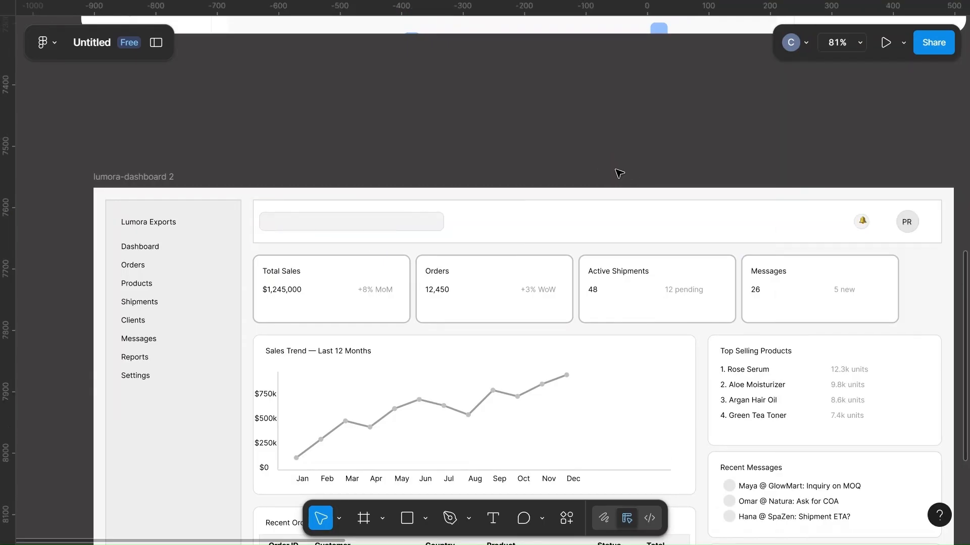
Step: Delete the bell emoji and the PR initials from their circles in the lumora-dashboard 2 header
scroll(864, 225, "up", 5)
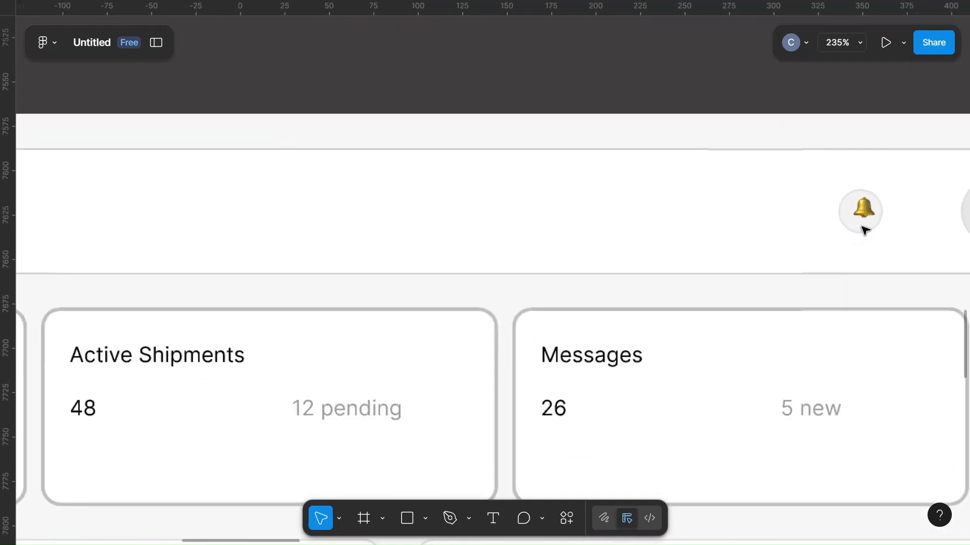
scroll(858, 228, "right", 3)
left_click(686, 212)
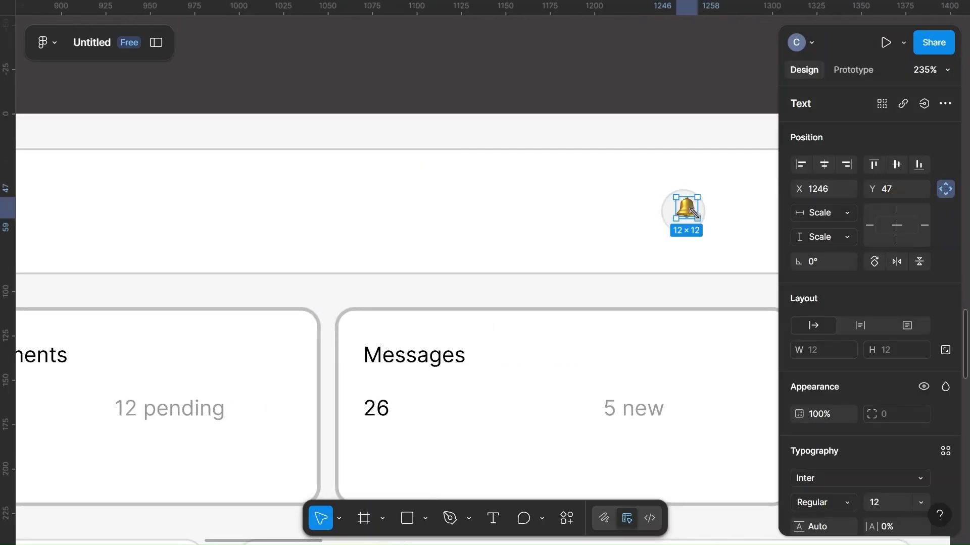
key("Delete")
scroll(695, 216, "right", 3)
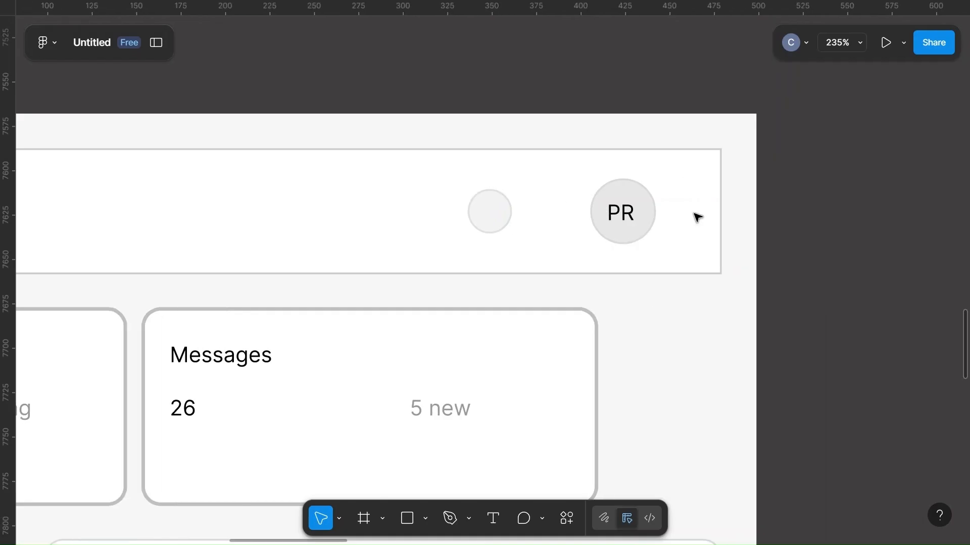
left_click(617, 217)
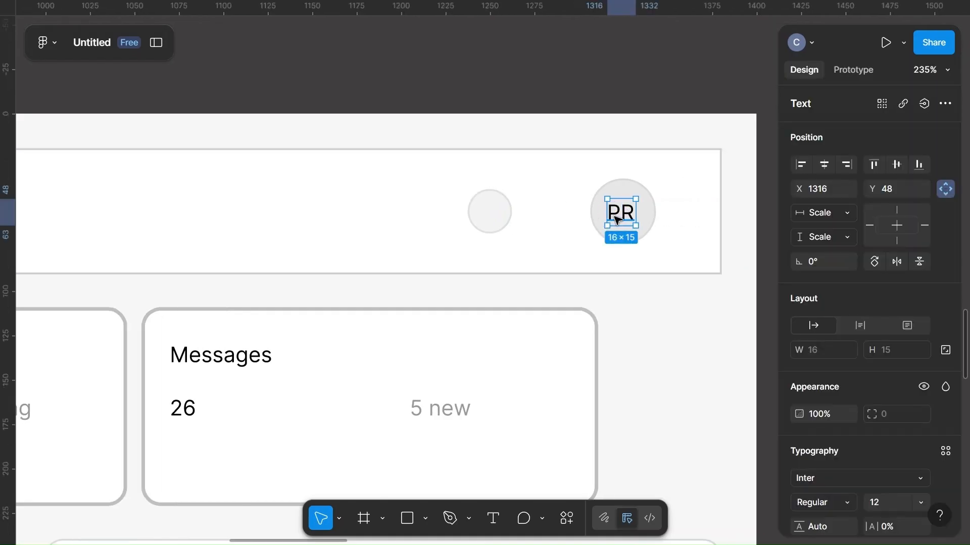
key("Delete")
Step: Compare the size and fill of the two empty circles in the lumora-dashboard 2 header
scroll(617, 216, "down", 5)
left_click(618, 214)
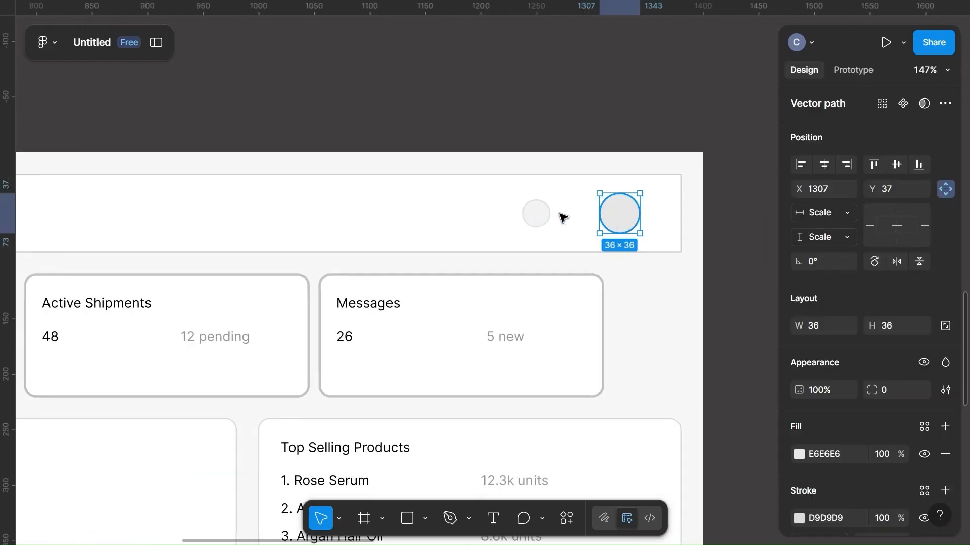
left_click(534, 213)
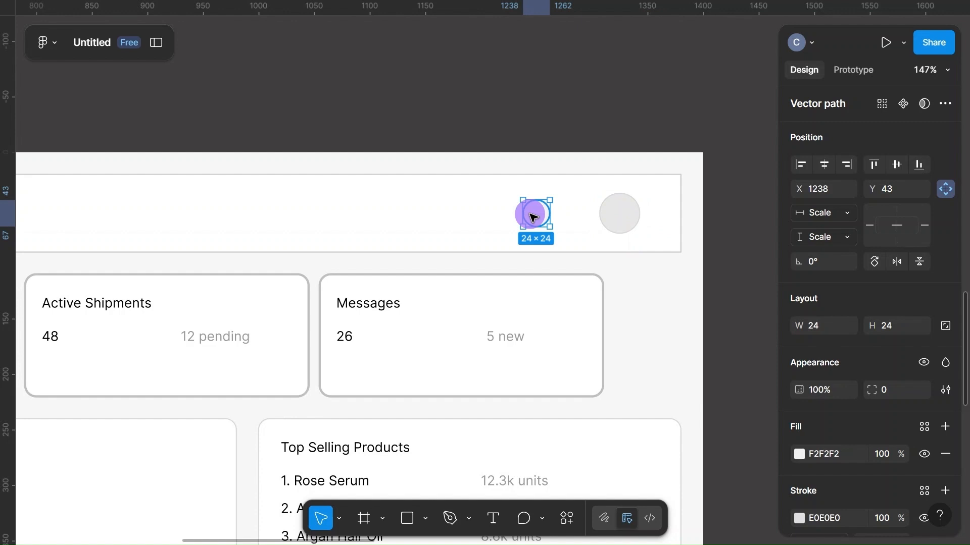
left_click(620, 216)
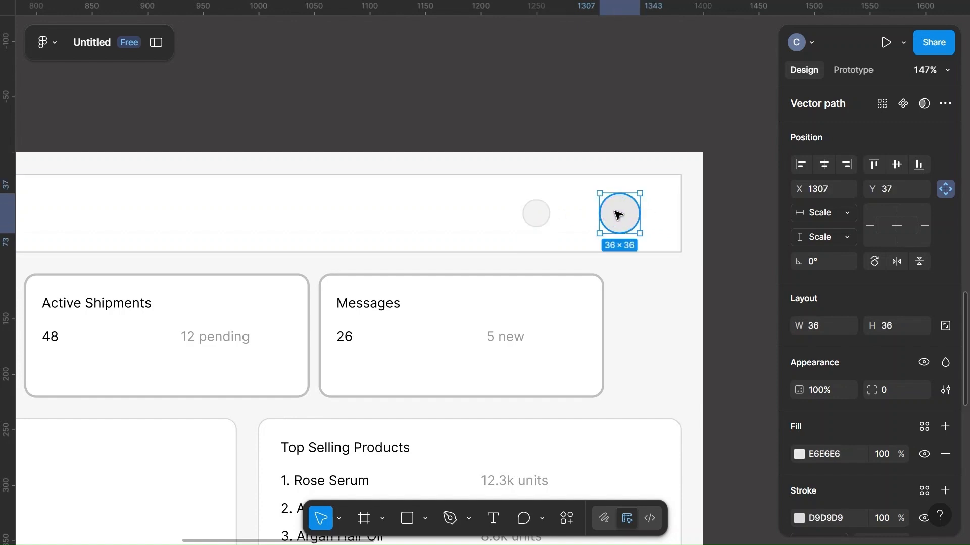
left_click(536, 212)
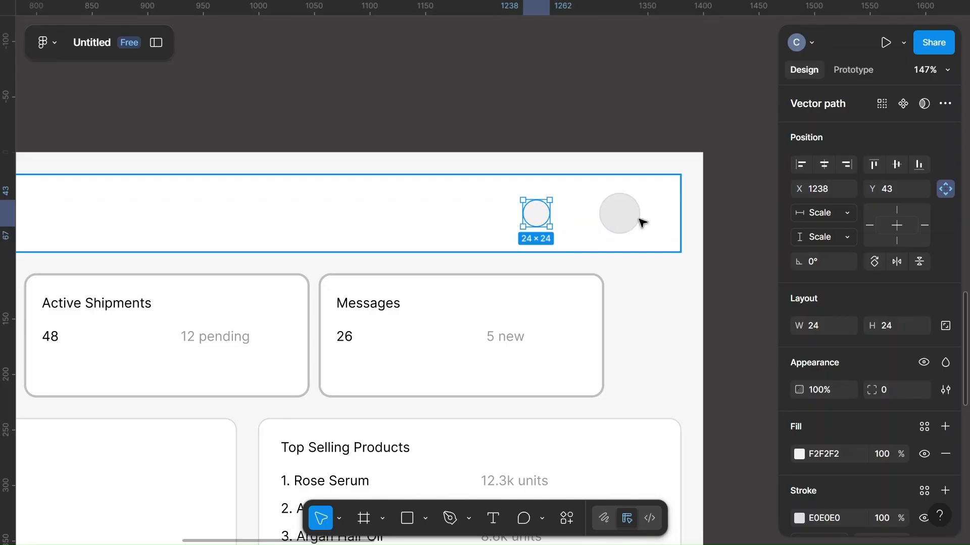
Step: Run the RemixIcon plugin, search for "bell" and place an outlined bell icon on the canvas beside the dashboard frame
scroll(741, 251, "down", 5)
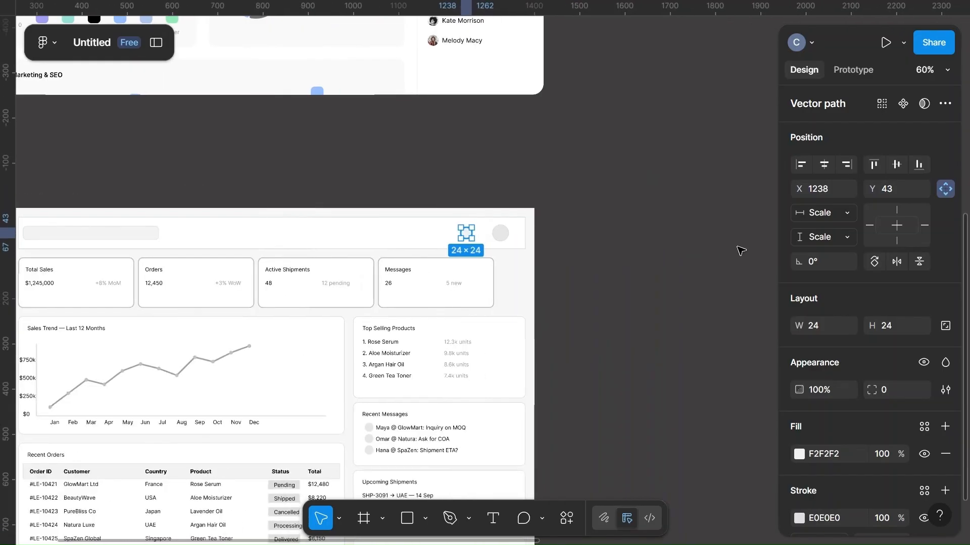
right_click(689, 231)
mouse_move(742, 358)
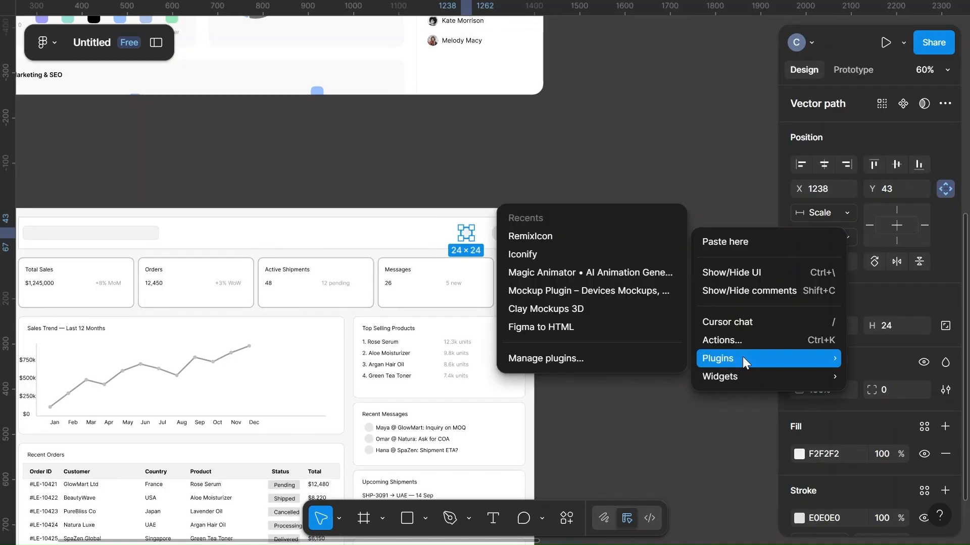
left_click(537, 240)
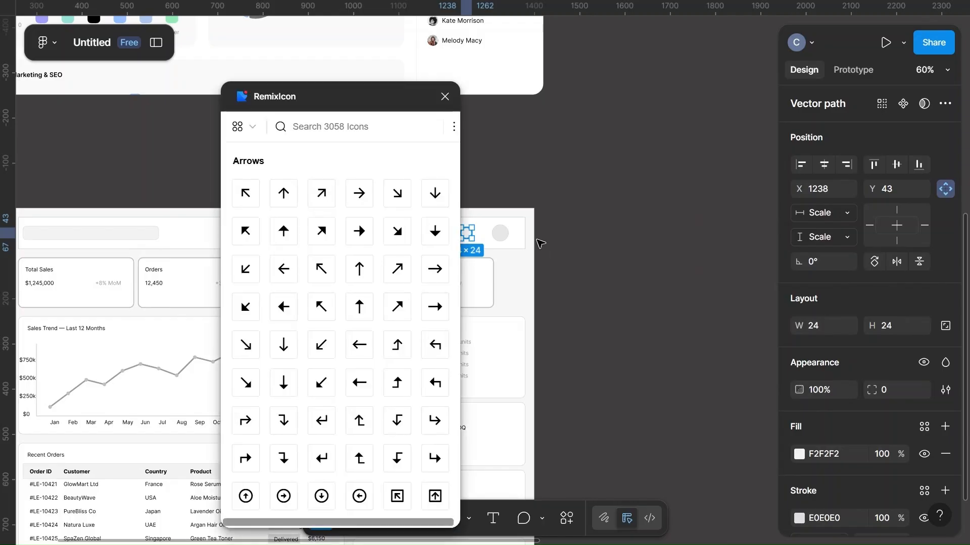
type("bell")
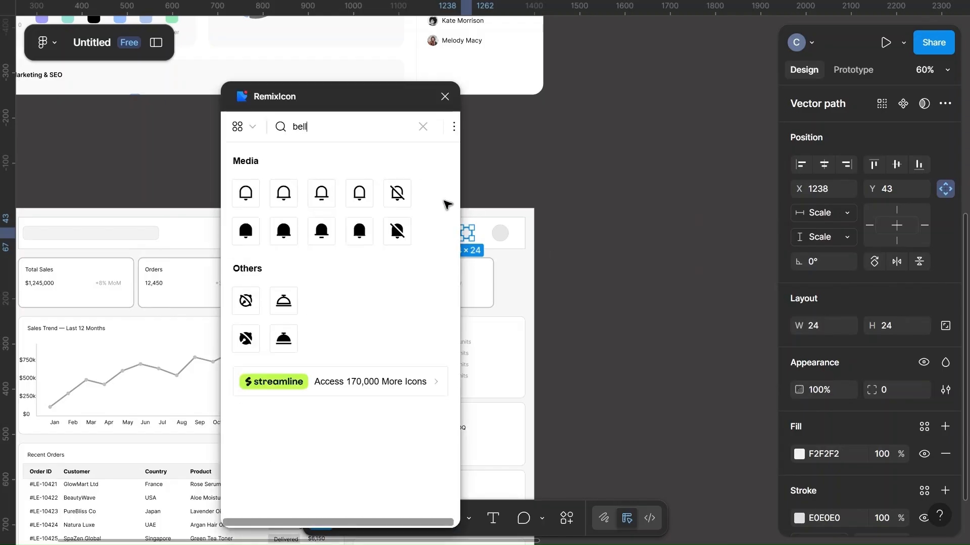
left_click_drag(358, 193, 574, 231)
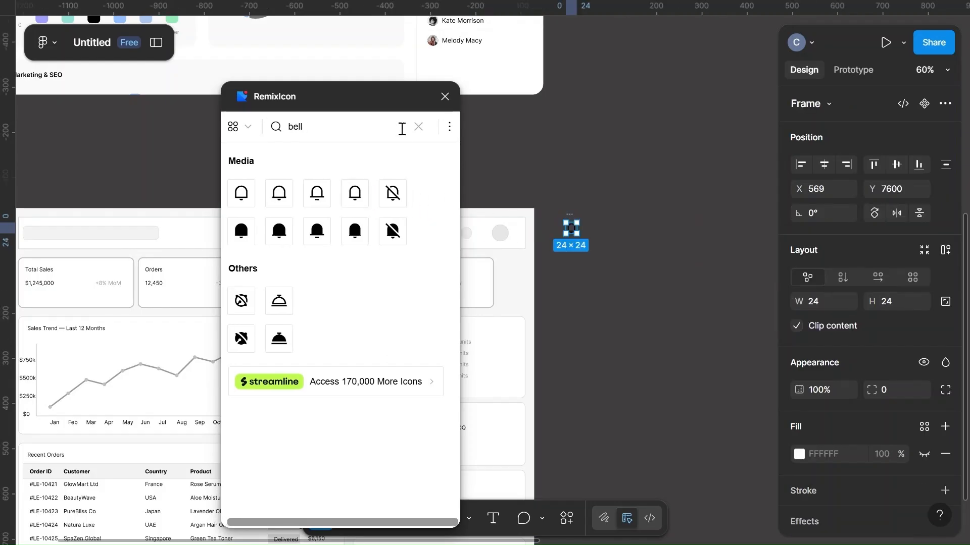
Step: Search RemixIcon for "perso", place an outlined person icon below the bell and move the plugin window clear of the canvas icons
left_click(419, 127)
left_click(369, 125)
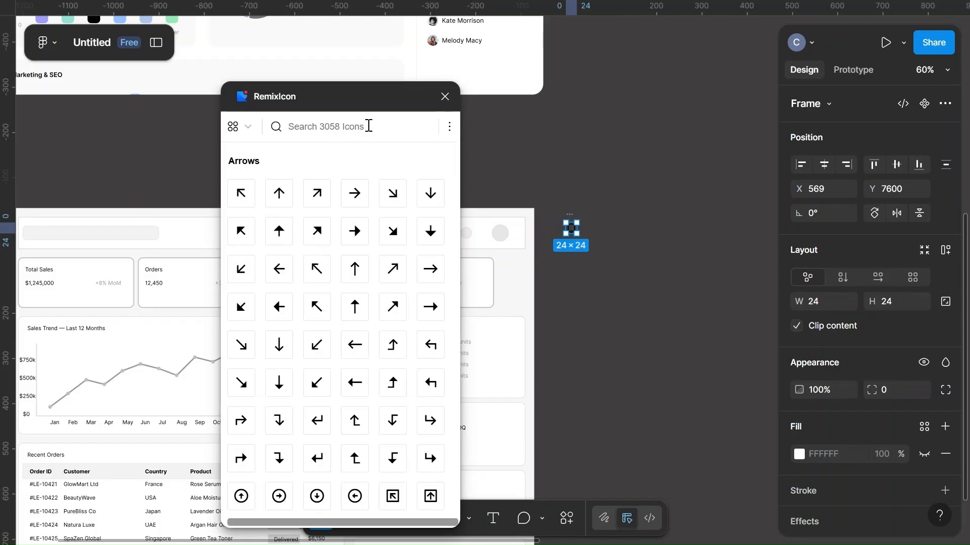
type("perso")
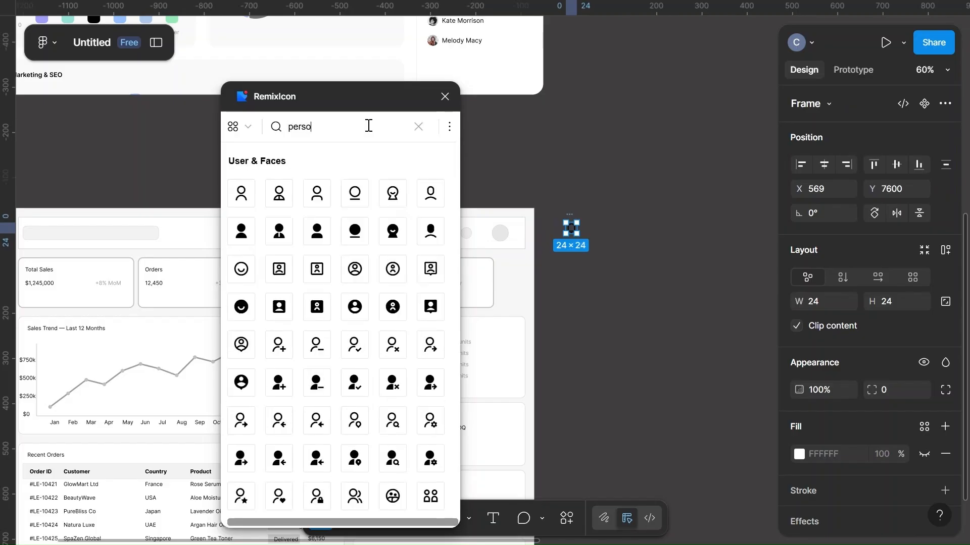
left_click_drag(430, 193, 583, 287)
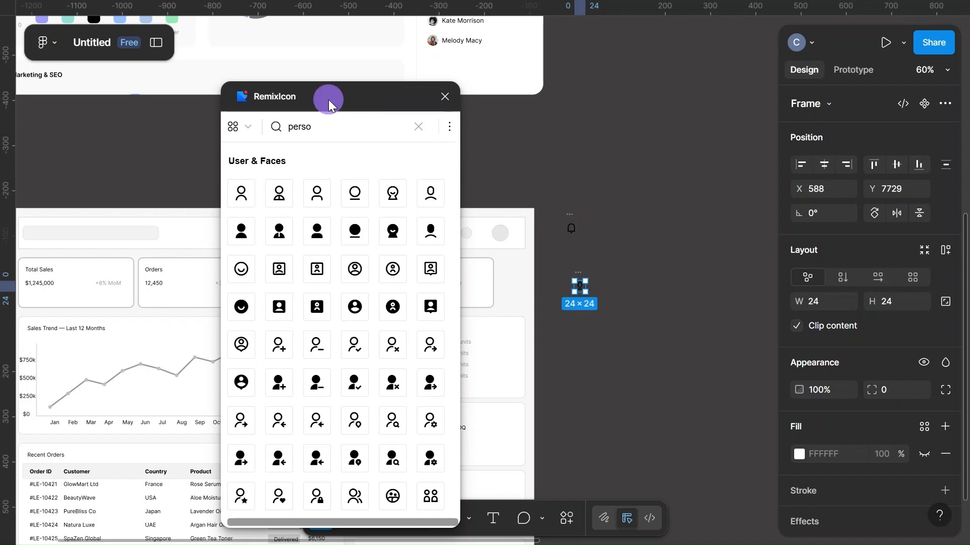
left_click_drag(328, 99, 832, 96)
left_click(624, 287)
Step: Move the bell and person vectors out of their icon frames and delete the two empty frames
scroll(624, 288, "up", 10)
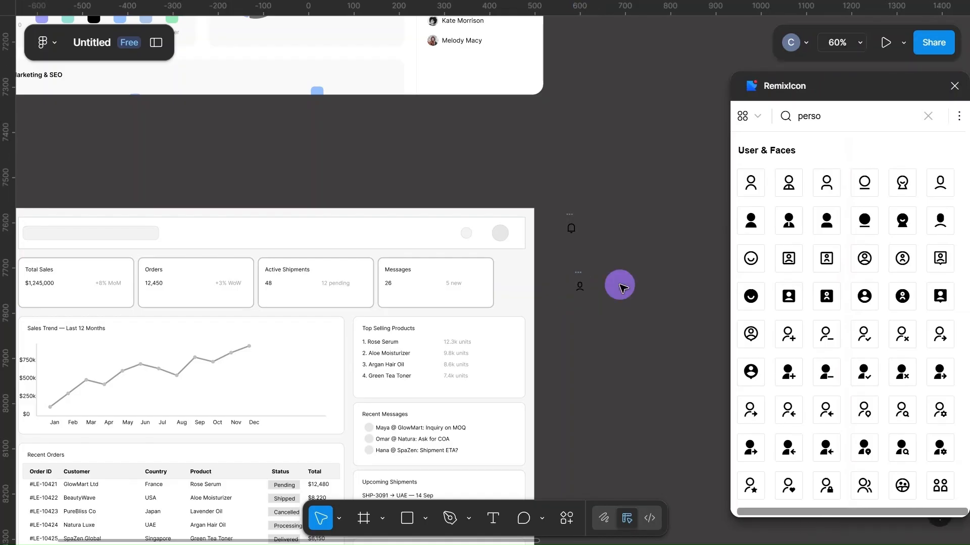
scroll(623, 288, "up", 5)
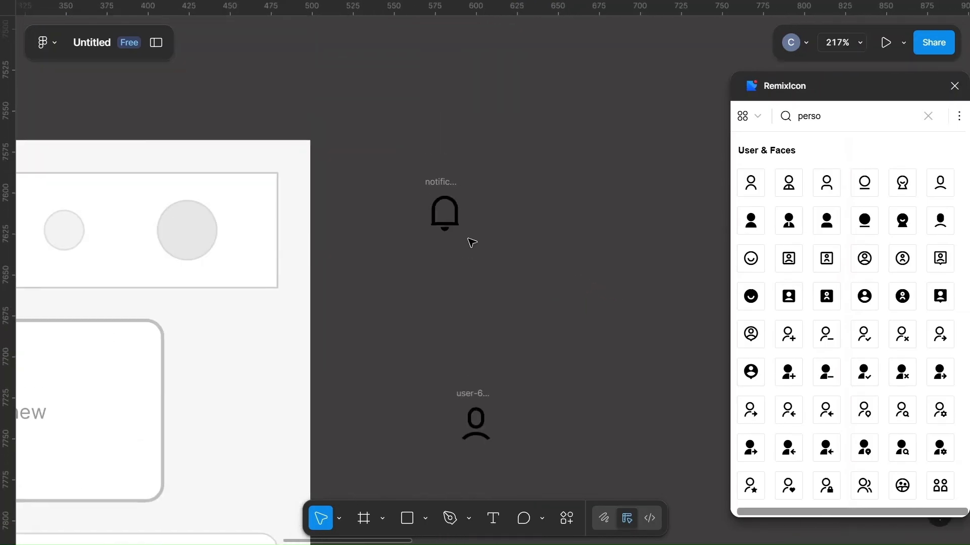
left_click(446, 217)
left_click_drag(459, 218, 380, 235)
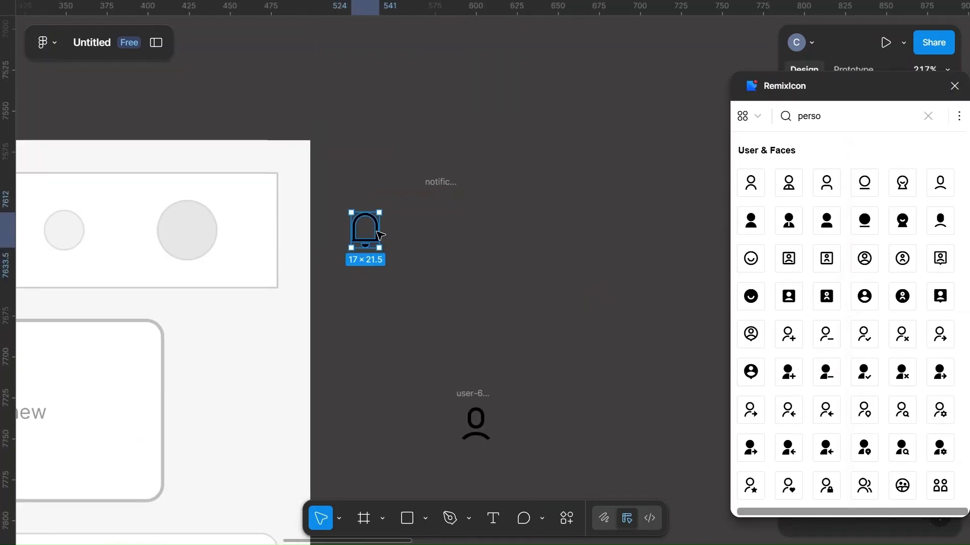
left_click(449, 182)
key("Delete")
left_click(470, 426)
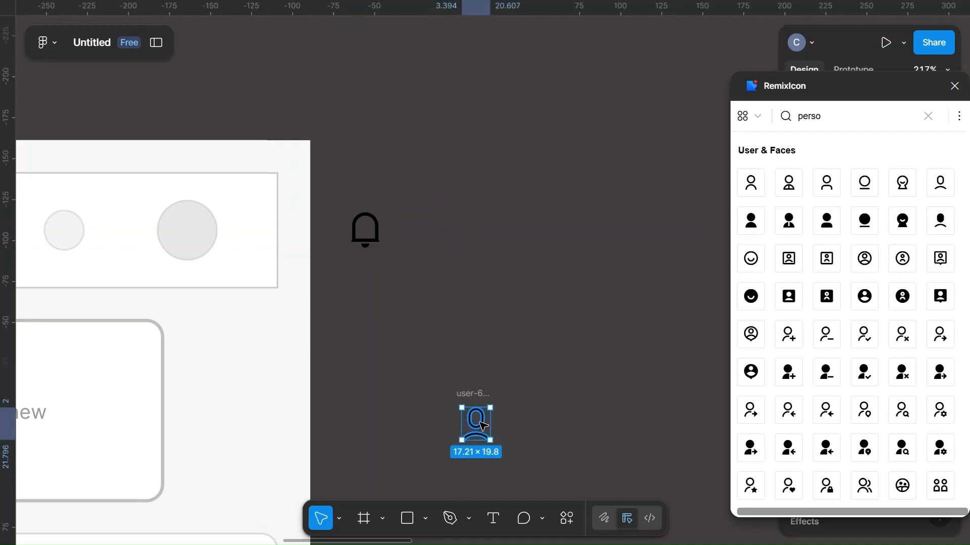
left_click_drag(469, 426, 420, 311)
left_click(473, 396)
key("Delete")
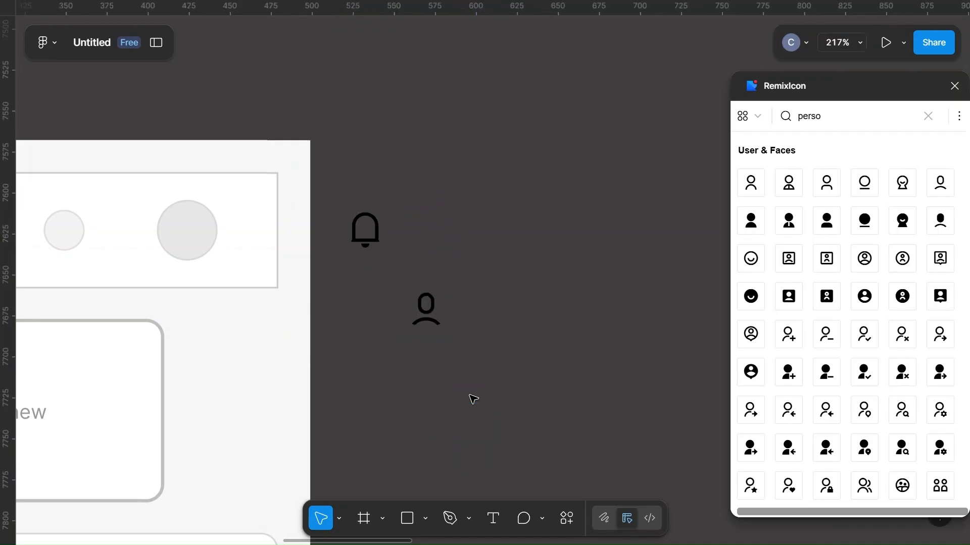
Step: Delete the small 24 × 24 circle from the dashboard header
scroll(472, 399, "left", 8)
scroll(472, 399, "right", 3)
scroll(473, 399, "down", 5)
left_click(435, 309)
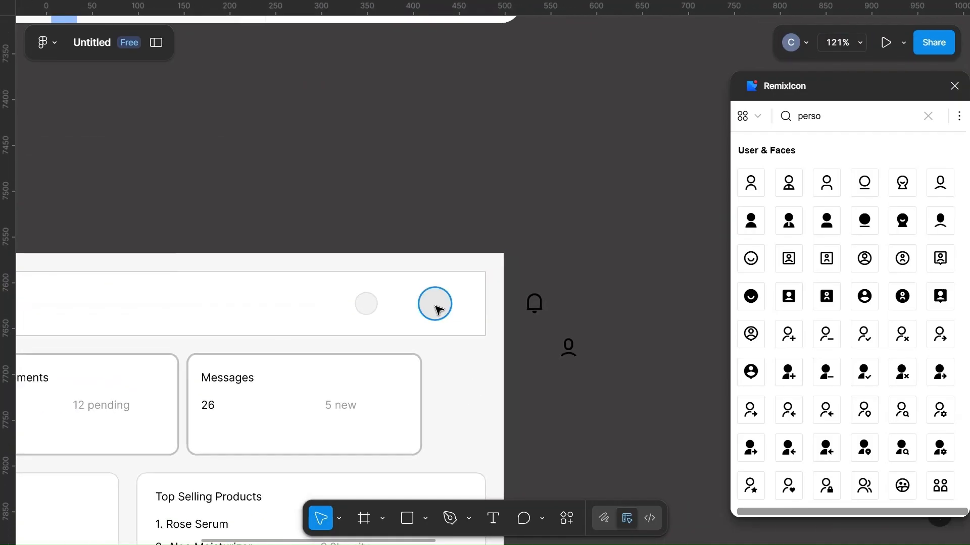
left_click(364, 305)
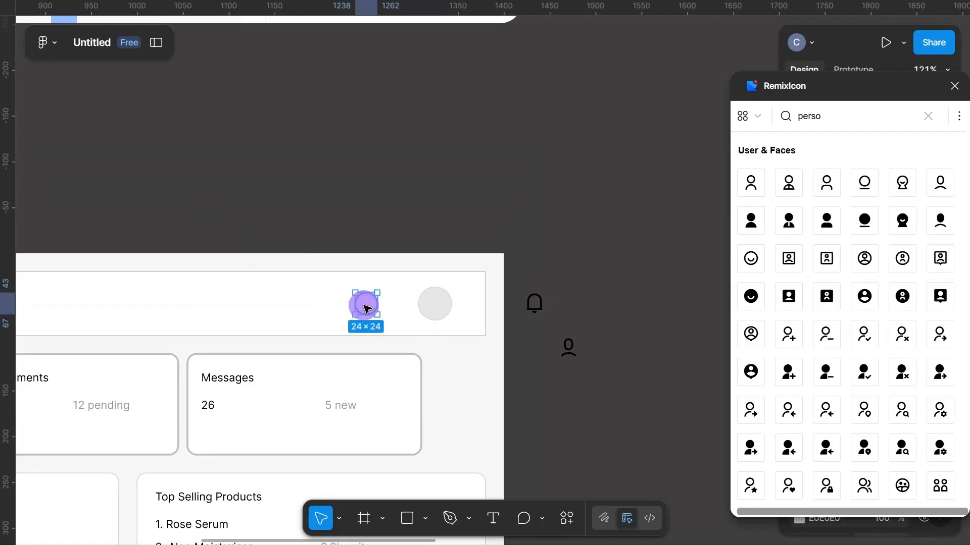
key("Delete")
Step: Move the 36 × 36 header circle onto the canvas outside the dashboard and duplicate it alongside
left_click(437, 309)
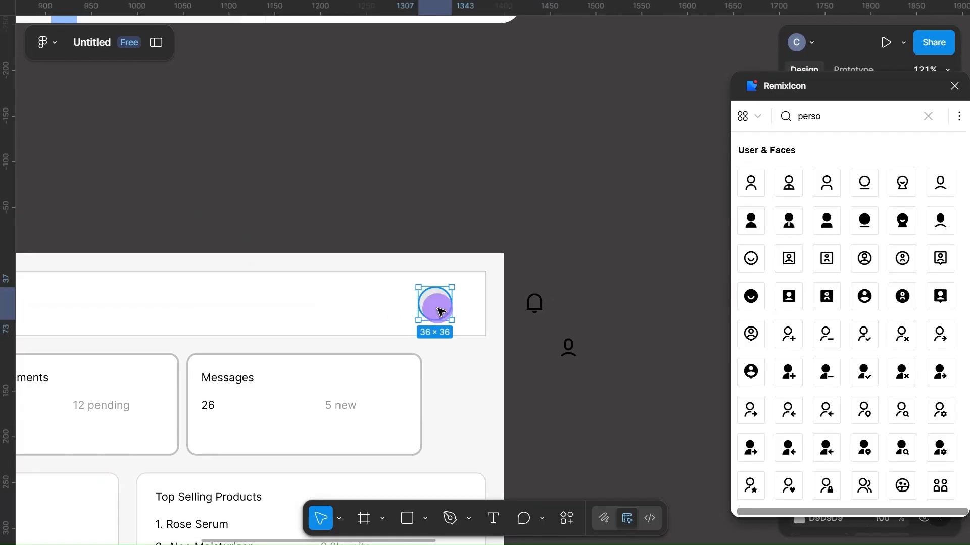
left_click_drag(440, 314, 640, 287)
scroll(643, 283, "up", 5)
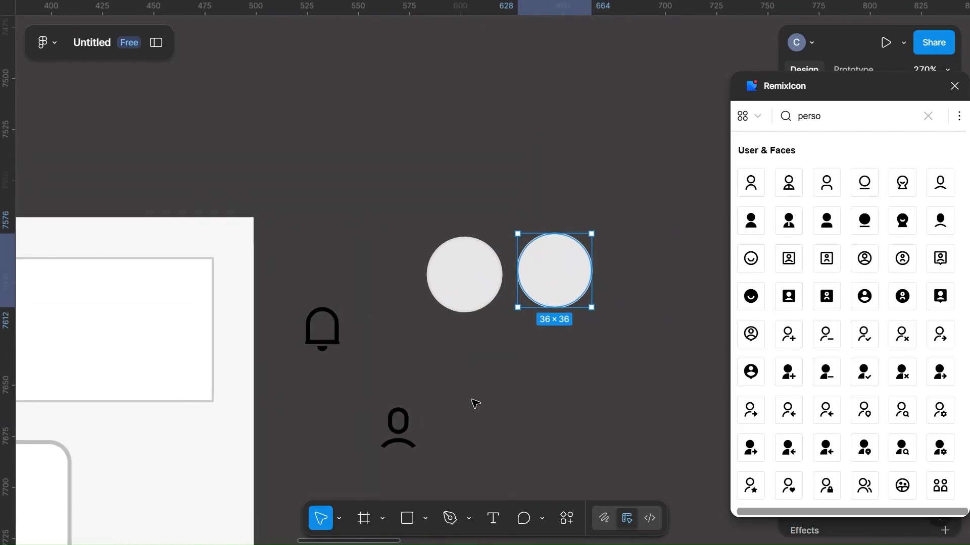
Step: Place the person icon on one grey circle and the bell icon on the other
left_click_drag(401, 431, 558, 273)
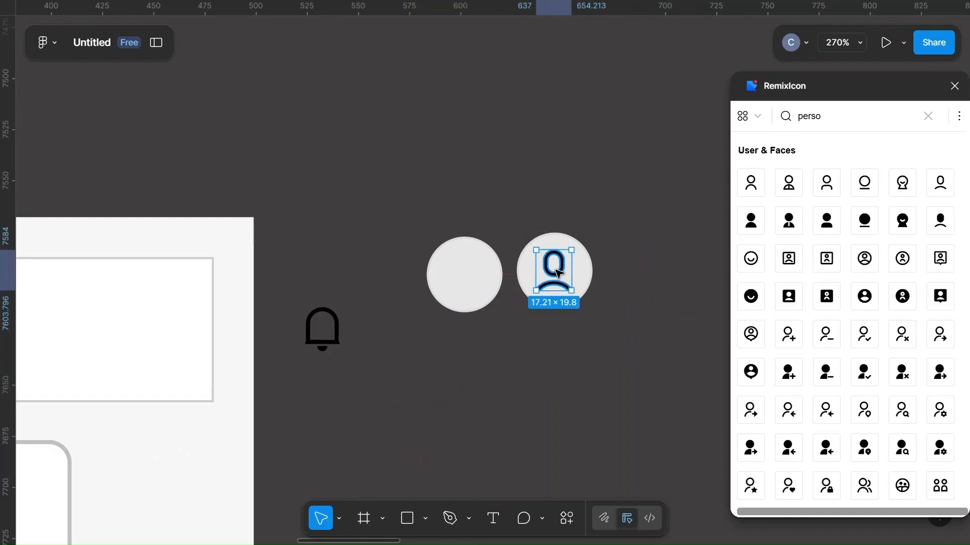
left_click_drag(335, 329, 470, 276)
left_click(394, 256)
Step: Align the bell and person icons to the vertical centres of their respective circles
left_click(492, 280)
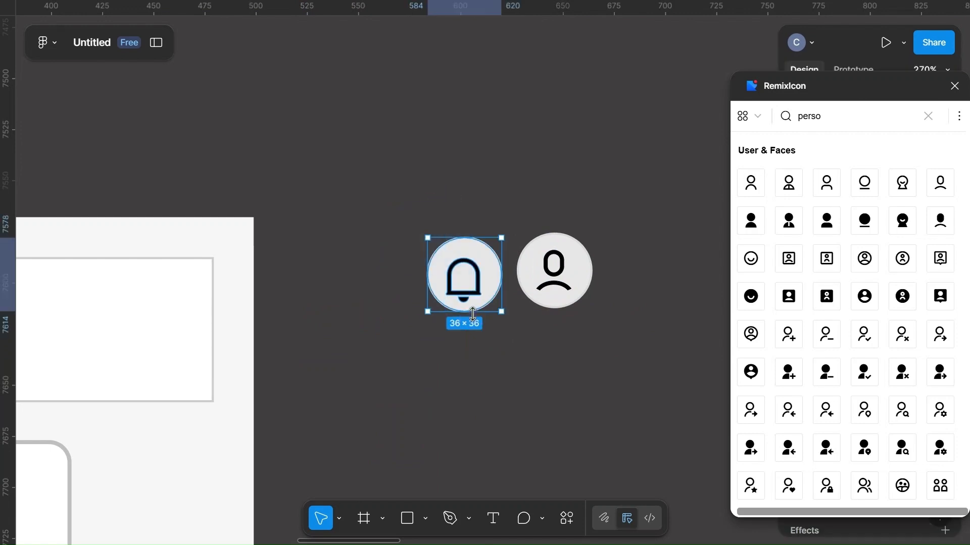
left_click(831, 96)
left_click_drag(831, 96, 813, 288)
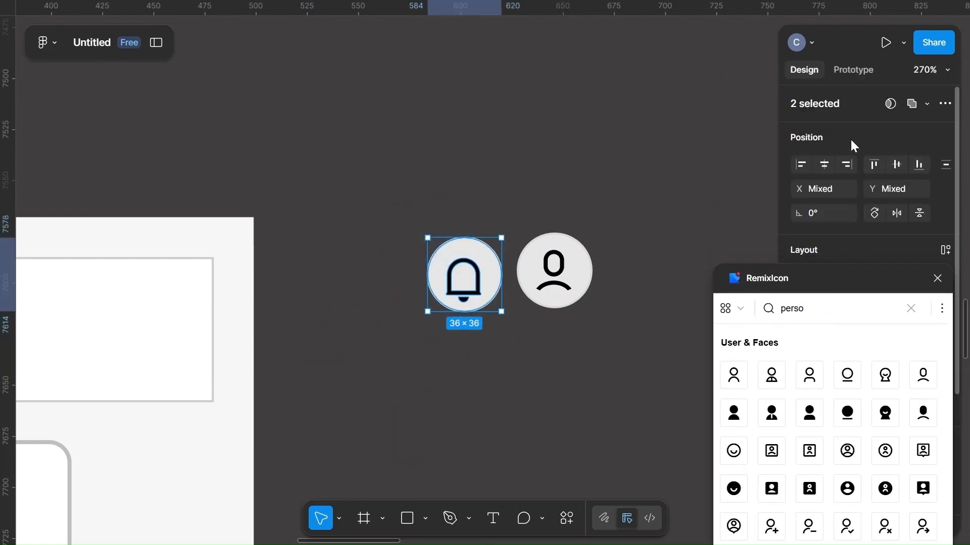
left_click(897, 164)
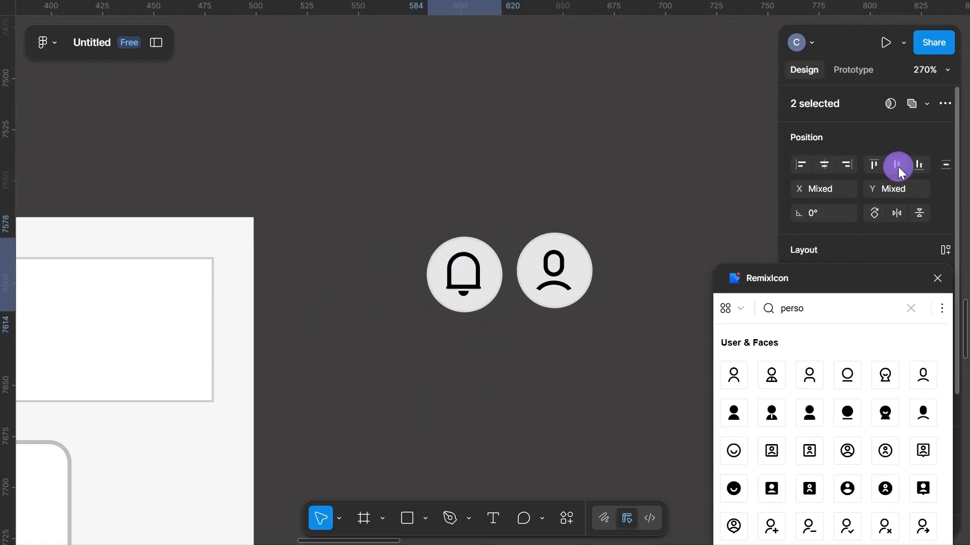
left_click_drag(536, 196, 545, 323)
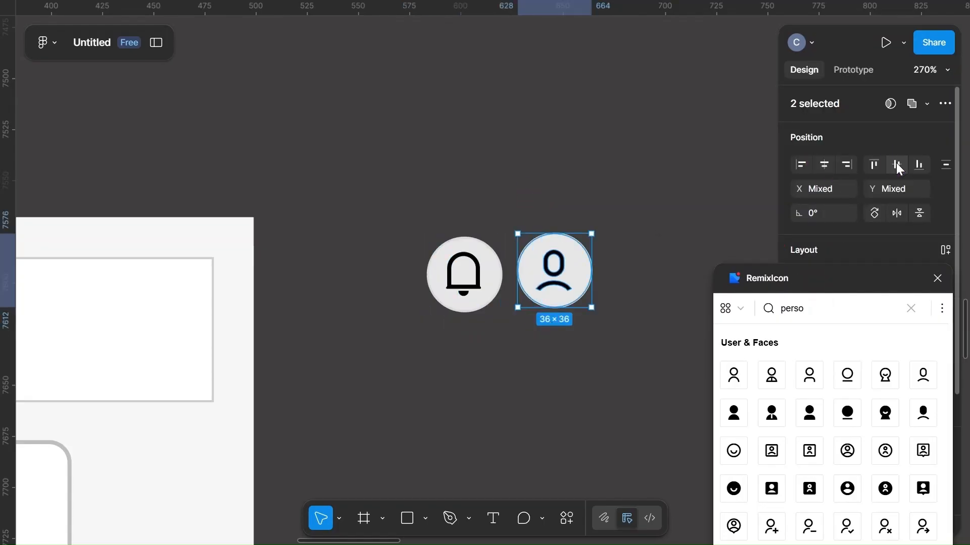
left_click(662, 178)
scroll(664, 182, "down", 5)
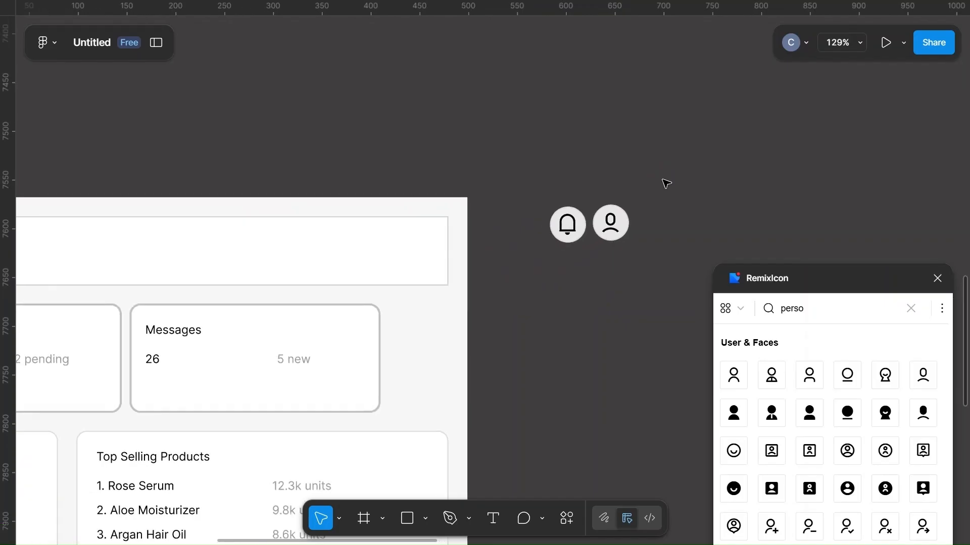
Step: Examine the header icons and the notifications column in the Dashboard Overview reference design
left_click(532, 180)
left_click(643, 200)
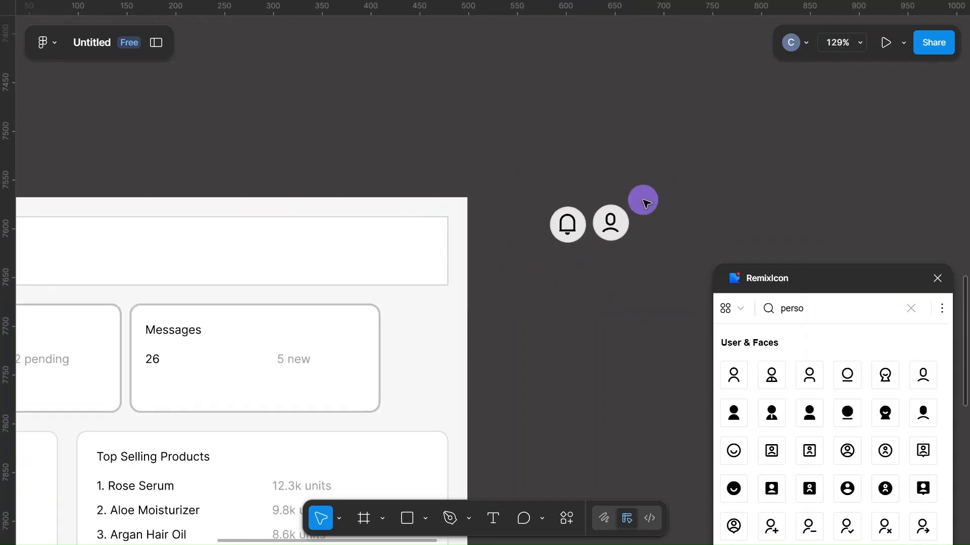
scroll(643, 200, "up", 6)
scroll(646, 203, "down", 8)
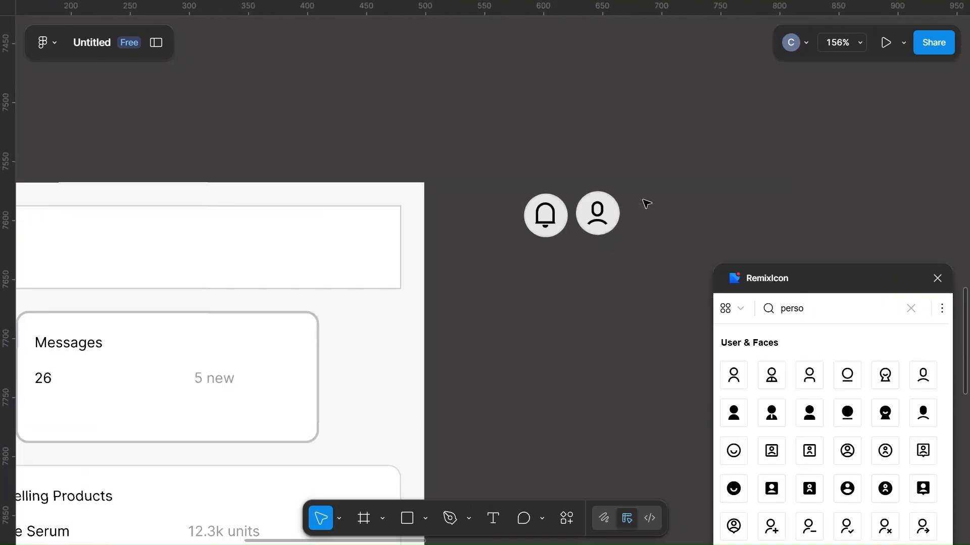
scroll(647, 203, "down", 5)
scroll(647, 203, "up", 1)
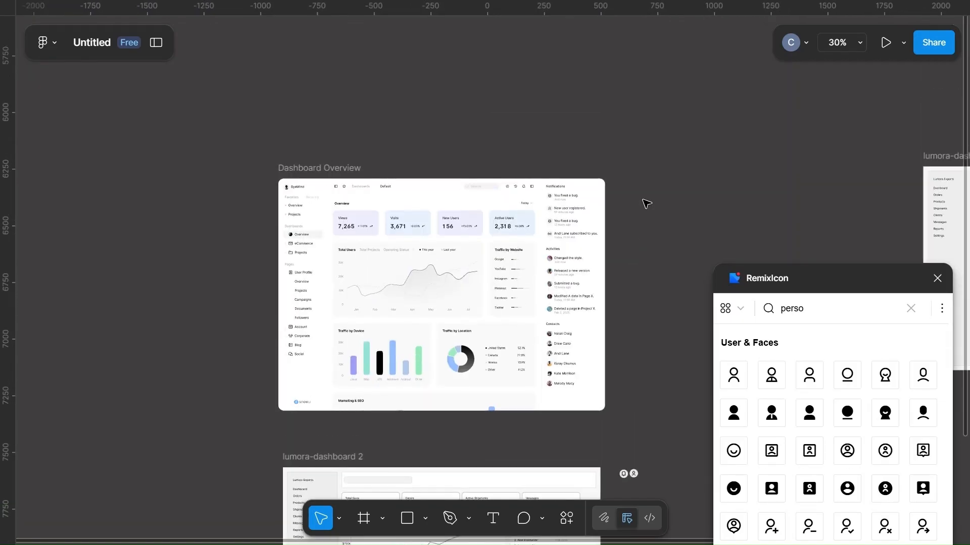
scroll(646, 204, "up", 3)
scroll(646, 203, "up", 5)
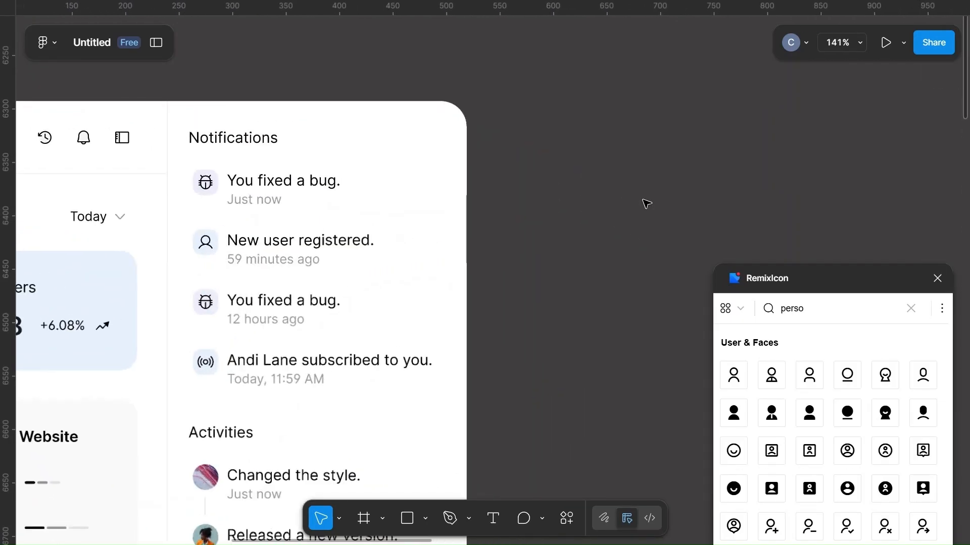
left_click(126, 140)
scroll(126, 140, "down", 5)
scroll(324, 354, "down", 5)
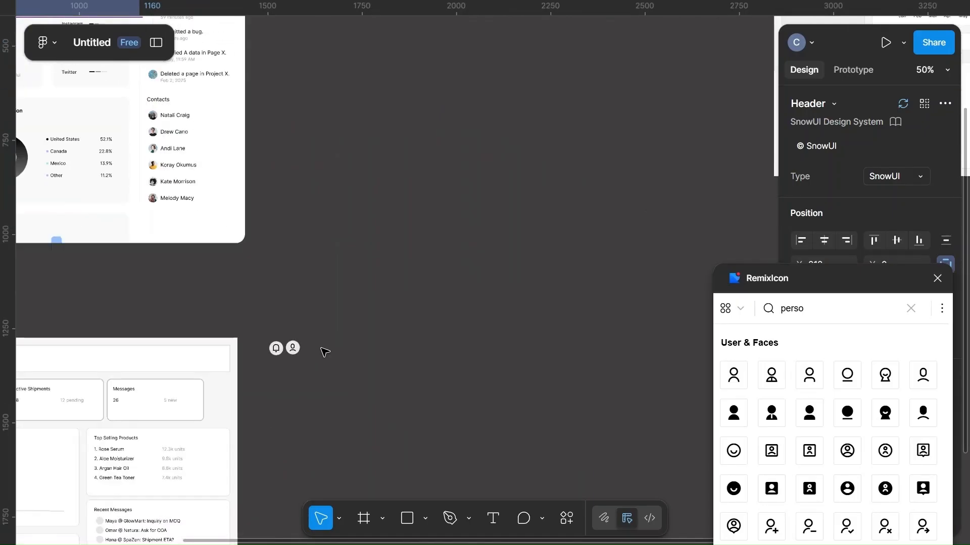
scroll(323, 351, "up", 2)
scroll(576, 331, "up", 3)
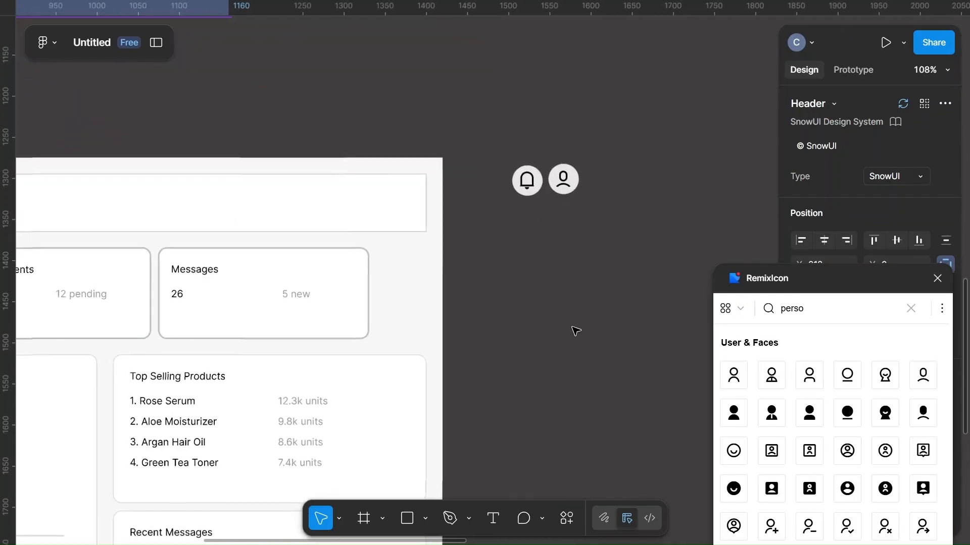
scroll(575, 329, "up", 2)
Step: Close the RemixIcon plugin and set the bell circle's fill to 838080 at 30% opacity
left_click(529, 262)
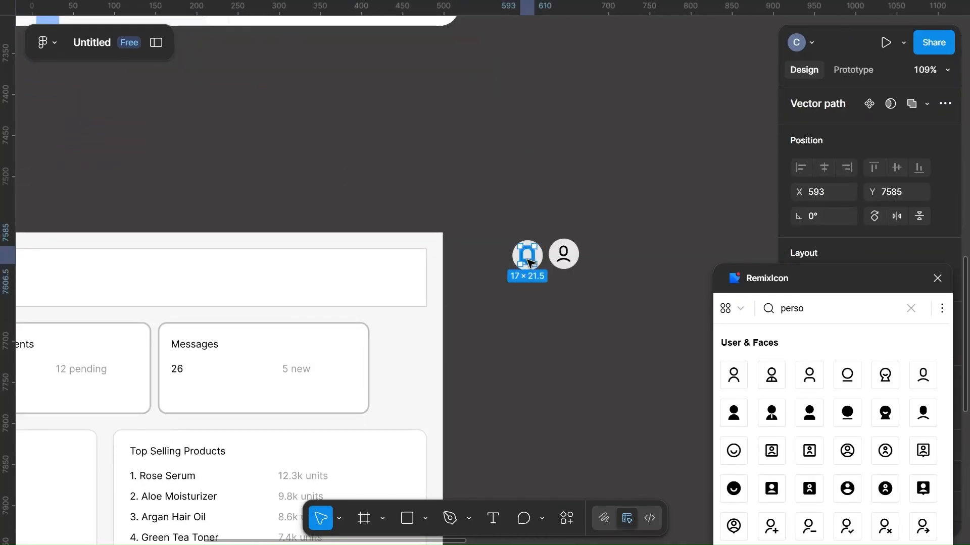
scroll(529, 262, "up", 5)
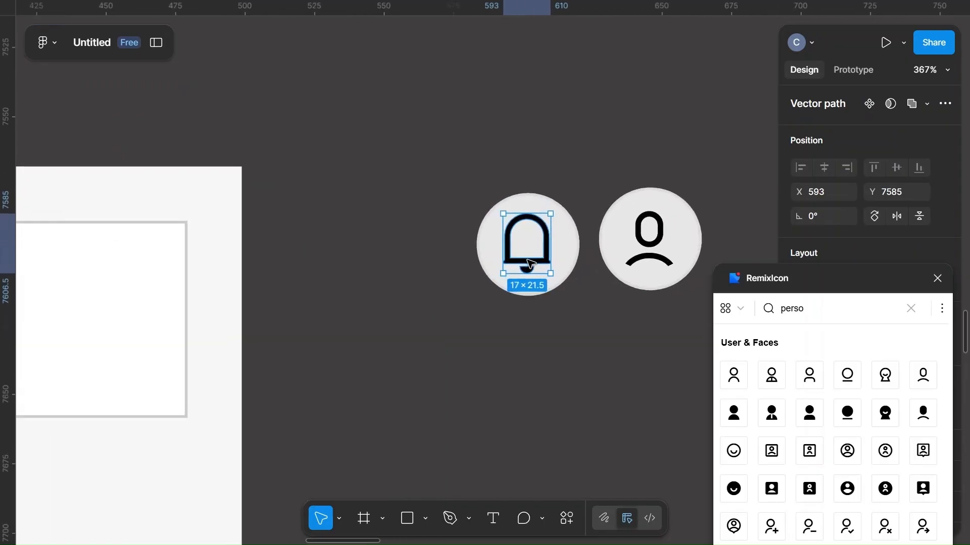
left_click(582, 244)
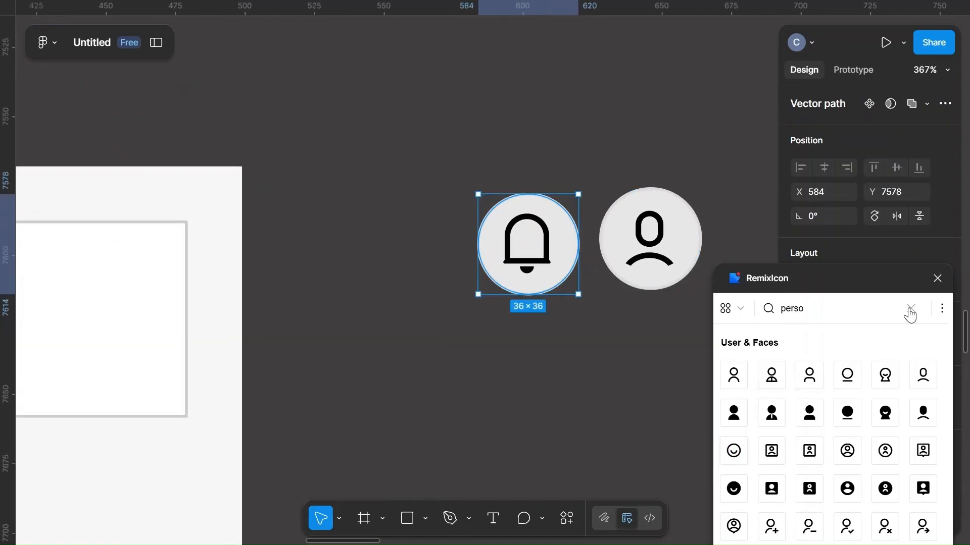
left_click(935, 279)
scroll(834, 471, "down", 3)
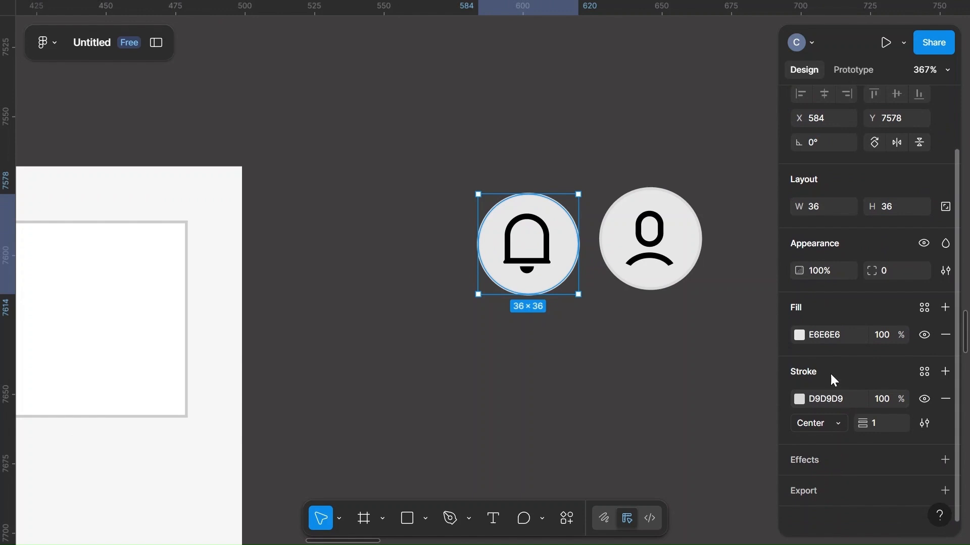
left_click(798, 336)
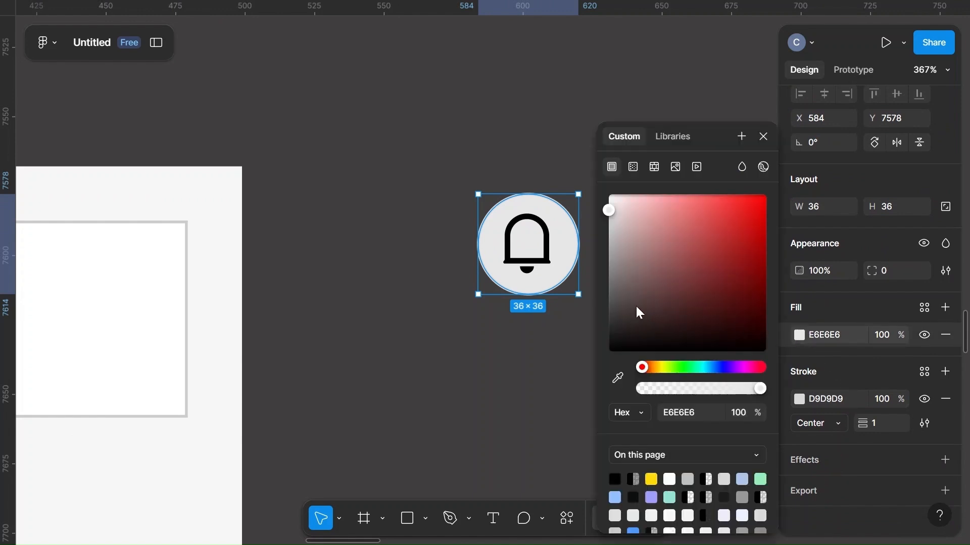
left_click(612, 285)
left_click(889, 334)
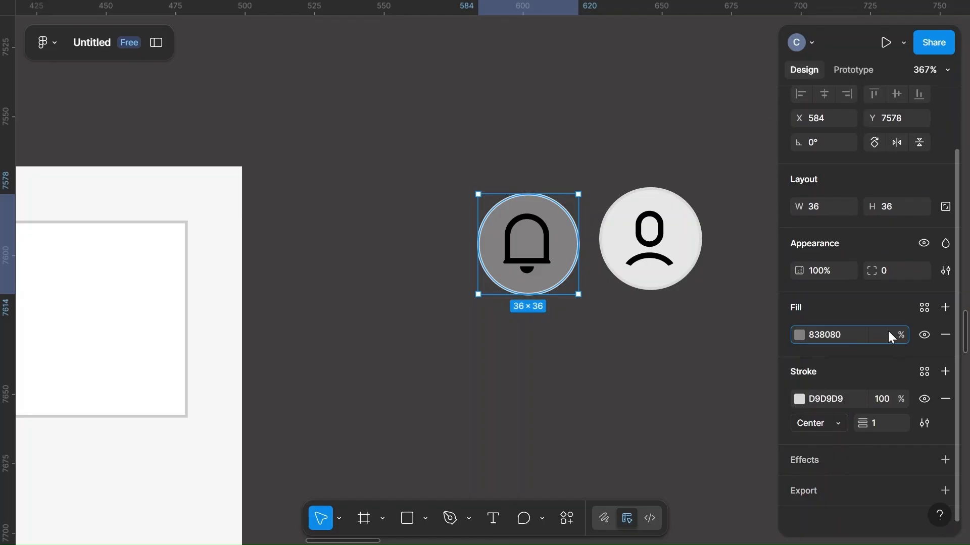
left_click(656, 373)
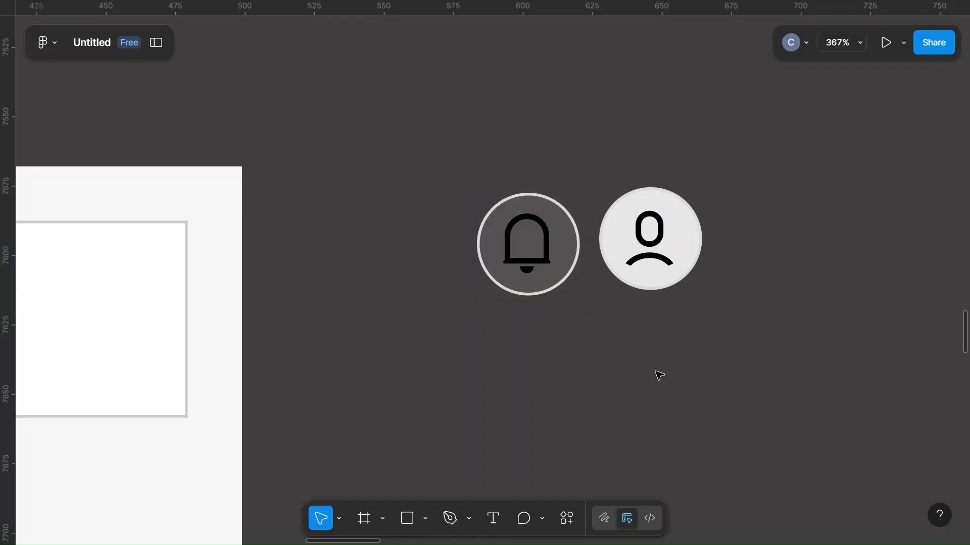
Step: Set the bell circle's stroke to BFBFBF with a weight of 0.5
left_click(562, 243)
scroll(758, 486, "down", 3)
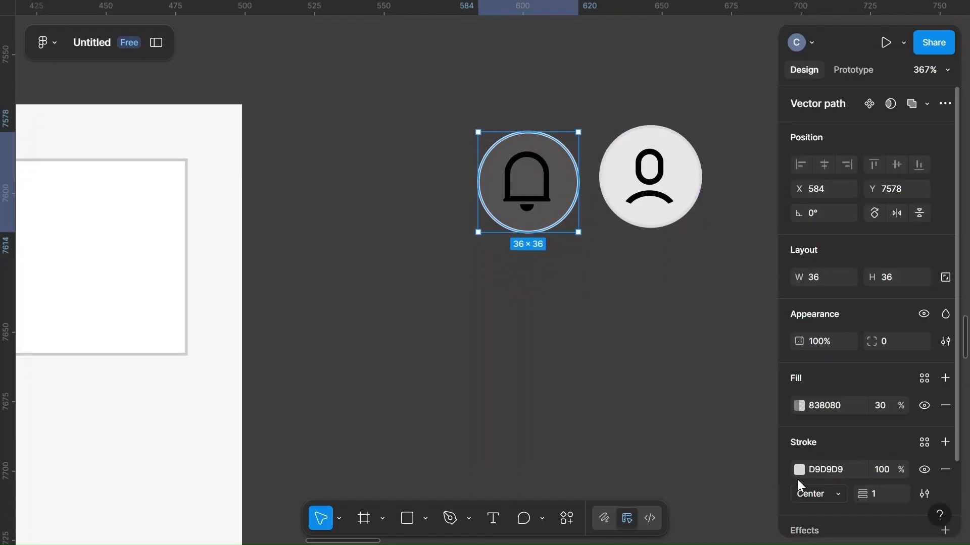
left_click(799, 471)
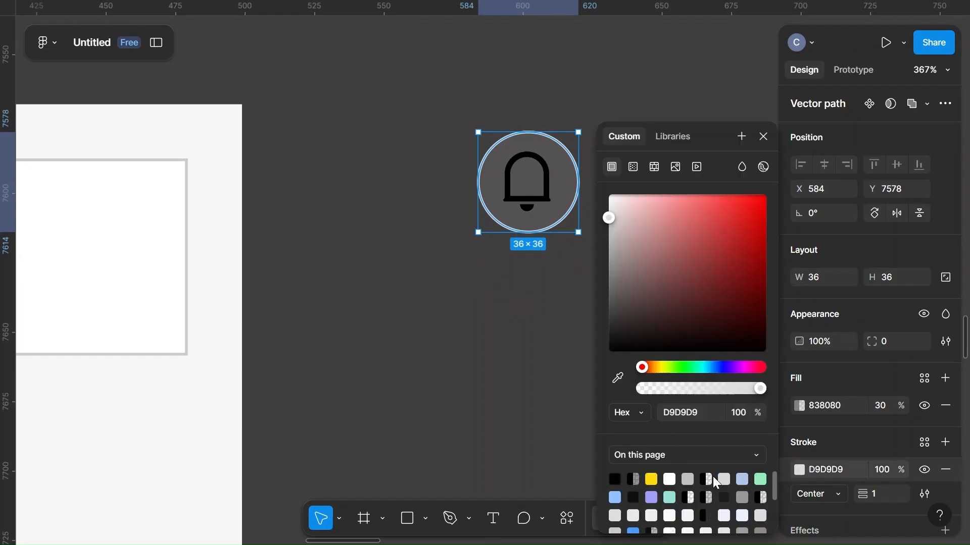
left_click(686, 479)
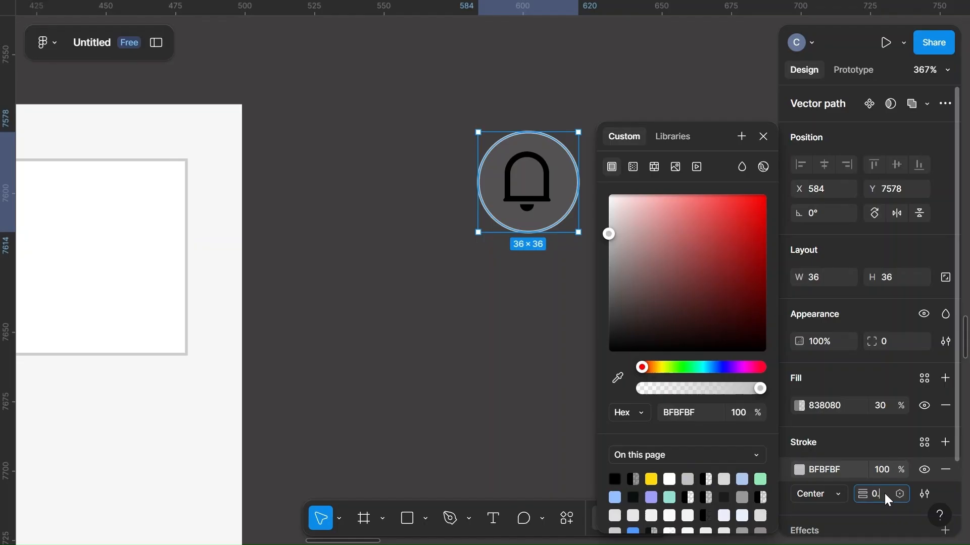
left_click(542, 417)
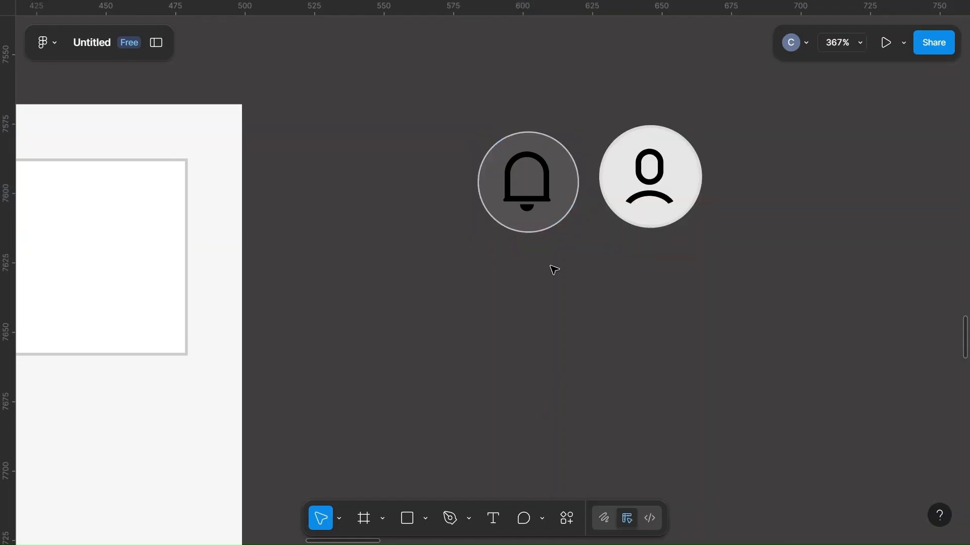
Step: Group the bell icon with its circle and move the group to X 555, Y 7500 on the empty canvas
left_click_drag(461, 123, 560, 268)
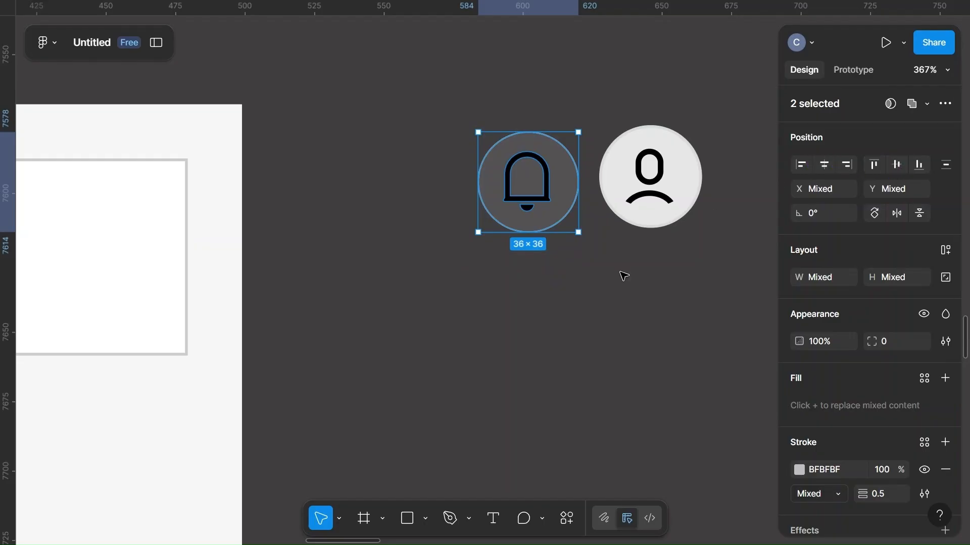
key("ctrl+g")
scroll(622, 276, "down", 5)
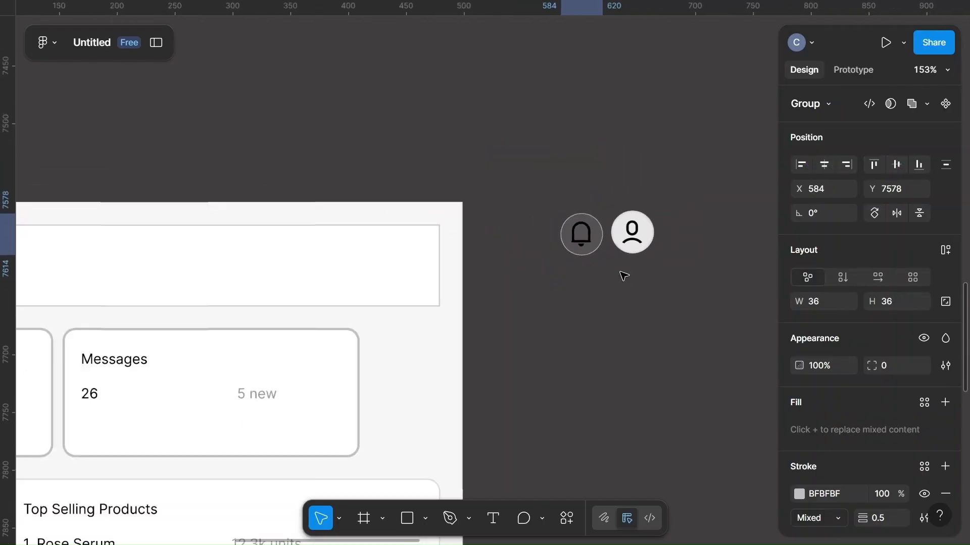
left_click_drag(481, 246, 548, 145)
Step: Try to thicken the bell icon with a centred 000000 stroke at a weight of 0.5
scroll(626, 199, "up", 5)
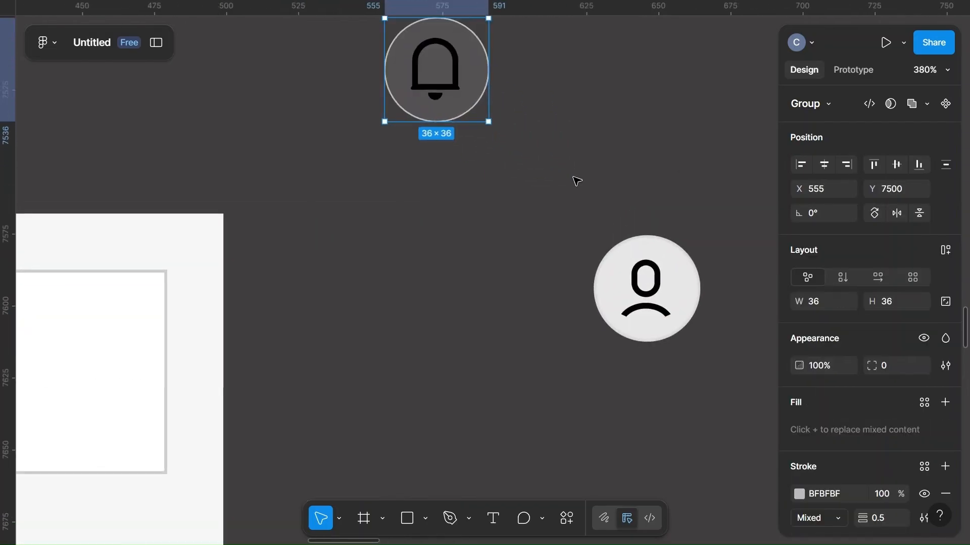
left_click(452, 90)
double_click(452, 90)
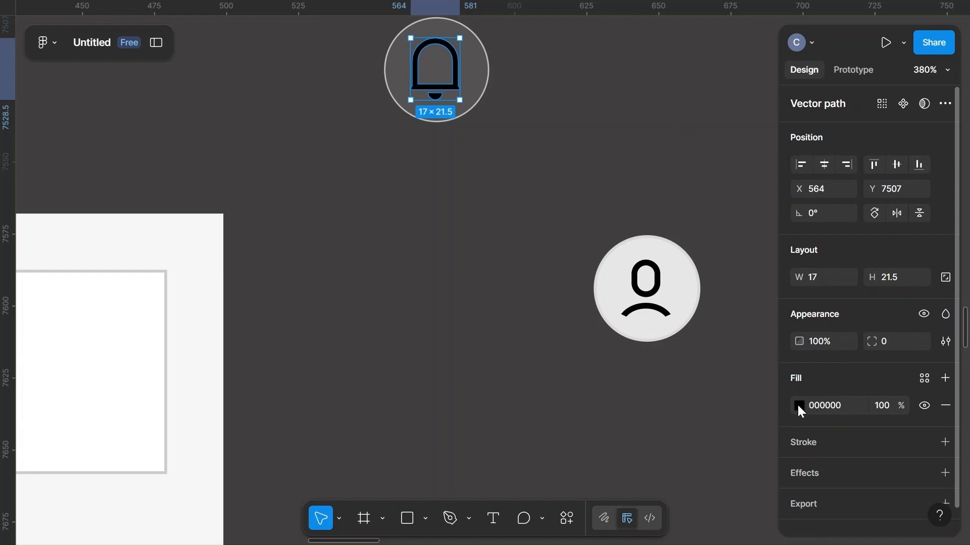
left_click(533, 122)
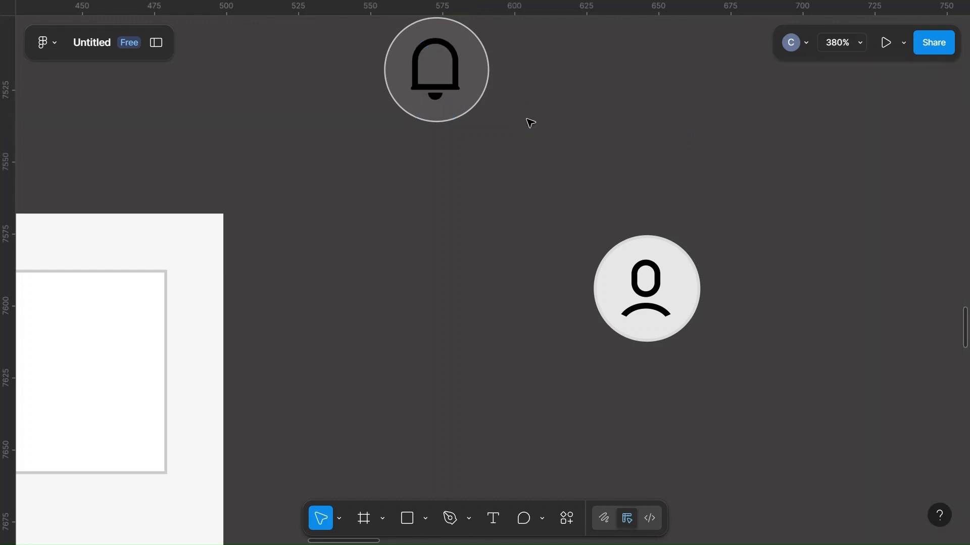
left_click(435, 87)
double_click(444, 92)
scroll(818, 400, "down", 1)
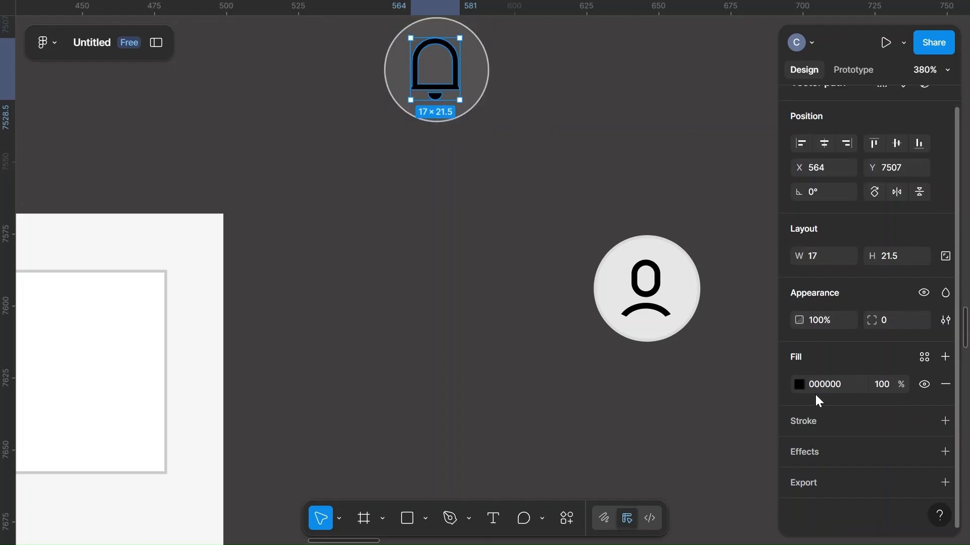
left_click(807, 428)
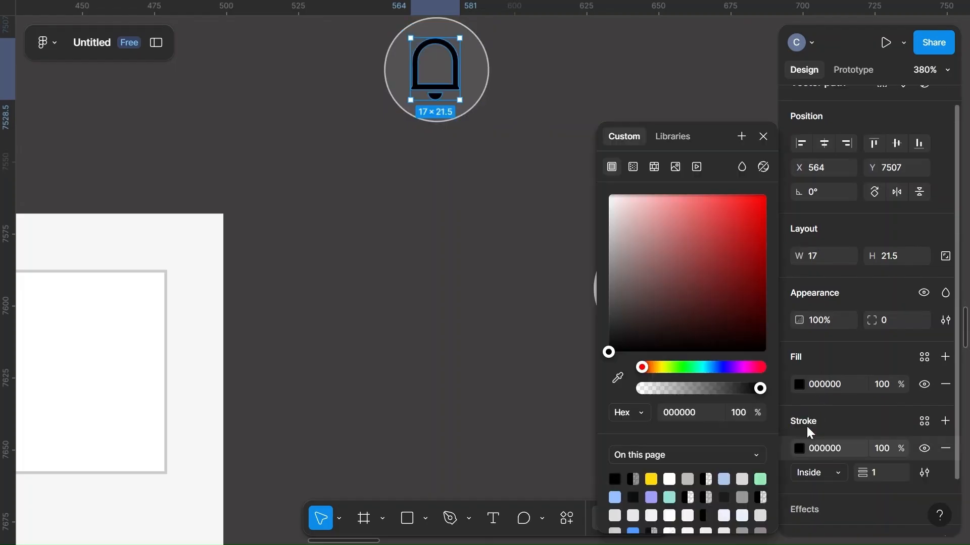
left_click(838, 473)
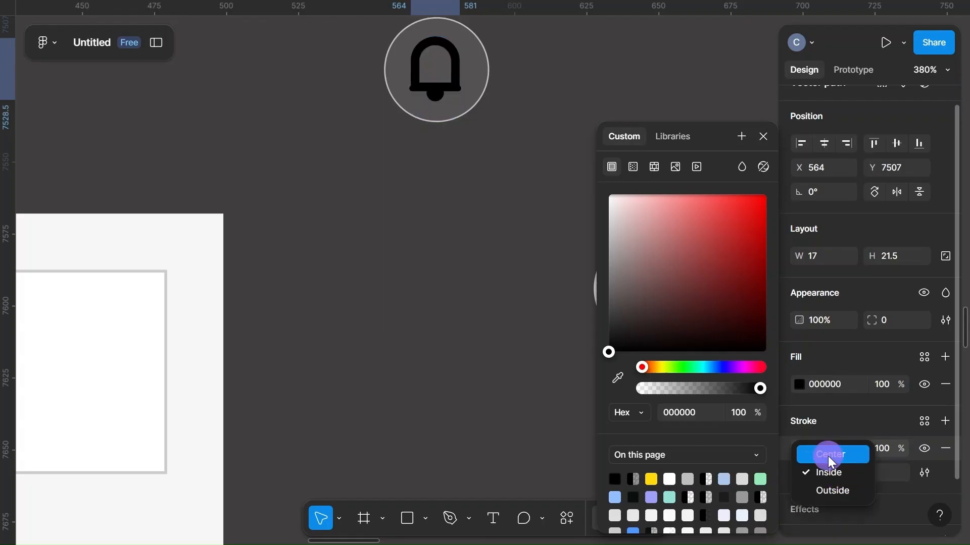
left_click(829, 456)
left_click(886, 478)
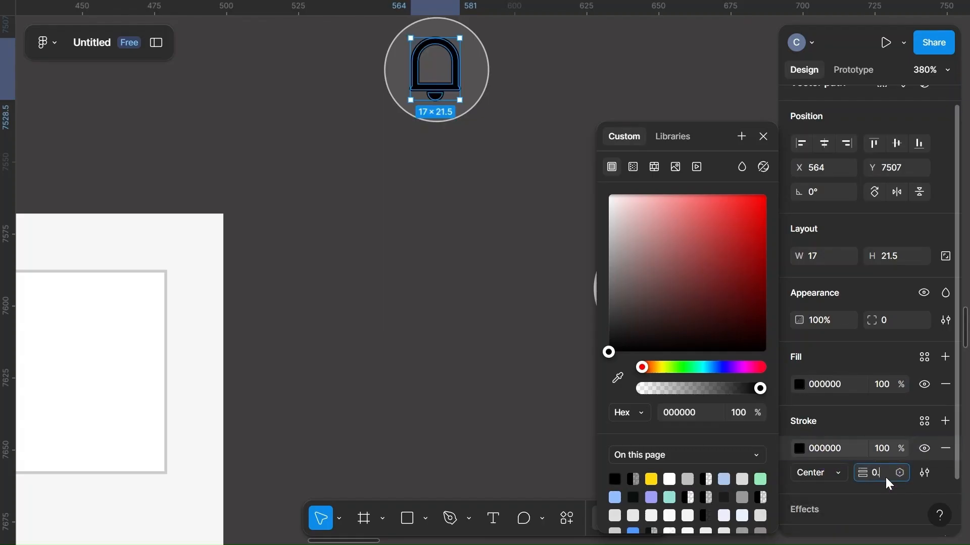
type("0.5")
left_click(495, 357)
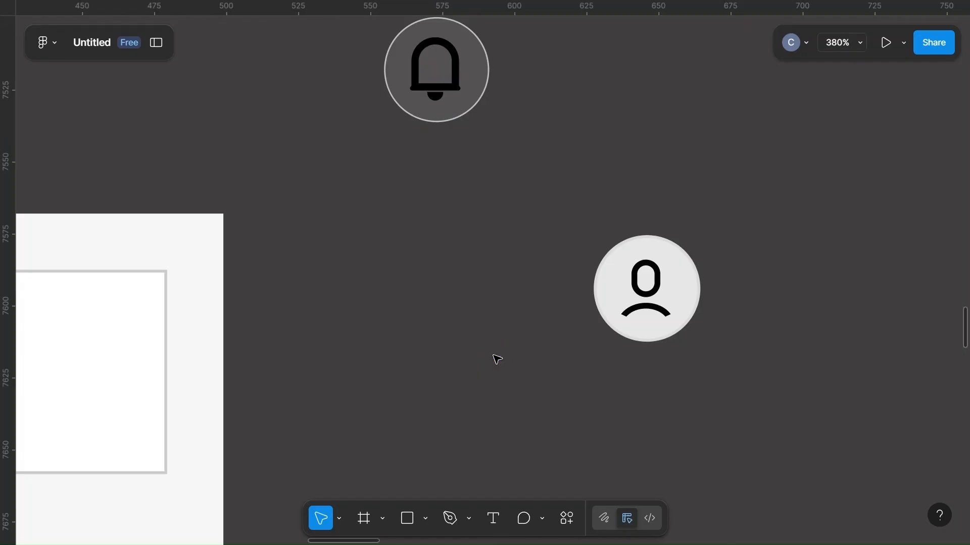
Step: Undo the stroke changes made to the bell icon and deselect it
key("ctrl+z")
key("ctrl+z")
key("ctrl+z")
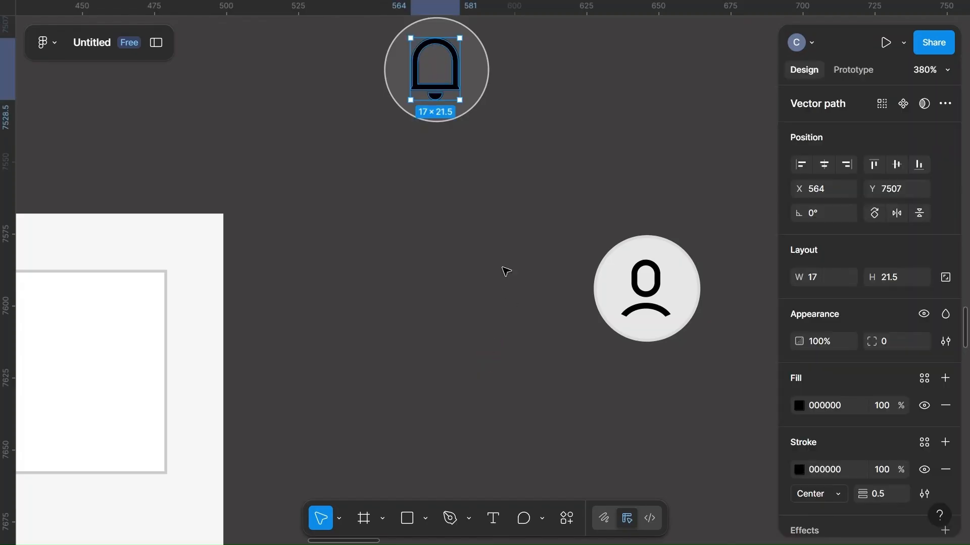
left_click(507, 271)
Step: Set the fill of the circle behind the person icon to D0CFCF
scroll(506, 271, "down", 5)
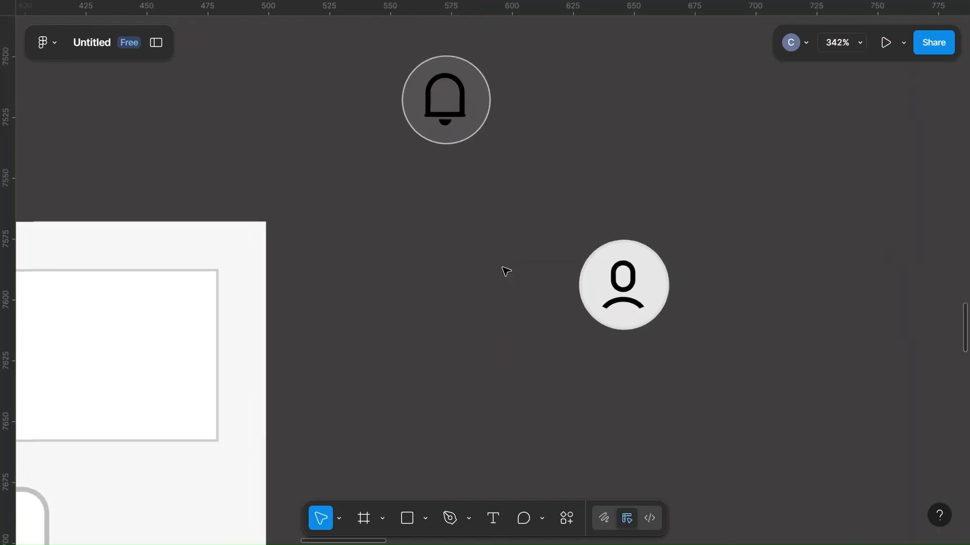
scroll(506, 272, "down", 2)
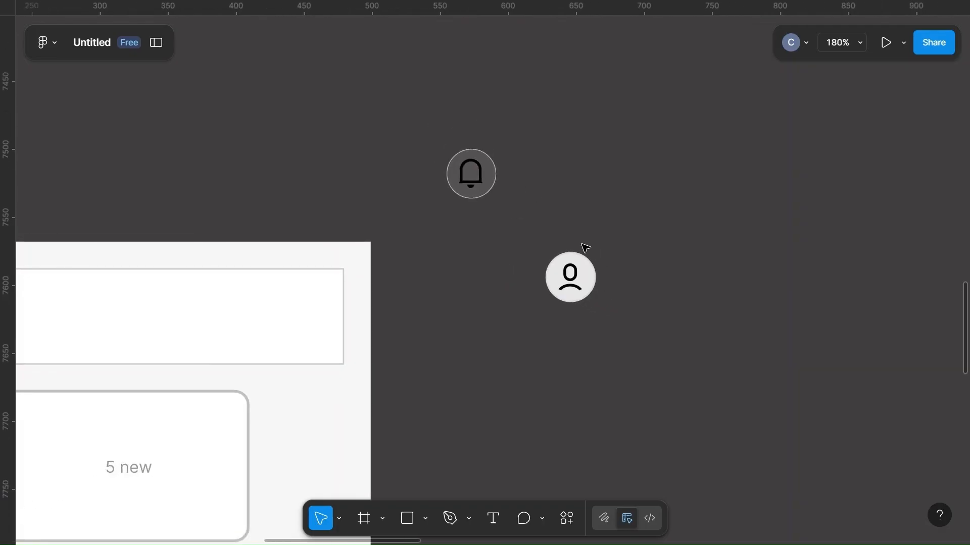
left_click(571, 270)
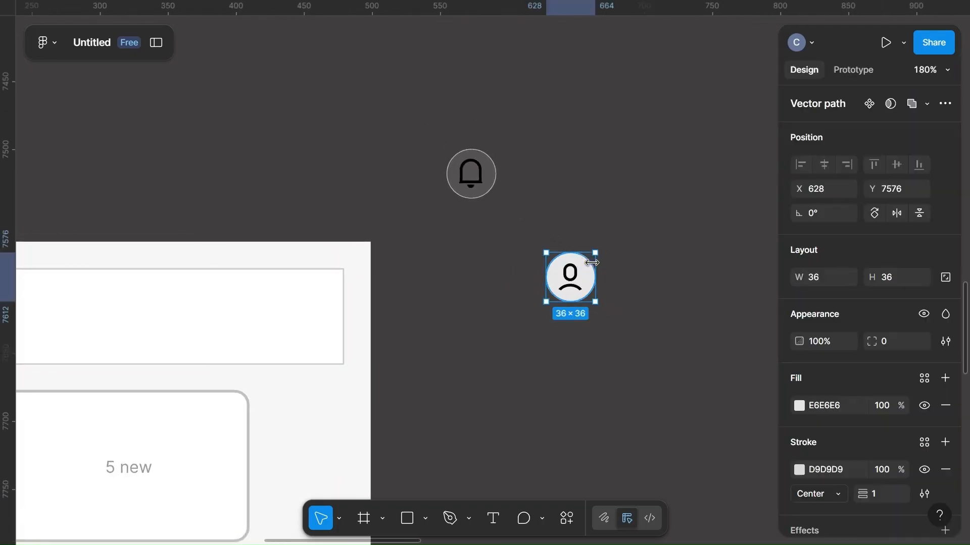
scroll(815, 445, "down", 1)
left_click(800, 375)
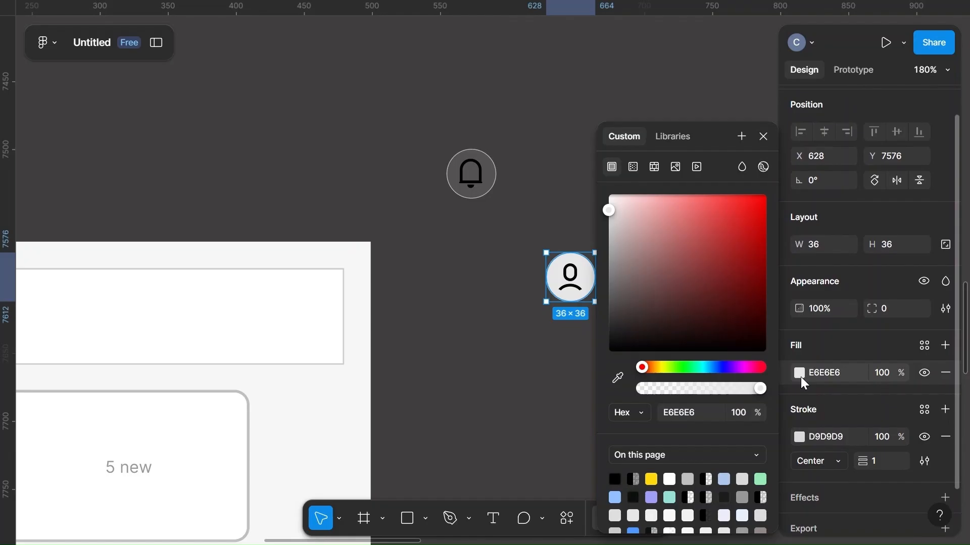
left_click(610, 224)
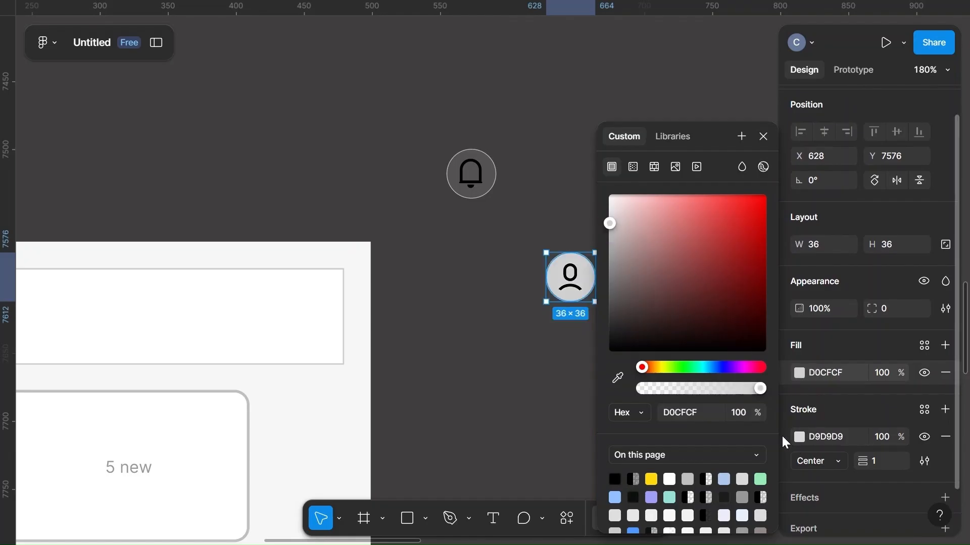
Step: Replace the stroke of the circle behind the person icon with a BFBFBF stroke at a weight of 0.5
left_click(945, 437)
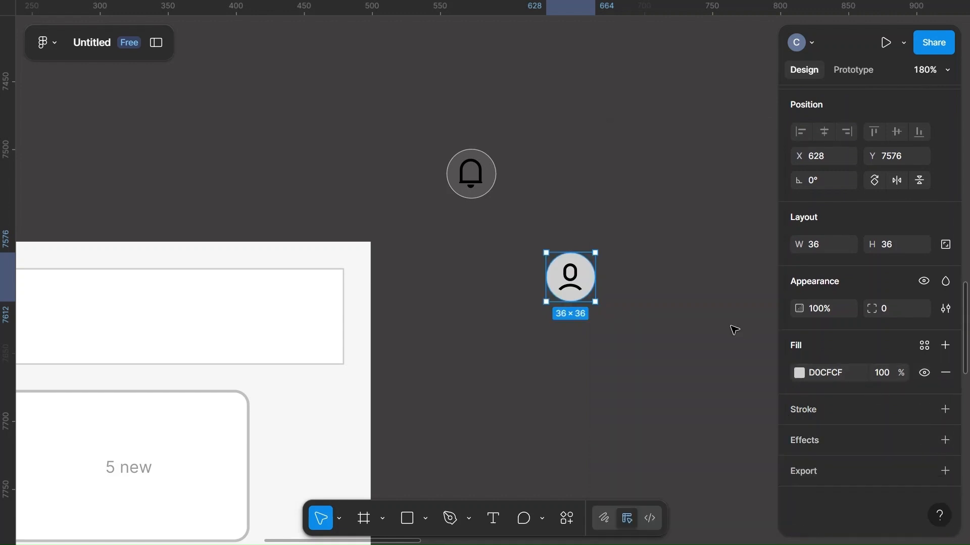
left_click(946, 410)
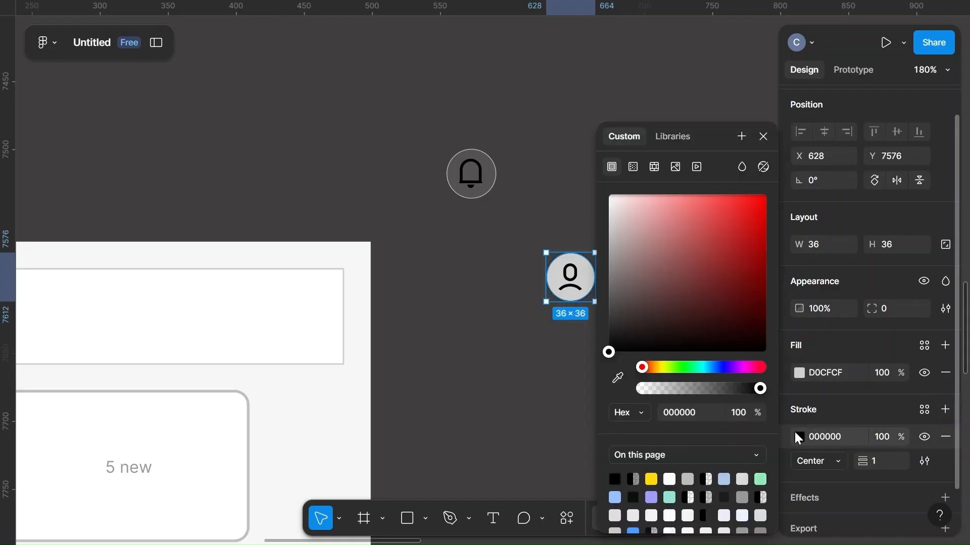
left_click(798, 435)
left_click(799, 437)
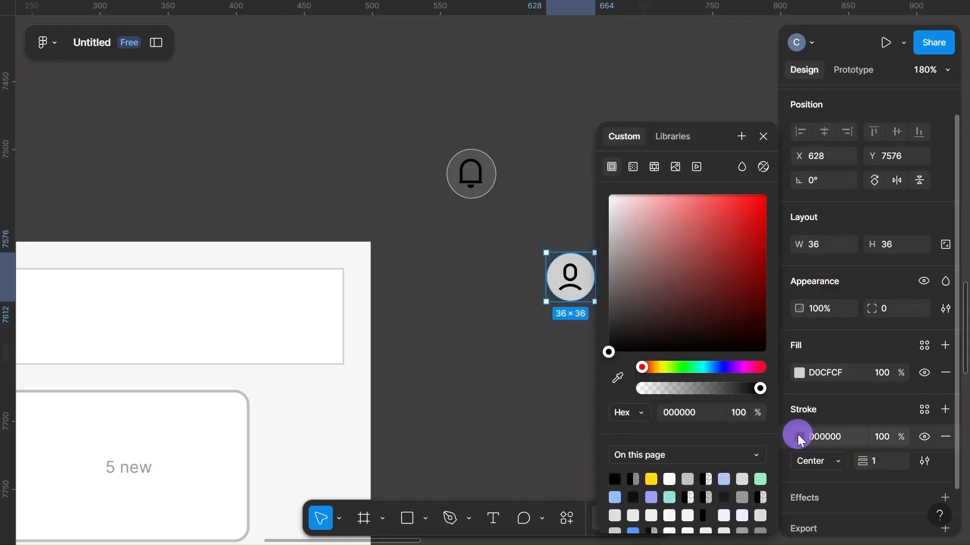
left_click(688, 478)
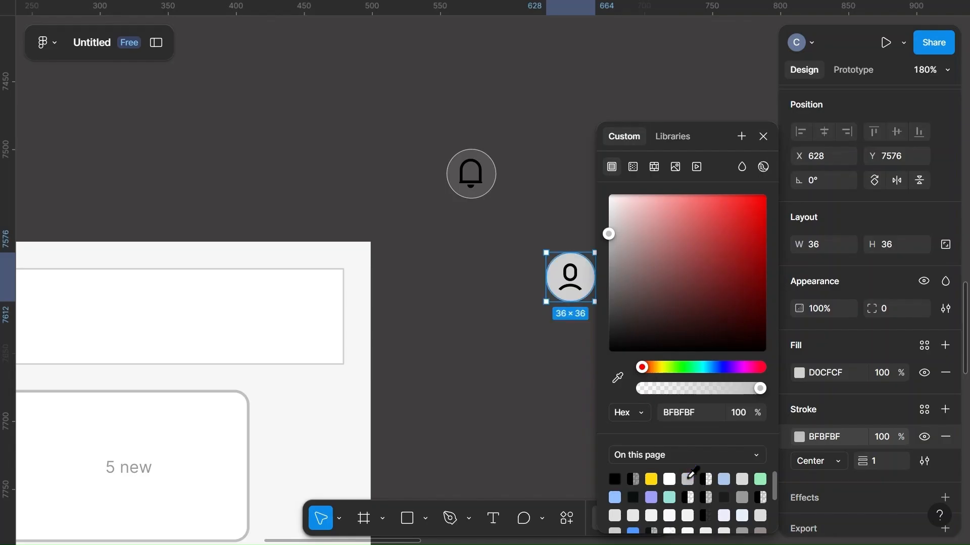
left_click(880, 465)
type("0.5")
left_click(479, 355)
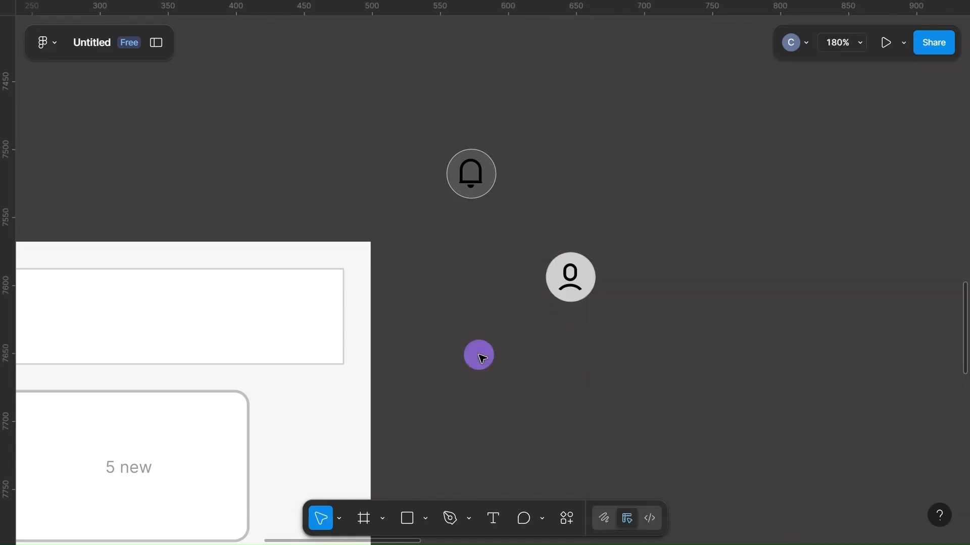
Step: Move the person icon and its circle beside the bell group, to X 612, Y 7500
left_click(496, 300)
left_click_drag(495, 300, 536, 161)
left_click(420, 123)
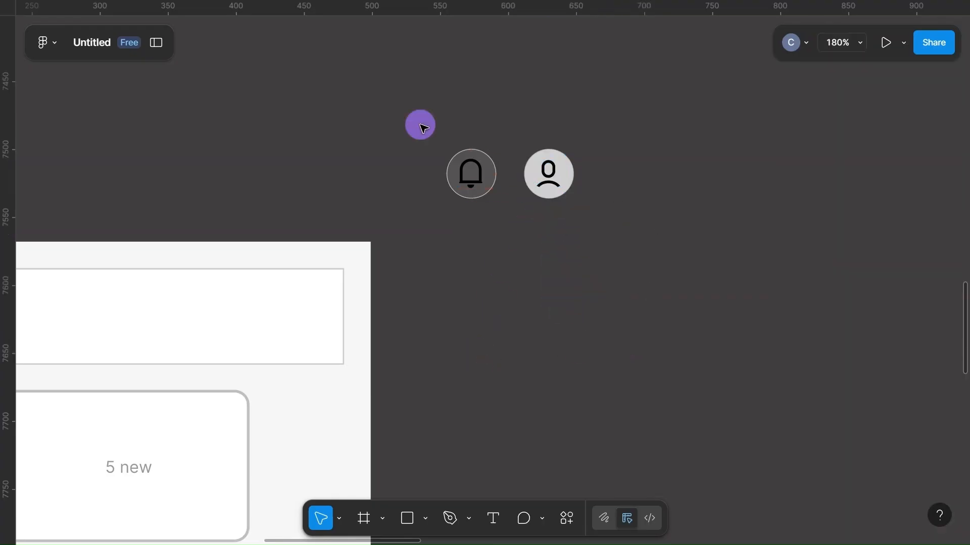
Step: Try a horizontal spacing of 16 on the bell group and the ungrouped person icon and circle, and undo it
left_click_drag(420, 125, 621, 234)
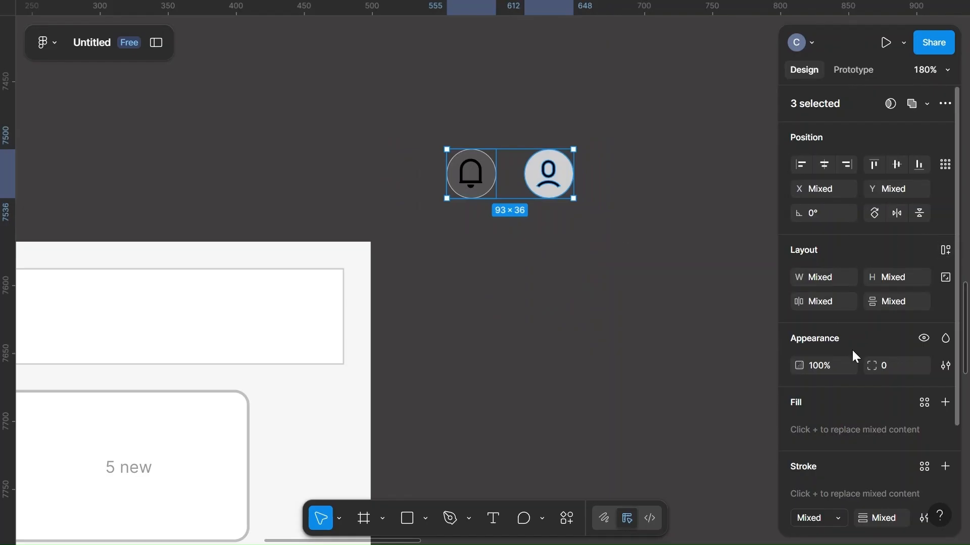
left_click(823, 303)
type("16")
left_click(693, 283)
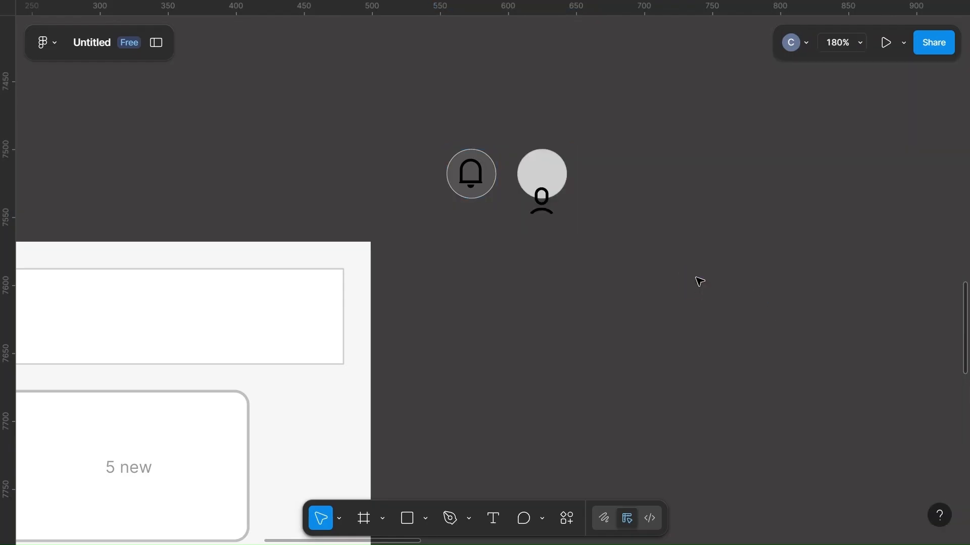
key("ctrl+z")
key("ctrl+z")
left_click(678, 168)
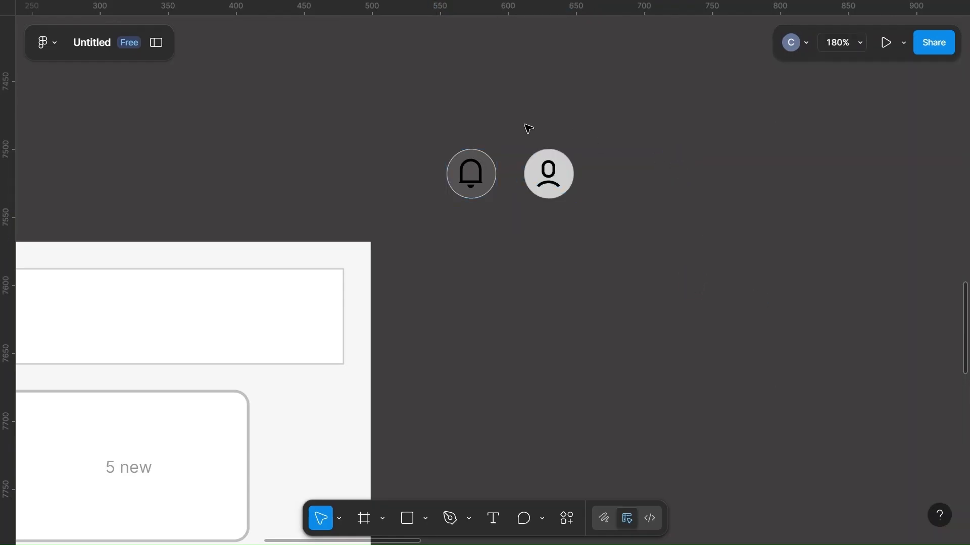
Step: Group the person icon with its circle and space it 16 from the bell group, vertical centres aligned
left_click_drag(525, 126, 563, 242)
key("ctrl+g")
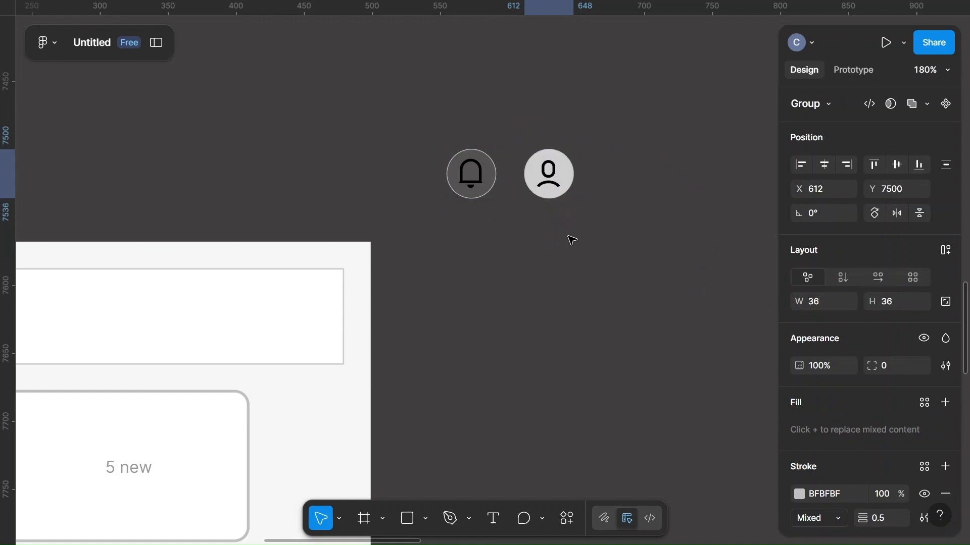
left_click_drag(432, 92, 590, 212)
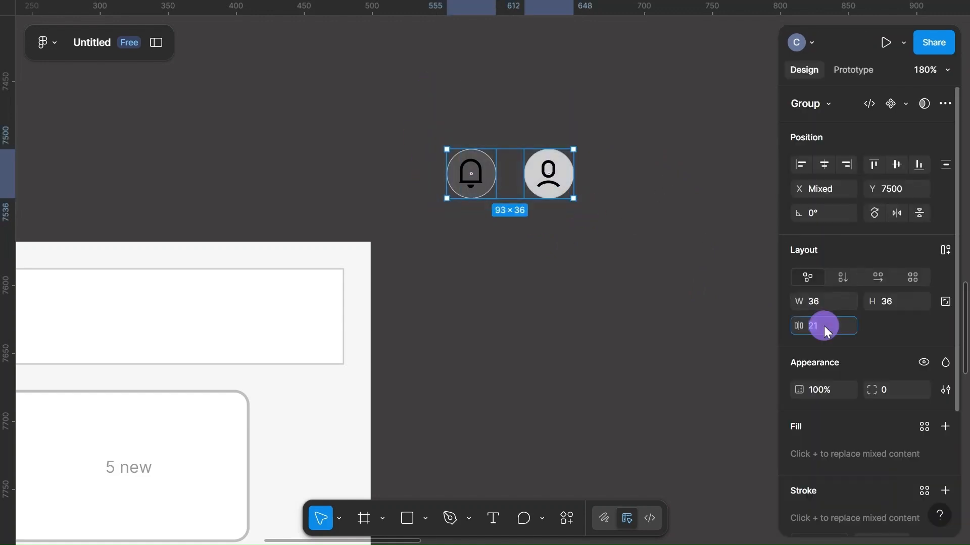
left_click(898, 164)
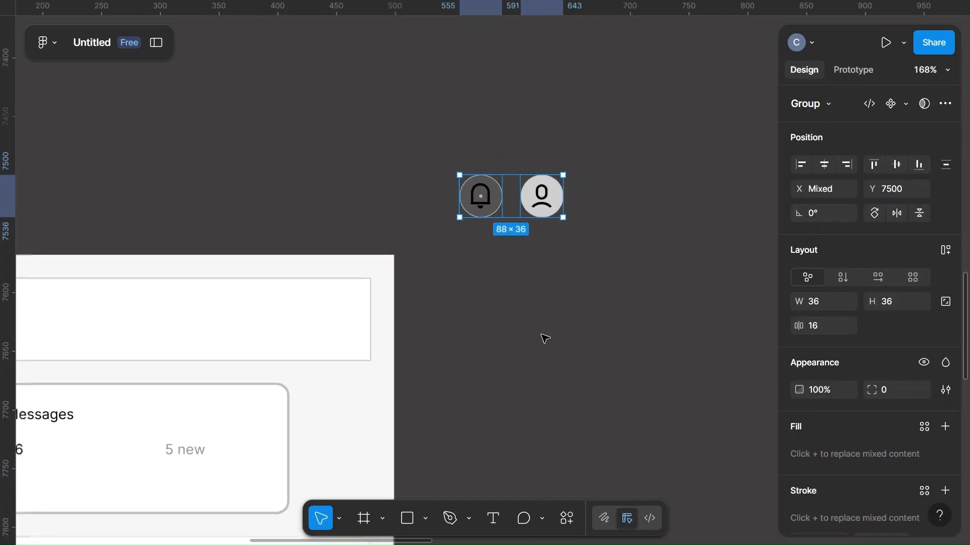
Step: Move the bell and person groups into the right end of the lumora-dashboard 2 header bar at Y 37
scroll(541, 335, "down", 5)
left_click_drag(541, 264, 426, 330)
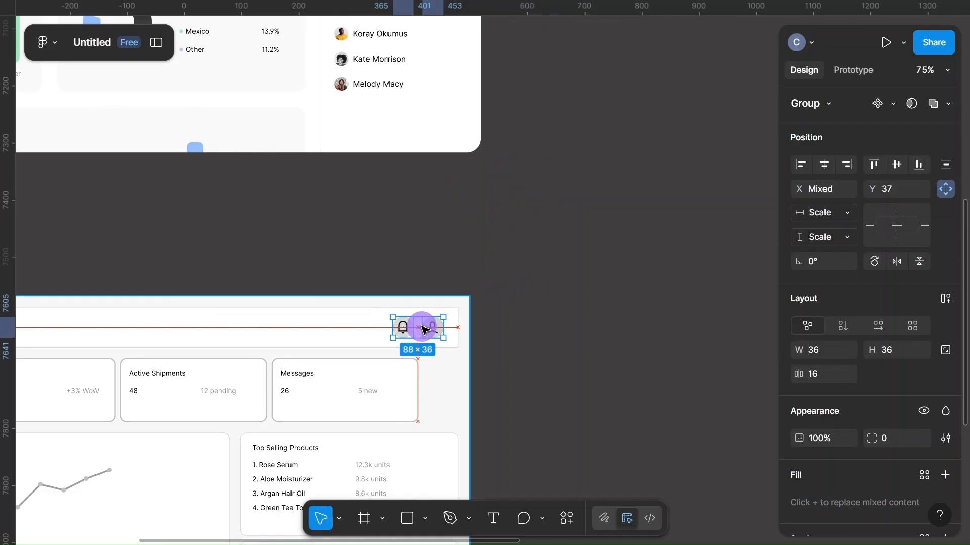
left_click(494, 323)
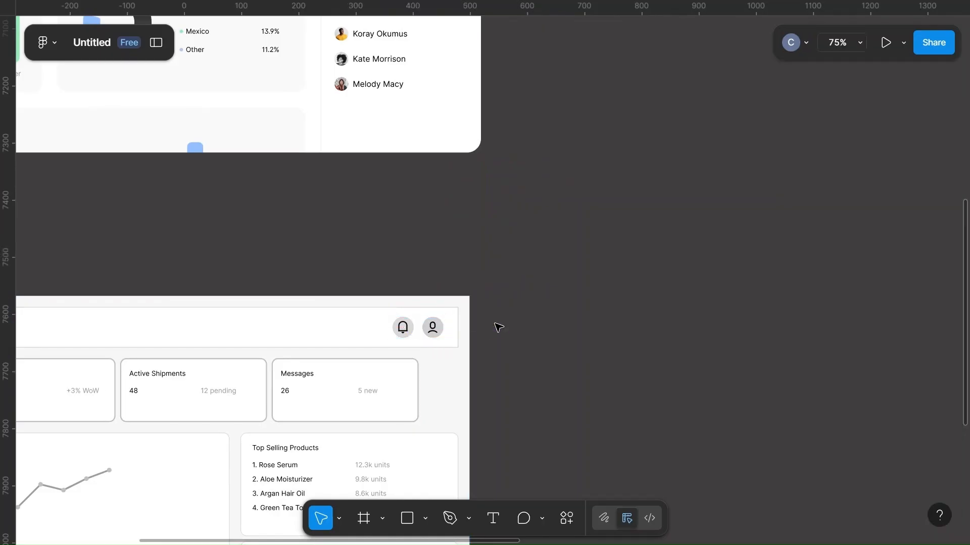
Step: Delete the circle behind the header's bell icon, keeping the bell itself
scroll(496, 325, "left", 5)
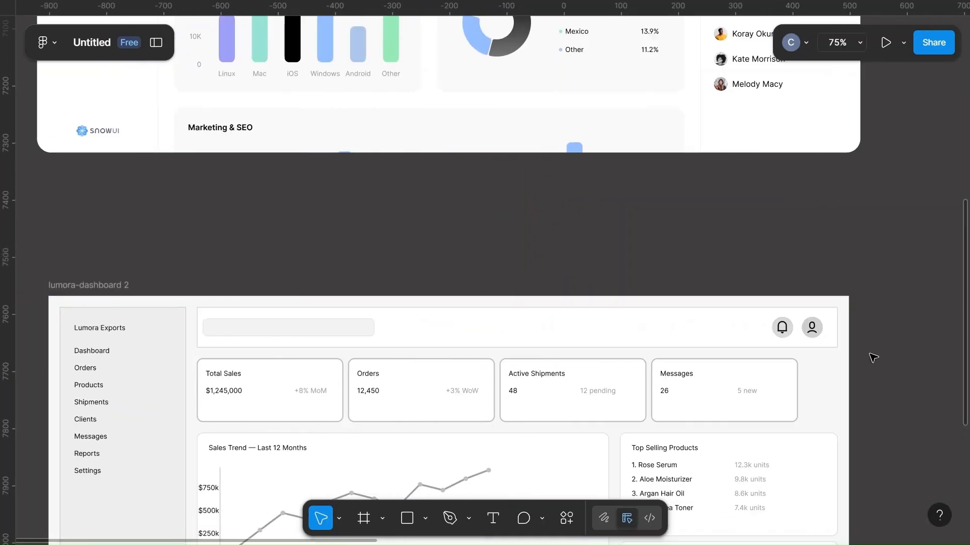
scroll(872, 357, "up", 5)
scroll(872, 358, "down", 6)
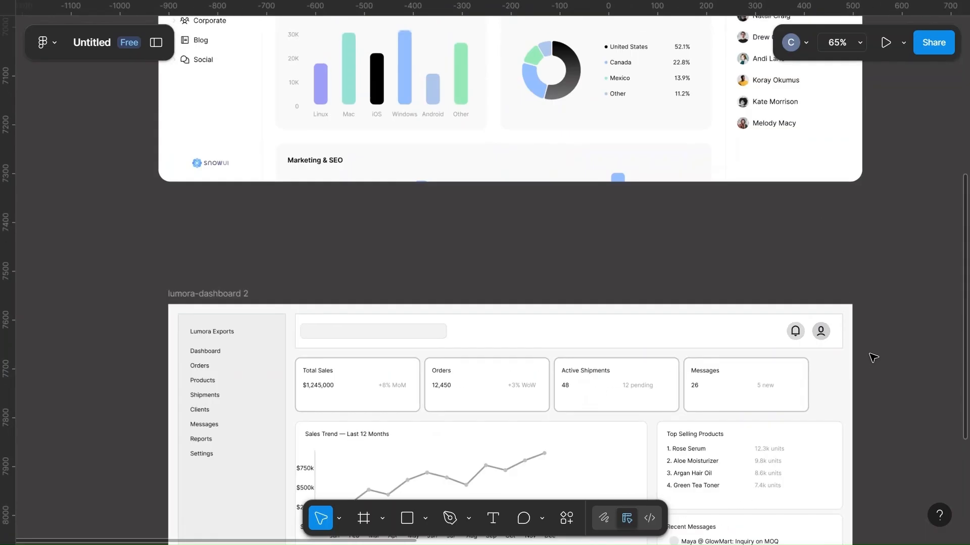
scroll(873, 357, "up", 5)
scroll(873, 358, "up", 5)
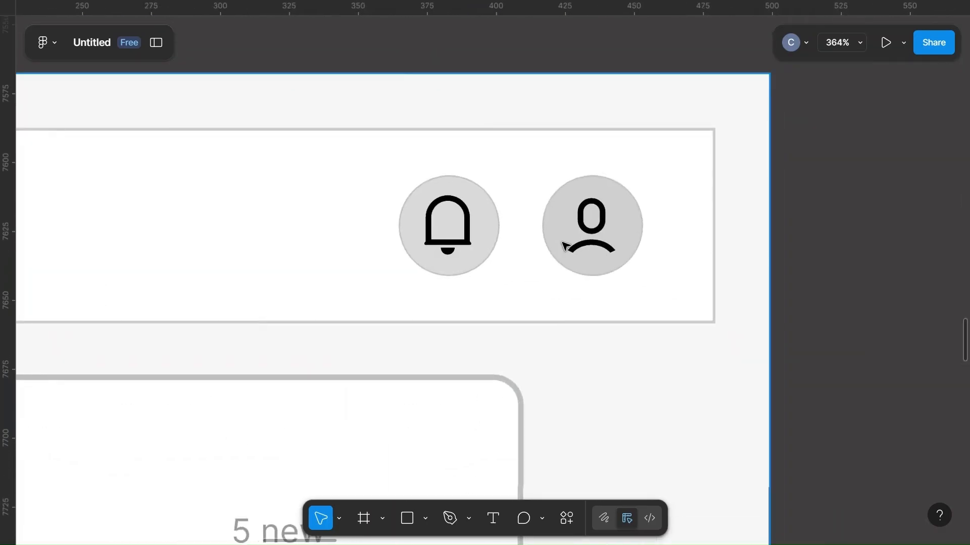
left_click(490, 232)
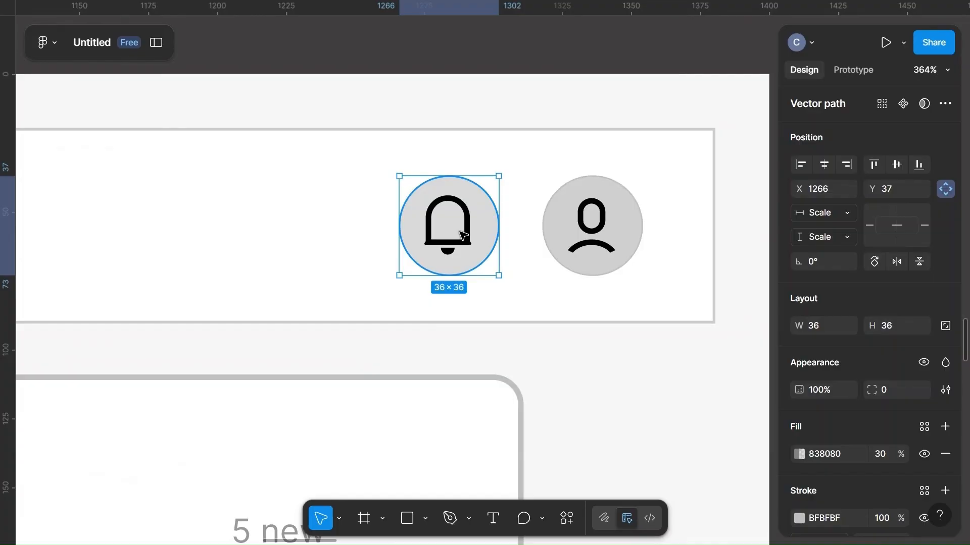
right_click(459, 232)
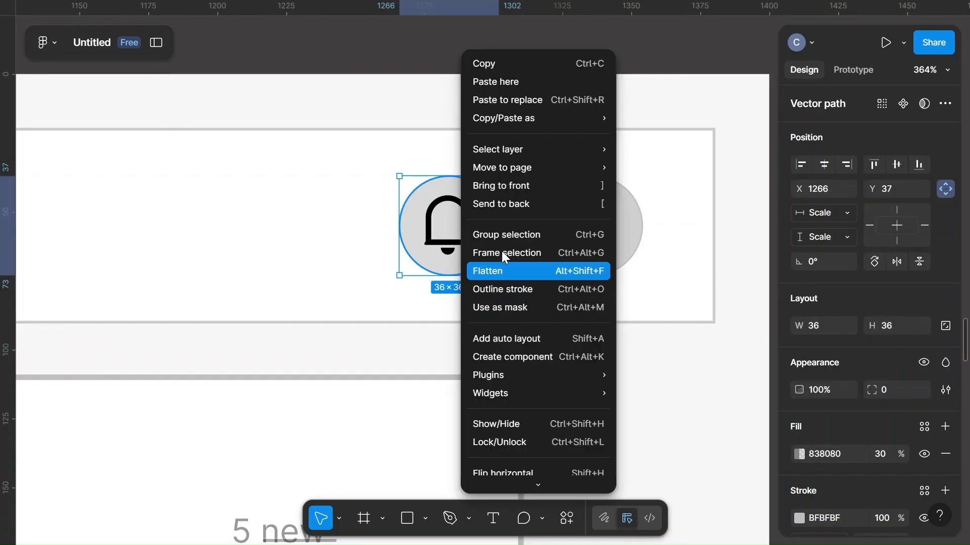
mouse_move(478, 378)
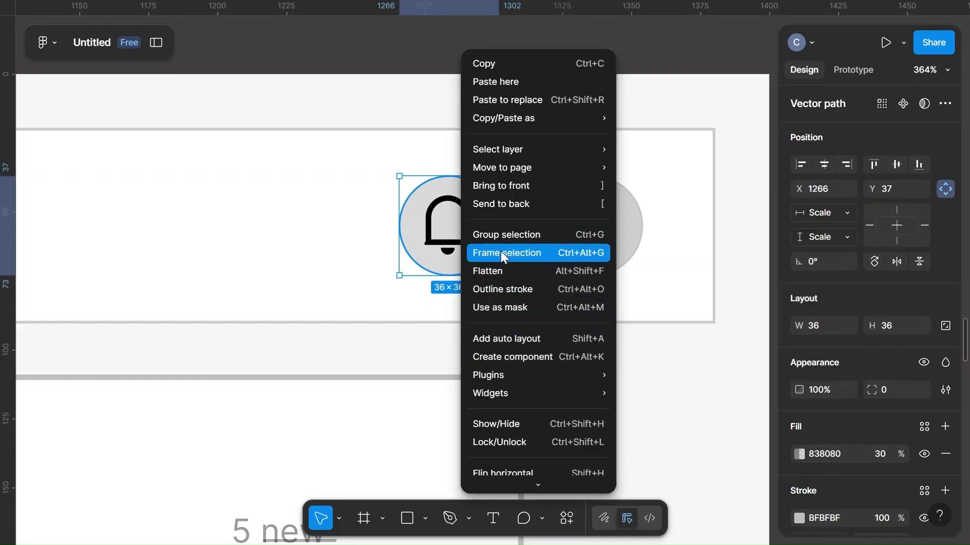
left_click(425, 229)
left_click_drag(455, 245, 342, 249)
key("Delete")
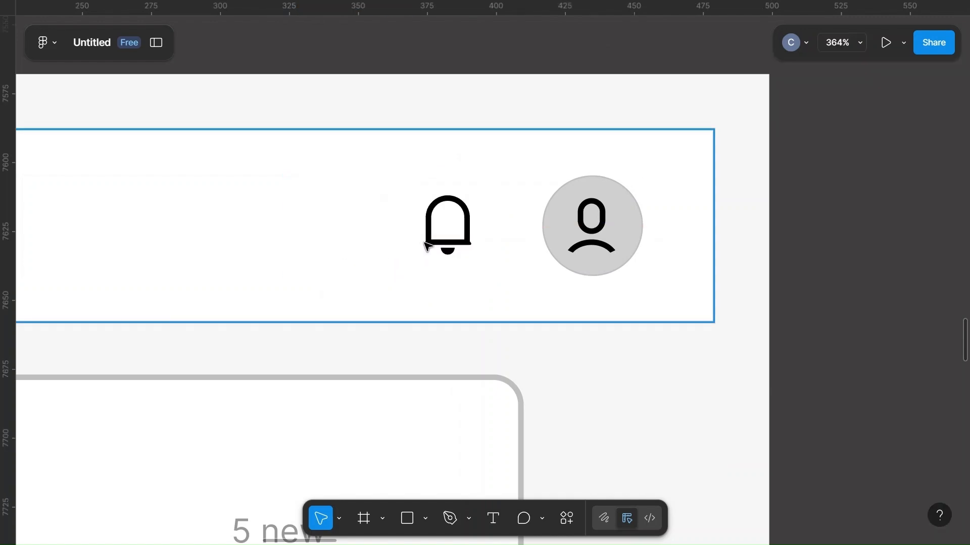
Step: Set the corner radius of the white header bar to 4
scroll(465, 250, "down", 5)
scroll(464, 250, "down", 6)
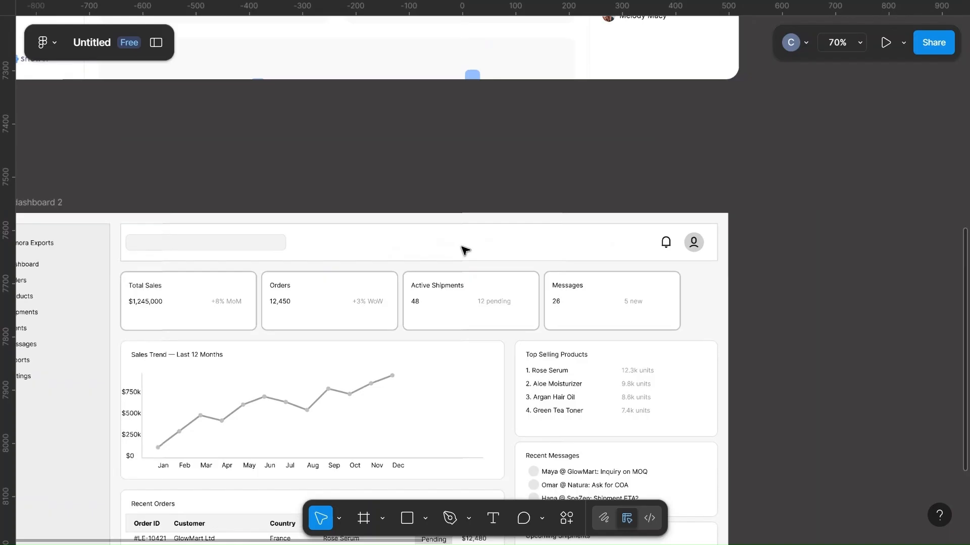
left_click(464, 250)
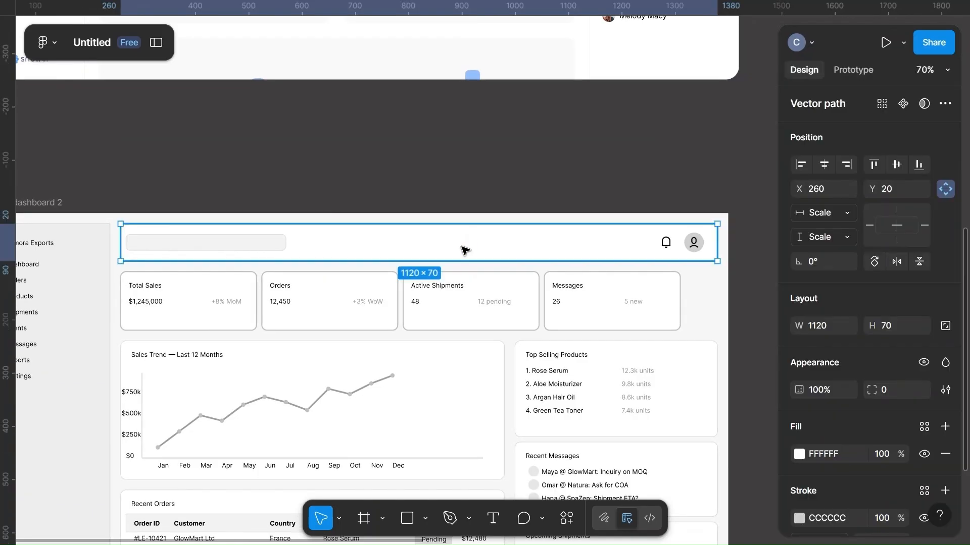
left_click(888, 390)
type("4")
left_click(711, 196)
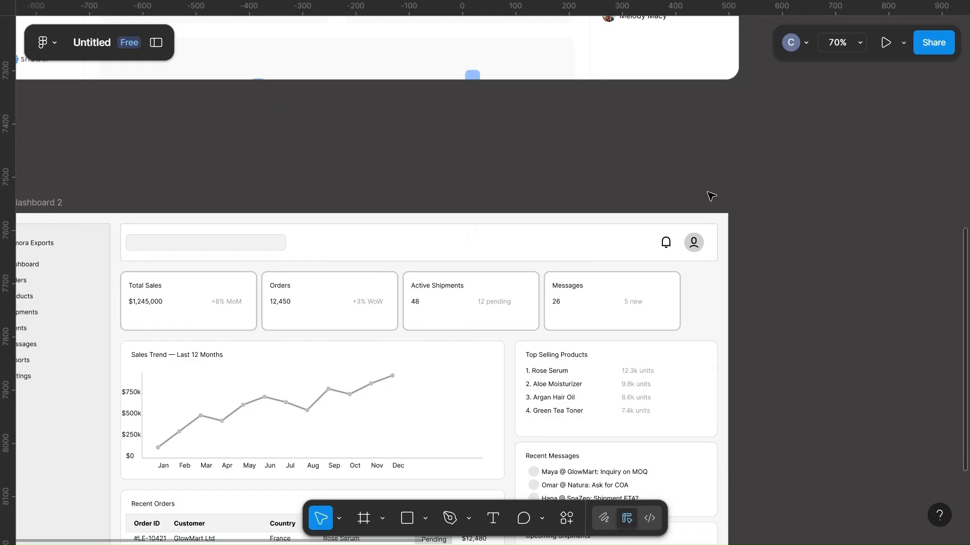
Step: Centre the grey search field horizontally within the header bar
left_click(253, 244)
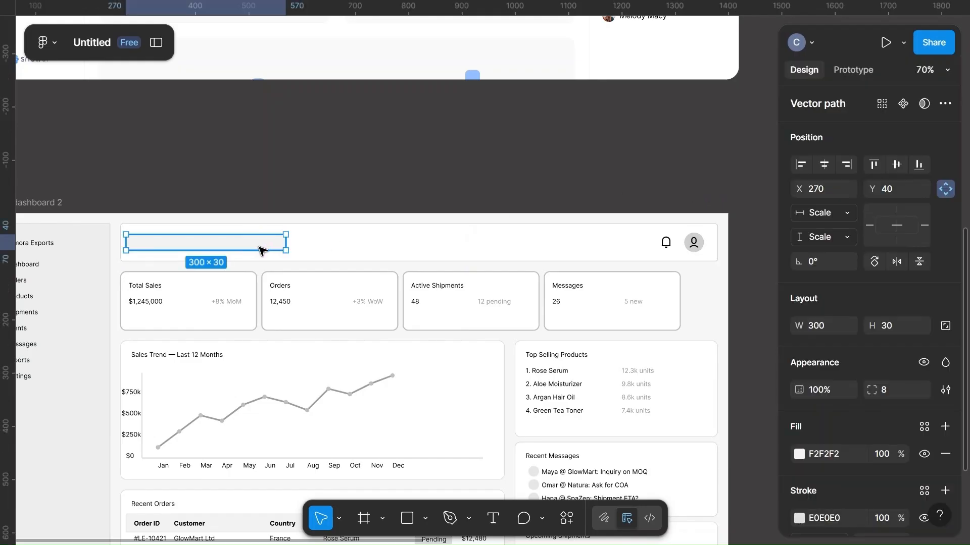
left_click(333, 248, "shift")
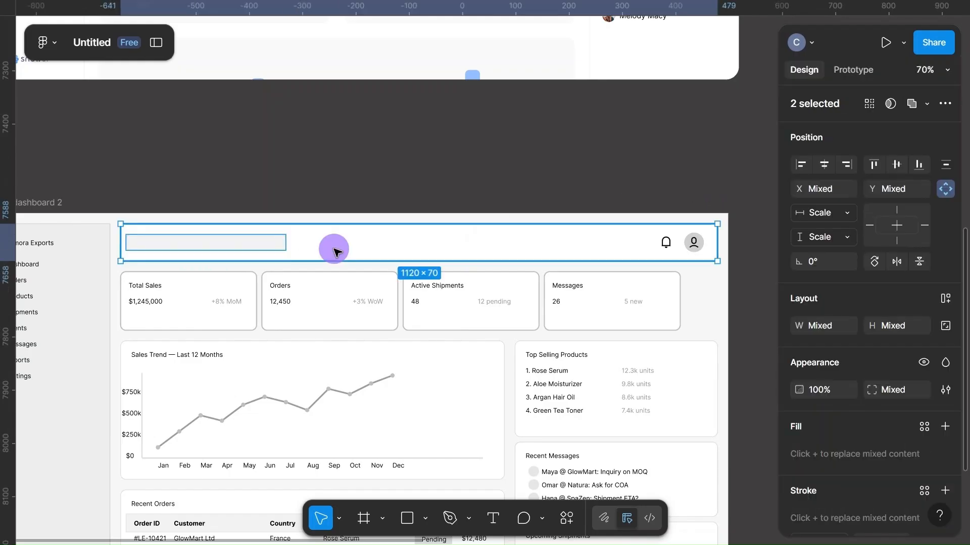
left_click(824, 165)
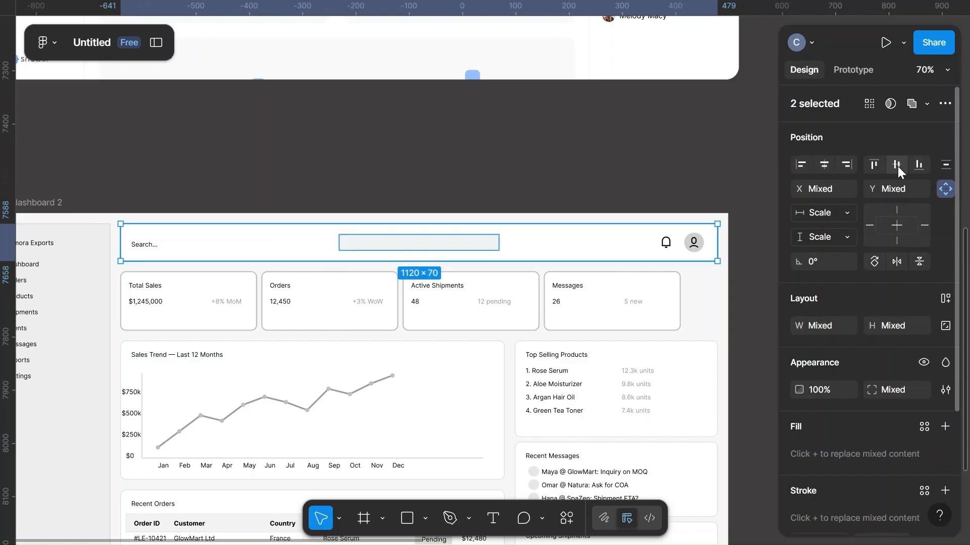
Step: Try placing the grey search field near the header bar's left end, at X 280, Y 40
left_click(802, 166)
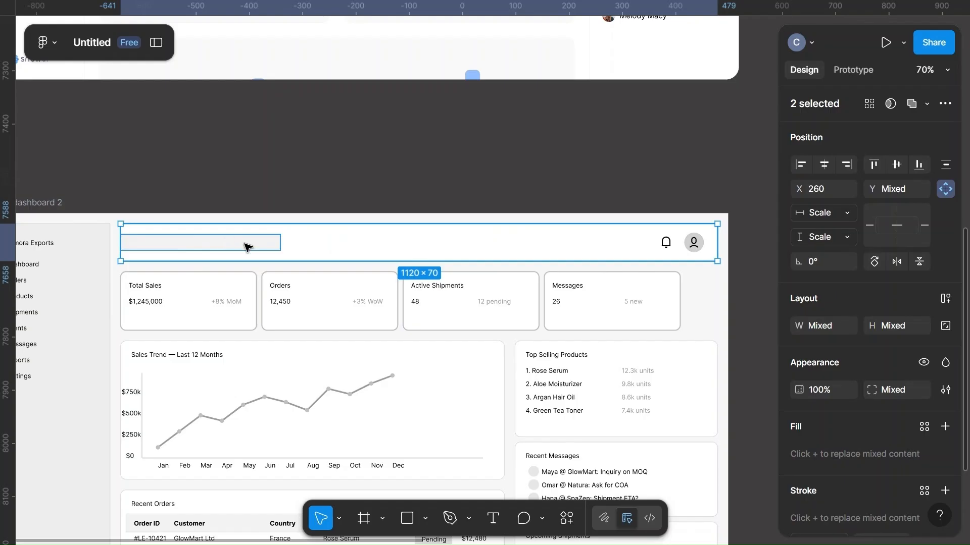
left_click(560, 251)
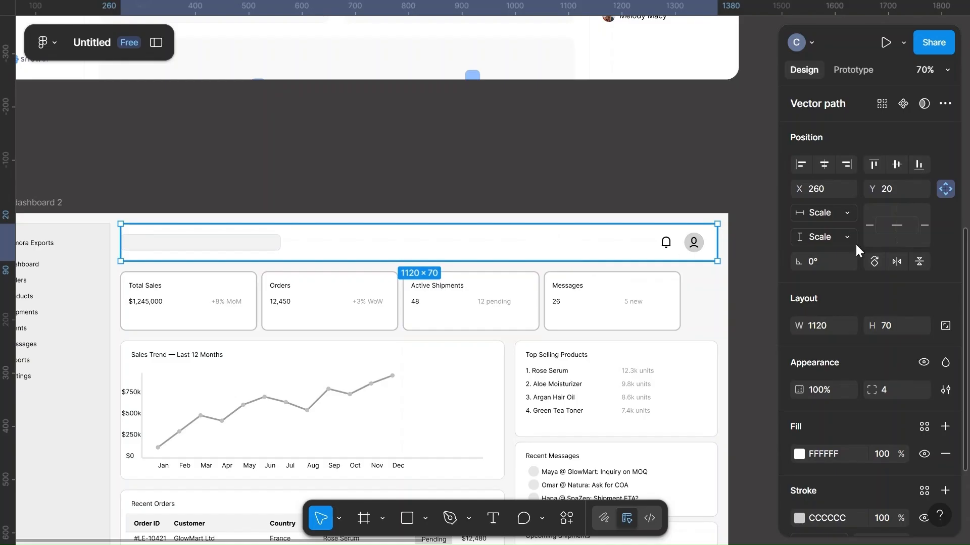
scroll(890, 459, "down", 3)
scroll(890, 460, "up", 2)
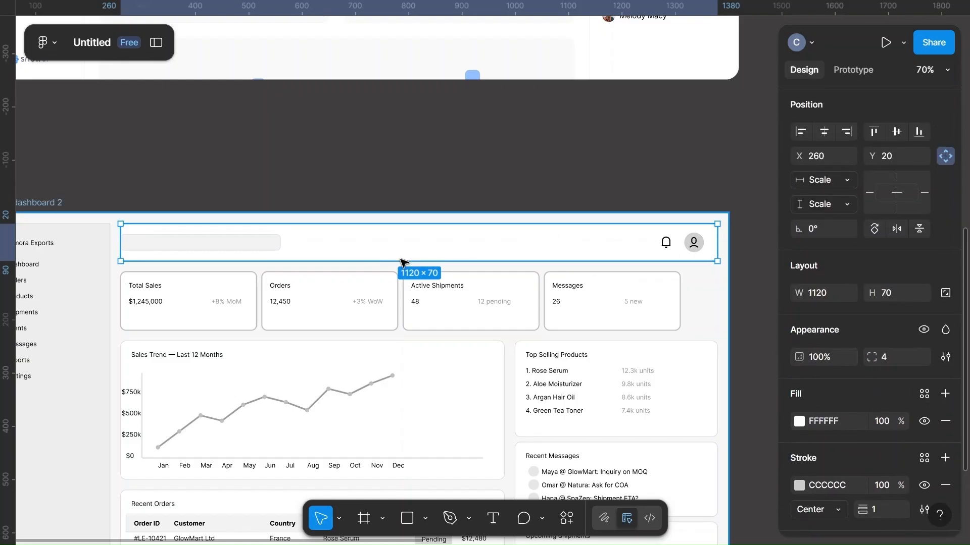
left_click(217, 247)
mouse_move(216, 248)
left_mouse_down()
mouse_move(199, 246)
mouse_move(217, 248)
left_mouse_up()
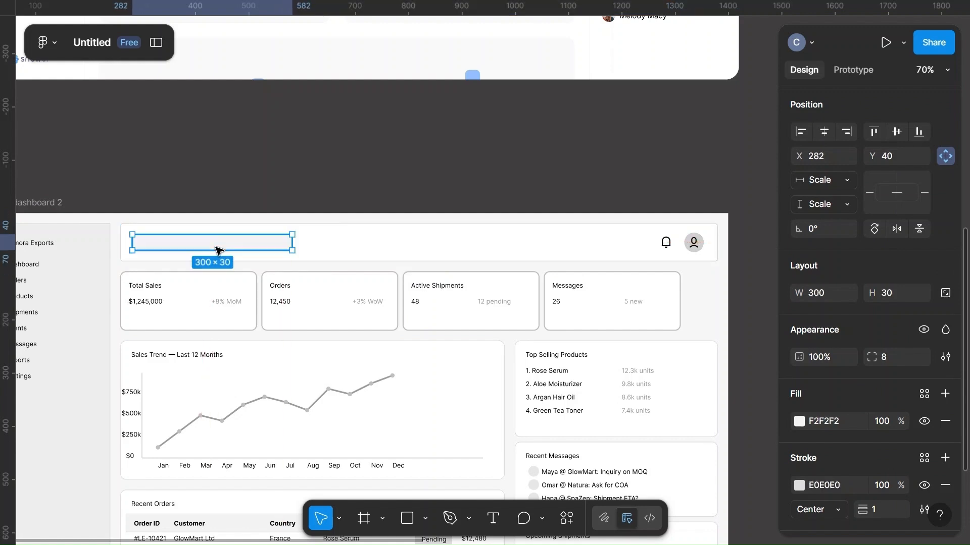
key("Left")
key("Left")
scroll(217, 249, "left", 3)
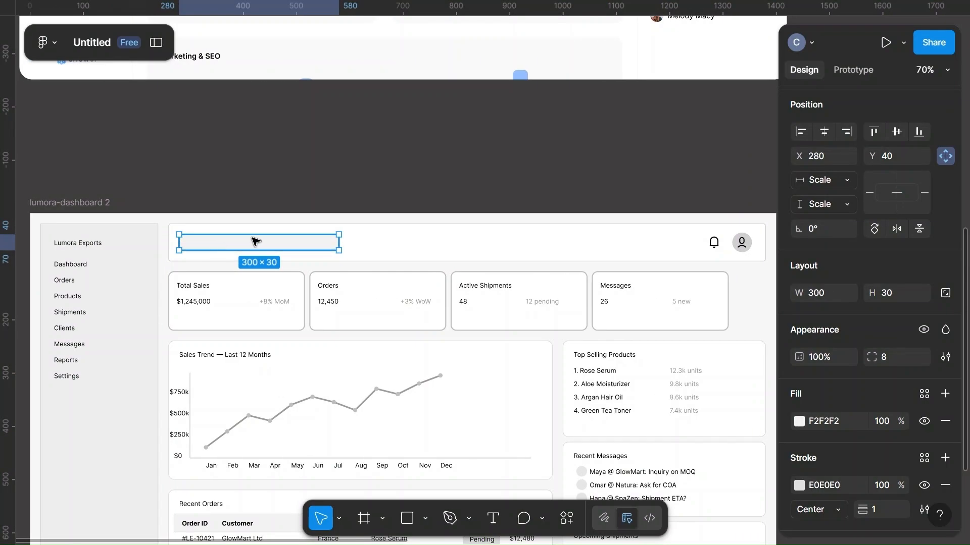
left_click(386, 179)
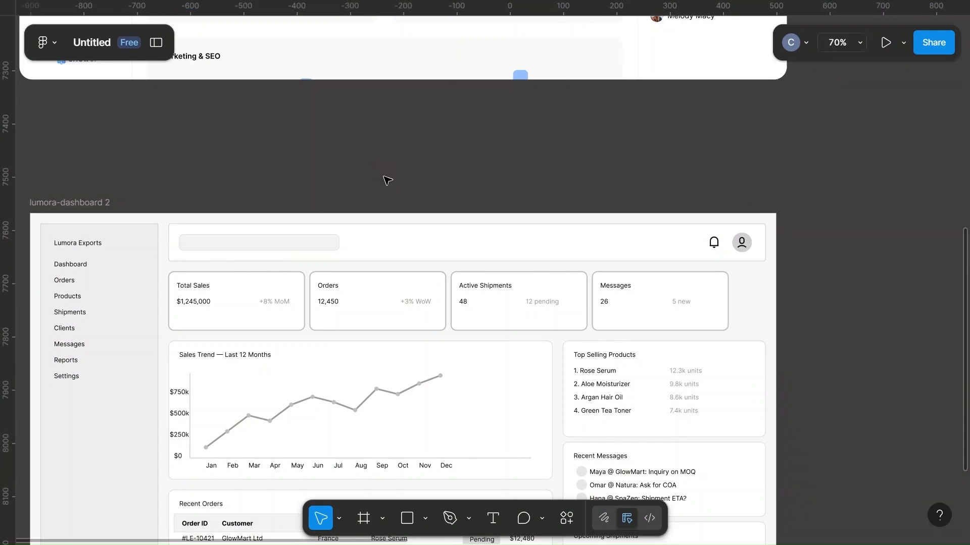
Step: Undo the repositioning of the search field back to its centred placement in the header bar
left_click(247, 245)
key("ctrl+z")
key("ctrl+z")
key("ctrl+z")
key("ctrl+z")
key("ctrl+z")
key("ctrl+z")
key("ctrl+z")
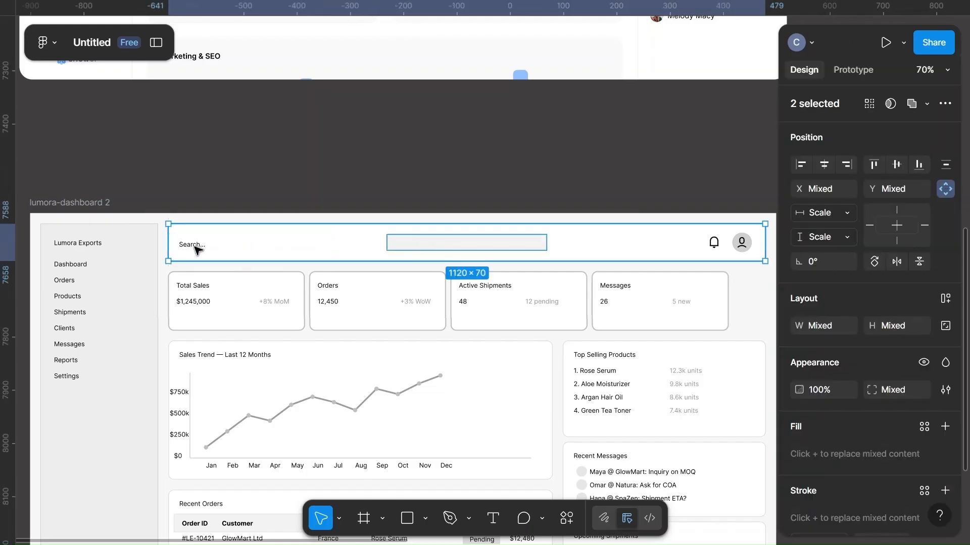
Step: Bring the "Search..." text to the front and move it onto the grey search field at about X 709, Y 47
left_click(196, 250)
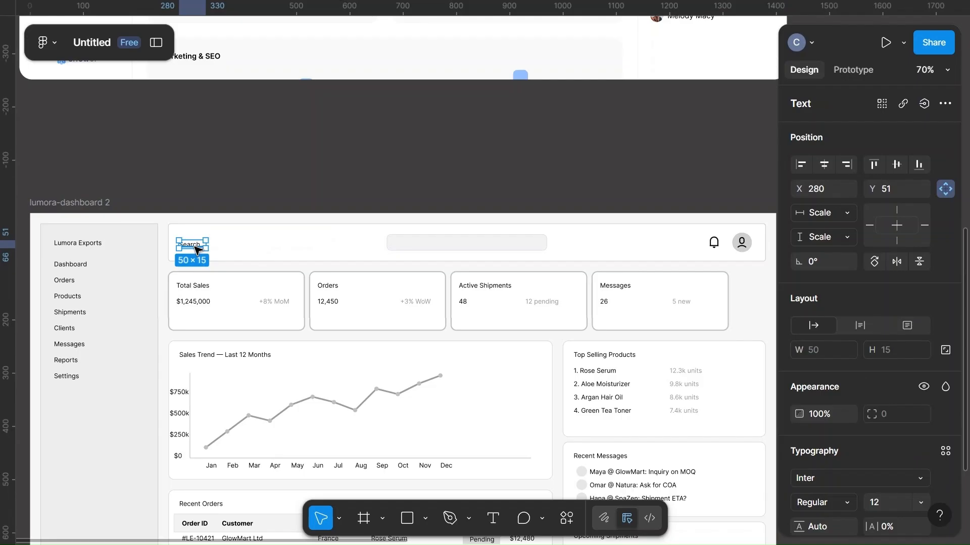
right_click(193, 246)
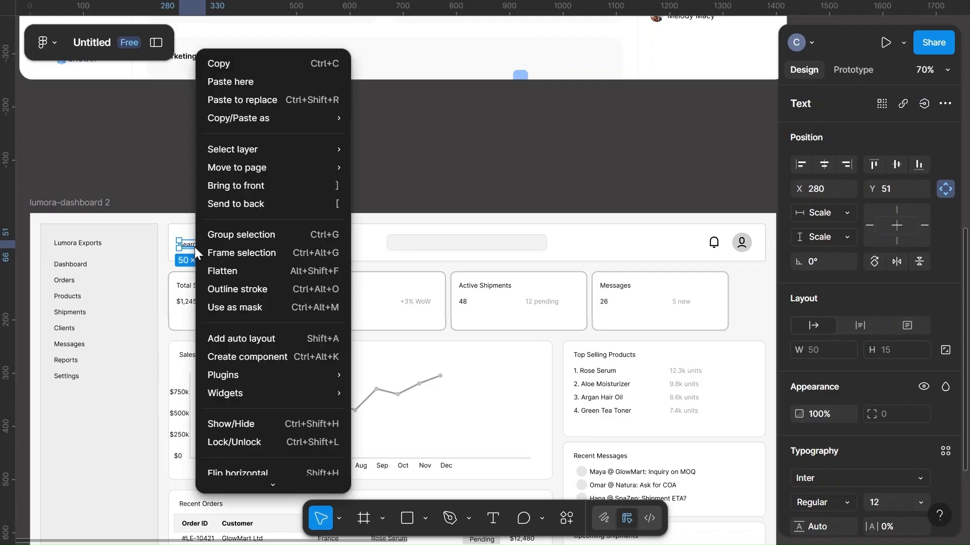
left_click(254, 183)
left_click_drag(192, 246, 420, 244)
left_click(620, 178)
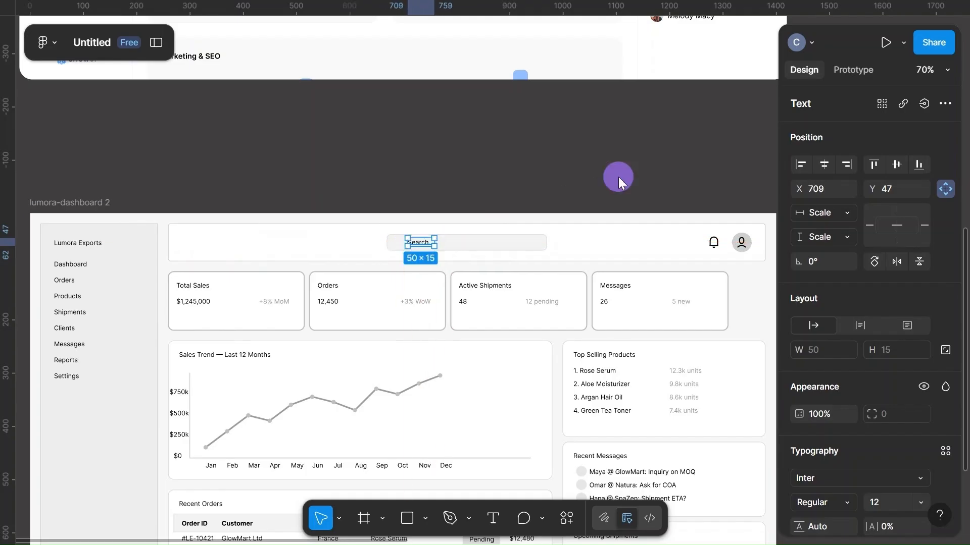
Step: Find a magnifier icon with the RemixIcon plugin by searching for "search" and place it on the empty canvas beside the dashboard
scroll(622, 180, "right", 6)
right_click(548, 228)
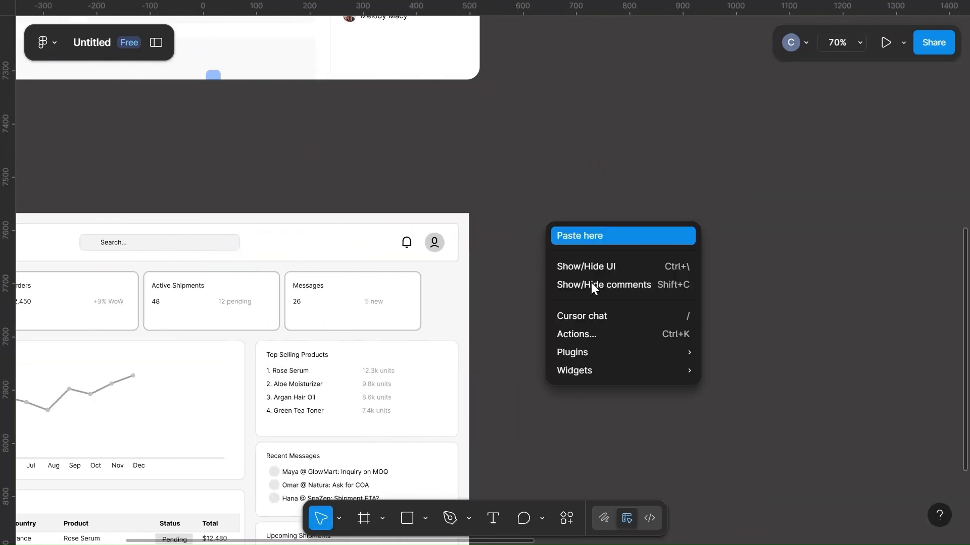
mouse_move(580, 343)
left_click(764, 207)
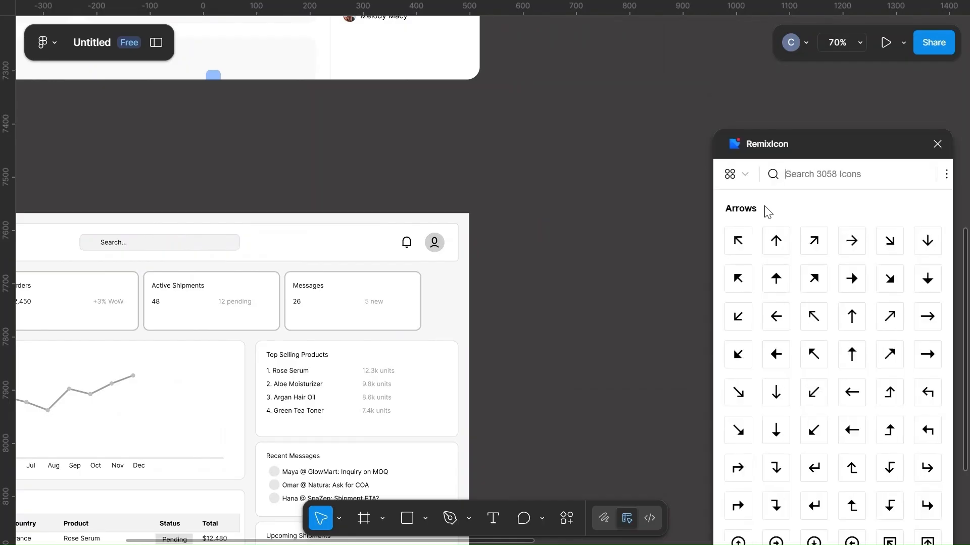
type("search")
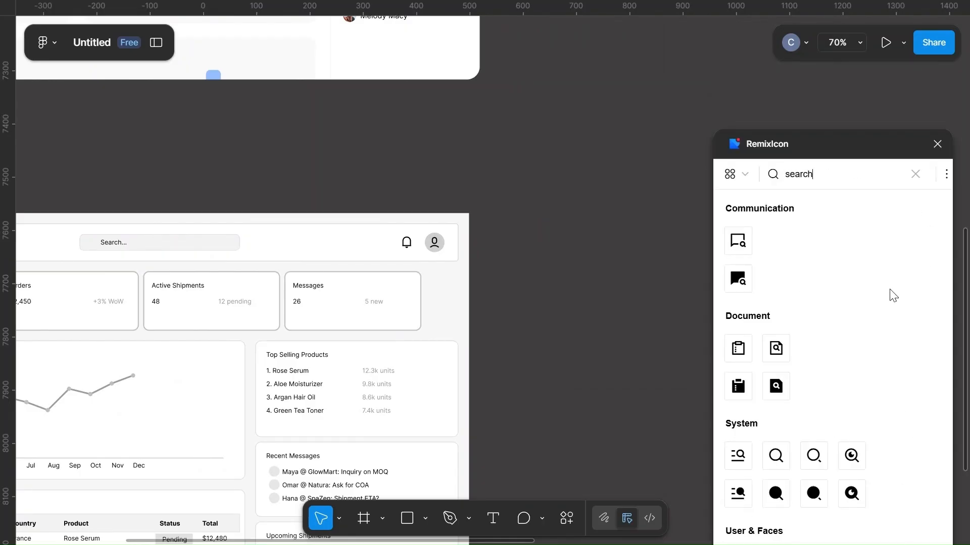
scroll(893, 295, "down", 2)
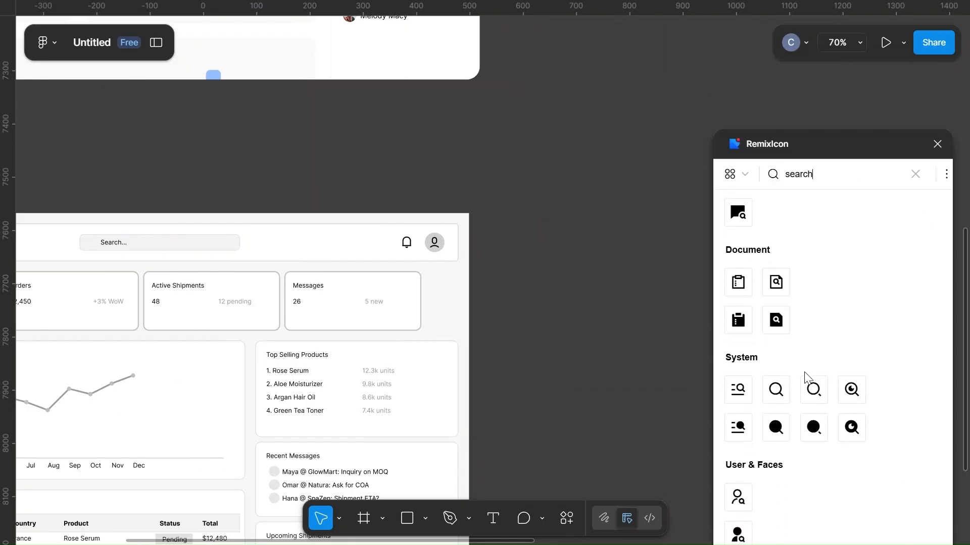
left_click_drag(767, 388, 584, 249)
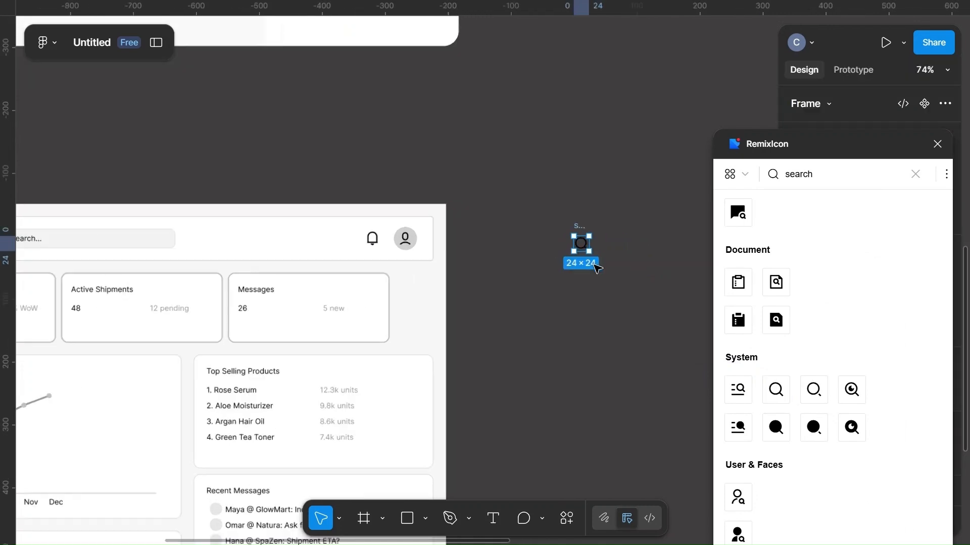
Step: Move the magnifier vector out of its icon frame and delete the leftover frame
scroll(575, 257, "up", 5)
double_click(574, 224)
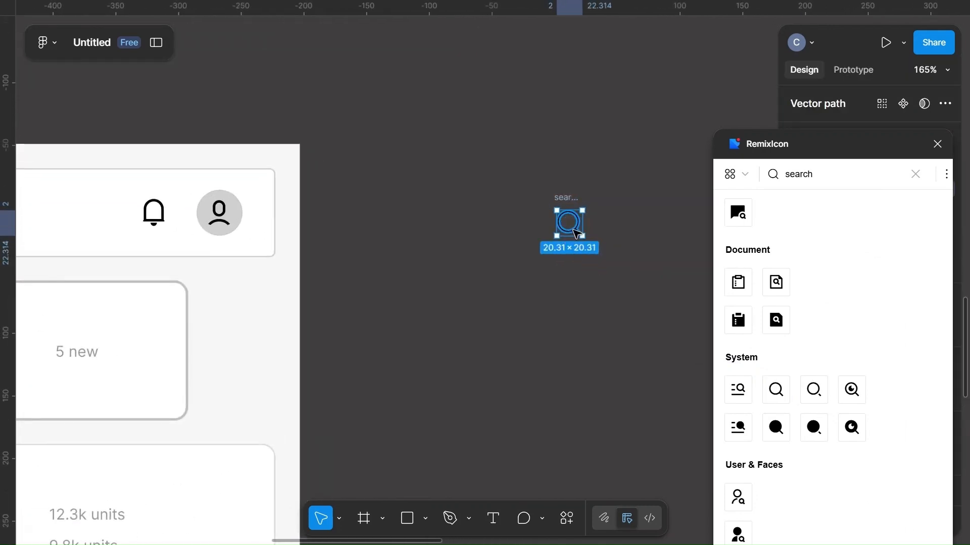
left_click_drag(575, 224, 453, 239)
left_click(580, 198)
key("Delete")
scroll(580, 199, "down", 5)
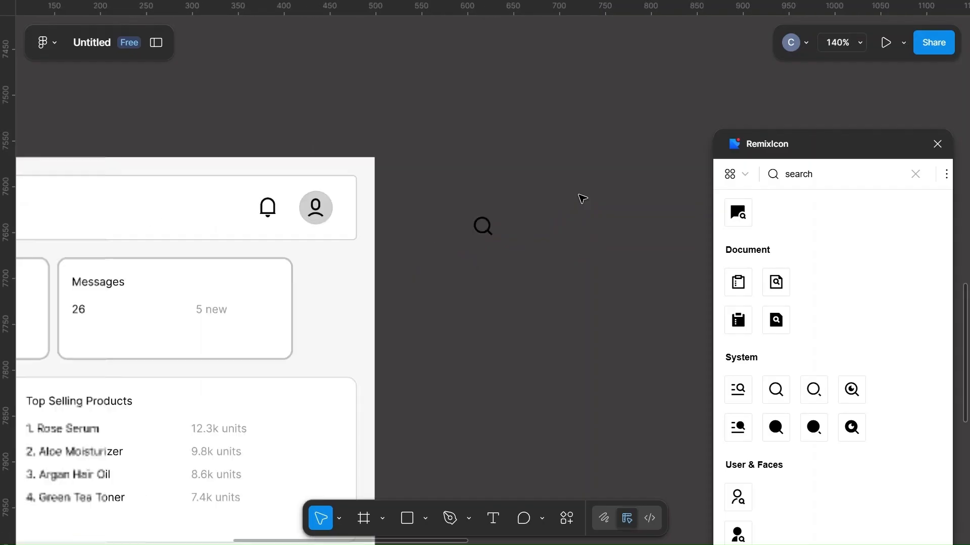
Step: Move the "Search..." text out of the header onto the canvas, close beside the magnifier icon
left_click_drag(195, 201, 558, 213)
scroll(558, 213, "up", 10)
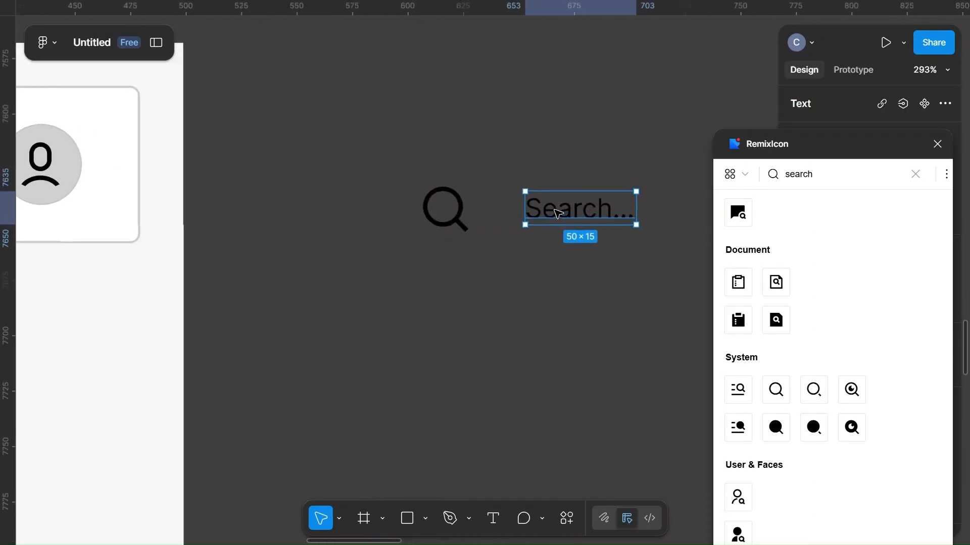
left_click_drag(840, 145, 831, 453)
scroll(874, 352, "down", 4)
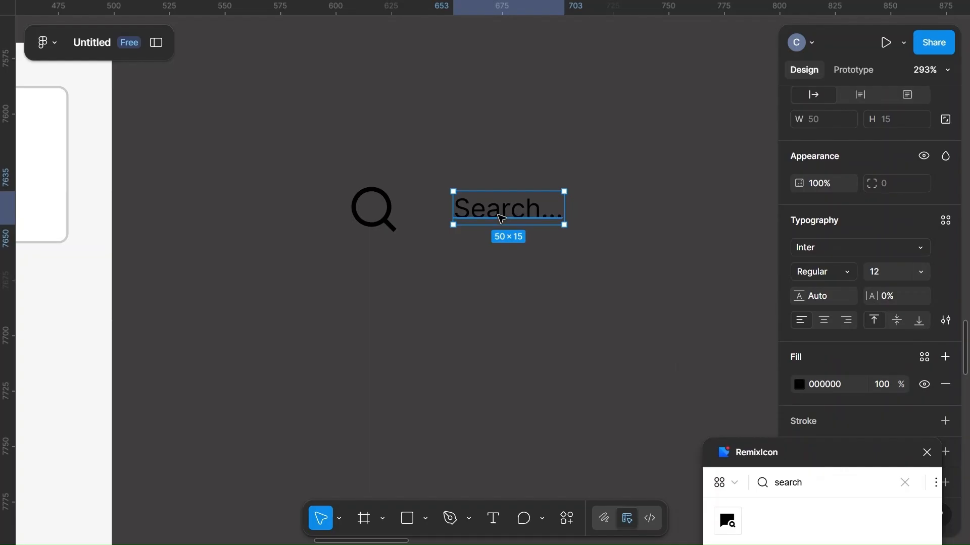
left_click_drag(494, 214, 458, 218)
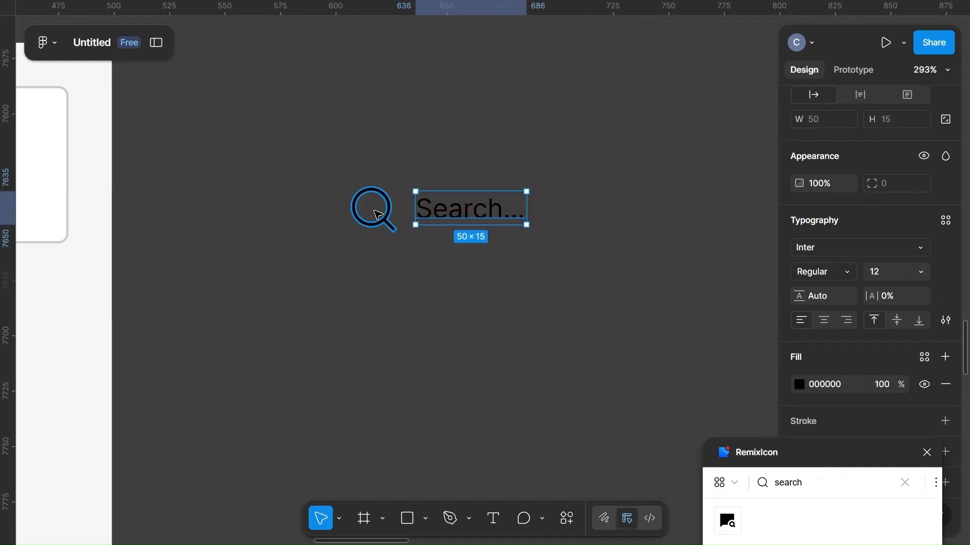
Step: Resize the magnifier icon to 14 × 14 with its aspect ratio locked
left_click(385, 210)
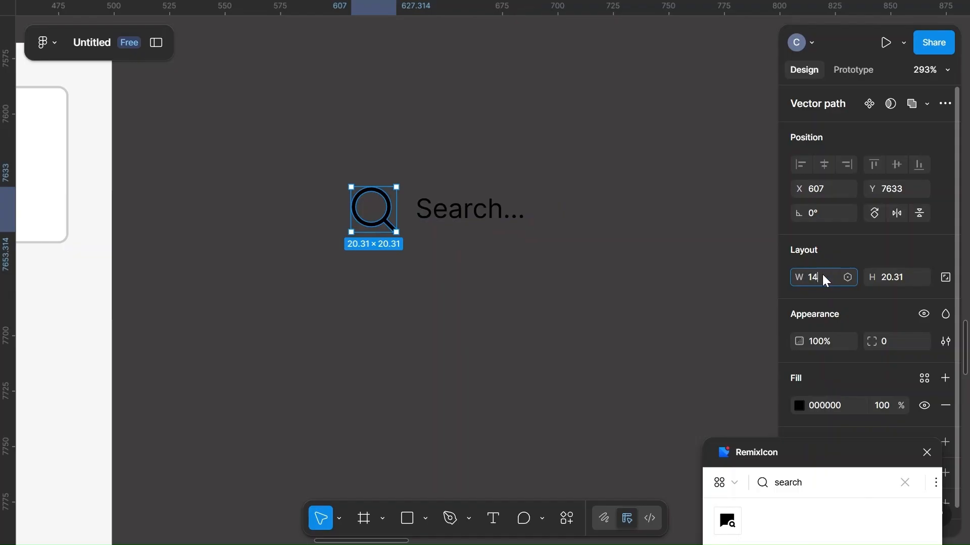
key("Return")
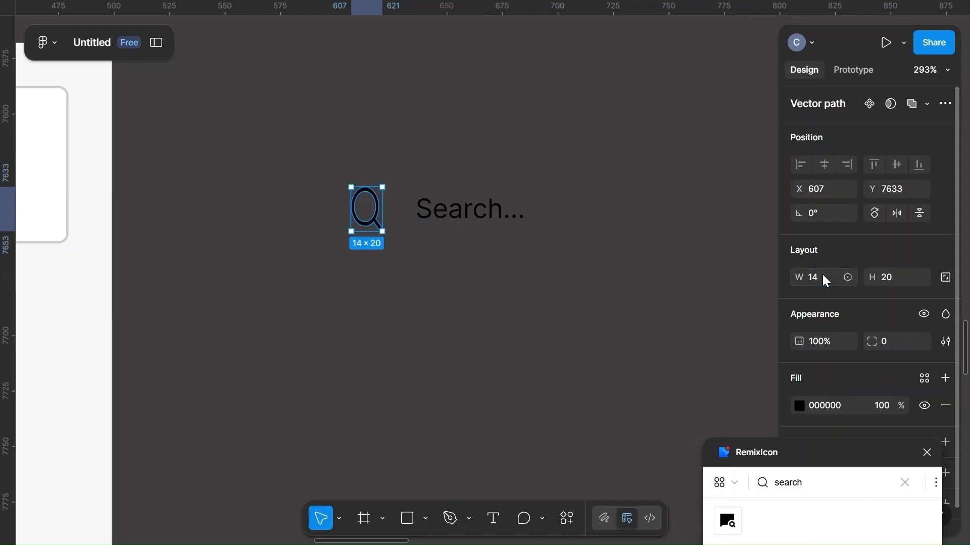
key("ctrl+z")
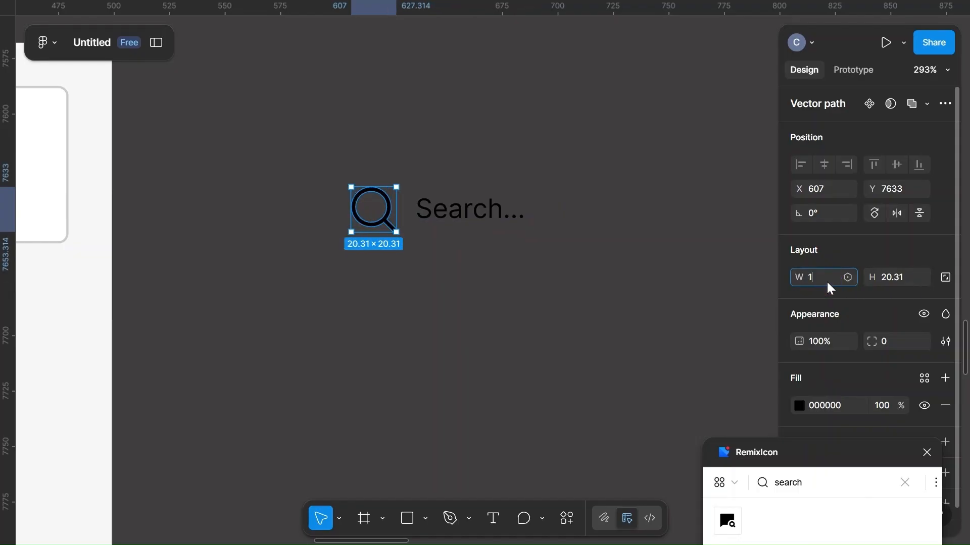
left_click(946, 278)
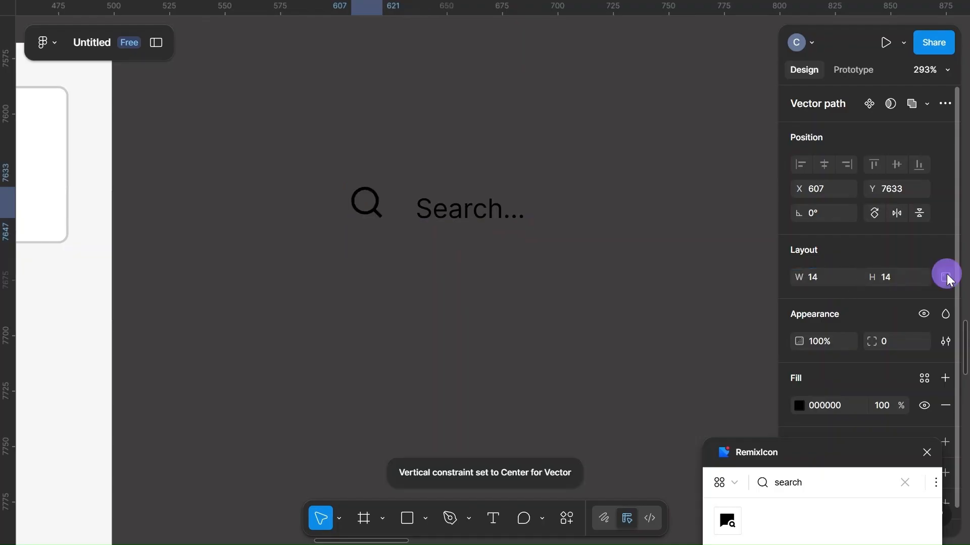
left_click(560, 258)
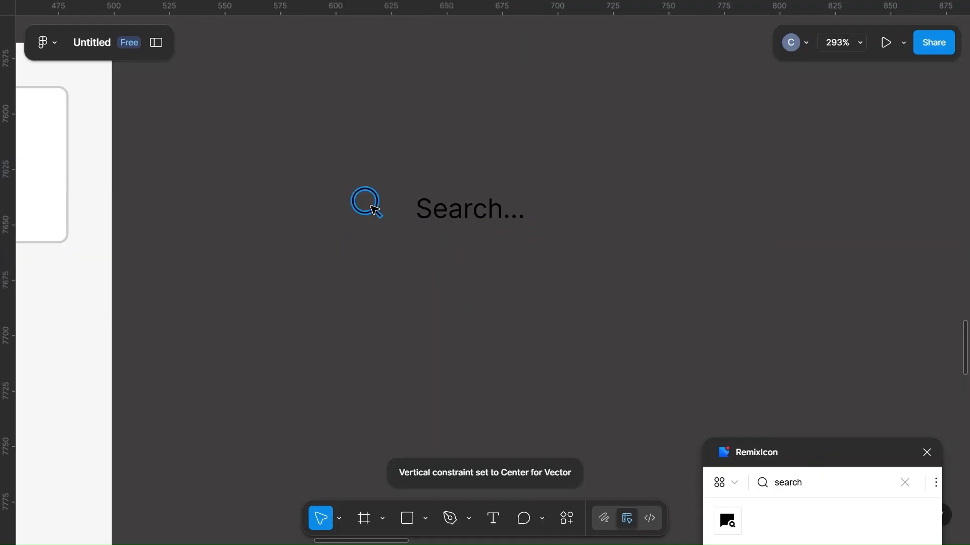
Step: Align the magnifier icon and "Search..." text on their vertical centres and set the spacing between them to 12
left_click_drag(339, 154, 576, 297)
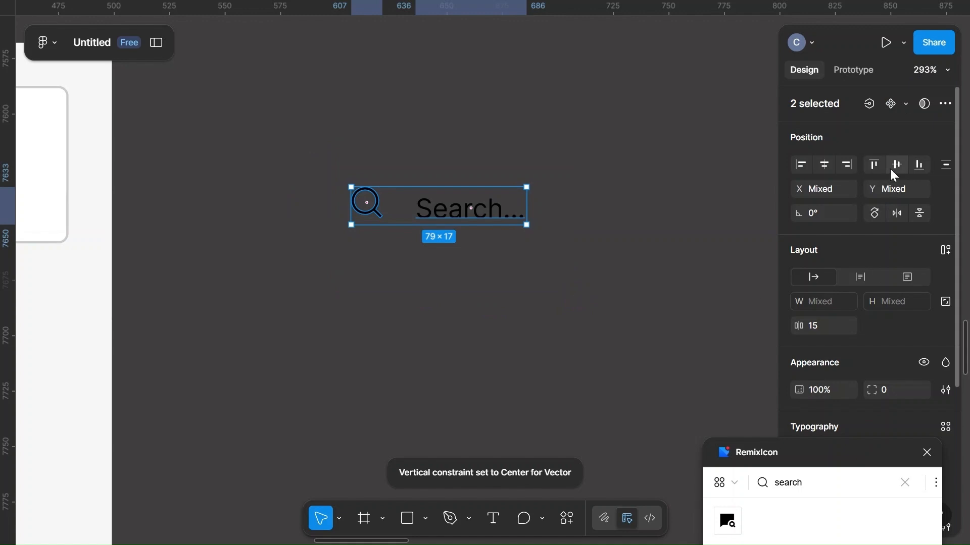
left_click(892, 171)
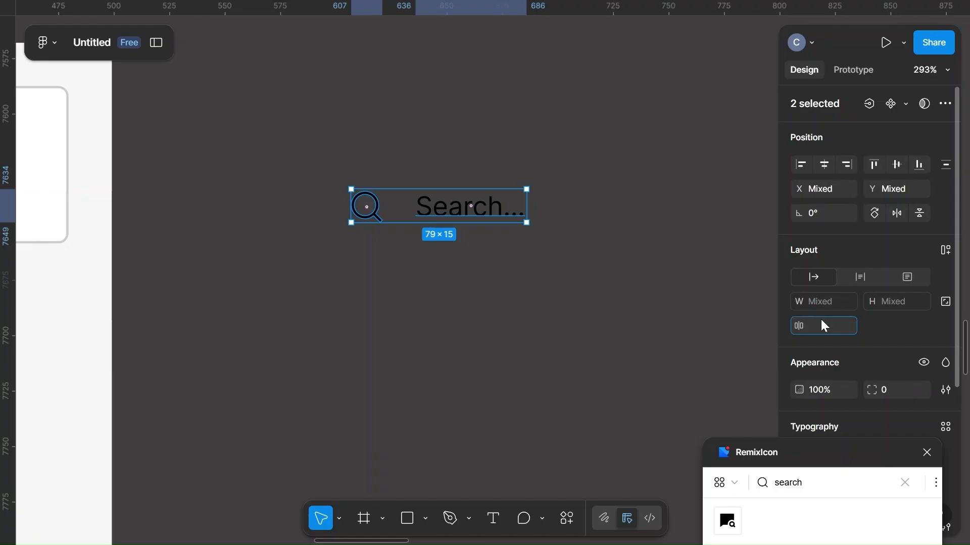
left_click(634, 294)
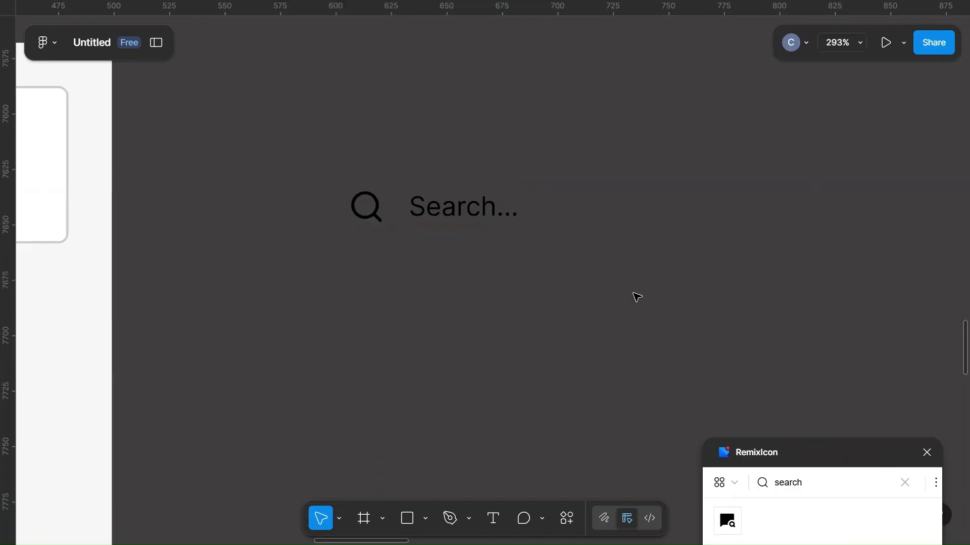
Step: Group the magnifier icon with the "Search..." text
scroll(634, 294, "down", 1)
scroll(637, 297, "down", 5)
left_click_drag(520, 231, 647, 307)
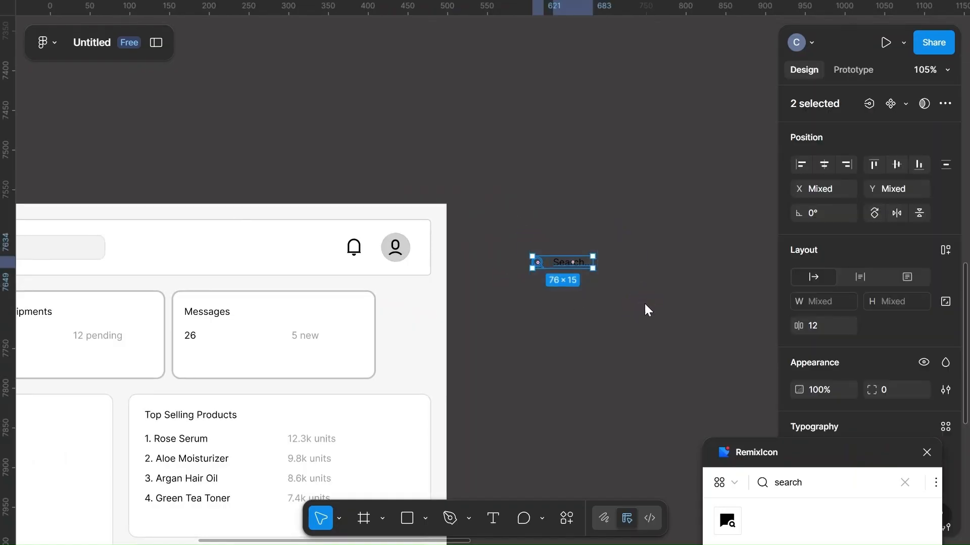
key("ctrl+g")
scroll(646, 304, "down", 3)
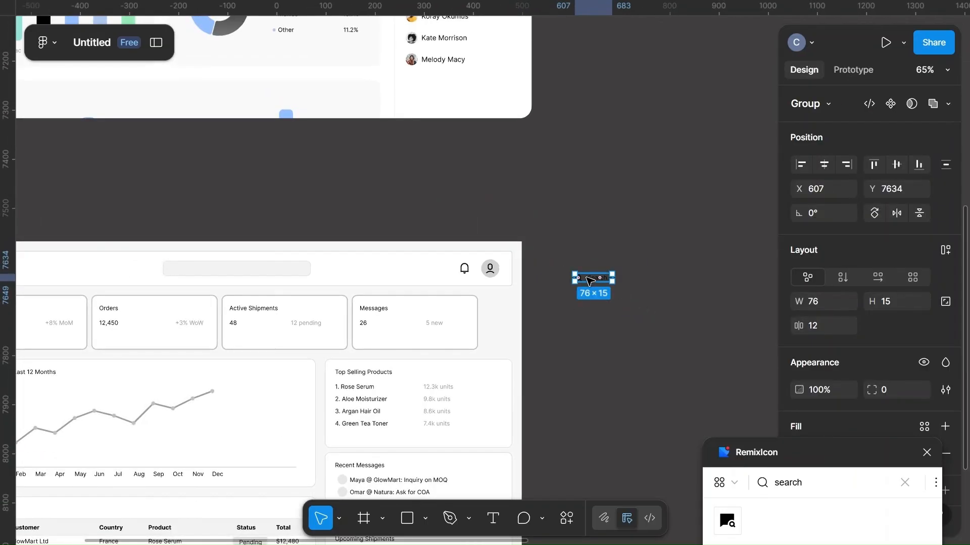
Step: Move the grey search field out onto the canvas and place the icon-and-text group inside it, near its left end
left_click_drag(590, 281, 639, 212)
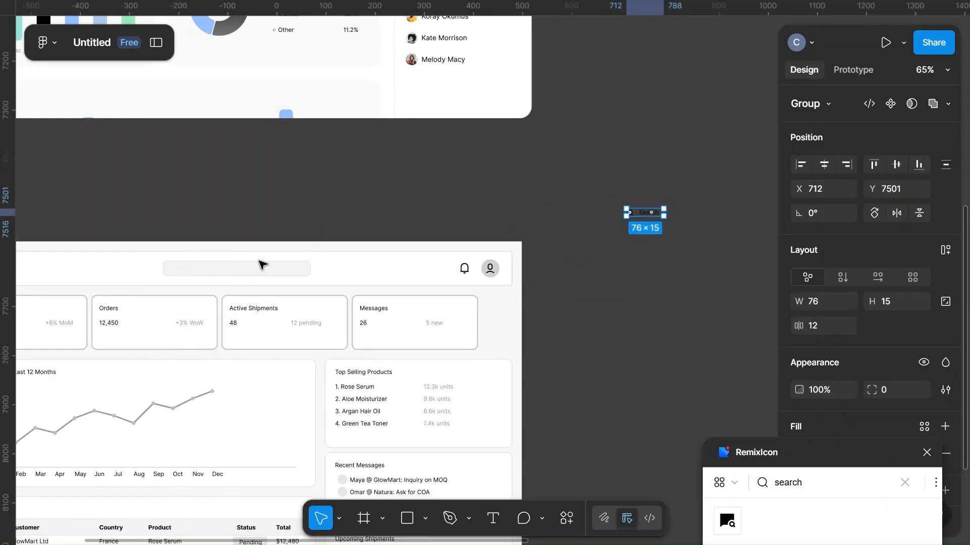
left_click_drag(226, 268, 655, 247)
scroll(656, 250, "up", 5)
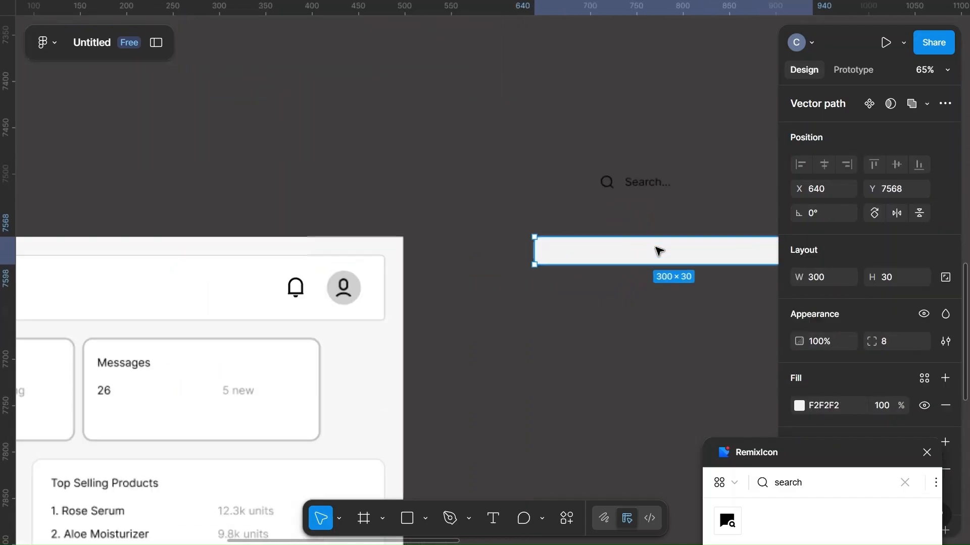
left_click_drag(401, 175, 339, 252)
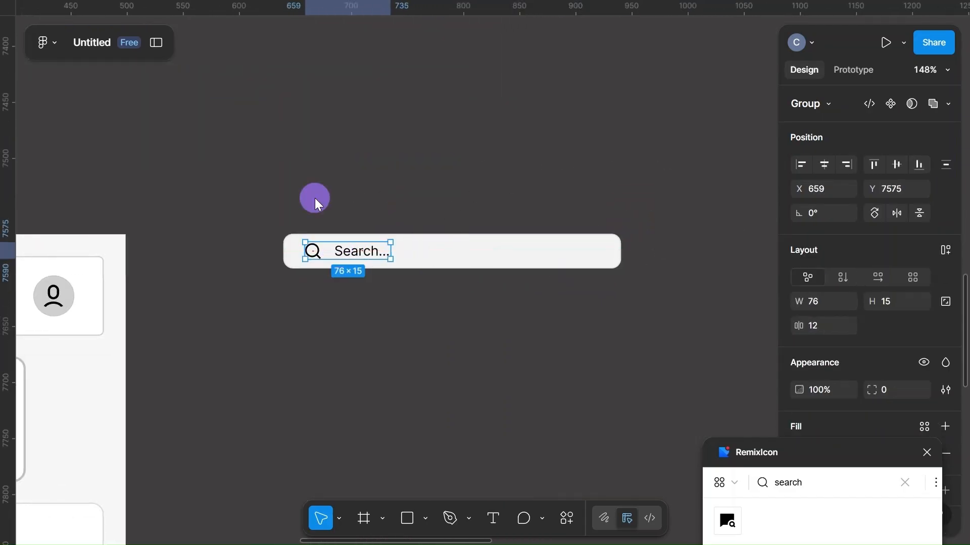
Step: Group the search field with its icon and text, and place the group in the dashboard's header bar at about X 296, Y 35
left_click_drag(314, 199, 516, 309)
key("ctrl+g")
scroll(513, 307, "down", 6)
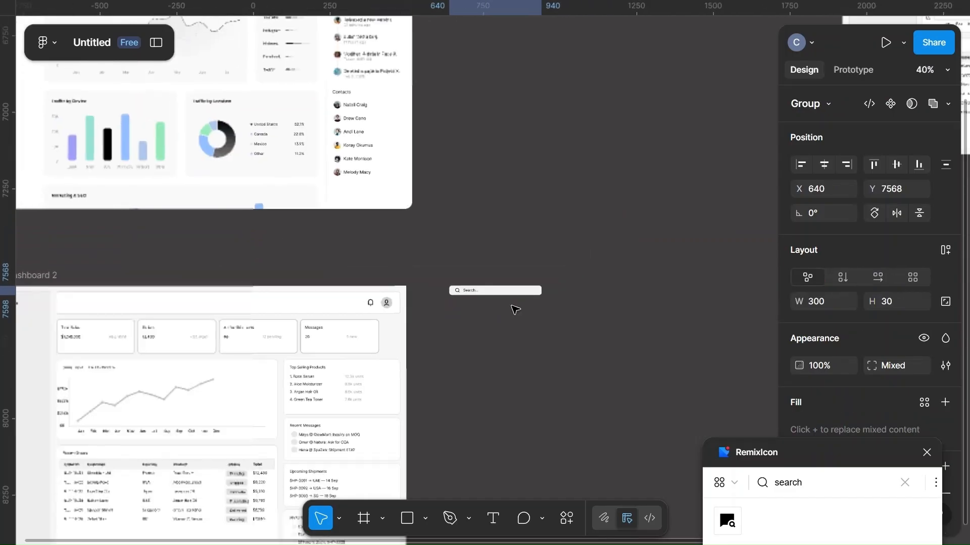
scroll(513, 307, "left", 3)
left_click_drag(645, 290, 261, 302)
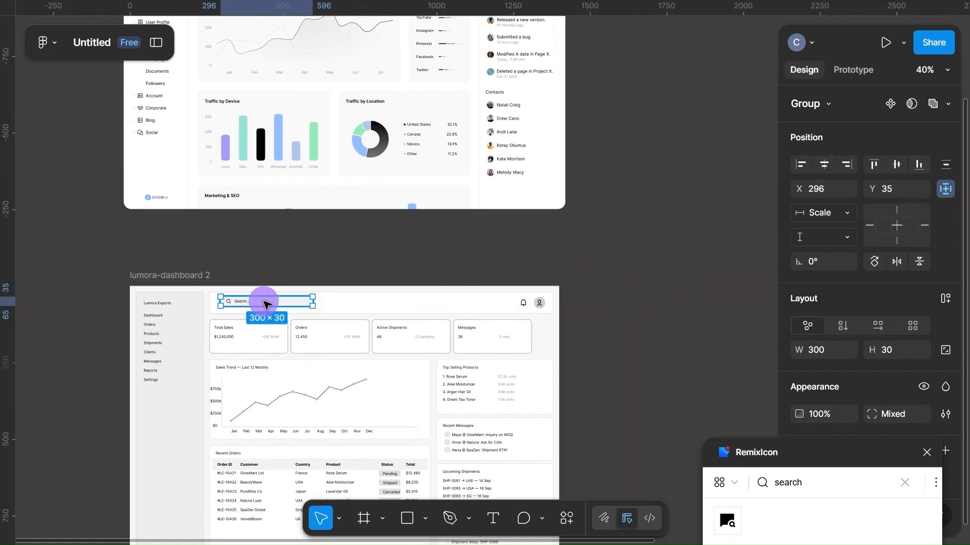
Step: Align the search field group vertically with the centre of the white header bar
scroll(262, 303, "up", 4)
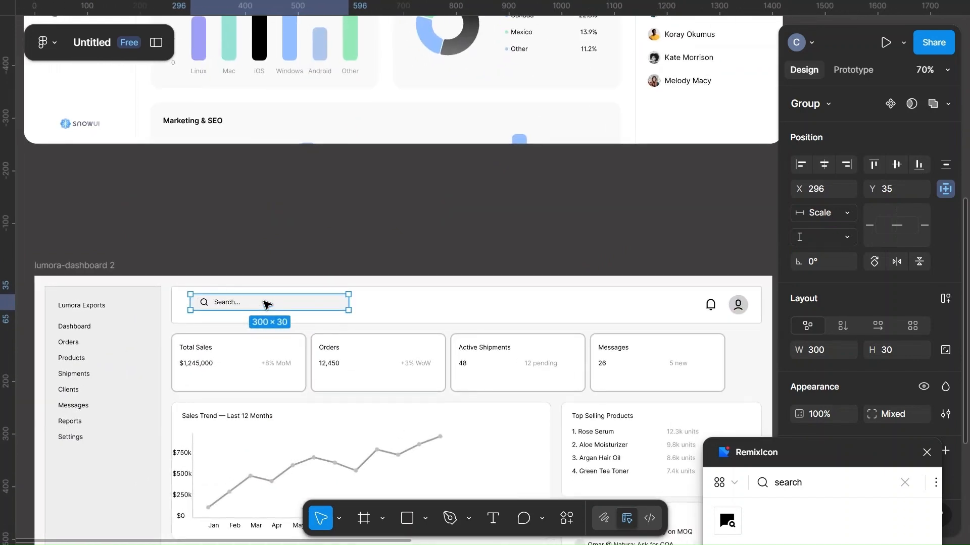
left_click(418, 304, "shift")
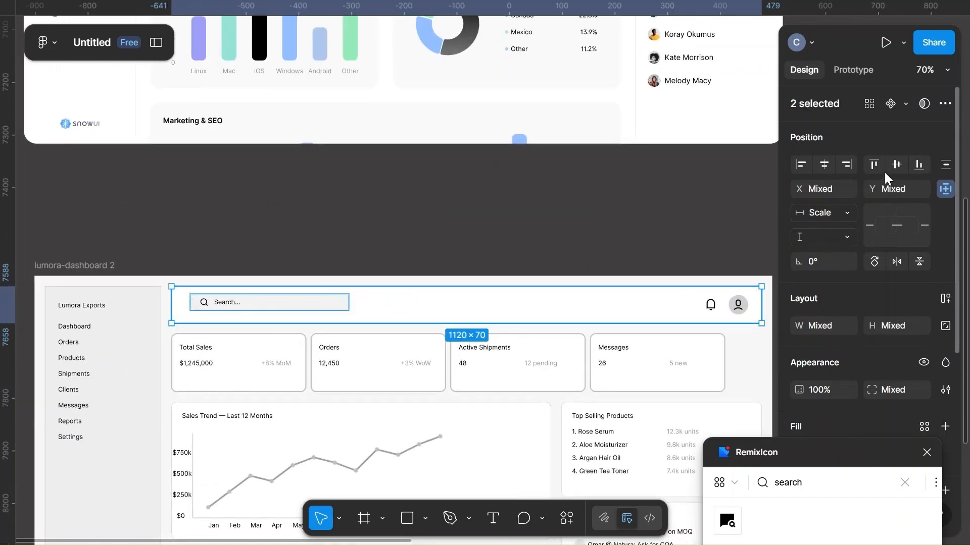
left_click(895, 166)
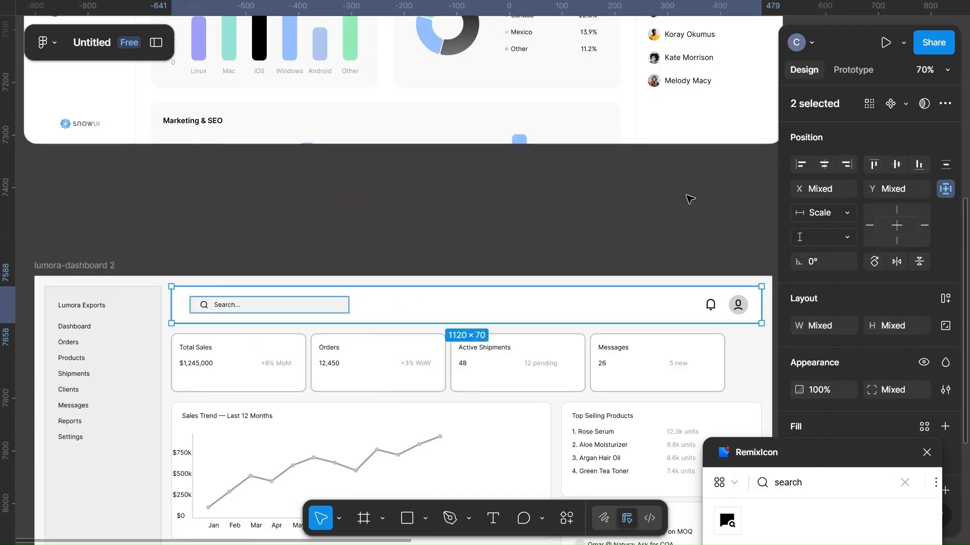
left_click_drag(258, 307, 248, 306)
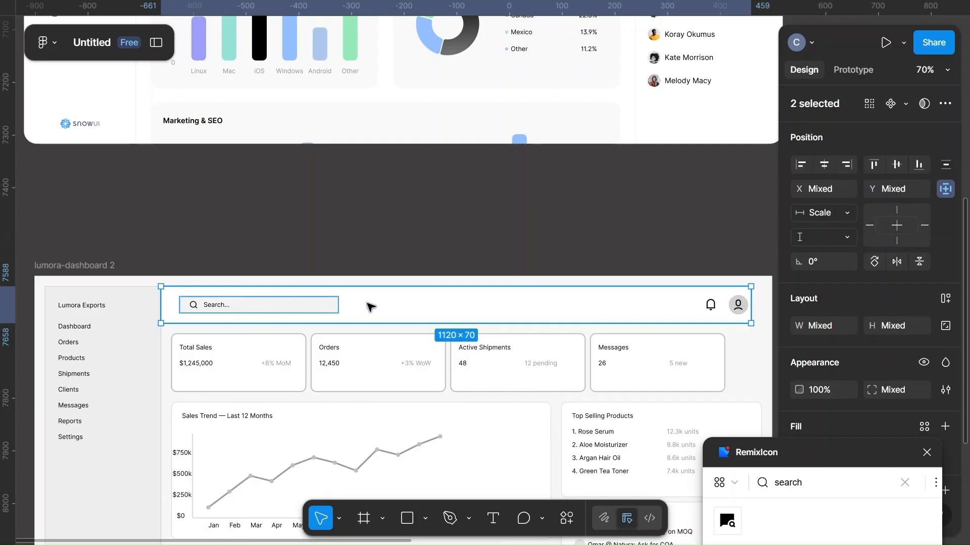
left_click_drag(394, 305, 406, 306)
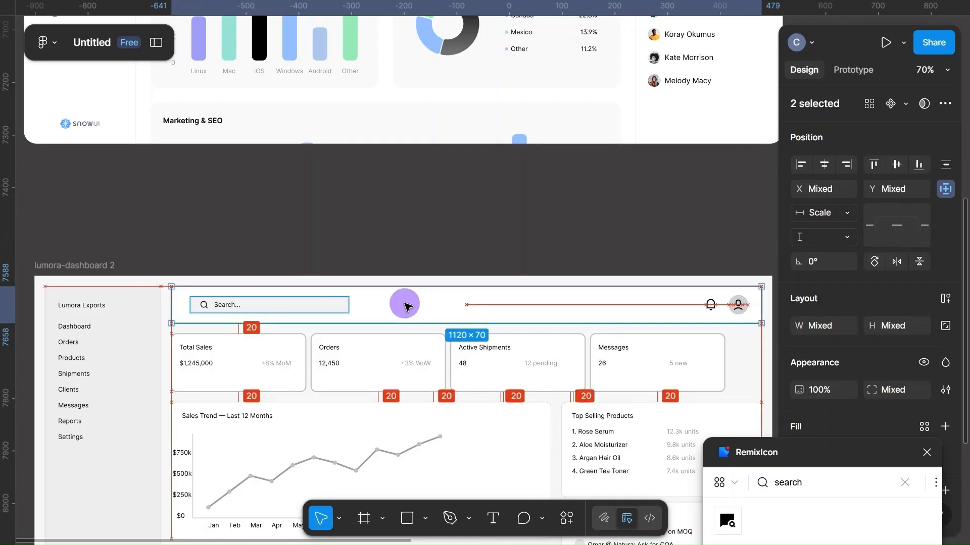
left_click(406, 305)
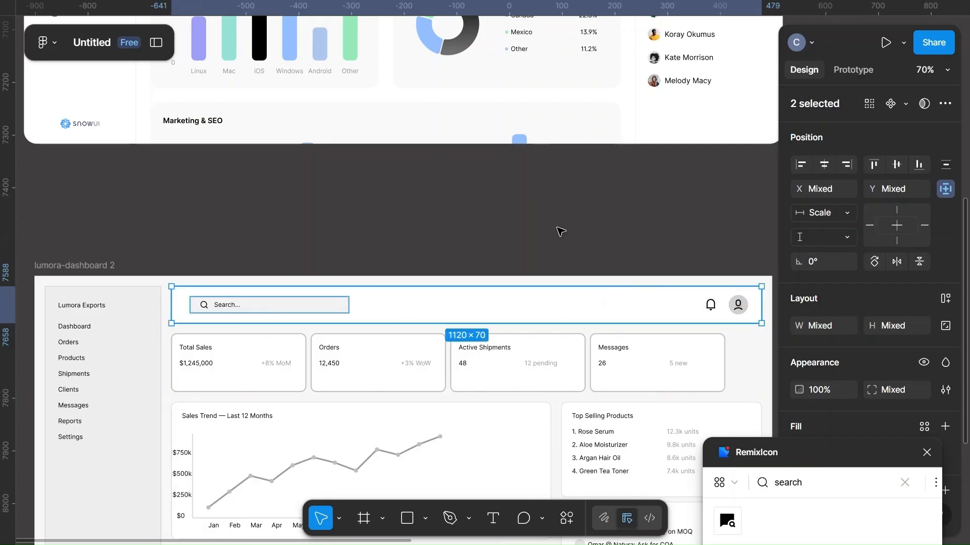
Step: Move the search field group closer to the left end of the white header bar, keeping it vertically centred
left_click(521, 235)
left_click(259, 302)
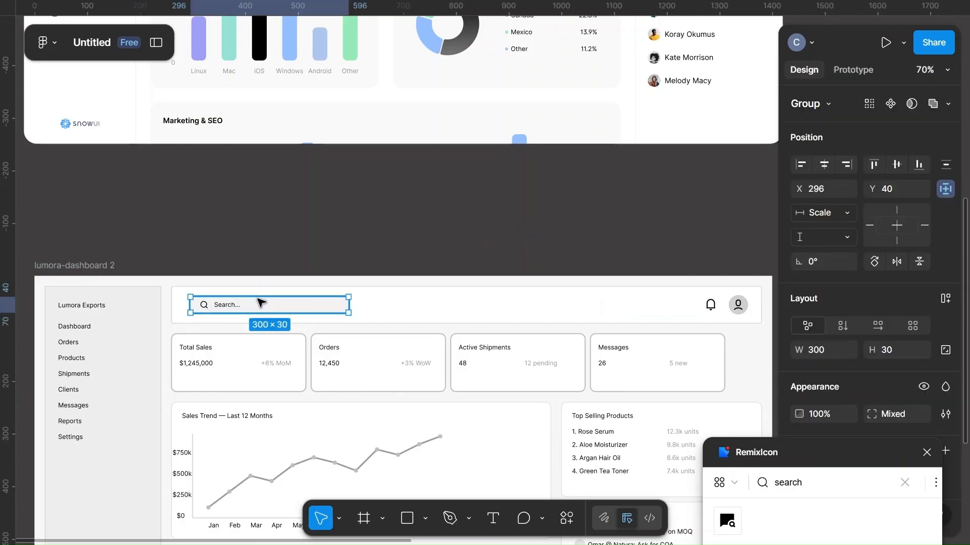
left_click_drag(259, 303, 256, 308)
left_click(528, 236)
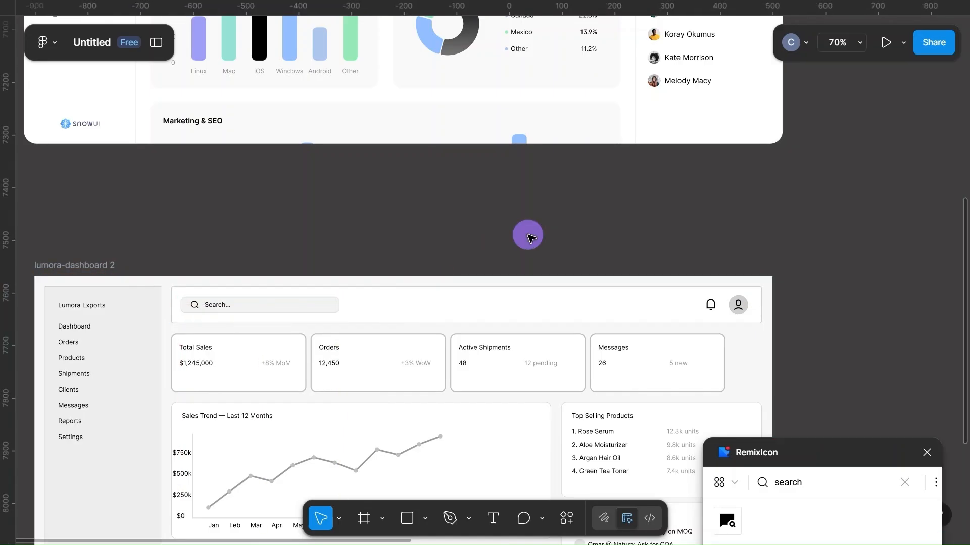
Step: Examine the duplicate's header icons and sidebar, and compare them with the Dashboard Overview reference's sidebar navigation
scroll(529, 237, "down", 4)
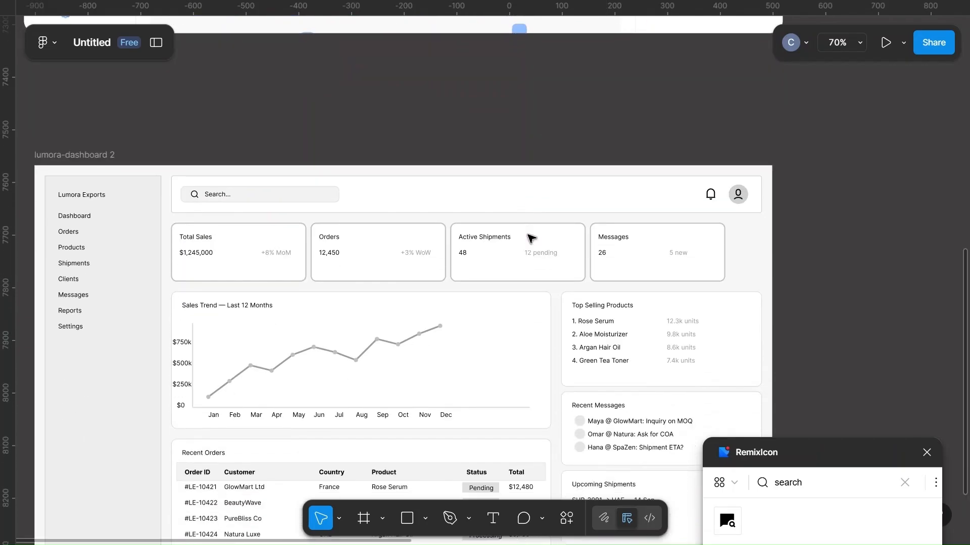
left_click(710, 196)
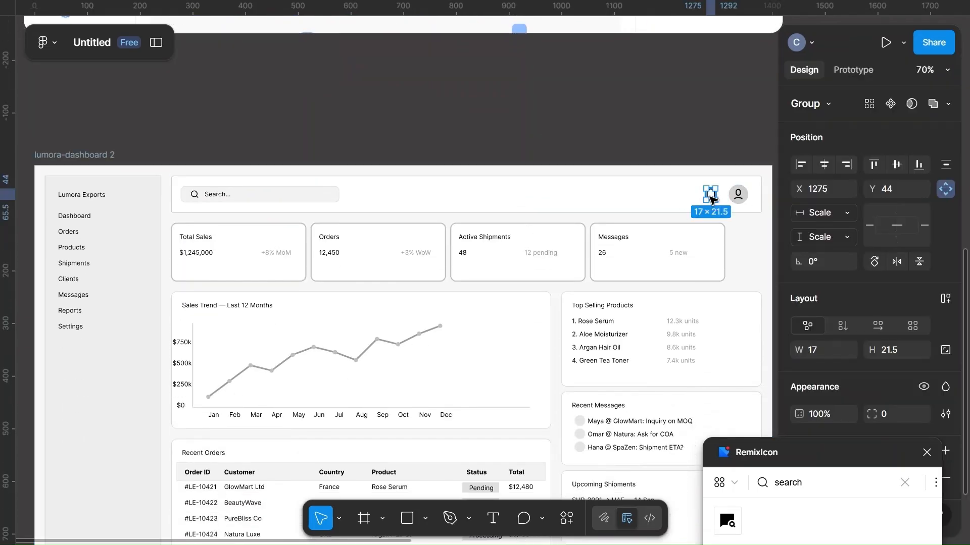
left_click(589, 139)
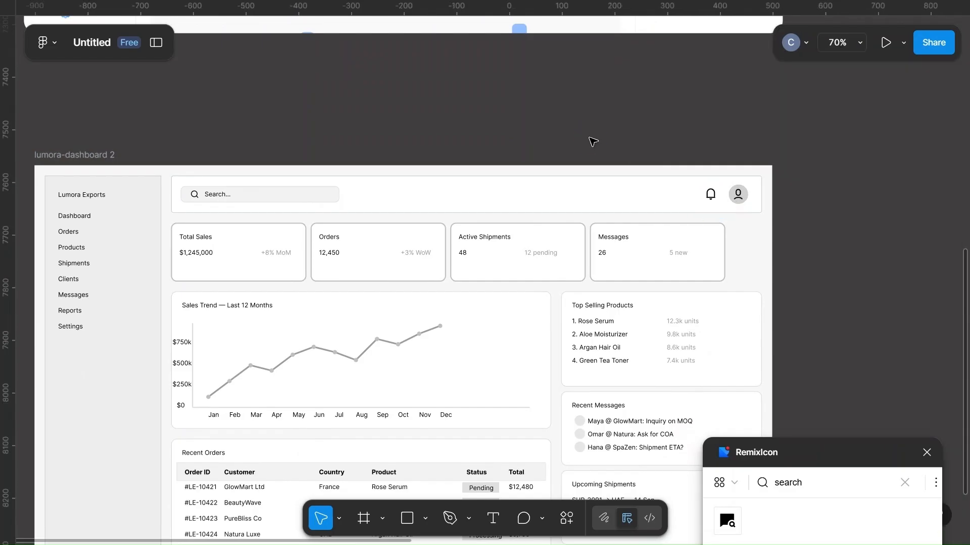
scroll(590, 140, "down", 5)
scroll(296, 219, "up", 5)
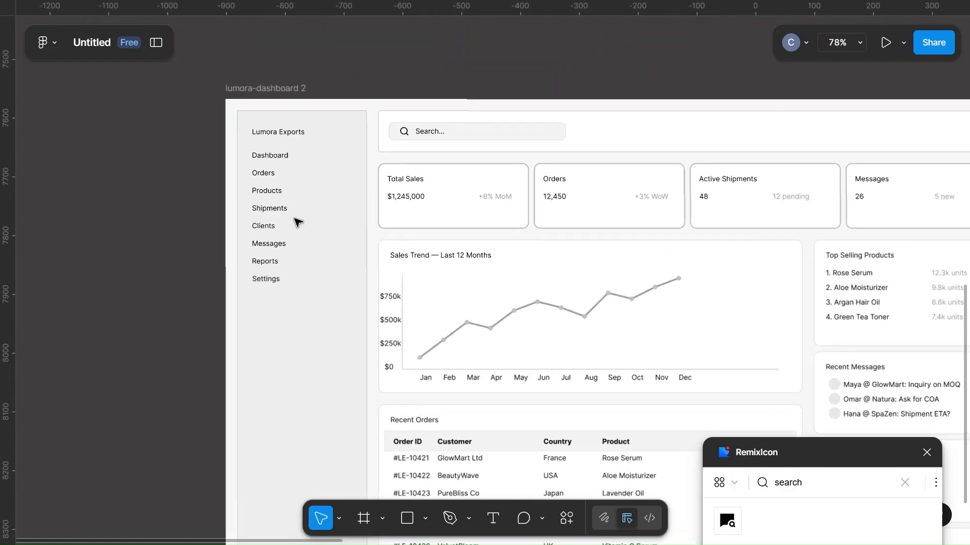
scroll(298, 222, "up", 2)
scroll(349, 224, "up", 12)
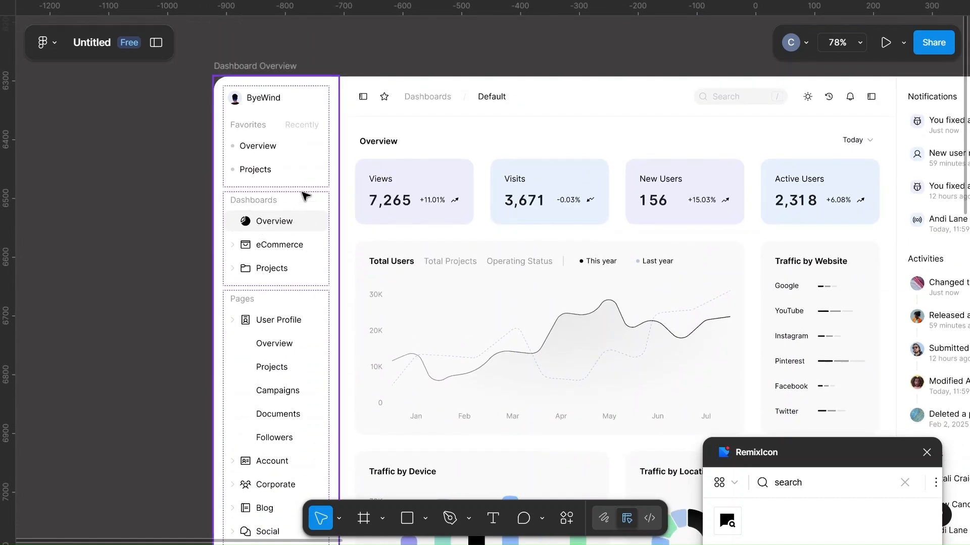
scroll(273, 397, "down", 12)
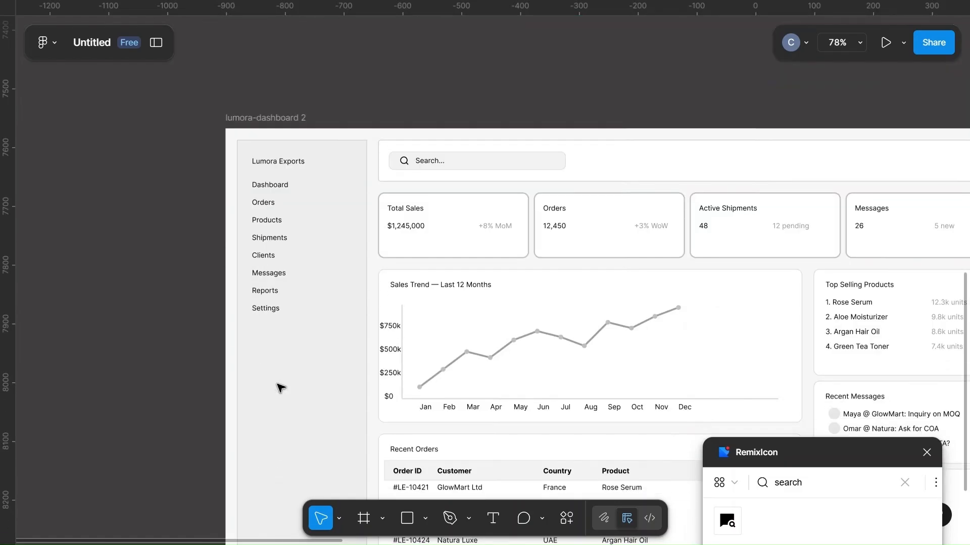
Step: Set the "Lumora Exports" sidebar title to font size 16 and Semi Bold weight
left_click(277, 162)
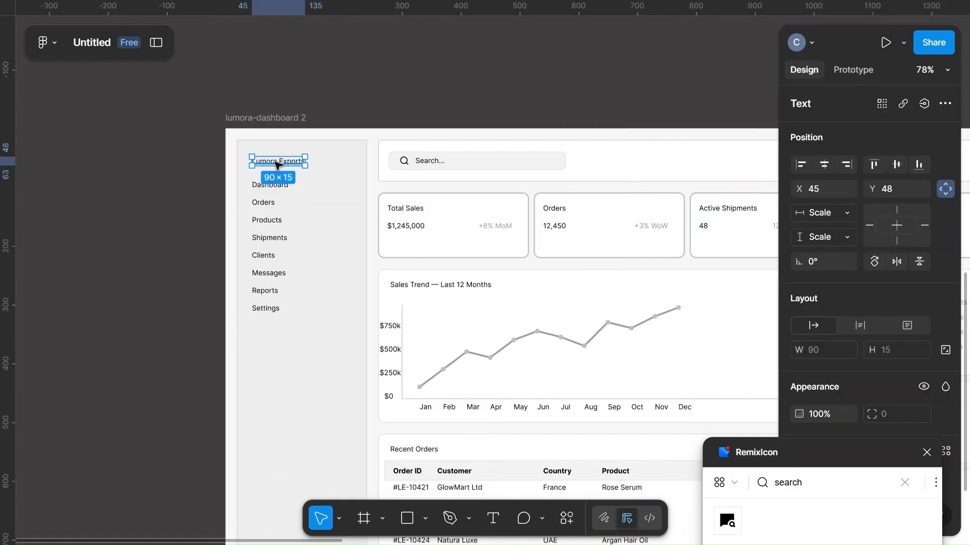
scroll(842, 337, "down", 3)
left_click(890, 357)
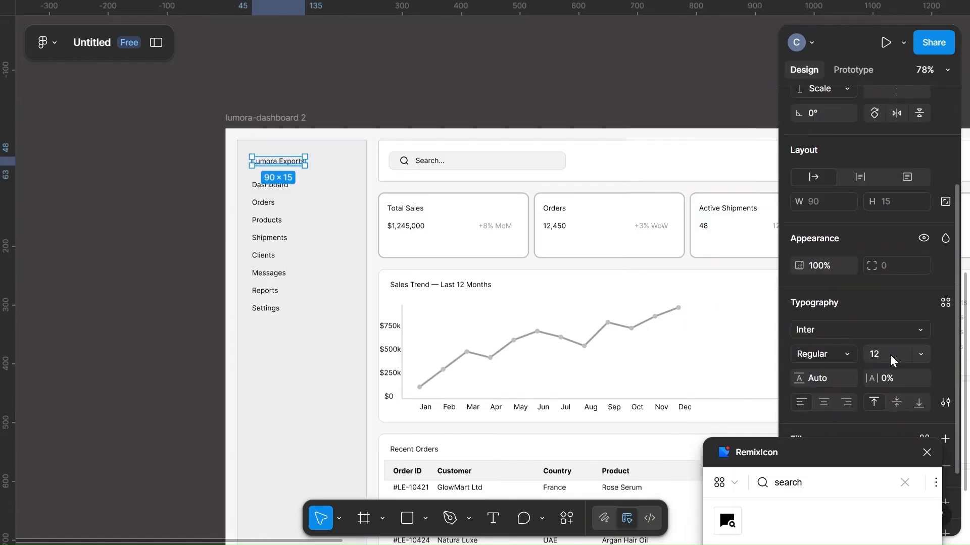
left_click(847, 355)
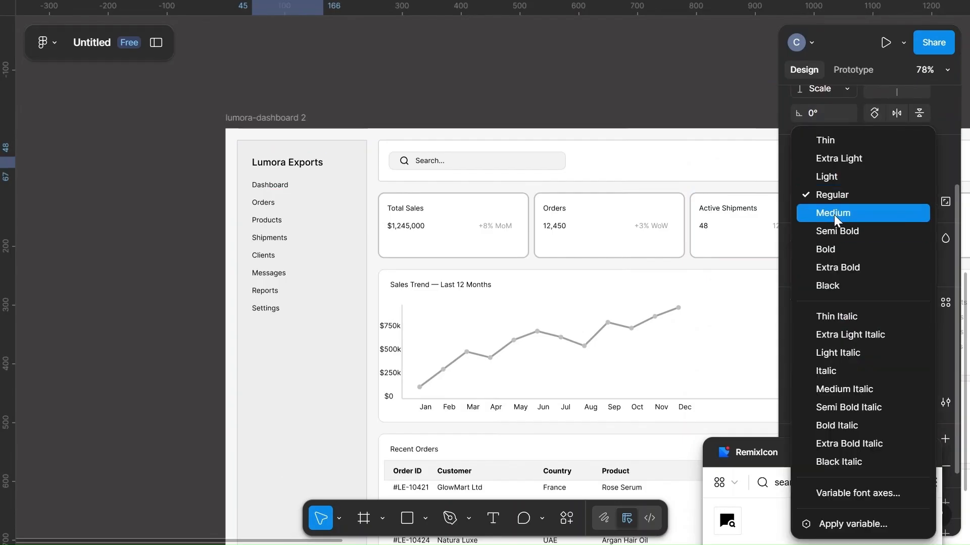
left_click(834, 230)
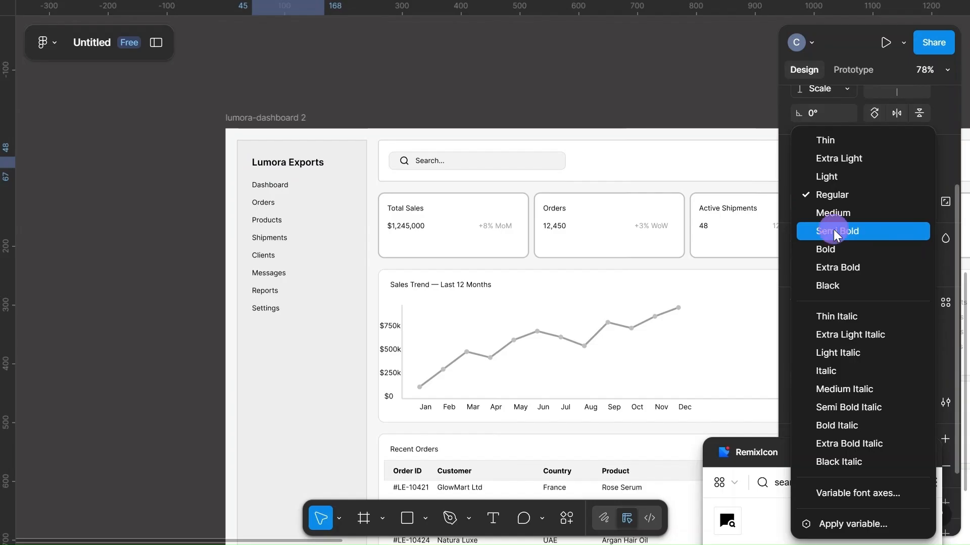
left_click(261, 188)
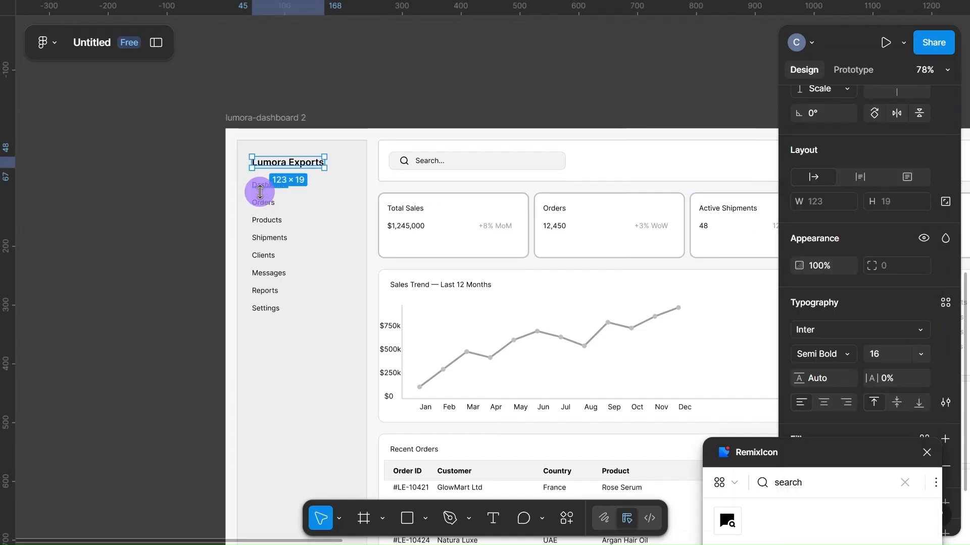
left_click(319, 248)
Step: Set all eight sidebar menu labels, from Dashboard to Settings, to font size 14 and Medium weight
scroll(320, 249, "up", 5)
left_click(181, 77)
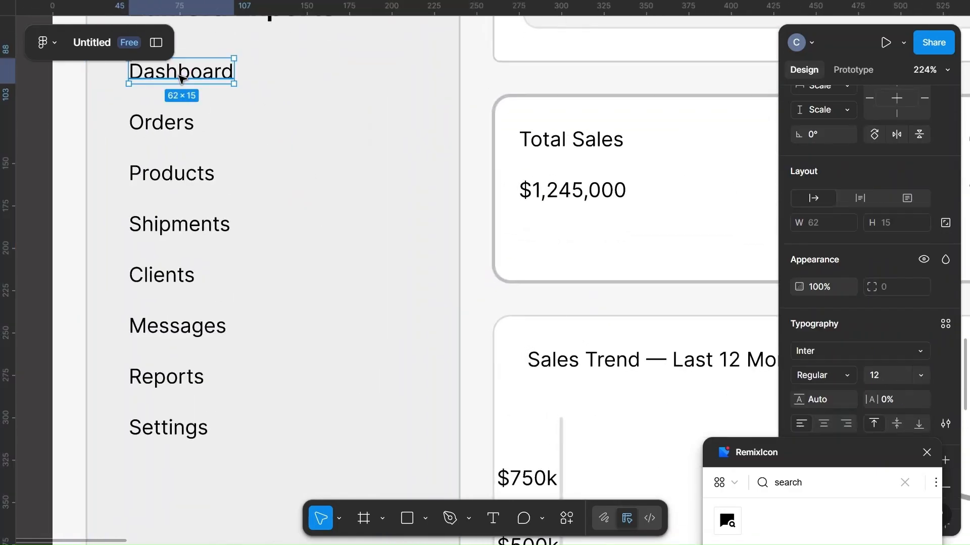
left_click(178, 127, "shift")
left_click(173, 178, "shift")
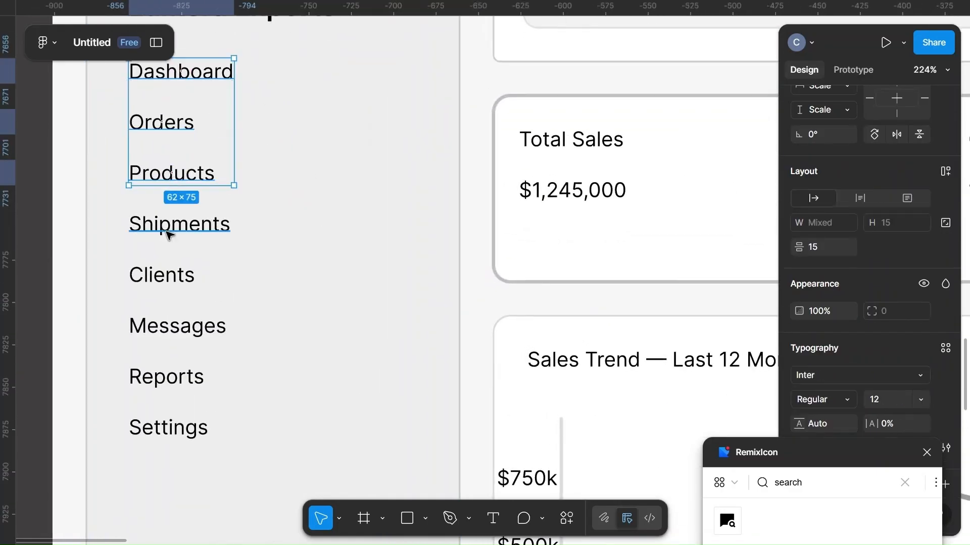
left_click(168, 232, "shift")
left_click(162, 275, "shift")
left_click(169, 330, "shift")
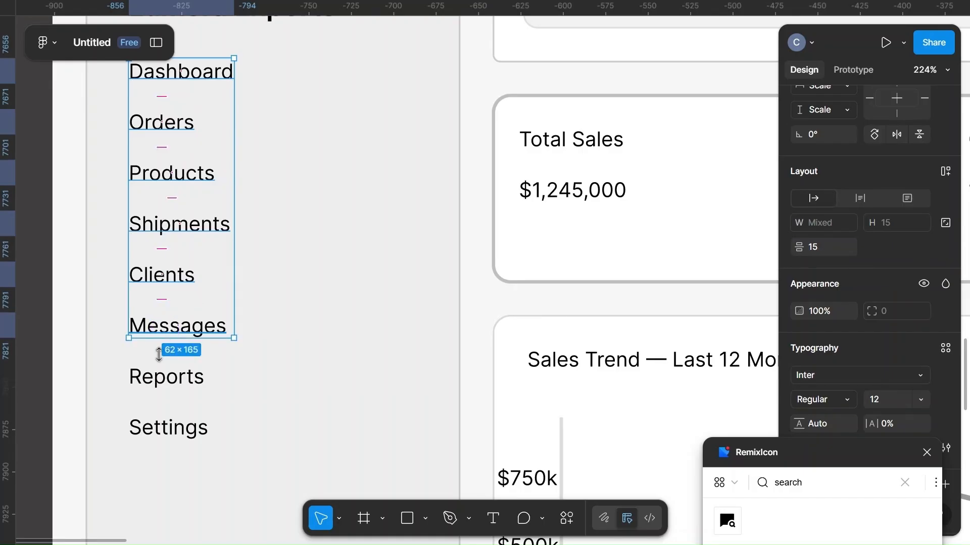
left_click(157, 387, "shift")
left_click(162, 432, "shift")
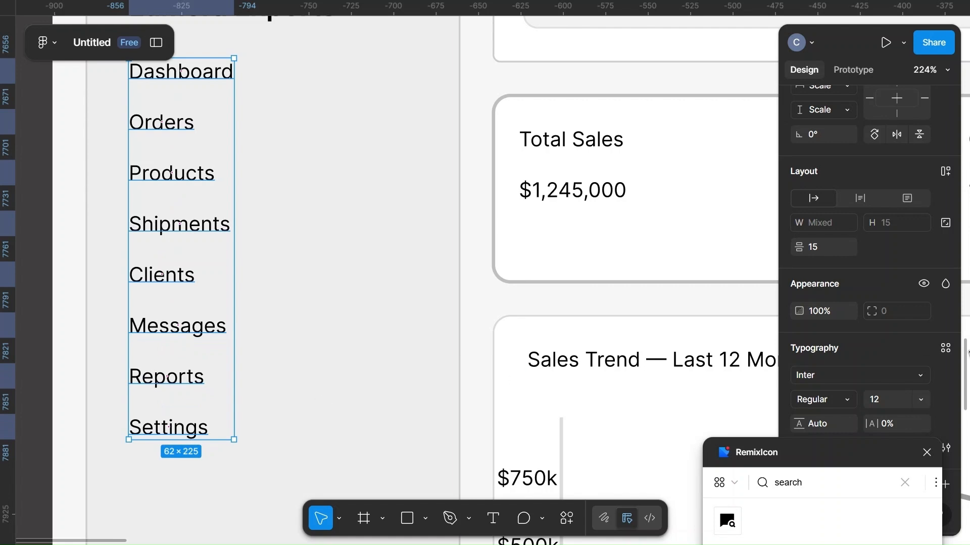
scroll(864, 356, "down", 1)
left_click(895, 340)
key("BackSpace")
type("1")
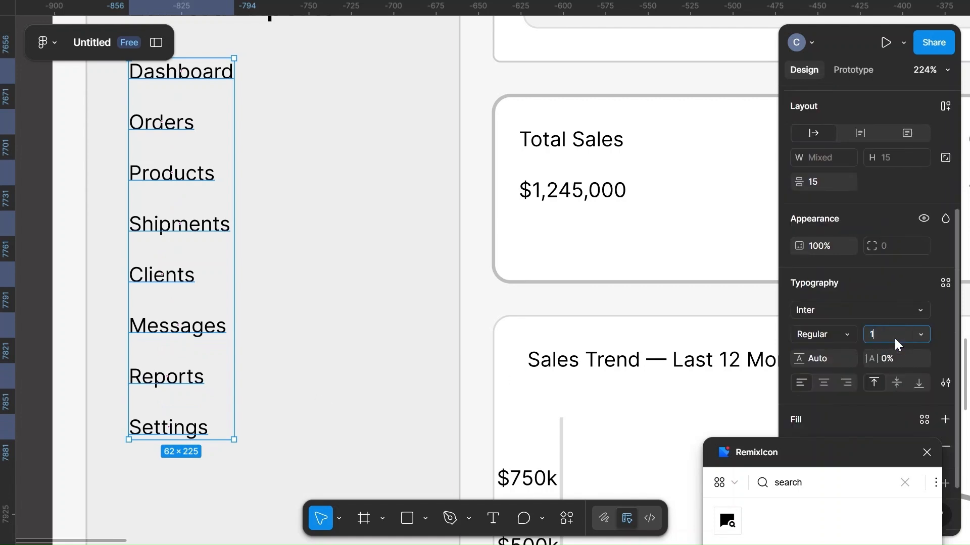
type("6")
left_click(848, 332)
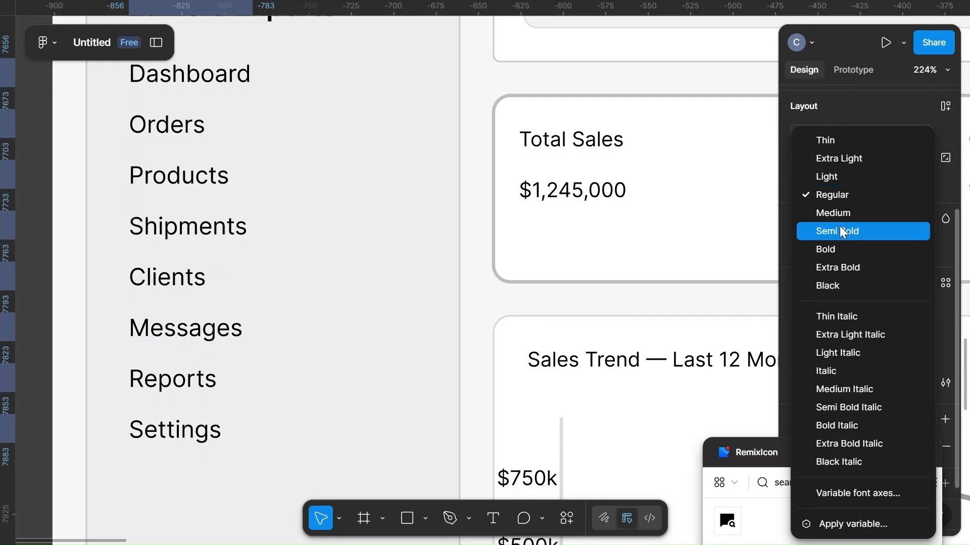
left_click(838, 213)
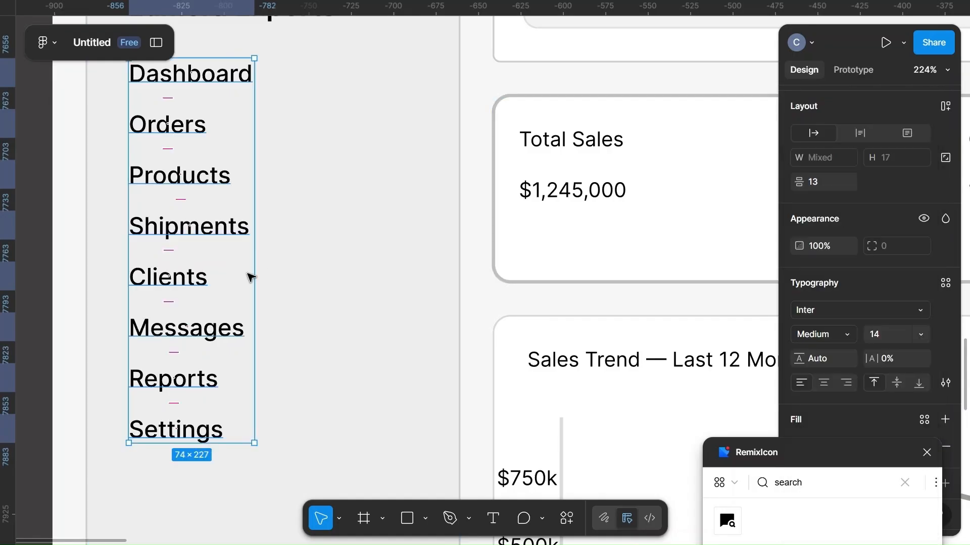
Step: Move the eight sidebar menu labels together about 33 px right and 5 px down beneath the title
left_click_drag(216, 261, 279, 272)
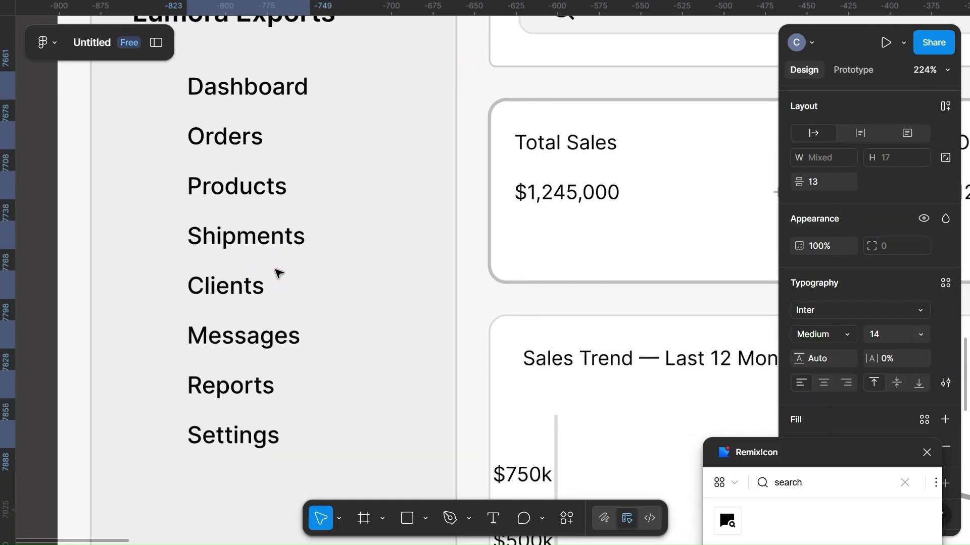
scroll(279, 272, "down", 5)
left_click(63, 183)
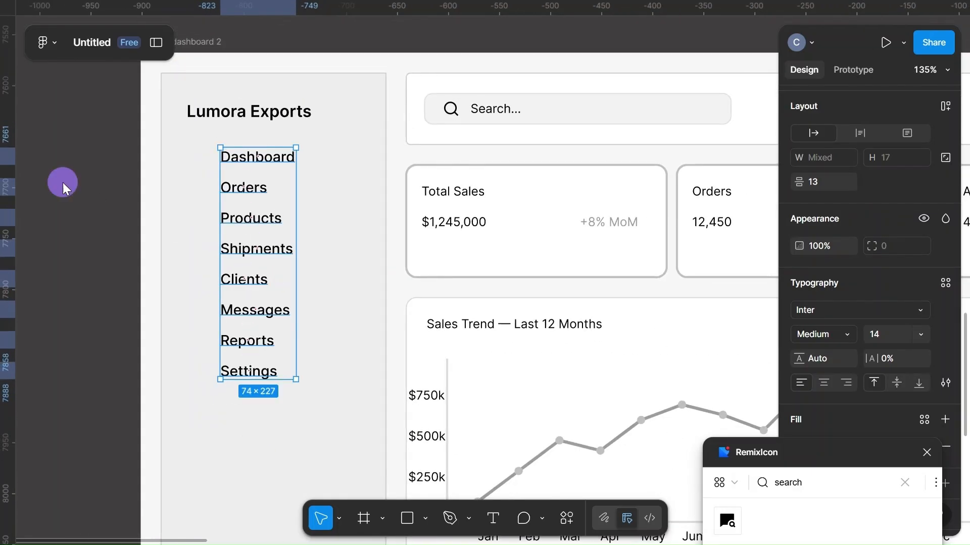
Step: Search RemixIcon for "dashboard" and place an outlined dashboard icon on the canvas outside the frame, level with the Dashboard label
left_click_drag(784, 450, 606, 126)
left_click(728, 154)
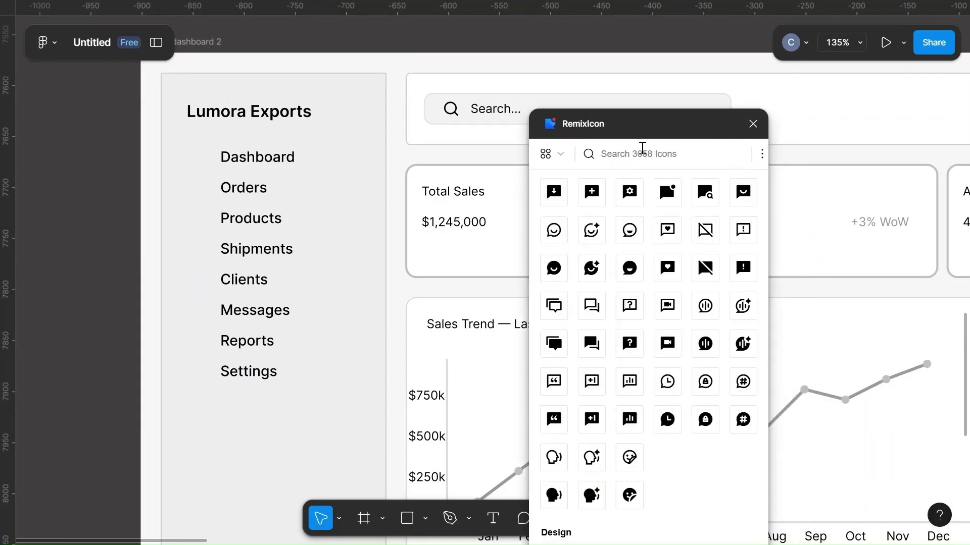
left_click(622, 153)
type("dashboard")
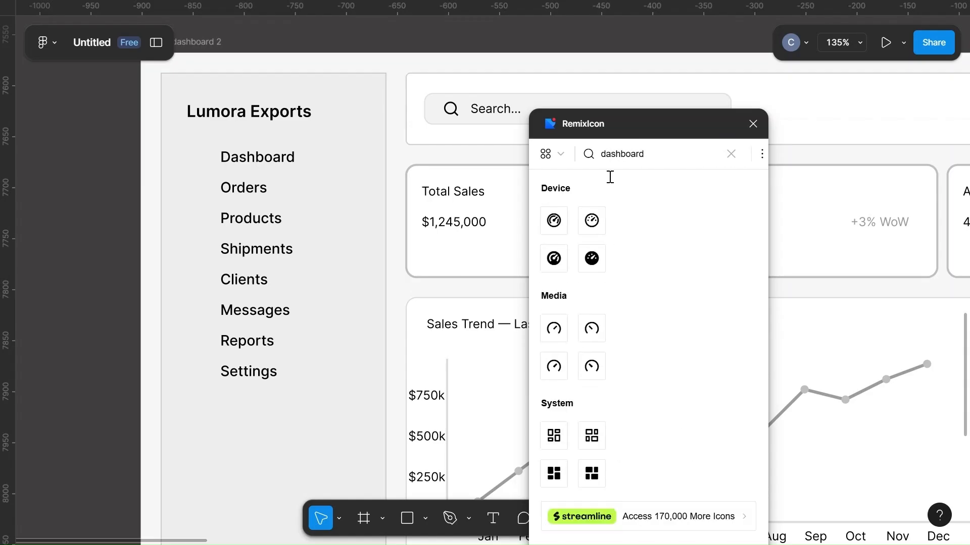
scroll(639, 440, "down", 1)
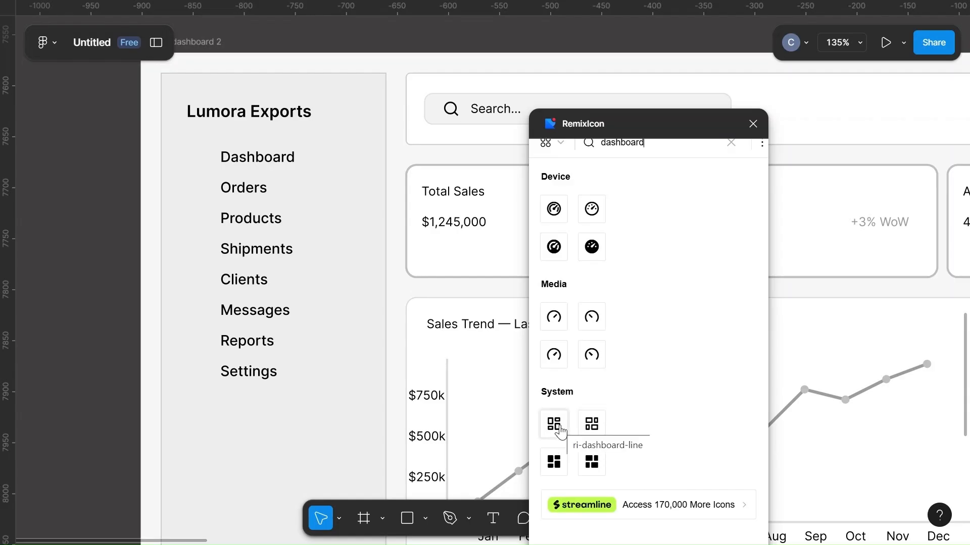
left_click_drag(594, 431, 99, 160)
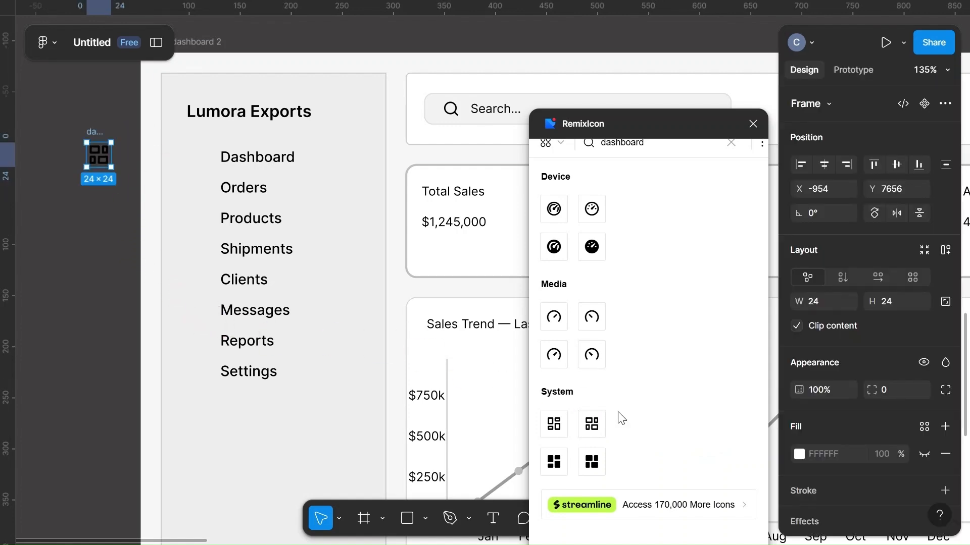
Step: Try the terms "order" and "note" in the icon search for an Orders icon
scroll(671, 206, "up", 1)
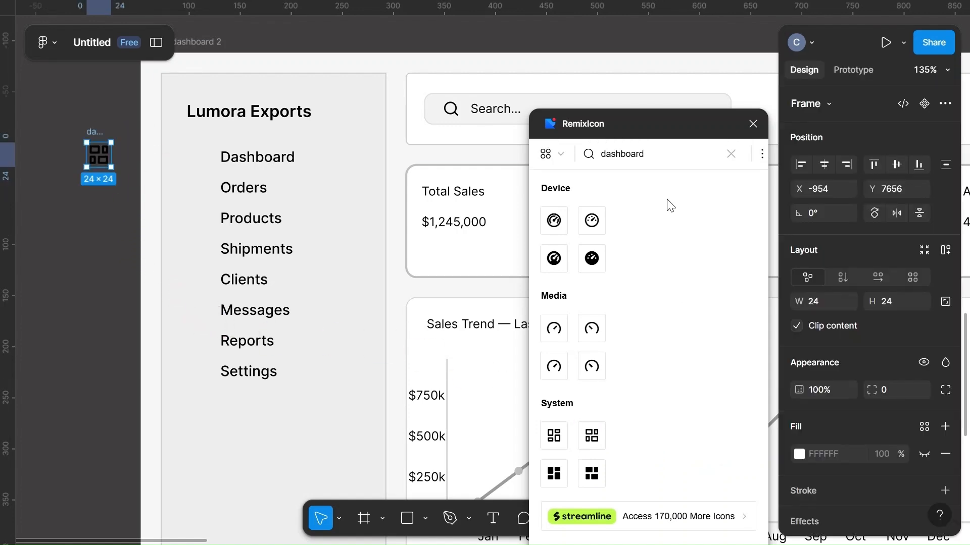
left_click(731, 154)
type("order")
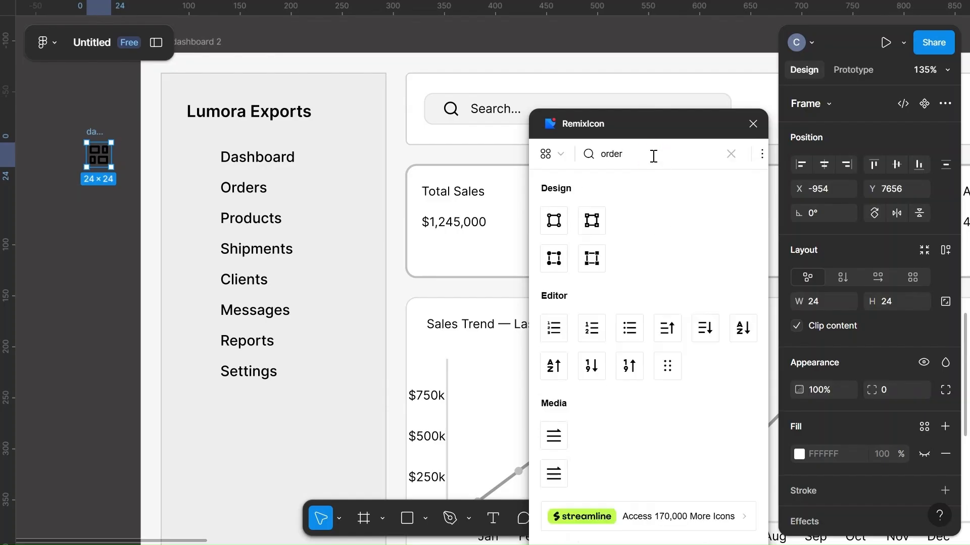
type("d")
key("BackSpace")
key("BackSpace")
key("BackSpace")
key("BackSpace")
key("BackSpace")
key("BackSpace")
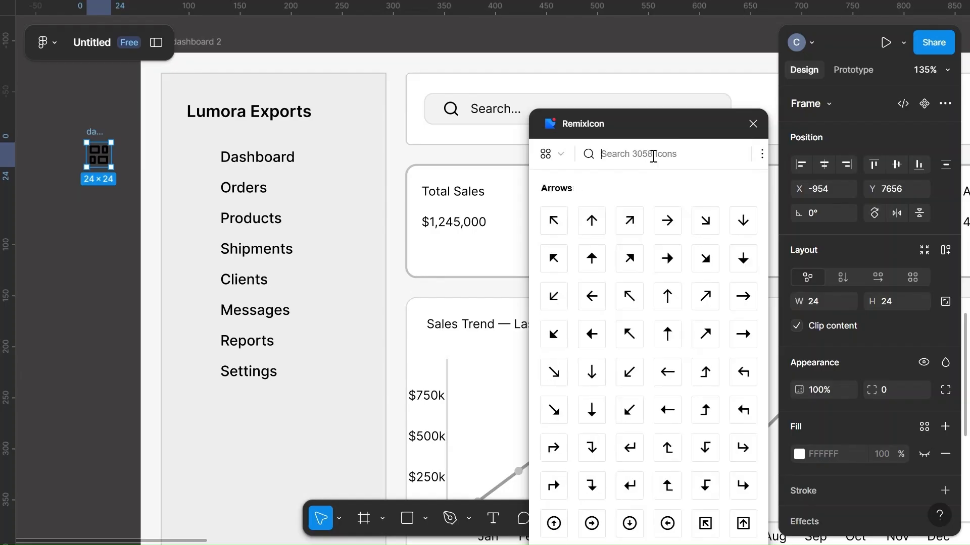
type("noted")
key("BackSpace")
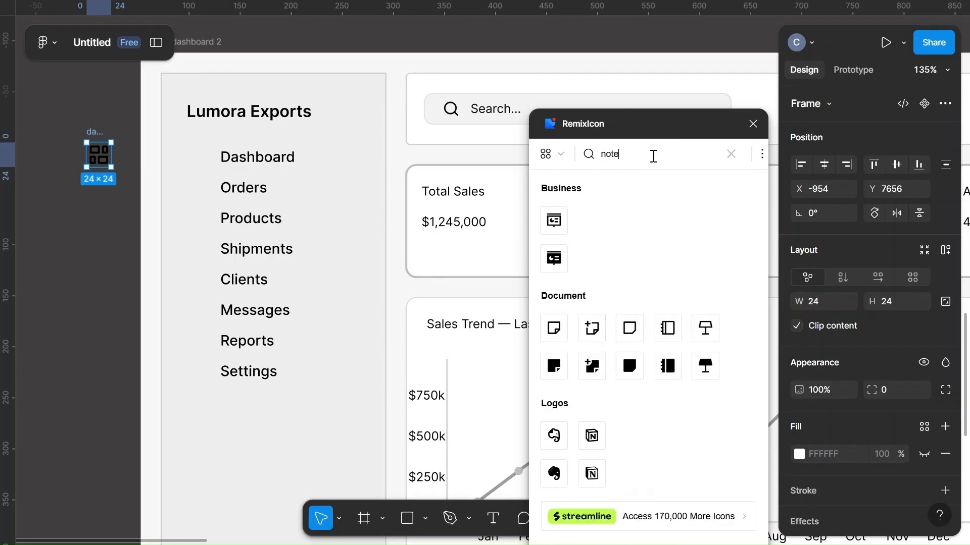
key("BackSpace")
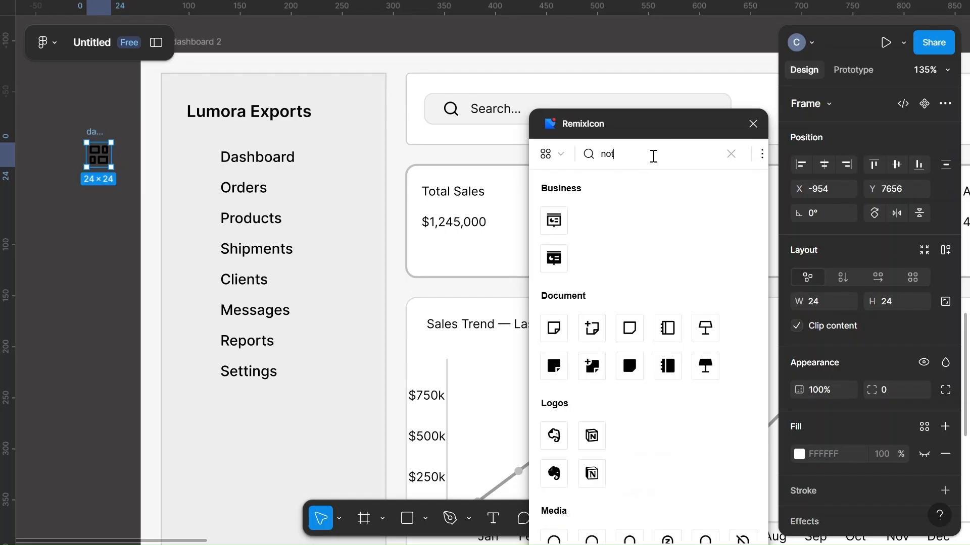
key("BackSpace")
key("BackSpace")
key("BackSpace")
Step: Search the icons for "list" and place the ri-file-list-3-line icon on the canvas below the dashboard icon
type("list")
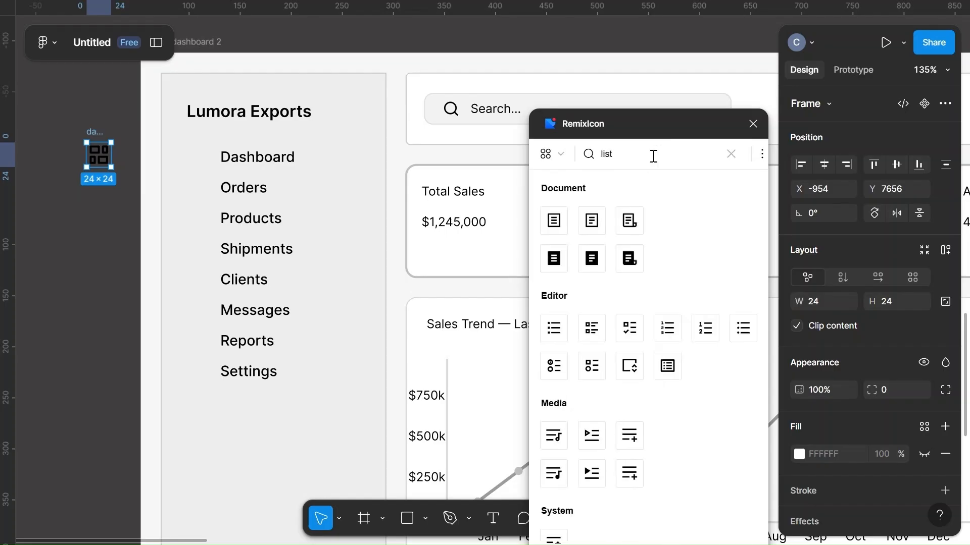
scroll(672, 350, "down", 3)
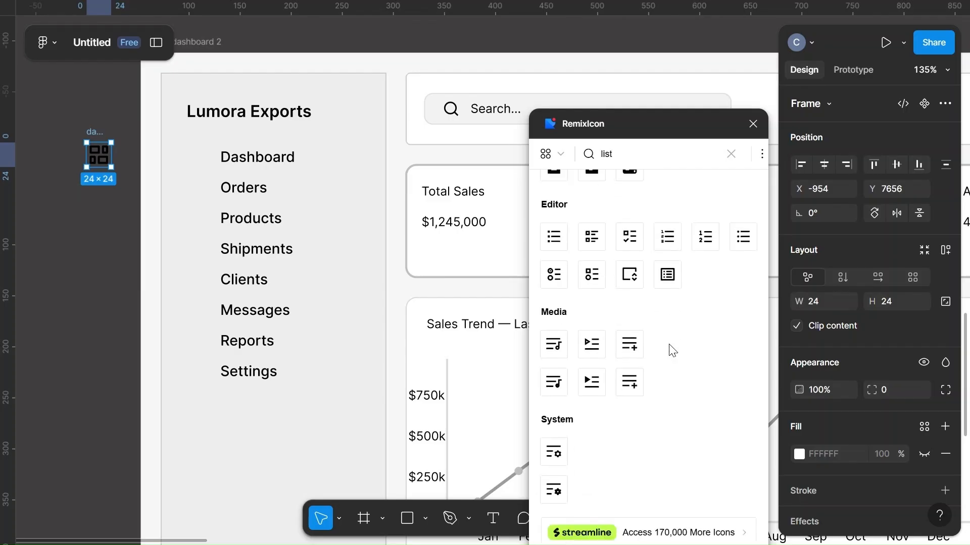
scroll(671, 349, "up", 3)
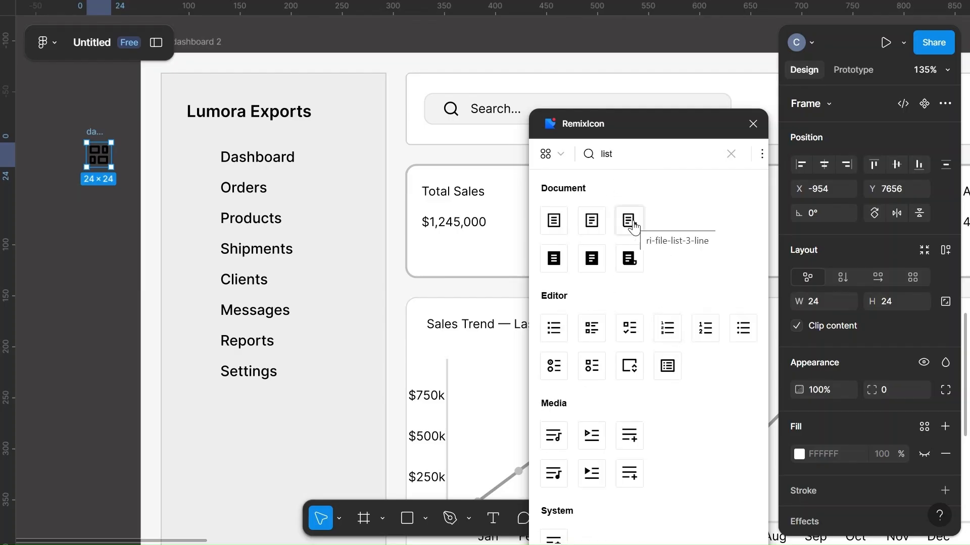
left_click_drag(629, 221, 103, 204)
left_click(731, 154)
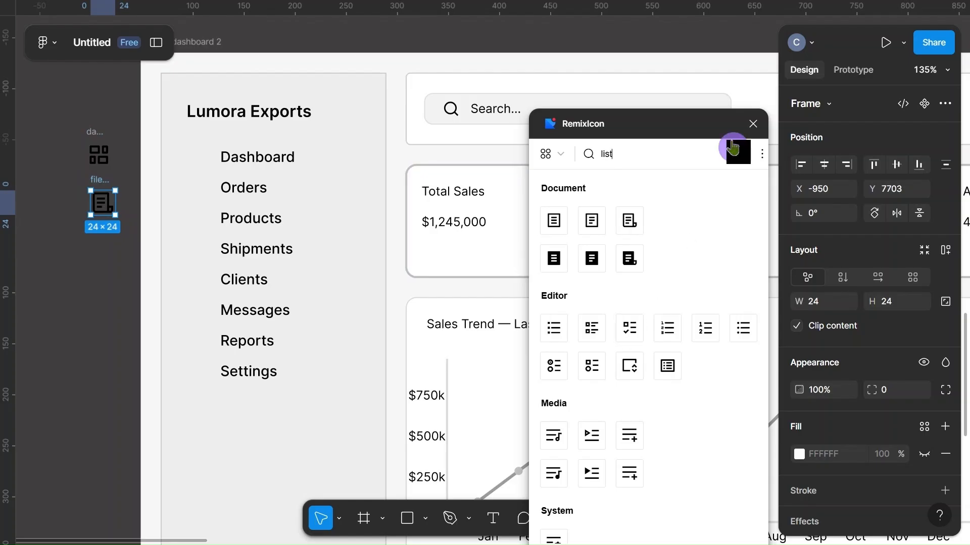
Step: Try the term "product" in the icon search for a Products icon
left_click(644, 151)
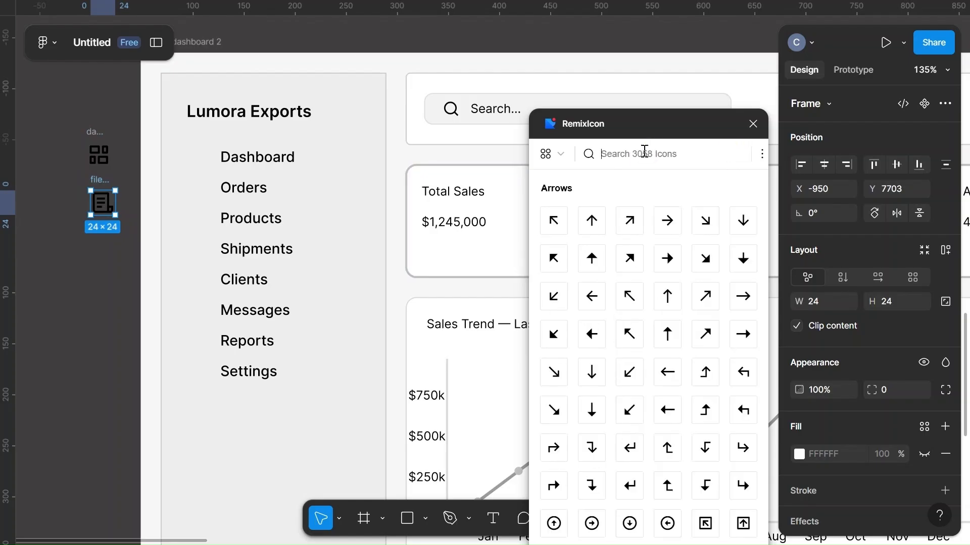
type("product")
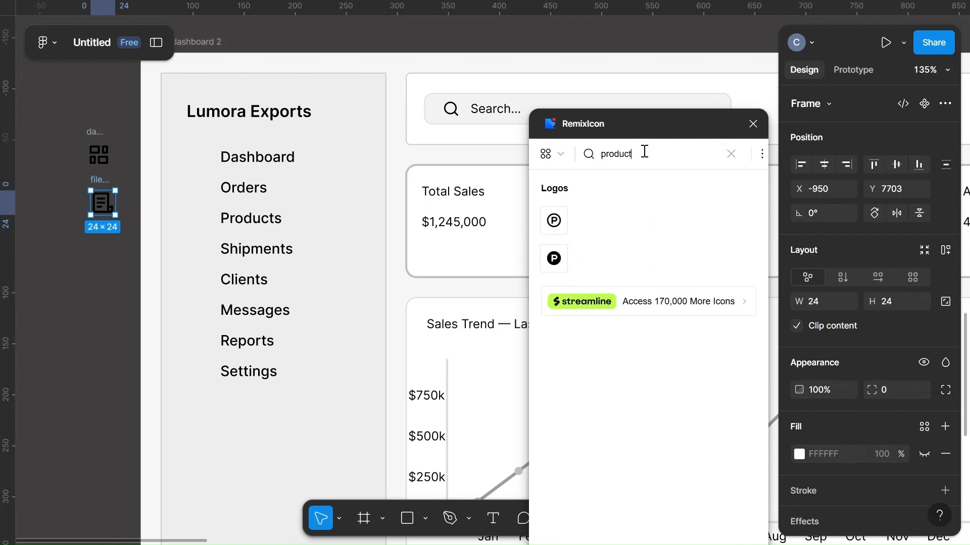
key("BackSpace")
key("BackSpace")
key("BackSpace")
key("BackSpace")
key("BackSpace")
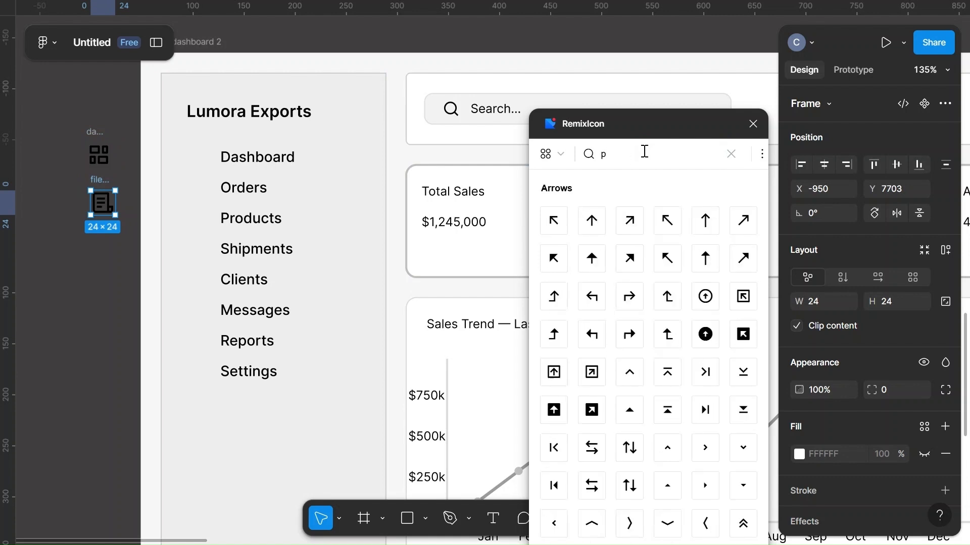
key("BackSpace")
Step: Search the icons for "ship" and "truck", and place the outlined truck icon on the canvas below the file list icon
type("sh")
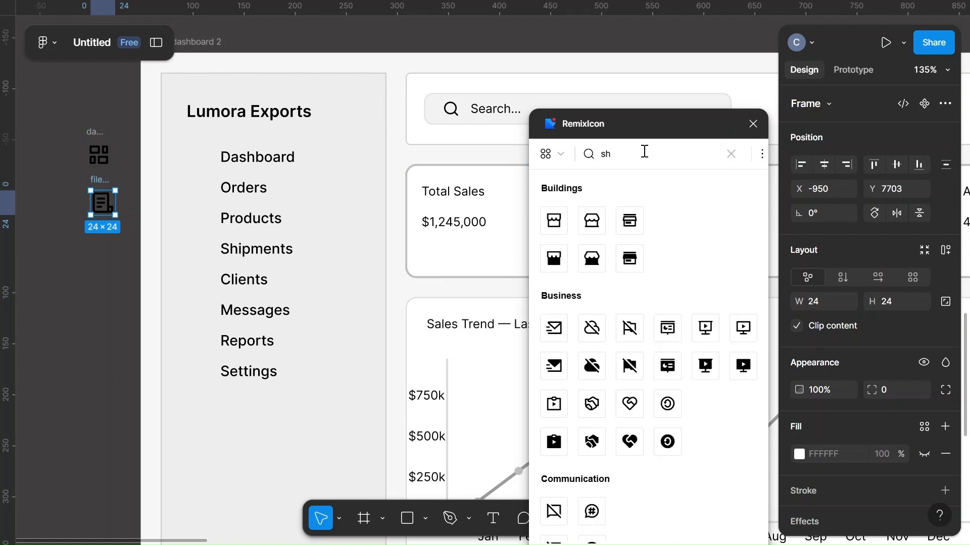
type("ip")
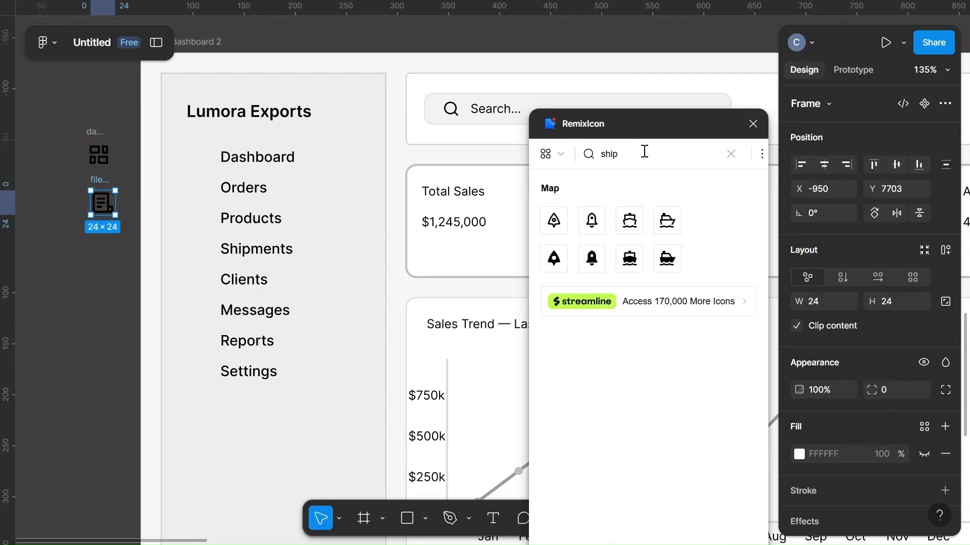
key("BackSpace")
key("BackSpace")
key("BackSpace")
key("BackSpace")
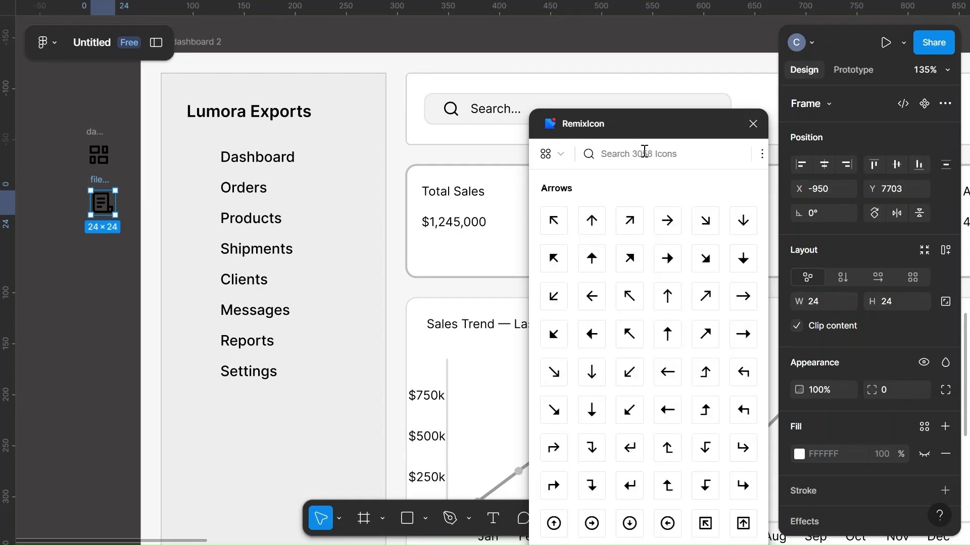
type("truck")
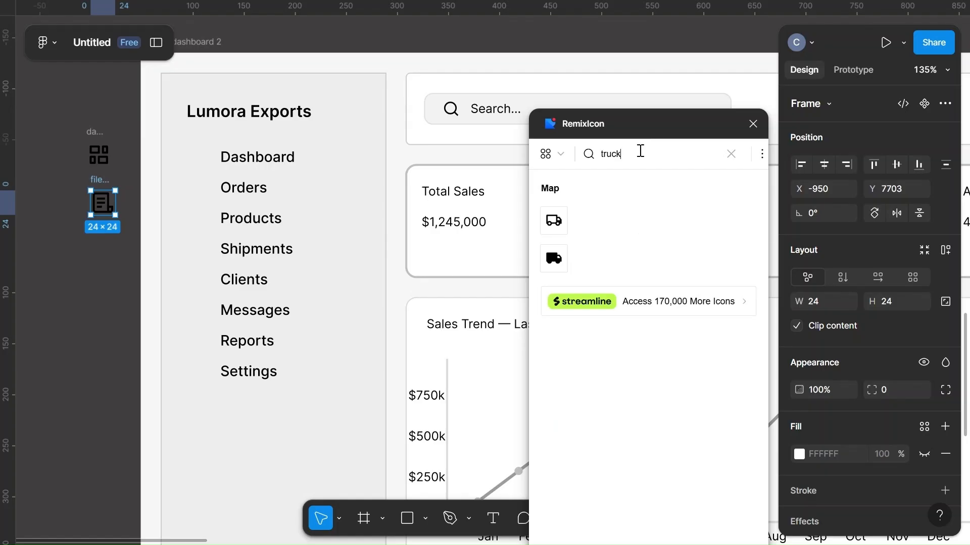
left_click_drag(553, 220, 106, 260)
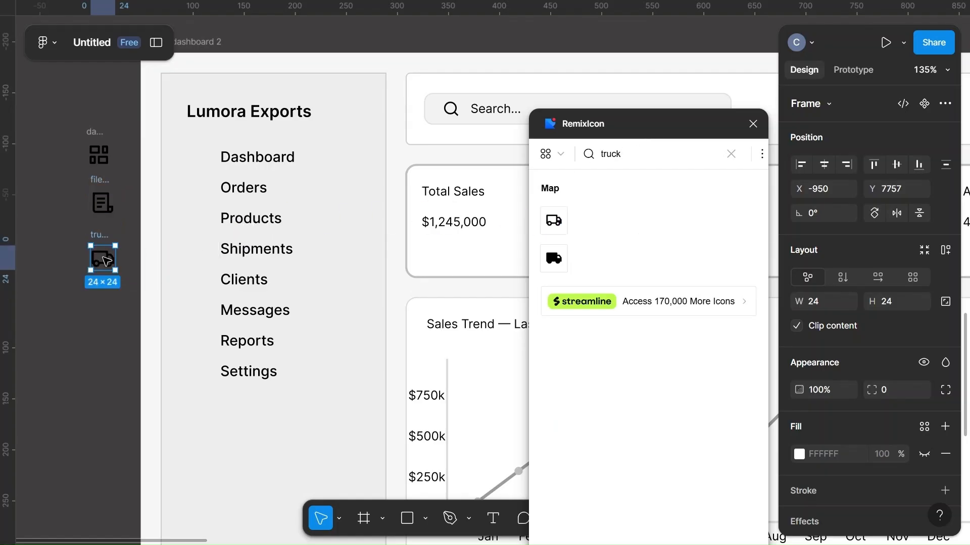
Step: Search the icons for "perso" and place the outlined three-person team icon on the canvas below the truck icon
left_click(731, 154)
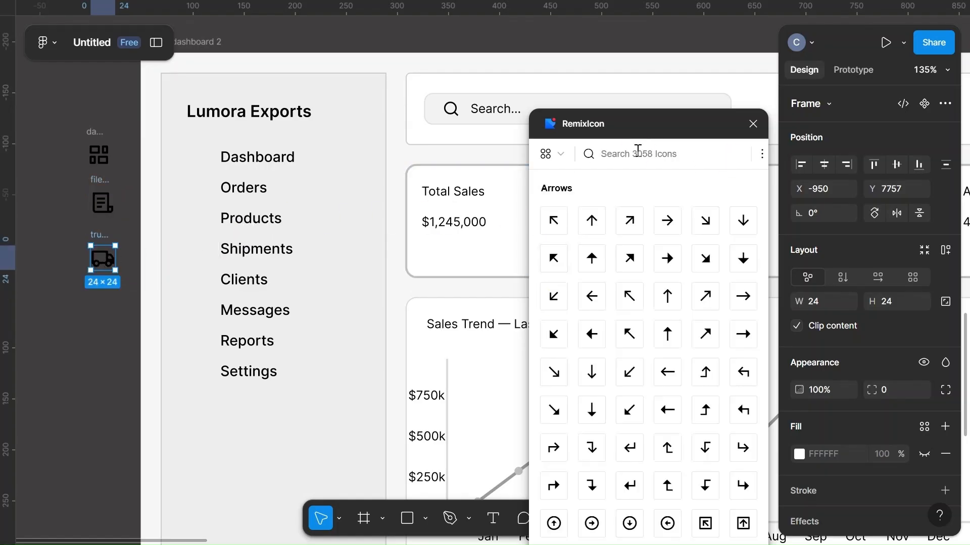
type("perso")
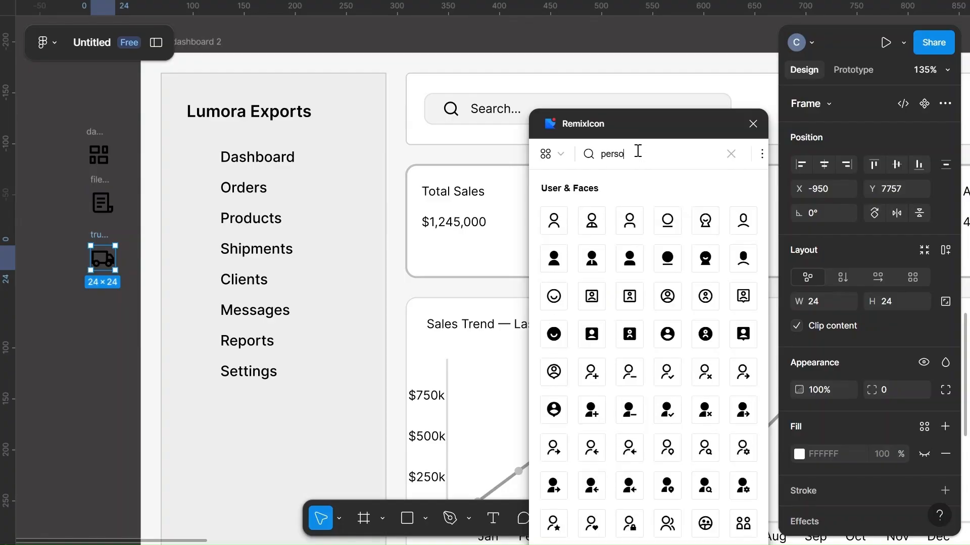
scroll(684, 432, "down", 3)
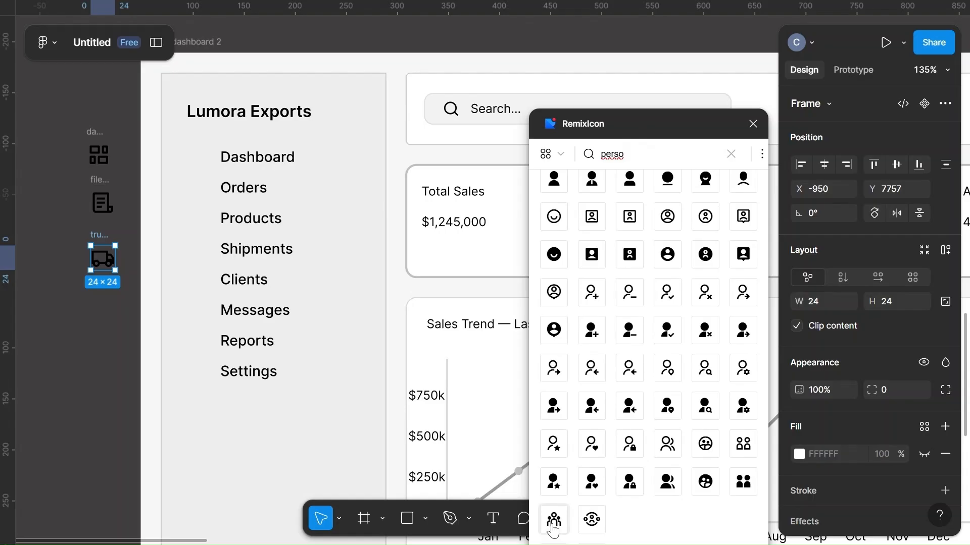
left_click_drag(553, 525, 104, 324)
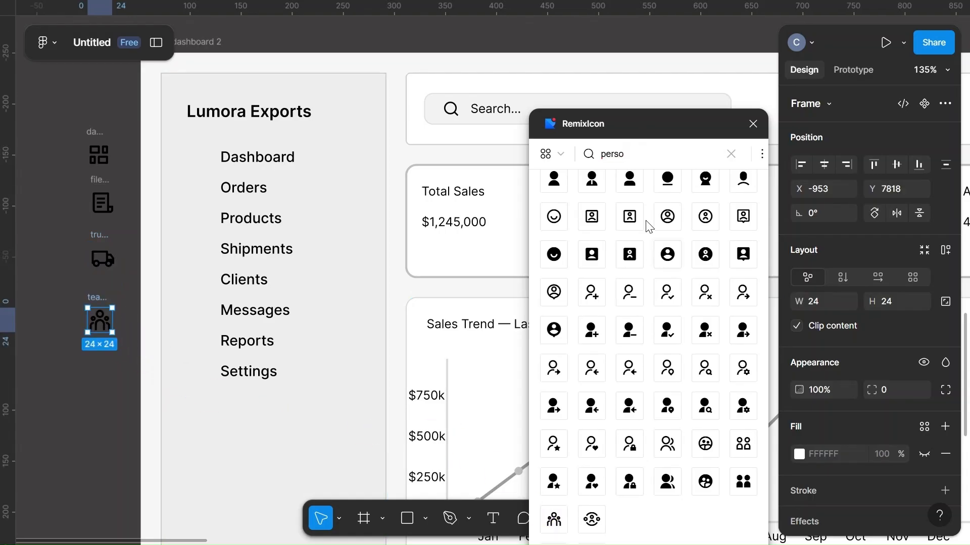
Step: Search the icons for "inbox" and place the outlined archive box icon with a down arrow on the canvas below the team icon
left_click(731, 155)
left_click(669, 153)
type("me")
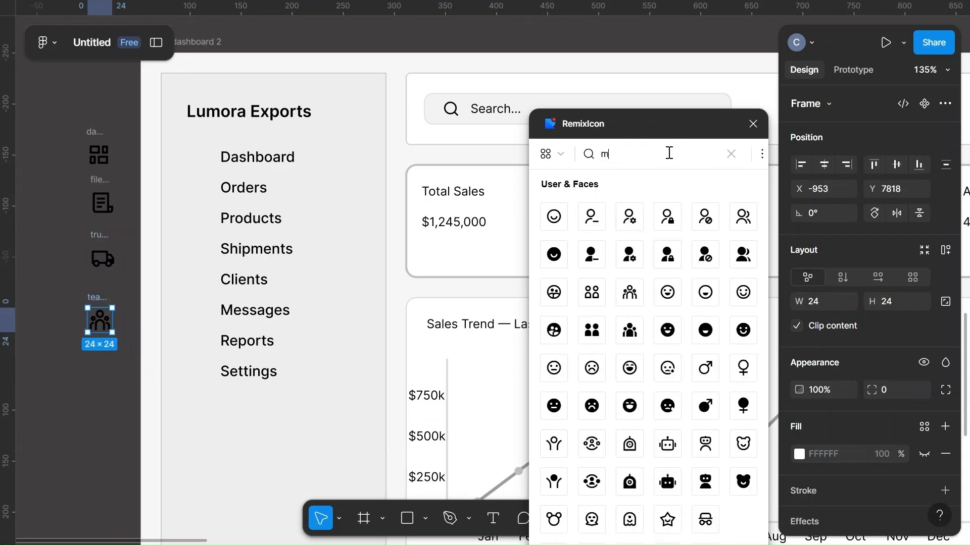
key("BackSpace")
key("BackSpace")
type("inbox")
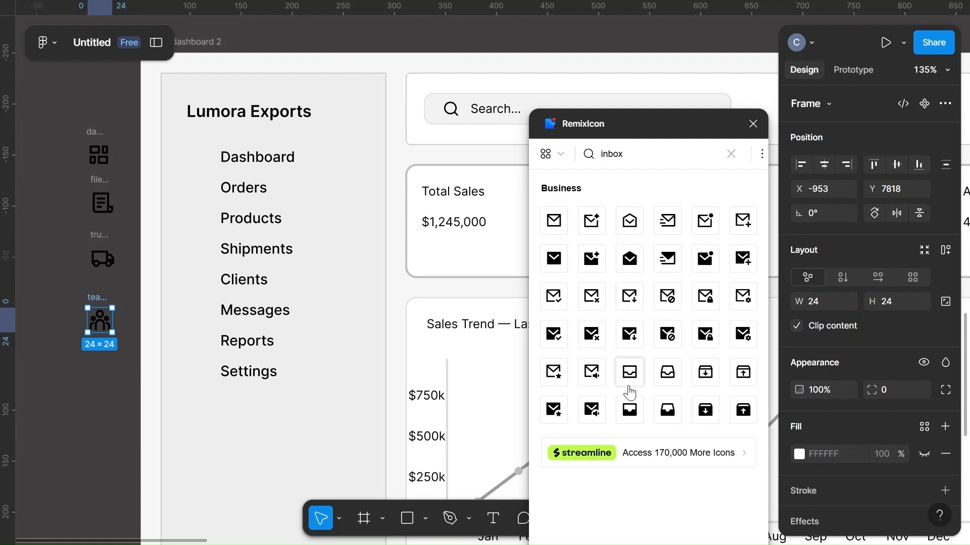
left_click_drag(630, 372, 105, 402)
Step: Remove the stray inbox tray icon that overlaps the truck icon
double_click(118, 242)
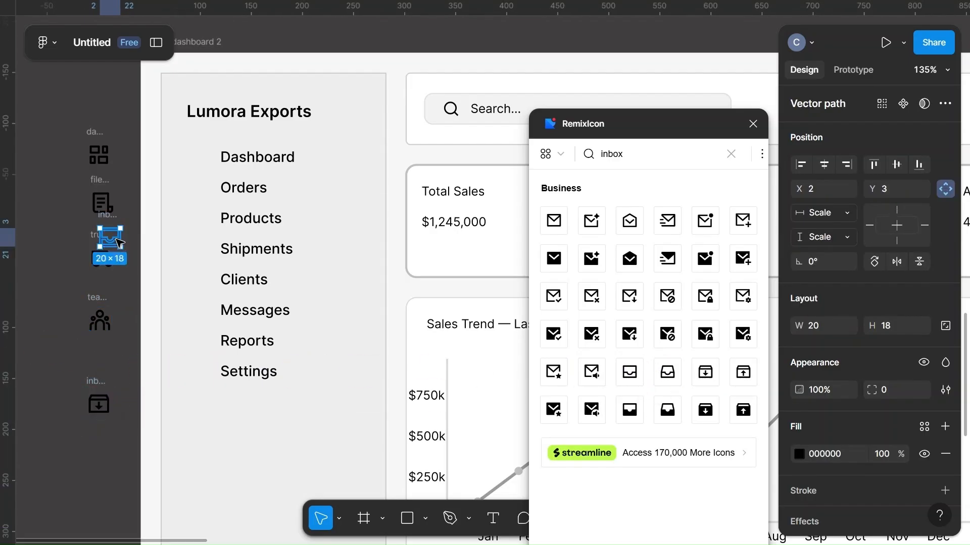
key("Escape")
left_click(122, 224)
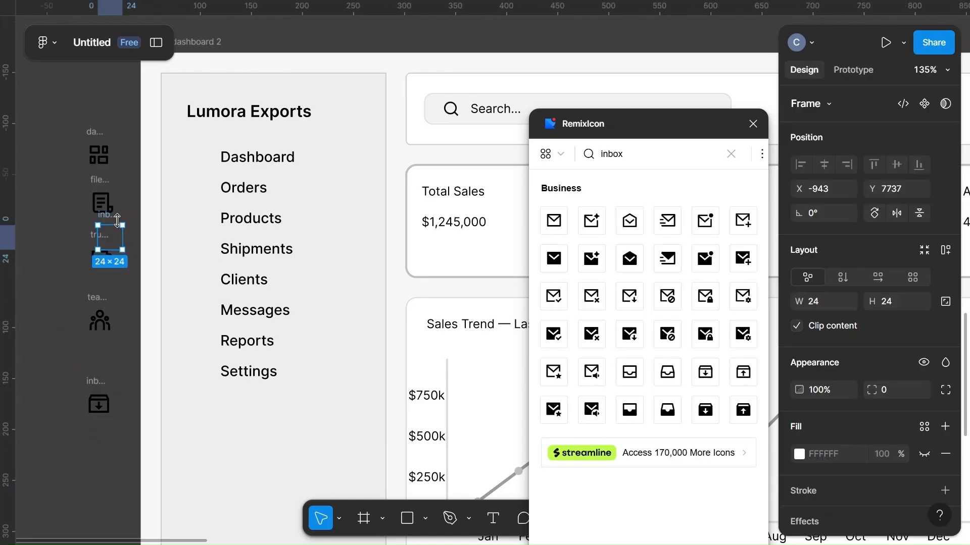
key("Escape")
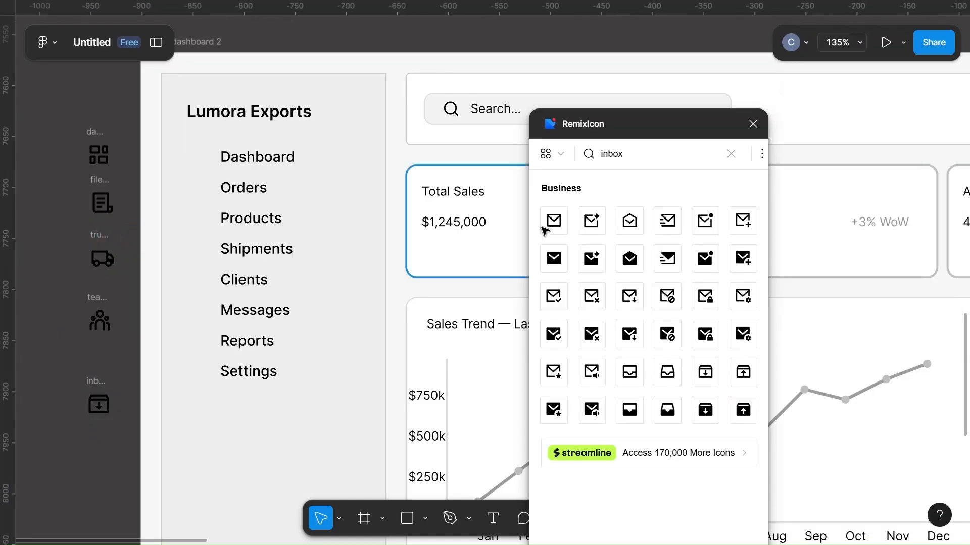
Step: Search the icons for "report" and place the outlined folder icon with a bar chart on the canvas below the archive box icon
left_click(675, 158)
key("BackSpace")
key("BackSpace")
key("BackSpace")
key("BackSpace")
key("BackSpace")
type("repo")
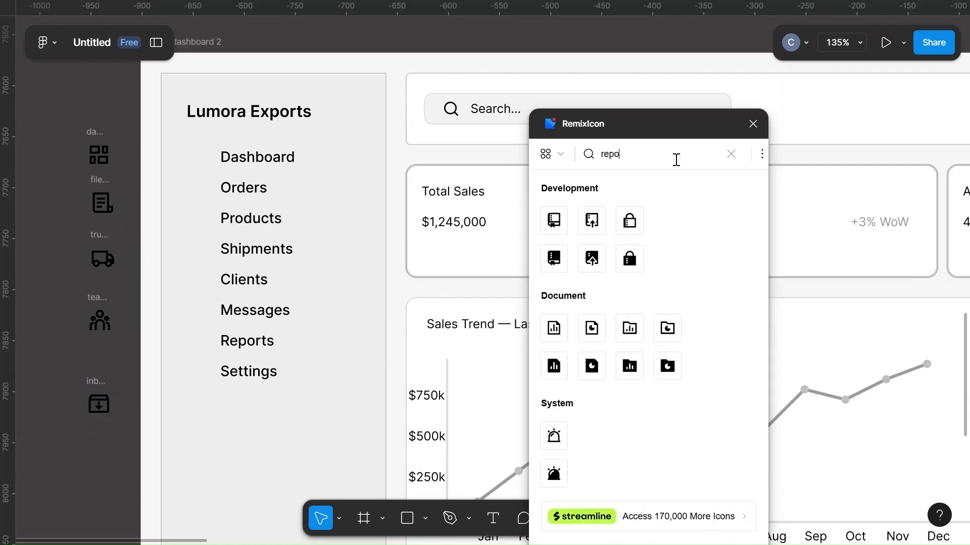
type("rt")
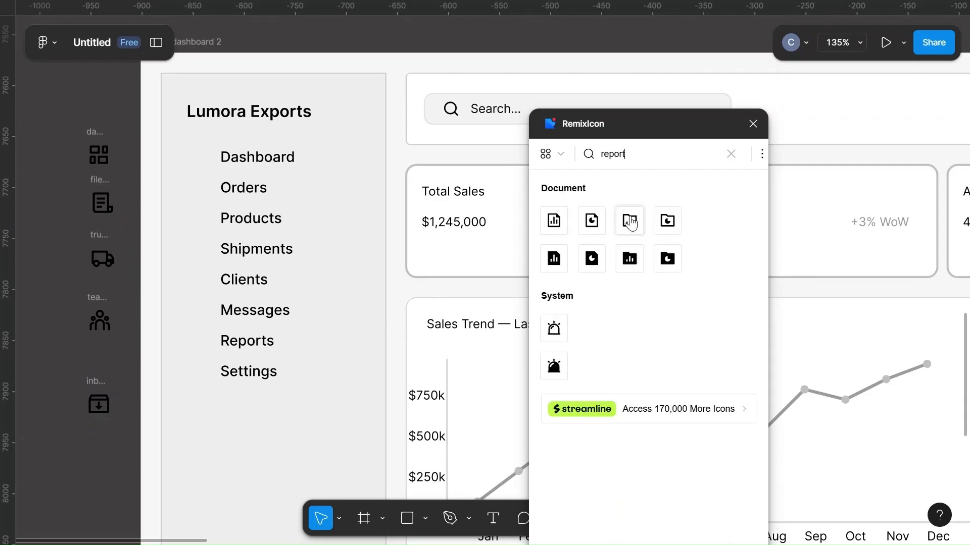
left_click_drag(629, 222, 99, 443)
Step: Search the icons for "setting" and place the outlined hexagonal settings icon on the canvas below the chart folder icon
left_click(732, 154)
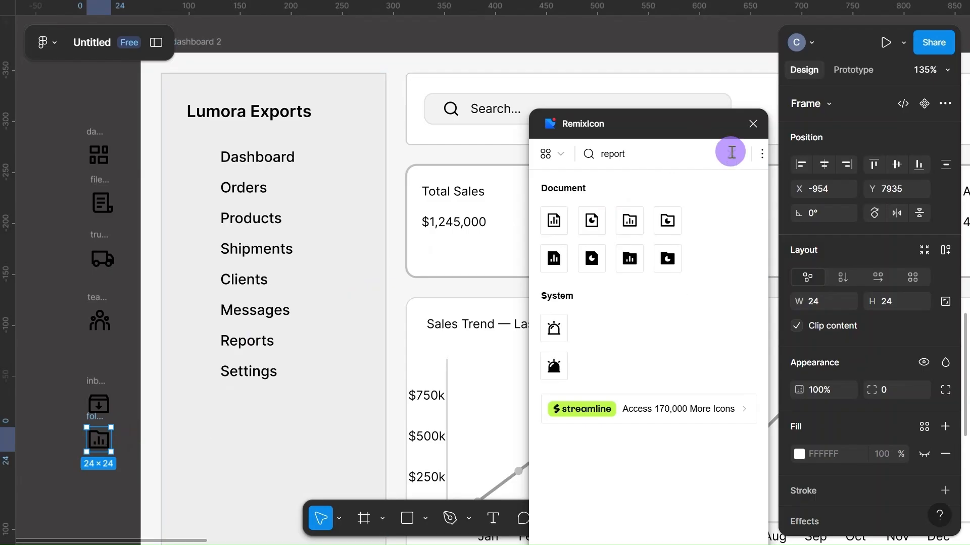
left_click(660, 152)
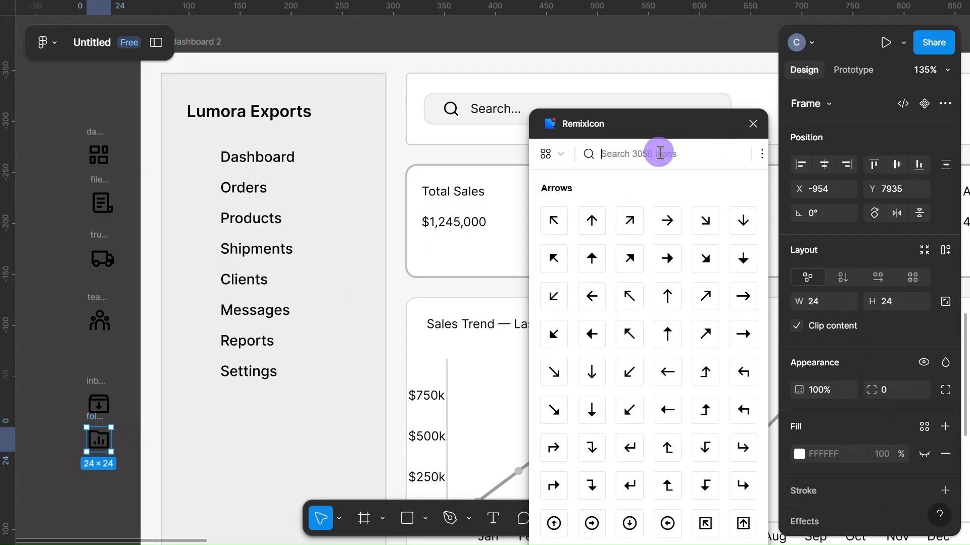
type("setting")
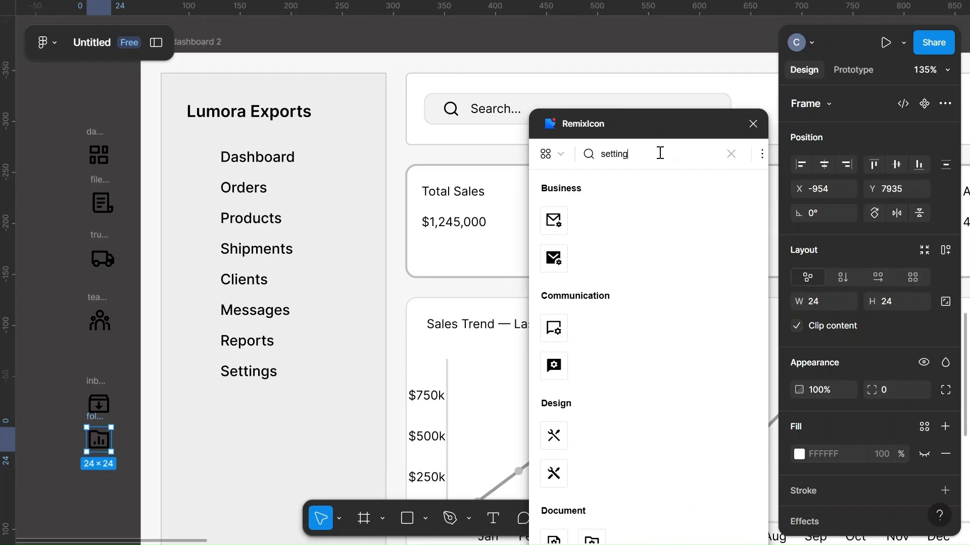
scroll(650, 395, "down", 8)
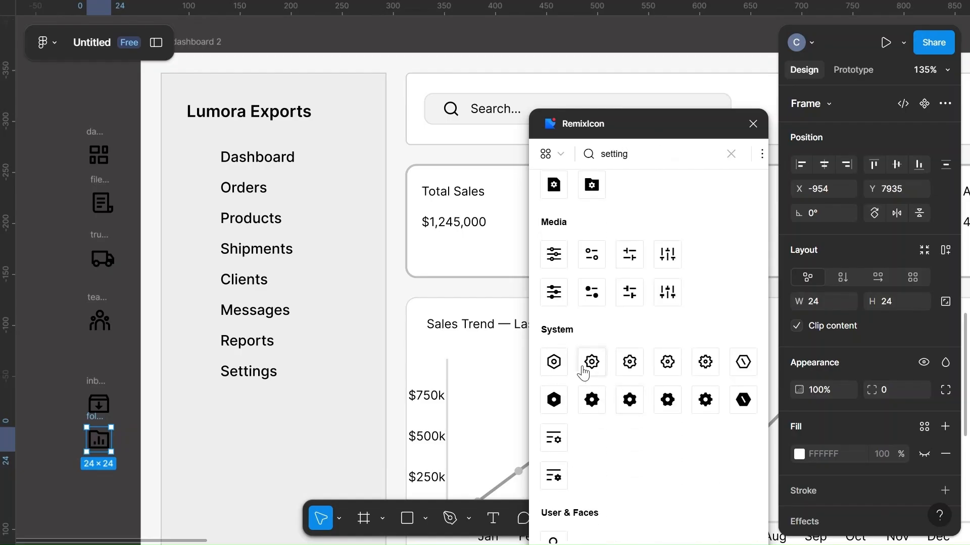
left_click_drag(555, 367, 95, 492)
Step: Try the term "produc" in the icon search for a Products icon
left_click(731, 154)
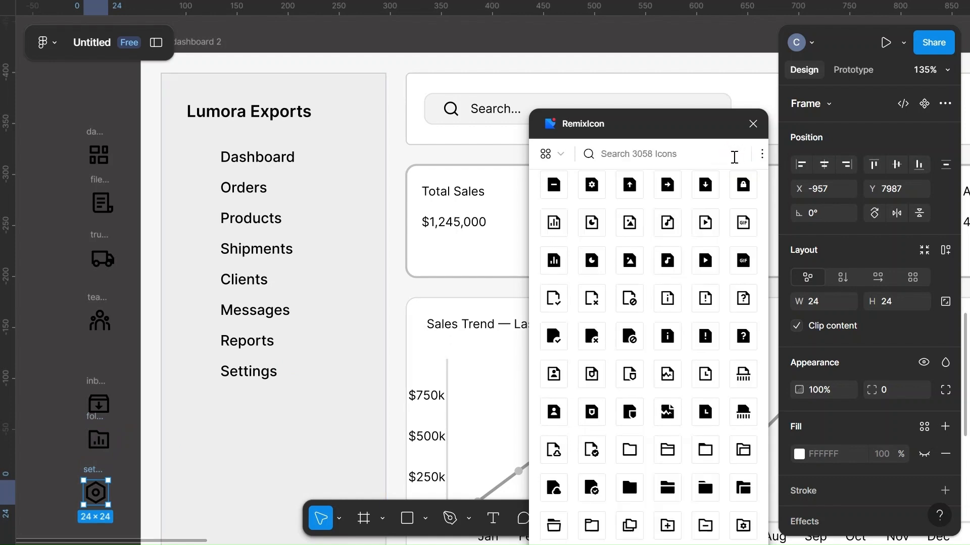
left_click(647, 154)
type("prod")
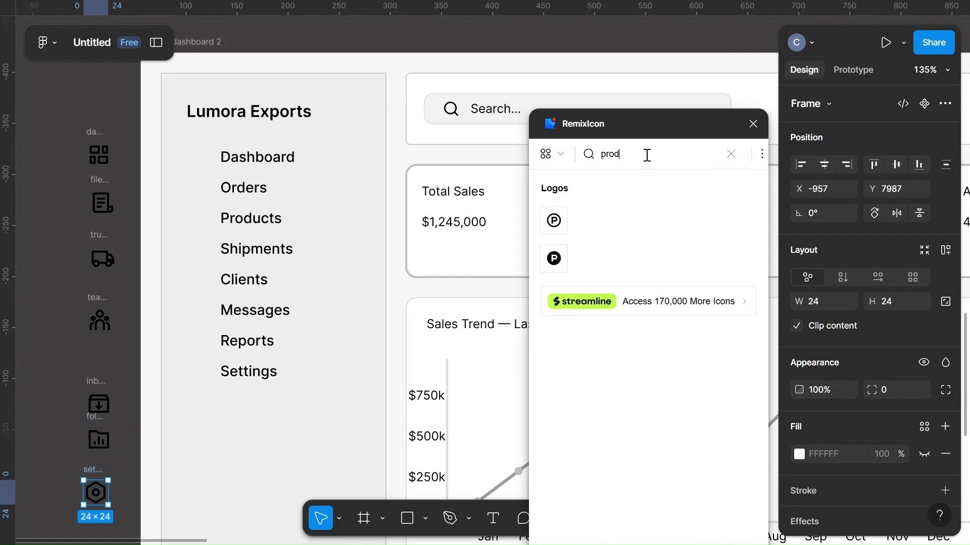
type("uc")
key("BackSpace")
key("BackSpace")
key("BackSpace")
key("BackSpace")
key("BackSpace")
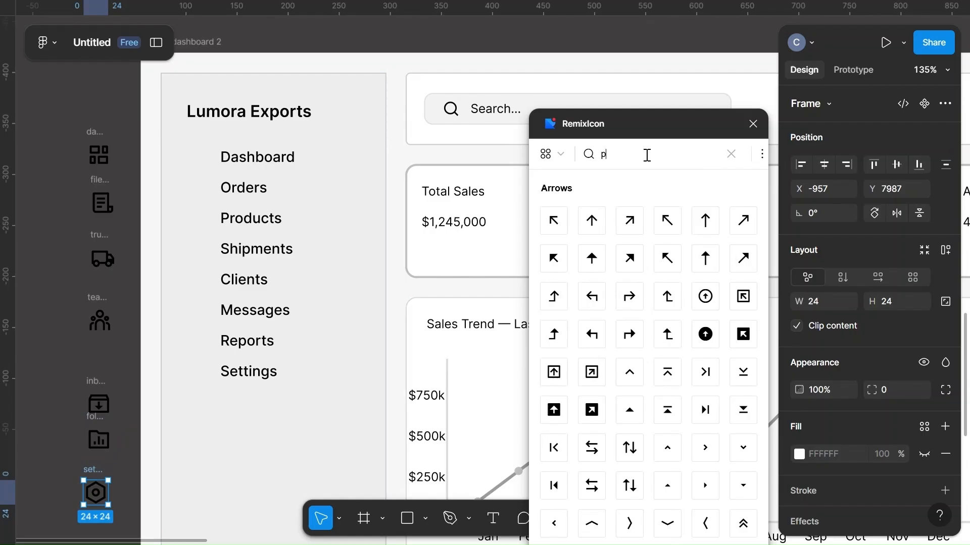
key("BackSpace")
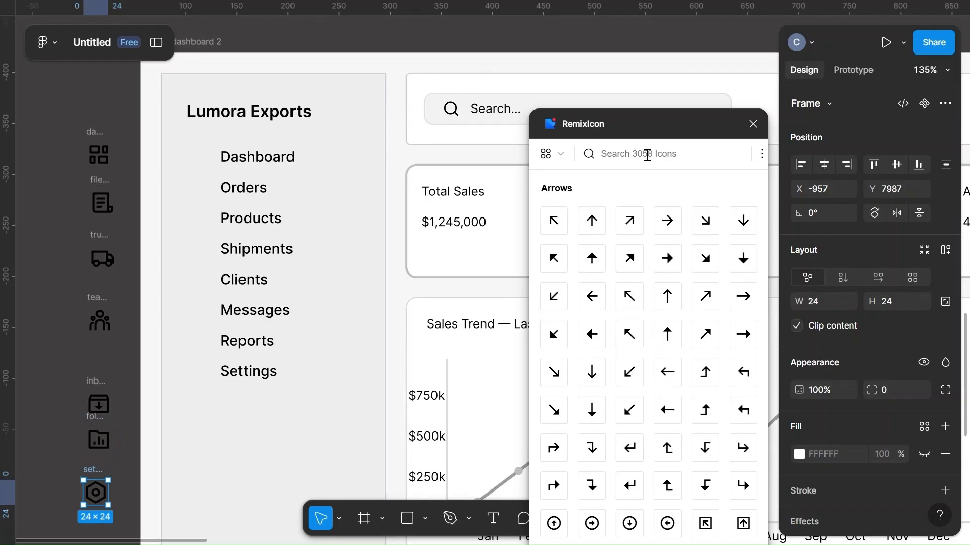
Step: Search the icons for "box", place the ri-box-3-line icon on the canvas beside the truck icon, and close RemixIcon
type("box")
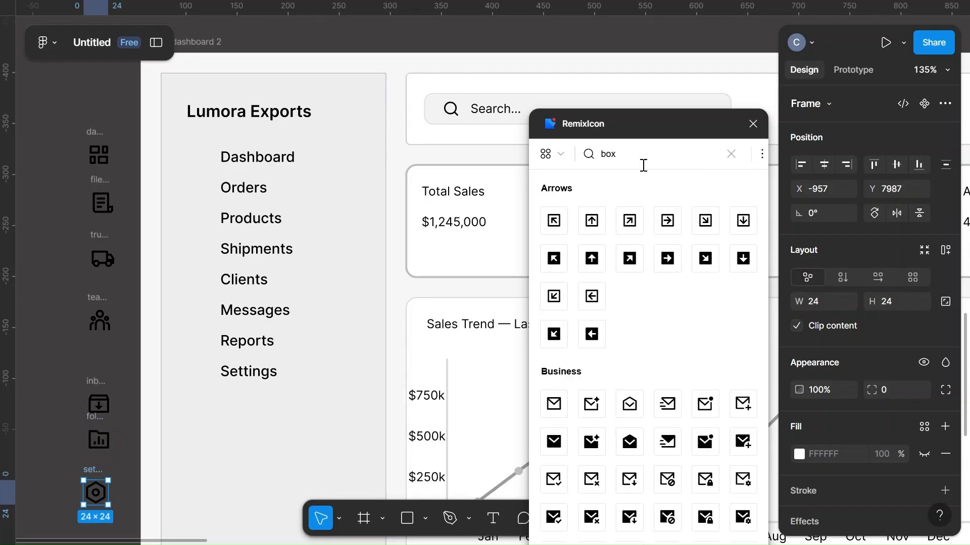
scroll(644, 392, "down", 15)
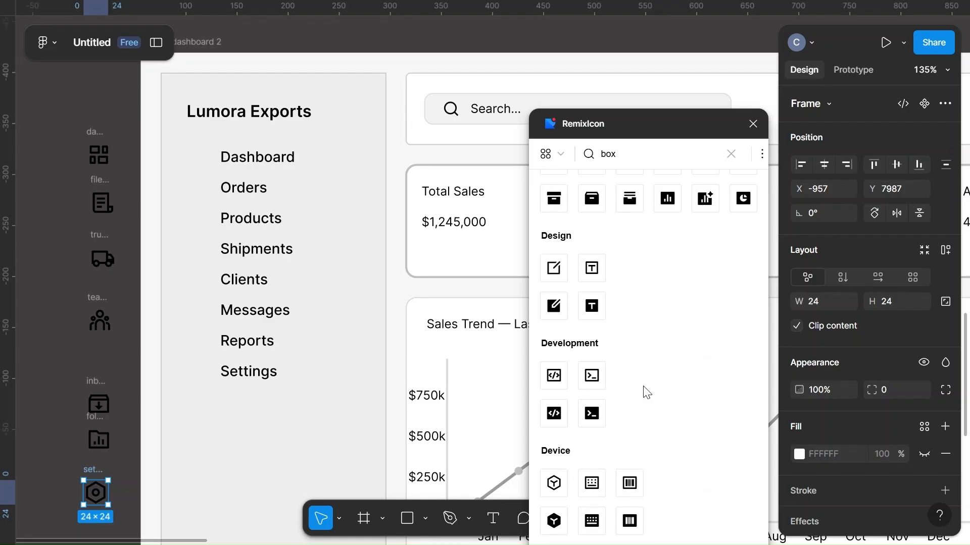
scroll(646, 391, "down", 12)
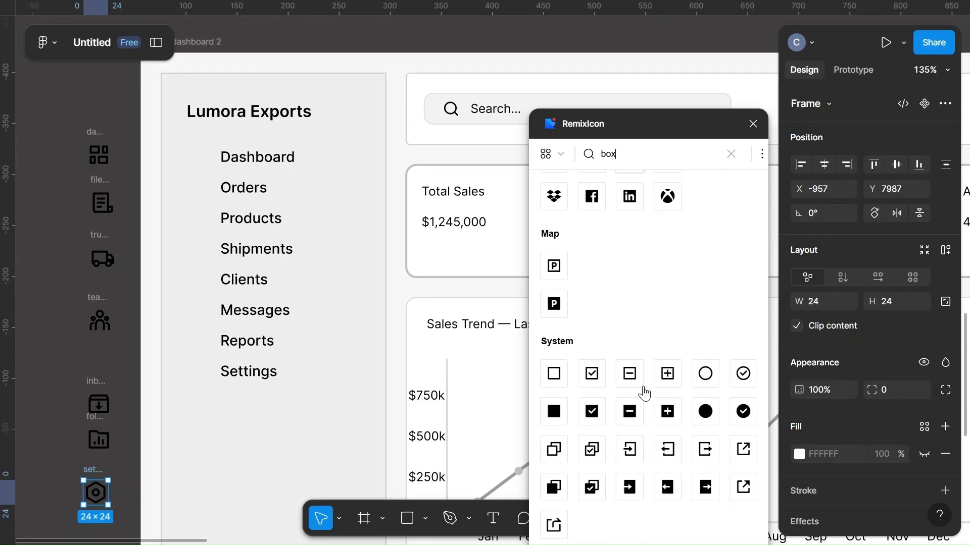
scroll(644, 393, "down", 5)
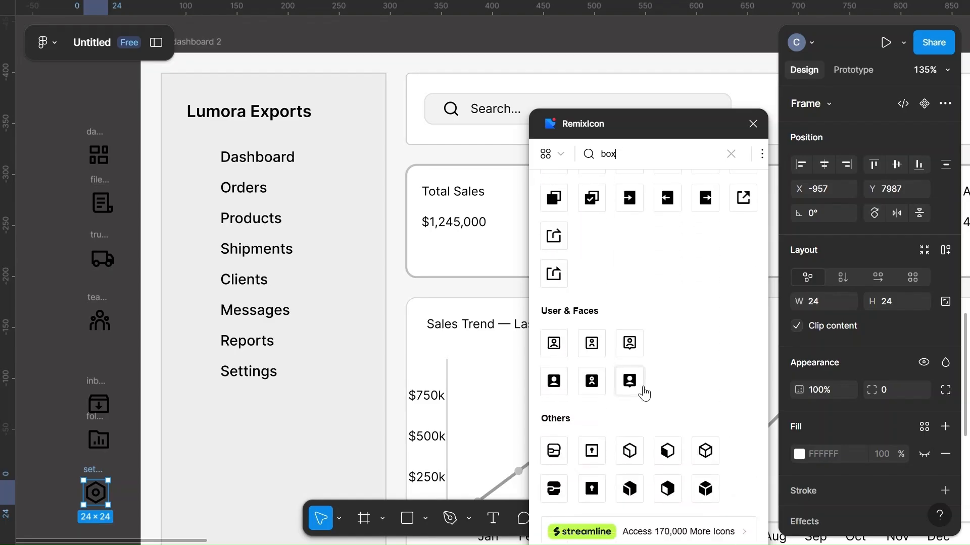
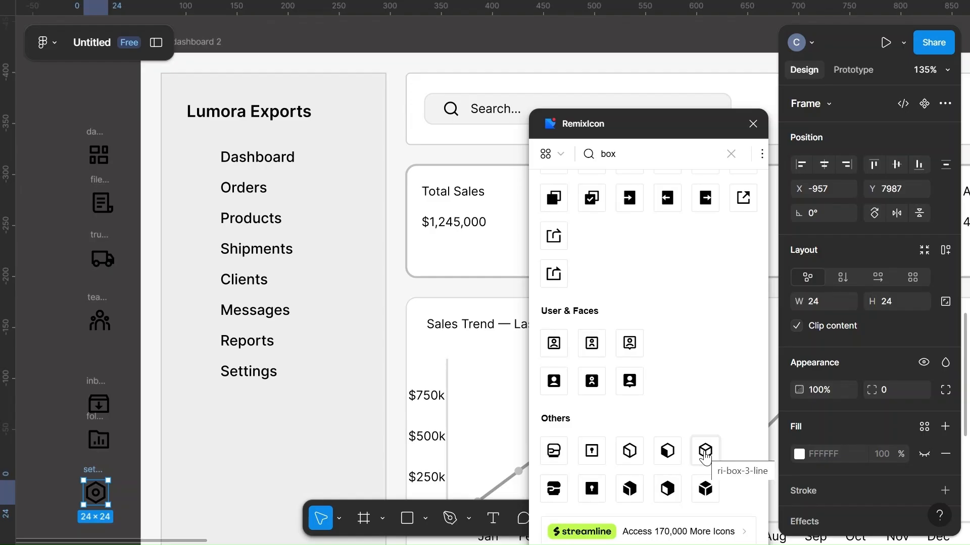
left_click_drag(705, 456, 58, 218)
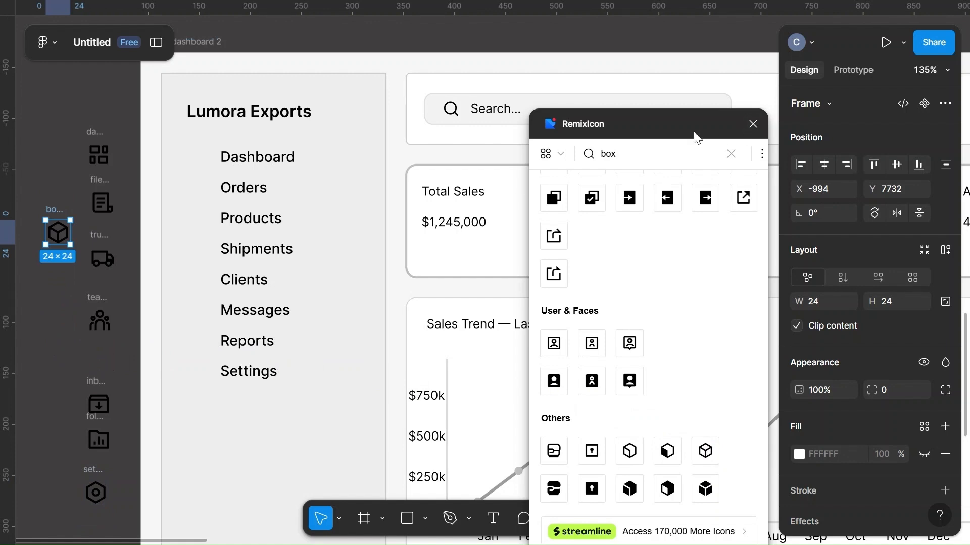
left_click(753, 124)
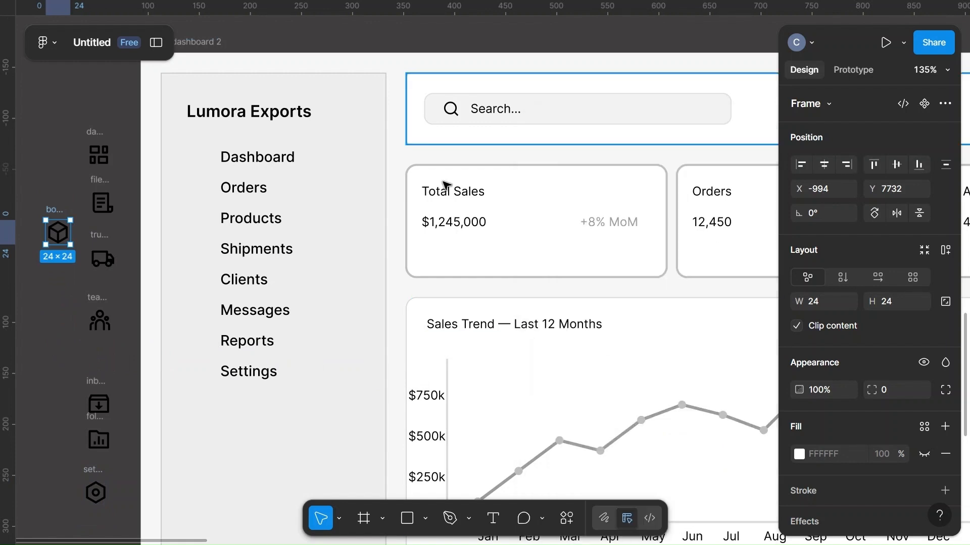
Step: Move the dashboard, file, box and truck icons into the sidebar beside the Dashboard, Orders, Products and Shipments labels
scroll(335, 433, "left", 5)
double_click(229, 155)
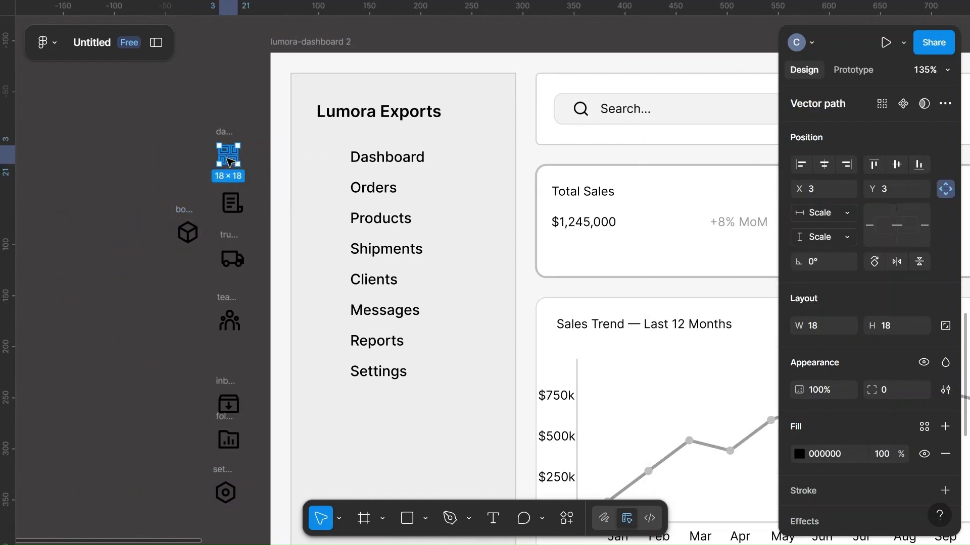
left_click_drag(229, 155, 331, 165)
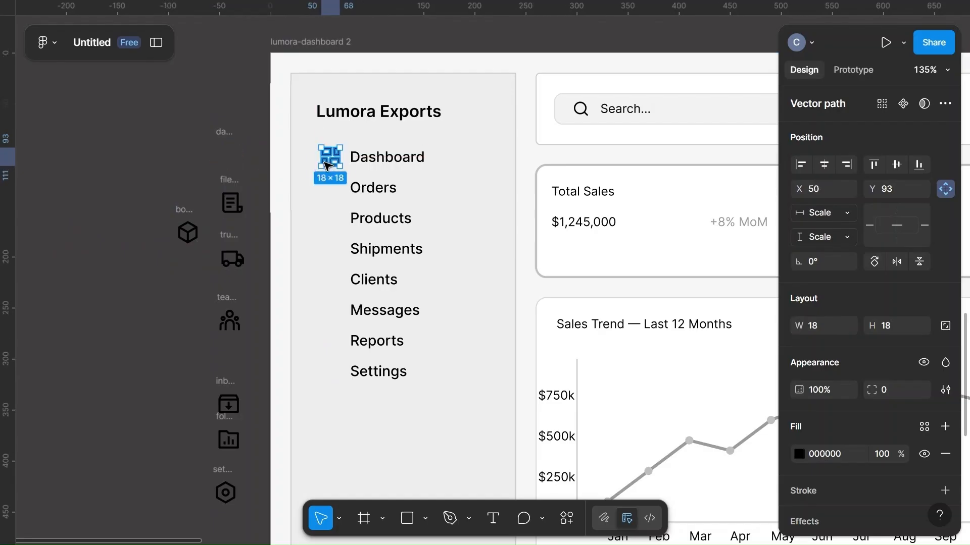
left_click_drag(232, 207, 334, 194)
left_click_drag(188, 232, 327, 224)
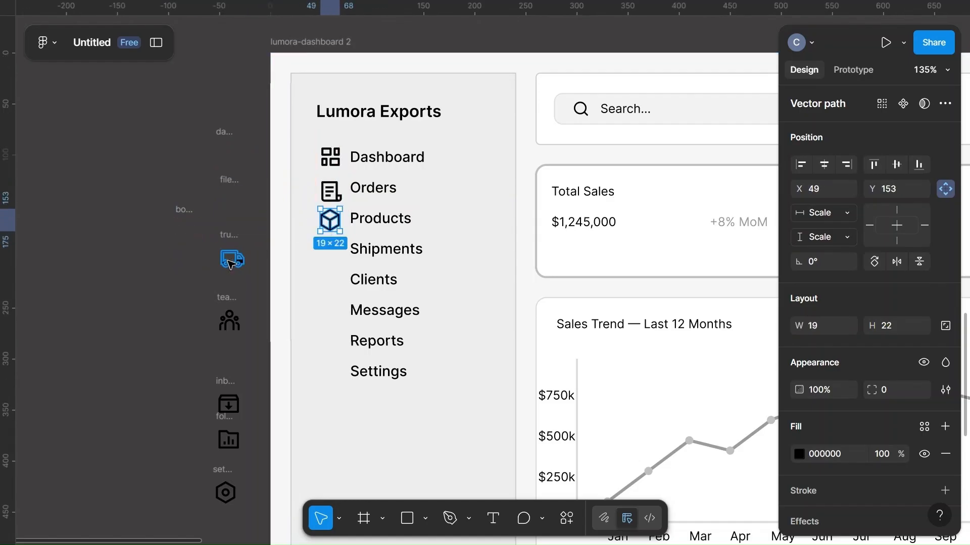
left_click_drag(231, 259, 323, 258)
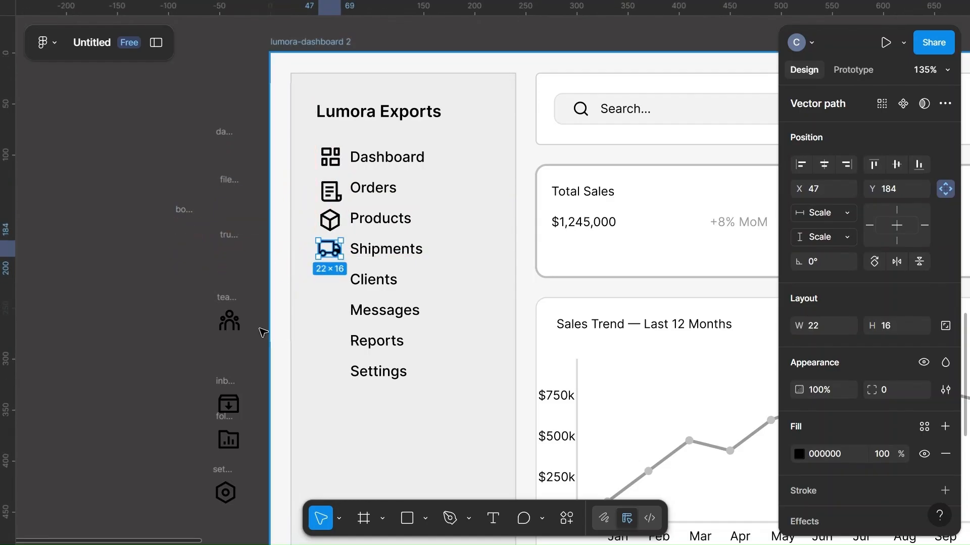
Step: Move the team, archive, chart folder and settings icons beside the Clients, Messages, Reports and Settings labels
left_click_drag(229, 321, 329, 284)
left_click_drag(228, 404, 329, 317)
left_click_drag(227, 439, 327, 351)
left_click_drag(225, 492, 328, 387)
Step: Delete the empty icon frames left on the canvas beside the lumora-dashboard 2 frame
left_click_drag(205, 95, 231, 441)
key("Delete")
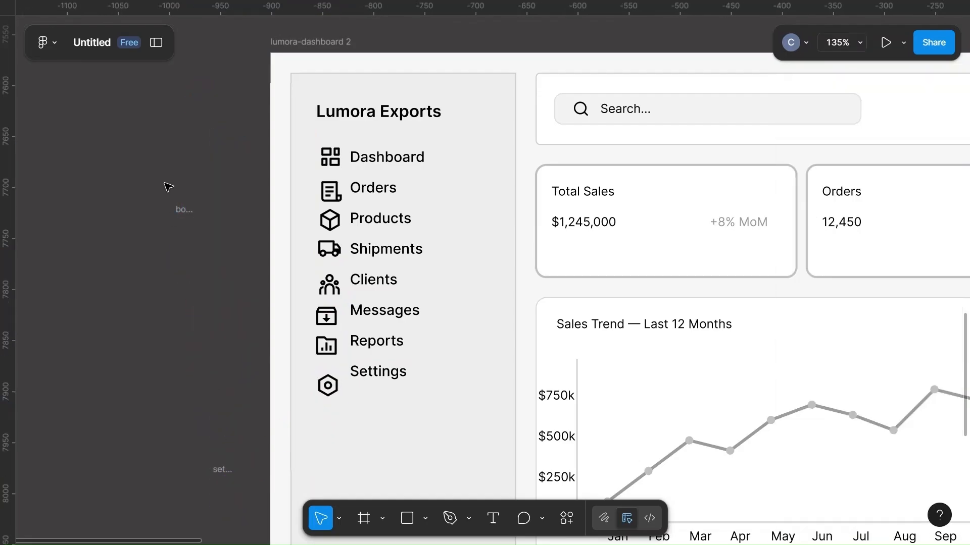
left_click_drag(168, 188, 245, 540)
key("Delete")
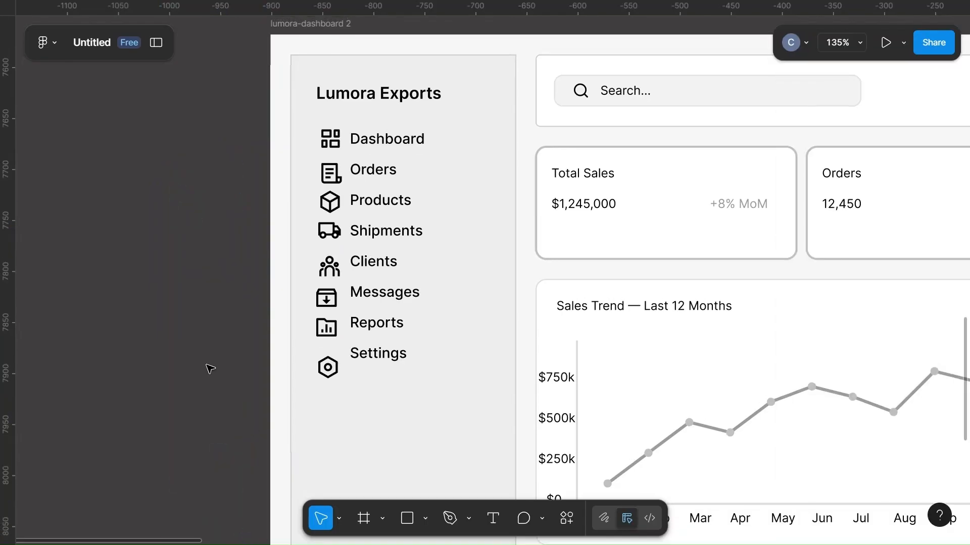
Step: Resize the Dashboard icon to 16 × 16 and lock its aspect ratio
scroll(210, 368, "up", 2)
scroll(210, 367, "up", 3)
scroll(210, 367, "right", 3)
scroll(210, 368, "up", 3)
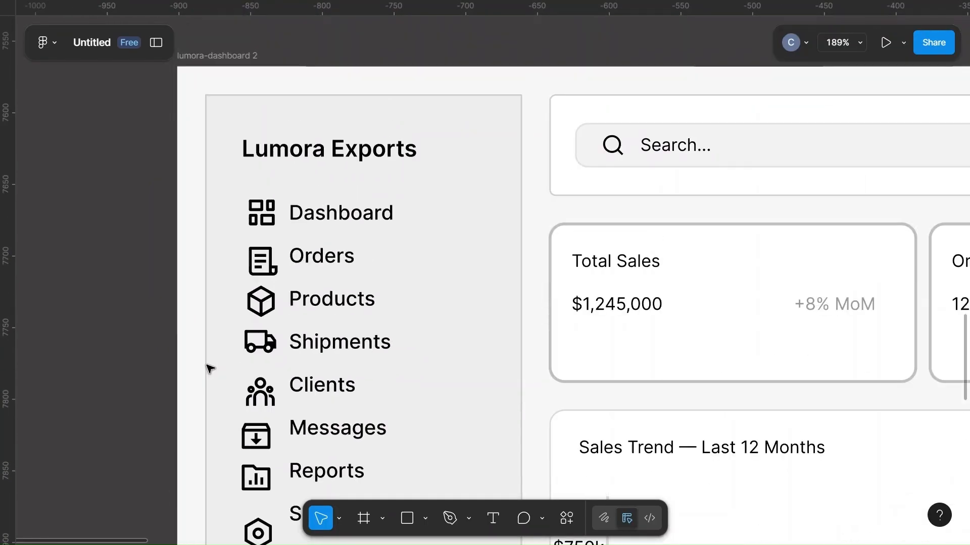
left_click(261, 213)
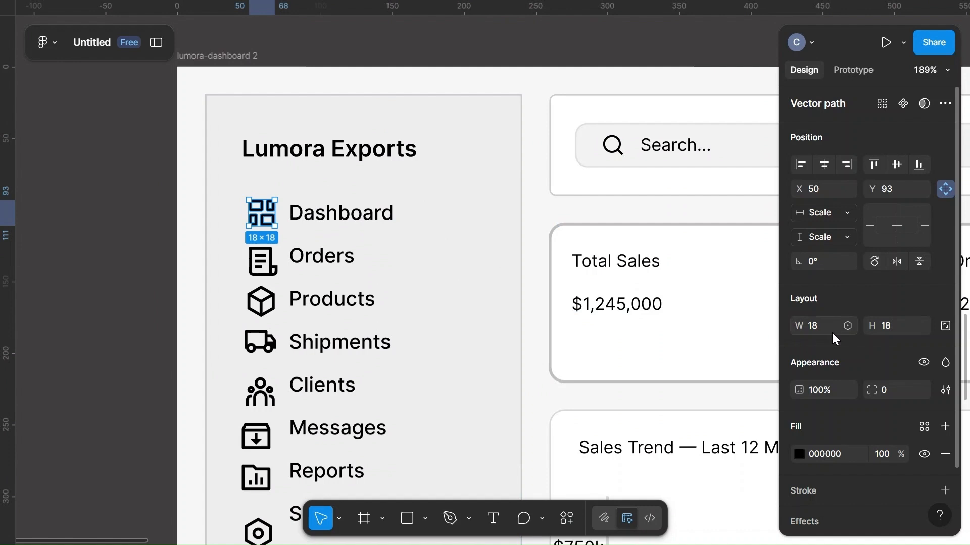
left_click(389, 218)
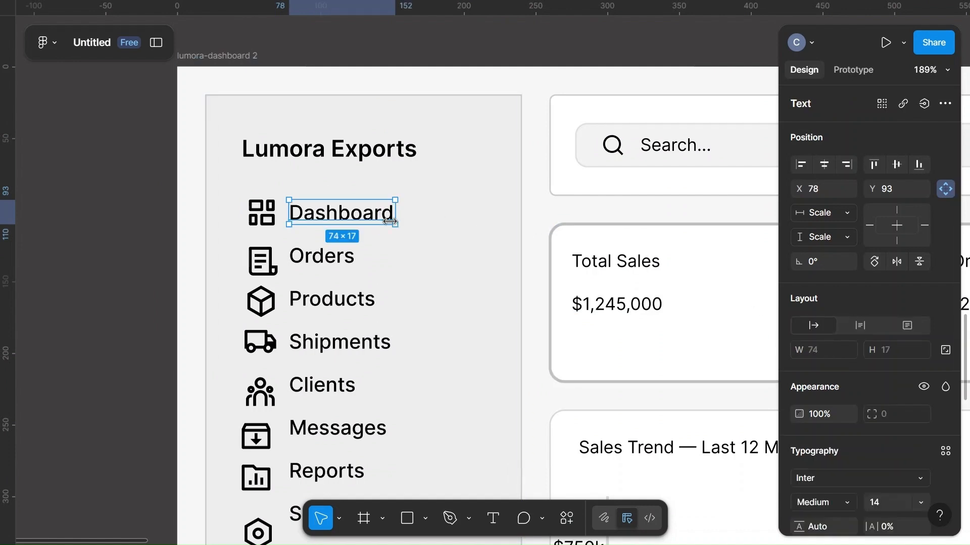
left_click(261, 212)
left_click(824, 326)
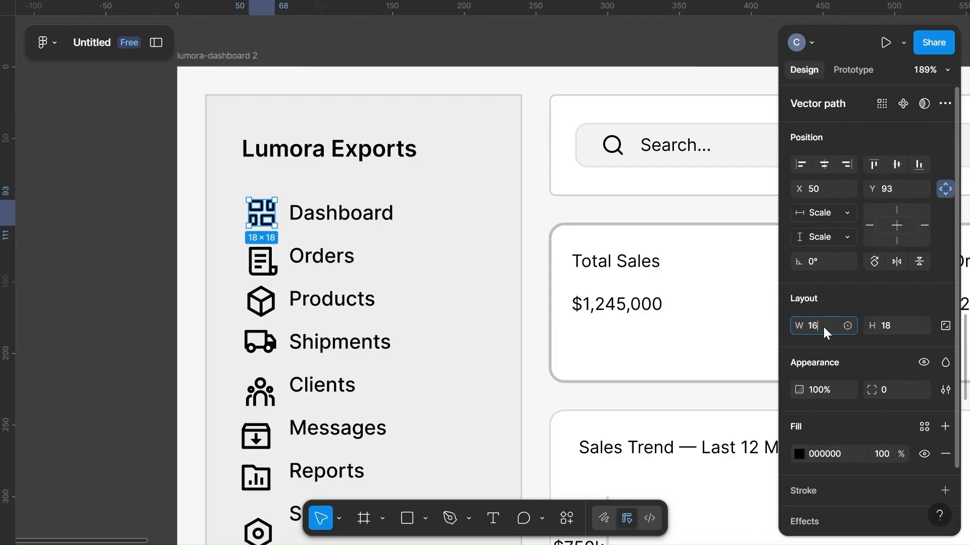
left_click(945, 326)
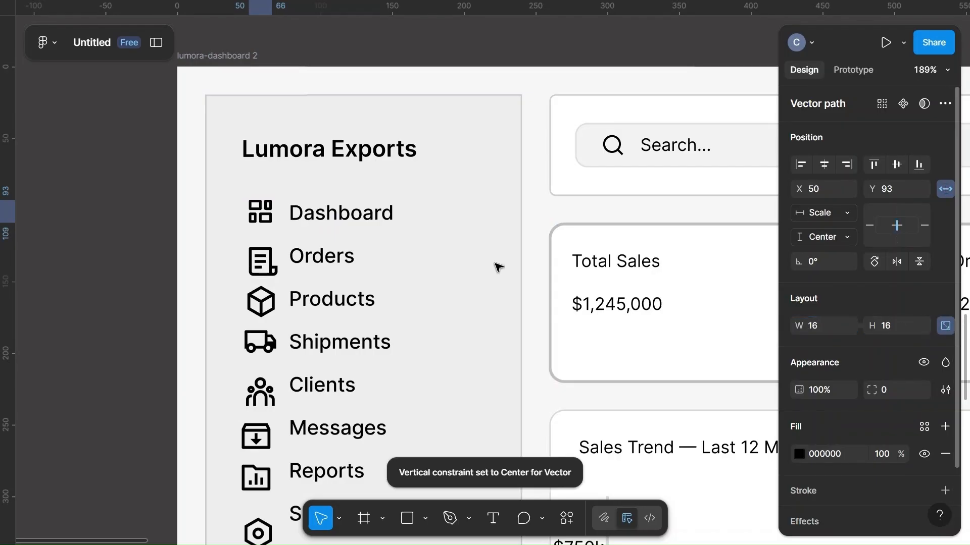
Step: Set the Orders and Products icons to a width of 16 with their aspect ratios locked
left_click(258, 260)
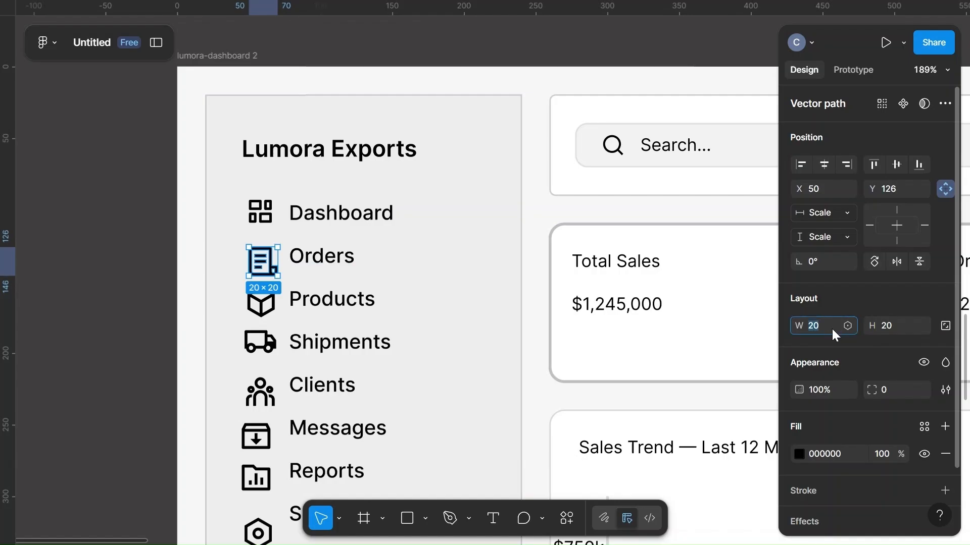
left_click(946, 326)
left_click(262, 305)
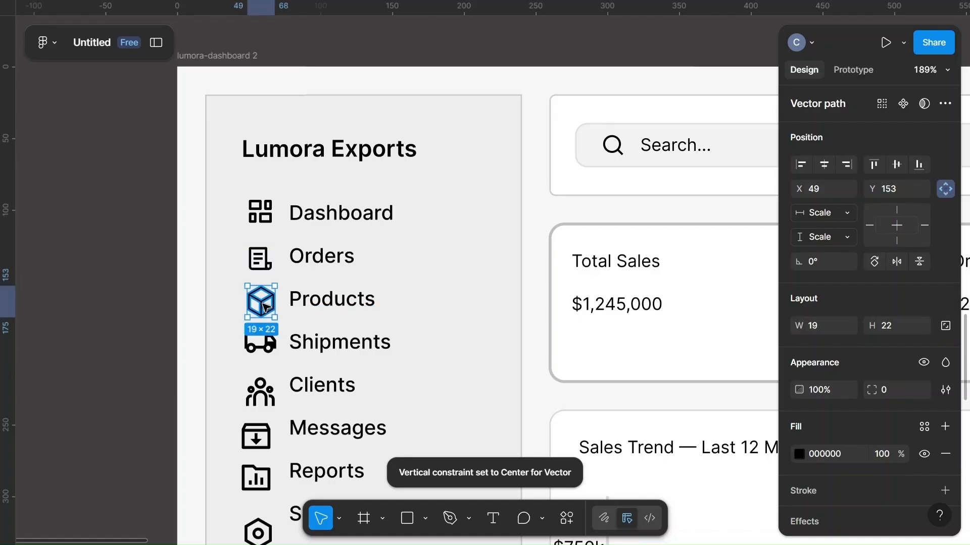
left_click(829, 325)
type("16")
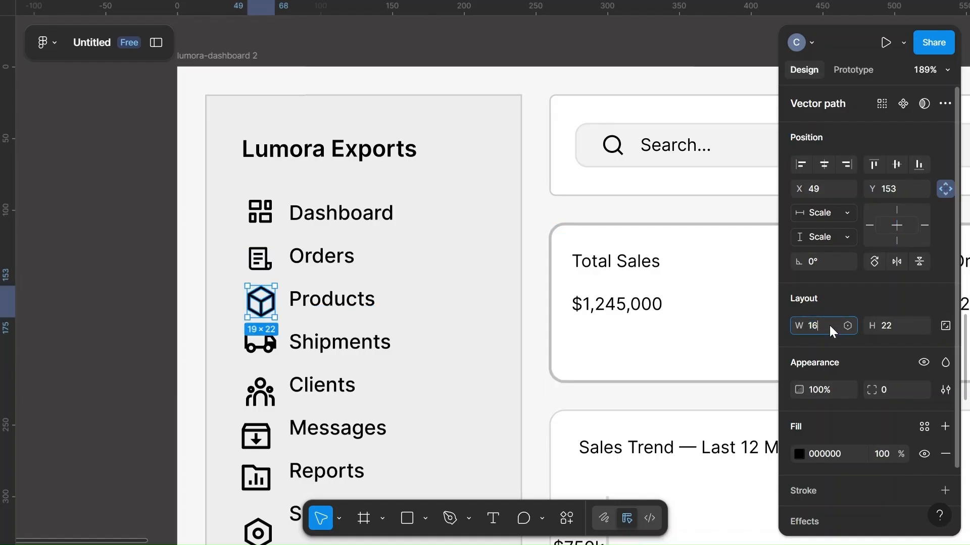
left_click(950, 329)
Step: Lock the Shipments truck icon's aspect ratio and set its height to 14
left_click(261, 346)
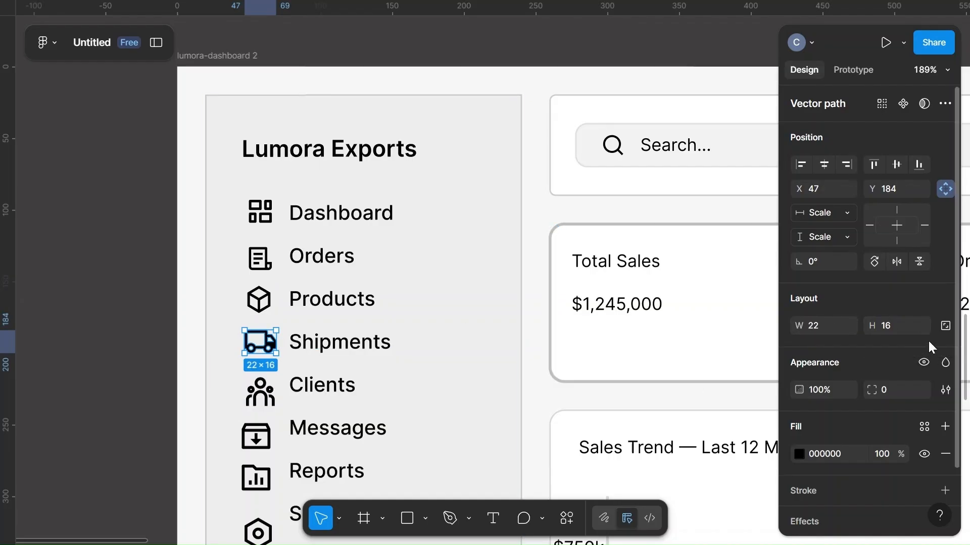
left_click(947, 326)
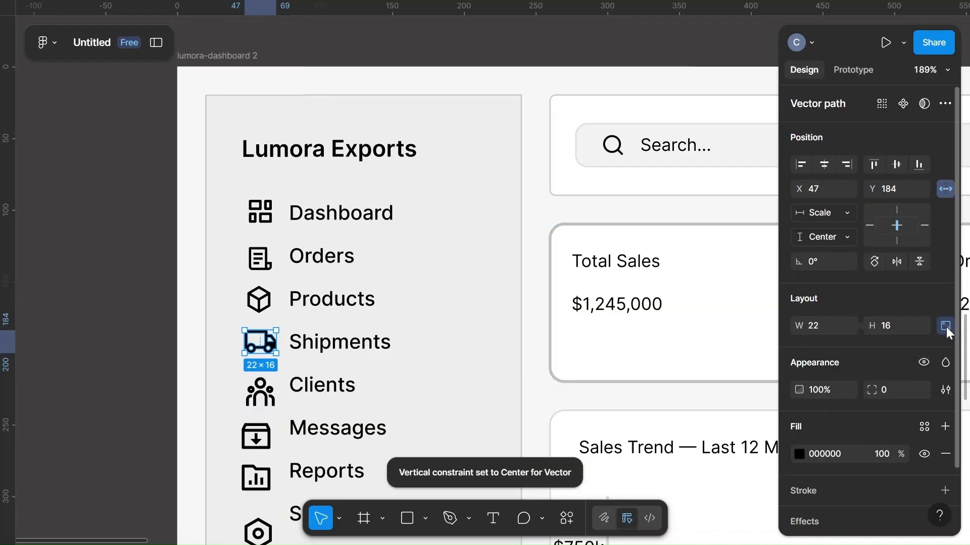
left_click(901, 326)
type("14")
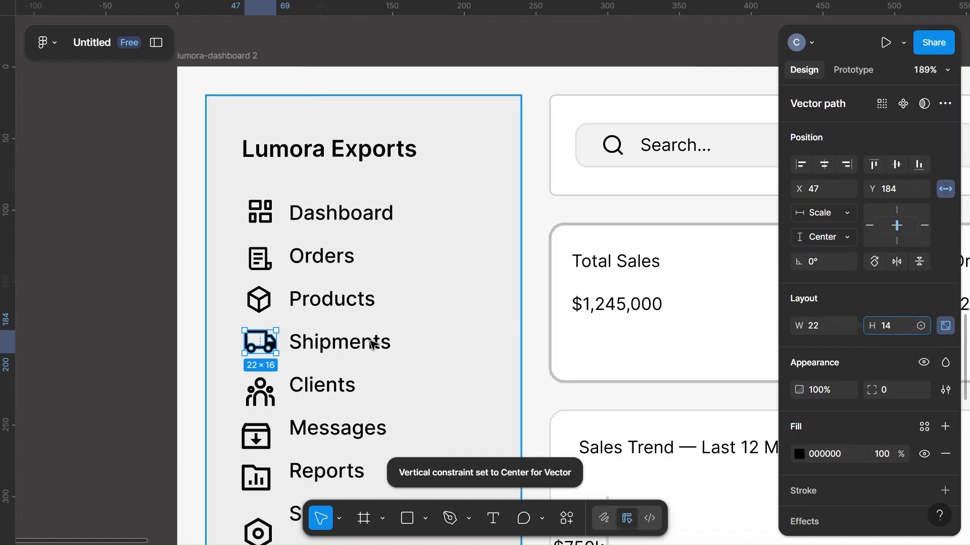
left_click(444, 368)
left_click_drag(252, 337, 270, 341)
key("ctrl+z")
left_click(257, 338)
left_click(264, 341)
Step: Lock the aspect ratios of the Clients and Messages icons and set each width to 16
left_click(259, 396)
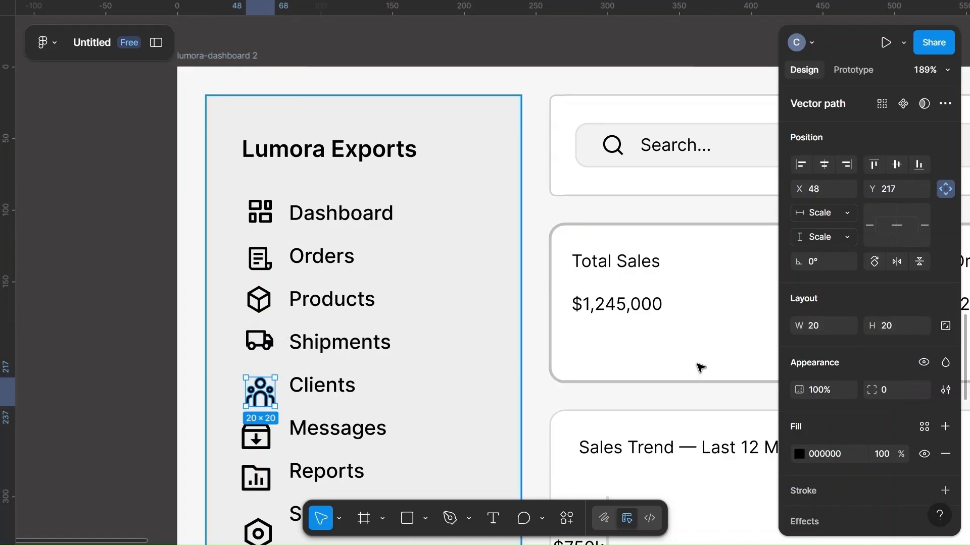
left_click(944, 327)
left_click(818, 326)
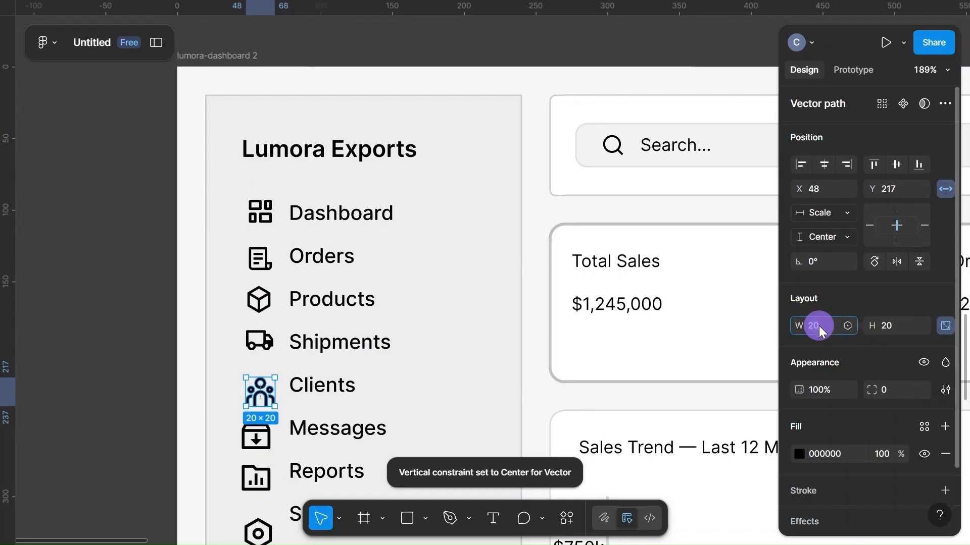
type("16")
left_click(257, 442)
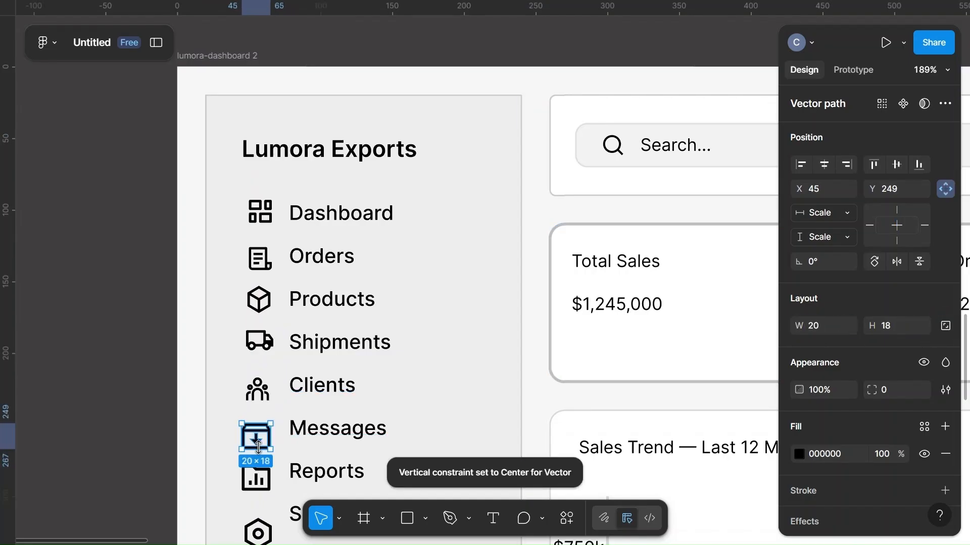
left_click(945, 327)
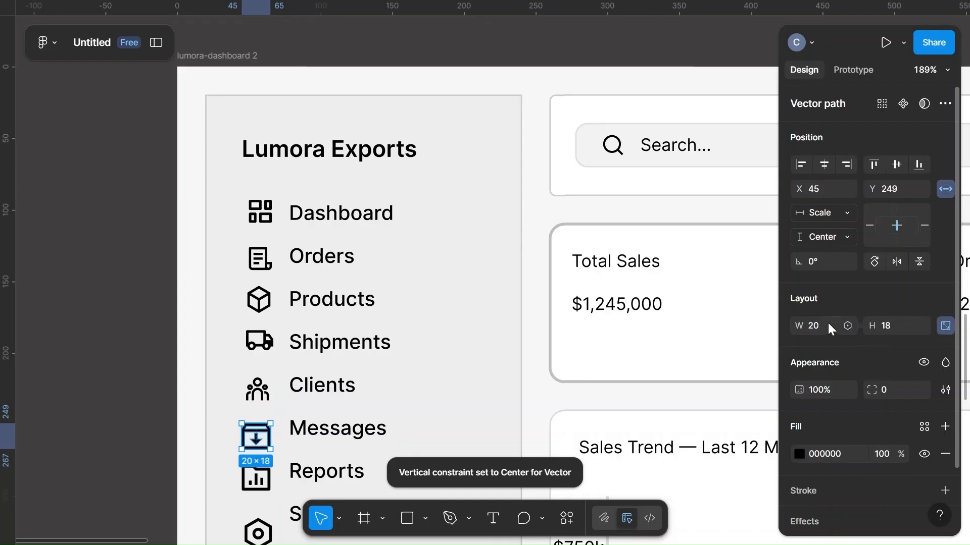
type("16")
key("Return")
Step: Lock the Reports icon's aspect ratio and set its width to 16
left_click(262, 482)
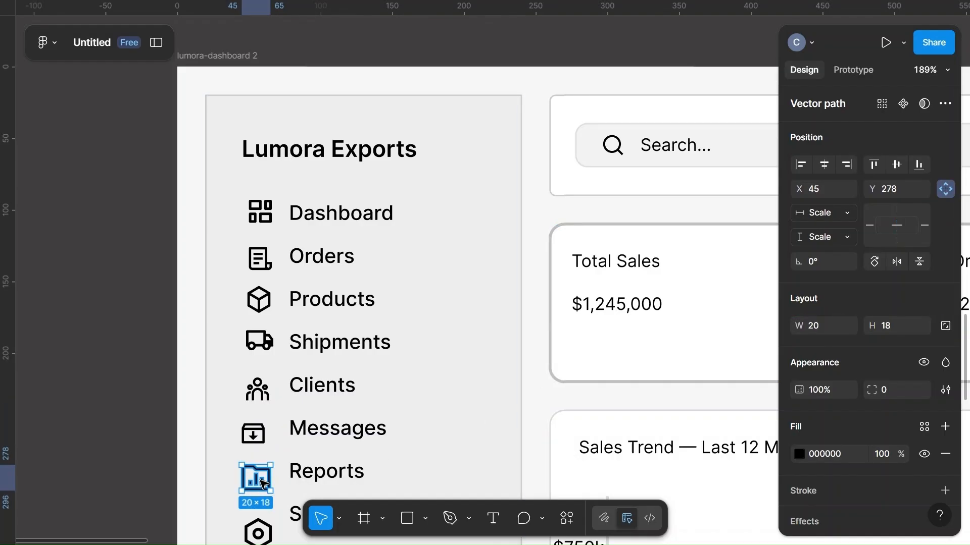
left_click(943, 326)
left_click(830, 323)
type("1")
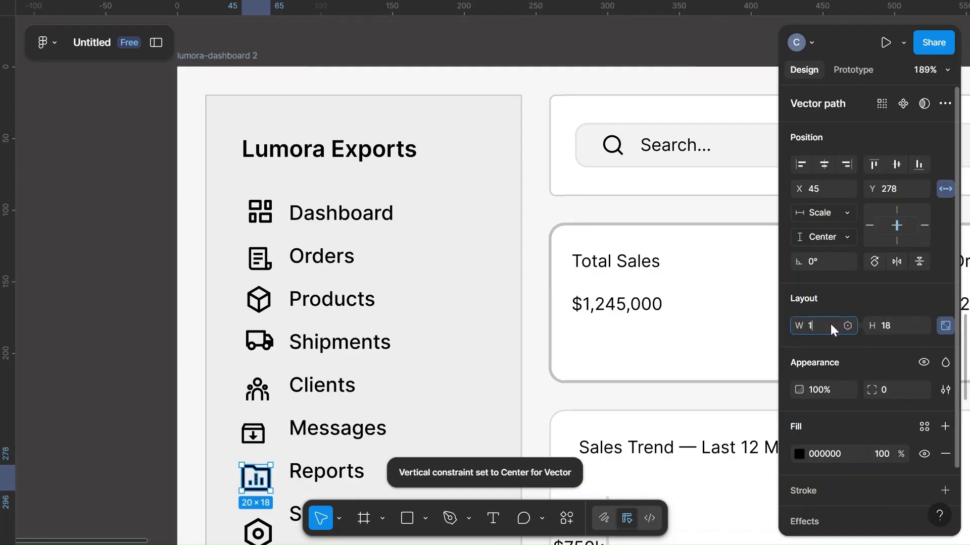
type("6")
key("Return")
Step: Lock the Settings icon's aspect ratio and set its width to 16
scroll(266, 420, "down", 3)
left_click(266, 420)
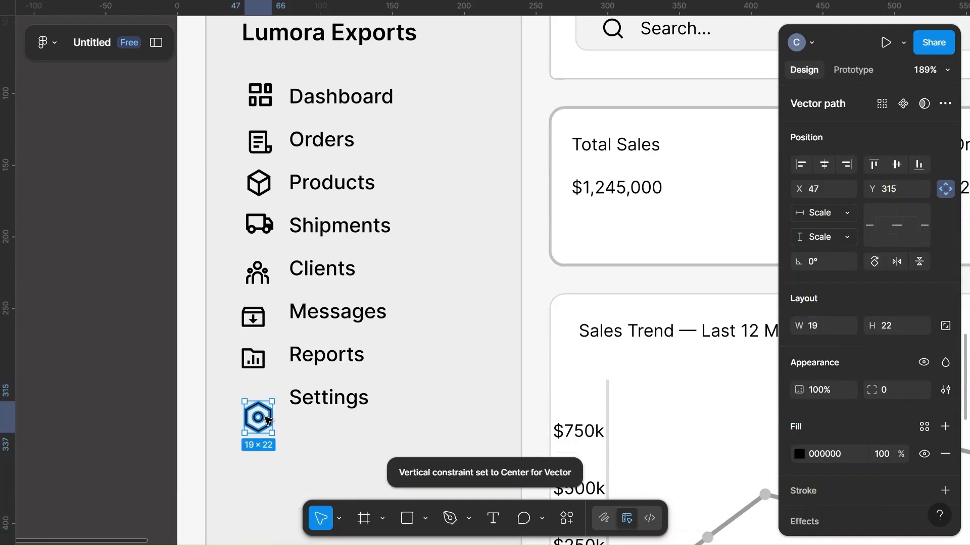
left_click(943, 326)
left_click(827, 329)
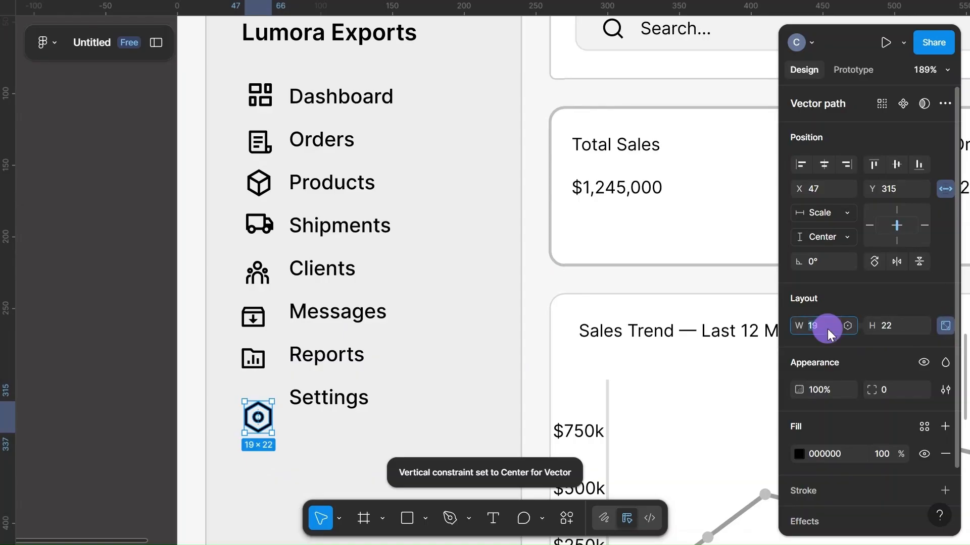
type("16")
left_click(381, 317)
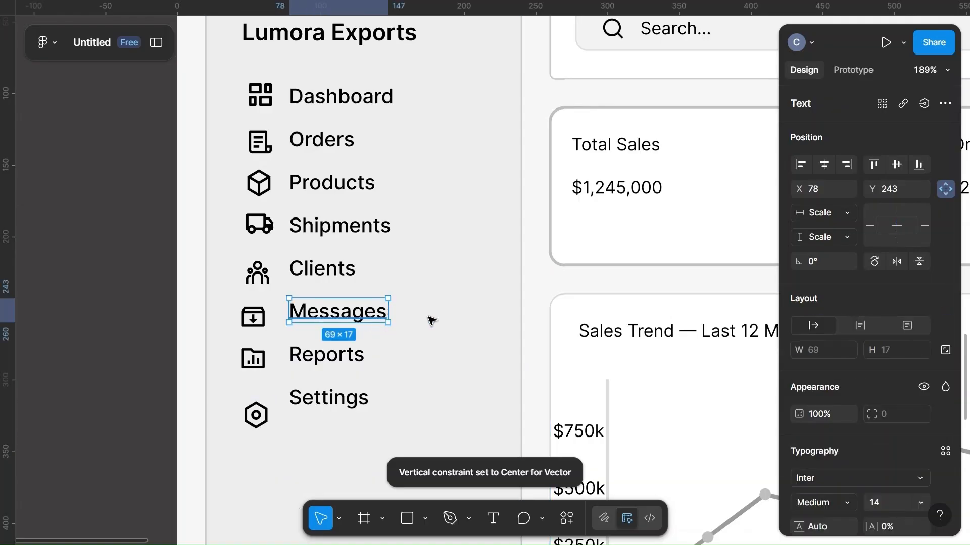
Step: Align the Dashboard icon and its label on their vertical centers
scroll(439, 303, "up", 3)
scroll(441, 296, "up", 1)
left_click(258, 186)
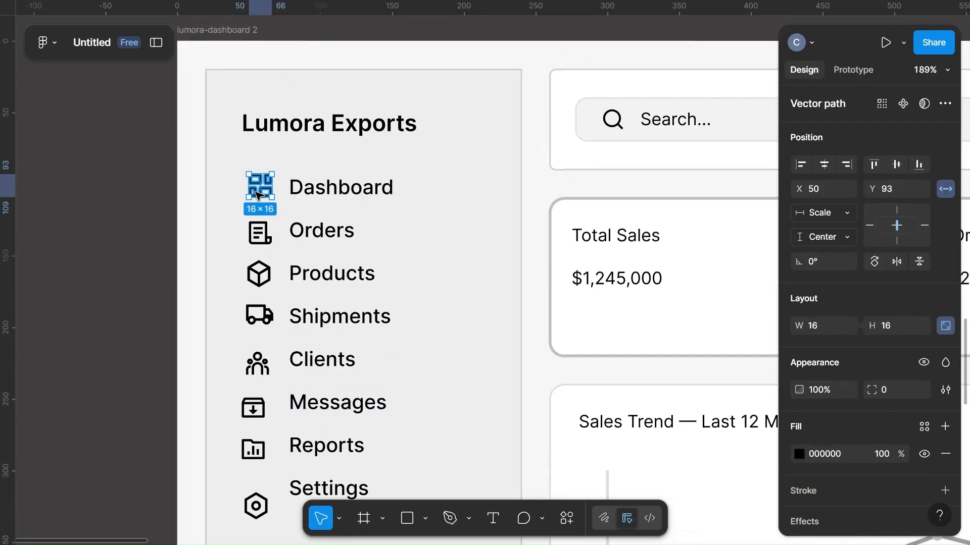
left_click(328, 193, "shift")
left_click(894, 163)
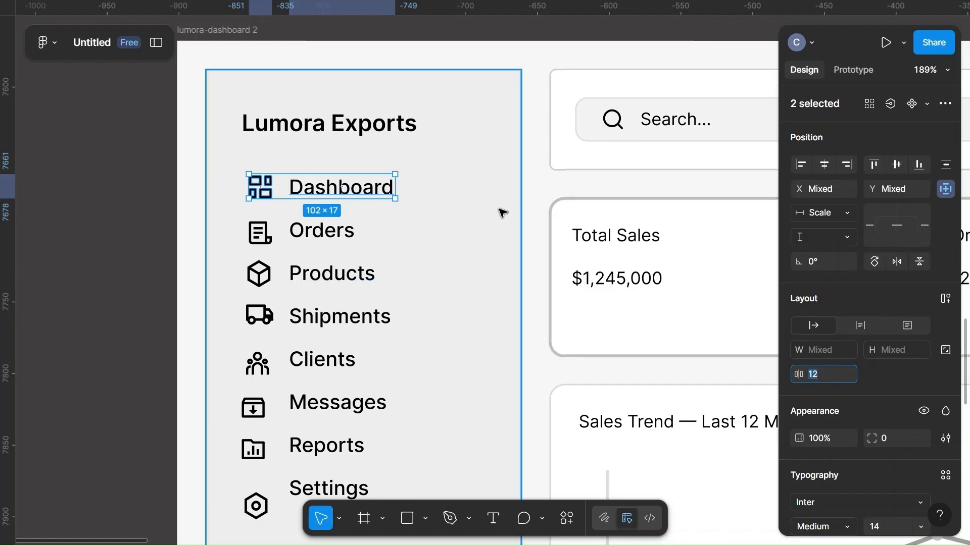
Step: Group the Dashboard icon with its label
right_click(301, 191)
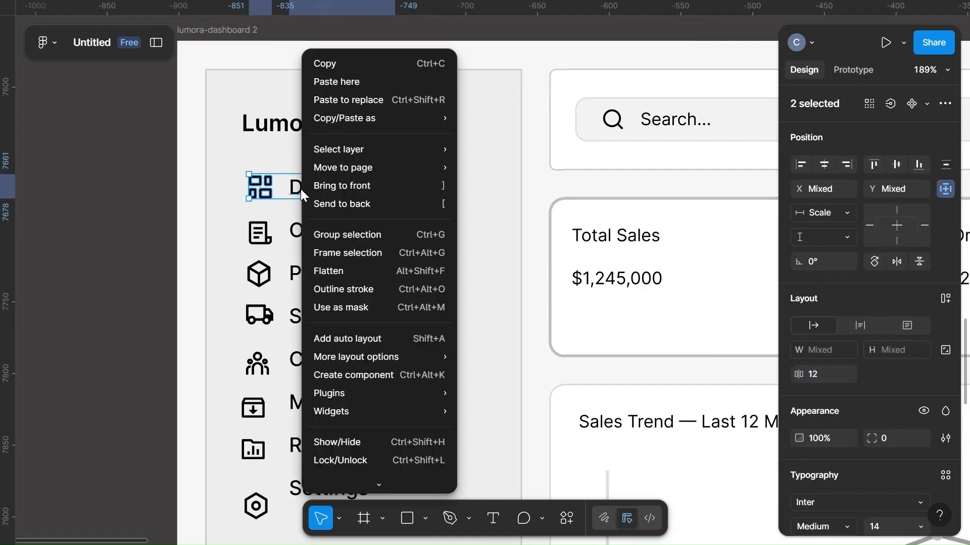
left_click(352, 336)
left_click(329, 189)
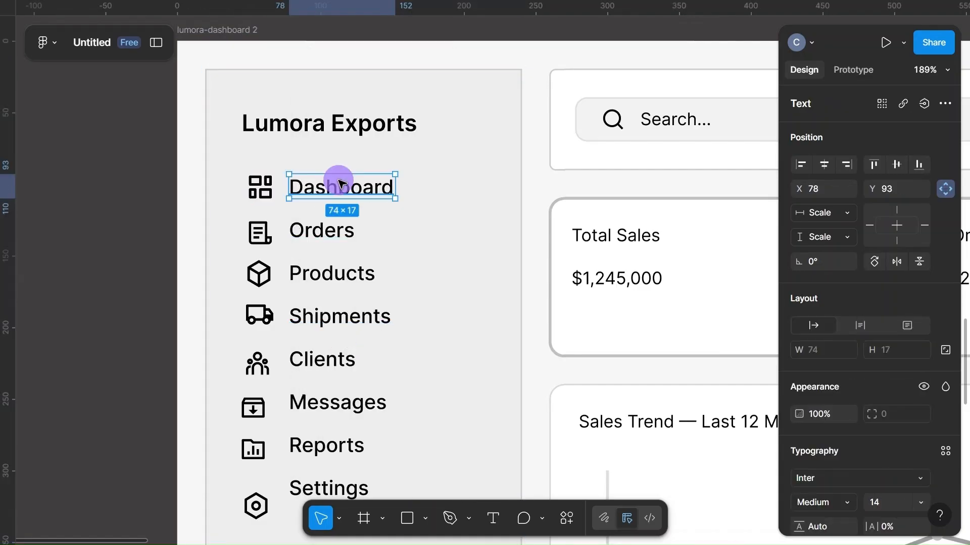
left_click(269, 182)
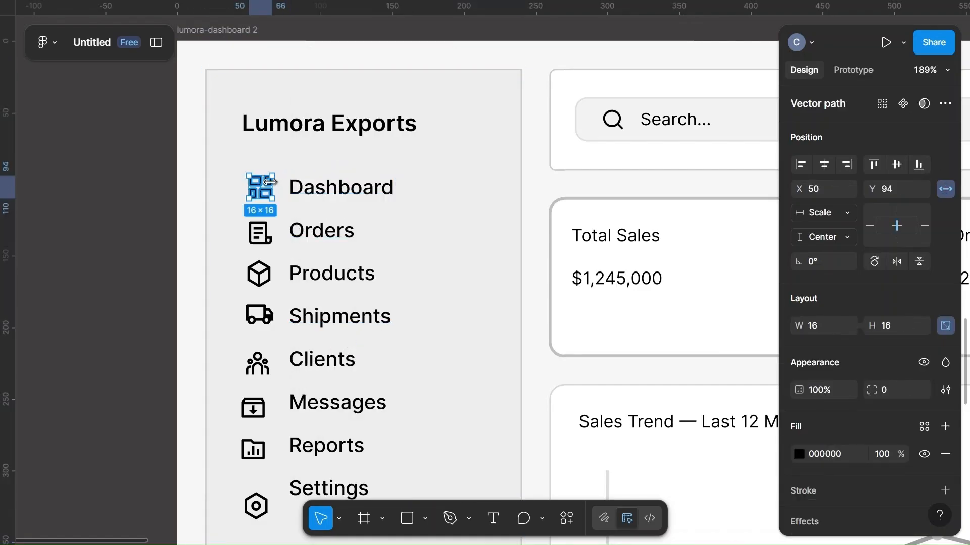
left_click(338, 194, "shift")
key("ctrl+g")
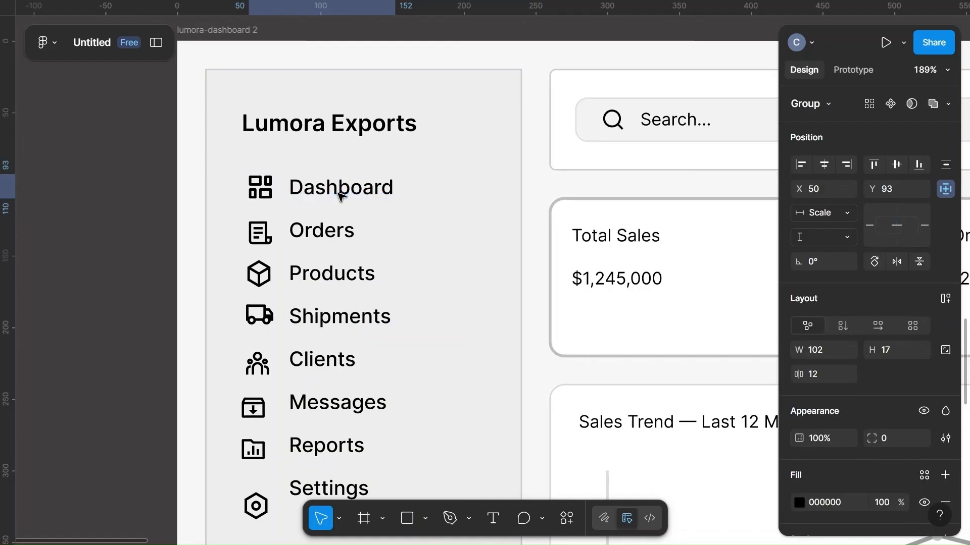
Step: Align the Orders icon and its label on their vertical centers and group them
left_click(262, 241)
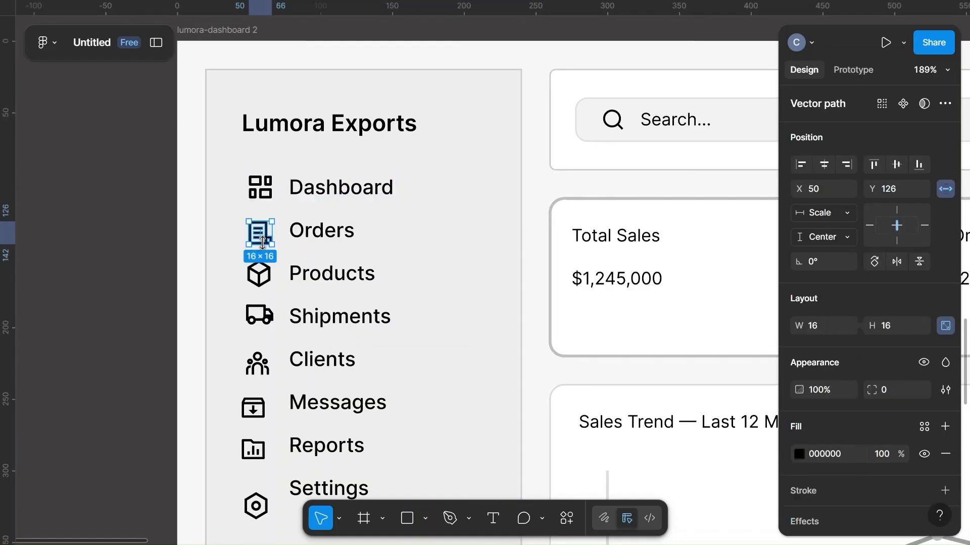
left_click(327, 237, "shift")
left_click(897, 164)
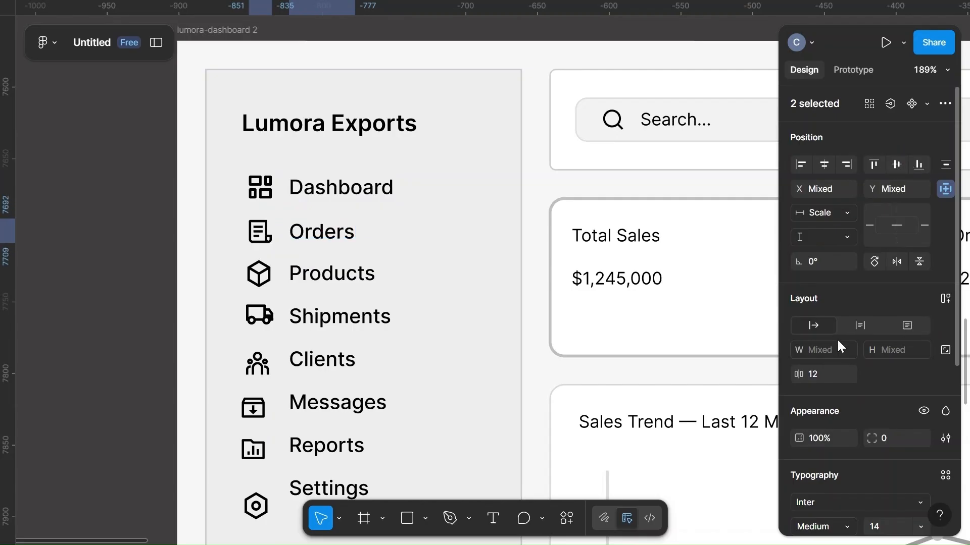
right_click(298, 237)
left_click(339, 236)
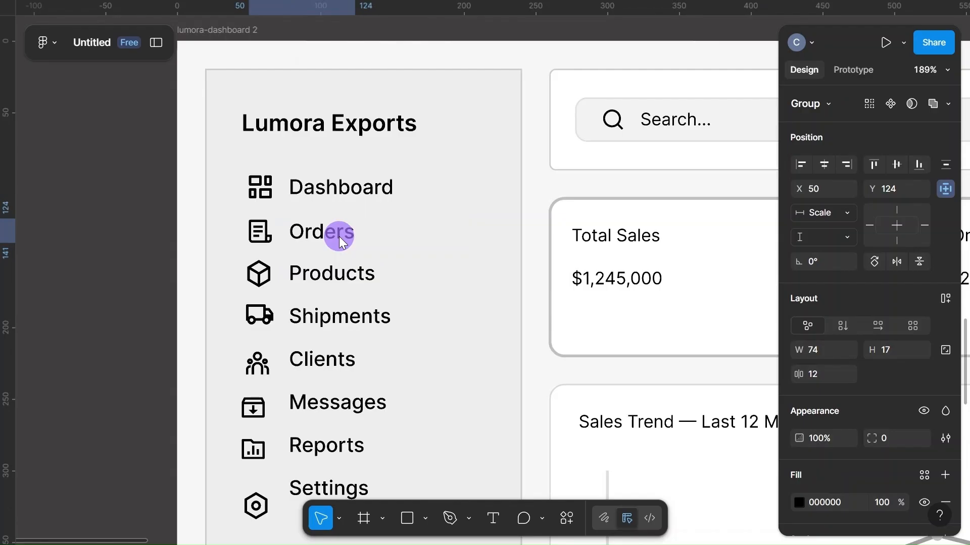
Step: Align the Products icon and its label on their vertical centers, and do the same for the Shipments icon and label
left_click(259, 273)
left_click(324, 274, "shift")
left_click(896, 164)
left_click(259, 315)
left_click(308, 317)
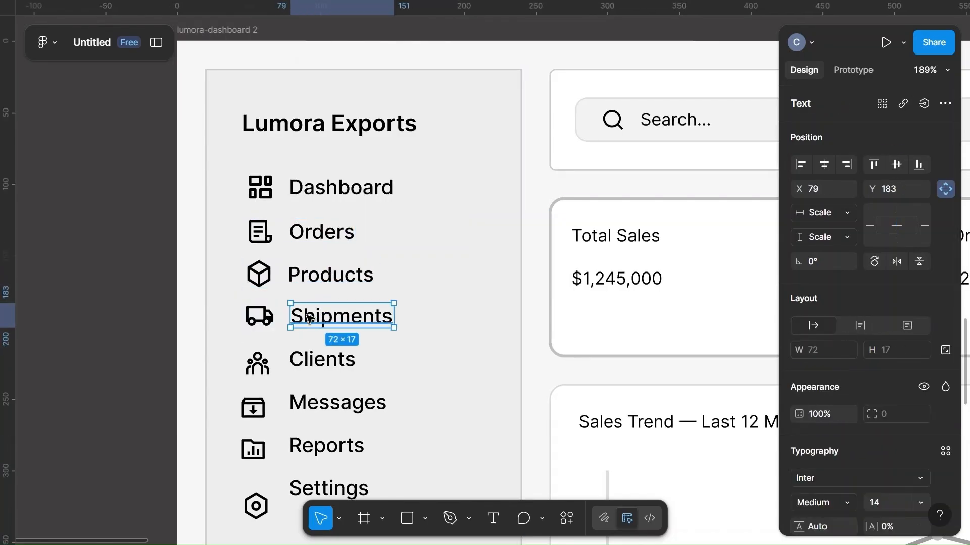
Step: Center the Clients and Messages icons vertically with their labels, and group each icon-label pair with a spacing of 12
left_click(258, 364)
left_click(321, 360, "shift")
left_click(897, 164)
left_click(822, 375)
type("12")
key("Return")
right_click(309, 364)
left_click(331, 247)
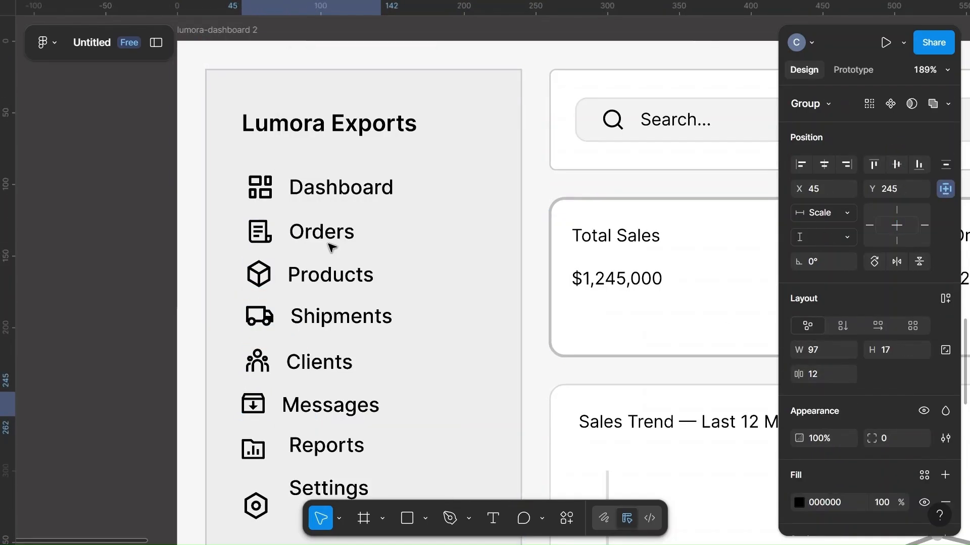
Step: Center the Reports and Settings icons vertically with their labels, setting the spacing within each pair to 12
scroll(331, 248, "down", 2)
left_click(253, 379)
left_click(320, 375, "shift")
left_click(897, 164)
left_click(823, 375)
type("12")
right_click(286, 378)
left_click(361, 242)
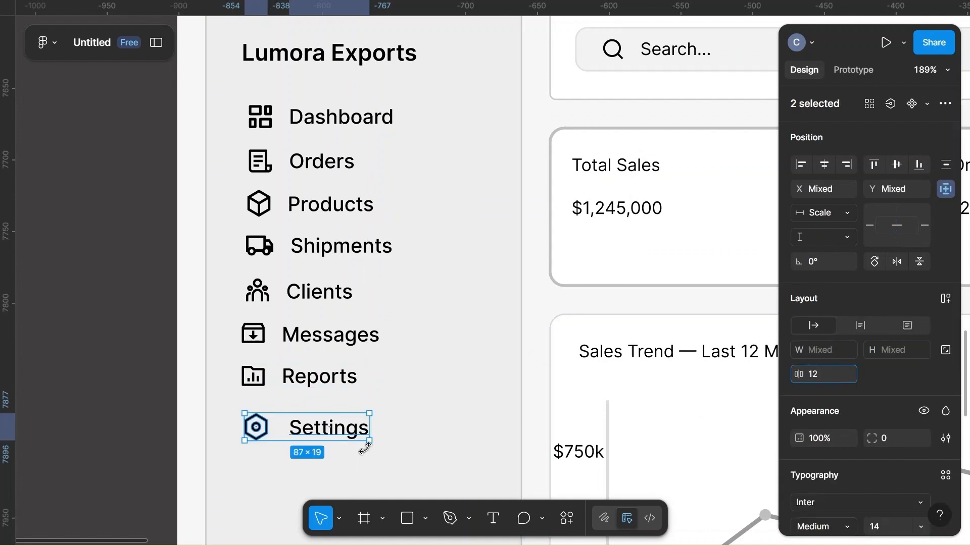
left_click(374, 420)
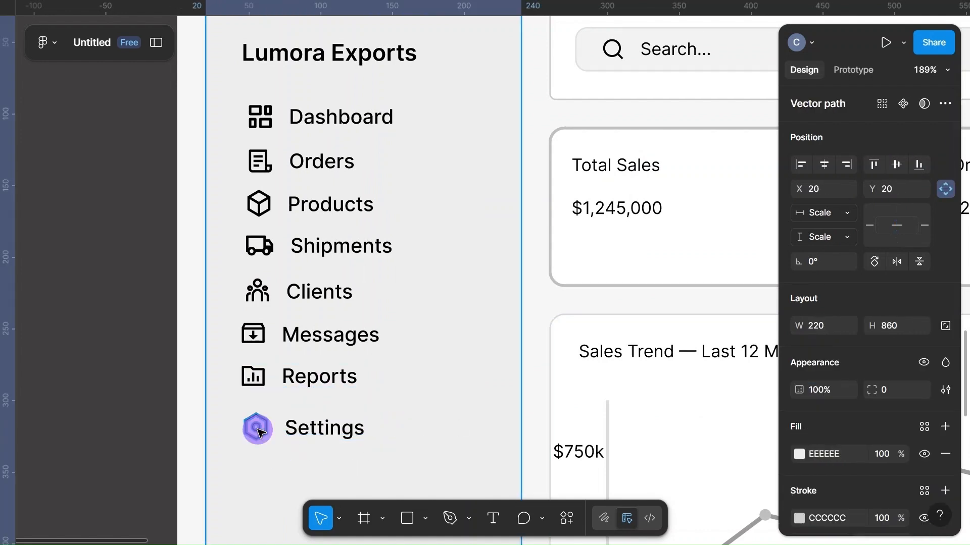
Step: Group the Settings icon with its label
left_click(257, 432)
left_click(314, 429, "shift")
key("ctrl+g")
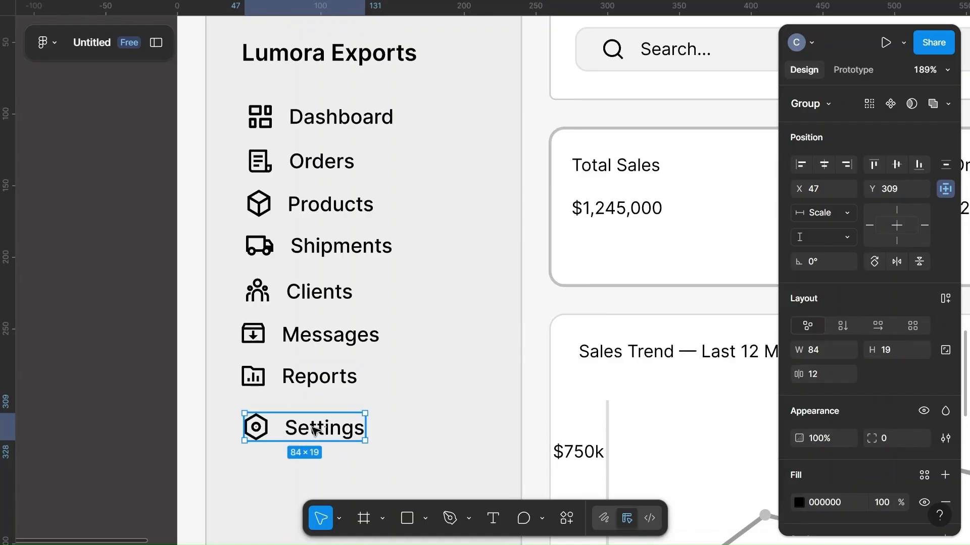
left_click(114, 390)
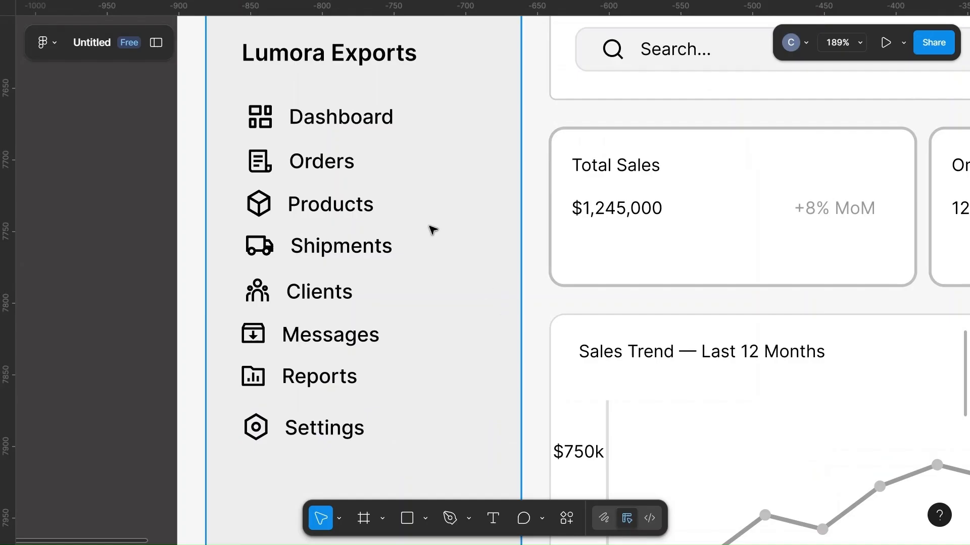
Step: Select all eight sidebar menu items, Dashboard through Settings, and align them on their left edges
left_click(319, 121)
left_click(300, 171)
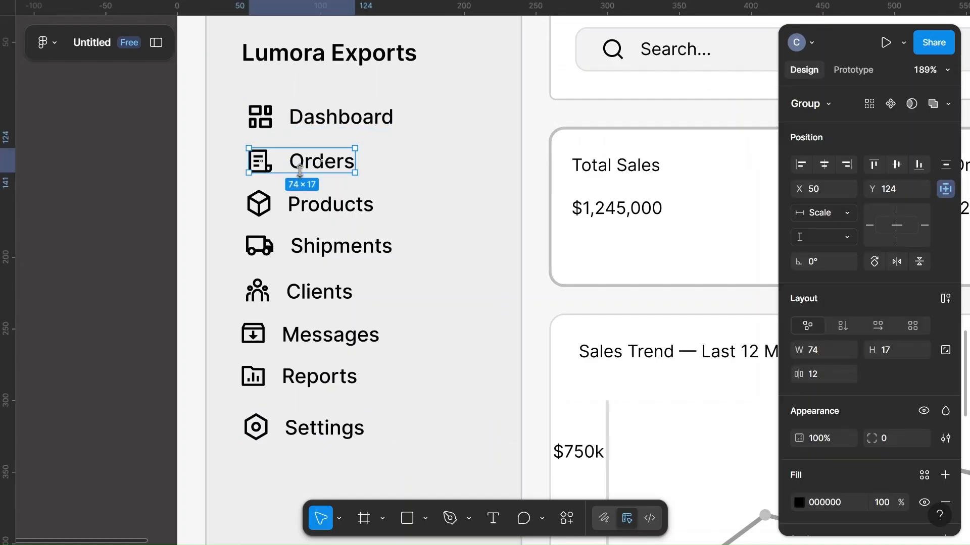
left_click(314, 121)
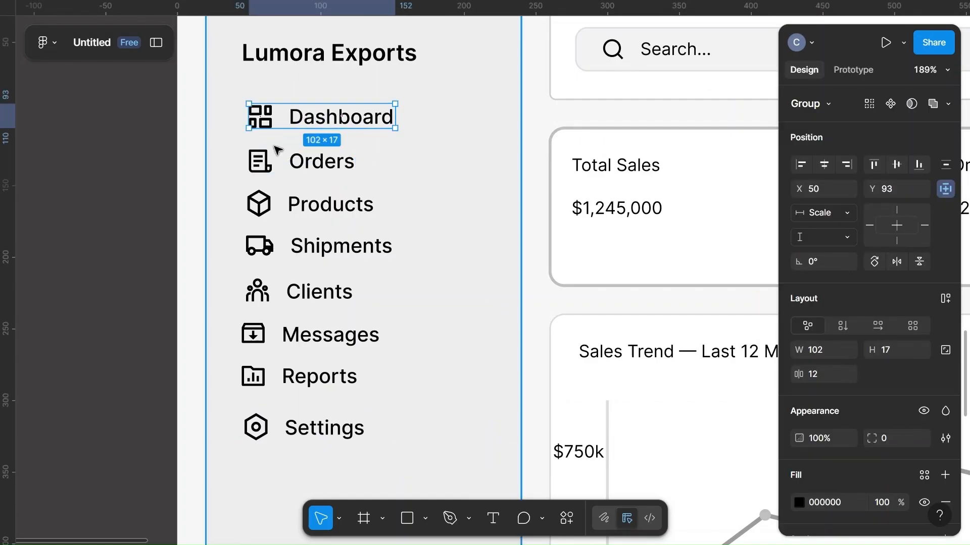
left_click(286, 166, "shift")
left_click(315, 165)
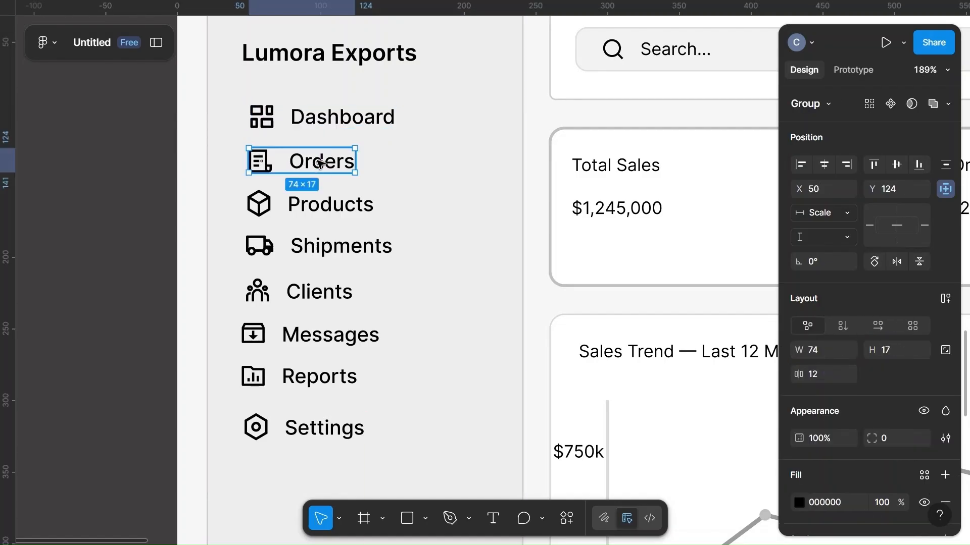
left_click(338, 128, "shift")
left_click(303, 204, "shift")
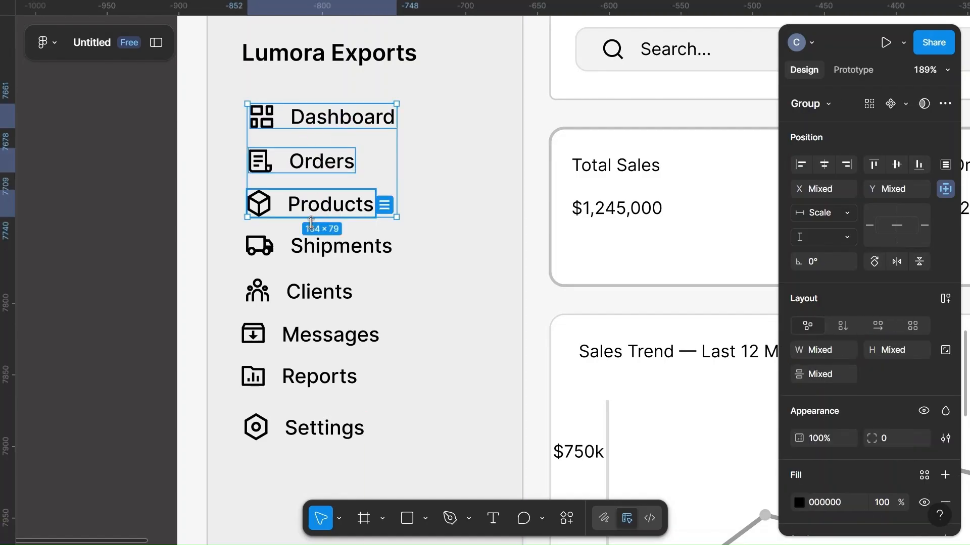
left_click(320, 245, "shift")
left_click(319, 292, "shift")
left_click(313, 339, "shift")
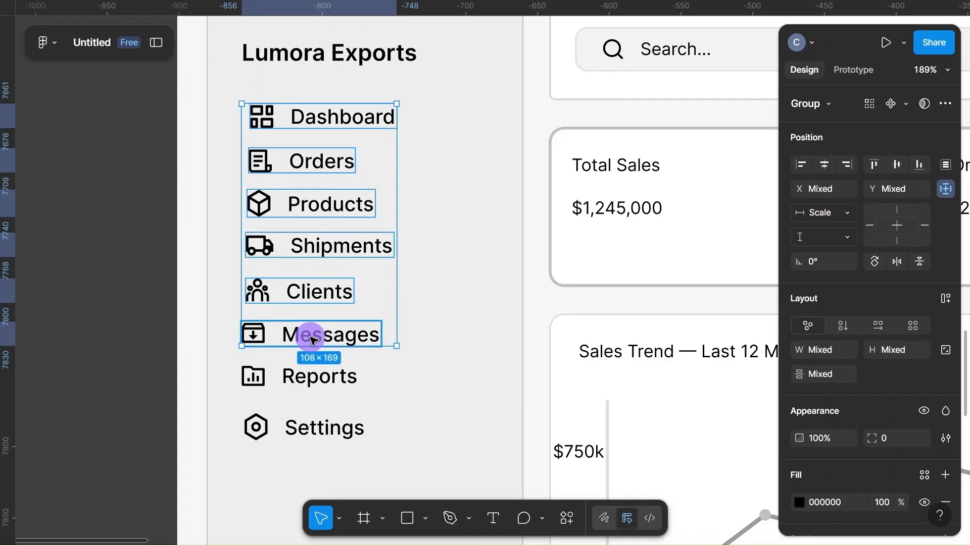
left_click(303, 378, "shift")
left_click(298, 428, "shift")
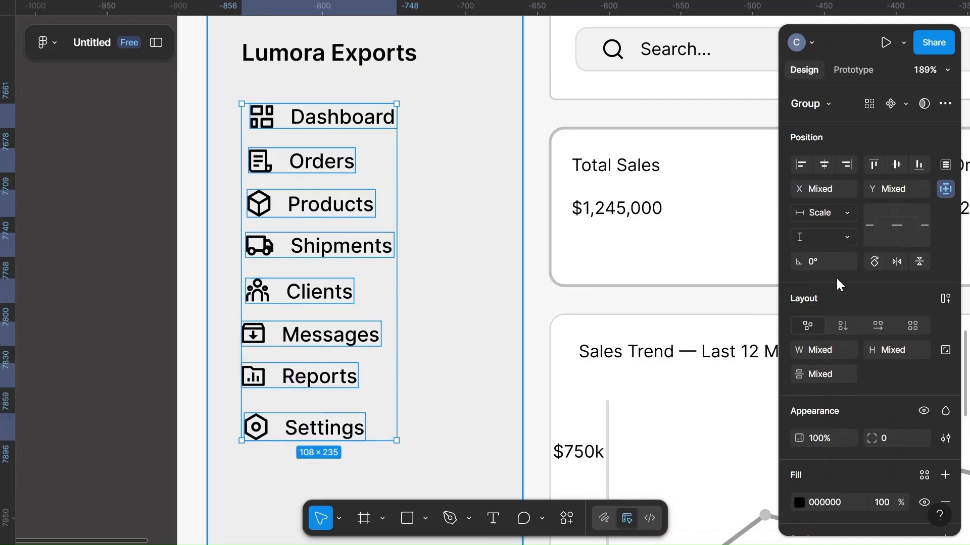
left_click(800, 164)
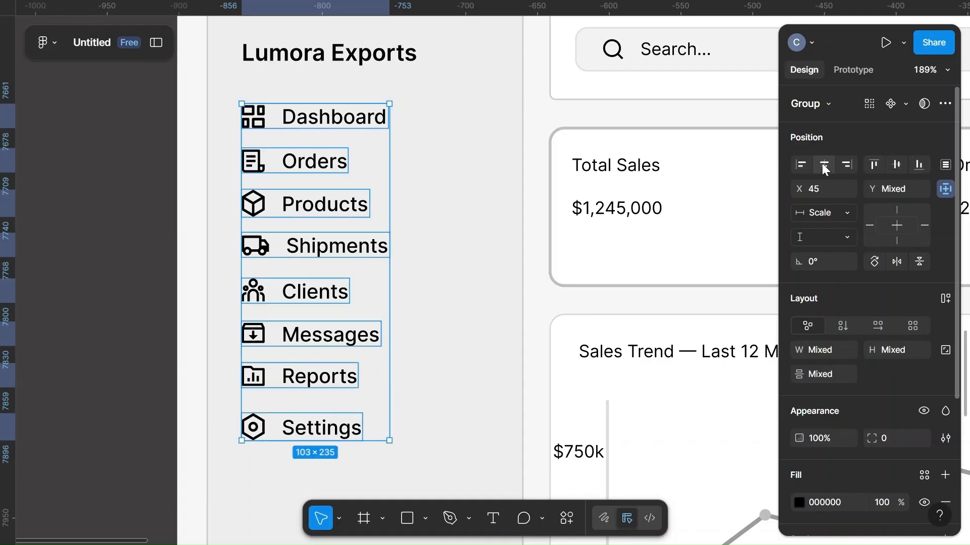
left_click(822, 162)
left_click(800, 163)
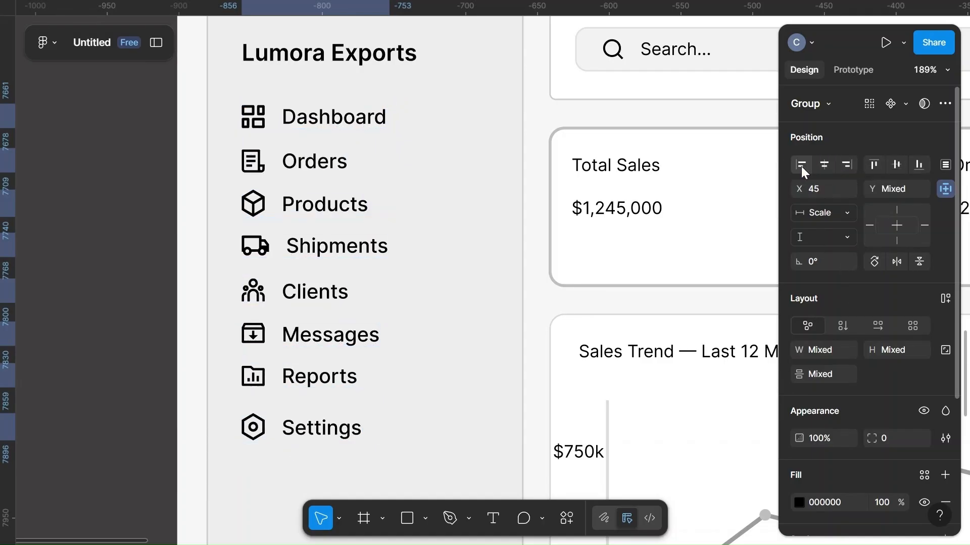
Step: Set the vertical spacing between the eight sidebar menu items to 20
left_click(821, 374)
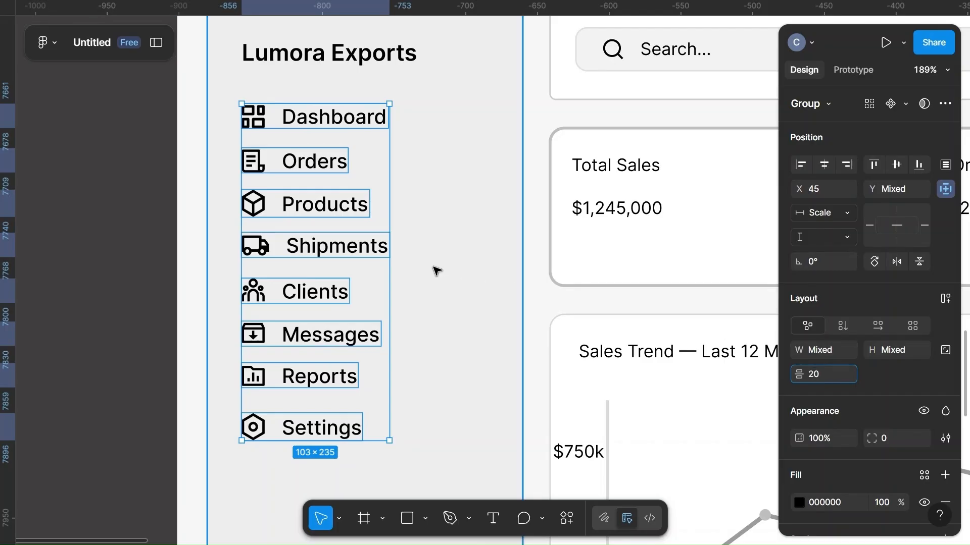
key("Return")
left_click(319, 248)
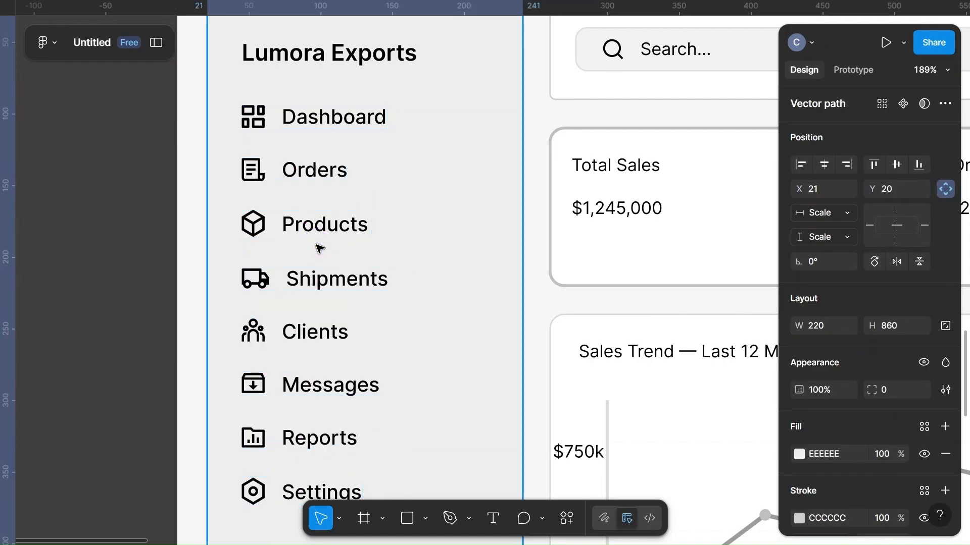
Step: Group the eight sidebar menu items, Dashboard through Settings, into one menu group
left_click(321, 116)
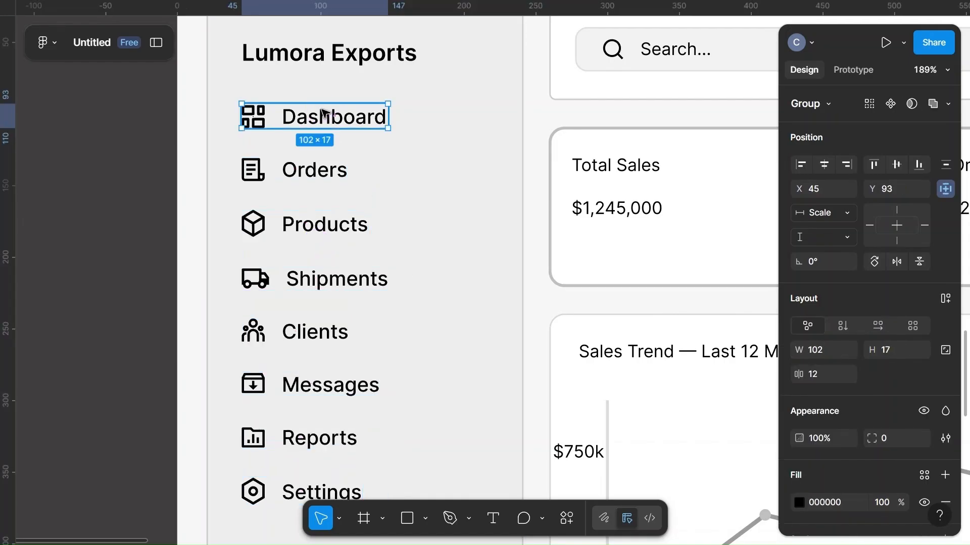
left_click(310, 168, "shift")
left_click(309, 223, "shift")
left_click(313, 279, "shift")
left_click(313, 332, "shift")
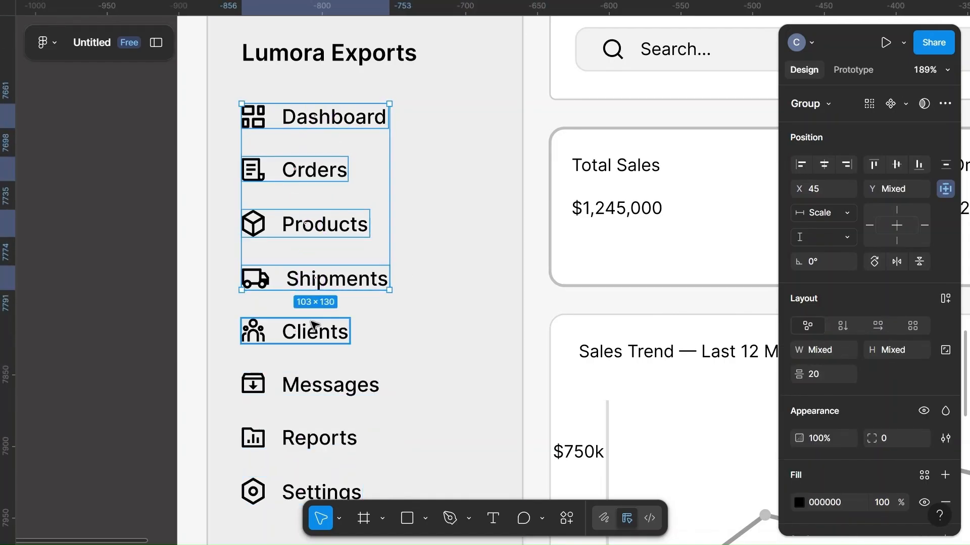
left_click(313, 385, "shift")
left_click(306, 437, "shift")
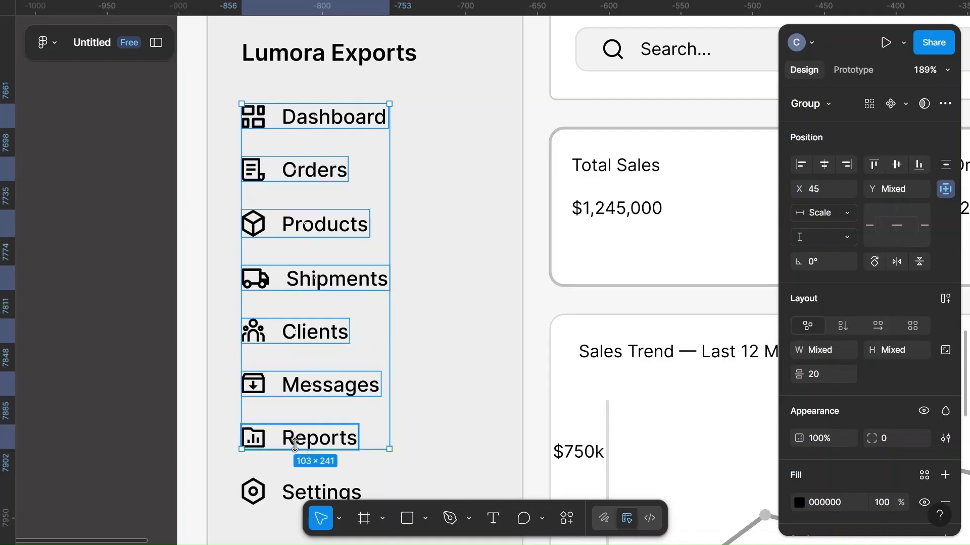
left_click(289, 490, "shift")
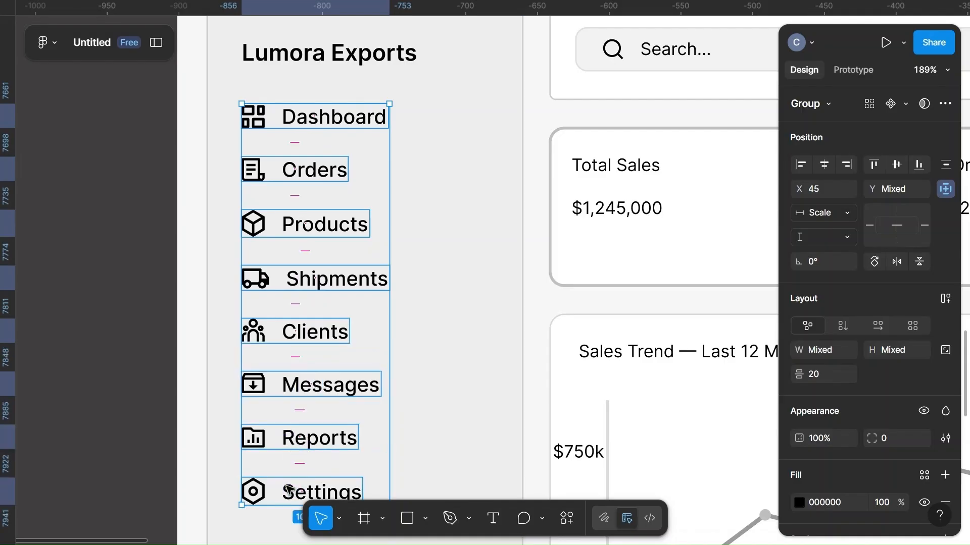
key("ctrl+g")
scroll(289, 490, "down", 3)
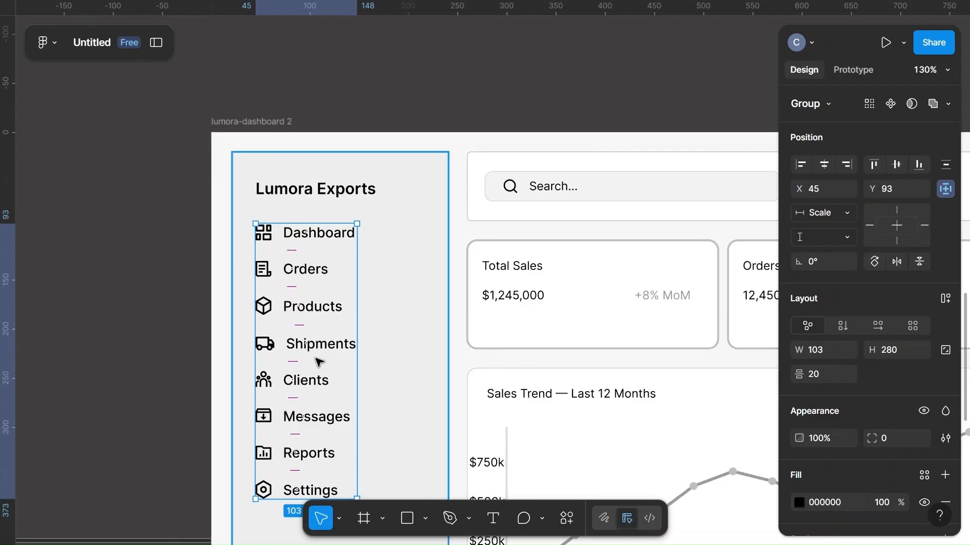
Step: Set the spacing between the Lumora Exports title and the menu group to 24 and align both on their left edges
left_click(302, 189)
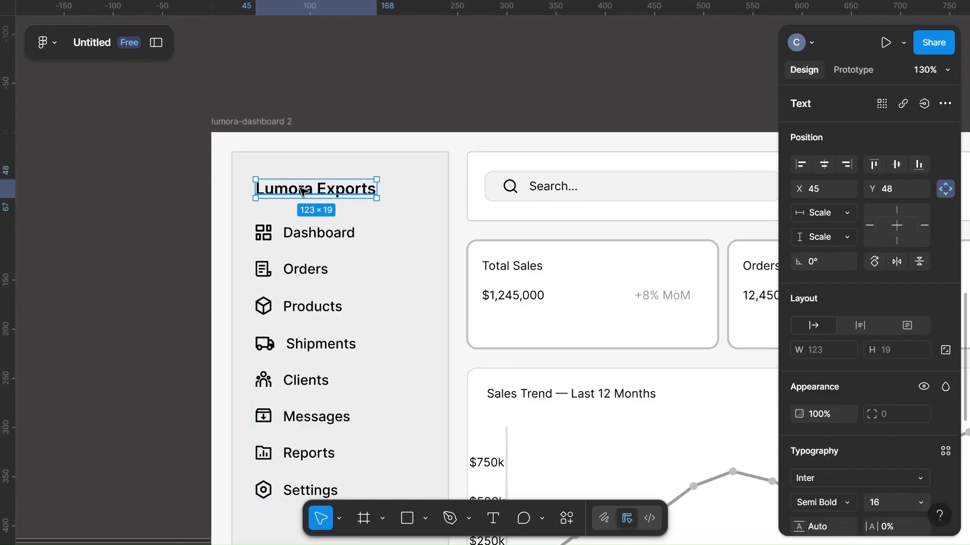
left_click(287, 232, "shift")
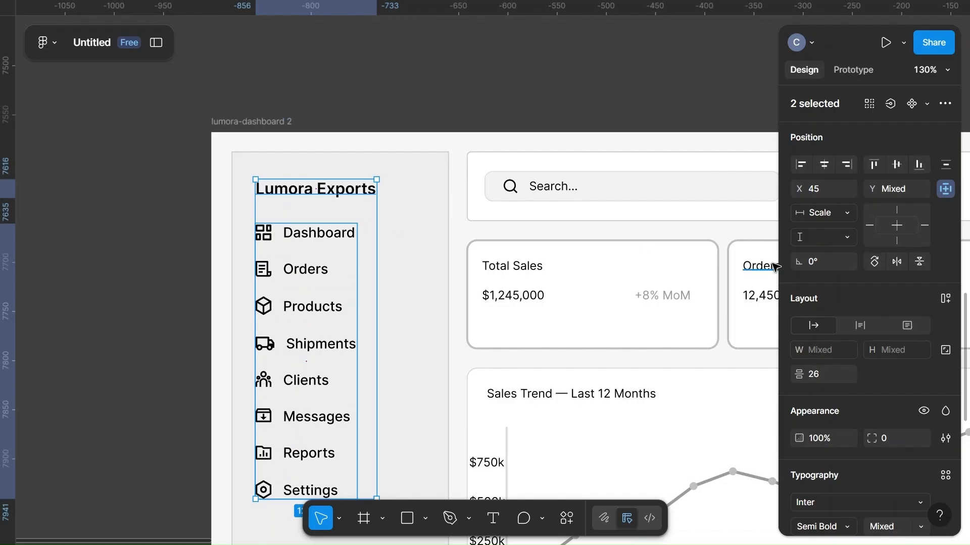
left_click(821, 375)
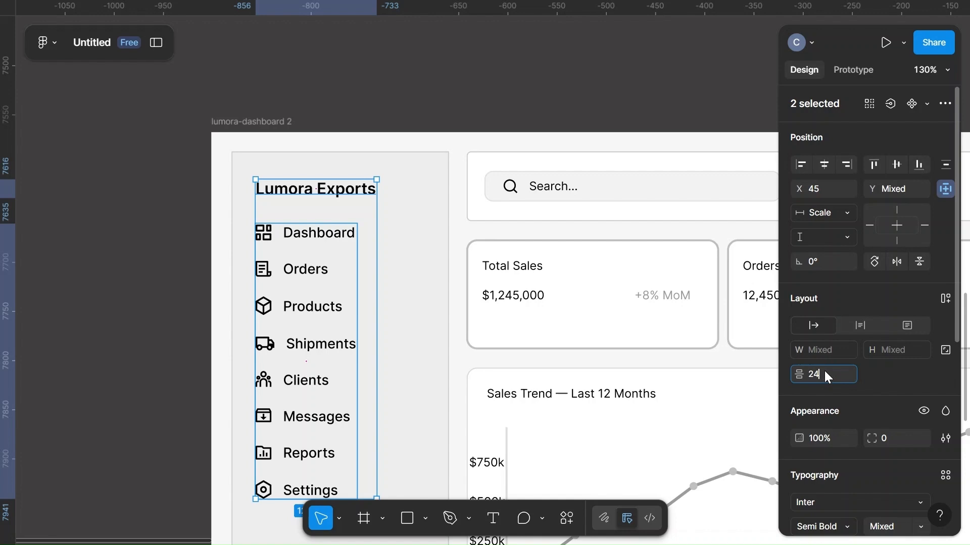
left_click(801, 164)
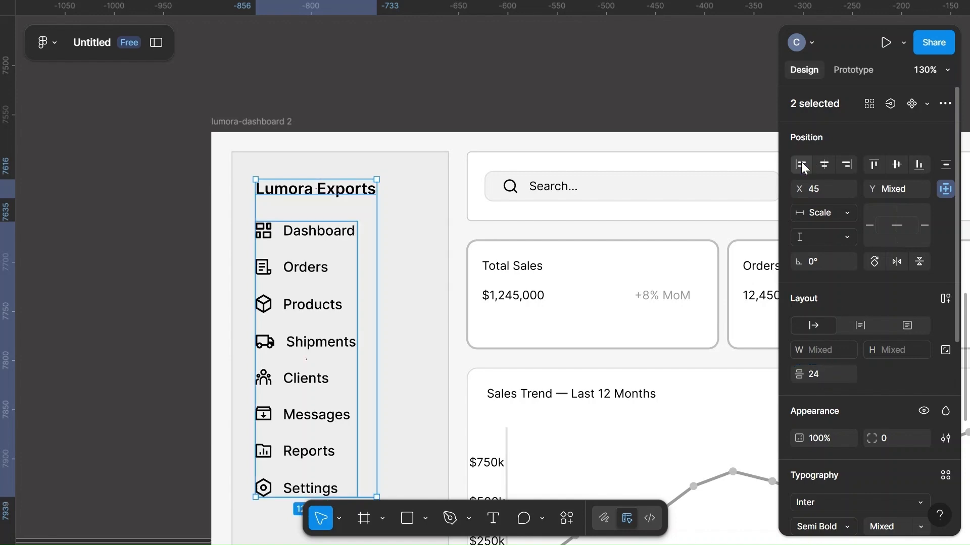
Step: Set the corner radius of the sidebar background to 4
scroll(440, 113, "down", 5)
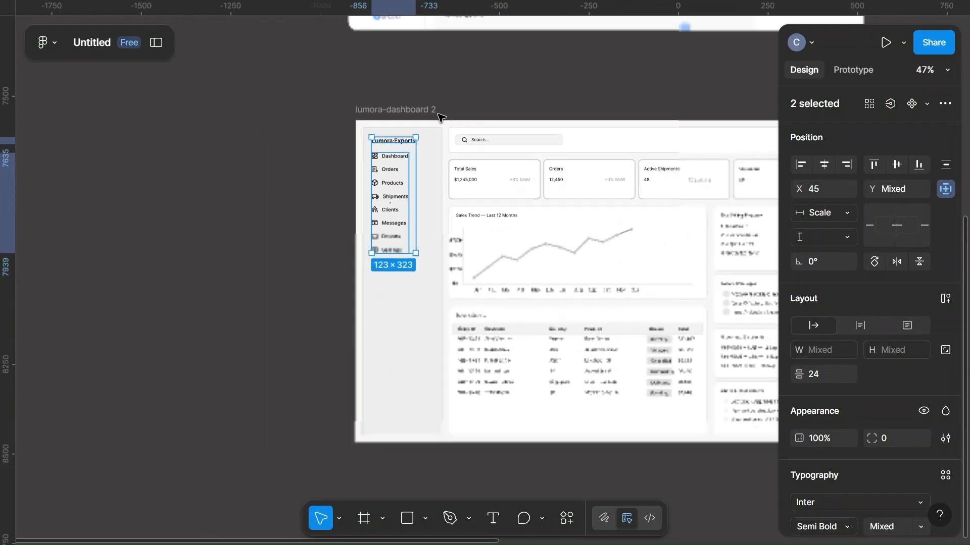
left_click(429, 168)
left_click(614, 145)
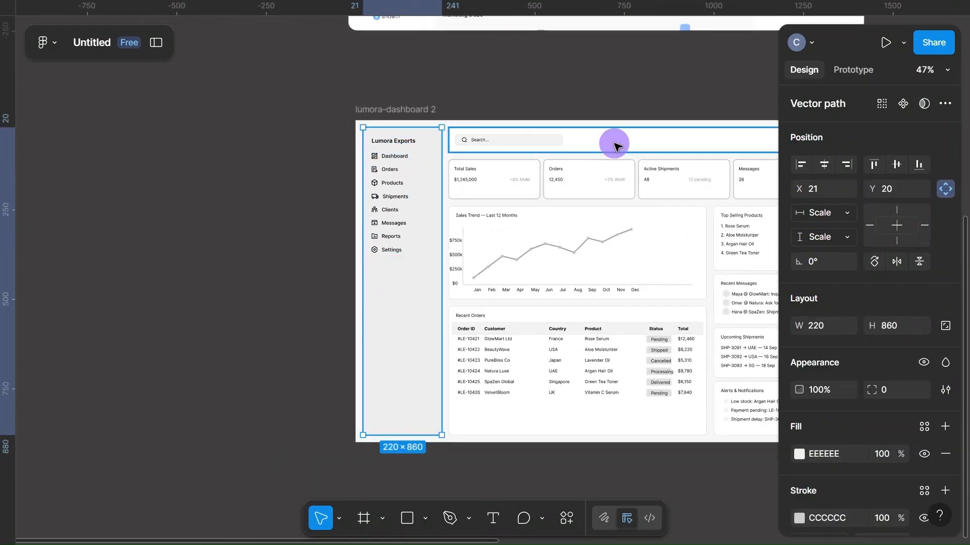
left_click(421, 188)
scroll(841, 469, "down", 2)
left_click(890, 341)
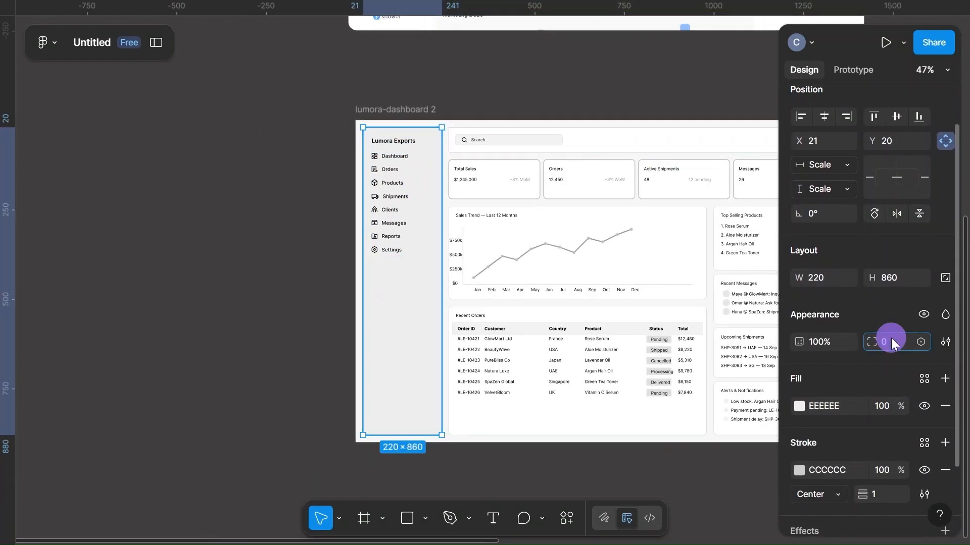
type("4")
left_click(303, 242)
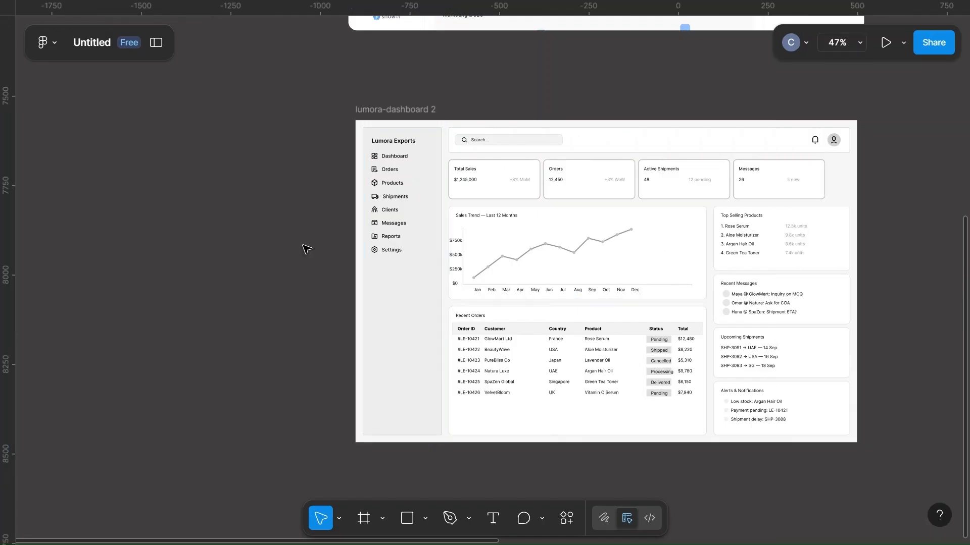
Step: Check the sidebar in the Dashboard Overview reference and set the lumora-dashboard 2 sidebar background's fill to FFFFFF
scroll(305, 248, "up", 8)
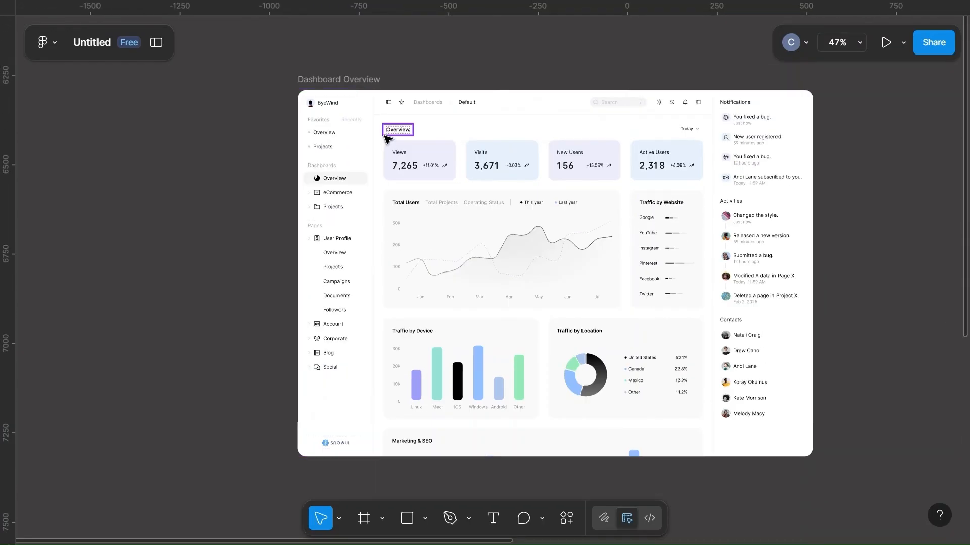
left_click(555, 104)
left_click(362, 158)
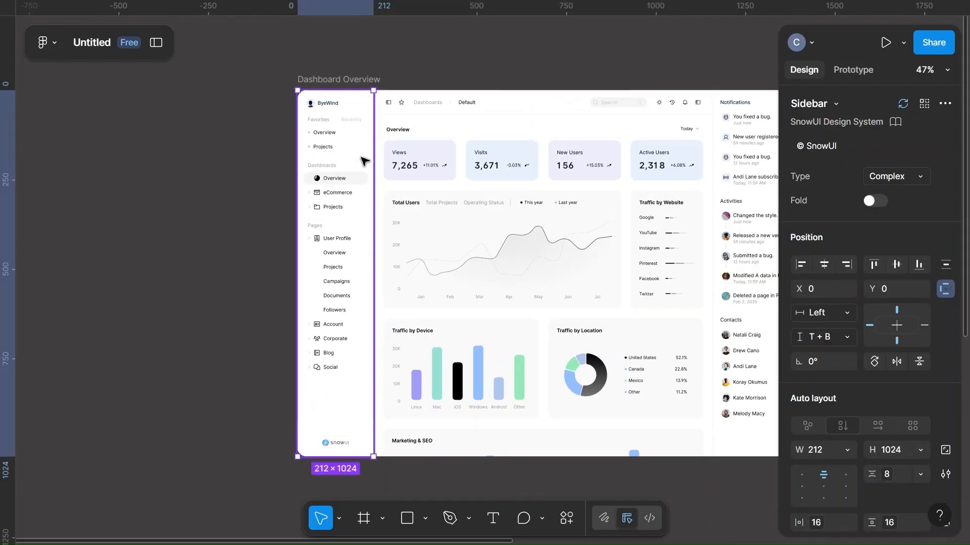
scroll(363, 159, "down", 8)
scroll(362, 160, "down", 1)
left_click(342, 232)
scroll(914, 470, "down", 1)
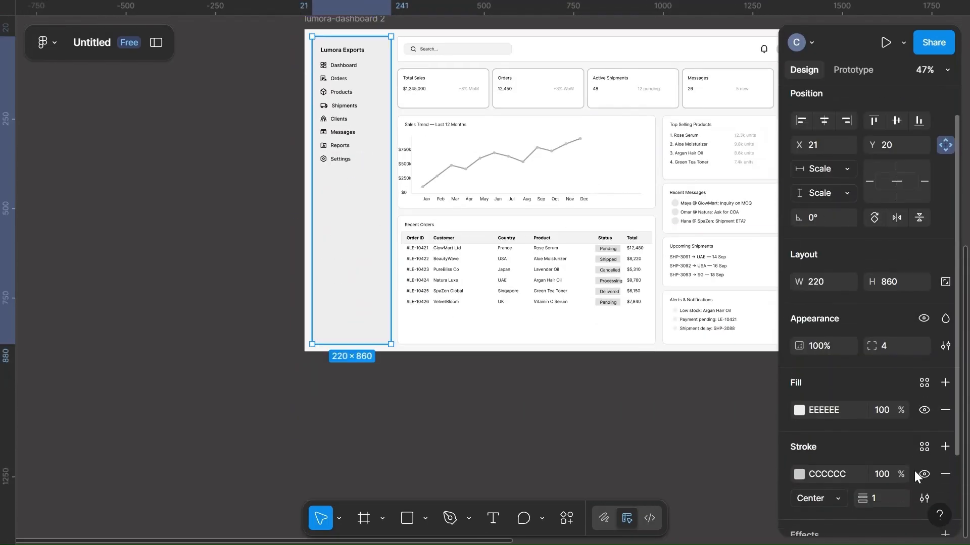
left_click(799, 409)
left_click_drag(613, 211, 608, 187)
scroll(531, 243, "up", 3)
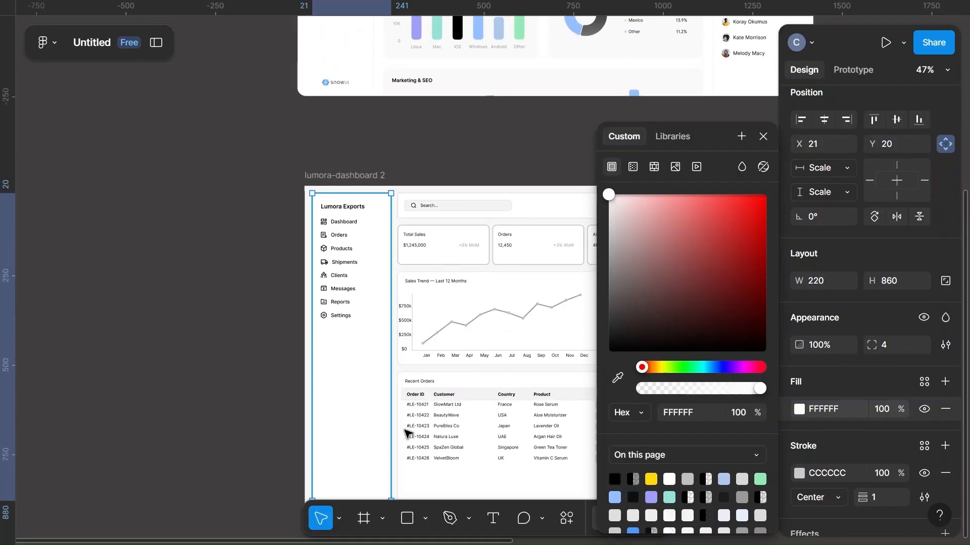
Step: Remove the stroke from the header bar background behind the search field
left_click(547, 223)
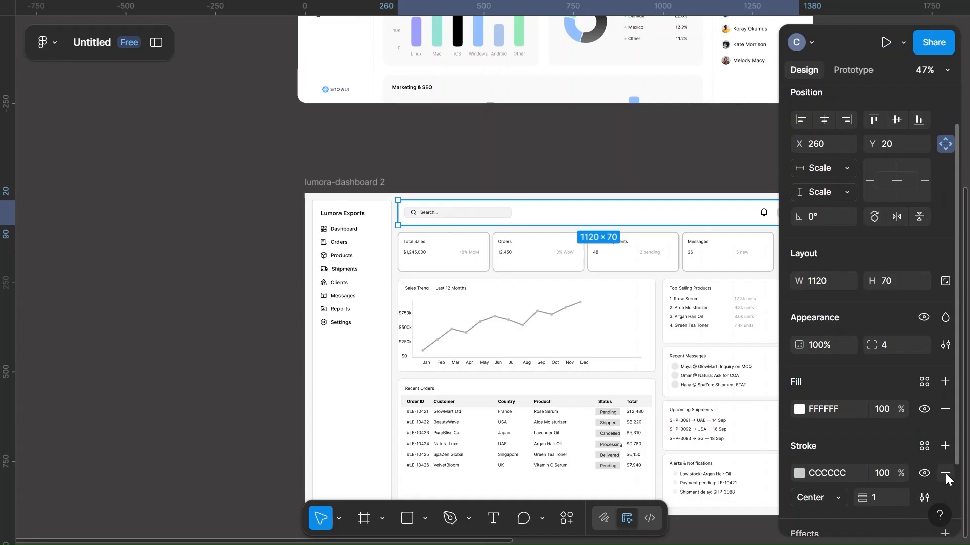
left_click(884, 502)
left_click(118, 359)
Step: Match the sidebar background's stroke weight to the header bar background's 0.5
left_click(337, 409)
scroll(865, 456, "down", 3)
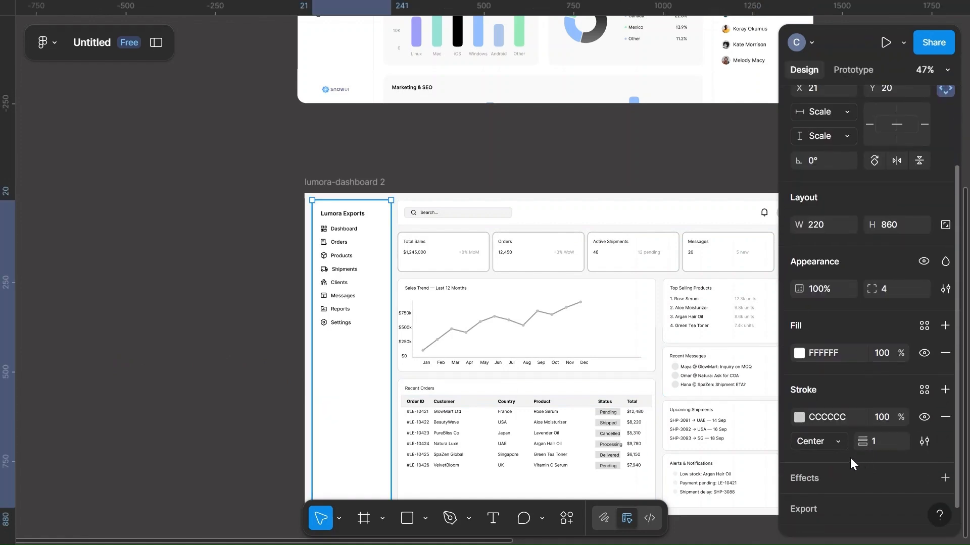
left_click(617, 219)
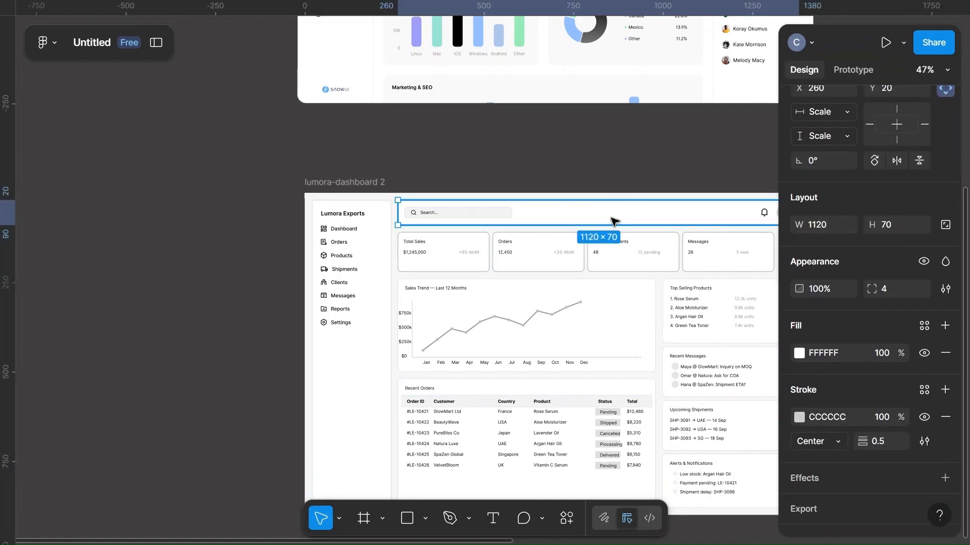
left_click(347, 372)
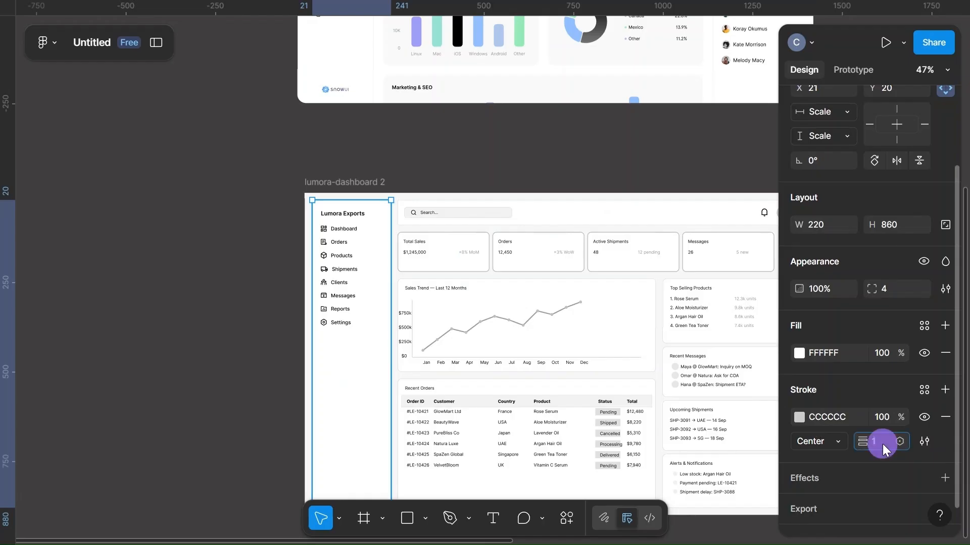
left_click(242, 392)
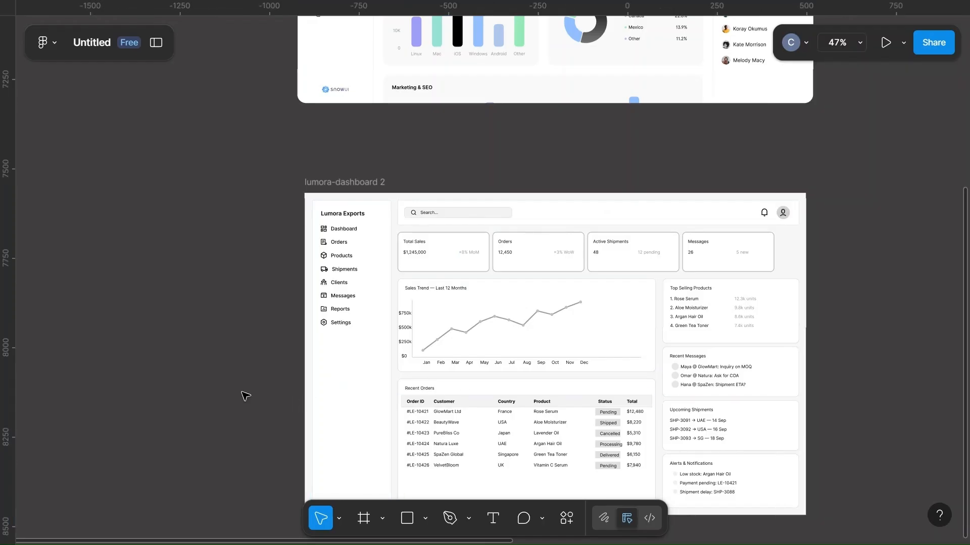
Step: Compare the overall layout and card styling of lumora-dashboard 2 with the Dashboard Overview reference
scroll(559, 370, "up", 5)
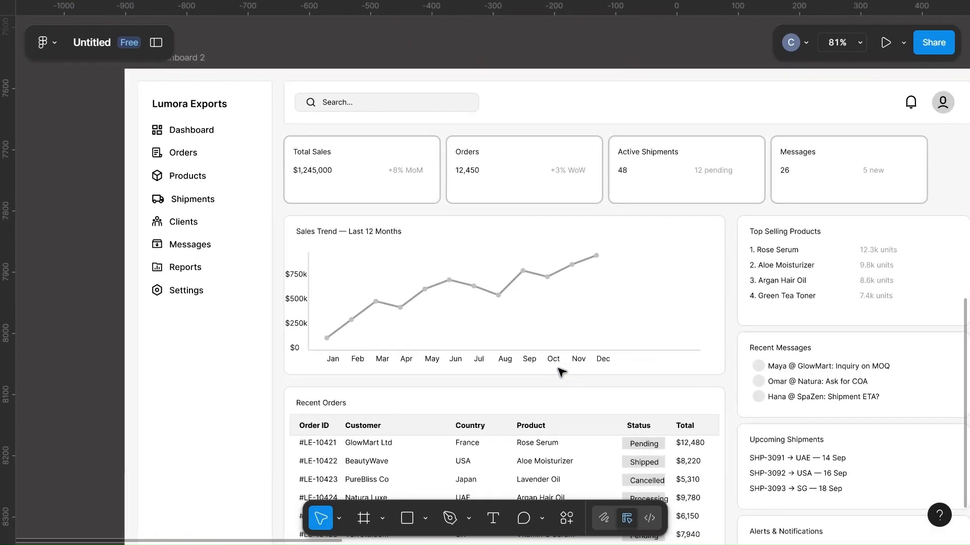
scroll(561, 372, "down", 6)
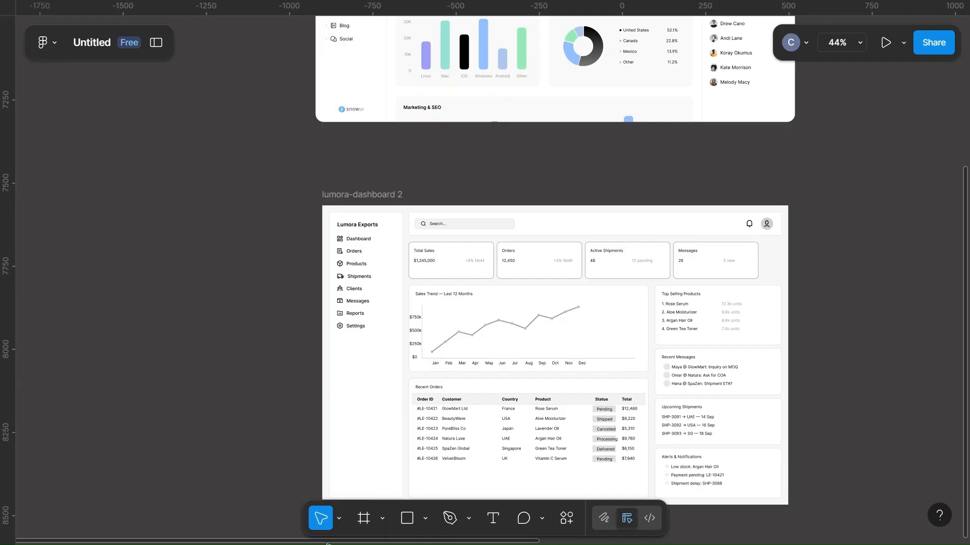
scroll(396, 394, "up", 5)
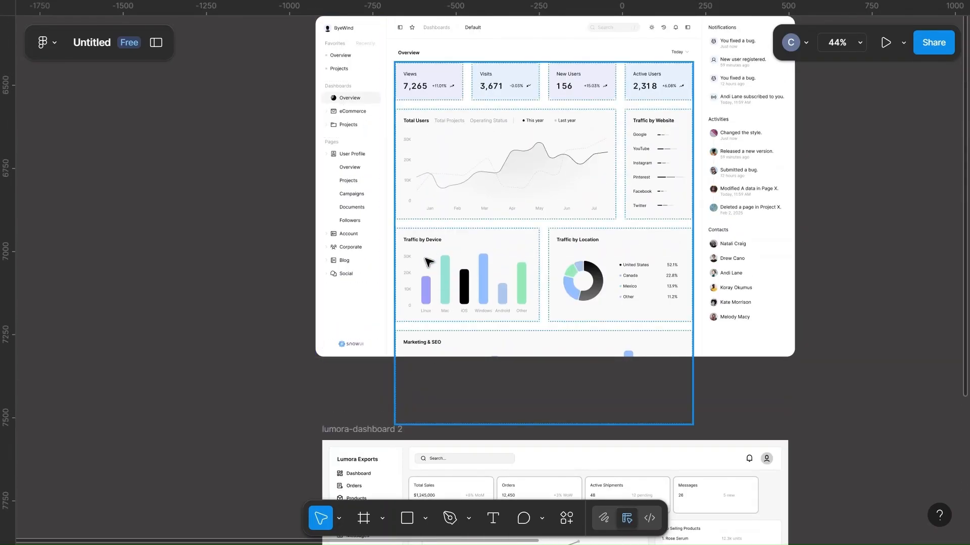
scroll(428, 261, "down", 5)
scroll(428, 261, "up", 5)
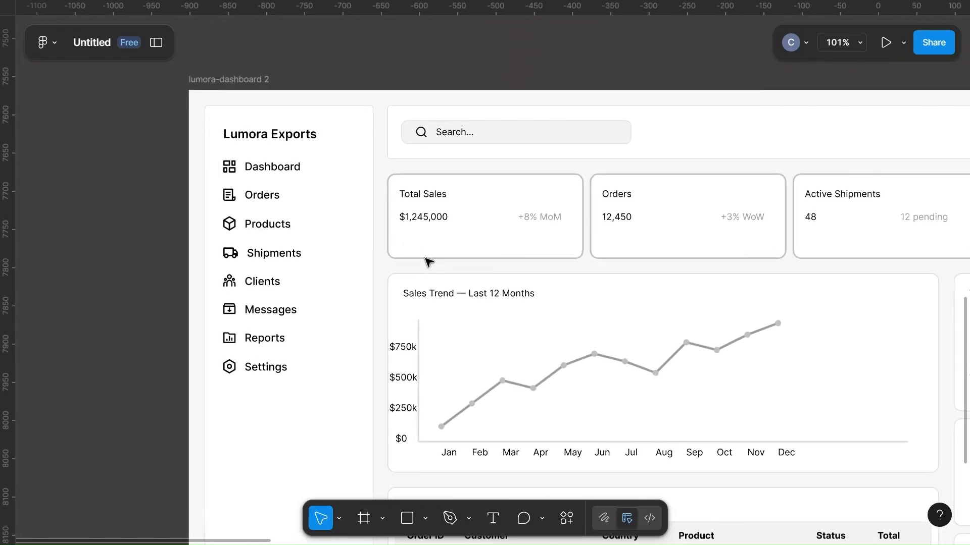
scroll(428, 261, "down", 5)
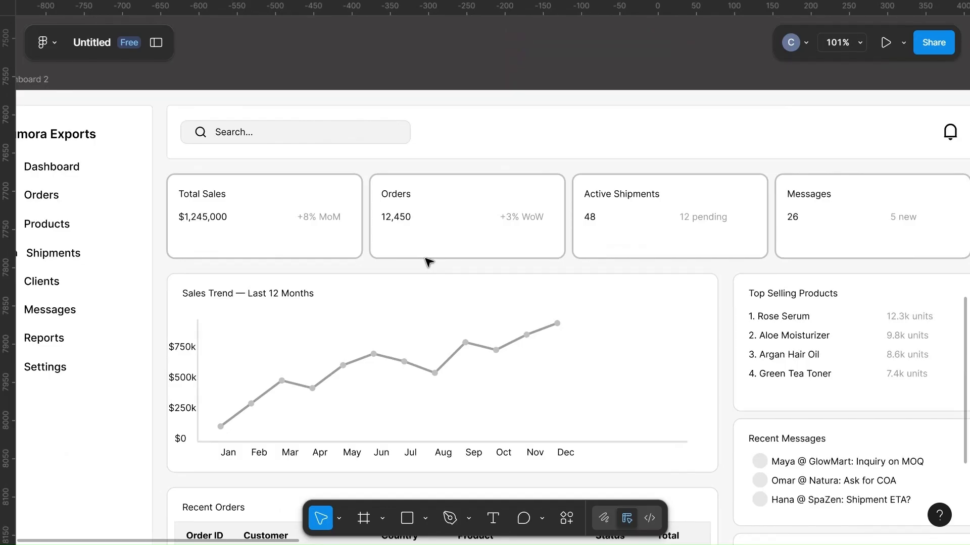
scroll(427, 261, "up", 5)
scroll(384, 202, "down", 3)
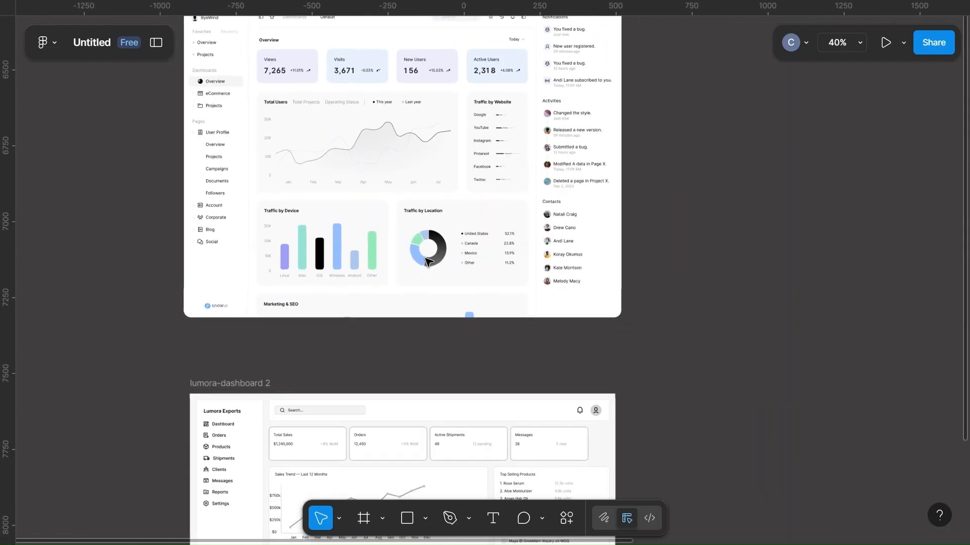
scroll(439, 411, "down", 6)
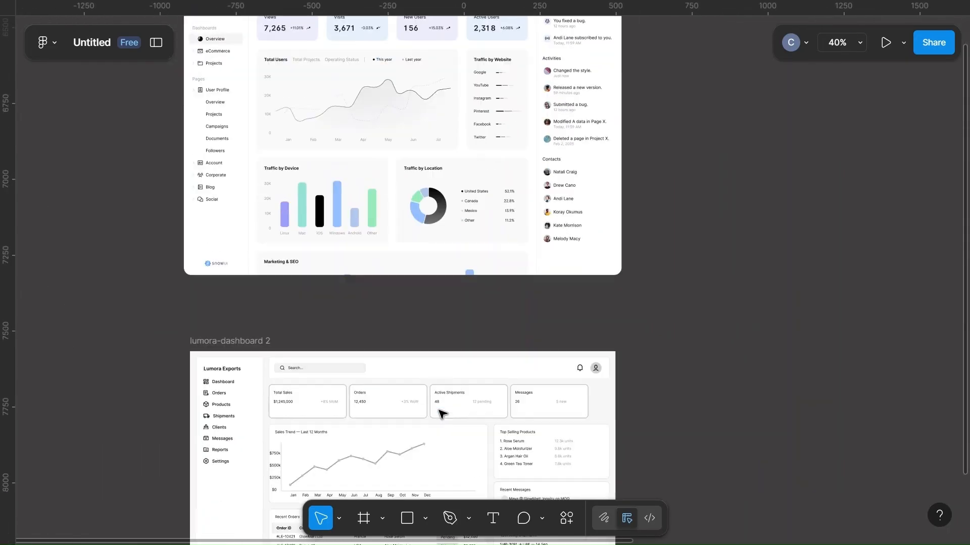
scroll(360, 260, "up", 3)
scroll(360, 260, "up", 3)
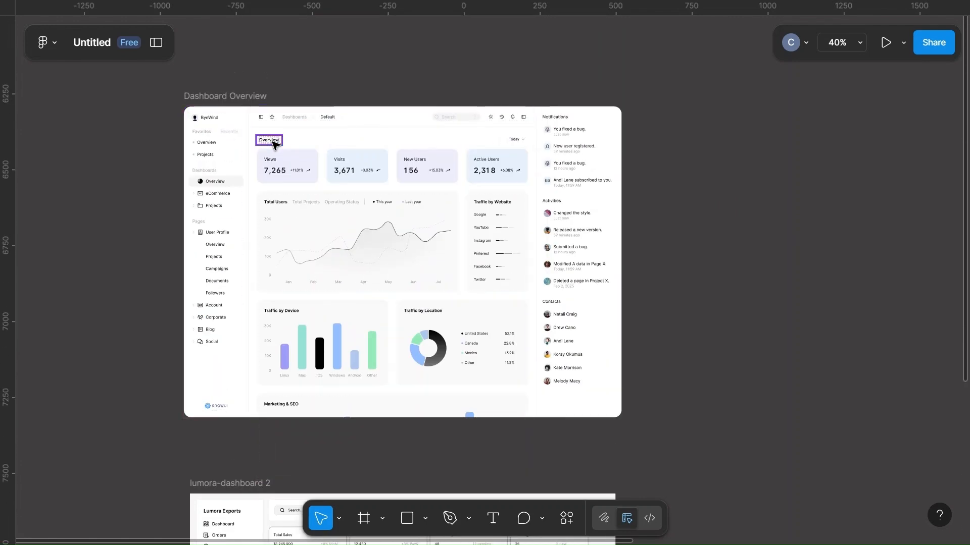
scroll(405, 392, "down", 7)
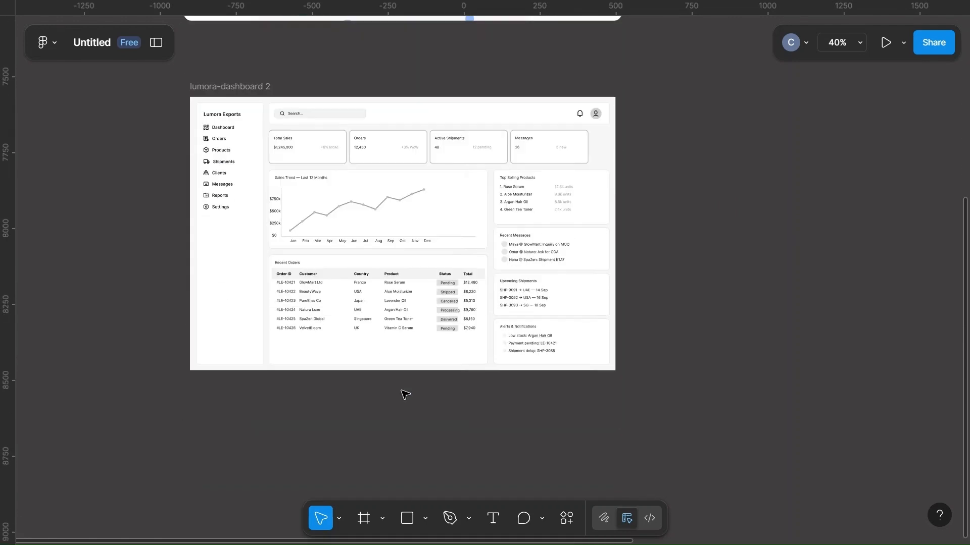
Step: Examine the Views card in the Dashboard Overview reference for its text sizing, padding, spacing and corner radius
scroll(402, 392, "up", 2)
scroll(305, 239, "up", 6)
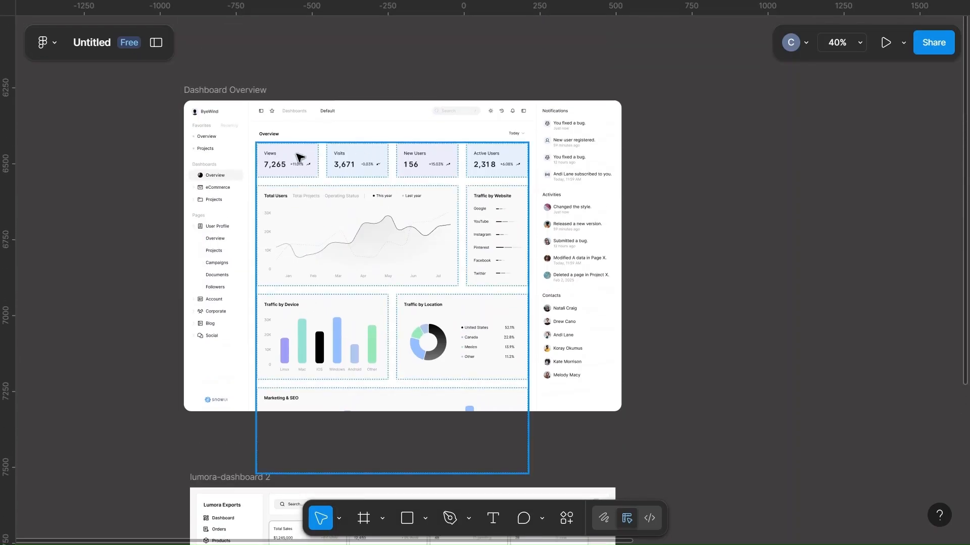
left_click(291, 158)
left_click(292, 158)
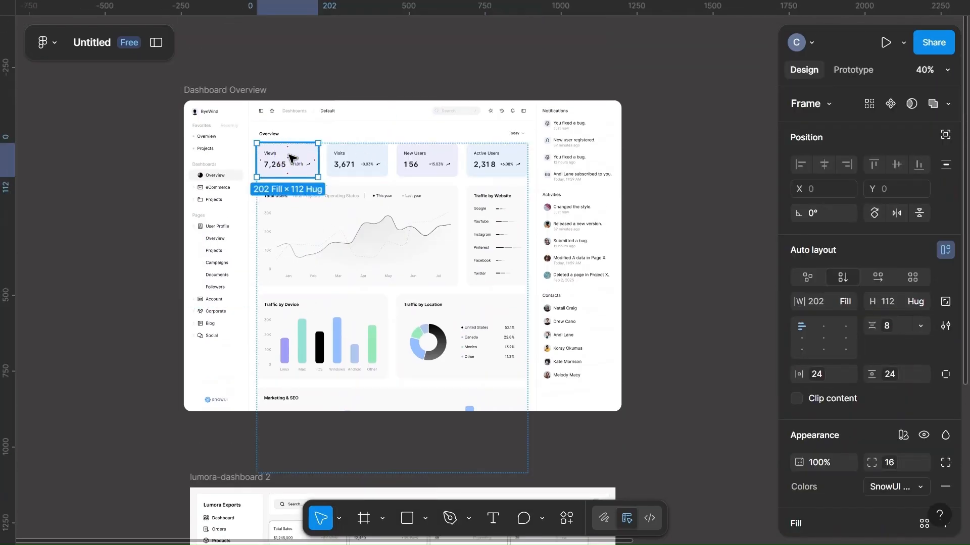
scroll(289, 157, "up", 5)
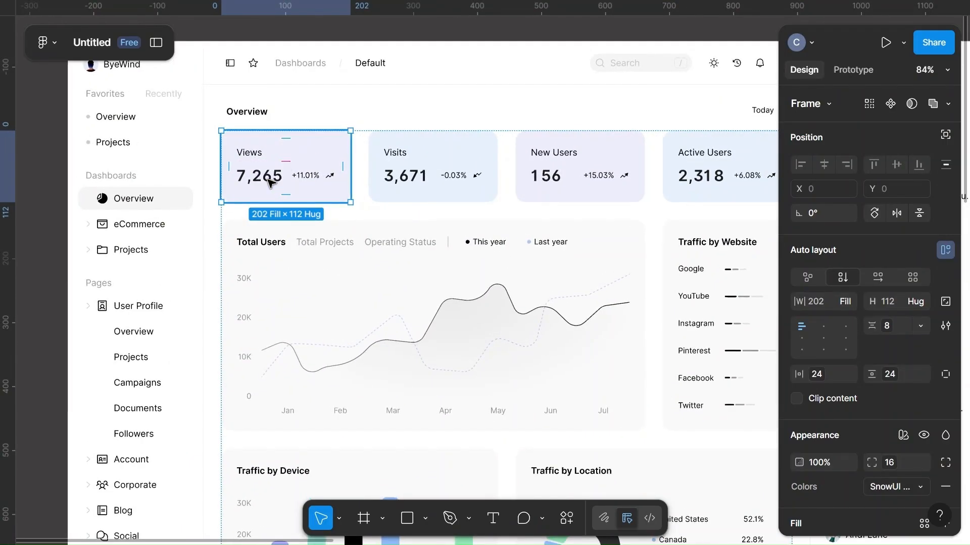
scroll(440, 176, "down", 5)
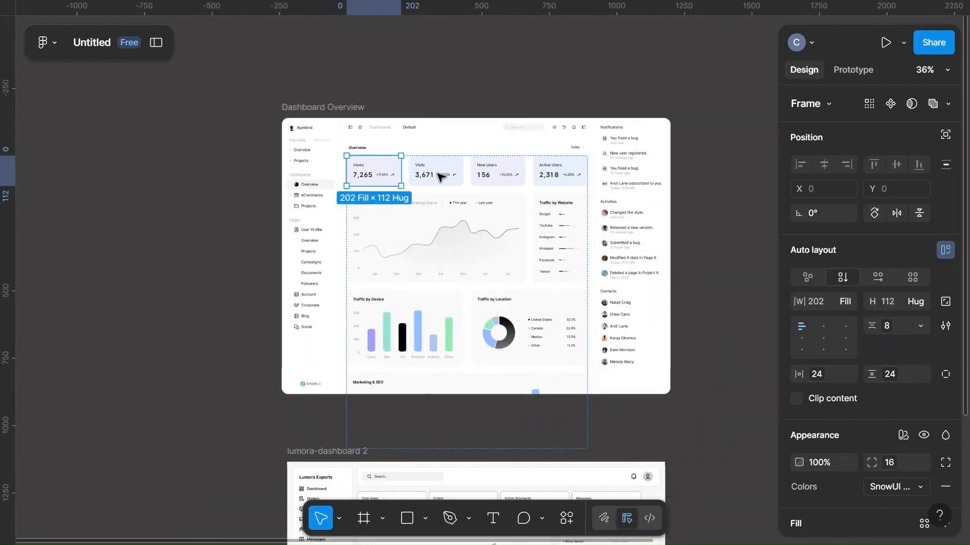
scroll(440, 177, "down", 5)
left_click(389, 253)
scroll(389, 253, "up", 5)
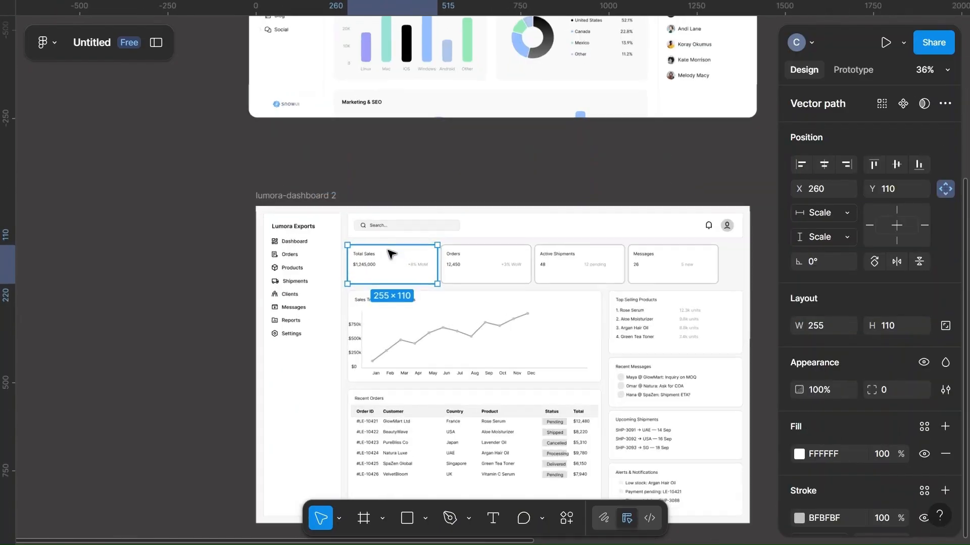
left_click(345, 259, "shift")
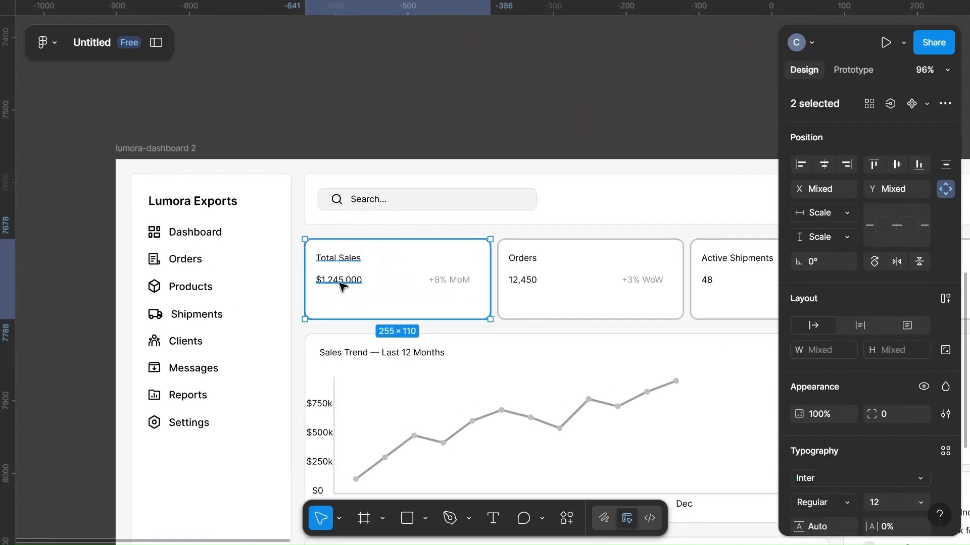
left_click(339, 279, "shift")
left_click(454, 280, "shift")
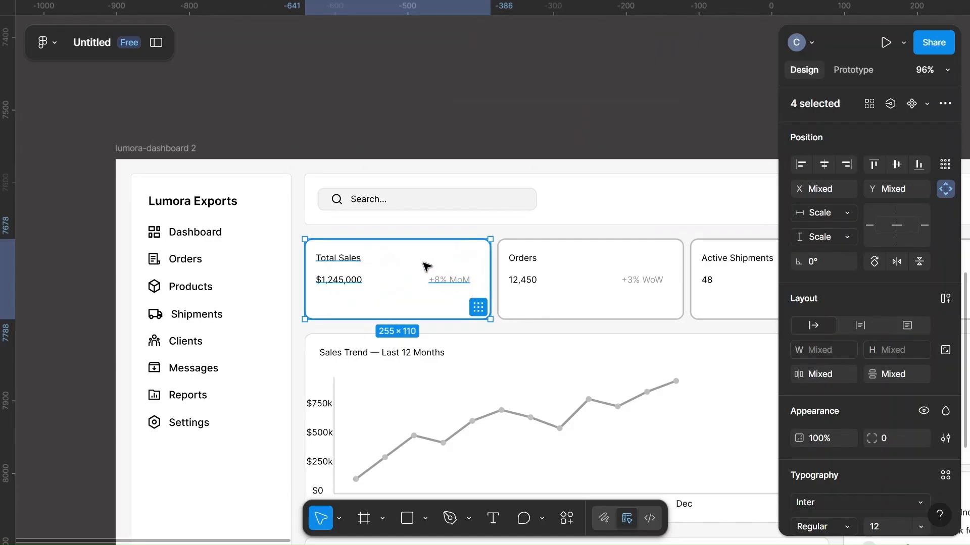
left_click(426, 262, "shift")
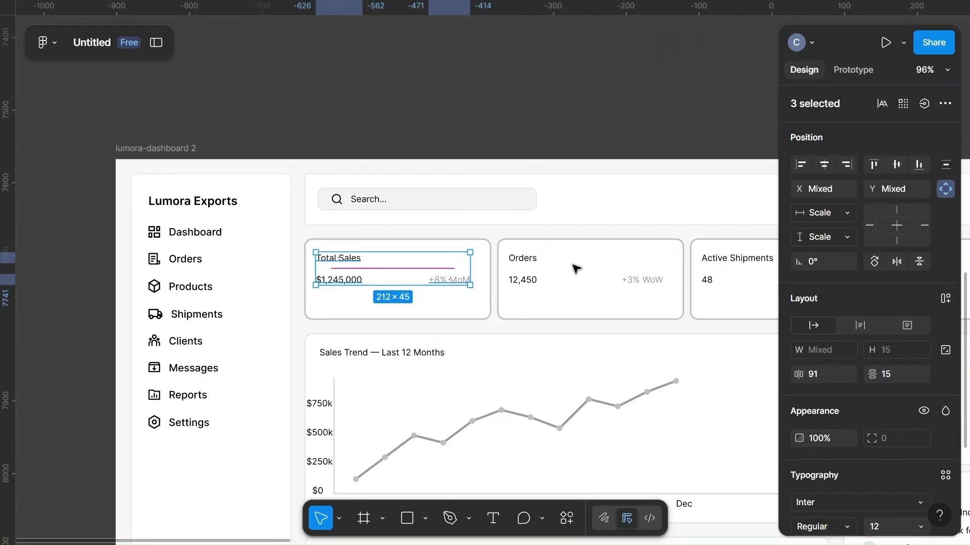
left_click(381, 329)
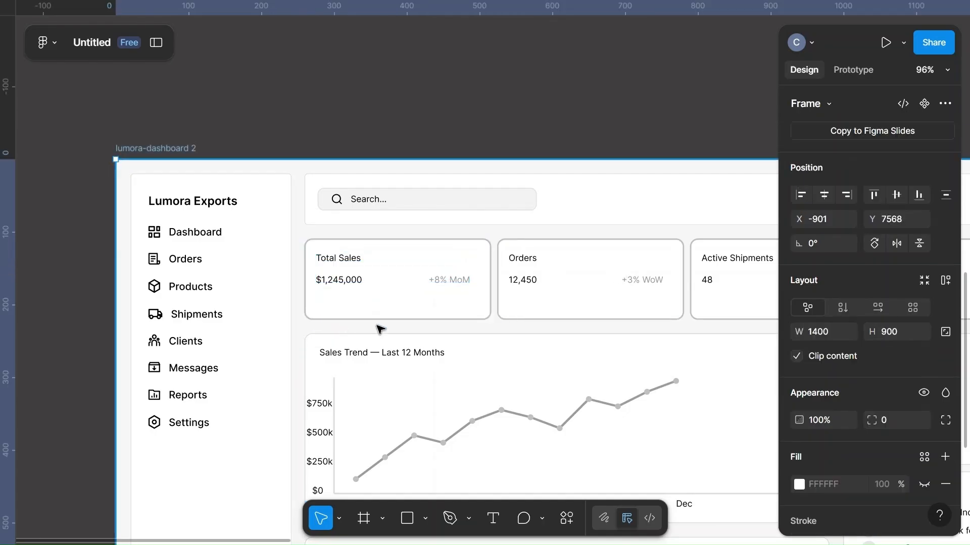
Step: Set the Total Sales card's stroke colour to CCCCCC and make its stroke thinner
scroll(381, 329, "up", 5)
scroll(379, 329, "right", 3)
left_click(426, 191)
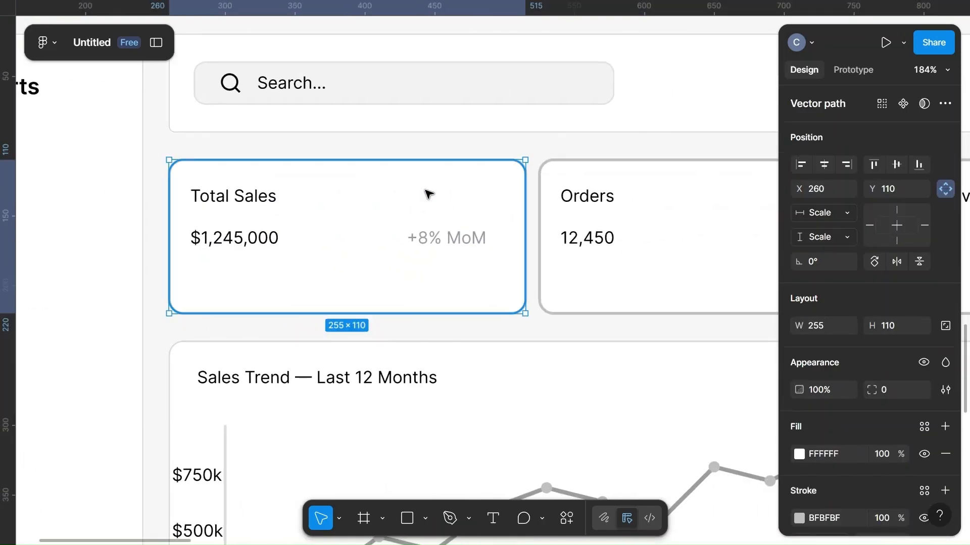
scroll(913, 445, "down", 3)
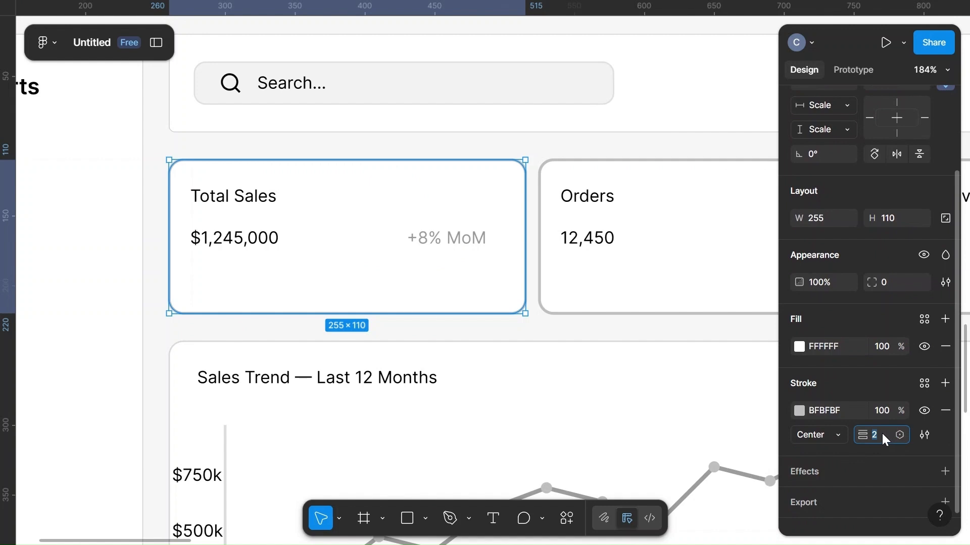
left_click(841, 411)
left_click(491, 195)
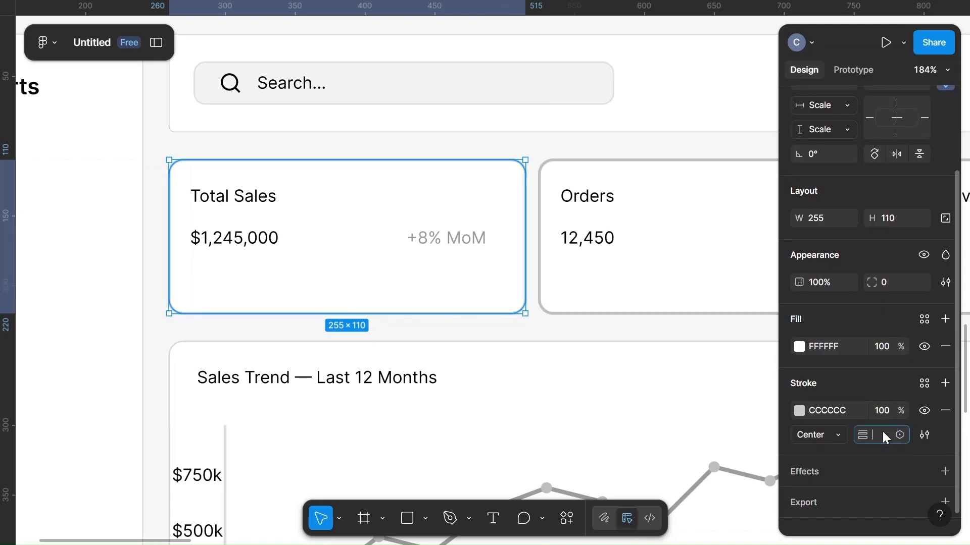
left_click(648, 334)
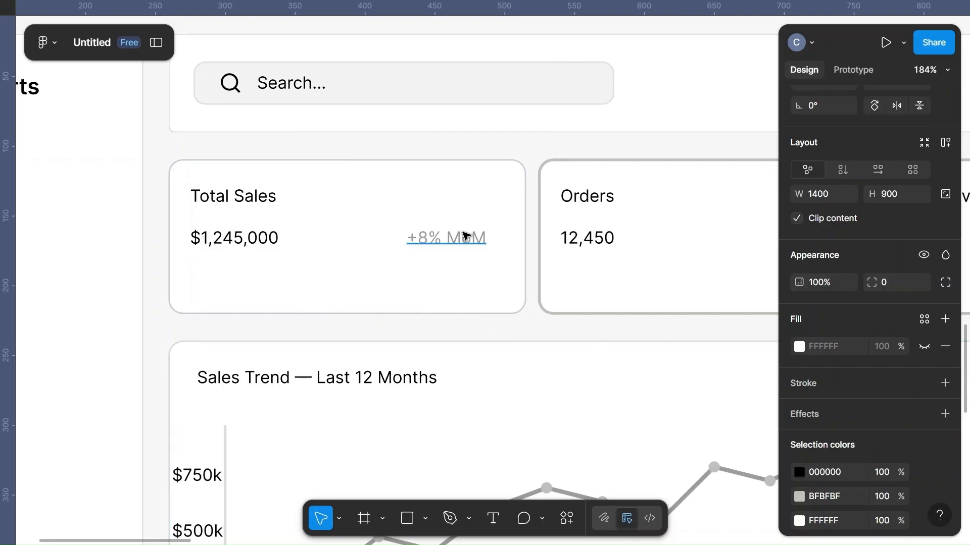
left_click(445, 238)
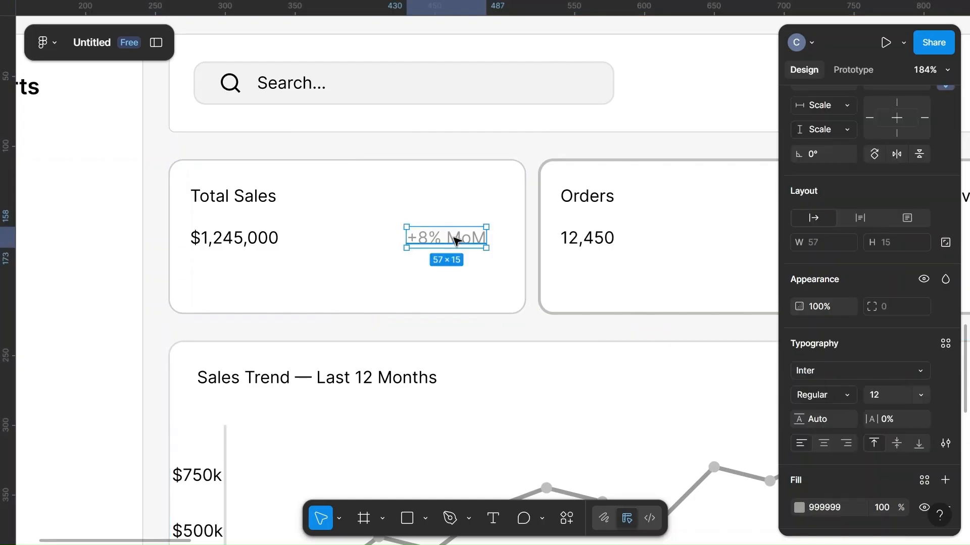
scroll(864, 471, "down", 4)
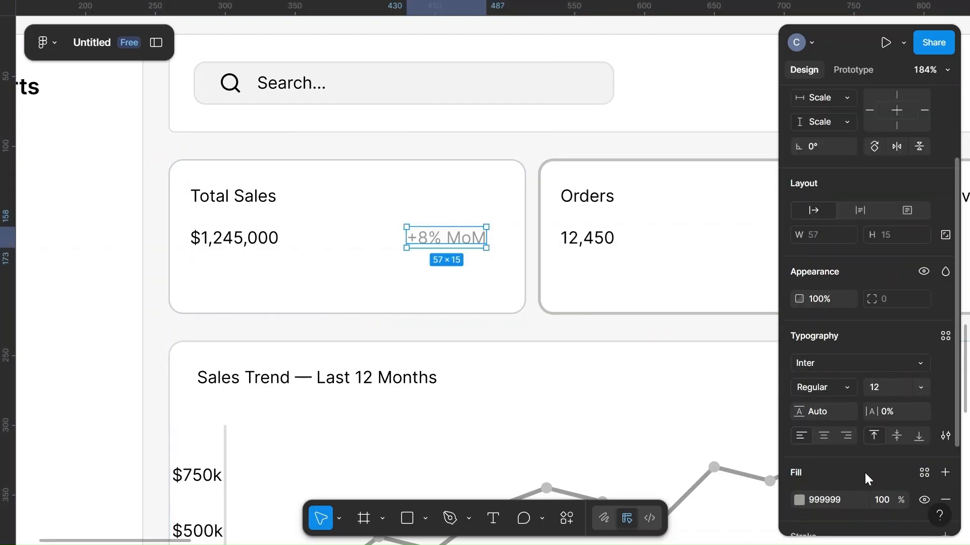
scroll(865, 474, "up", 2)
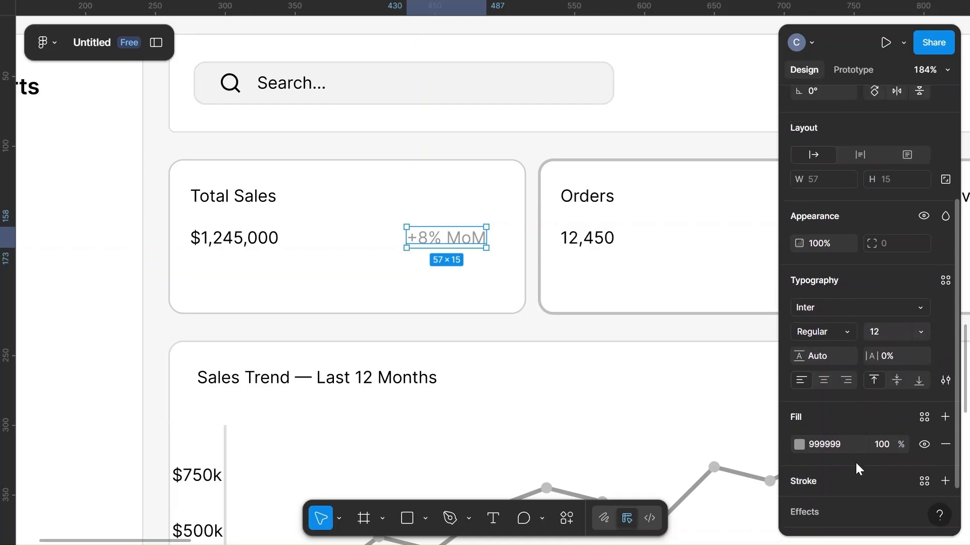
Step: Set the $1,245,000 value in the Total Sales card to font size 16 and Semi Bold weight
left_click(232, 247)
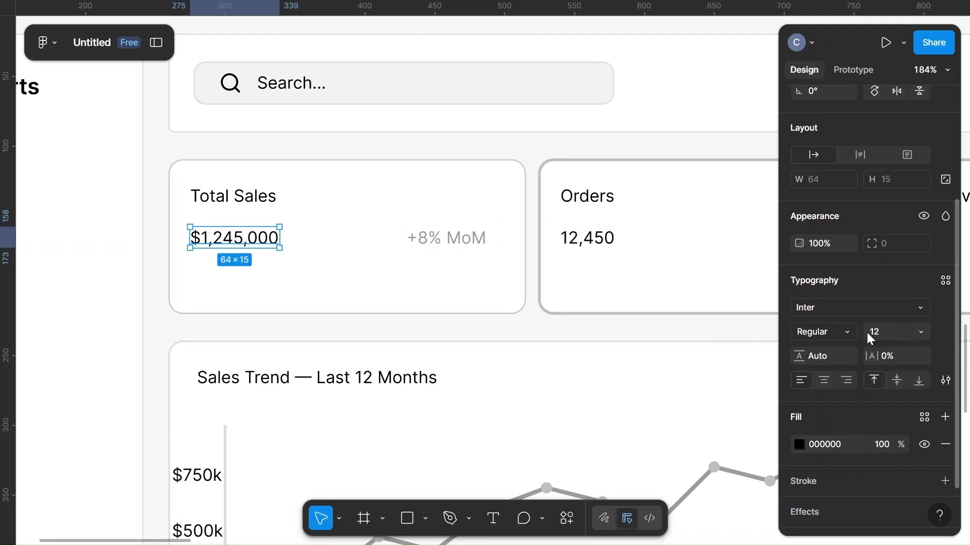
left_click(898, 332)
type("16")
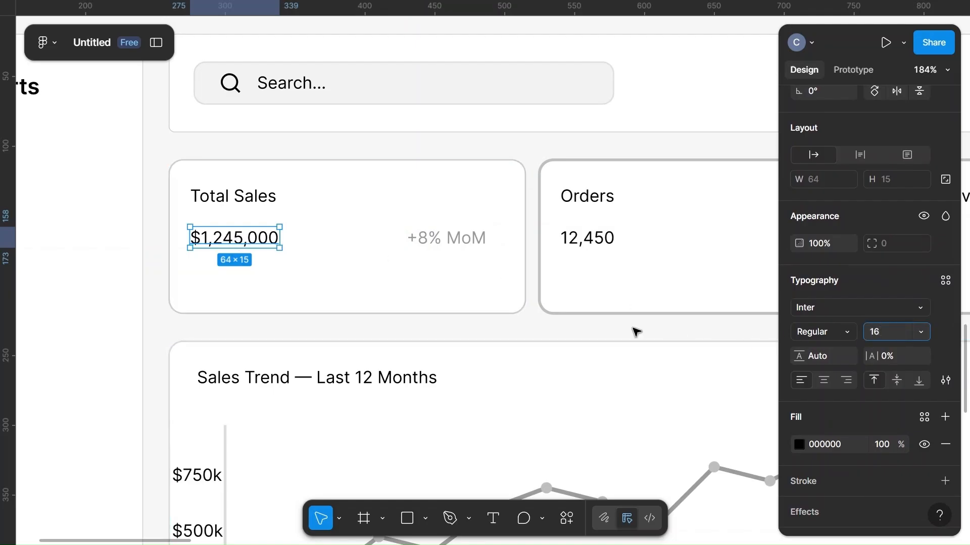
left_click(614, 329)
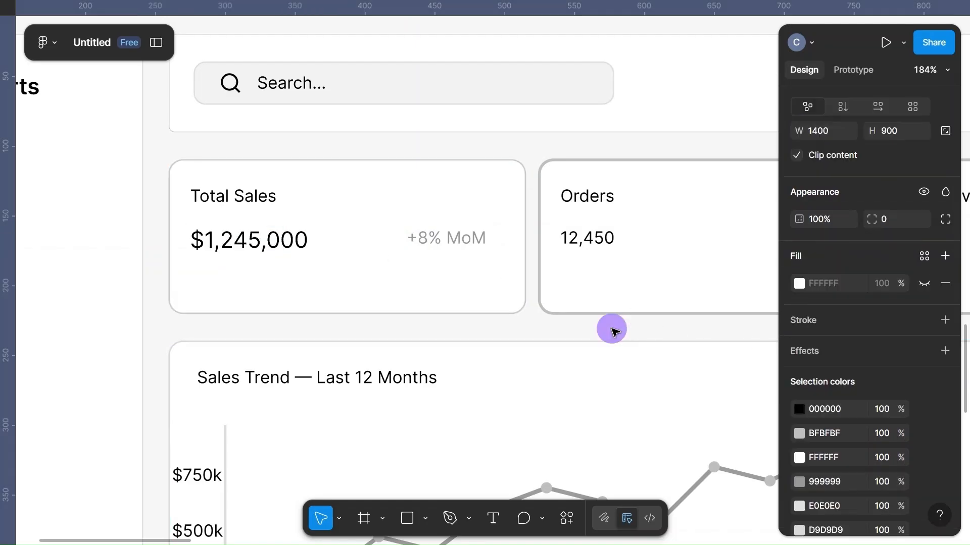
left_click(269, 237)
left_click(835, 329)
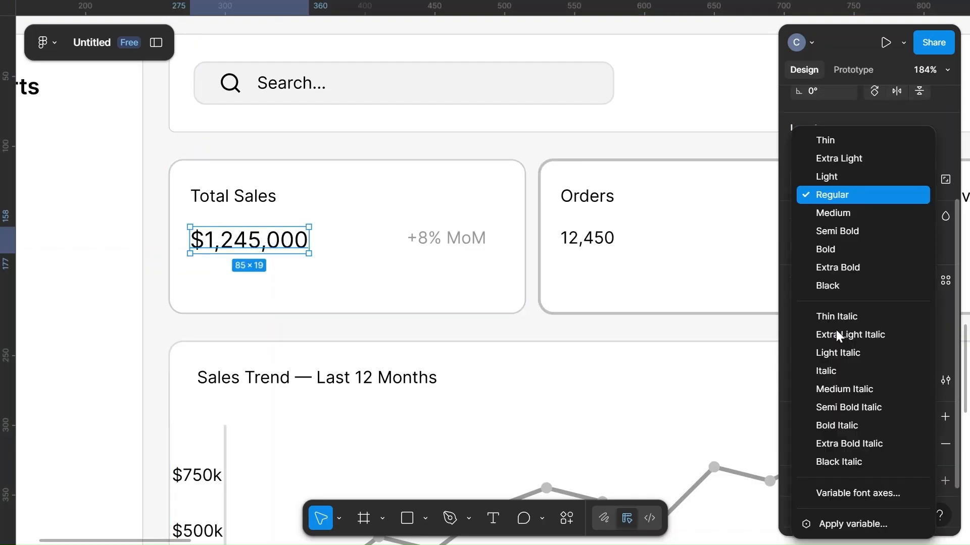
left_click(830, 236)
Step: Set the Total Sales title to font size 14 and Medium weight
left_click(243, 202)
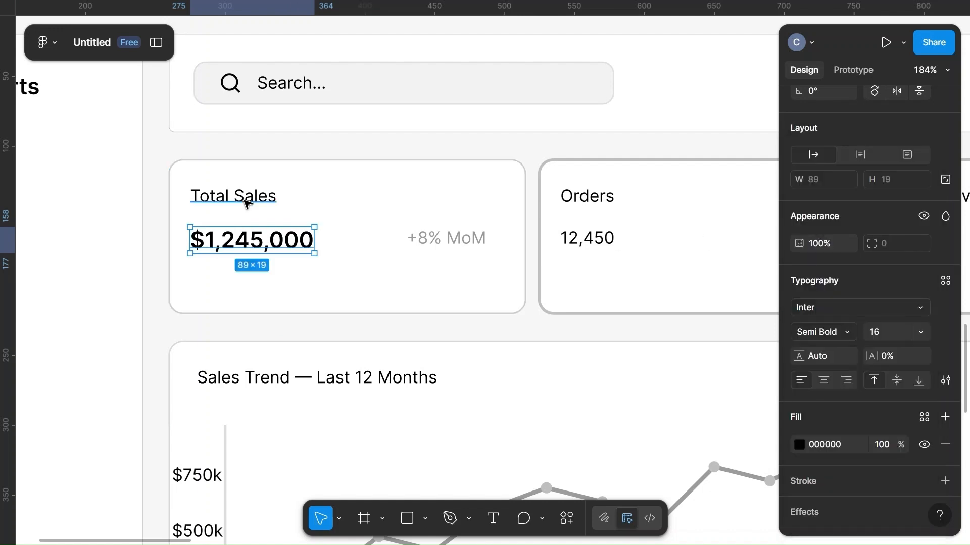
left_click(883, 332)
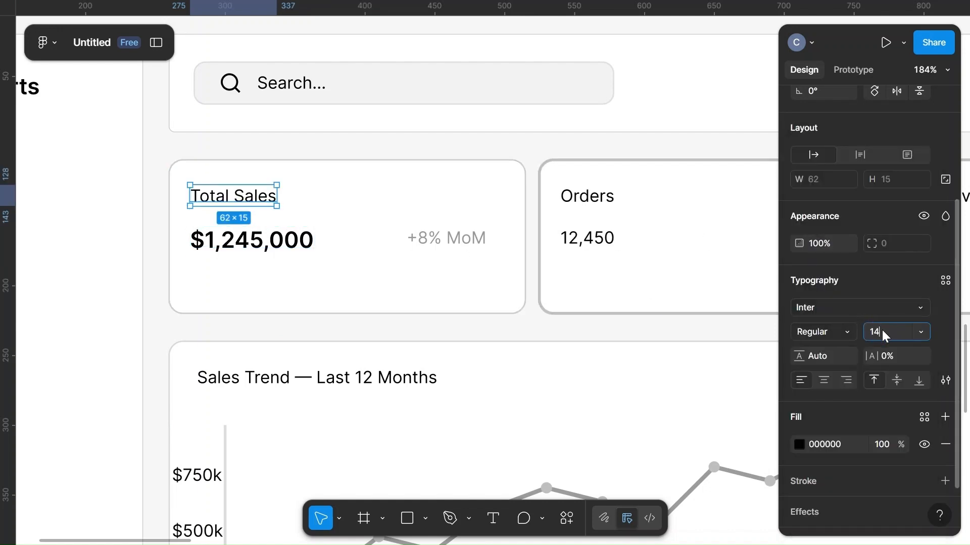
left_click(837, 329)
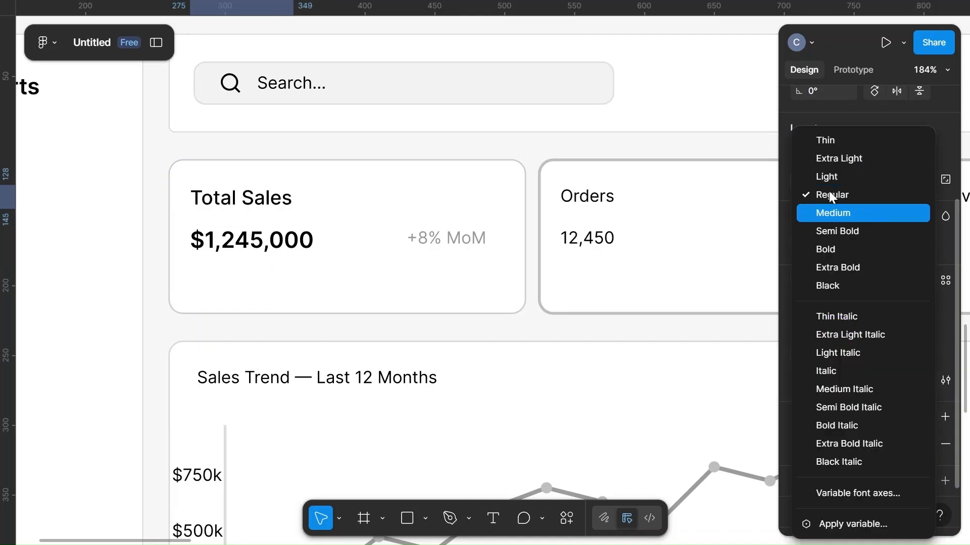
left_click(829, 214)
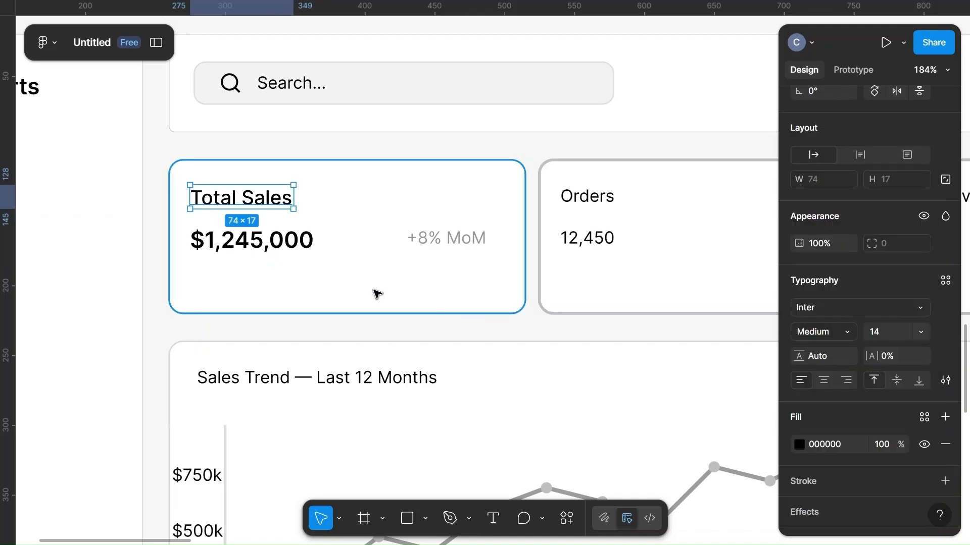
left_click(256, 239)
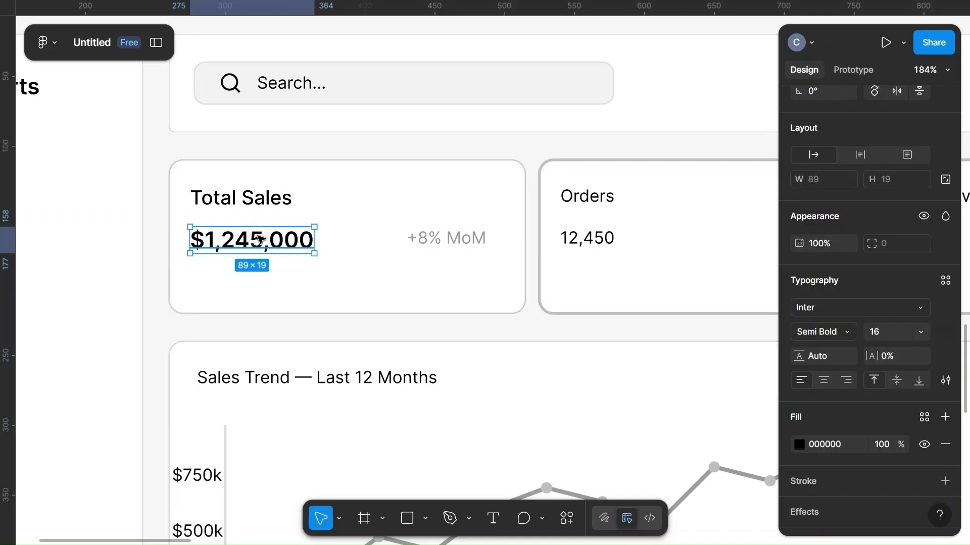
left_click(244, 196)
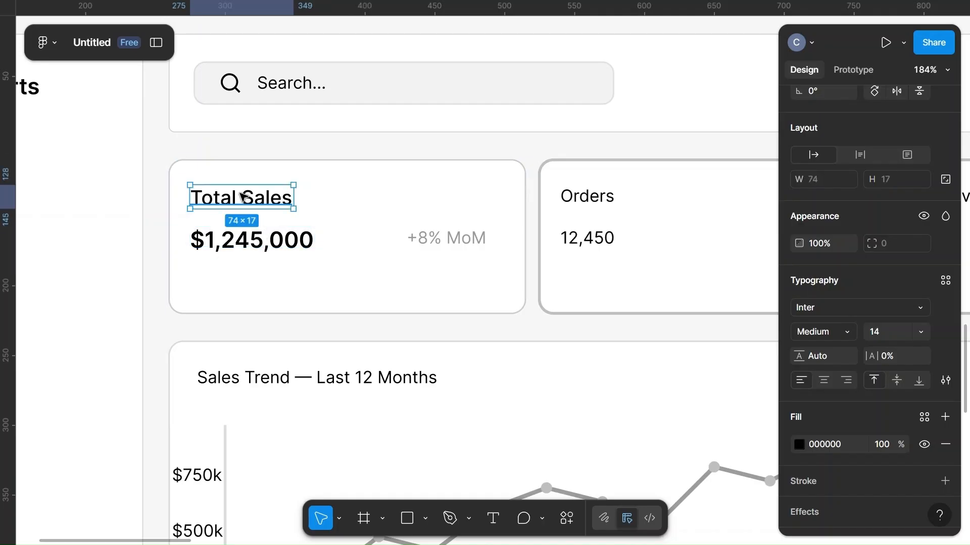
Step: Vertically centre-align the $1,245,000 value with the +8% MoM label and set the gap between them to 64
left_click(284, 244)
left_click(442, 236, "shift")
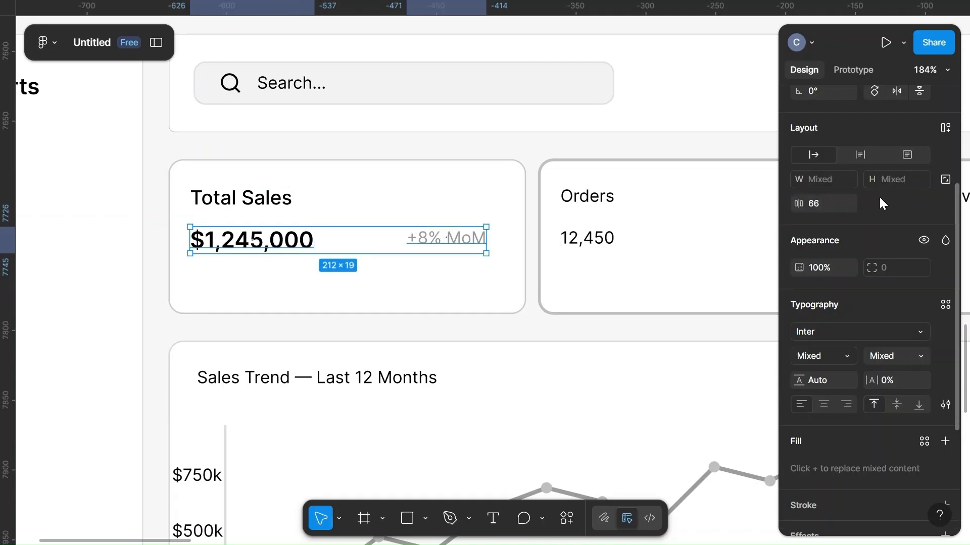
left_click(895, 165)
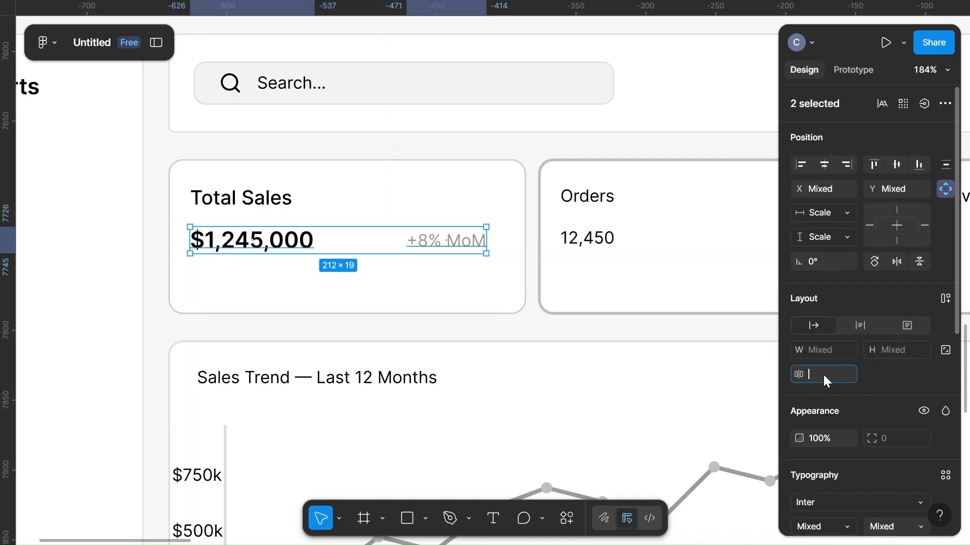
left_click(617, 329)
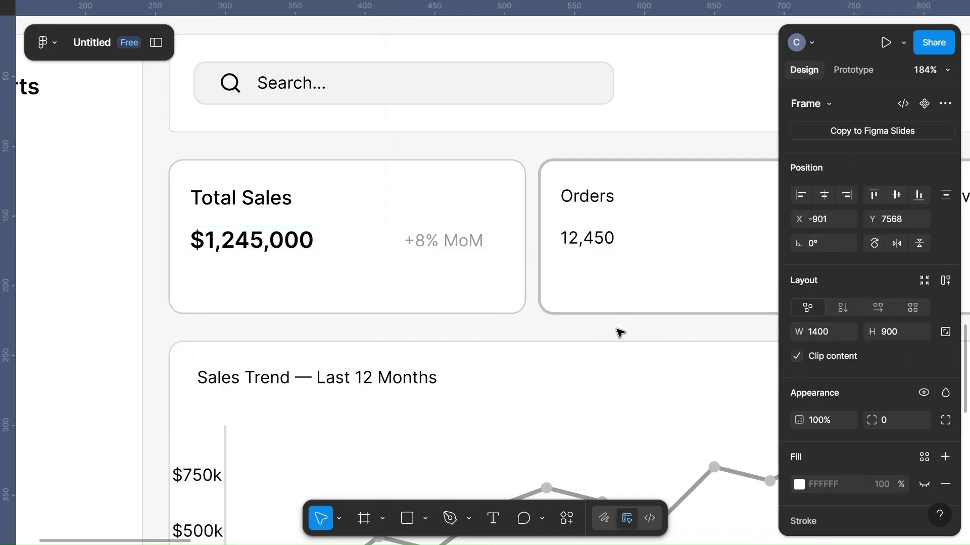
Step: Group the $1,245,000 value with the +8% MoM label and move the group down within the card to Y 178
left_click(276, 244)
left_click(444, 250, "shift")
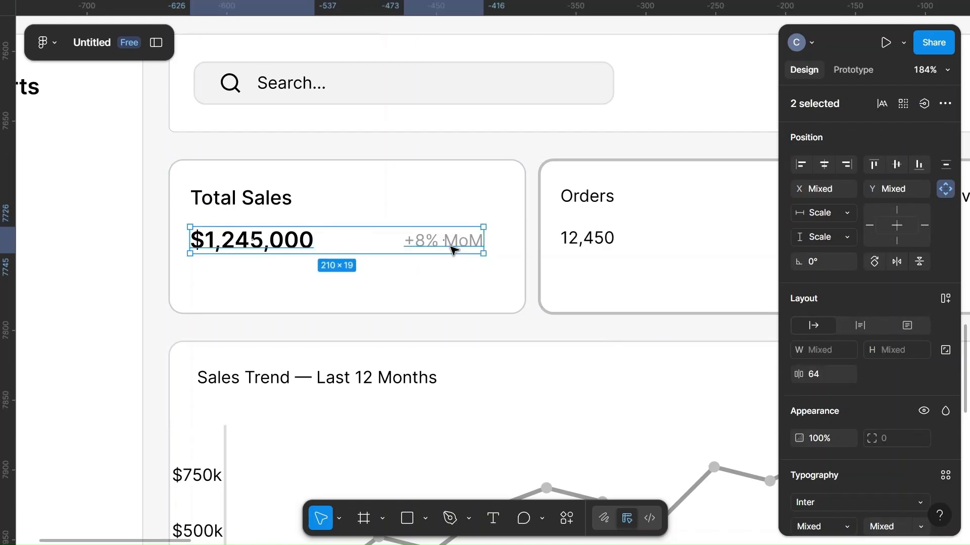
key("ctrl+g")
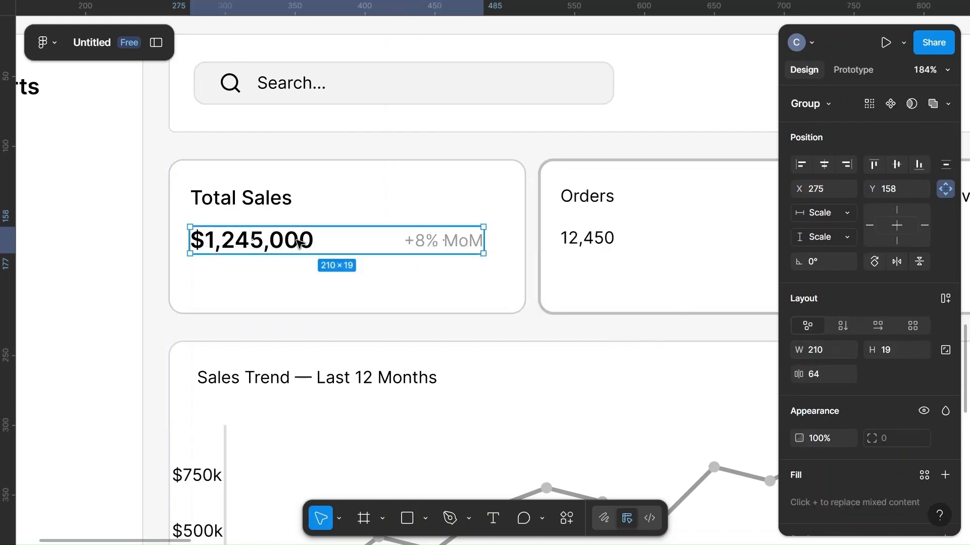
left_click_drag(299, 243, 299, 271)
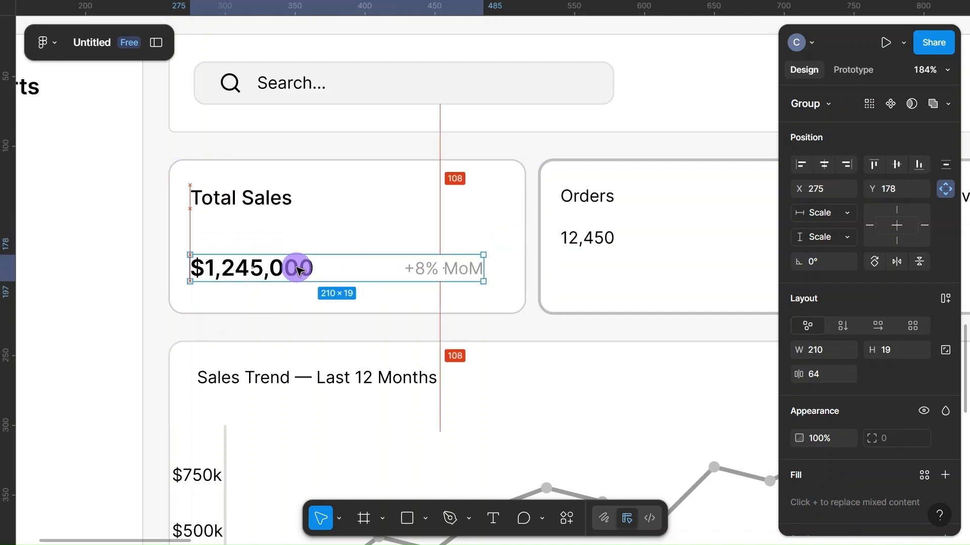
Step: Set the vertical spacing between the Total Sales title and its value row to 32
left_click(266, 203)
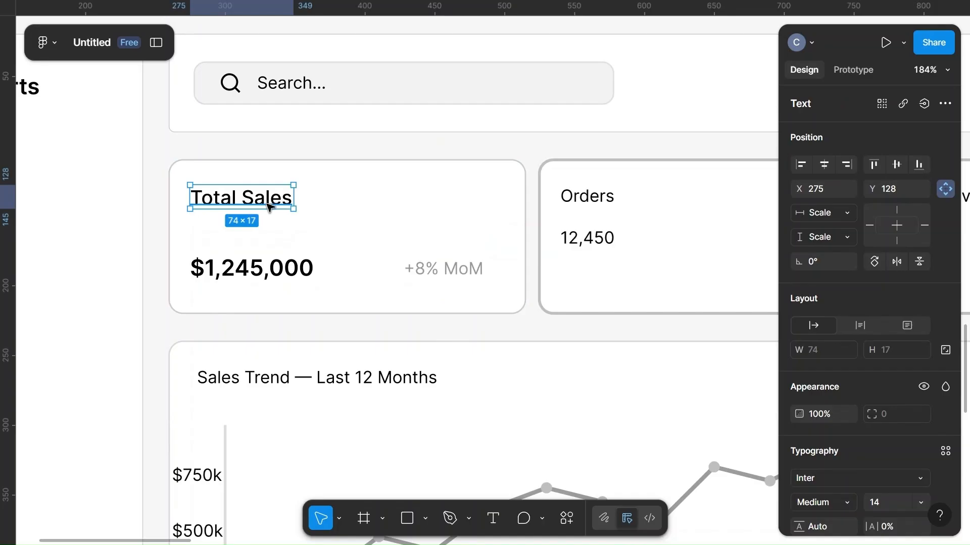
left_click(256, 275, "shift")
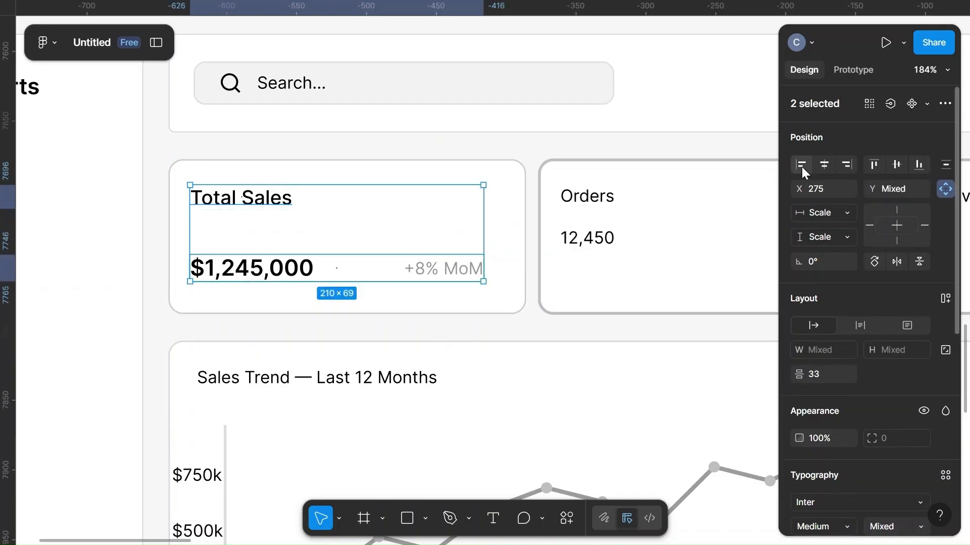
left_click(833, 373)
type("32")
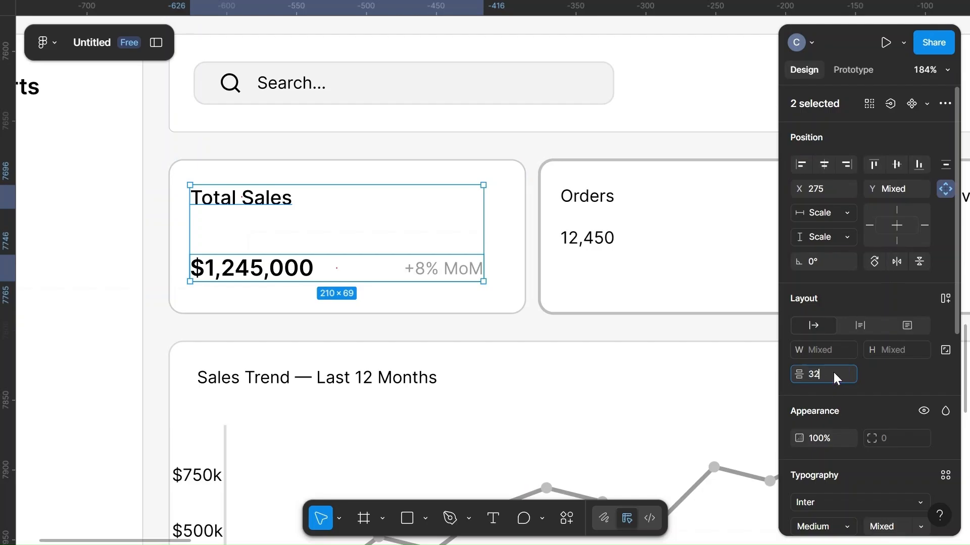
left_click(679, 329)
left_click(263, 205)
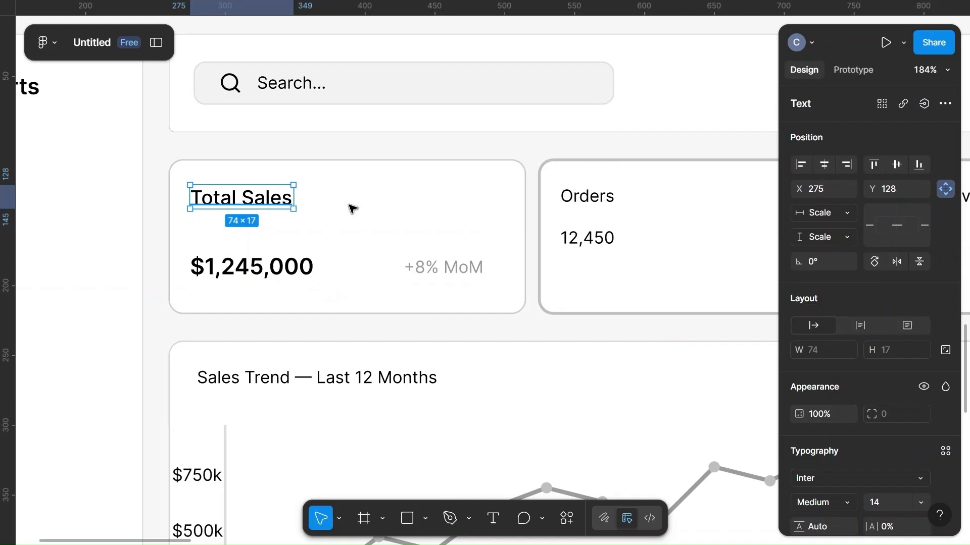
Step: Set the 12,450 value in the Orders card to font size 16 and Semi Bold weight
left_click(602, 200)
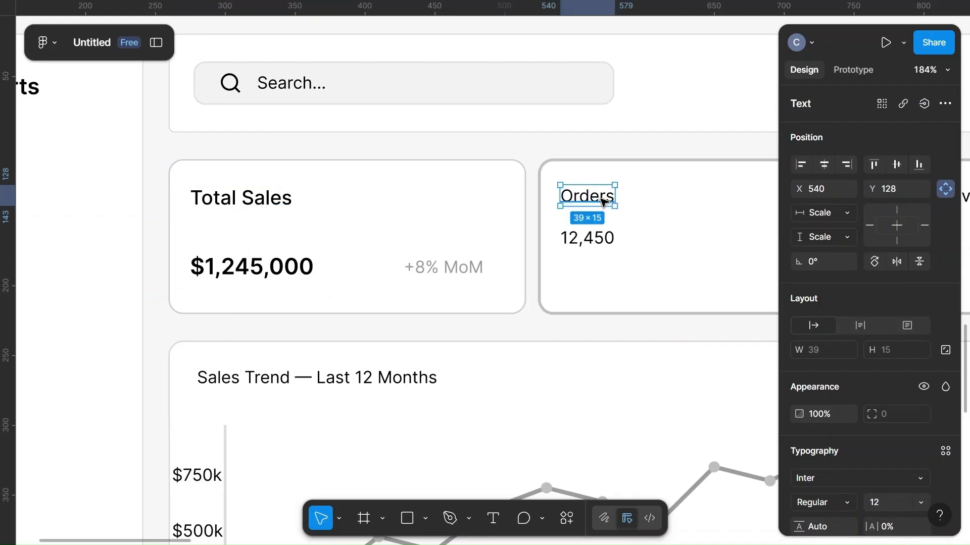
left_click(586, 239)
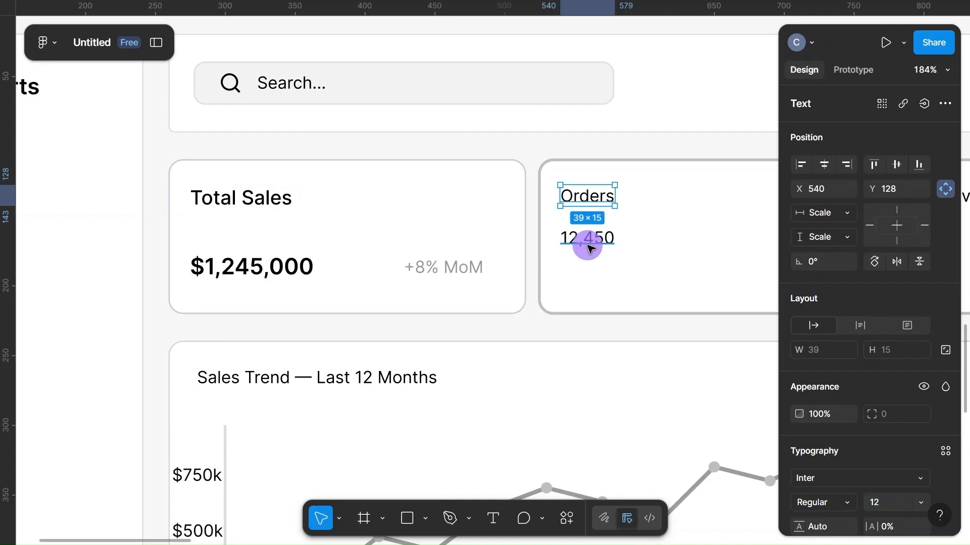
scroll(898, 438, "down", 3)
left_click(892, 431)
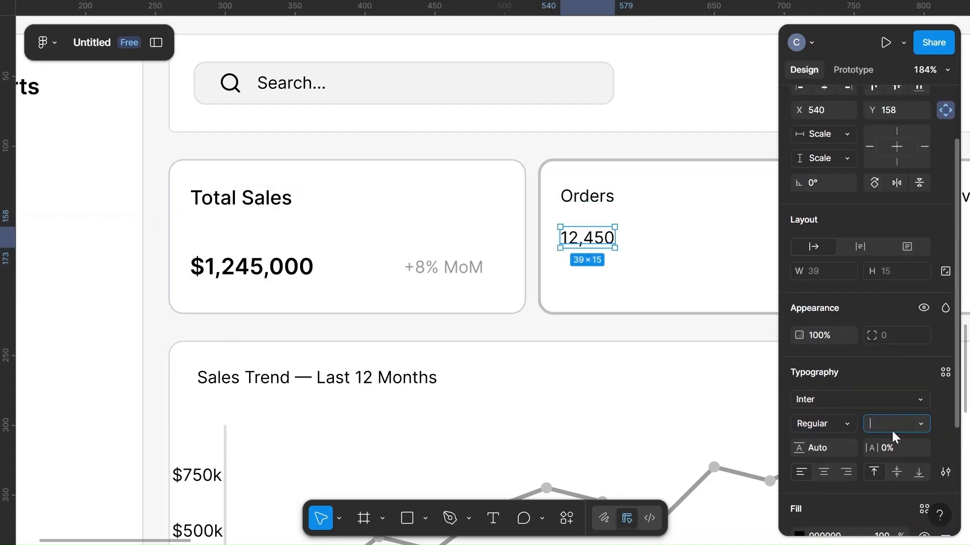
type("16")
left_click(838, 425)
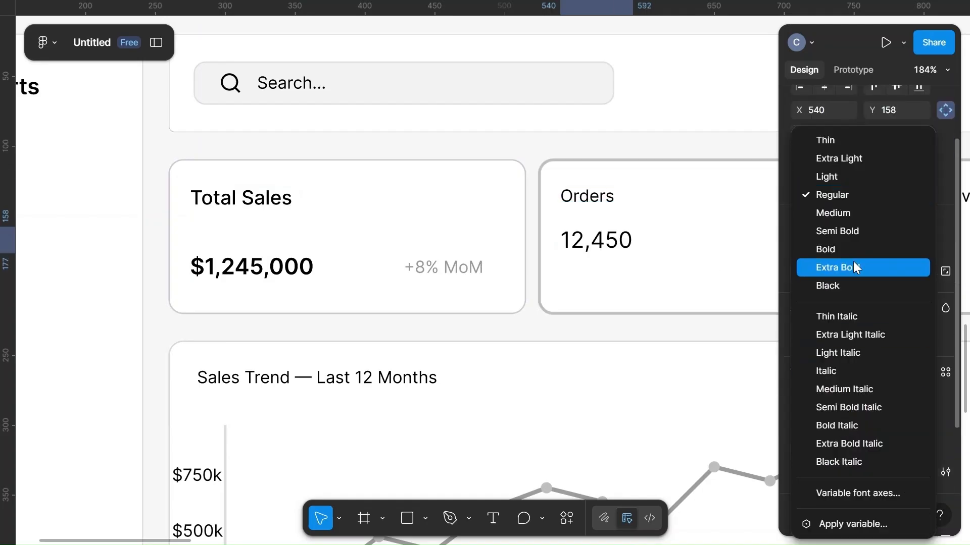
left_click(834, 226)
Step: Set the Orders title to Medium weight and font size 14
left_click(586, 201)
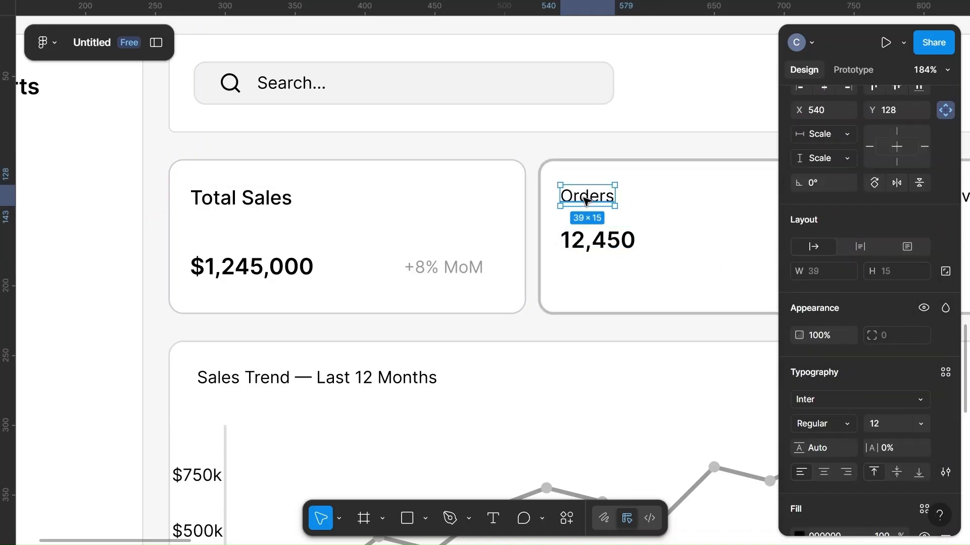
left_click(828, 423)
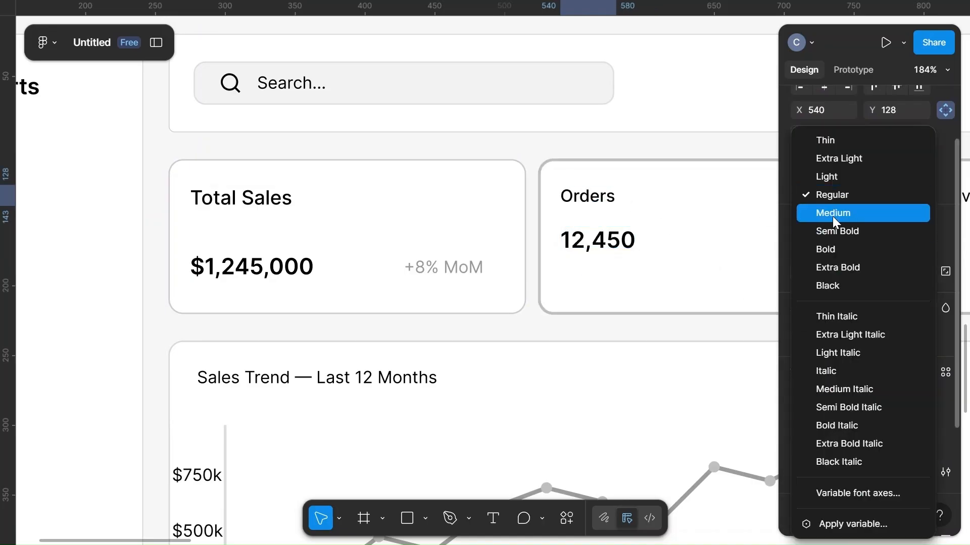
left_click(832, 216)
left_click(889, 428)
type("14")
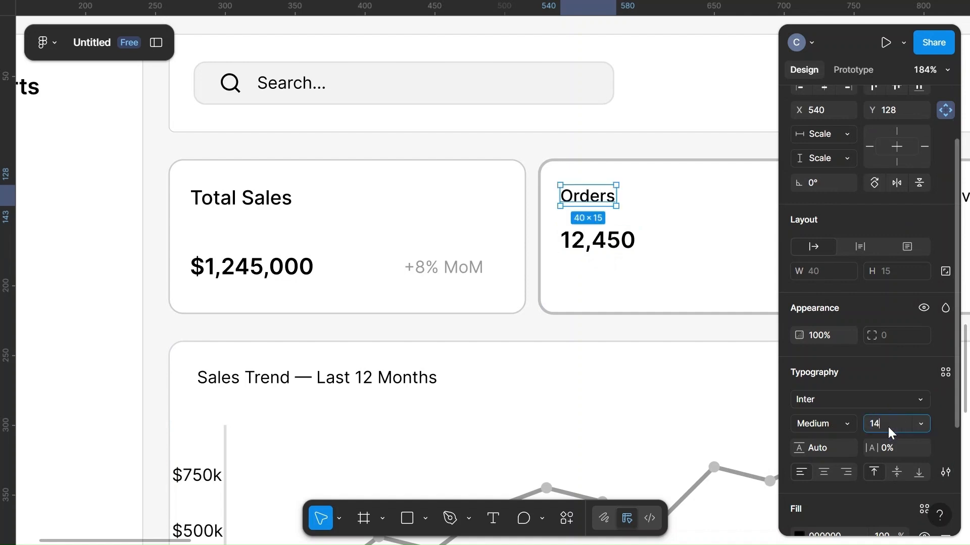
left_click(687, 338)
Step: Set the gap between the 12,450 value and the +3% WoW label to 64 and group the two
scroll(684, 338, "right", 3)
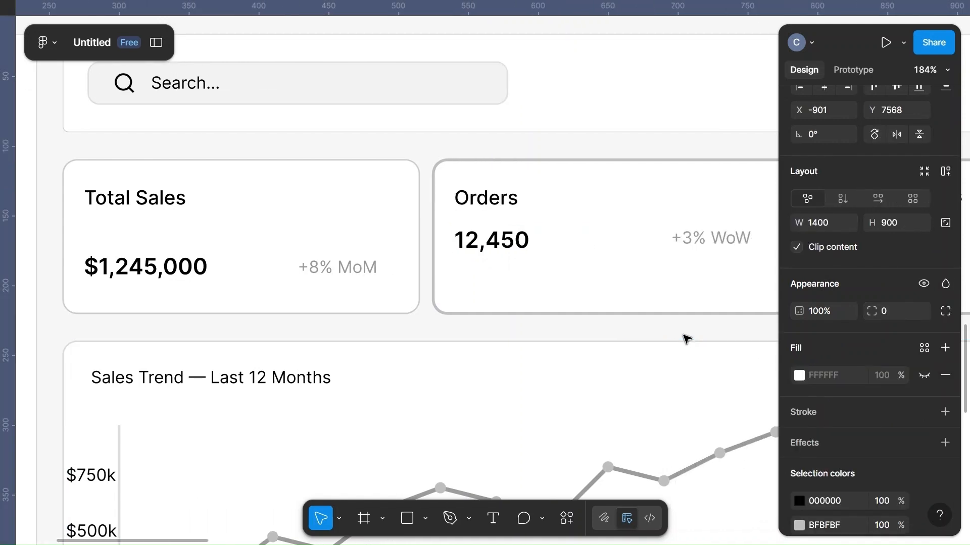
left_click(480, 198)
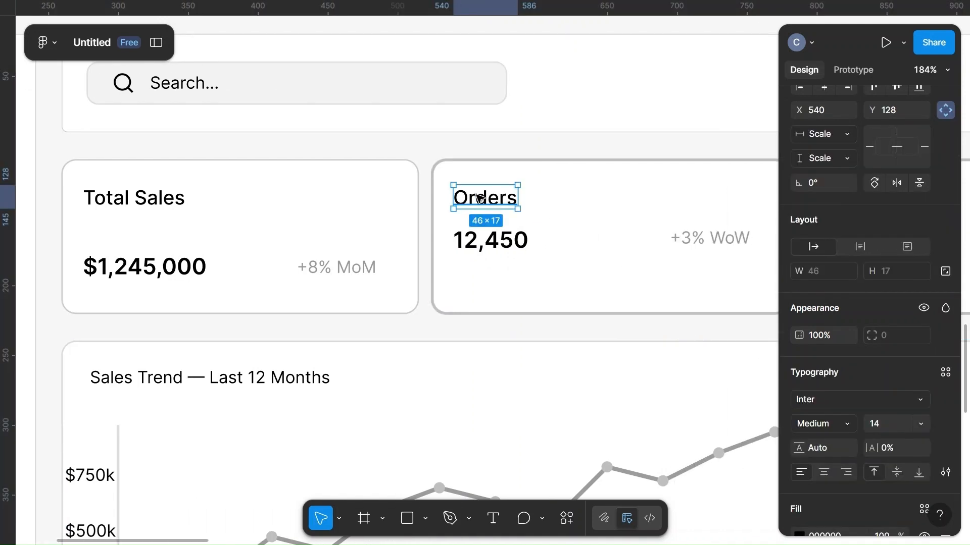
left_click(508, 241)
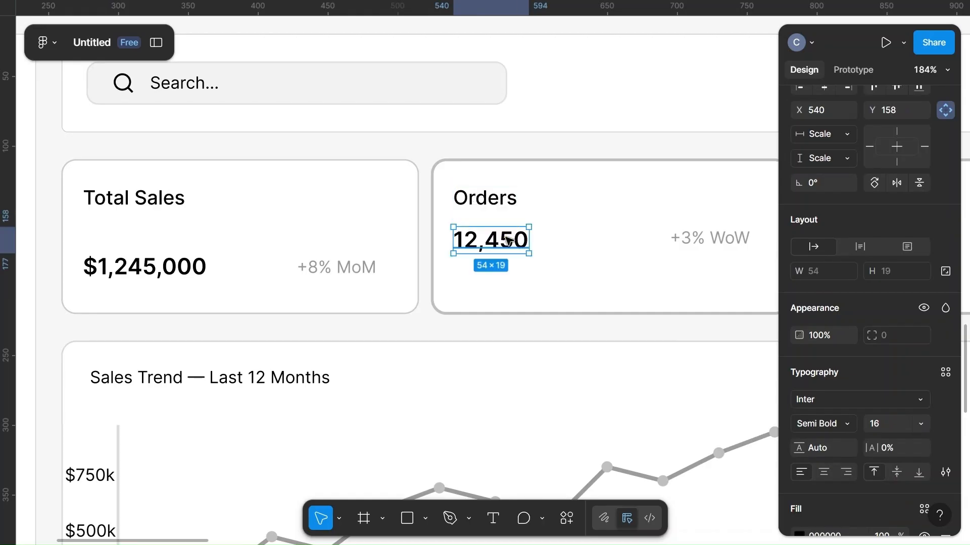
left_click(714, 236, "shift")
left_click(653, 335)
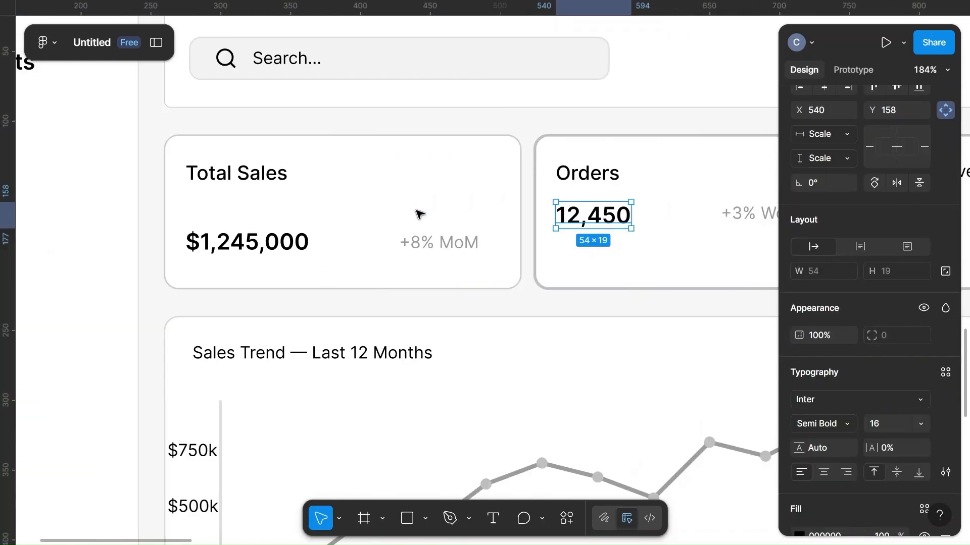
left_click(757, 216, "shift")
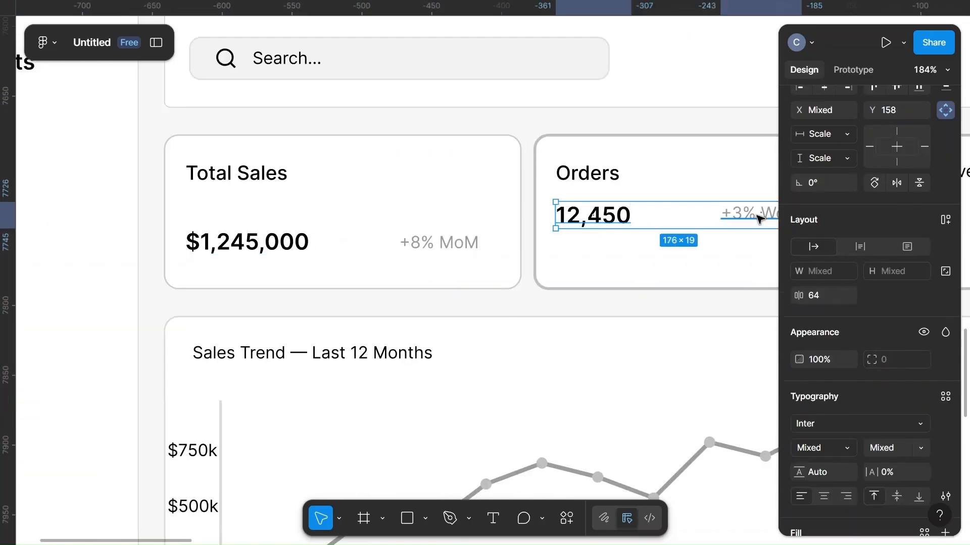
key("ctrl+g")
scroll(643, 201, "right", 2)
Step: Set the vertical spacing between the Orders title and its value row to 32, and group the Total Sales card's texts
left_click(515, 172, "shift")
left_click(818, 375)
type("32")
key("Return")
left_click(512, 163, "shift")
left_click(174, 242)
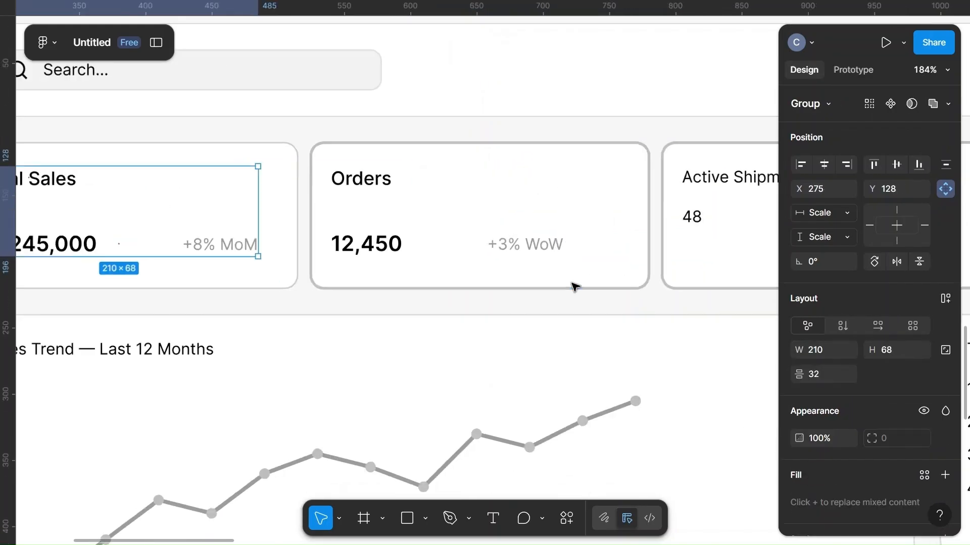
Step: Set the Active Shipments title to font size 14 and its 48 value to font size 16 in Semi Bold
left_click(472, 210)
left_click(904, 391)
type("14")
left_click(435, 236)
left_click(904, 390)
type("16")
Step: Align the 48 value with the 12 pending label, tighten their gap, and lower the row to match the Orders card
left_click(569, 237, "shift")
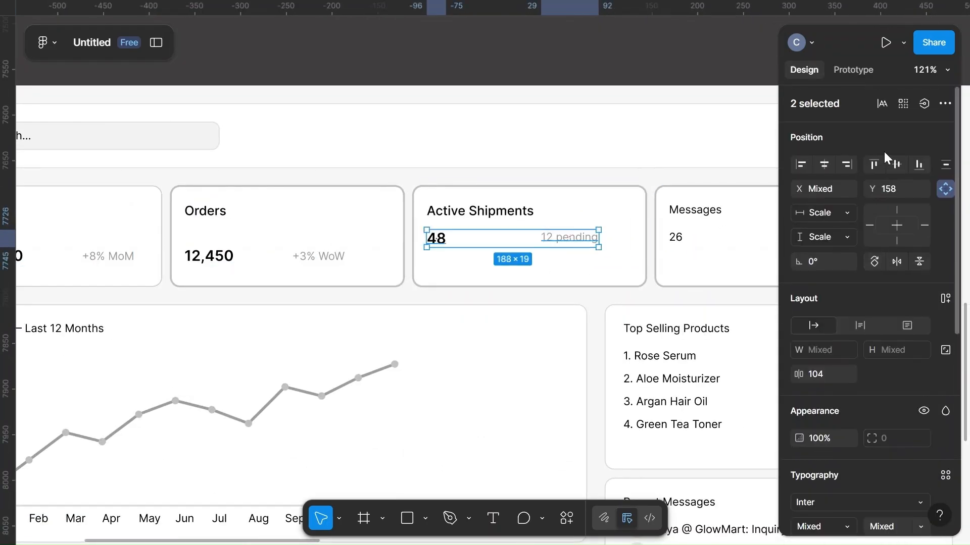
left_click(438, 238)
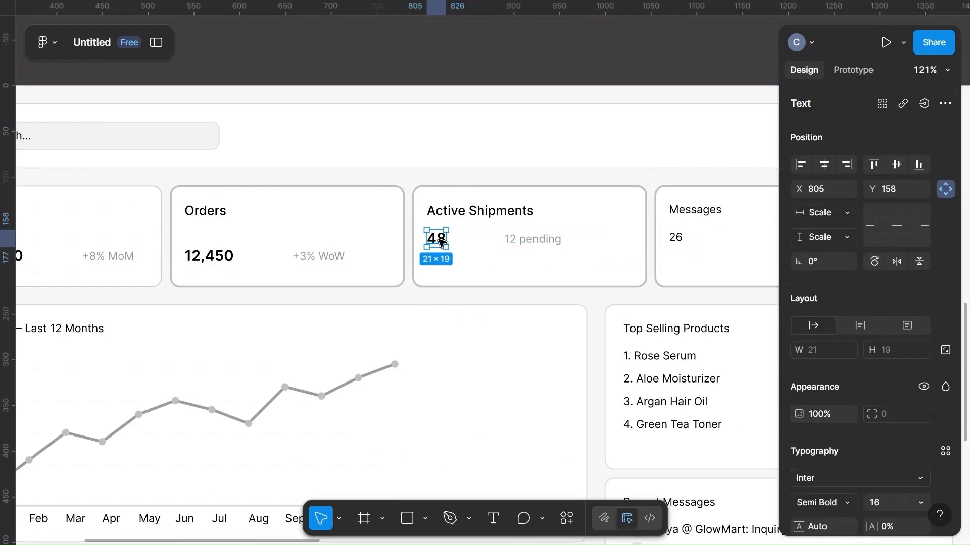
left_click(457, 211)
left_click(558, 297)
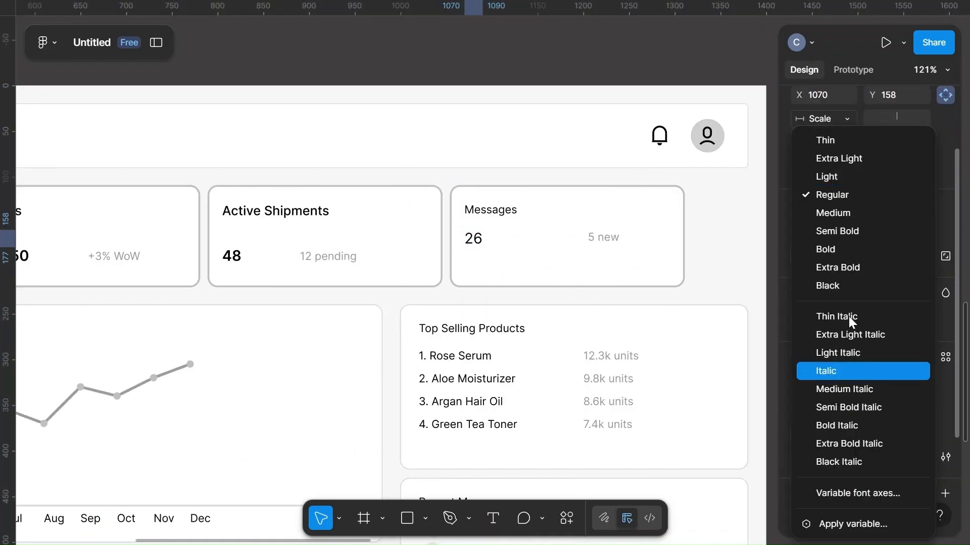
Step: Make the 26 value in the Messages card bold and set the Messages title to font size 14
left_click(826, 250)
left_click(491, 210)
left_click(887, 407)
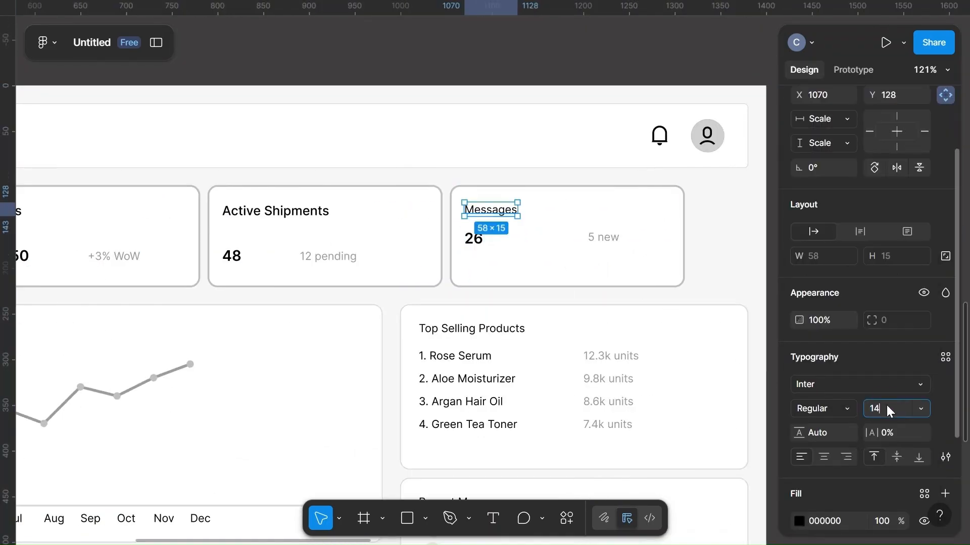
Step: Align the 26 value with the 5 new label and space the row below the Messages title like the other cards
left_click(603, 237, "shift")
left_click(826, 281)
left_click(493, 210, "shift")
left_click(828, 375)
type("3")
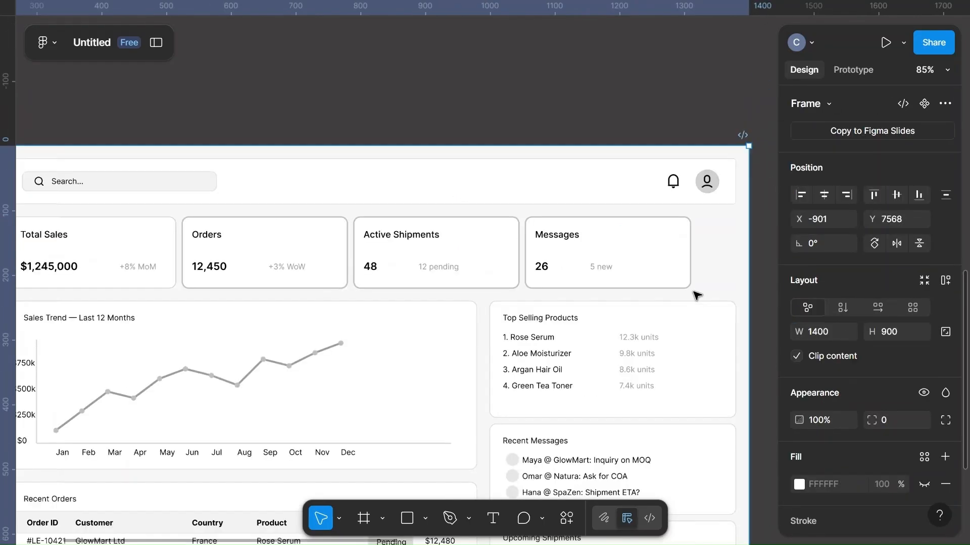
Step: Set the Orders card's stroke color to CCCCCC and its stroke weight to 1
scroll(696, 291, "left", 5)
left_click(485, 247)
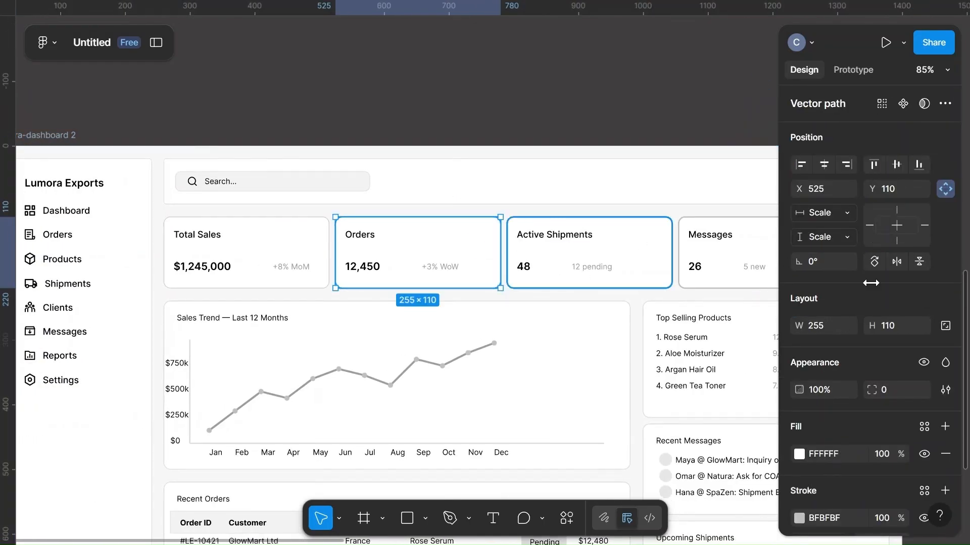
scroll(879, 471, "down", 3)
left_click(829, 435)
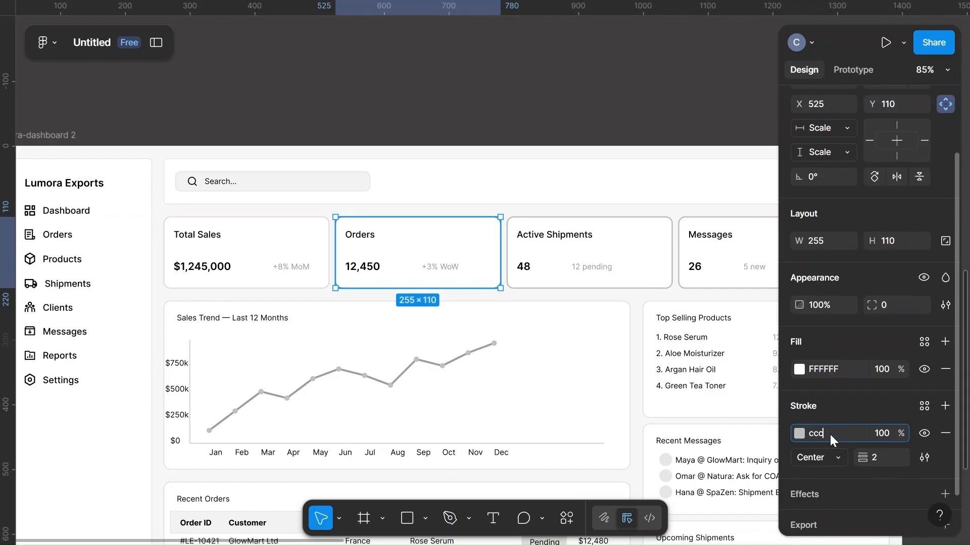
left_click(882, 457)
type("1")
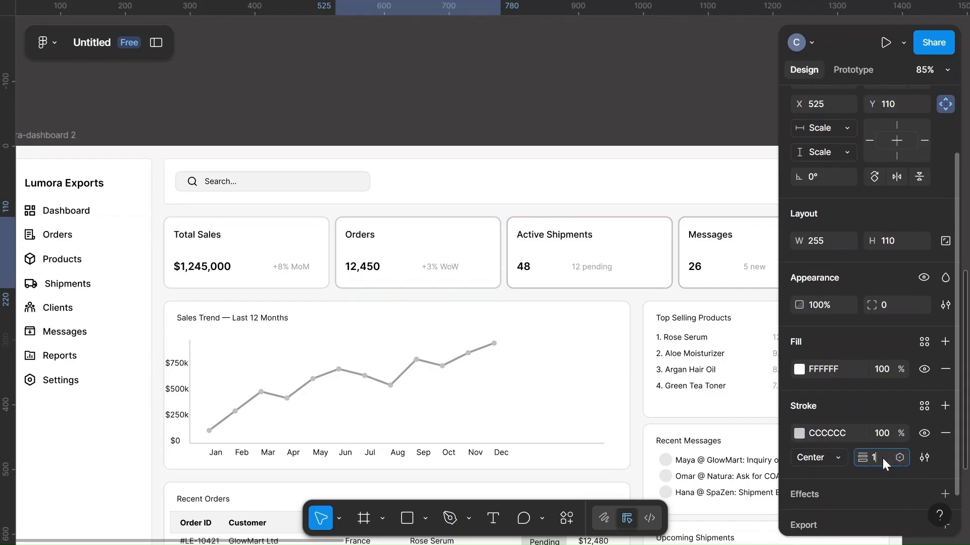
Step: Give the Active Shipments card a stroke weight of 1 and the stroke color CCCCCC
left_click(609, 253)
scroll(870, 432, "down", 1)
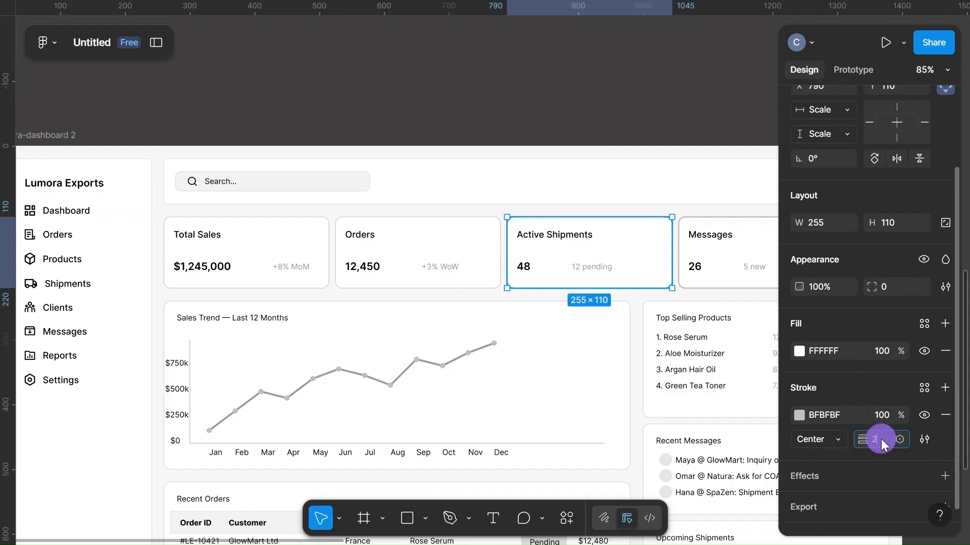
left_click(842, 417)
type("c")
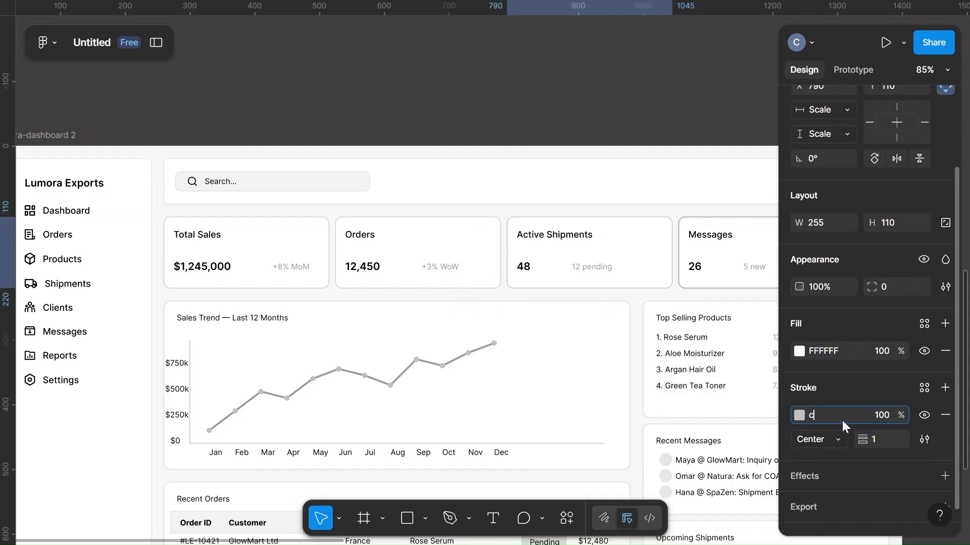
type("cc")
Step: Change the Messages card's stroke to color CCCCCC with a weight of 1
left_click(711, 268)
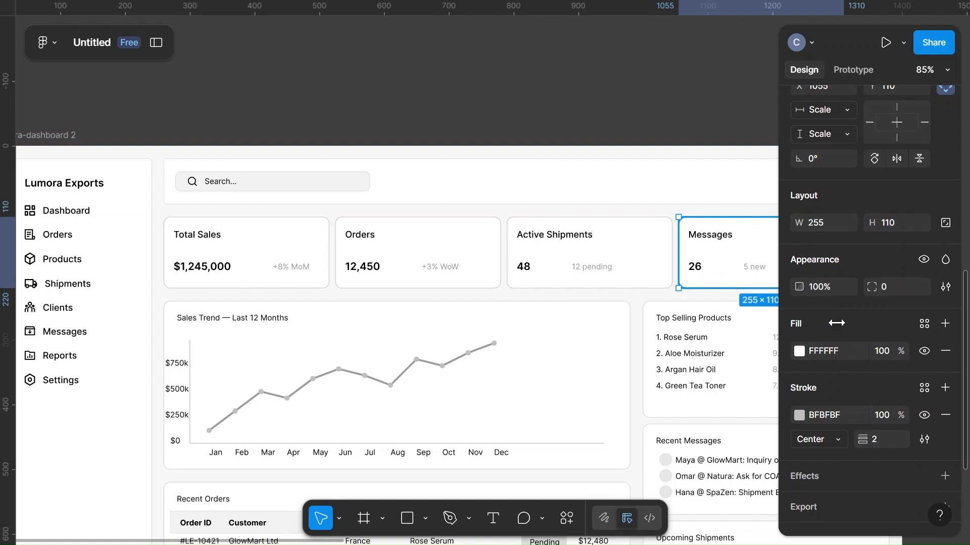
left_click(838, 413)
left_click(885, 439)
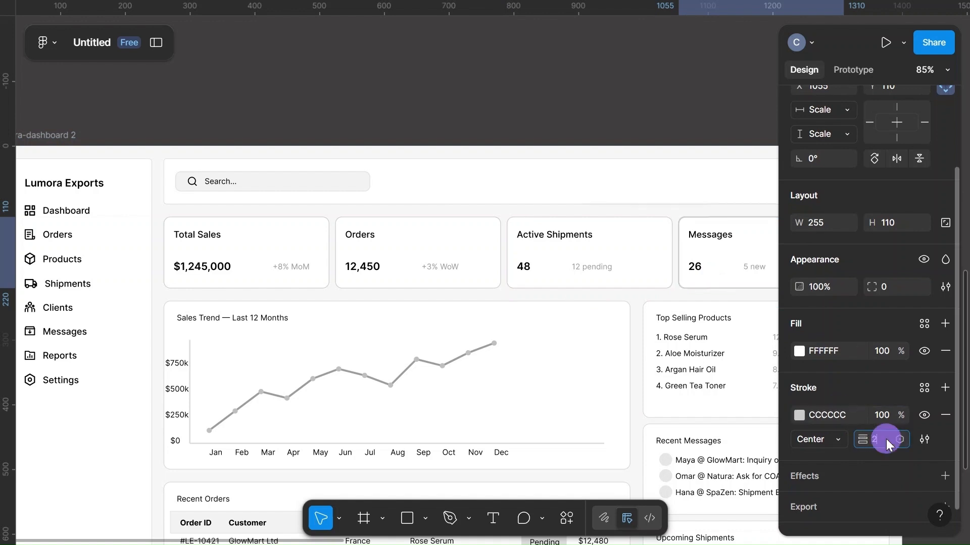
left_click(626, 306)
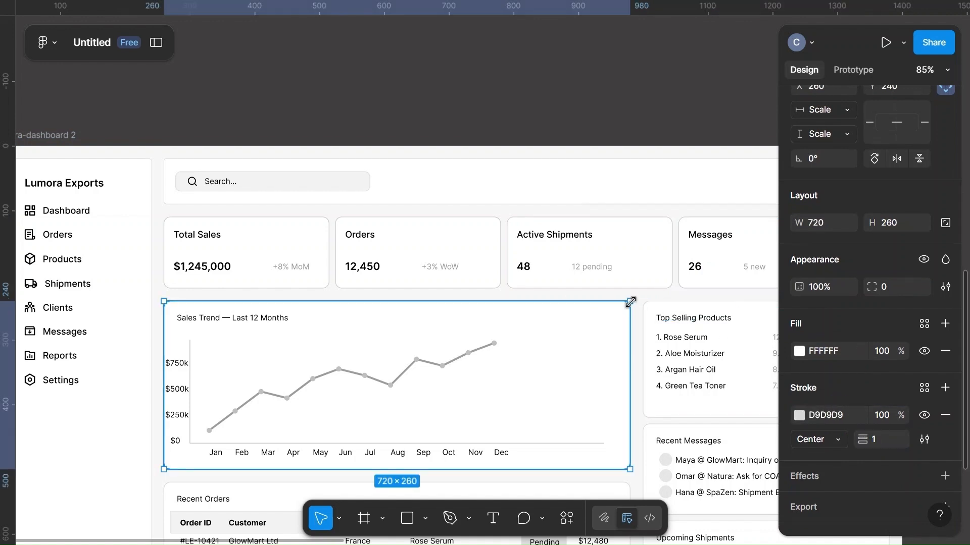
Step: Group the Active Shipments title with the row holding the 48 value and the 12 pending label
scroll(633, 305, "right", 3)
scroll(634, 305, "down", 4)
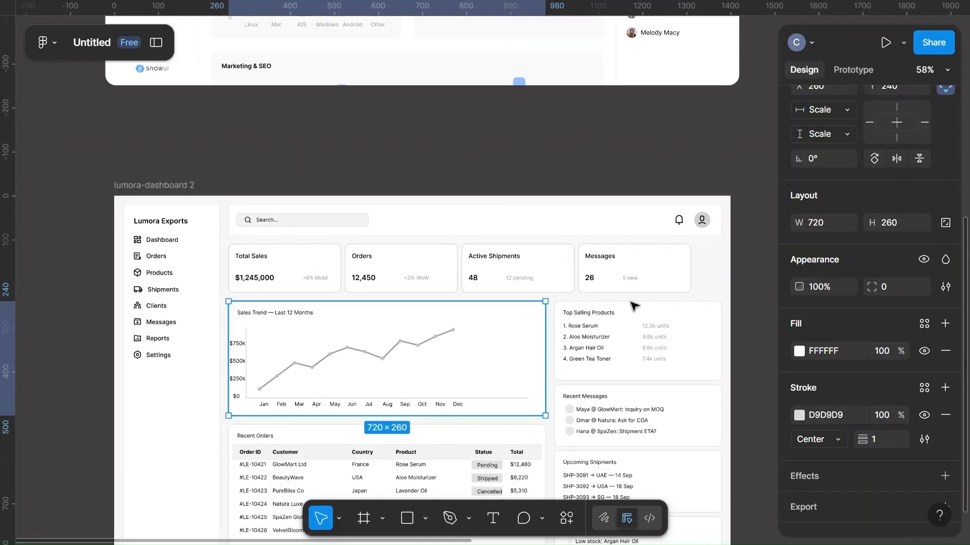
scroll(633, 305, "up", 5)
scroll(633, 304, "left", 2)
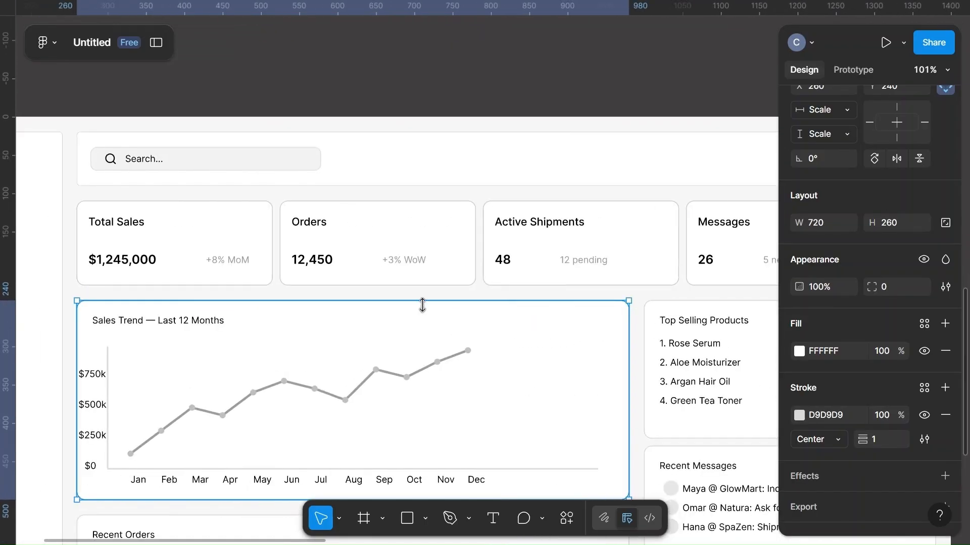
left_click(444, 246)
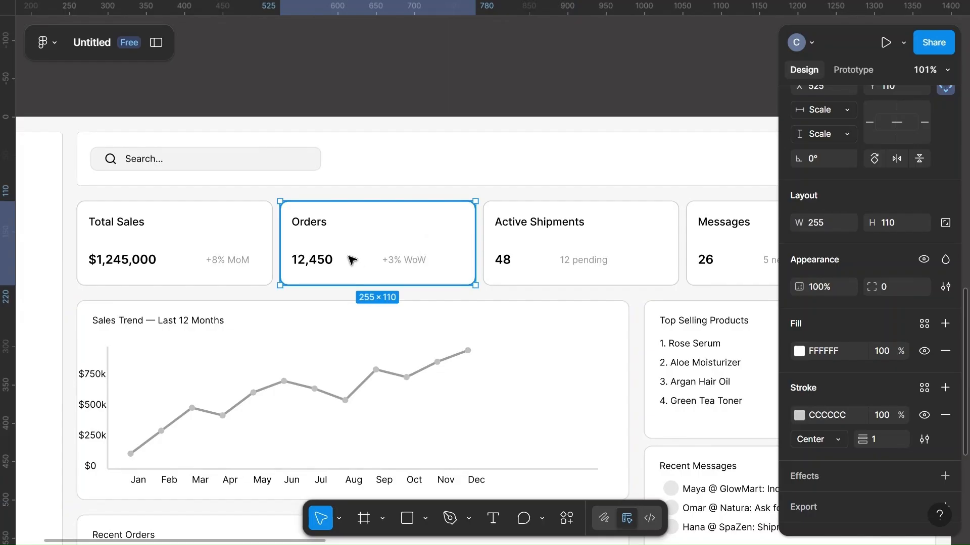
left_click(318, 259)
left_click(505, 260)
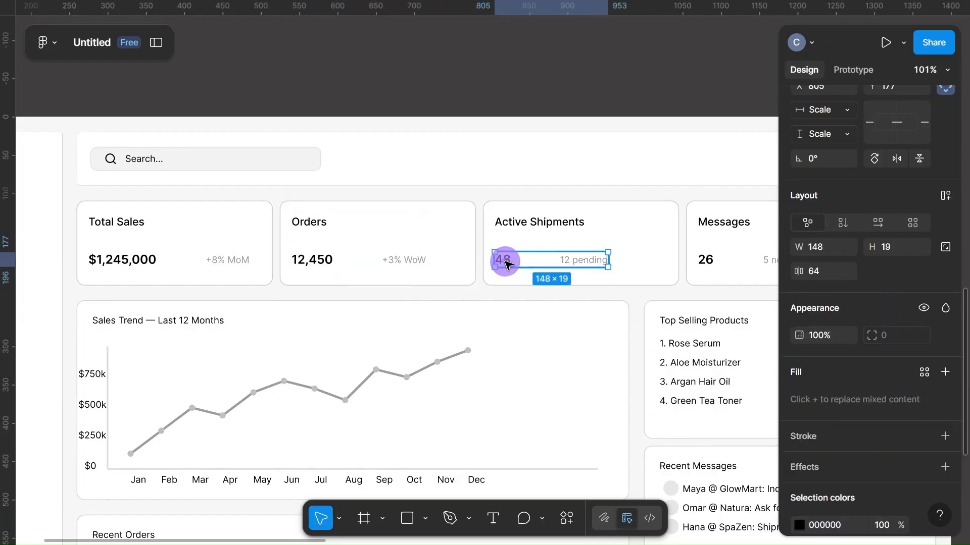
left_click(525, 224, "shift")
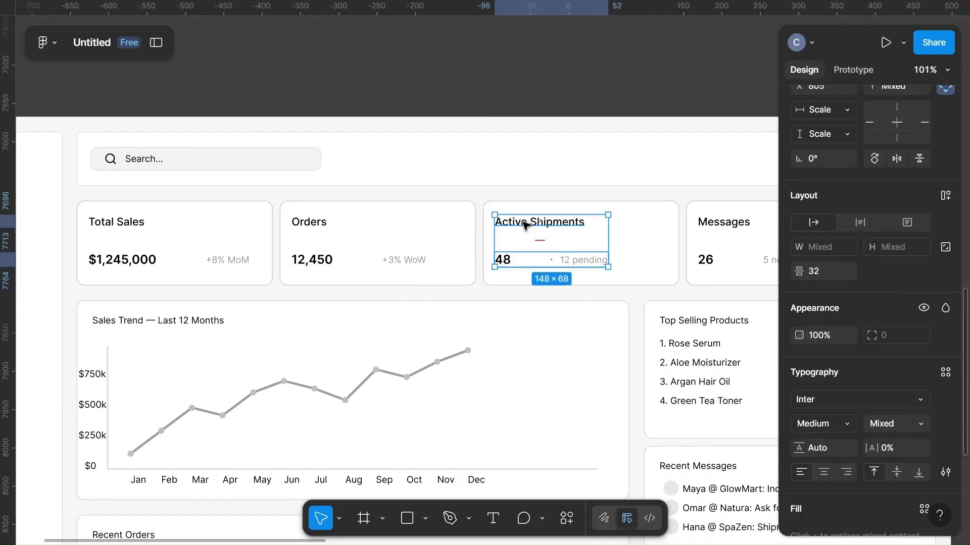
key("ctrl+g")
Step: Group the Messages title with the row holding the 26 value and the 5 new label
scroll(635, 251, "right", 5)
left_click(538, 222)
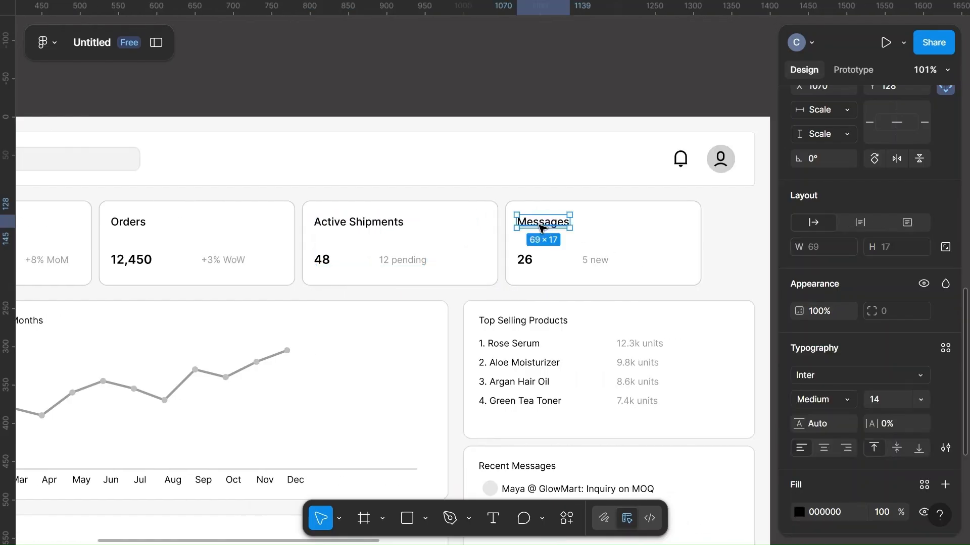
left_click(523, 259, "shift")
key("shift+a")
scroll(528, 258, "down", 4)
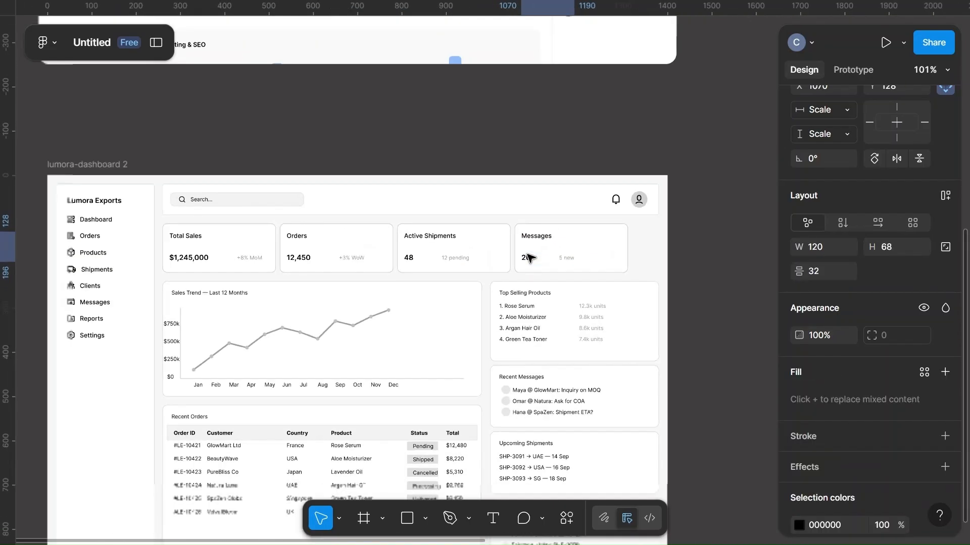
scroll(528, 258, "left", 3)
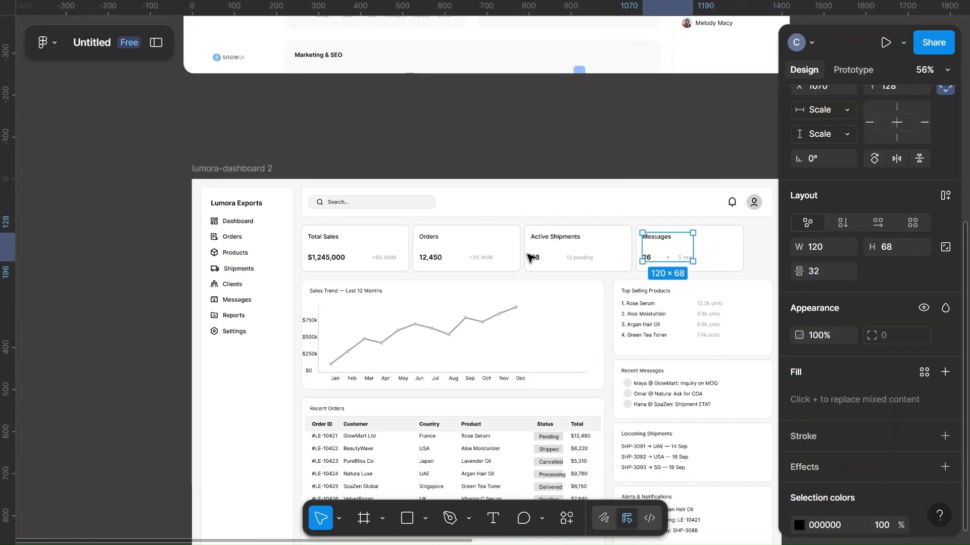
Step: Combine the Total Sales text group and its background rectangle into one auto layout frame
left_click(365, 243)
left_click(328, 243, "shift")
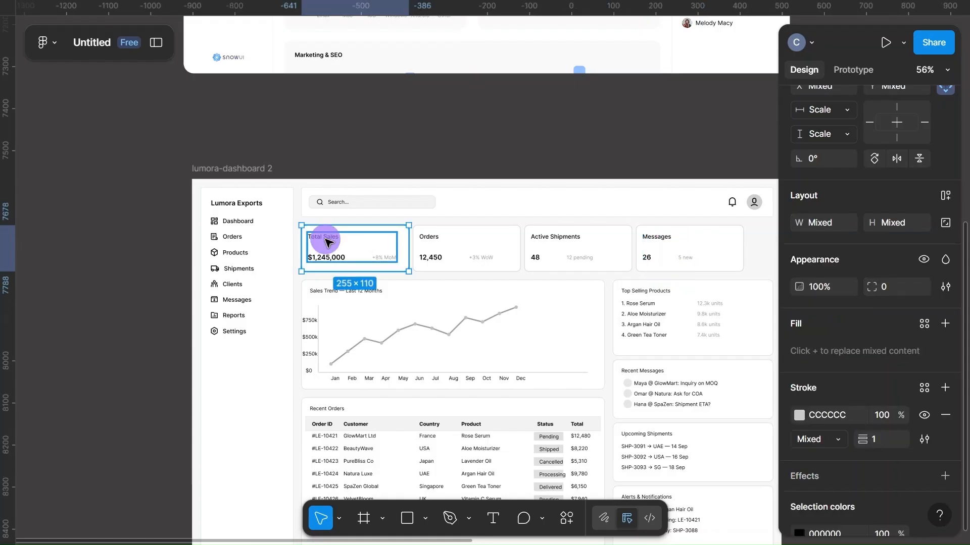
right_click(325, 240)
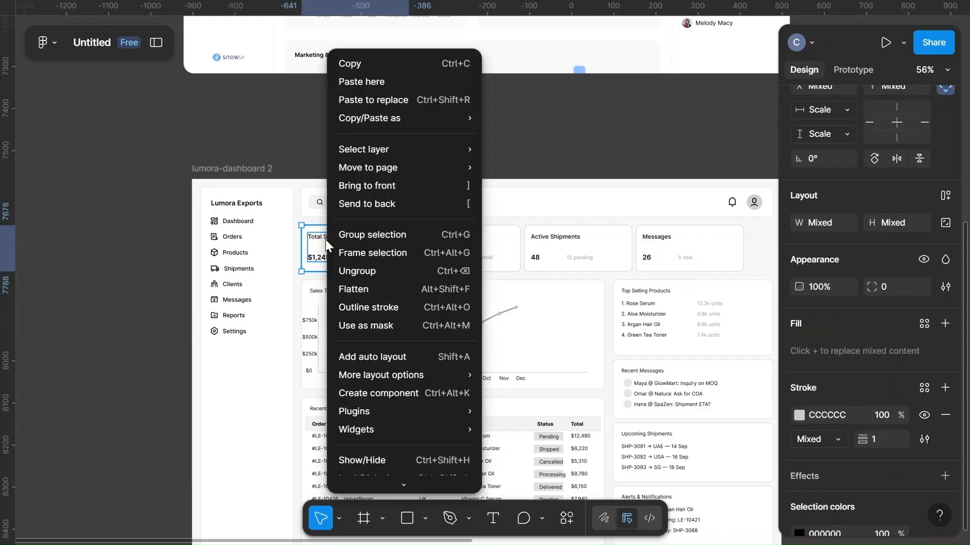
left_click(365, 357)
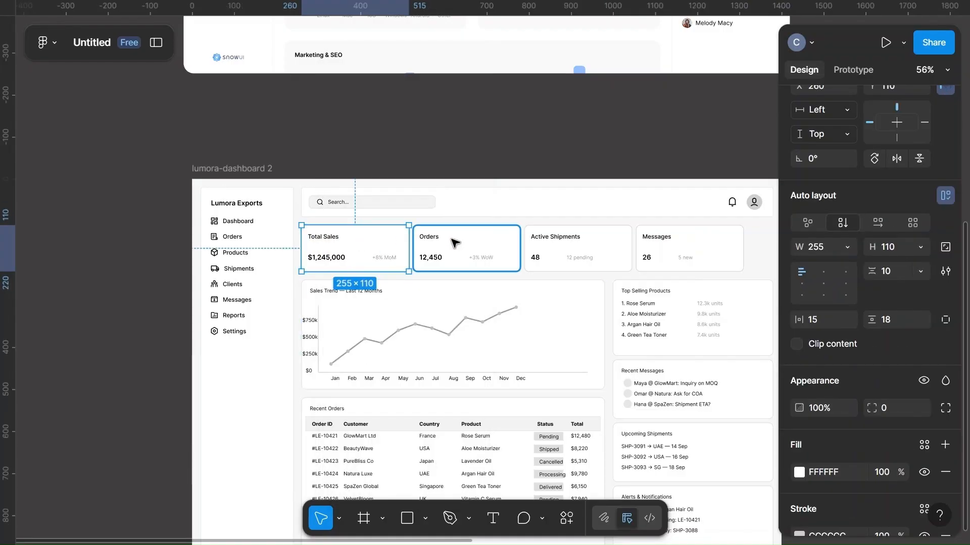
Step: Combine the Orders card's text group and background rectangle into one auto layout frame
double_click(433, 243)
left_click(505, 243, "shift")
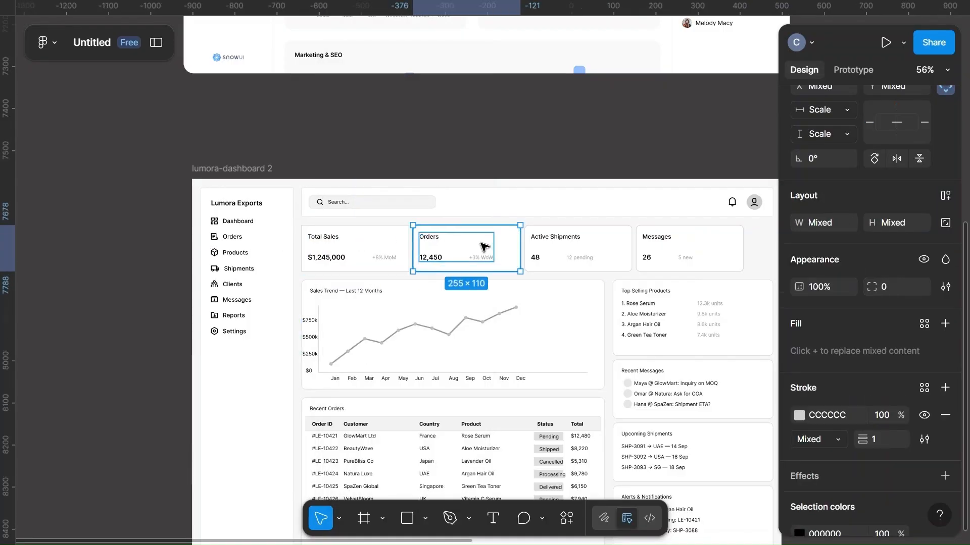
right_click(471, 246)
left_click(499, 355)
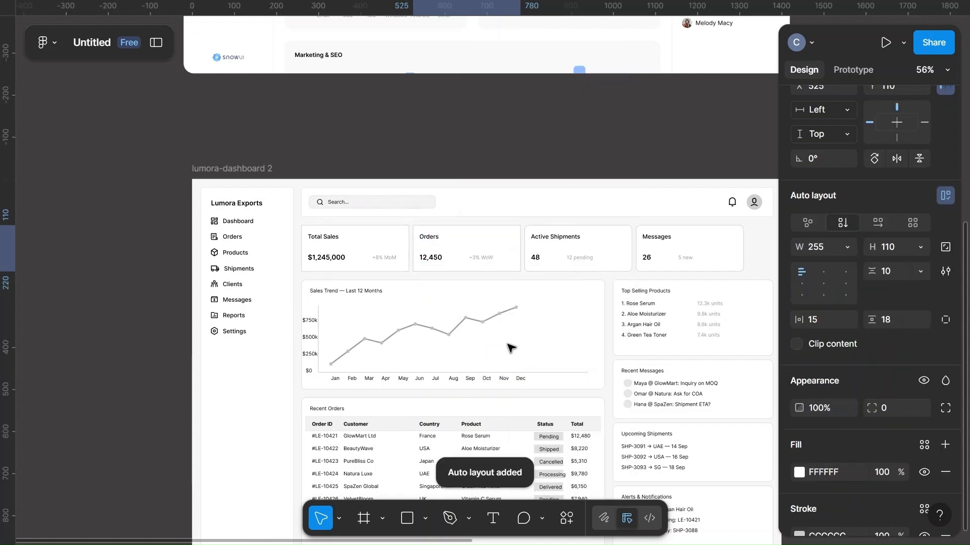
Step: Combine the Active Shipments text group and its card background into one auto layout frame
left_click(556, 239)
left_click(556, 239)
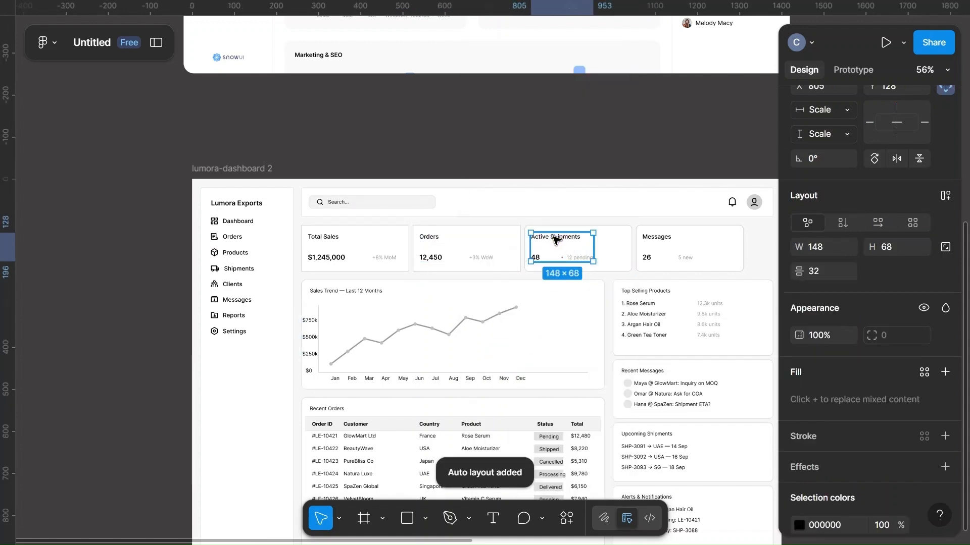
left_click(610, 245, "shift")
right_click(572, 246)
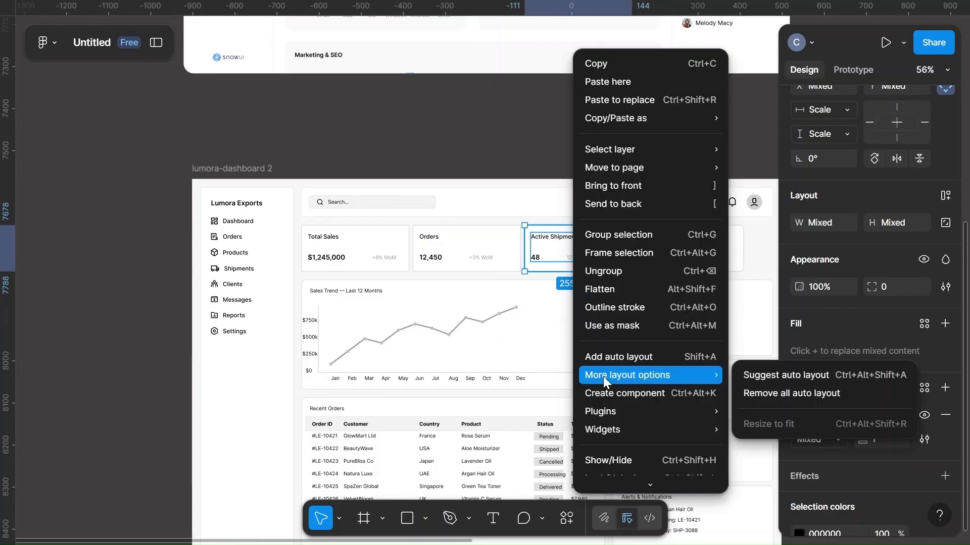
left_click(605, 359)
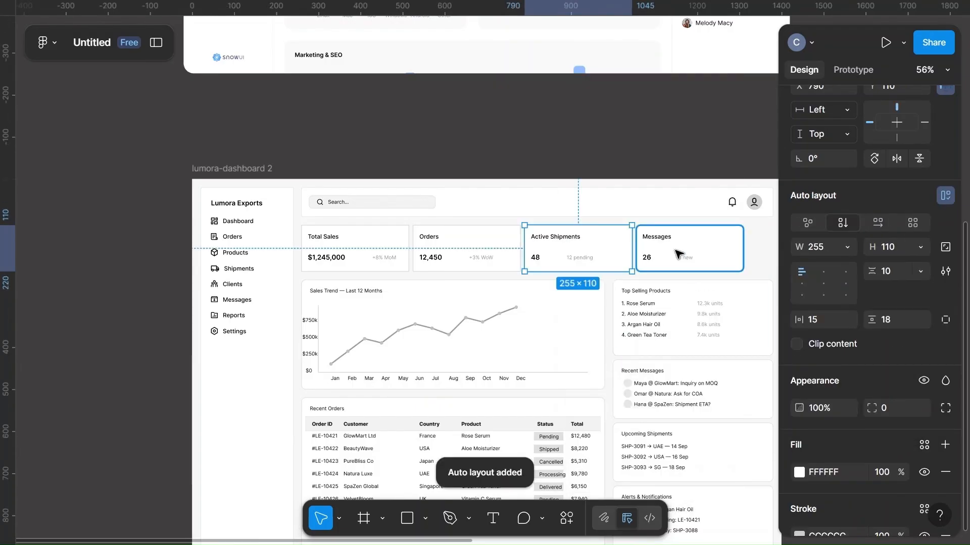
Step: Combine the Messages card's text group and background rectangle into one auto layout frame
left_click(653, 242)
left_click(712, 258, "shift")
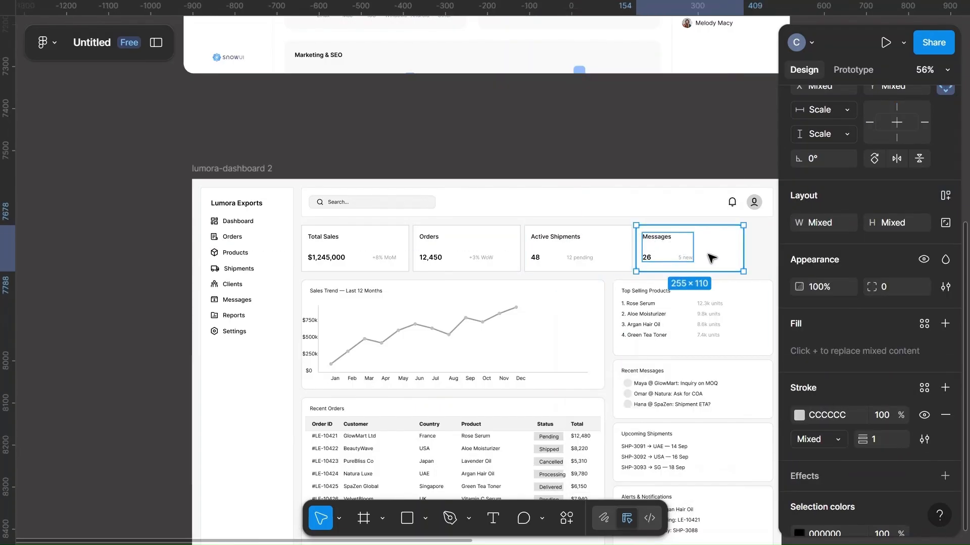
right_click(684, 250)
left_click(722, 357)
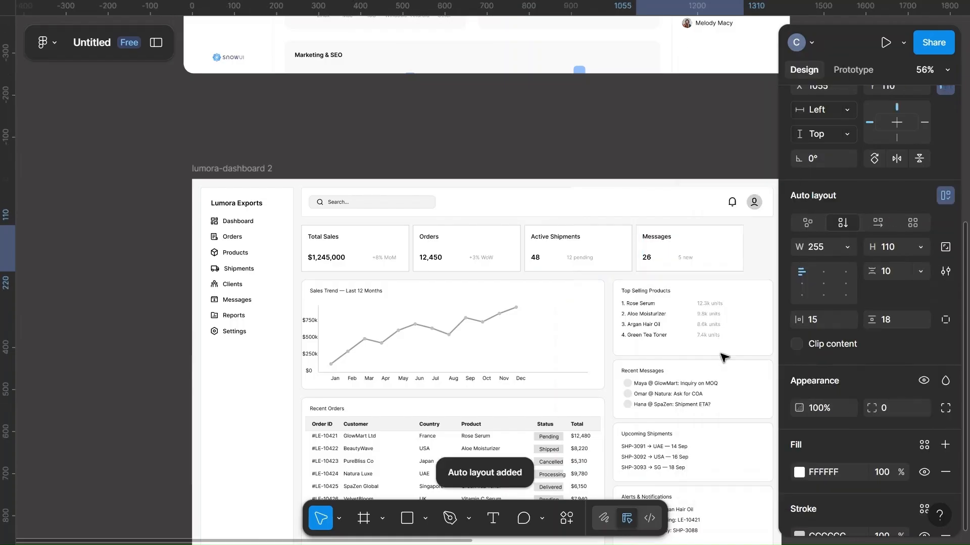
Step: Set the Messages card's width to hug contents
scroll(690, 249, "up", 1)
scroll(689, 249, "up", 3)
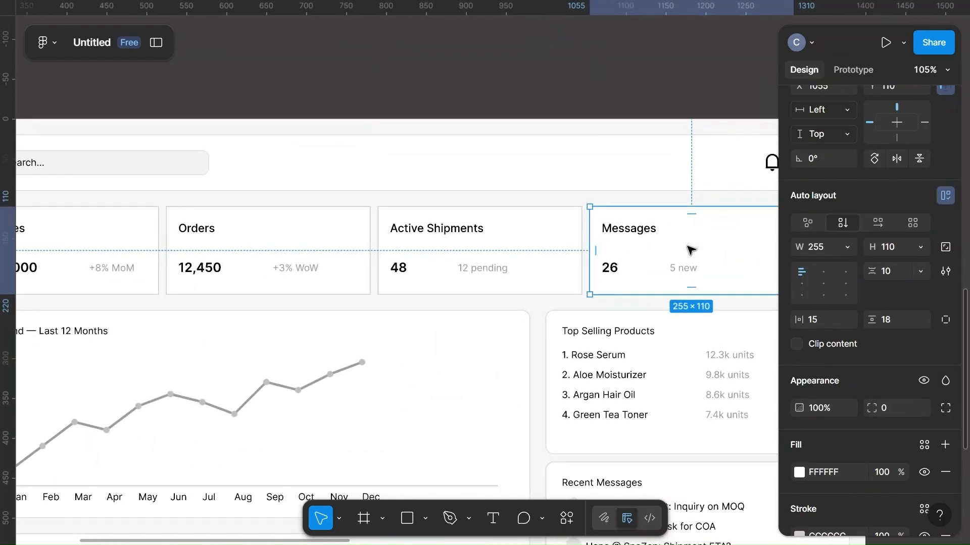
scroll(690, 249, "right", 1)
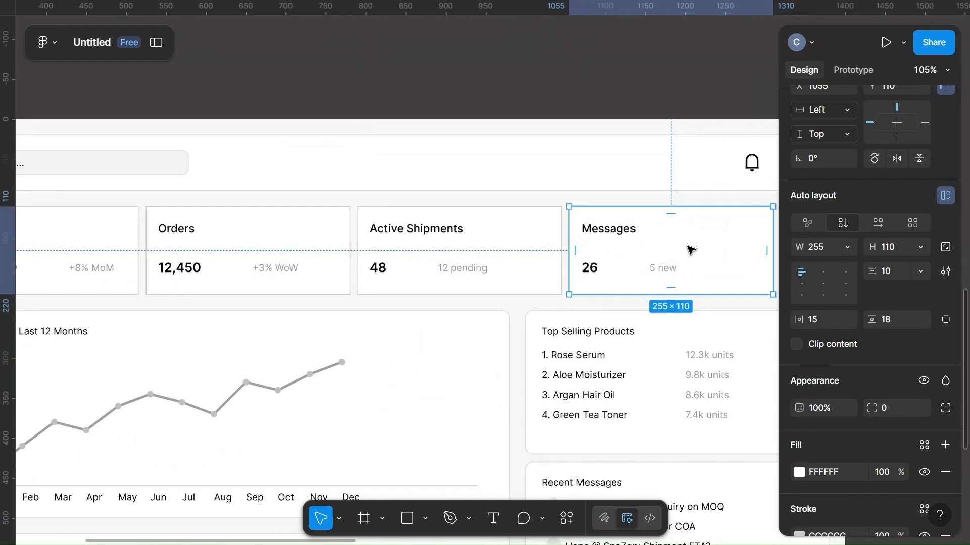
left_click(848, 245)
left_click(855, 263)
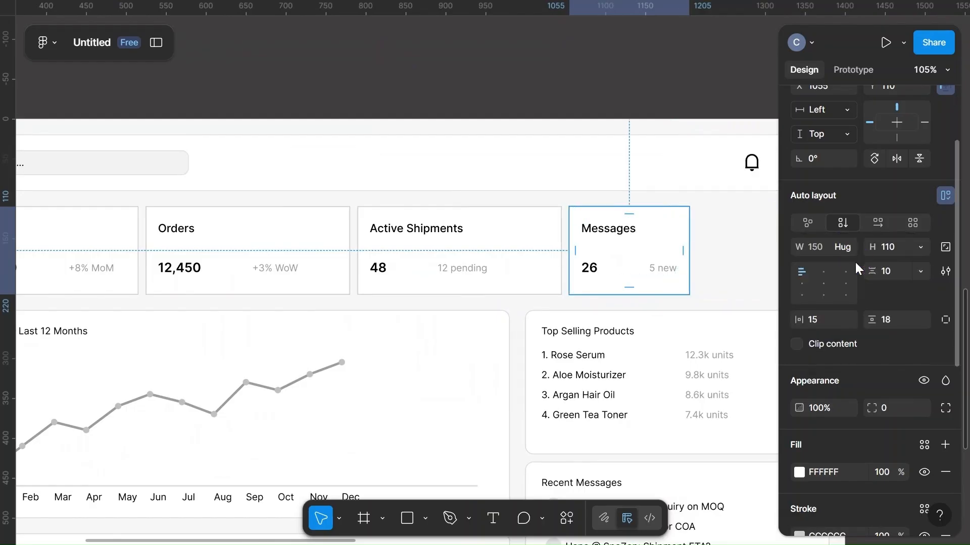
left_click(732, 251)
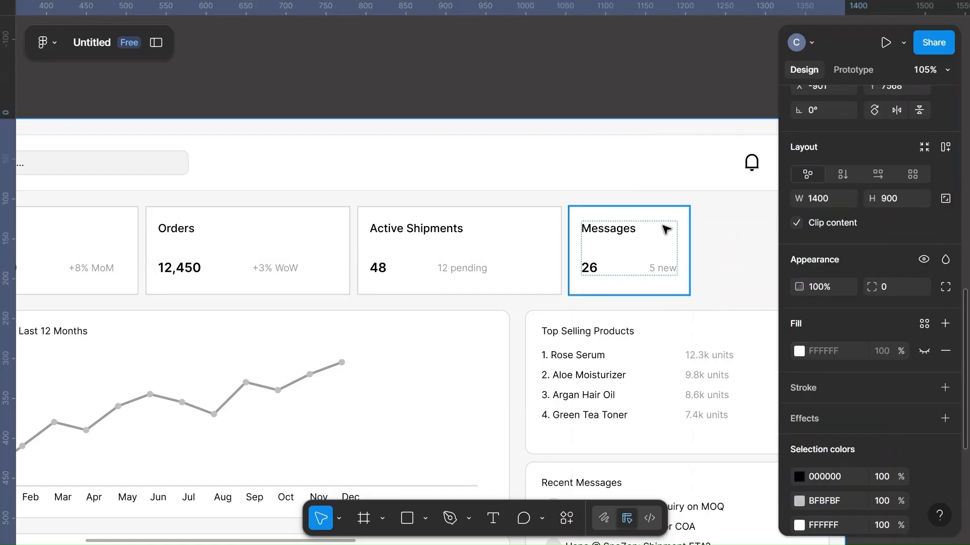
Step: Set the Messages card's corner radius to 4
left_click(666, 230)
left_click(891, 406)
type("4")
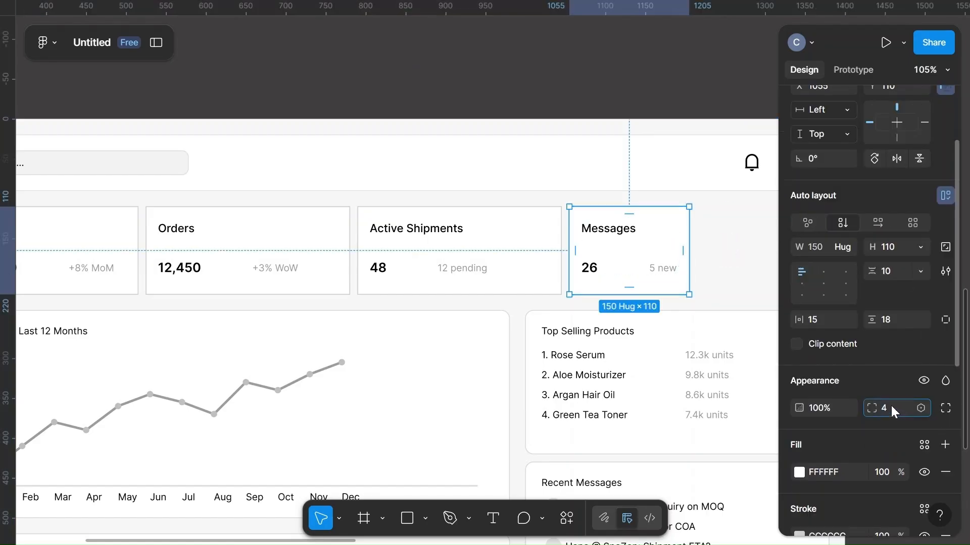
left_click(759, 278)
Step: Set the corner radius of the Active Shipments, Orders and Total Sales cards together to 4
left_click(540, 230)
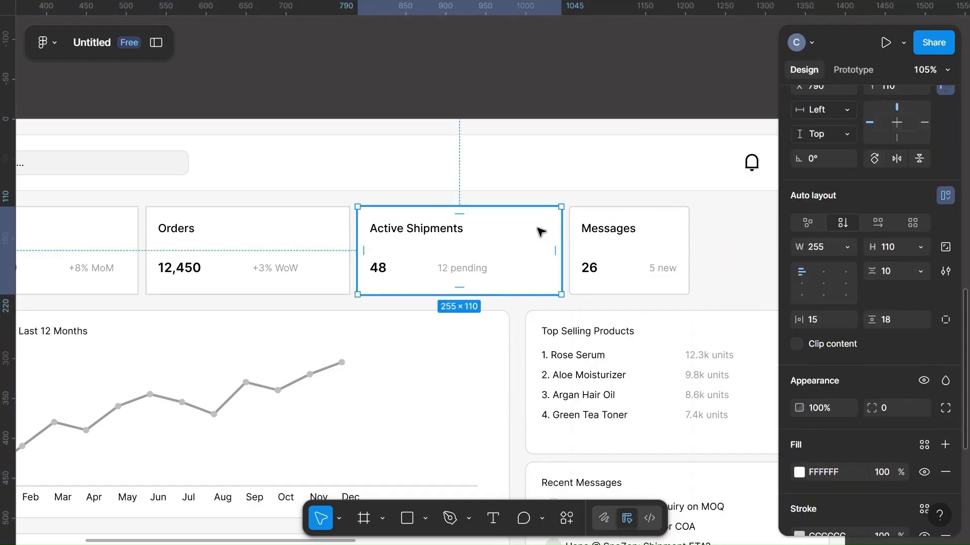
left_click(313, 218, "shift")
scroll(311, 217, "left", 5)
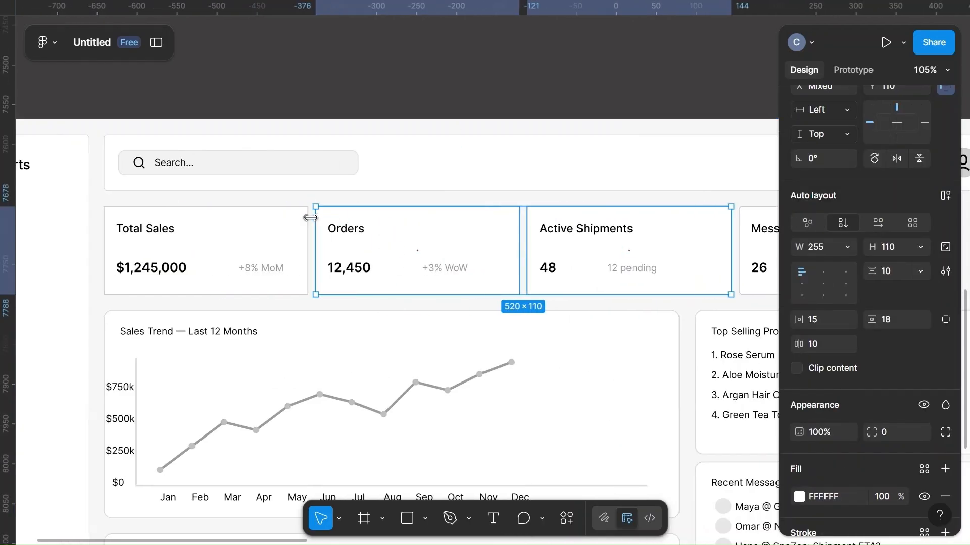
left_click(275, 222, "shift")
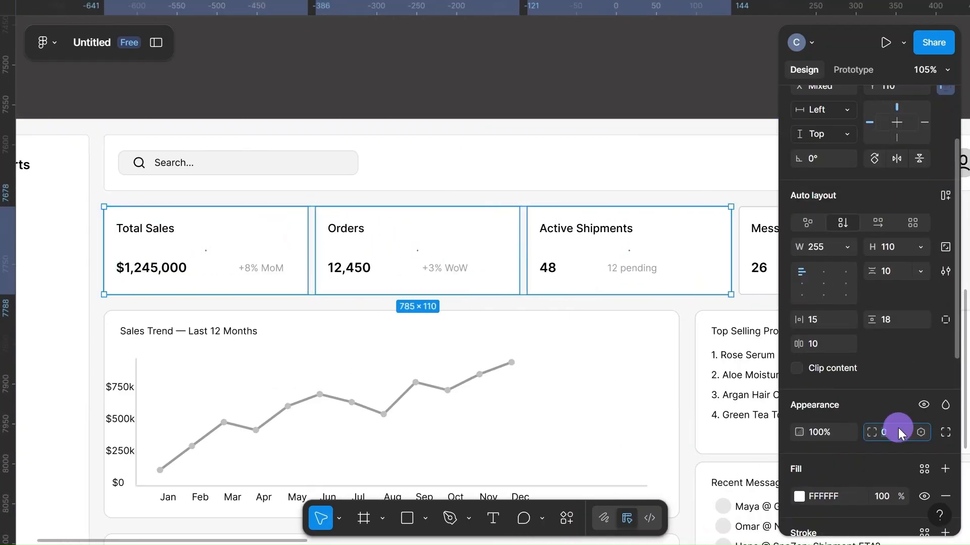
type("4")
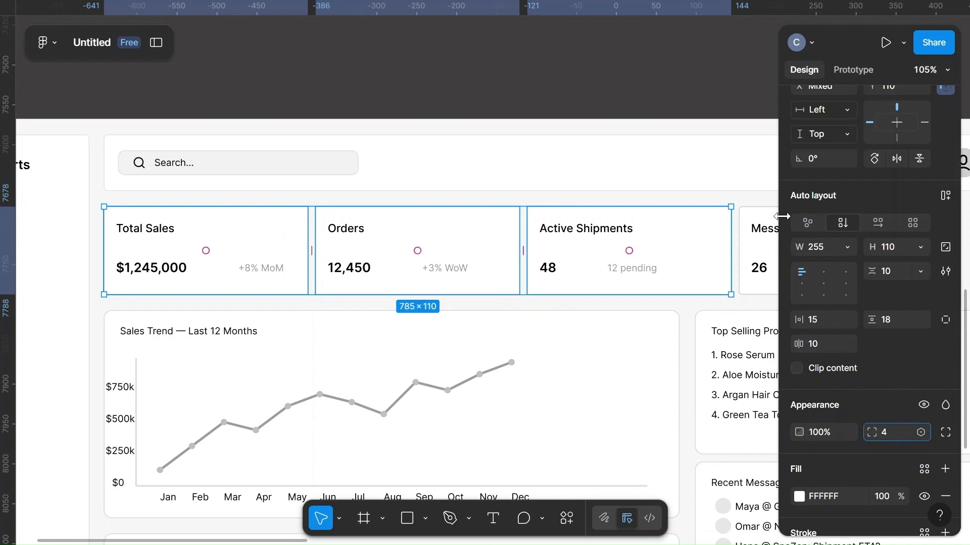
Step: Set the width of the Total Sales, Orders and Active Shipments cards to hug contents
left_click(844, 244)
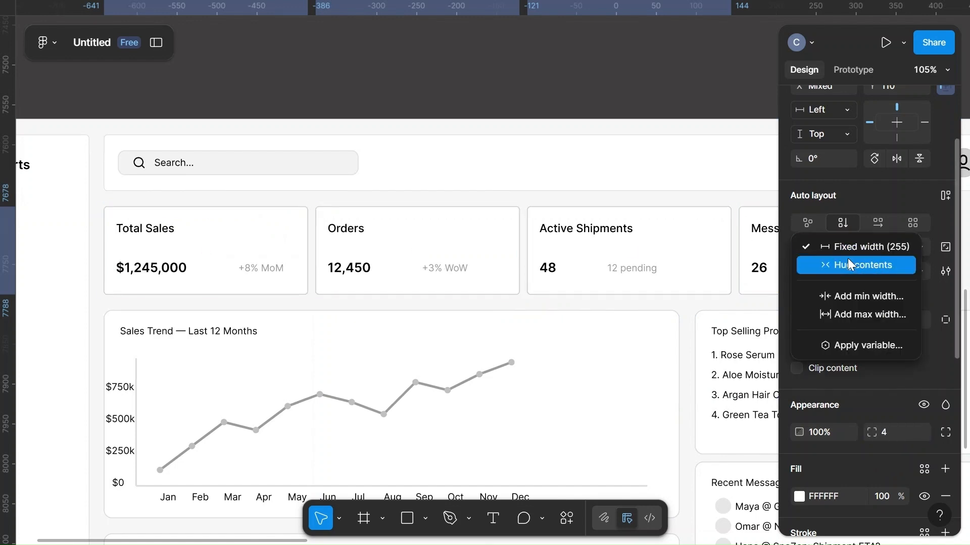
left_click(849, 262)
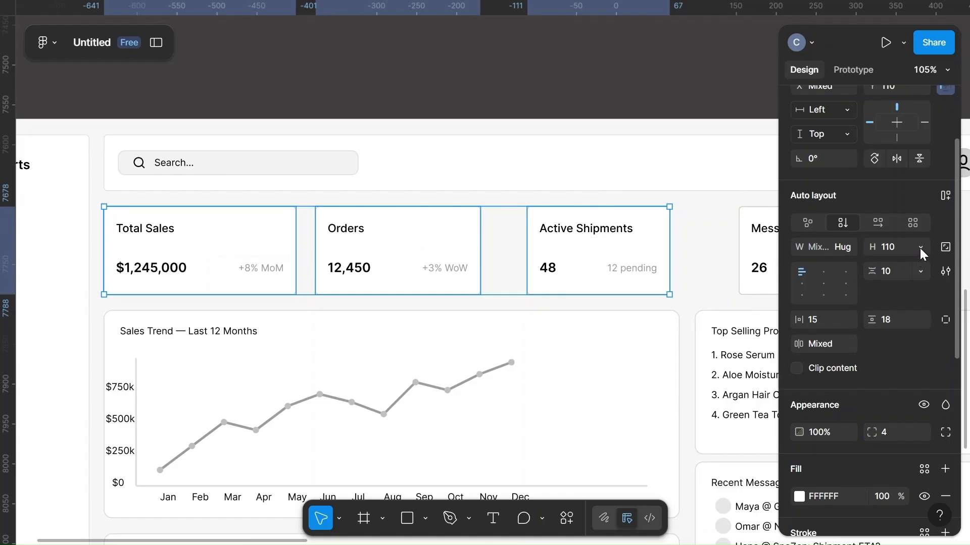
left_click(706, 228)
Step: Select all four metric cards and set the horizontal spacing between them to 24
scroll(706, 229, "right", 2)
scroll(706, 228, "down", 5)
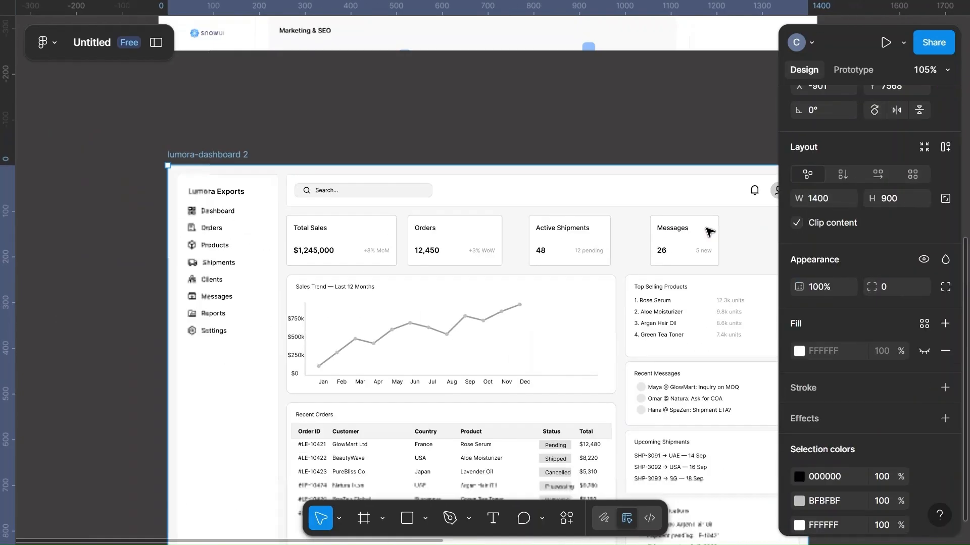
left_click(684, 229)
left_click(575, 236, "shift")
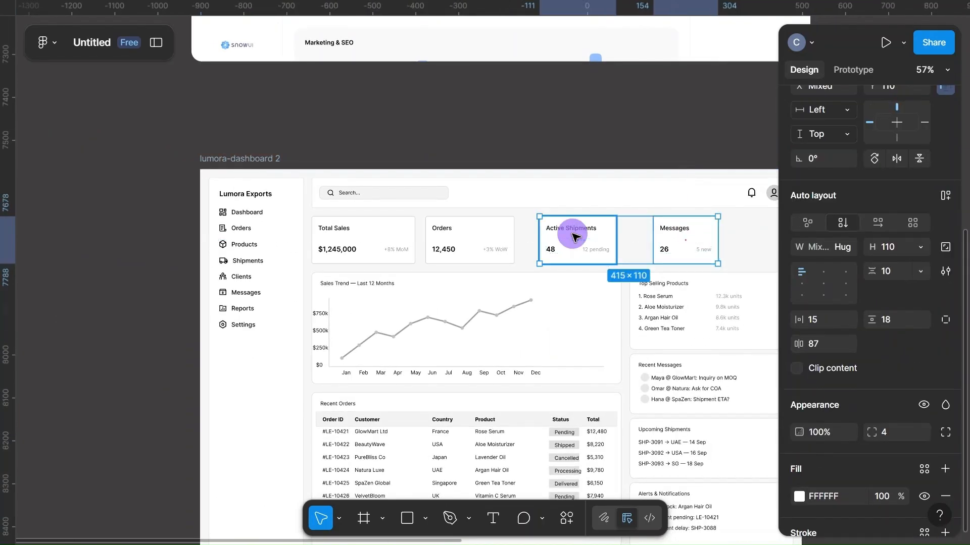
left_click(507, 235, "shift")
left_click(374, 241, "shift")
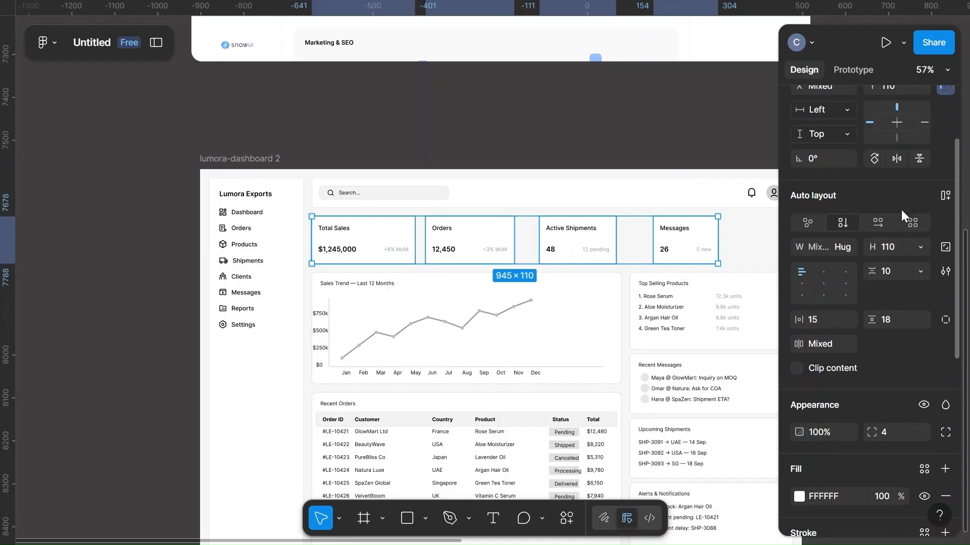
scroll(829, 268, "up", 3)
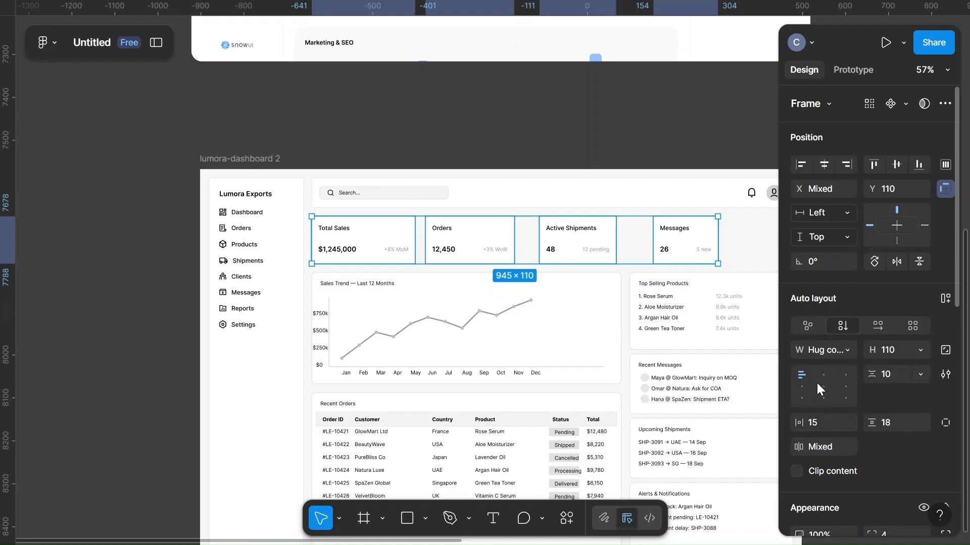
left_click(821, 450)
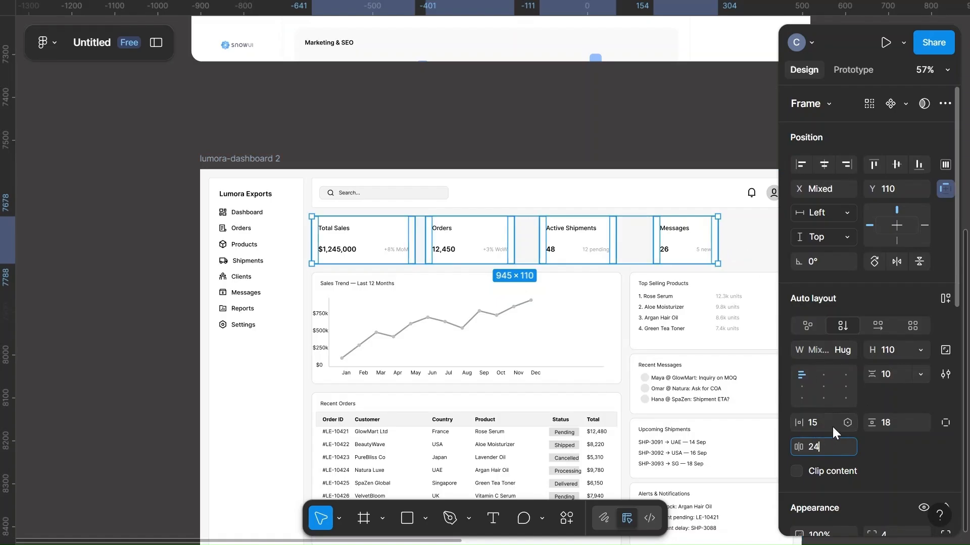
left_click(747, 244)
Step: Group the Total Sales, Orders, Active Shipments and Messages cards together
scroll(749, 245, "right", 3)
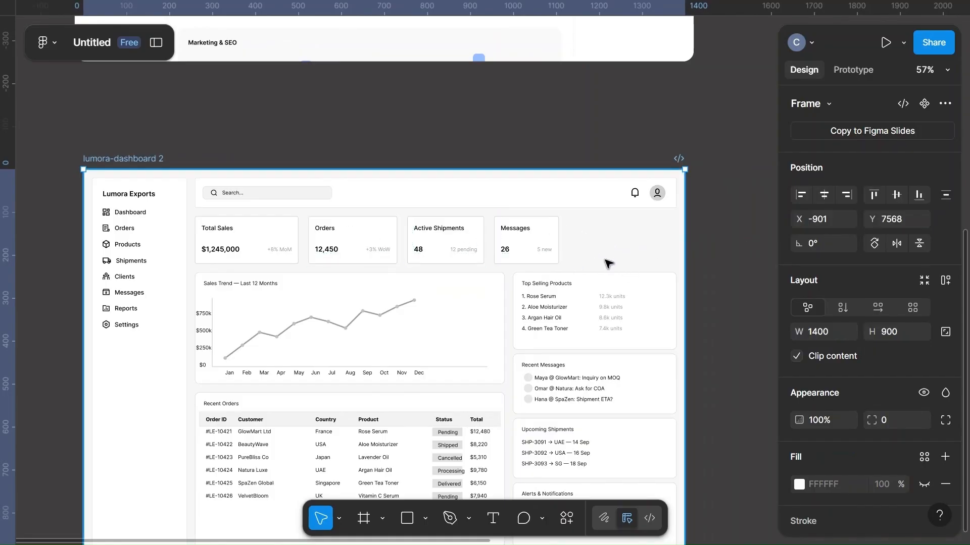
scroll(609, 263, "down", 3)
scroll(606, 258, "down", 2)
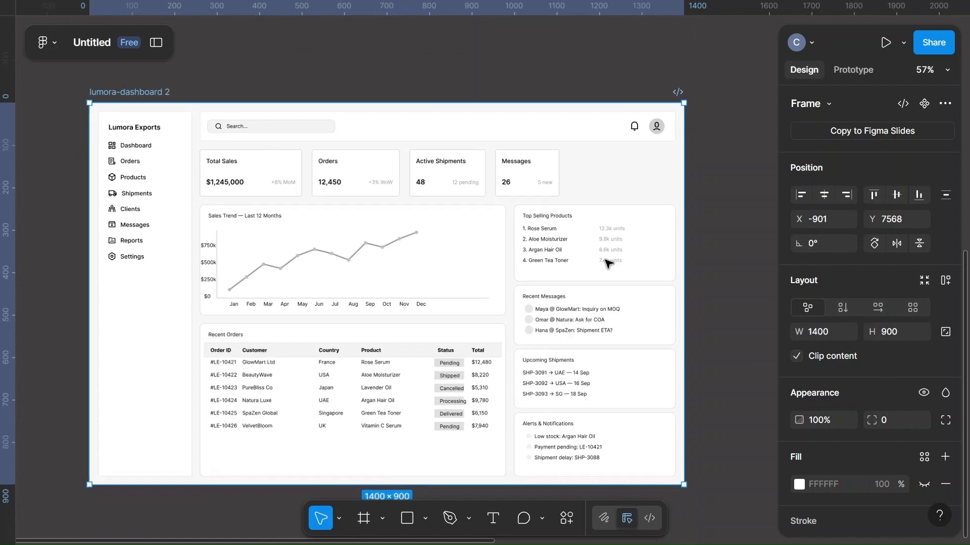
left_click(635, 201)
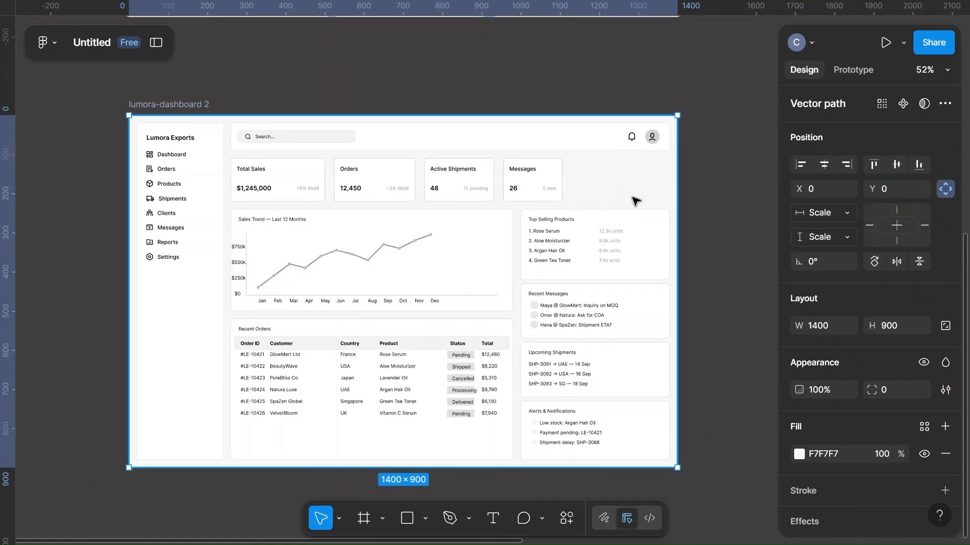
scroll(636, 201, "down", 3)
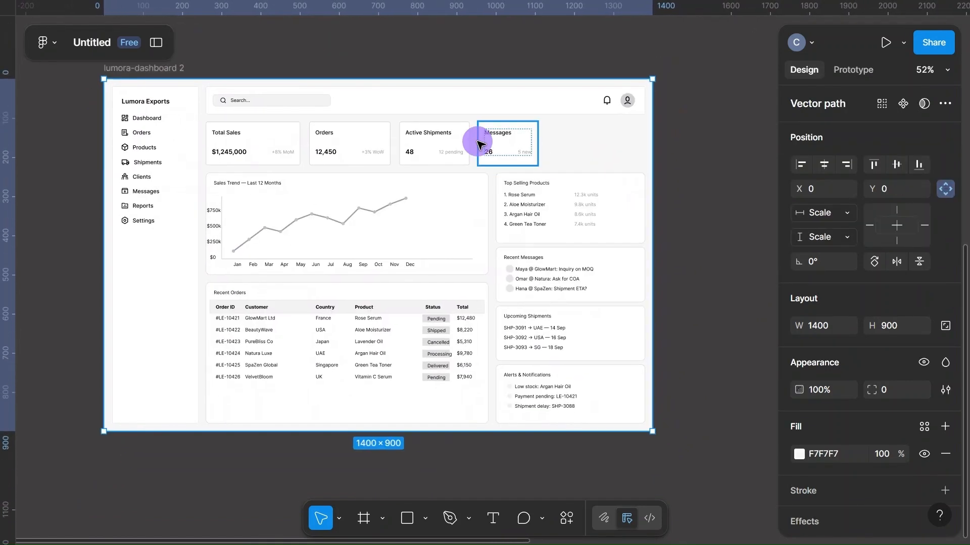
left_click(480, 145)
left_click(439, 145, "shift")
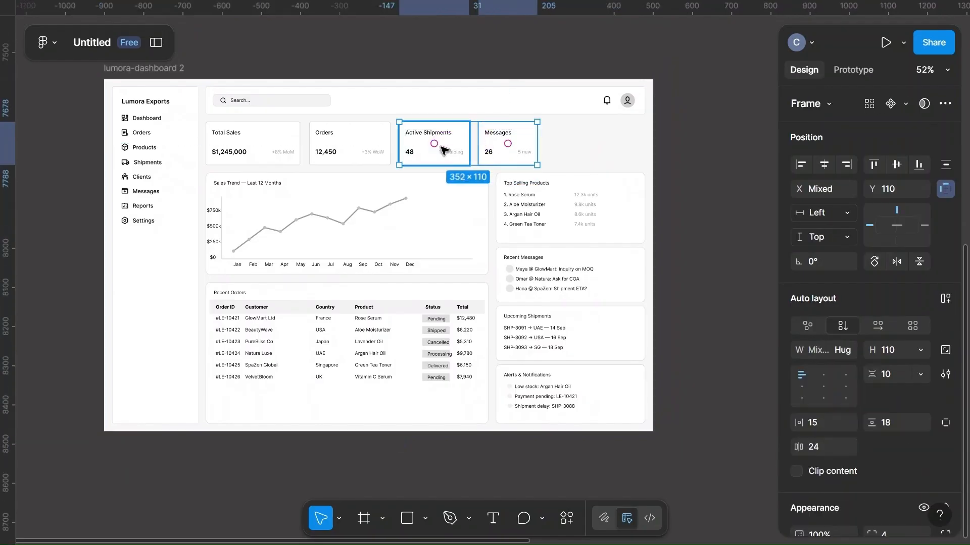
left_click(379, 147, "shift")
left_click(257, 148, "shift")
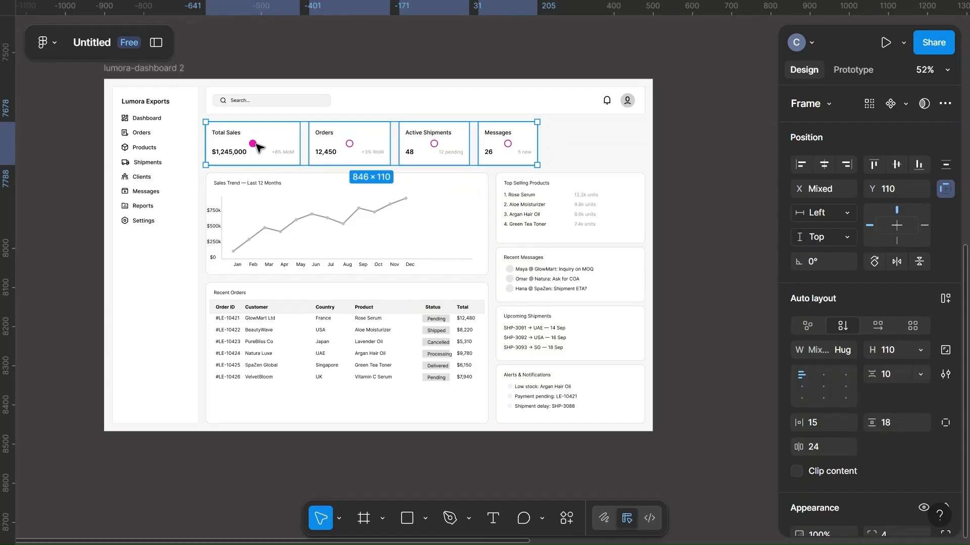
key("ctrl+g")
scroll(258, 148, "down", 3, "ctrl")
scroll(257, 147, "up", 6, "ctrl")
scroll(257, 148, "up", 3)
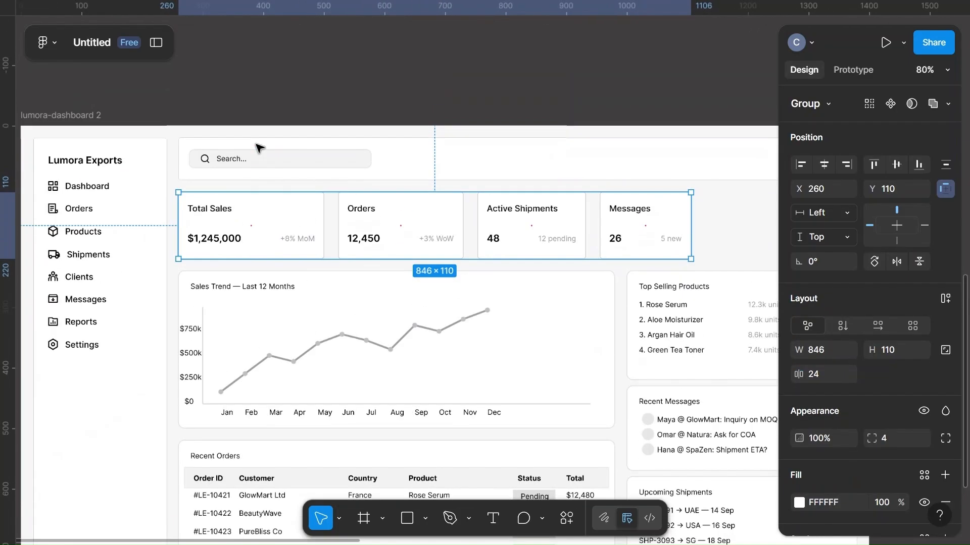
left_click_drag(336, 225, 340, 227)
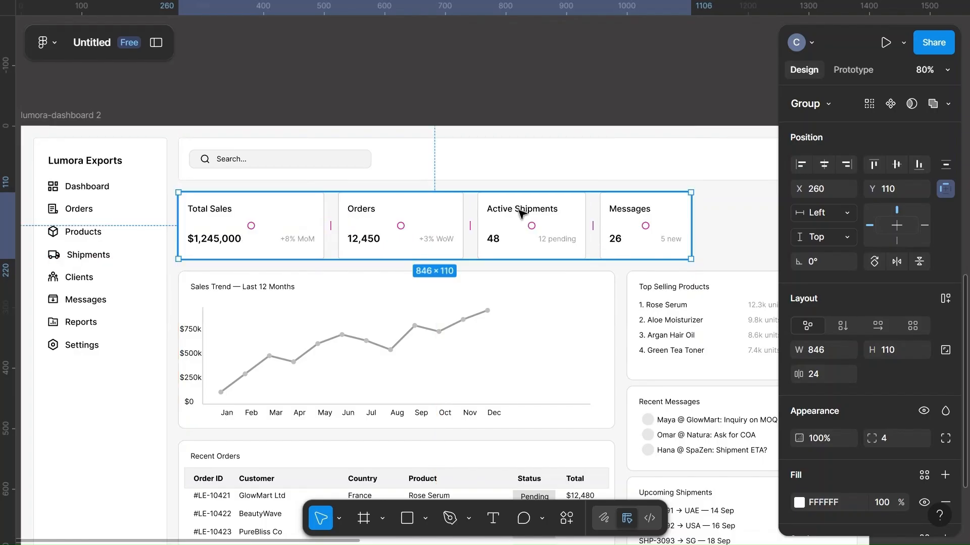
left_click(714, 242)
scroll(714, 244, "up", 2)
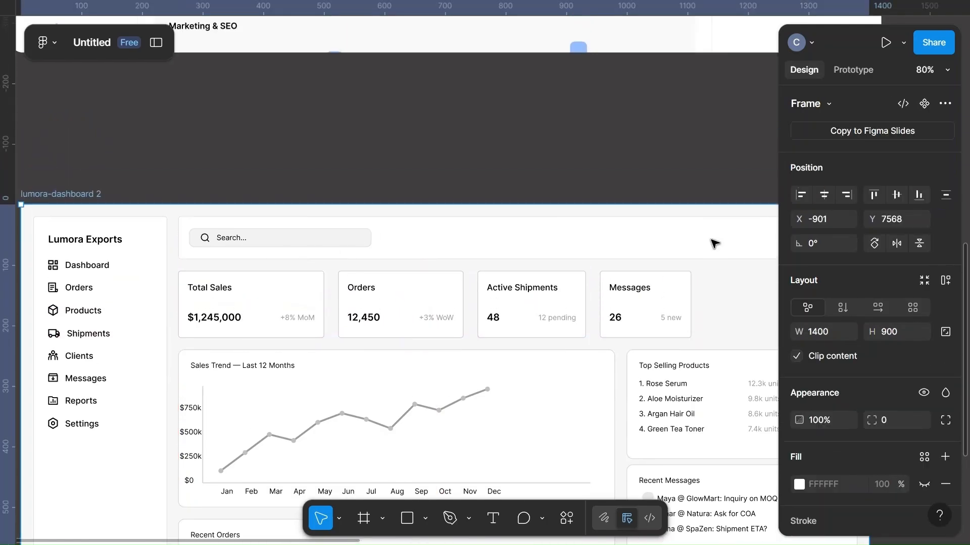
Step: Inspect the appearance and colour settings of the New Users card in the Dashboard Overview reference design
scroll(714, 243, "up", 15)
scroll(714, 243, "down", 3)
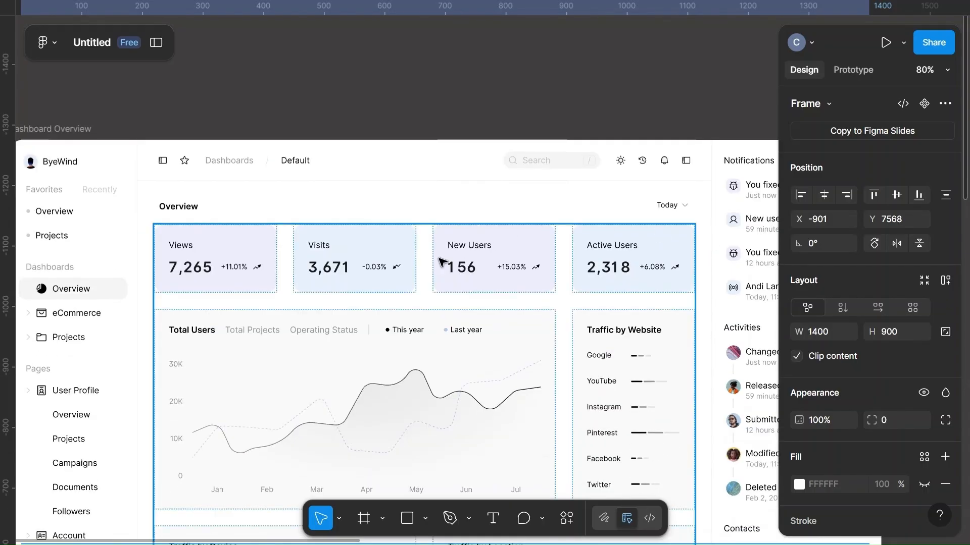
left_click(524, 255)
left_click(545, 246)
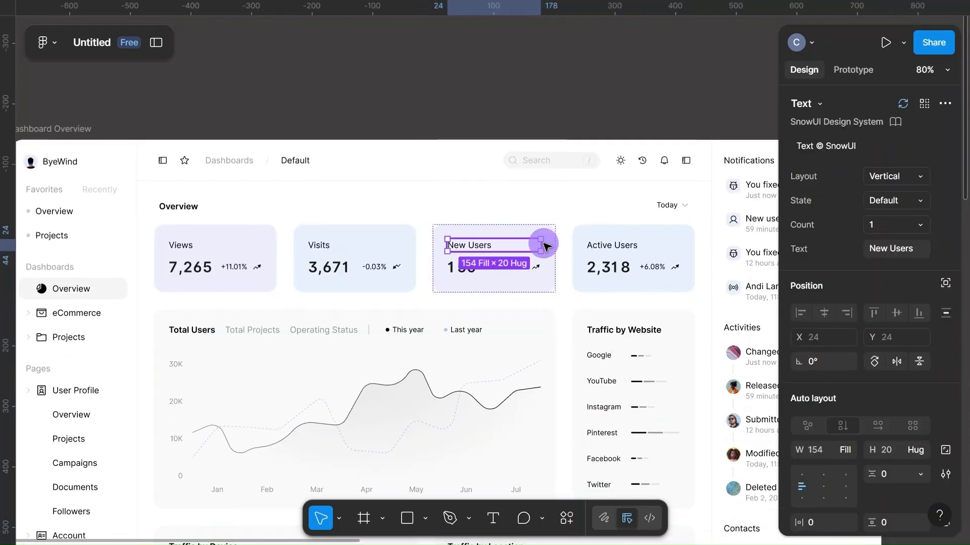
key("Escape")
key("Escape")
scroll(856, 441, "down", 4)
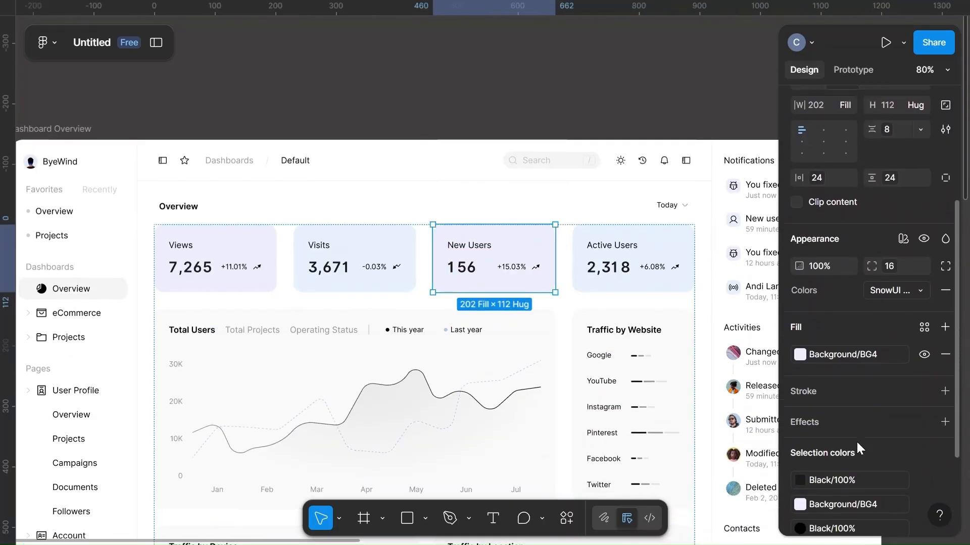
scroll(857, 443, "down", 1)
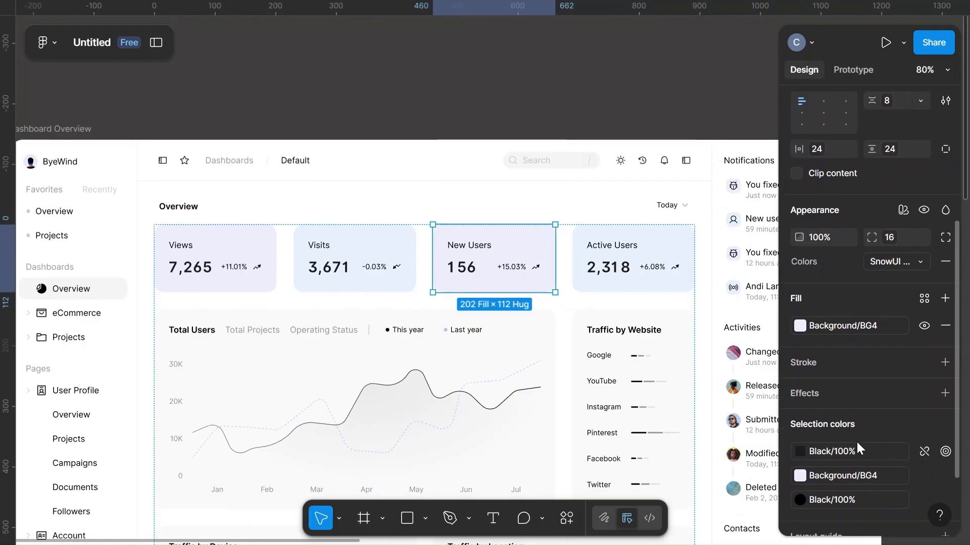
Step: Browse the library colours available for the New Users card's Background/BG4 colour, leaving it unchanged
left_click(799, 477)
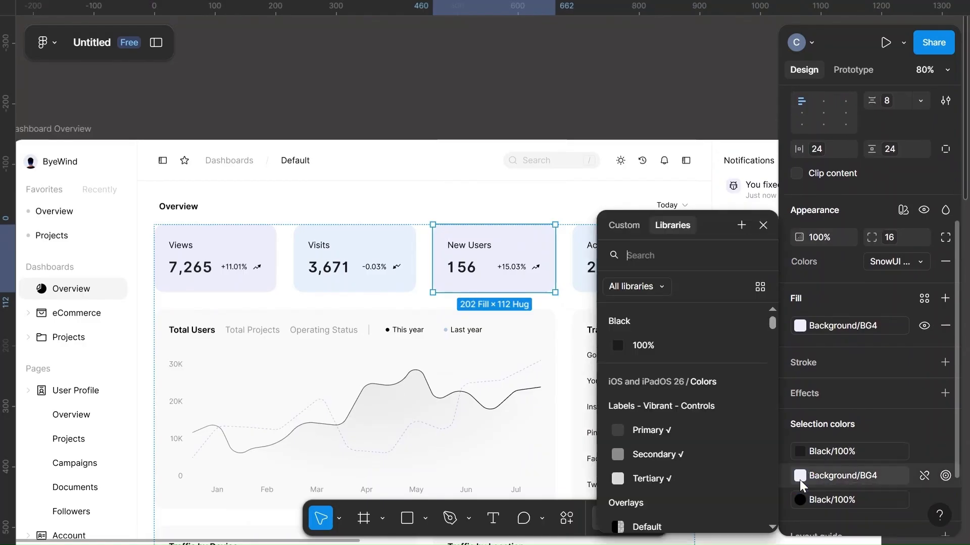
scroll(707, 414, "down", 15)
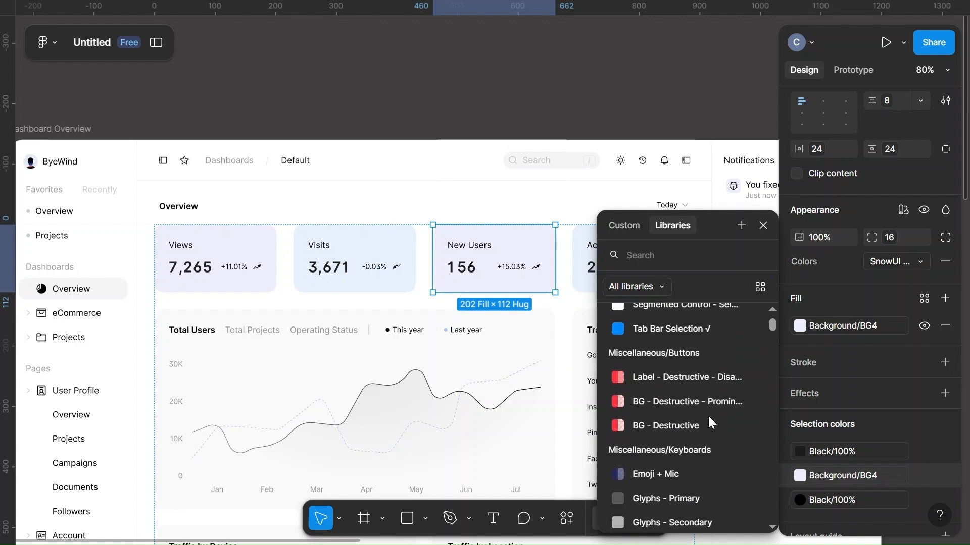
scroll(709, 417, "down", 15)
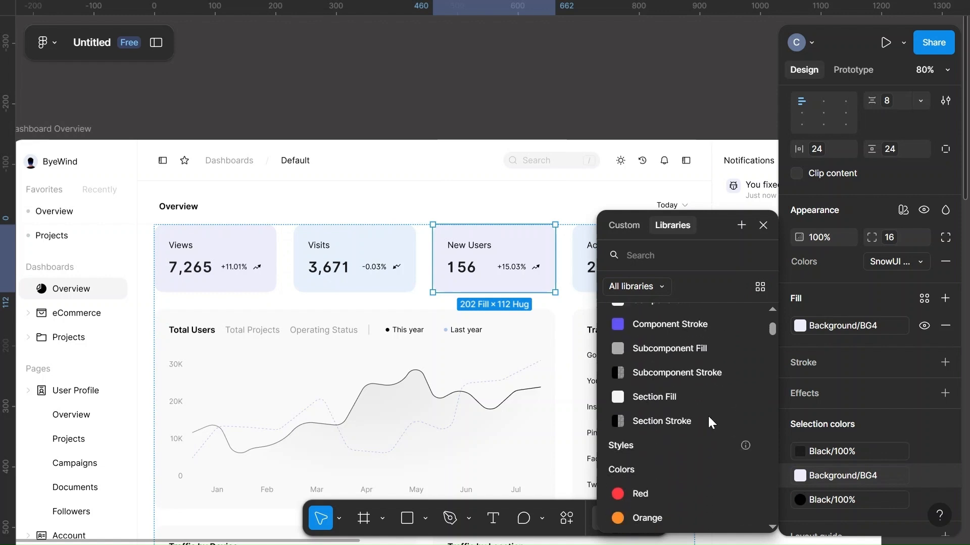
scroll(708, 414, "down", 5)
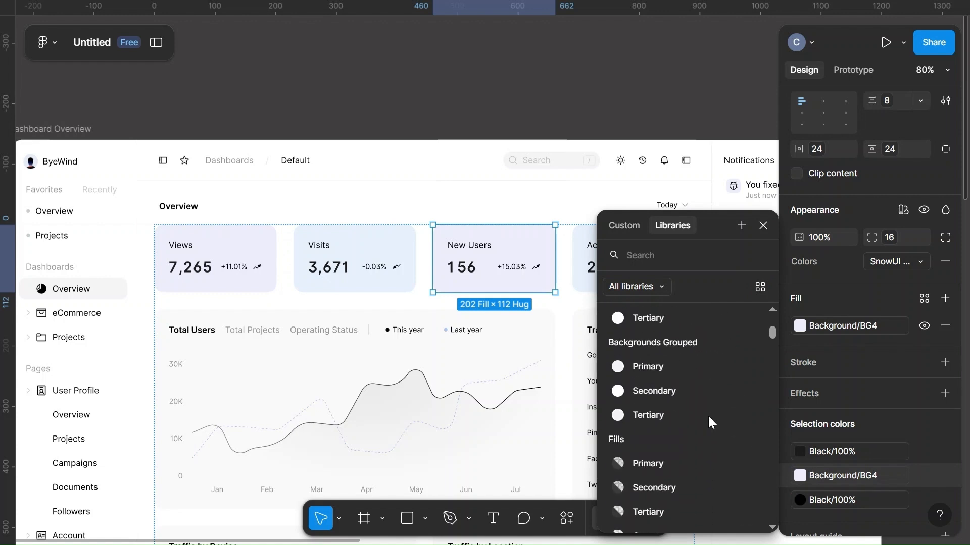
left_click(660, 80)
Step: Fill the Total Sales card with EDEEFC, sampled from the Views card in the Dashboard Overview design
scroll(604, 404, "down", 6)
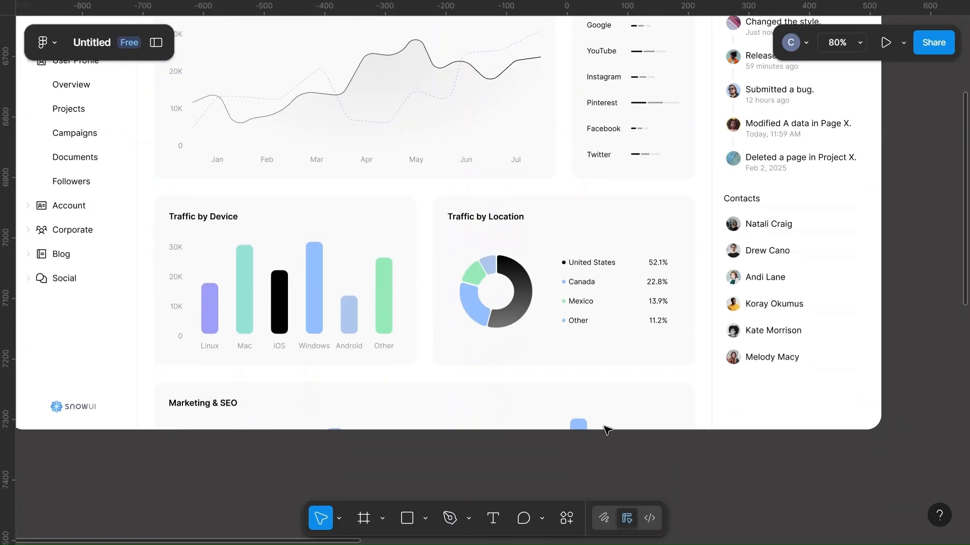
scroll(606, 428, "down", 5, "ctrl")
scroll(607, 430, "up", 5, "ctrl")
scroll(608, 428, "up", 4)
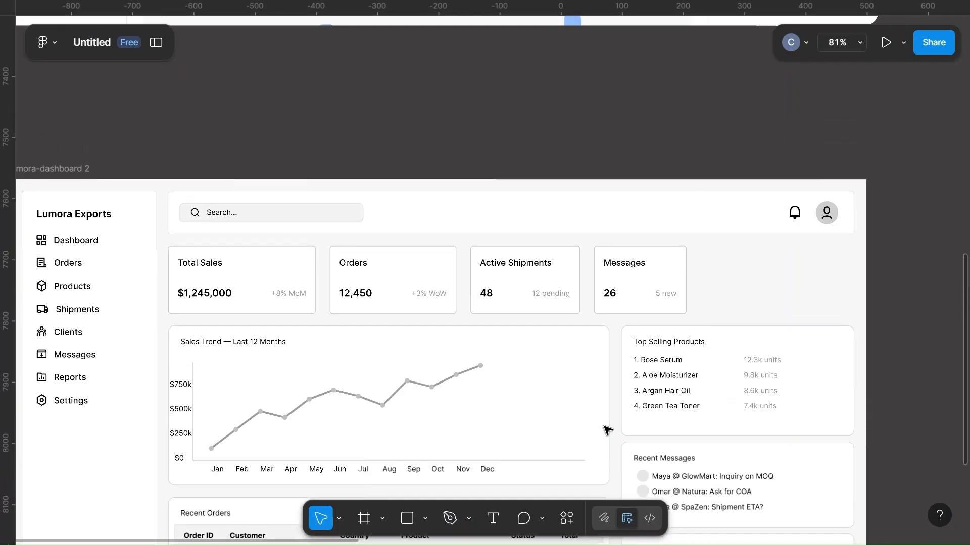
left_click(294, 276)
left_click(290, 275)
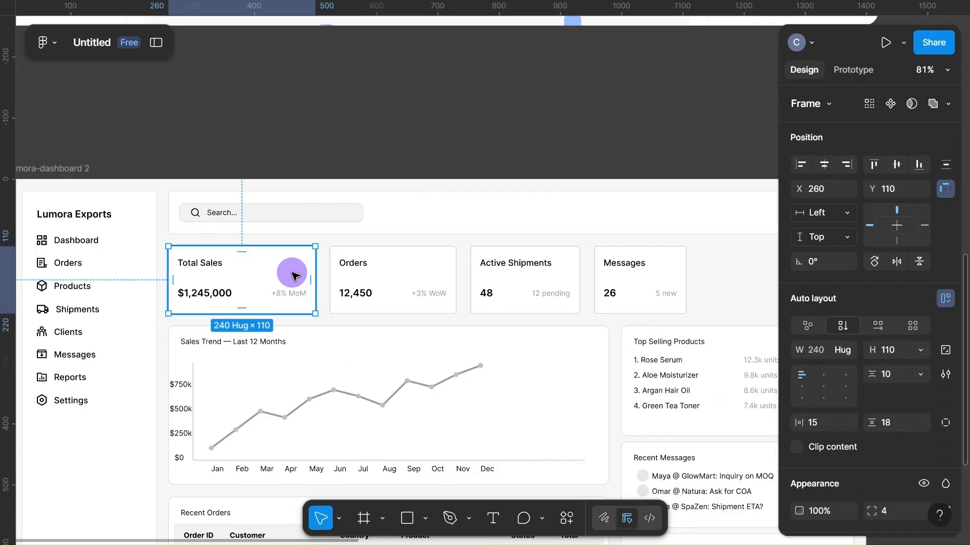
scroll(914, 439, "down", 3)
scroll(915, 439, "down", 2)
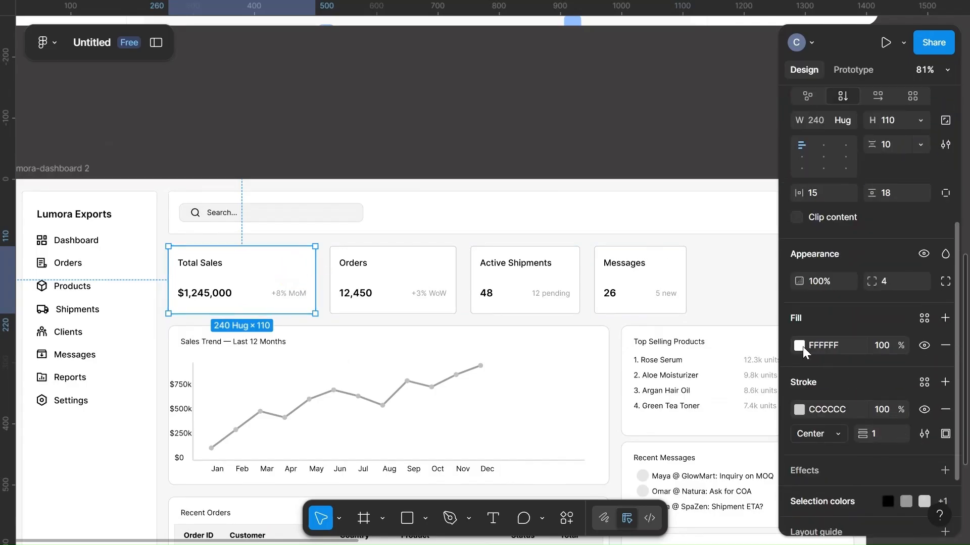
left_click(799, 346)
left_click(619, 377)
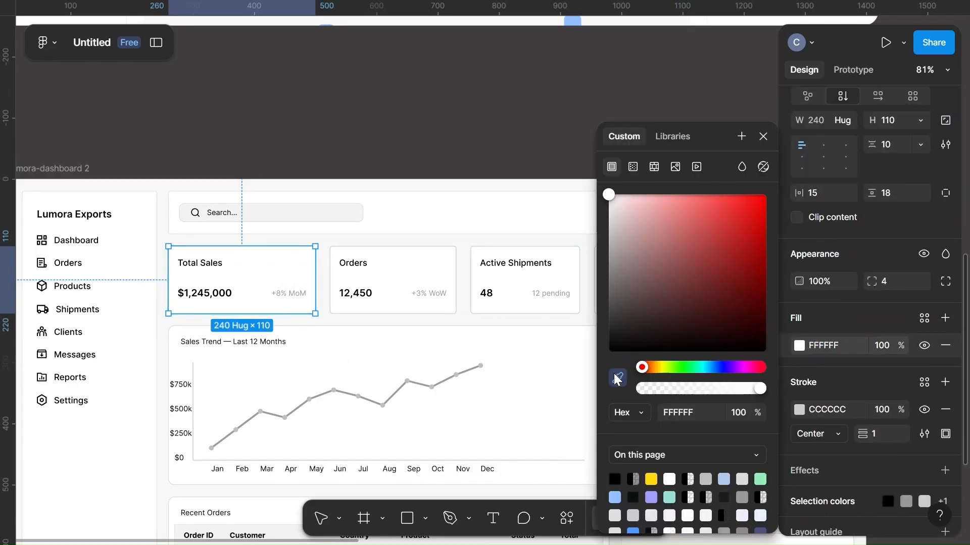
scroll(464, 107, "up", 5)
scroll(464, 107, "up", 7)
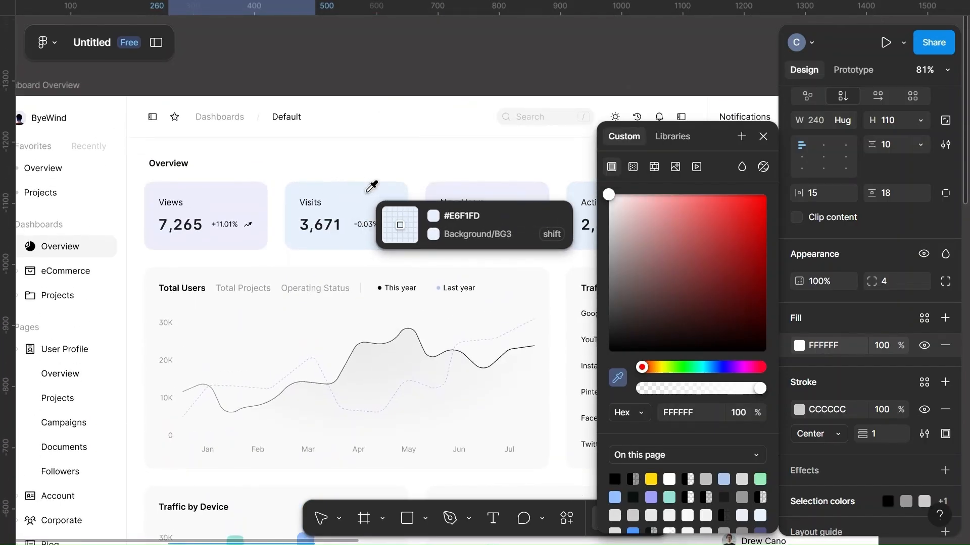
left_click(222, 189)
scroll(474, 348, "down", 10)
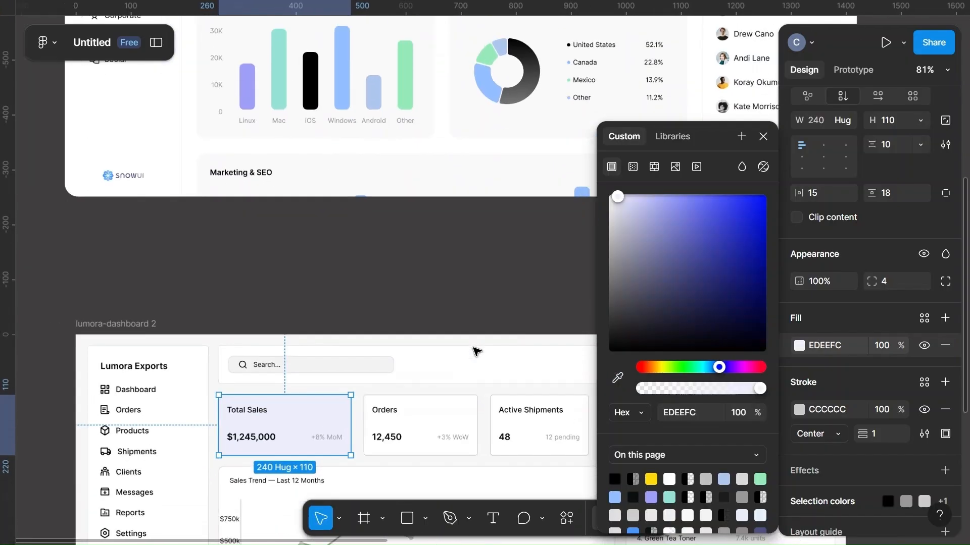
Step: Copy the Total Sales card's fill colour EDEEFC and apply it to the Active Shipments card
scroll(474, 348, "down", 5)
scroll(474, 348, "up", 4)
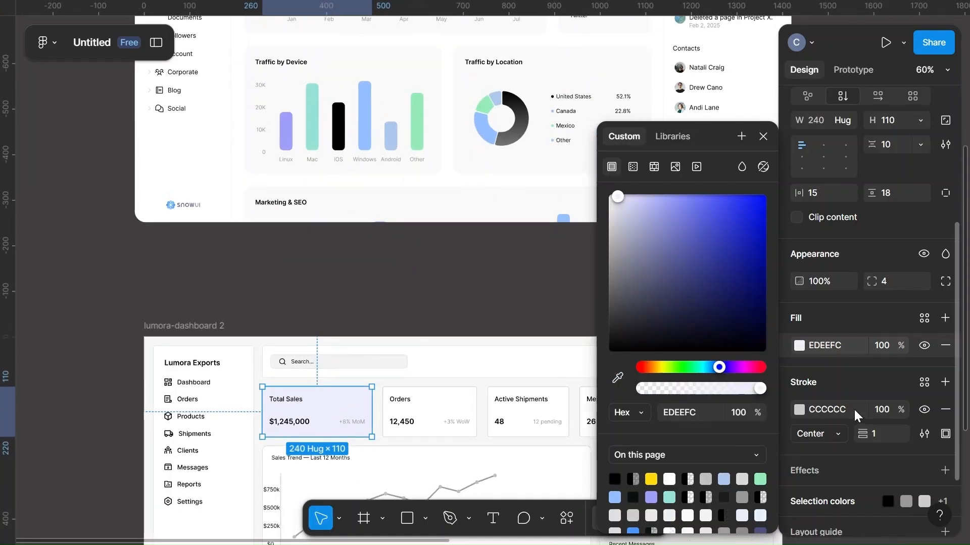
left_click(699, 413)
key("ctrl+c")
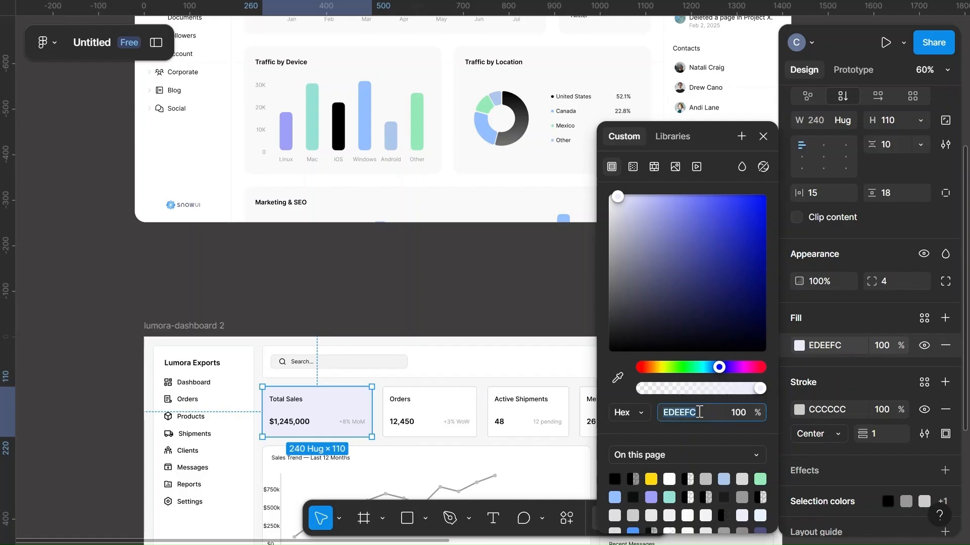
left_click(543, 411)
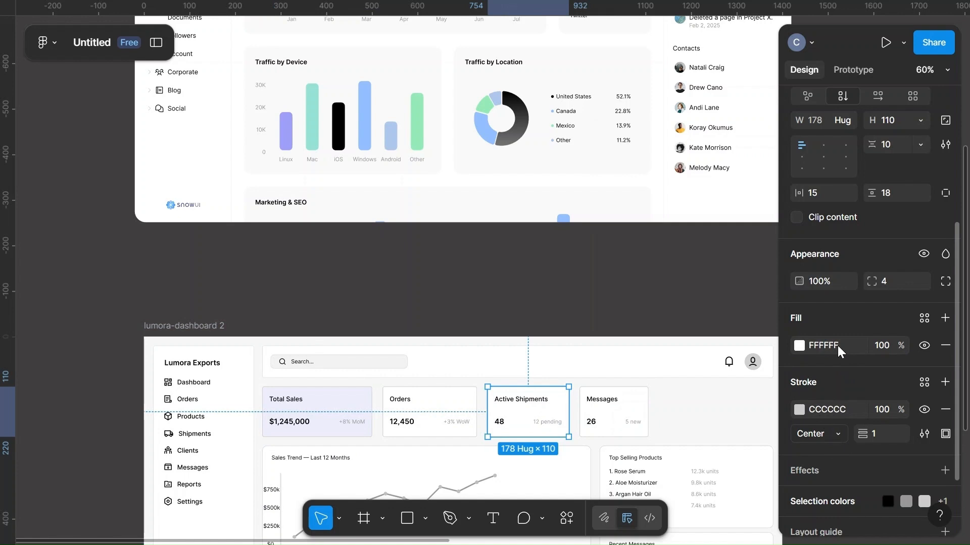
key("ctrl+v")
left_click(649, 305)
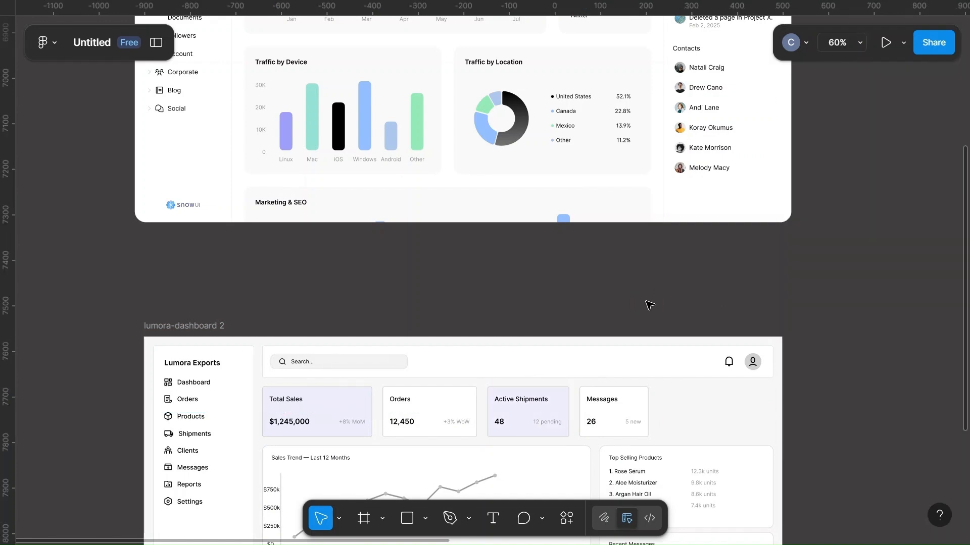
Step: Fill the Orders card with E6F1FD, sampled from the Visits card in the Dashboard Overview design
left_click(450, 404)
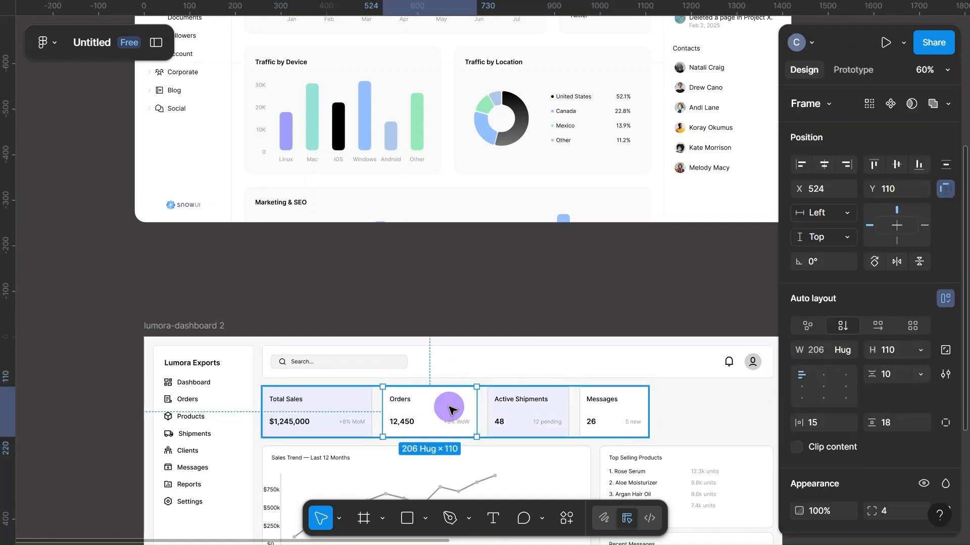
scroll(869, 436, "down", 5)
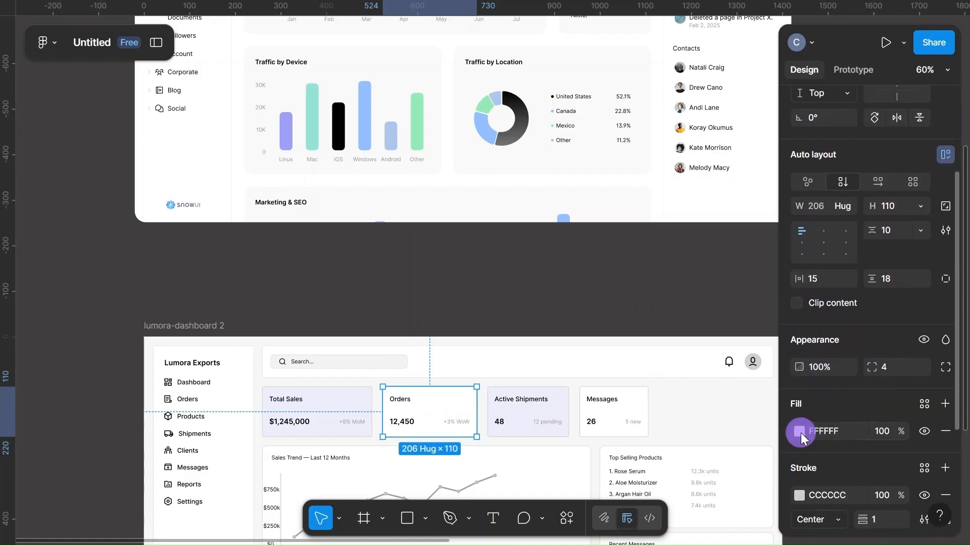
left_click(798, 431)
left_click(617, 378)
scroll(530, 268, "up", 6)
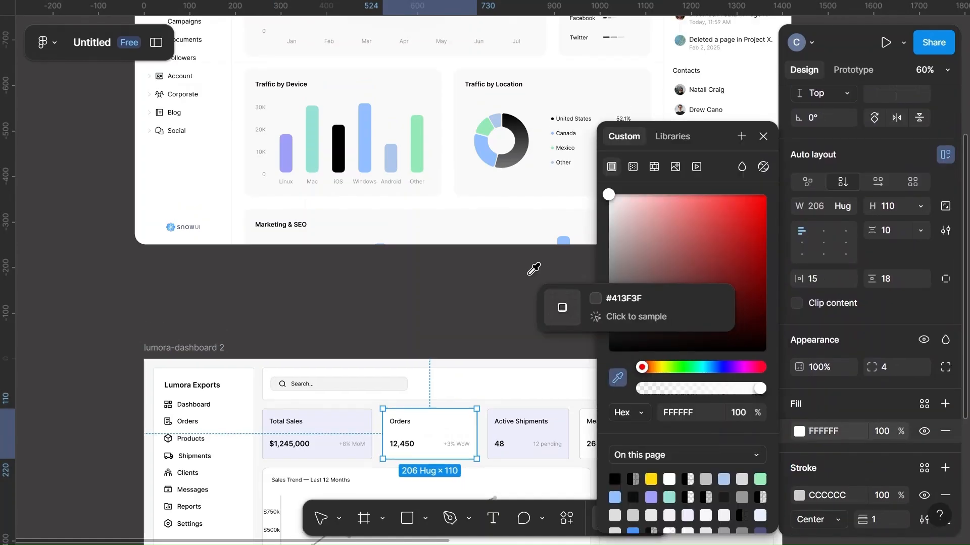
scroll(530, 263, "up", 3)
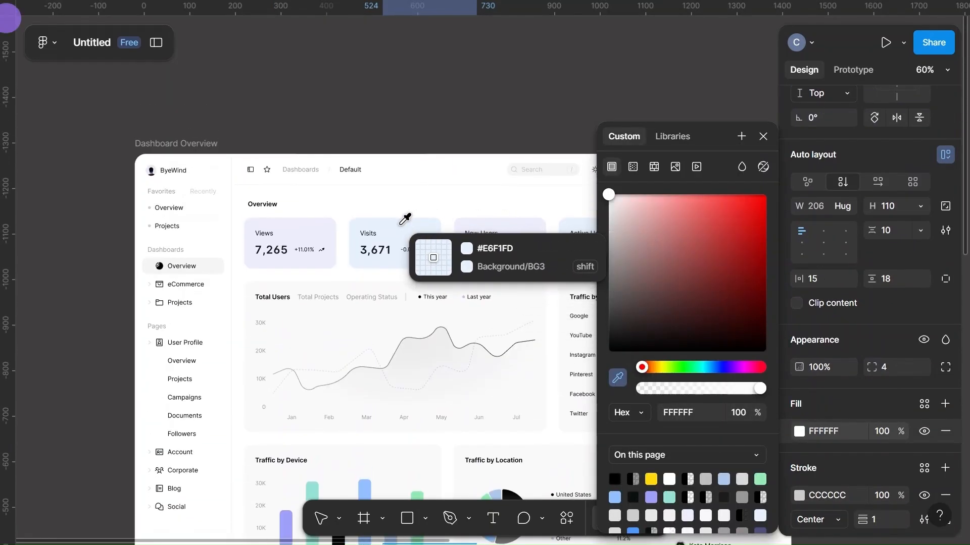
left_click(418, 227)
scroll(544, 392, "down", 15)
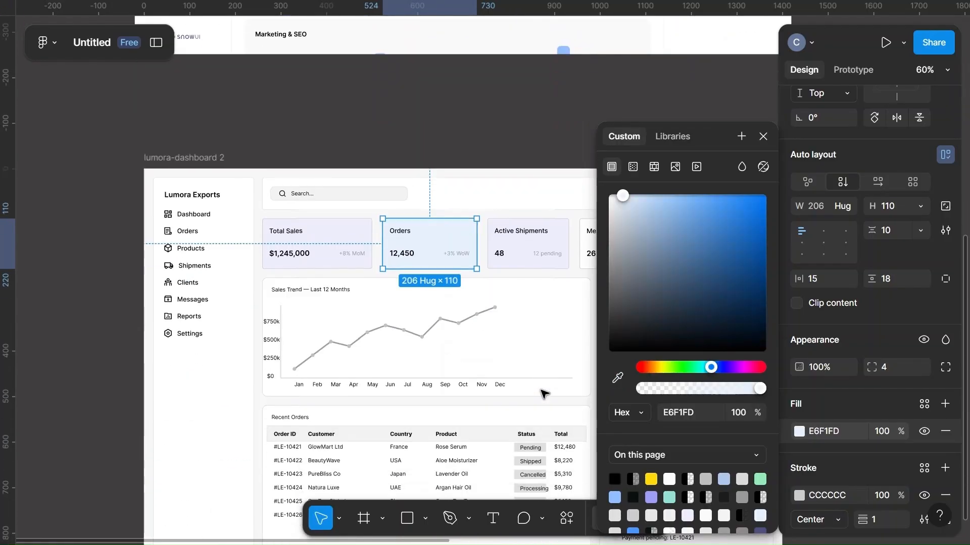
Step: Copy the Orders card's fill colour E6F1FD and apply it to the Messages card
left_click(702, 411)
key("ctrl+c")
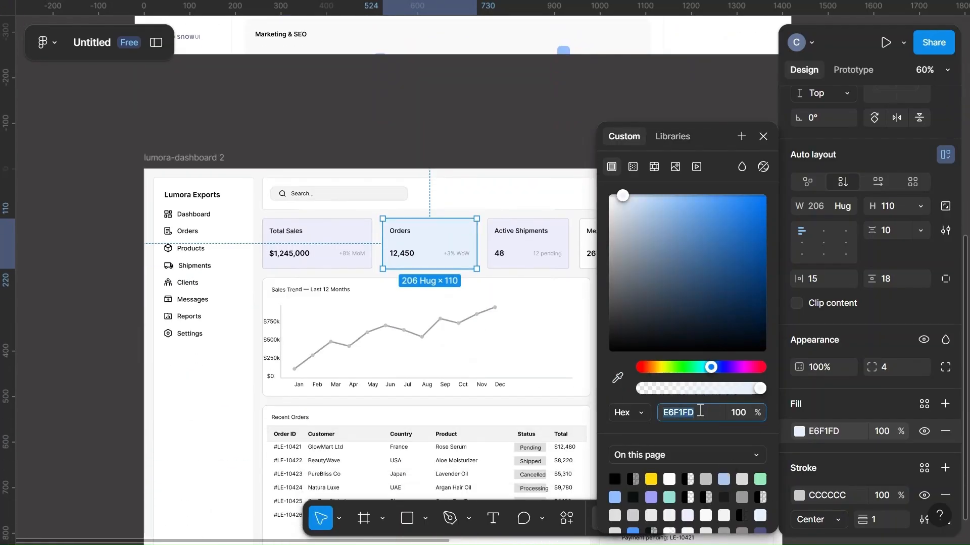
scroll(505, 303, "right", 3)
left_click(529, 249)
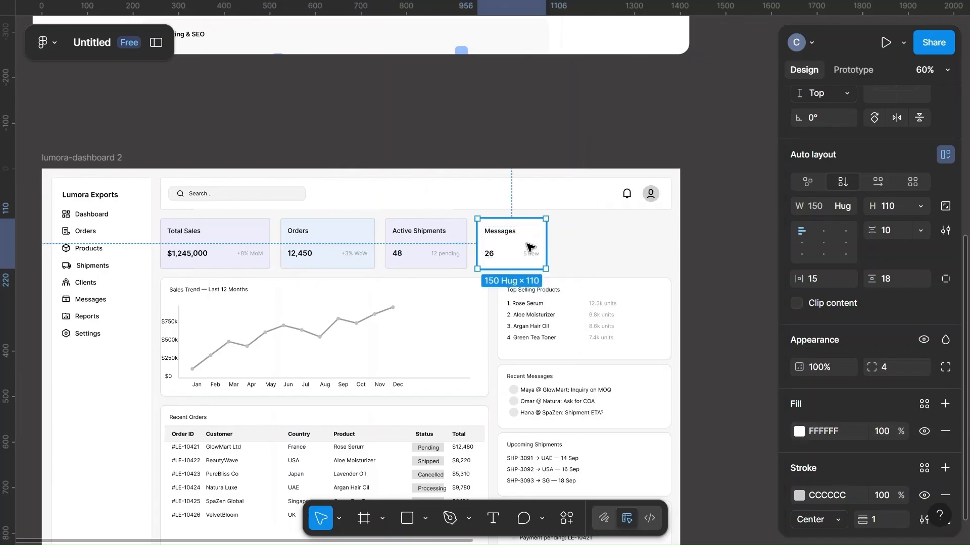
left_click(807, 433)
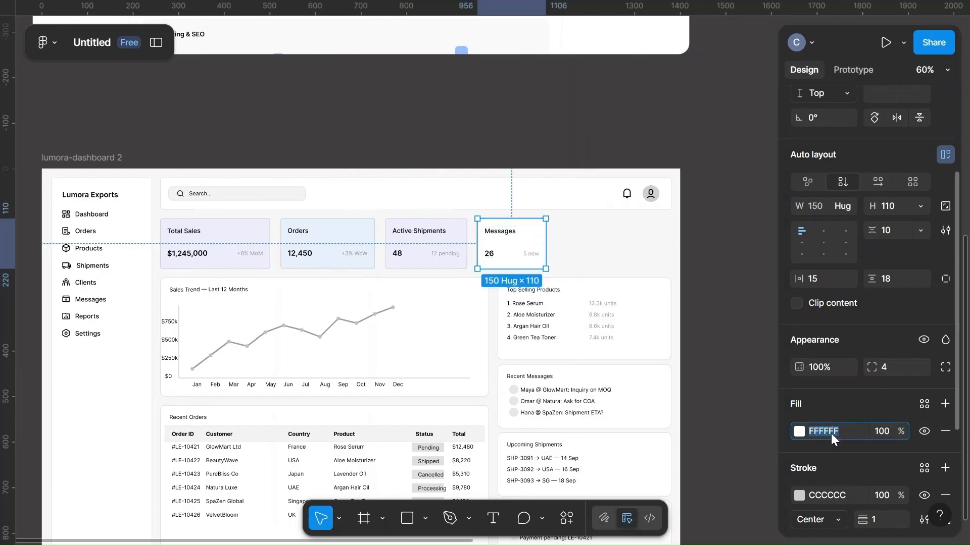
key("ctrl+v")
left_click(721, 280)
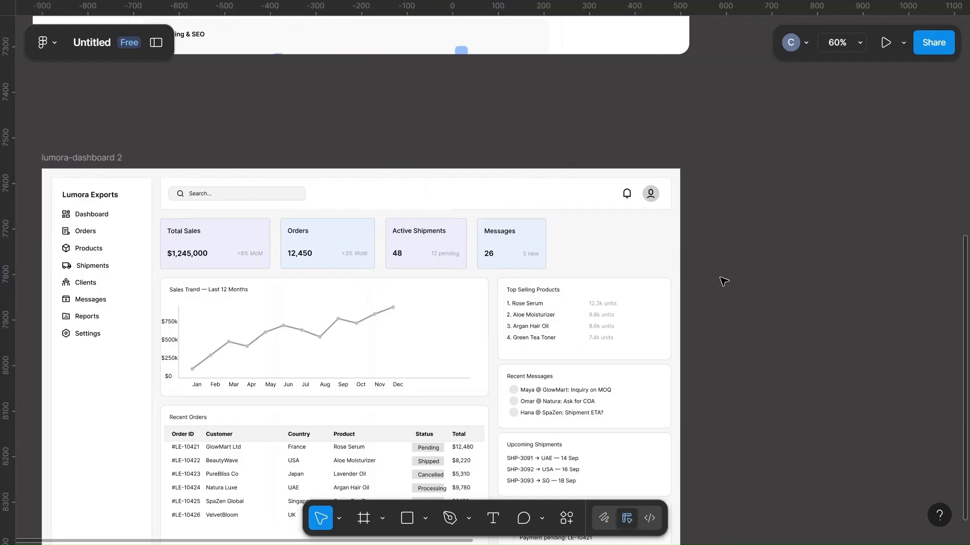
Step: Compare the recoloured metric cards with the Dashboard Overview cards and inspect the reference card container's auto layout
scroll(724, 281, "down", 2)
scroll(723, 281, "up", 6)
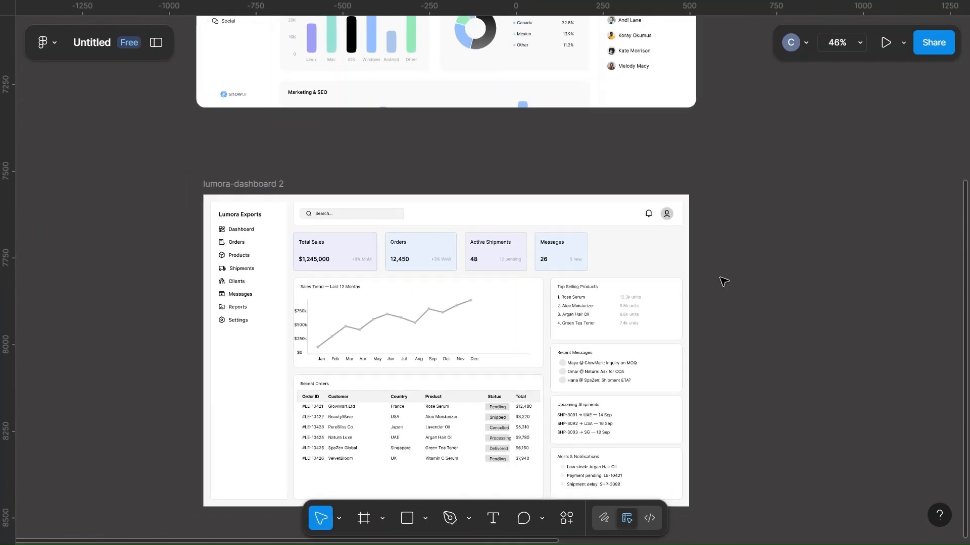
scroll(724, 281, "down", 5)
scroll(724, 281, "up", 4)
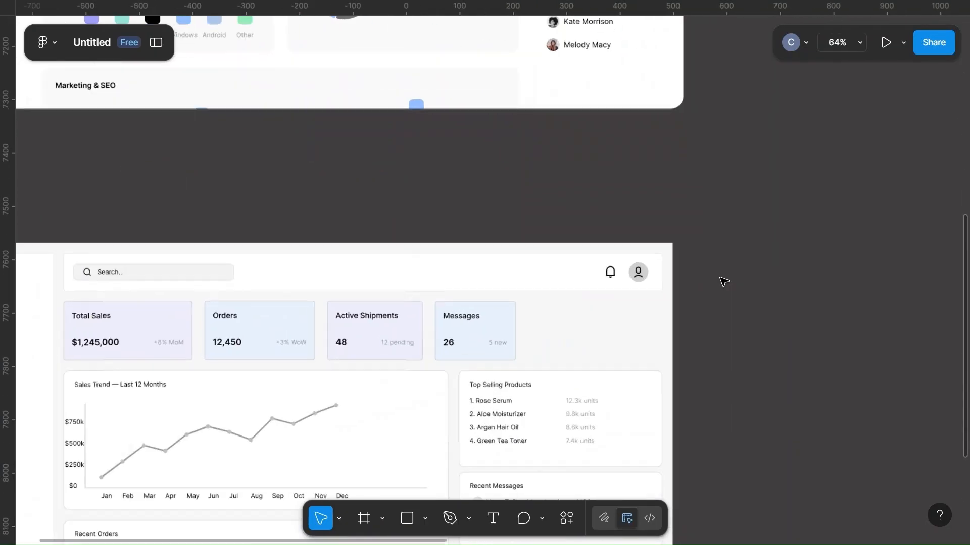
scroll(724, 281, "left", 5)
scroll(724, 281, "down", 5)
scroll(723, 281, "up", 3)
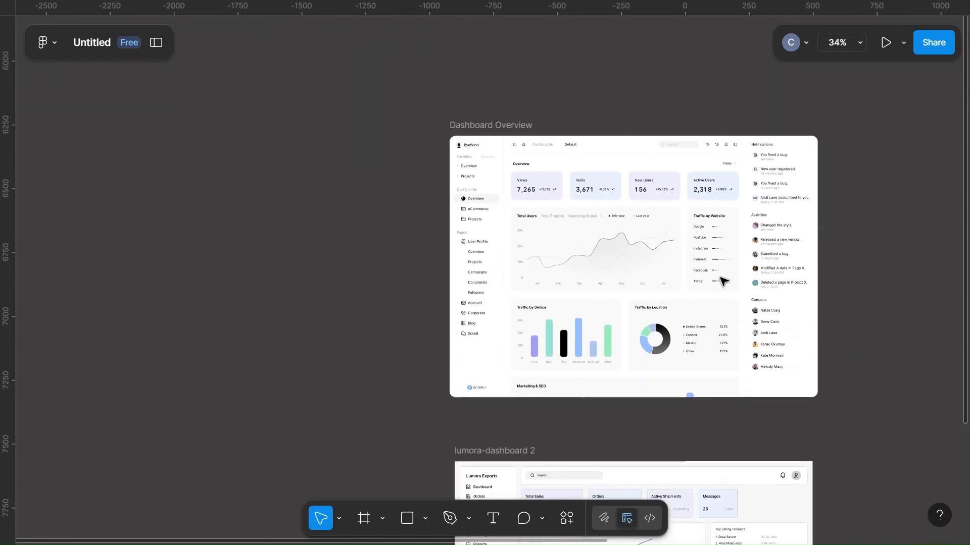
scroll(724, 281, "up", 5)
scroll(724, 281, "up", 1)
scroll(724, 281, "up", 3)
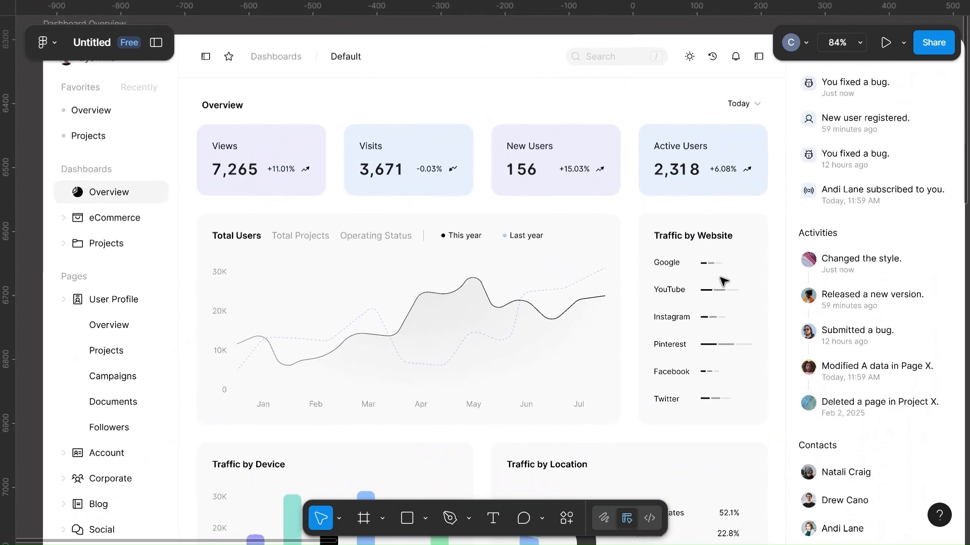
left_click(748, 141)
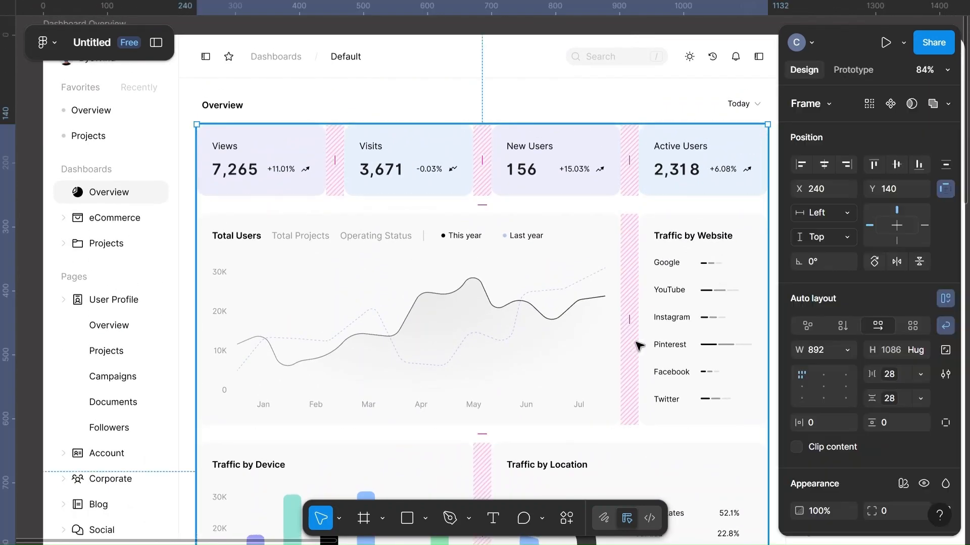
Step: Switch the Total Sales, Orders, Active Shipments and Messages cards from hug to fixed width
scroll(635, 329, "down", 10)
left_click(454, 332)
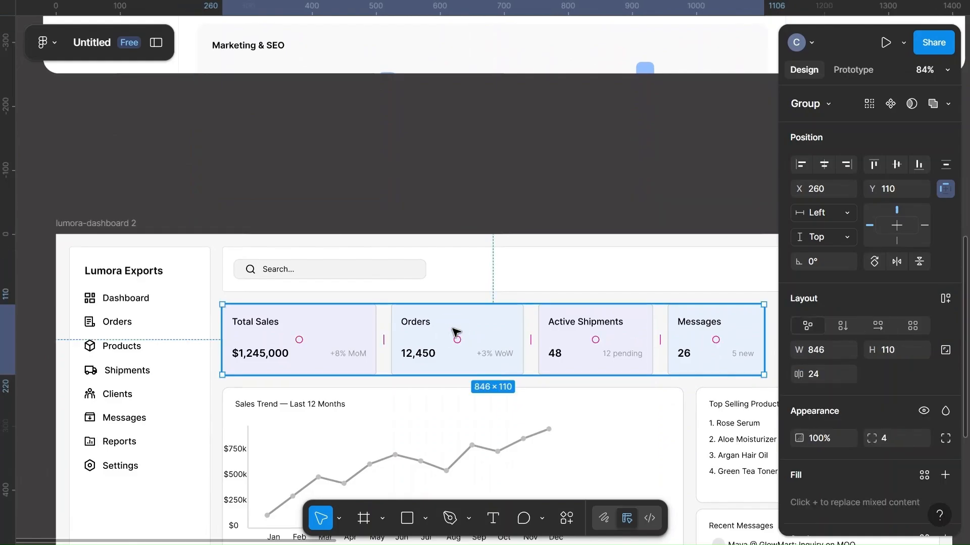
left_click(343, 321)
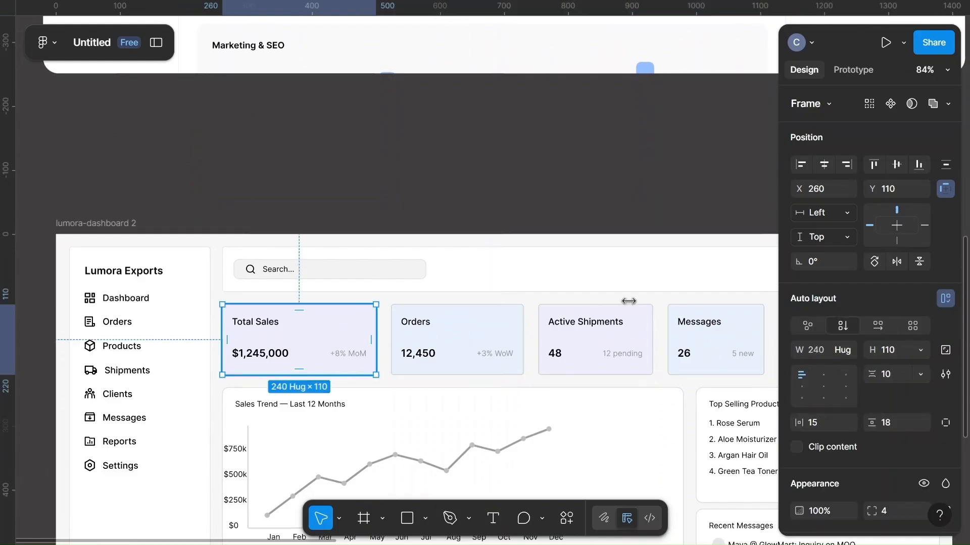
left_click(465, 320, "shift")
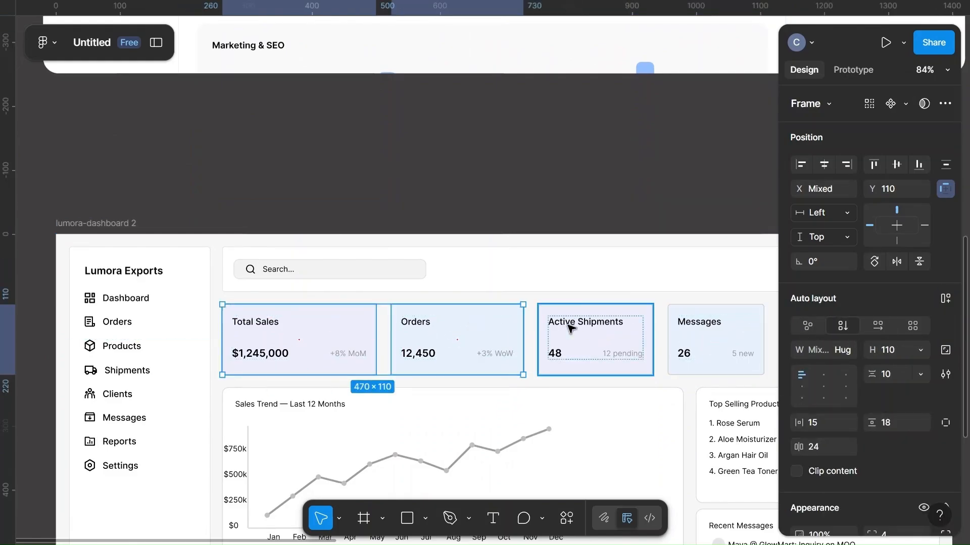
left_click(629, 337, "shift")
left_click(742, 331, "shift")
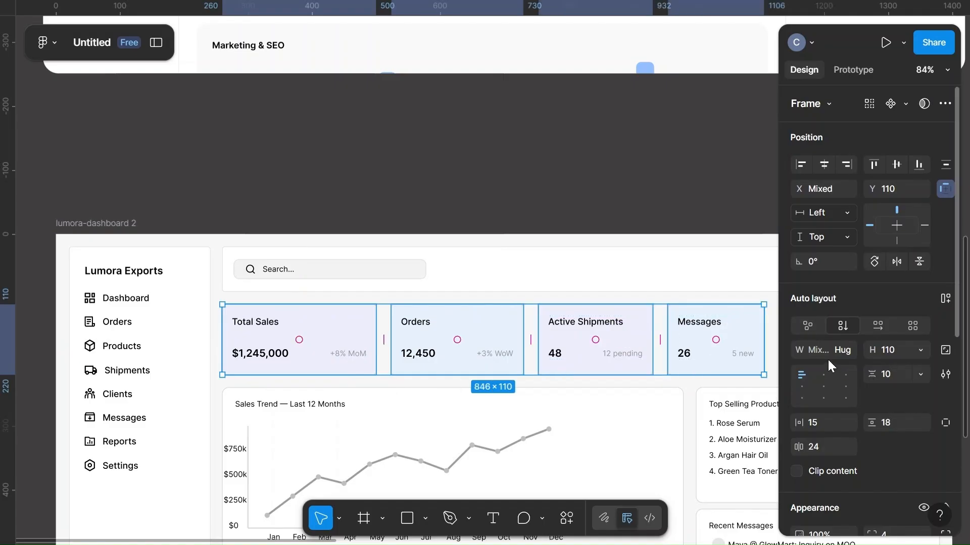
left_click(852, 351)
left_click(833, 330)
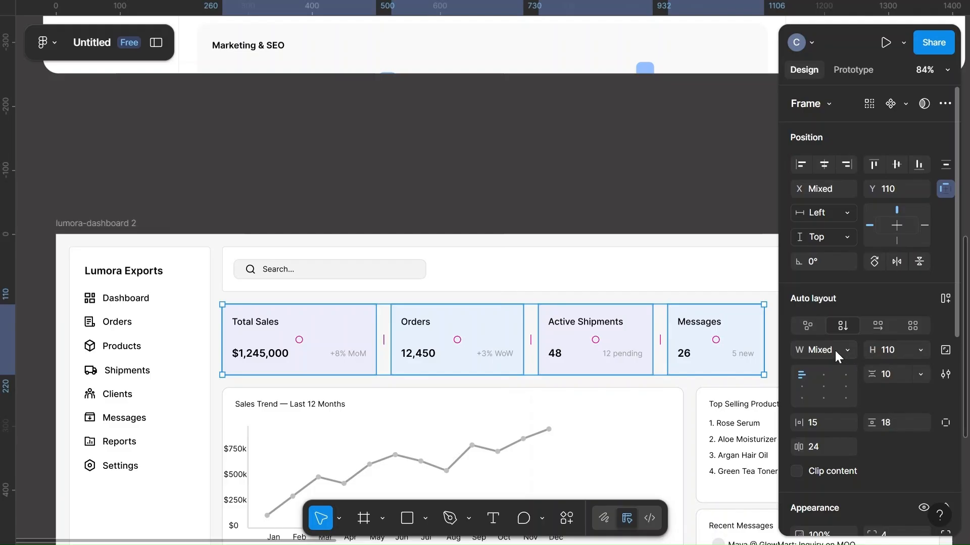
Step: Set the width of all four metric cards to 240, matching the Total Sales card
left_click(844, 350)
left_click(844, 350)
left_click(814, 347)
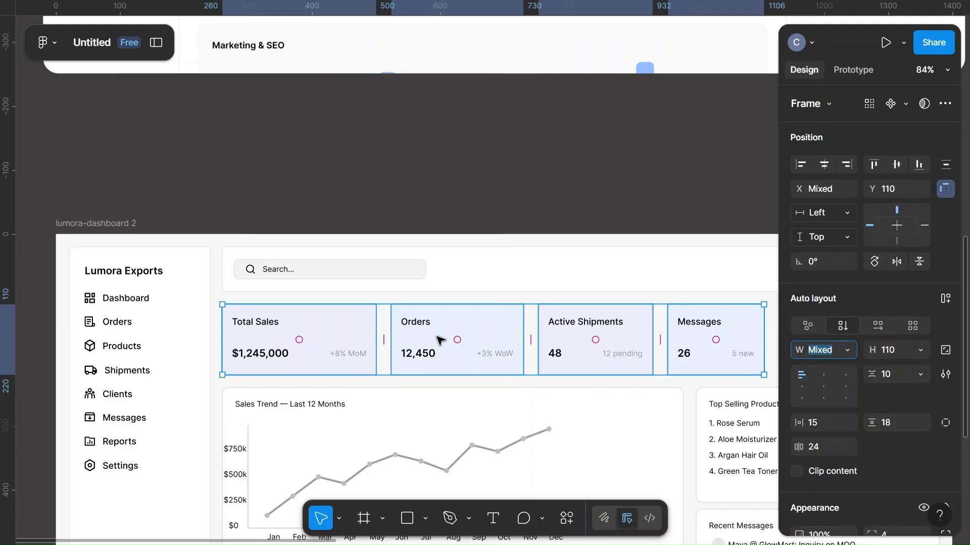
left_click(340, 329)
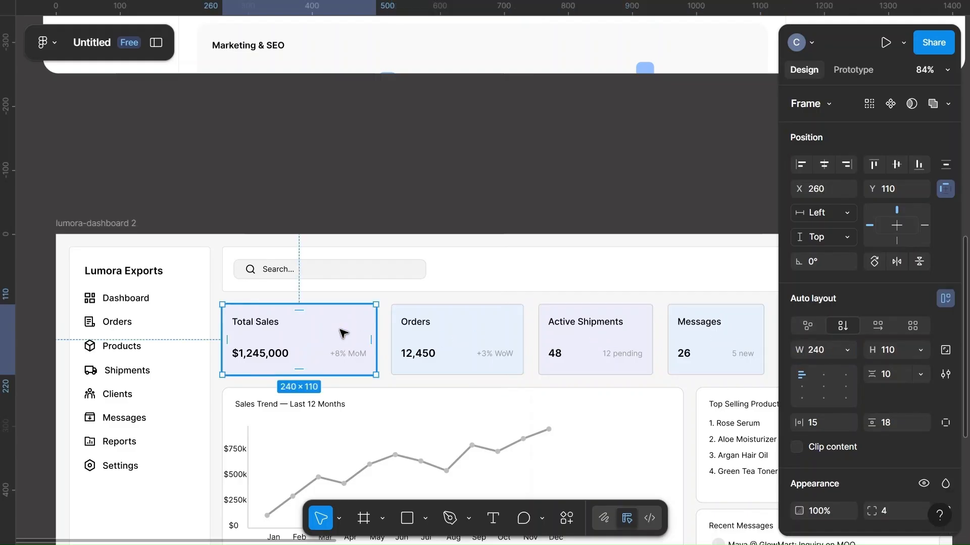
key("ctrl+a")
left_click(827, 350)
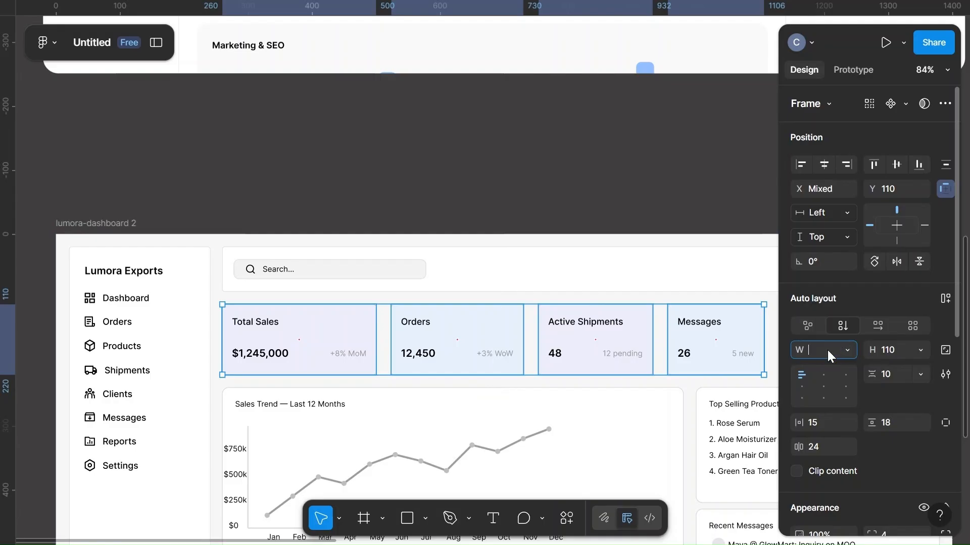
type("240")
left_click(634, 155)
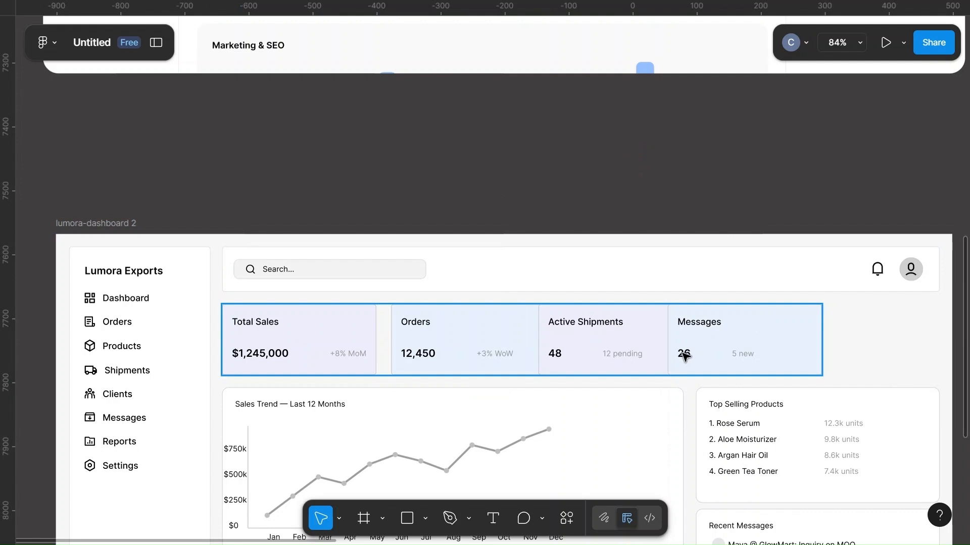
Step: Try to align the metric card group to the dashboard frame's vertical centre
left_click(305, 328)
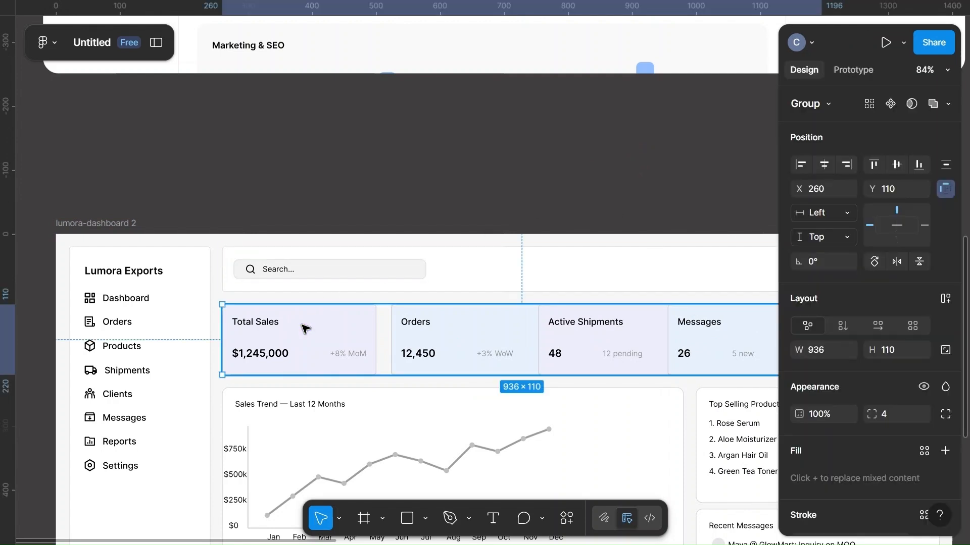
key("Escape")
left_click(498, 335)
left_click(897, 164)
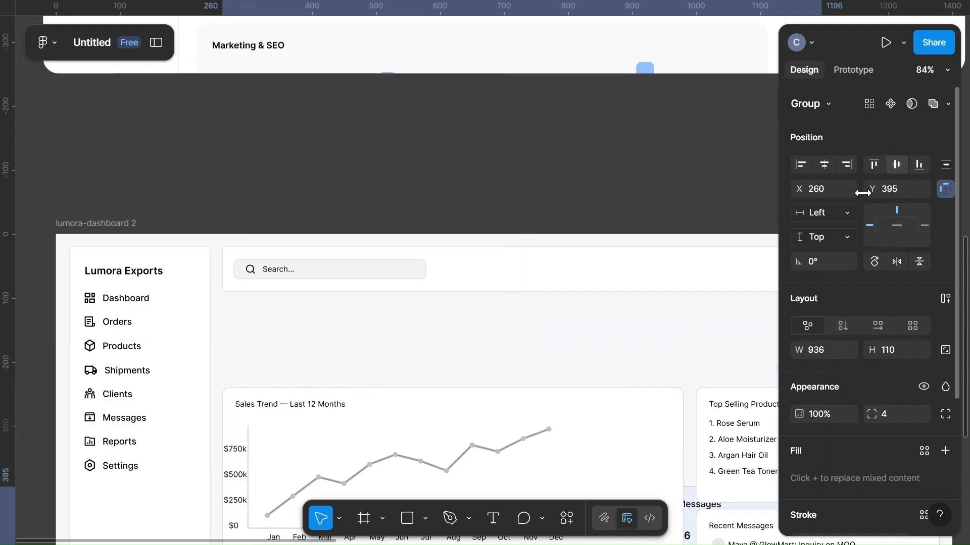
key("ctrl+z")
Step: Ungroup the metric cards and set the horizontal spacing between them to 64
right_click(425, 333)
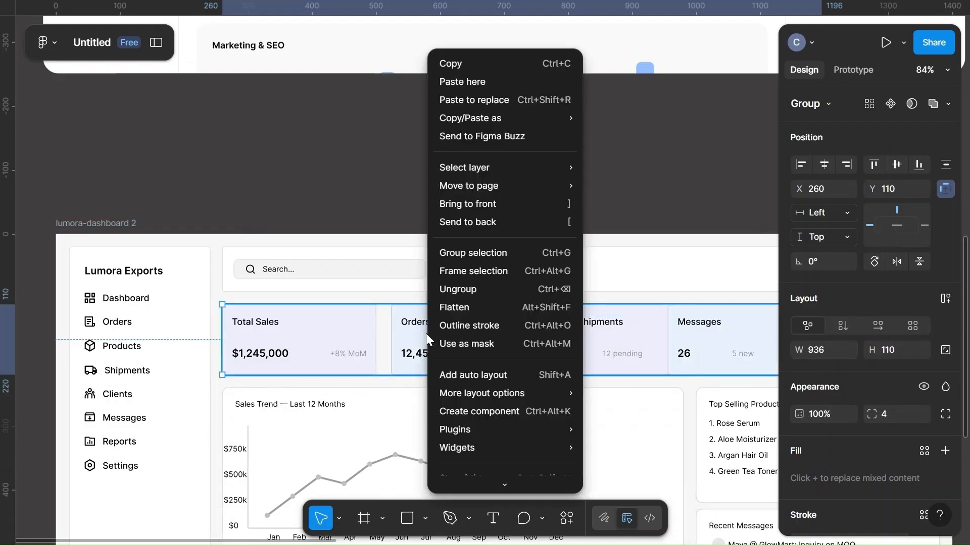
left_click(460, 290)
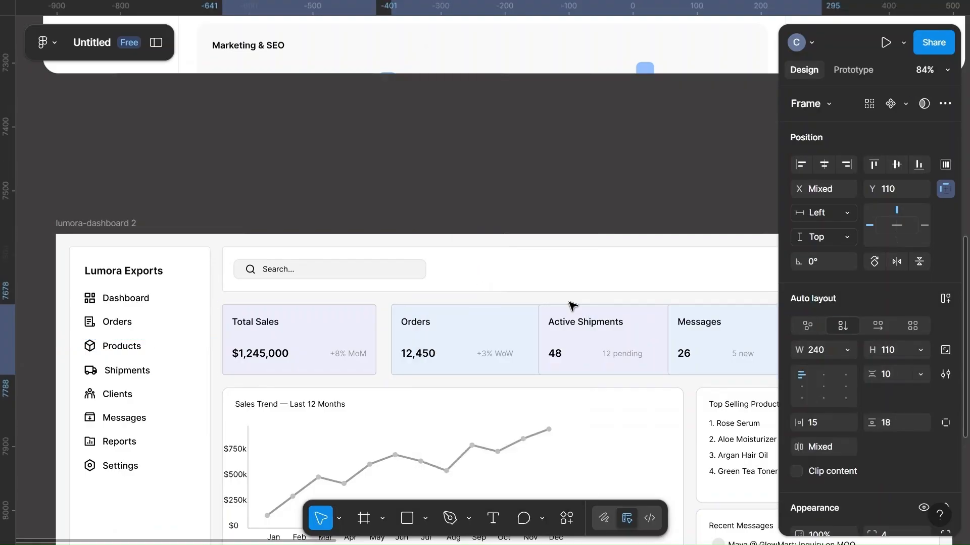
key("BackSpace")
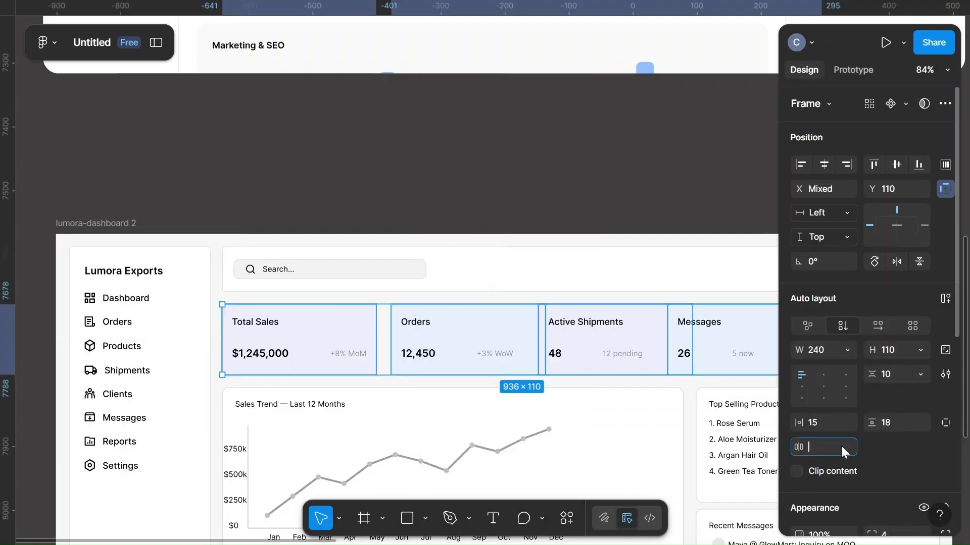
type("64")
left_click(615, 200)
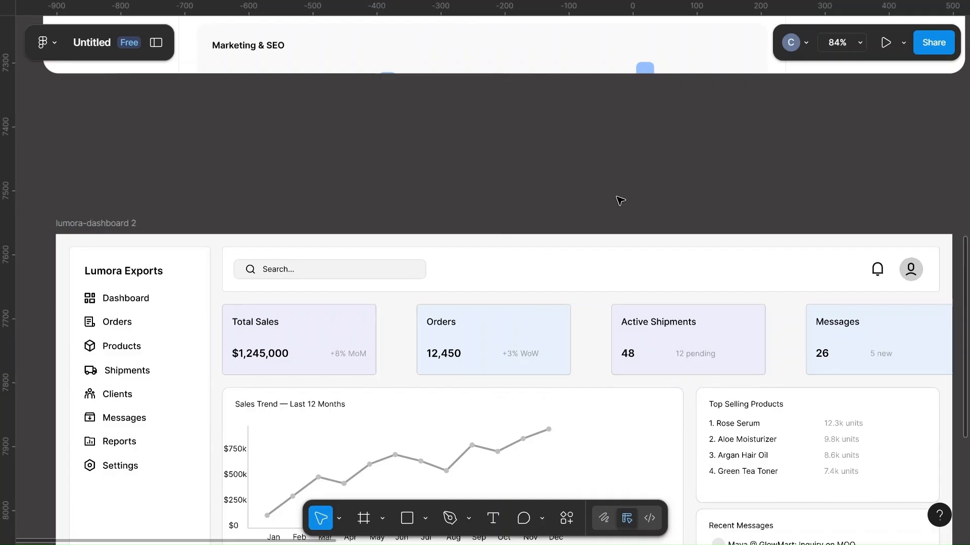
Step: Reduce the horizontal spacing between the four metric cards to 60
scroll(611, 200, "right", 5)
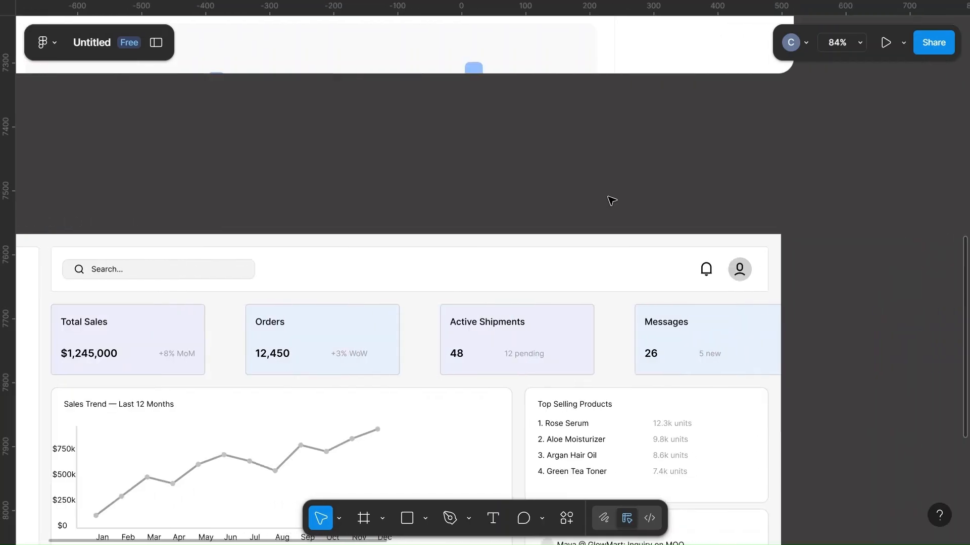
left_click(347, 352)
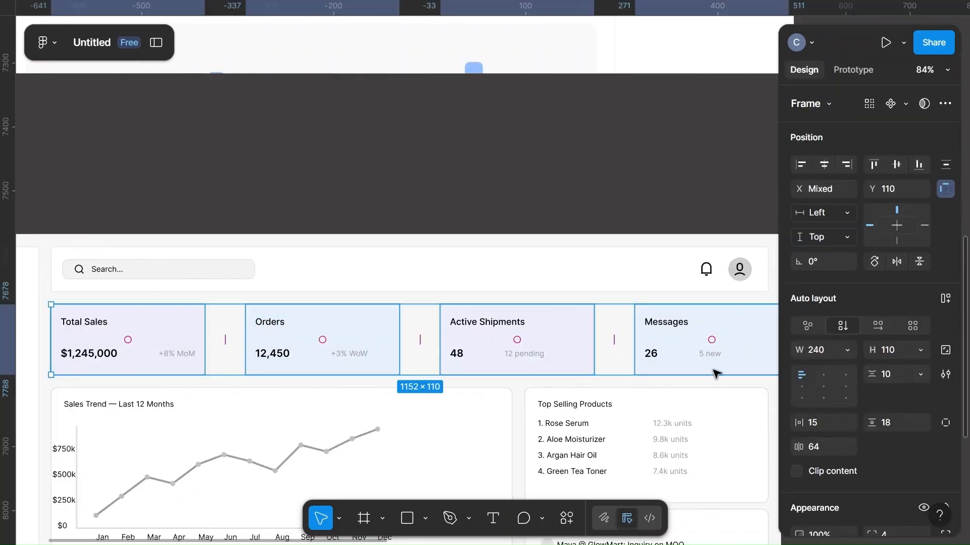
left_click(824, 452)
type("60")
left_click(663, 167)
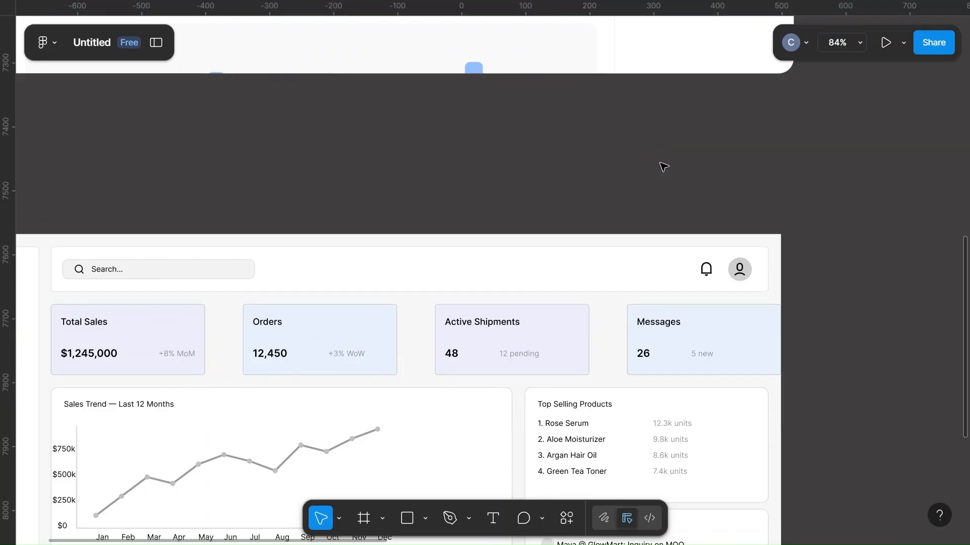
Step: Tighten the horizontal spacing between the four metric cards to 56
key("ctrl+z")
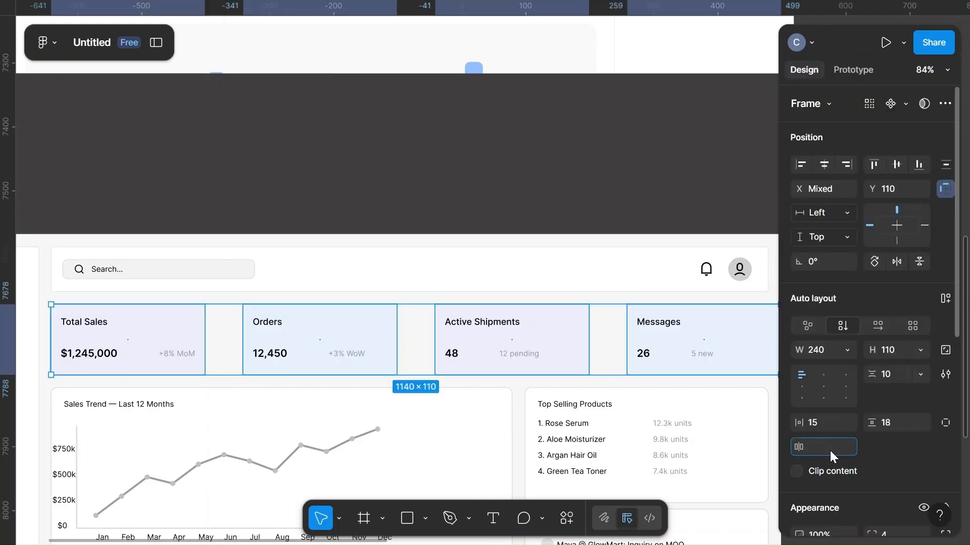
left_click(829, 450)
type("56")
left_click(655, 176)
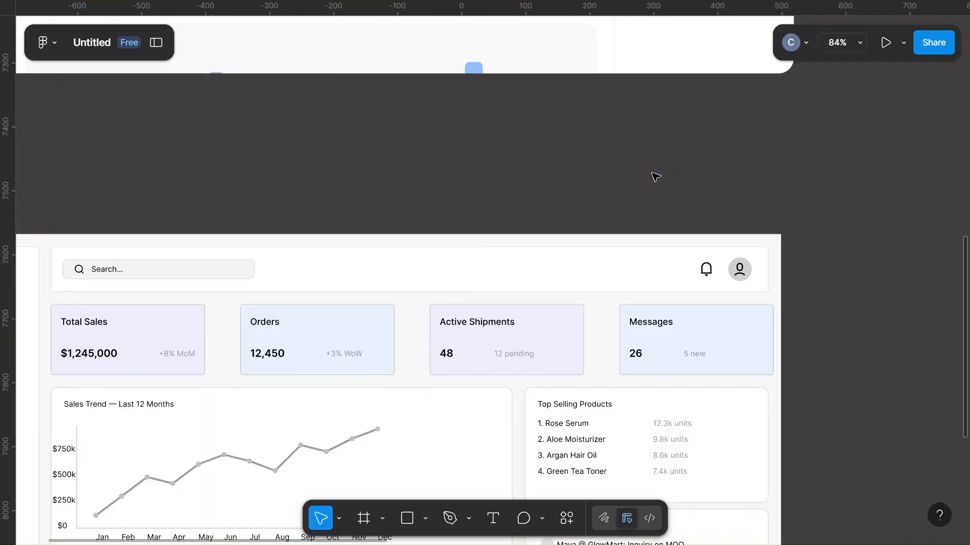
Step: Set the horizontal spacing between the four metric cards to 52 so the row fits the header width
key("ctrl+z")
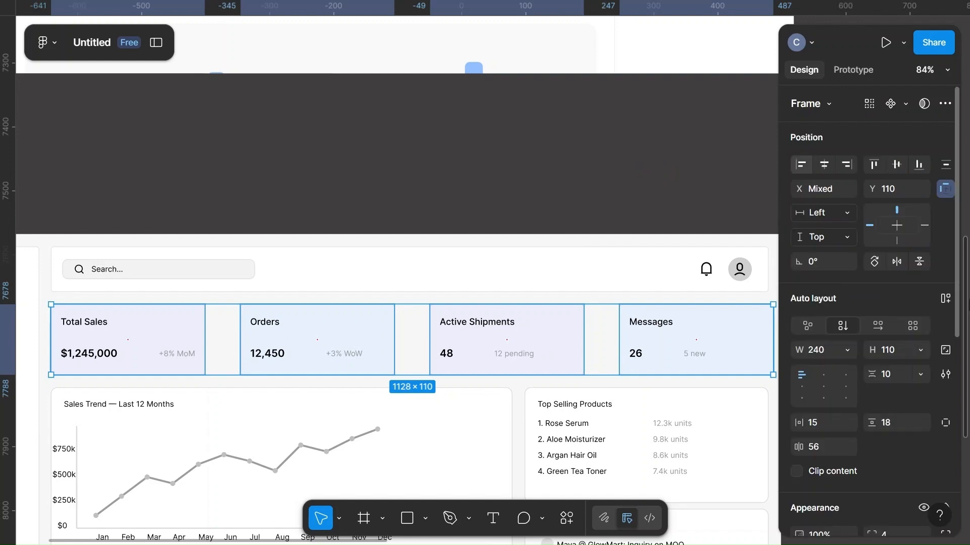
left_click(829, 447)
type("52")
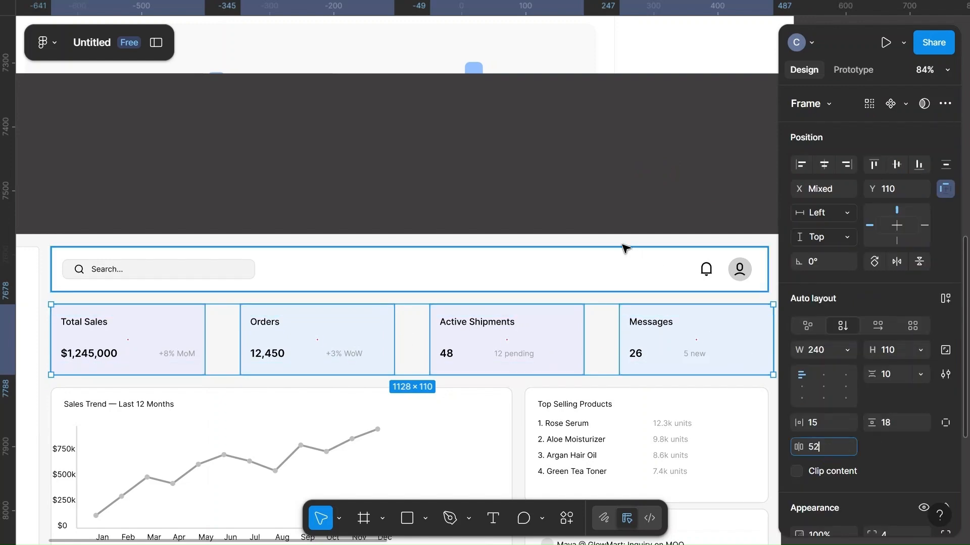
left_click(566, 196)
Step: Check the metric card row's alignment with the header and panels, and group the four cards again
scroll(569, 199, "down", 3)
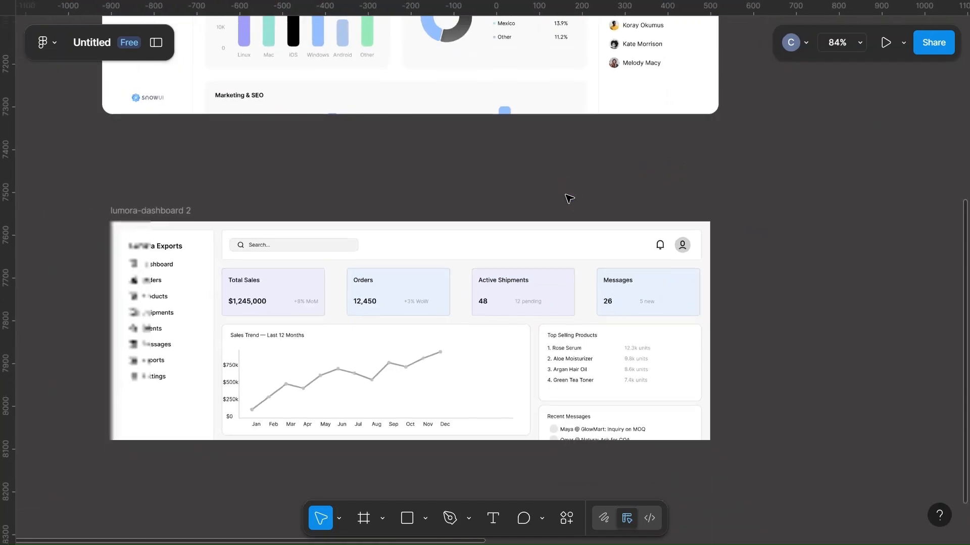
left_click(239, 302)
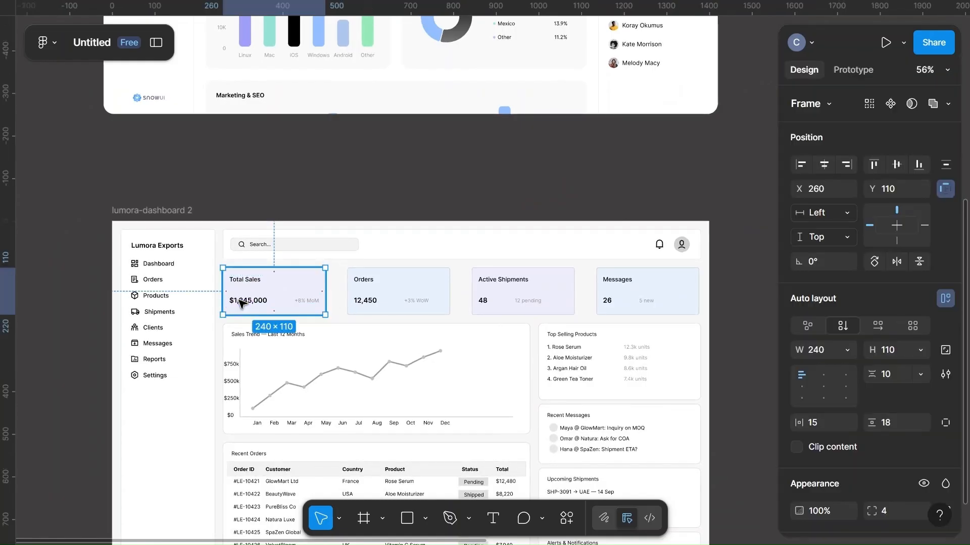
key("Escape")
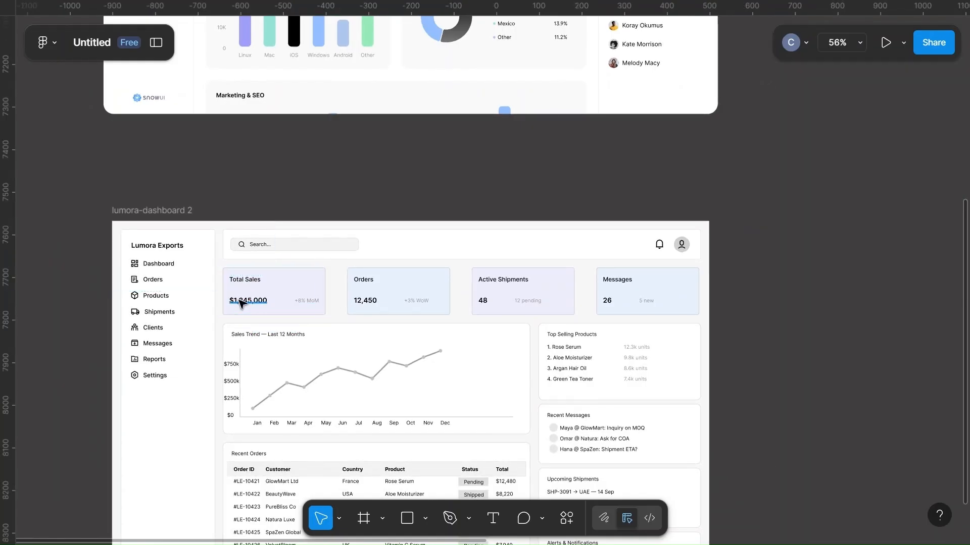
left_click(413, 302)
key("ctrl+a")
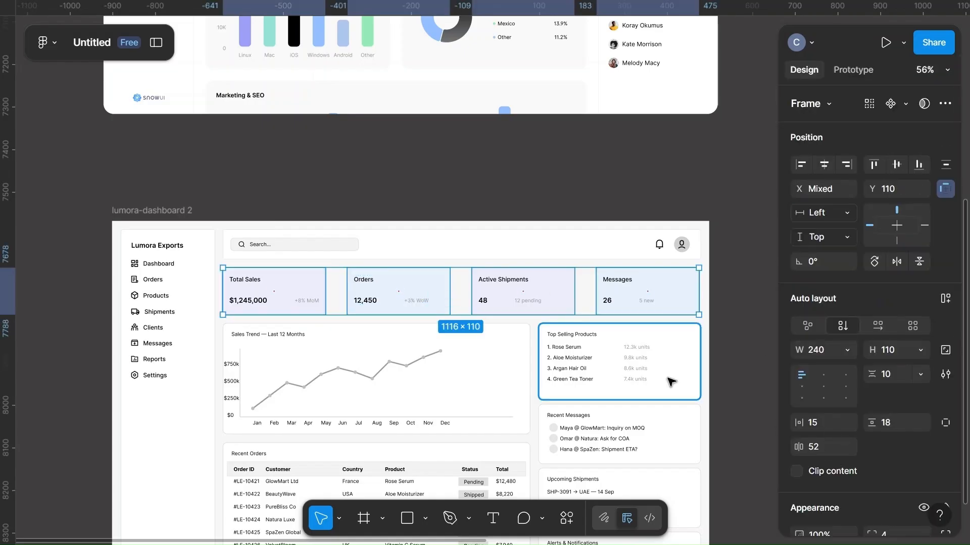
scroll(669, 382, "up", 5)
scroll(670, 381, "down", 3)
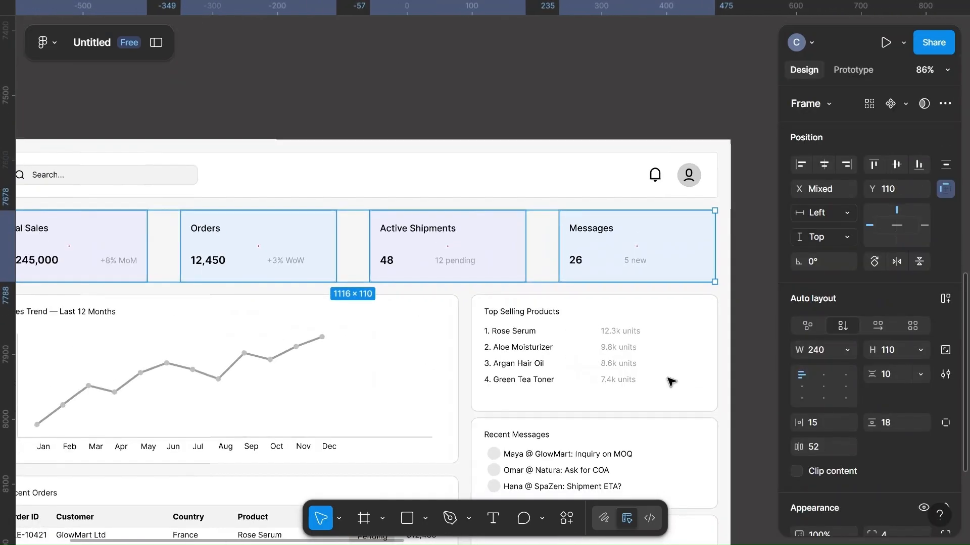
scroll(669, 381, "up", 1)
scroll(669, 381, "down", 3)
scroll(556, 353, "up", 2)
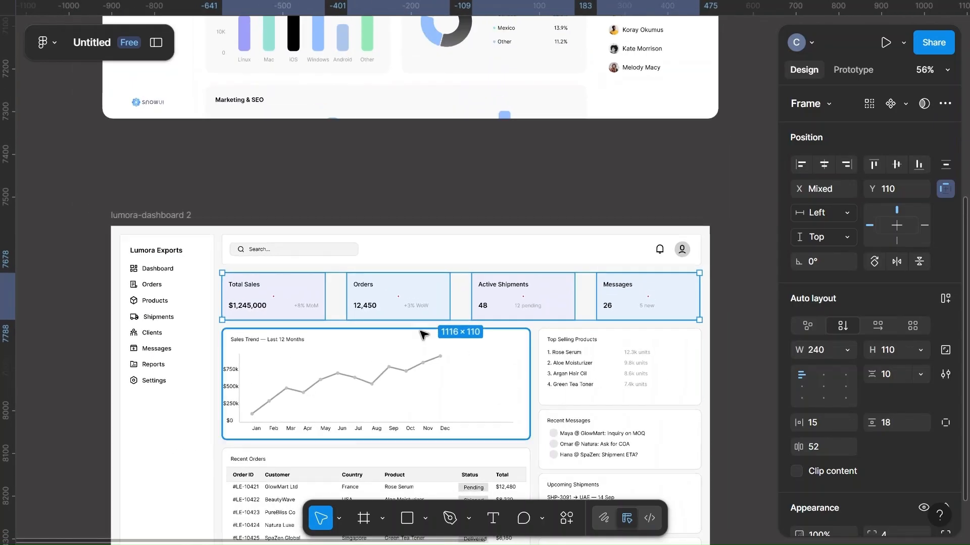
mouse_move(453, 299)
left_mouse_down()
mouse_move(461, 299)
mouse_move(452, 300)
left_mouse_up()
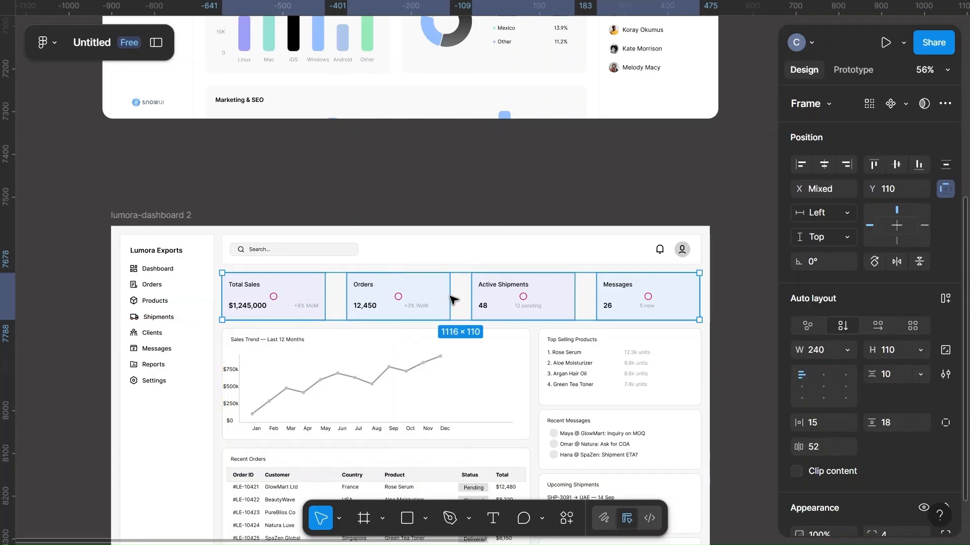
key("ctrl+g")
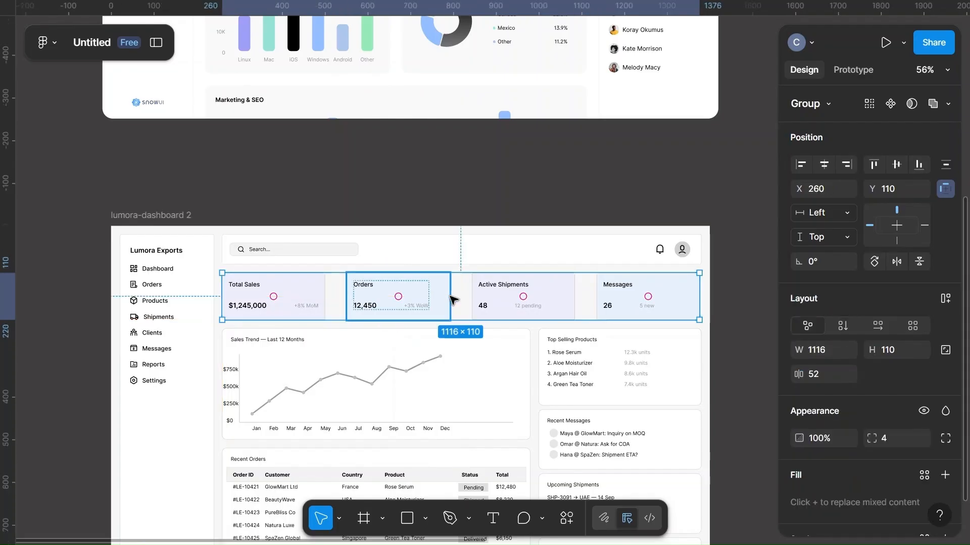
left_click(584, 206)
scroll(585, 206, "up", 6)
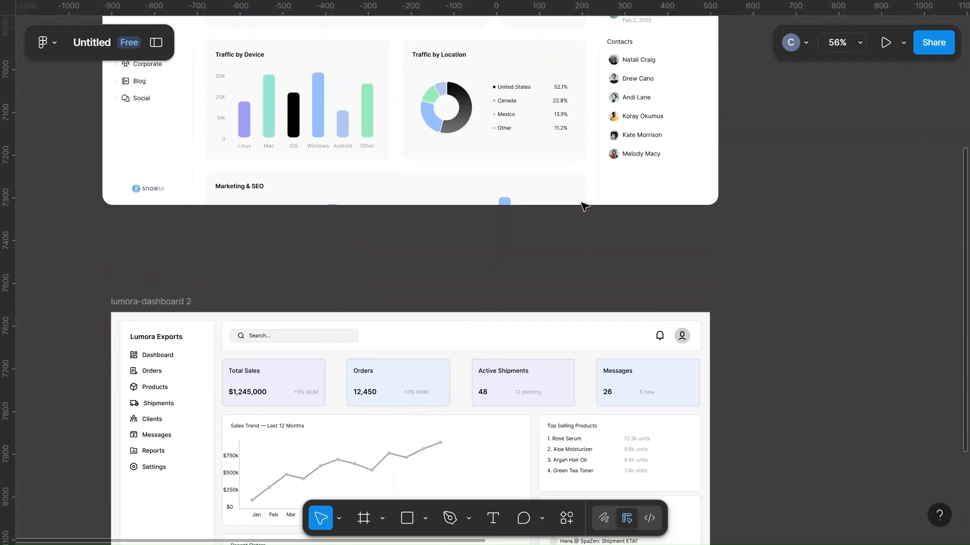
scroll(584, 206, "down", 5)
scroll(585, 206, "up", 5)
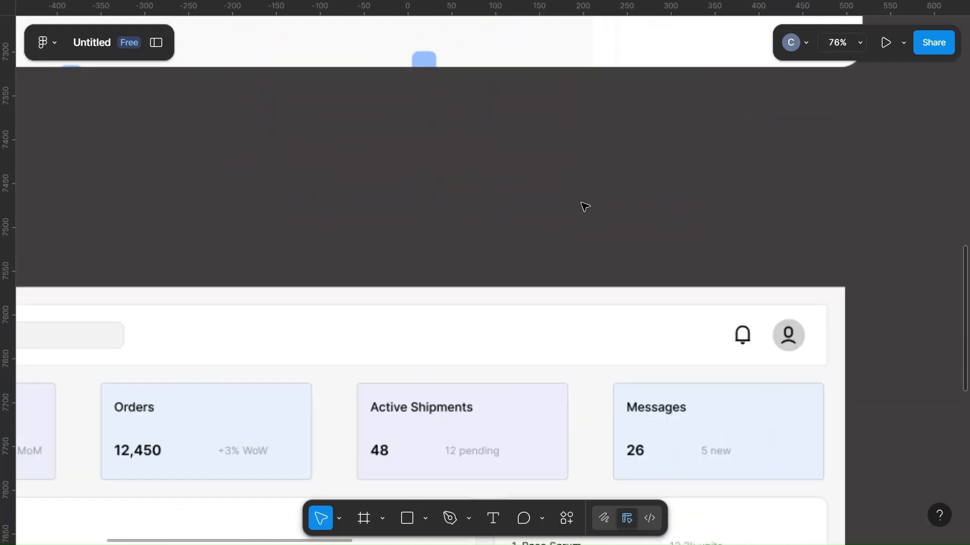
scroll(584, 206, "down", 4)
scroll(584, 205, "left", 1)
double_click(273, 300)
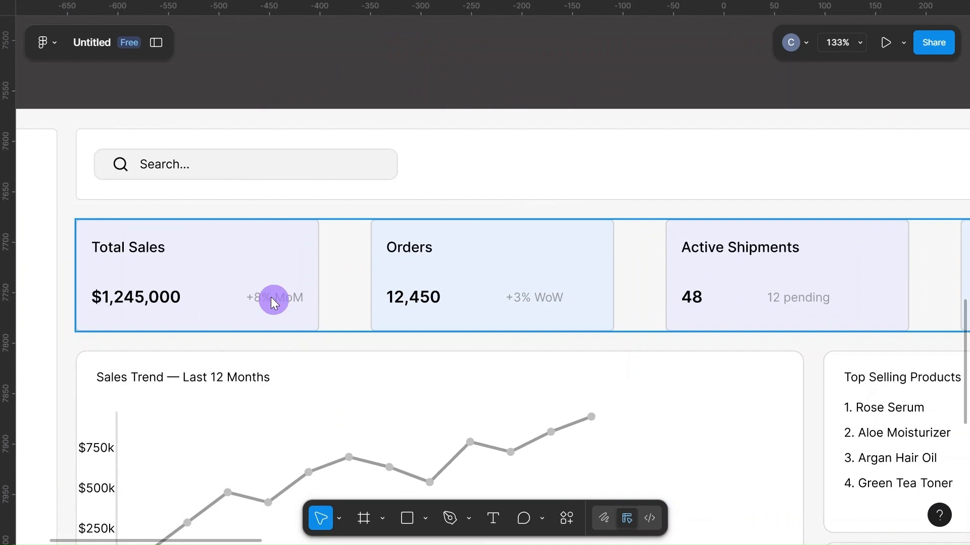
double_click(274, 301)
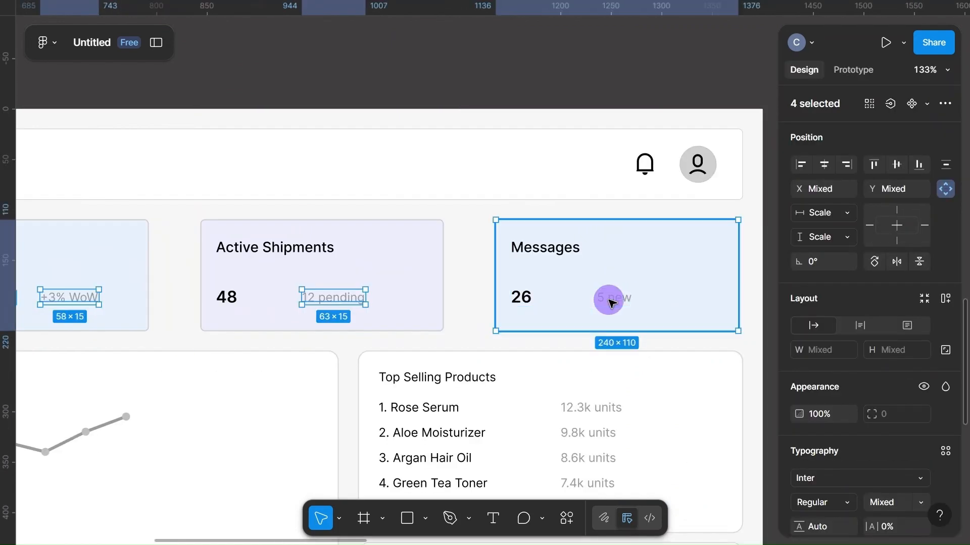
left_click(609, 299, "shift")
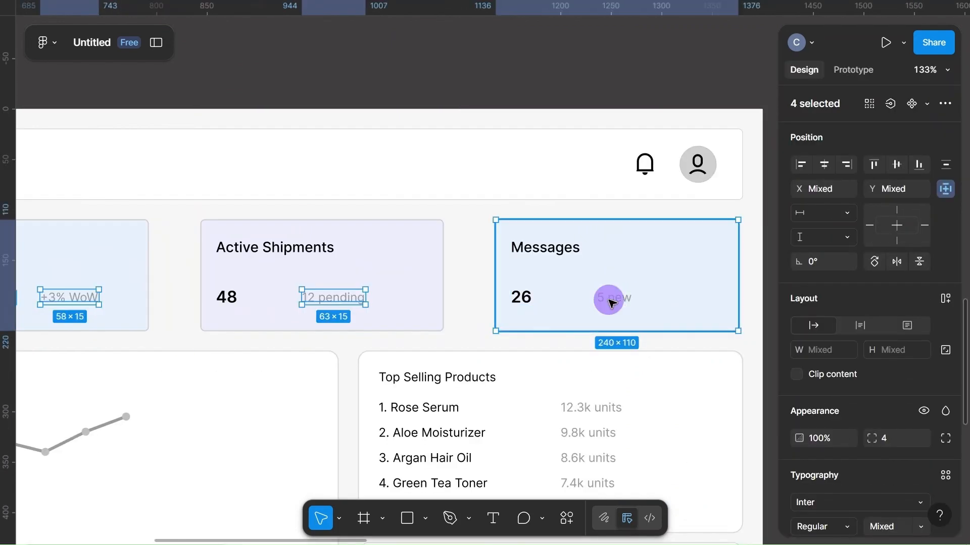
key("Escape")
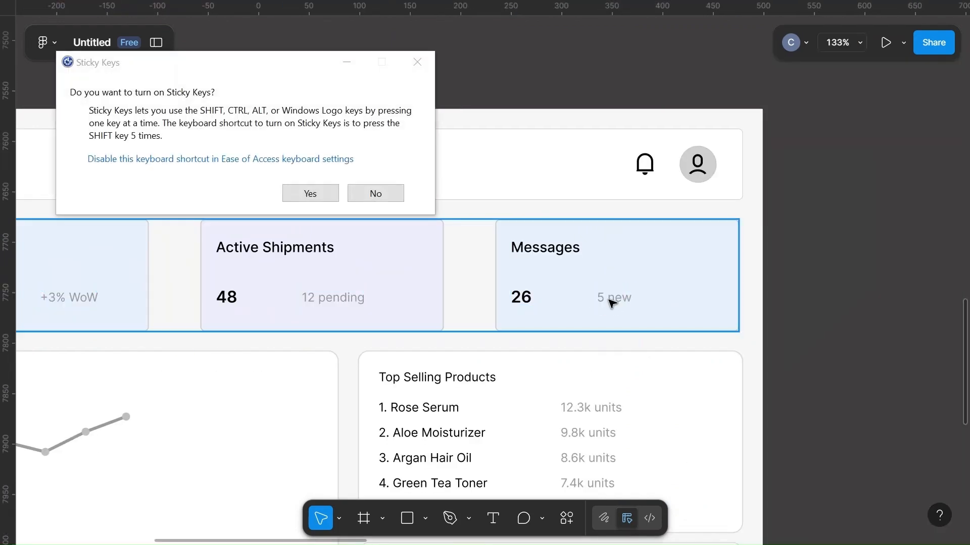
left_click(379, 194)
Step: Set the fill of the "5 new" label in the Messages card to 666
double_click(613, 298)
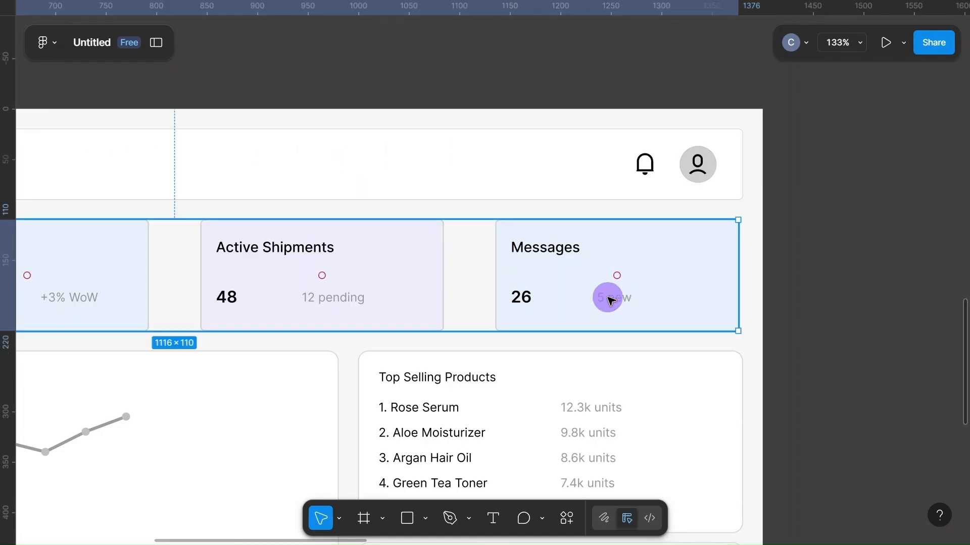
double_click(611, 301)
scroll(838, 449, "down", 5)
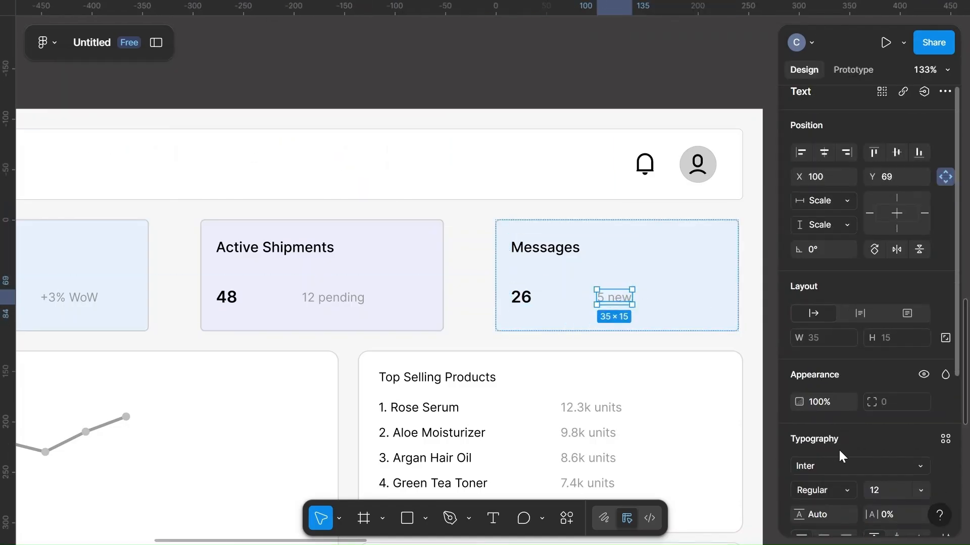
left_click(824, 422)
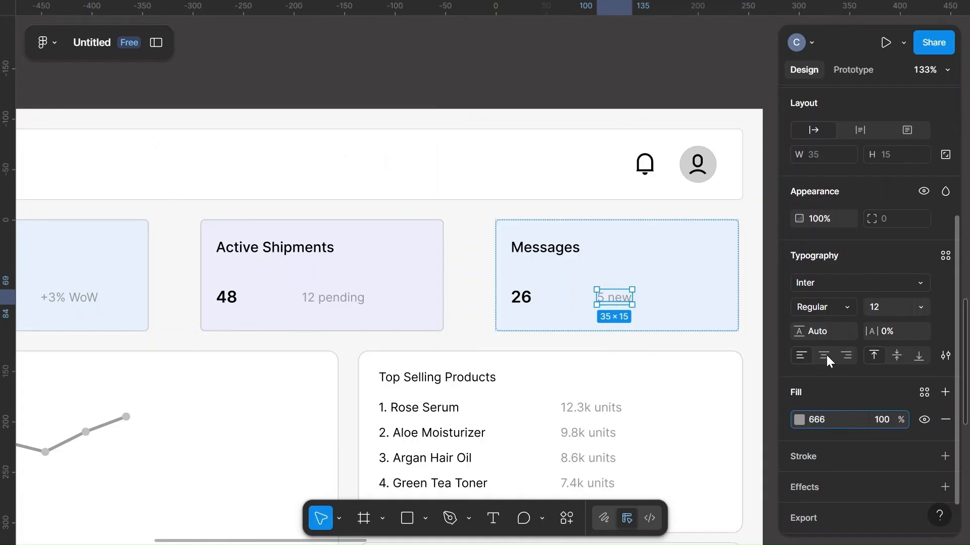
left_click(469, 231)
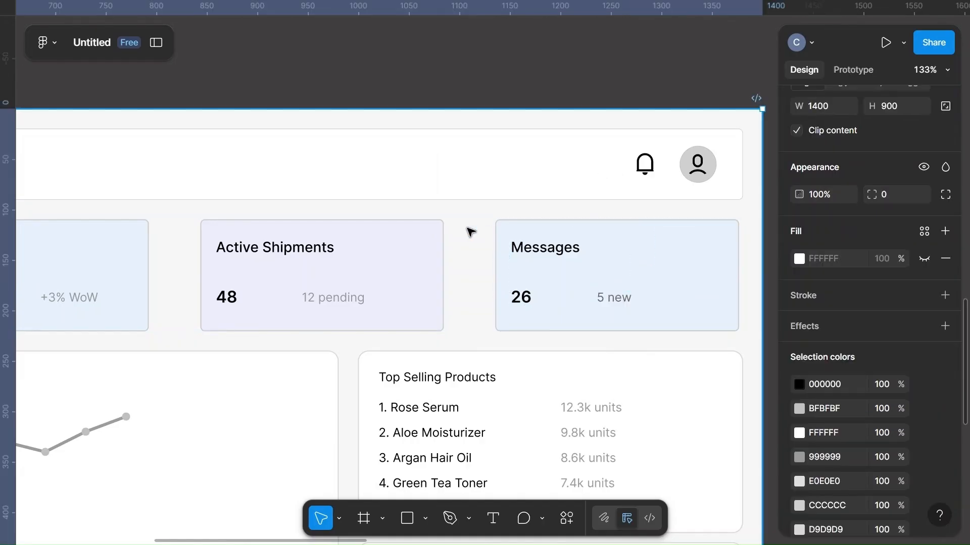
Step: Examine the frame's selection colors and the "5 new" label's fill, typography and available font weights
scroll(809, 420, "down", 5)
scroll(809, 421, "up", 6)
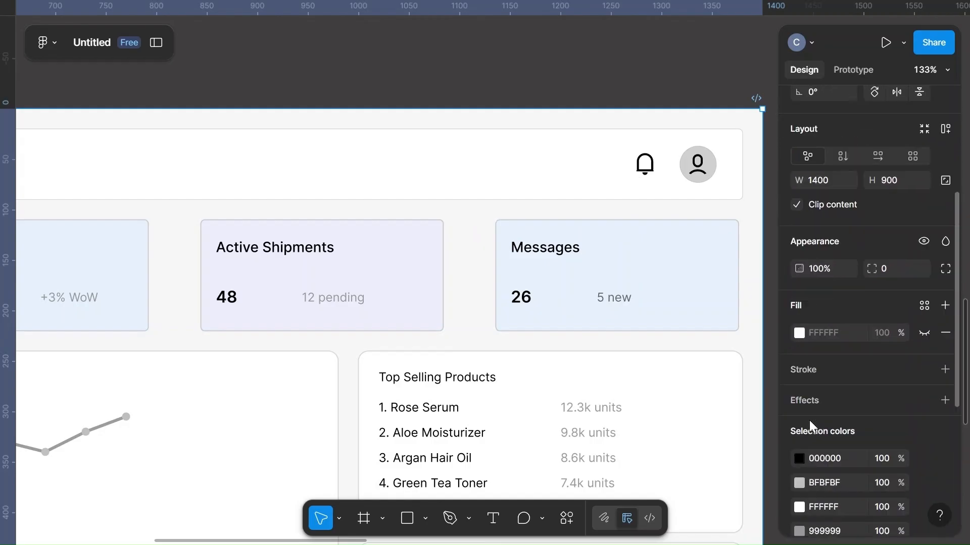
scroll(809, 421, "up", 3)
left_click(606, 297)
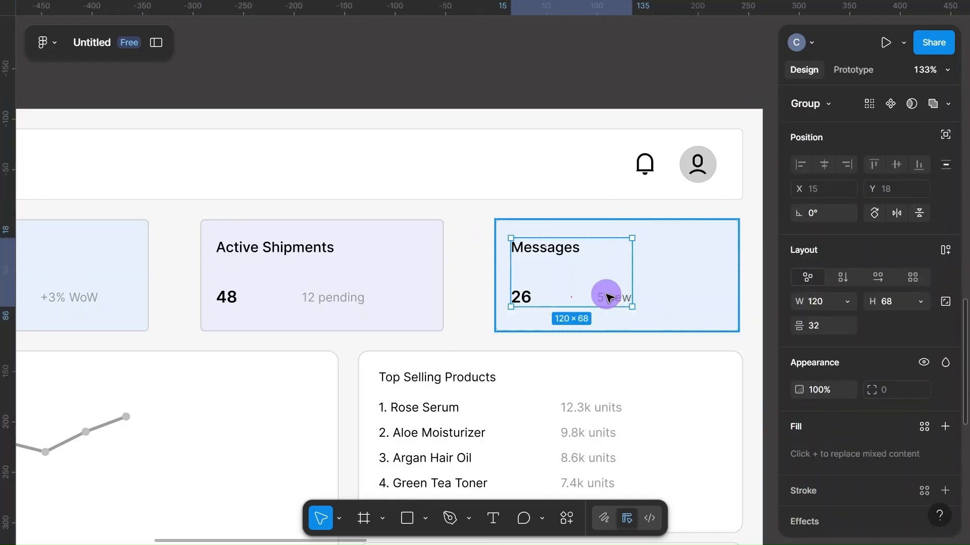
left_click(609, 297)
scroll(869, 454, "down", 3)
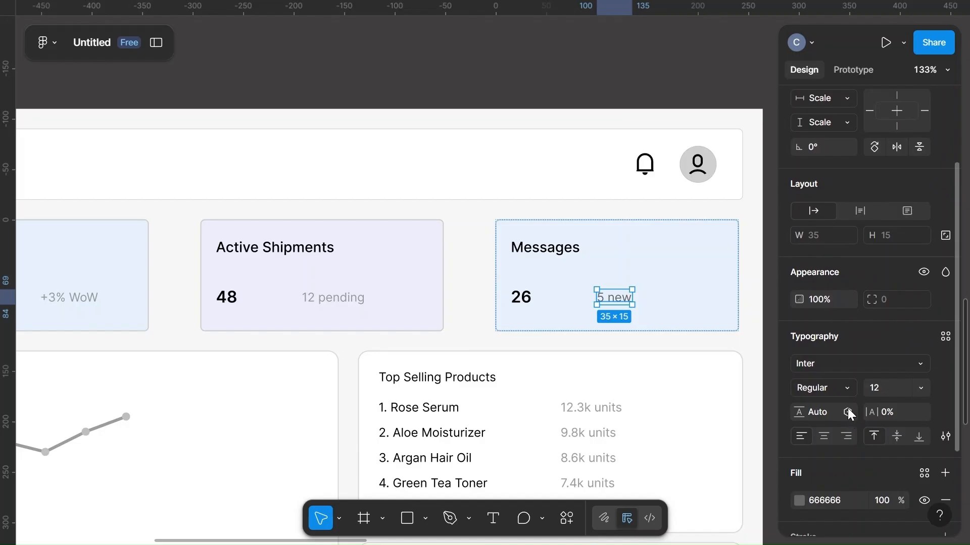
left_click(848, 386)
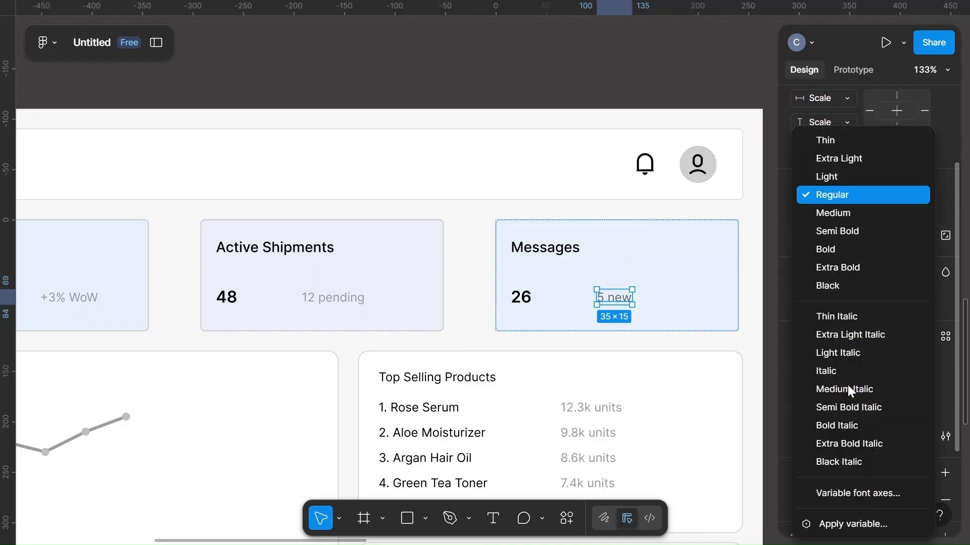
left_click(460, 211)
left_click(459, 211)
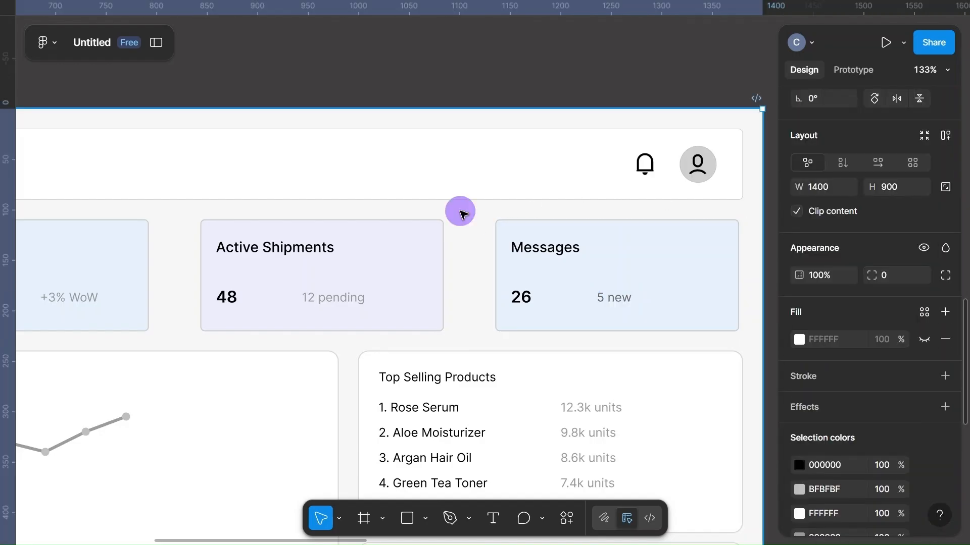
Step: Apply the 666 text fill to the secondary labels in the Active Shipments, Orders and Total Sales cards
left_click(334, 306)
left_click(333, 301)
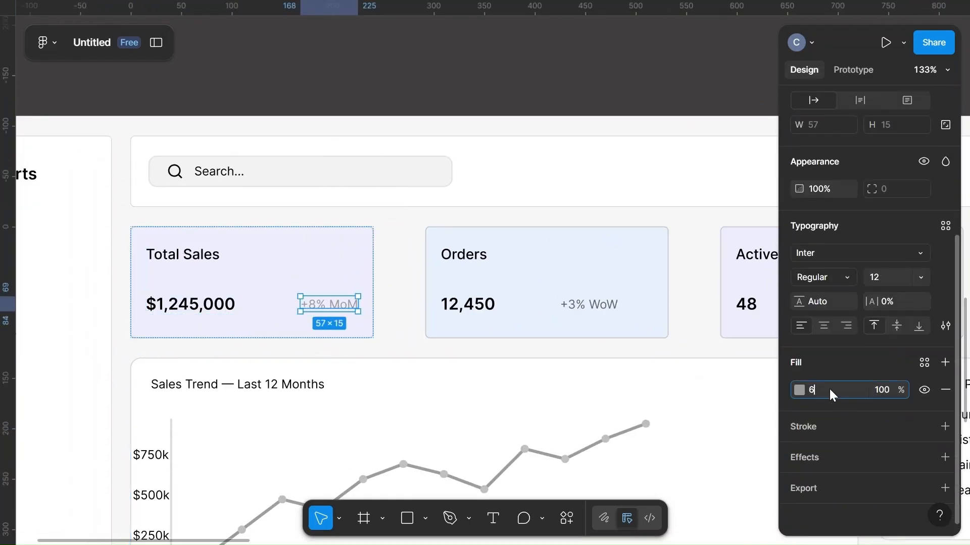
double_click(695, 348)
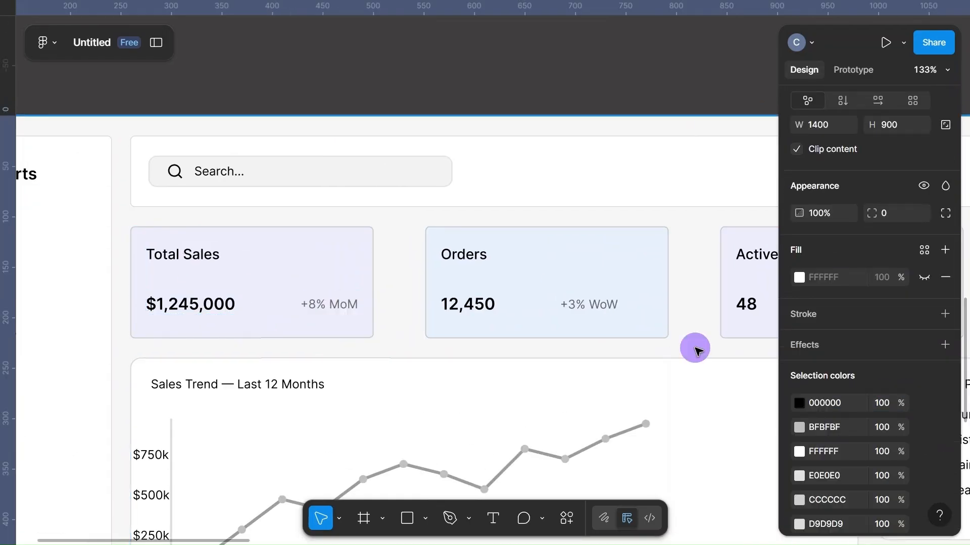
Step: Compare the Lumora dashboard's card row and header with the reference Overview dashboard
scroll(695, 348, "right", 4)
scroll(695, 348, "down", 5)
scroll(696, 350, "right", 4)
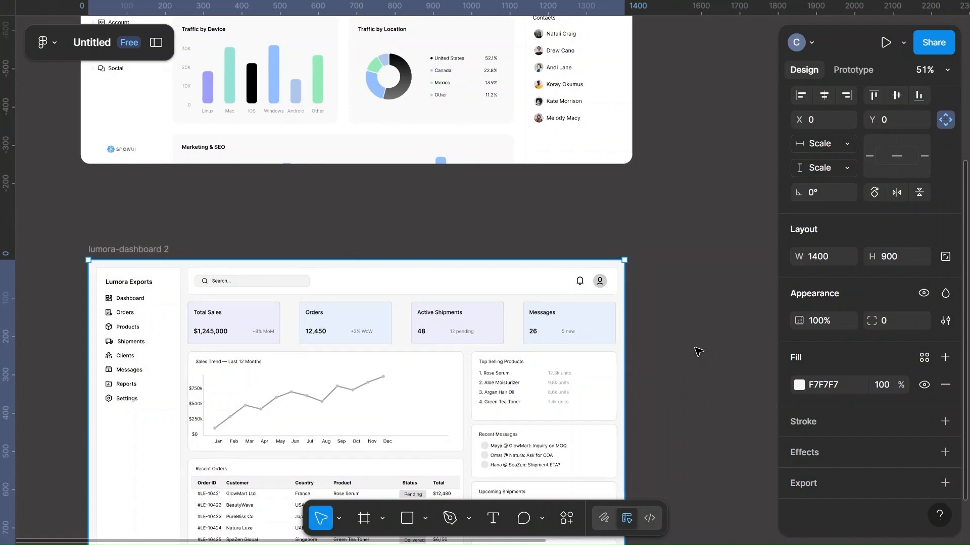
scroll(698, 350, "up", 8)
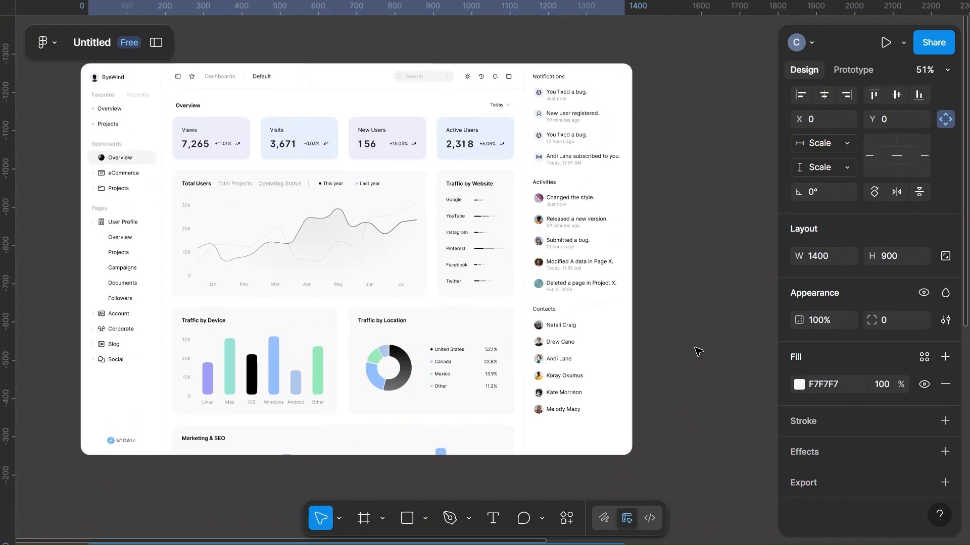
scroll(698, 351, "down", 8)
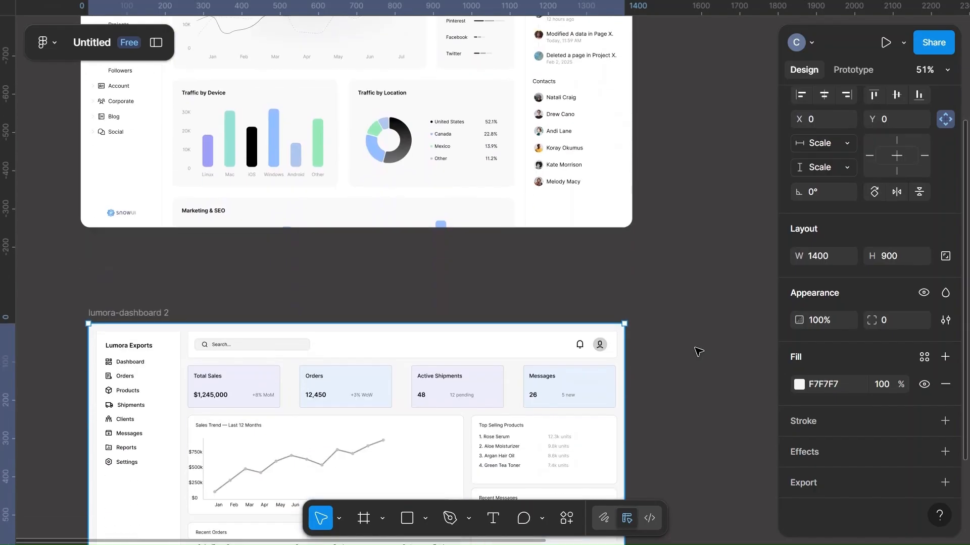
scroll(698, 350, "down", 2)
Step: Change the fill of the circle behind the header's profile icon to white, FFFFFF
scroll(698, 350, "up", 5)
scroll(698, 351, "up", 3)
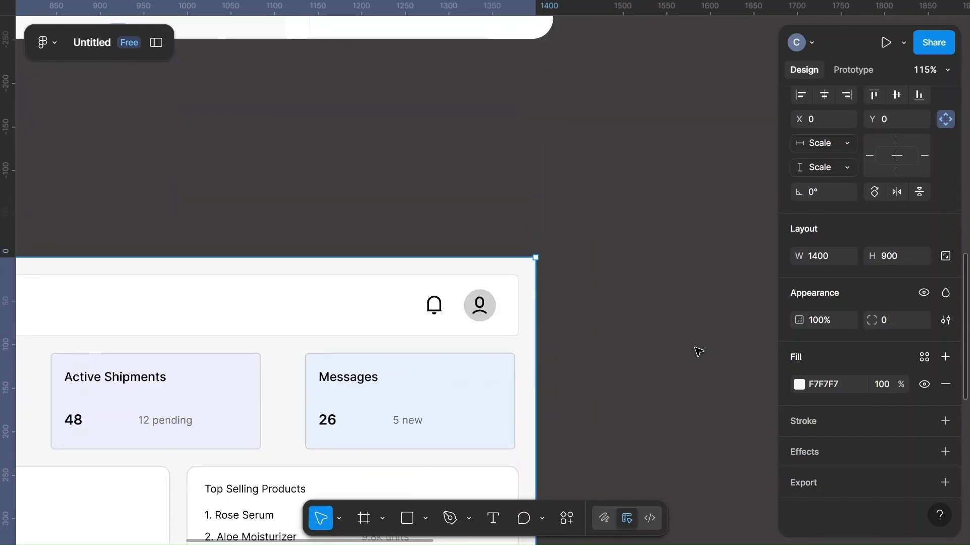
left_click(489, 304)
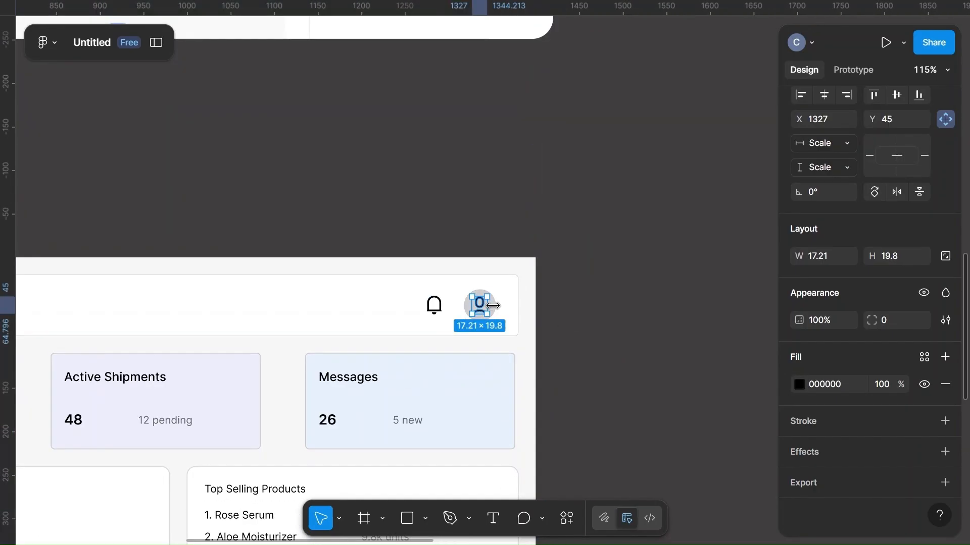
scroll(492, 309, "up", 5)
double_click(494, 310)
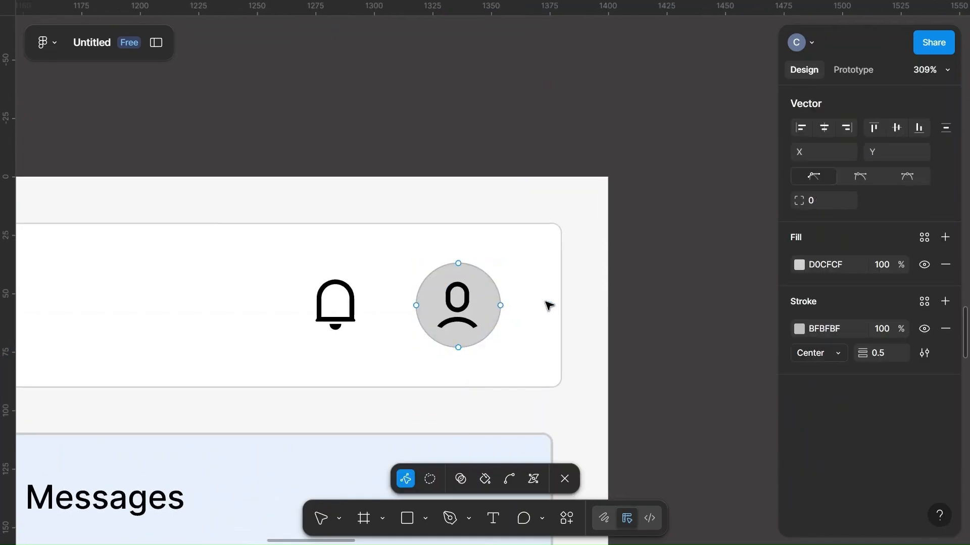
left_click(561, 304)
left_click(487, 299)
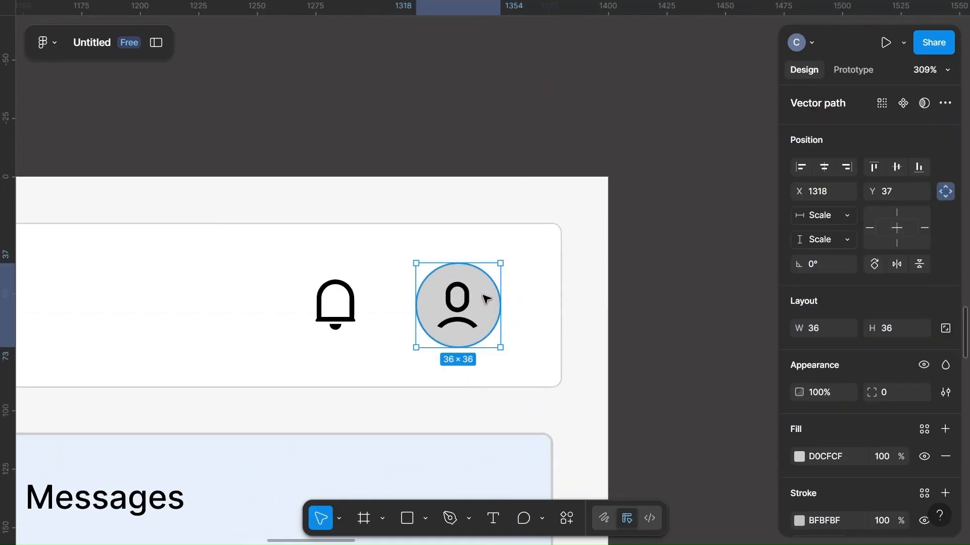
scroll(816, 407, "down", 3)
left_click(803, 383)
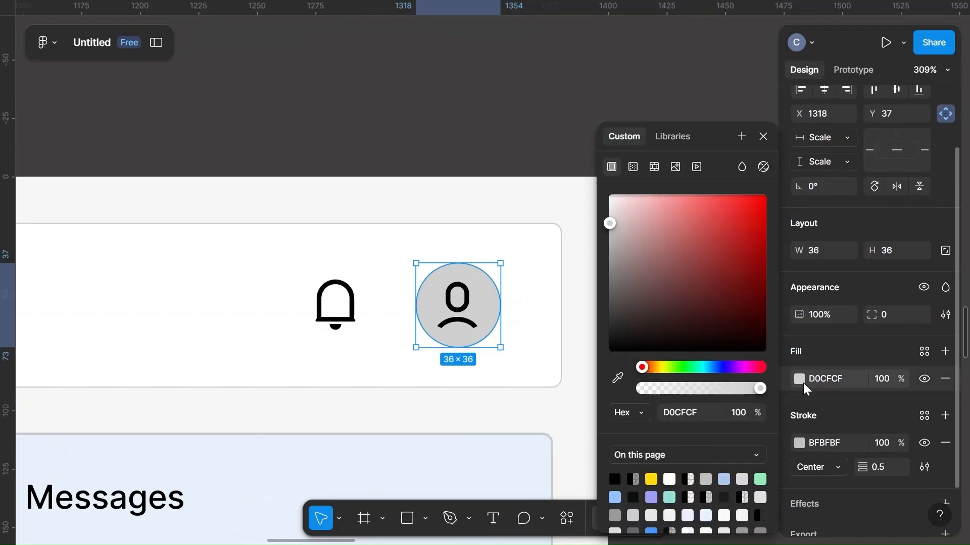
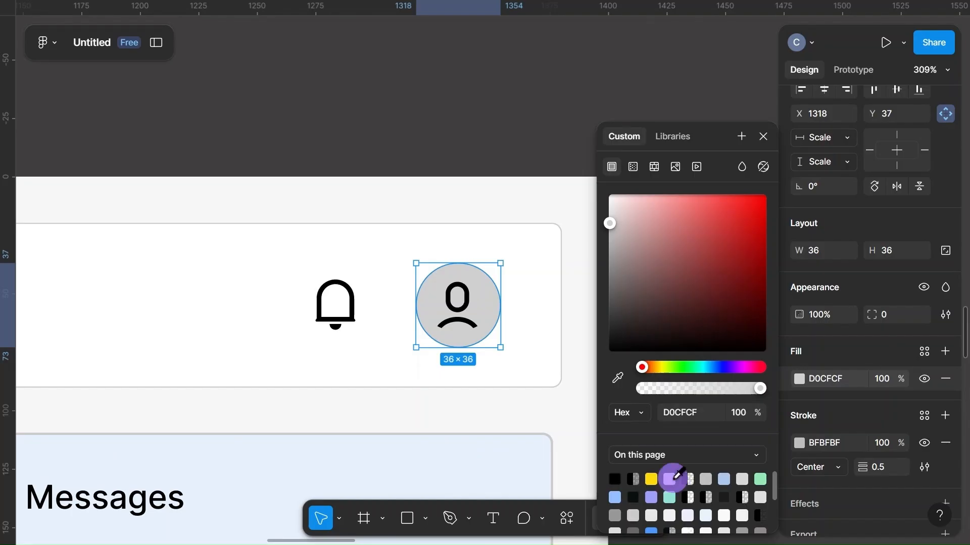
left_click(670, 477)
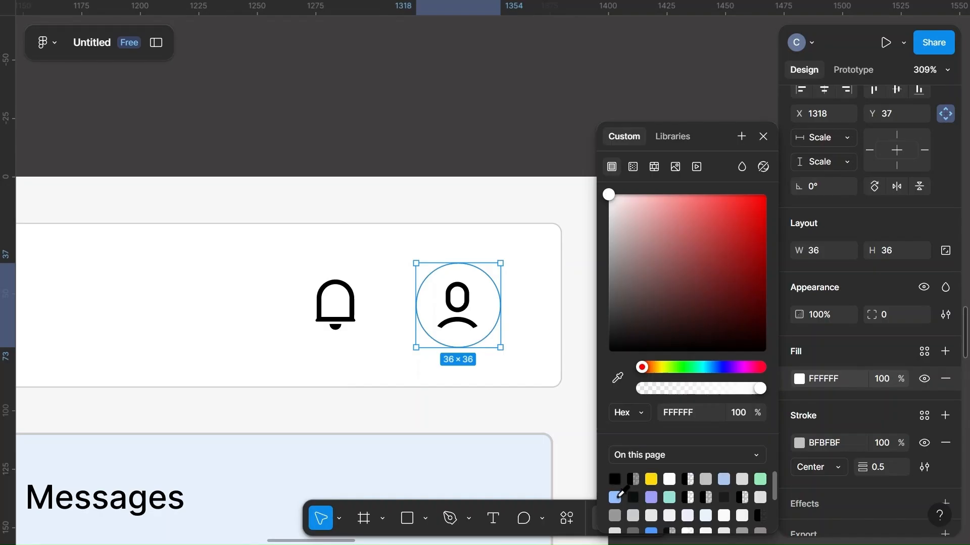
Step: Set the stroke color of the profile icon's circle to CCCCCC and clear the selection
left_click(815, 447)
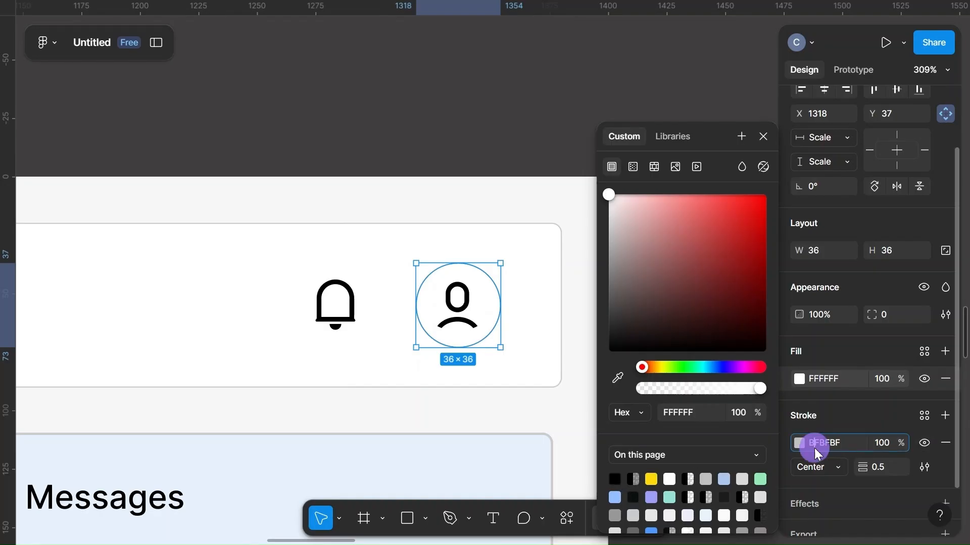
type("c")
left_click(522, 242)
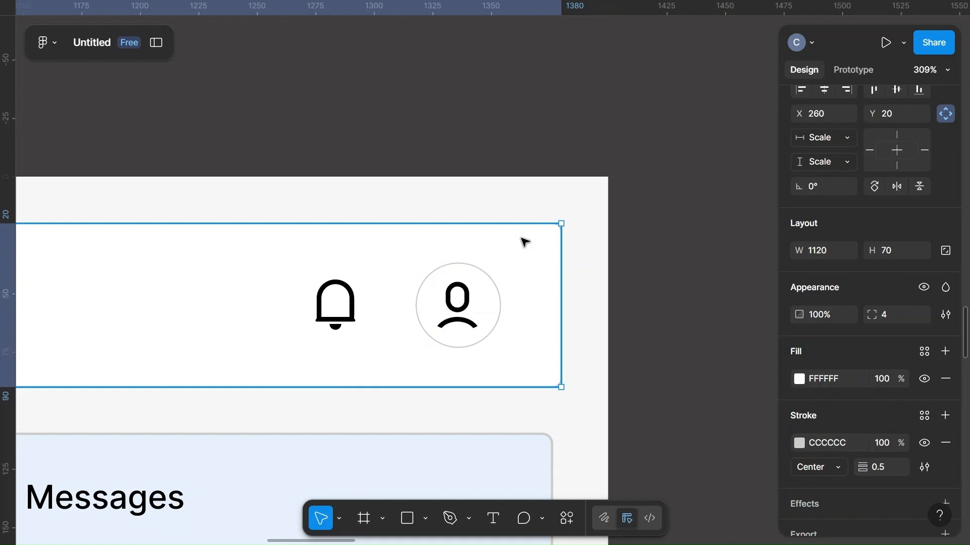
scroll(524, 242, "down", 5)
left_click(648, 211)
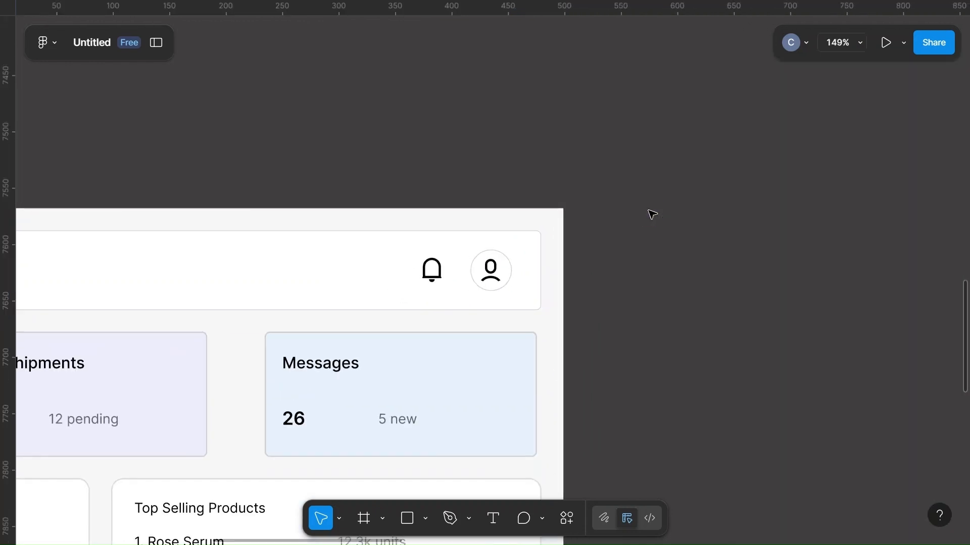
Step: Give the header's search bar a CCCCCC stroke with weight 0.5 and Center alignment
scroll(651, 214, "left", 5)
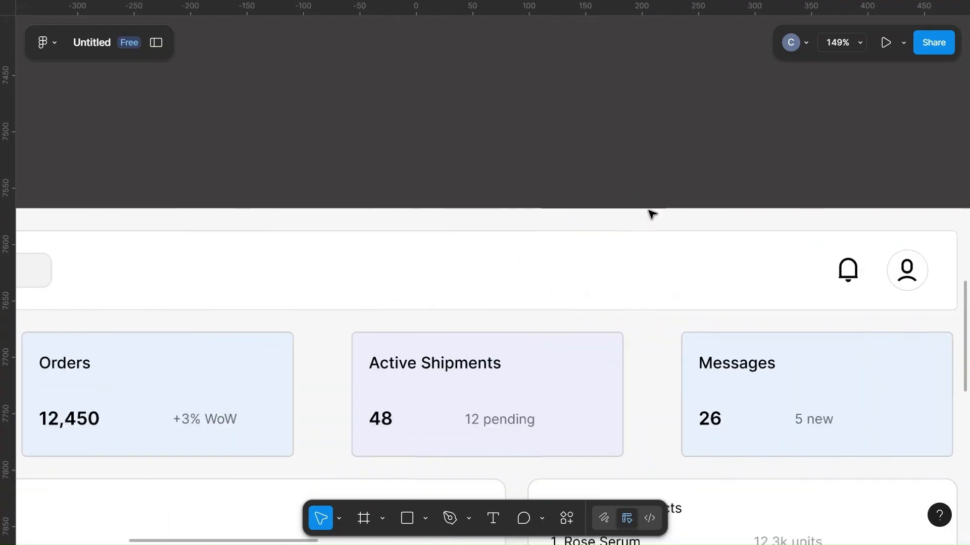
scroll(651, 214, "down", 3)
left_click(281, 248)
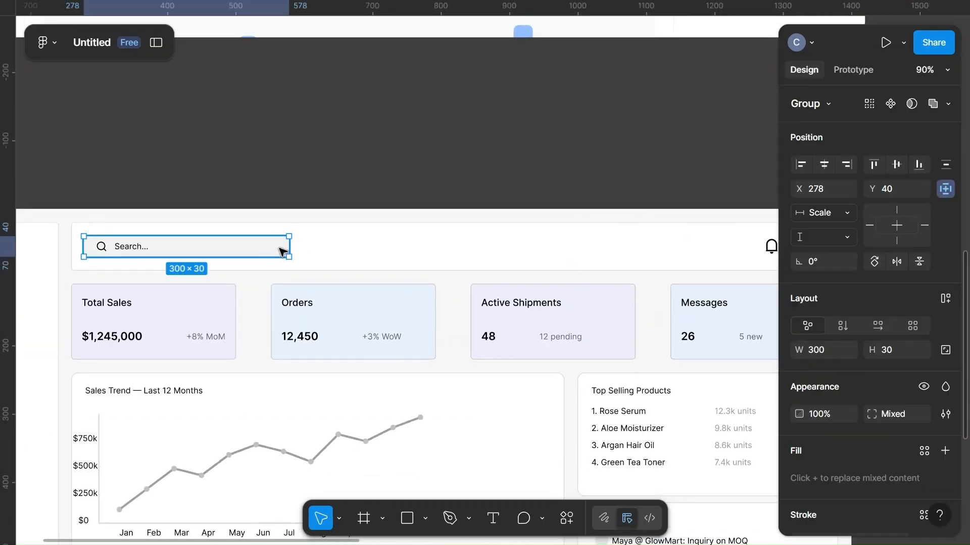
scroll(867, 389, "down", 3)
scroll(868, 389, "down", 2)
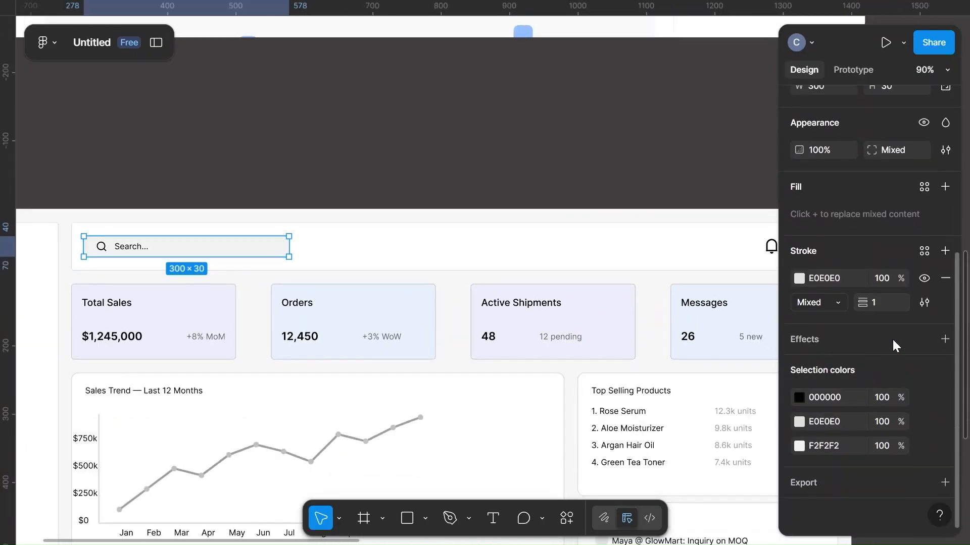
left_click(832, 277)
left_click(891, 303)
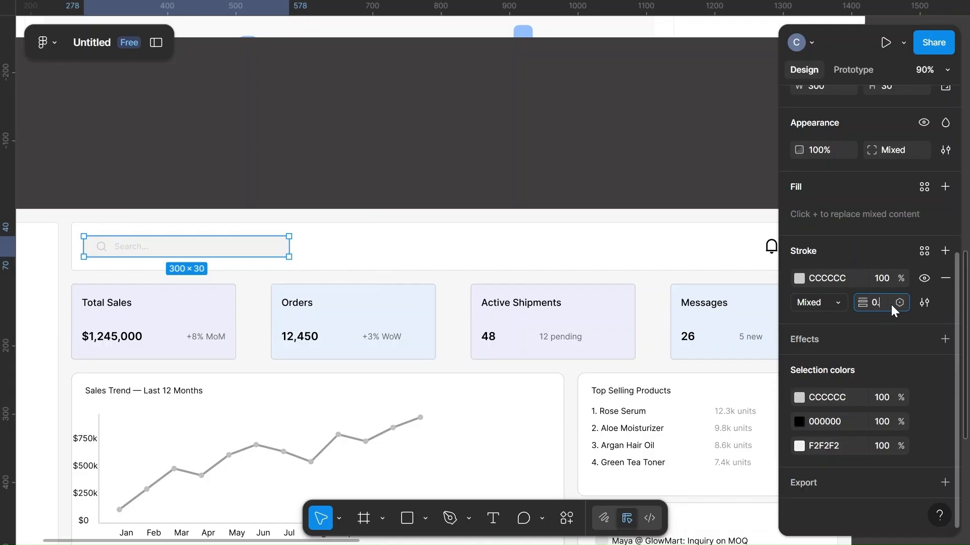
left_click(834, 303)
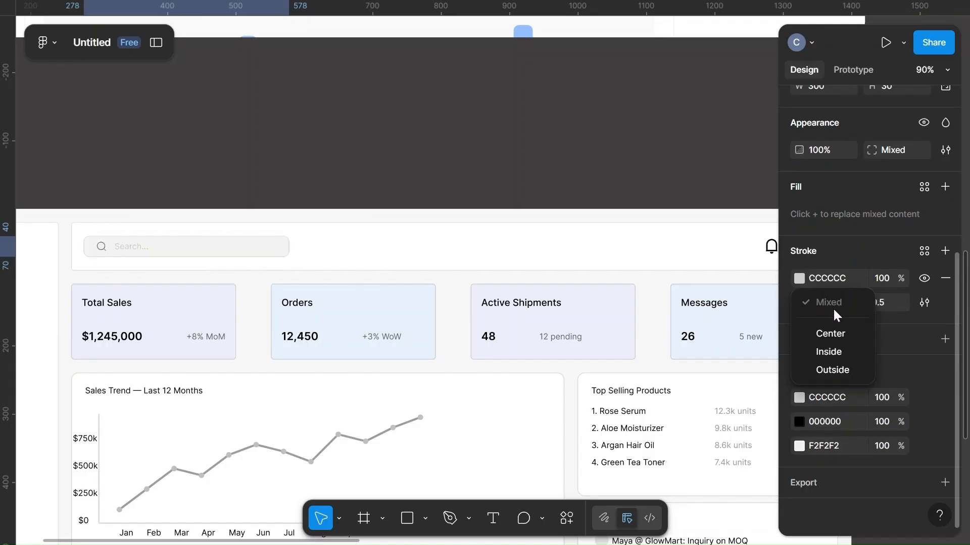
left_click(831, 337)
left_click(472, 150)
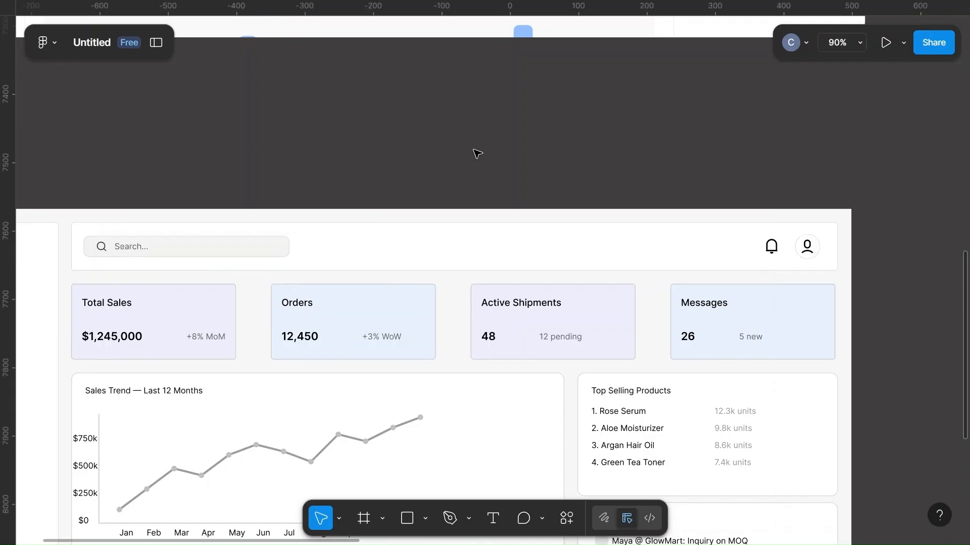
Step: Change the fill of the search bar's background rectangle to white, FFFFFF
left_click(236, 244)
scroll(791, 388, "down", 2)
left_click(827, 370)
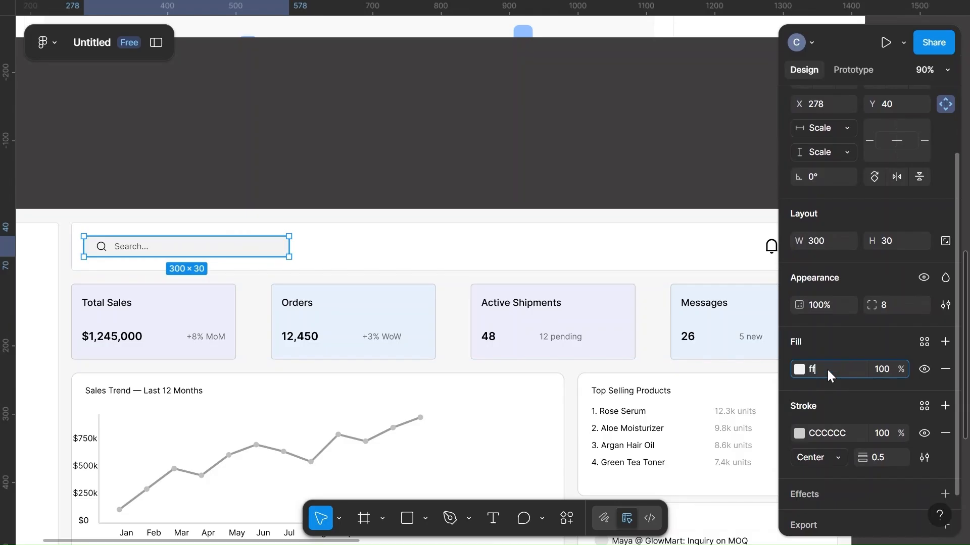
type("ff")
left_click(589, 162)
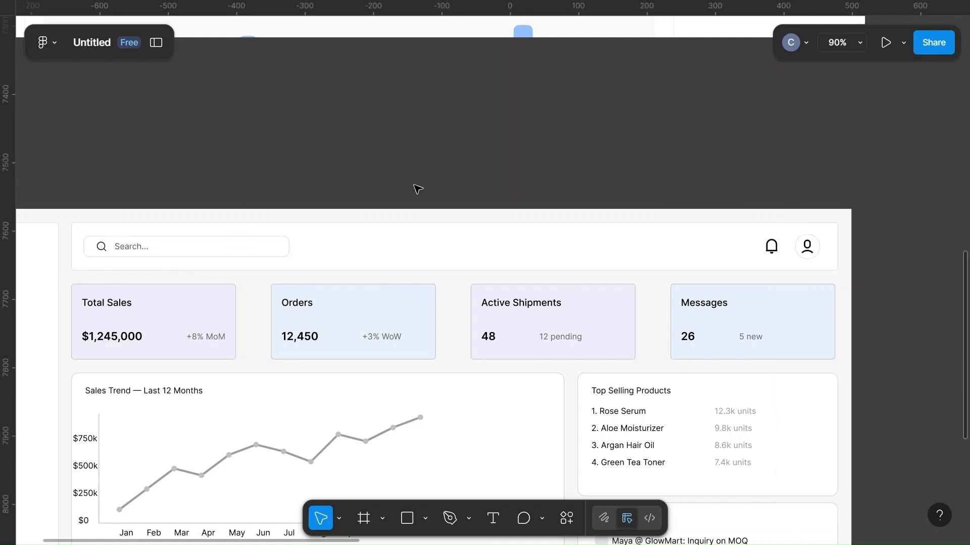
Step: Set the fill opacity of the search bar's background rectangle to 65% and clear the selection
left_click(284, 248)
scroll(849, 422, "down", 1)
scroll(847, 424, "down", 3)
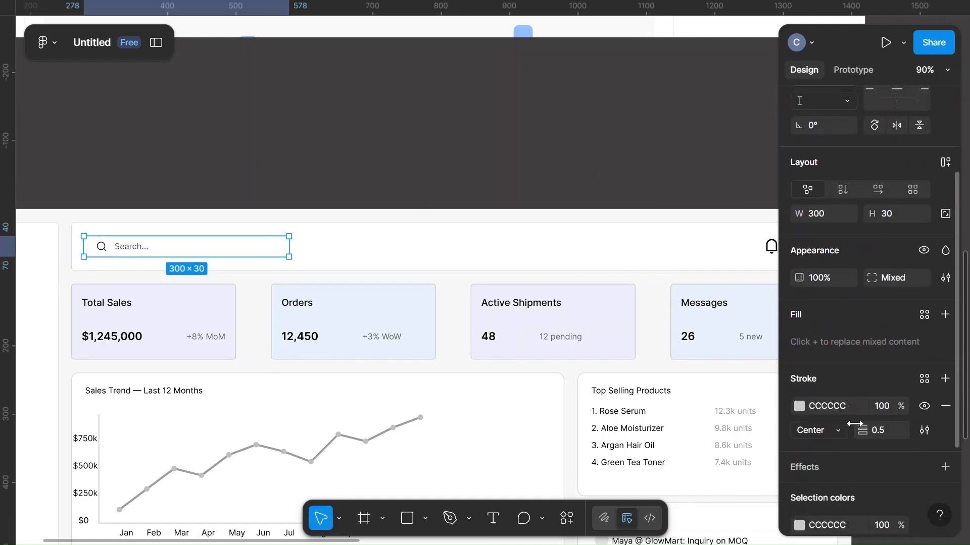
scroll(844, 391, "up", 2)
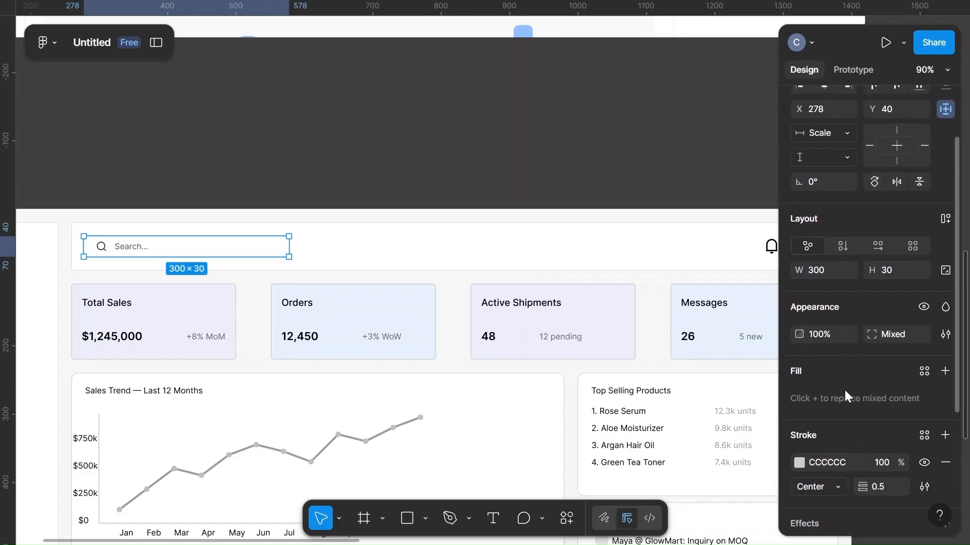
left_click(260, 246)
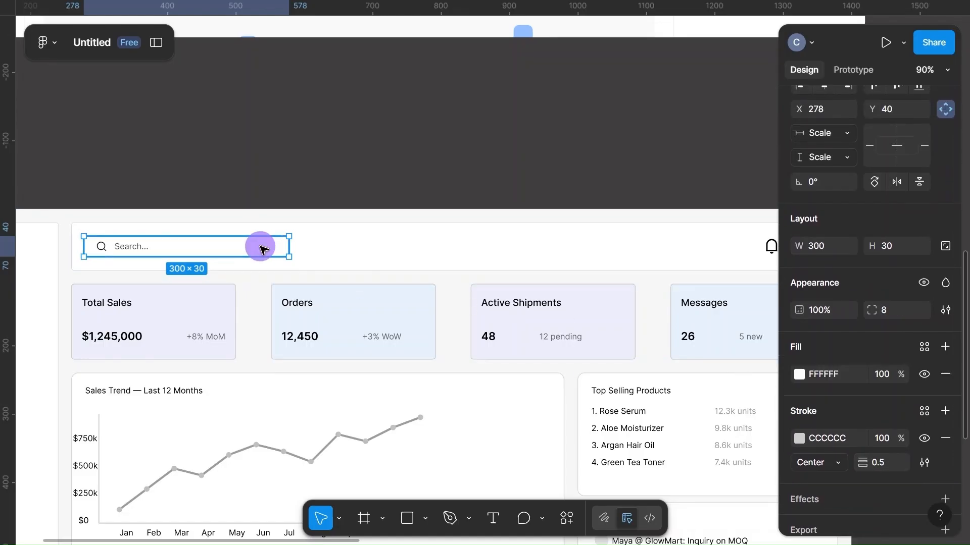
left_click(884, 374)
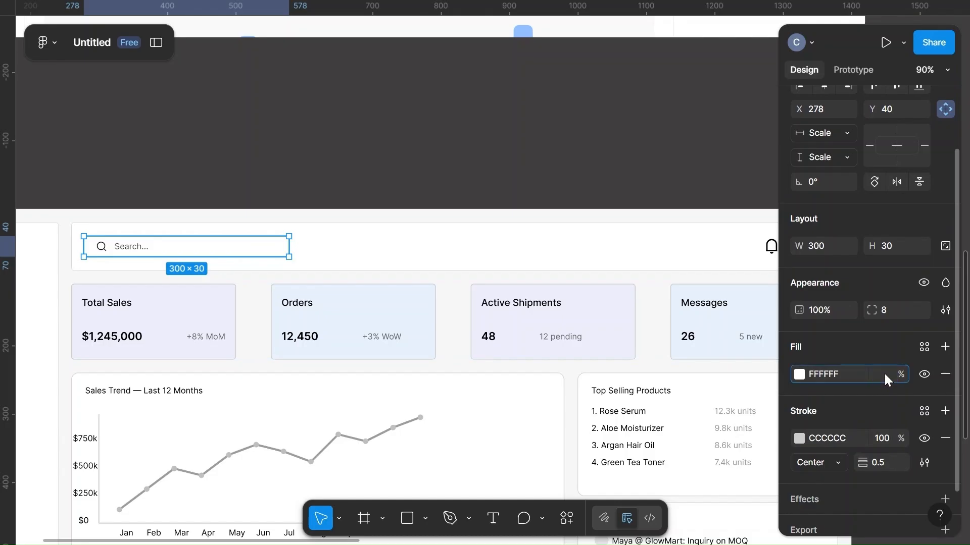
type("65")
left_click(627, 113)
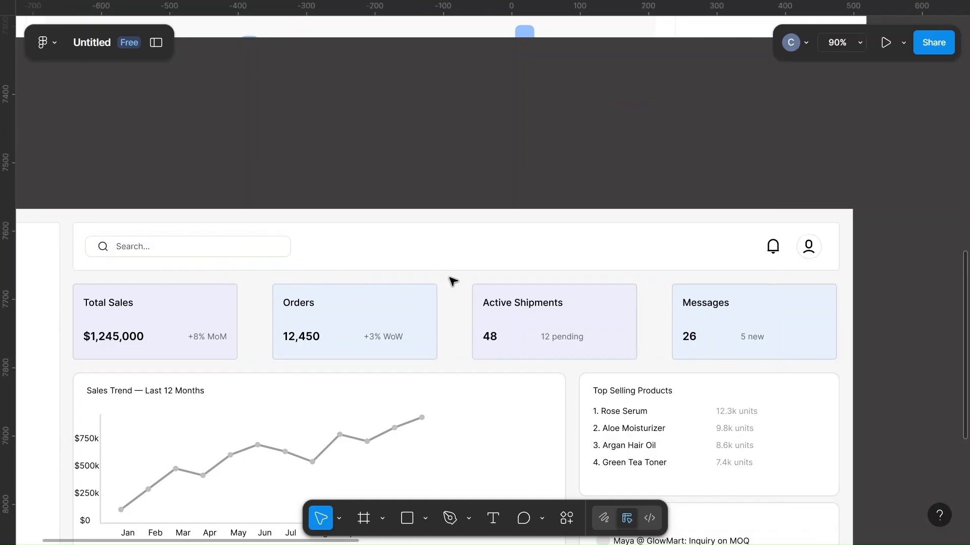
Step: Enlarge the Top Selling Products card's heading text and set its font weight to Medium
scroll(453, 281, "down", 5)
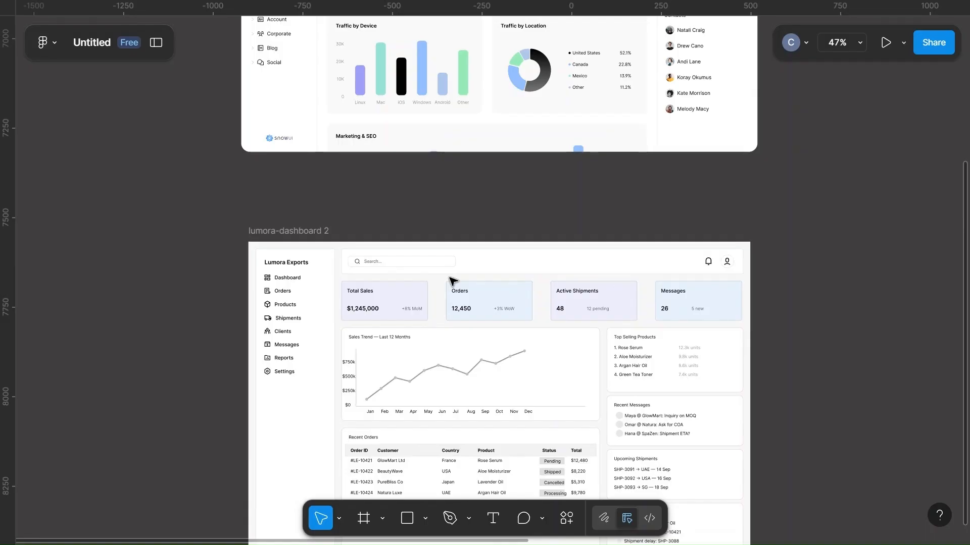
scroll(453, 281, "up", 5)
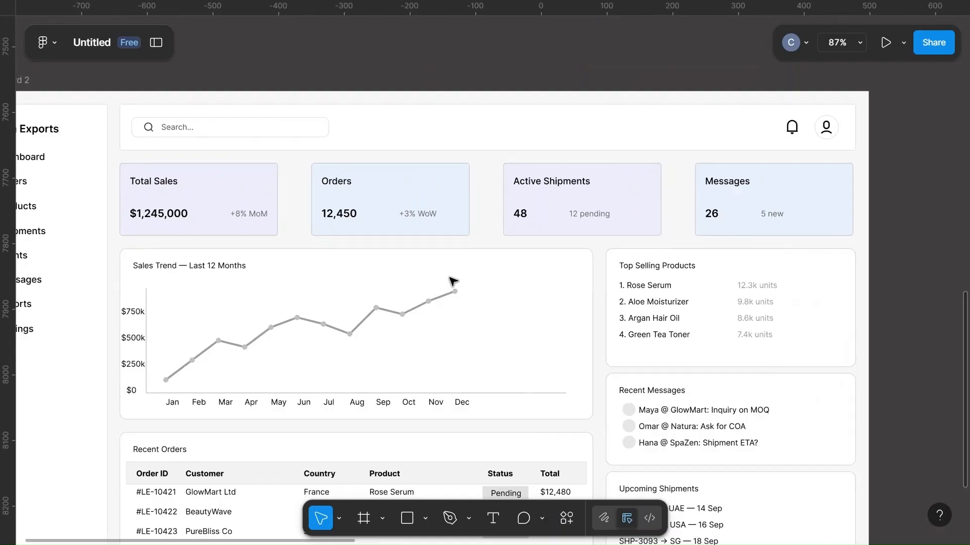
scroll(453, 281, "right", 5)
left_click(582, 295)
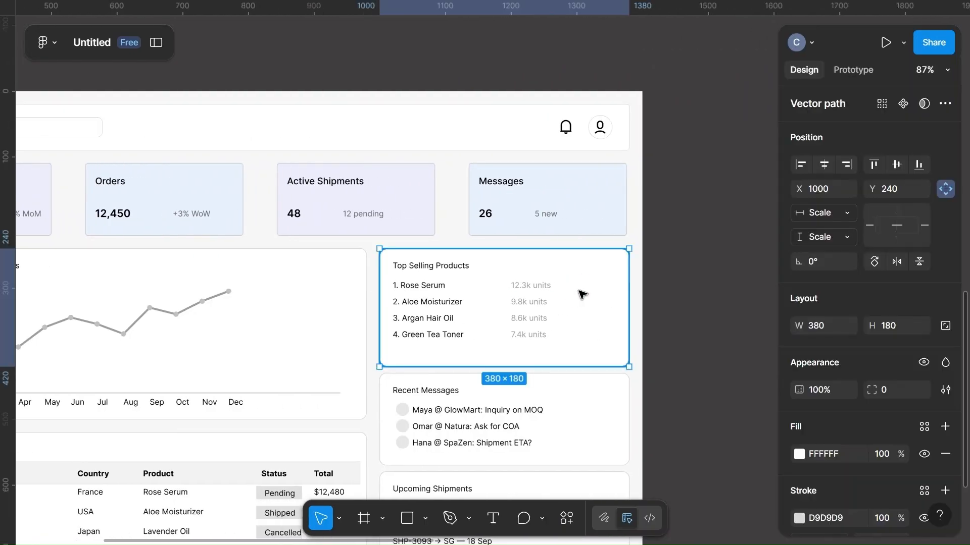
scroll(582, 295, "up", 5)
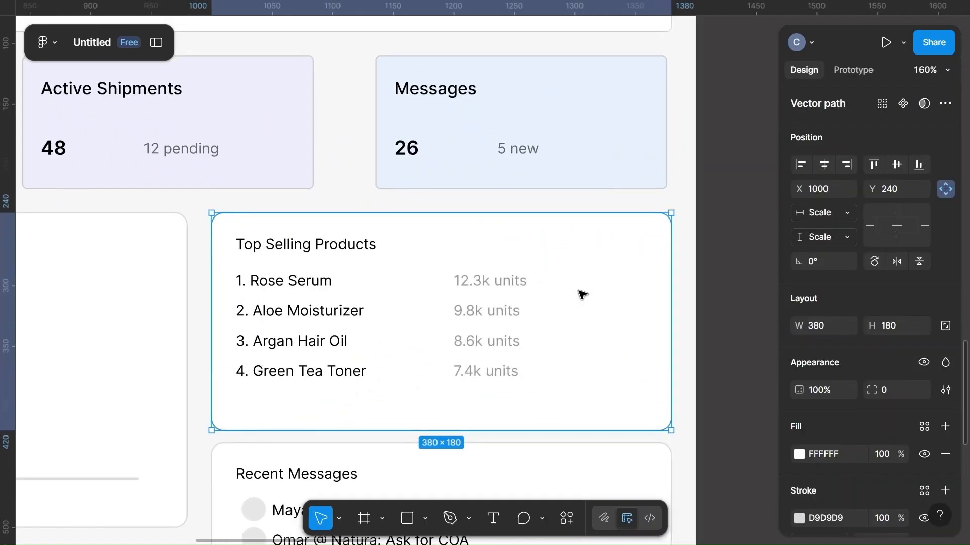
left_click(313, 245)
scroll(867, 423, "down", 3)
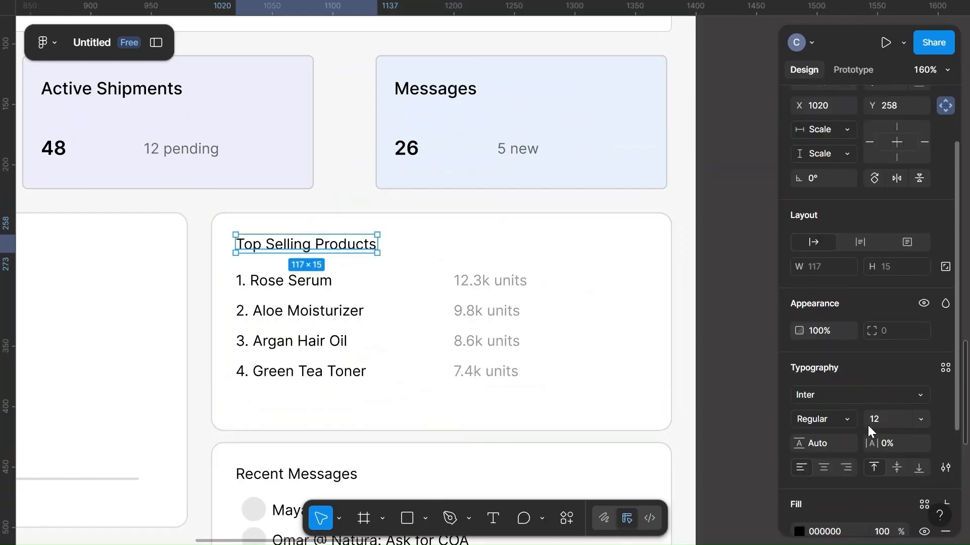
left_click(897, 419)
left_click(846, 419)
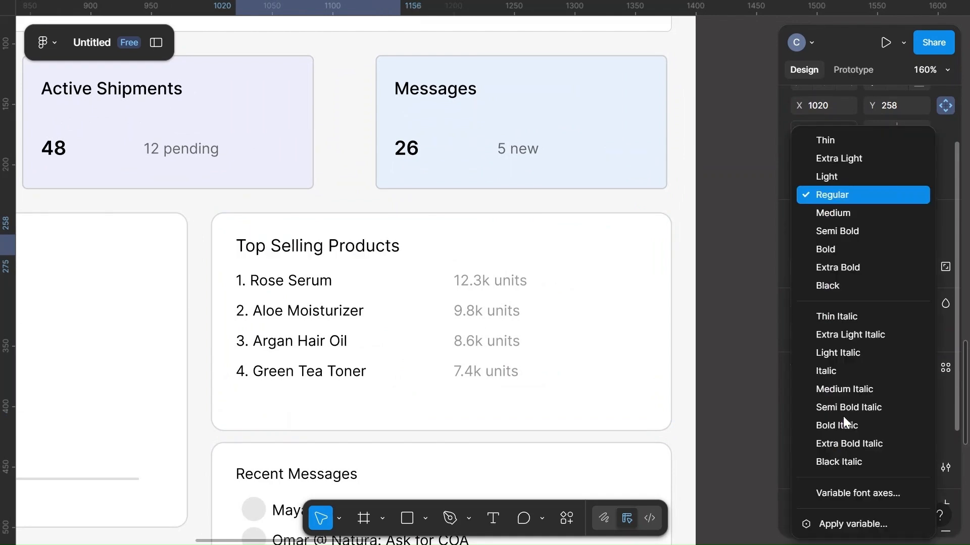
left_click(824, 211)
Step: Set the fill of the four unit count labels in the Top Selling Products card to 666666
left_click(491, 281)
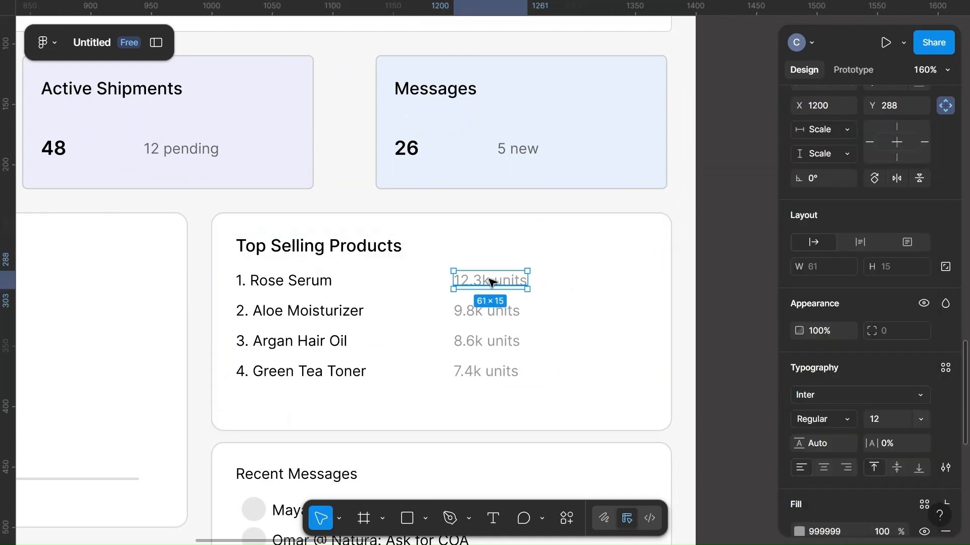
left_click(509, 310)
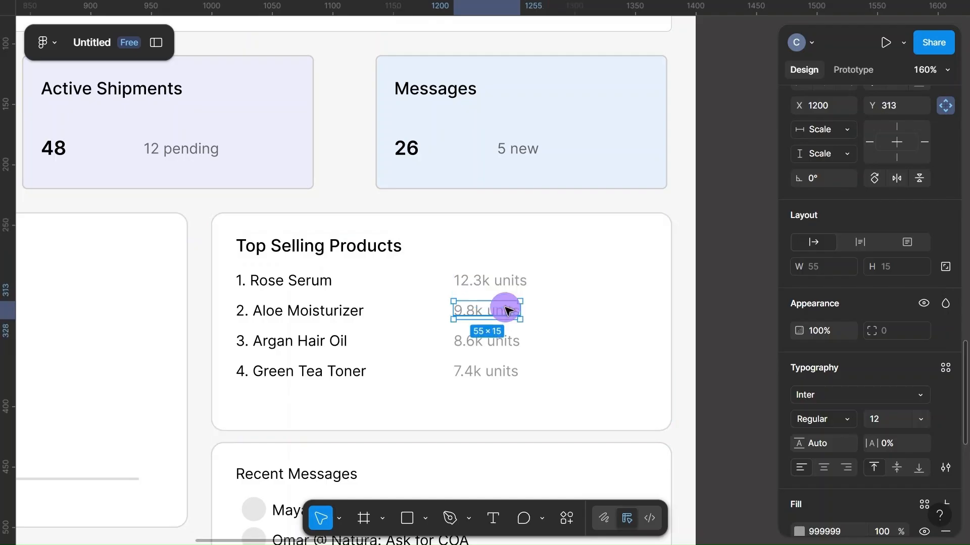
left_click(487, 279)
left_click(482, 313, "shift")
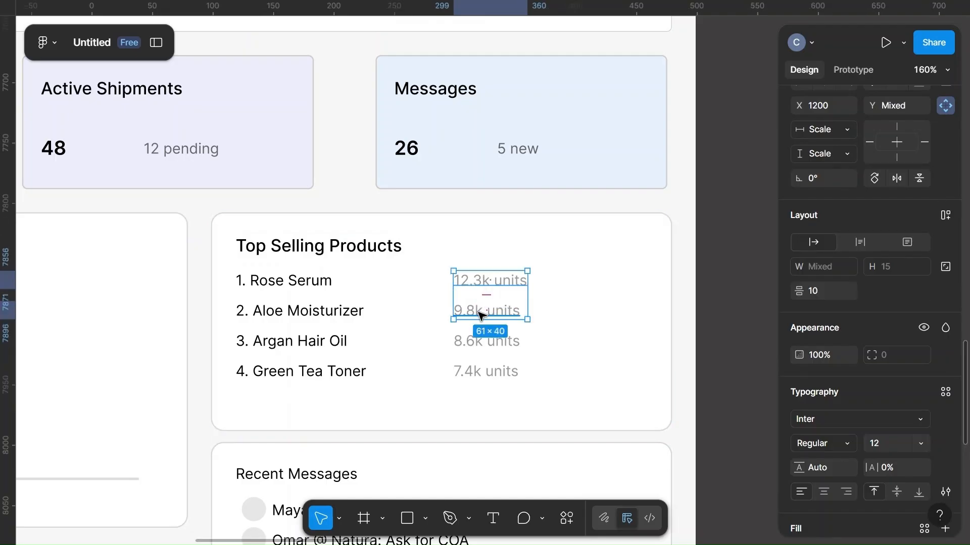
left_click(474, 345, "shift")
left_click(461, 375, "shift")
scroll(888, 434, "down", 2)
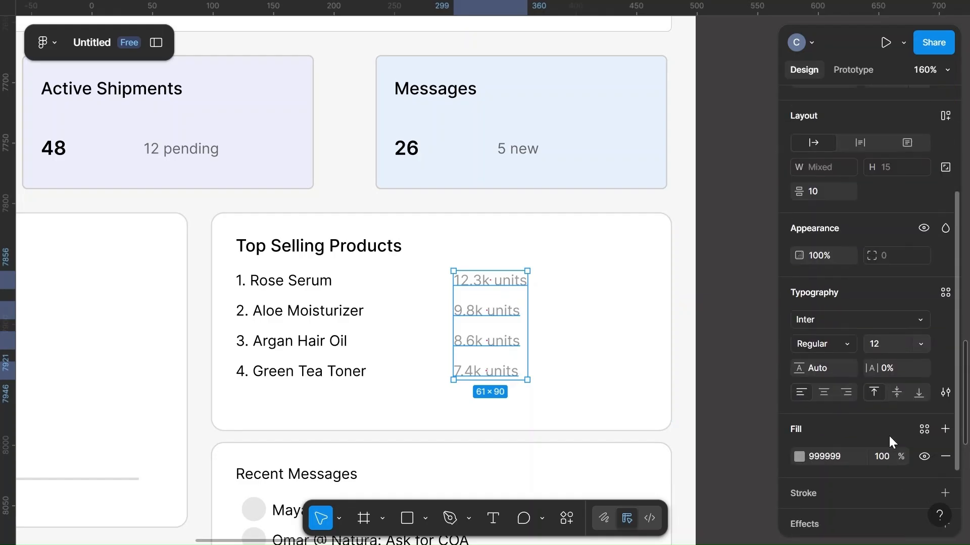
left_click(825, 384)
type("6")
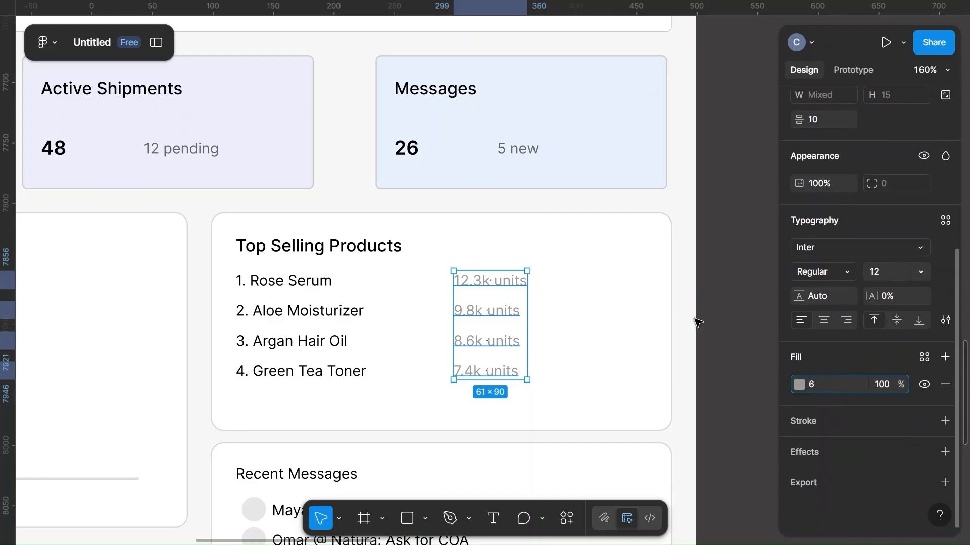
left_click(606, 292)
Step: Select the four product names from Rose Serum to Green Tea Toner in the Top Selling Products card
left_click(281, 286)
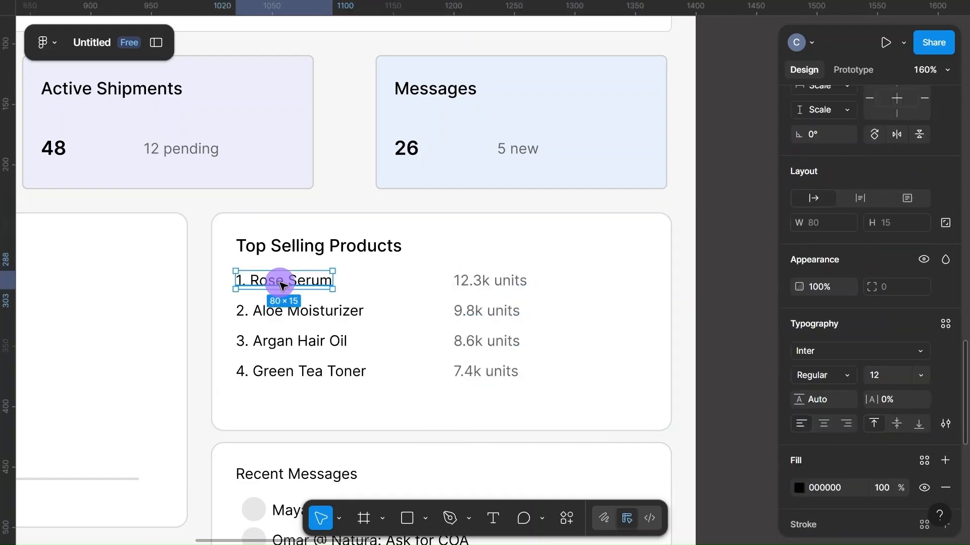
left_click(268, 313, "shift")
left_click(262, 344, "shift")
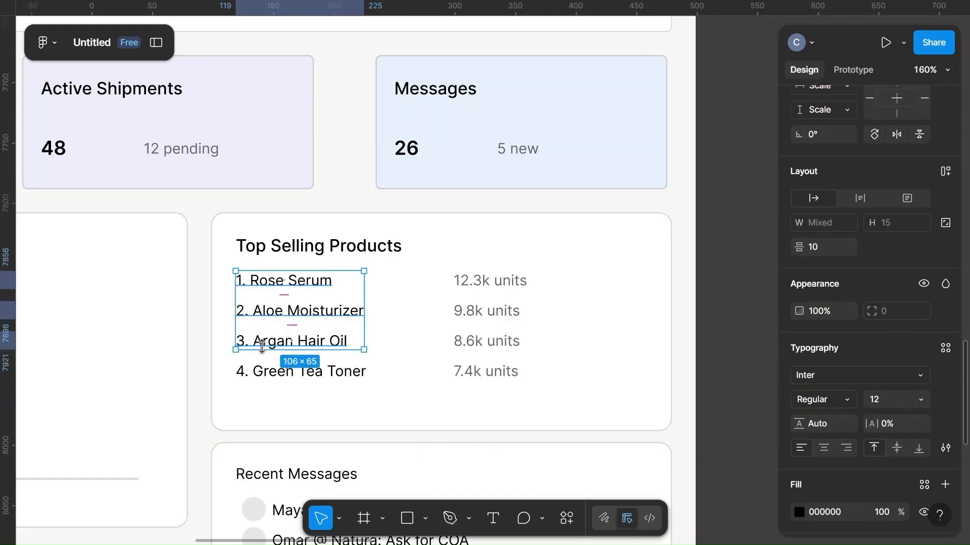
left_click(260, 374, "shift")
scroll(878, 365, "down", 2)
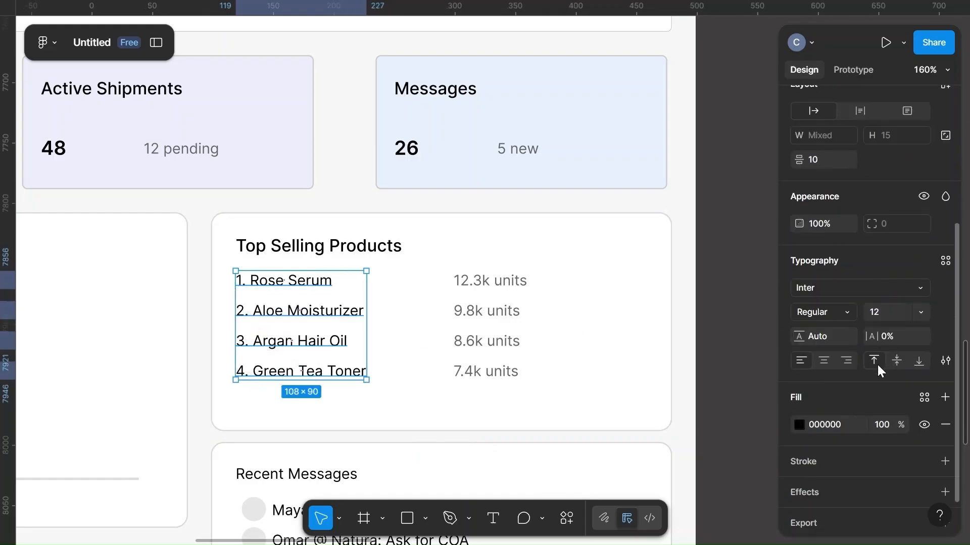
Step: Try the Medium font weight on the four selected product names and undo it
left_click(847, 311)
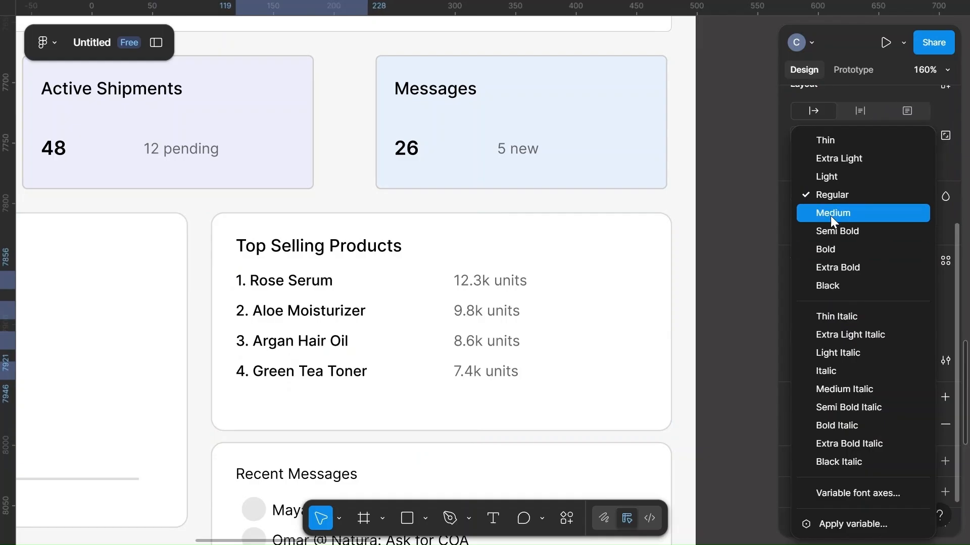
left_click(830, 216)
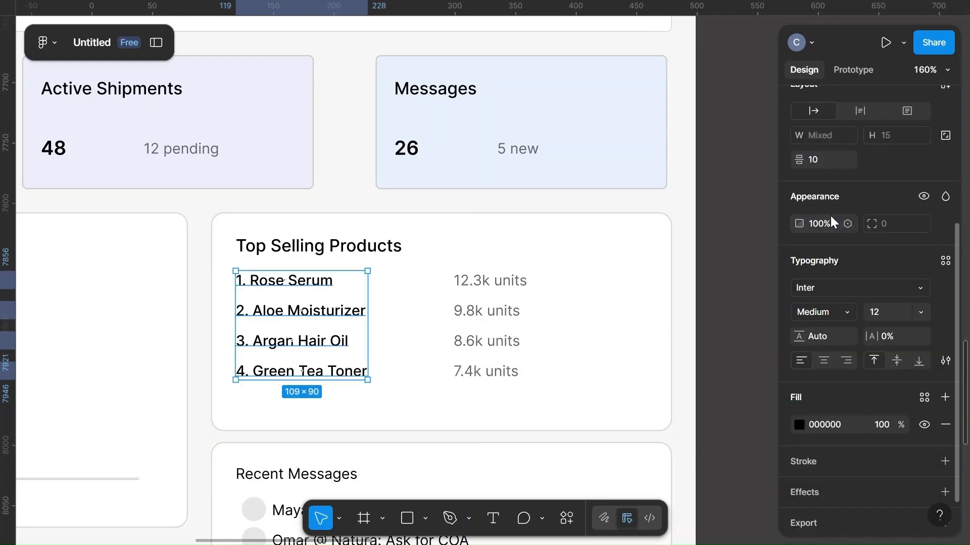
key("ctrl+z")
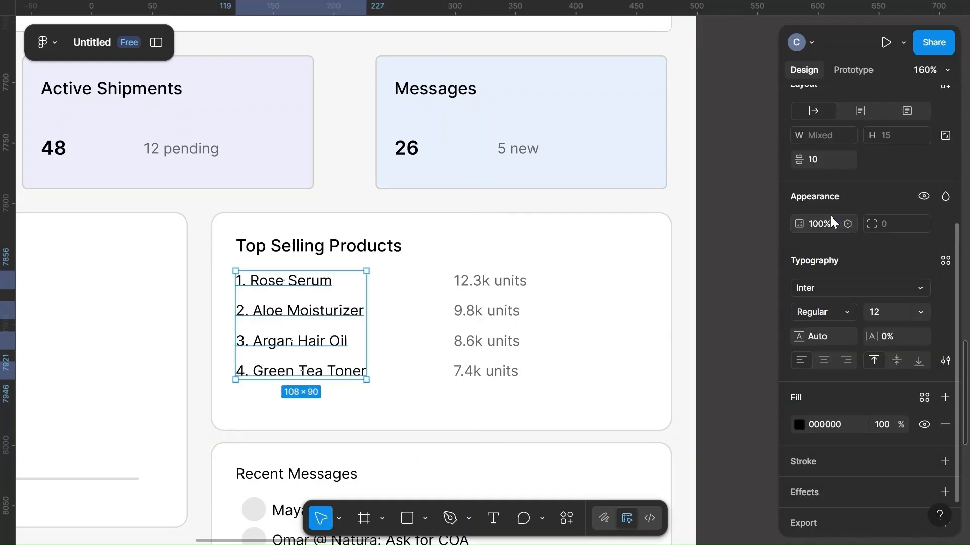
Step: Set the font size of the four selected product names to 14
left_click(889, 314)
type("14")
left_click(625, 244)
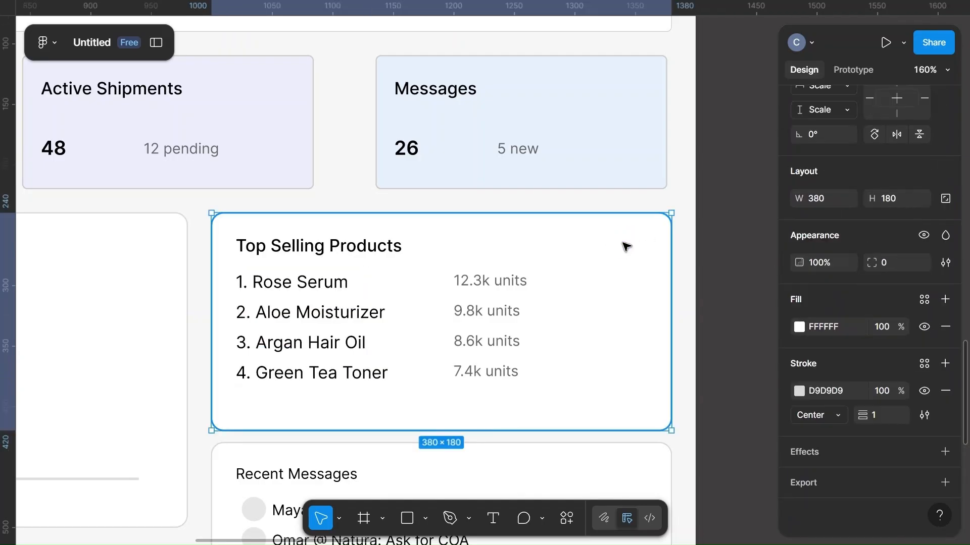
Step: Align the Rose Serum name and its 12.3k units label by vertical centers and set their horizontal spacing to 72
left_click(461, 280)
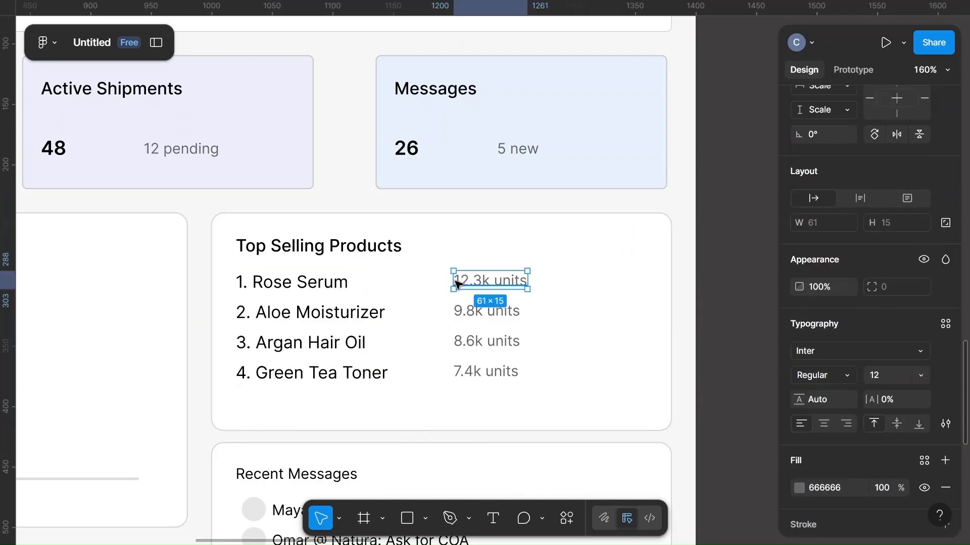
left_click(326, 284, "shift")
scroll(884, 201, "up", 3)
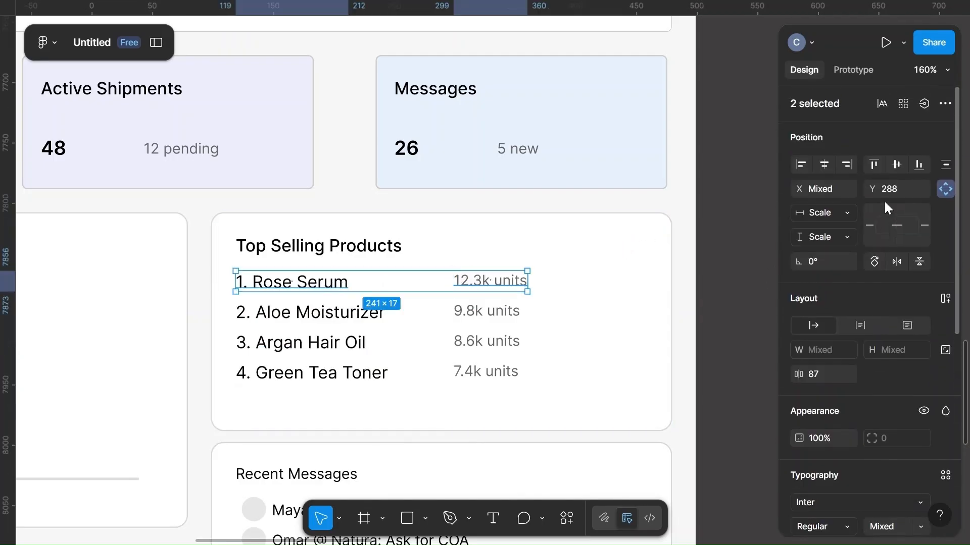
left_click(896, 164)
left_click(825, 374)
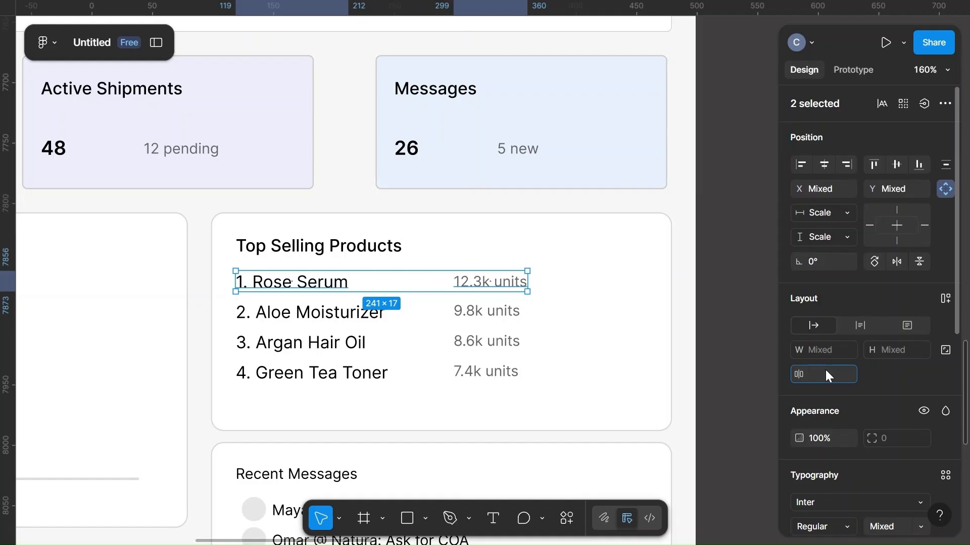
type("72")
left_click(424, 286)
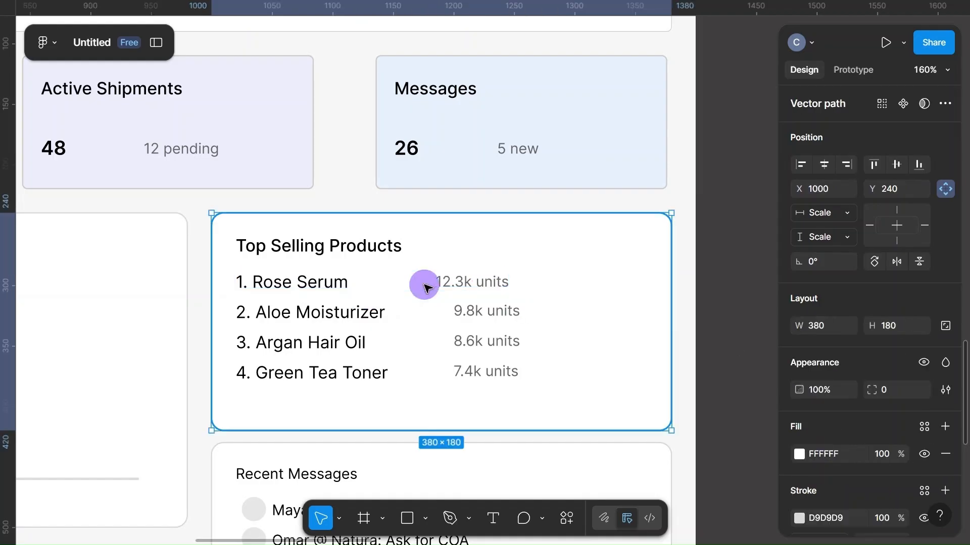
Step: Set the horizontal spacing between the Rose Serum name and its 12.3k units label to 100
left_click(312, 286)
left_click(484, 282, "shift")
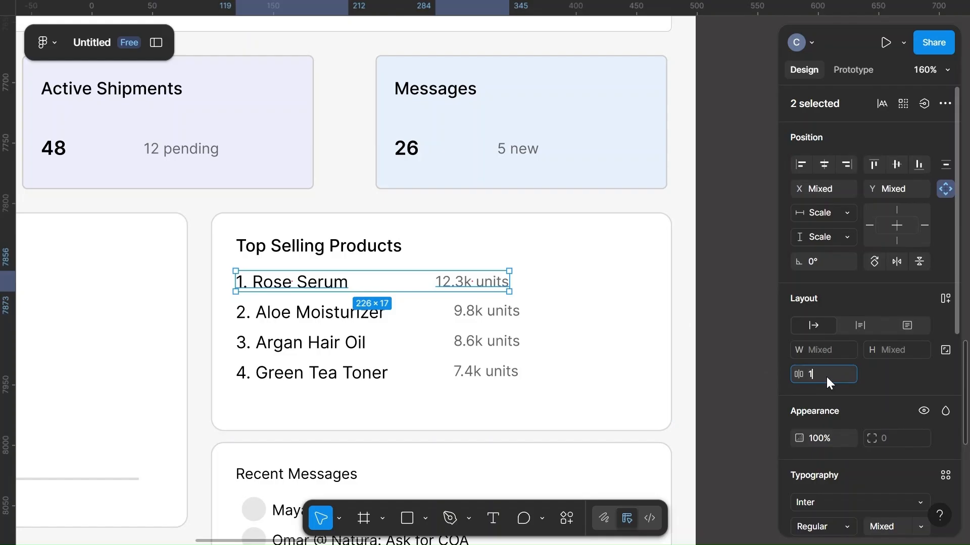
left_click(736, 321)
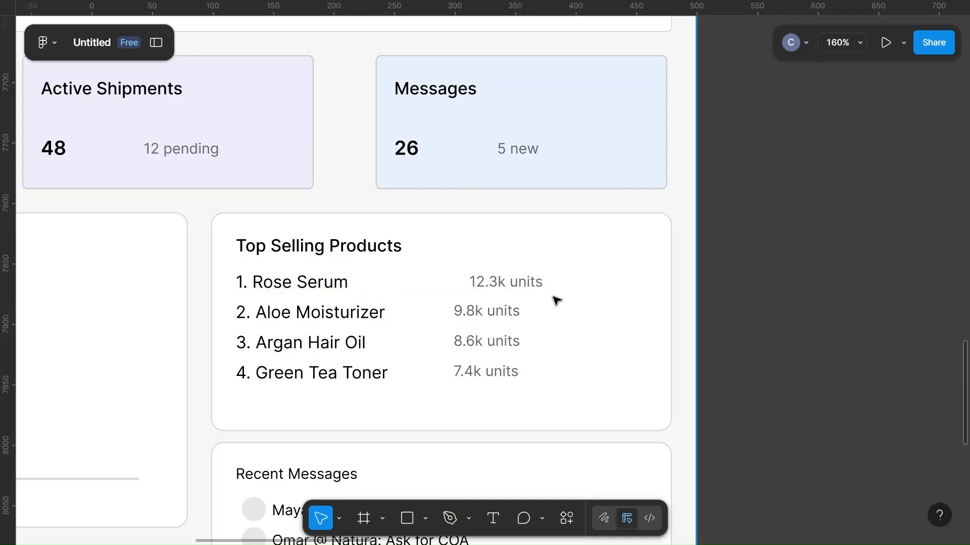
Step: Move the 9.8k, 8.6k and 7.4k units labels horizontally to line up with the left edge of the 12.3k units label
left_click(270, 287)
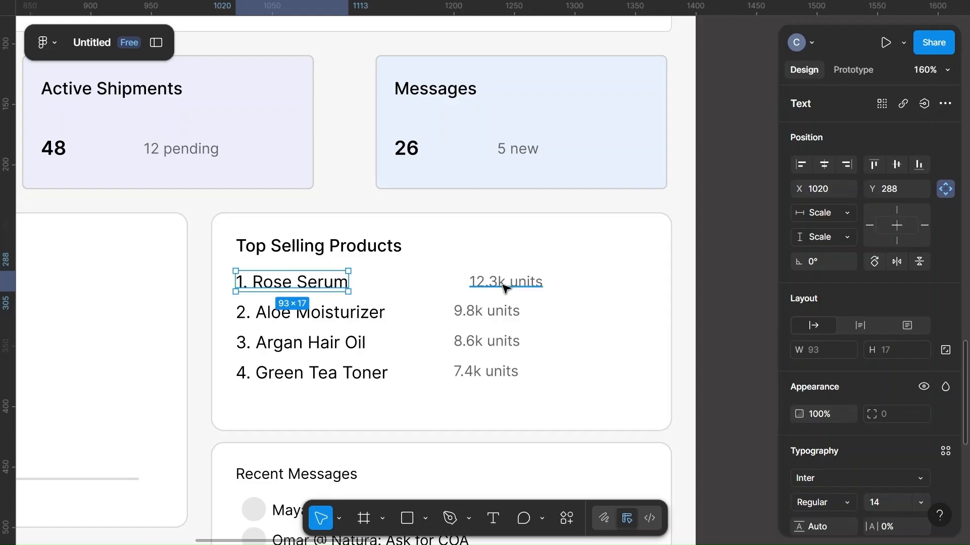
left_click(486, 310)
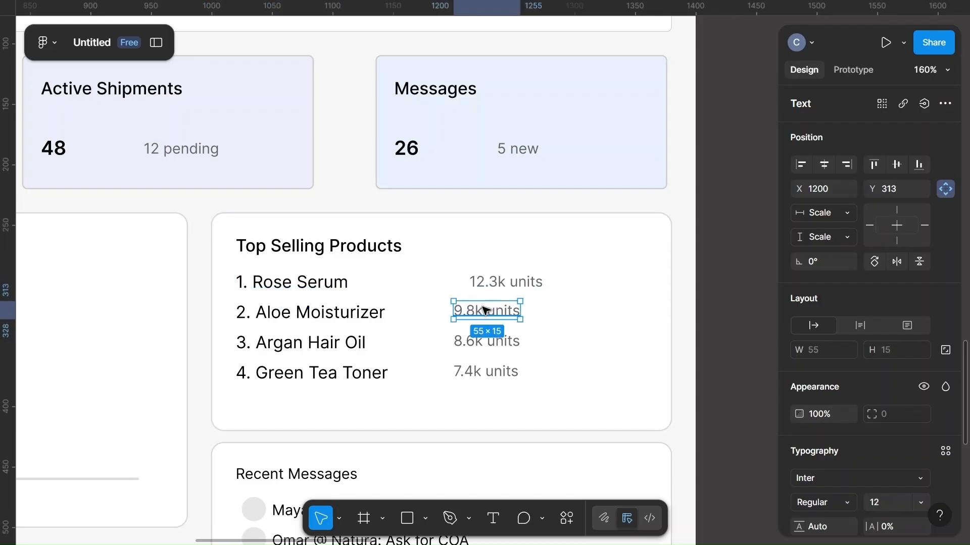
left_click(471, 344, "shift")
left_click(472, 373, "shift")
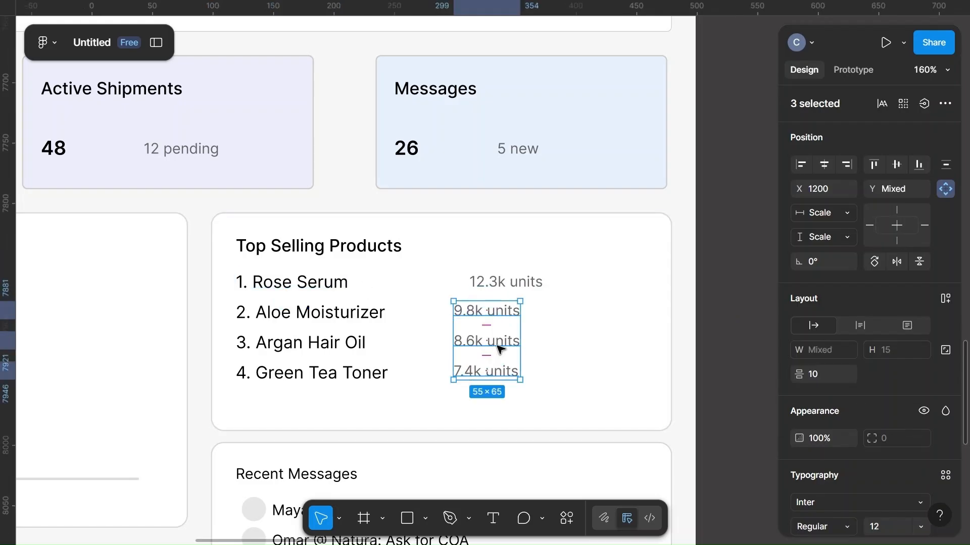
left_click_drag(509, 330, 525, 331)
Step: Align the Rose Serum name and its 12.3k units label by vertical centers and group them
left_click(320, 290)
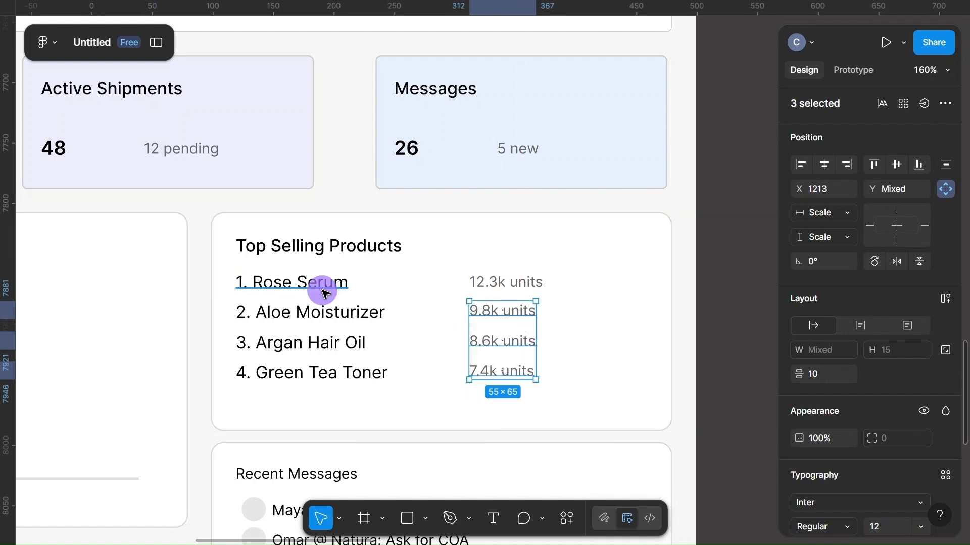
left_click(500, 284, "shift")
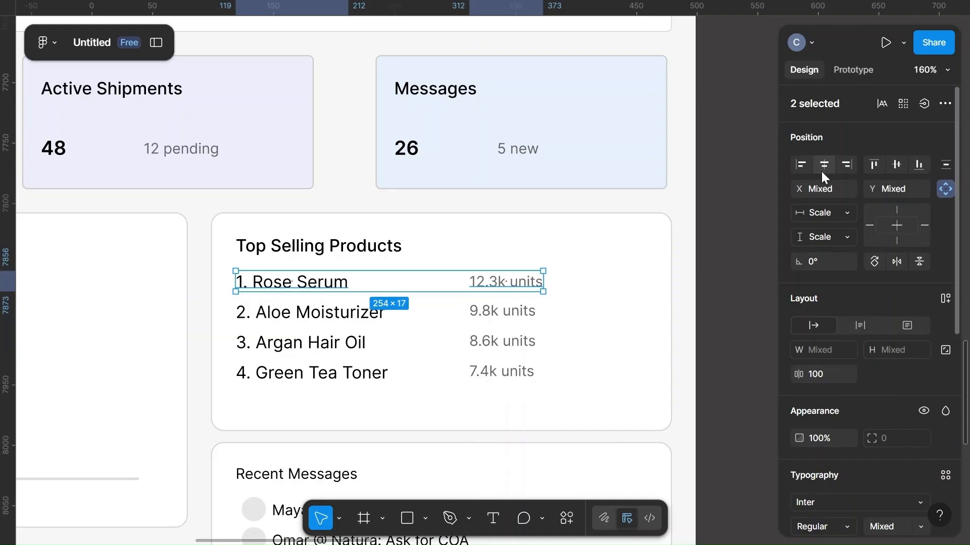
left_click(897, 164)
right_click(383, 280)
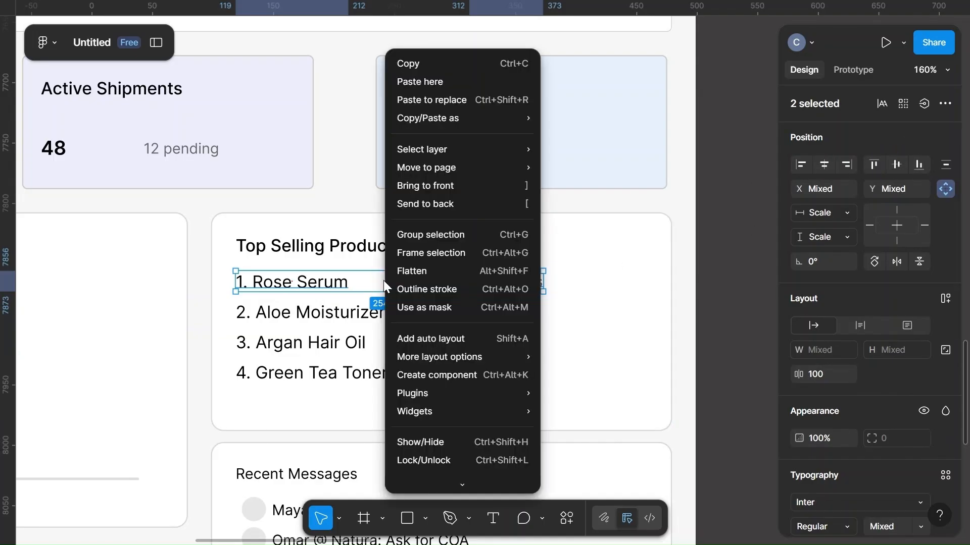
left_click(416, 235)
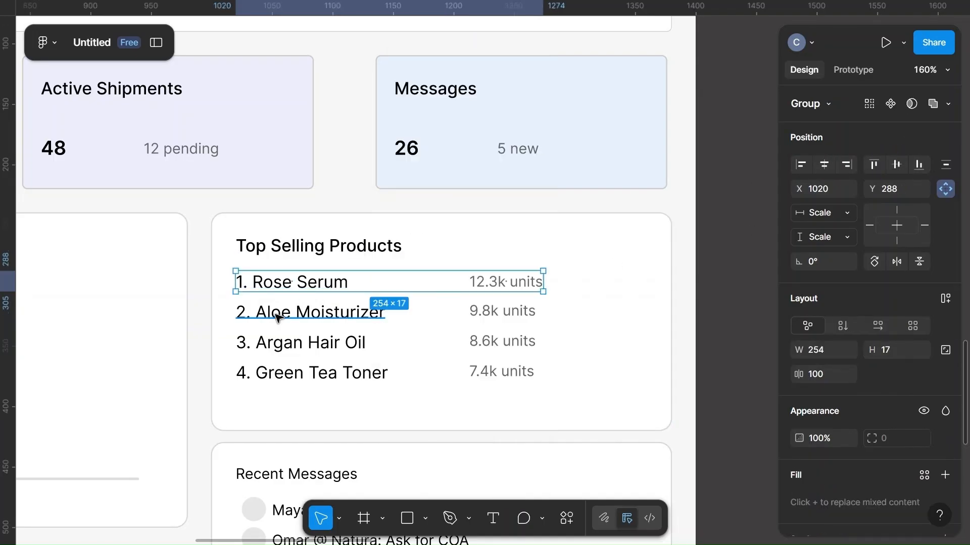
Step: Align the Aloe Moisturizer name and its 9.8k units label by vertical centers and group them
left_click(275, 314)
left_click(500, 313, "shift")
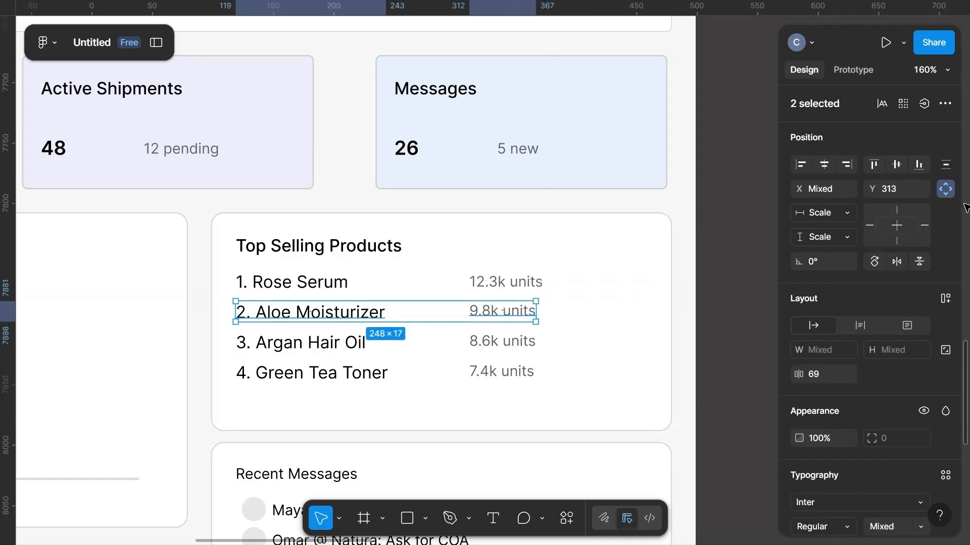
left_click(895, 167)
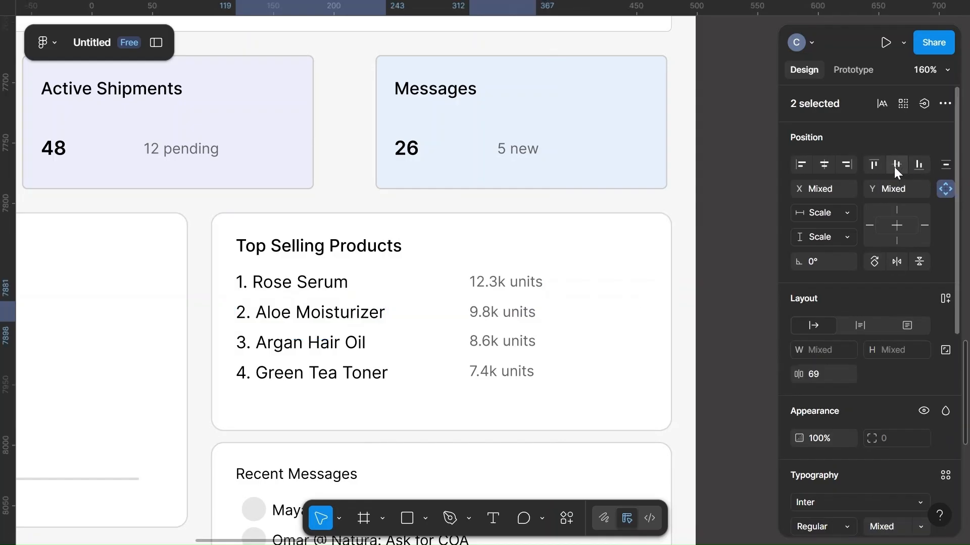
right_click(399, 316)
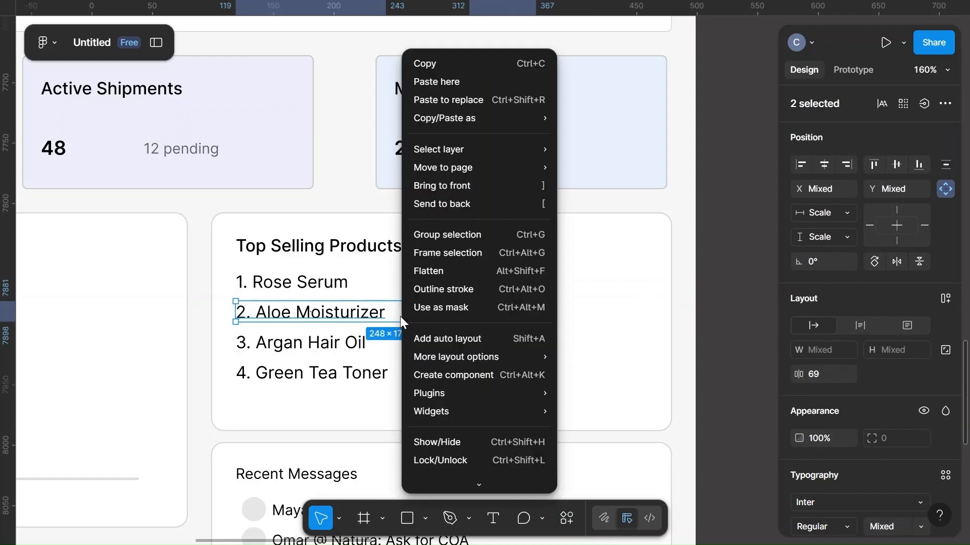
left_click(462, 236)
Step: Align the Argan Hair Oil name and its 8.6k units label by vertical centers and group them
left_click(291, 342)
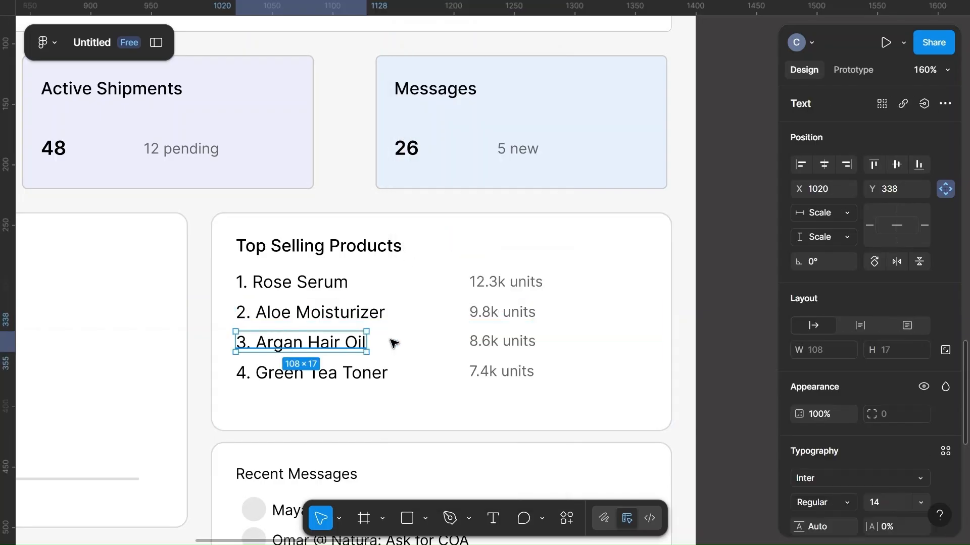
left_click(496, 342, "shift")
key("shift")
key("shift")
key("shift")
key("shift")
key("shift")
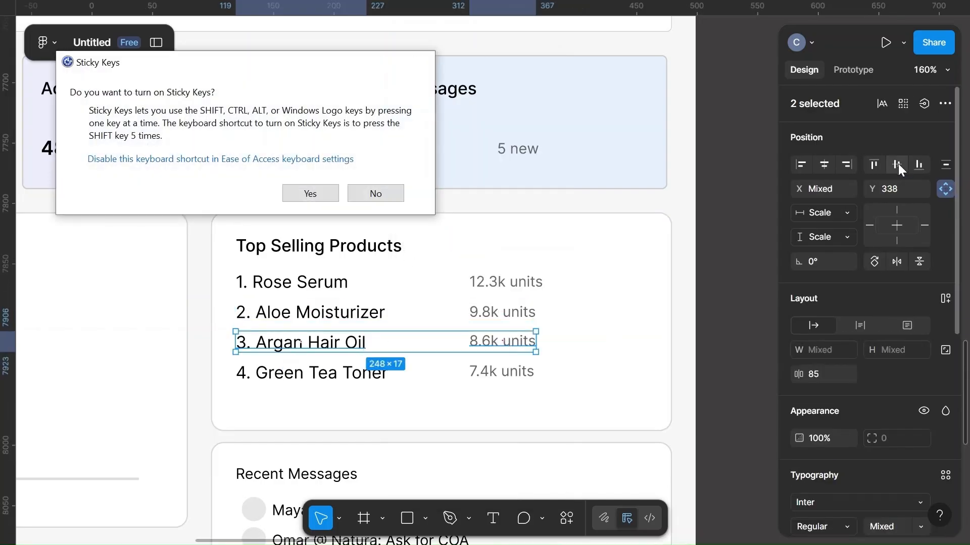
key("Escape")
left_click(898, 164)
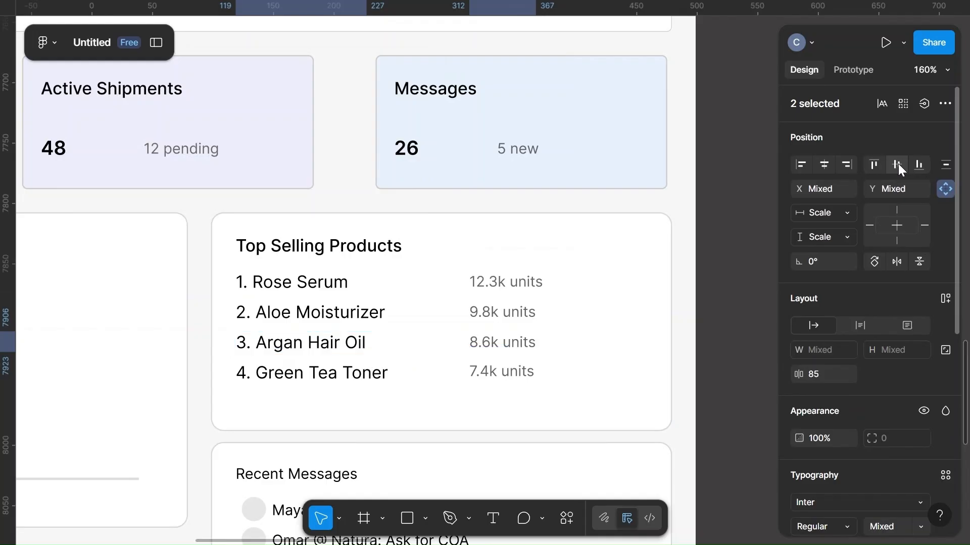
right_click(392, 345)
left_click(432, 235)
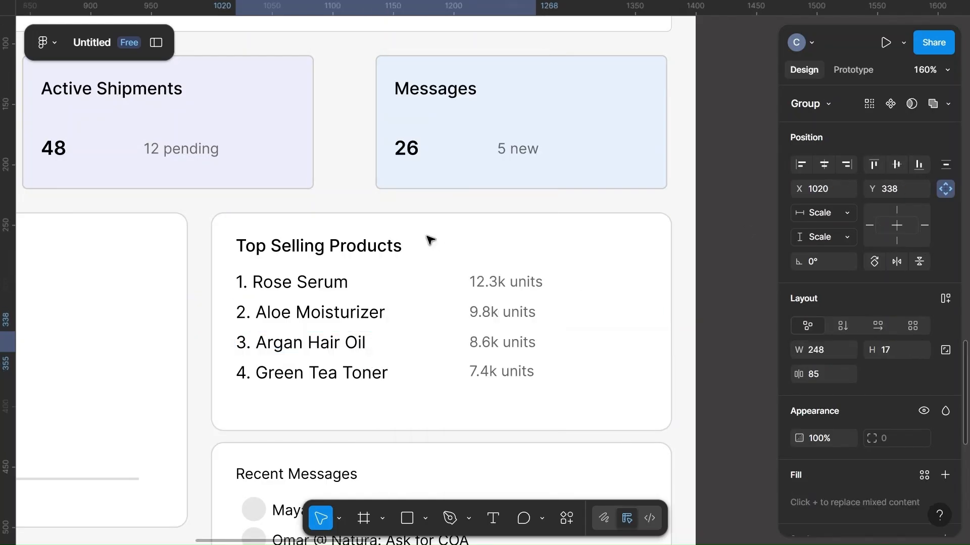
Step: Align the Green Tea Toner name and its 7.4k units label by vertical centers and group them
left_click(284, 372)
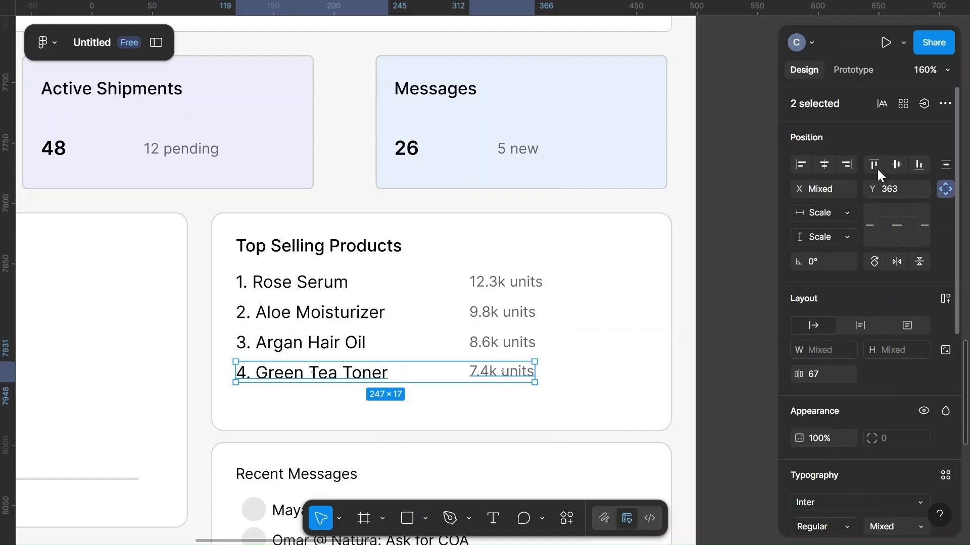
left_click(898, 162)
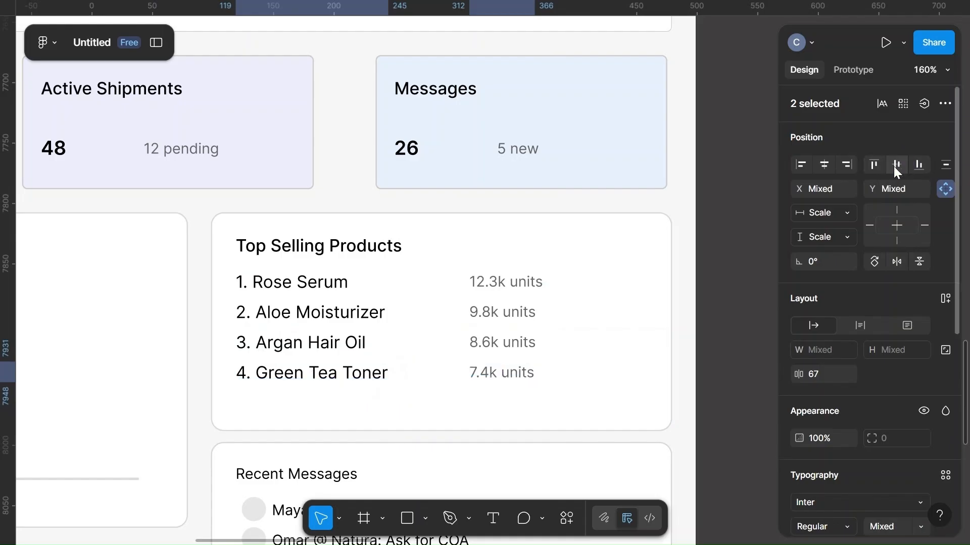
right_click(417, 383)
left_click(462, 242)
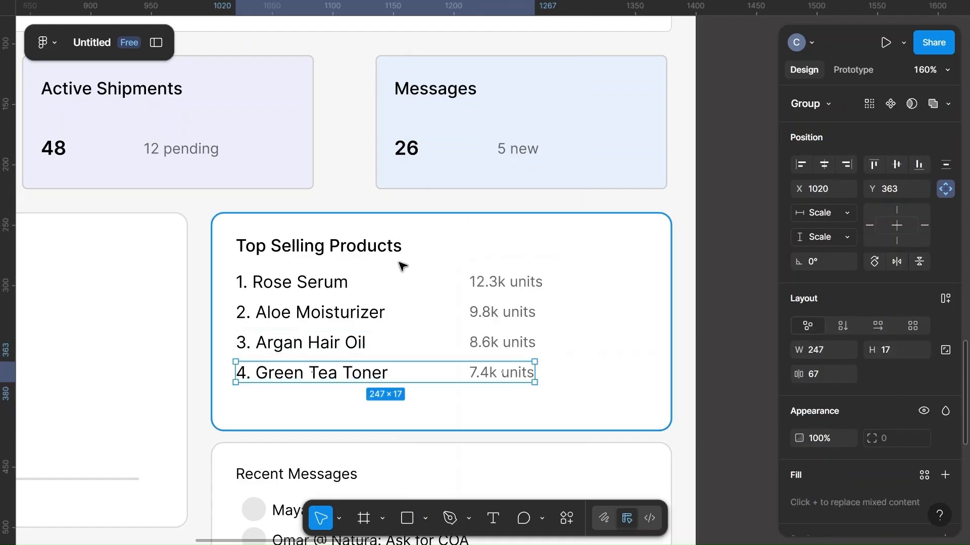
Step: Increase the vertical spacing between the four grouped product rows in the Top Selling Products card
left_click(314, 281)
left_click(277, 318, "shift")
left_click(279, 349, "shift")
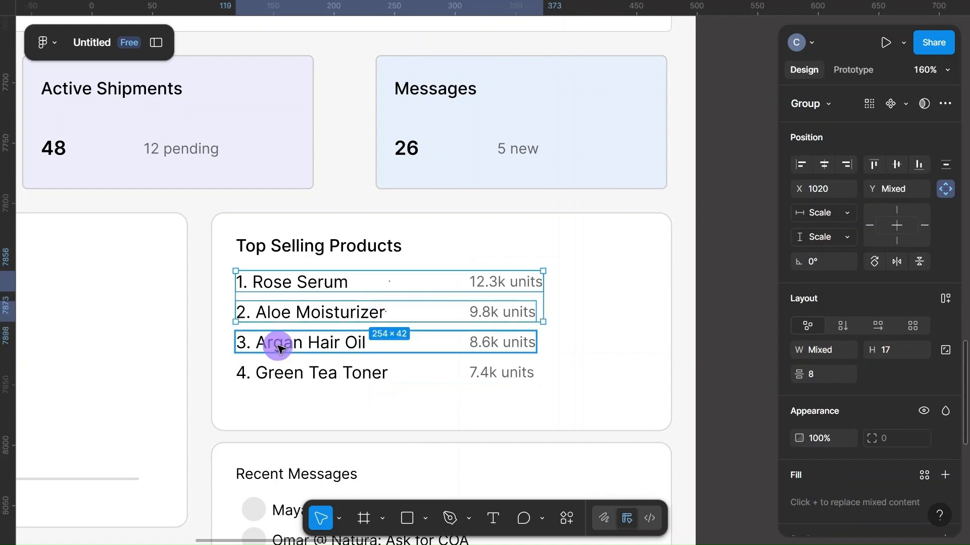
left_click(277, 371, "shift")
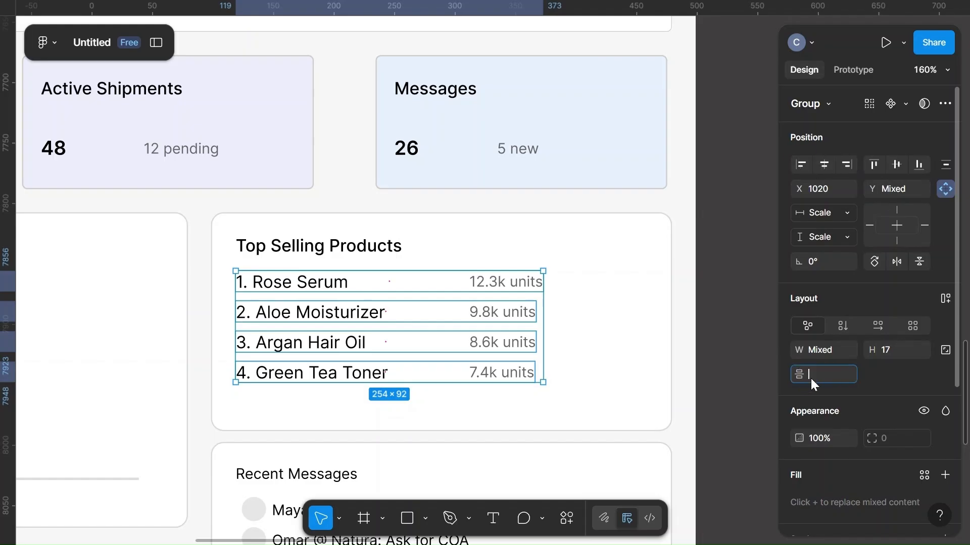
left_click(602, 368)
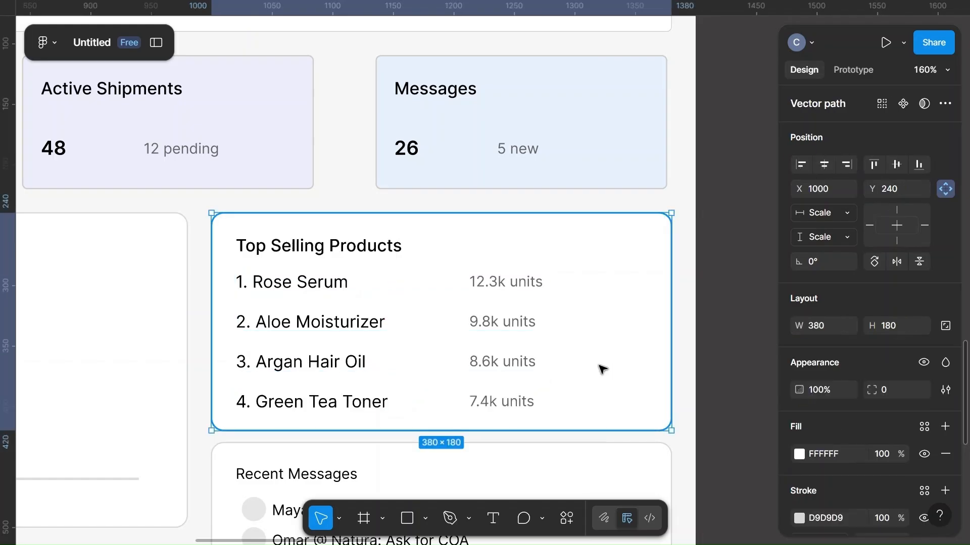
Step: Set the vertical spacing between the four product rows to 14
left_click(353, 368)
left_click(818, 374)
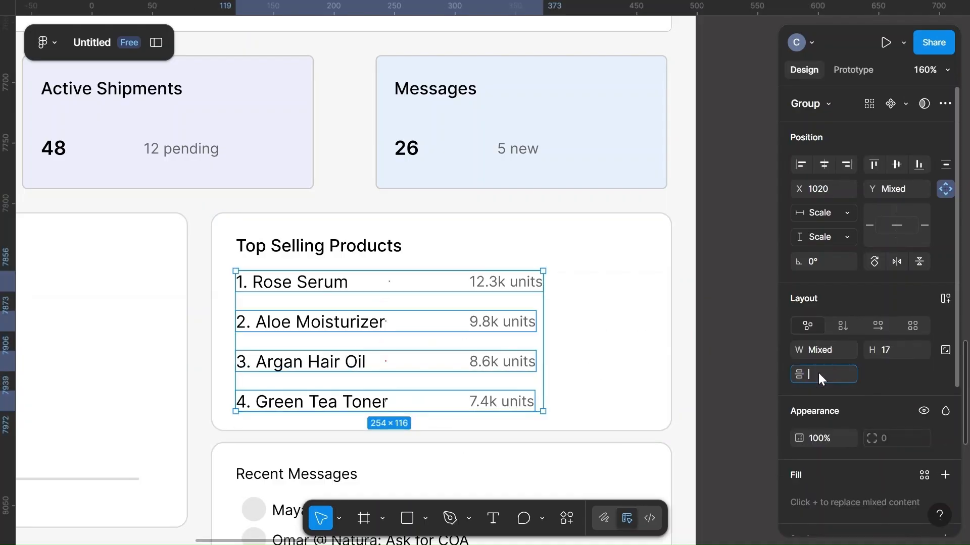
type("14")
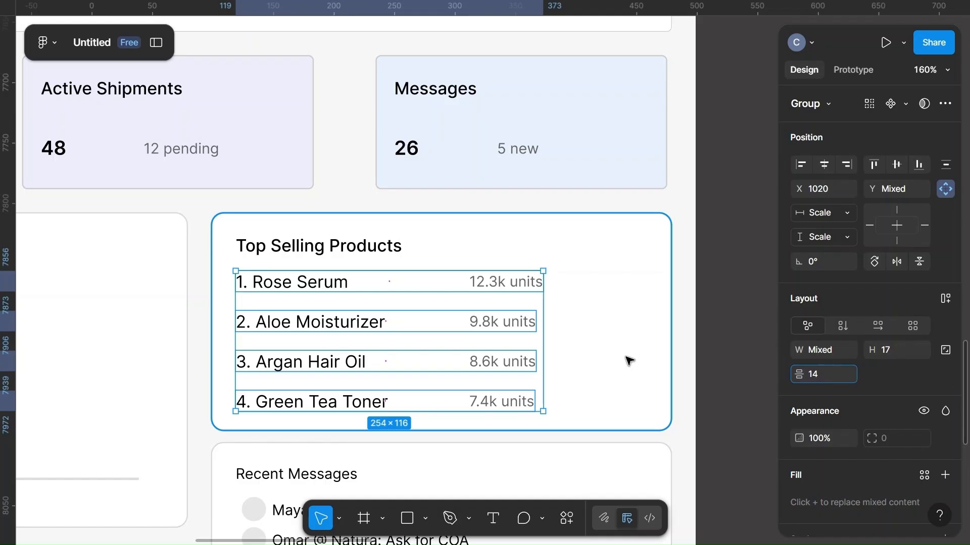
left_click(741, 349)
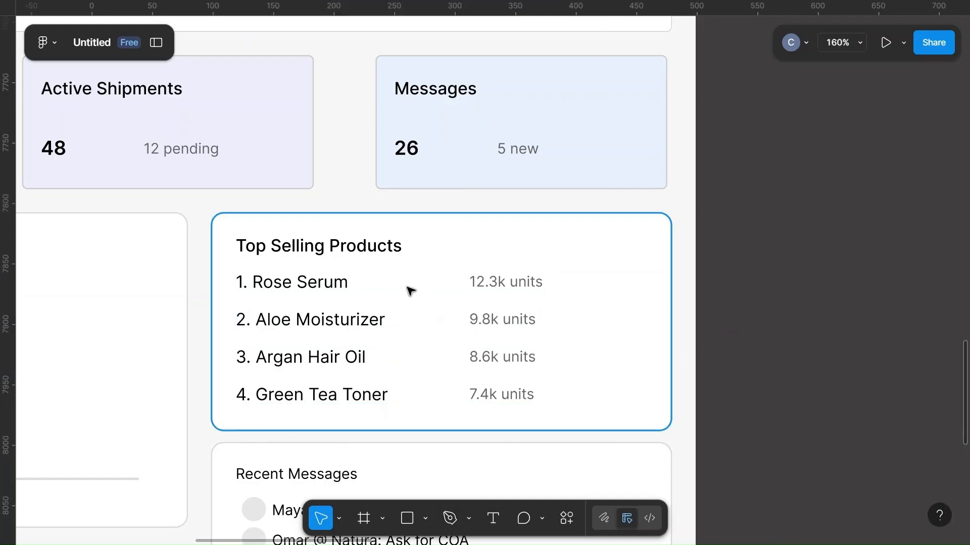
Step: Group the four product rows from Rose Serum to Green Tea Toner into one list
left_click(314, 282)
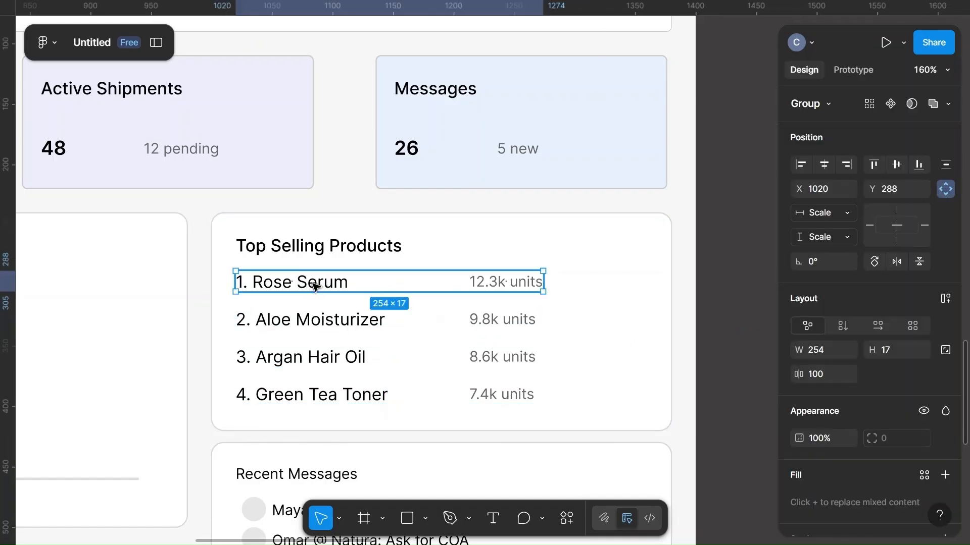
left_click(310, 320, "shift")
left_click(312, 357, "shift")
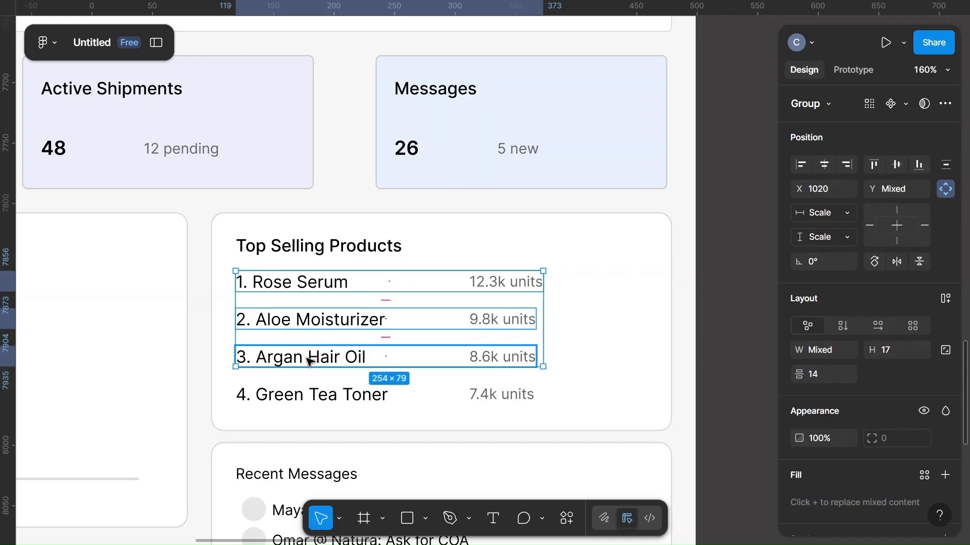
left_click(312, 401, "shift")
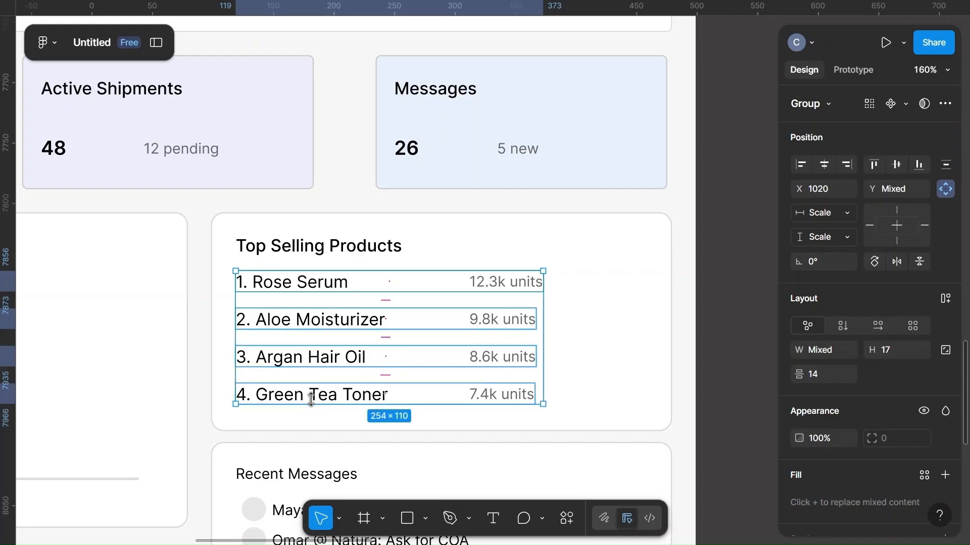
key("ctrl+g")
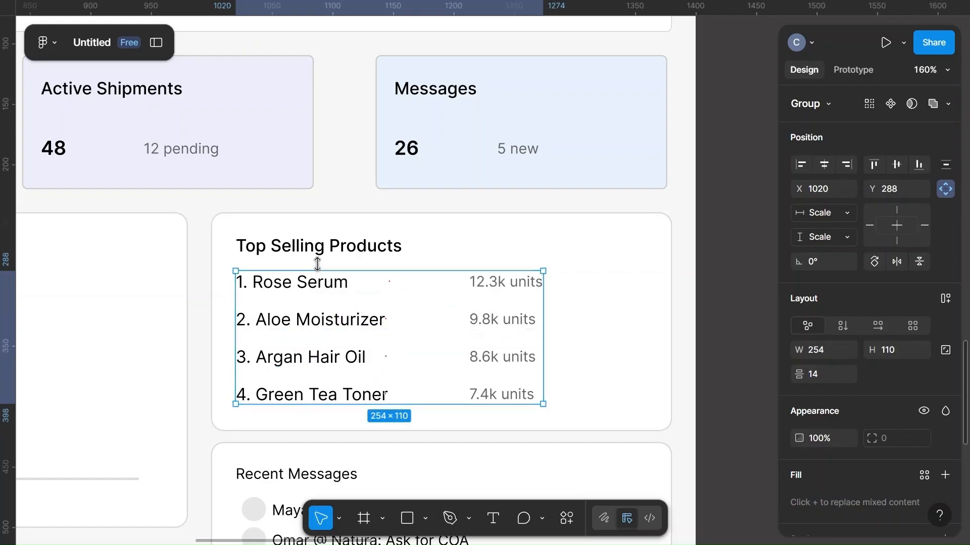
Step: Left-align the Top Selling Products title with the product list and set their vertical spacing to 16
left_click(306, 251, "shift")
left_click(797, 161)
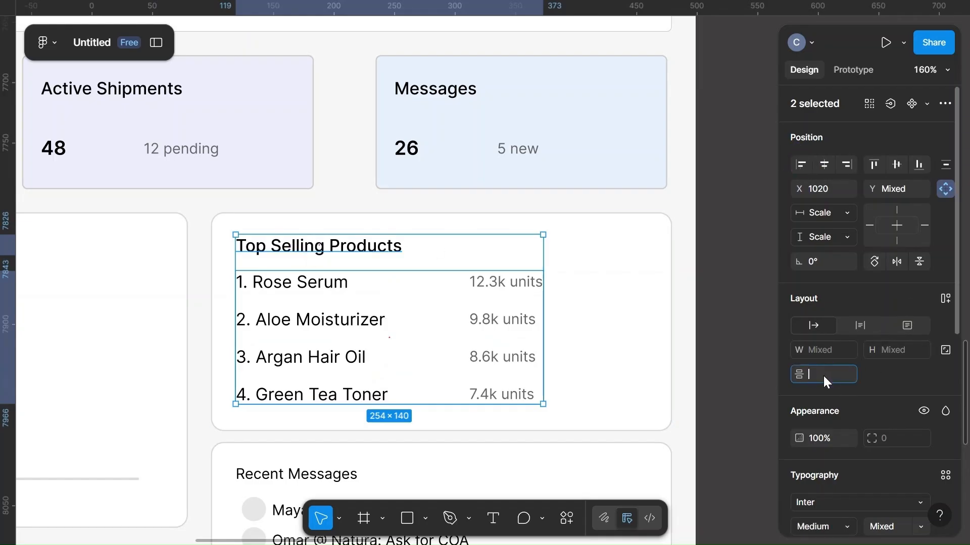
left_click(609, 347)
Step: Group the Top Selling Products title with the product list
left_click(316, 319)
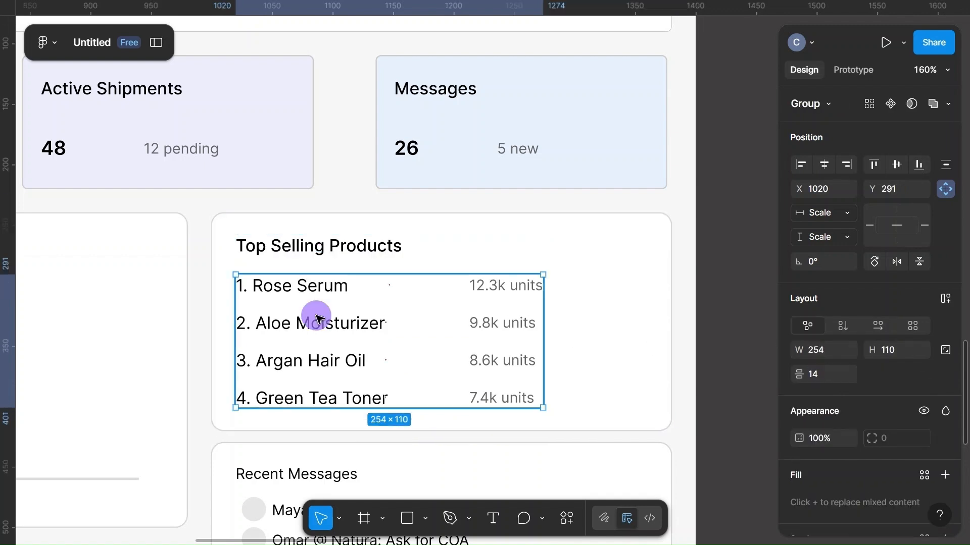
left_click(314, 258, "shift")
key("ctrl+g")
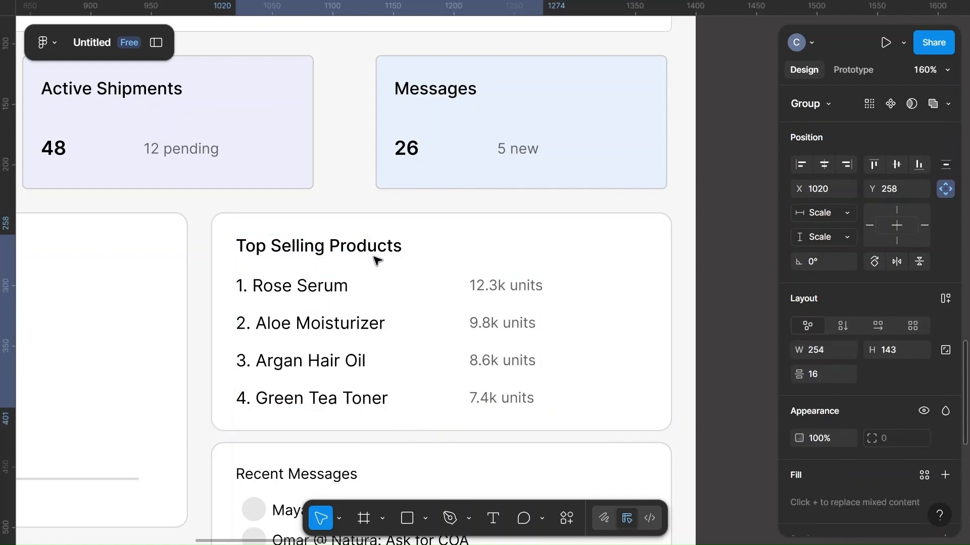
Step: Give the Top Selling Products card background a CCCCCC stroke of weight 0.5 and a corner radius of 4
left_click(645, 265)
scroll(841, 399, "down", 3)
left_click(816, 444)
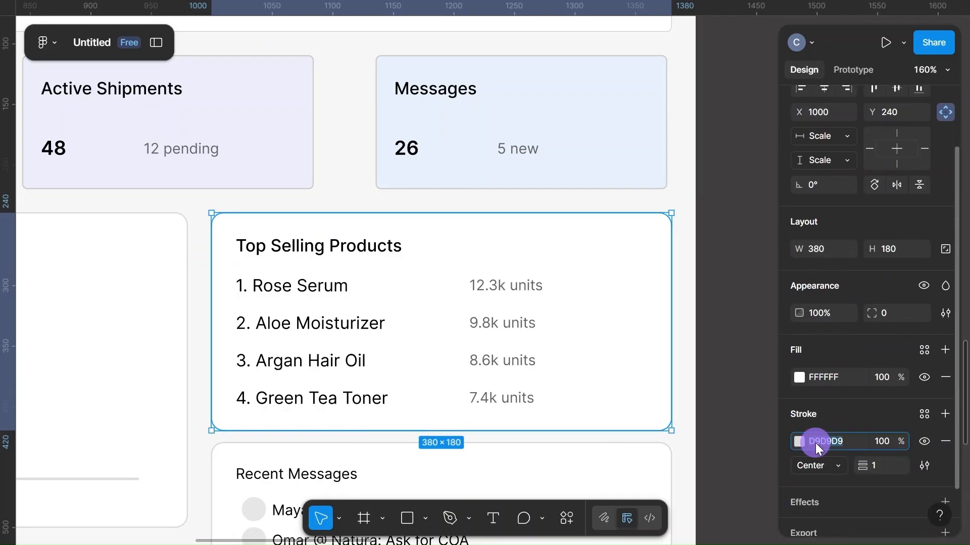
type("cccccc")
left_click(875, 467)
type(".5")
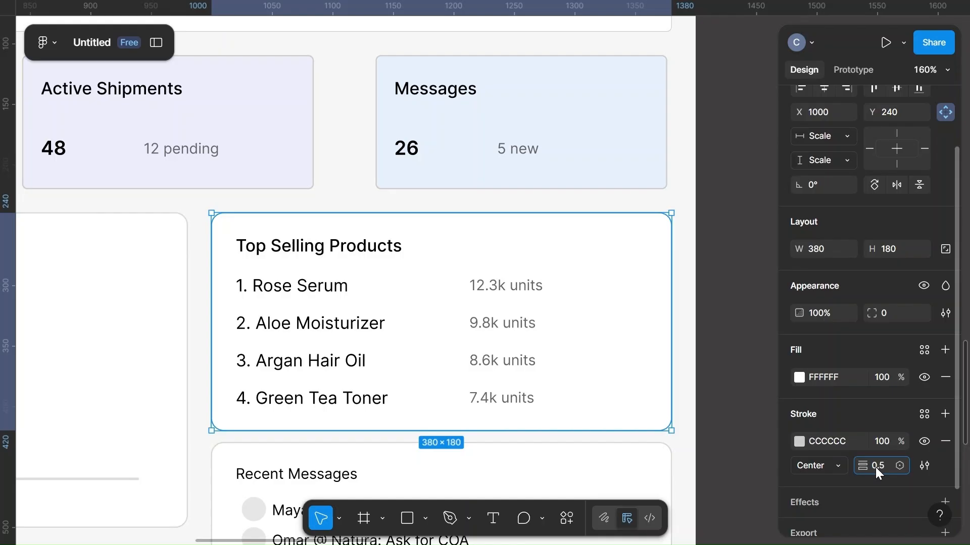
left_click(887, 313)
key("Return")
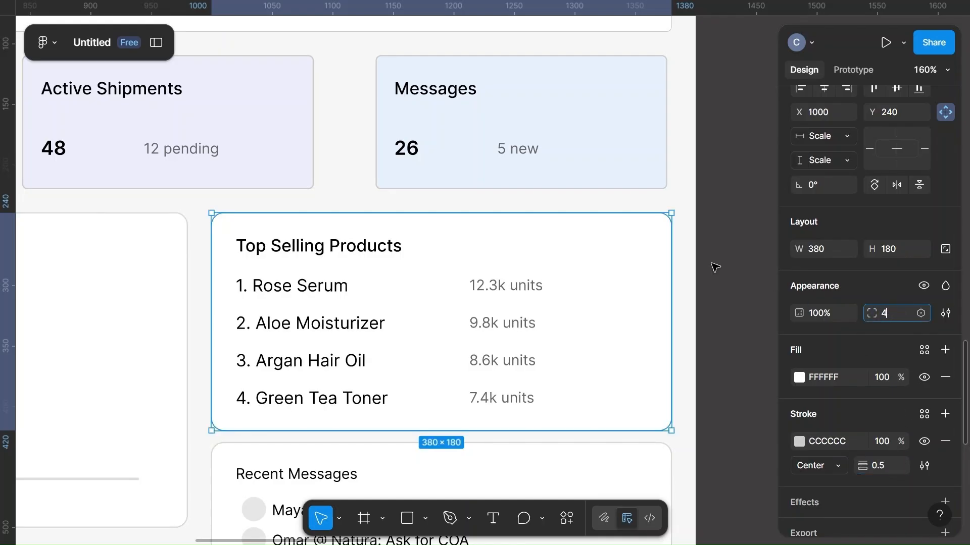
Step: Select the first avatar circle in the Recent Messages card, run the Unsplash plugin and show its portrait photos
left_click(713, 266)
scroll(714, 266, "down", 6)
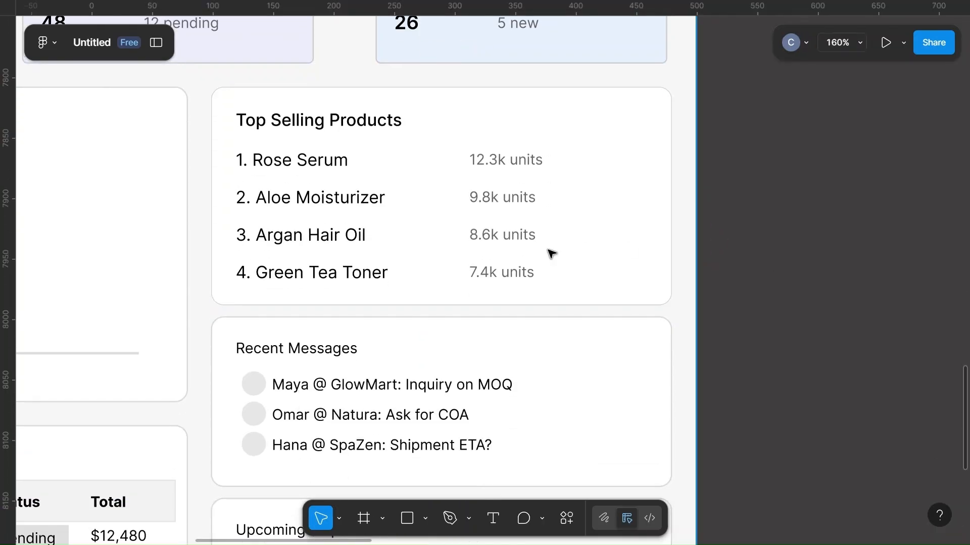
left_click(547, 262)
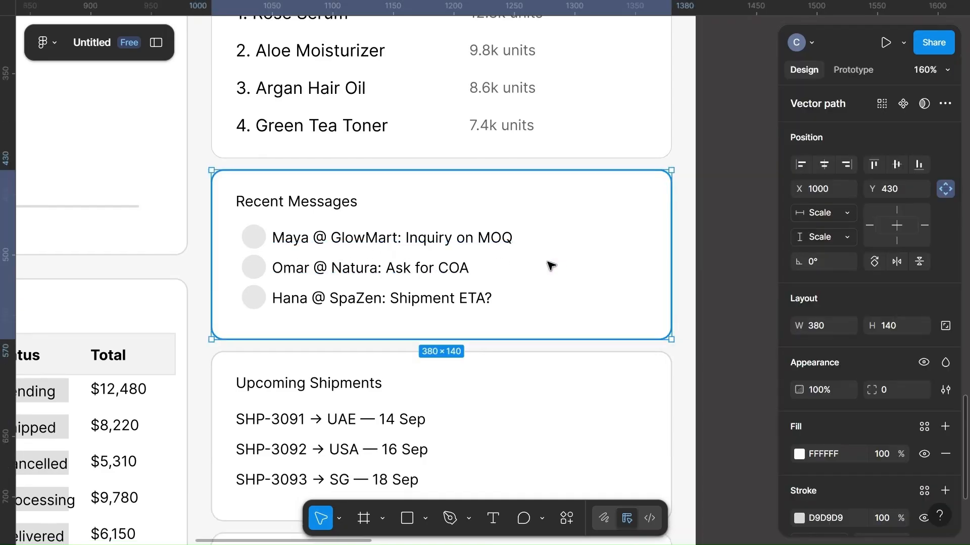
scroll(550, 266, "left", 2)
left_click(312, 239)
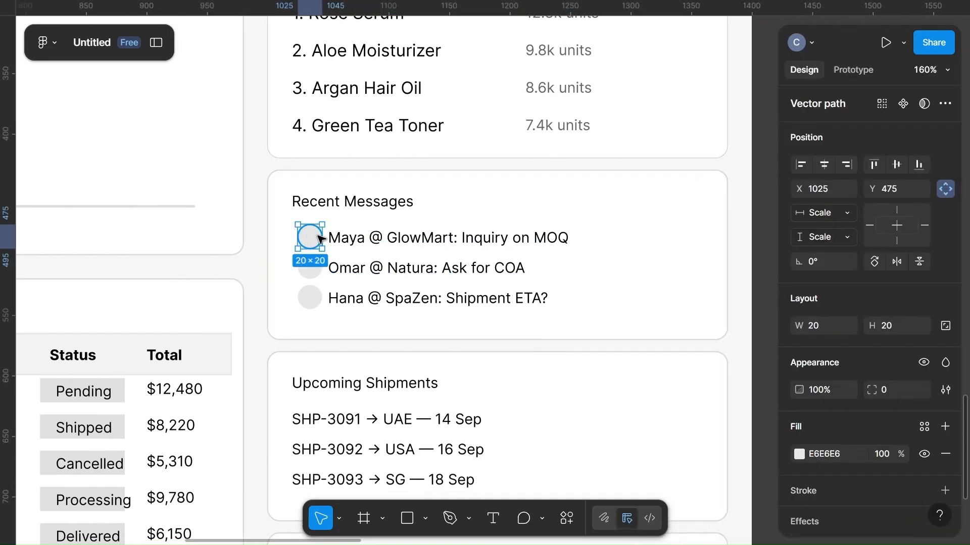
scroll(598, 302, "right", 8)
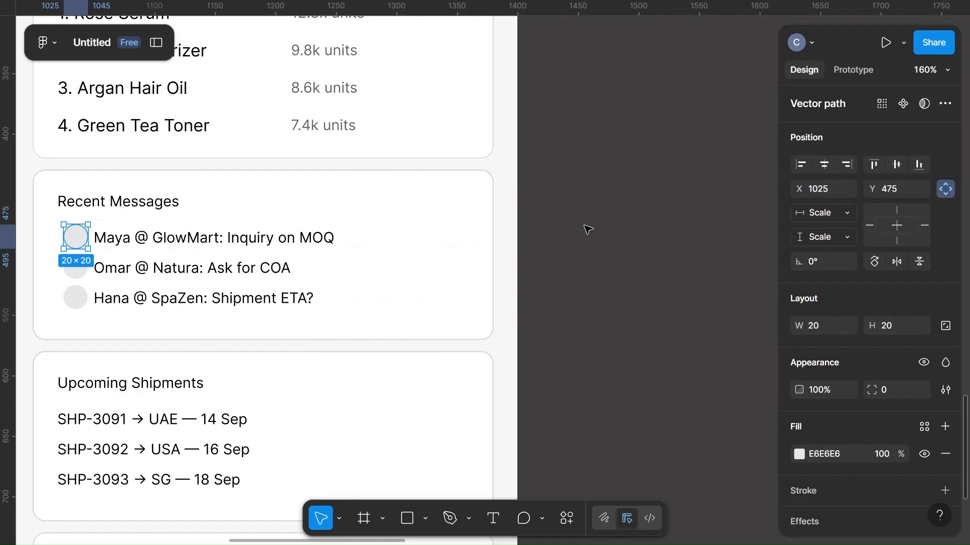
right_click(585, 226)
left_click(660, 357)
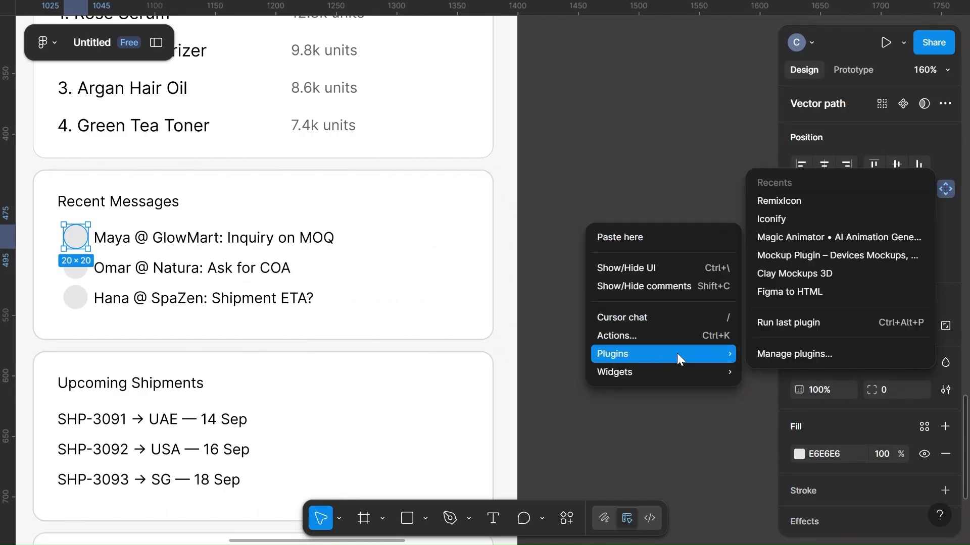
mouse_move(723, 356)
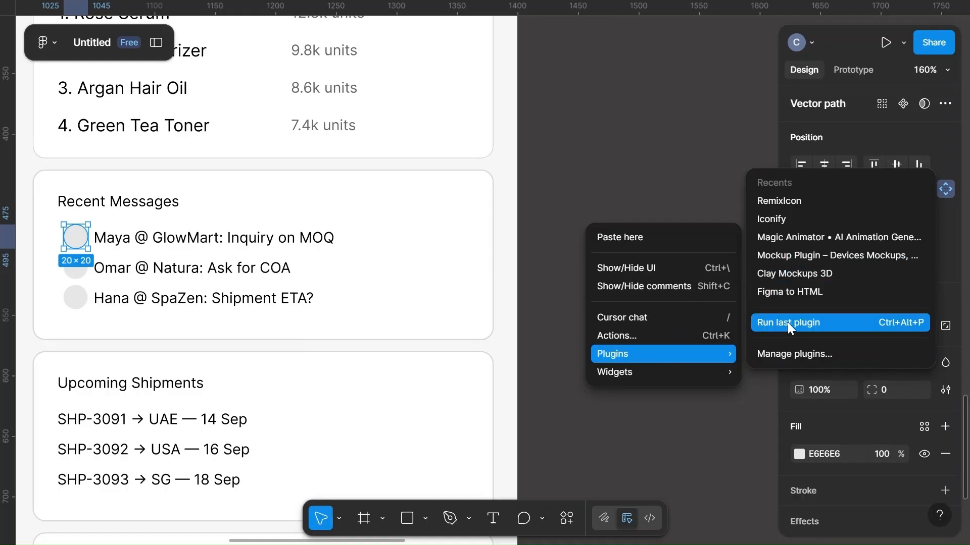
left_click(789, 355)
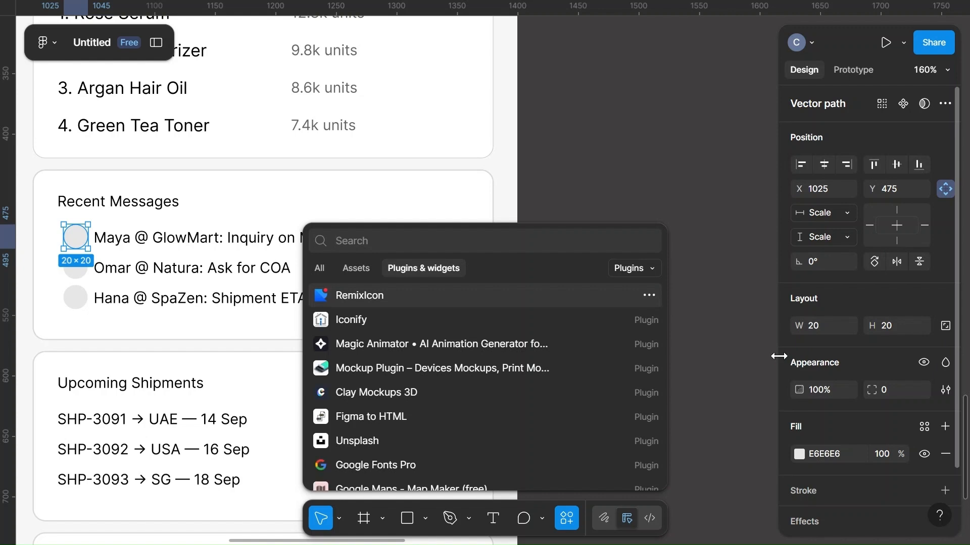
left_click(361, 442)
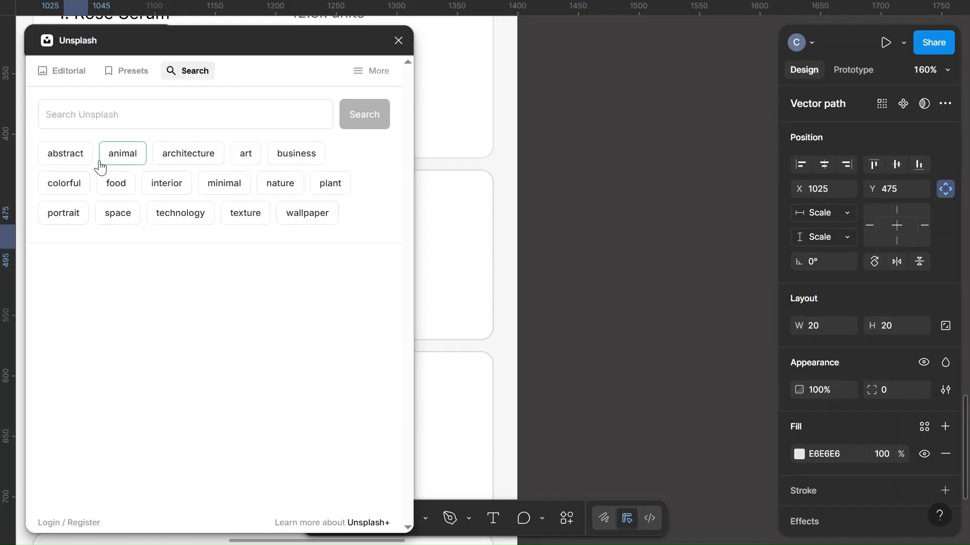
left_click(62, 214)
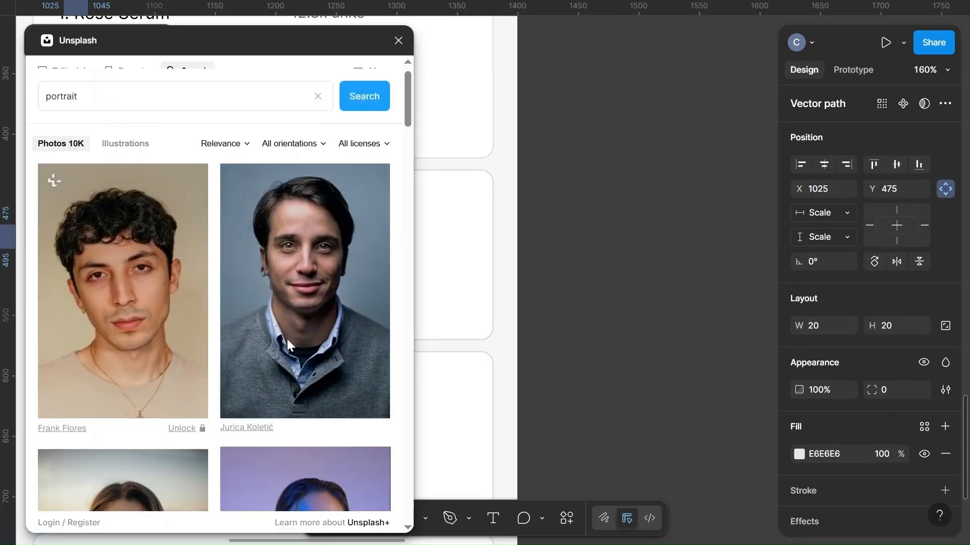
Step: Insert the photo of the long-haired woman in a striped shirt and scale it proportionally to a width of 50
scroll(287, 339, "down", 5)
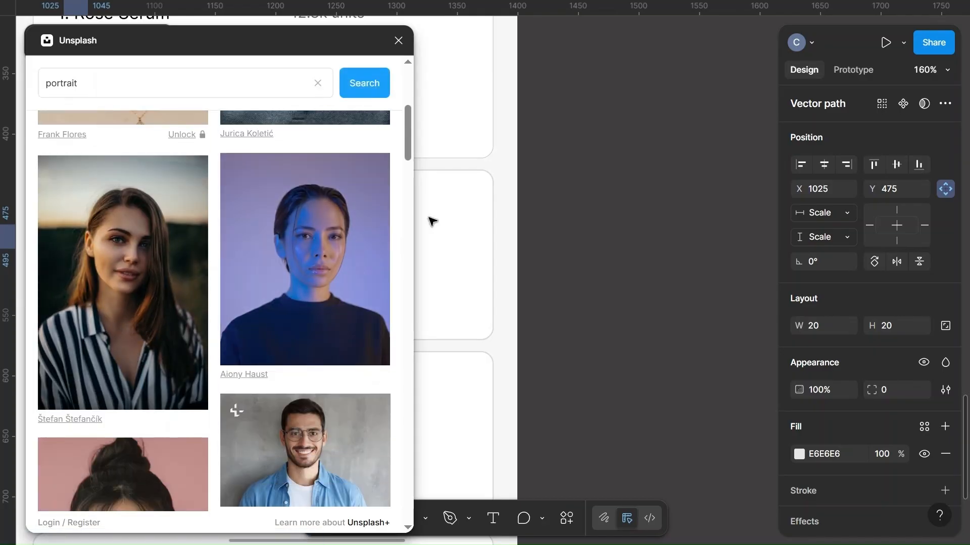
left_click(558, 219)
left_click(150, 278)
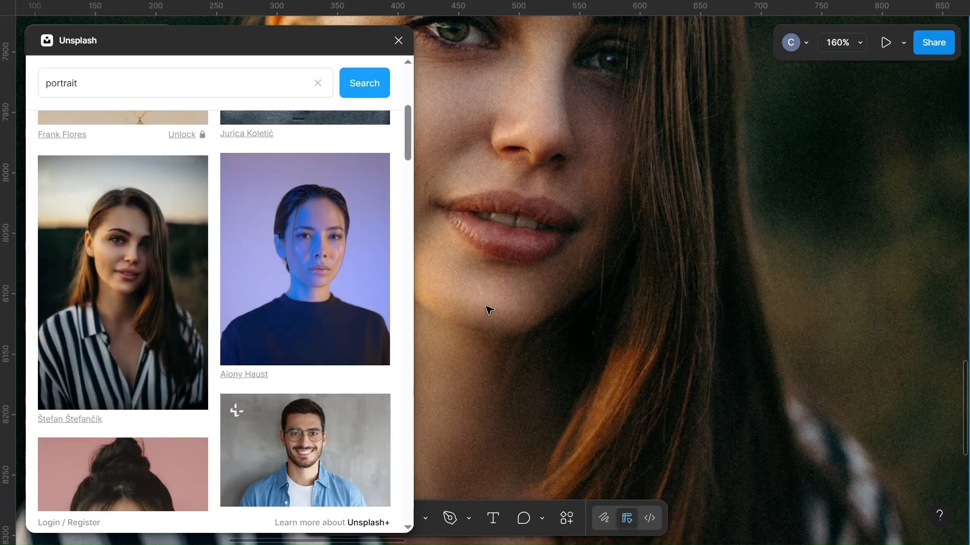
scroll(774, 288, "down", 5)
left_click(774, 288)
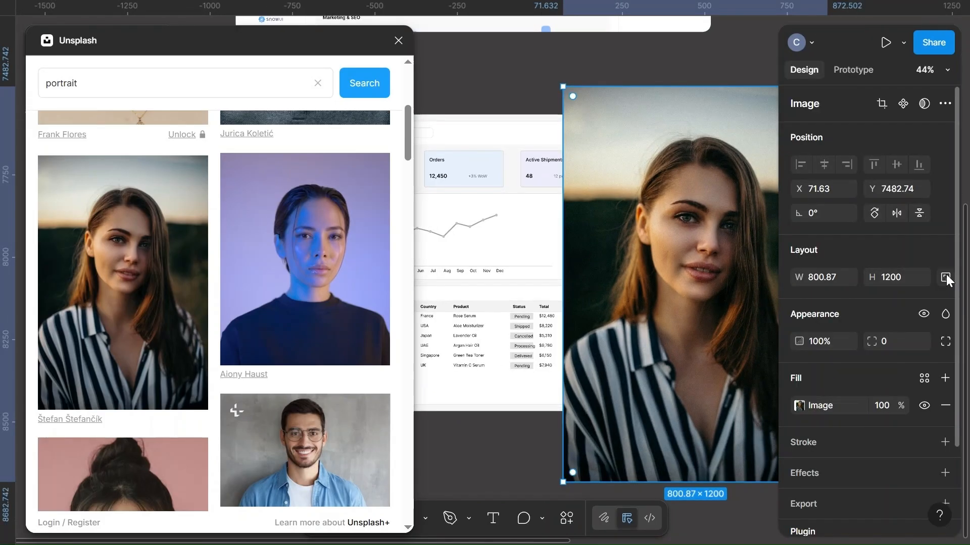
left_click(814, 276)
type("50")
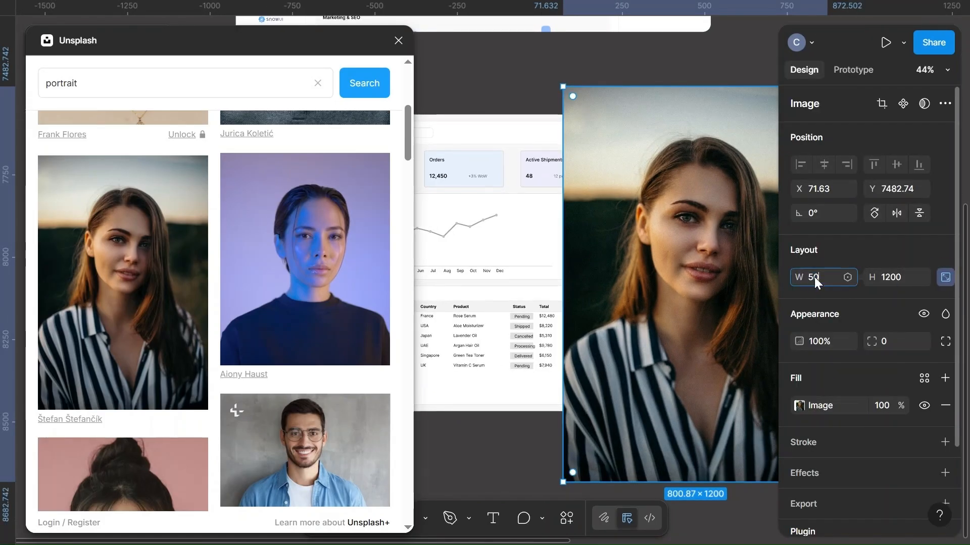
left_click(515, 77)
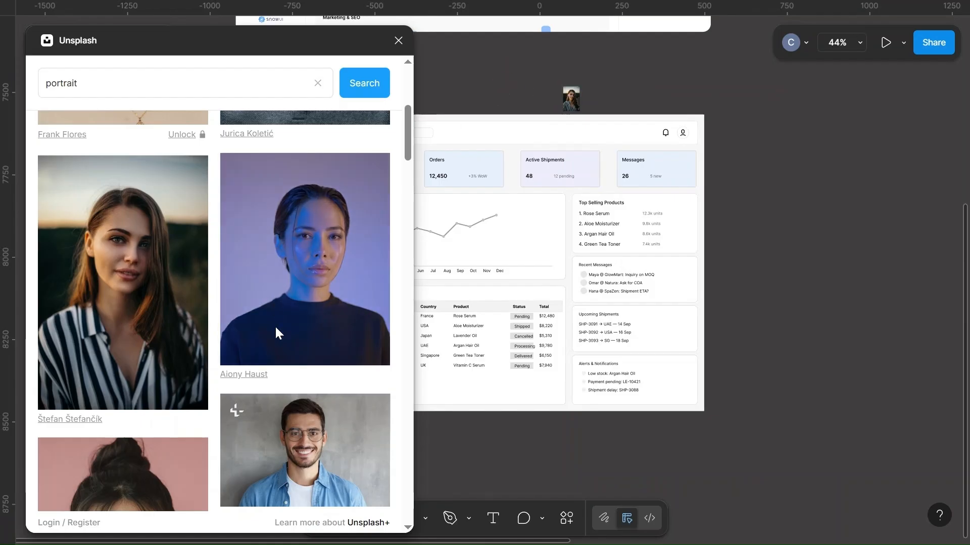
Step: Insert the portrait of the dark-haired man in a grey cardigan and scale it proportionally to a width of 50
scroll(631, 297, "up", 5)
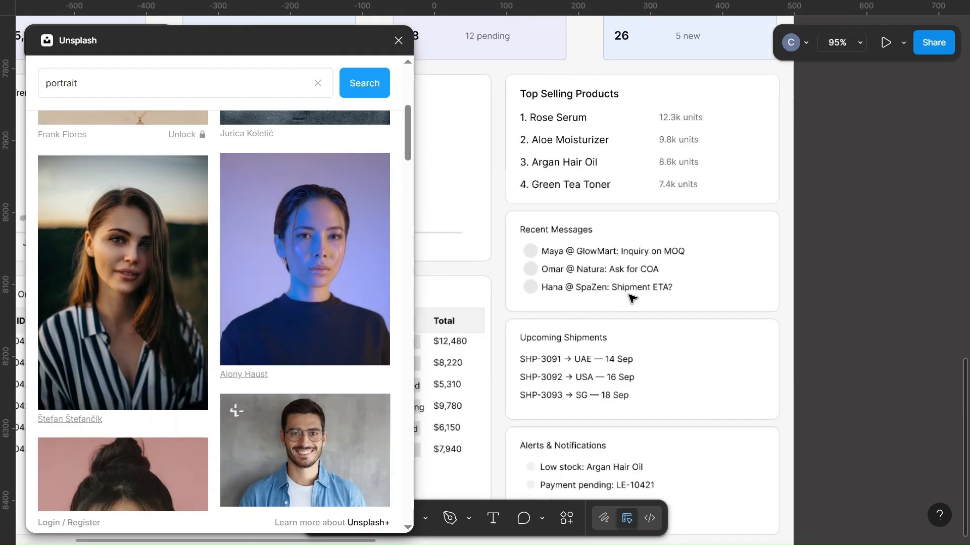
scroll(350, 412, "down", 3)
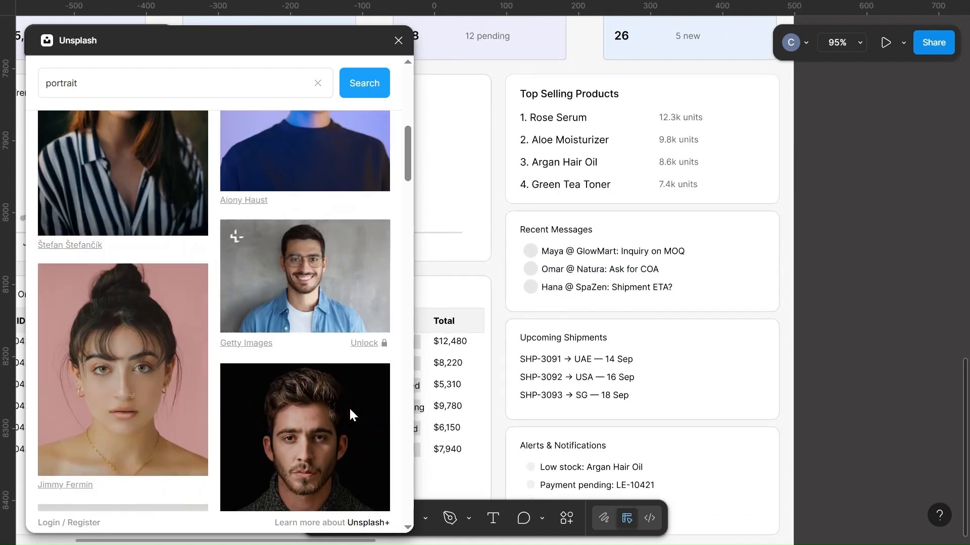
scroll(348, 407, "up", 5)
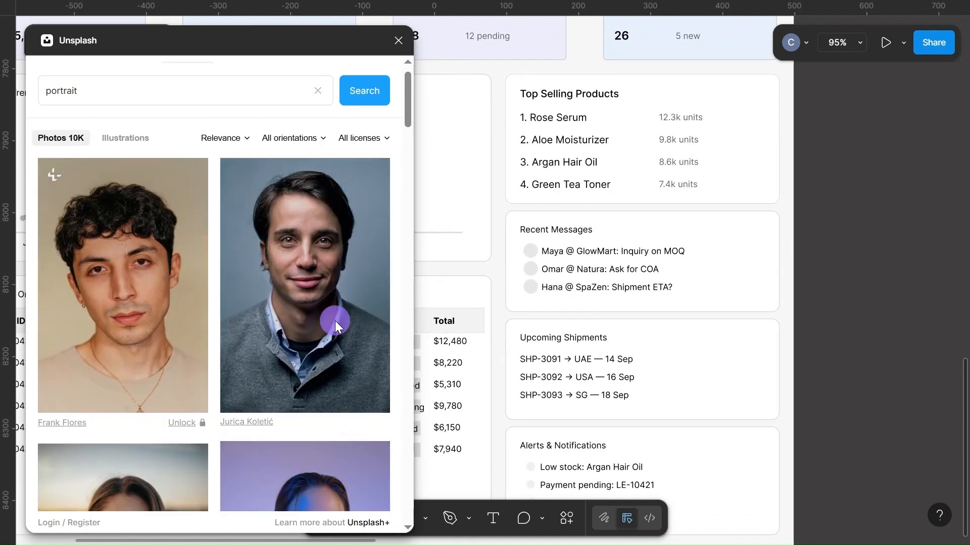
left_click(336, 322)
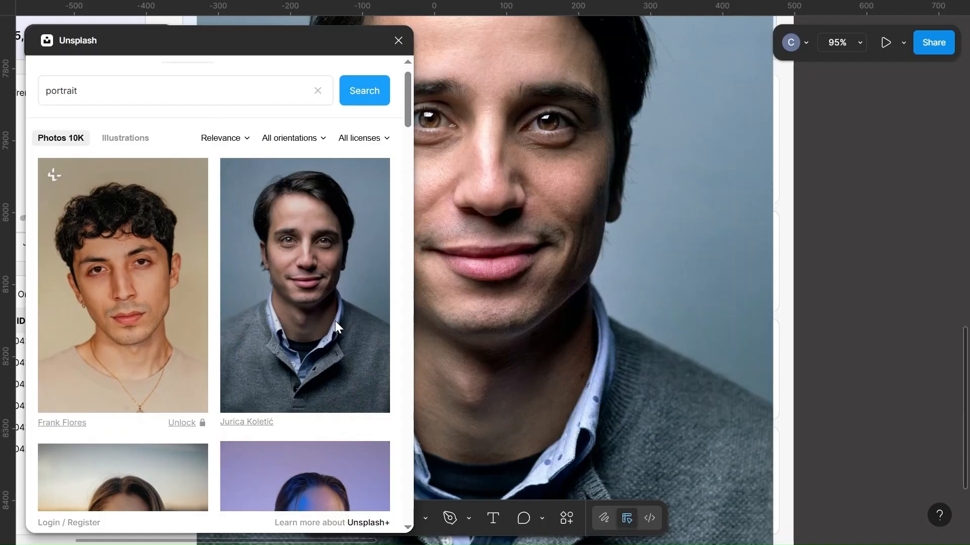
left_click(660, 288)
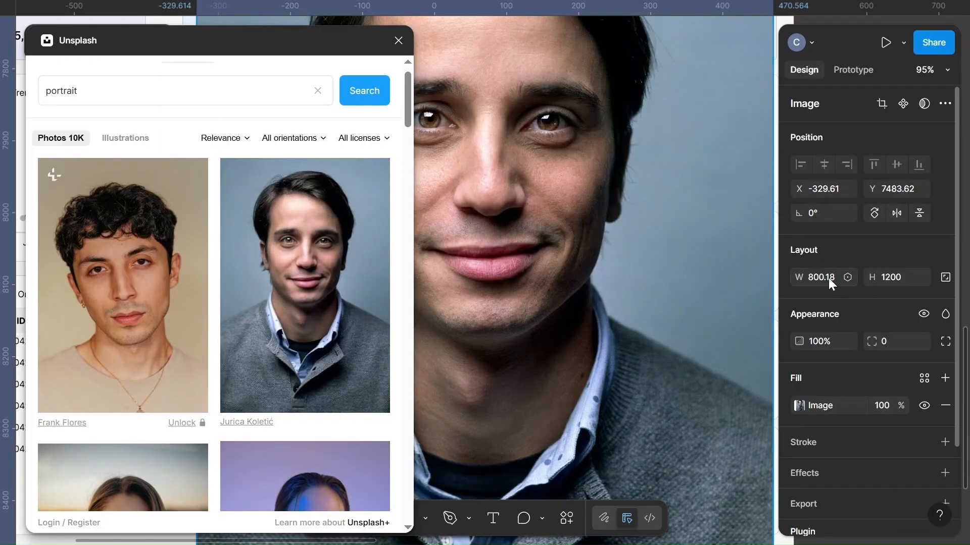
left_click(944, 277)
left_click(827, 282)
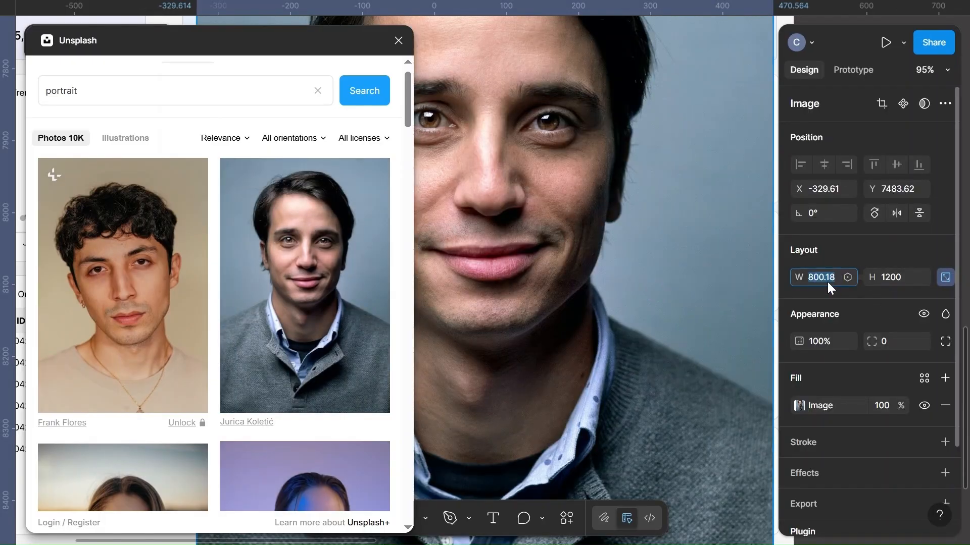
key("Return")
left_click(646, 260)
scroll(645, 259, "down", 5)
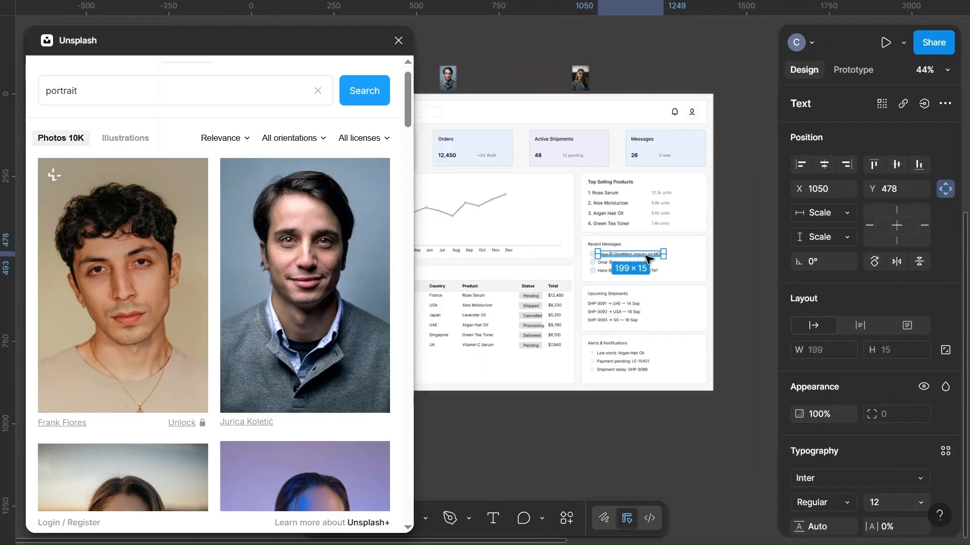
left_click(494, 67)
Step: Insert the photo of the red-haired woman by the lake and scale it proportionally to the other portraits' width of 50
scroll(530, 314, "up", 5)
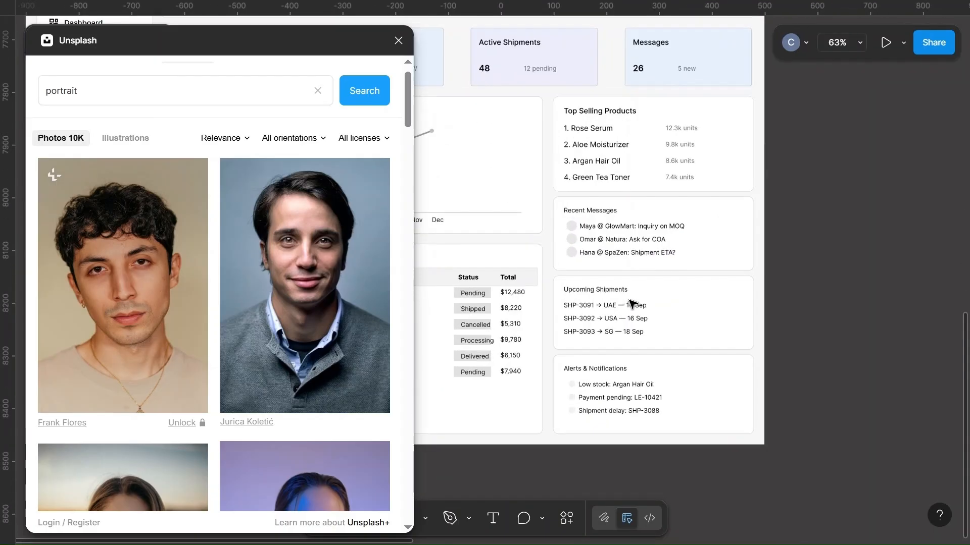
scroll(319, 322, "down", 10)
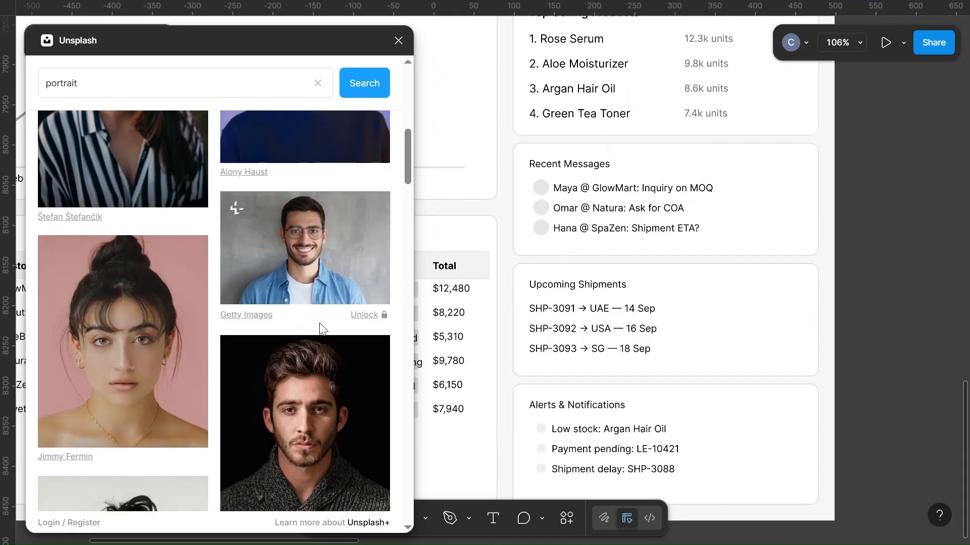
scroll(319, 328, "down", 10)
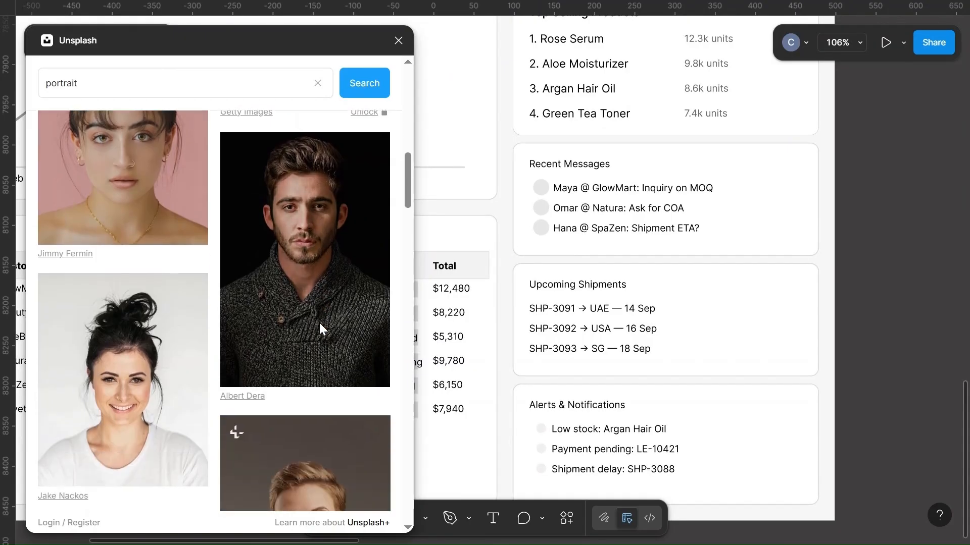
scroll(320, 328, "down", 10)
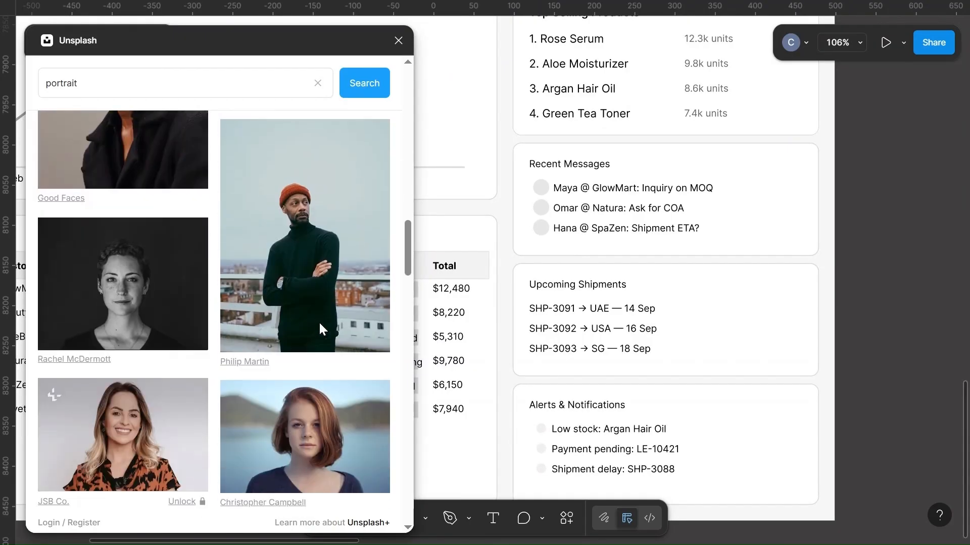
scroll(319, 322, "down", 3)
scroll(319, 323, "up", 3)
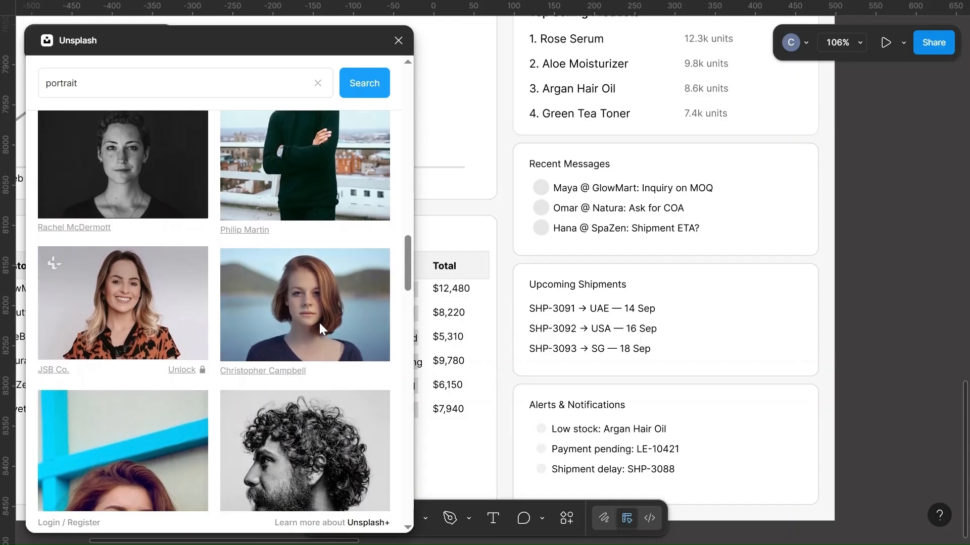
left_click(330, 311)
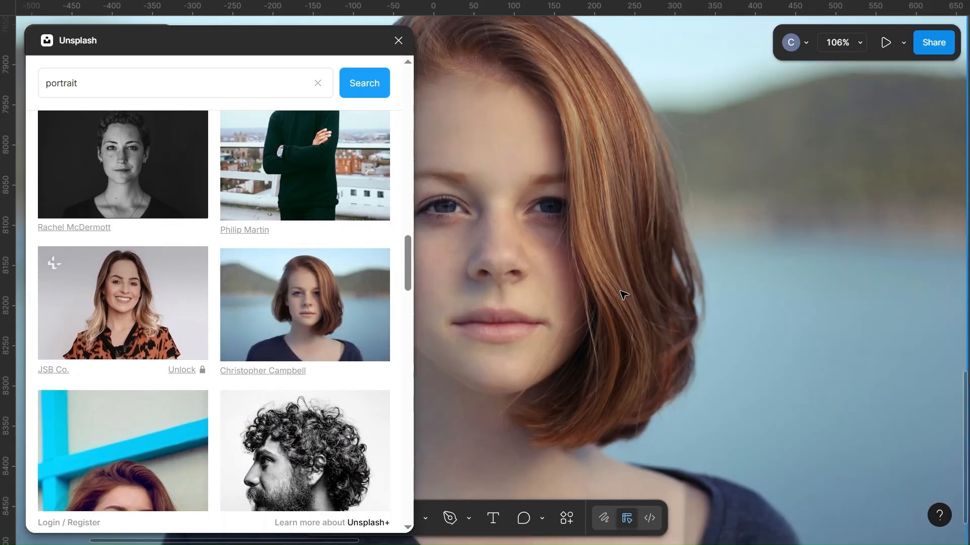
left_click(624, 295)
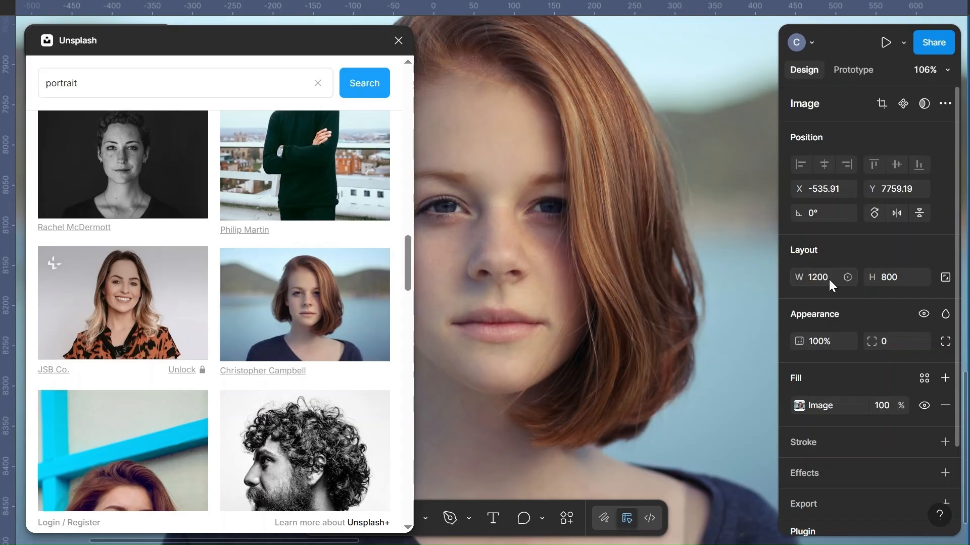
left_click(945, 277)
left_click(828, 282)
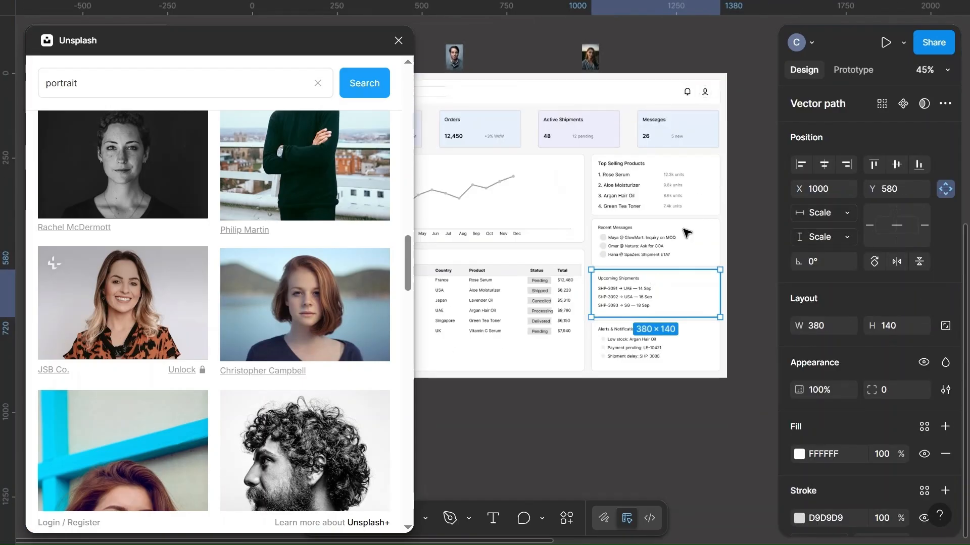
Step: Close the Unsplash plugin and move the three small portraits onto the empty canvas to the right of the dashboard frame
scroll(505, 106, "right", 1)
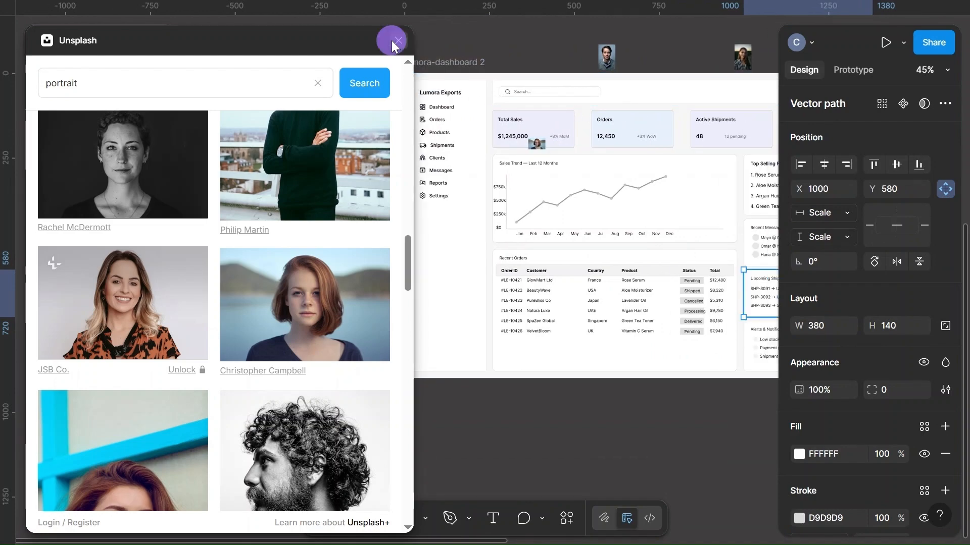
left_click(397, 42)
scroll(378, 277, "up", 5)
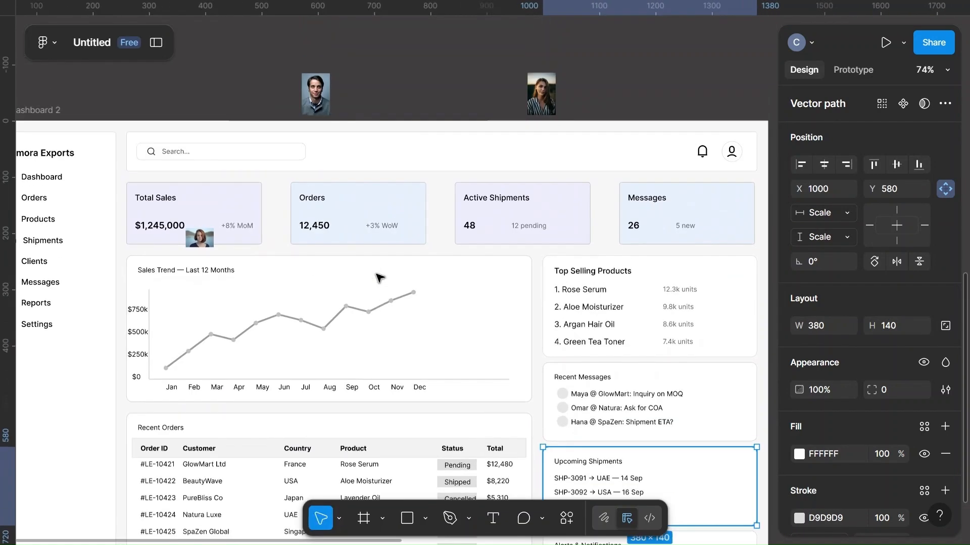
scroll(377, 274, "down", 3)
left_click_drag(244, 247, 763, 174)
left_click_drag(498, 140, 764, 240)
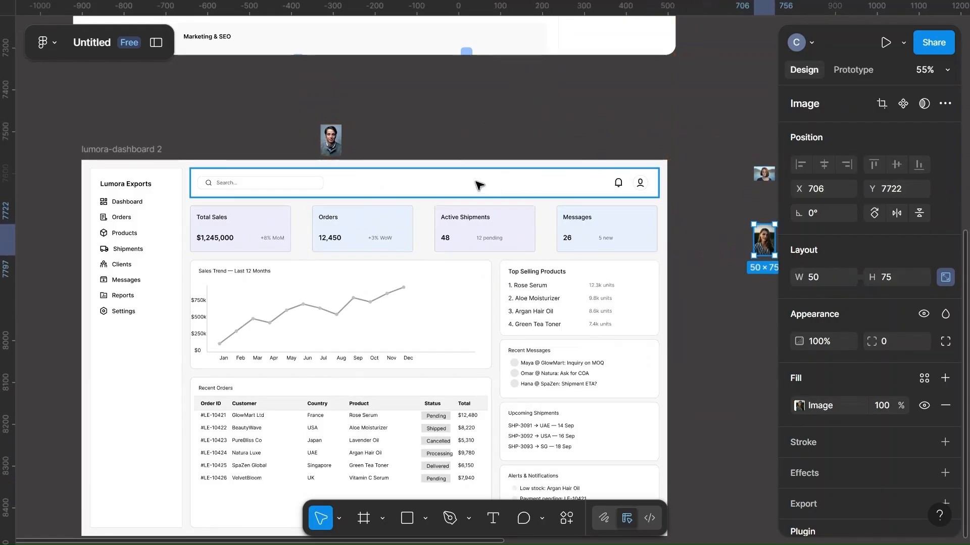
left_click(329, 141)
left_click_drag(329, 143, 741, 312)
scroll(680, 413, "up", 9)
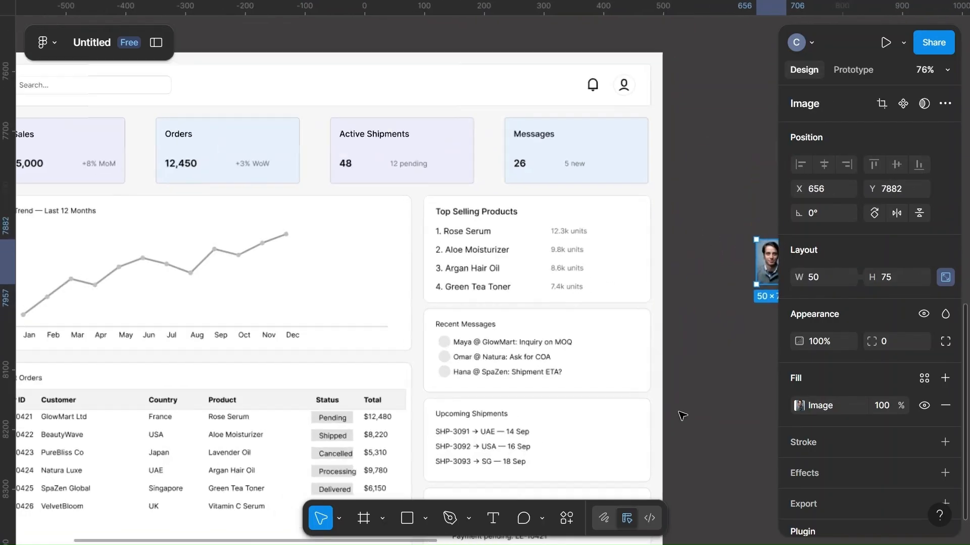
scroll(680, 414, "up", 2)
scroll(682, 411, "down", 4)
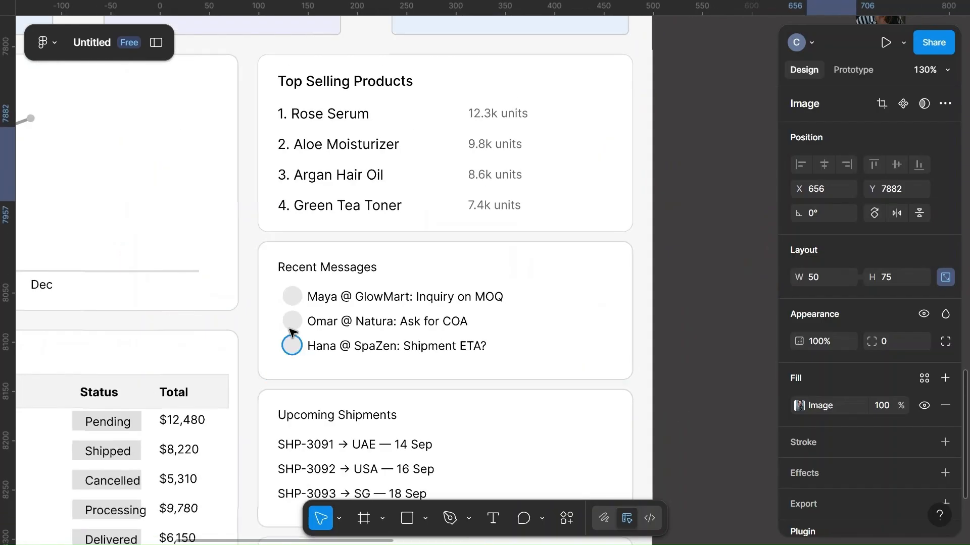
left_click(291, 297)
left_click(717, 301)
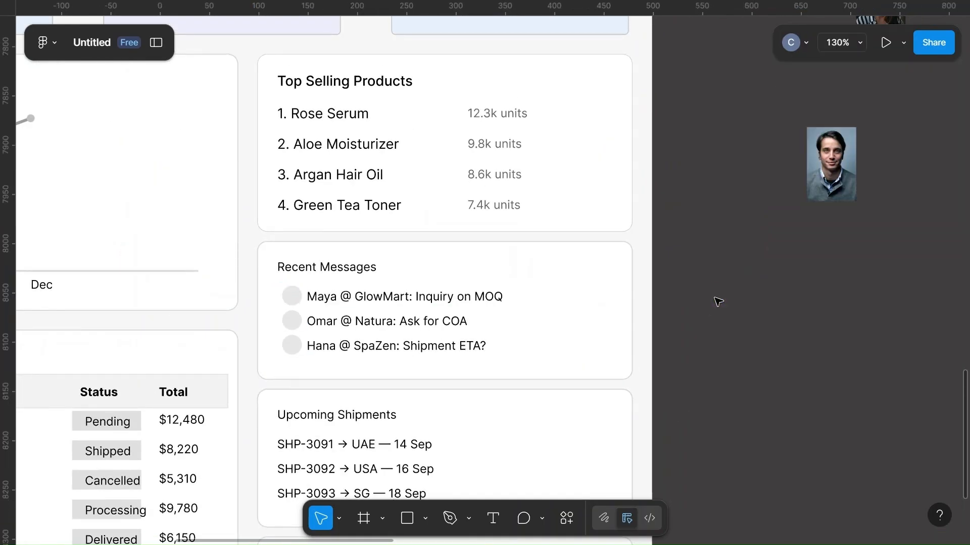
Step: Resize the red-haired woman's portrait to 20 × 20
scroll(717, 299, "right", 5)
scroll(718, 299, "up", 5)
left_click(689, 63)
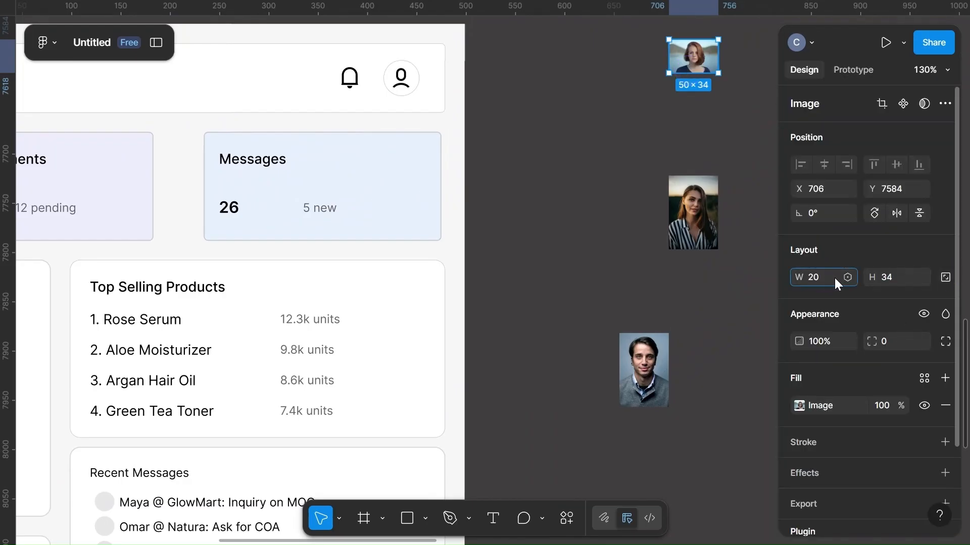
left_click(899, 279)
type("20")
left_click(744, 292)
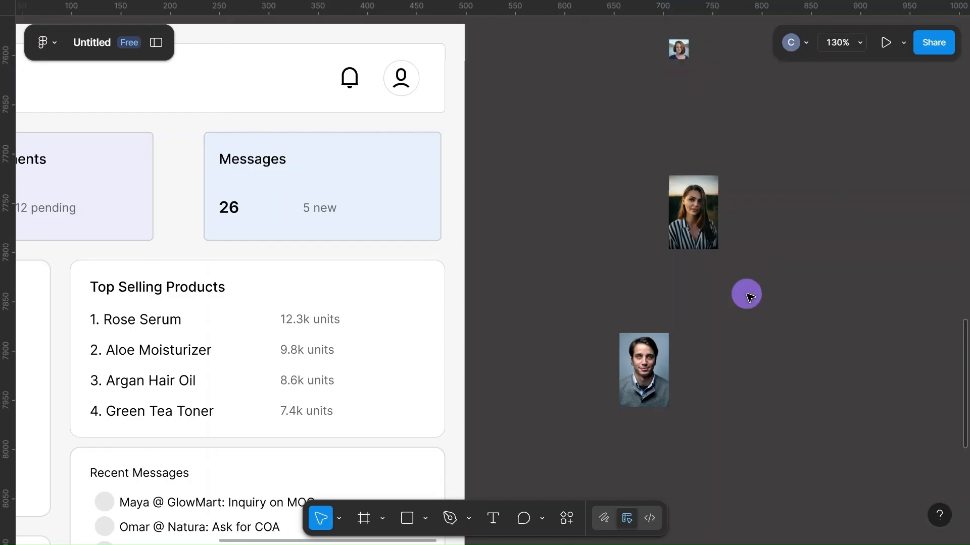
Step: Resize the portrait of the long-haired woman in the striped shirt to 20 × 20
left_click(688, 218)
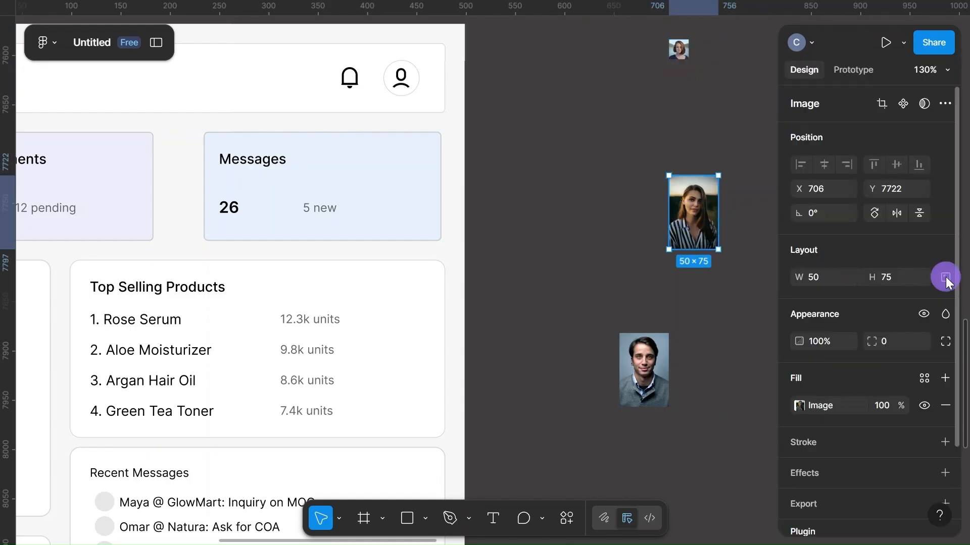
left_click(817, 277)
type("20")
left_click(895, 277)
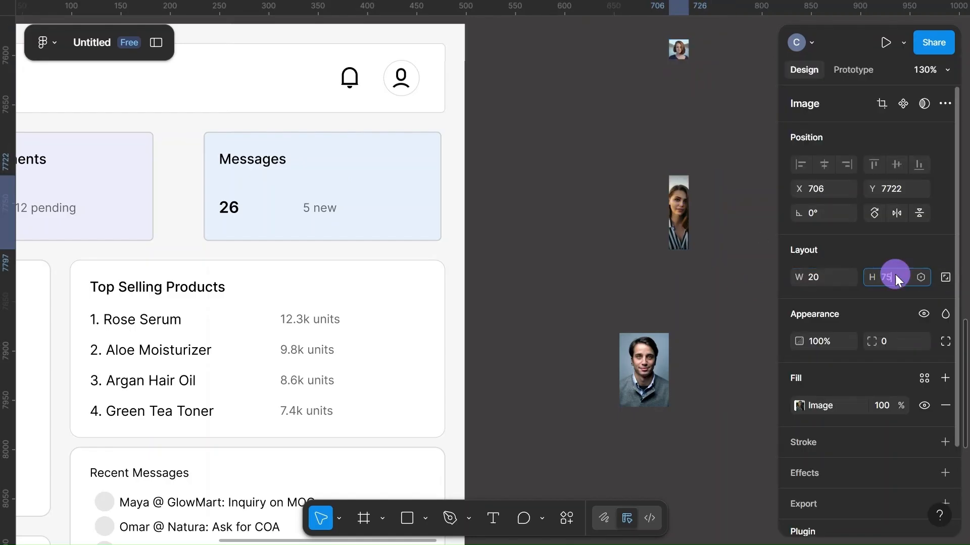
type("20")
left_click(730, 310)
Step: Resize the portrait of the dark-haired man in the grey cardigan to 20 × 20
left_click(634, 375)
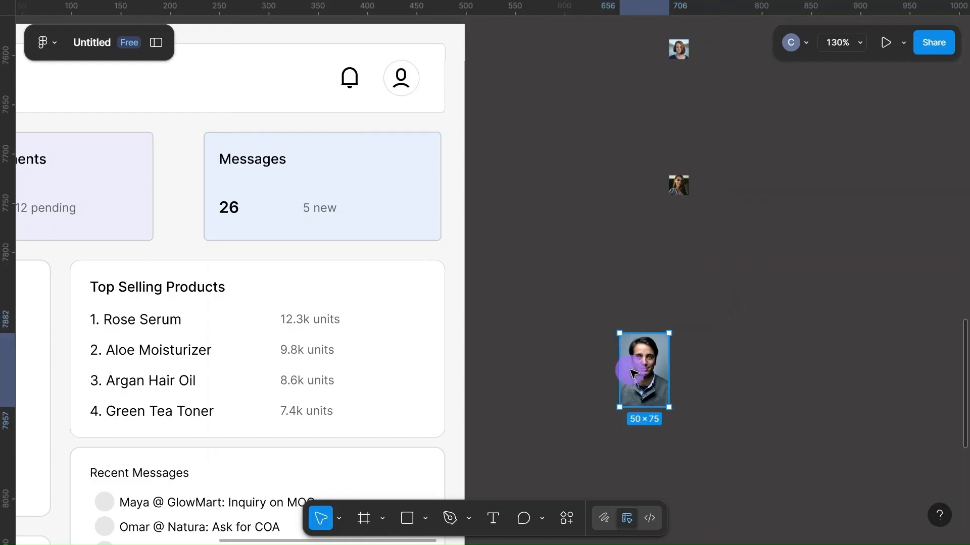
left_click(947, 279)
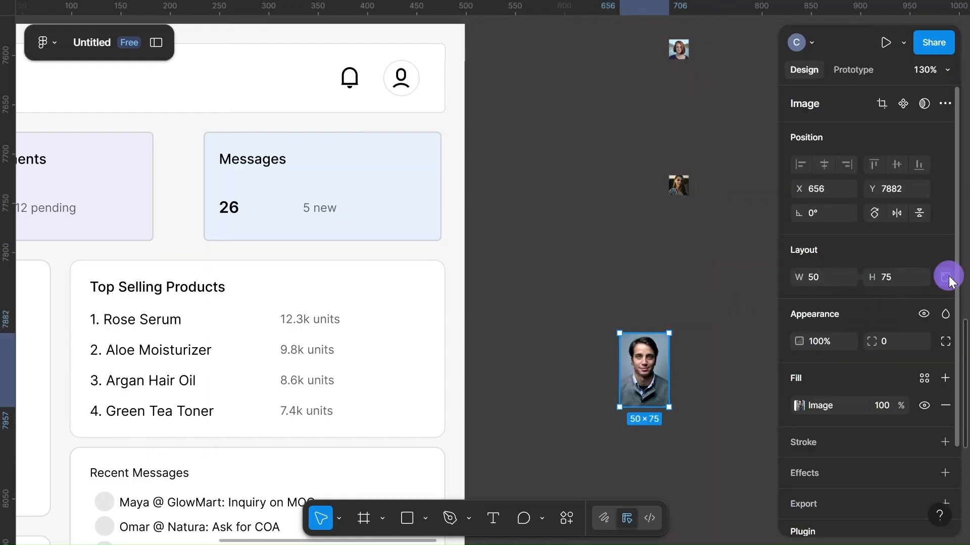
left_click(827, 280)
type("20")
left_click(889, 275)
type("20")
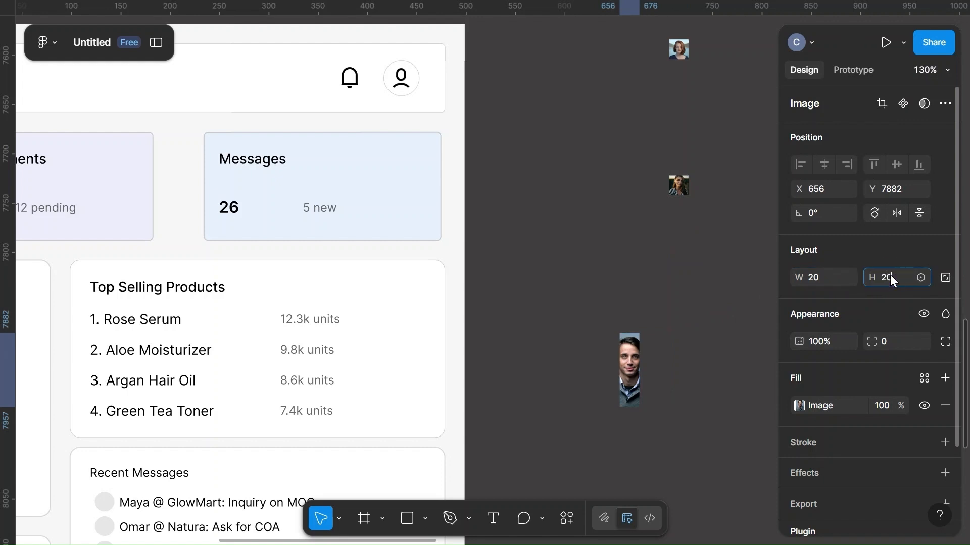
left_click(758, 305)
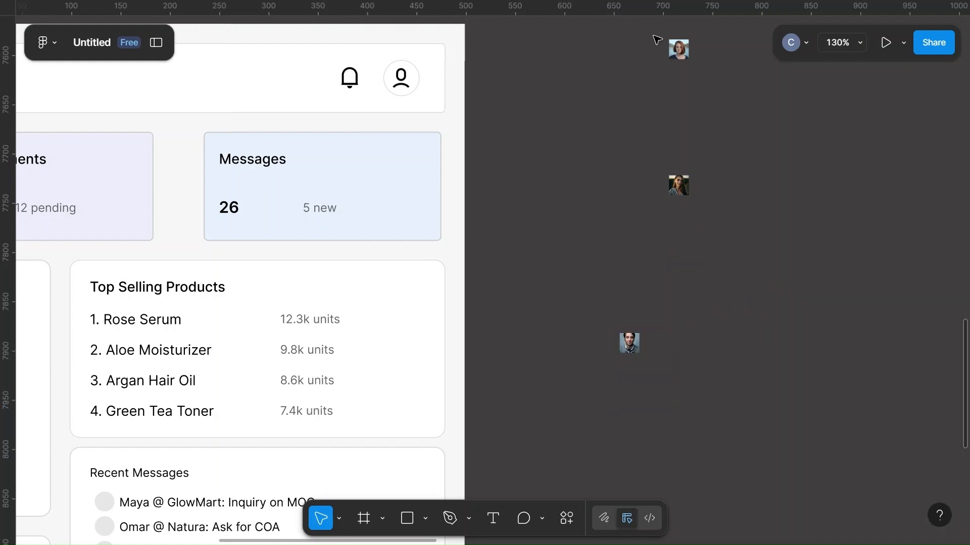
Step: Align the three small portraits on their horizontal centers and set the vertical spacing between them to 20
left_click_drag(656, 40, 626, 356)
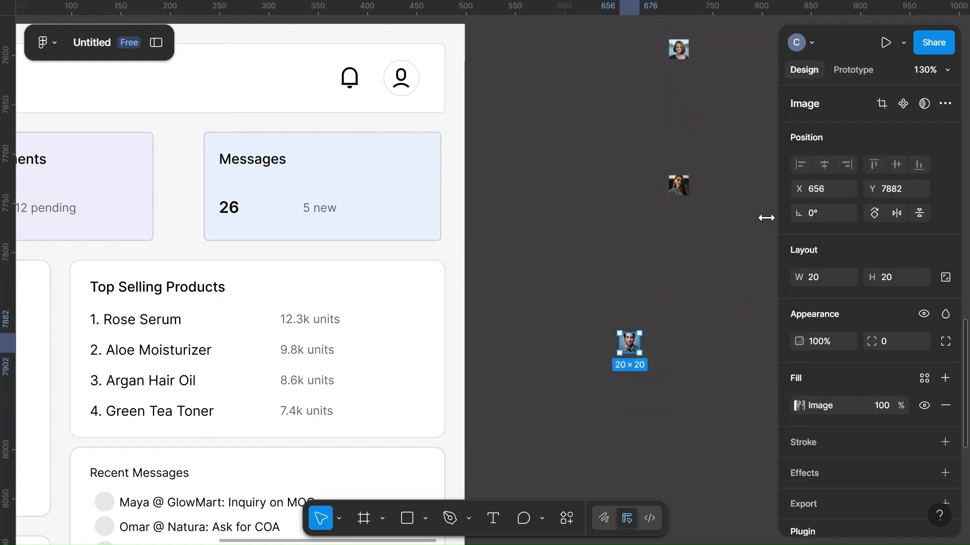
left_click_drag(618, 54, 692, 386)
left_click(825, 161)
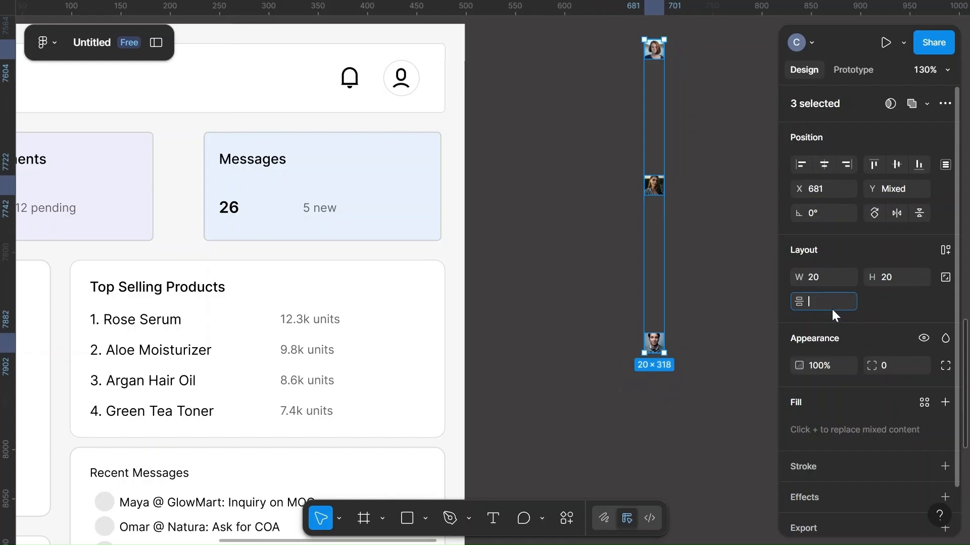
left_click(723, 301)
Step: Make all three portraits circular with a corner radius of 50
scroll(723, 301, "up", 5)
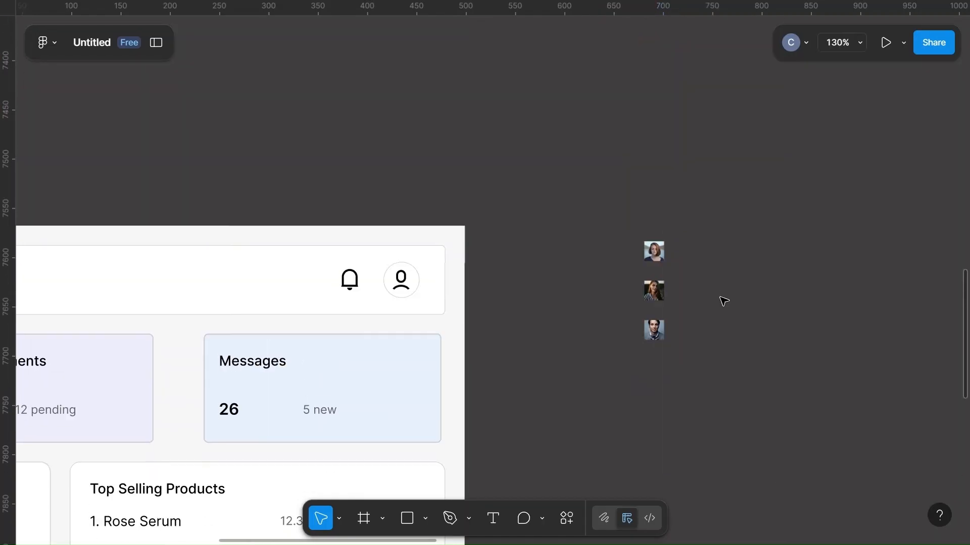
scroll(723, 301, "down", 2)
left_click_drag(617, 93, 672, 316)
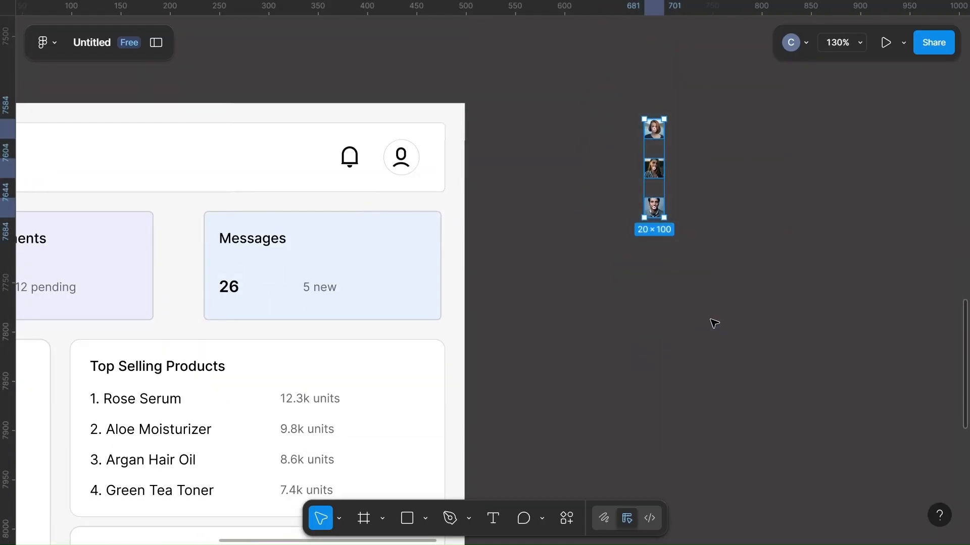
key("Return")
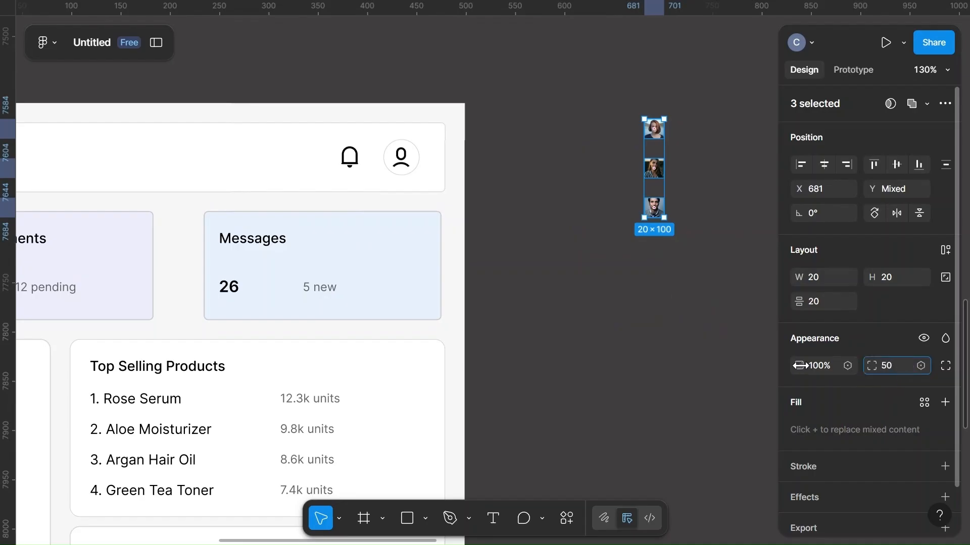
left_click(685, 351)
Step: Switch the man's portrait fill to Crop and shift the photo down so his whole head fits inside the circle
scroll(685, 351, "down", 3)
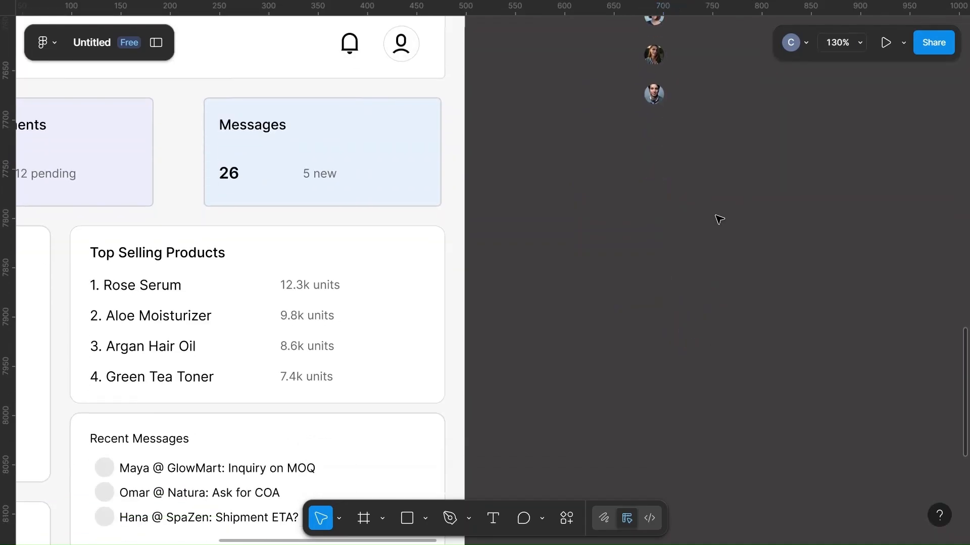
left_click(654, 95)
left_click(797, 405)
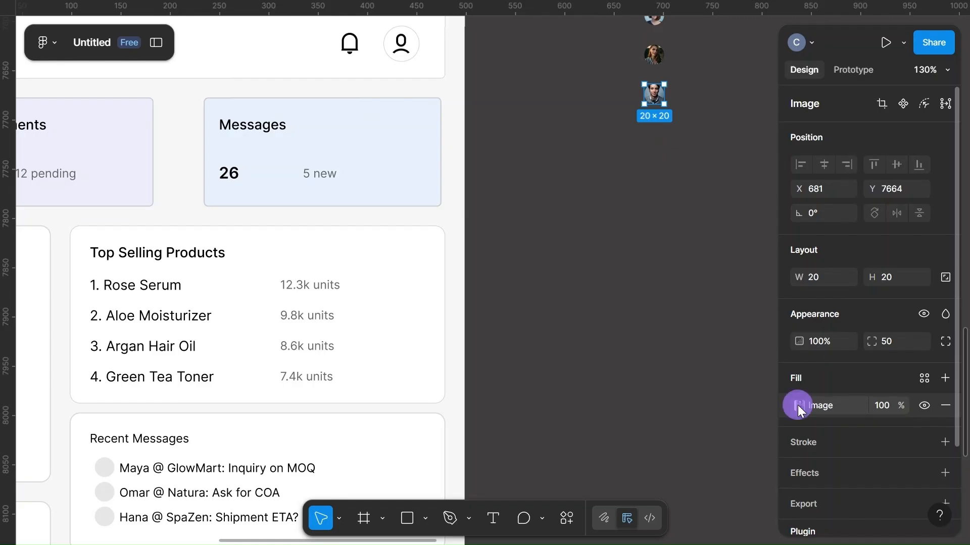
left_click(650, 168)
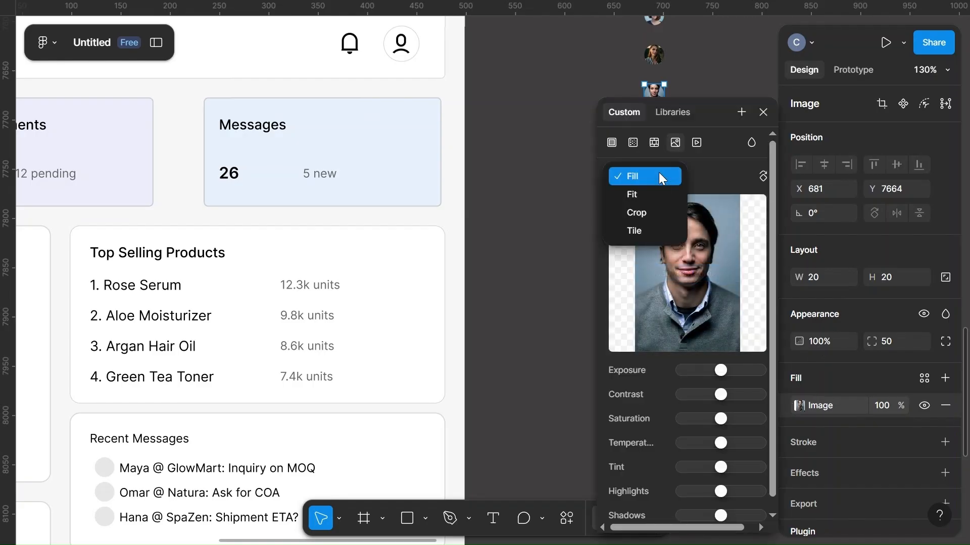
left_click(634, 213)
scroll(685, 81, "up", 5)
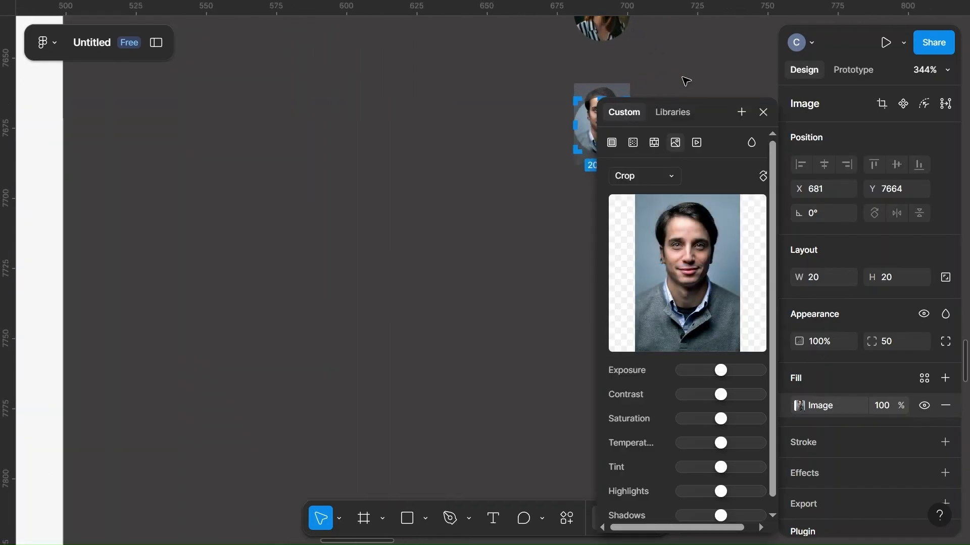
scroll(686, 81, "right", 4)
scroll(509, 145, "up", 3)
scroll(338, 164, "up", 2)
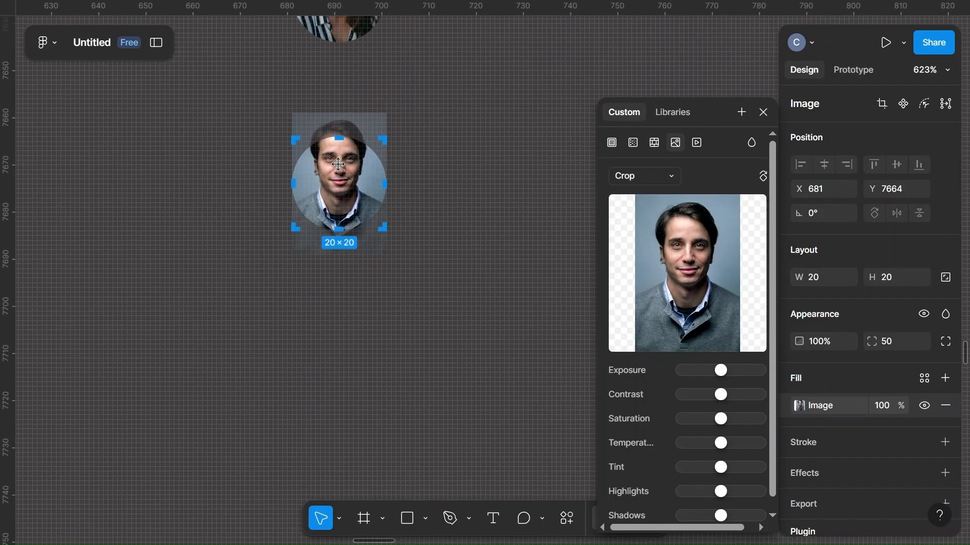
left_click_drag(337, 165, 338, 185)
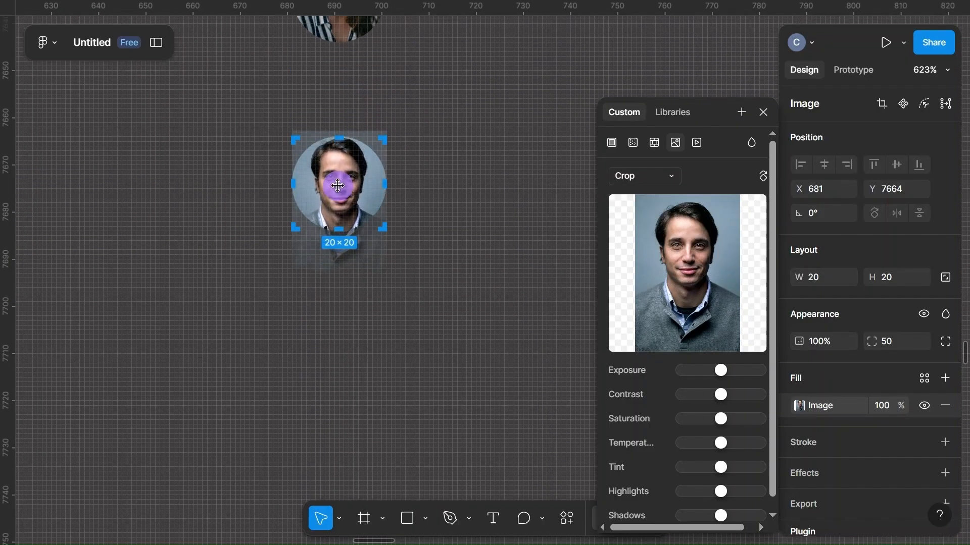
left_click(509, 190)
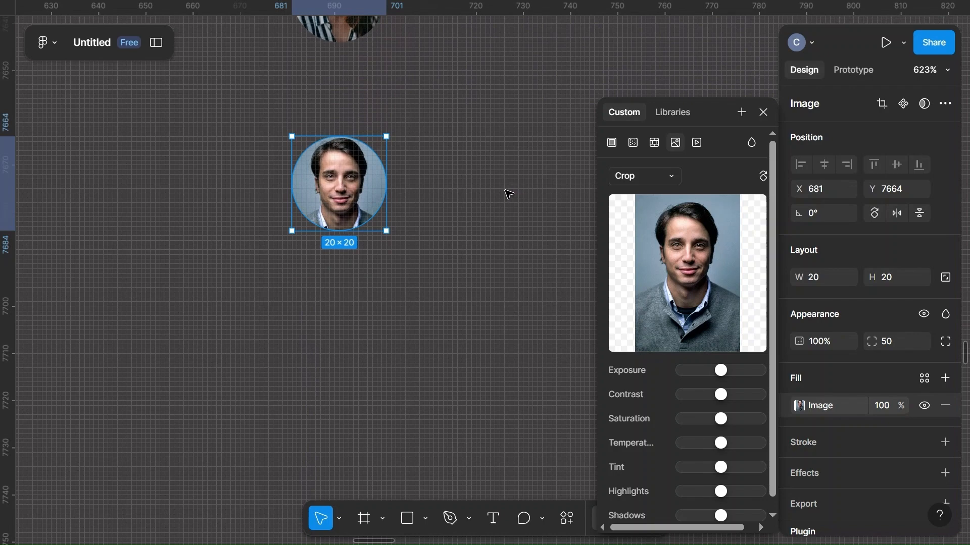
double_click(344, 196)
left_click(480, 202)
Step: Switch the long-haired woman's portrait fill to Crop and shift the photo down so her head fits inside the circle
scroll(480, 201, "up", 5)
left_click(339, 202)
double_click(339, 202)
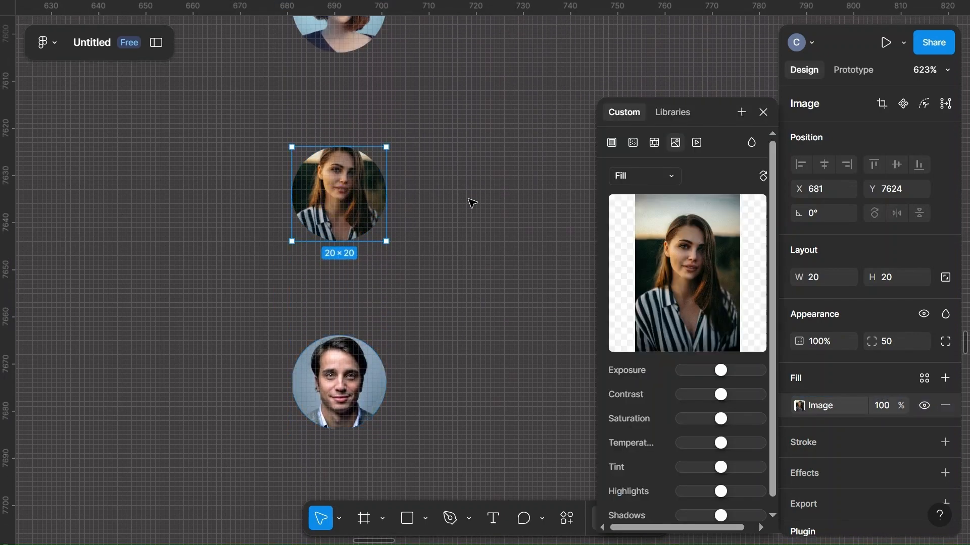
left_click(670, 178)
left_click(638, 216)
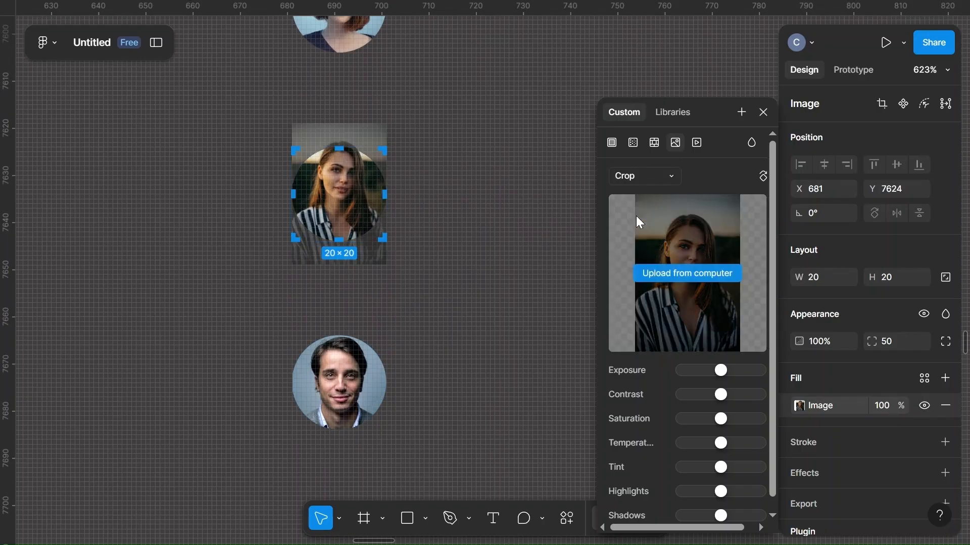
left_click_drag(331, 187, 330, 204)
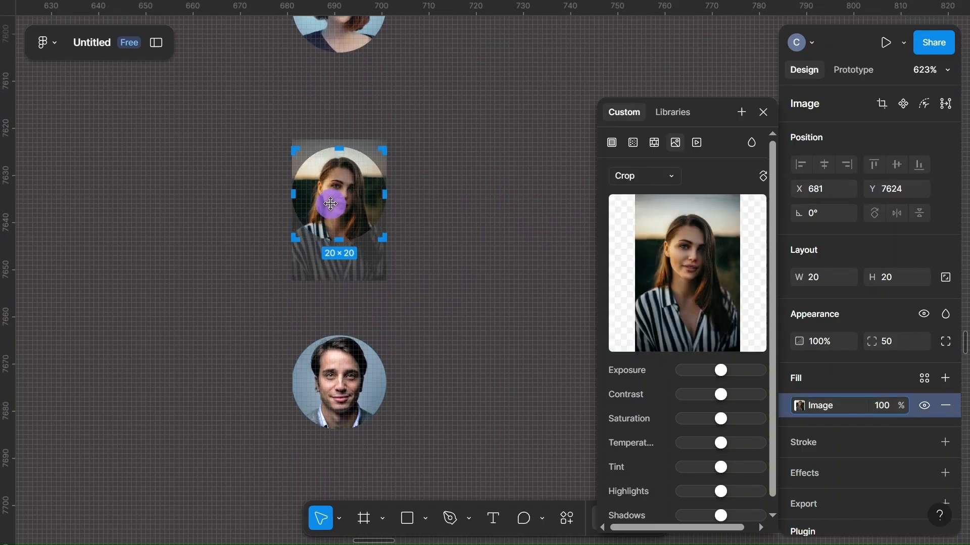
left_click(452, 200)
Step: Switch the red-haired woman's portrait fill to Crop and center her face within the circle
scroll(452, 200, "up", 5)
left_click(344, 199)
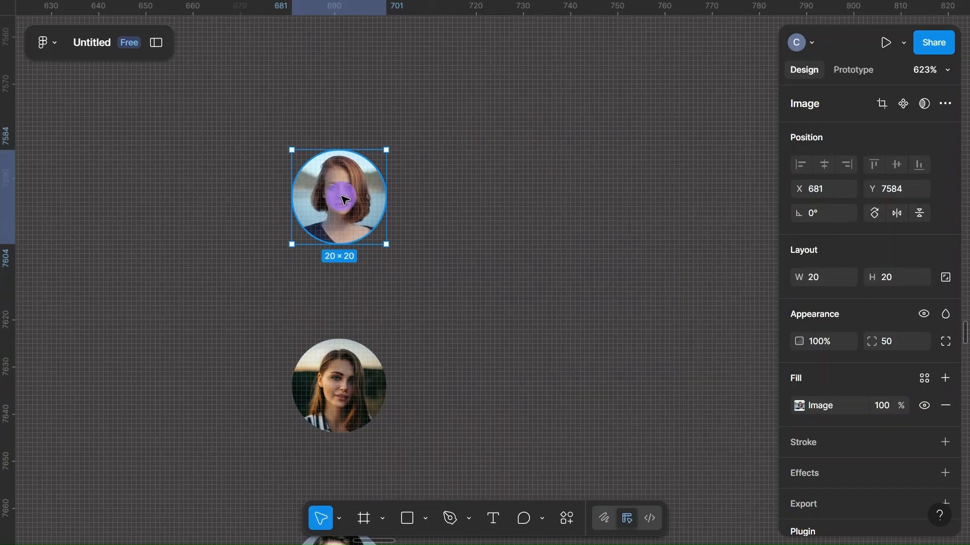
double_click(344, 198)
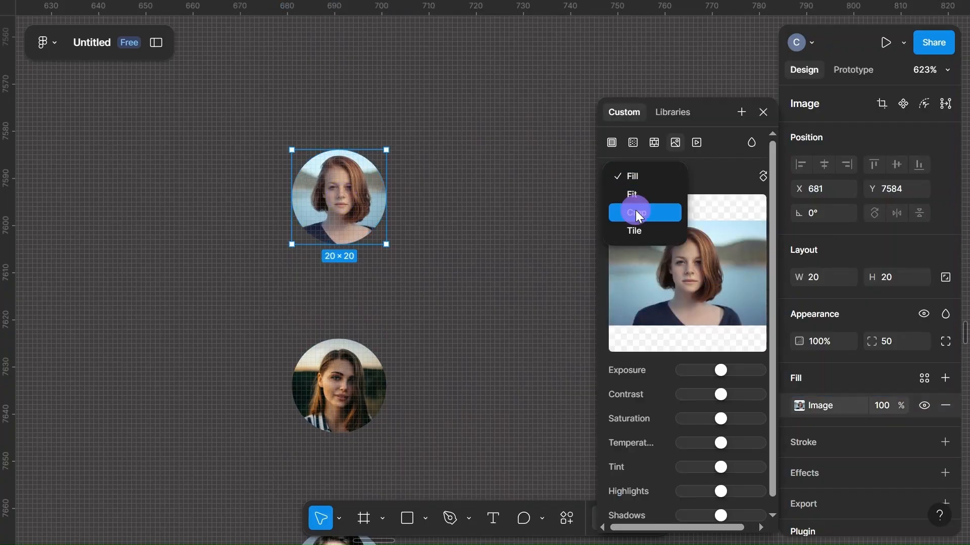
left_click(636, 212)
left_click(346, 197)
left_click_drag(347, 200, 343, 199)
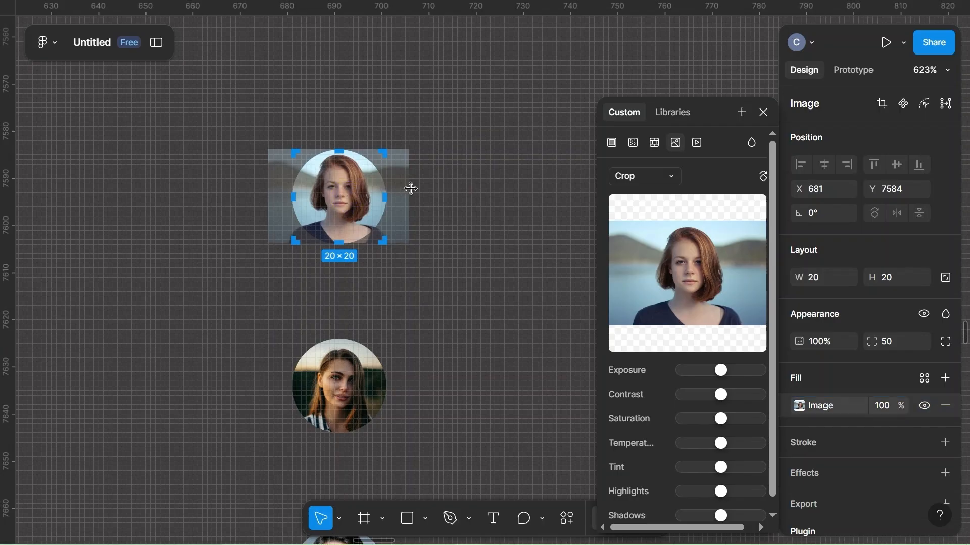
left_click(515, 201)
Step: Delete the three grey placeholder circles beside the messages in the Recent Messages card
scroll(518, 202, "down", 5)
scroll(517, 204, "down", 4)
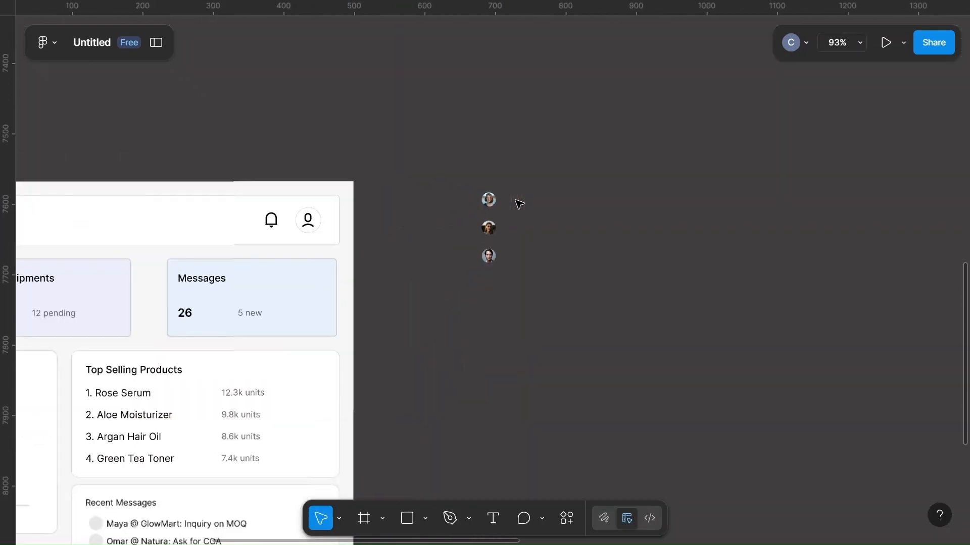
scroll(488, 201, "down", 5)
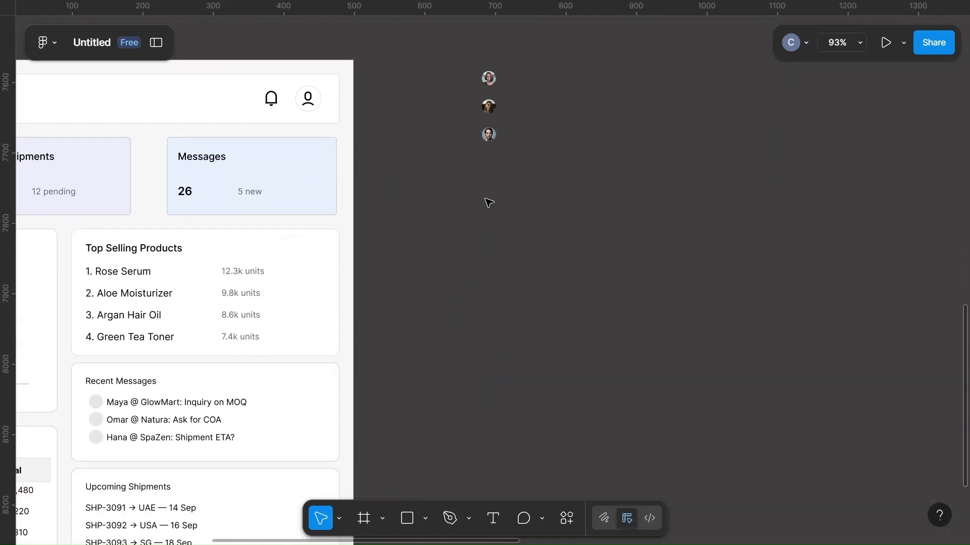
scroll(485, 328, "left", 5)
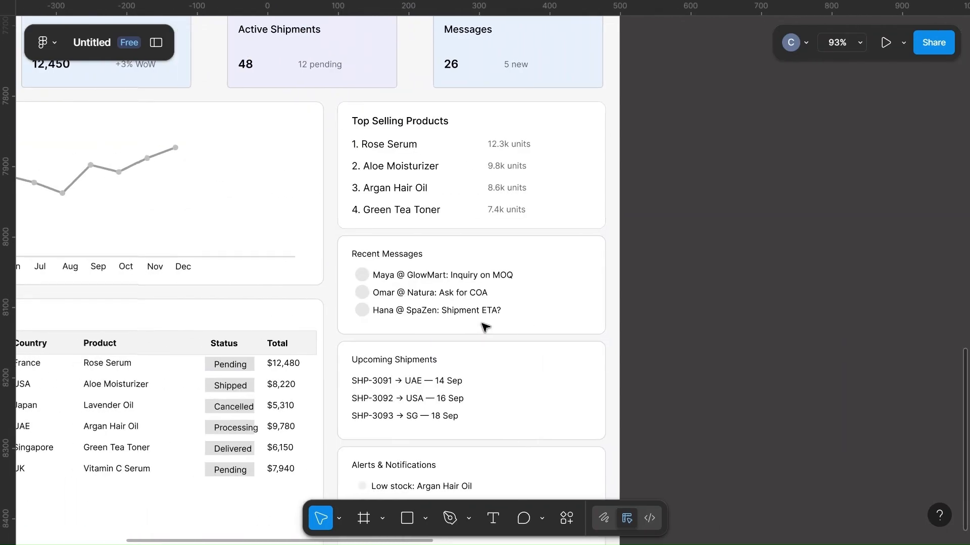
left_click(363, 276)
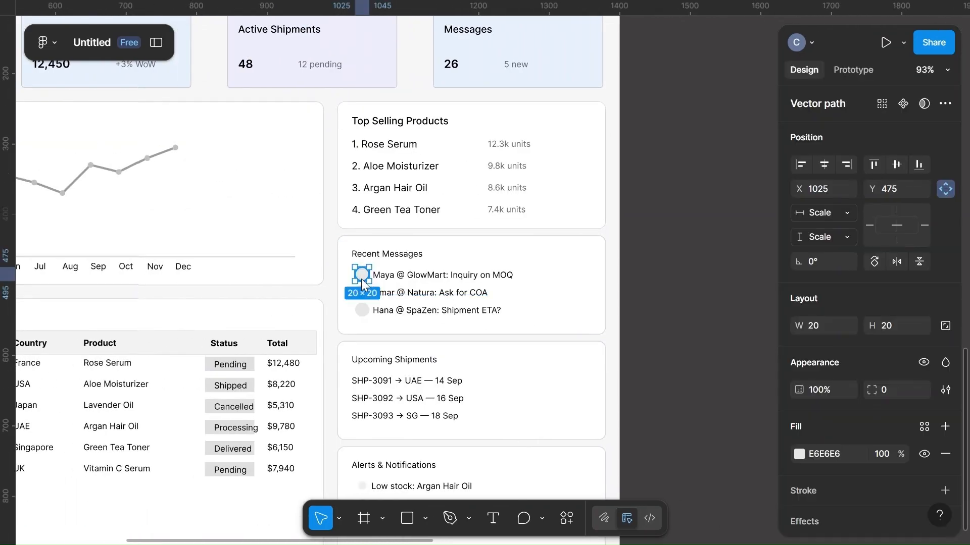
key("Delete")
left_click(362, 293)
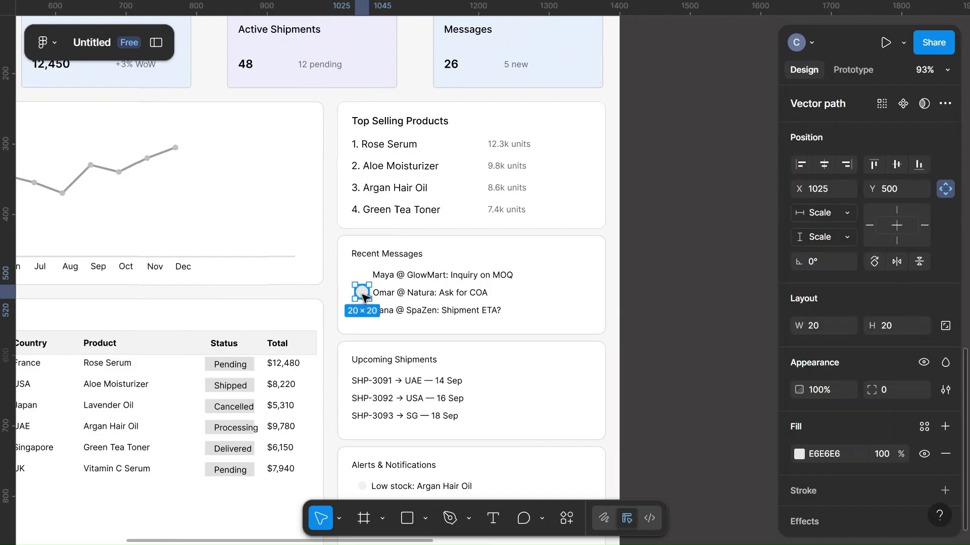
key("Delete")
left_click(362, 311)
key("Delete")
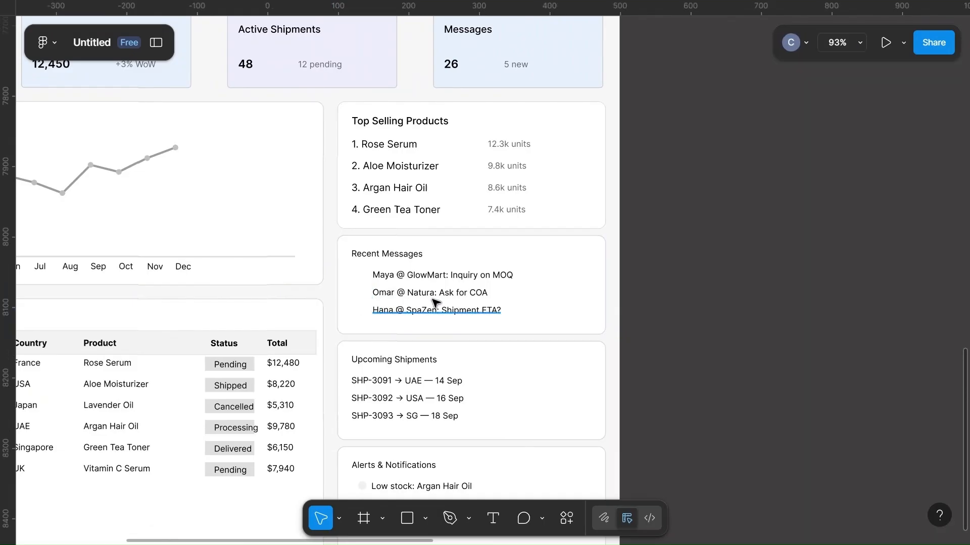
Step: Move the three circular portraits together into the Recent Messages card, in front of the message lines
scroll(686, 273, "up", 3)
scroll(687, 273, "down", 1)
left_click_drag(729, 132, 768, 239)
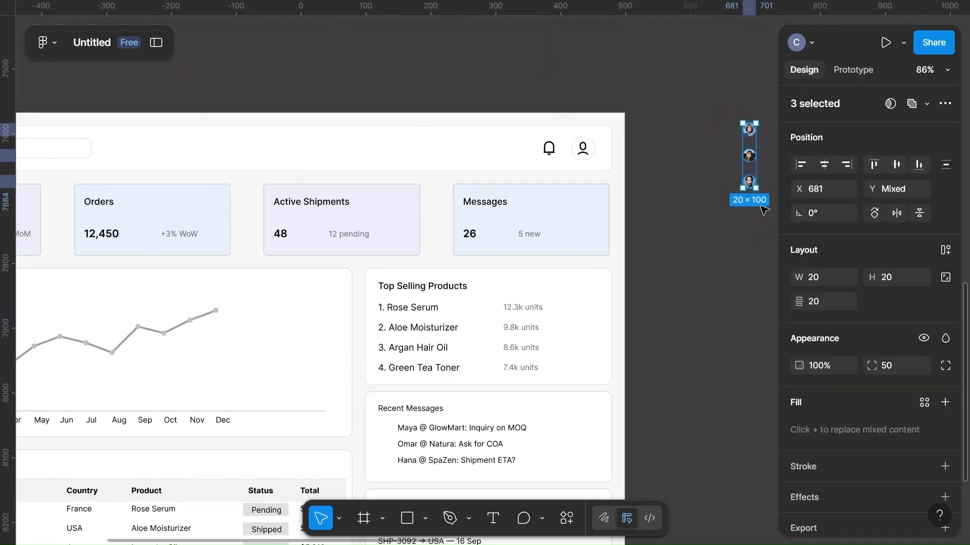
left_click_drag(752, 170, 382, 448)
Step: Place the long-haired woman's portrait beside the GlowMart message in the Recent Messages card
scroll(382, 448, "up", 5)
scroll(380, 447, "down", 2)
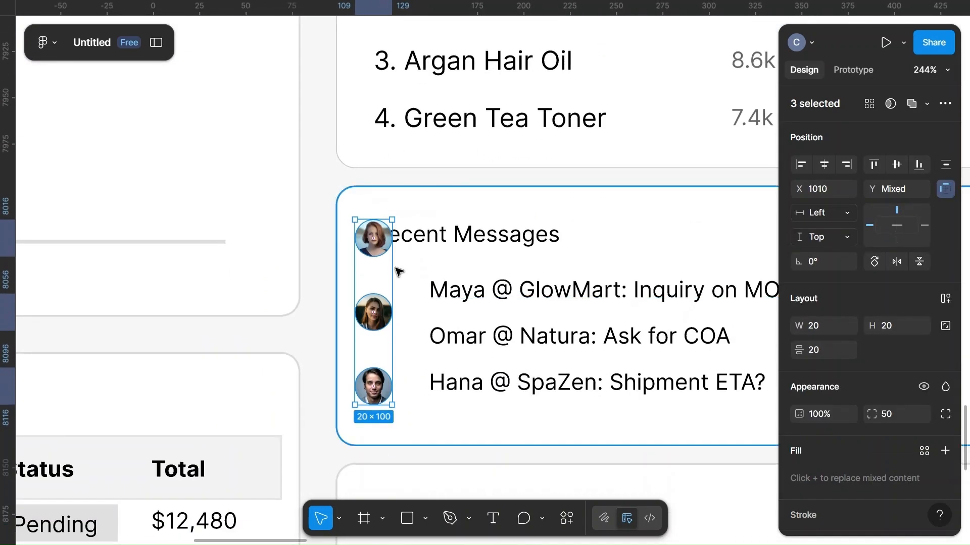
left_click(413, 306)
left_click(369, 322)
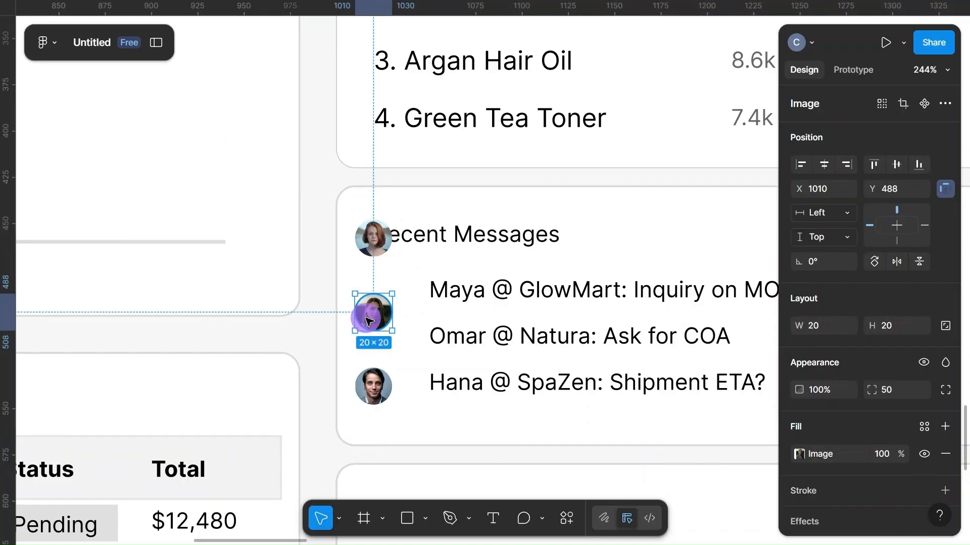
left_click_drag(369, 321, 387, 302)
Step: Set the font size of the three message lines in the Recent Messages card to 14
left_click(500, 304)
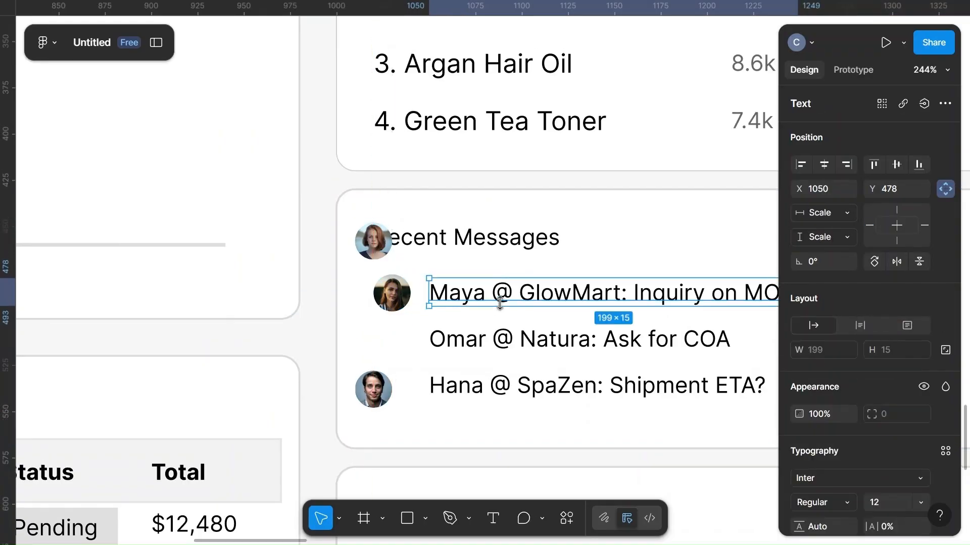
scroll(555, 161, "up", 2)
double_click(530, 160)
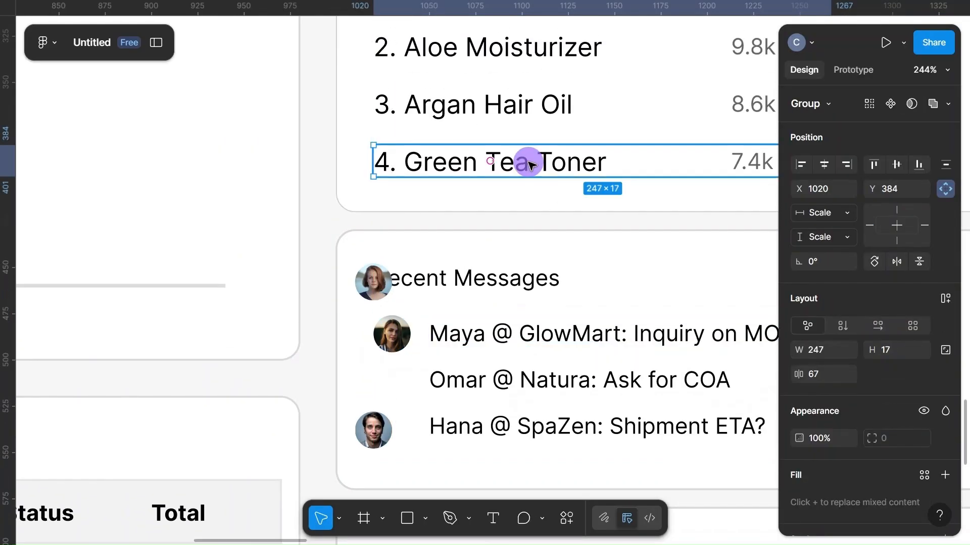
left_click(531, 164)
left_click(547, 339)
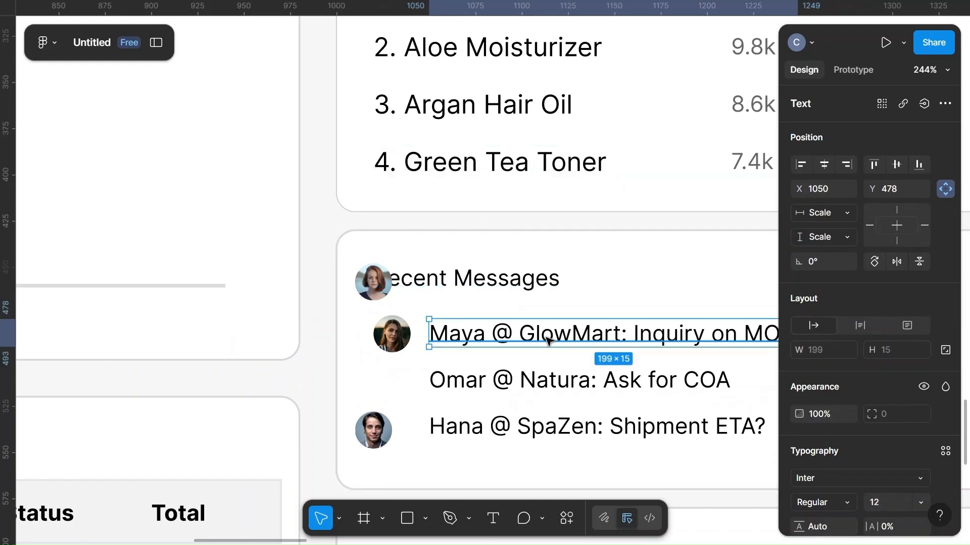
left_click(565, 381)
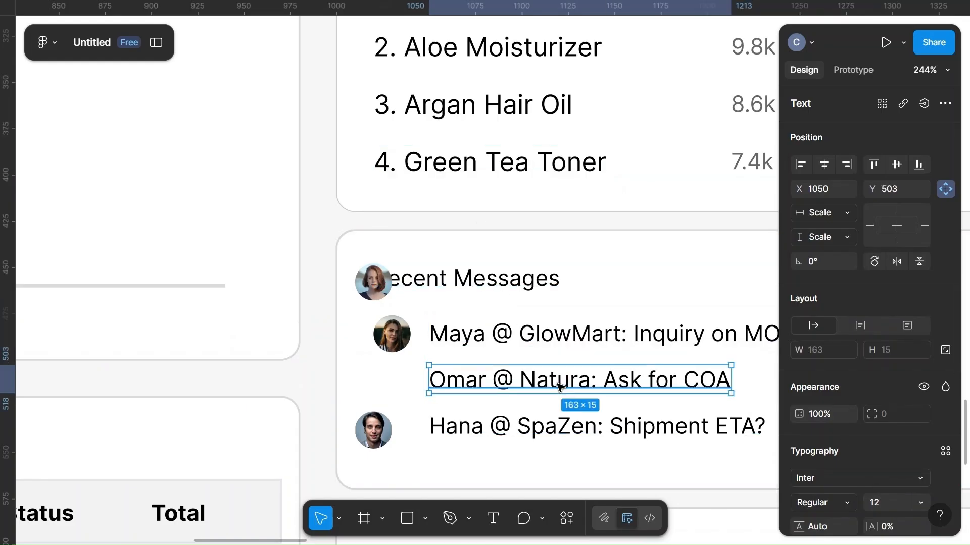
left_click(523, 339)
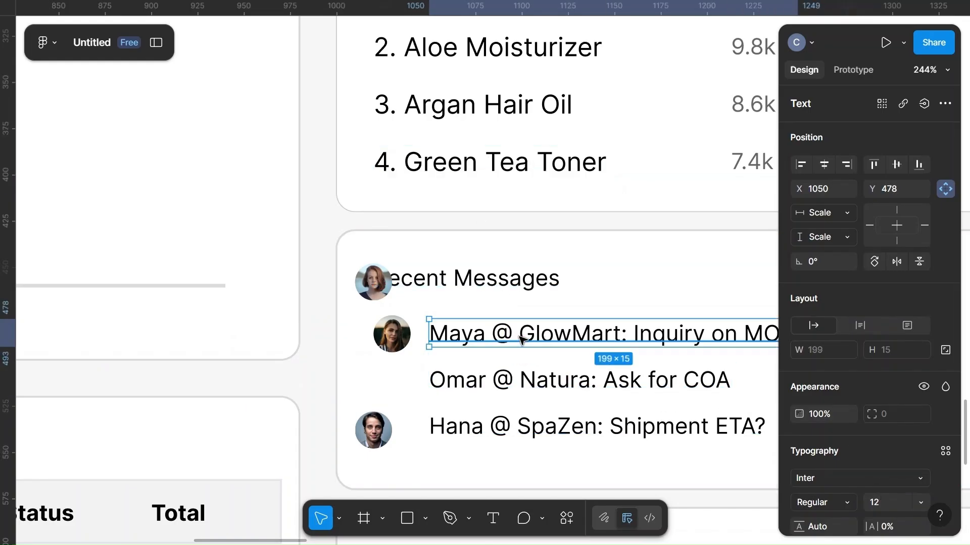
left_click(472, 379, "shift")
left_click(472, 427, "shift")
scroll(880, 484, "down", 1)
scroll(880, 478, "down", 1)
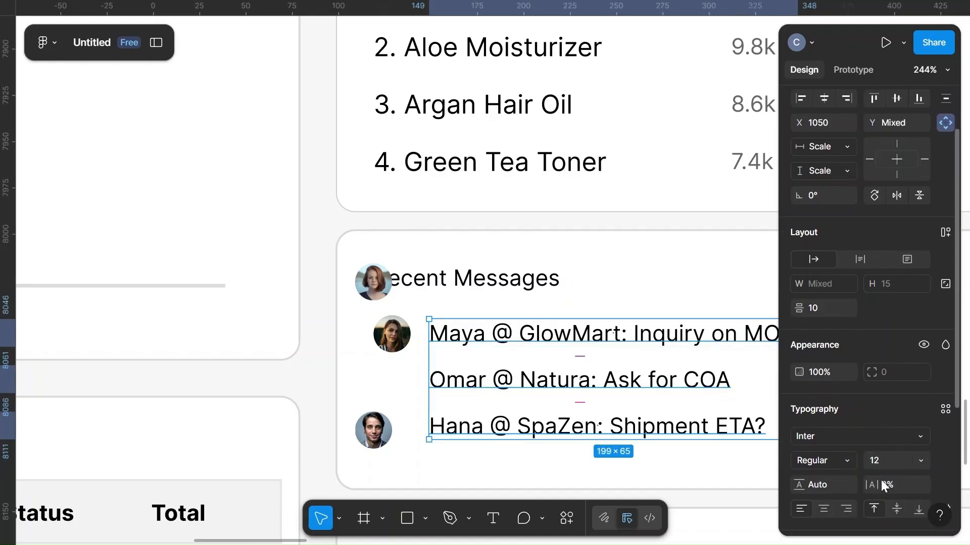
left_click(886, 462)
type("14")
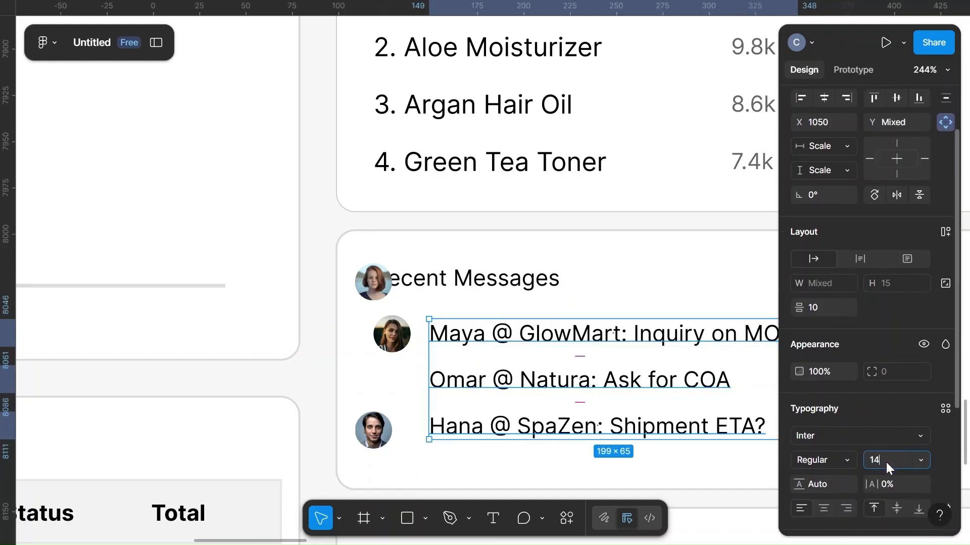
Step: Set the font size of the Recent Messages heading to 14
left_click(551, 279)
left_click(901, 436)
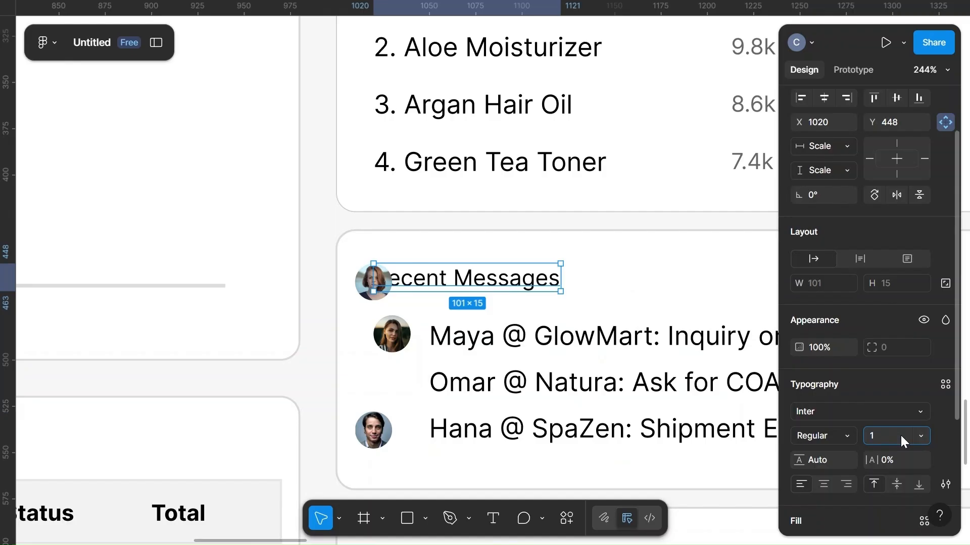
type("14")
left_click(665, 288)
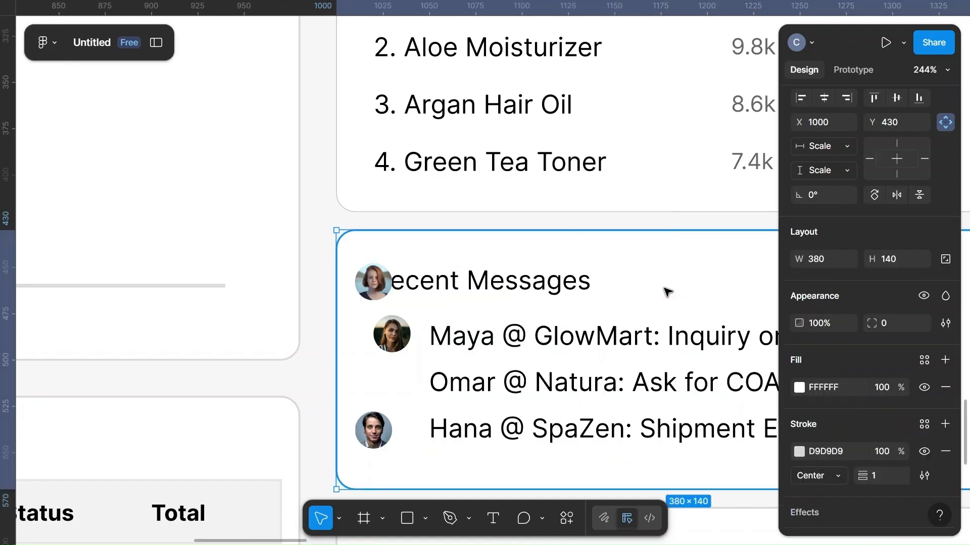
Step: Change the Recent Messages heading's weight to Medium, matching the Top Selling Products heading
scroll(664, 288, "up", 5)
left_click(531, 115)
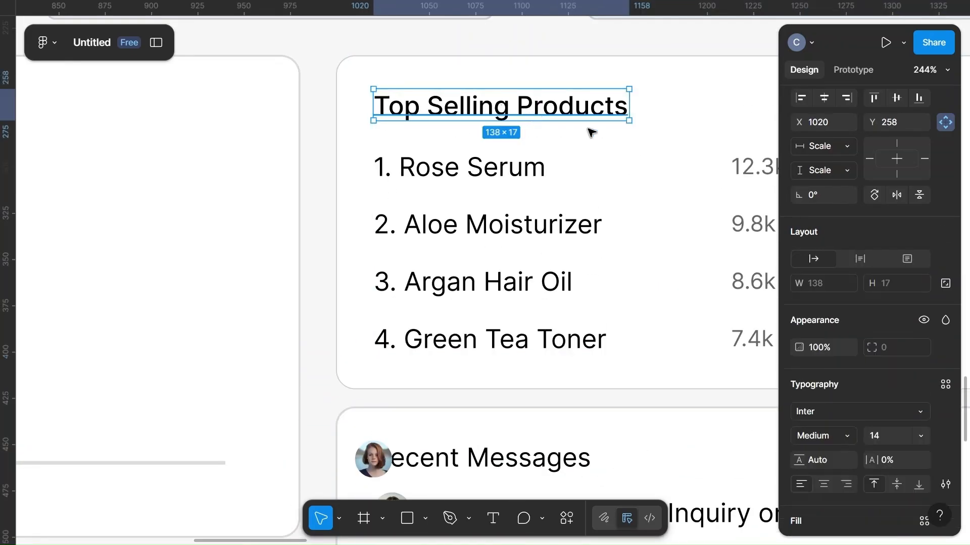
scroll(591, 132, "down", 5)
double_click(515, 199)
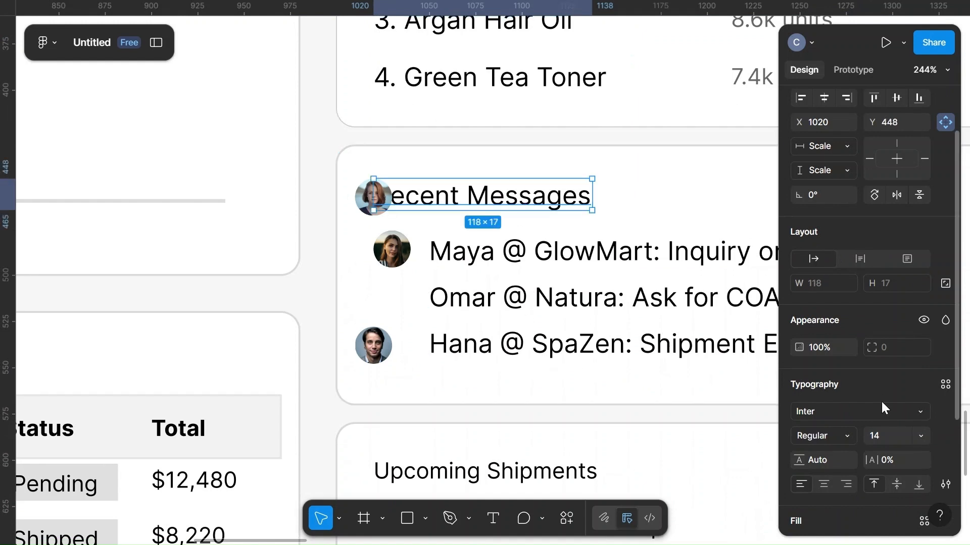
left_click(837, 438)
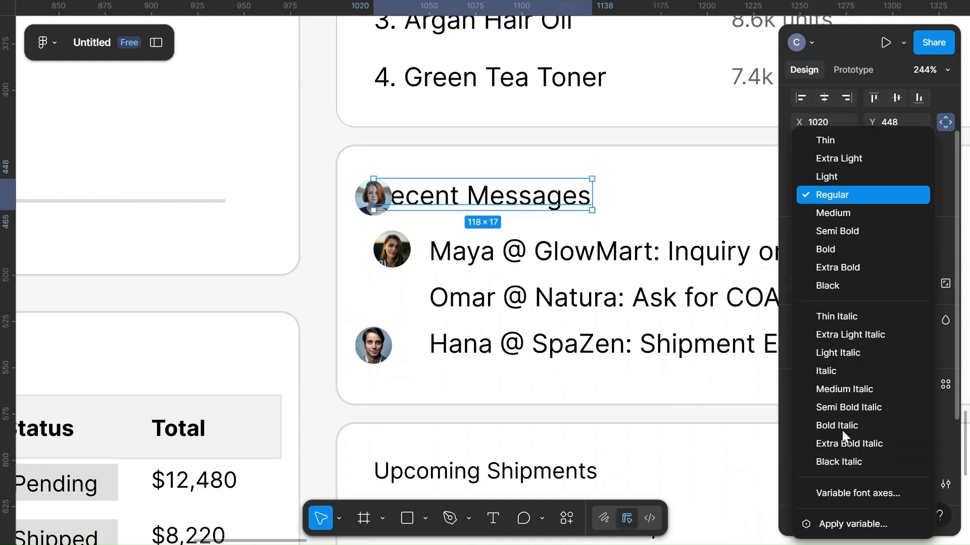
left_click(829, 210)
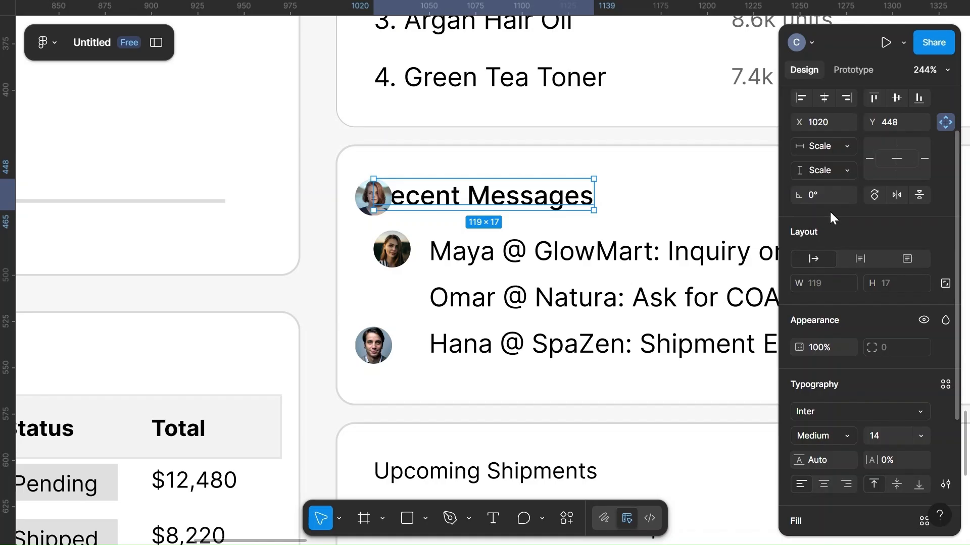
left_click(697, 182)
Step: Place the man's portrait beside the Natura message and the red-haired woman's portrait beside the SpaZen message
scroll(689, 184, "right", 3)
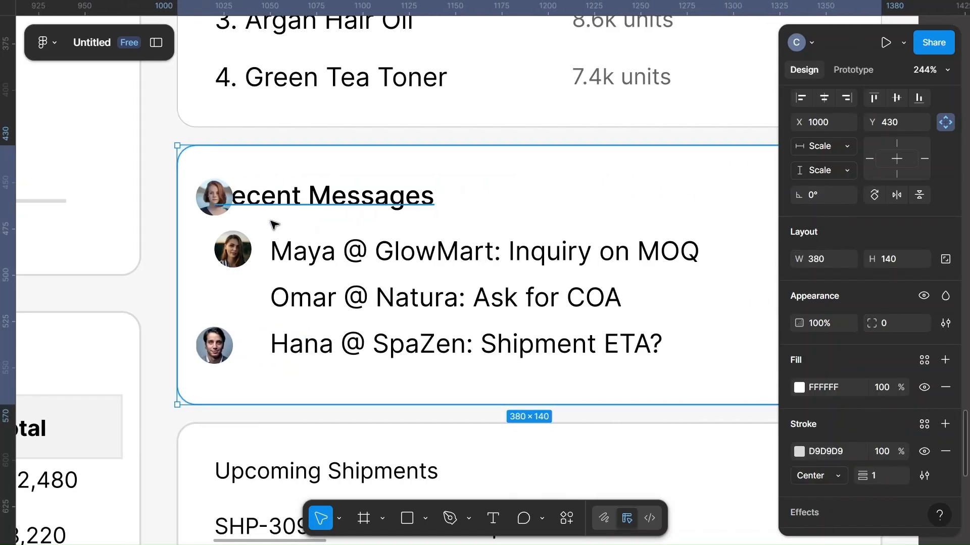
left_click_drag(212, 344, 240, 292)
left_click_drag(218, 211, 242, 348)
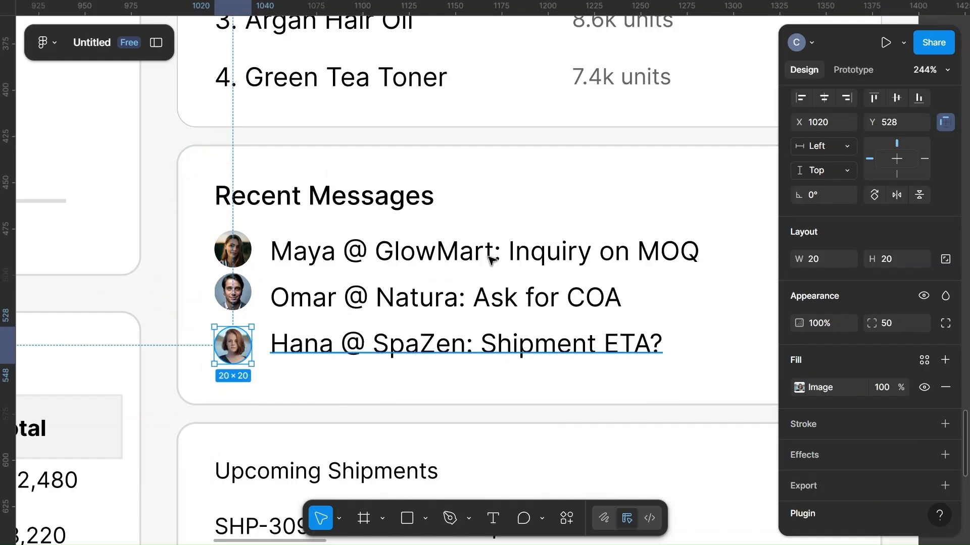
Step: Check the row spacing in Top Selling Products, and set the gap between the first portrait and the GlowMart message to 16
scroll(465, 219, "up", 2)
left_click(372, 163)
left_click(372, 163)
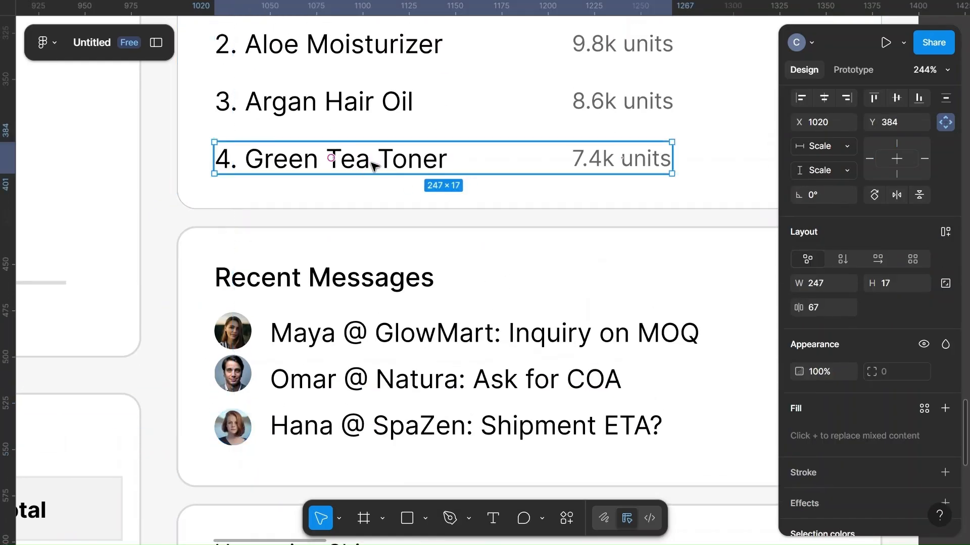
left_click(355, 104, "shift")
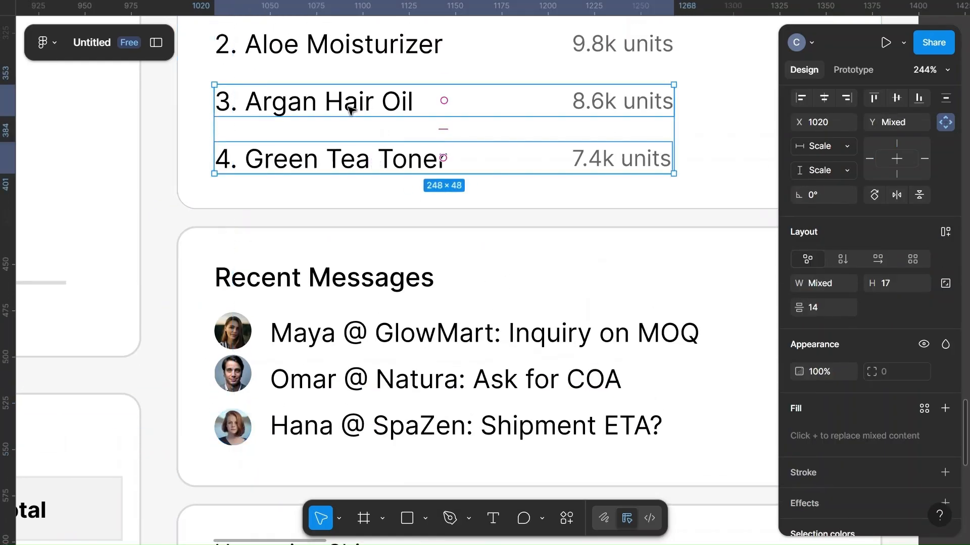
left_click(339, 331)
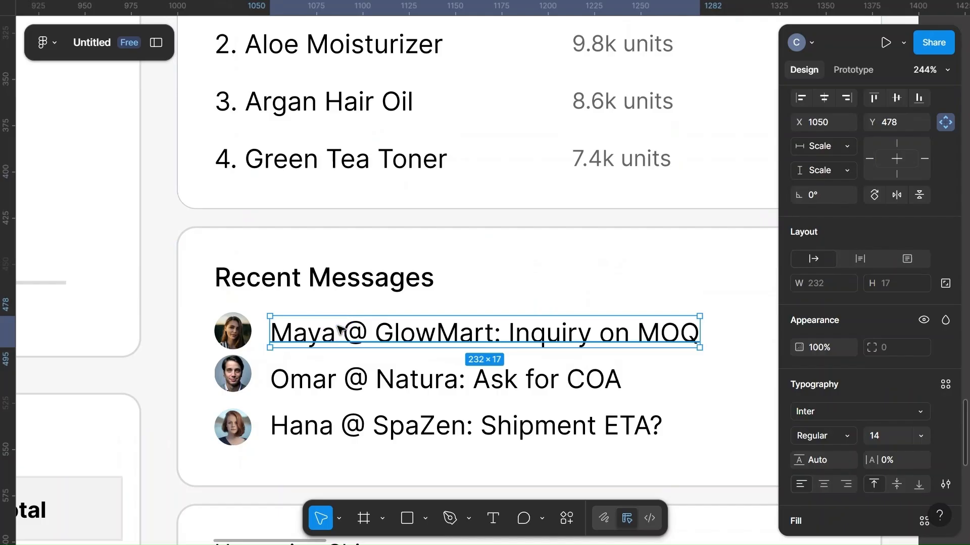
left_click(236, 331, "shift")
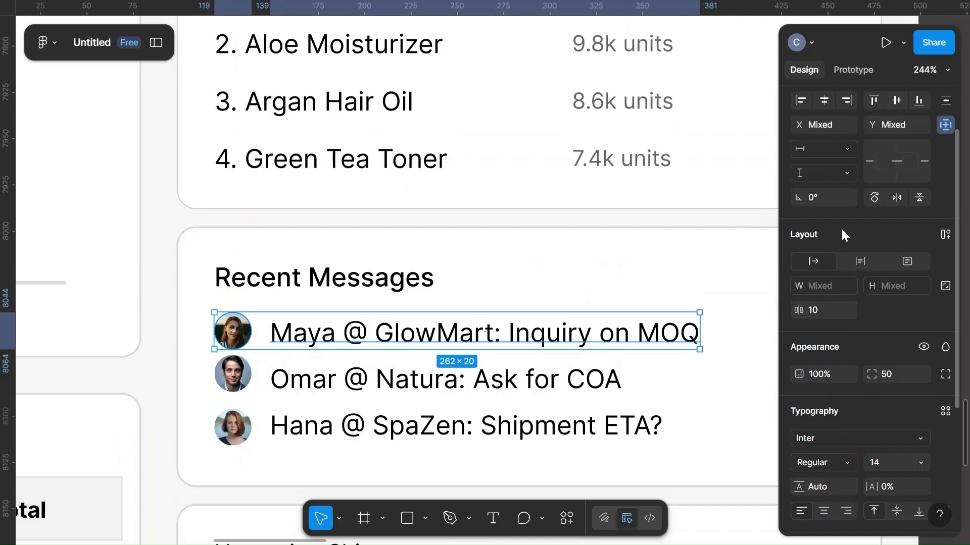
scroll(841, 228, "up", 3)
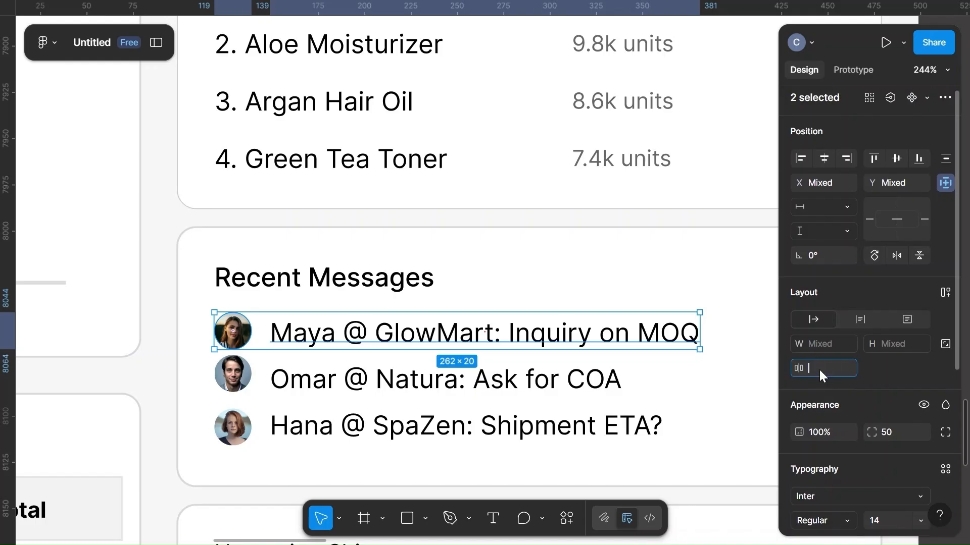
left_click(618, 296)
Step: Align the first portrait and the GlowMart message on their vertical centers and group them
left_click(235, 372)
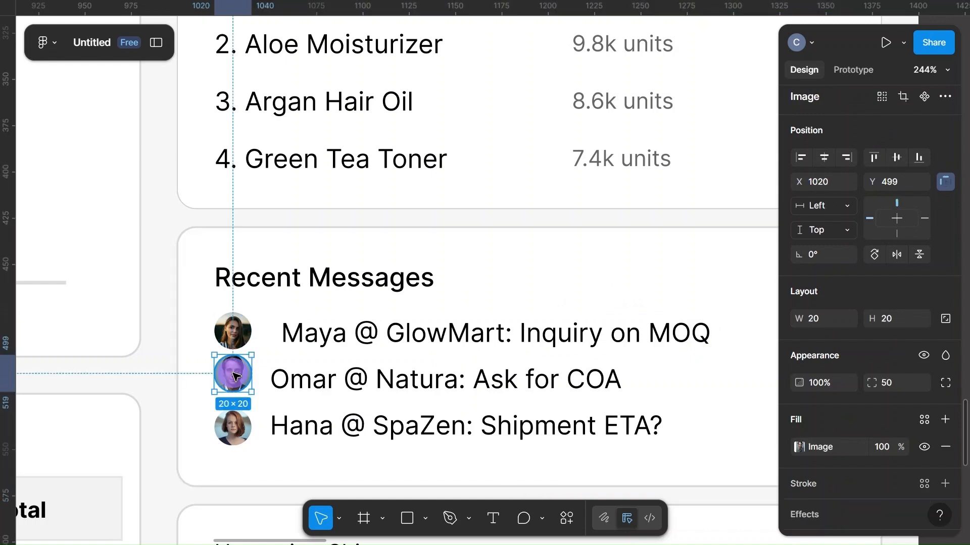
left_click(233, 329)
left_click(341, 341, "shift")
left_click(896, 159)
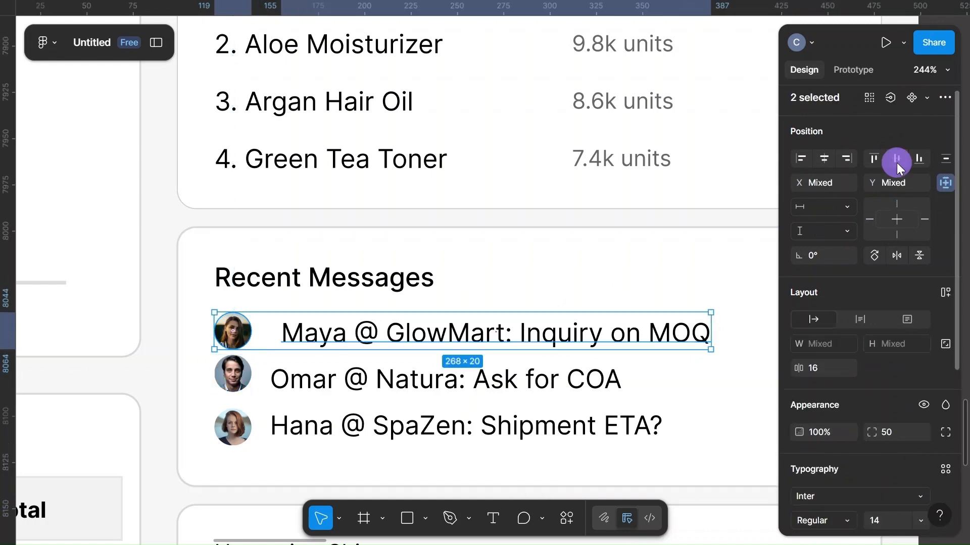
key("ctrl+g")
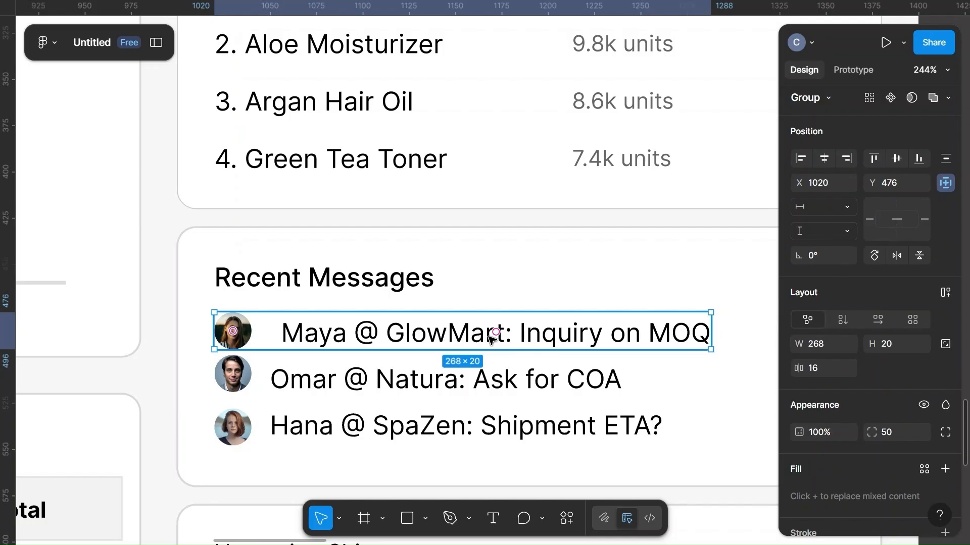
Step: Vertically center the man's portrait with the Natura message, set their gap to 16, and group them
left_click(232, 374)
left_click(308, 383, "shift")
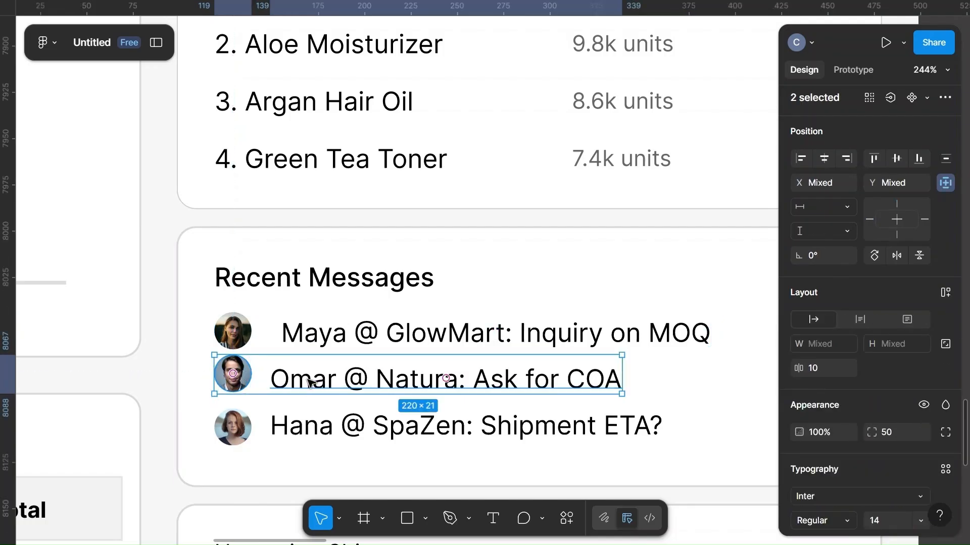
left_click(897, 158)
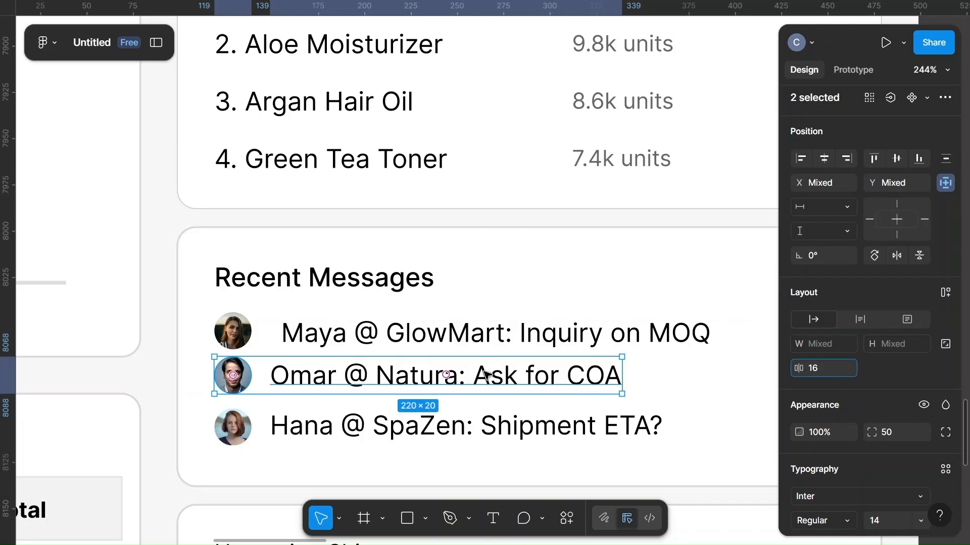
left_click(888, 374)
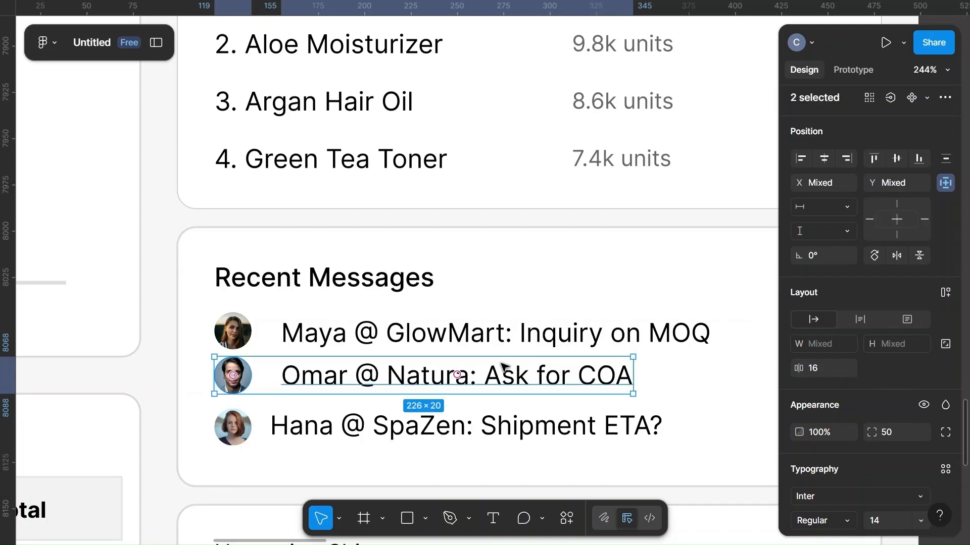
key("ctrl+g")
Step: Vertically center the red-haired woman's portrait with the SpaZen message, set their gap to 16, and group them
left_click(233, 426)
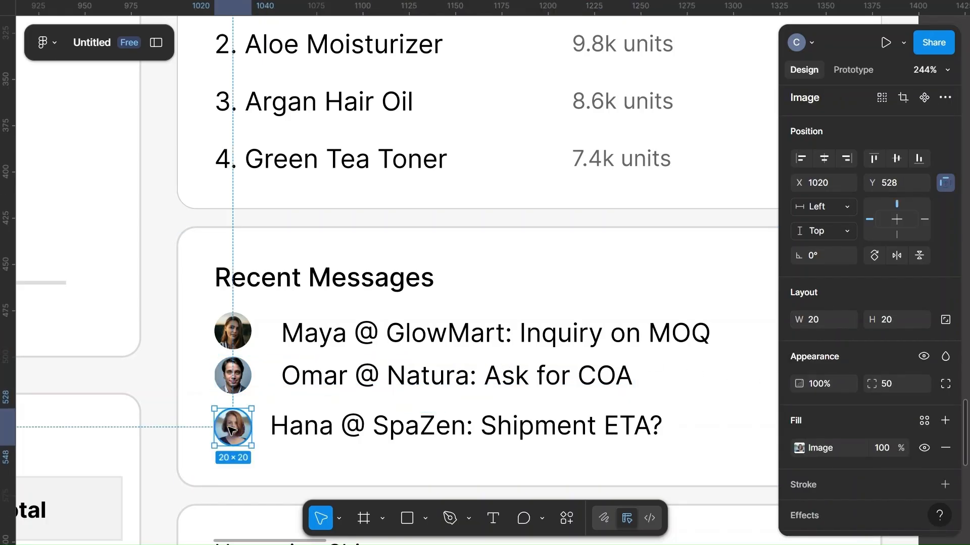
left_click(321, 428, "shift")
left_click(891, 158)
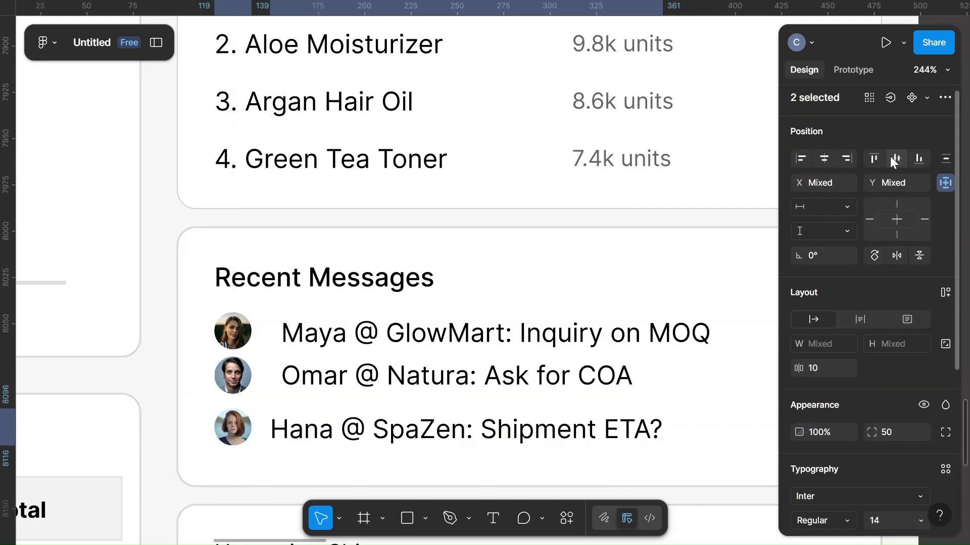
left_click(820, 363)
type("16")
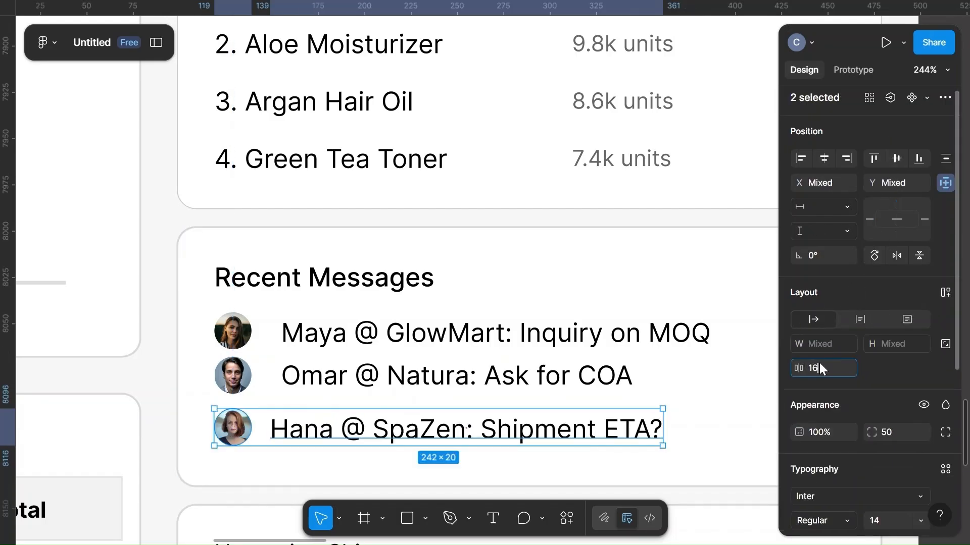
left_click(904, 379)
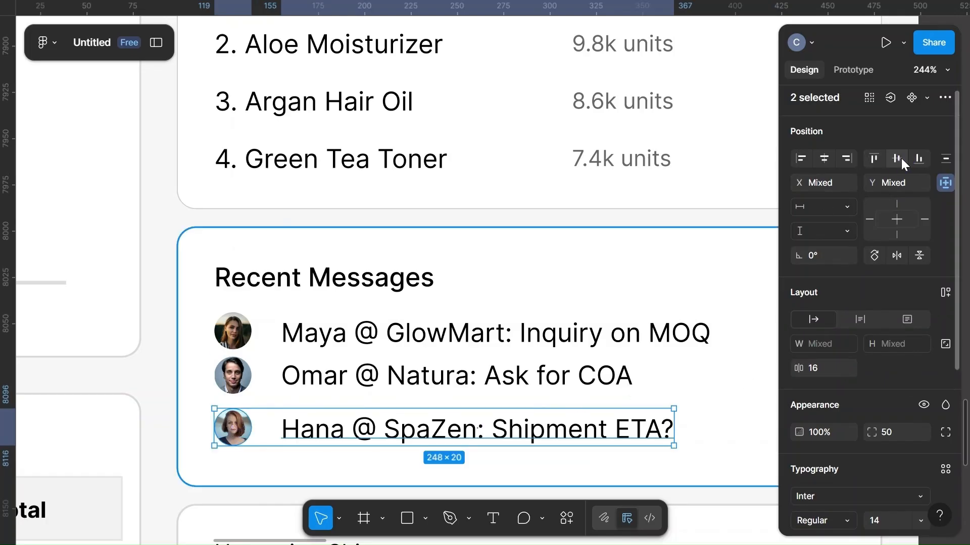
key("ctrl+g")
Step: Set the vertical gap between the three message rows in the Recent Messages card to 14
left_click(398, 423)
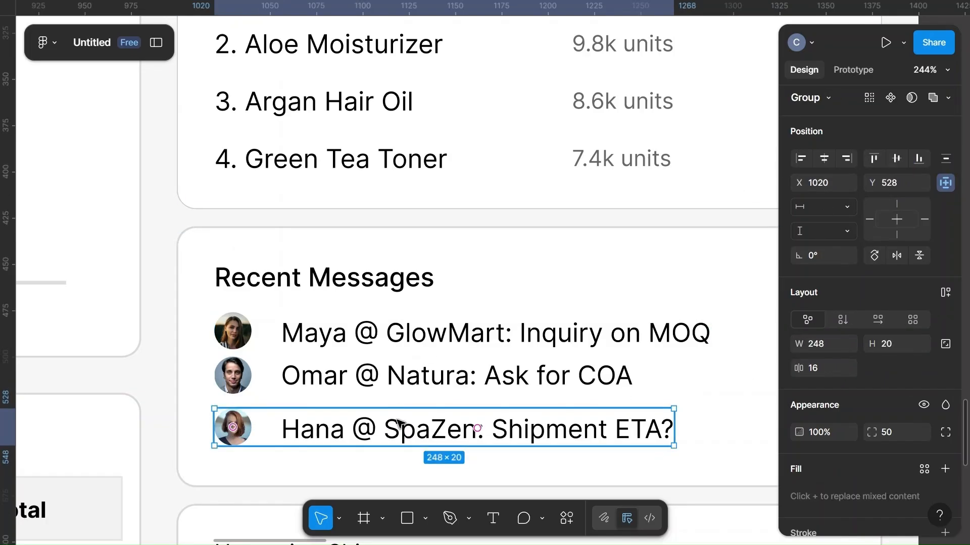
left_click(402, 376, "shift")
left_click(404, 335, "shift")
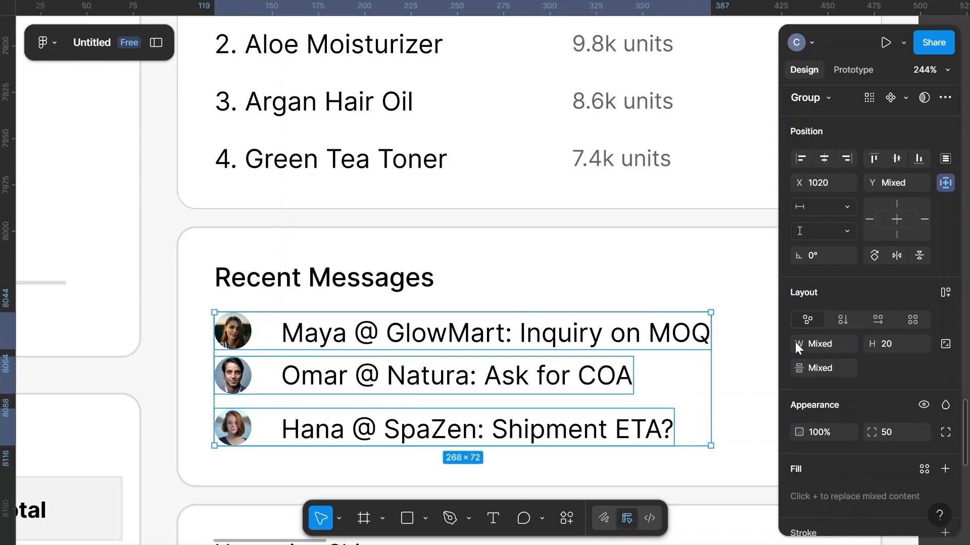
left_click(826, 372)
type("14")
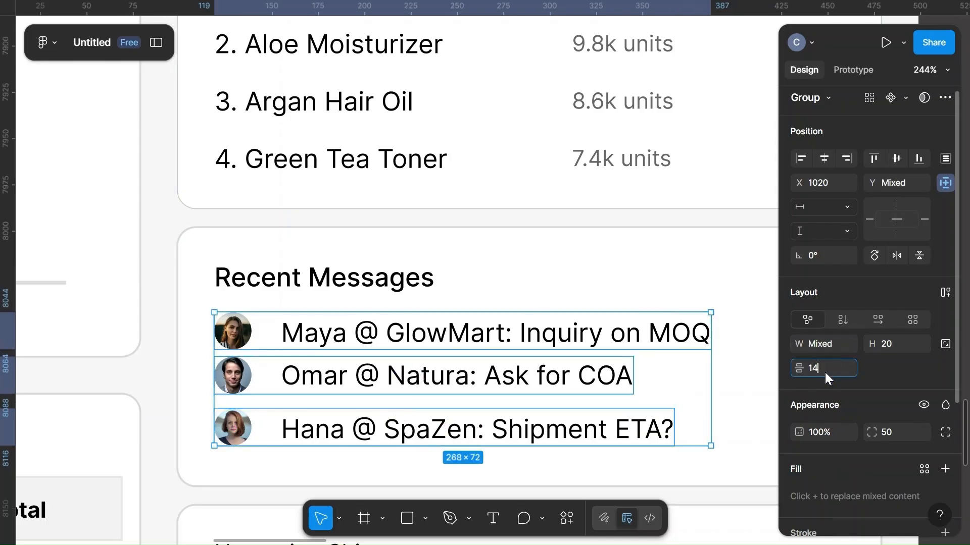
left_click(672, 302)
scroll(537, 314, "right", 3)
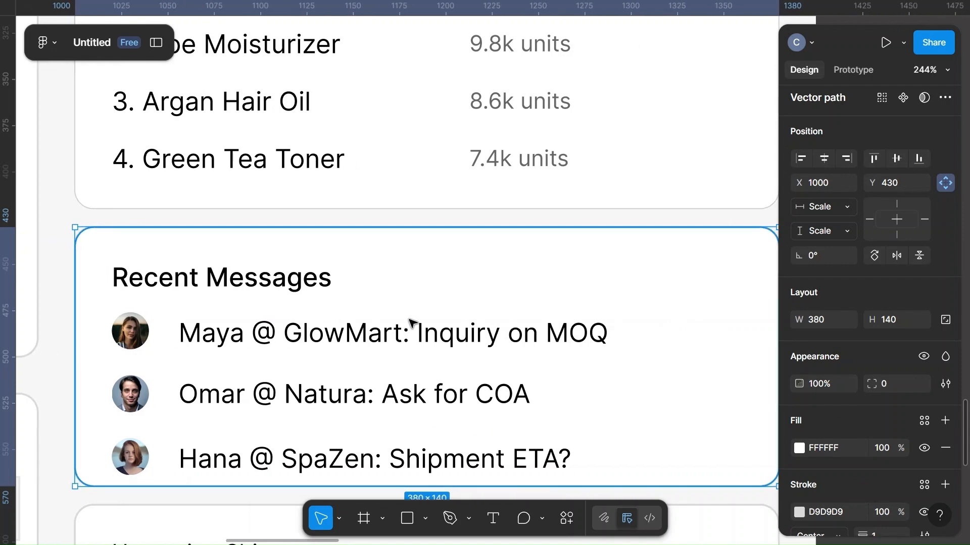
Step: Group the three message rows in the Recent Messages card
left_click(394, 332)
left_click(222, 398, "shift")
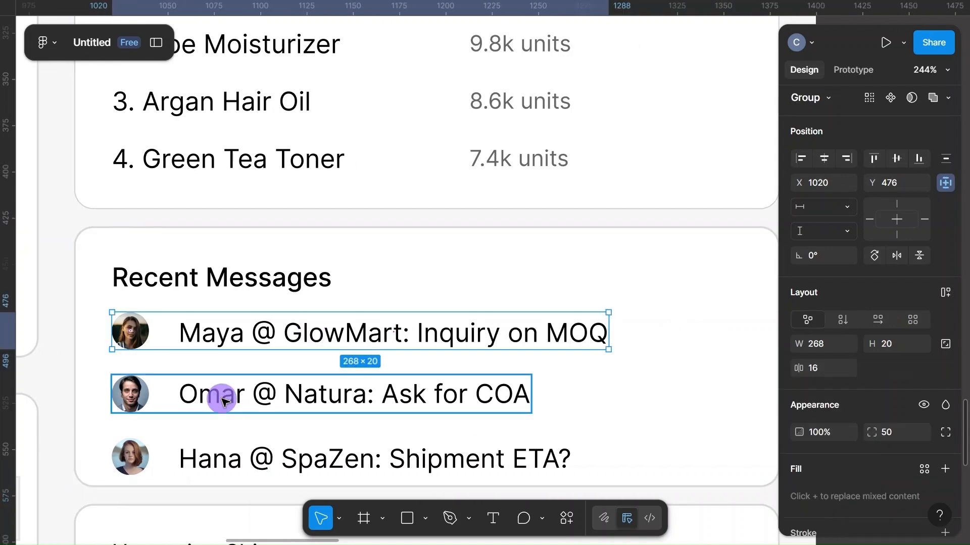
left_click(202, 463, "shift")
key("ctrl+g")
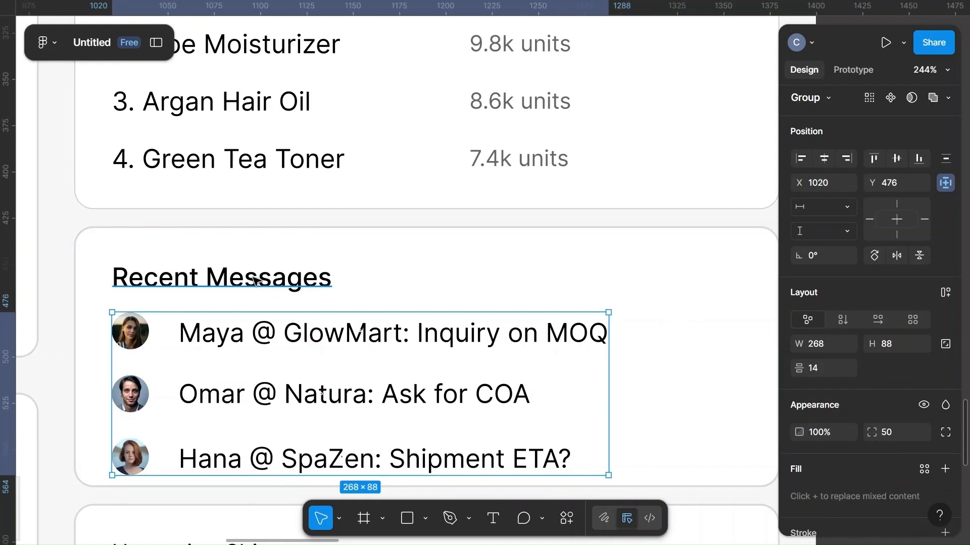
Step: Check the heading-to-list gap in Top Selling Products, and set the gap between the Recent Messages heading and its message list to 16
left_click(222, 277)
left_click(248, 343, "shift")
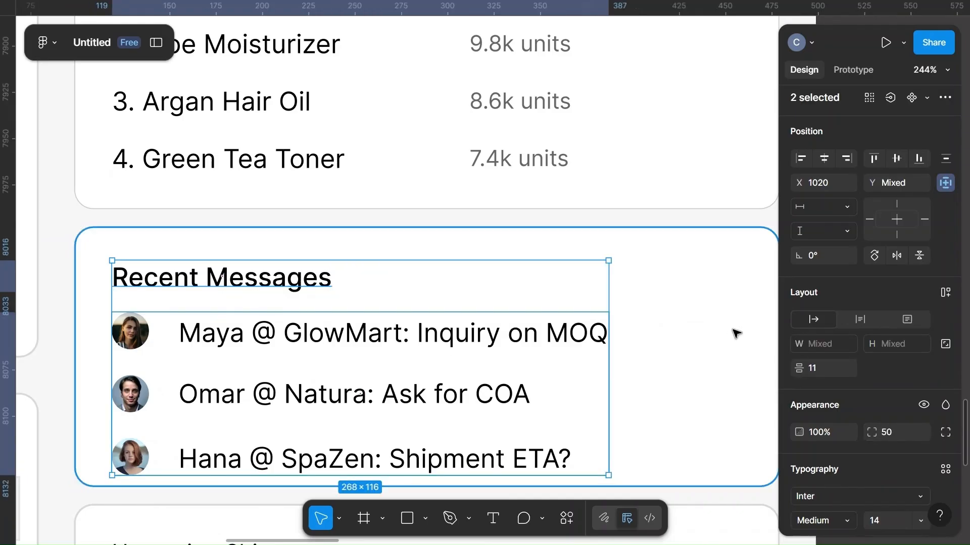
scroll(569, 313, "up", 3)
left_click(227, 206)
scroll(229, 201, "up", 3)
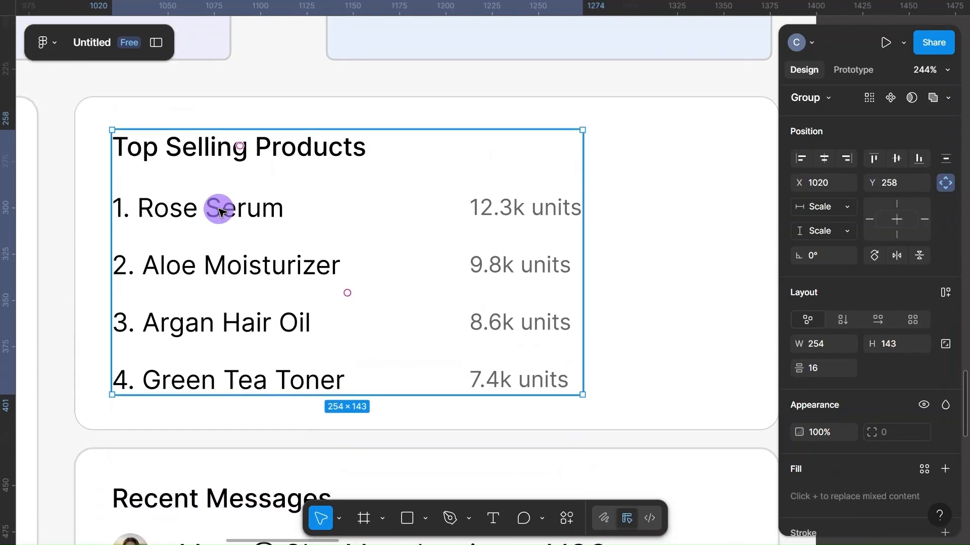
double_click(217, 204)
left_click(259, 152, "shift")
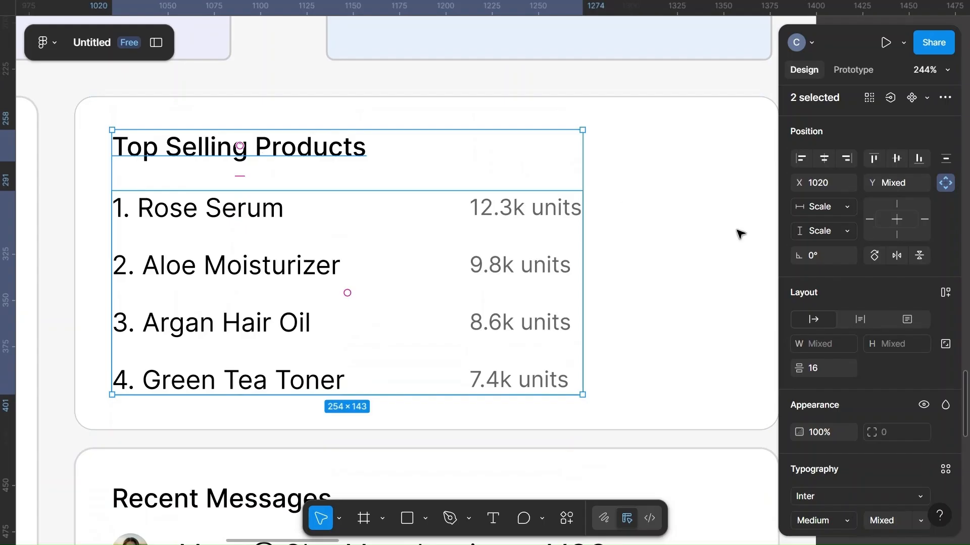
scroll(608, 372, "down", 6)
left_click(257, 348)
scroll(263, 355, "down", 1)
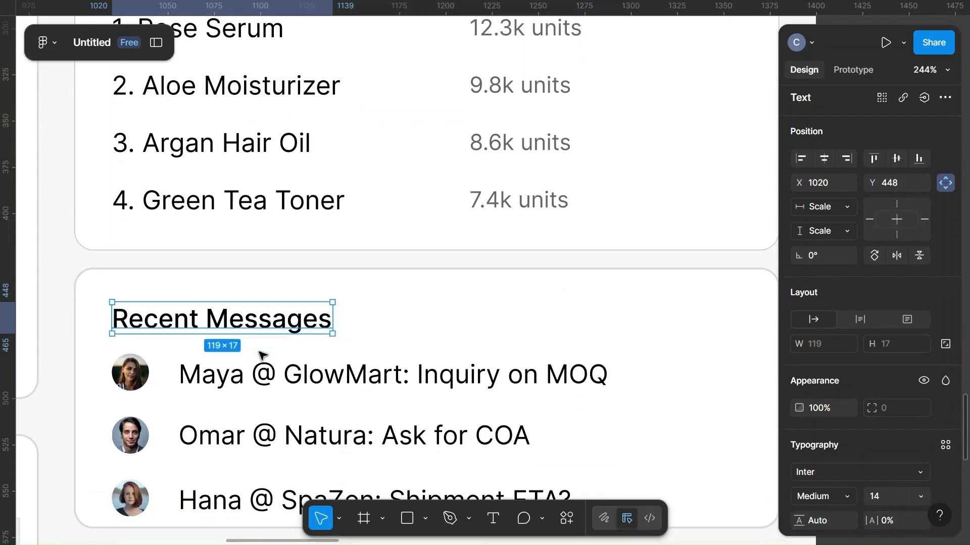
scroll(261, 355, "down", 2)
left_click(190, 320, "shift")
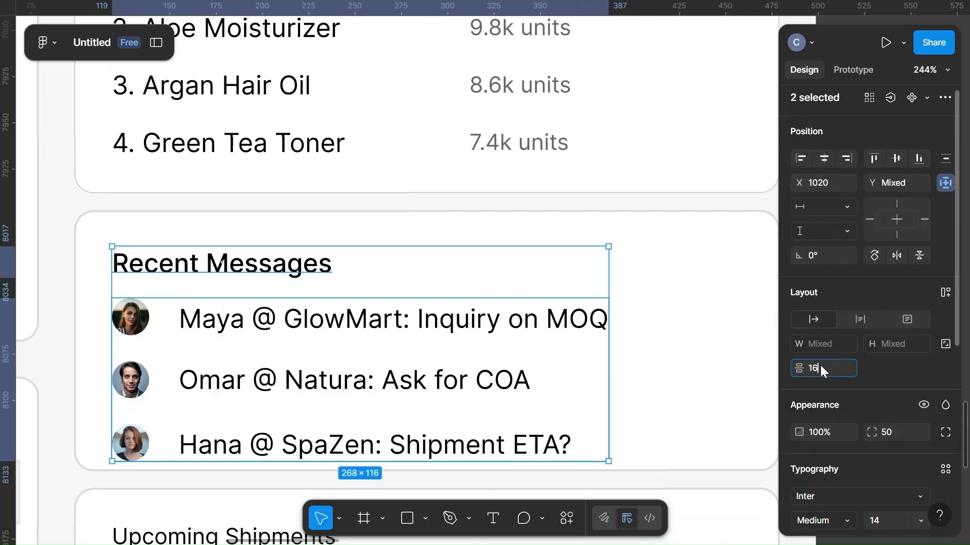
left_click(692, 332)
Step: Set the Recent Messages card's height to 150
scroll(695, 337, "down", 1)
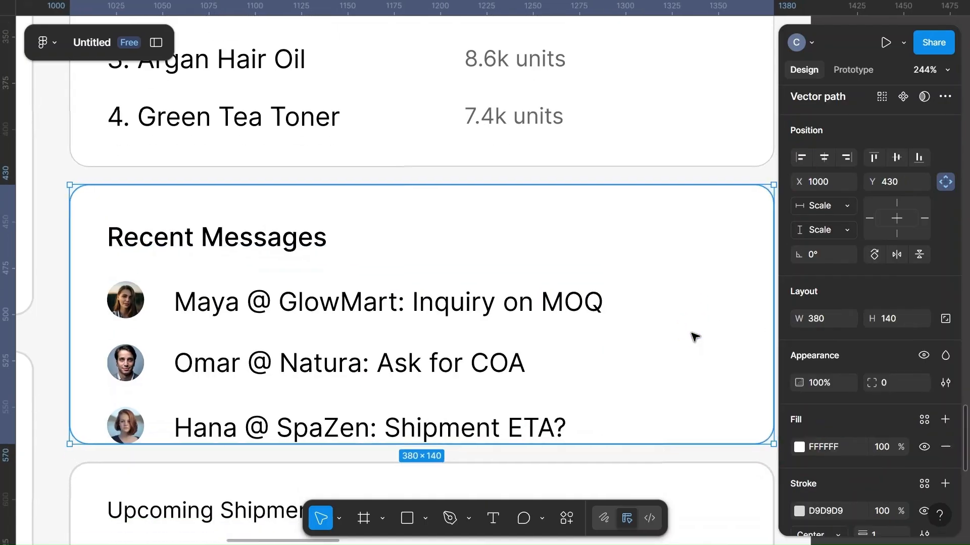
scroll(695, 337, "down", 1)
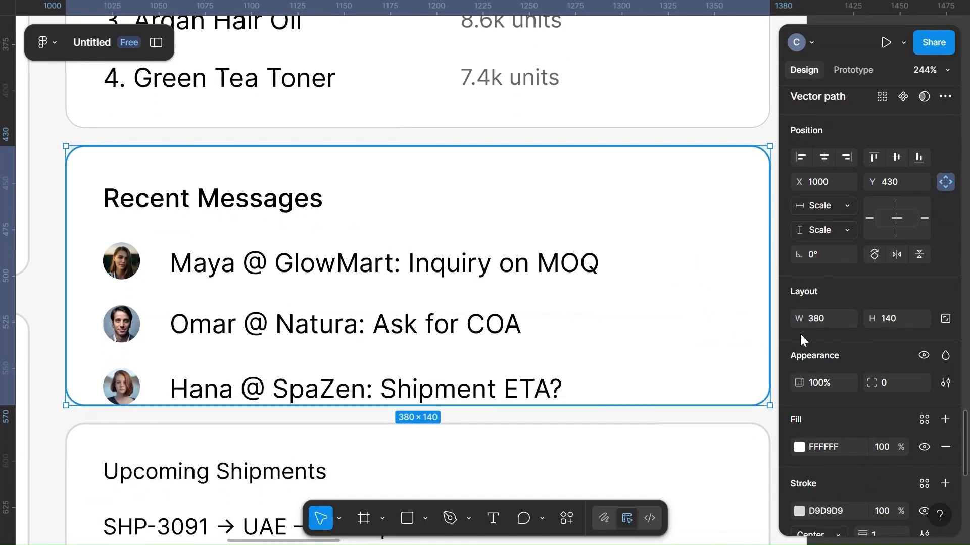
left_click(903, 321)
type("150")
key("Return")
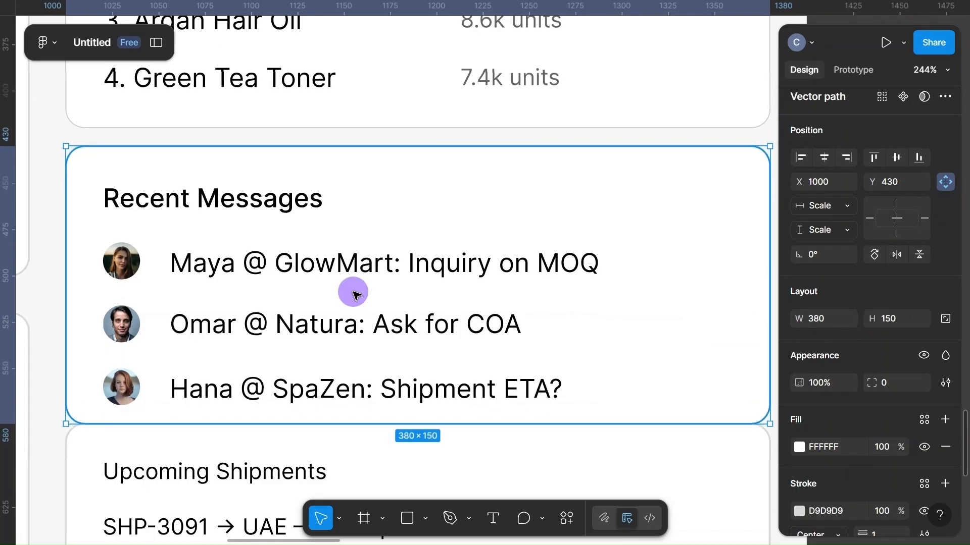
Step: Group the Recent Messages heading with its message list and center the group vertically within the card
left_click(299, 268)
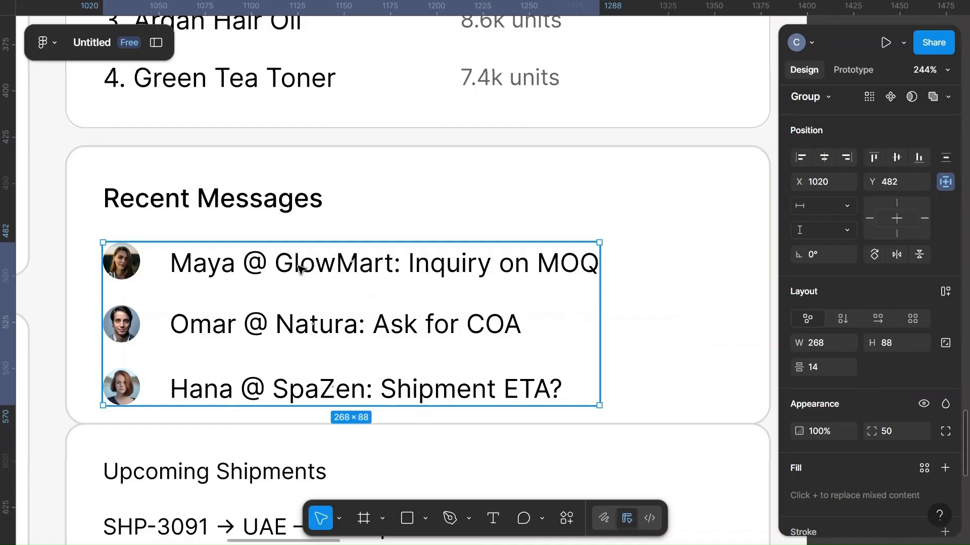
left_click(194, 208, "shift")
key("ctrl+g")
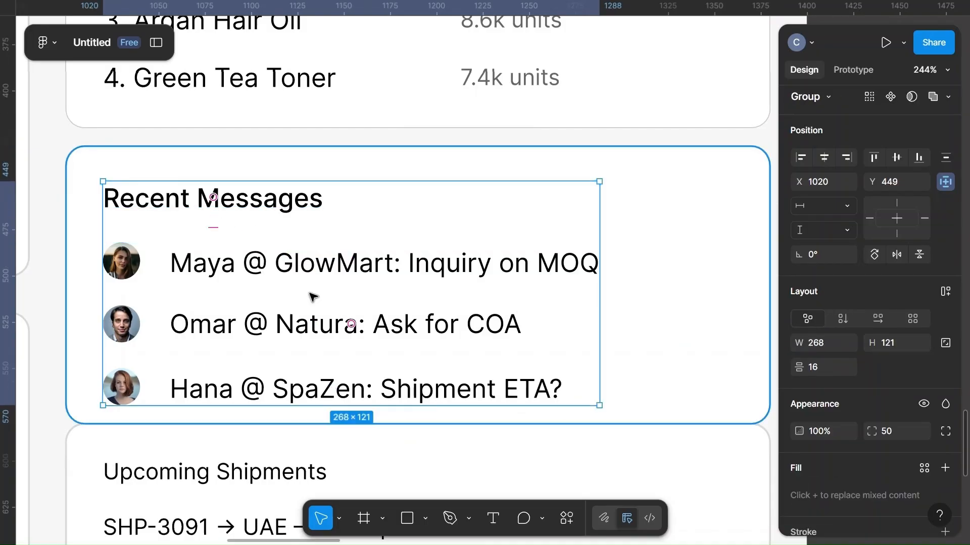
left_click_drag(313, 295, 310, 287)
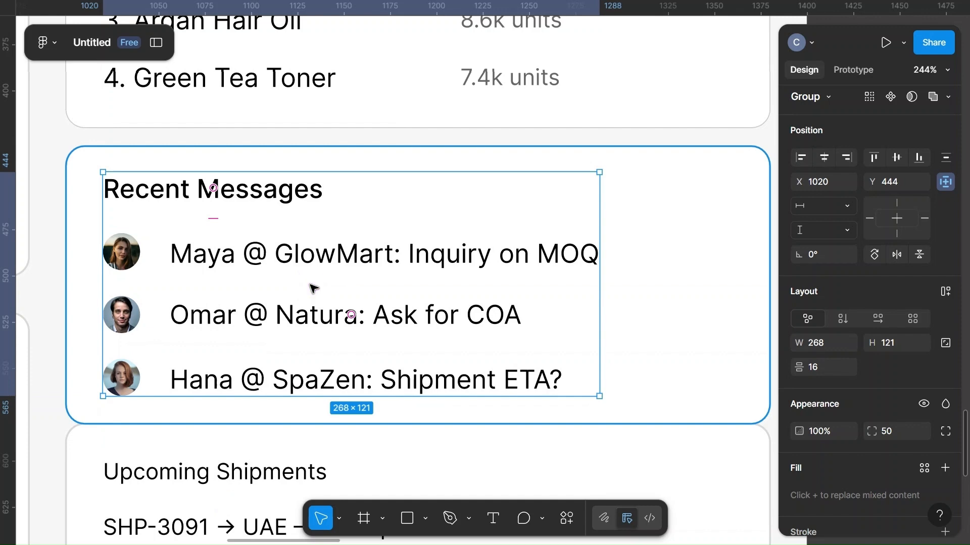
left_click(682, 249, "shift")
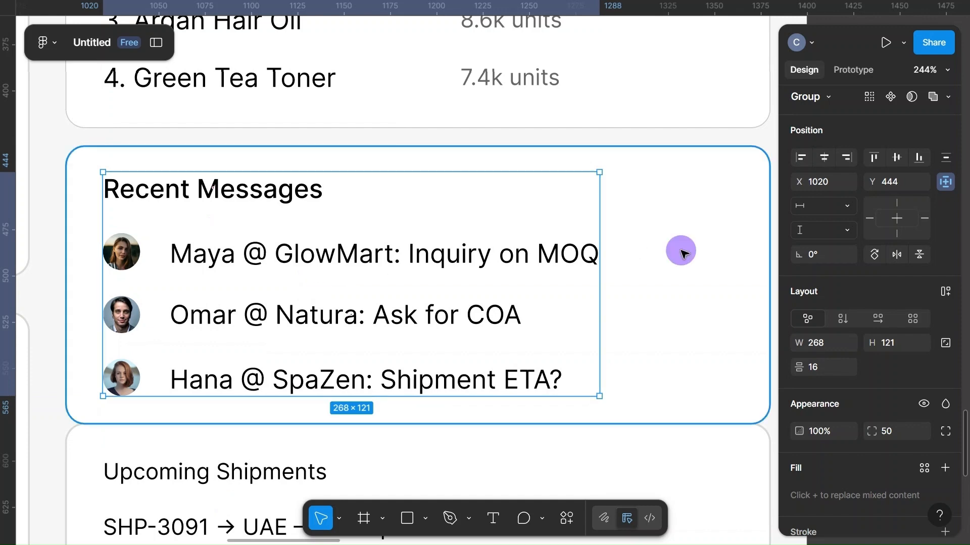
left_click(896, 156)
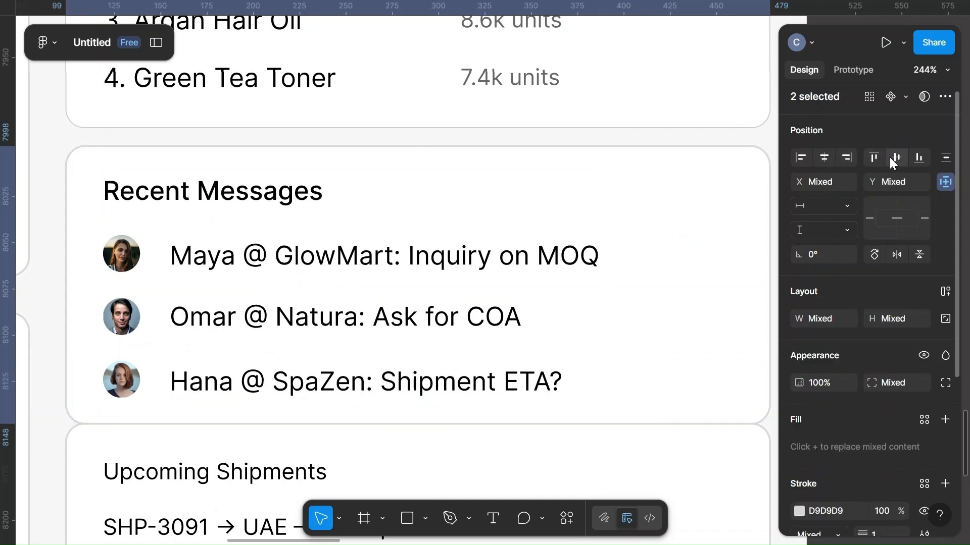
Step: Center the Top Selling Products content group vertically within its card
scroll(500, 237, "up", 4)
left_click(495, 237)
double_click(496, 238)
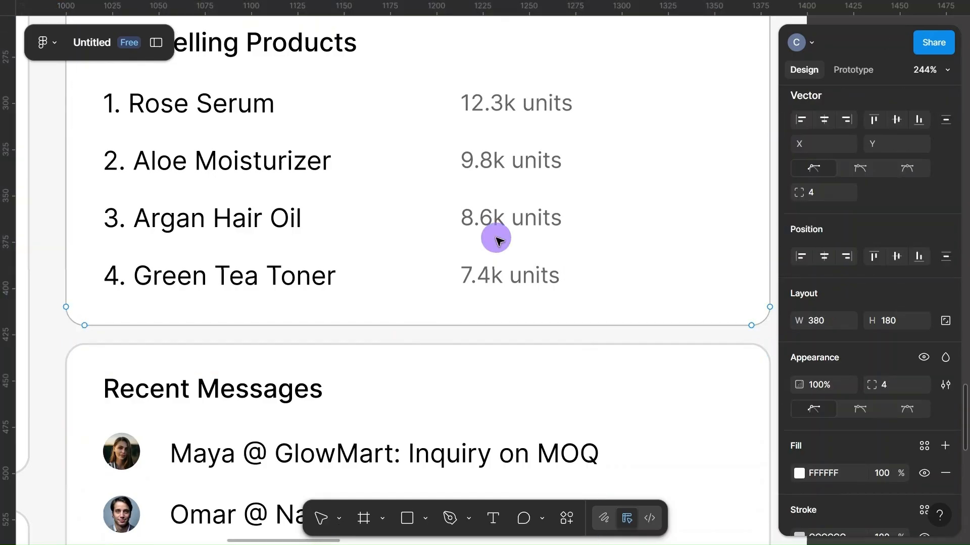
scroll(496, 238, "up", 2)
left_click(496, 238)
key("Escape")
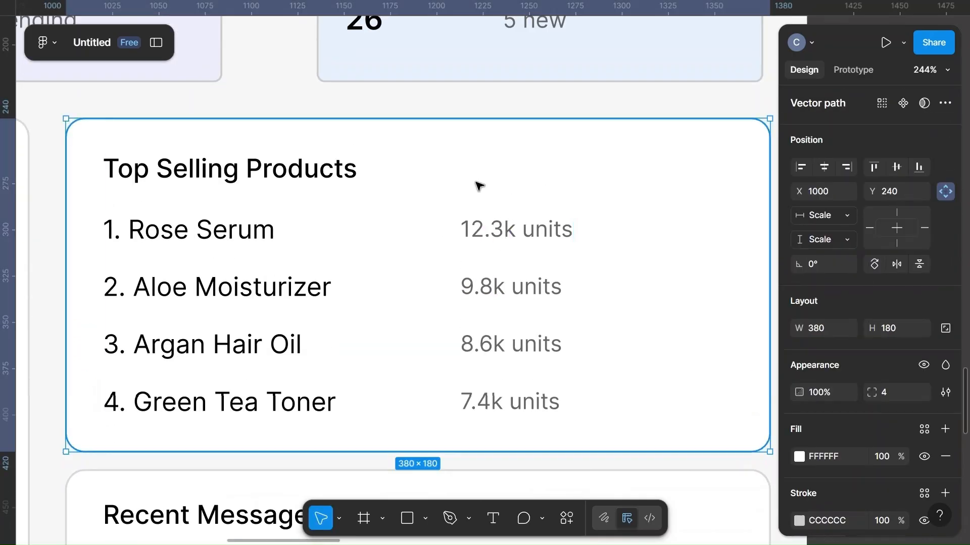
left_click(493, 242)
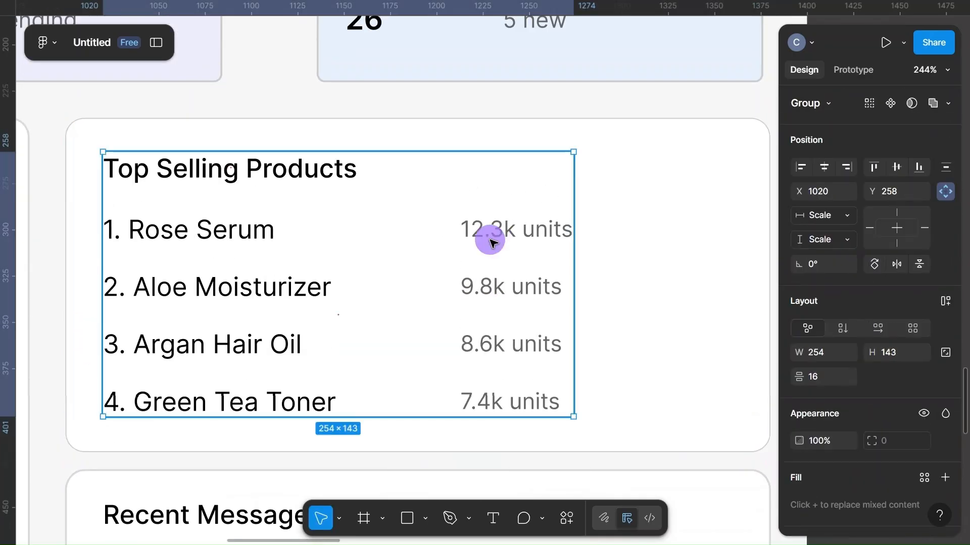
left_click(672, 232, "shift")
left_click(897, 165)
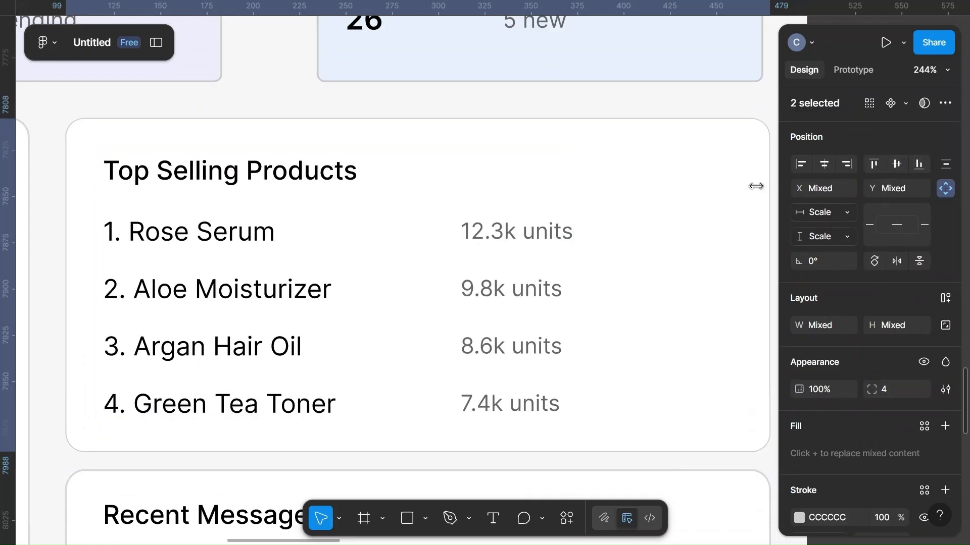
Step: Realign the Recent Messages content group to the vertical center of its card
left_click(661, 337)
scroll(664, 338, "down", 2)
scroll(663, 340, "down", 2)
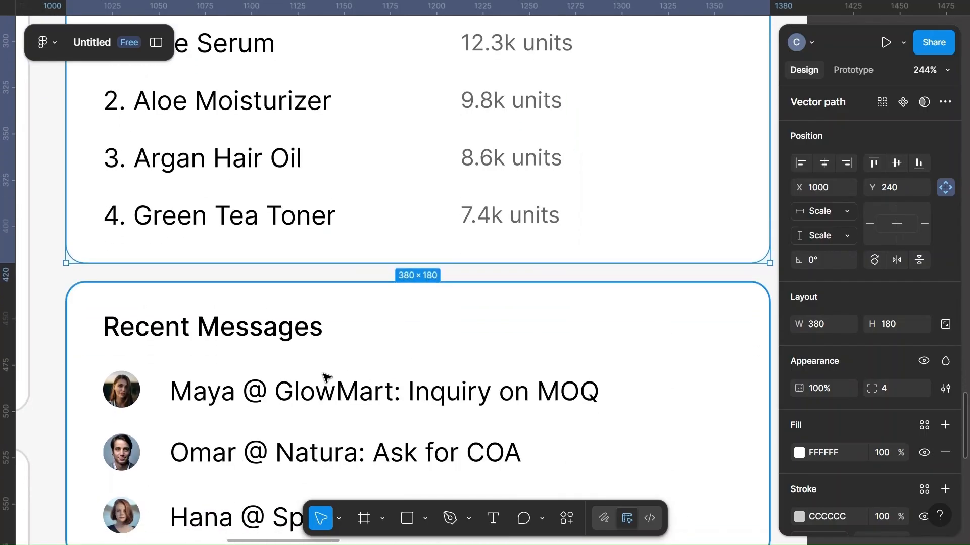
mouse_move(279, 402)
left_mouse_down()
mouse_move(266, 404)
mouse_move(288, 407)
left_mouse_up()
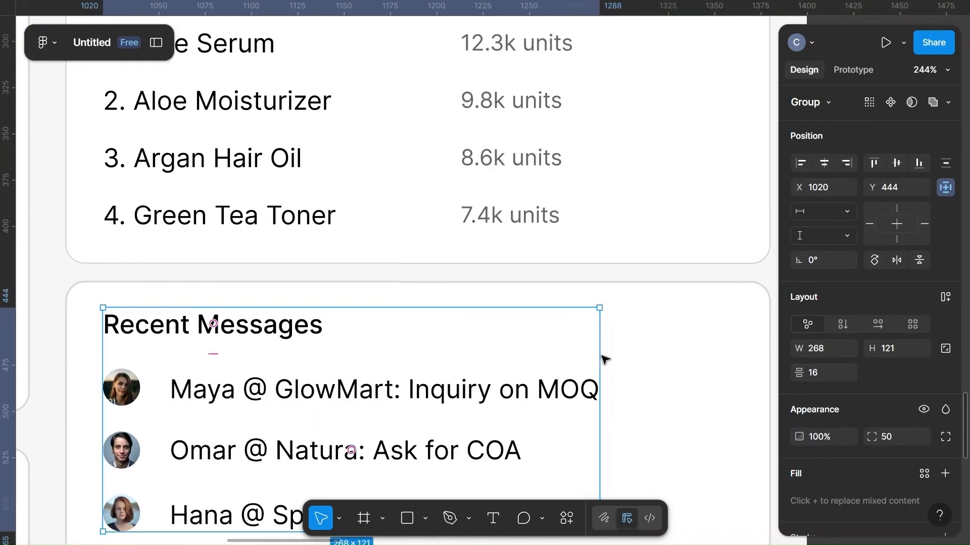
left_click(685, 364, "shift")
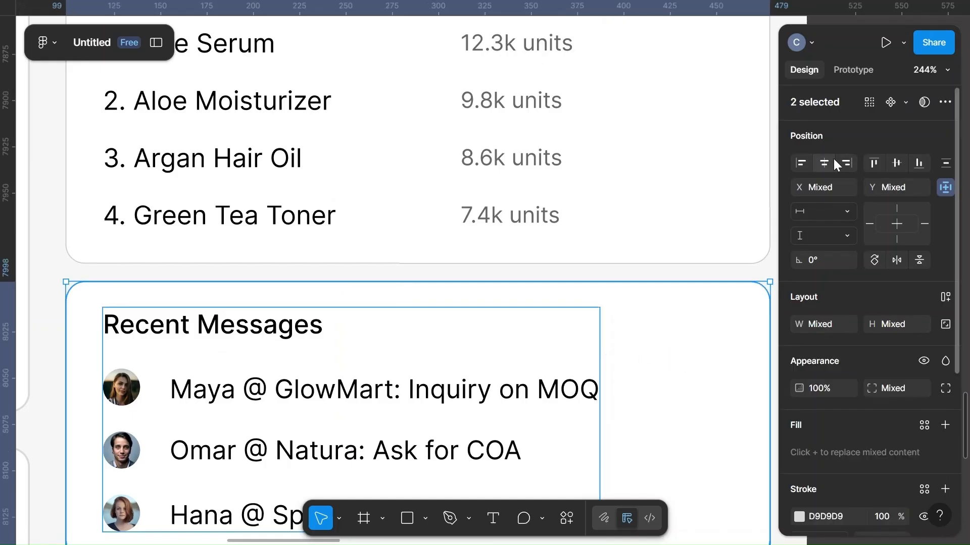
left_click(892, 161)
Step: Compare the Upcoming Shipments card with the Recent Messages, Top Selling Products and Alerts & Notifications cards
scroll(682, 389, "down", 5)
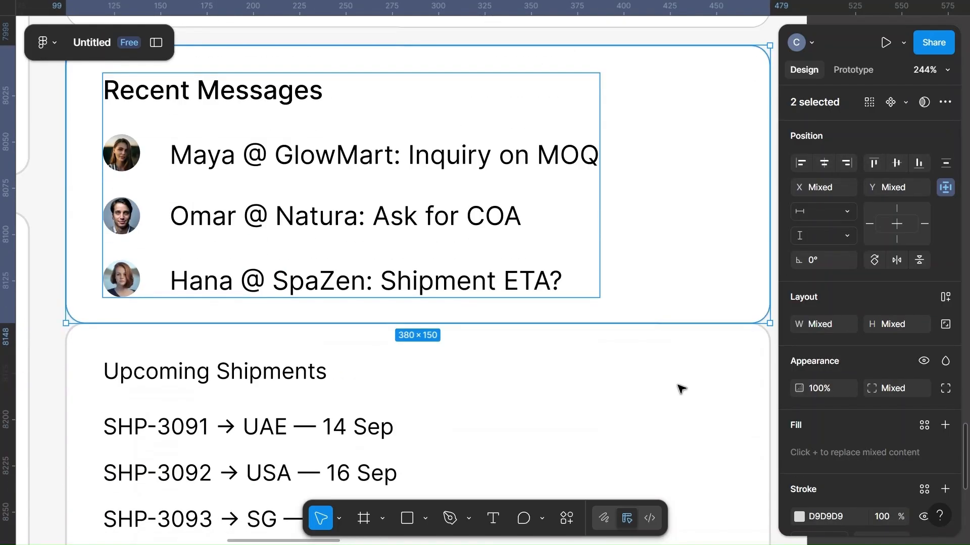
left_click(598, 374)
scroll(598, 375, "down", 5, "ctrl")
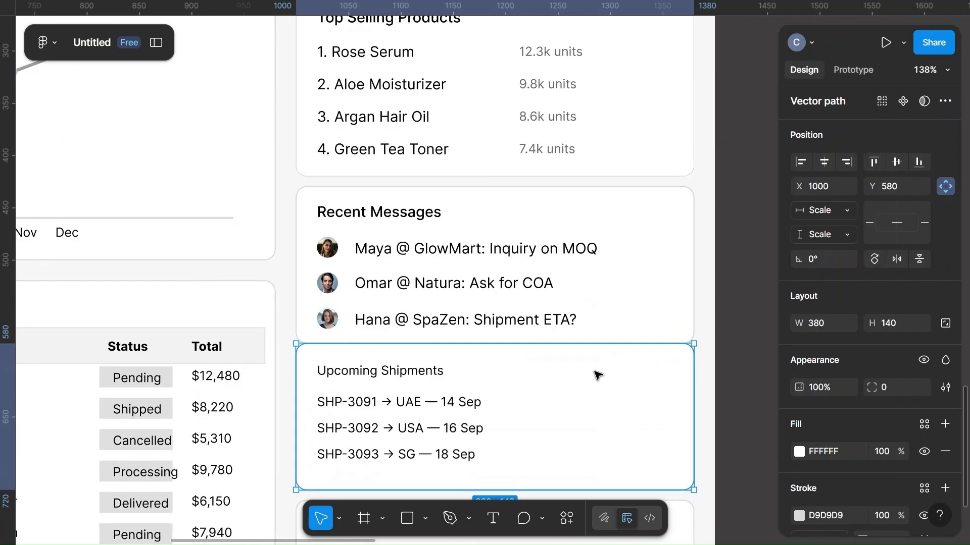
scroll(597, 375, "down", 2)
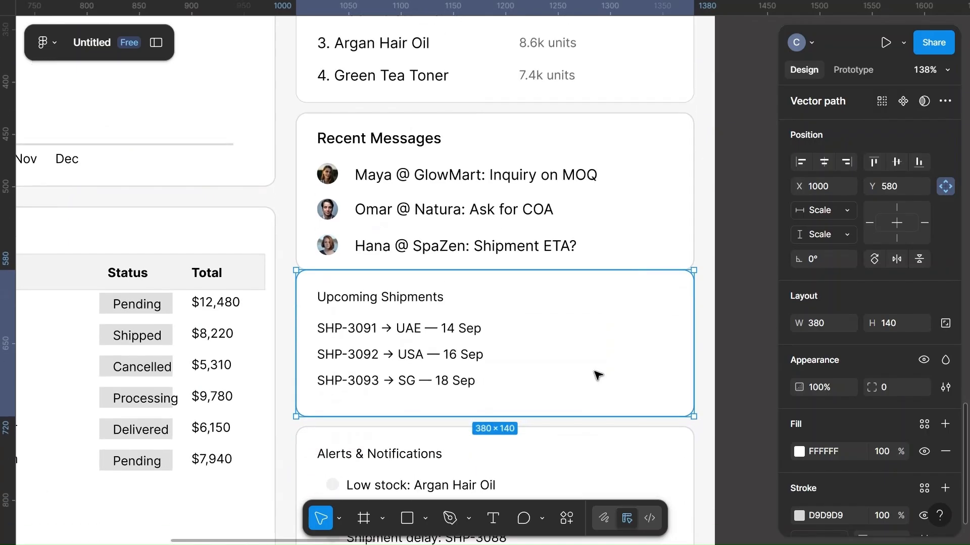
scroll(598, 375, "down", 3)
scroll(597, 374, "up", 2)
scroll(609, 301, "up", 8)
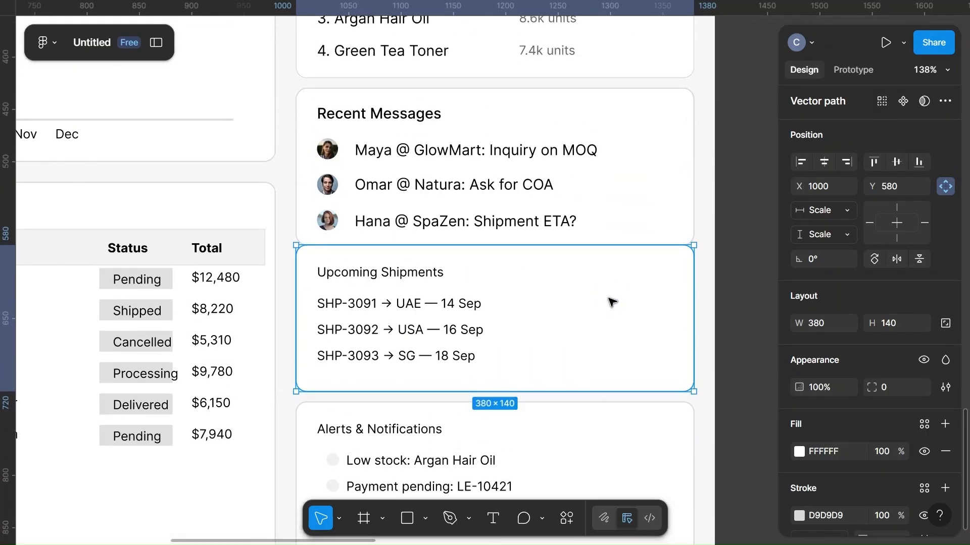
scroll(612, 302, "down", 7)
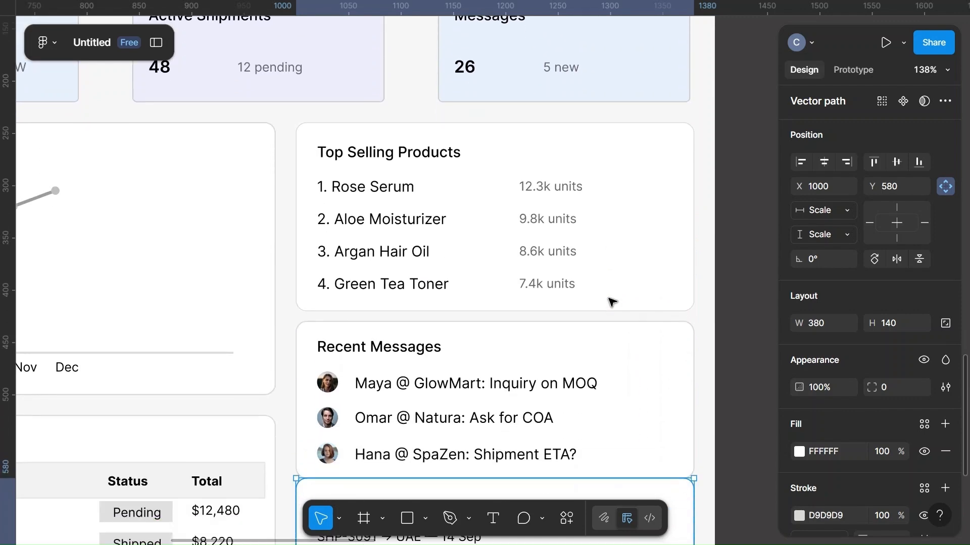
Step: Set the font size of the three shipment lines in the Upcoming Shipments card to 14
left_click(419, 320)
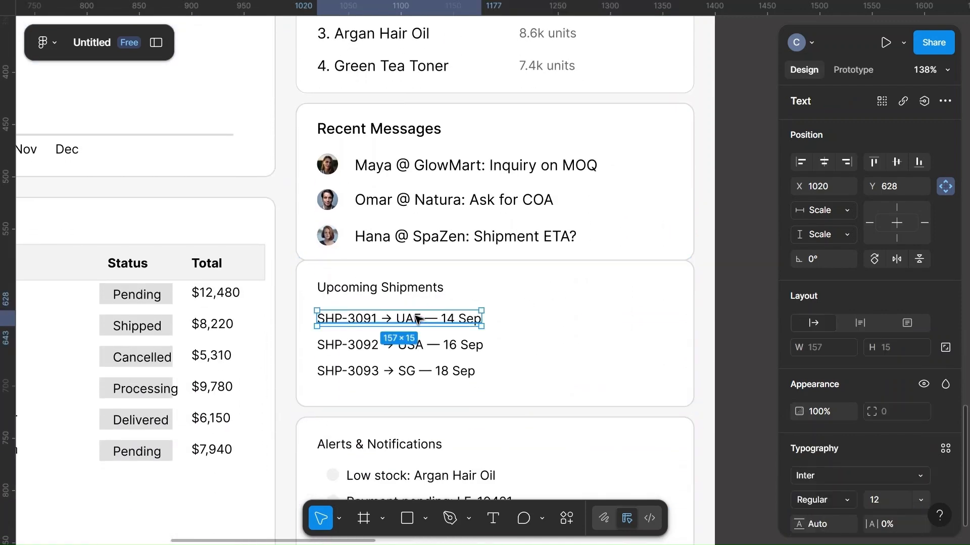
left_click(341, 351, "shift")
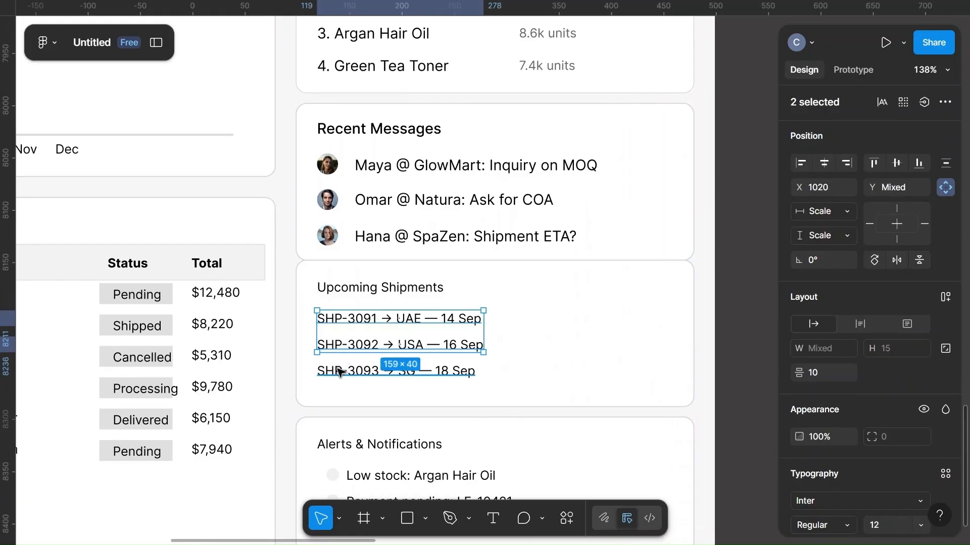
left_click(338, 373, "shift")
scroll(827, 392, "down", 3)
left_click(892, 428)
type("1")
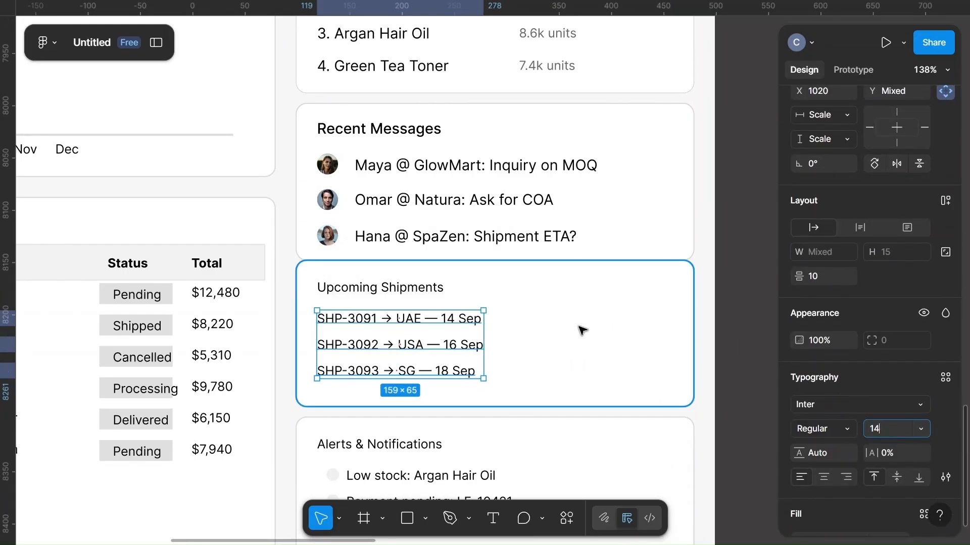
left_click(383, 288)
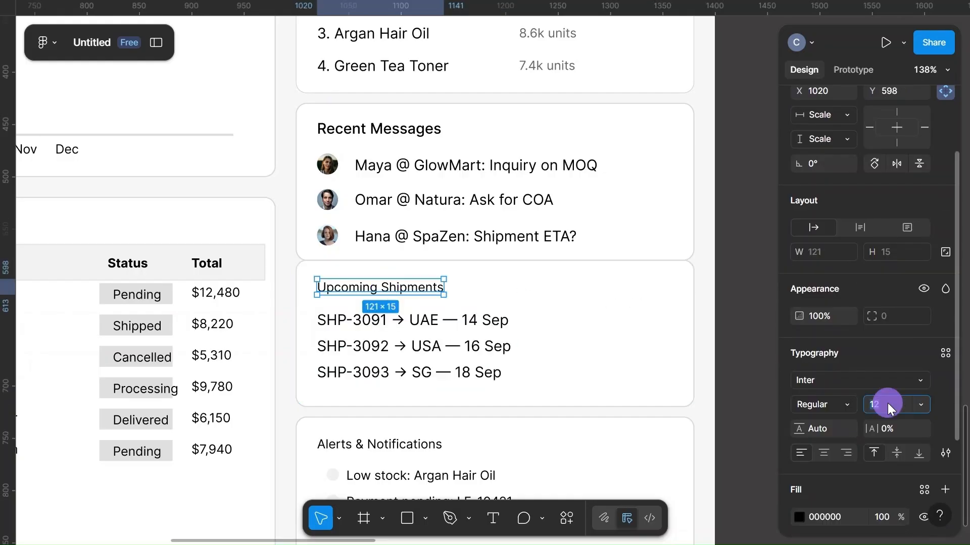
Step: Set the Upcoming Shipments title to font size 14 and Medium weight
left_click(844, 404)
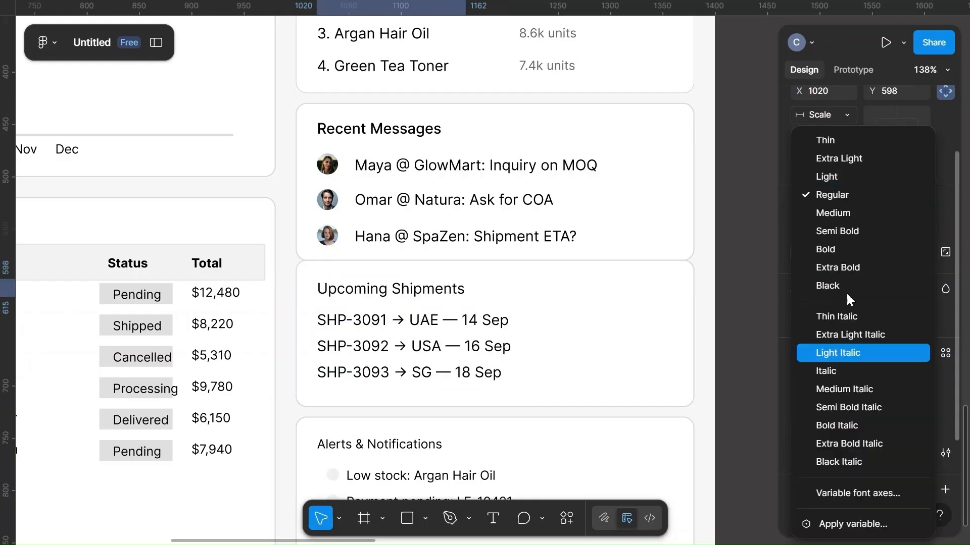
left_click(835, 219)
Step: Match the Recent Messages row spacing by setting the gap between the three shipment lines to 14, and group the lines
left_click(429, 321)
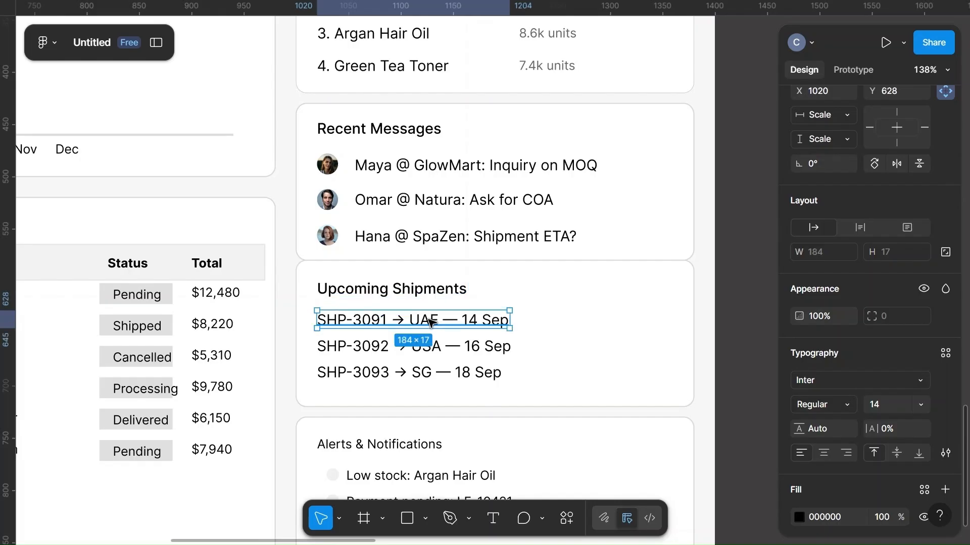
left_click(351, 348, "shift")
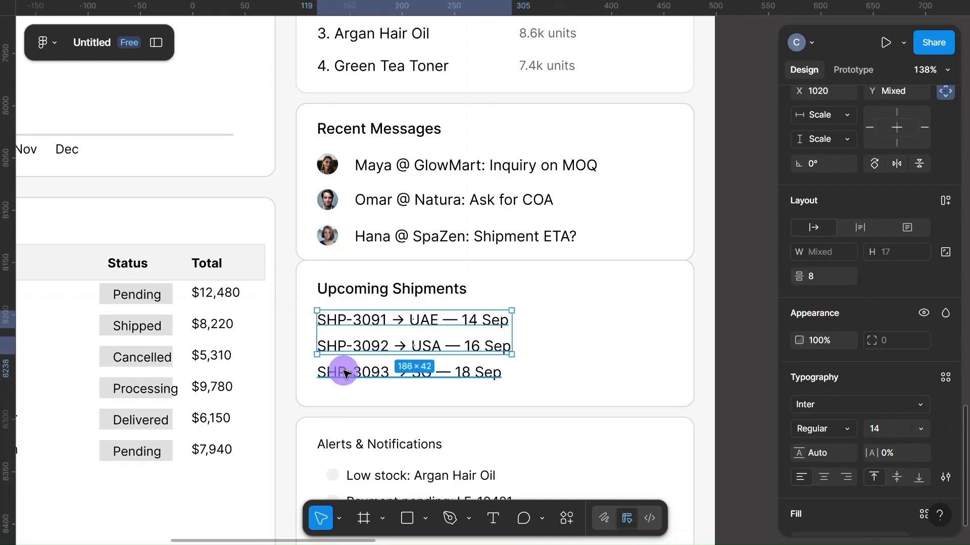
left_click(345, 373, "shift")
left_click(462, 240)
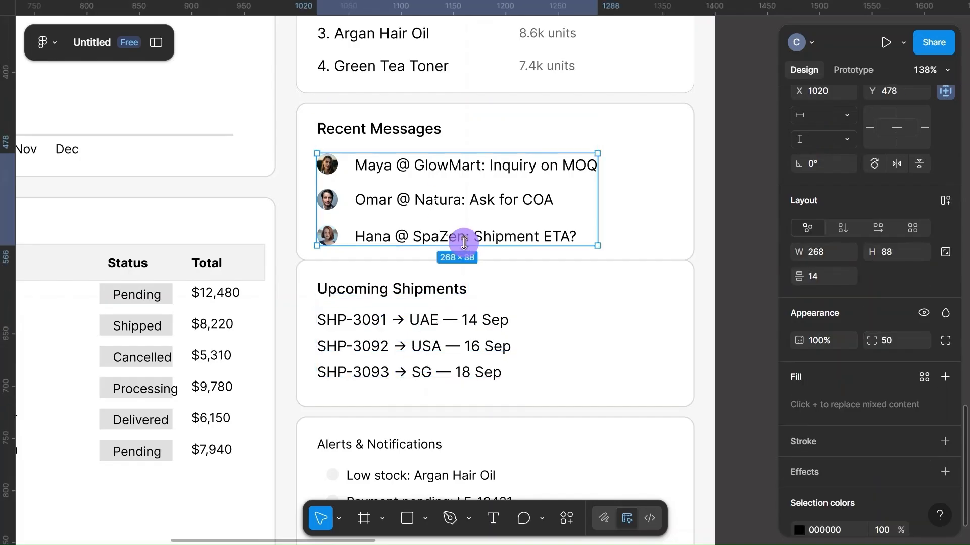
left_click(484, 238)
left_click(466, 203, "shift")
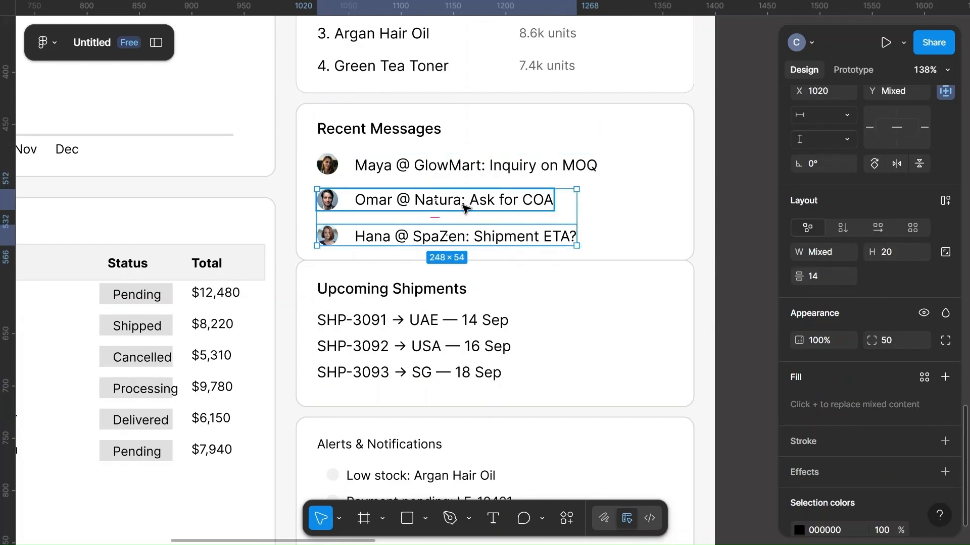
left_click(412, 322)
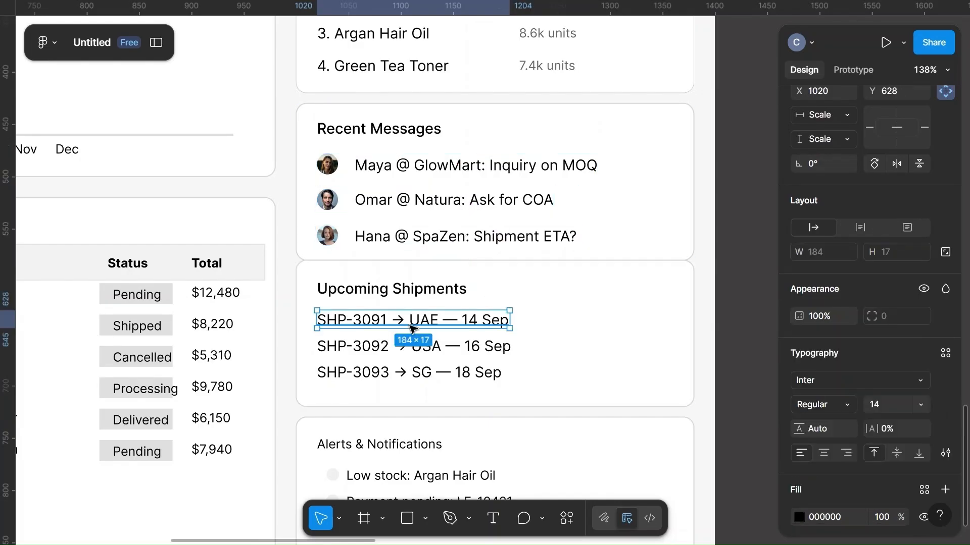
left_click(341, 349, "shift")
left_click(338, 378, "shift")
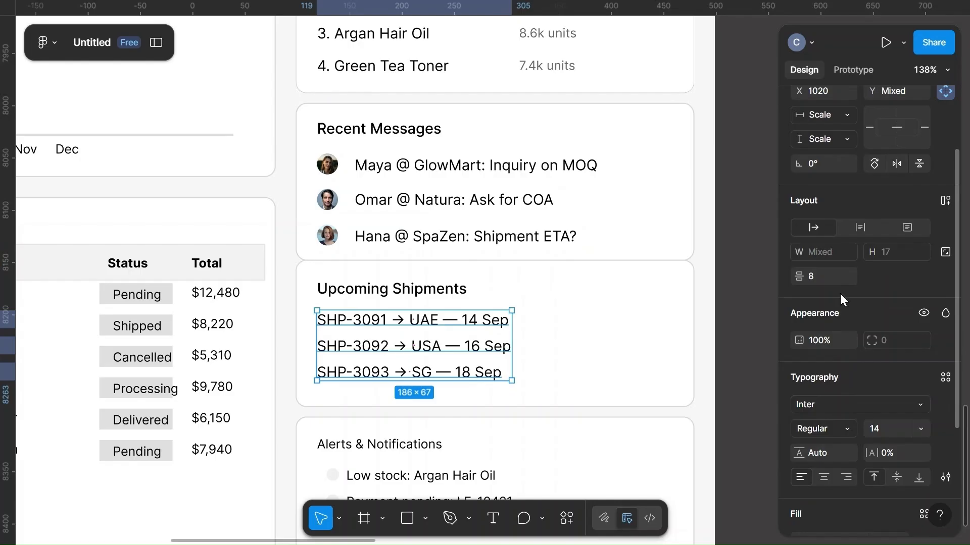
scroll(834, 165, "up", 1)
scroll(834, 162, "up", 2)
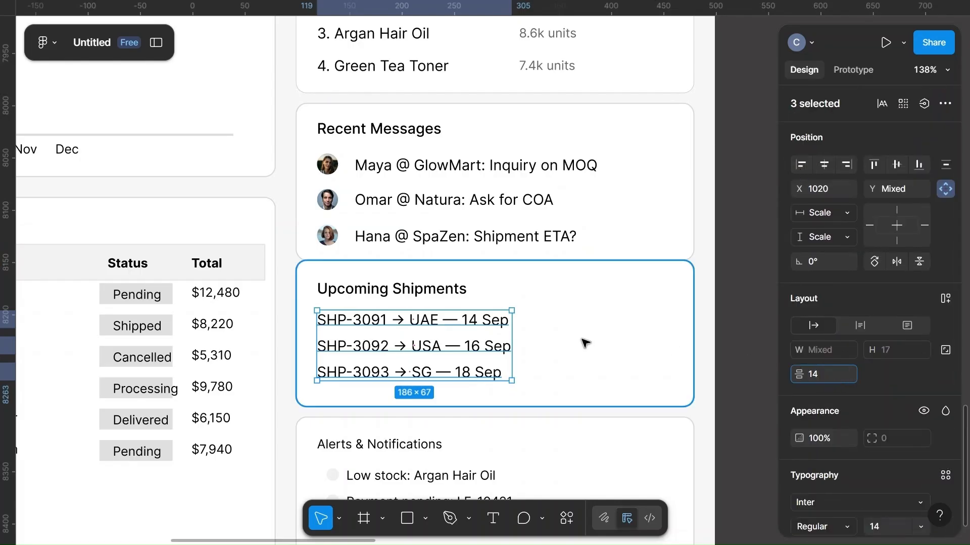
left_click(923, 375)
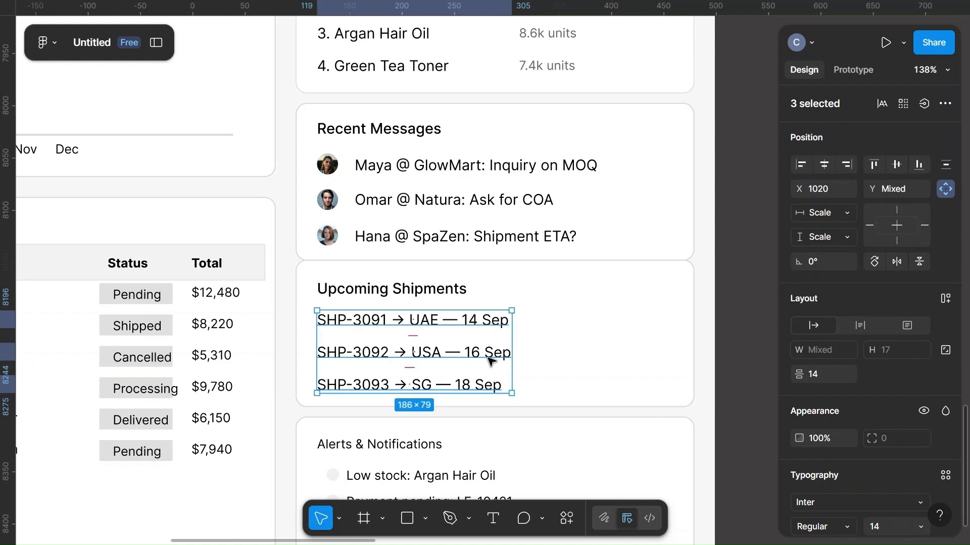
key("ctrl+g")
Step: Set the vertical spacing between the Upcoming Shipments title and the grouped shipment lines to 16
left_click(389, 293)
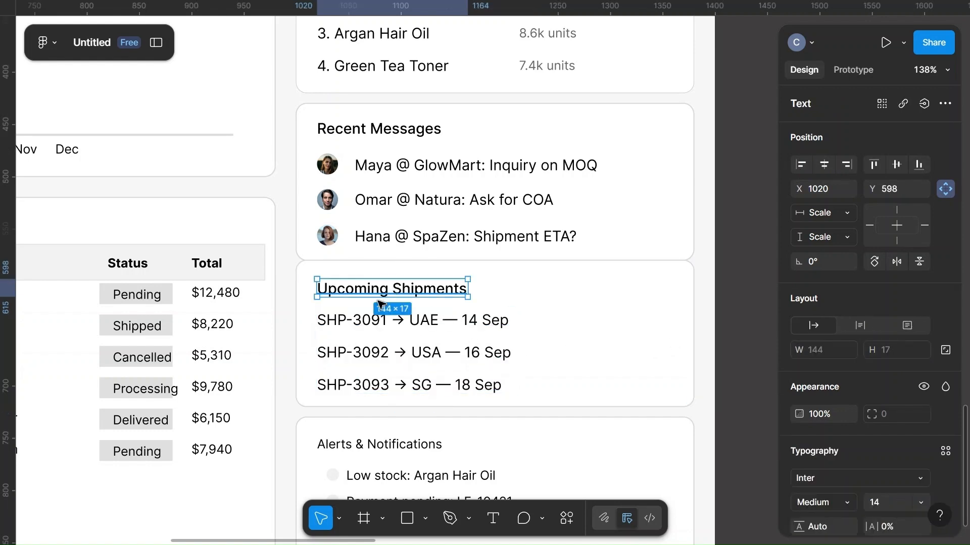
left_click(340, 321)
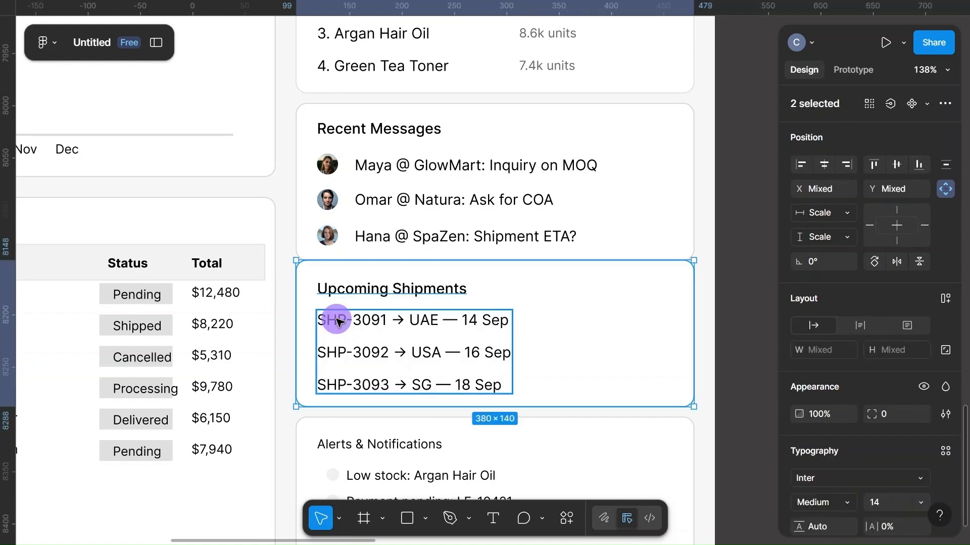
left_click(379, 288, "shift")
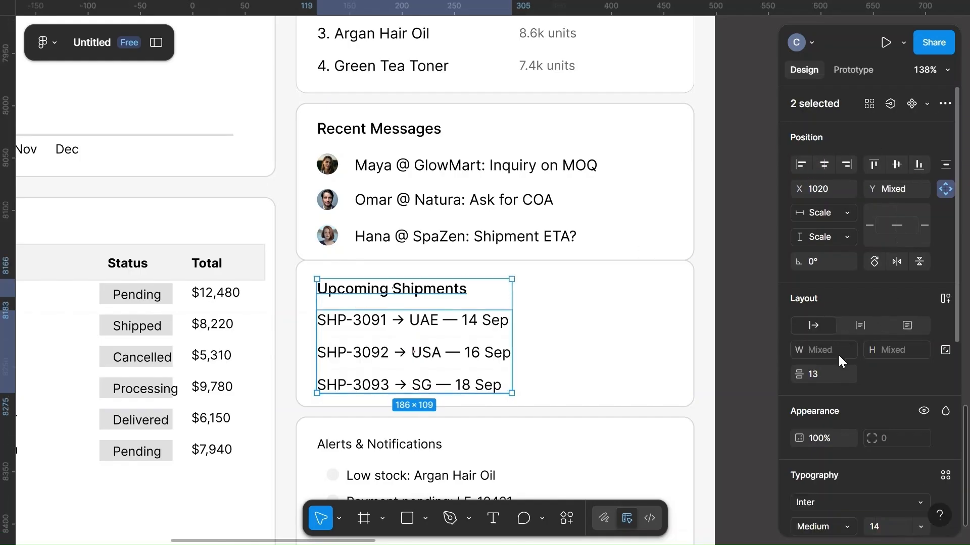
left_click(821, 377)
type("16")
left_click(614, 372)
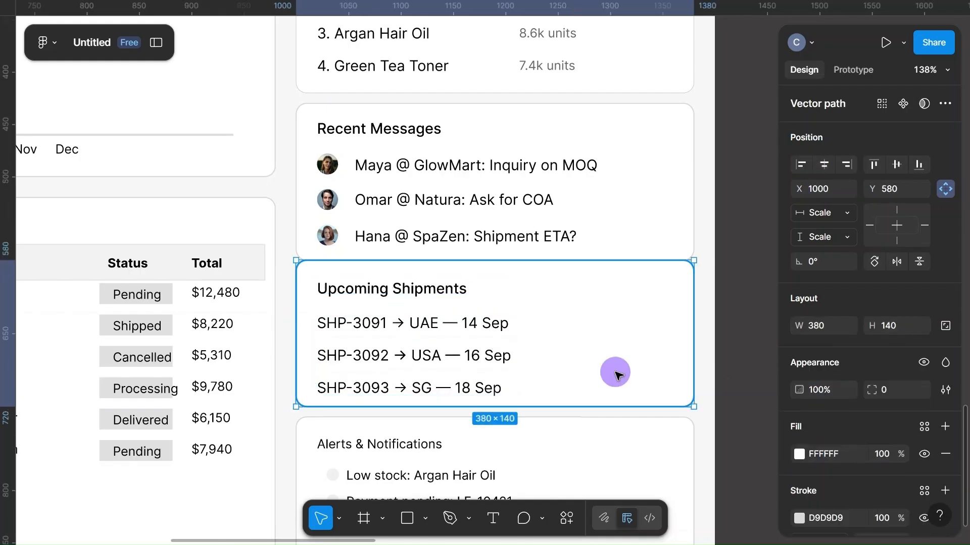
Step: Group the Upcoming Shipments title with the grouped shipment lines
left_click(493, 354)
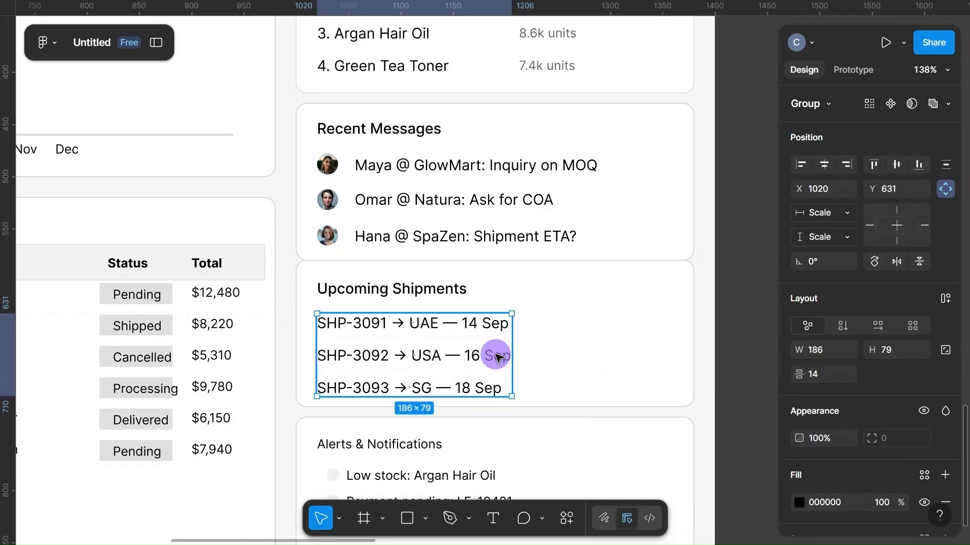
left_click(377, 292)
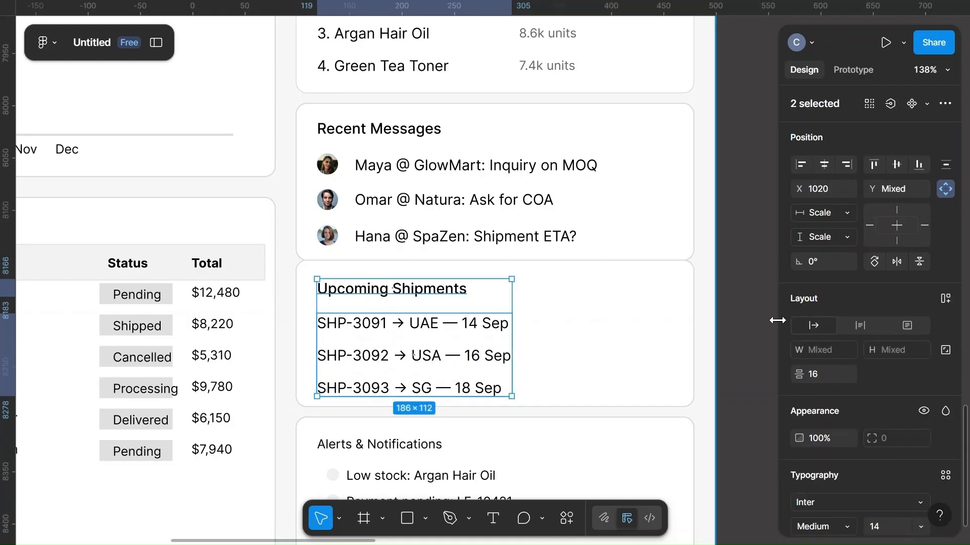
key("ctrl+g")
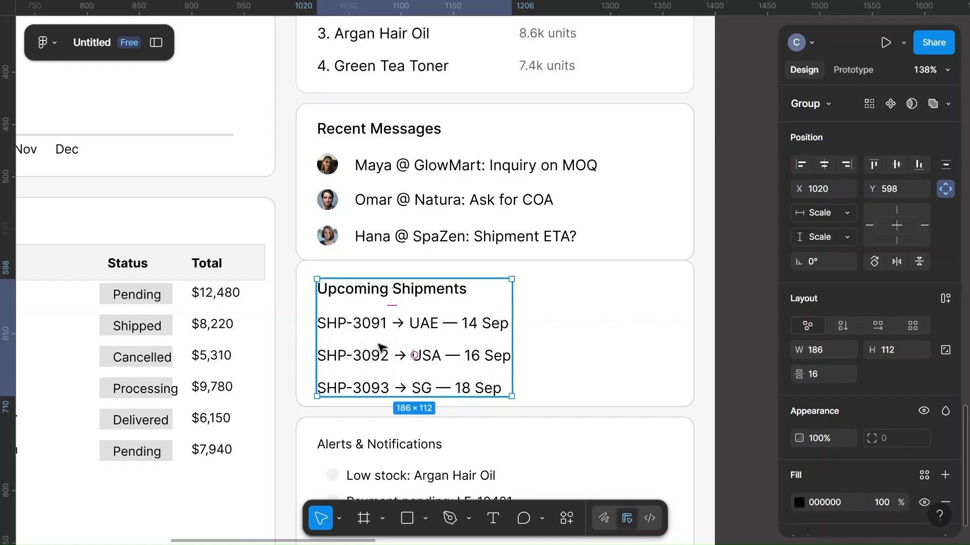
Step: Center the Upcoming Shipments content group vertically within its card and group it with the card background
left_click_drag(450, 323, 450, 322)
left_click(596, 323, "shift")
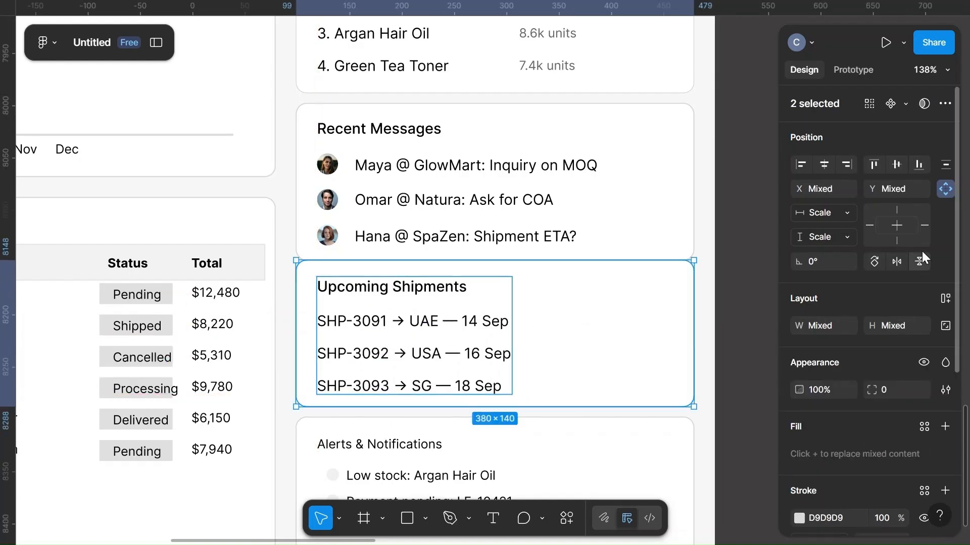
left_click(892, 164)
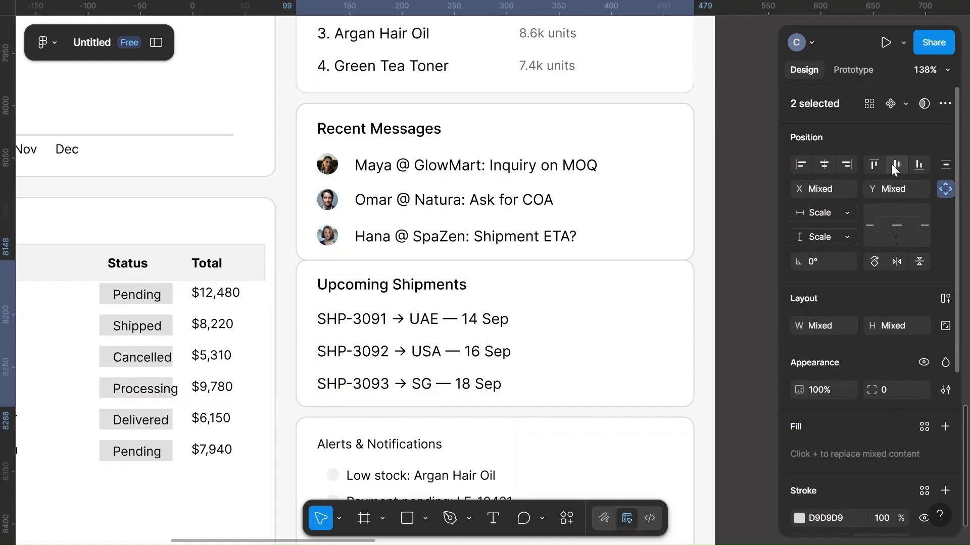
left_click(599, 339)
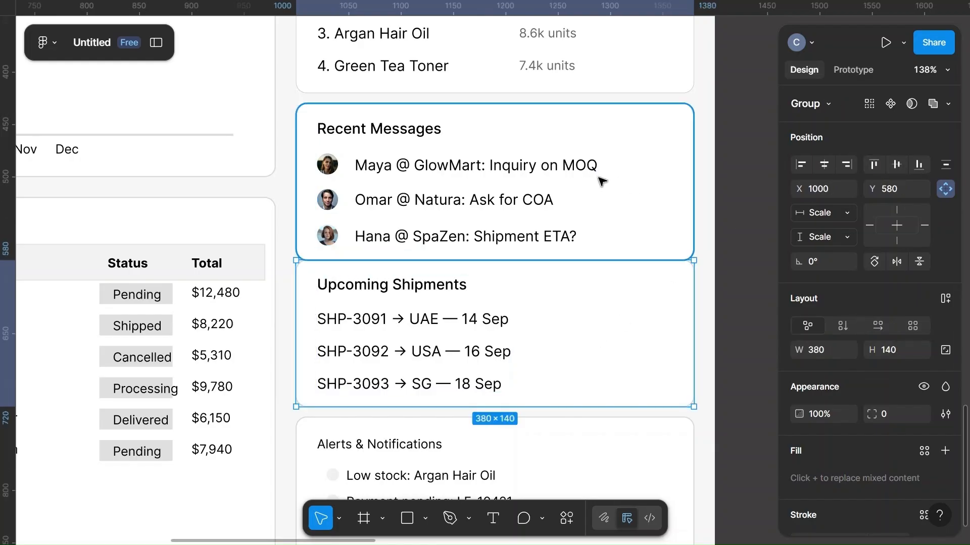
Step: Group the Recent Messages content with its card background, and do the same for the Top Selling Products card
double_click(574, 166)
left_click(640, 170, "shift")
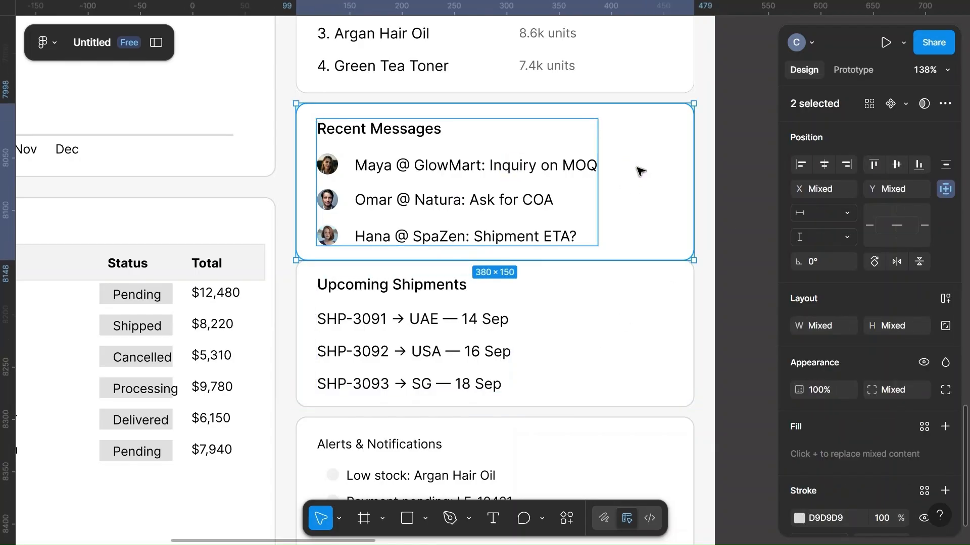
key("ctrl+g")
scroll(639, 170, "up", 2)
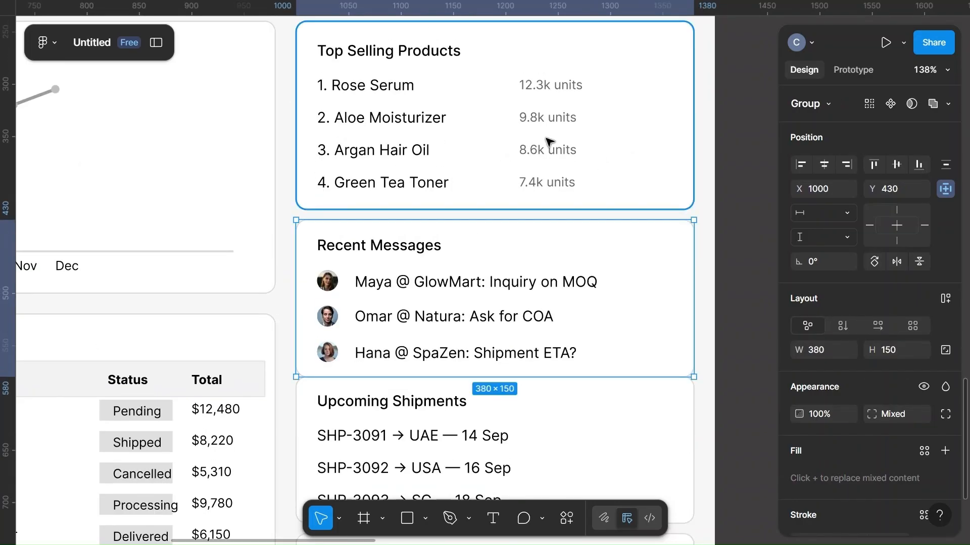
left_click(554, 150)
left_click(655, 150, "shift")
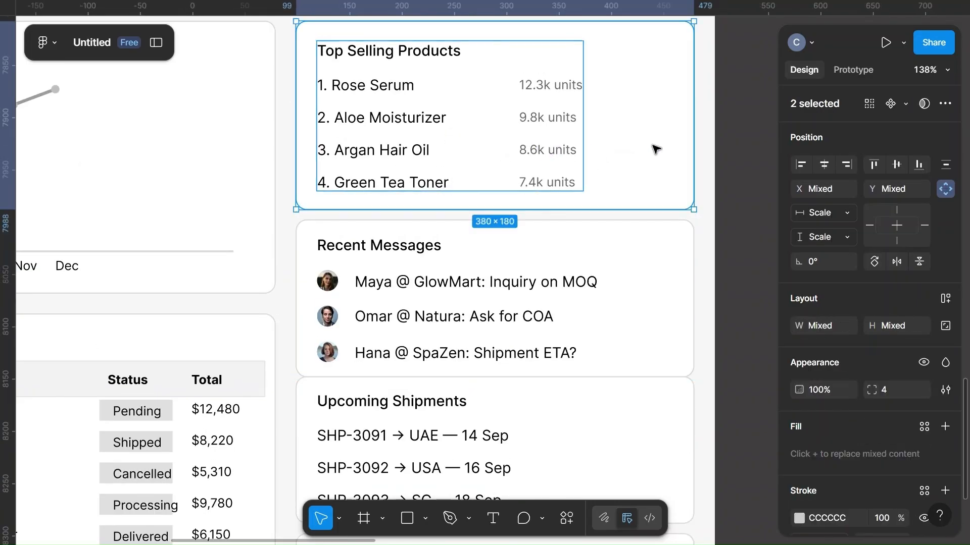
key("ctrl+g")
Step: Examine the Alerts & Notifications card's title, three alert lines and round icon placeholders
scroll(655, 150, "down", 4)
scroll(656, 149, "down", 3)
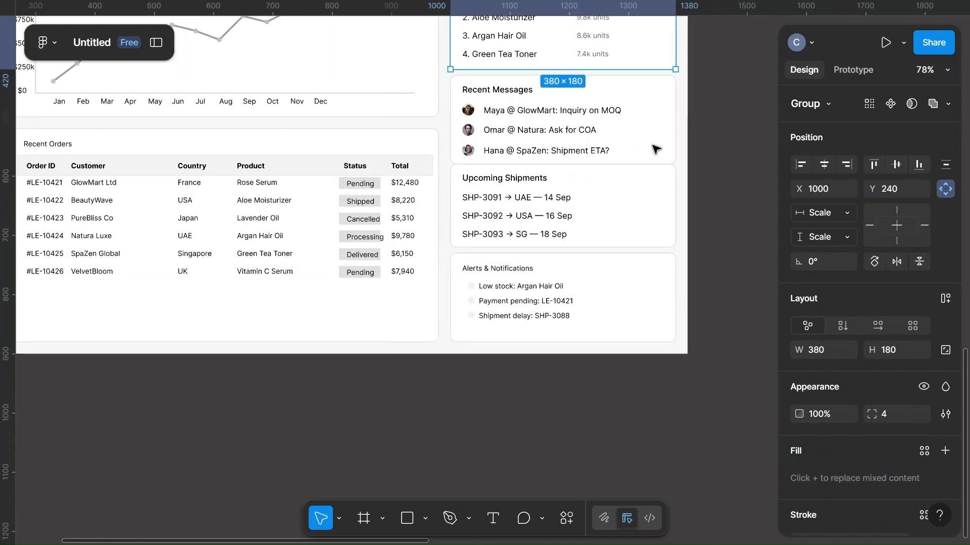
scroll(534, 212, "up", 5)
scroll(523, 217, "right", 1)
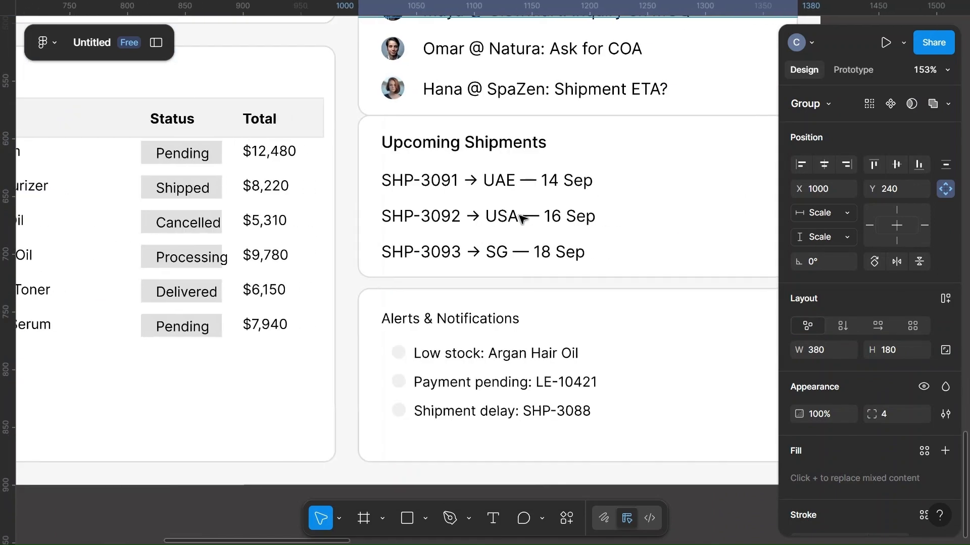
scroll(523, 218, "down", 1)
scroll(523, 217, "right", 1)
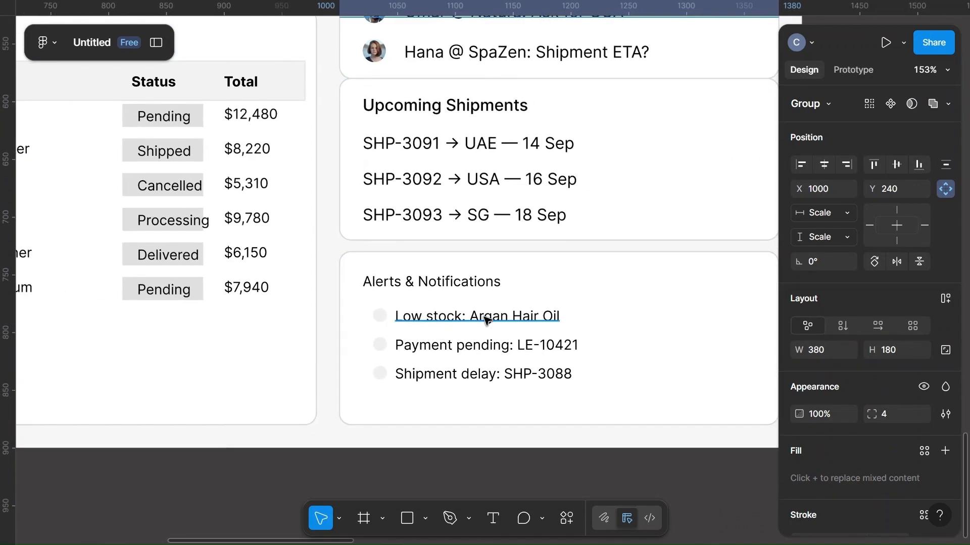
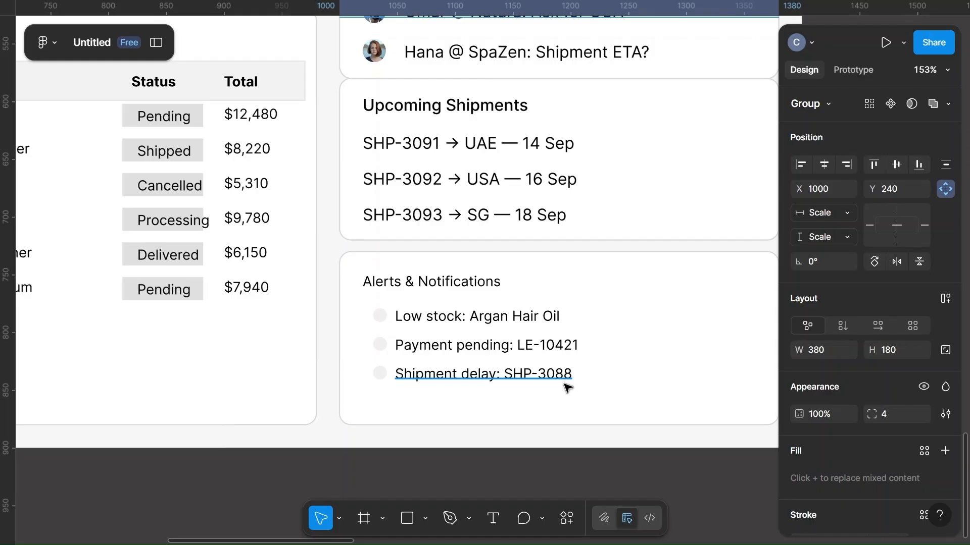
scroll(568, 388, "right", 3)
scroll(567, 388, "right", 3)
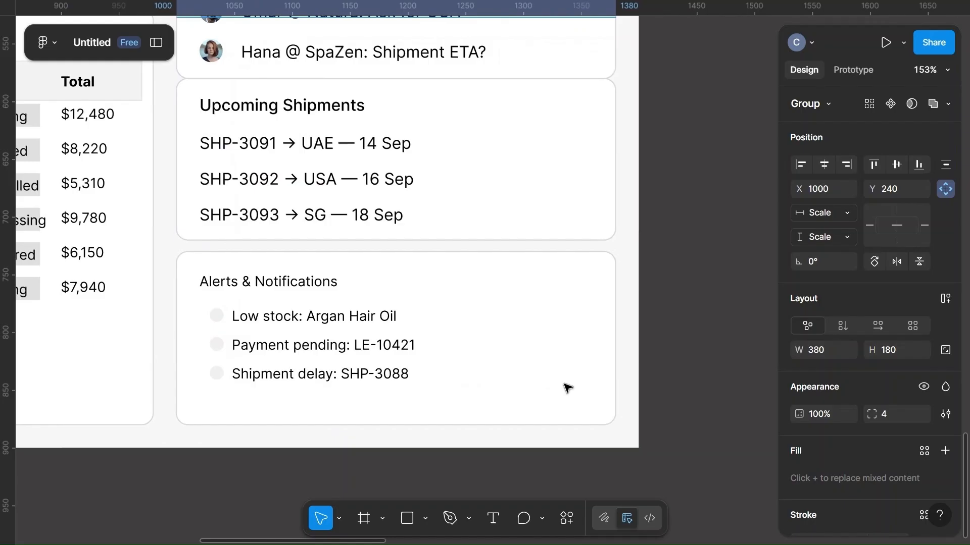
Step: Run the RemixIcon plugin and search its icons for "chart"
right_click(676, 240)
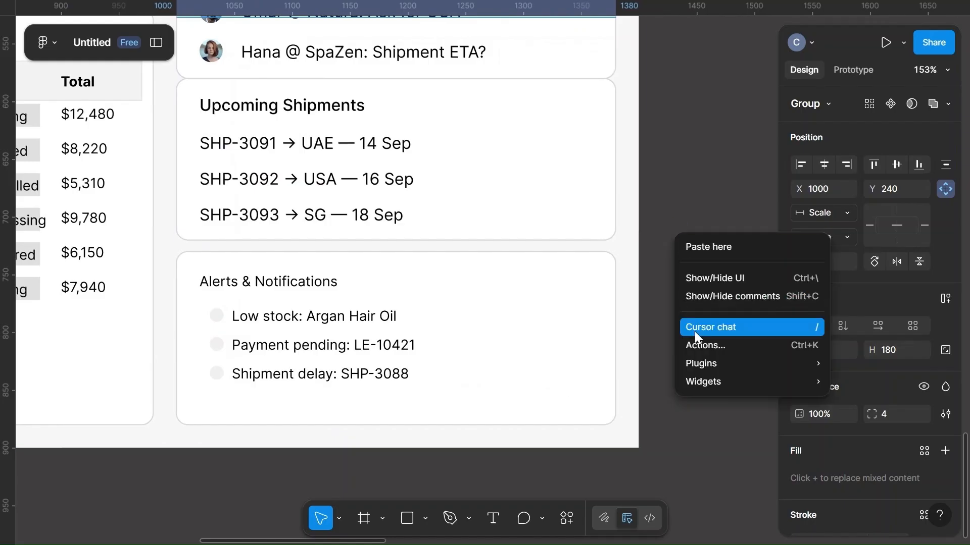
mouse_move(700, 368)
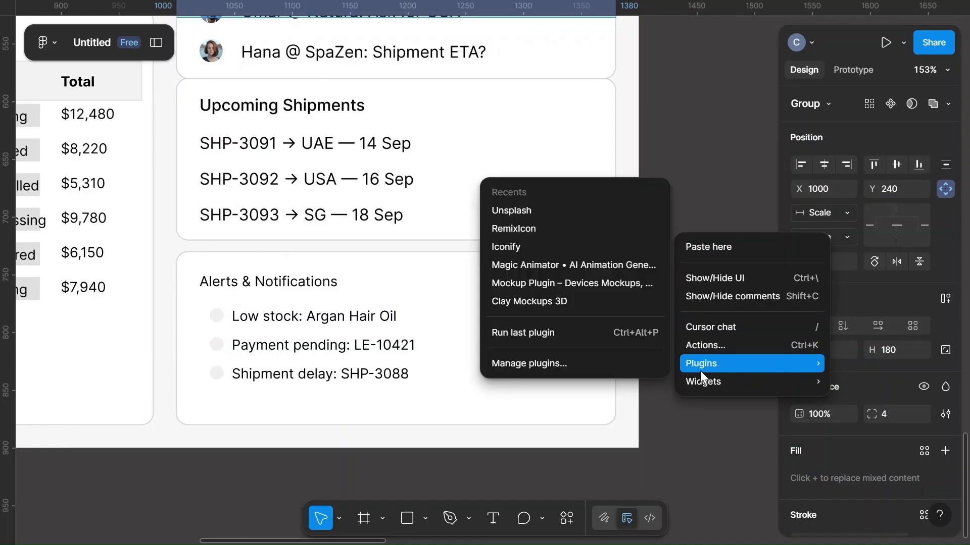
left_click(537, 244)
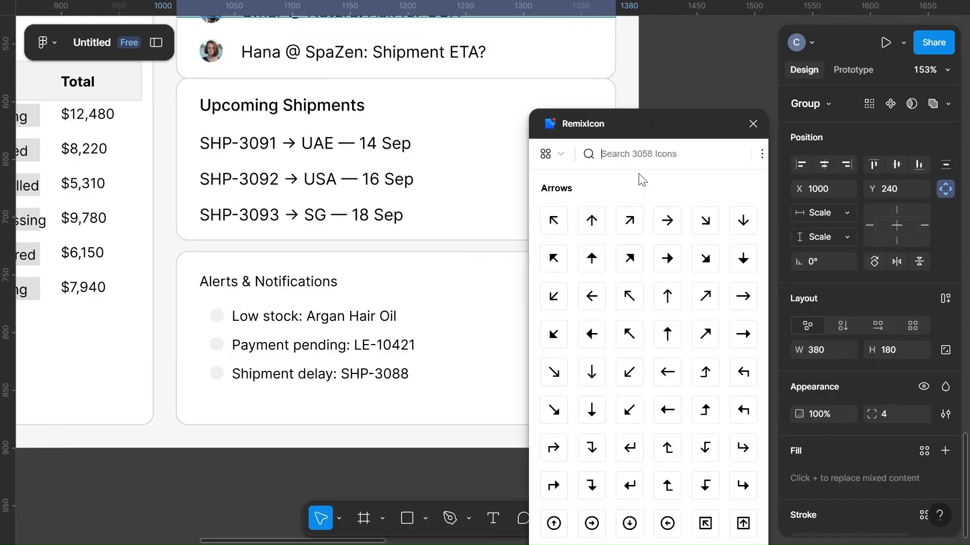
type("chart")
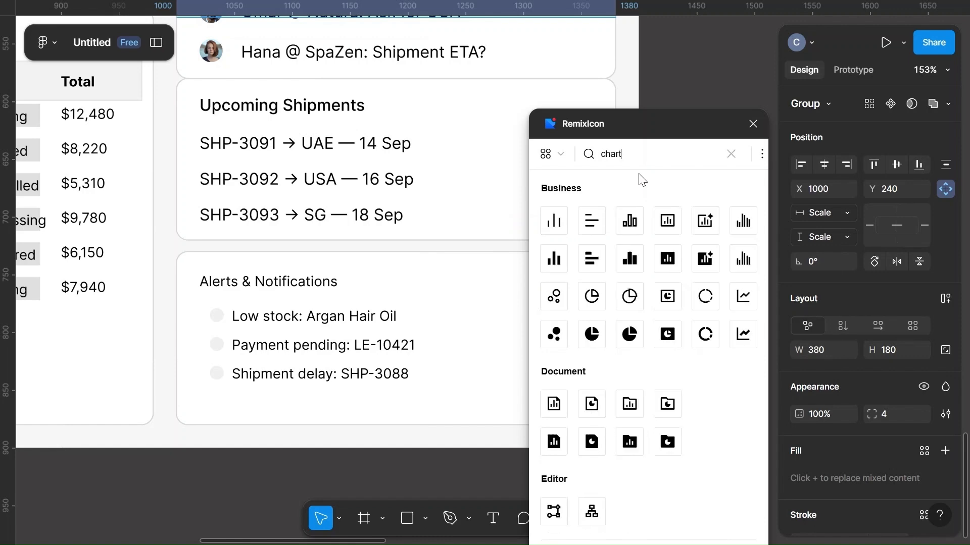
scroll(642, 180, "down", 1)
Step: Search the RemixIcon library for "low" and browse the matching icons
key("BackSpace")
key("BackSpace")
key("BackSpace")
key("BackSpace")
key("BackSpace")
type("low")
scroll(635, 303, "down", 5)
Step: Search RemixIcon for "chart" again and insert the outlined bubble chart icon onto the canvas
key("BackSpace")
key("BackSpace")
key("BackSpace")
type("chart")
scroll(652, 307, "down", 2)
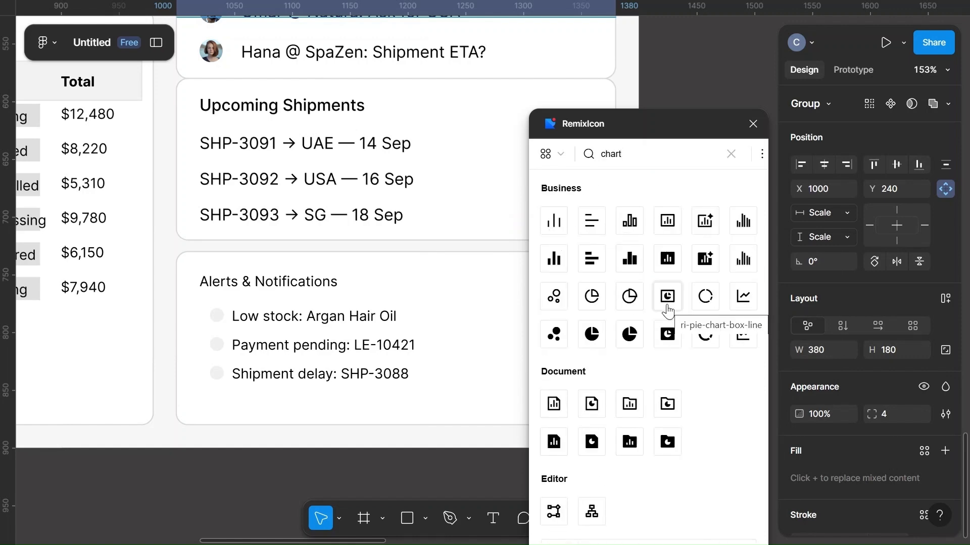
left_click(555, 300)
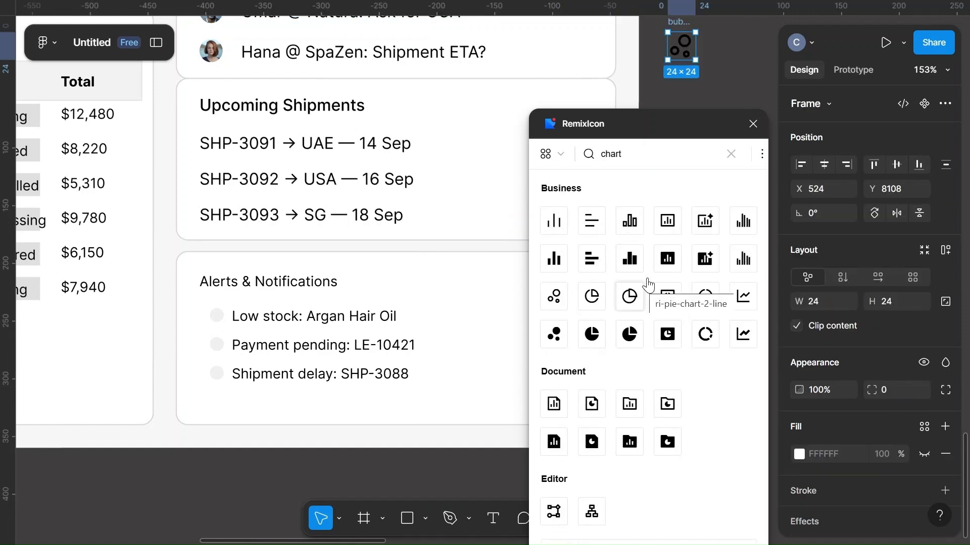
Step: Search RemixIcon for "payment" and place the crossed-out card icon on the canvas near the bubble chart icon
double_click(668, 158)
type("pend")
key("BackSpace")
key("BackSpace")
key("BackSpace")
type("ayment")
left_click_drag(631, 219, 735, 89)
Step: Search RemixIcon for "delay" to look for a shipment delay icon, and clear the search
double_click(643, 154)
type("delay")
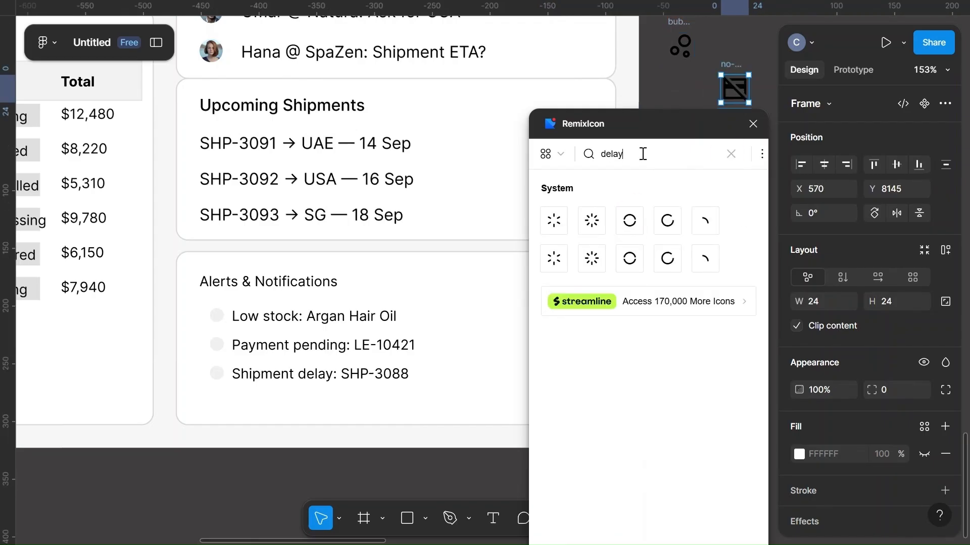
key("BackSpace")
key("BackSpace")
key("BackSpace")
key("BackSpace")
key("BackSpace")
Step: Search RemixIcon for "van" and "s", and insert the descending sort icon onto the canvas beside the dashboard
type("van")
key("BackSpace")
key("BackSpace")
key("BackSpace")
type("s")
scroll(661, 411, "down", 15)
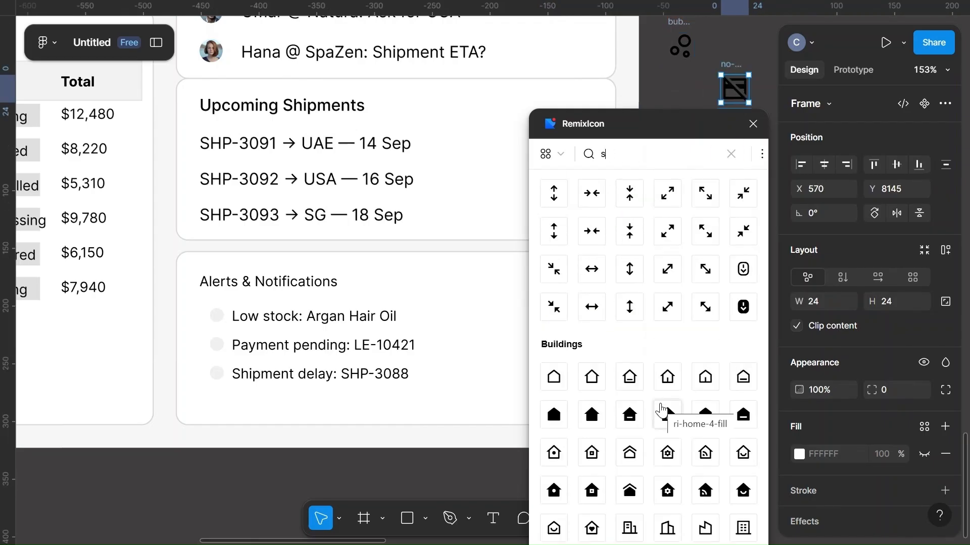
scroll(662, 410, "down", 20)
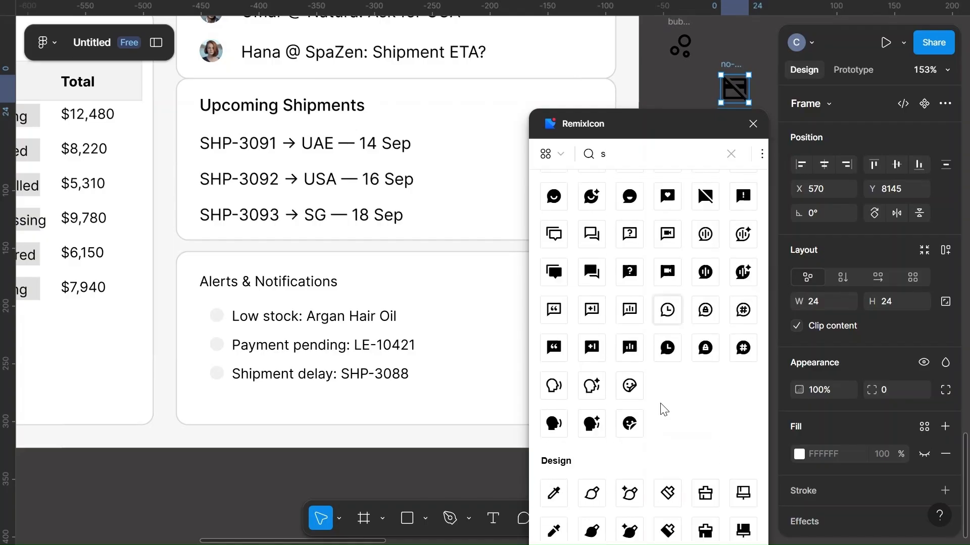
scroll(662, 411, "down", 20)
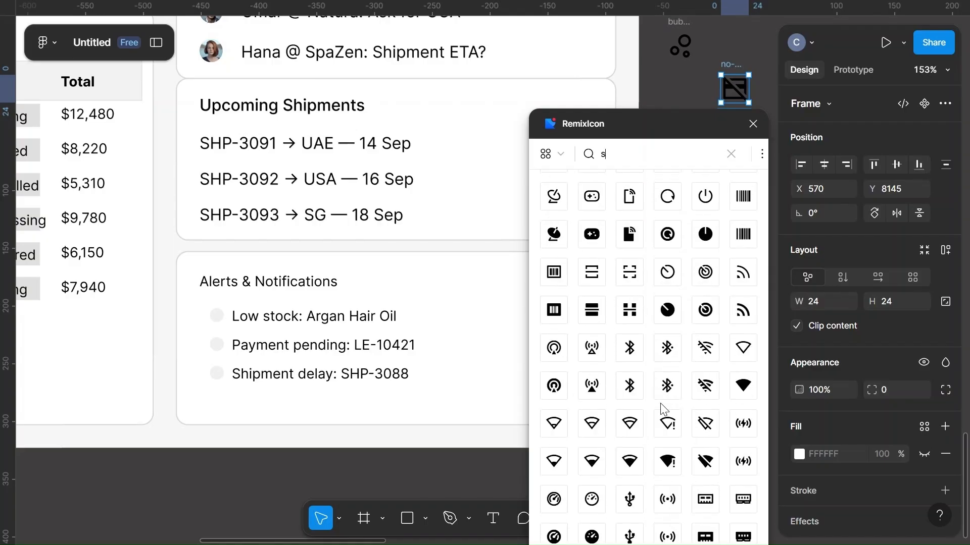
left_click(704, 227)
Step: Place the outlined prohibited-circle icon from the "s" results on the canvas near the other icons, and close RemixIcon
scroll(674, 334, "down", 15)
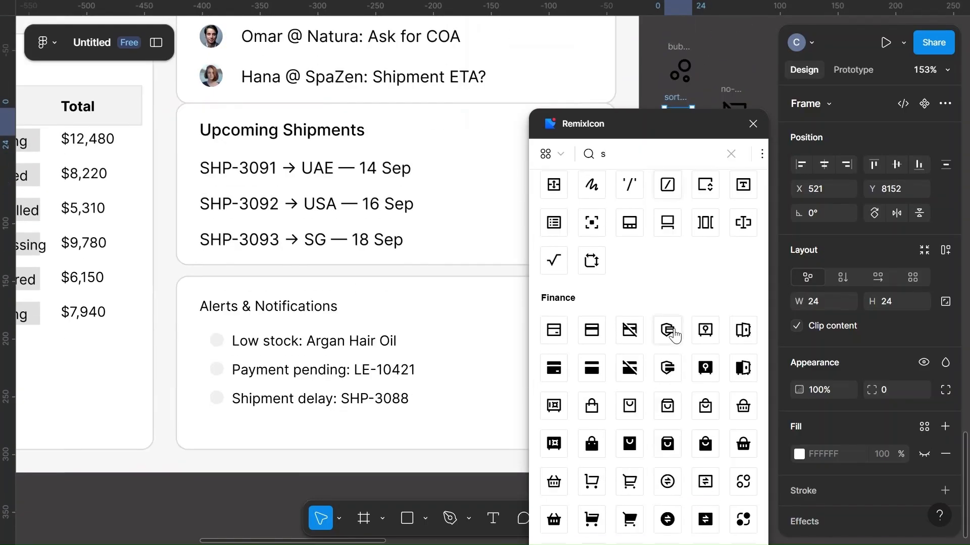
scroll(675, 336, "down", 20)
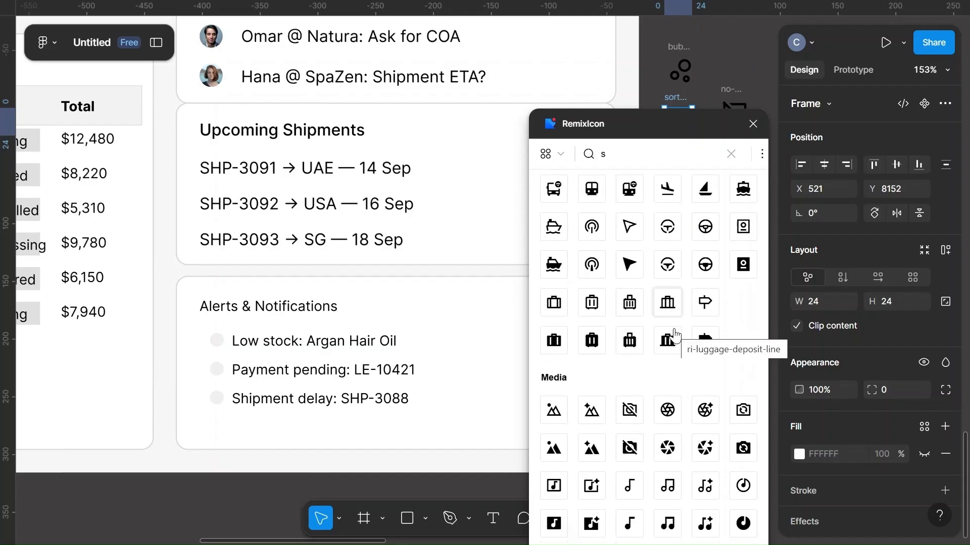
scroll(550, 354, "down", 5)
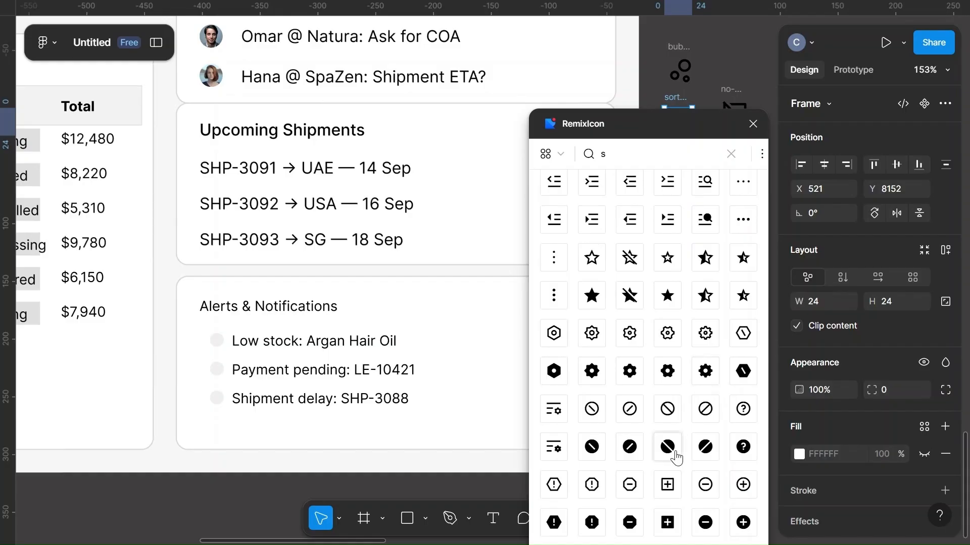
scroll(676, 458, "down", 2)
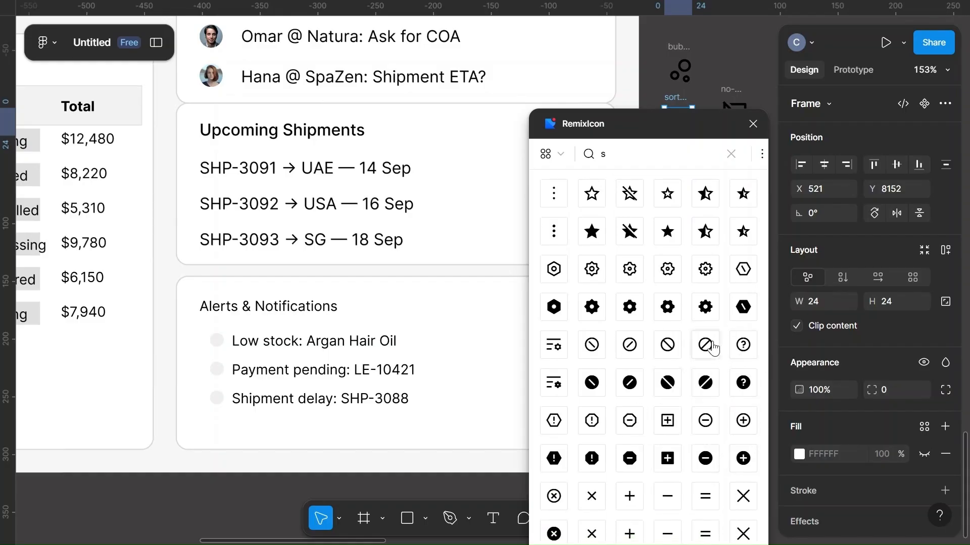
left_click_drag(709, 351, 750, 66)
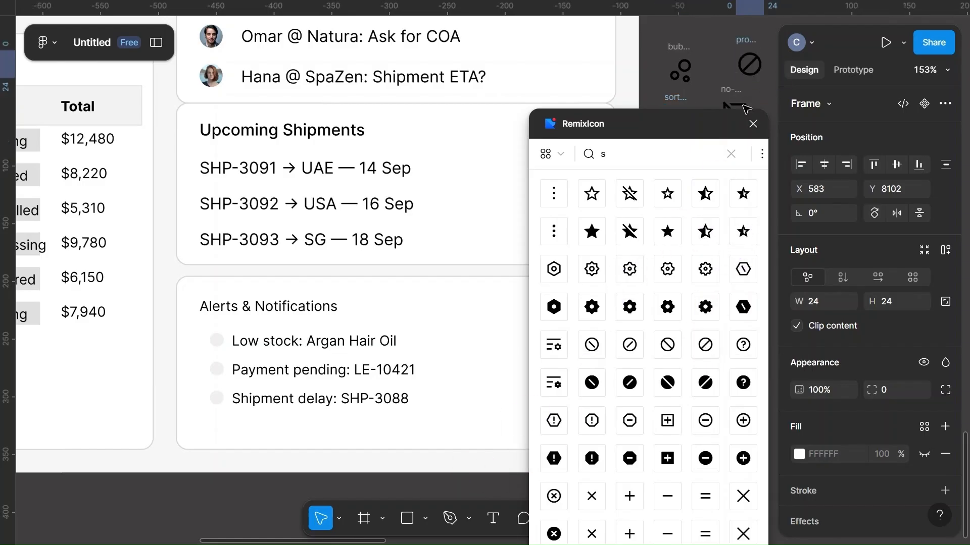
left_click(753, 124)
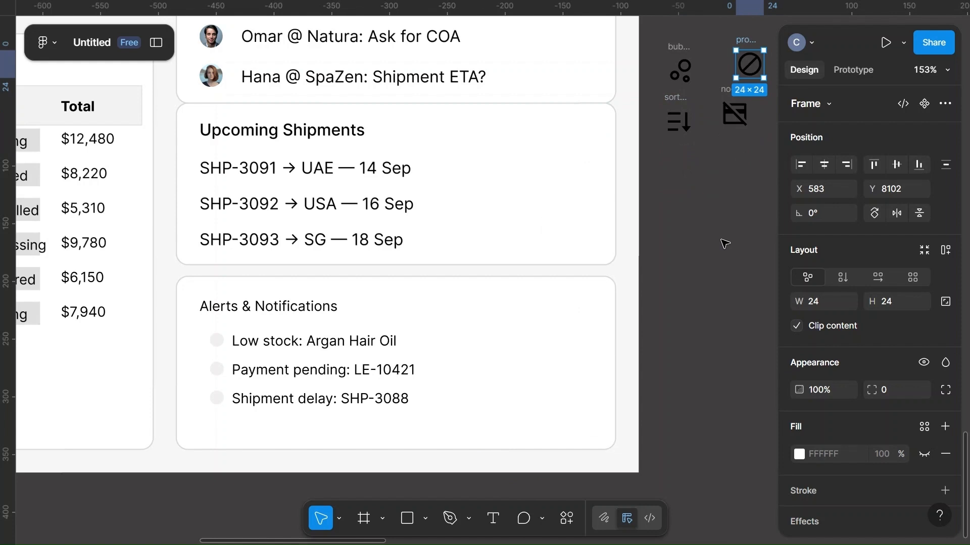
Step: Move the sort, crossed-out card and prohibited-circle vectors out of their frames into a column beside the Shipments and Alerts cards
left_click(685, 127)
left_click_drag(684, 127, 676, 210)
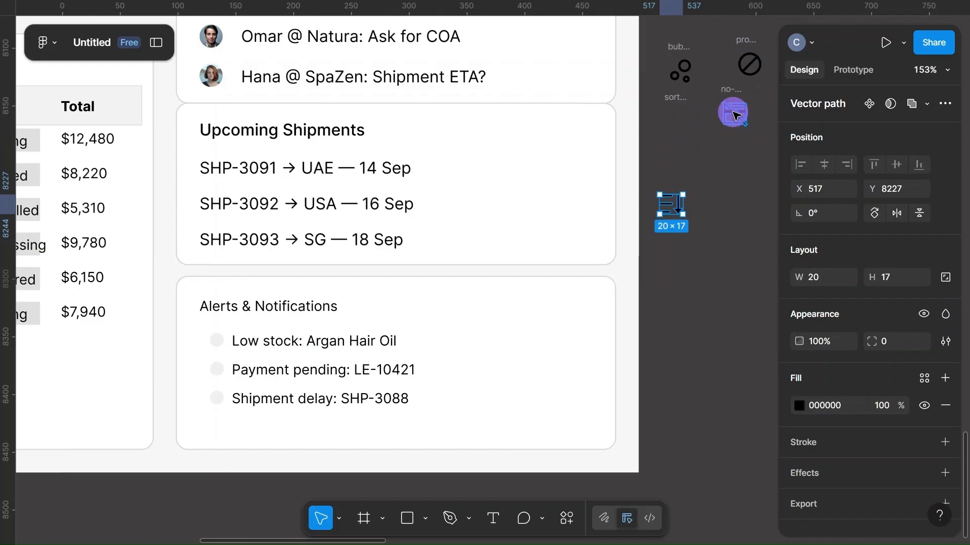
left_click_drag(736, 112, 675, 268)
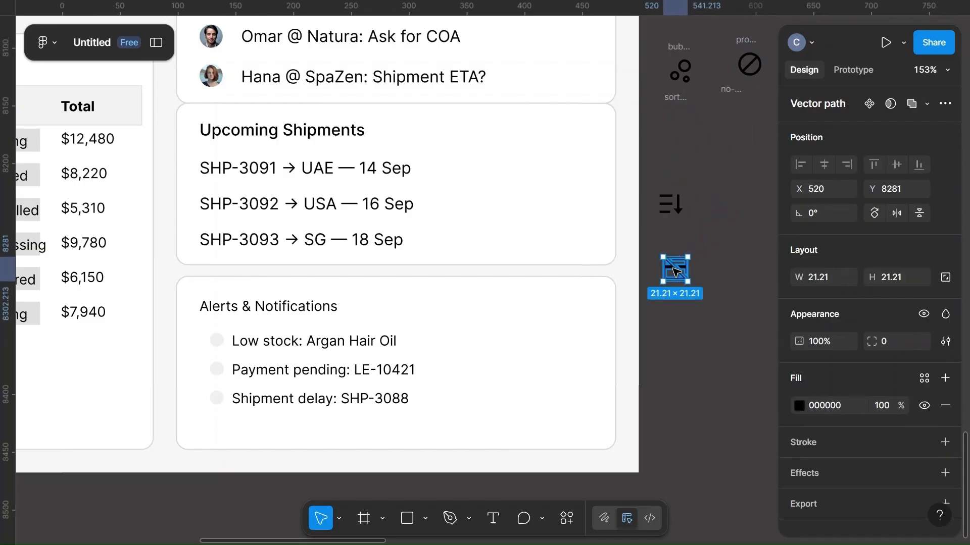
left_click(752, 66)
left_click_drag(753, 65, 675, 320)
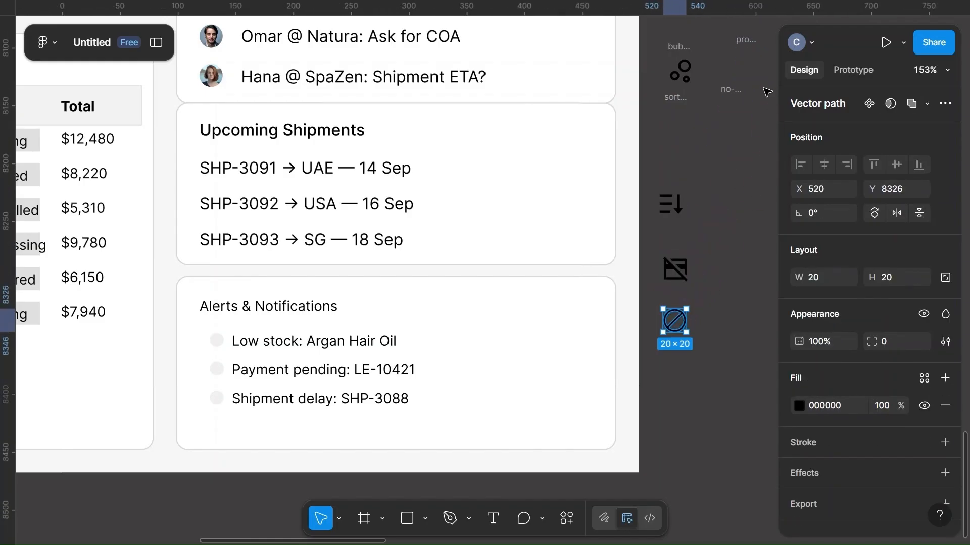
Step: Delete the bubble chart icon and the emptied icon frames from the canvas
left_click_drag(667, 35, 728, 133)
key("Delete")
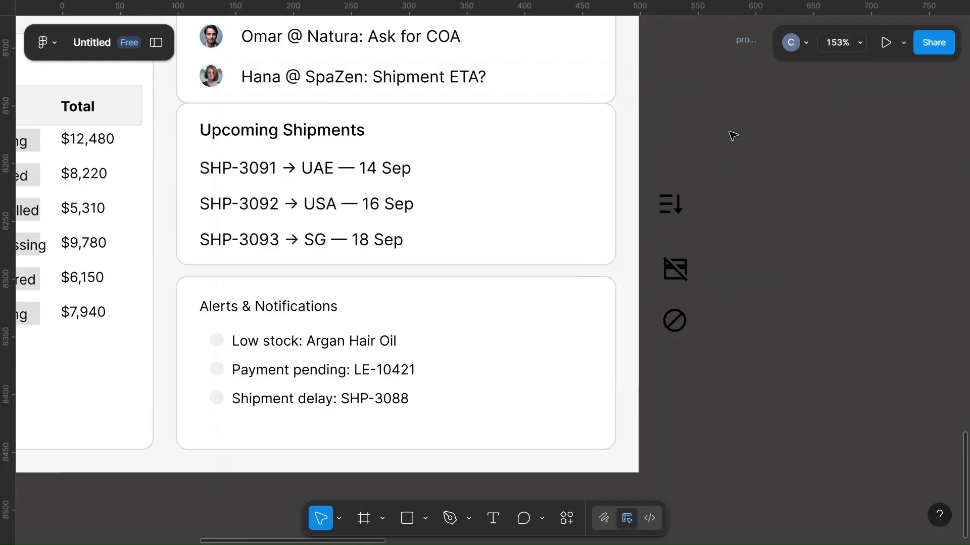
left_click(742, 51)
key("Delete")
Step: Check the size of the first alert's grey circle, and set the sort icon's width to 12 with its proportions locked
left_click(216, 340)
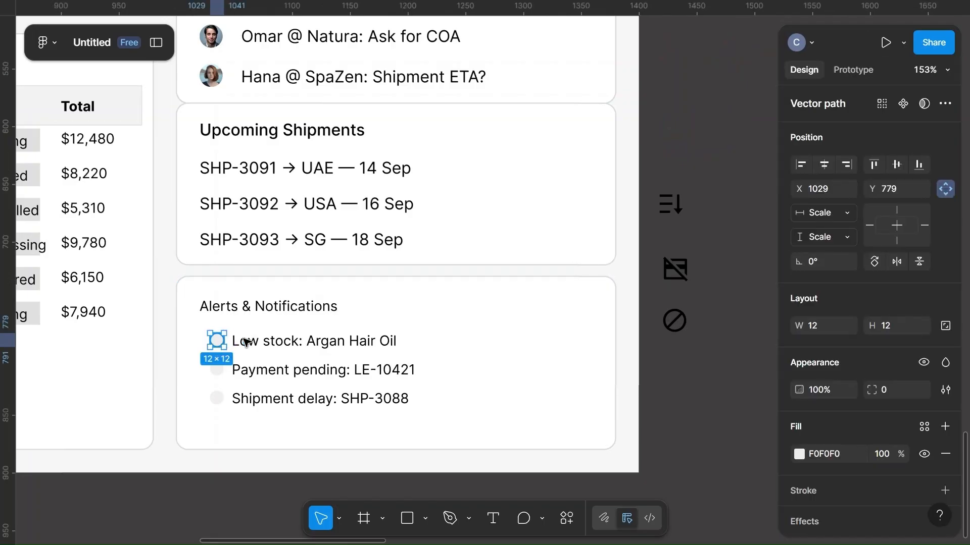
left_click(670, 204)
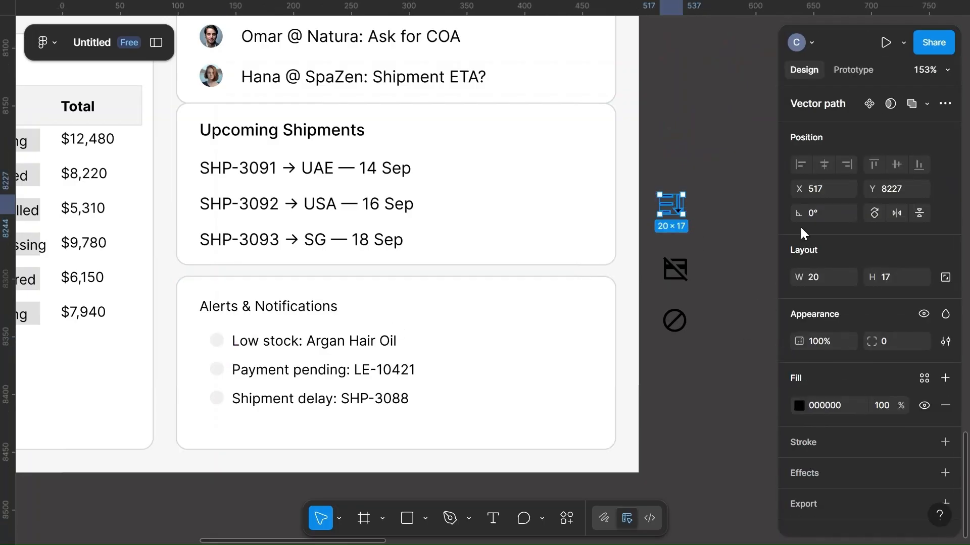
left_click(945, 277)
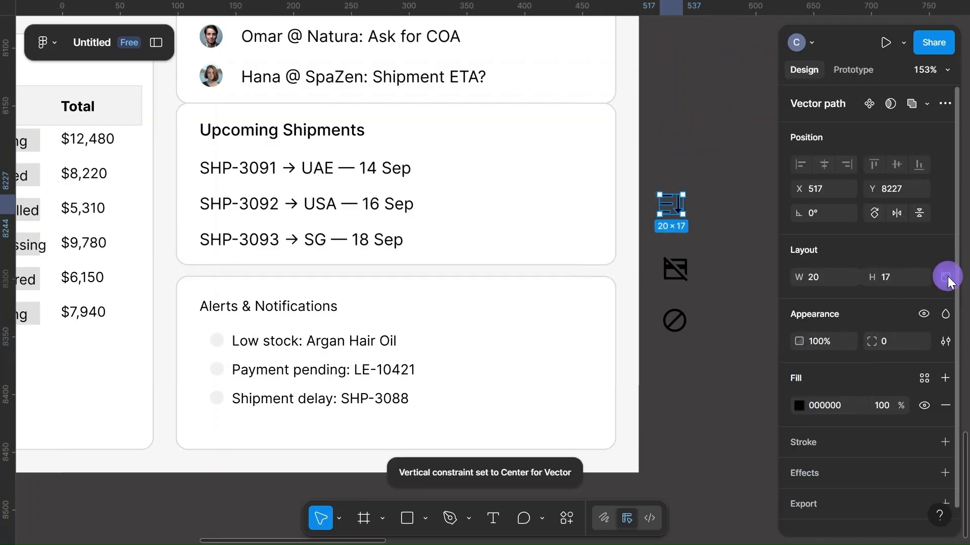
left_click(814, 276)
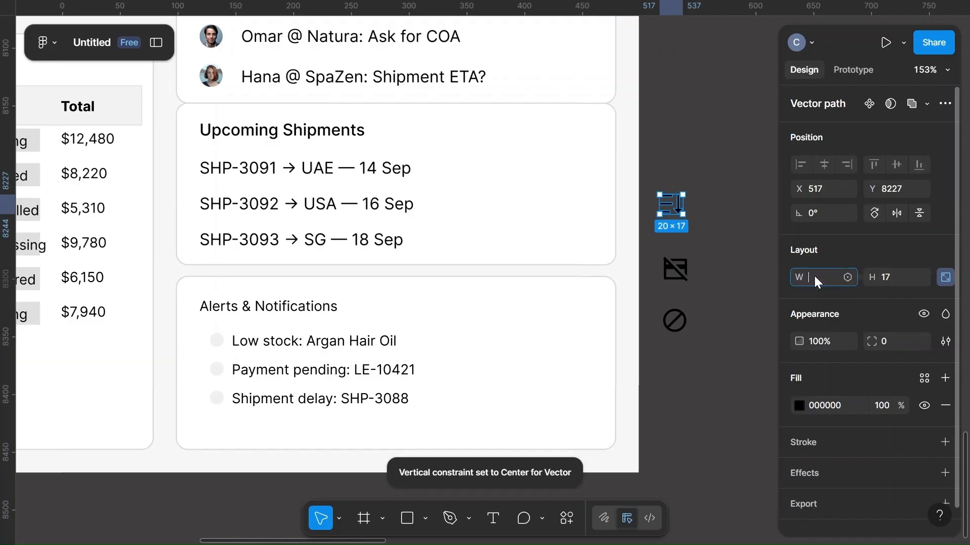
type("12")
left_click(749, 259)
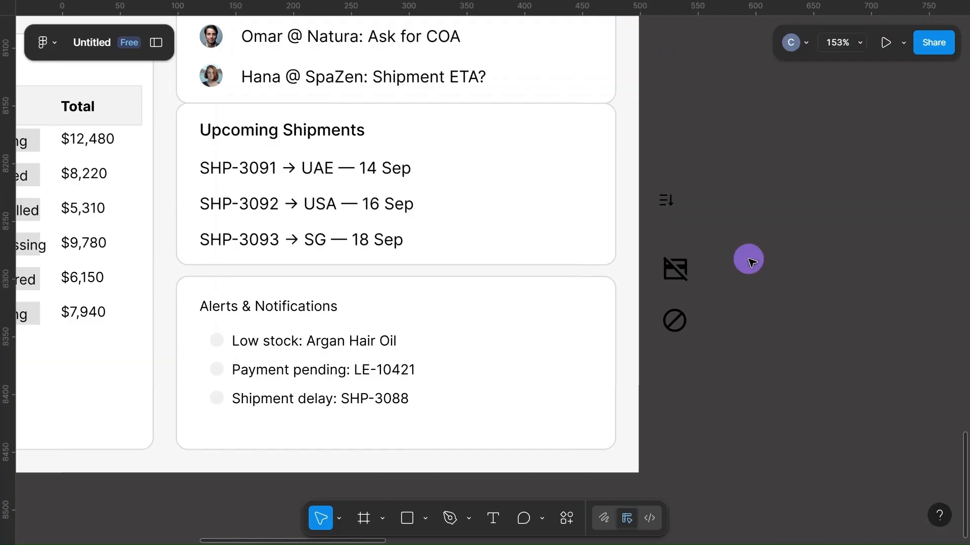
Step: Lock the crossed-out card icon's proportions and set its width to 12
left_click(680, 268)
left_click(945, 277)
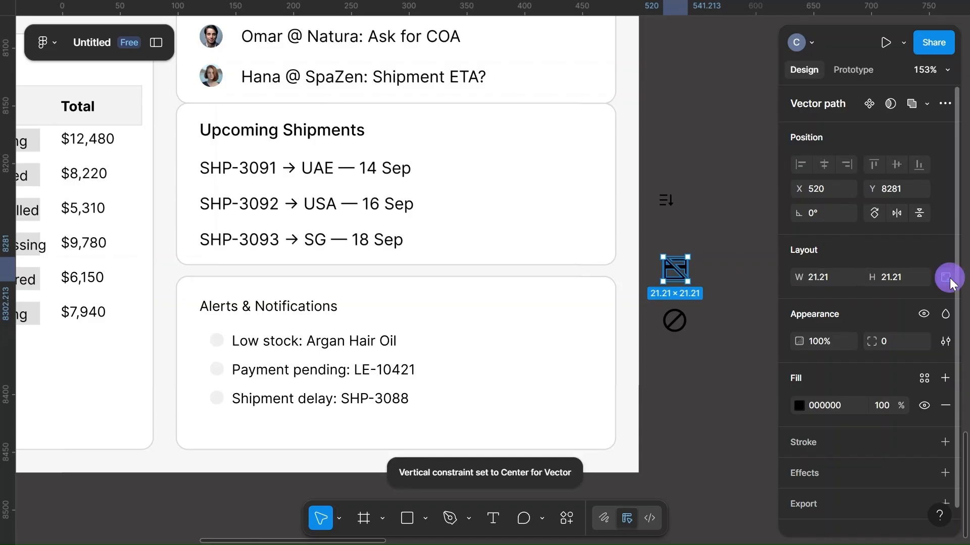
left_click(820, 280)
type("12")
left_click(732, 248)
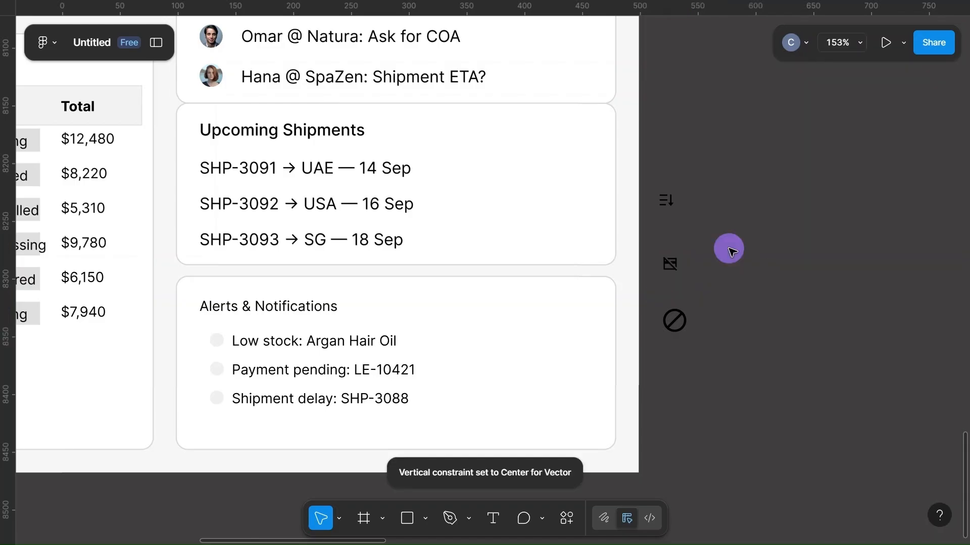
Step: Lock the prohibited-circle icon's proportions and set its width to 12
left_click(675, 322)
left_click(945, 277)
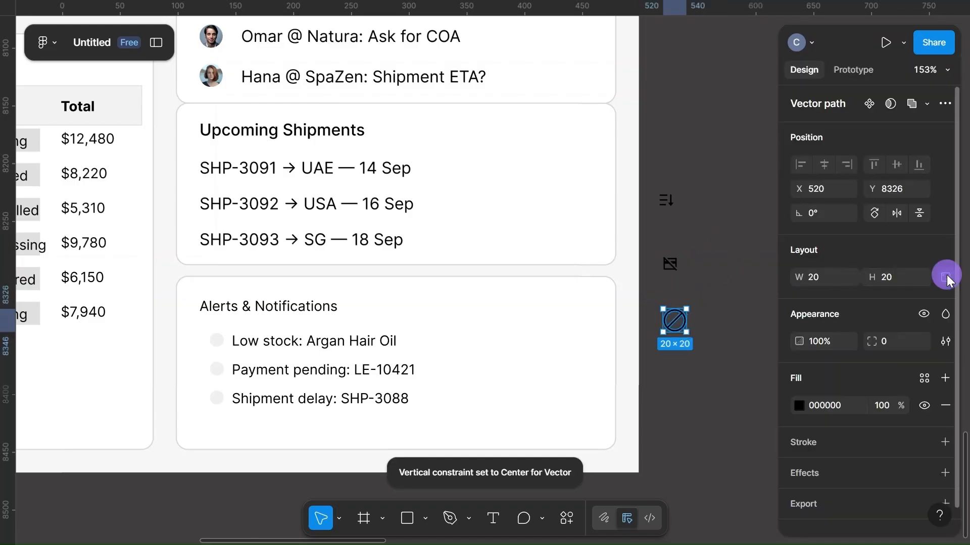
left_click(820, 277)
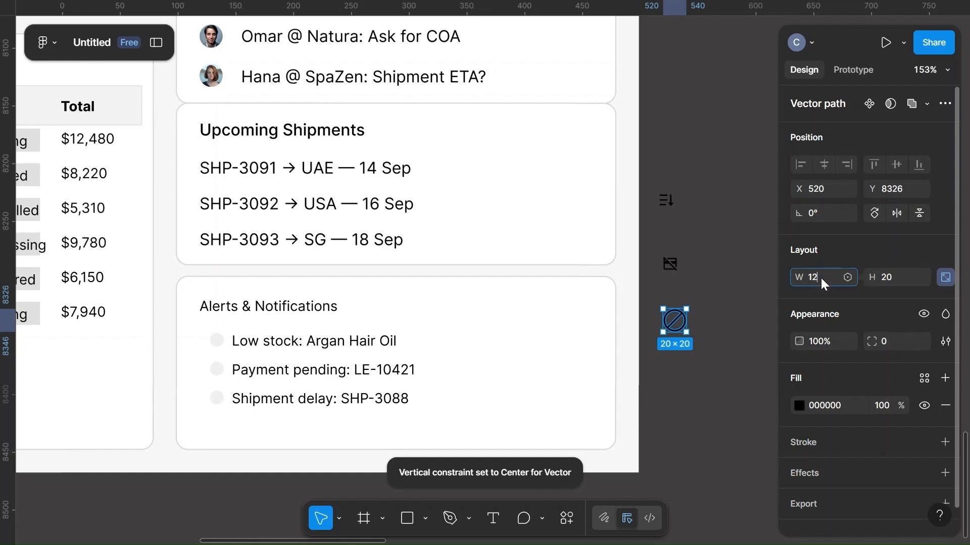
left_click(766, 309)
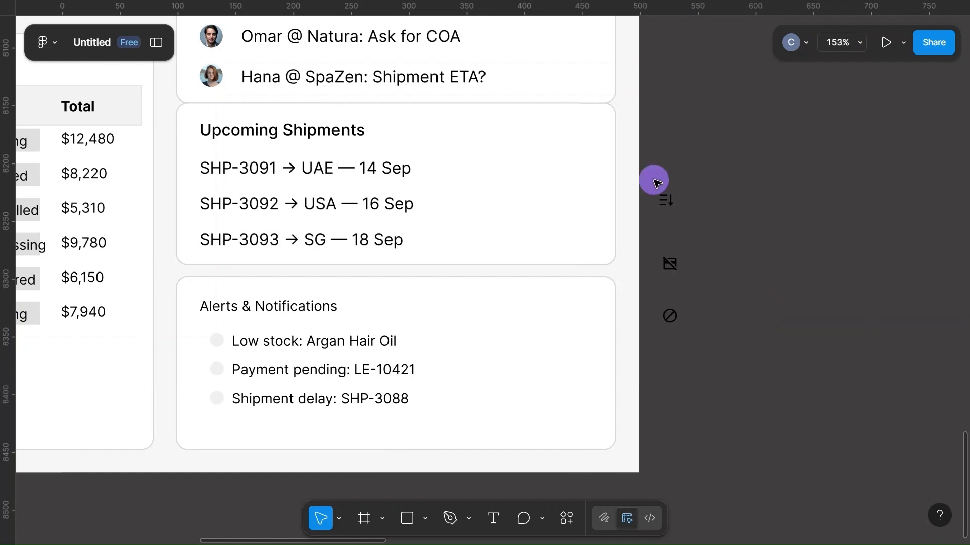
Step: Align the three loose alert icons on their horizontal centers and set their vertical spacing to 20
left_click_drag(653, 180, 668, 328)
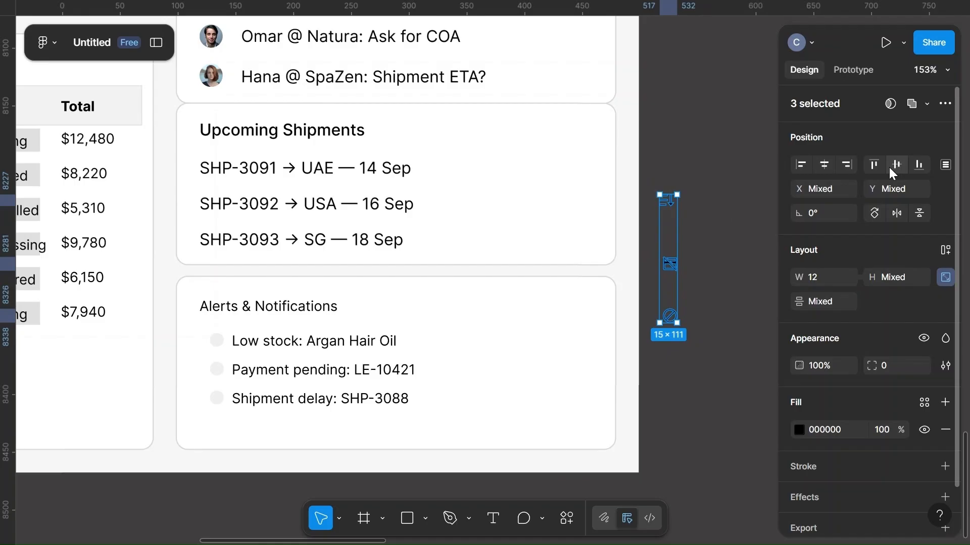
left_click(825, 166)
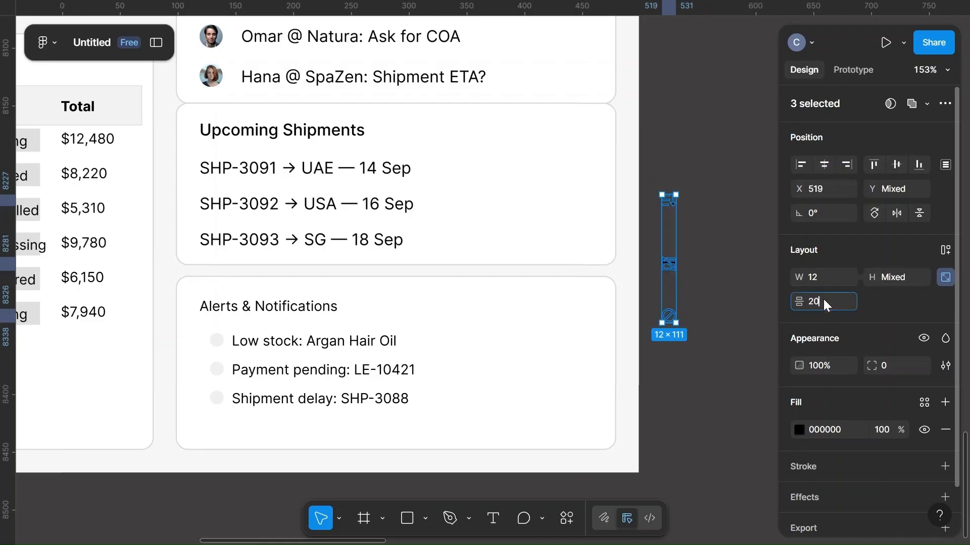
left_click(705, 303)
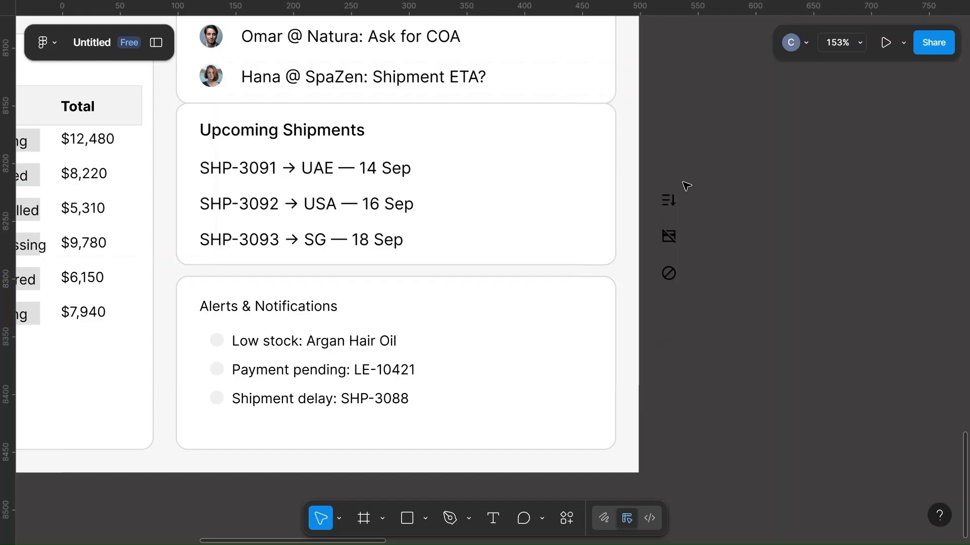
Step: Resize the three bullet circles in the Alerts & Notifications card to 16 × 16
left_click(222, 340)
left_click(219, 367, "shift")
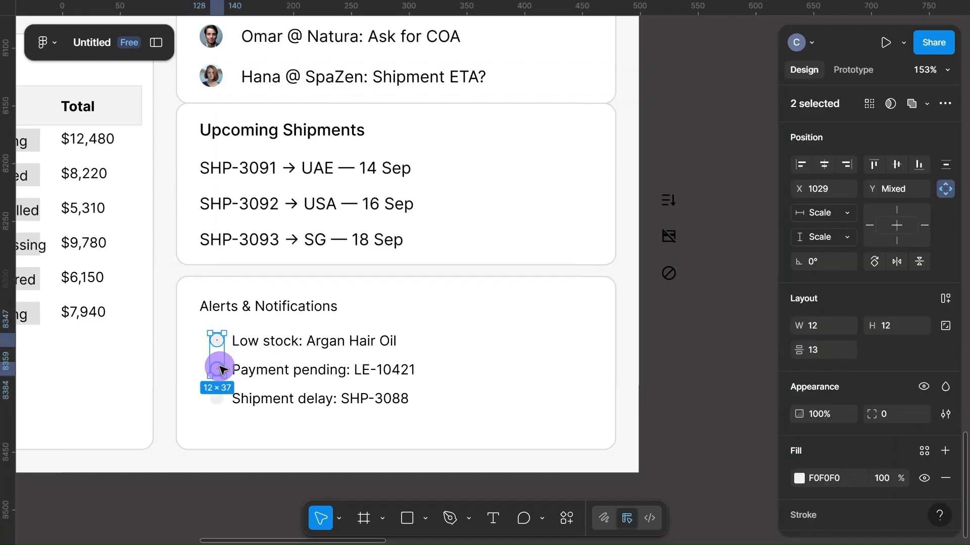
left_click(217, 399, "shift")
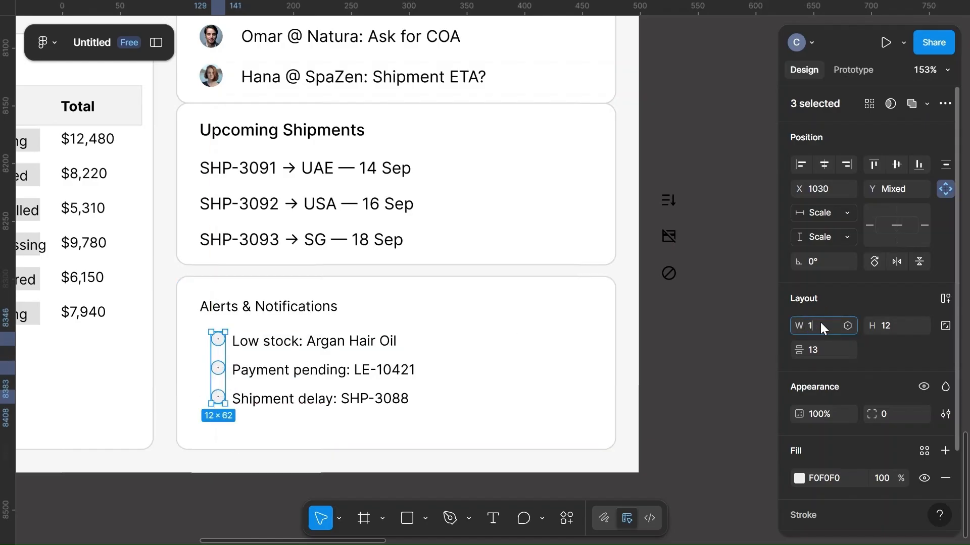
left_click(902, 327)
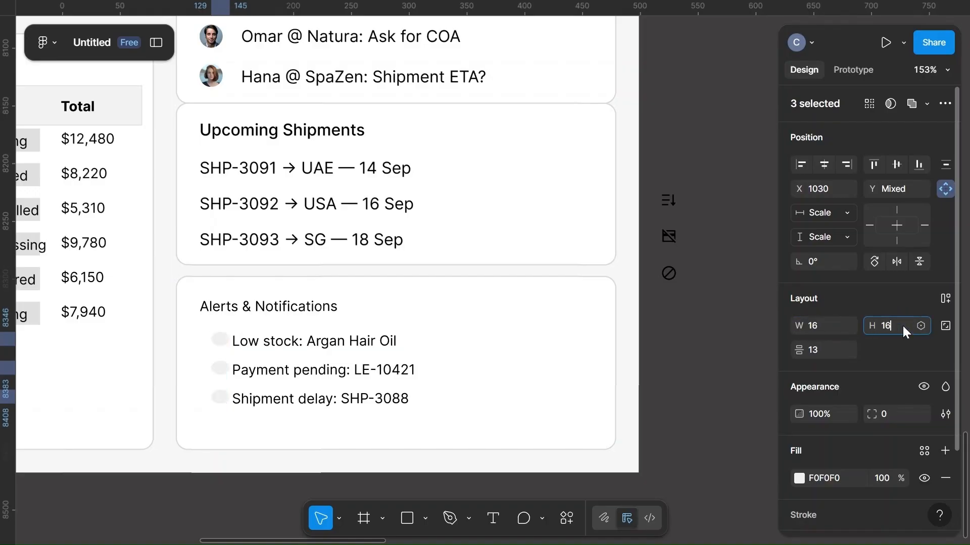
type("16")
key("Return")
left_click(722, 356)
scroll(723, 357, "up", 2)
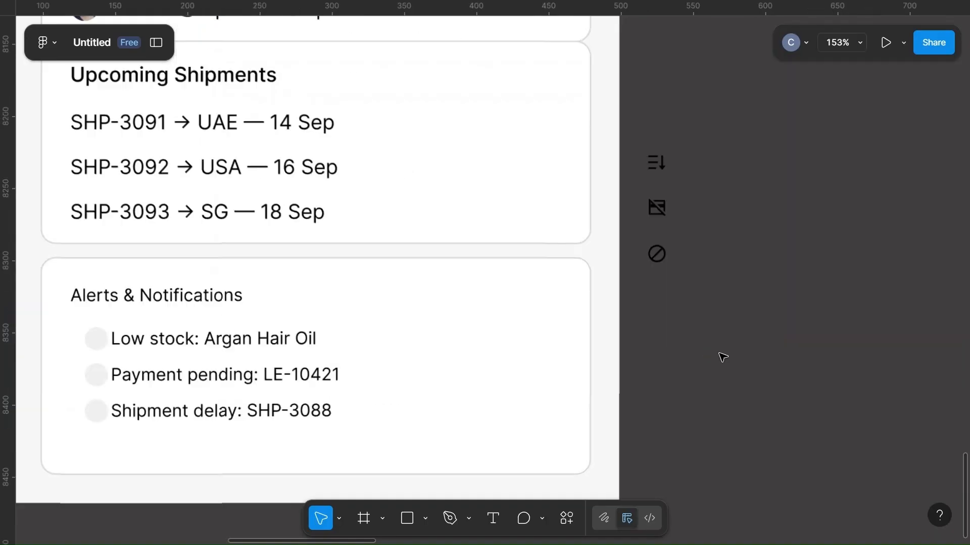
scroll(721, 357, "up", 3)
scroll(721, 357, "left", 5)
scroll(722, 357, "right", 3)
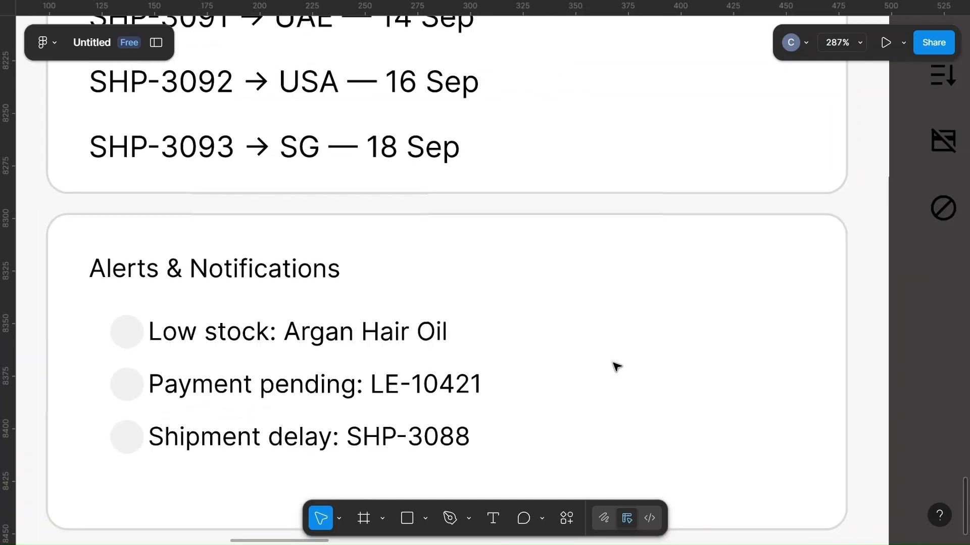
scroll(617, 366, "down", 2)
left_click_drag(281, 342, 896, 240)
key("ctrl+z")
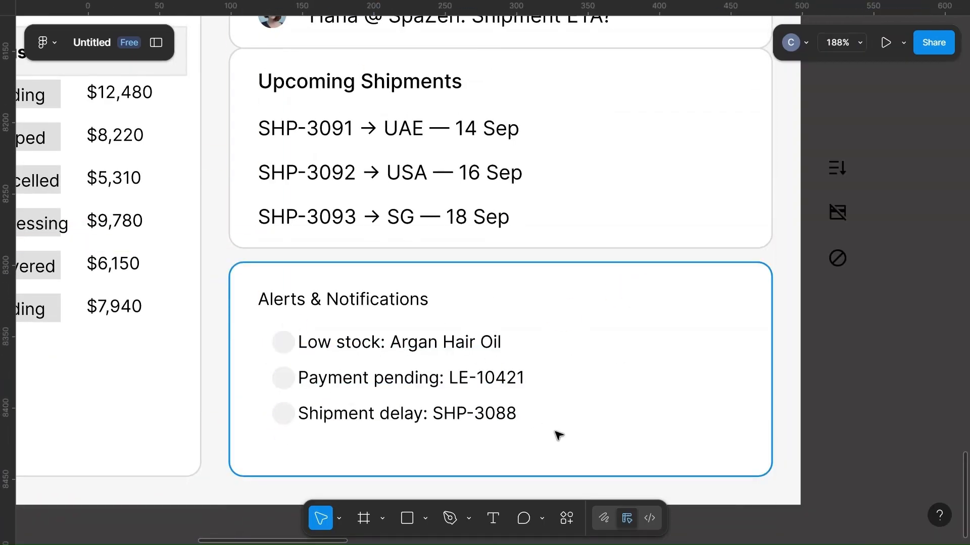
Step: Move the three bullet circles together out of the Alerts & Notifications card to the empty canvas beside the icons
left_click(281, 342)
left_click(280, 377, "shift")
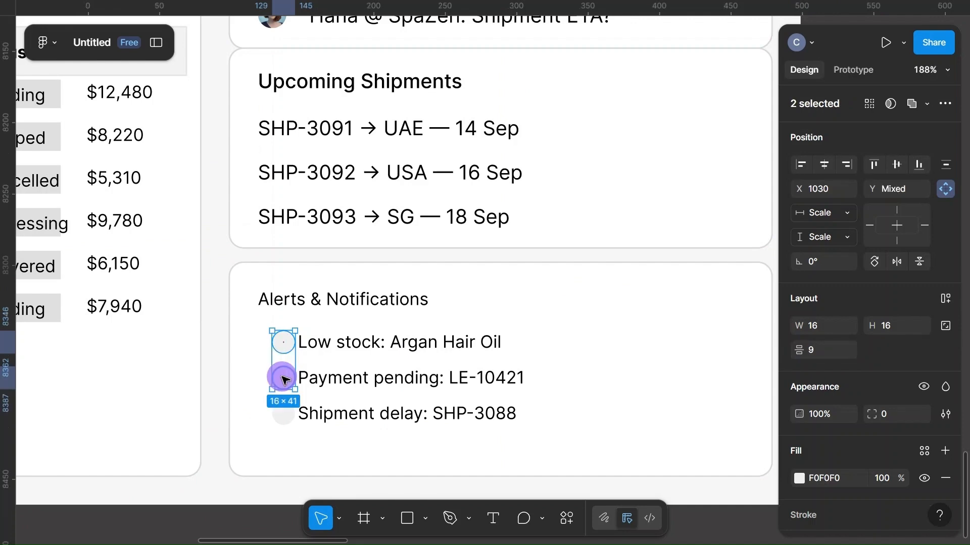
left_click(282, 428, "shift")
scroll(279, 419, "down", 5)
left_click_drag(281, 411, 567, 325)
Step: Place the sort icon over the uppermost circle
scroll(567, 326, "up", 6)
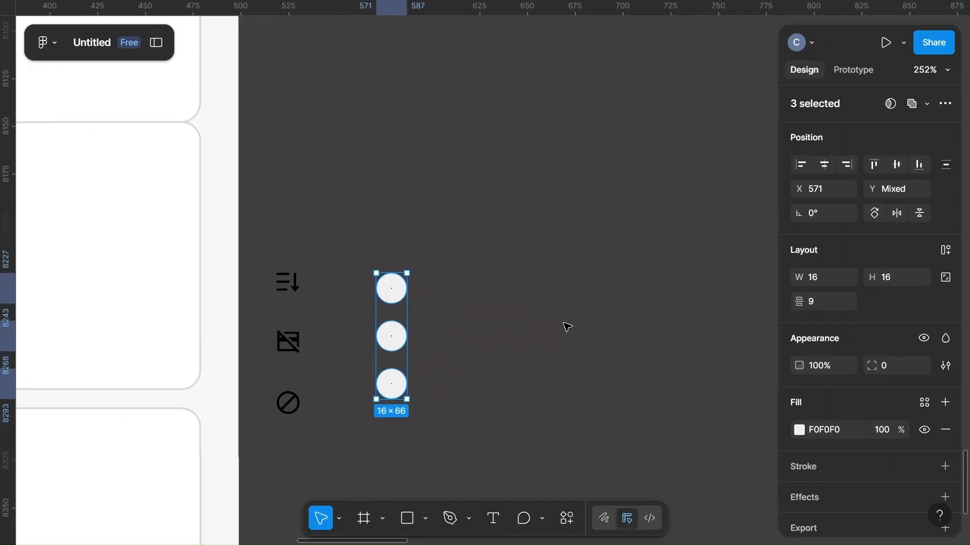
scroll(567, 326, "up", 5)
left_click(294, 247)
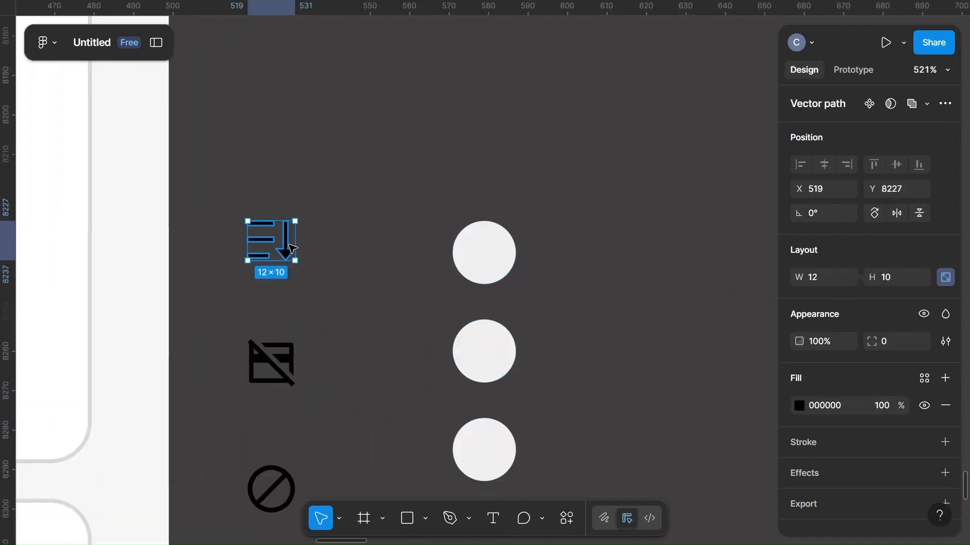
left_click_drag(266, 238, 485, 255)
left_click(424, 265)
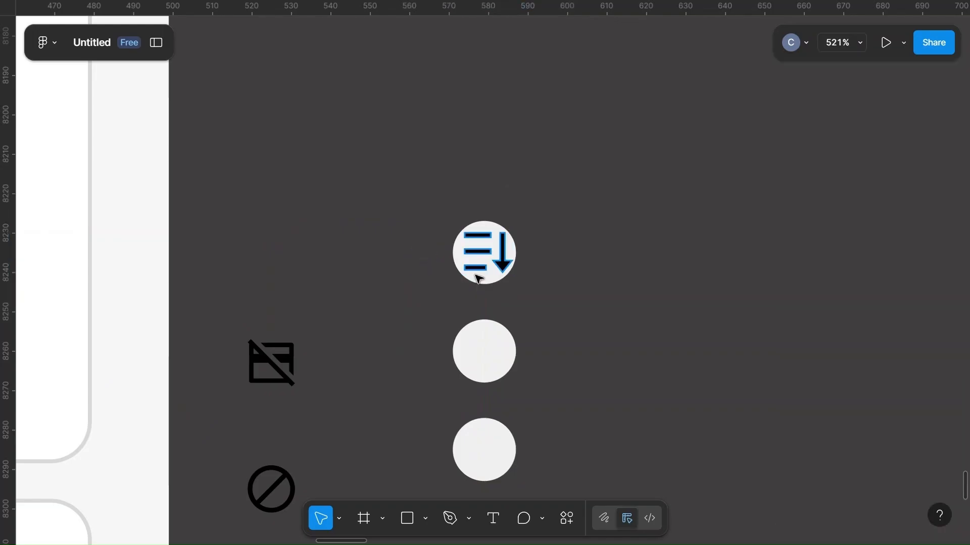
Step: Resize the circle behind the sort icon to 20 × 20
left_click(481, 270)
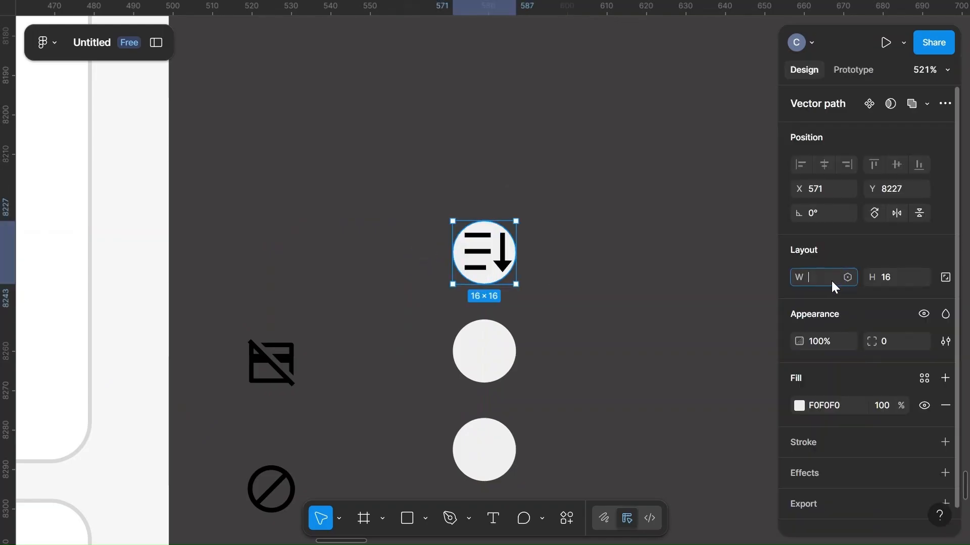
left_click(894, 277)
key("BackSpace")
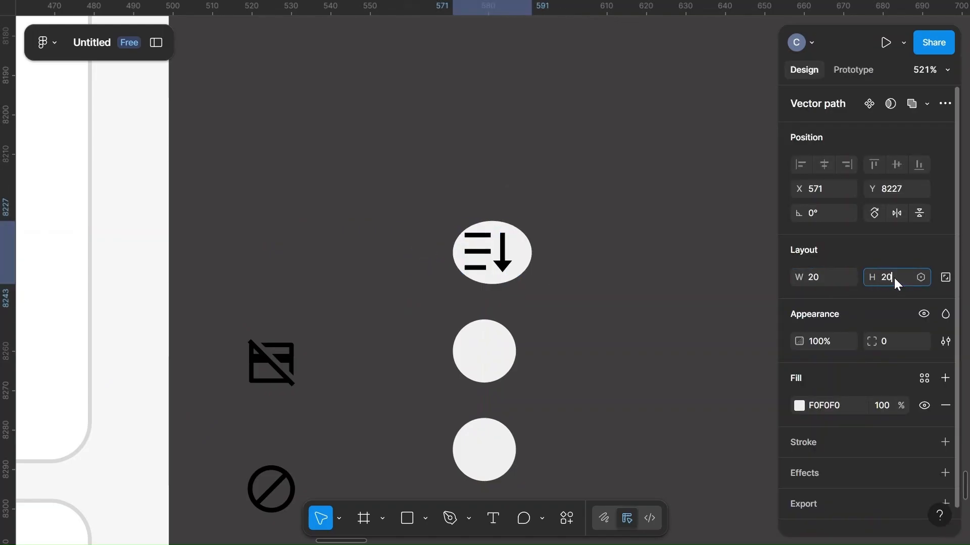
type("20")
key("Return")
left_click(656, 276)
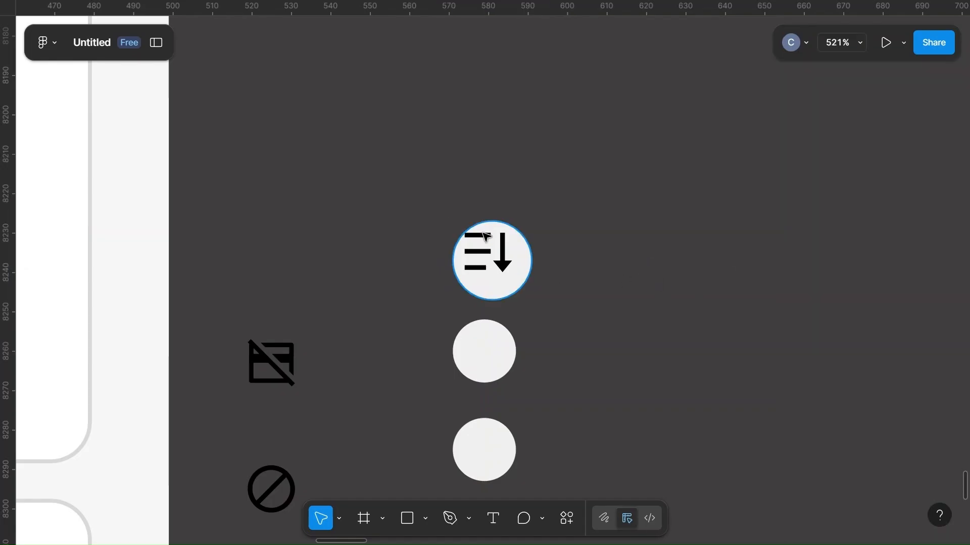
Step: Center the sort icon vertically and horizontally within its circle
left_click_drag(444, 208, 542, 291)
left_click(893, 163)
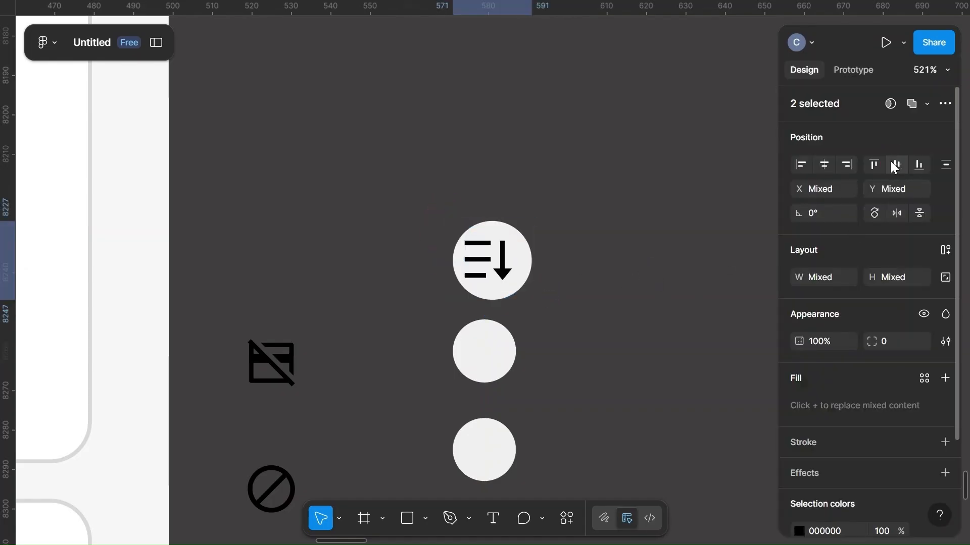
left_click(825, 164)
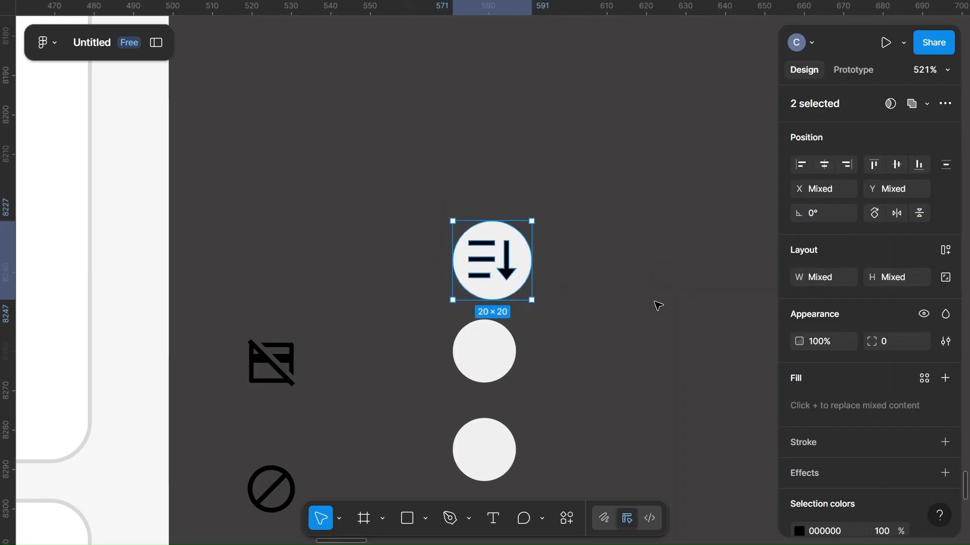
left_click(656, 303)
Step: Lock the aspect ratio of the two remaining circles and resize each to 20 × 20
left_click(261, 359)
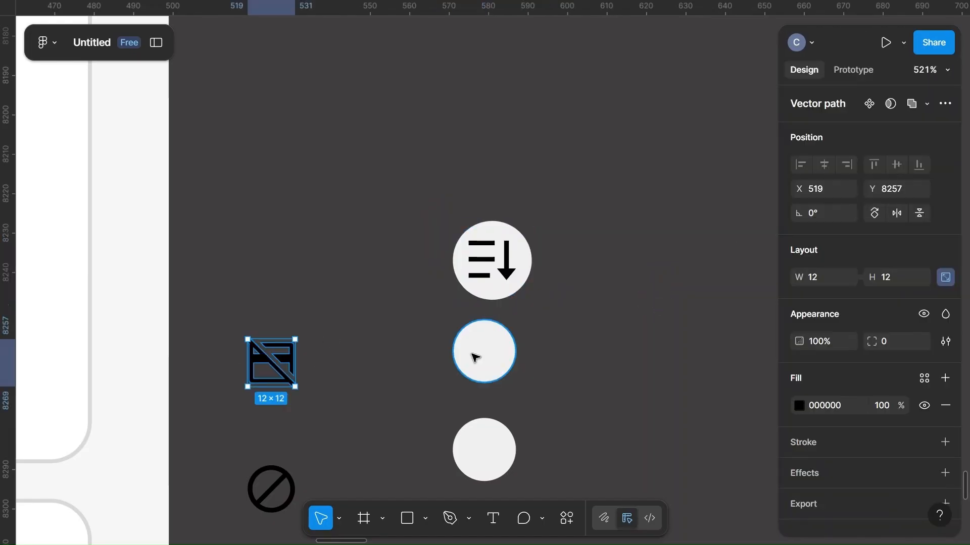
left_click(475, 357)
left_click(945, 277)
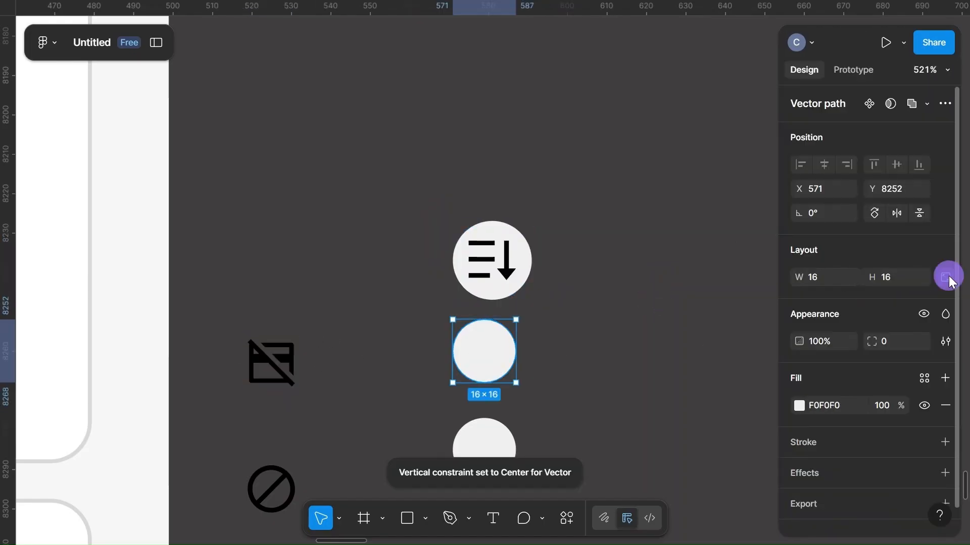
left_click(822, 280)
type("20")
left_click(645, 348)
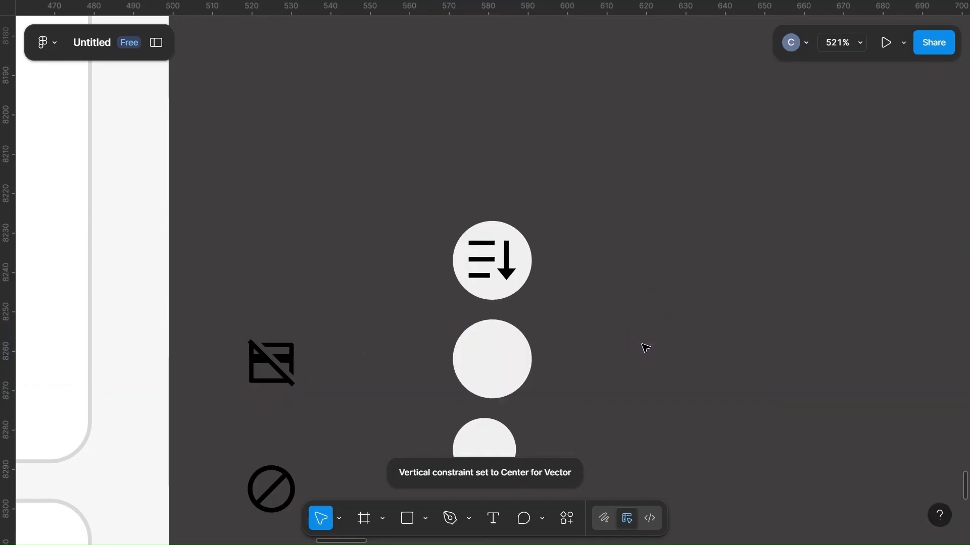
left_click(497, 437)
left_click(832, 283)
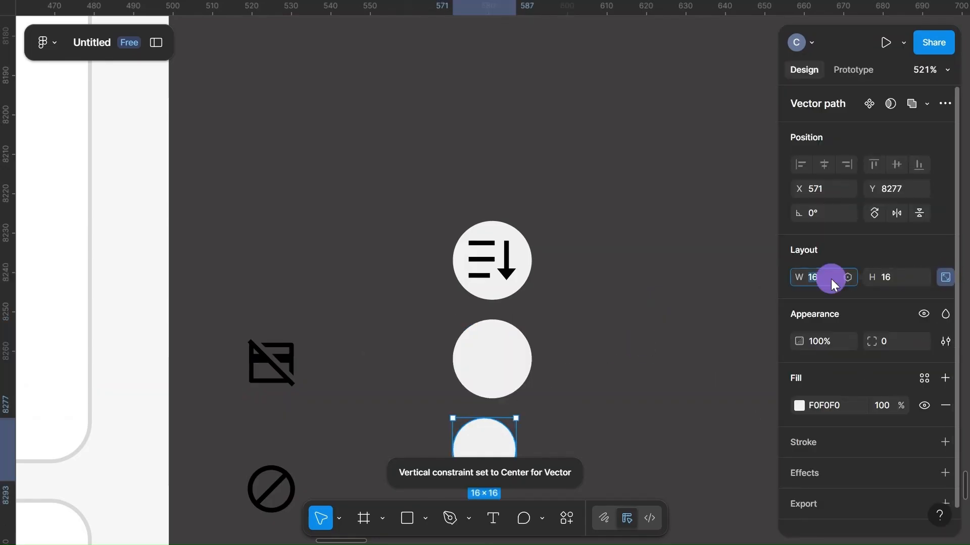
type("20")
left_click(623, 317)
Step: Place the crossed-out card icon over the middle circle and the prohibition icon over the lowest circle
scroll(624, 318, "down", 3)
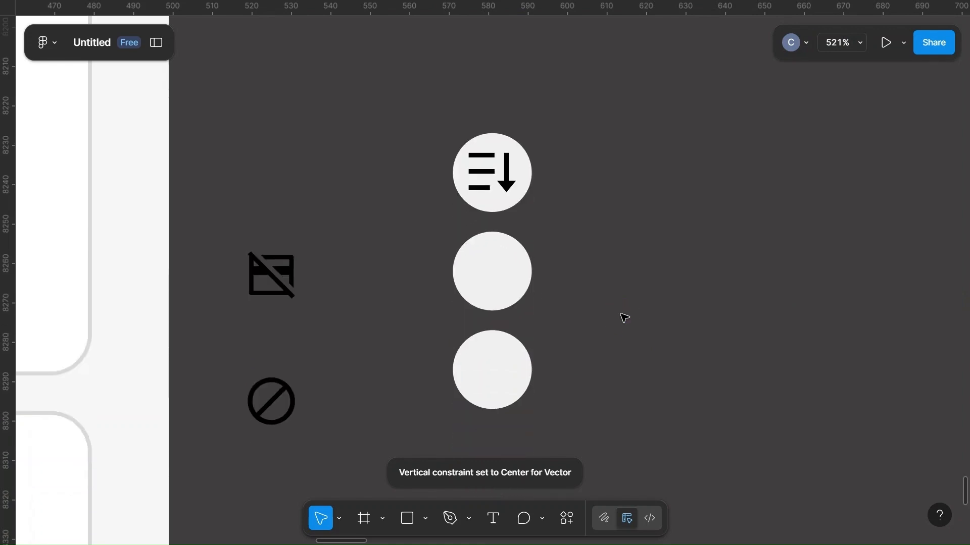
left_click(278, 280)
left_click_drag(281, 284, 503, 284)
left_click_drag(285, 401, 504, 374)
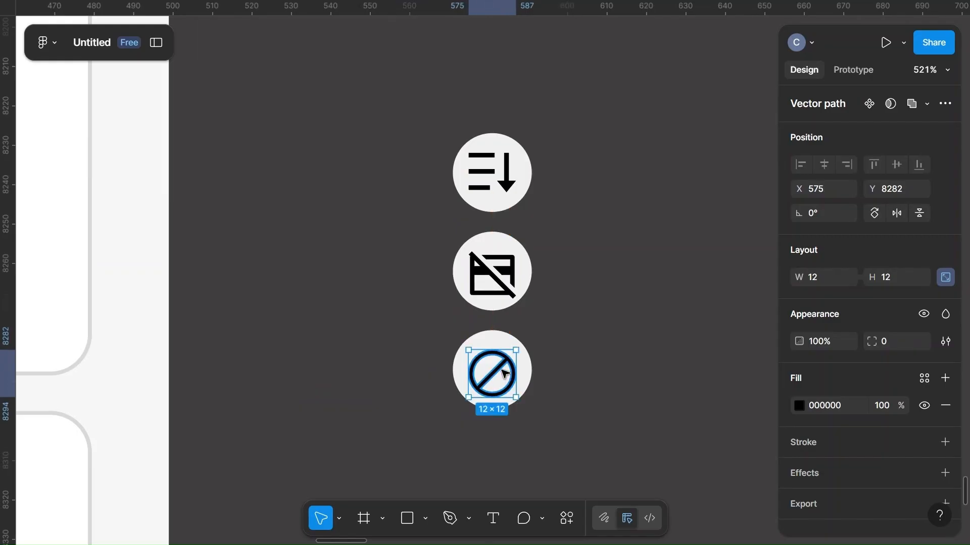
Step: Select the three icons without their circles and set their fill color to 444444
left_click(504, 281, "shift")
left_click(501, 204, "shift")
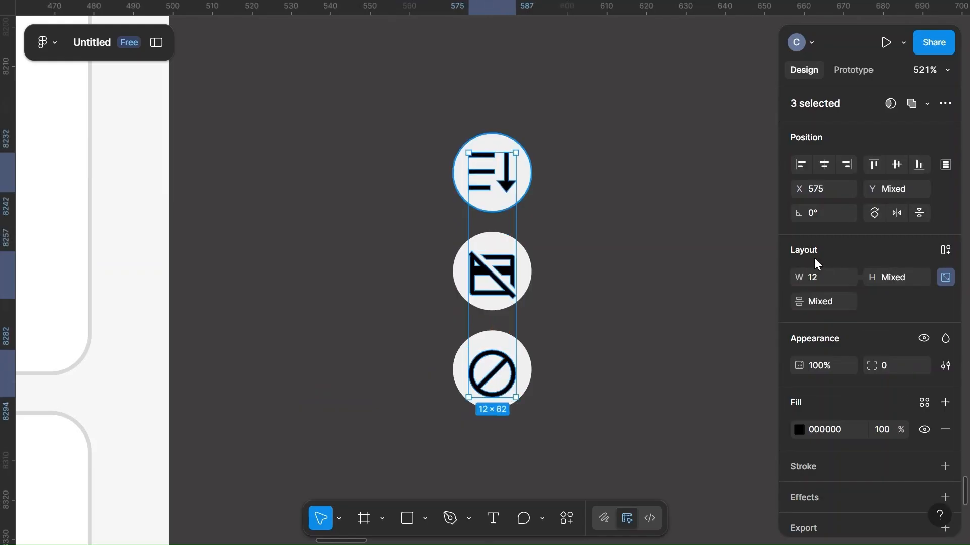
scroll(864, 444, "down", 1)
left_click(832, 413)
key("BackSpace")
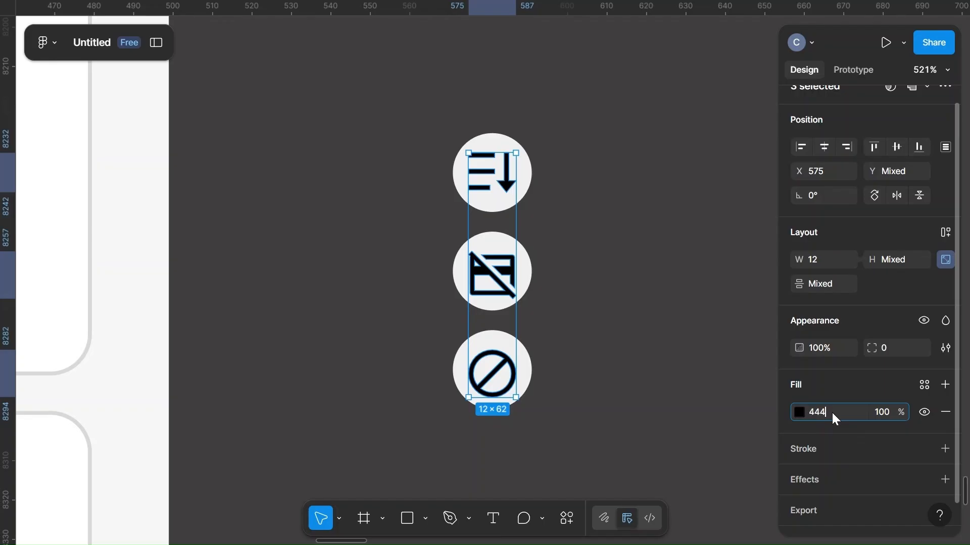
type("444")
left_click(669, 405)
key("ctrl+z")
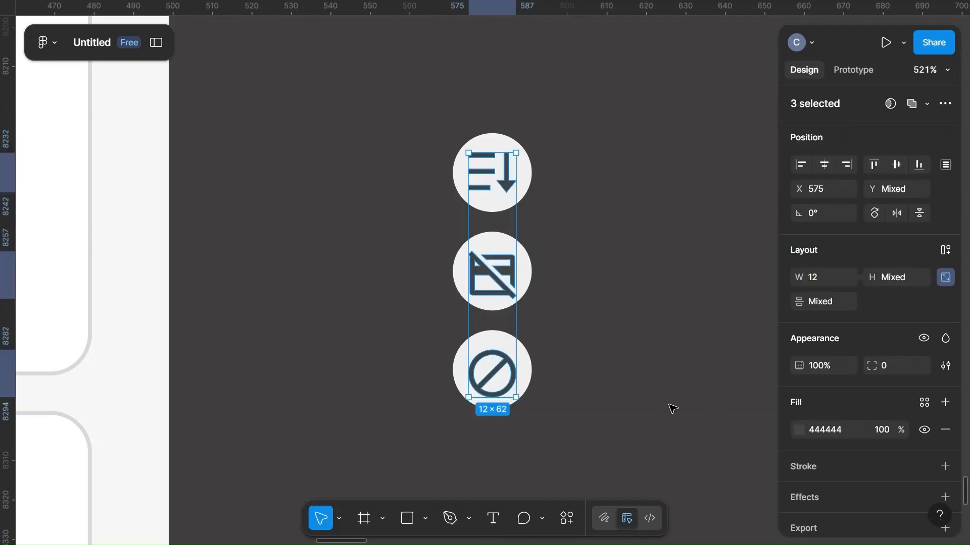
left_click(681, 381)
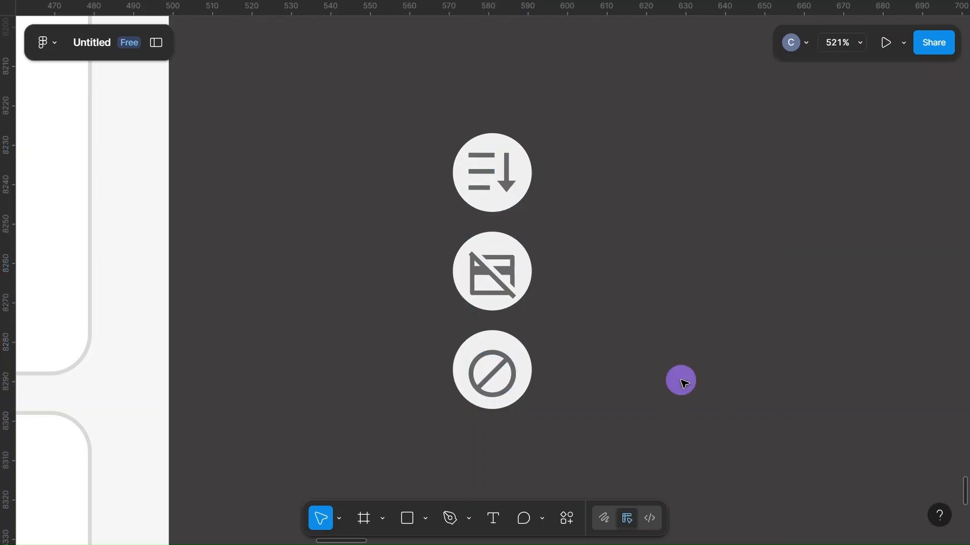
Step: Undo the recent color changes on the three icons and clear the selection
scroll(684, 384, "down", 2)
scroll(684, 383, "right", 3)
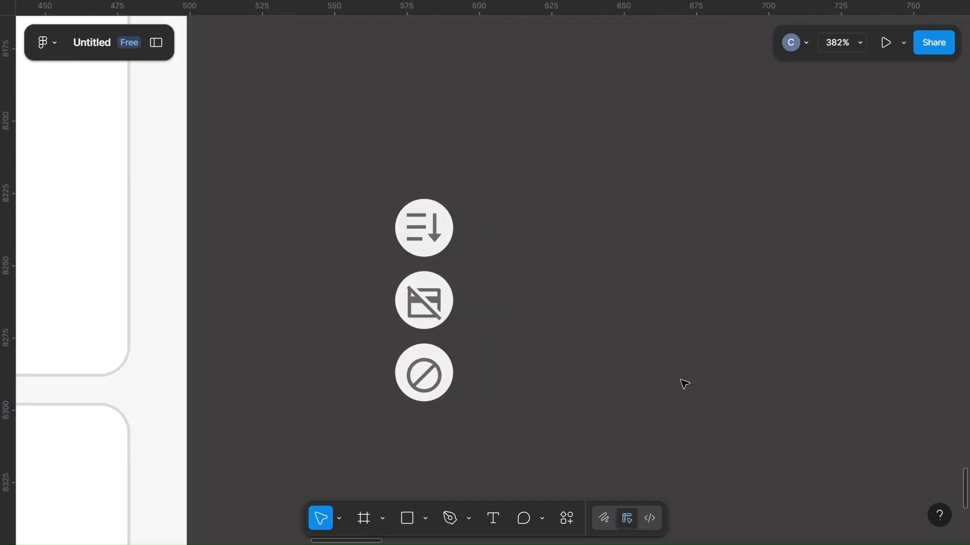
scroll(684, 384, "down", 5)
scroll(684, 384, "down", 2)
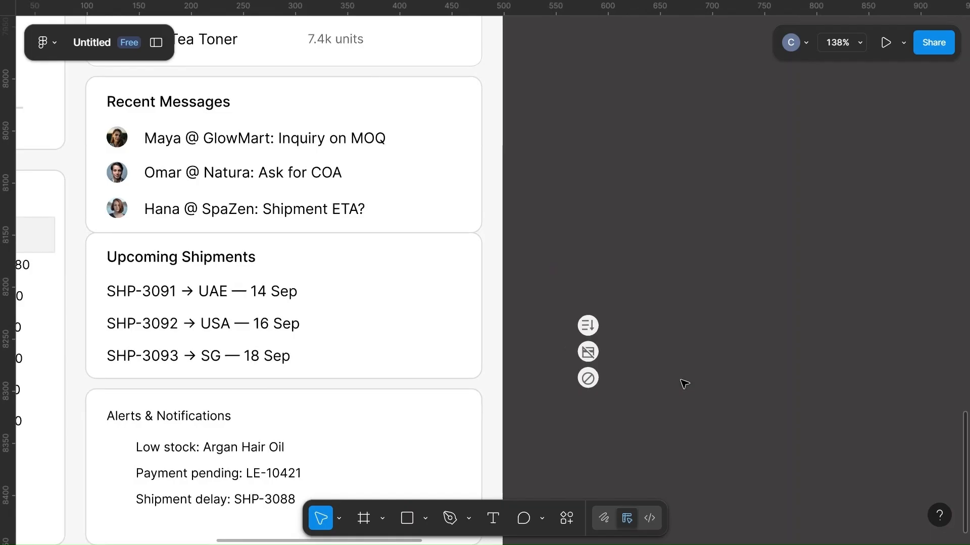
key("ctrl+z")
key("ctrl+z")
key("ctrl+z")
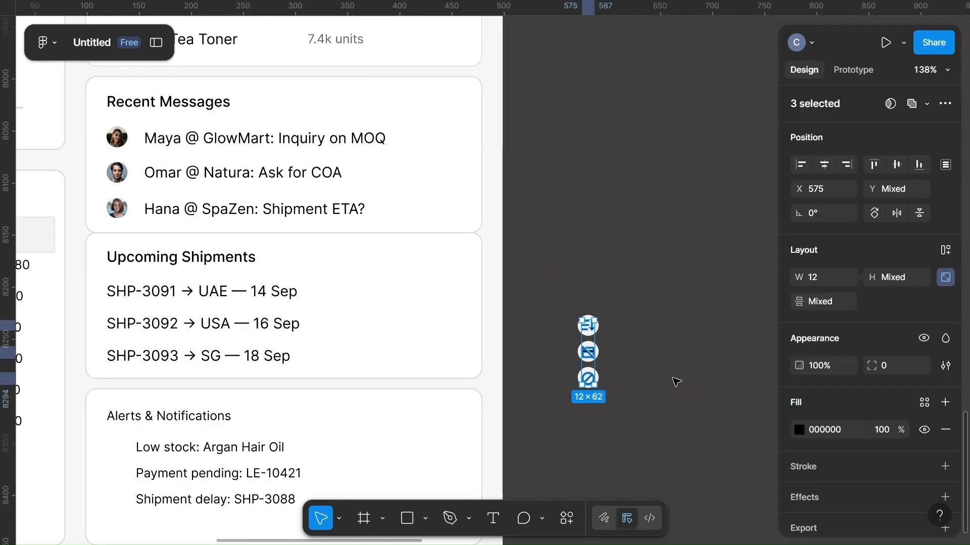
left_click(649, 365)
Step: Group the sort icon with its background circle
scroll(642, 316, "up", 4)
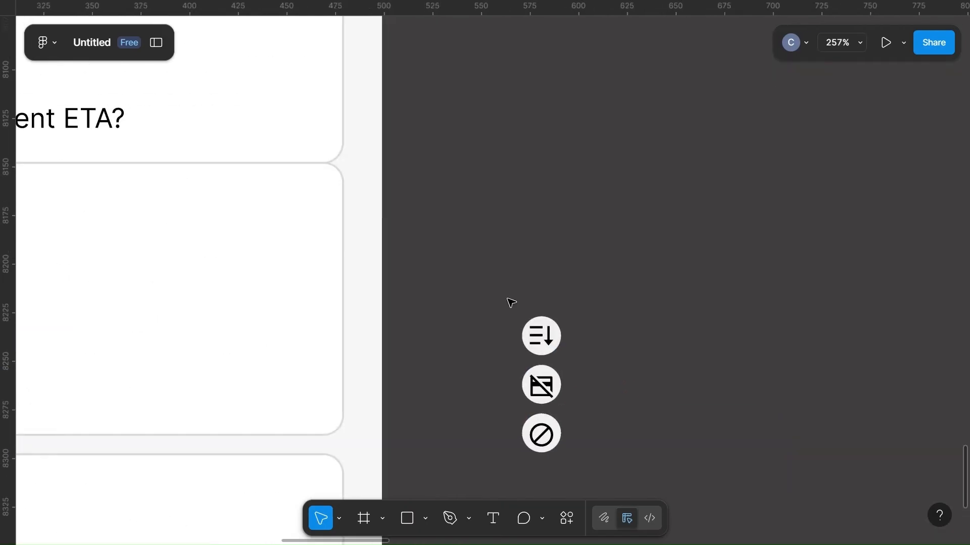
left_click_drag(509, 300, 579, 341)
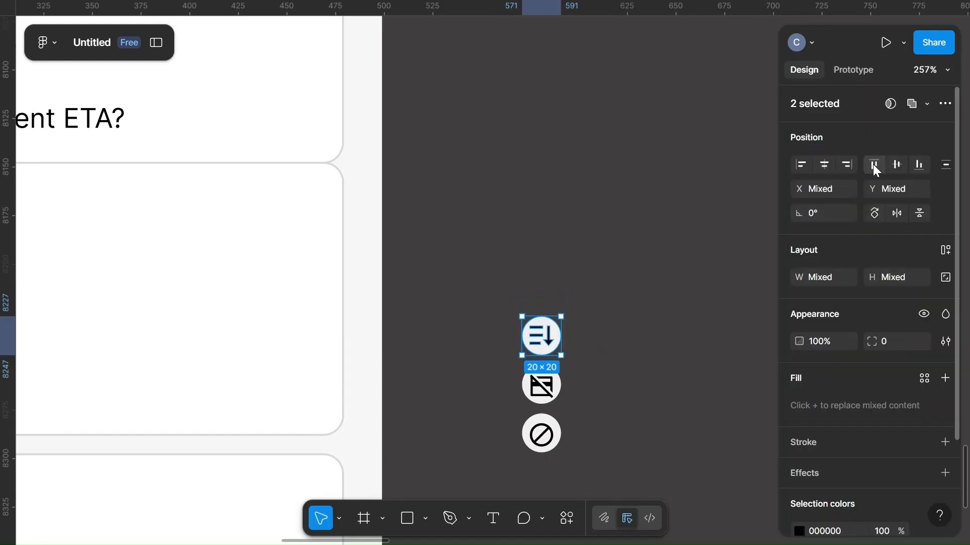
key("ctrl+g")
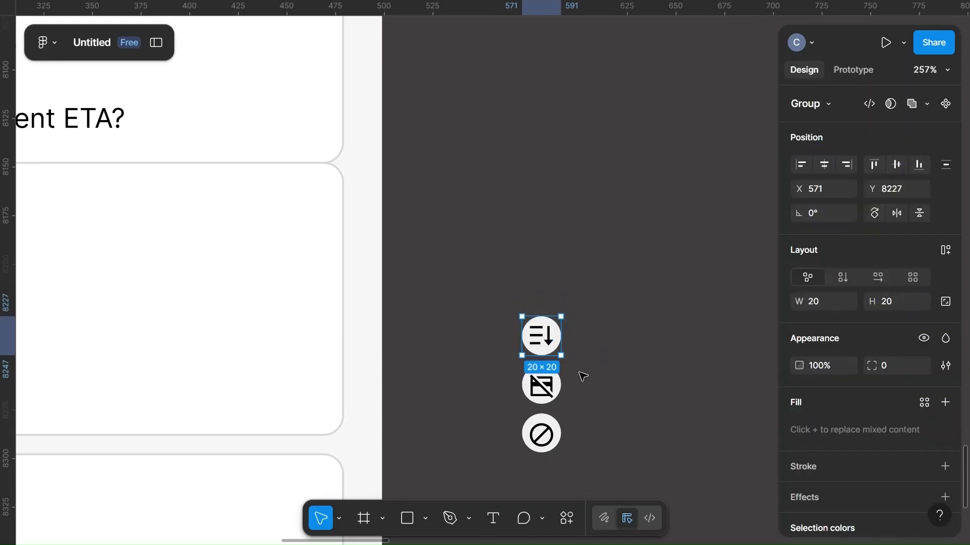
Step: Center the crossed-out card icon on its background circle in both directions and group the two
left_click_drag(502, 384, 576, 403)
left_click(897, 165)
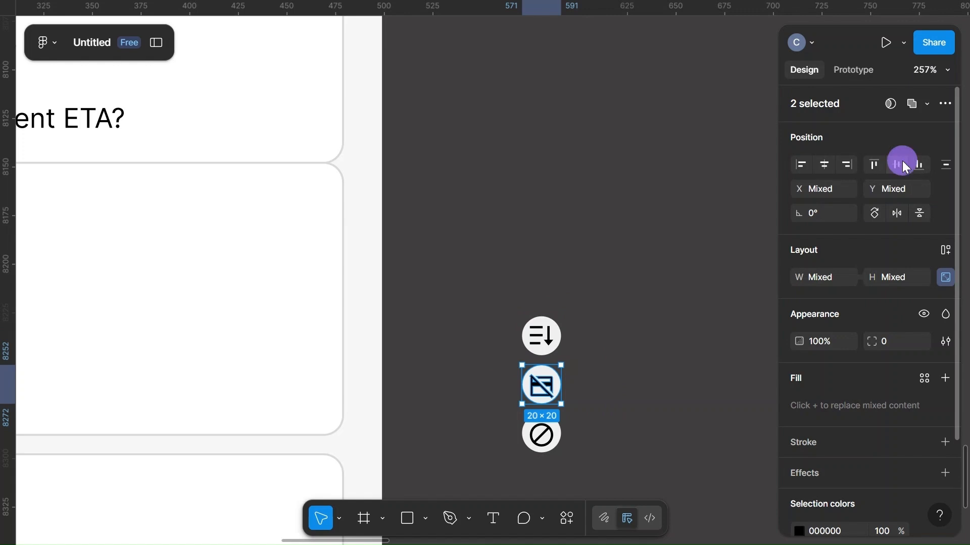
left_click(819, 166)
key("ctrl+g")
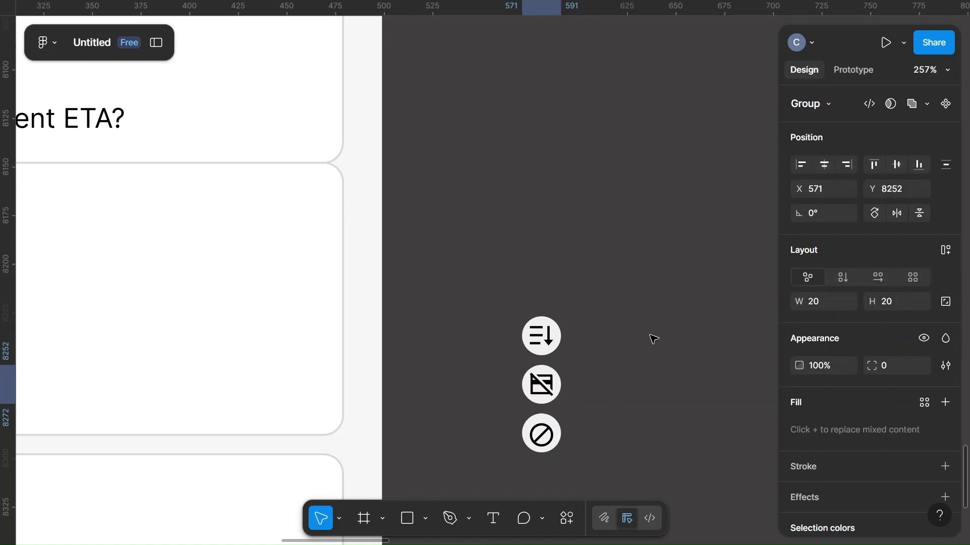
Step: Center the prohibition icon on its background circle in both directions and group the two
left_click(477, 431)
left_click_drag(476, 431, 577, 443)
left_click(826, 158)
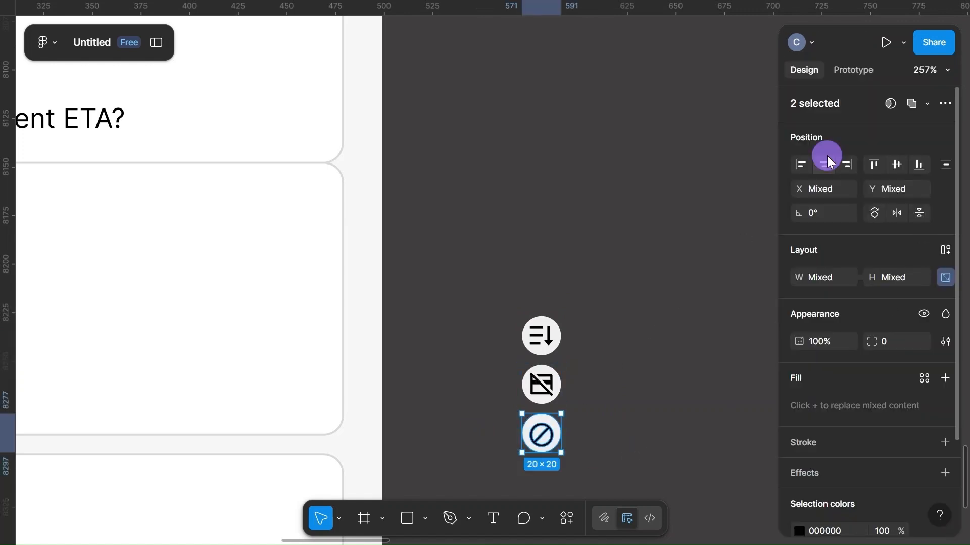
left_click(898, 163)
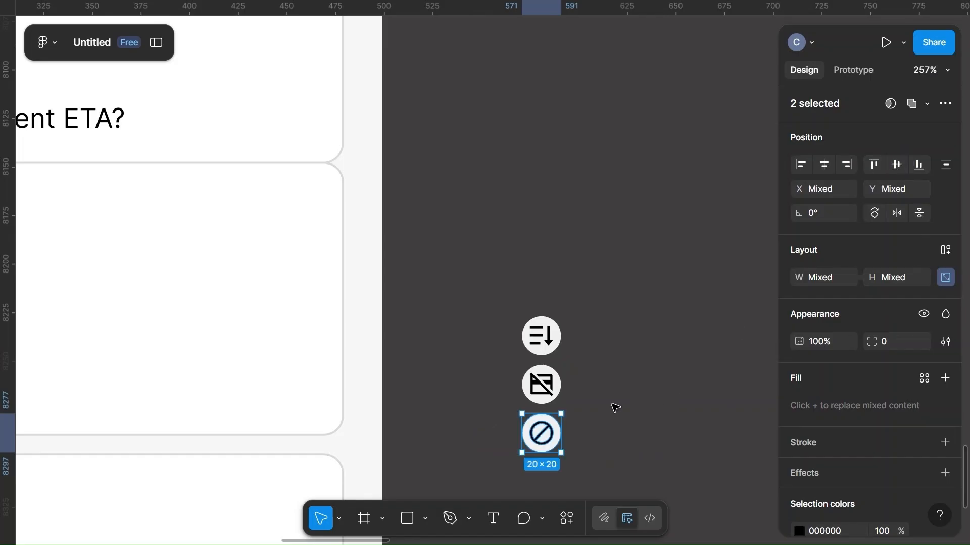
key("ctrl+g")
scroll(613, 406, "down", 5)
scroll(613, 406, "down", 3)
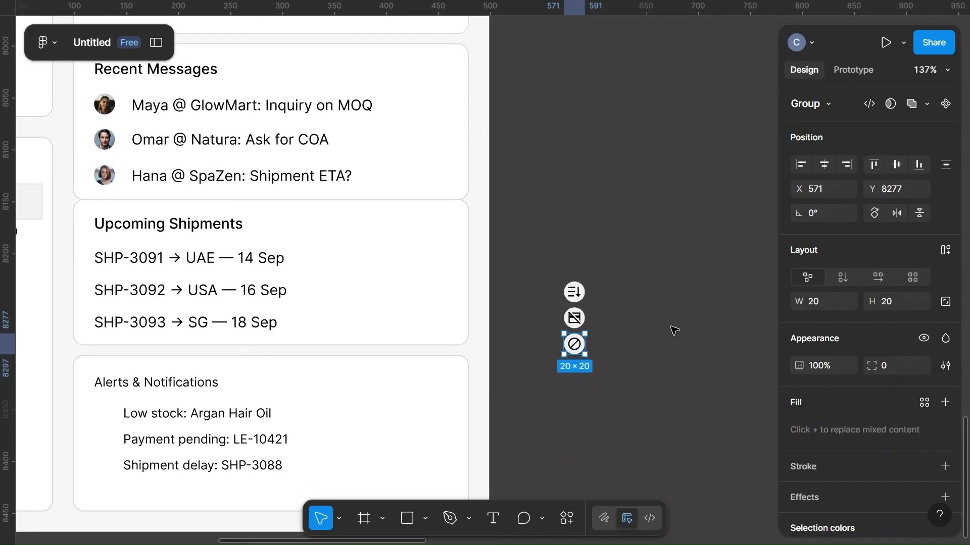
left_click_drag(563, 273, 515, 341)
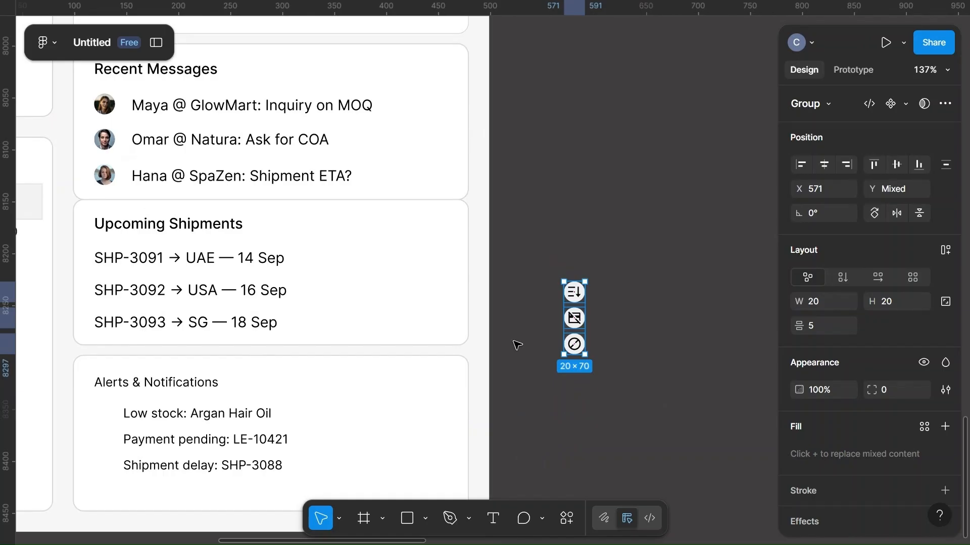
left_click(191, 321)
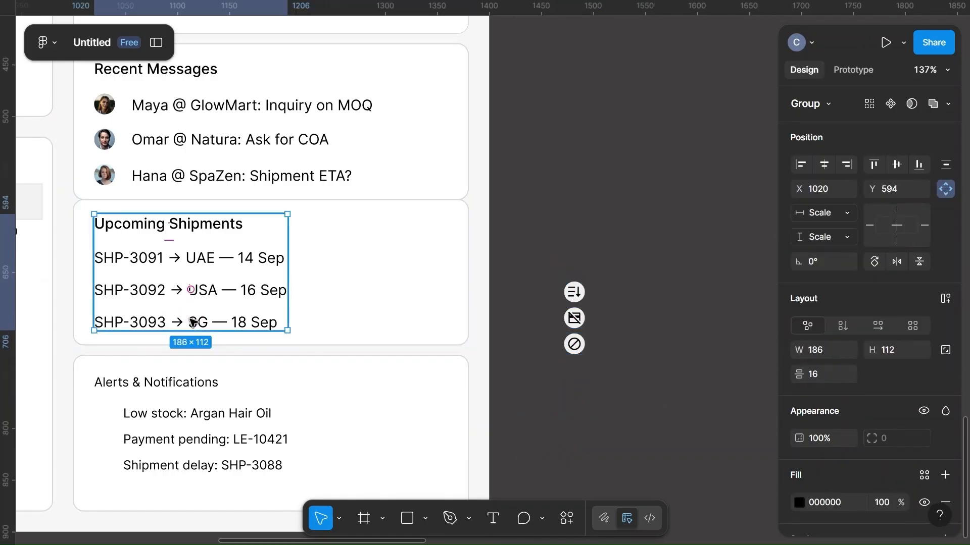
left_click(191, 321)
left_click(191, 321)
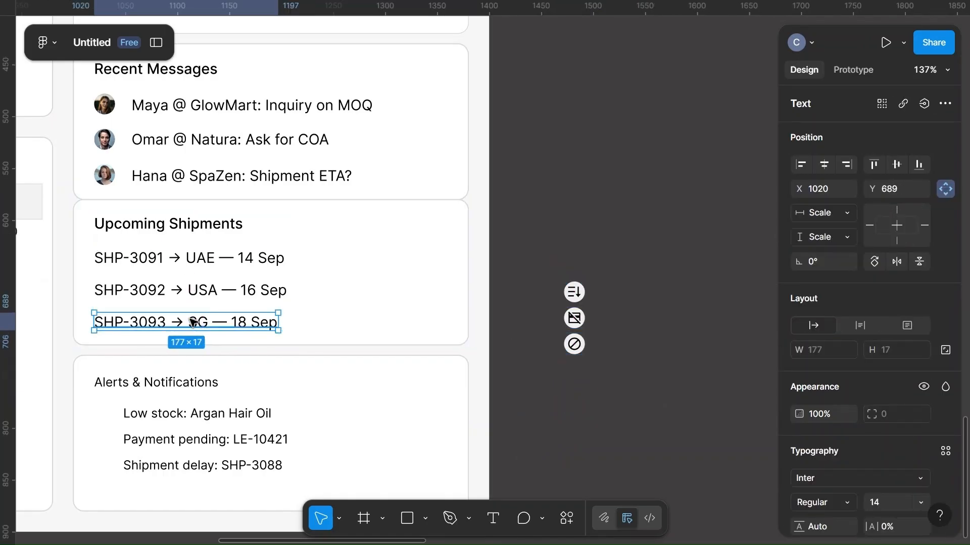
left_click(206, 286, "shift")
Step: Move the three icon badges into the Alerts & Notifications card, beside the alert texts and left-aligned with the heading
left_click_drag(556, 241, 606, 415)
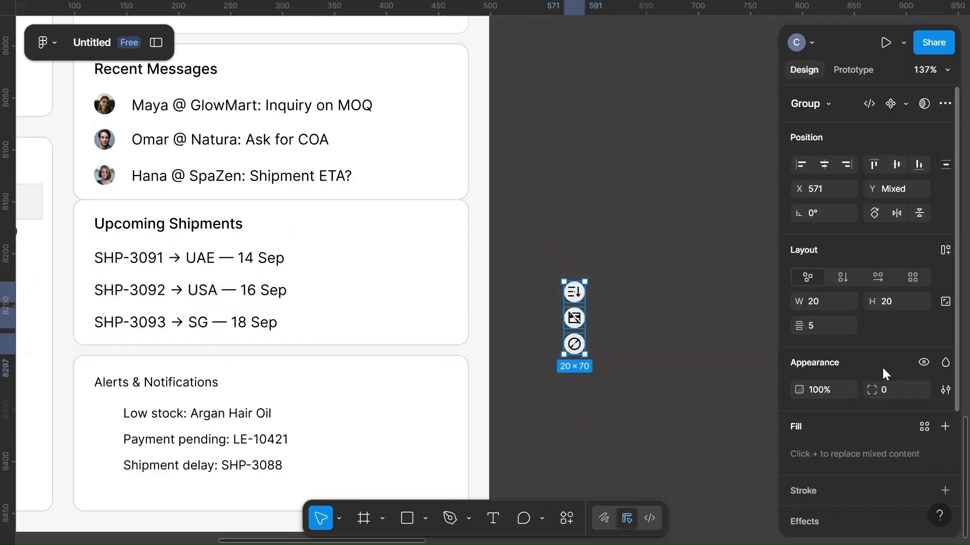
left_click_drag(574, 323, 111, 435)
Step: Select the background circles of the three badges and set their fill to FFFFFF
scroll(317, 423, "up", 5)
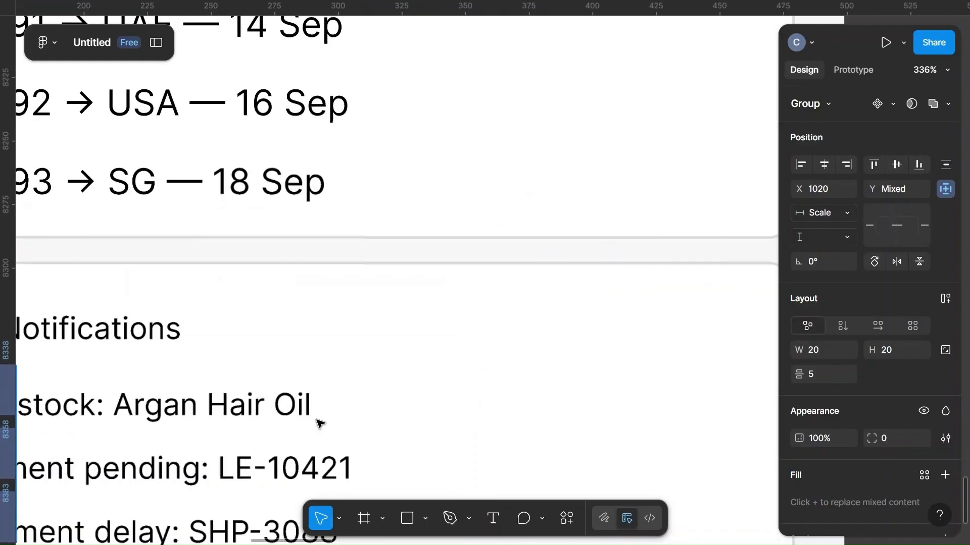
left_click(326, 381)
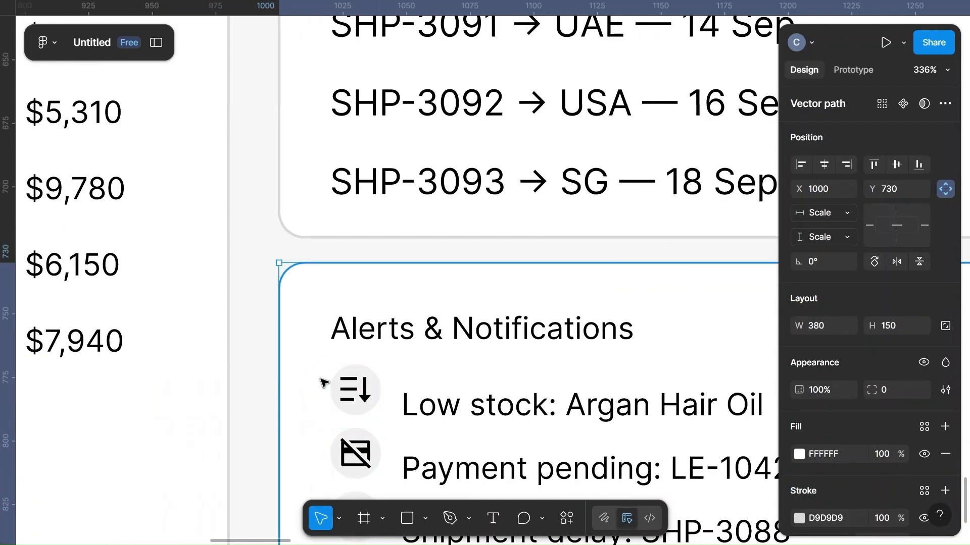
left_click(378, 384)
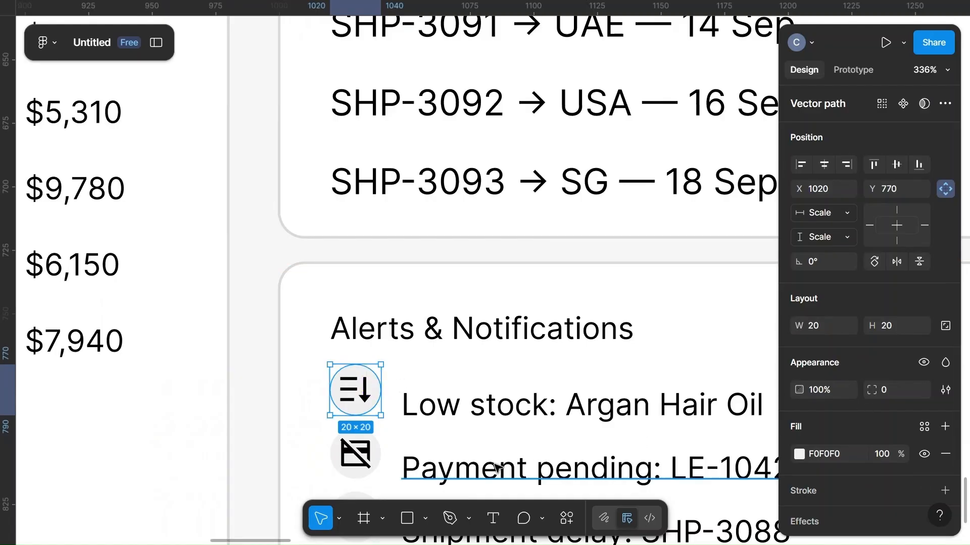
left_click(376, 449, "shift")
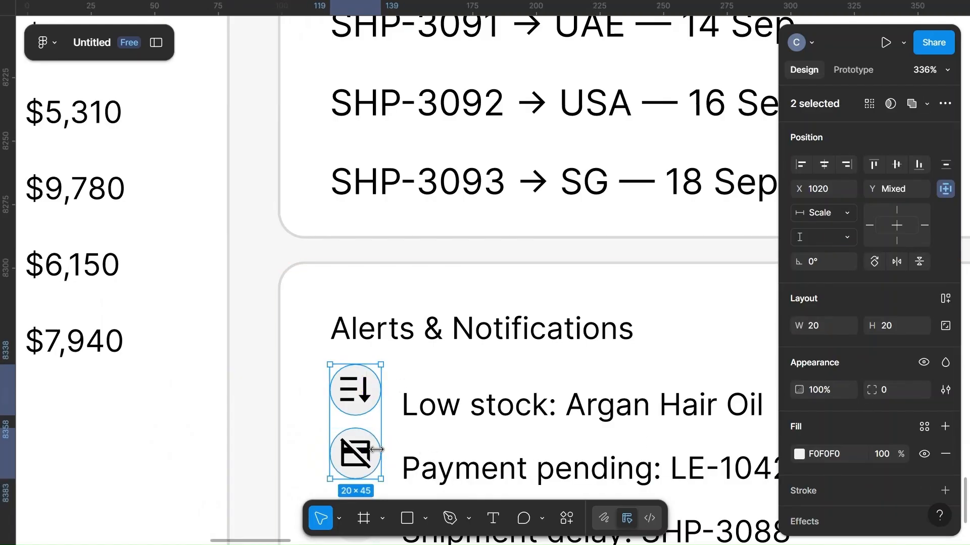
scroll(376, 450, "down", 3)
left_click(372, 382, "shift")
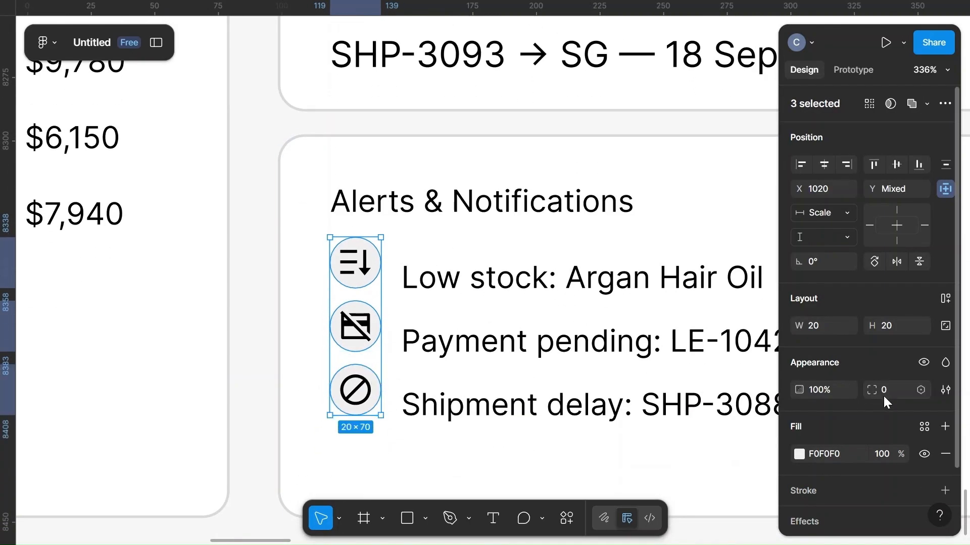
scroll(883, 396, "down", 1)
left_click(824, 415)
type("fff")
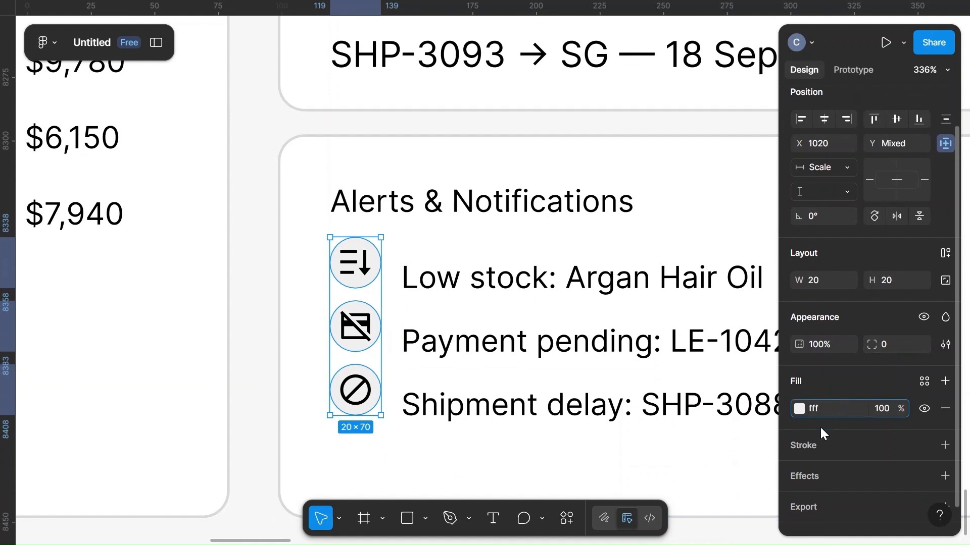
Step: Add an inside stroke of weight 0.5 and color CCCCCC to the three badge circles
left_click(803, 445)
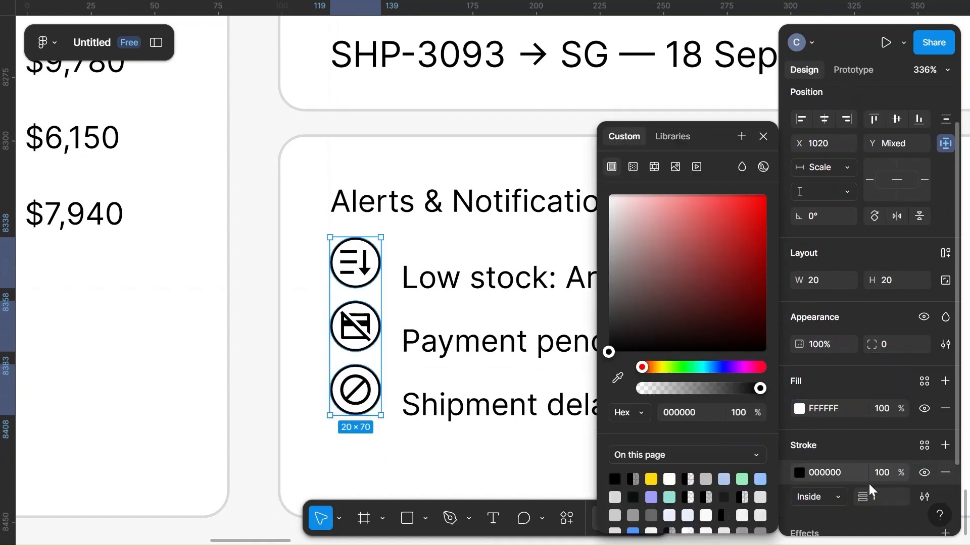
left_click(879, 495)
type("0.5")
left_click(832, 474)
left_click(658, 468)
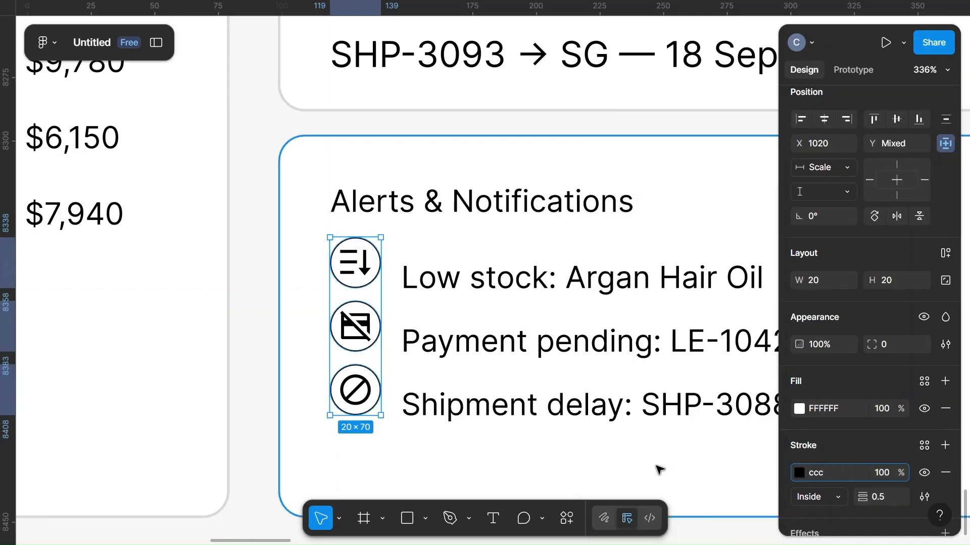
Step: Center the sort badge and the Low stock text vertically with each other and set their horizontal spacing to 16
left_click(438, 276)
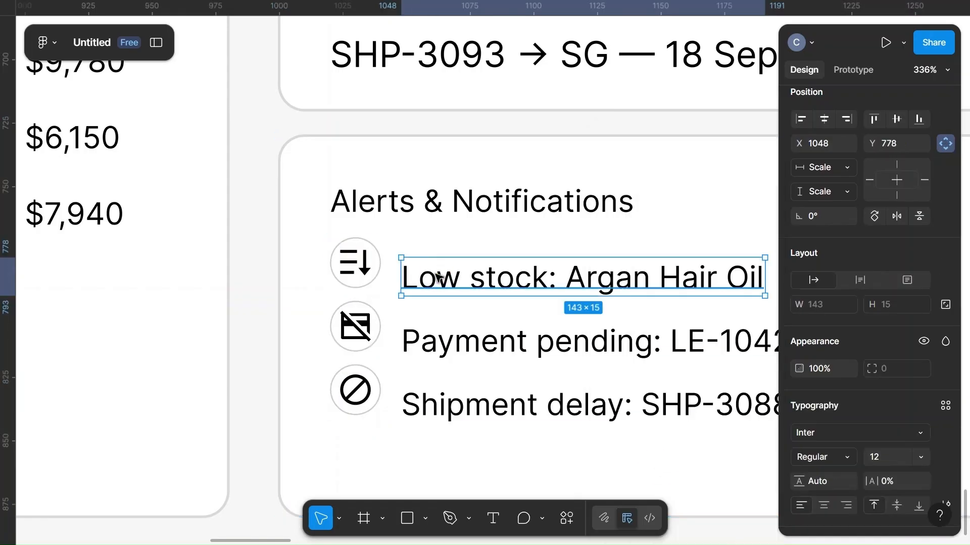
left_click(366, 255, "shift")
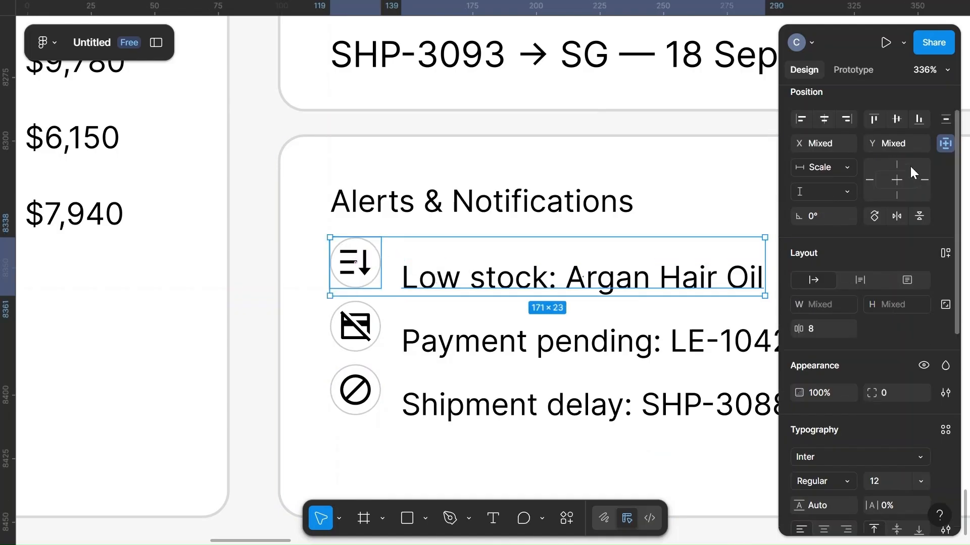
left_click(896, 119)
left_click(823, 328)
type("16")
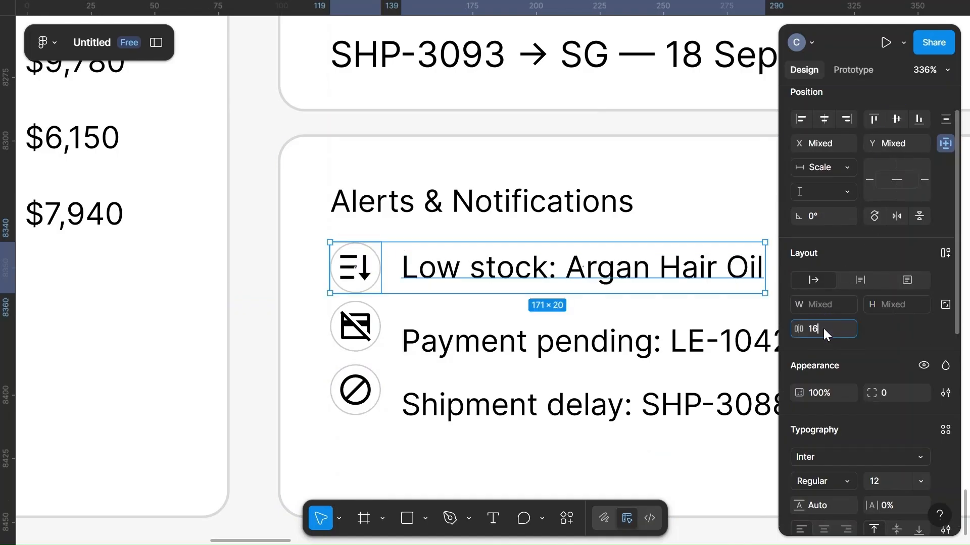
left_click(582, 314)
Step: Group the sort badge with the Low stock text
left_click(356, 267)
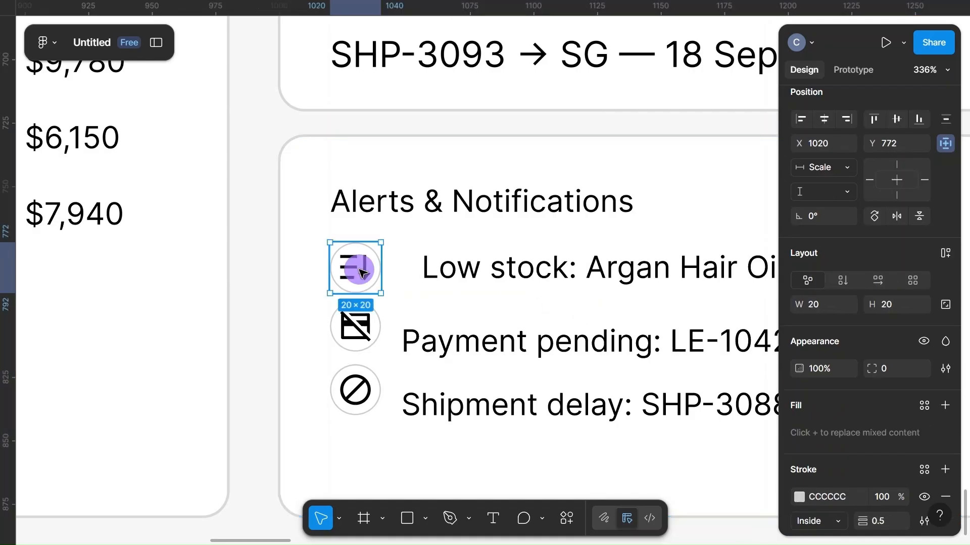
left_click(480, 275, "shift")
key("shift+a")
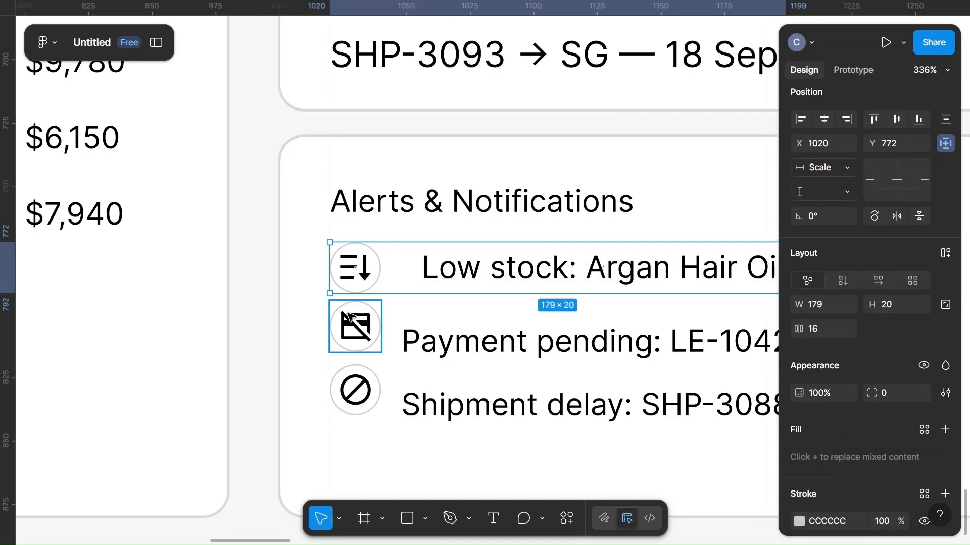
Step: Group the crossed-out card badge with the Payment pending text, vertically centered and spaced 16 apart
left_click(355, 326)
left_click(433, 340, "shift")
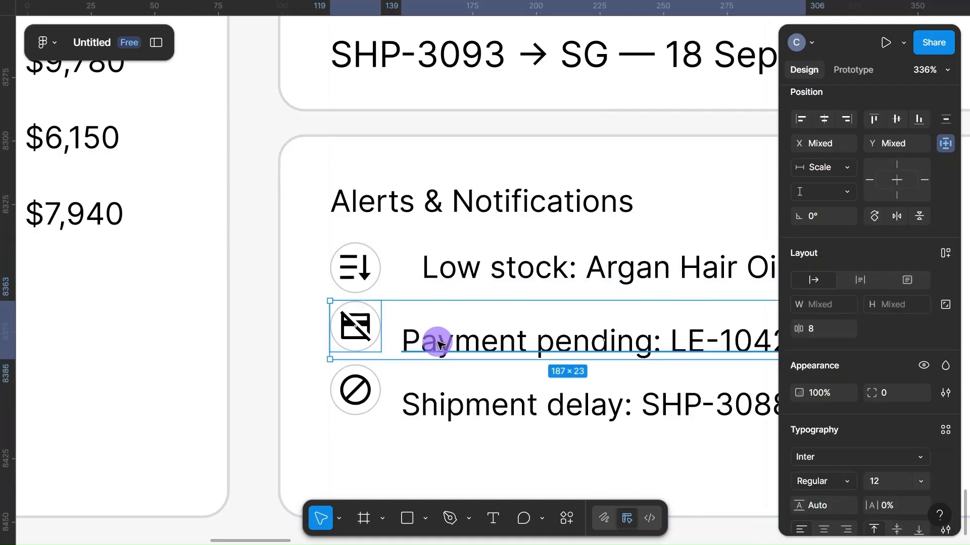
left_click(895, 123)
left_click(826, 329)
key("BackSpace")
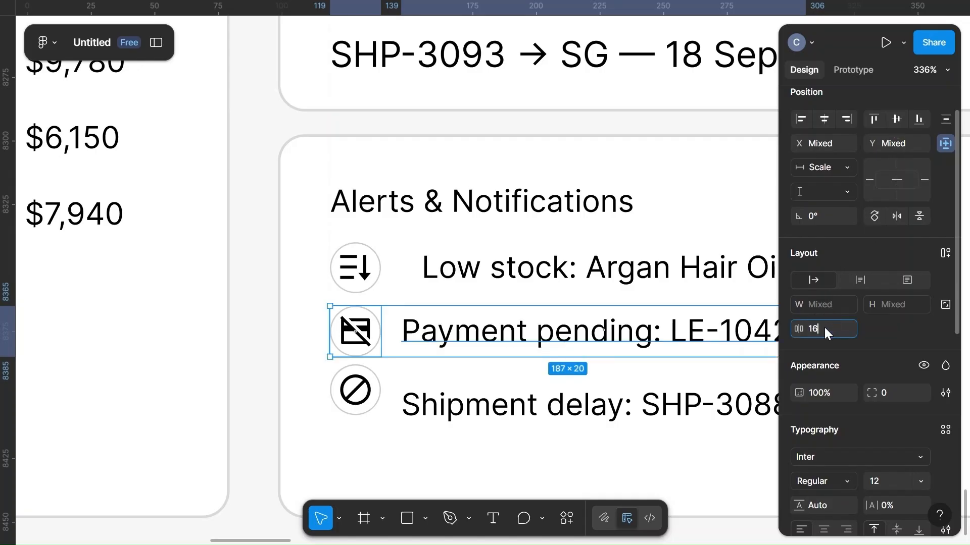
type("16")
key("Return")
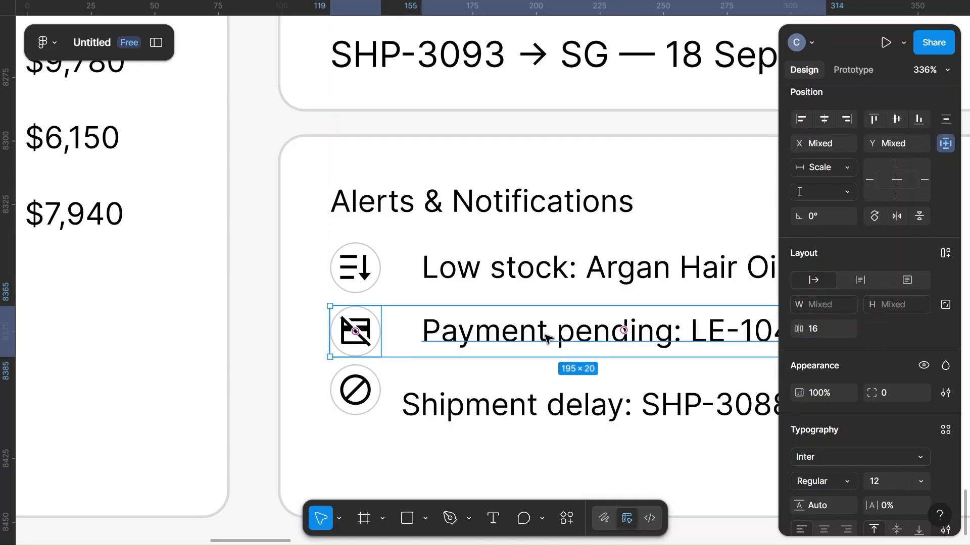
Step: Group the prohibition badge with the Shipment delay text, vertically centered and spaced 16 apart
left_click(359, 390)
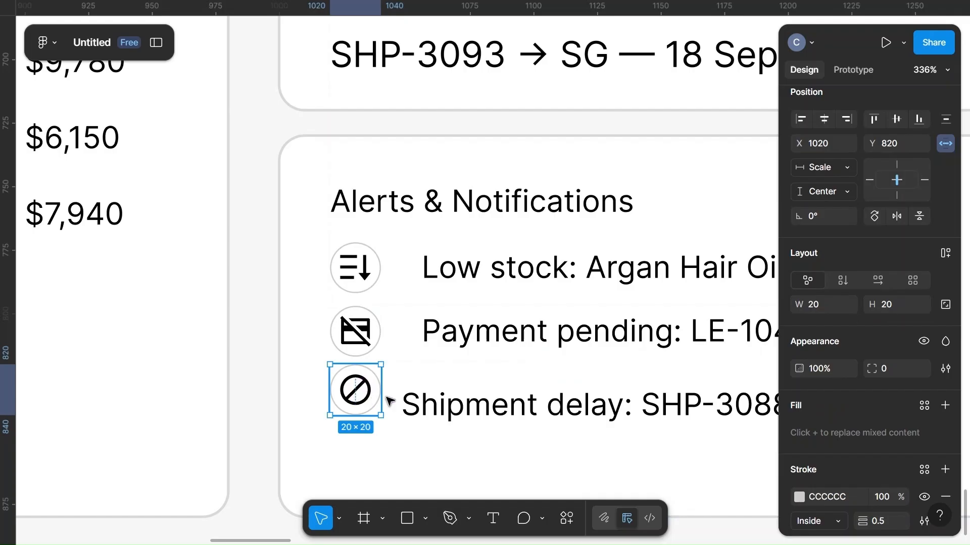
left_click(442, 410, "shift")
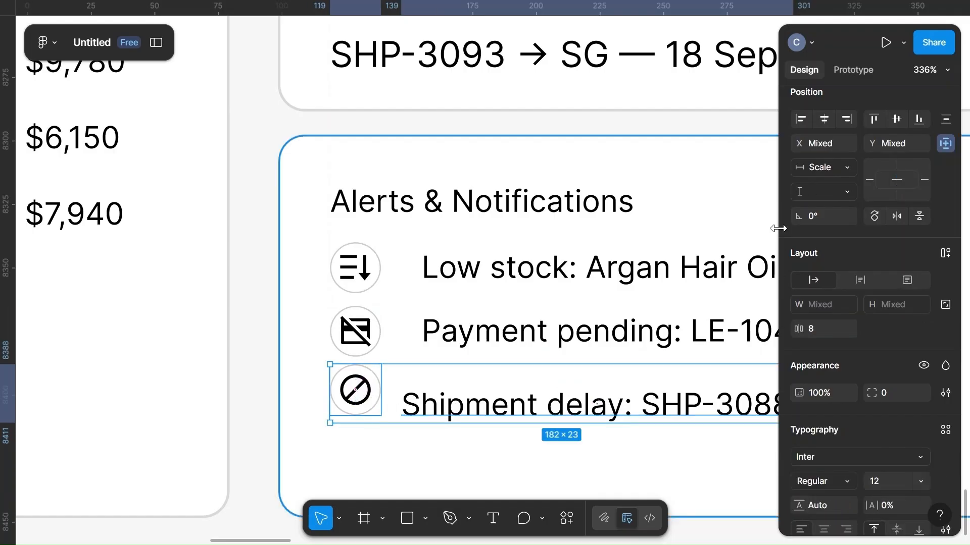
left_click(896, 119)
left_click(816, 333)
key("BackSpace")
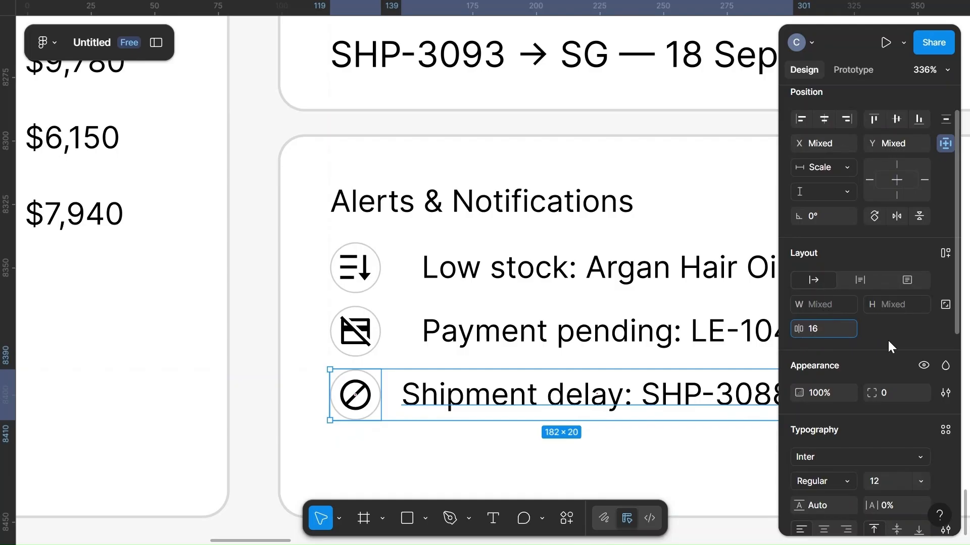
key("ctrl+g")
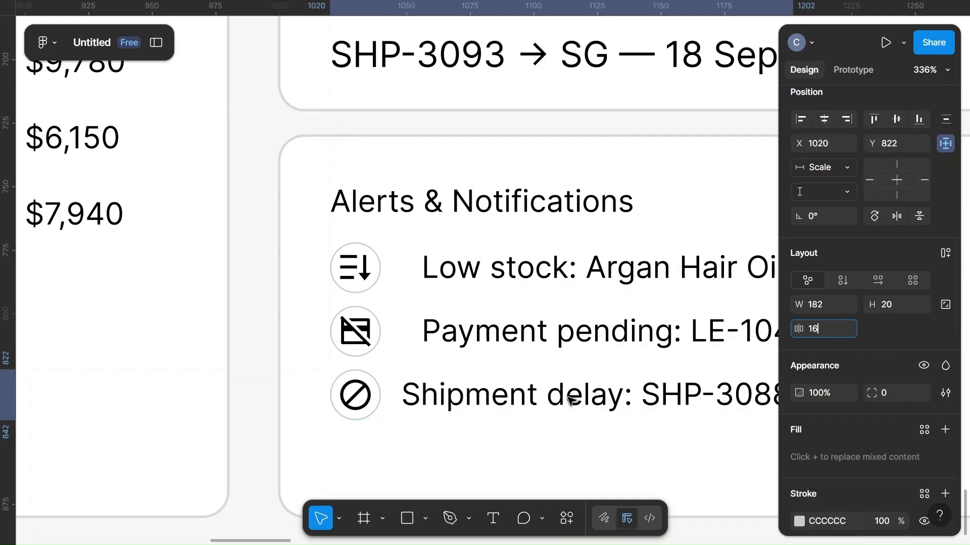
Step: Set the vertical spacing between the three alert rows to 16 and group the rows
scroll(571, 401, "right", 3)
scroll(571, 401, "down", 4)
left_click(476, 398)
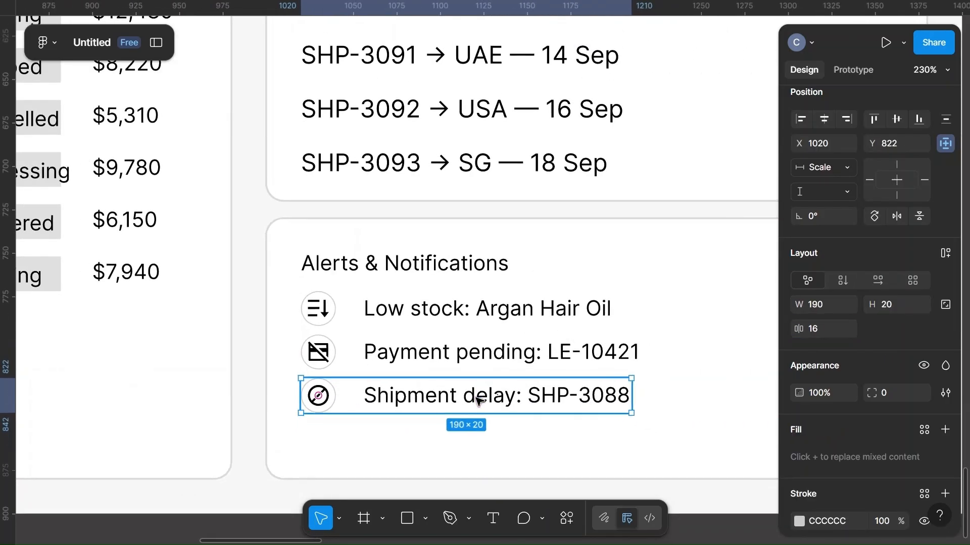
left_click(472, 361, "shift")
left_click(467, 307, "shift")
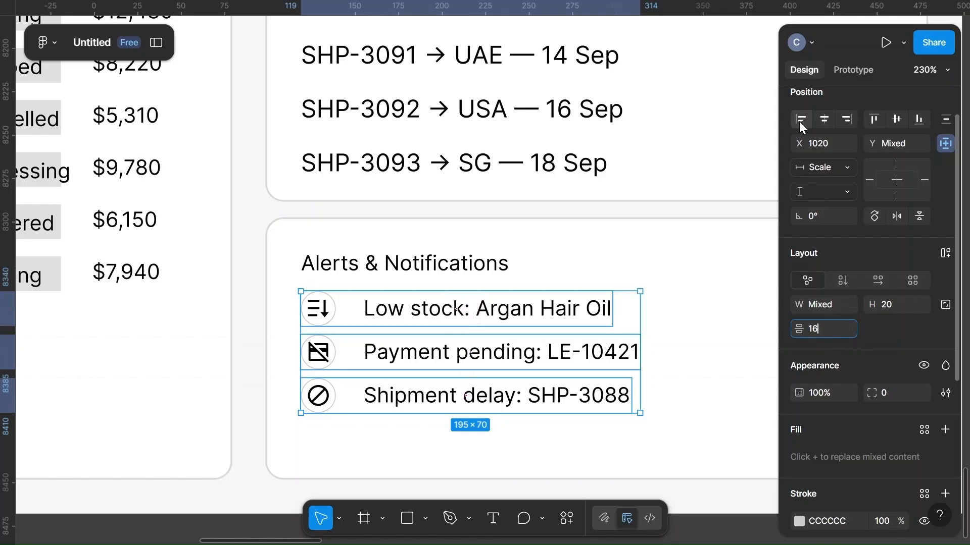
type("16")
key("Return")
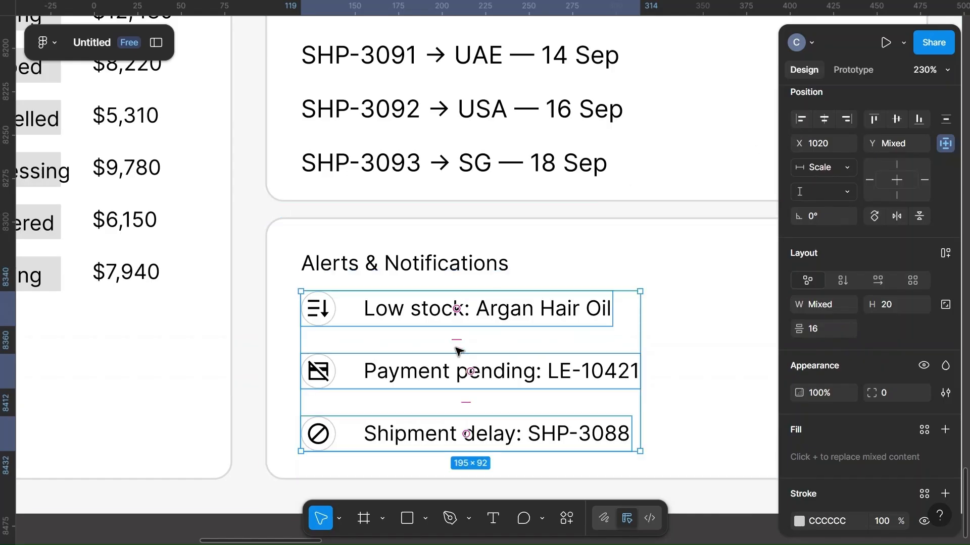
left_click(458, 351)
Step: Set the vertical spacing between the Alerts & Notifications heading and the grouped alert rows to 16
left_click(418, 262)
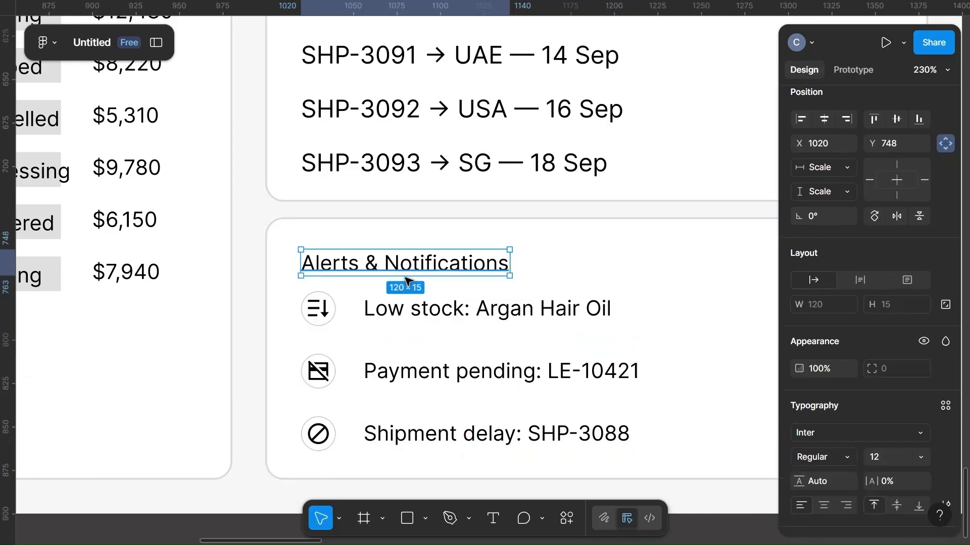
left_click(387, 323, "shift")
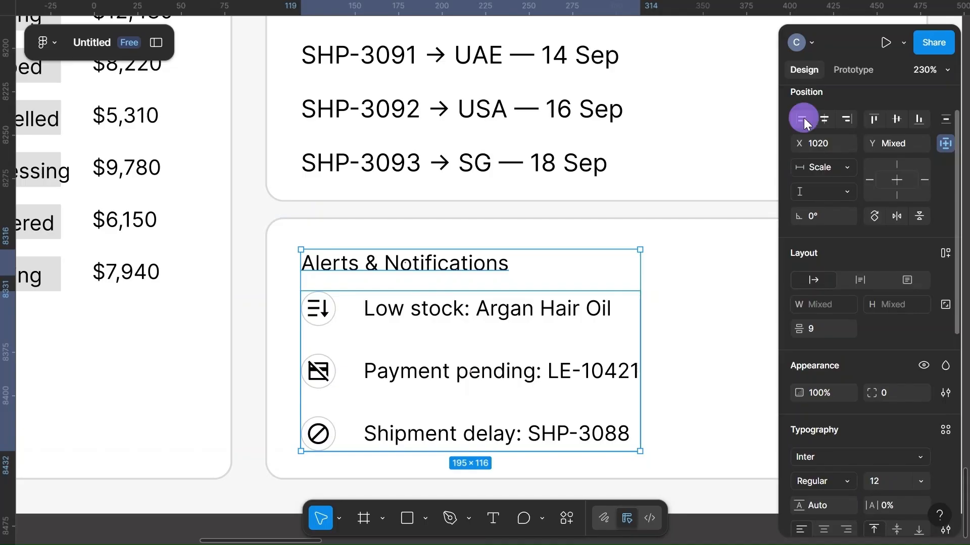
left_click(821, 329)
type("18")
left_click(699, 329)
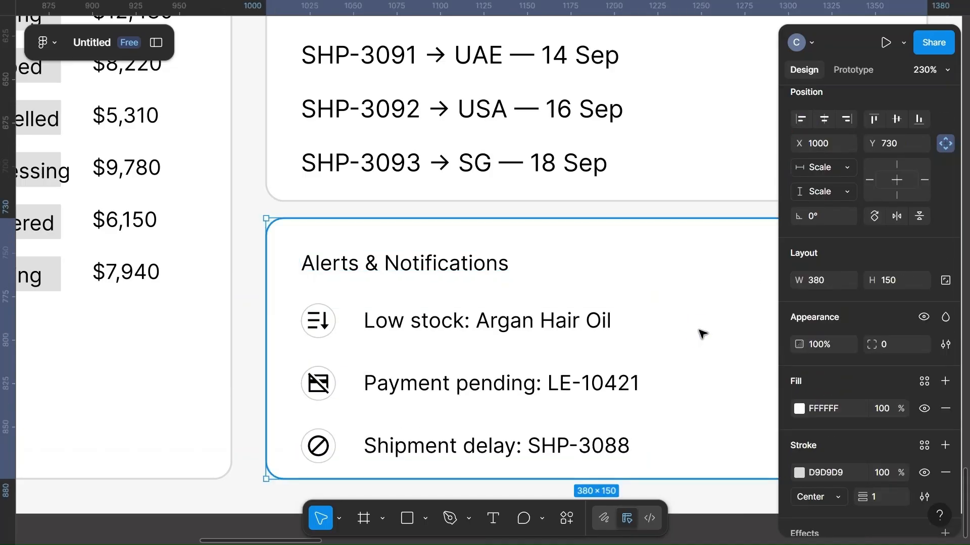
Step: Group the Alerts & Notifications heading with the alert rows and align the group to the card's vertical center
left_click(493, 320)
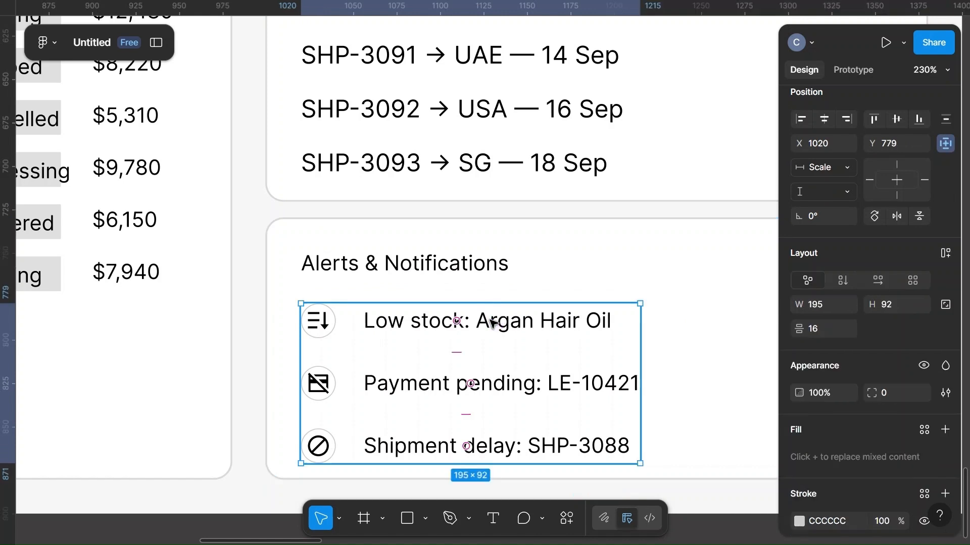
left_click(431, 263, "shift")
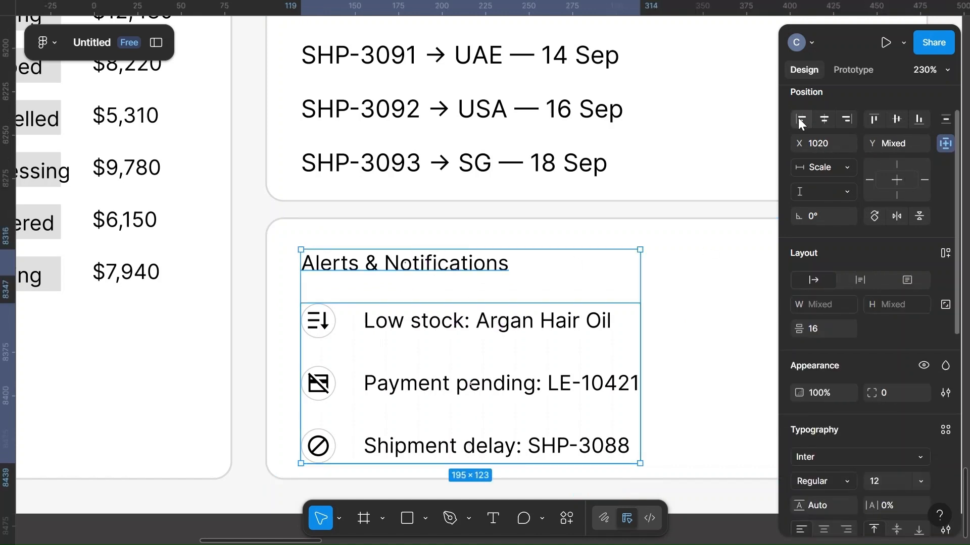
key("ctrl+g")
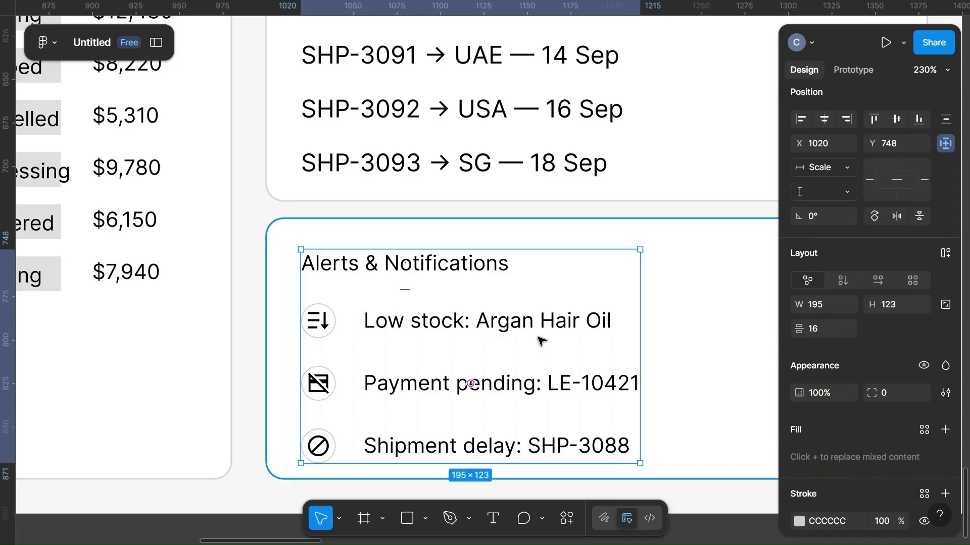
left_click(692, 316, "shift")
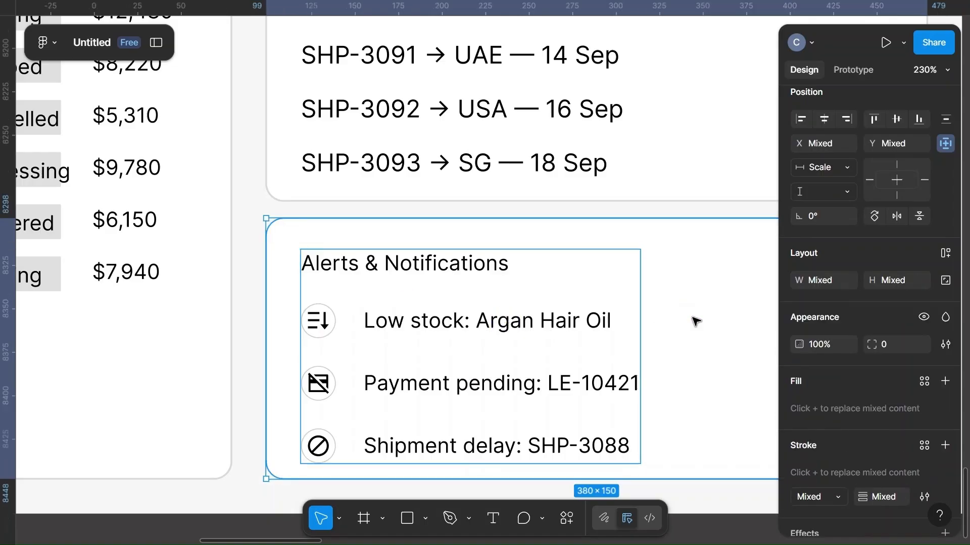
left_click(892, 116)
Step: Reposition the heading-and-alerts group at X 1020 inside the card and vertically center it on the card again
left_click_drag(479, 316, 470, 317)
double_click(470, 317)
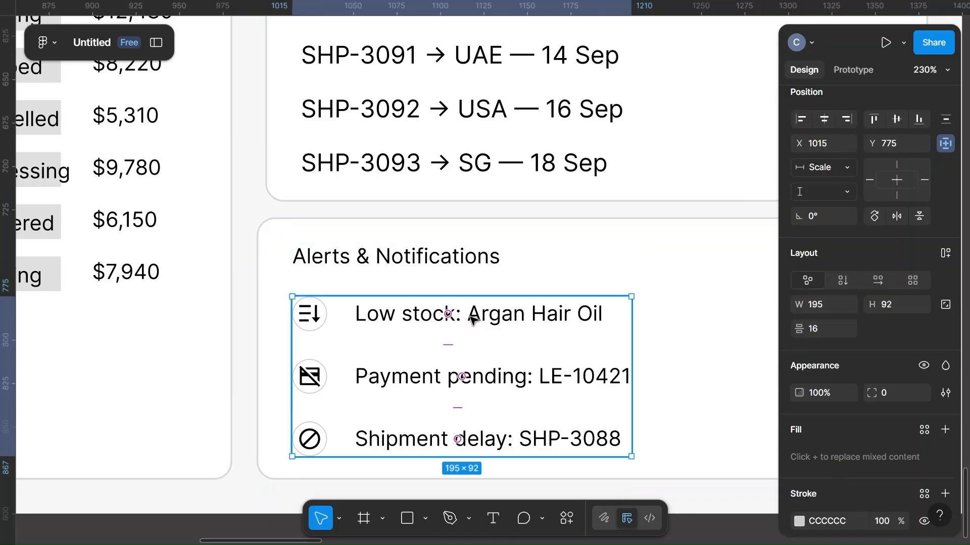
left_click(353, 256)
left_click(259, 203)
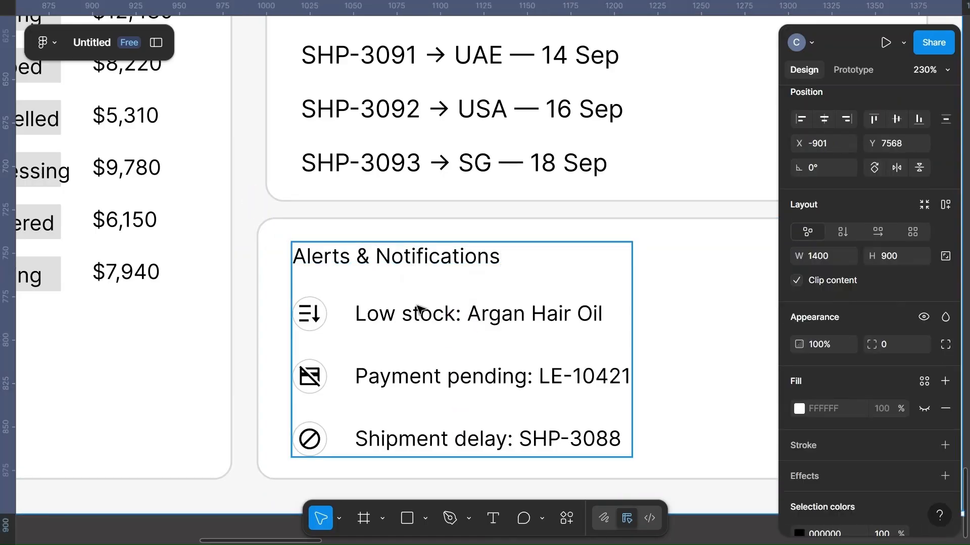
left_click(417, 306)
left_click_drag(418, 306, 430, 309)
left_click(660, 306, "shift")
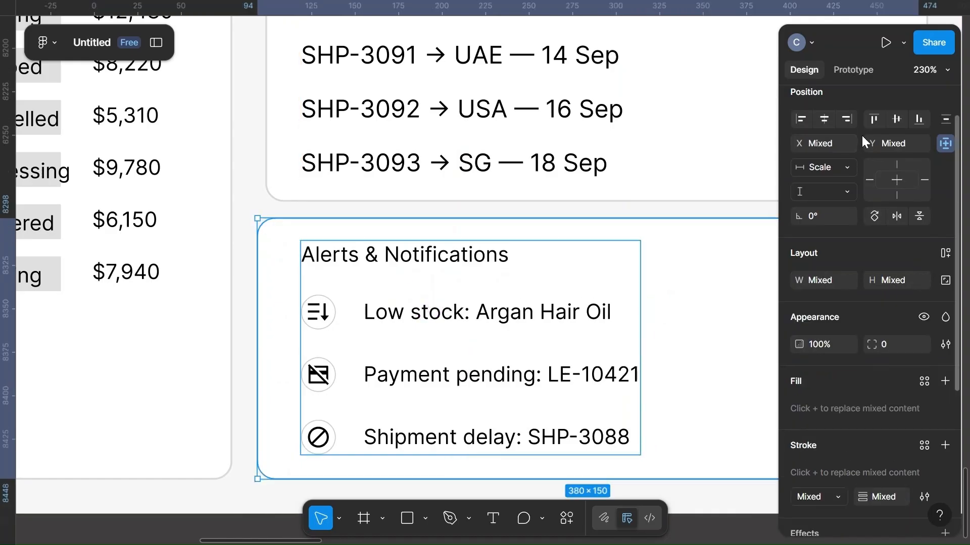
left_click(896, 119)
left_click(677, 353)
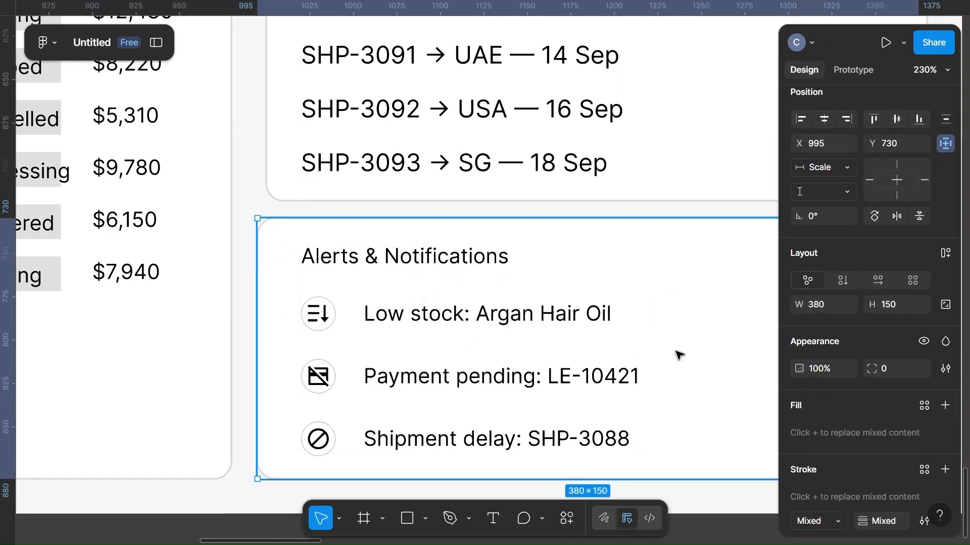
Step: Compare the font size of the Low stock alert text with that of the Upcoming Shipments entries
scroll(677, 352, "down", 5)
scroll(677, 352, "down", 5)
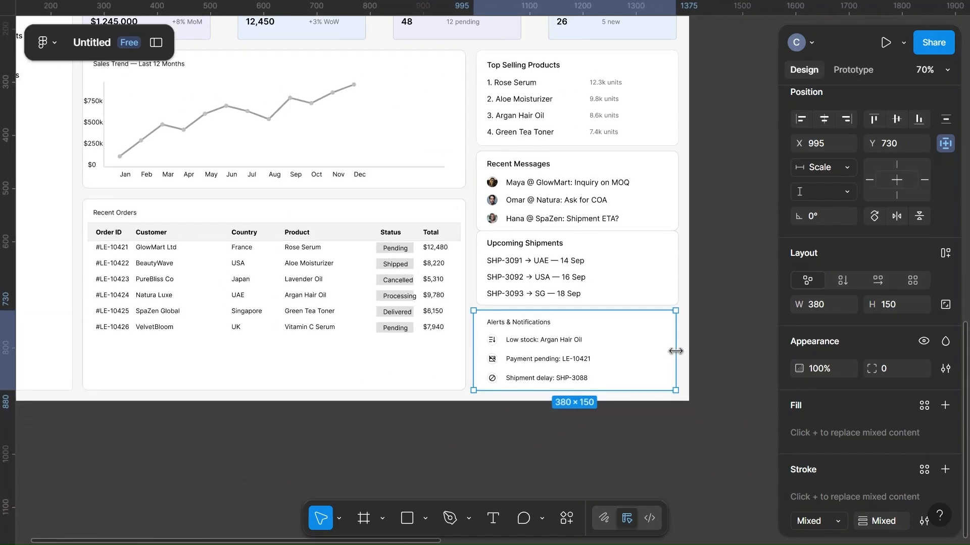
scroll(675, 351, "up", 5)
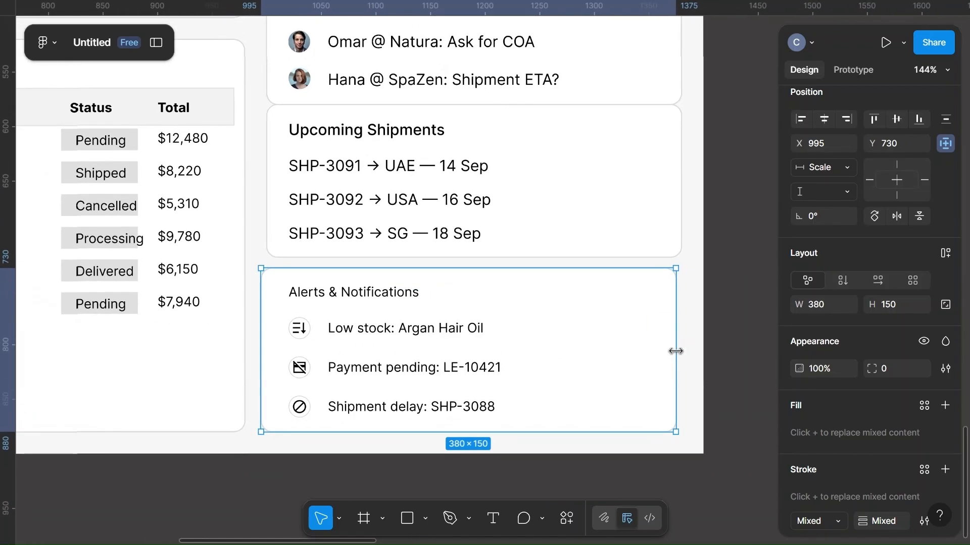
left_click(414, 329)
left_click(414, 329)
left_click(414, 329)
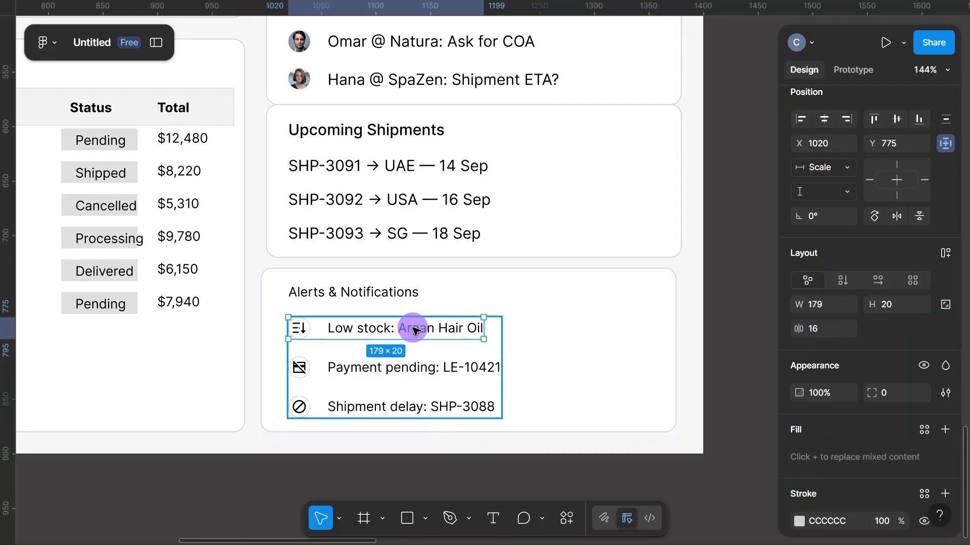
scroll(862, 365, "down", 2)
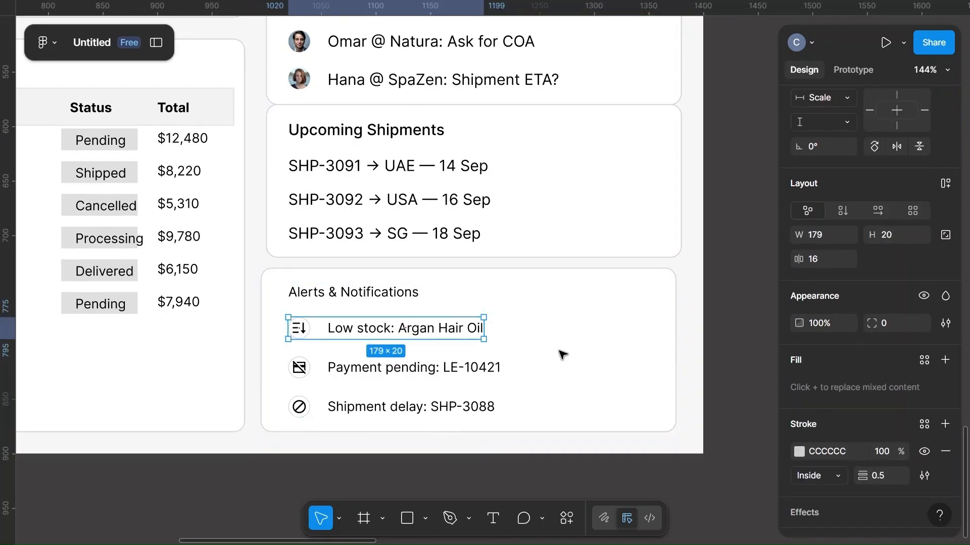
left_click(437, 331)
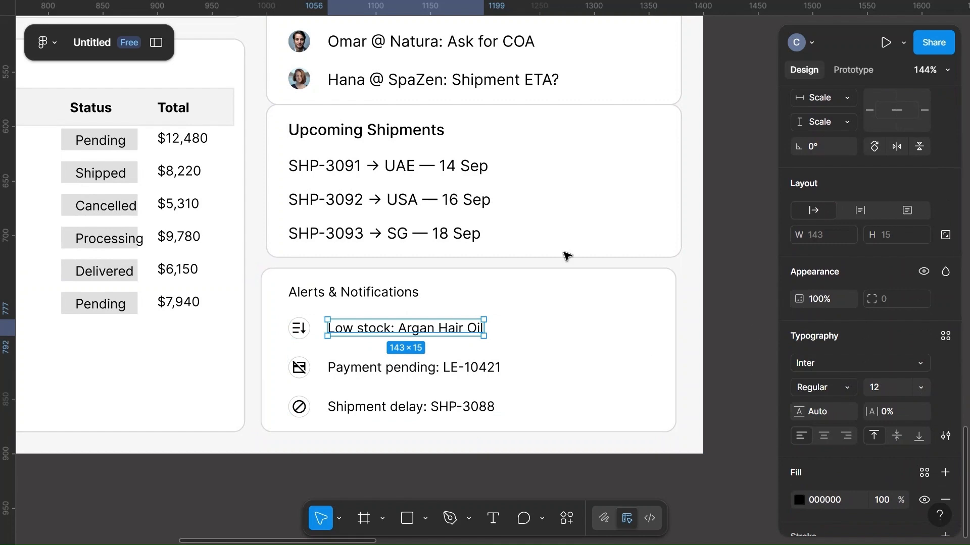
left_click(429, 237)
left_click(429, 237)
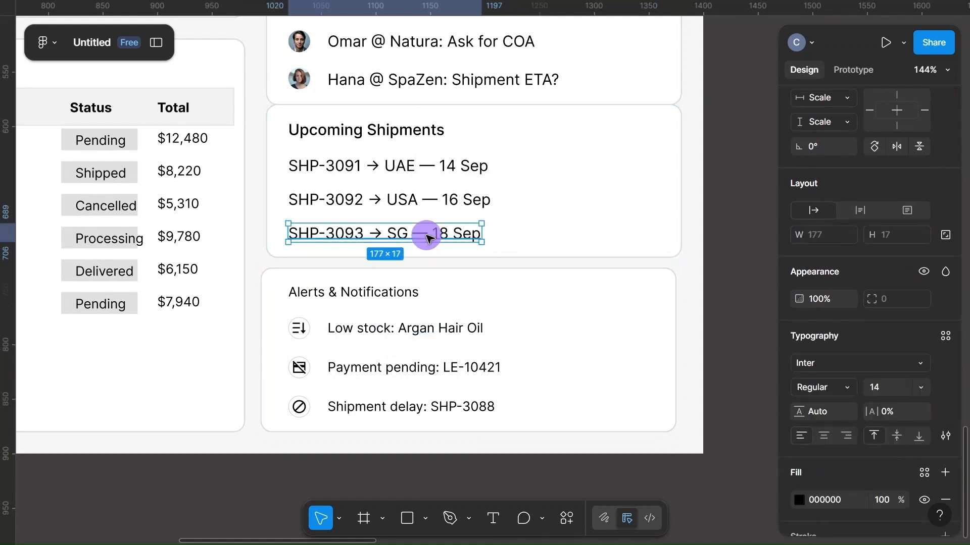
Step: Set the font size of the Low stock alert text to 14
left_click(414, 329)
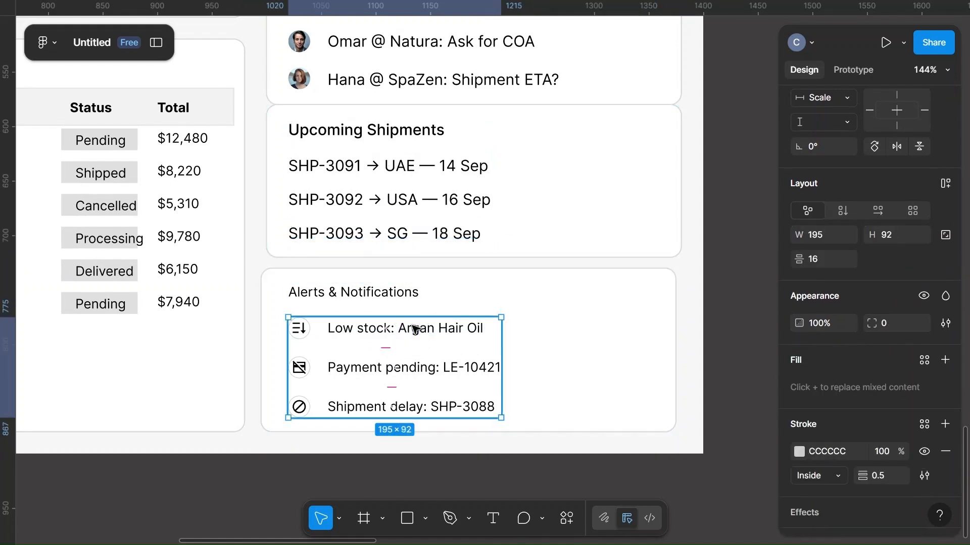
left_click(413, 328)
left_click(444, 329)
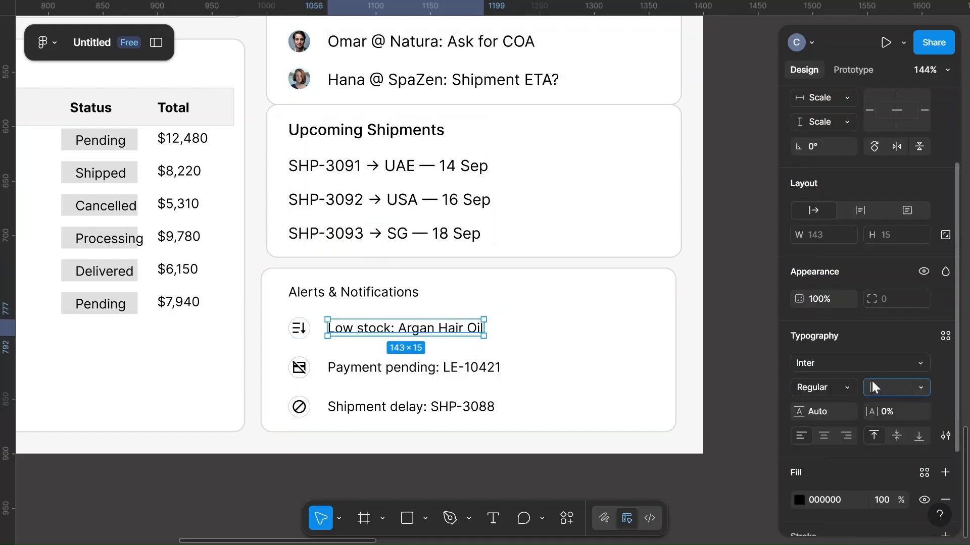
left_click(665, 349)
Step: Set the font size of the Payment pending and Shipment delay texts to 14
left_click(404, 369)
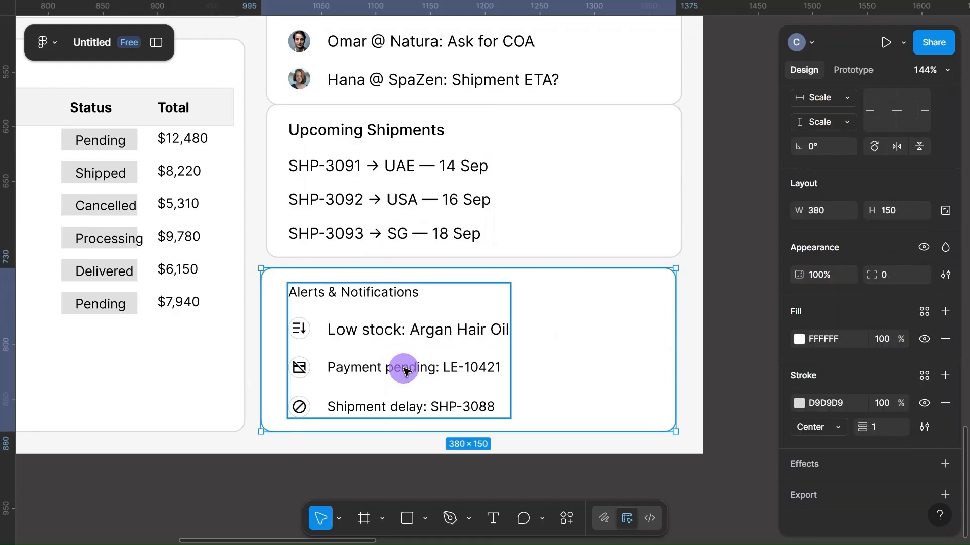
left_click(404, 371)
left_click(404, 368)
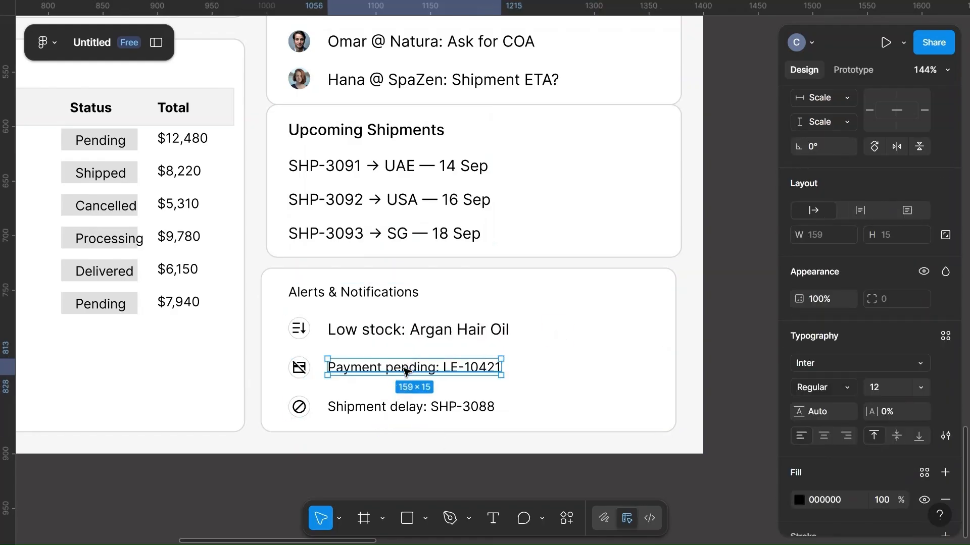
left_click(359, 410, "shift")
left_click(359, 410, "shift")
left_click(359, 411, "shift")
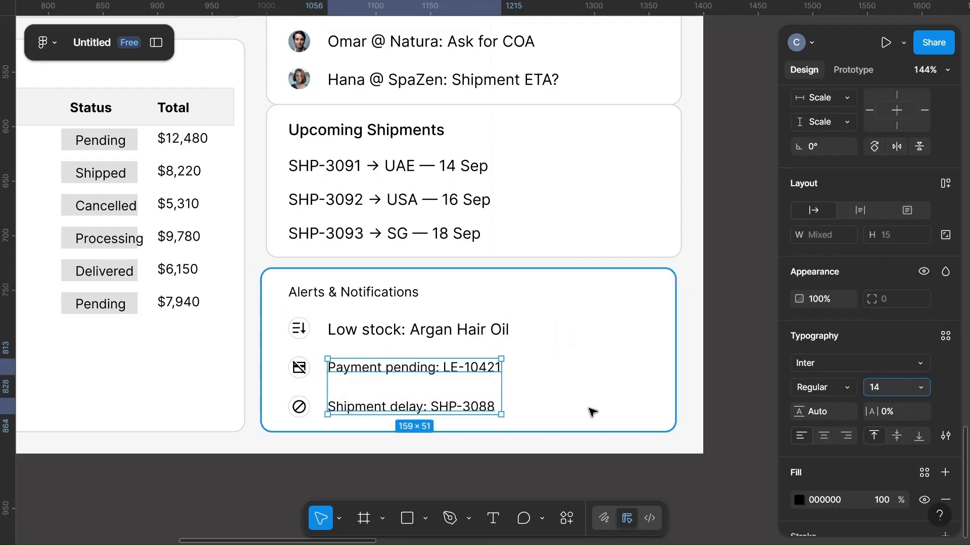
left_click(546, 417)
Step: Set the vertical spacing between the three alert rows to 14
left_click(408, 371)
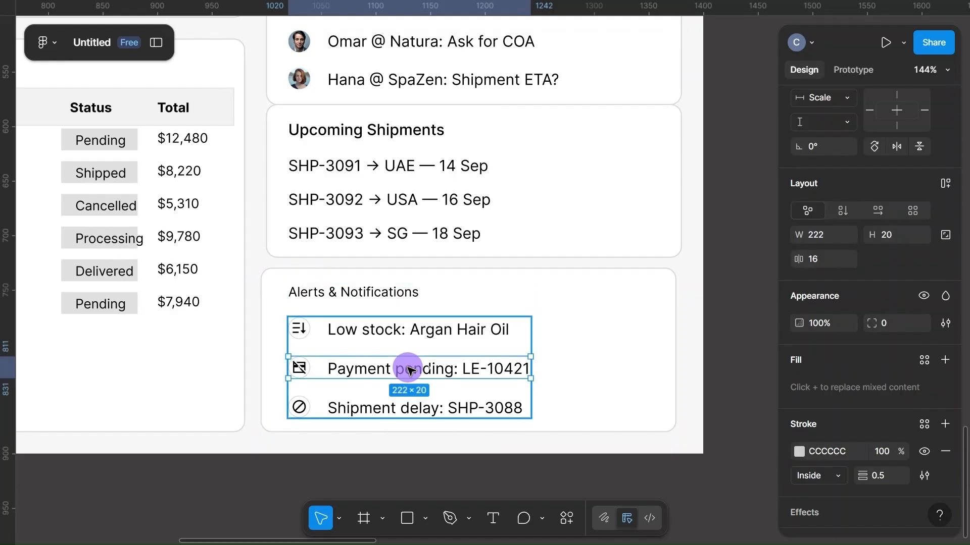
left_click(463, 328, "shift")
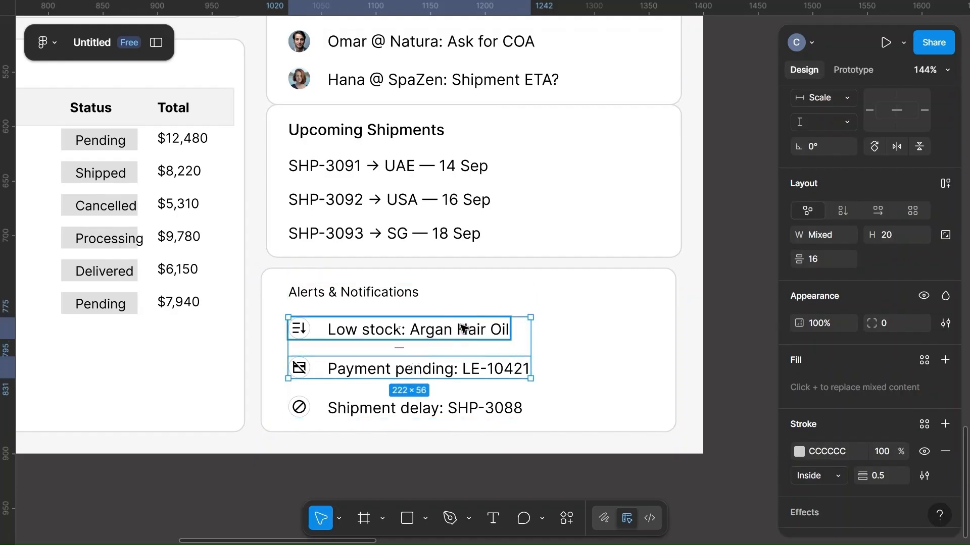
left_click(406, 407, "shift")
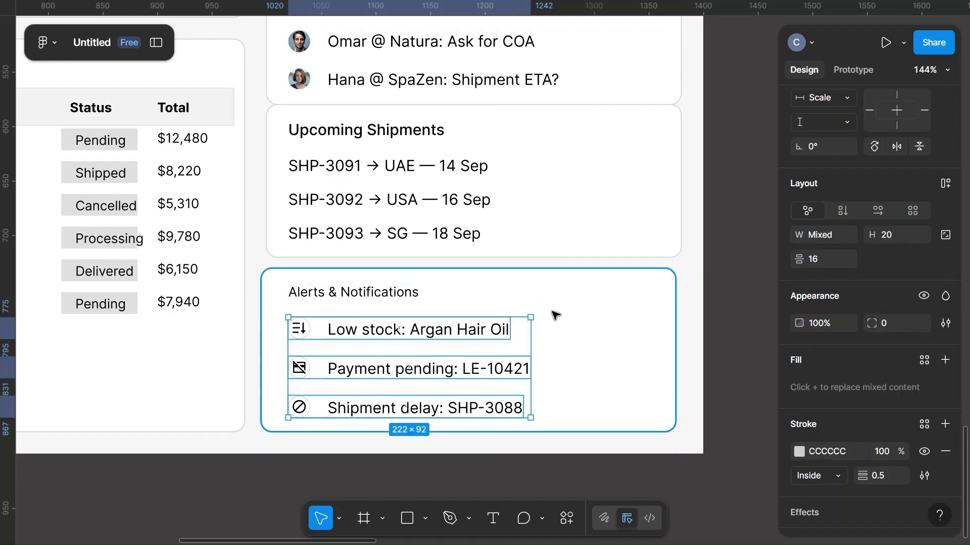
left_click(830, 263)
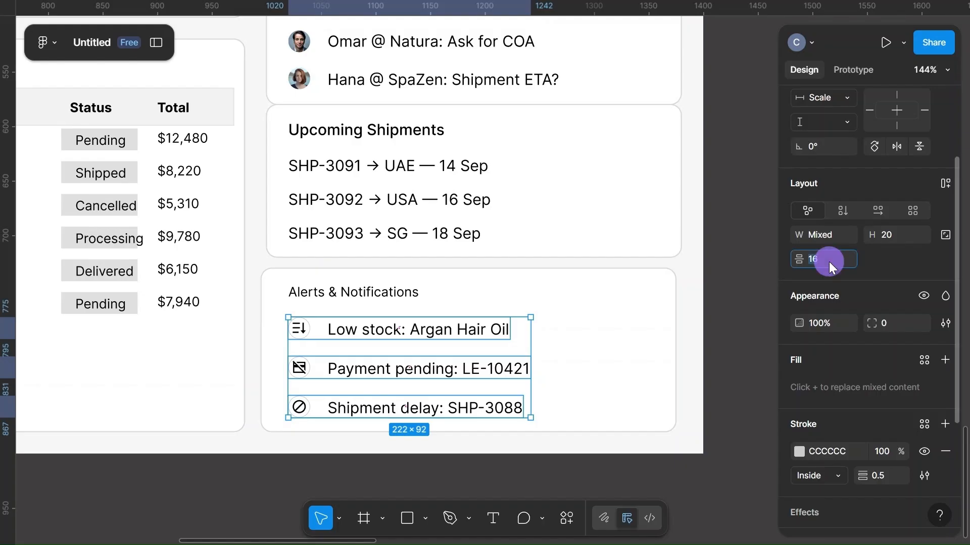
type("14")
left_click(574, 328)
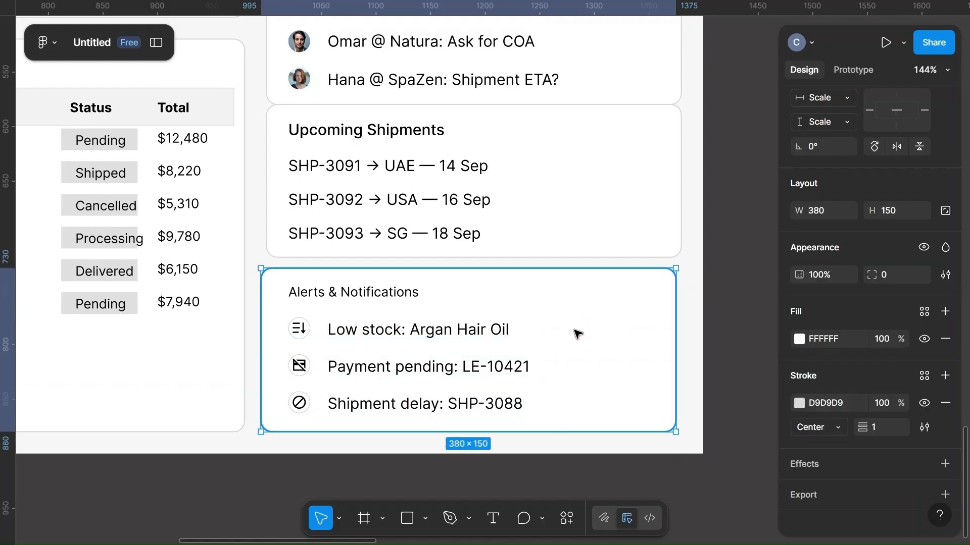
Step: Set the Alerts & Notifications heading to font size 14 and Medium weight
left_click(348, 297)
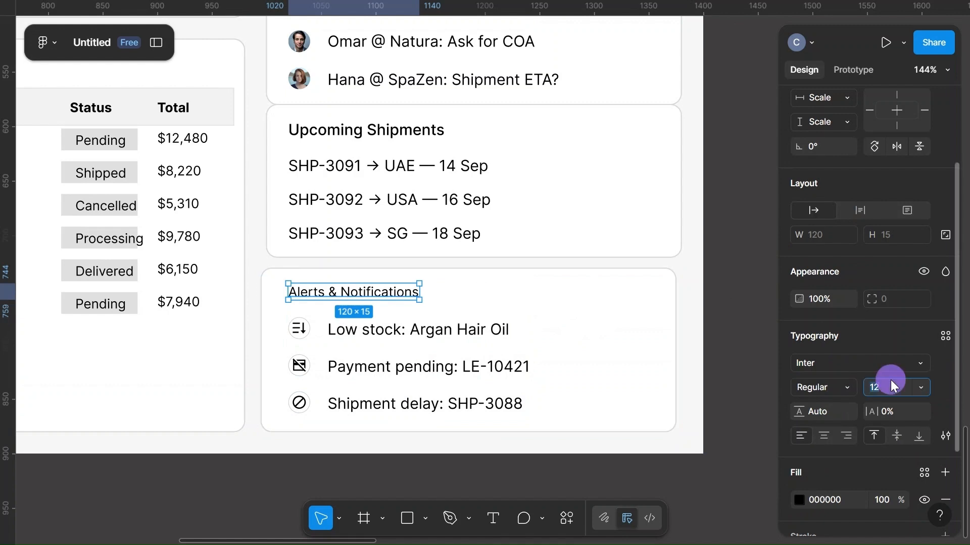
left_click(840, 387)
left_click(826, 218)
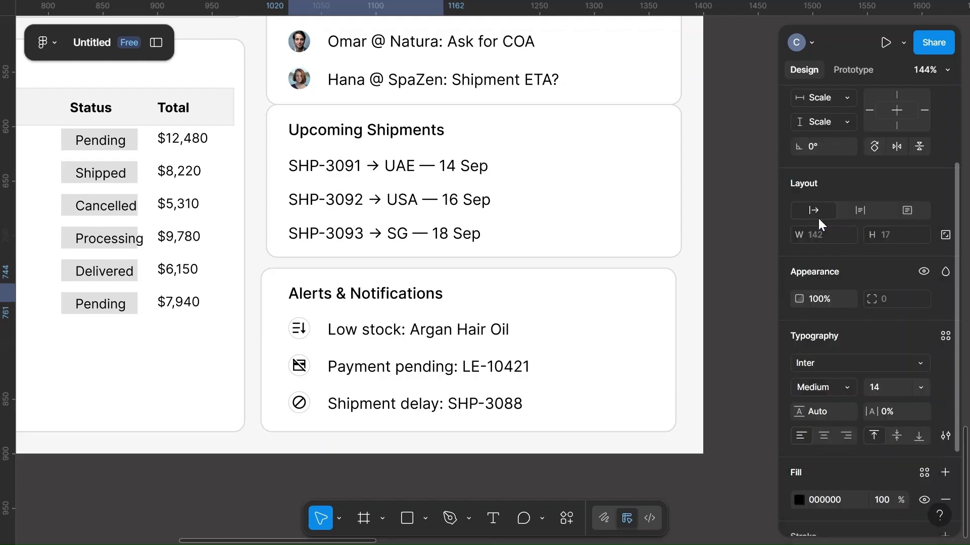
left_click(511, 342)
left_click(465, 329)
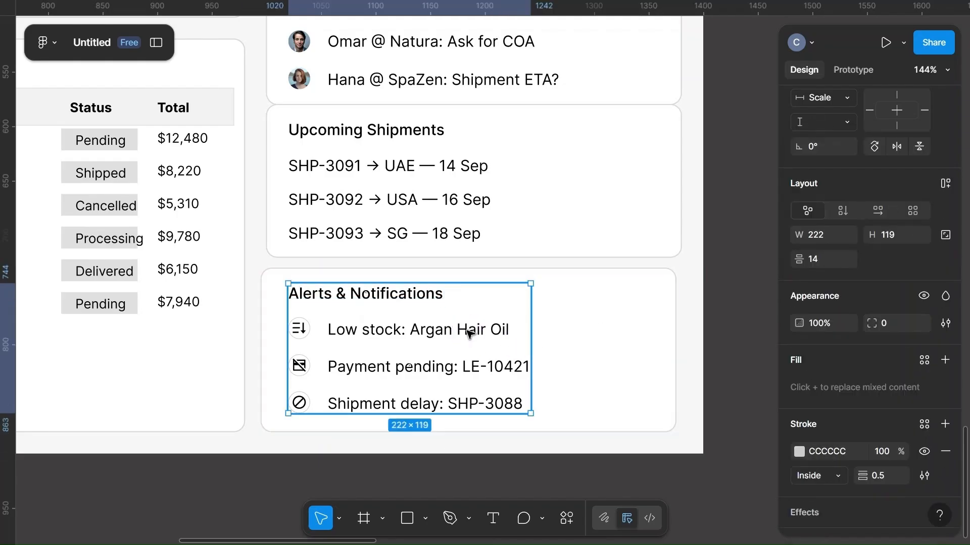
Step: Set the vertical spacing between the dashboard's header bar and the row of statistic cards to 16
scroll(466, 329, "down", 5)
left_click(722, 284)
scroll(697, 273, "up", 5)
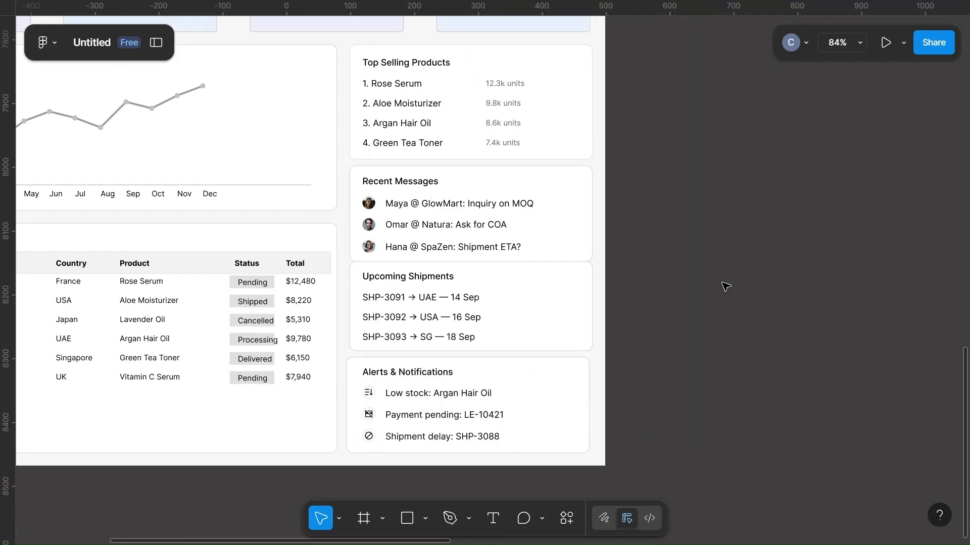
left_click(531, 198)
scroll(555, 202, "up", 6)
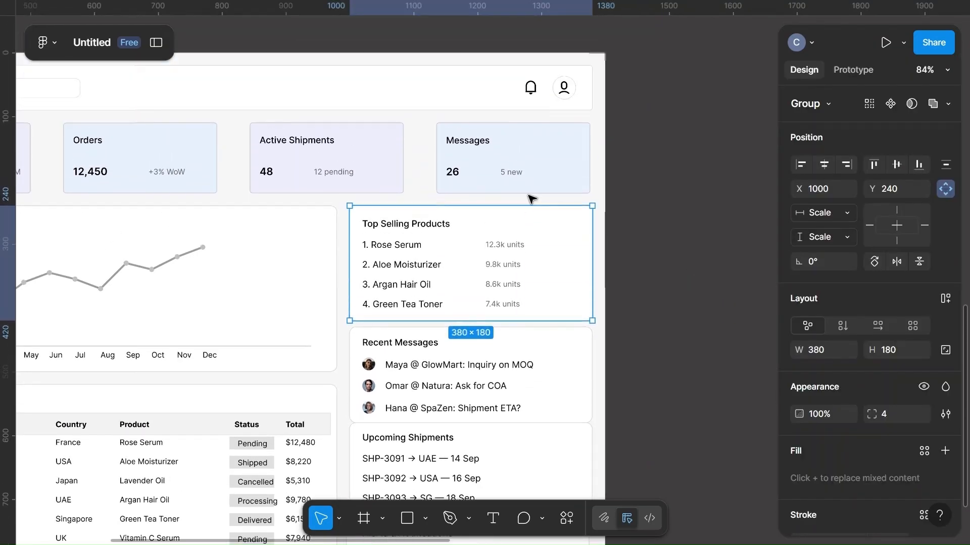
left_click(407, 189)
key("Up")
key("Up")
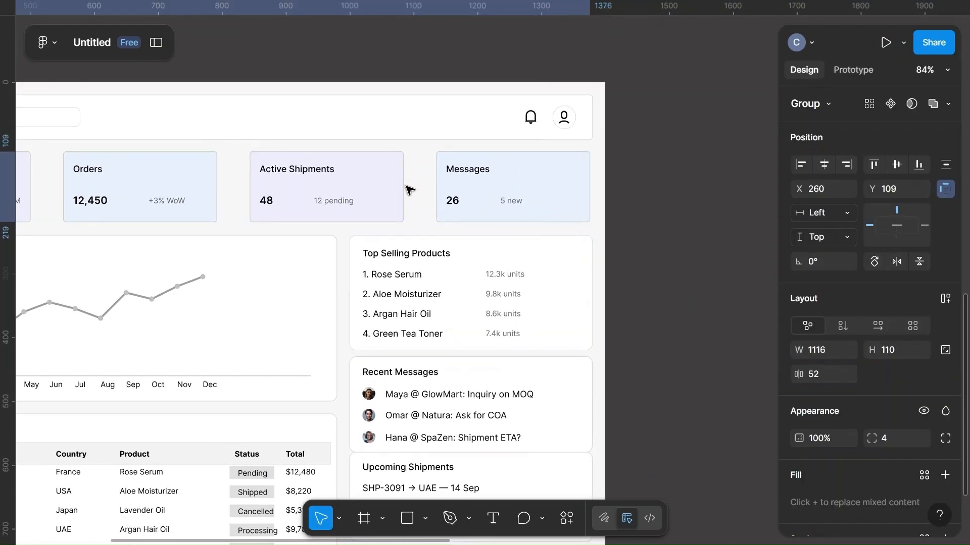
left_click(459, 130, "shift")
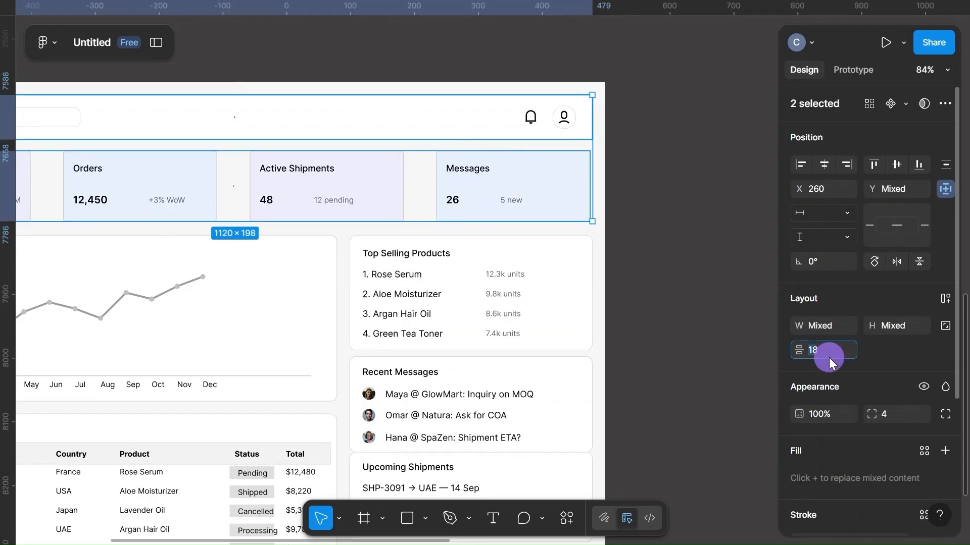
left_click(706, 264)
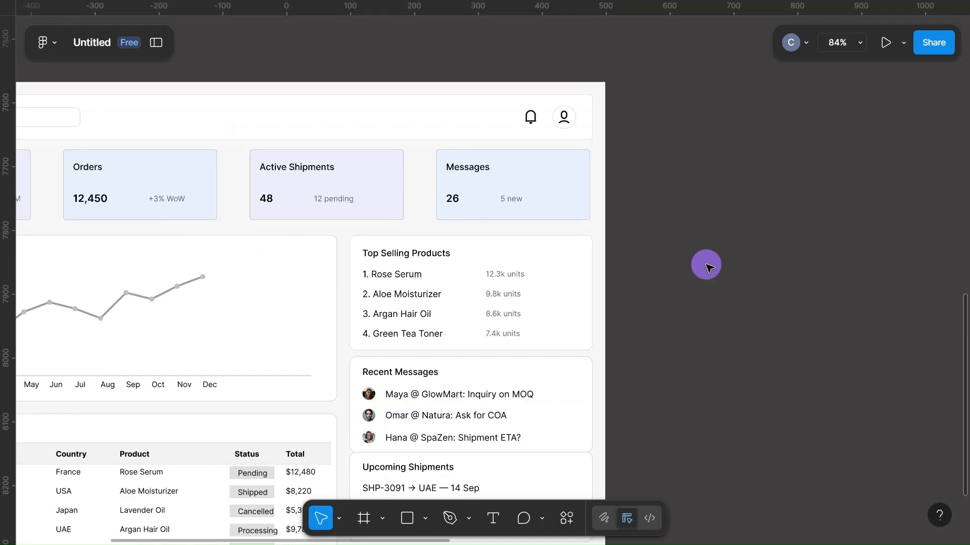
Step: Set the vertical spacing between the statistic card row and the Top Selling Products card to 20
left_click(509, 202)
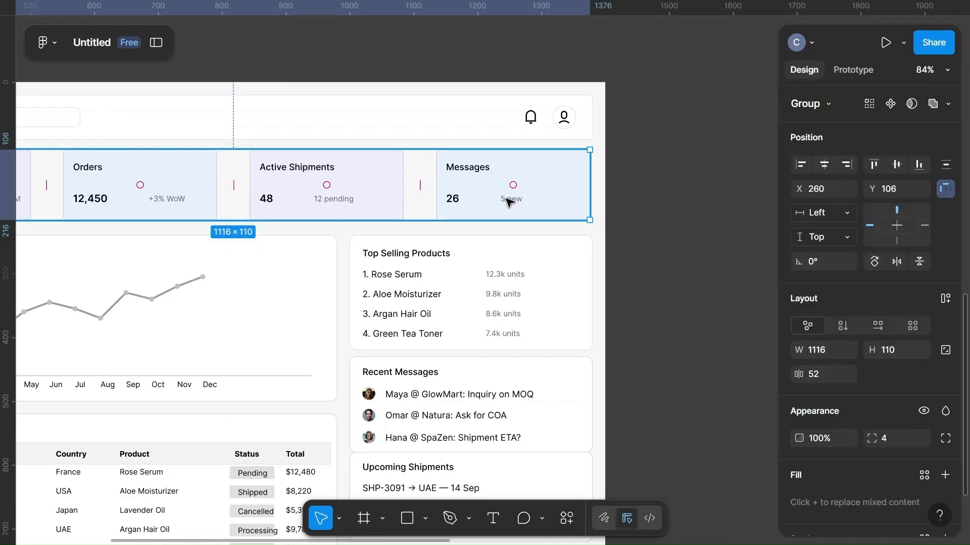
left_click(541, 260, "shift")
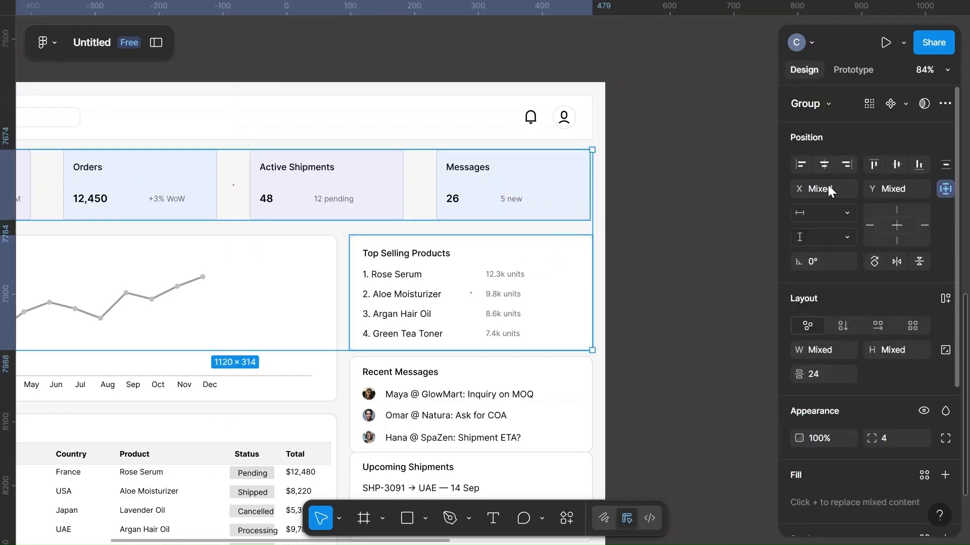
left_click(833, 375)
left_click(696, 332)
left_click(565, 317)
scroll(566, 317, "down", 5)
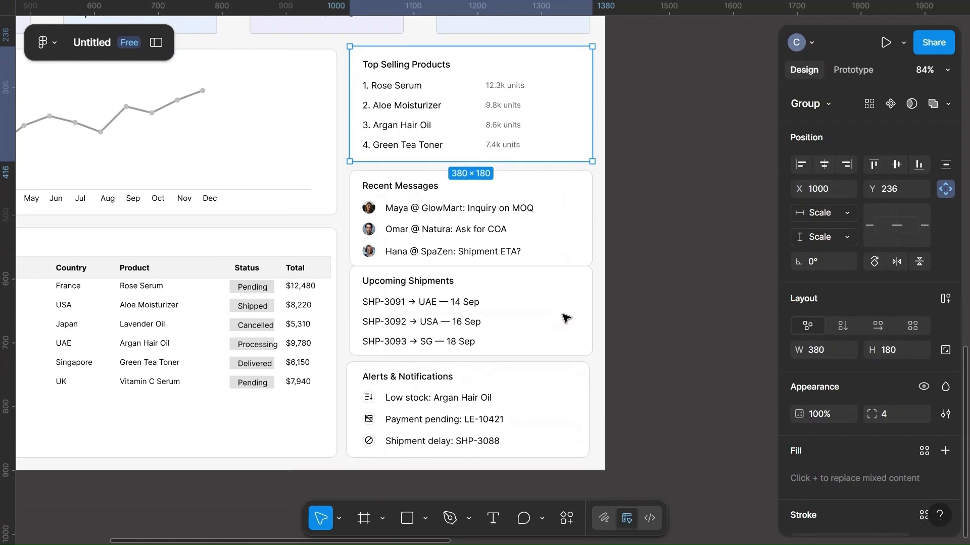
Step: Set the vertical spacing between the Top Selling Products, Recent Messages, Upcoming Shipments and Alerts & Notifications cards to 16
left_click(561, 221, "shift")
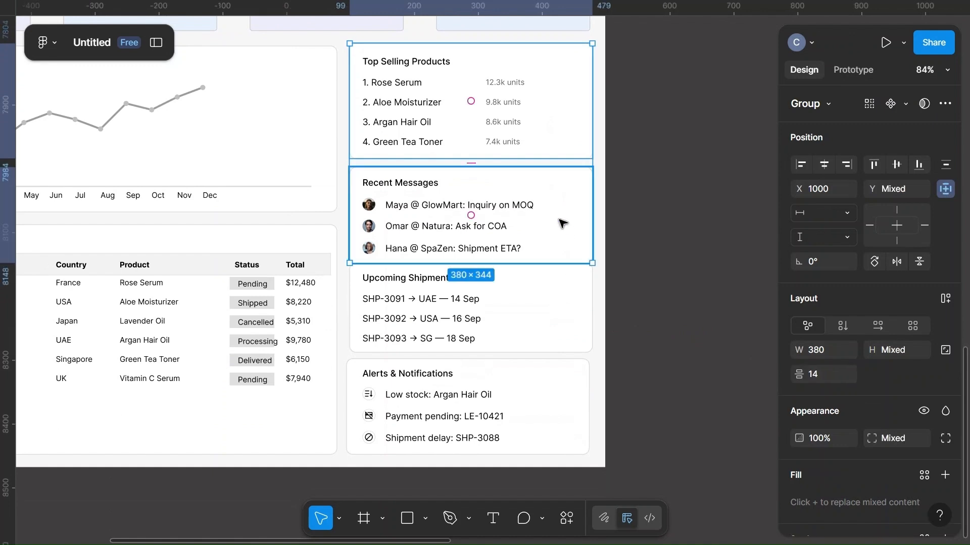
left_click(543, 320, "shift")
left_click(558, 408, "shift")
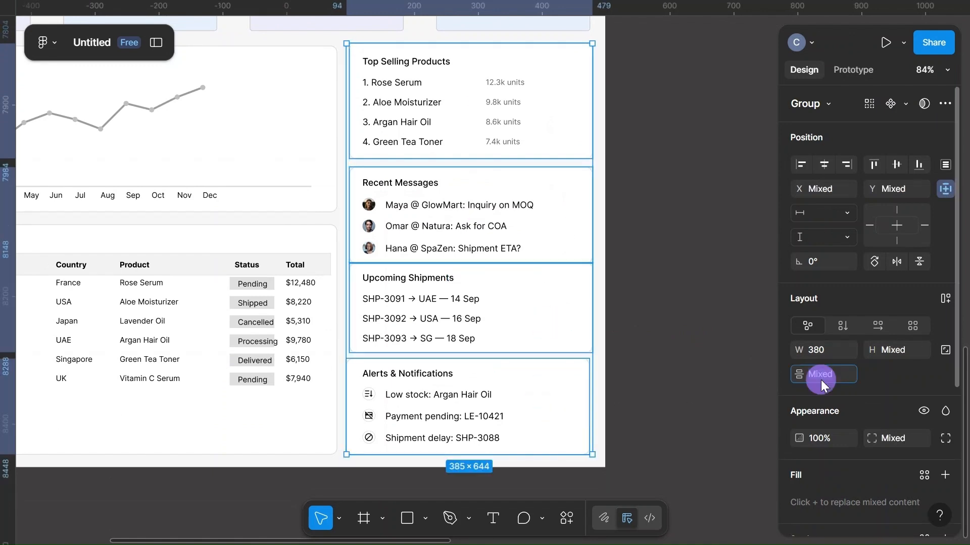
type("16")
left_click(693, 338)
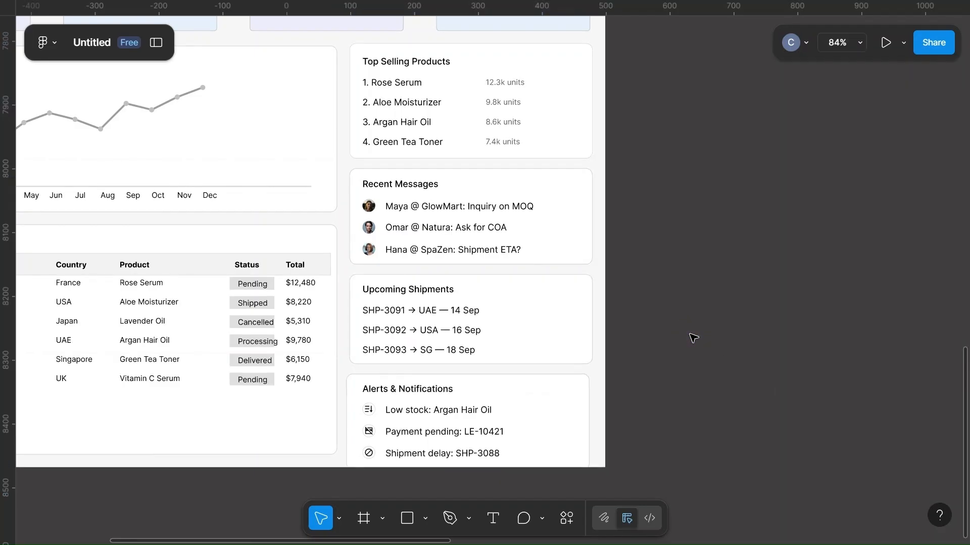
scroll(693, 337, "up", 5)
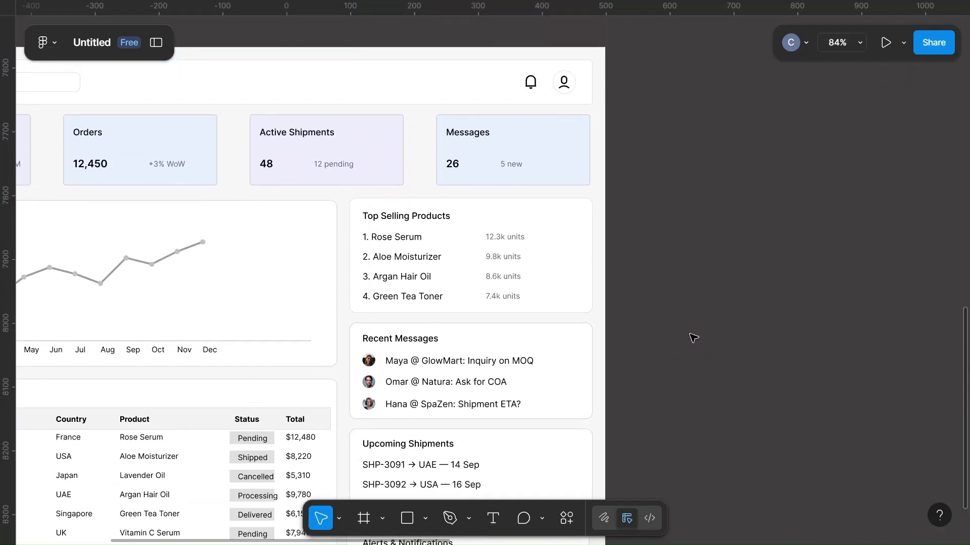
Step: Align the left edges of the Top Selling Products, Recent Messages, Upcoming Shipments and Alerts & Notifications cards and group them
scroll(694, 337, "down", 6)
left_click(527, 352)
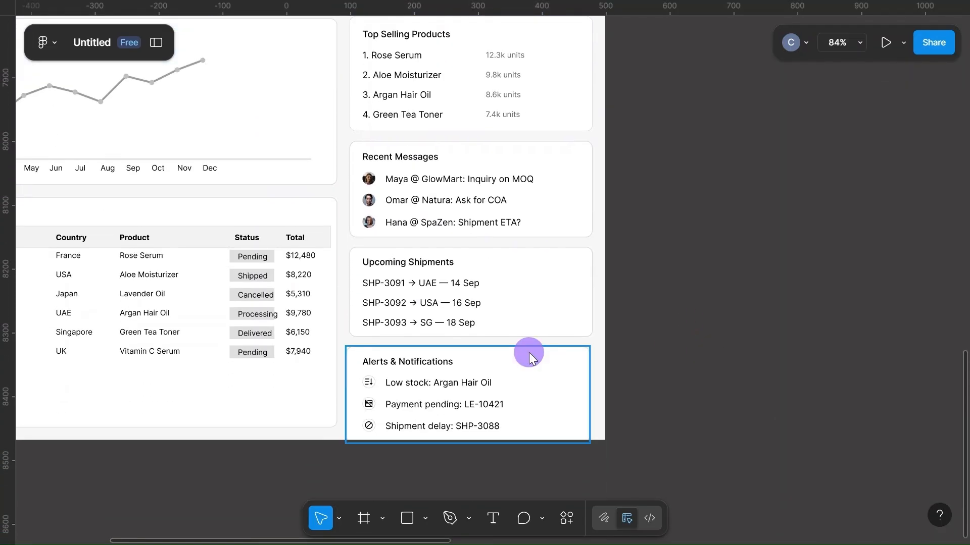
left_click(541, 290, "shift")
left_click(550, 190, "shift")
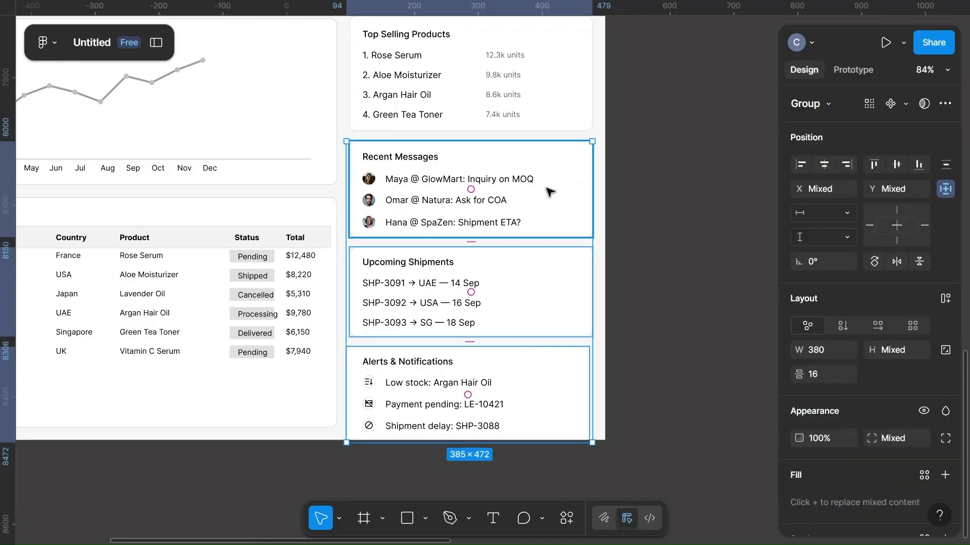
left_click(539, 82, "shift")
scroll(542, 88, "up", 3)
scroll(542, 88, "up", 3)
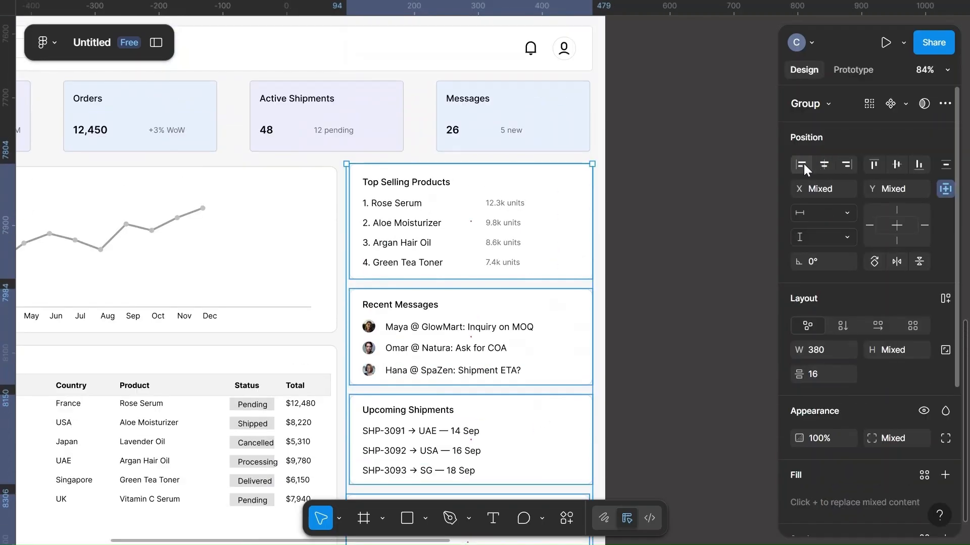
left_click(804, 163)
scroll(697, 211, "down", 5)
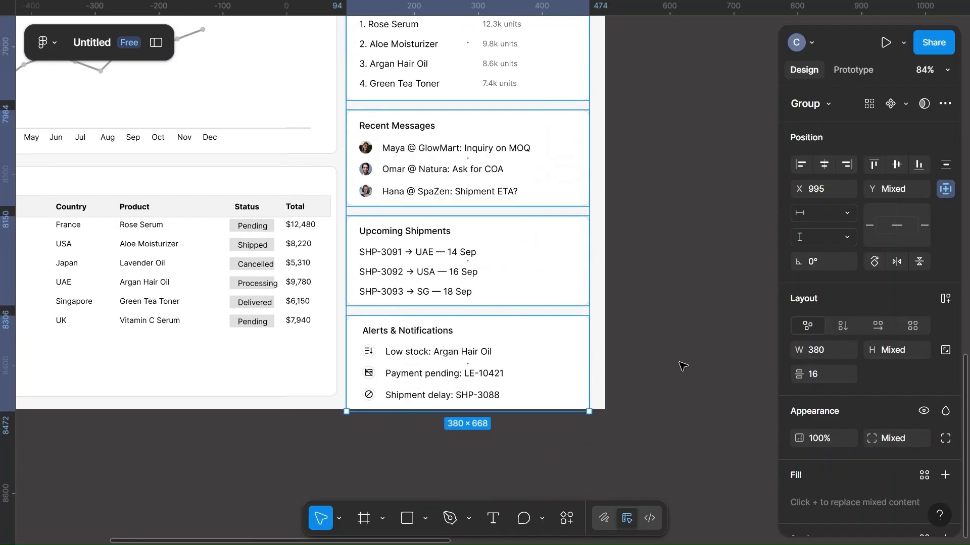
scroll(680, 362, "up", 4)
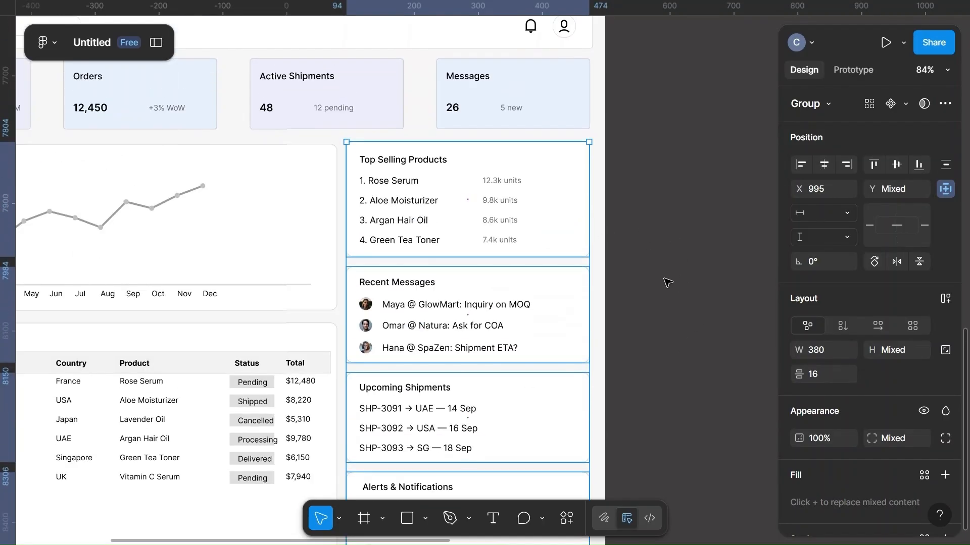
Step: Set the vertical spacing between the statistic card row and the grouped column of four cards to 16
left_click(559, 202)
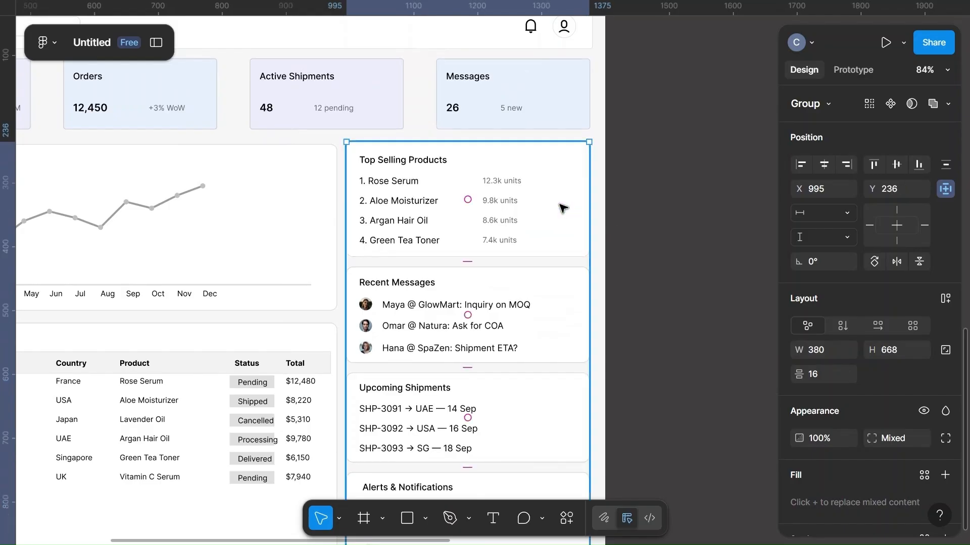
left_click(559, 123, "shift")
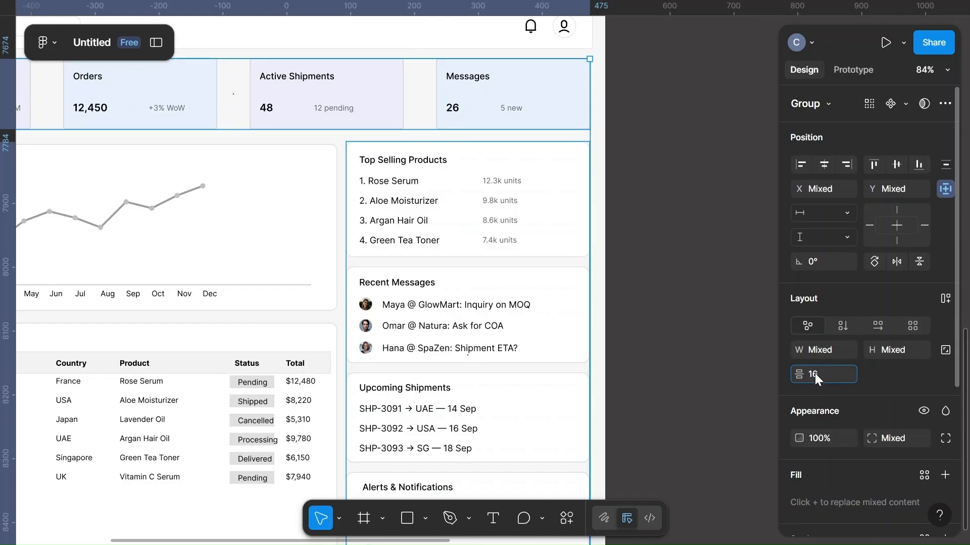
left_click(710, 323)
scroll(711, 324, "down", 5)
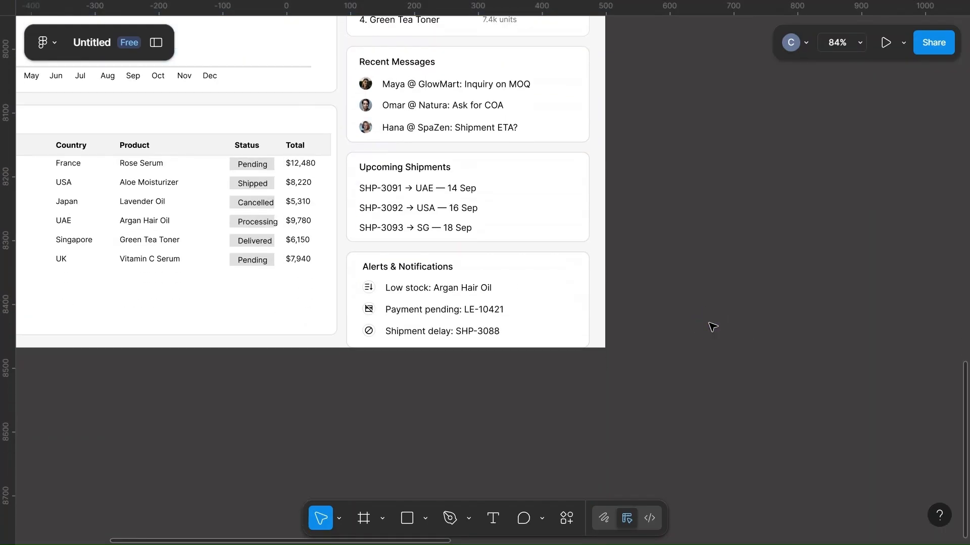
Step: Set the Y position of the dashboard's header bar to 16
scroll(712, 325, "up", 6)
left_click(469, 116)
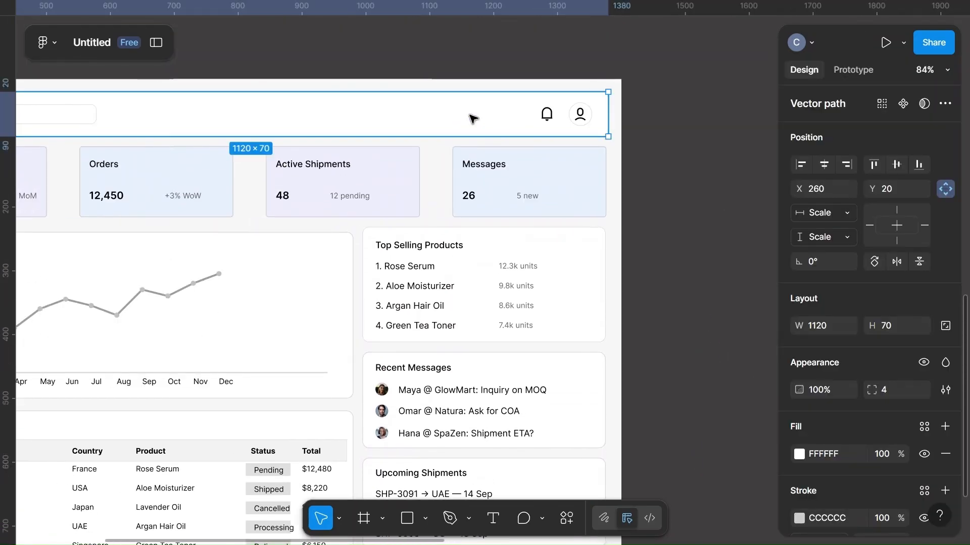
scroll(470, 117, "left", 5)
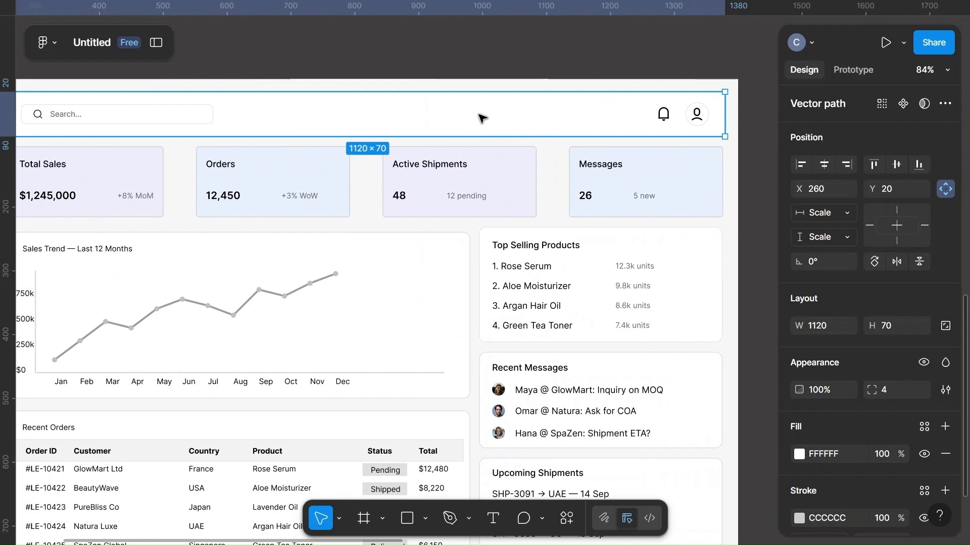
left_click(897, 190)
type("16")
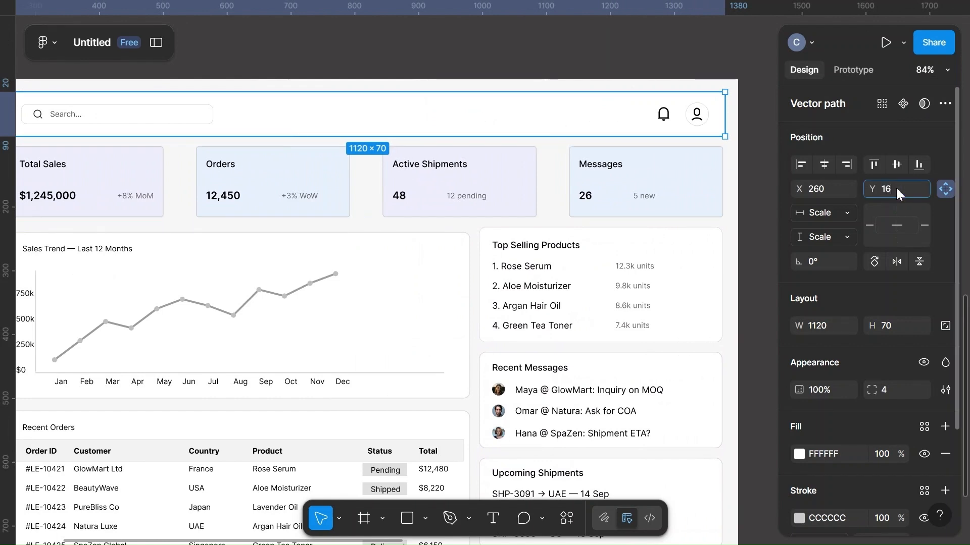
key("Return")
key("Escape")
Step: Set the vertical spacing between the repositioned header bar and the statistic card row to 16
left_click(603, 126)
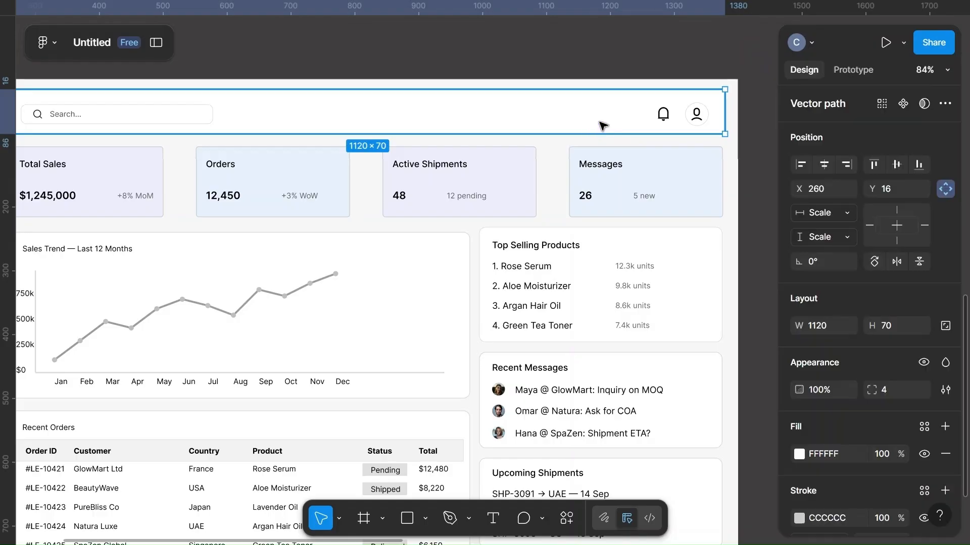
left_click(616, 164, "shift")
left_click(819, 349)
type("16")
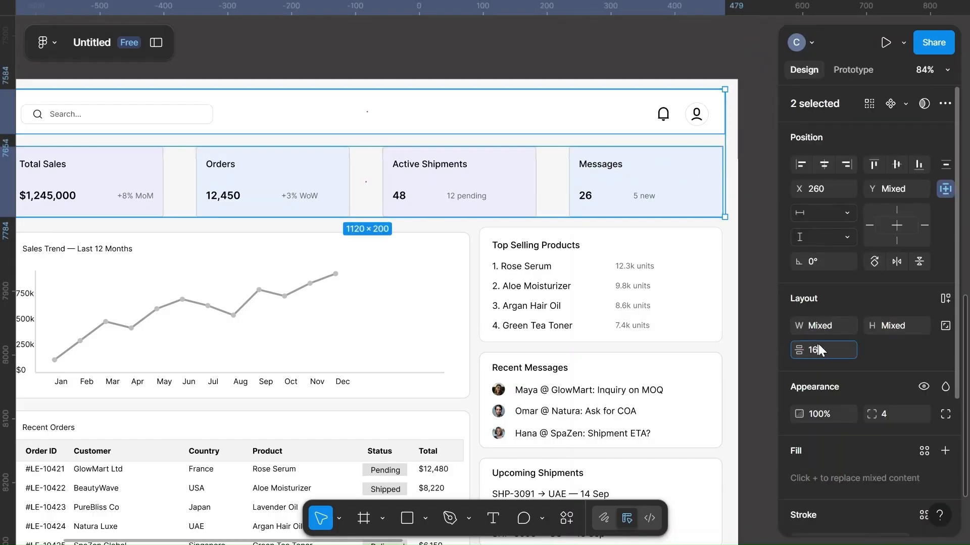
left_click(755, 275)
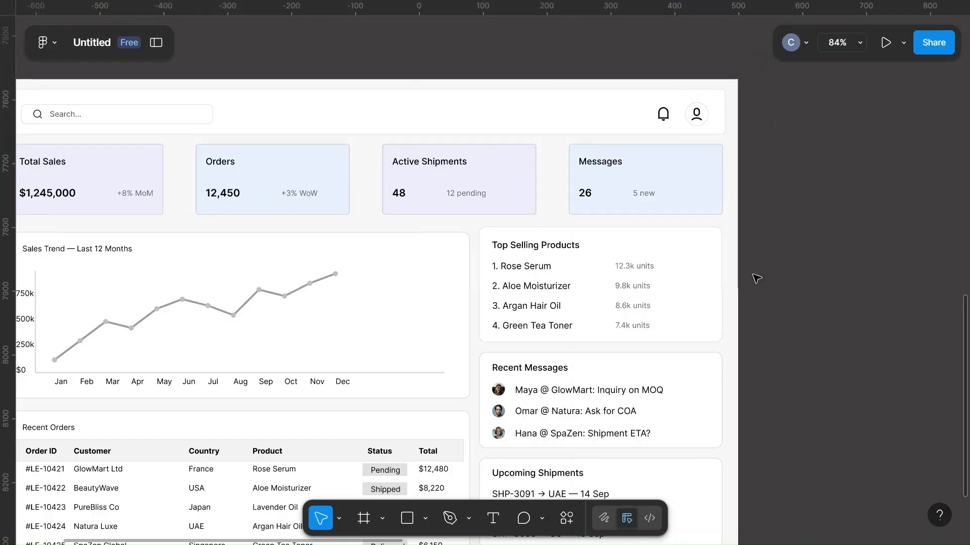
Step: Restore a vertical spacing of 16 between the statistic card row and the grouped column that starts with Top Selling Products
left_click(673, 255)
left_click(669, 189, "shift")
left_click(827, 372)
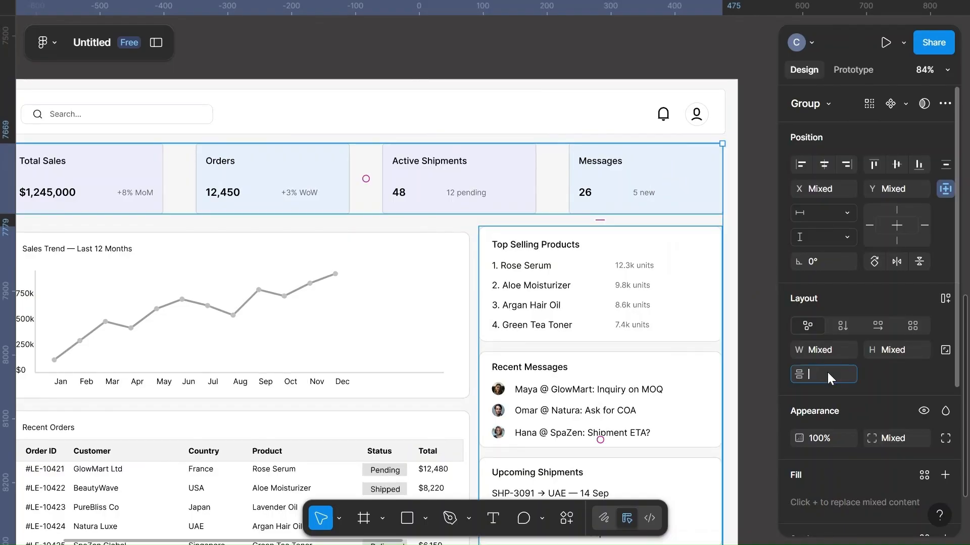
left_click(754, 305)
scroll(756, 309, "down", 5)
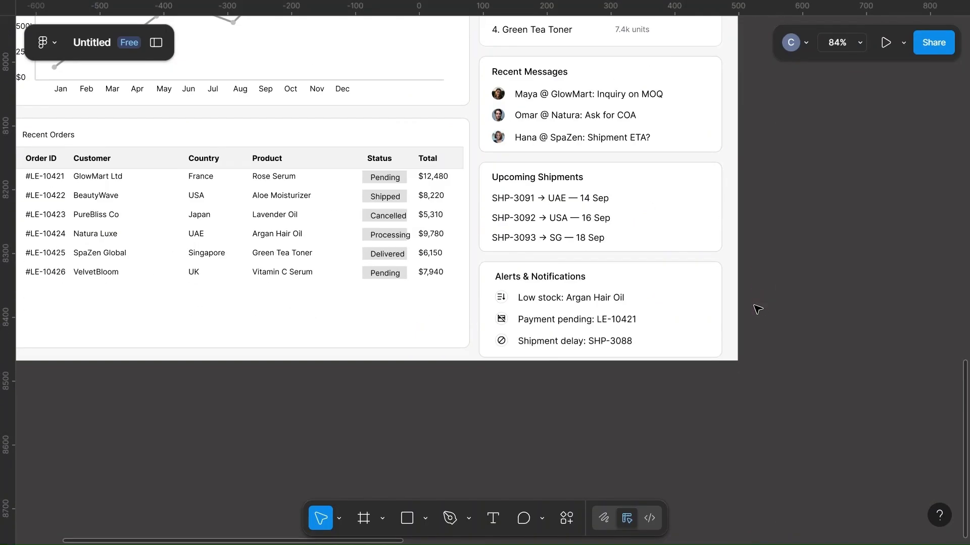
scroll(757, 308, "up", 4)
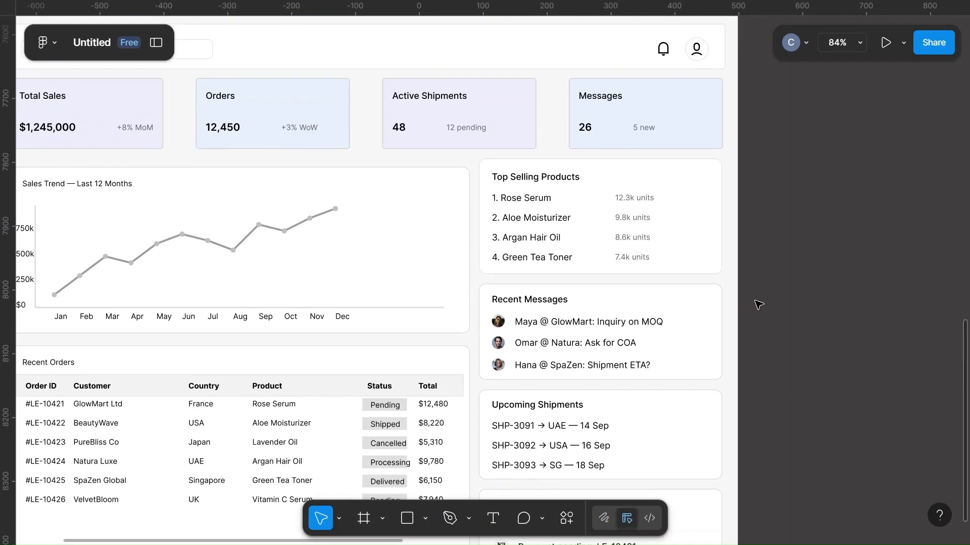
left_click(684, 216)
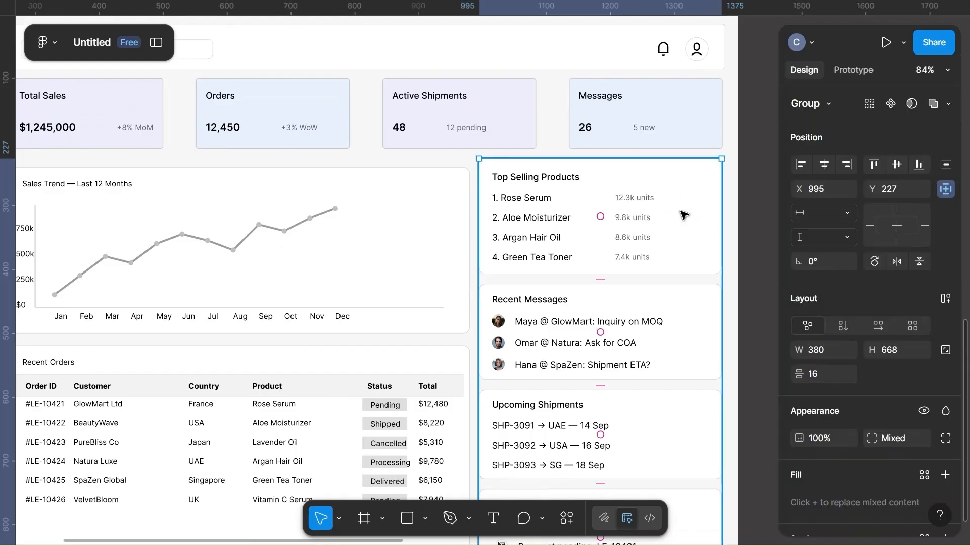
scroll(684, 216, "down", 5)
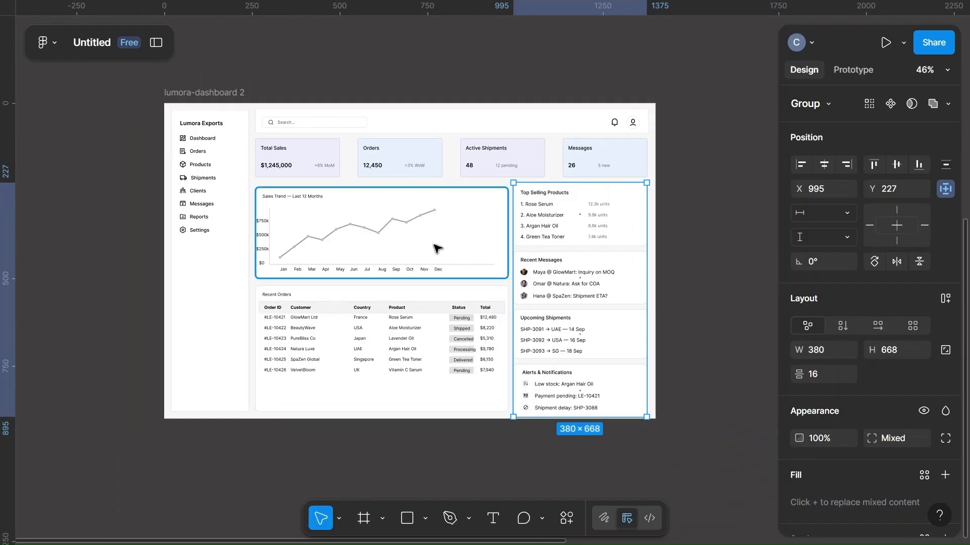
Step: Set the Recent Orders heading to font size 14 and Medium weight
scroll(366, 300, "up", 5)
left_click(522, 235)
left_click(491, 296)
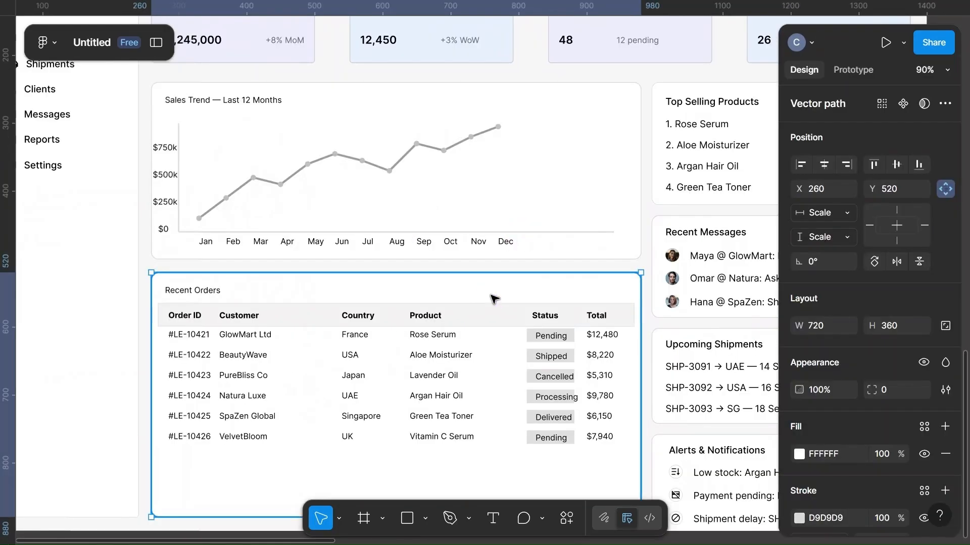
scroll(494, 299, "up", 4)
scroll(256, 284, "down", 3)
left_click(193, 292)
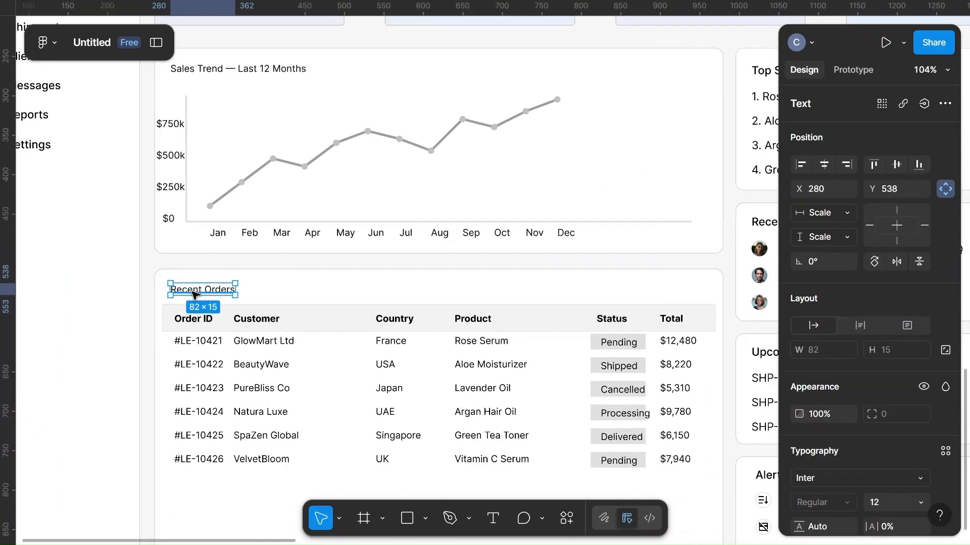
scroll(850, 395, "down", 2)
left_click(885, 459)
type("14")
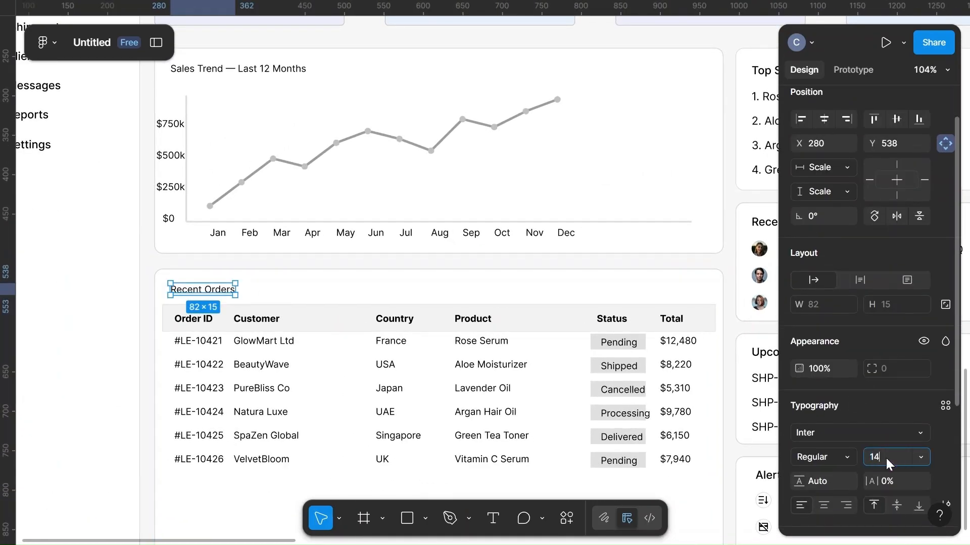
left_click(844, 457)
left_click(828, 217)
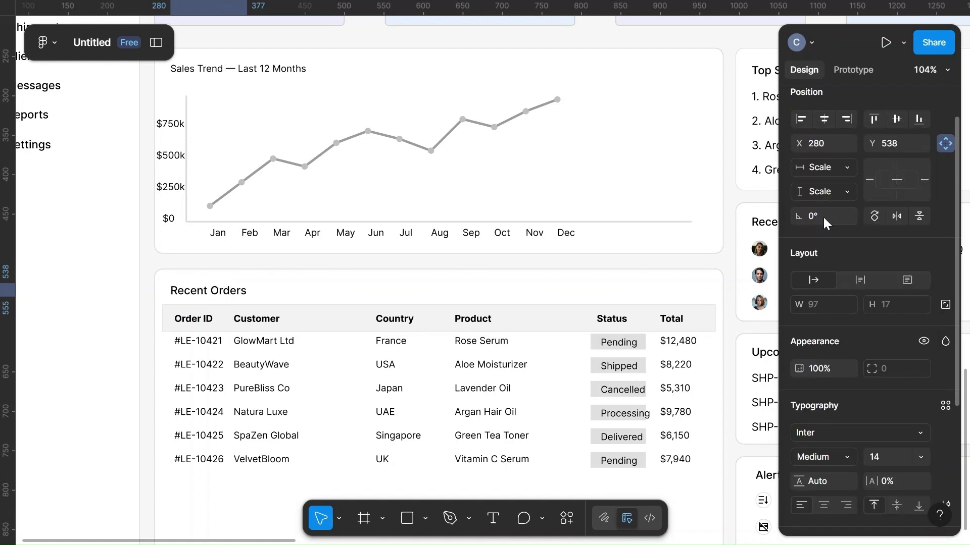
Step: Set the six Recent Orders column headers, from Order ID to Total, to Semi Bold weight and font size 14
scroll(459, 297, "down", 1)
left_click(176, 286)
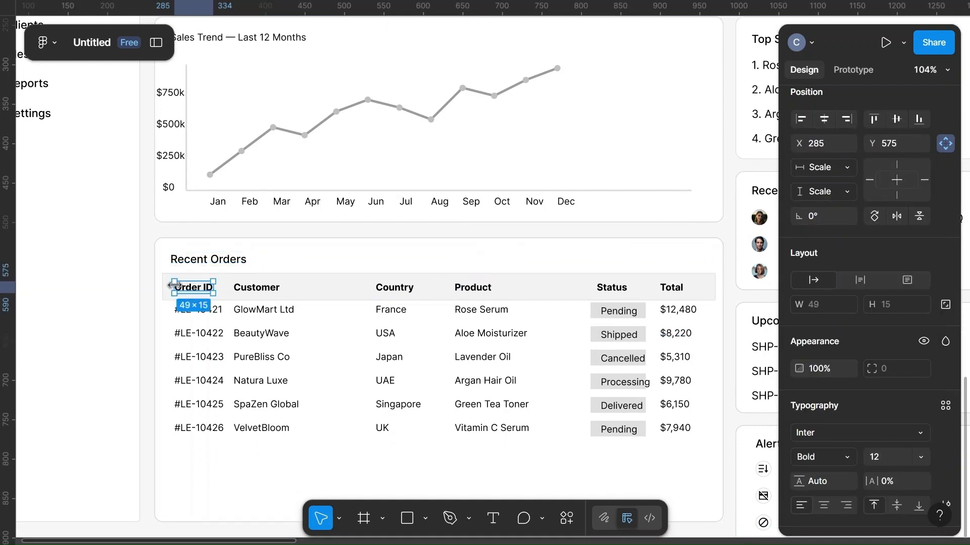
left_click(256, 287, "shift")
left_click(400, 287, "shift")
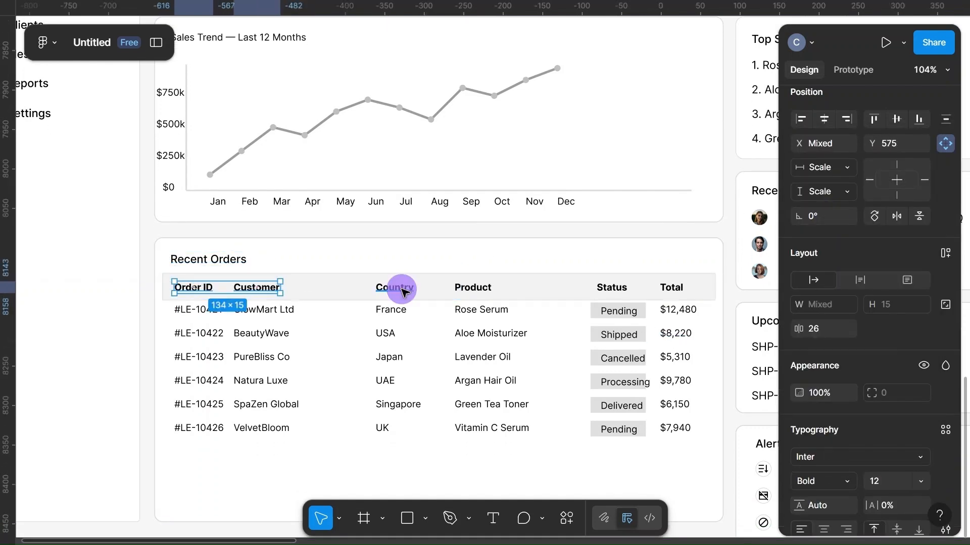
left_click(473, 290, "shift")
left_click(611, 287, "shift")
left_click(672, 287, "shift")
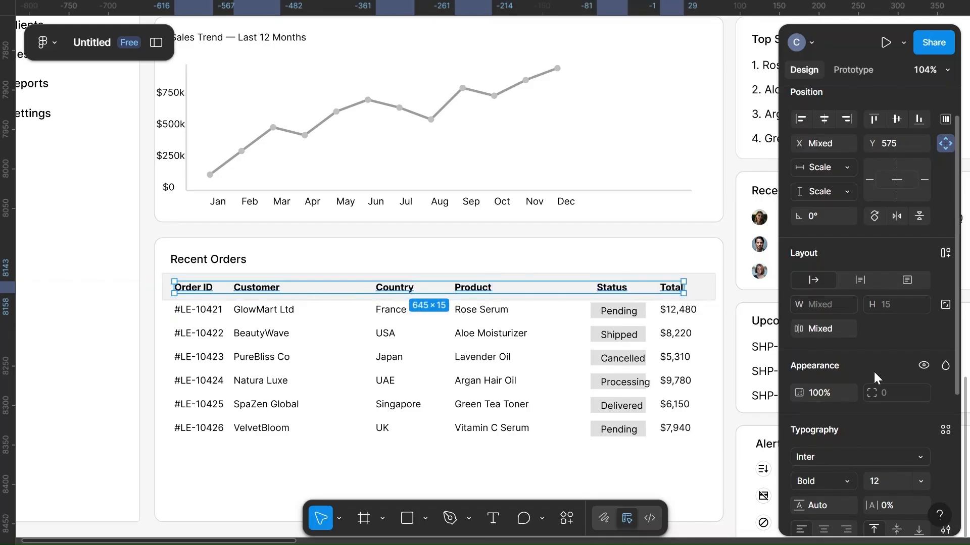
scroll(834, 476, "down", 1)
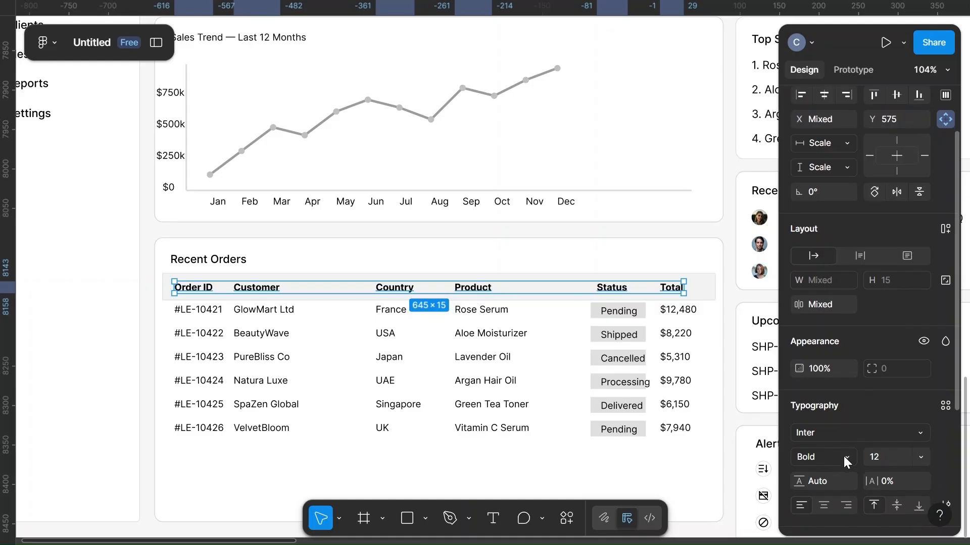
left_click(843, 457)
left_click(832, 230)
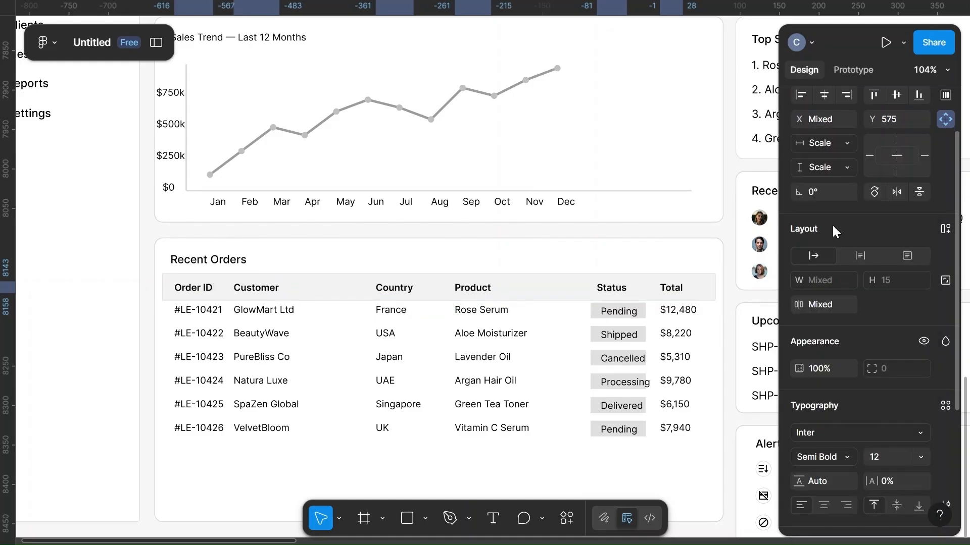
left_click(891, 463)
type("14")
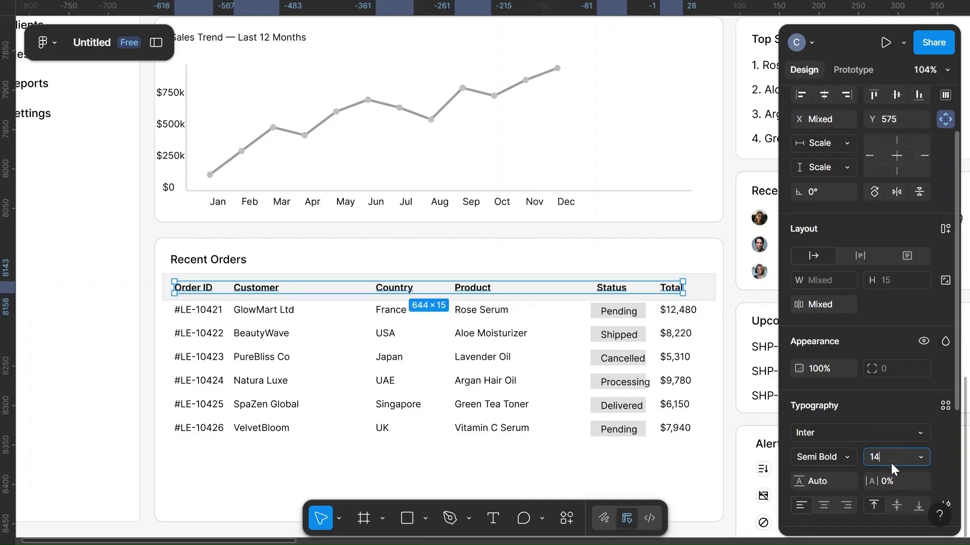
left_click(650, 262)
Step: Set the text of all six Recent Orders rows in the Order ID, Customer, Country and Product columns to font size 14
scroll(586, 257, "down", 2)
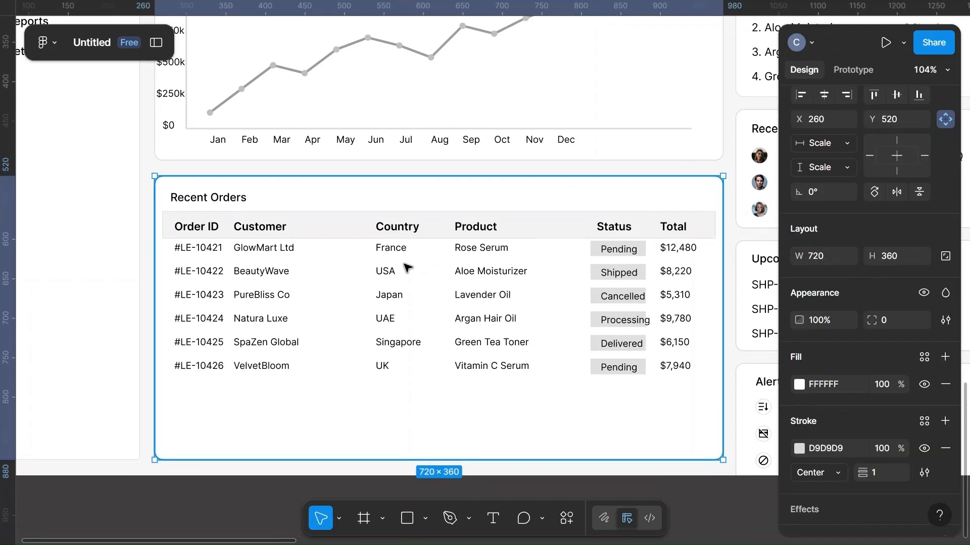
left_click(193, 252)
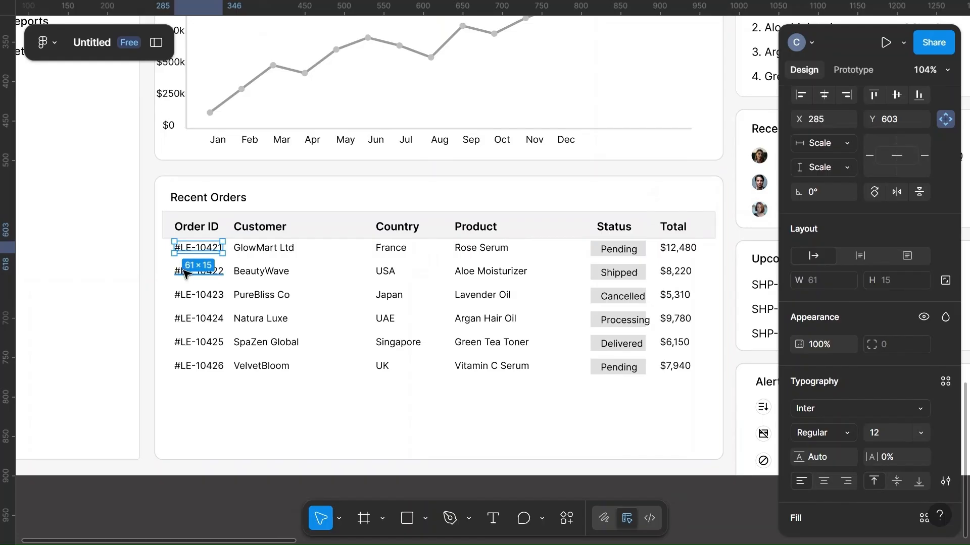
left_click(191, 273, "shift")
left_click(217, 297, "shift")
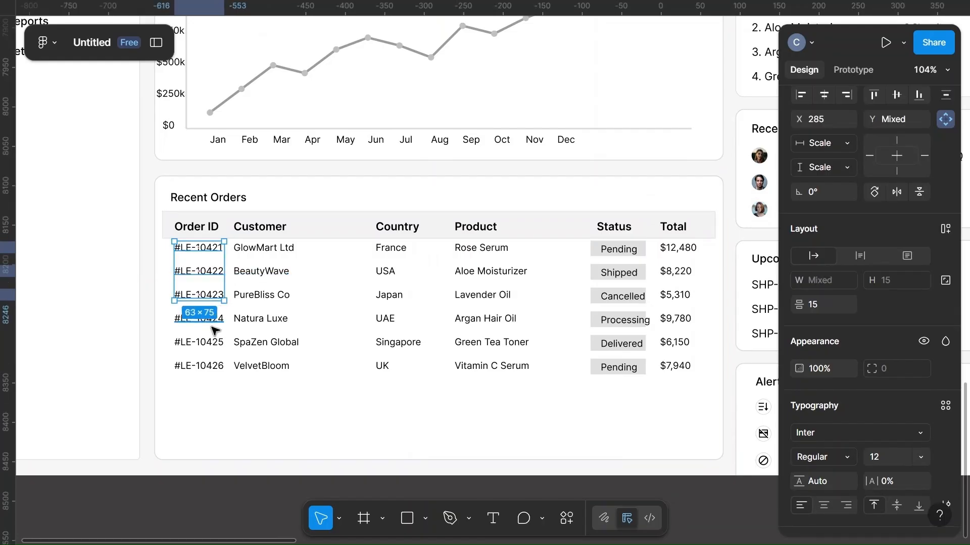
left_click(218, 320, "shift")
left_click(219, 344, "shift")
left_click(221, 369, "shift")
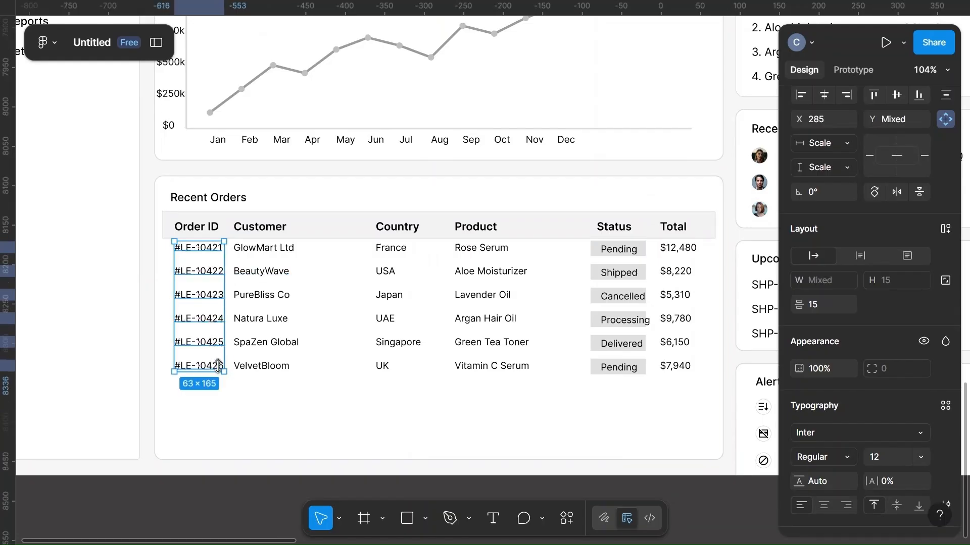
left_click(287, 250, "shift")
left_click(267, 276, "shift")
left_click(259, 295, "shift")
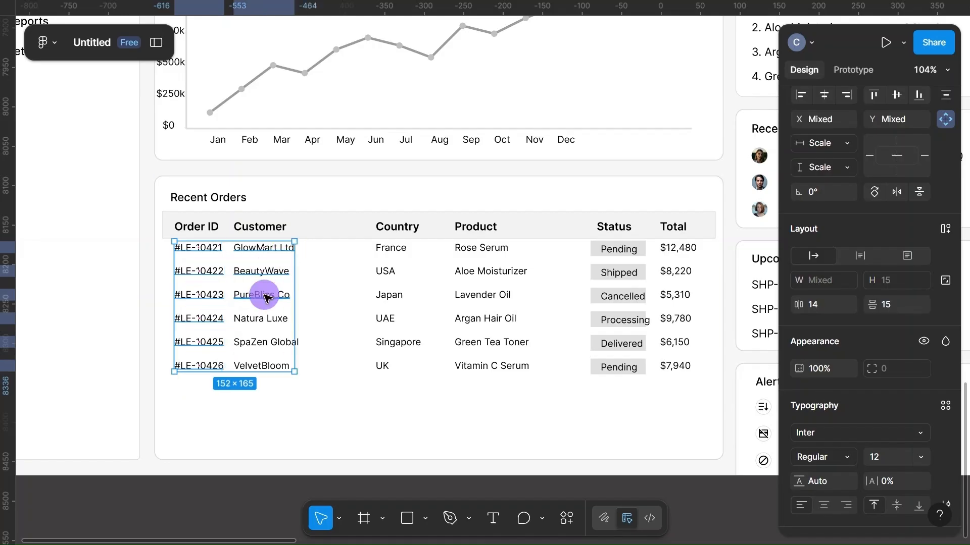
left_click(259, 321, "shift")
left_click(261, 343, "shift")
left_click(263, 367, "shift")
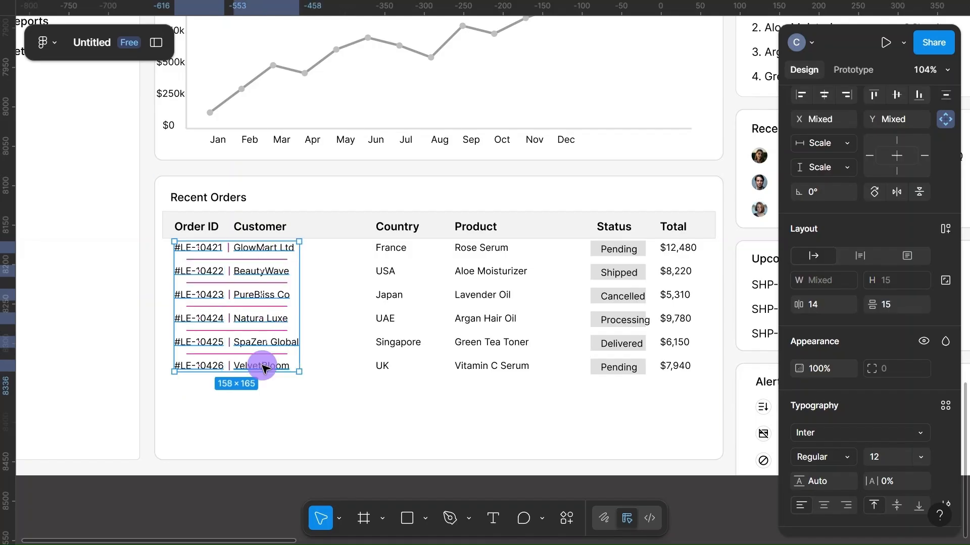
left_click(383, 364, "shift")
left_click(399, 342, "shift")
left_click(387, 317, "shift")
left_click(388, 295, "shift")
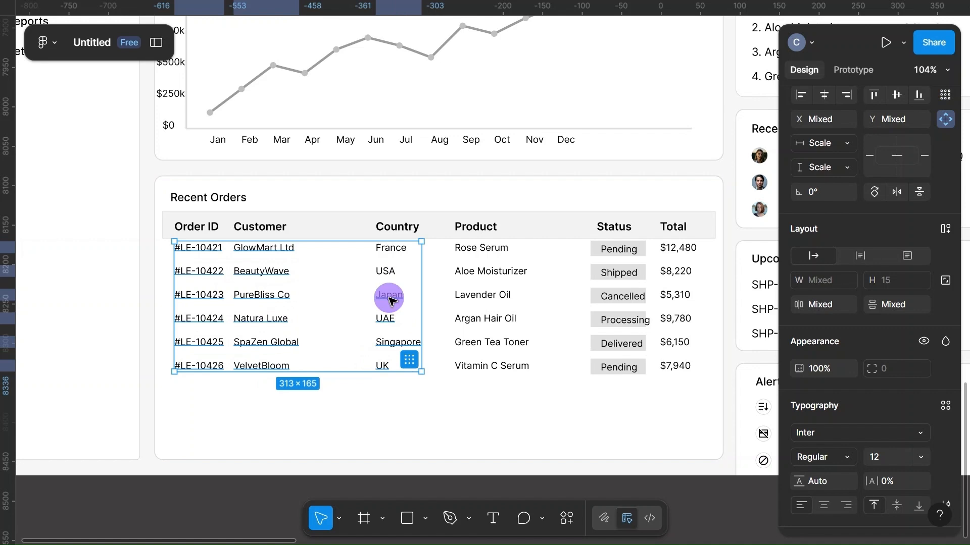
left_click(386, 273, "shift")
left_click(393, 252, "shift")
left_click(478, 250, "shift")
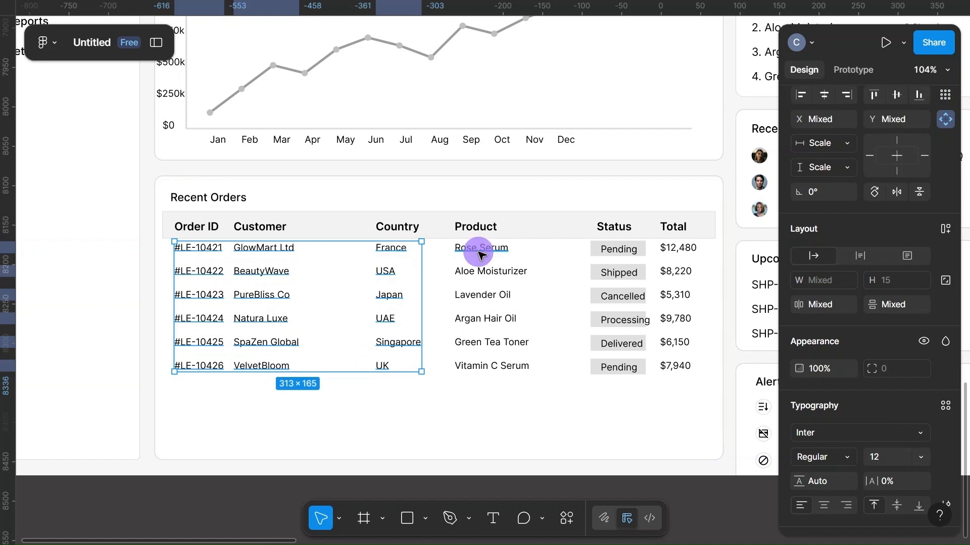
left_click(490, 270, "shift")
left_click(474, 298, "shift")
left_click(470, 320, "shift")
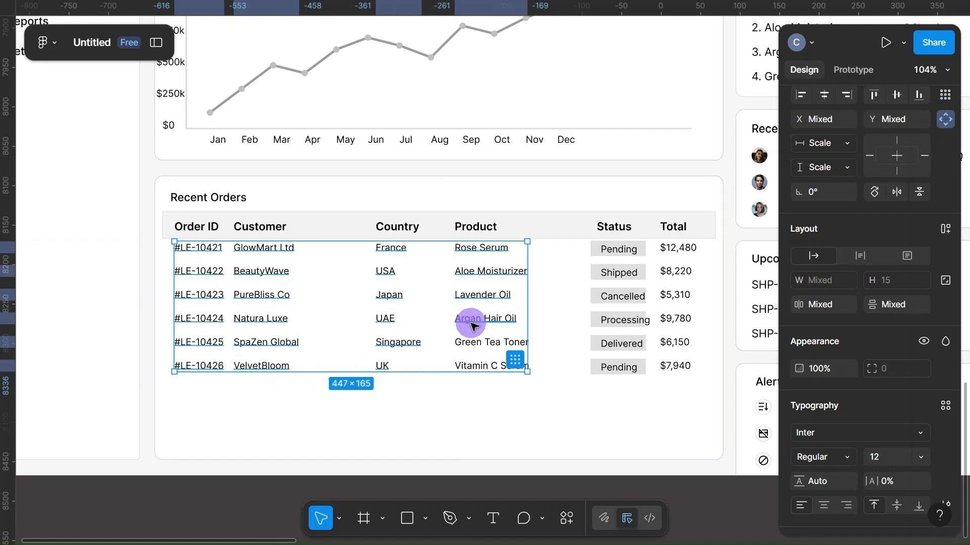
left_click(472, 341, "shift")
left_click(474, 366, "shift")
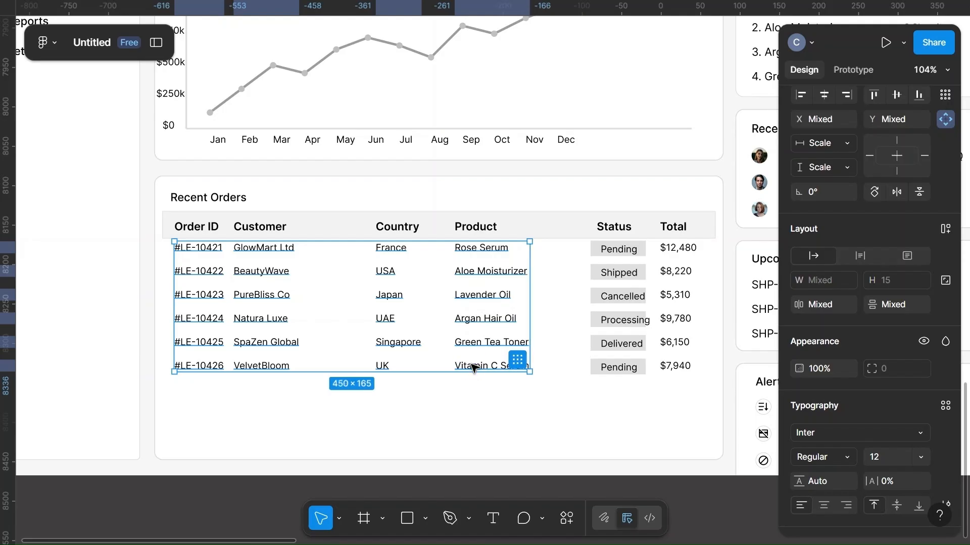
left_click(884, 456)
type("1")
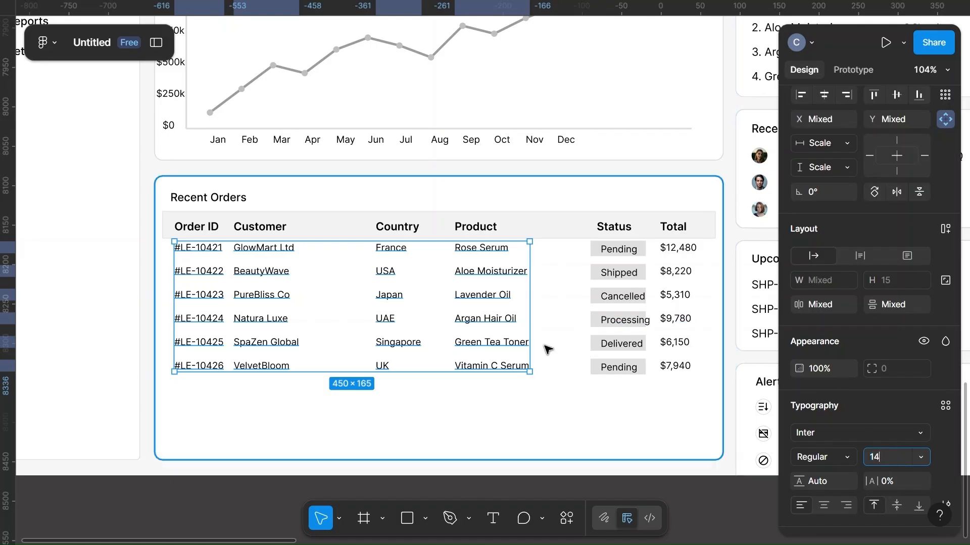
left_click(634, 415)
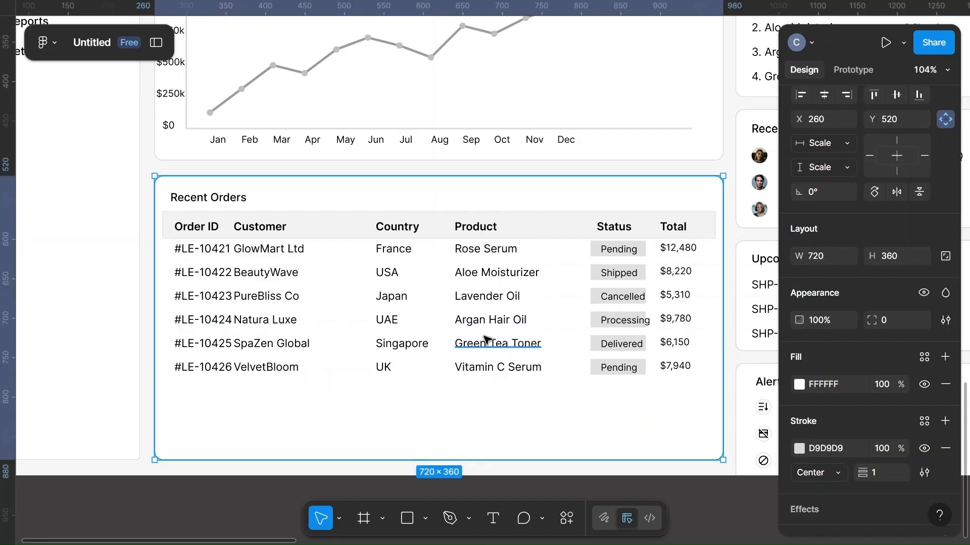
Step: Space the Order ID to Product cells of the six order rows 14 apart vertically and 40 apart horizontally
key("ctrl+z")
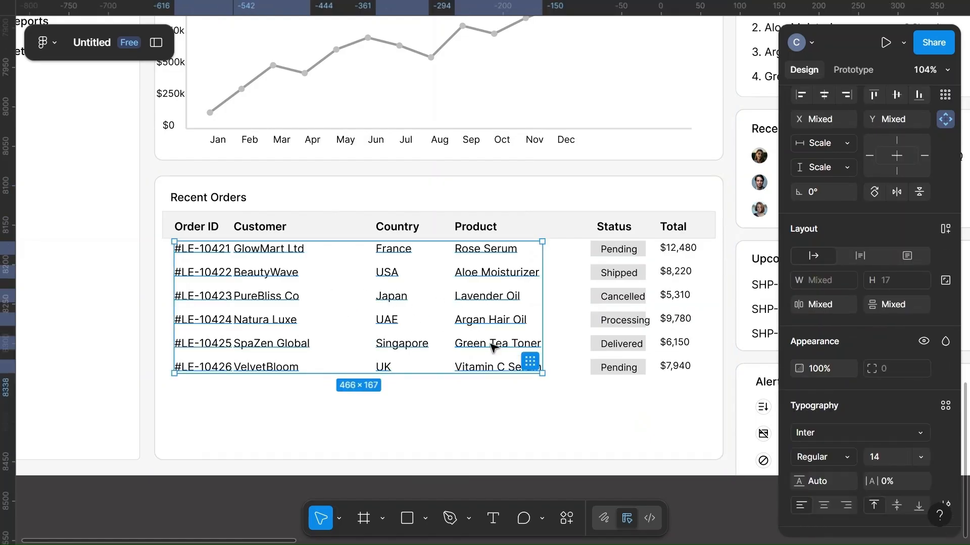
left_click(824, 306)
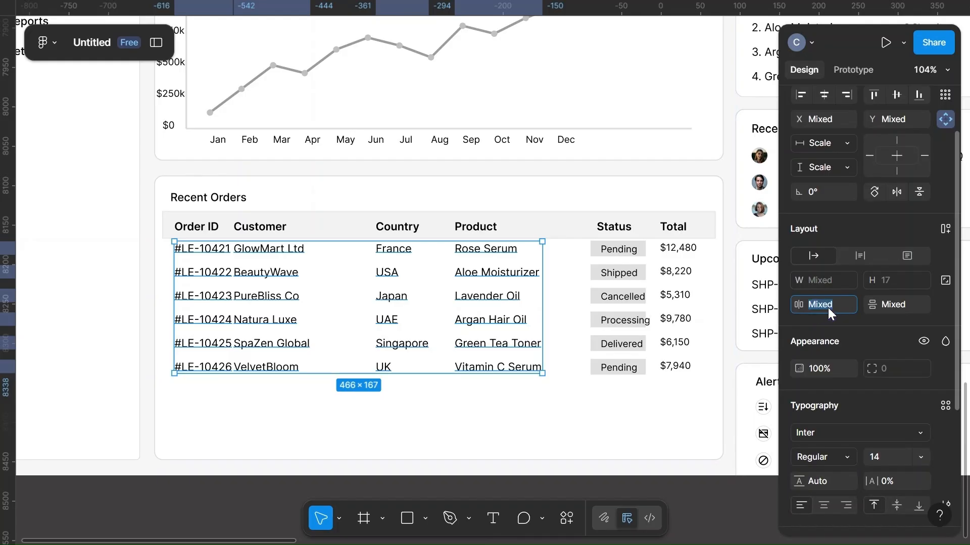
left_click(913, 304)
type("14")
key("Return")
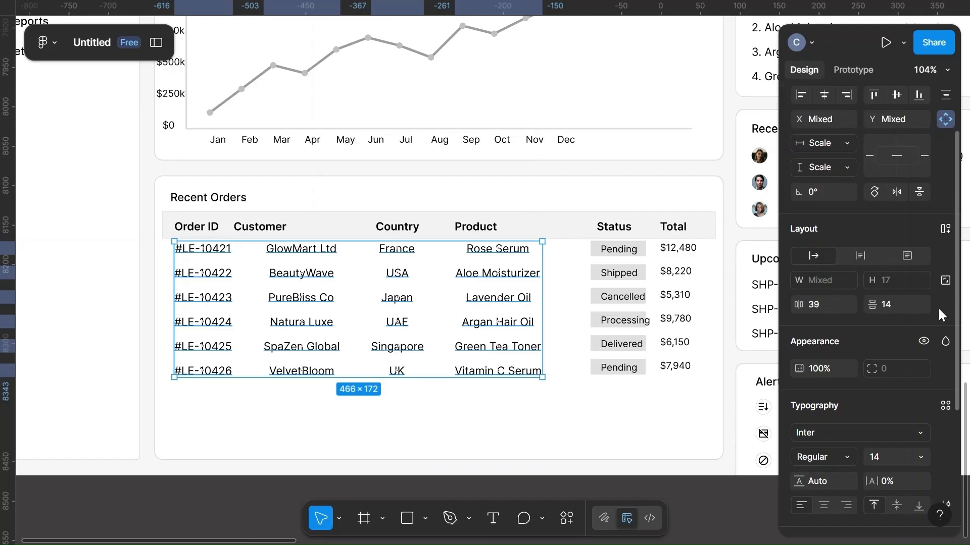
left_click(813, 306)
type("40")
left_click(886, 319)
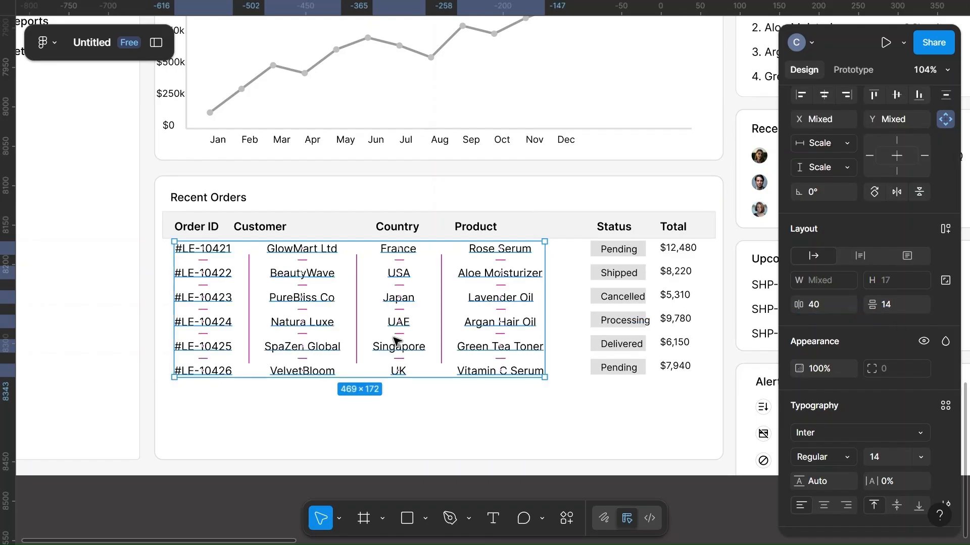
Step: Group the Order ID to Product cells and place the group 16 below the table's grey header bar
key("Escape")
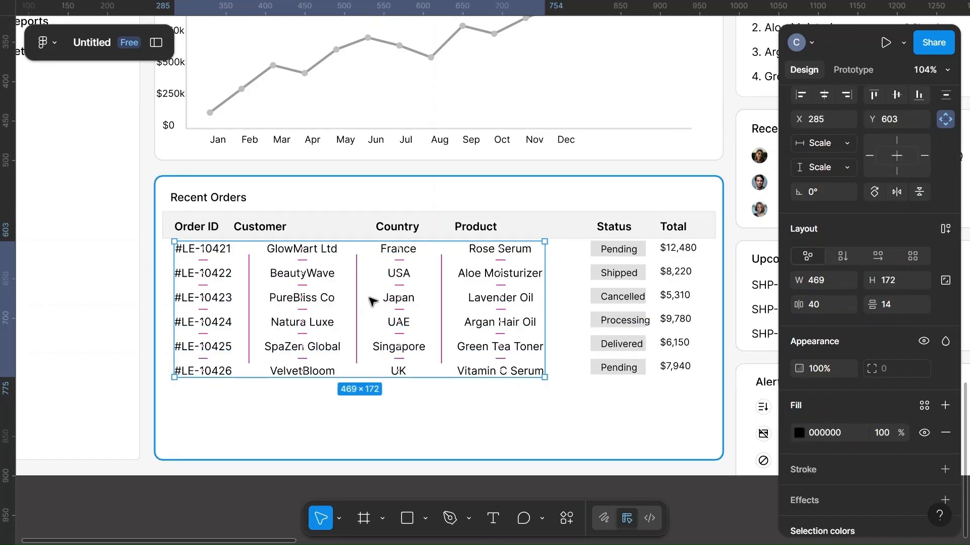
left_click_drag(372, 302, 372, 314)
left_click(539, 227)
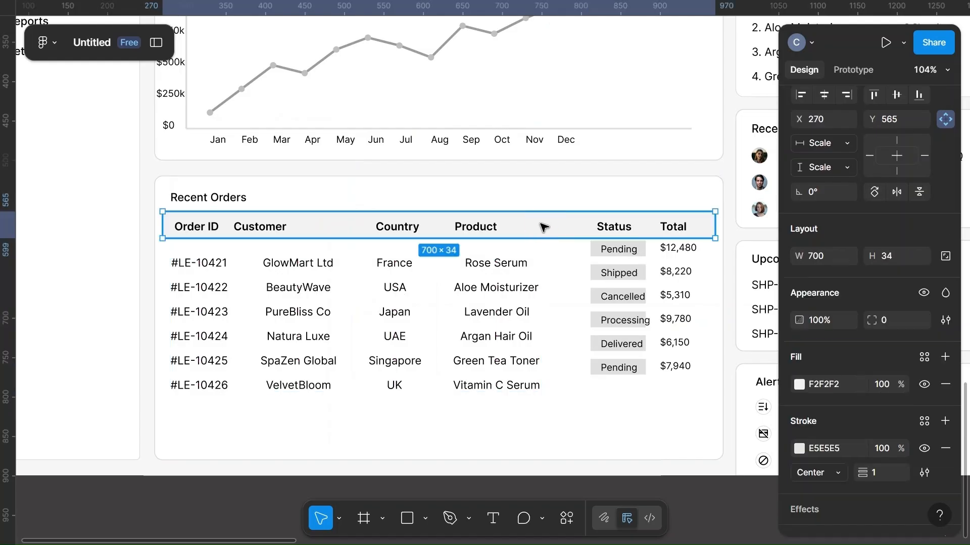
left_click(417, 280, "shift")
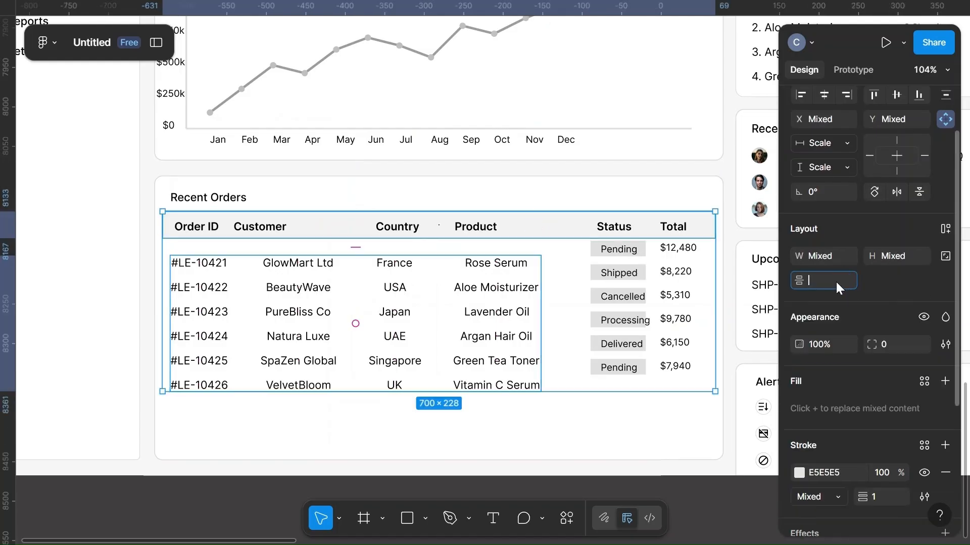
key("Return")
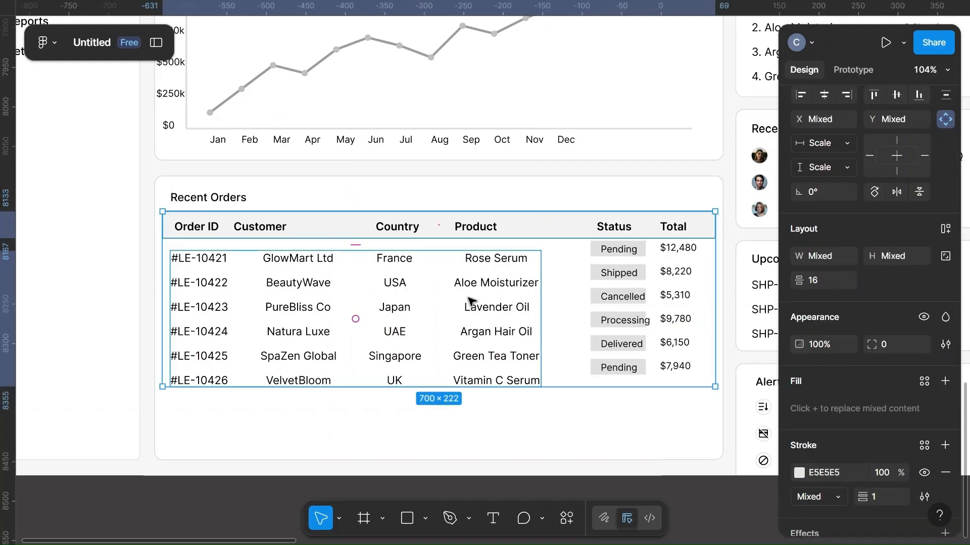
Step: Set the horizontal spacing between the Order ID, Customer, Country and Product column headers to 40
left_click(389, 200)
scroll(389, 201, "up", 5)
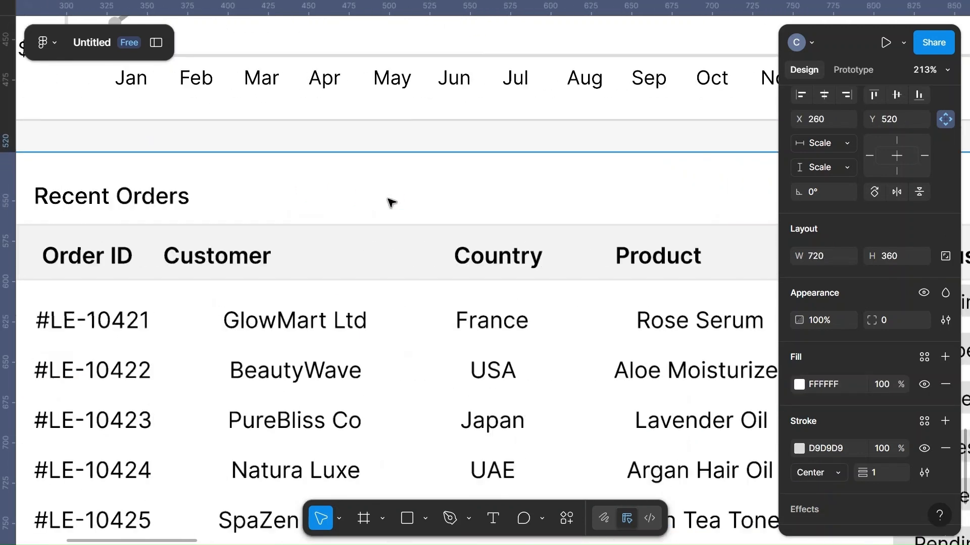
scroll(389, 201, "down", 5)
left_click(275, 225)
left_click(289, 309)
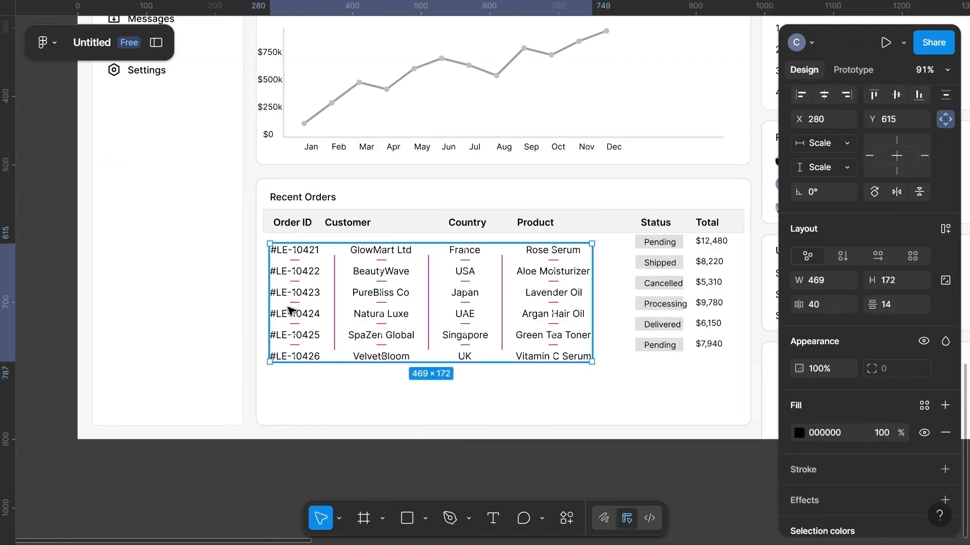
left_click(287, 224)
left_click(349, 222, "shift")
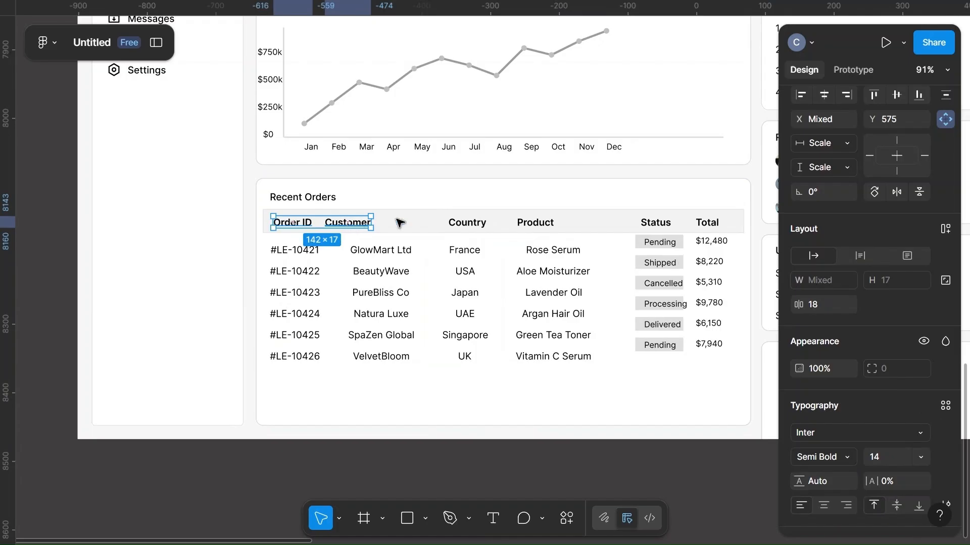
left_click(481, 226, "shift")
left_click(533, 222, "shift")
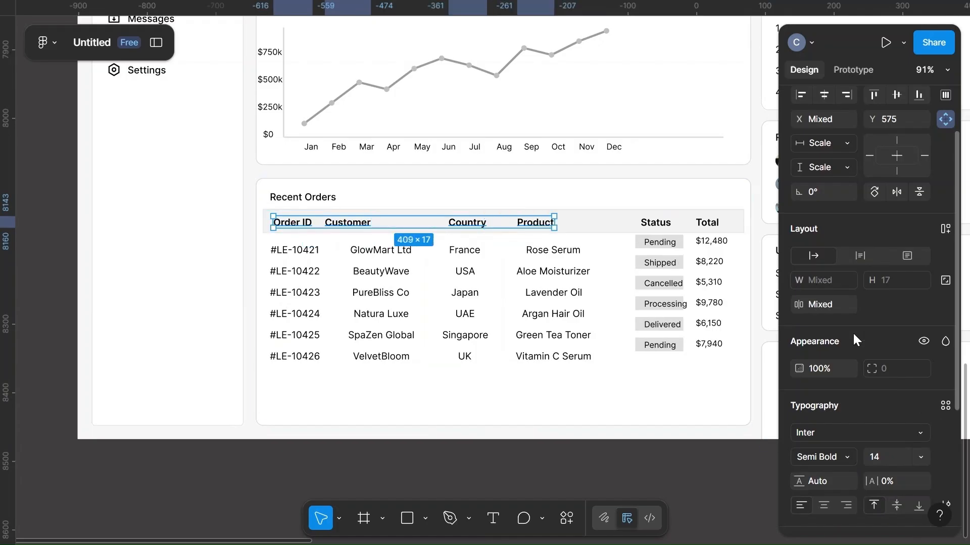
left_click(827, 308)
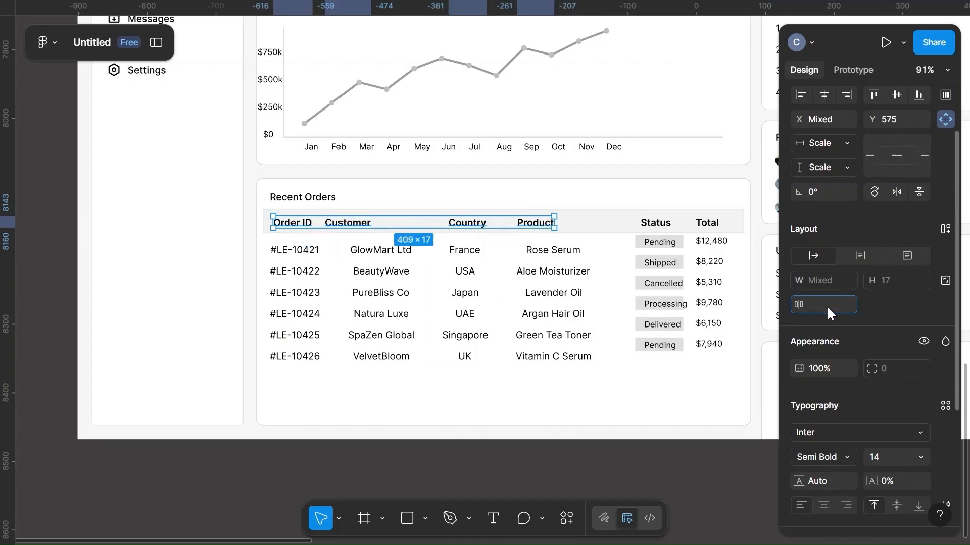
left_click(593, 198)
key("ctrl+z")
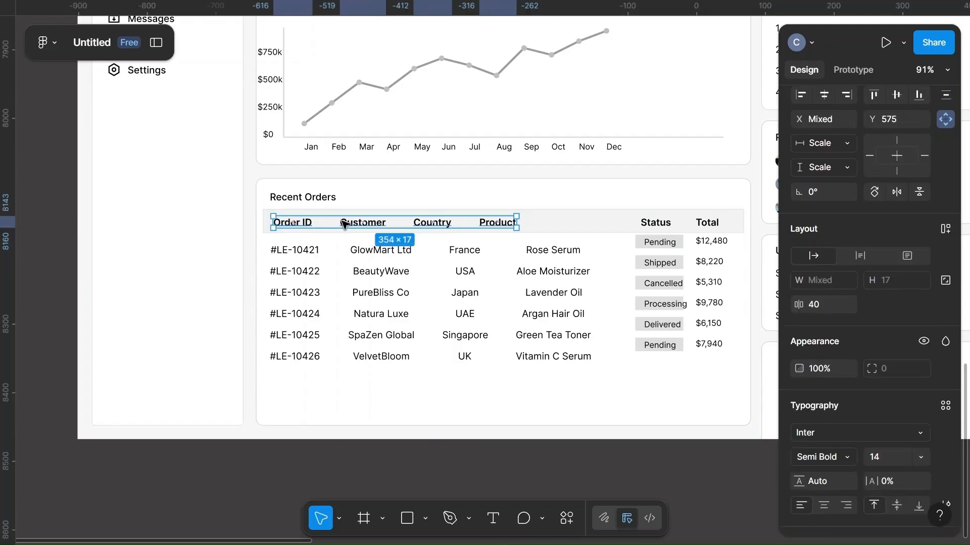
Step: Try to left-align the four column headers with the cell group using a horizontal spacing of 40
left_click(287, 273, "shift")
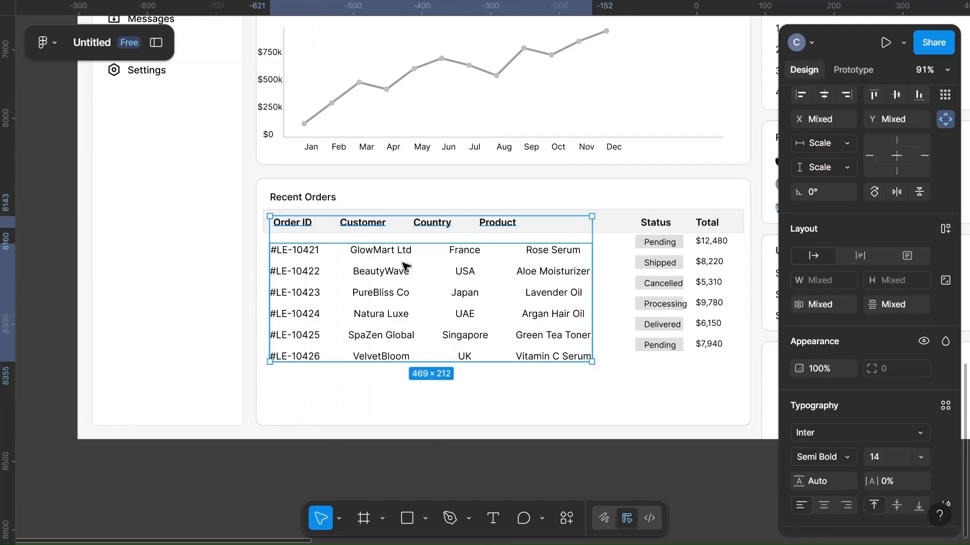
left_click(801, 95)
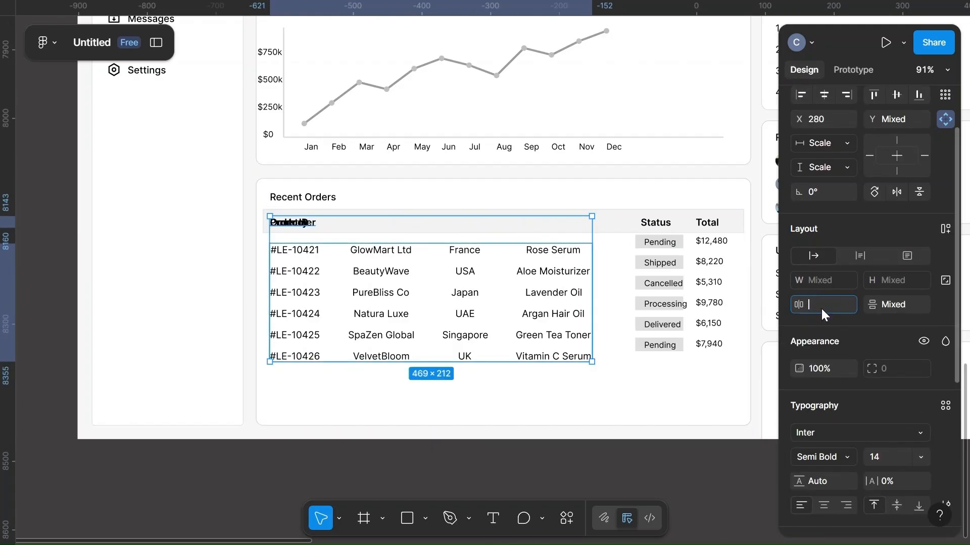
type("40")
key("Return")
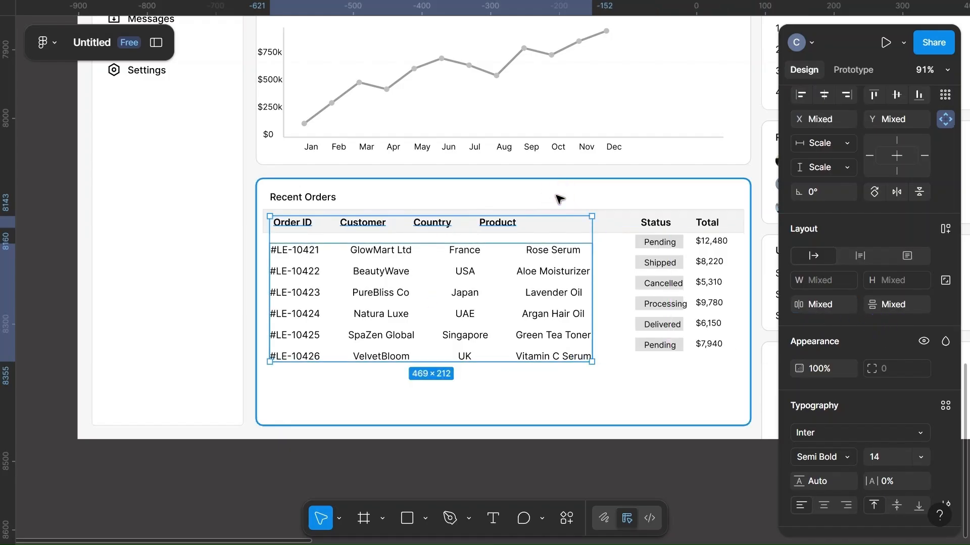
Step: Align the Order ID header's left edge with the grouped order cells
left_click(559, 199)
scroll(558, 199, "up", 5)
scroll(558, 199, "left", 1)
left_click(303, 242)
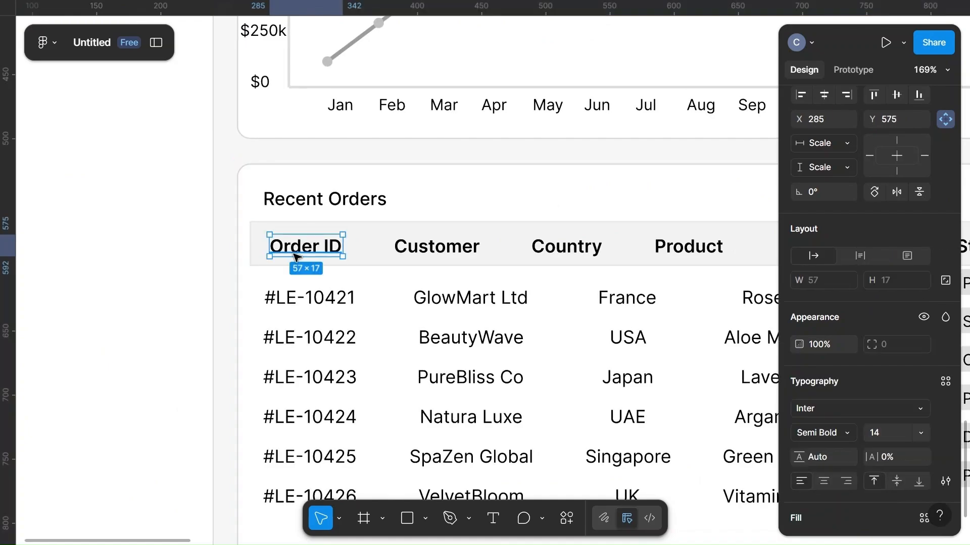
left_click(279, 298, "shift")
left_click(806, 102)
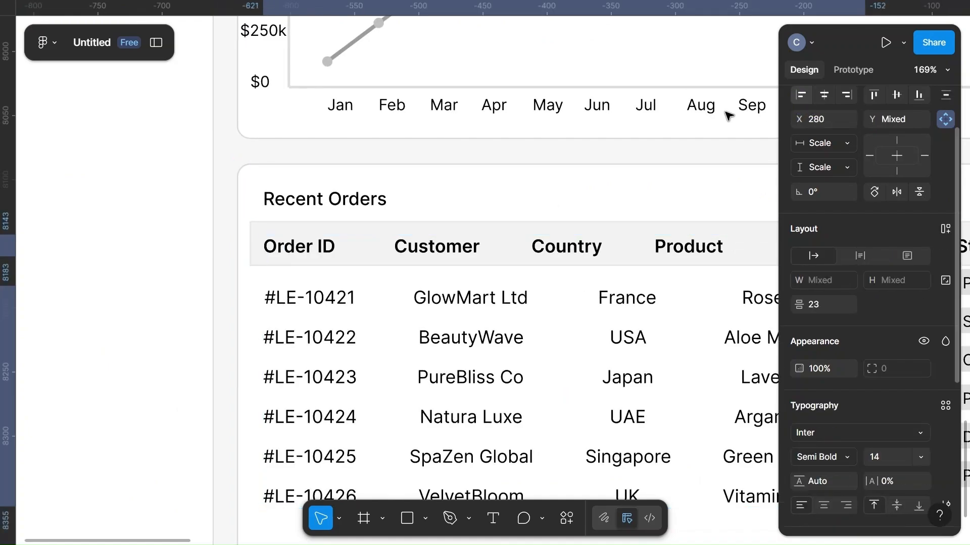
Step: Move the Customer, Product and Country headers above their own columns, with Country at about X 540 and Y 580
left_click_drag(427, 251, 445, 253)
left_click(566, 250)
scroll(556, 253, "right", 8)
left_click_drag(548, 249, 632, 251)
left_click(420, 247)
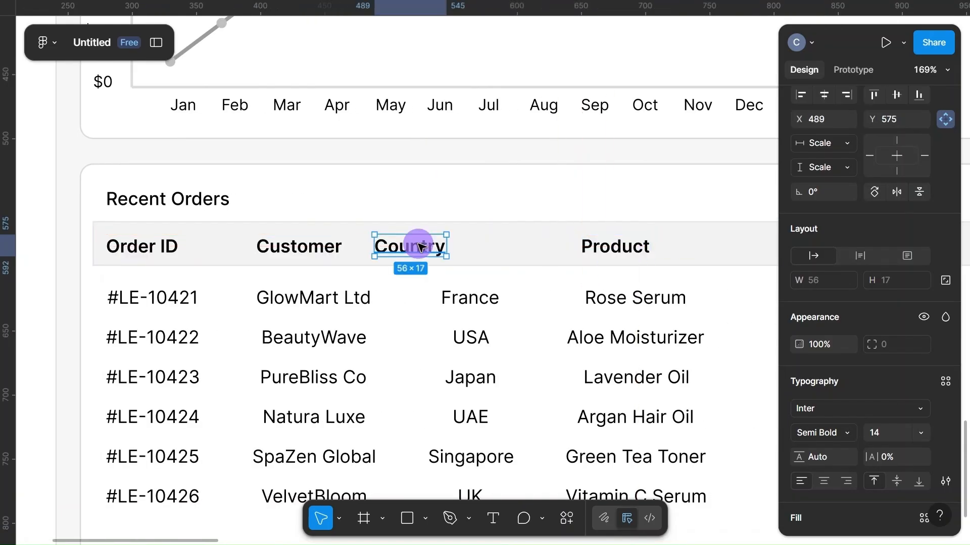
left_click_drag(420, 248, 485, 254)
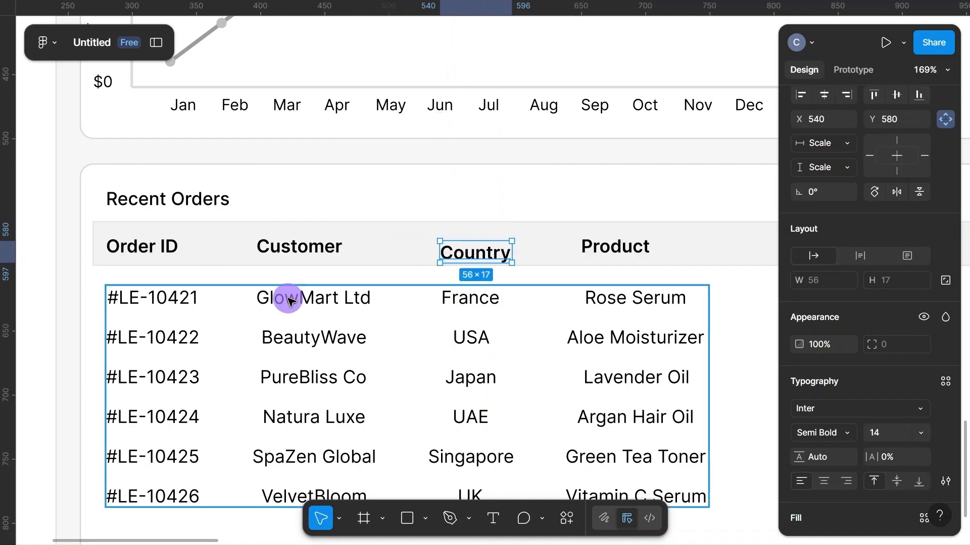
Step: Left-align the six order number cells in the Order ID column
left_click(289, 302)
left_click(152, 302)
left_click(143, 335, "shift")
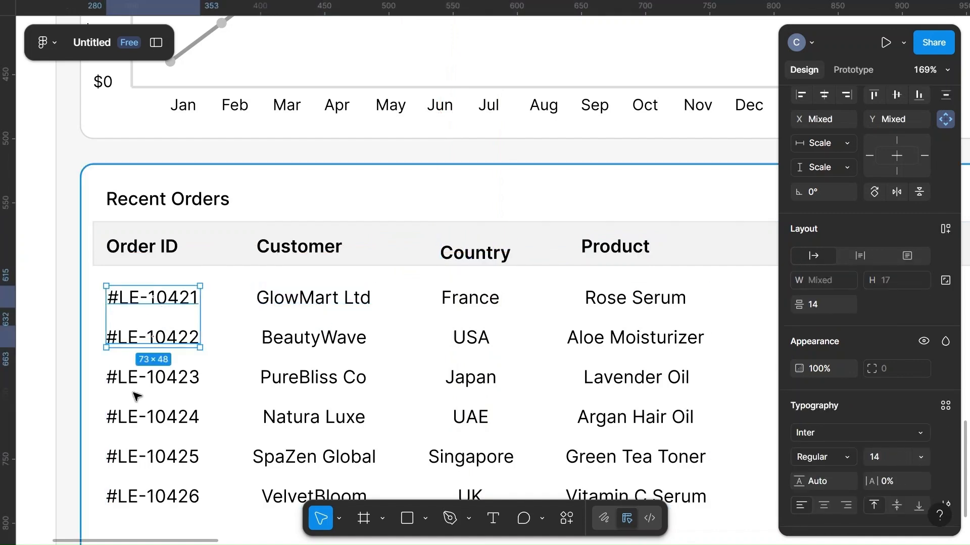
left_click(135, 379, "shift")
left_click(134, 418, "shift")
left_click(132, 458, "shift")
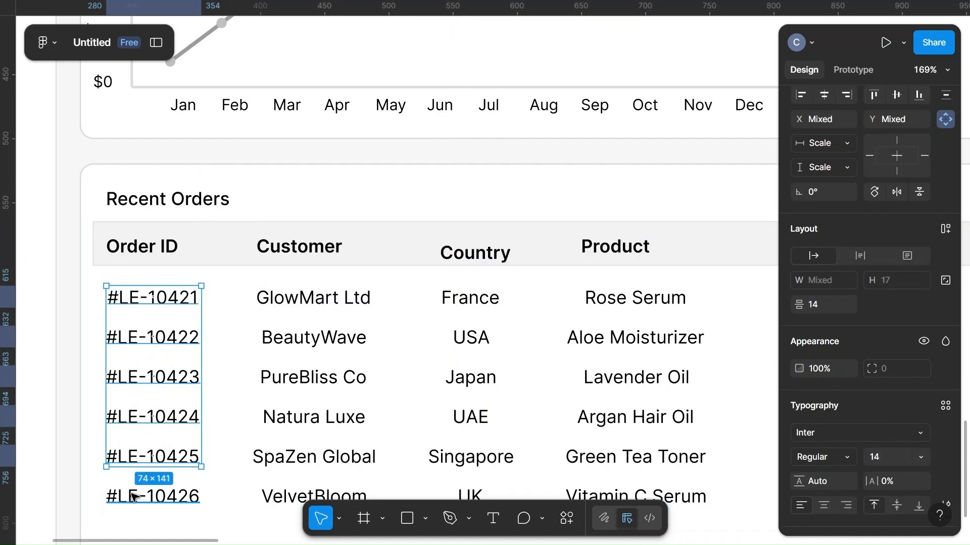
left_click(132, 497, "shift")
left_click(801, 94)
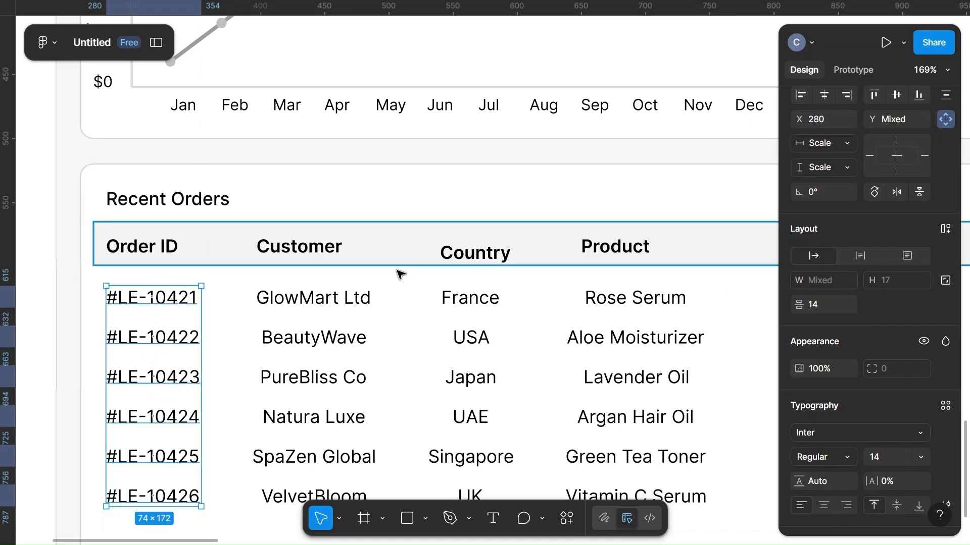
Step: Left-align the six customer cells, from GlowMart Ltd to VelvetBloom, in the Customer column
left_click(318, 298)
left_click(288, 339, "shift")
left_click(281, 378, "shift")
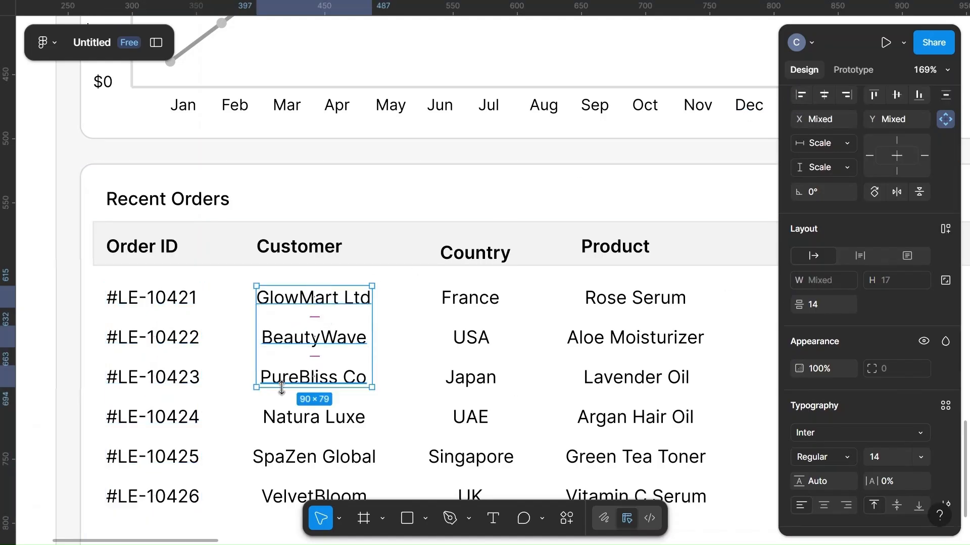
left_click(281, 418, "shift")
left_click(281, 458, "shift")
left_click(281, 495, "shift")
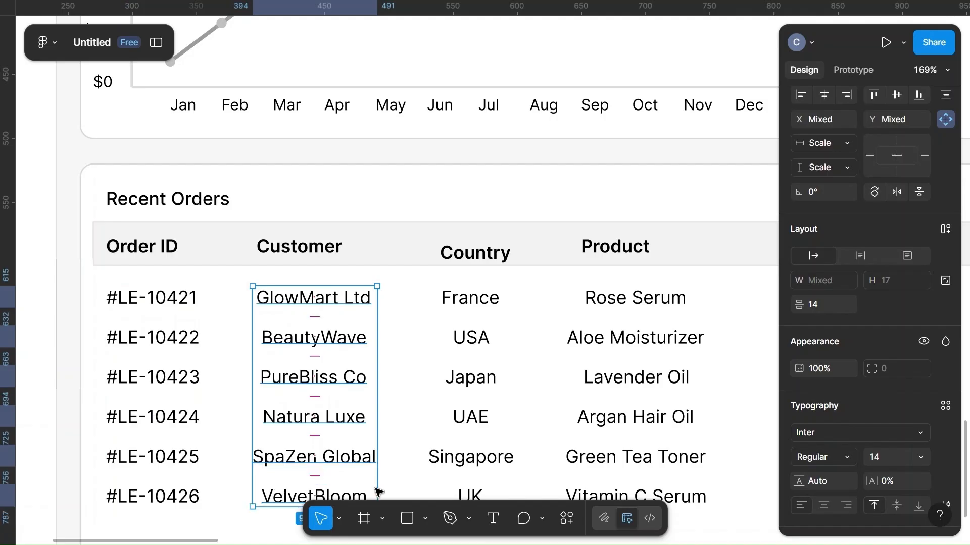
left_click(799, 505)
left_click(802, 97)
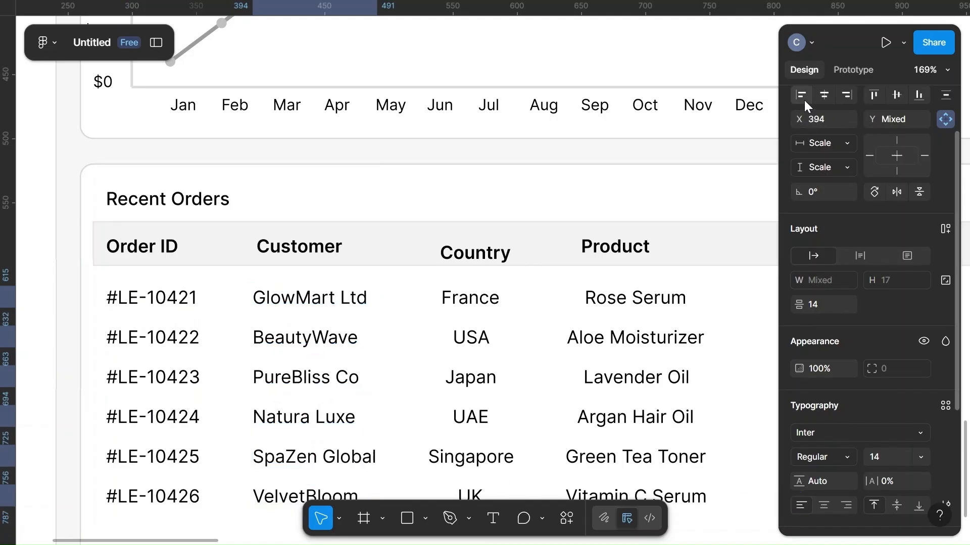
Step: Left-align the six Country cells, from France to UK, and decline turning on Sticky Keys
left_click(488, 297)
left_click(475, 350, "shift")
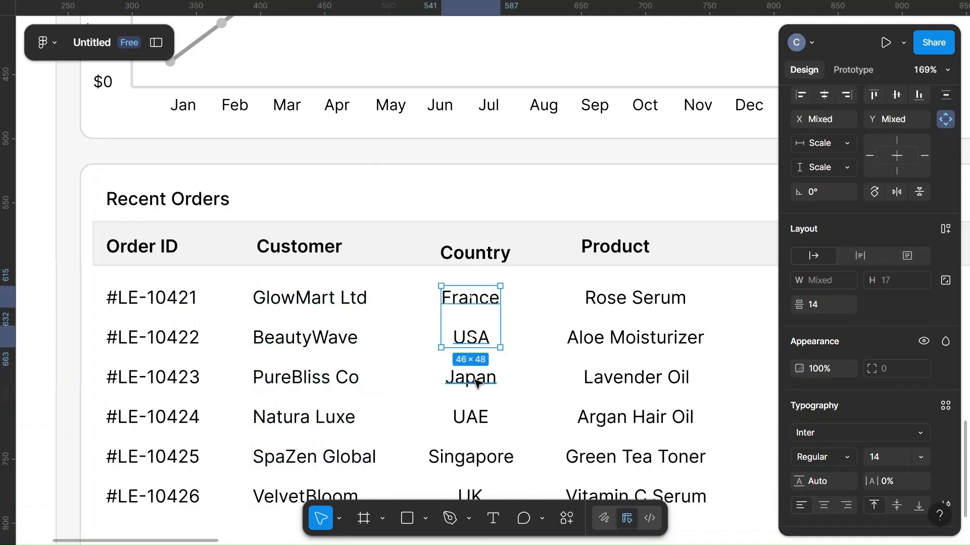
left_click(472, 378, "shift")
left_click(472, 418, "shift")
scroll(475, 424, "down", 3)
left_click(484, 337, "shift")
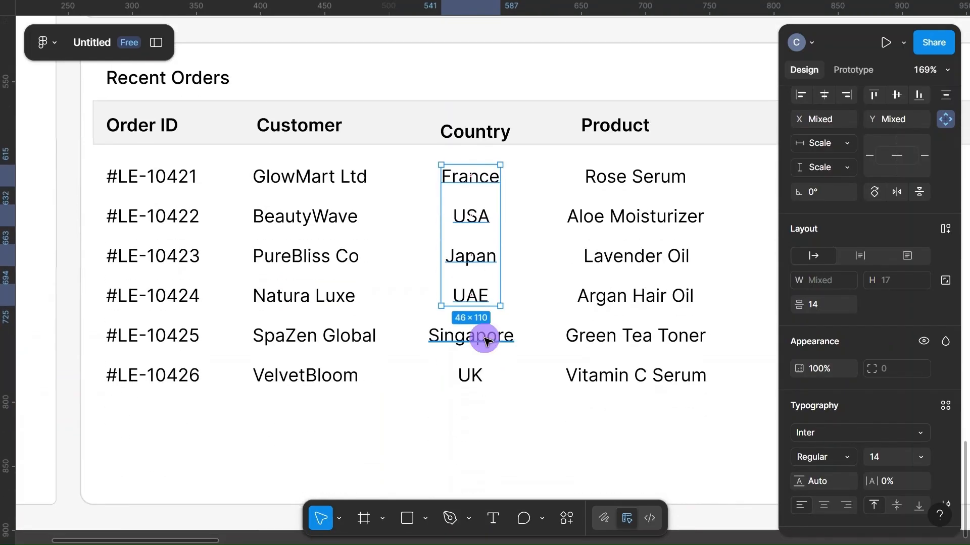
left_click(467, 370, "shift")
left_click(799, 95)
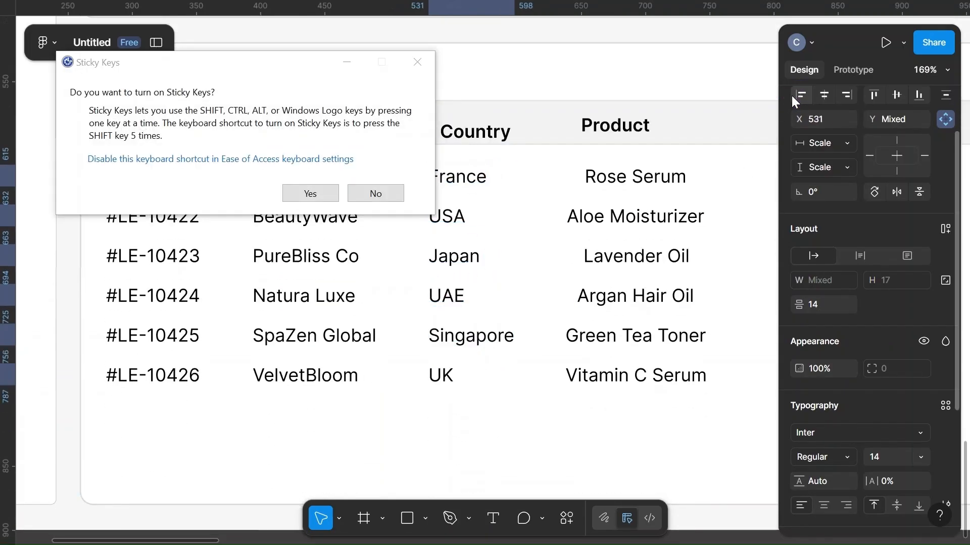
left_click(377, 195)
Step: Left-align the six Product cells, from Rose Serum to Vitamin C Serum
left_click(663, 183)
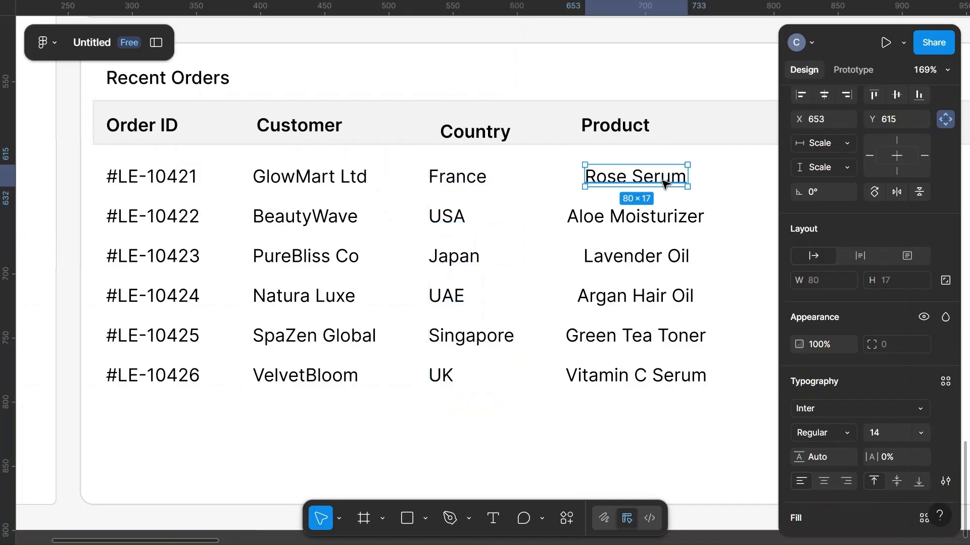
left_click(605, 217, "shift")
left_click(620, 257, "shift")
left_click(610, 295, "shift")
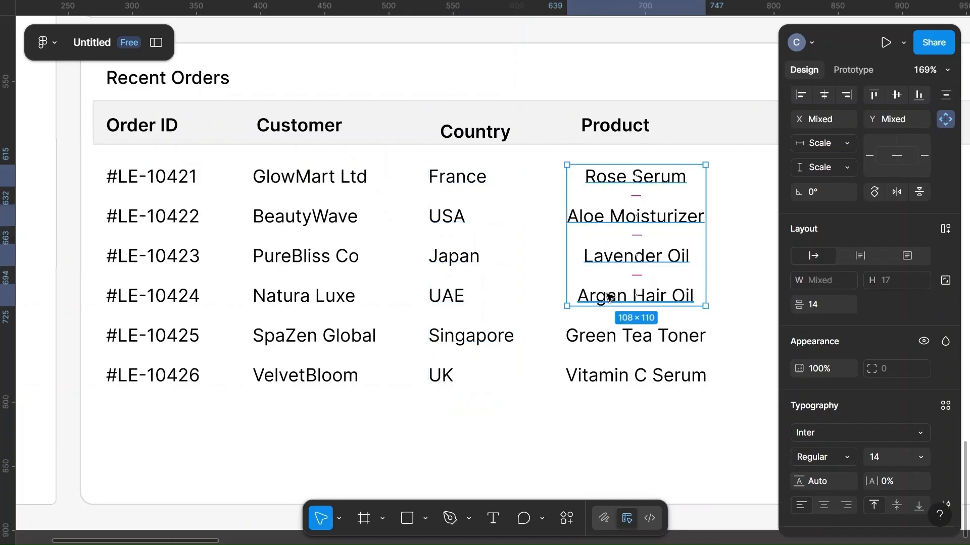
left_click(597, 337, "shift")
left_click(610, 374, "shift")
left_click(800, 94)
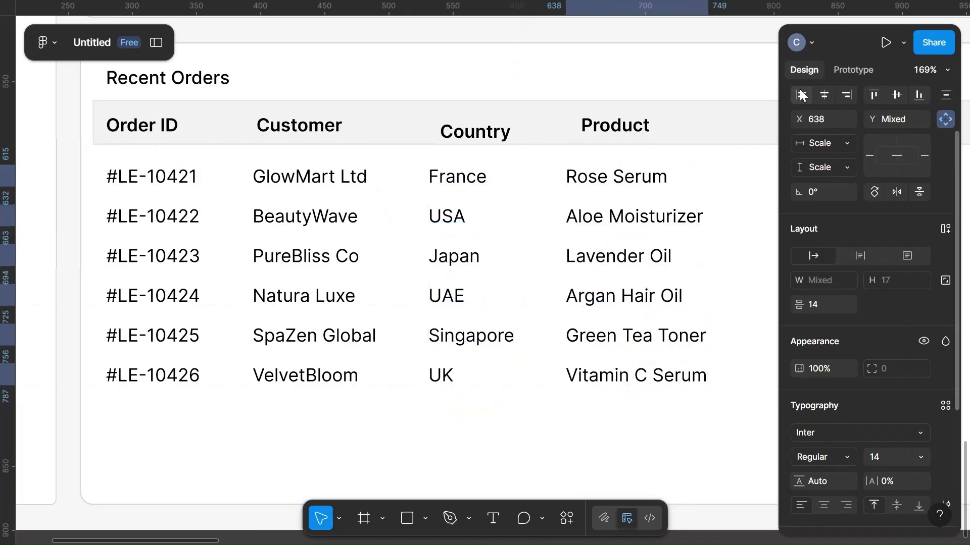
left_click(505, 236)
Step: Shift the Customer header to the left edge of its column's cells and the Country header to about X 530
scroll(505, 236, "down", 3)
left_click(370, 264)
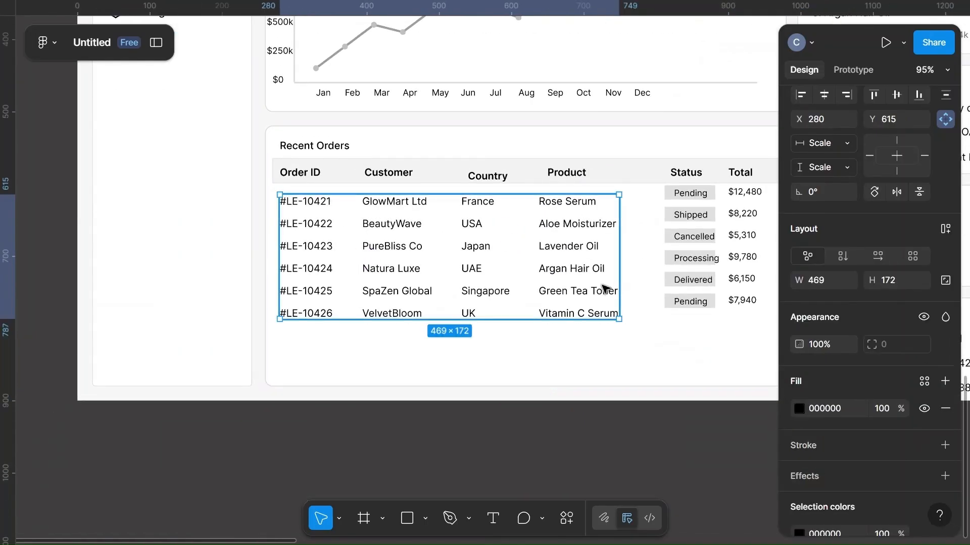
double_click(398, 266)
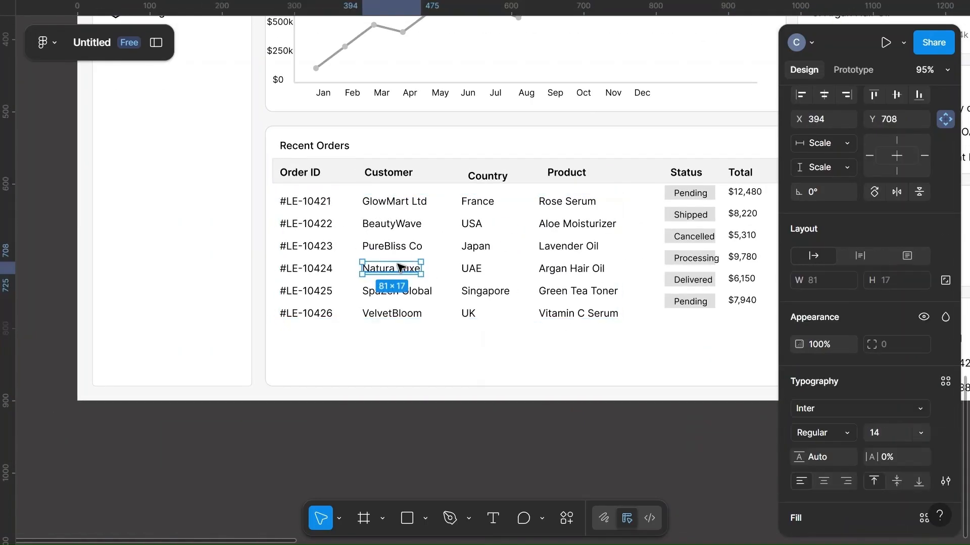
left_click(310, 228)
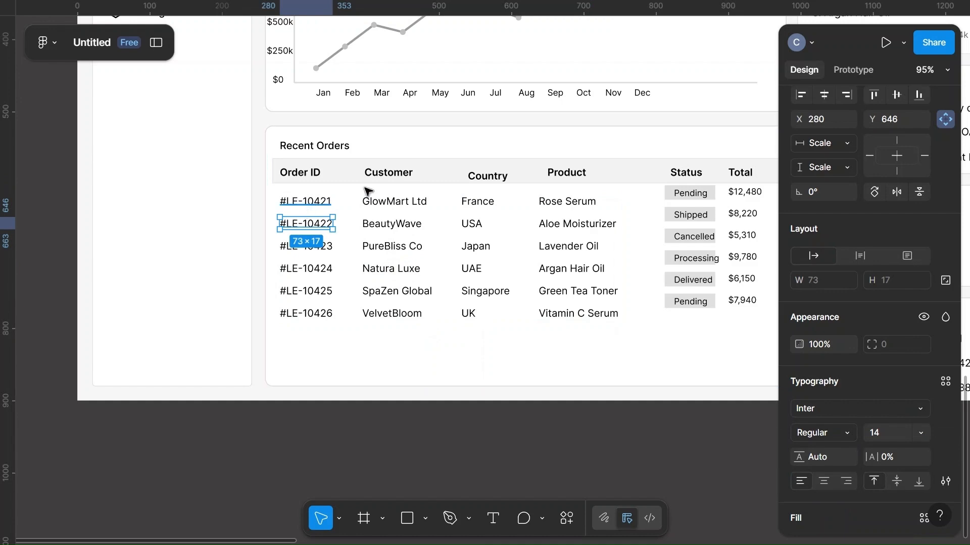
scroll(485, 177, "up", 5)
left_click(484, 179)
left_click_drag(463, 166, 465, 174)
left_click_drag(287, 172, 290, 173)
left_click(164, 176)
left_click_drag(164, 176, 158, 175)
mouse_move(474, 177)
left_mouse_down()
mouse_move(472, 169)
mouse_move(465, 186)
left_mouse_up()
Step: Set the Country header's X position to 531 to match the France cell below it
double_click(460, 225)
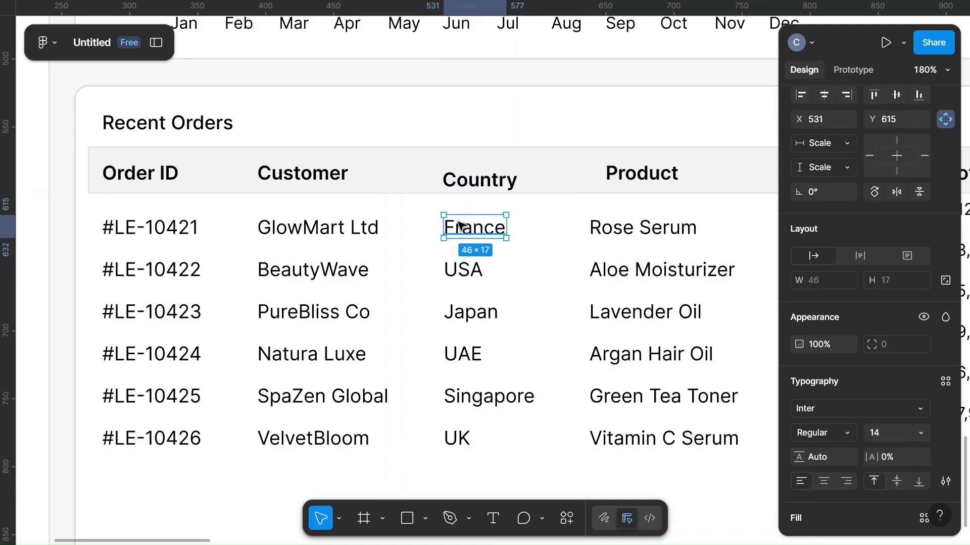
left_click(467, 182)
left_click(835, 123)
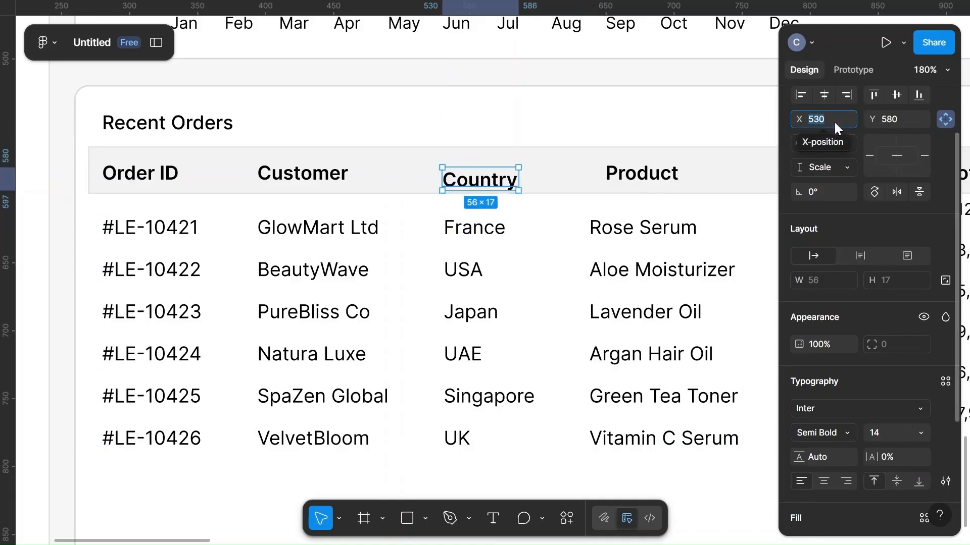
type("531")
left_click(581, 135)
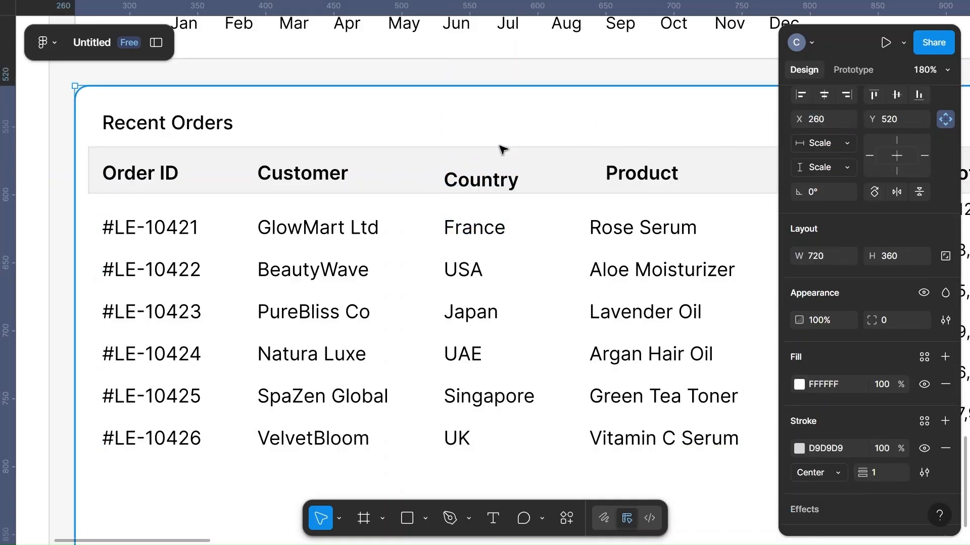
Step: Set the Product header's X position to 638 to match the Rose Serum cell
left_click(650, 177)
double_click(602, 234)
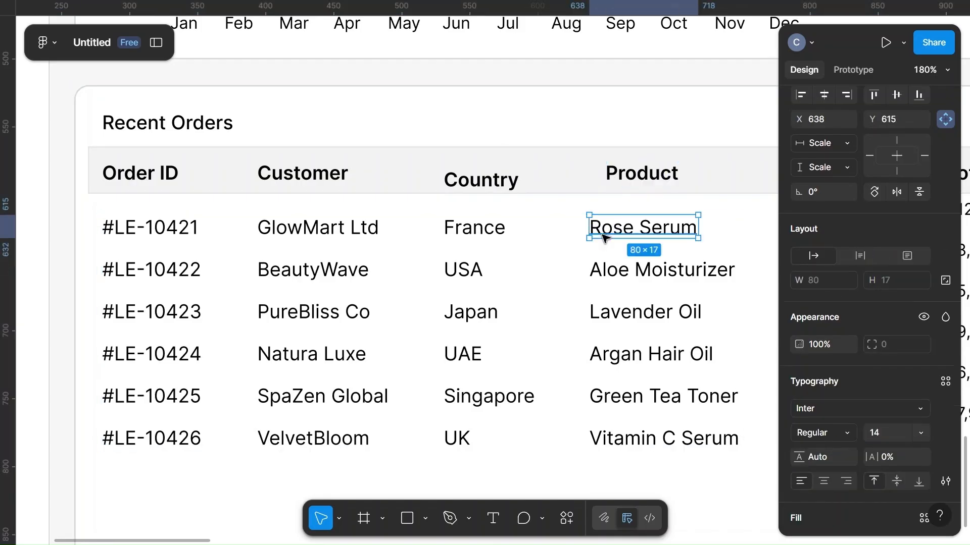
left_click(646, 178)
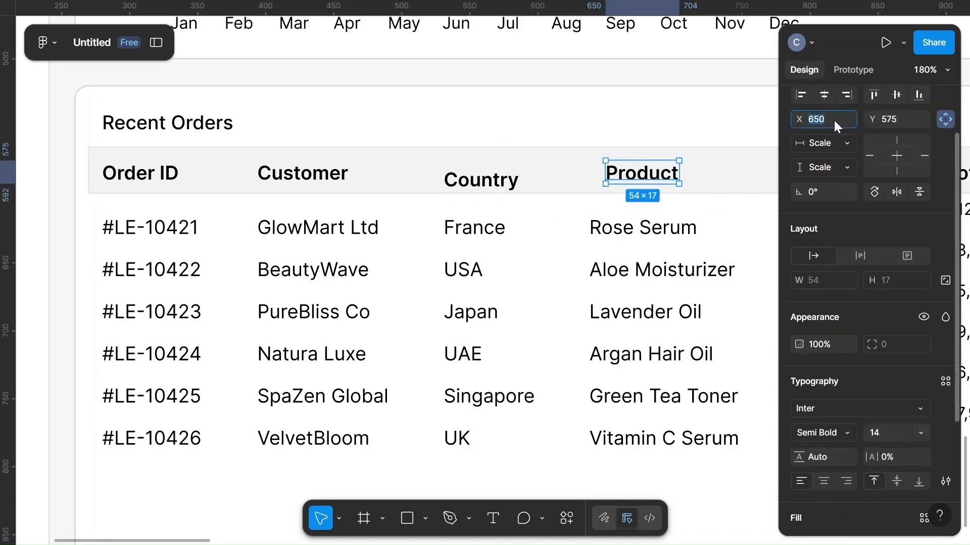
left_click(835, 120)
type("638")
left_click(658, 116)
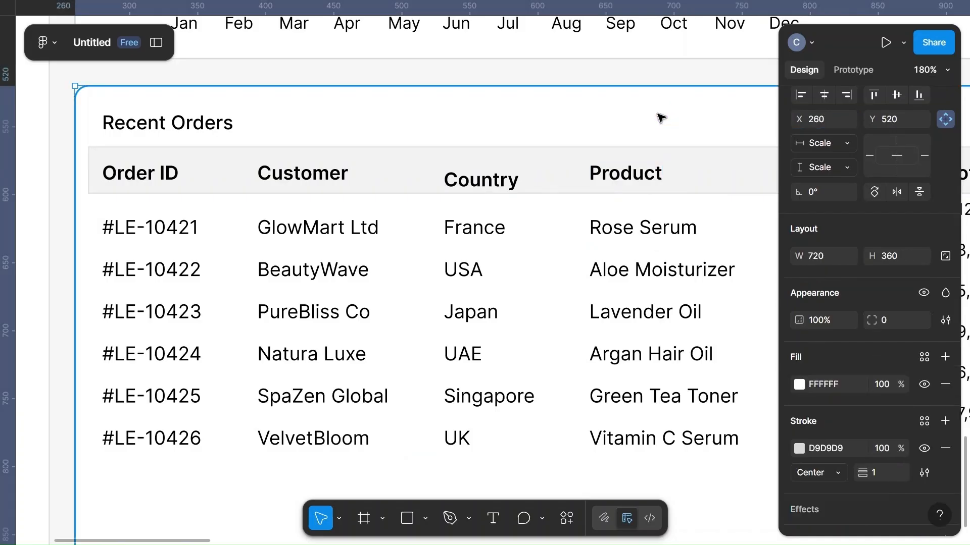
Step: Align the vertical centers of the Order ID, Customer, Country and Product headers with each other and with the grey header bar
left_click(625, 183)
left_click(499, 187, "shift")
left_click(315, 174, "shift")
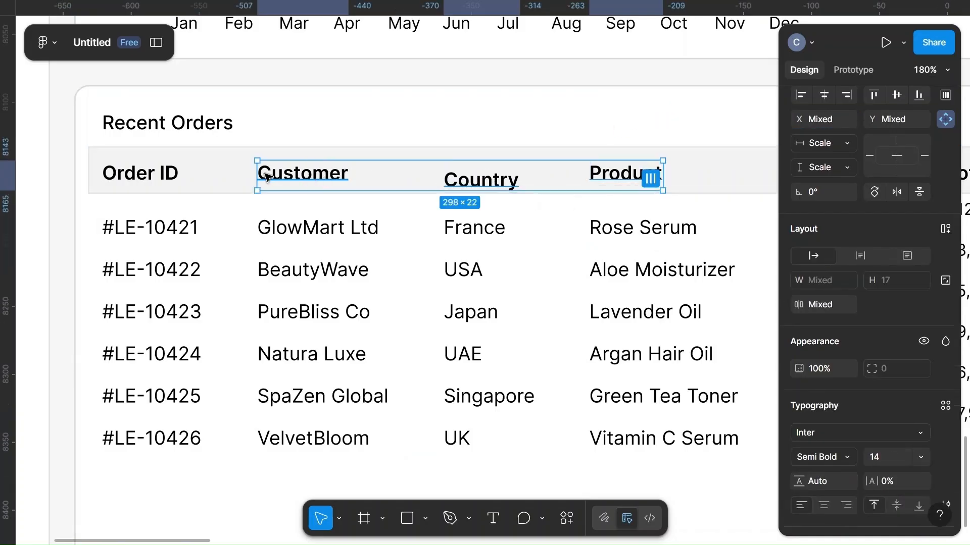
left_click(156, 177, "shift")
left_click(899, 96)
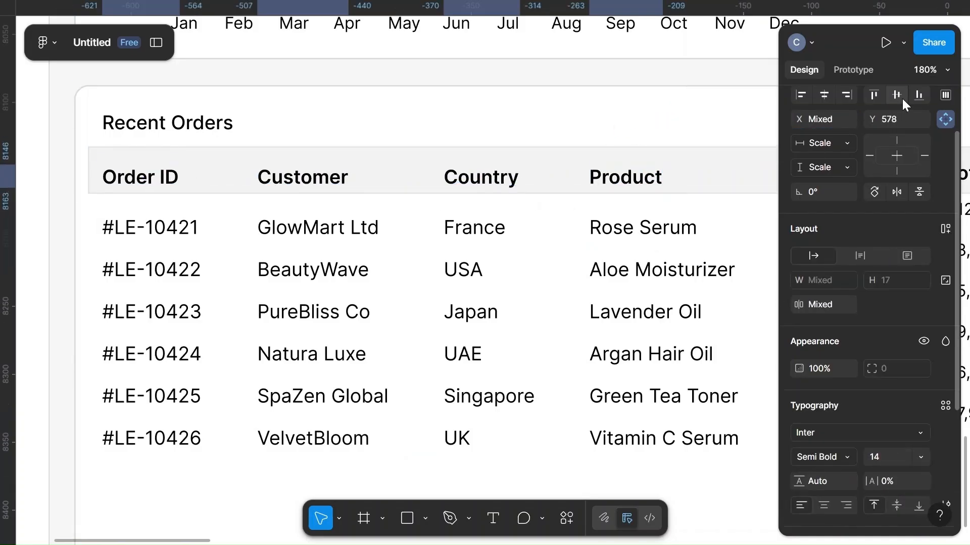
left_click(720, 175, "shift")
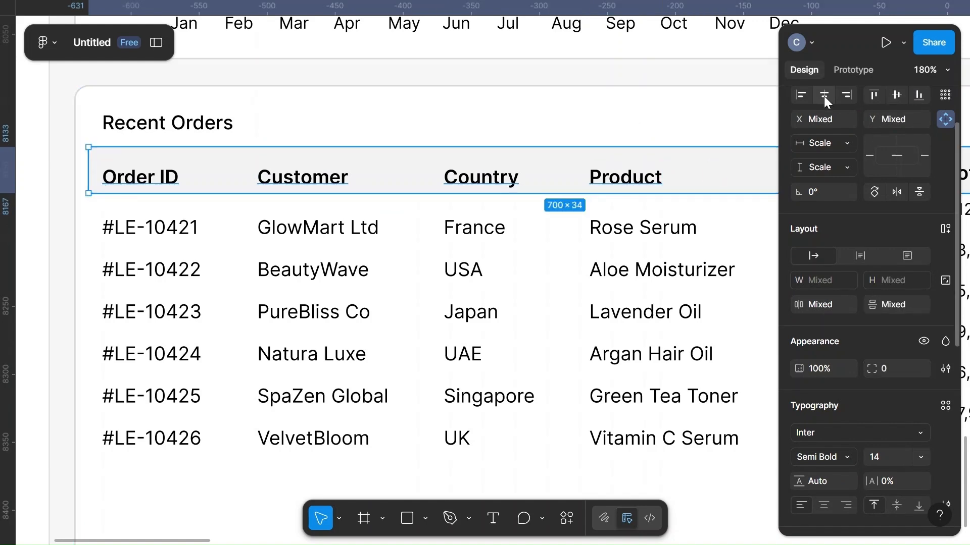
left_click(901, 95)
Step: Change the fill of the Shipped status badge to a light mint green
scroll(722, 161, "right", 5)
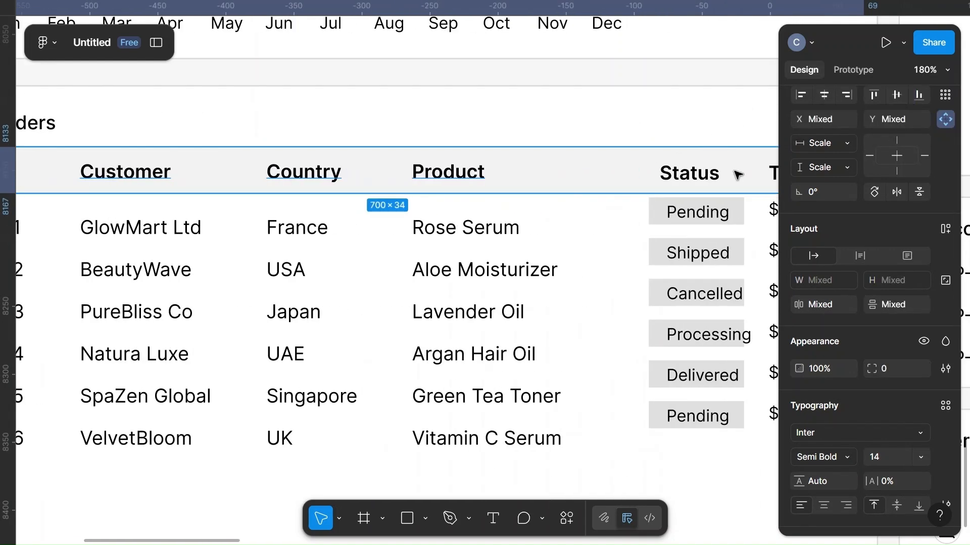
scroll(737, 174, "right", 3)
left_click(641, 211)
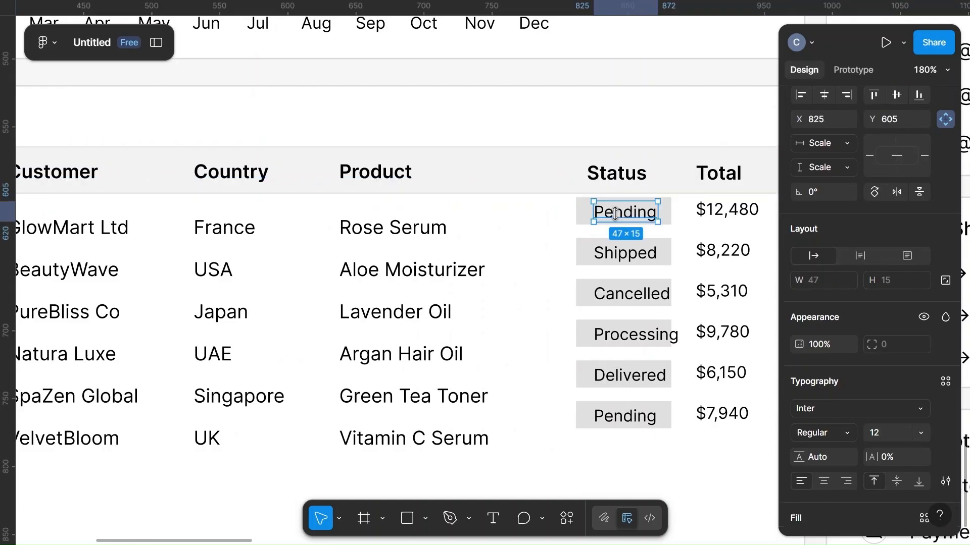
left_click(549, 264)
scroll(549, 264, "up", 5)
scroll(549, 265, "right", 4)
scroll(548, 264, "down", 5)
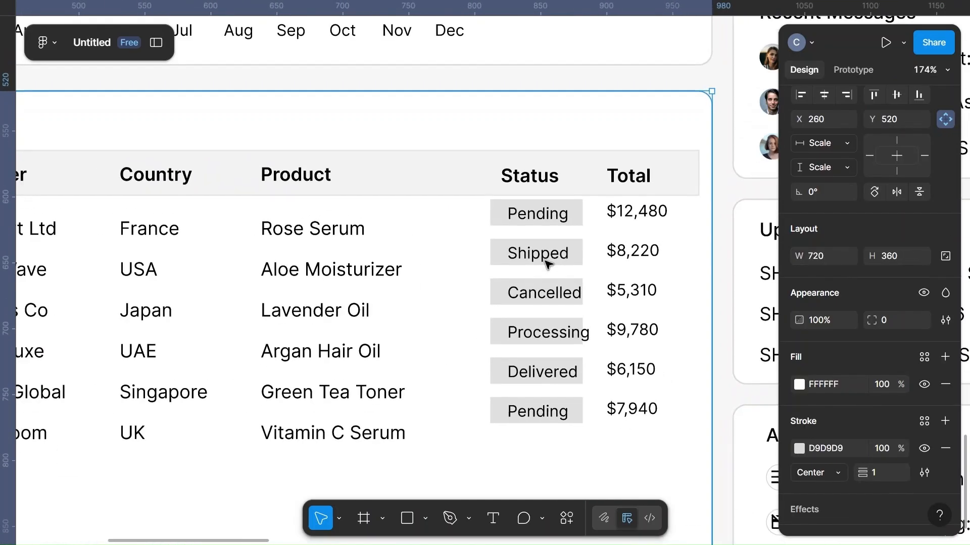
left_click(575, 255)
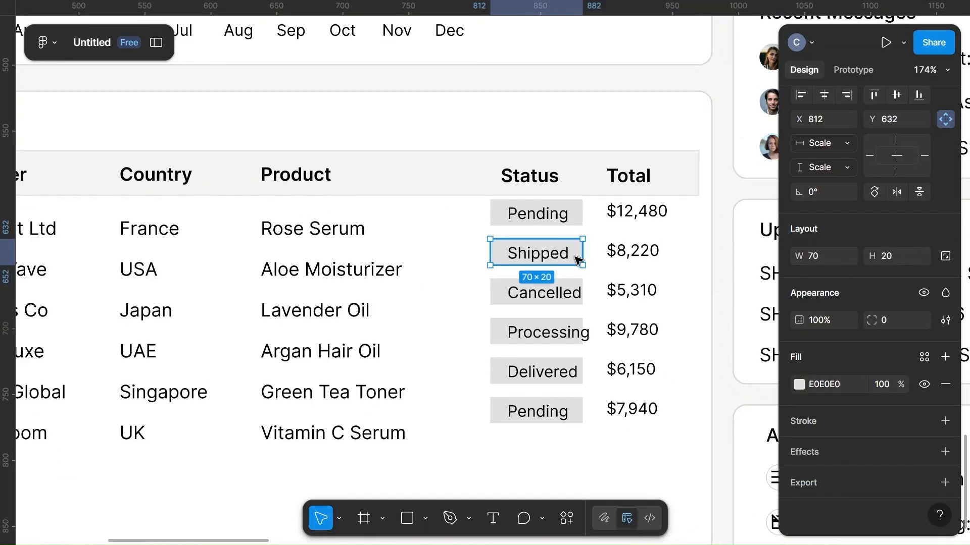
left_click(800, 384)
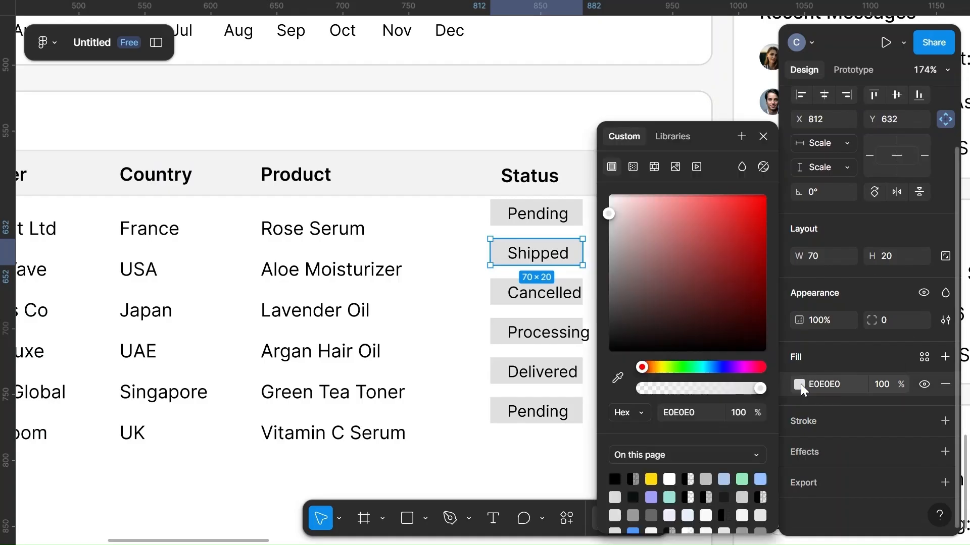
left_click(696, 368)
left_click_drag(641, 221, 638, 197)
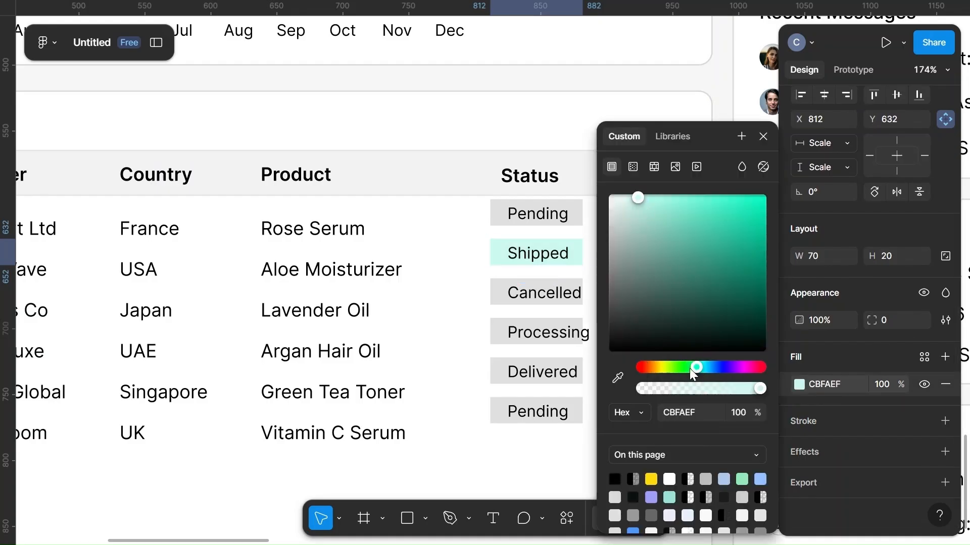
left_click_drag(689, 368, 690, 369)
left_click(453, 225)
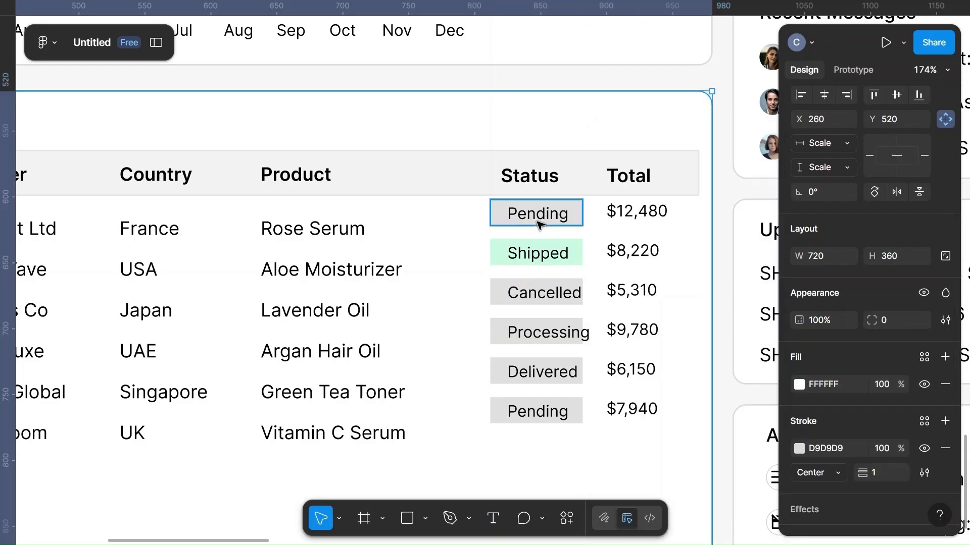
Step: Set the text size of all six Status labels and all six Total amounts to 14
left_click(575, 218)
left_click(348, 234)
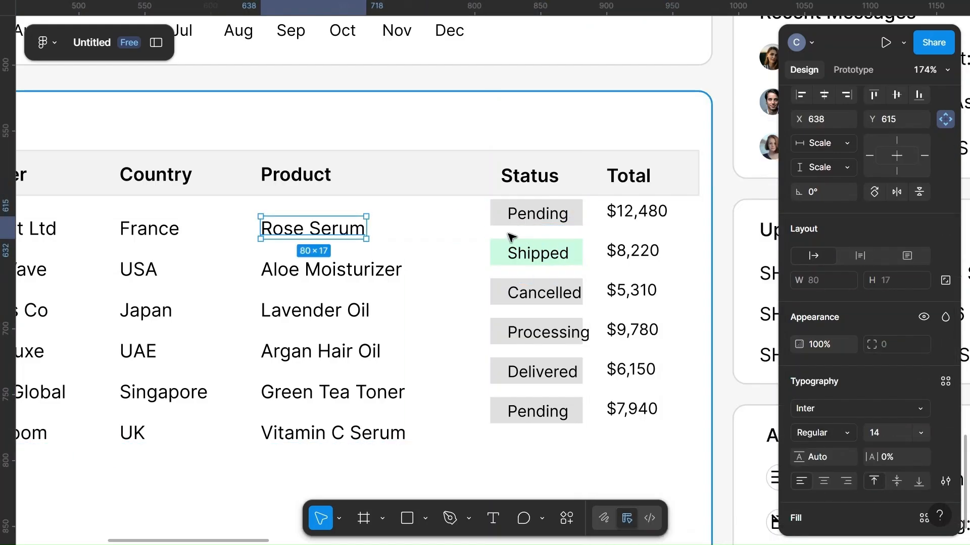
double_click(540, 216)
key("Escape")
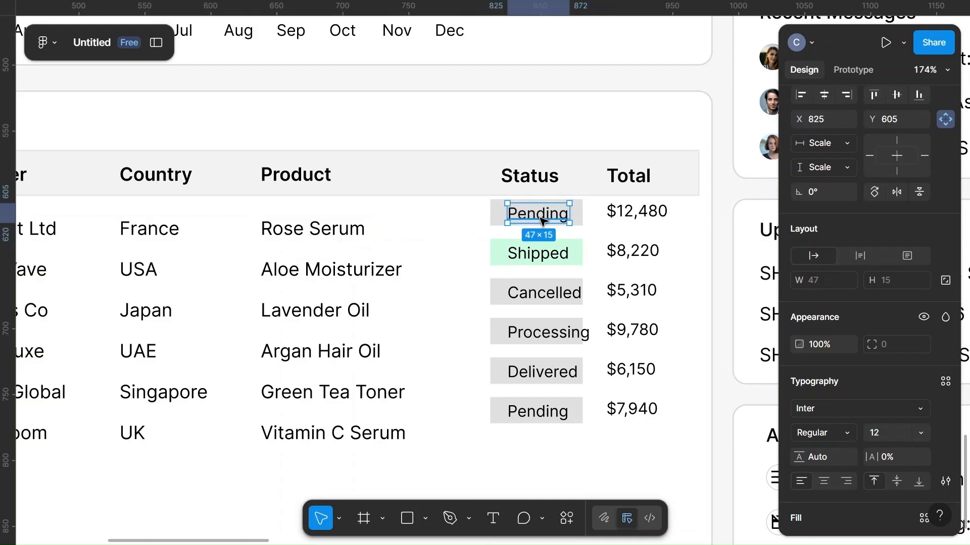
left_click(633, 220, "shift")
left_click(535, 257, "shift")
left_click(632, 251, "shift")
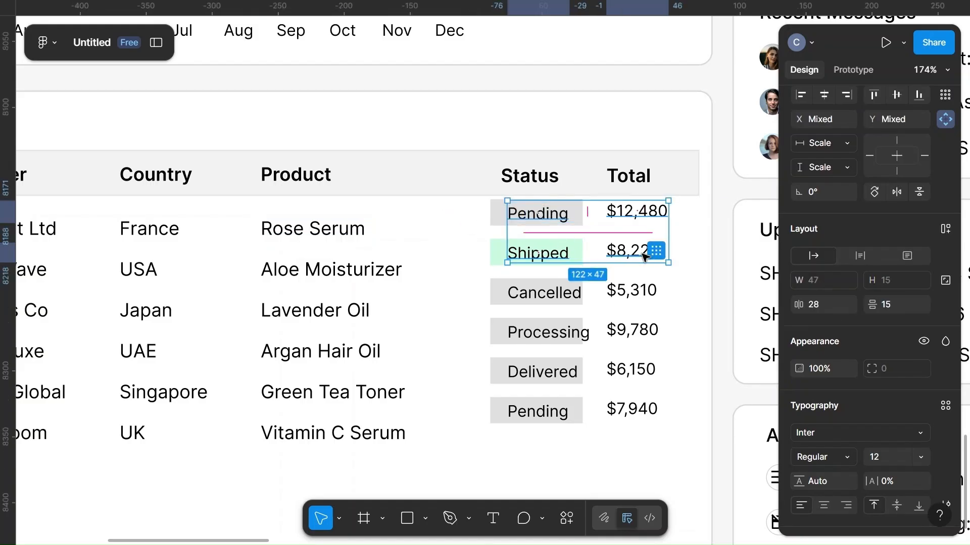
left_click(541, 296, "shift")
left_click(620, 292, "shift")
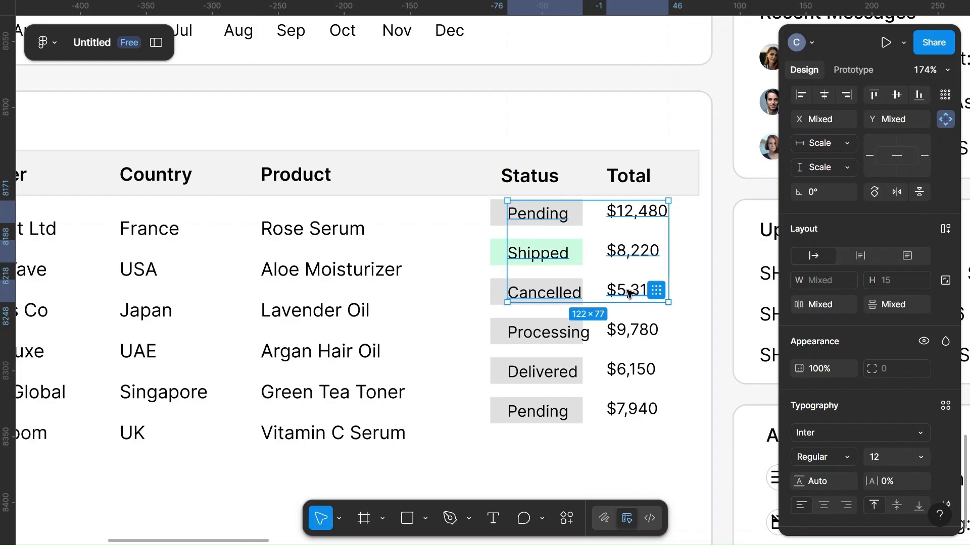
left_click(539, 336, "shift")
left_click(639, 334, "shift")
left_click(534, 371, "shift")
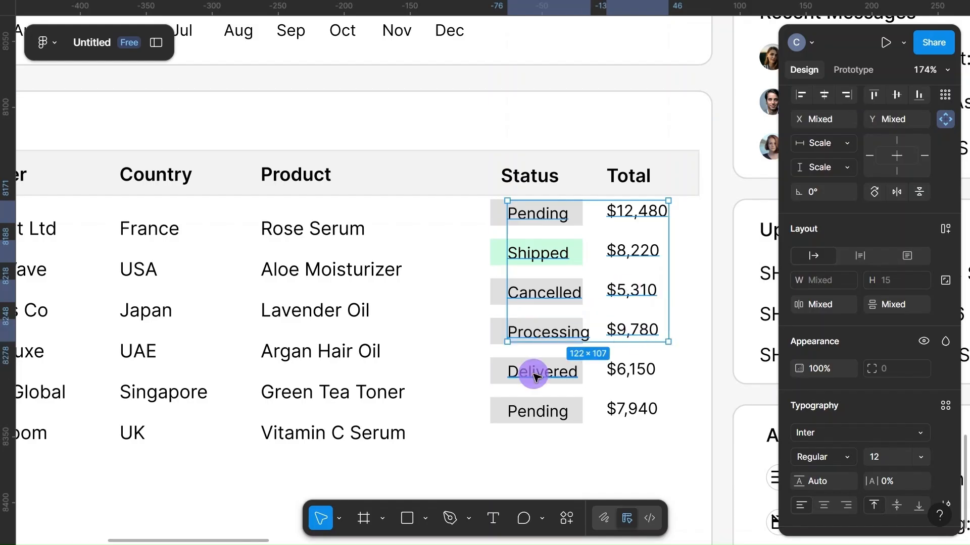
left_click(632, 370, "shift")
left_click(521, 414, "shift")
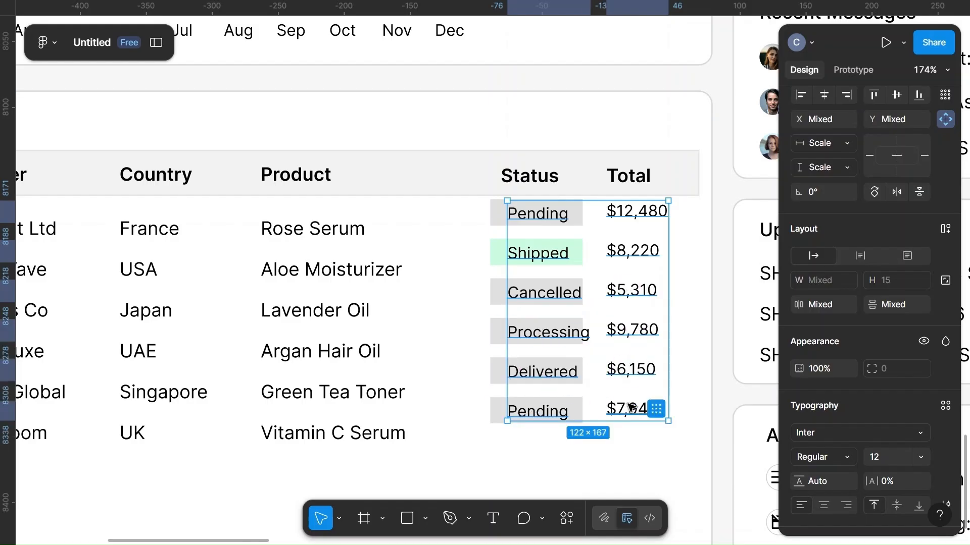
left_click(629, 408, "shift")
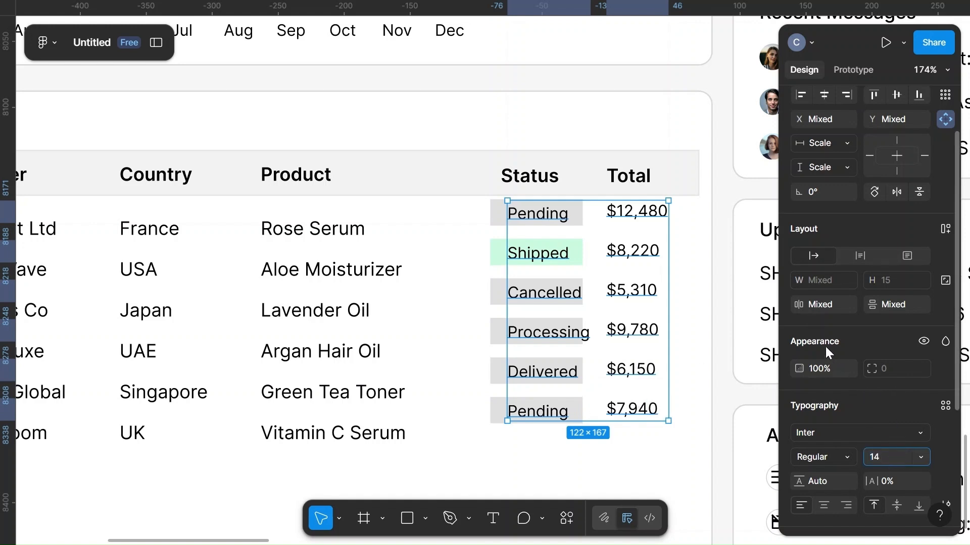
Step: Space the Status and Total texts 16 apart vertically and 24 horizontally, and shift them about 19 px left over the badges
left_click(888, 305)
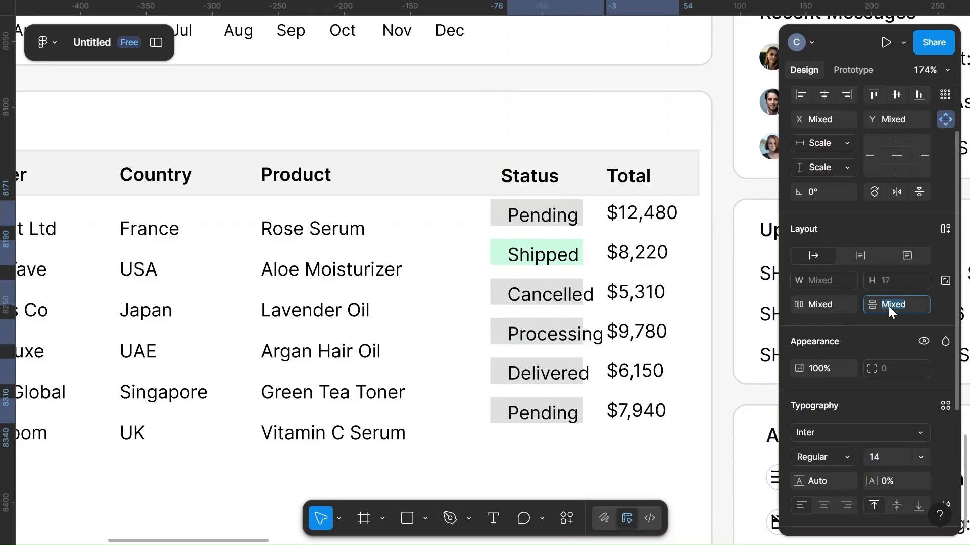
type("16")
left_click(833, 302)
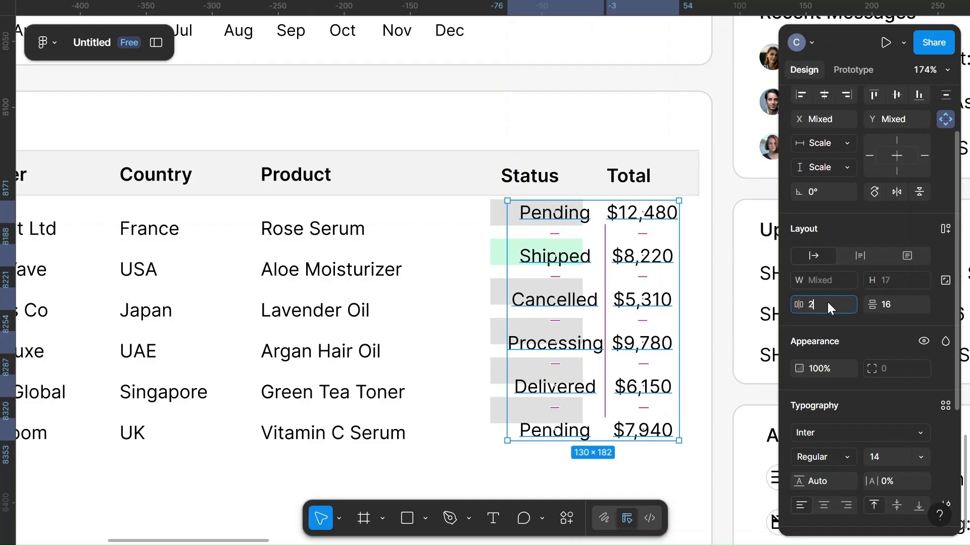
type("24")
left_click(941, 309)
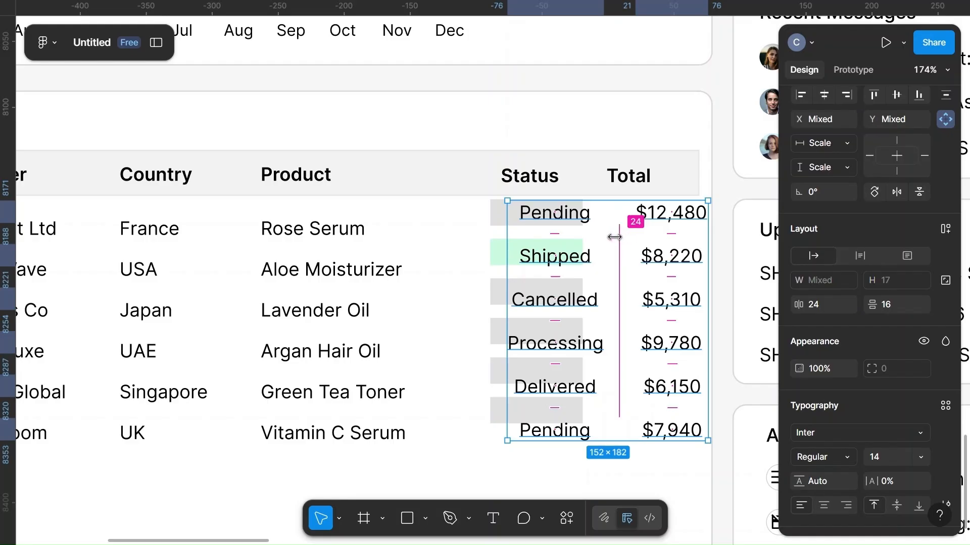
left_click_drag(601, 238, 580, 238)
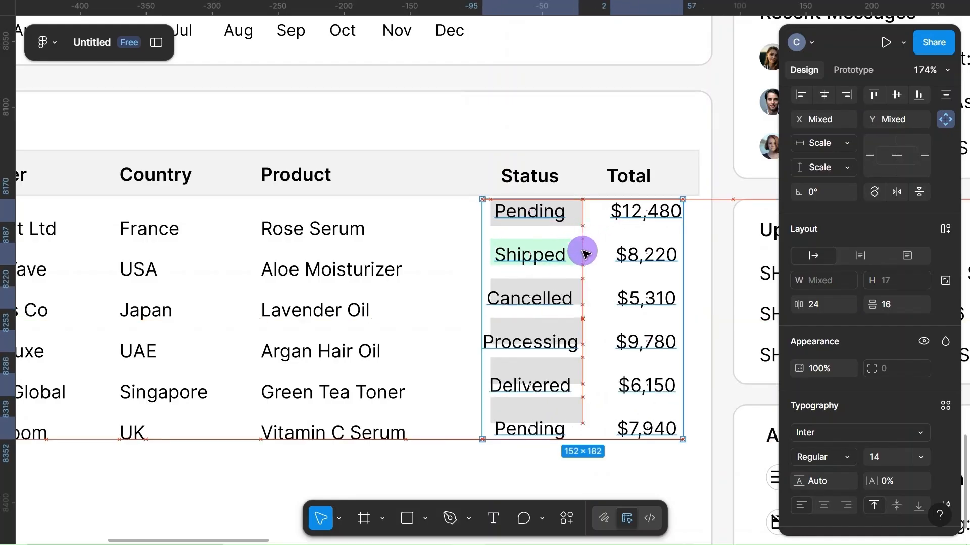
left_click(450, 242)
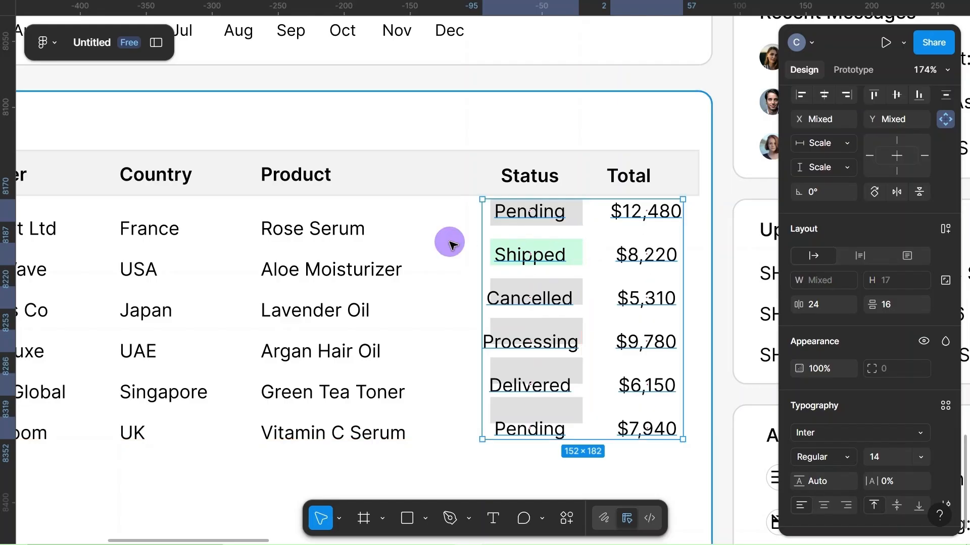
left_click(537, 218)
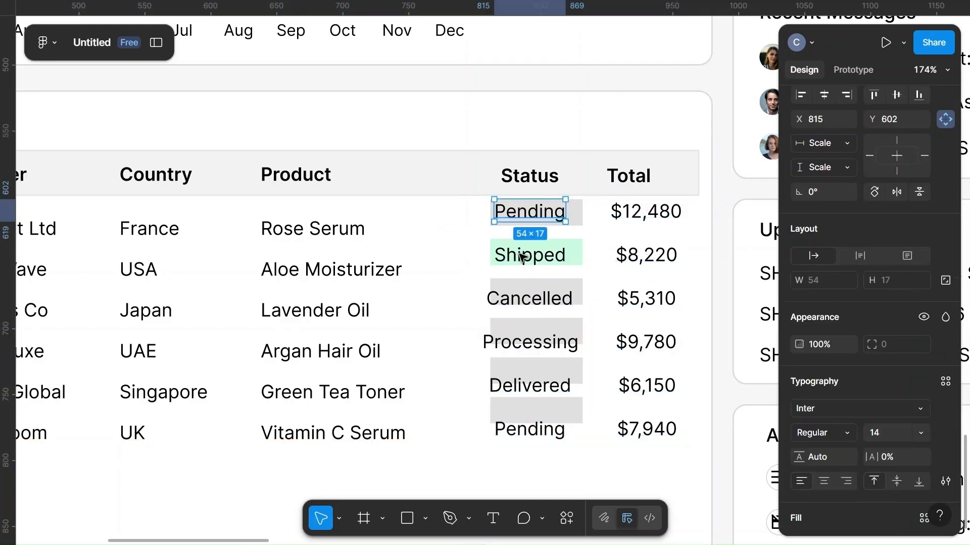
left_click(520, 256, "shift")
left_click(507, 300, "shift")
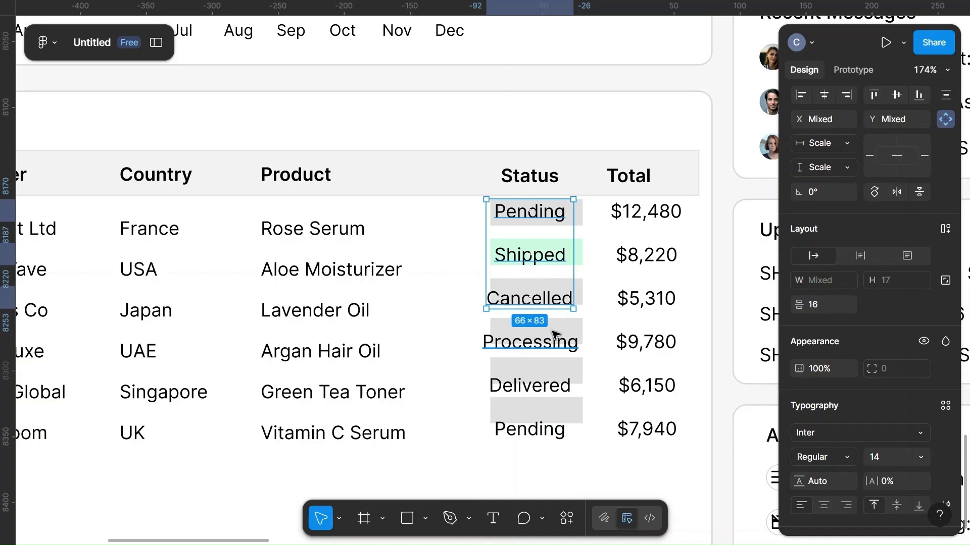
Step: Left-align the six Total amounts from $12,480 to $7,940 and group them
left_click(637, 212)
left_click(639, 256, "shift")
left_click(642, 303, "shift")
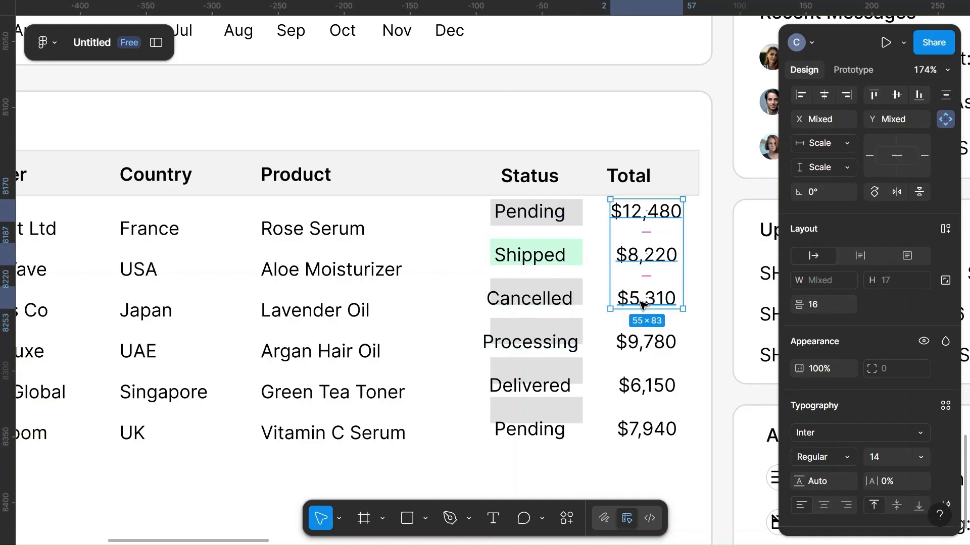
left_click(641, 346, "shift")
left_click(641, 386, "shift")
left_click(641, 429, "shift")
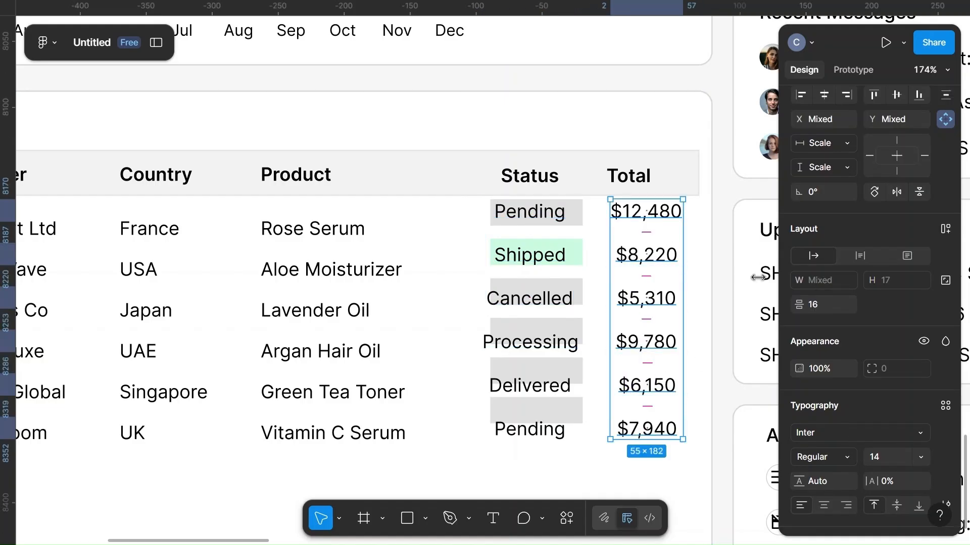
left_click(801, 96)
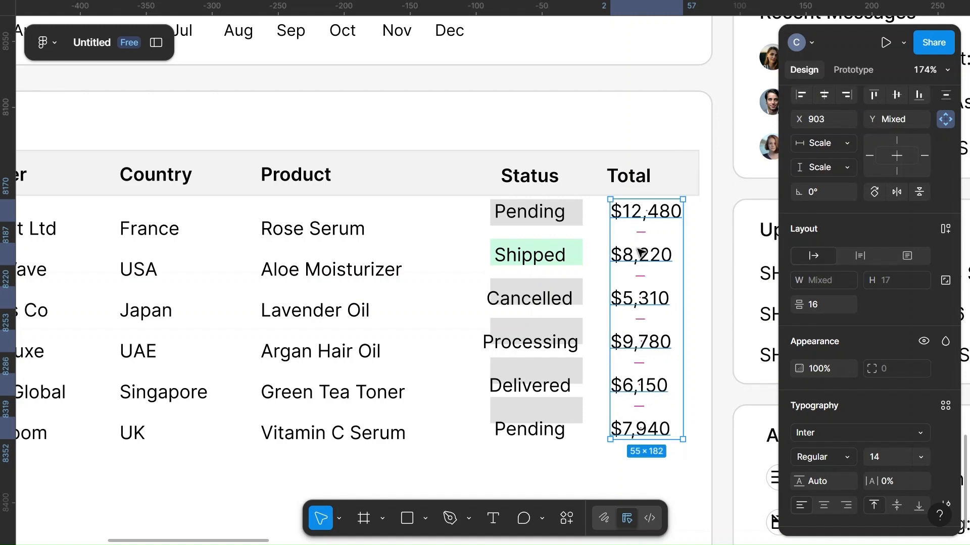
key("ctrl+g")
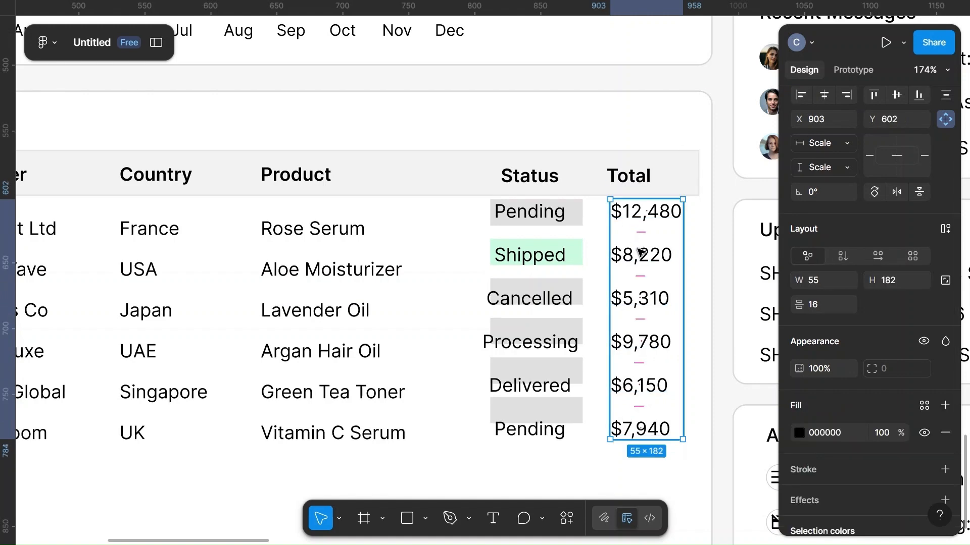
Step: Set the corner radius of all six Status badge rectangles to 4
left_click(576, 218)
left_click(578, 254, "shift")
left_click(579, 297, "shift")
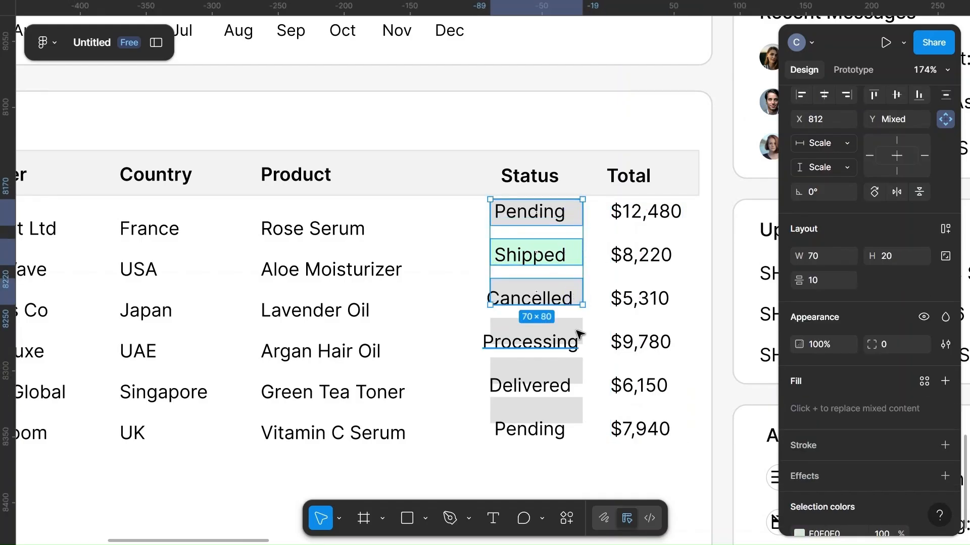
left_click(580, 334, "shift")
left_click(581, 376, "shift")
left_click(580, 415, "shift")
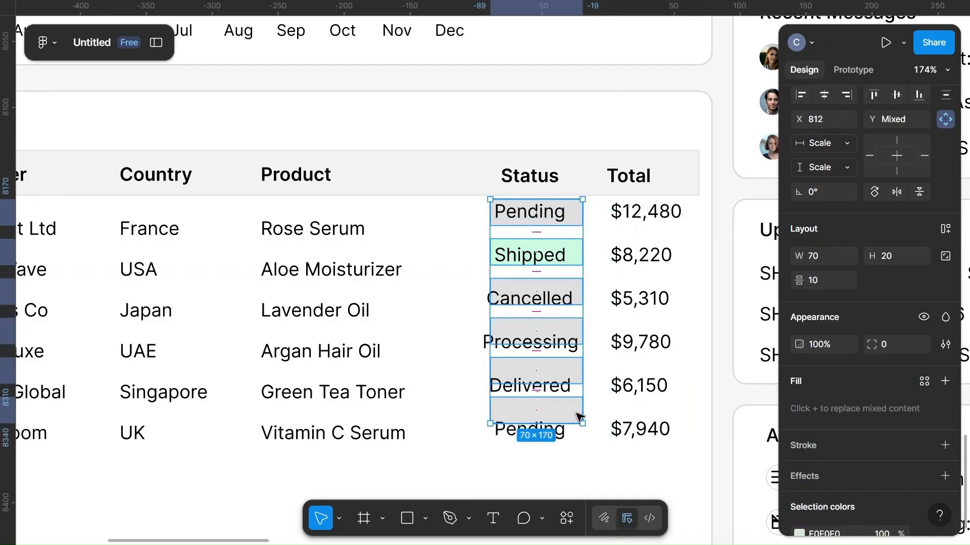
scroll(863, 432, "down", 3)
left_click(894, 281)
type("4")
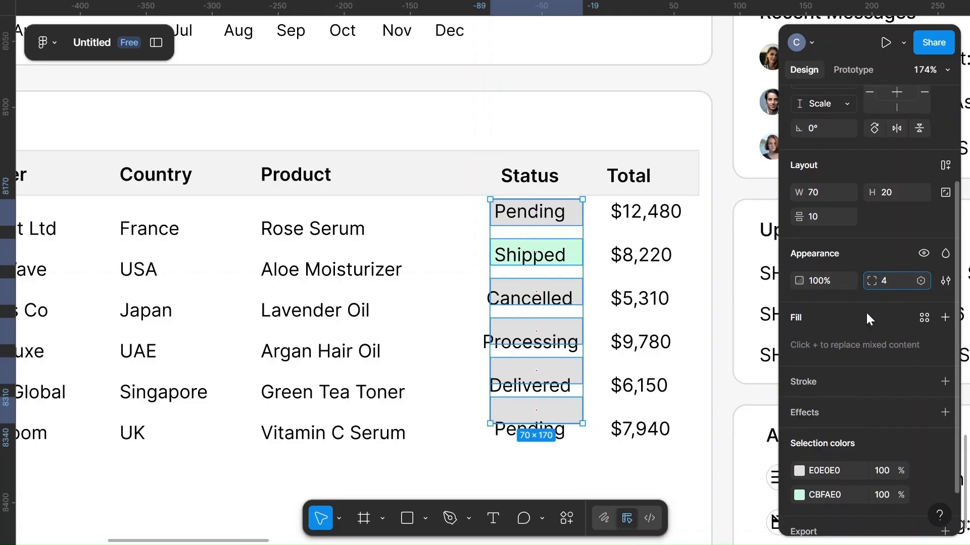
Step: Add a black inside stroke of weight 1 to all six Status badge rectangles
left_click(945, 383)
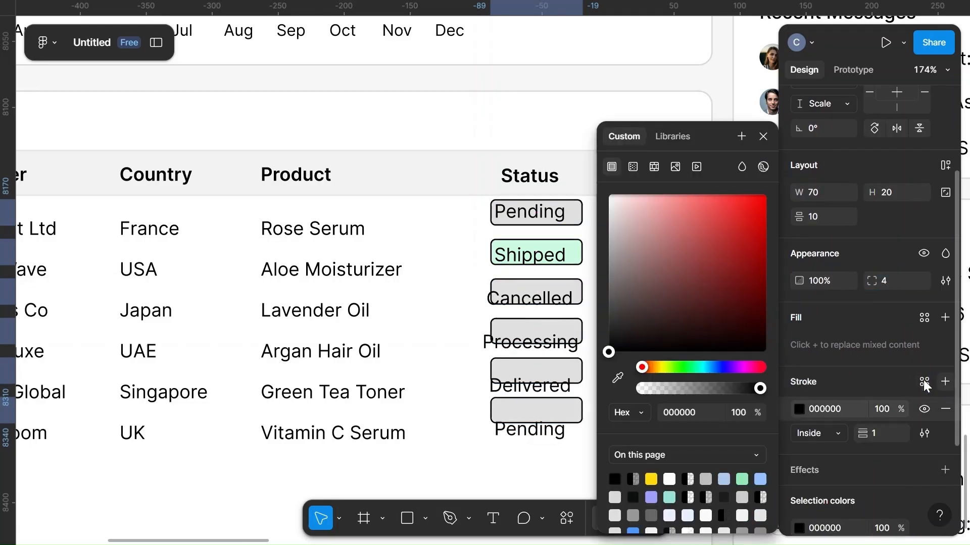
left_click(837, 407)
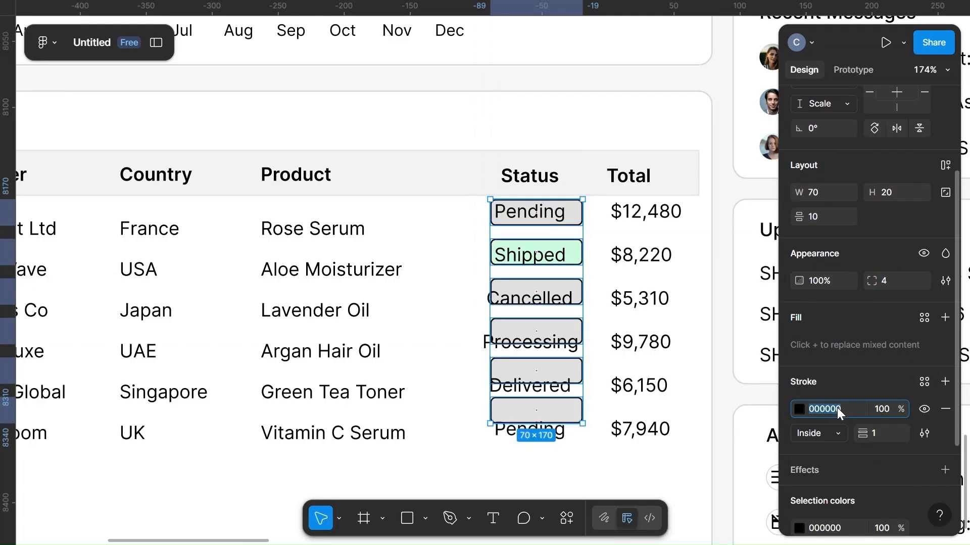
left_click(851, 371)
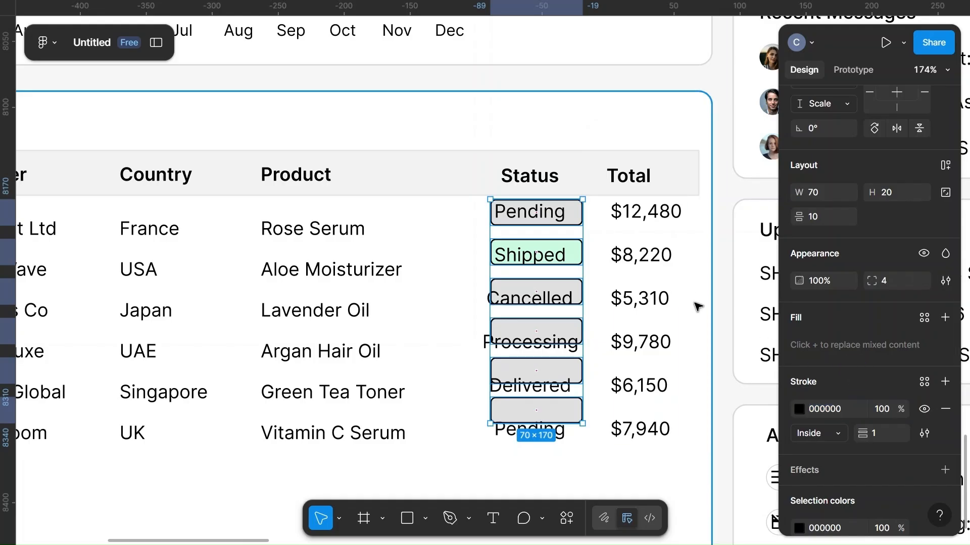
left_click(706, 317)
Step: Change the fill of the first row's Pending badge to the light pink F8CFCF
left_click(581, 209)
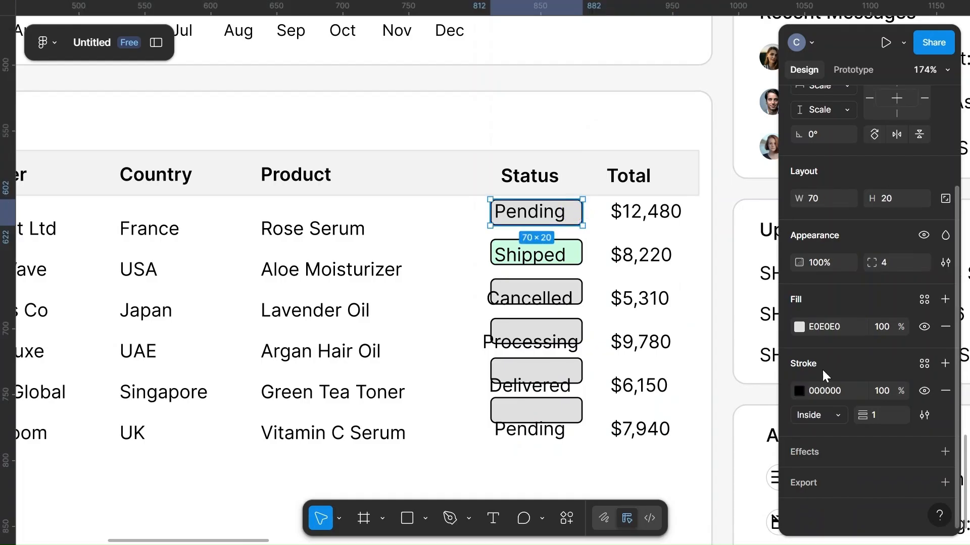
left_click(799, 327)
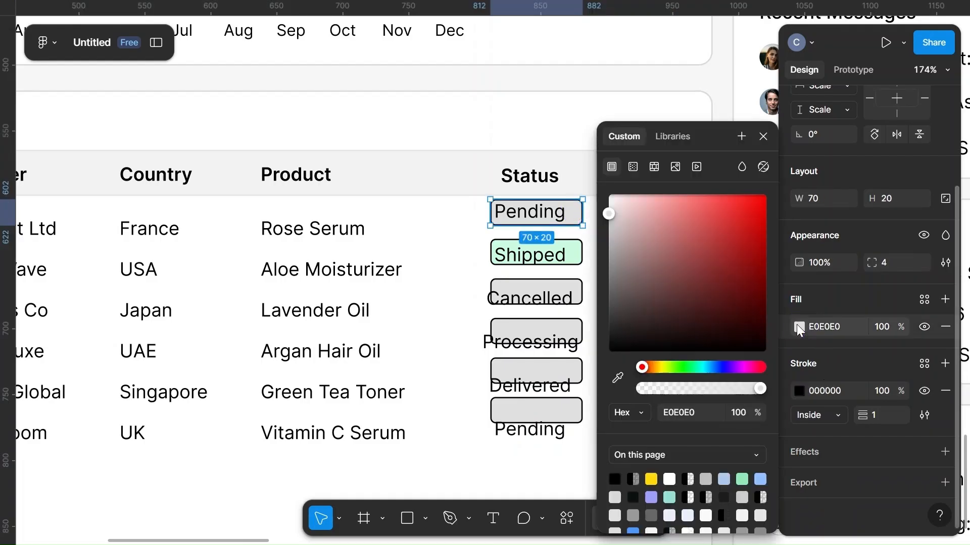
left_click(655, 207)
left_click_drag(655, 207, 634, 204)
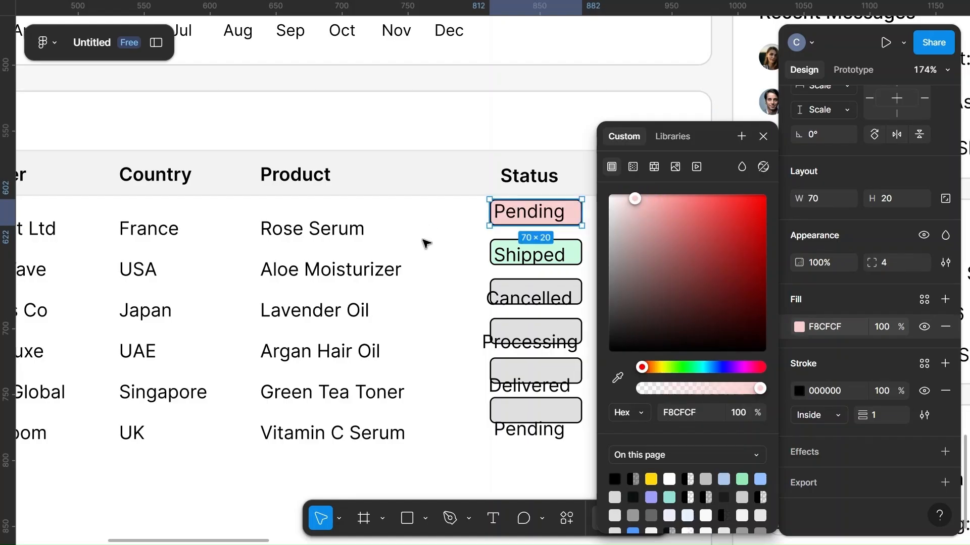
Step: Change the first row's Pending text color to the red F23131
scroll(426, 243, "right", 3)
left_click(464, 211)
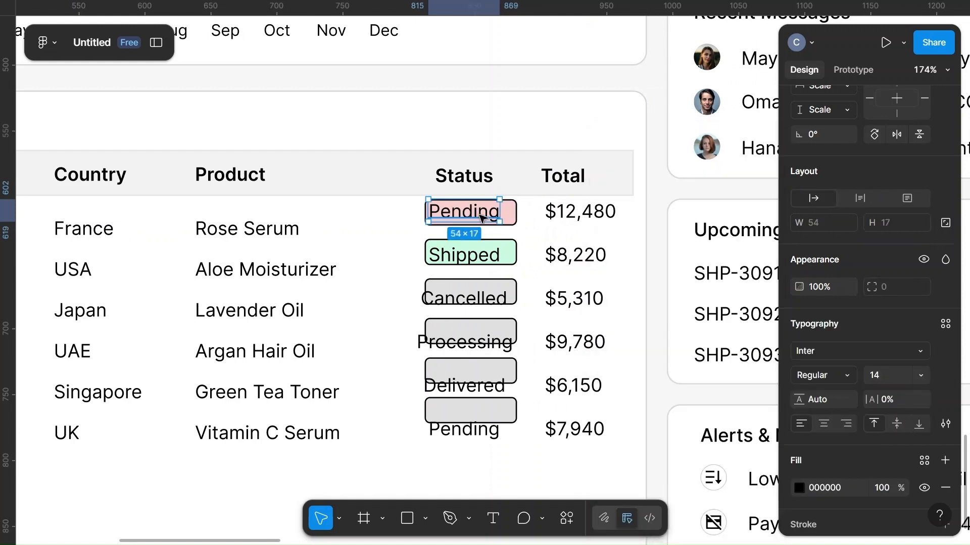
scroll(853, 448, "down", 1)
left_click(799, 471)
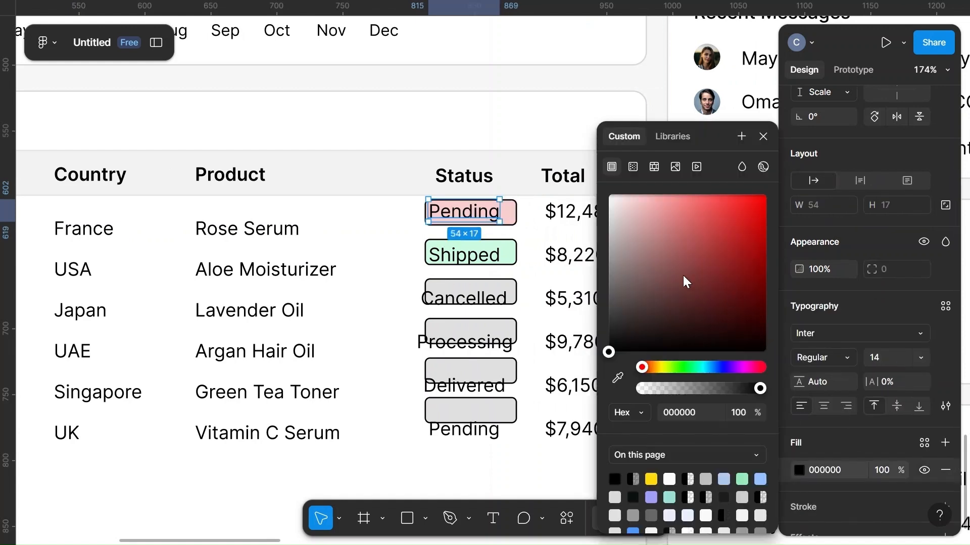
left_click(722, 210)
left_click(734, 209)
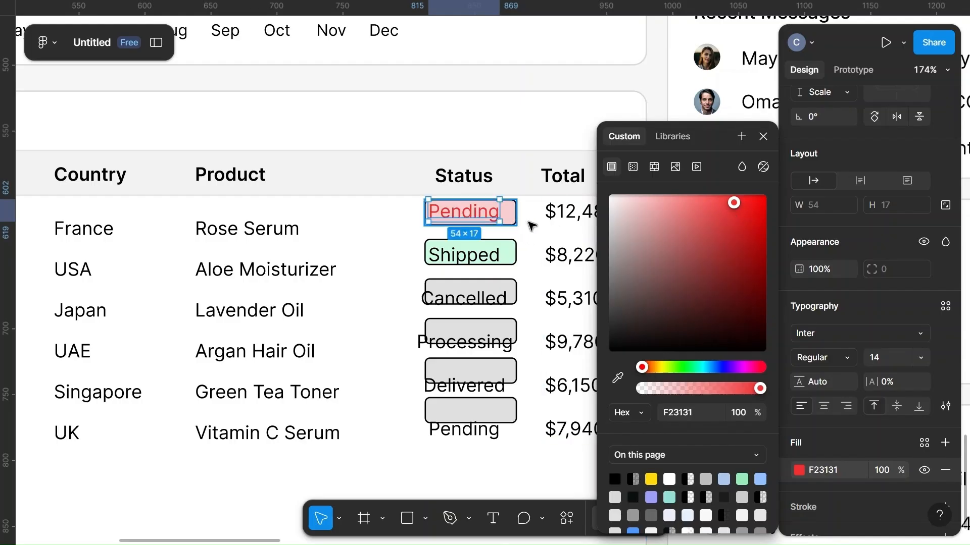
Step: Copy the Pending text's red F23131 to its badge's stroke and set the stroke position to Center
left_click(805, 471)
key("ctrl+c")
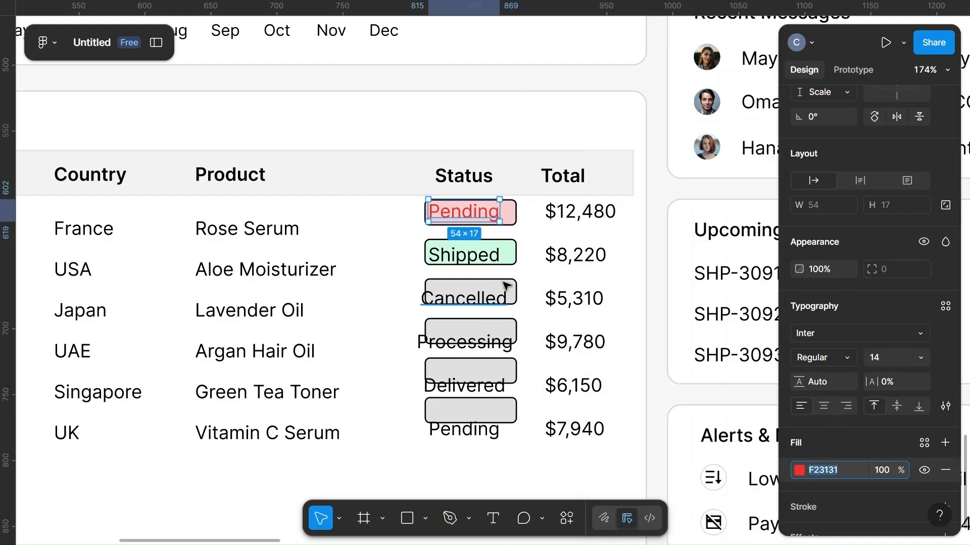
left_click(515, 216)
key("ctrl+v")
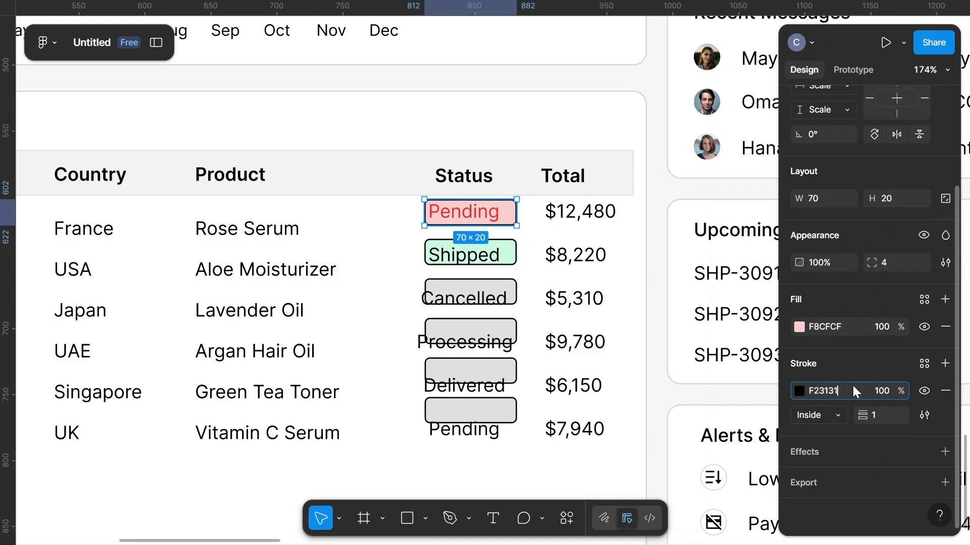
left_click(838, 415)
left_click(838, 402)
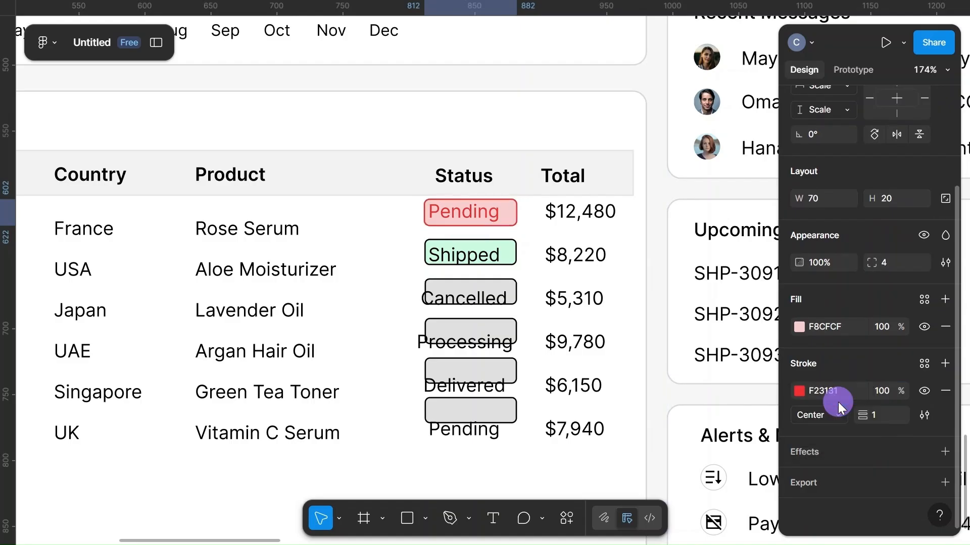
left_click(895, 418)
key("Escape")
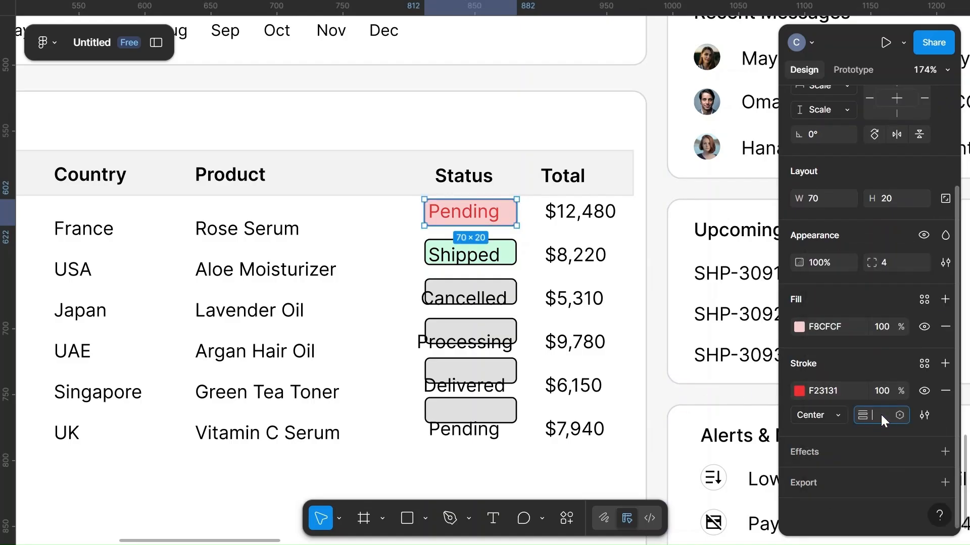
left_click(634, 389)
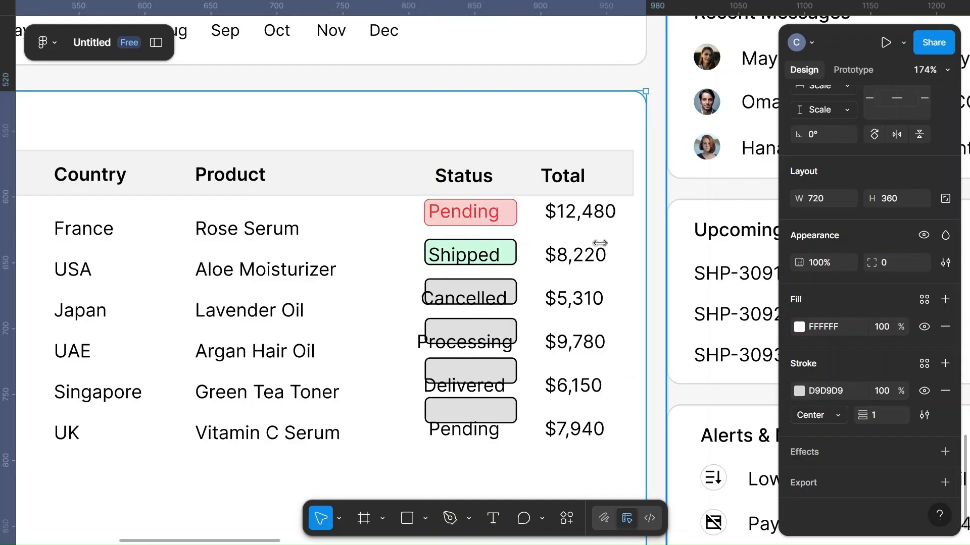
Step: Center the first row's Pending text vertically and horizontally on its badge
left_click(464, 218)
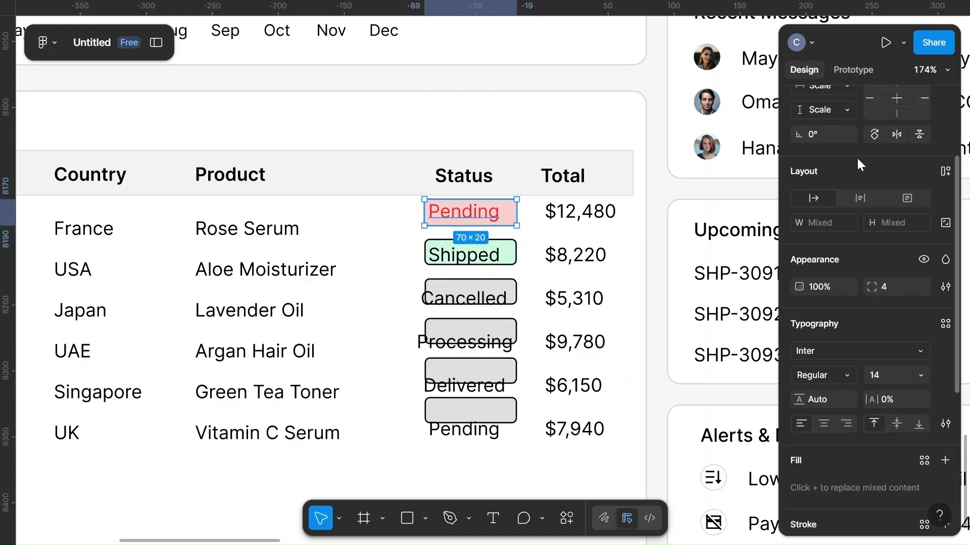
left_click(896, 164)
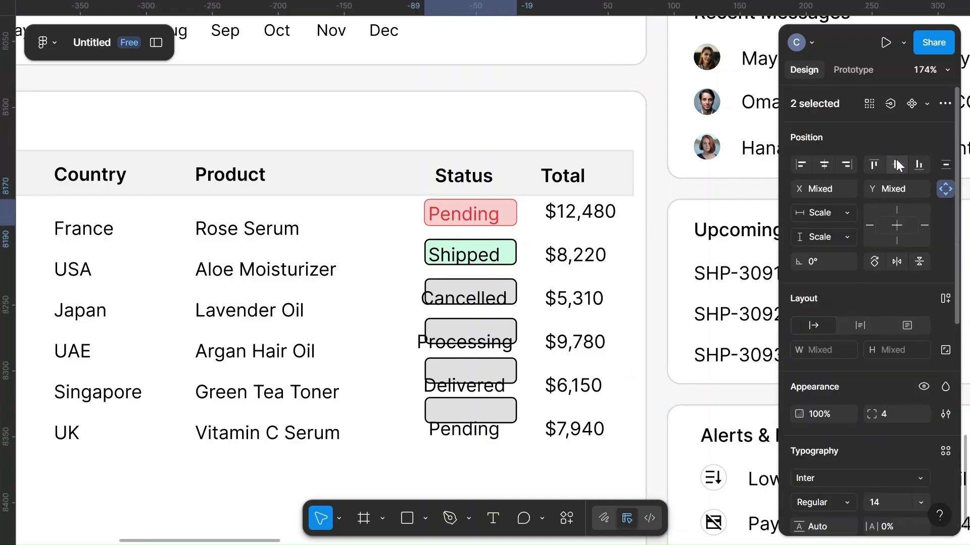
left_click(825, 164)
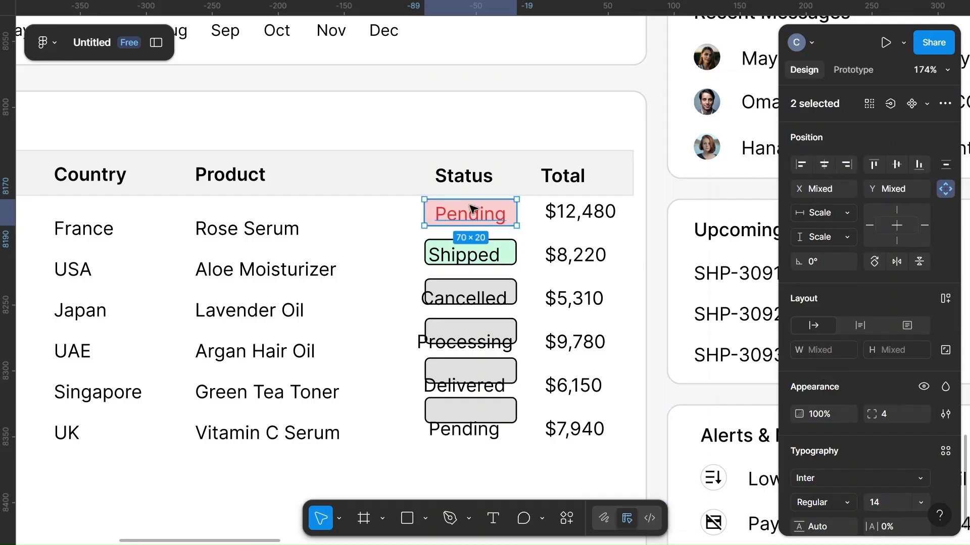
Step: Set the width of the first row's Pending badge to 80
left_click(483, 339)
left_click(511, 214)
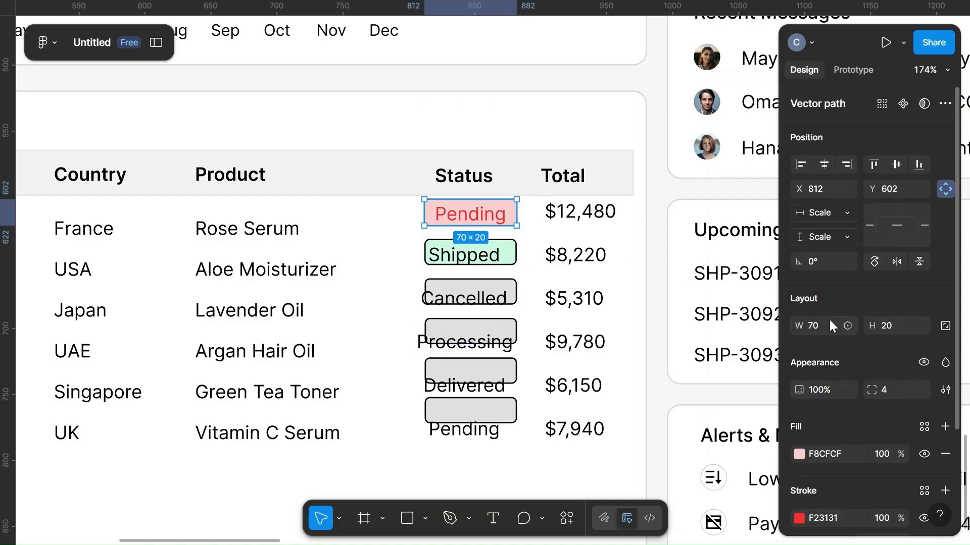
left_click(467, 348)
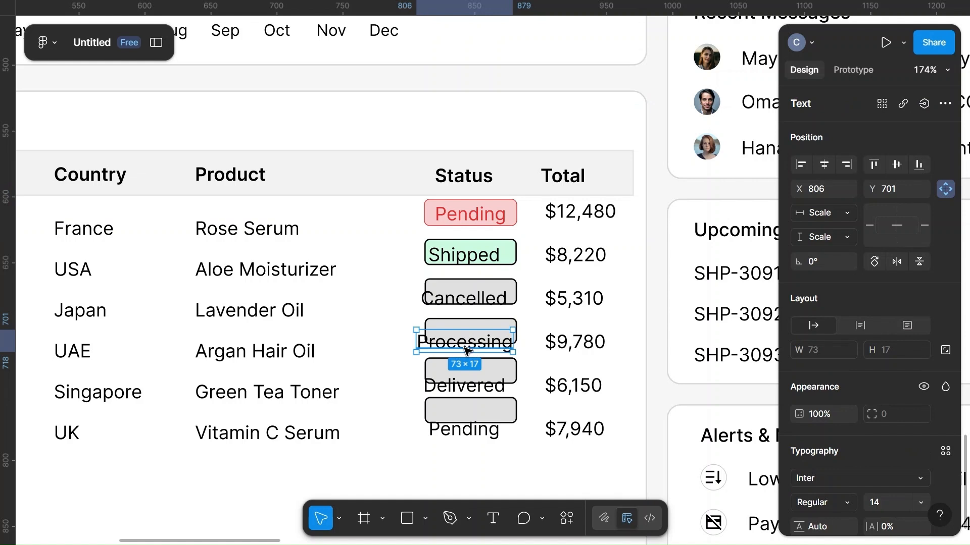
left_click(508, 216)
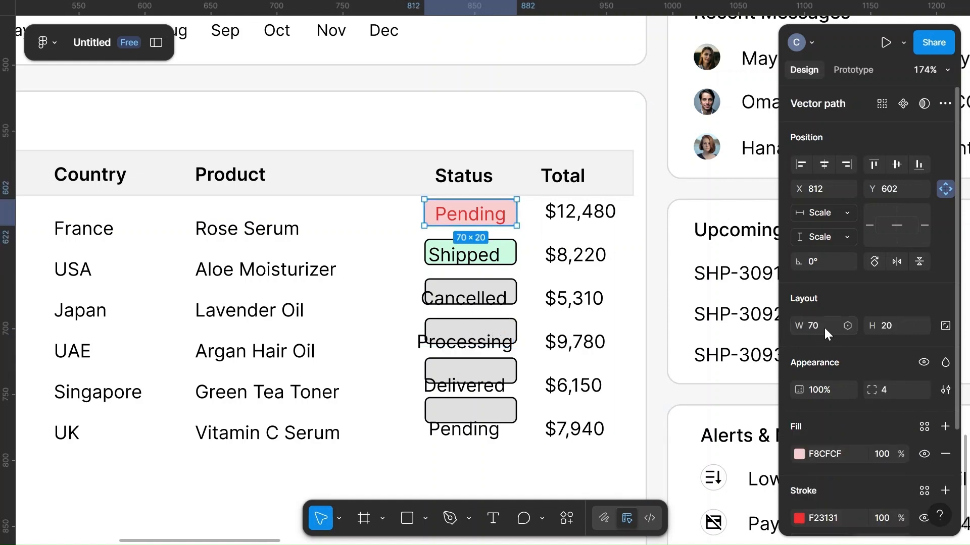
Step: Center the Pending text horizontally on its widened badge and group the two objects
double_click(471, 220)
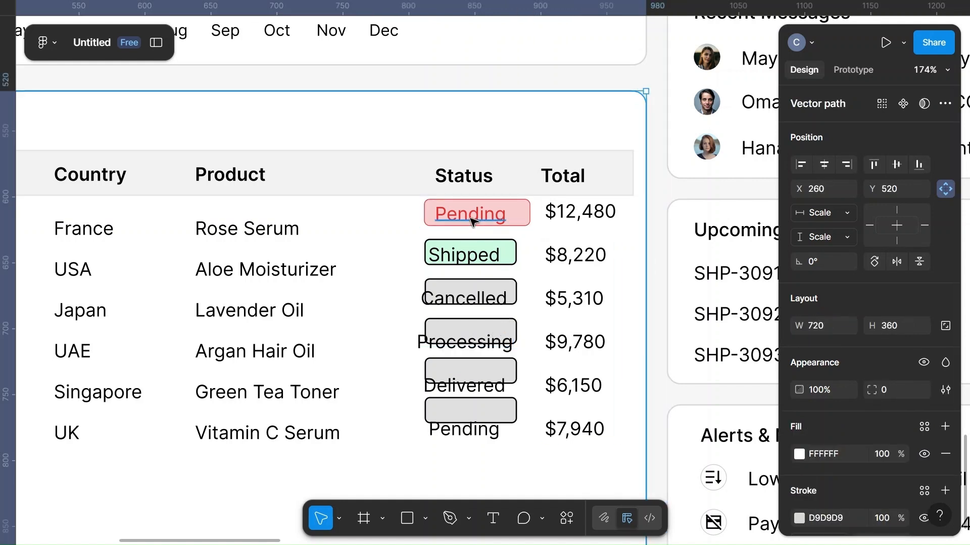
left_click(519, 221, "shift")
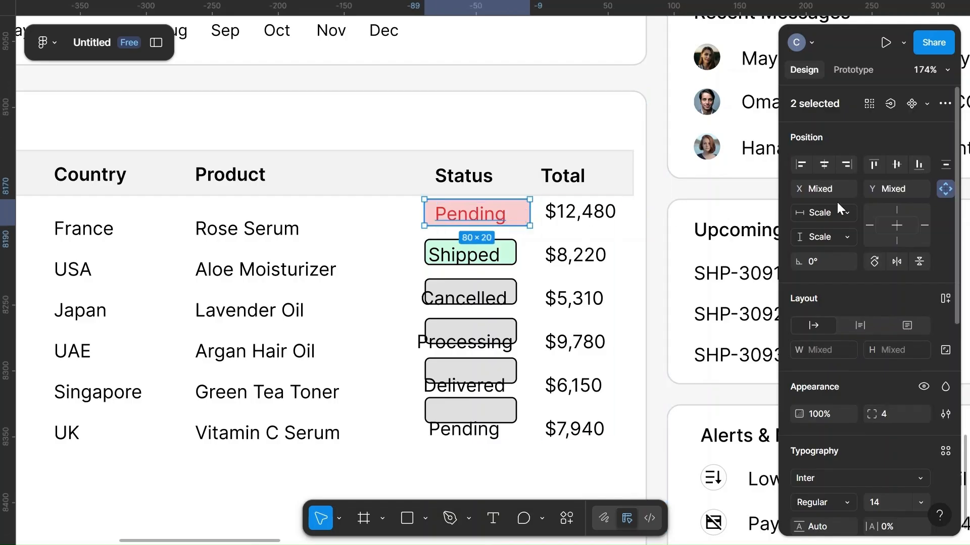
left_click(820, 165)
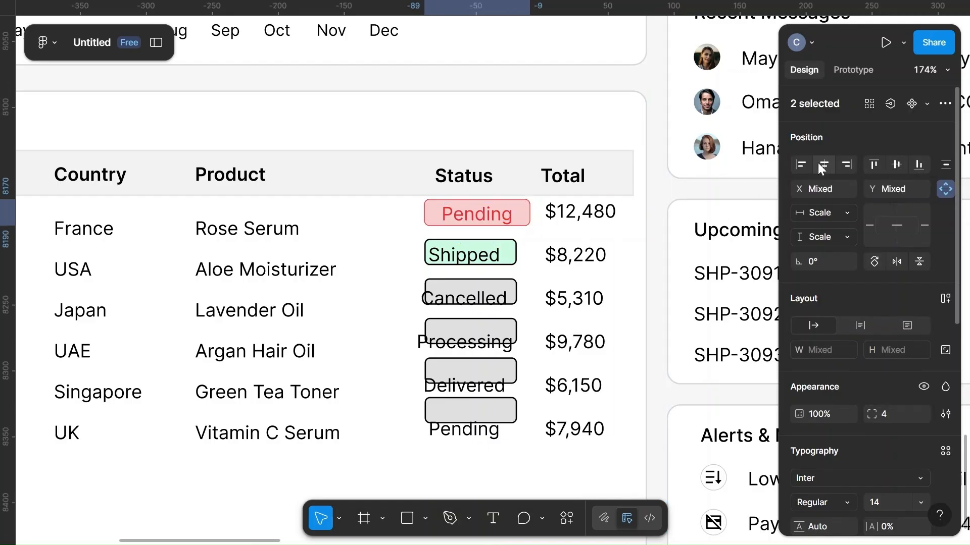
key("ctrl+g")
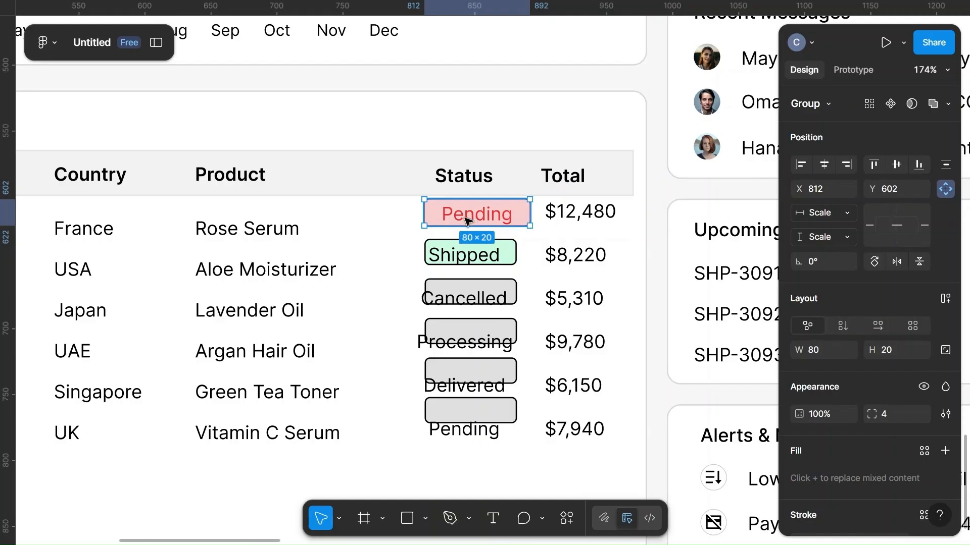
Step: Change the Shipped text color to the green 1AC266
left_click(444, 254)
scroll(445, 255, "up", 6)
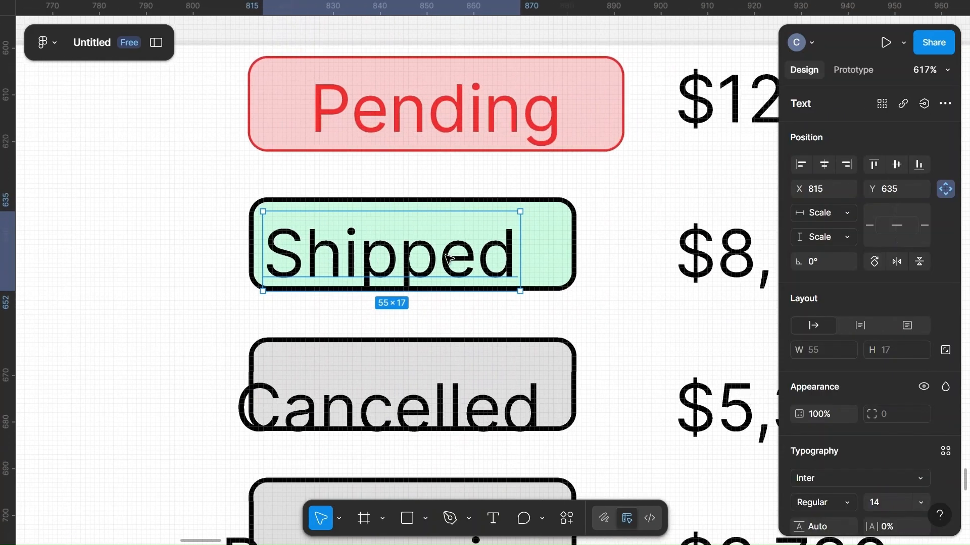
left_click(565, 243)
double_click(455, 251)
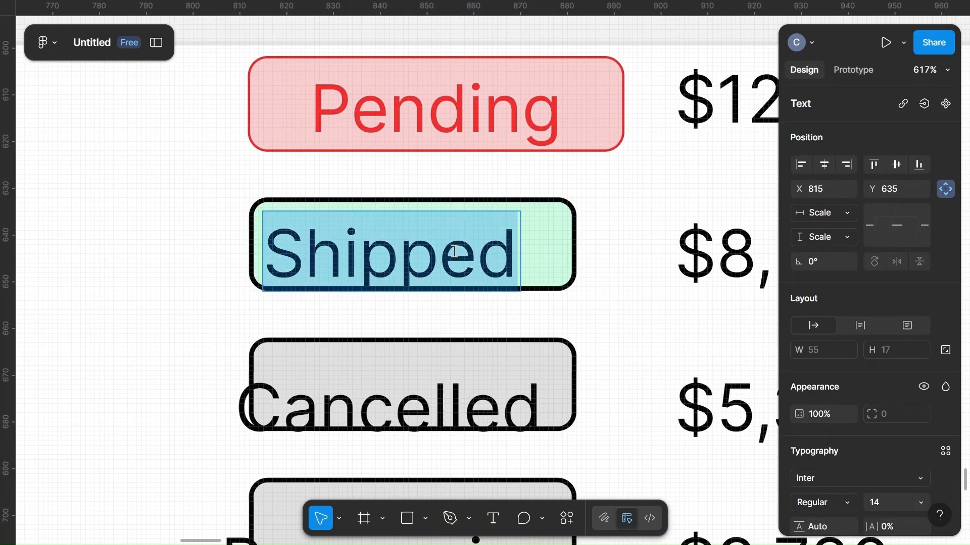
scroll(862, 439, "down", 5)
left_click(799, 460)
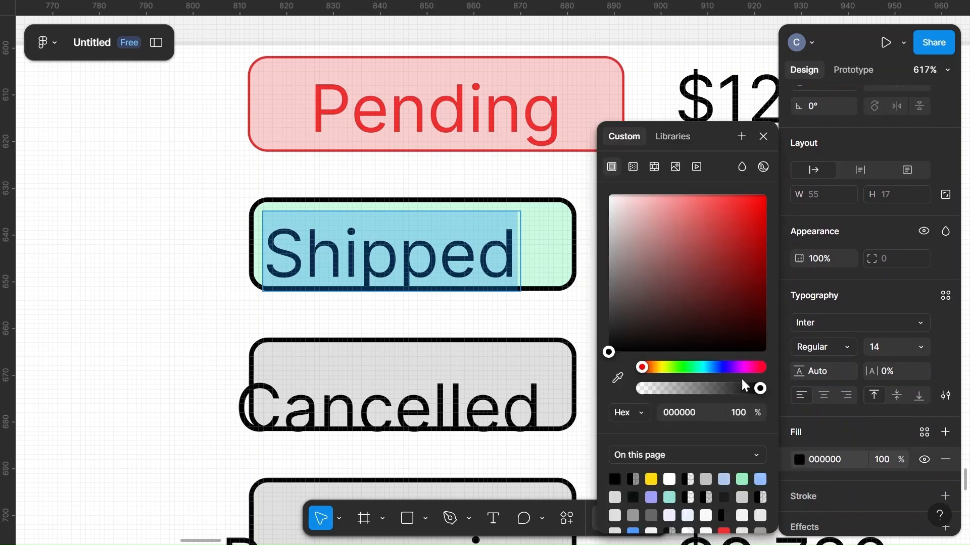
left_click(690, 367)
left_click(744, 236)
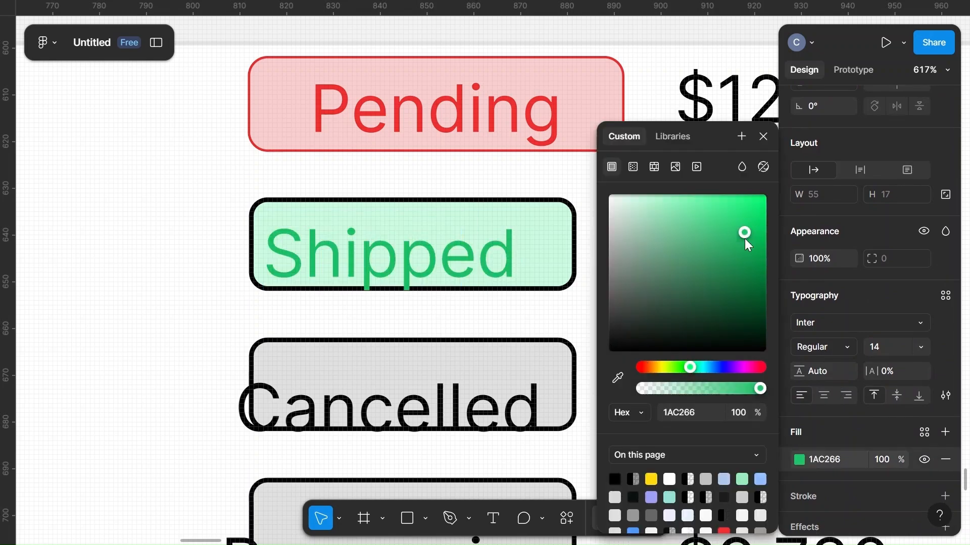
Step: Copy the Shipped text's green 1AC266 to the stroke of its badge
left_click(836, 459)
key("ctrl+c")
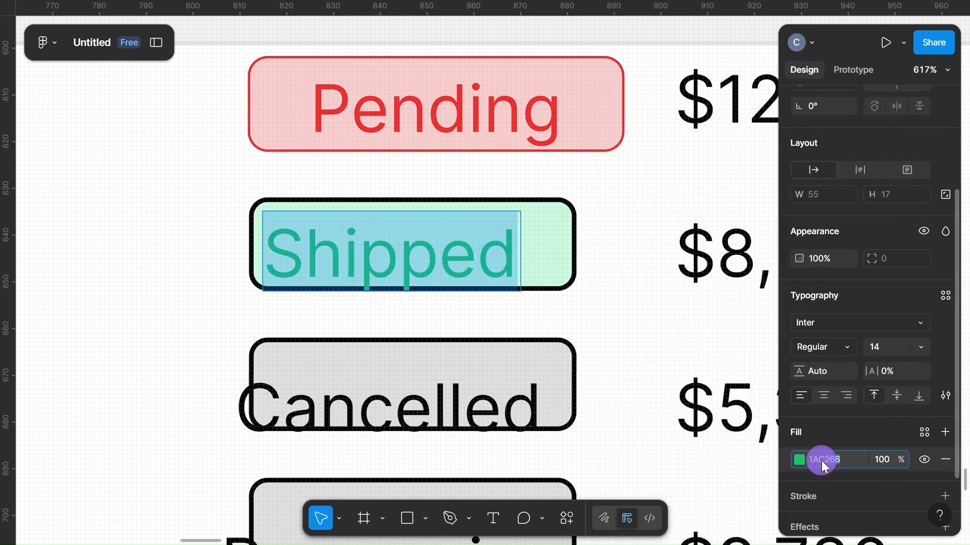
key("Escape")
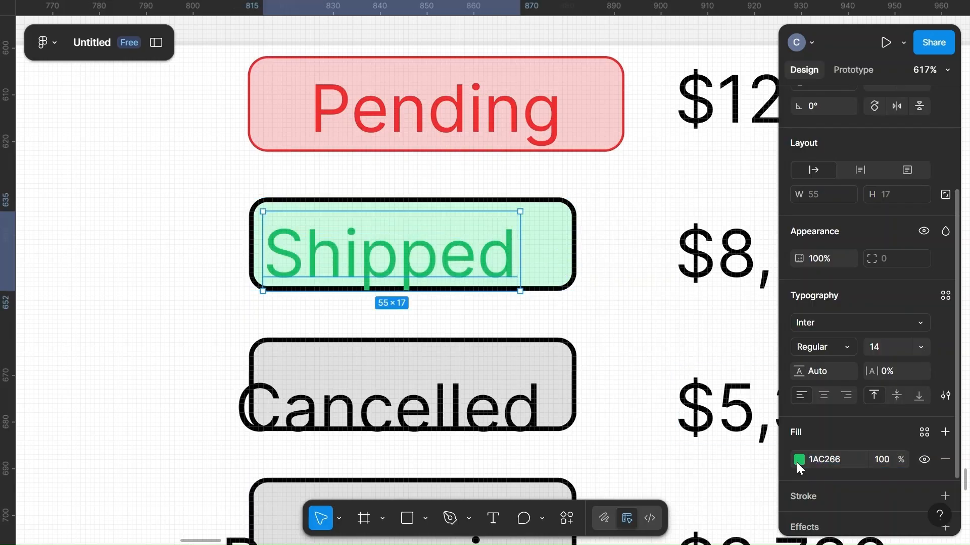
scroll(796, 461, "down", 3)
left_click(626, 267)
left_click(575, 250)
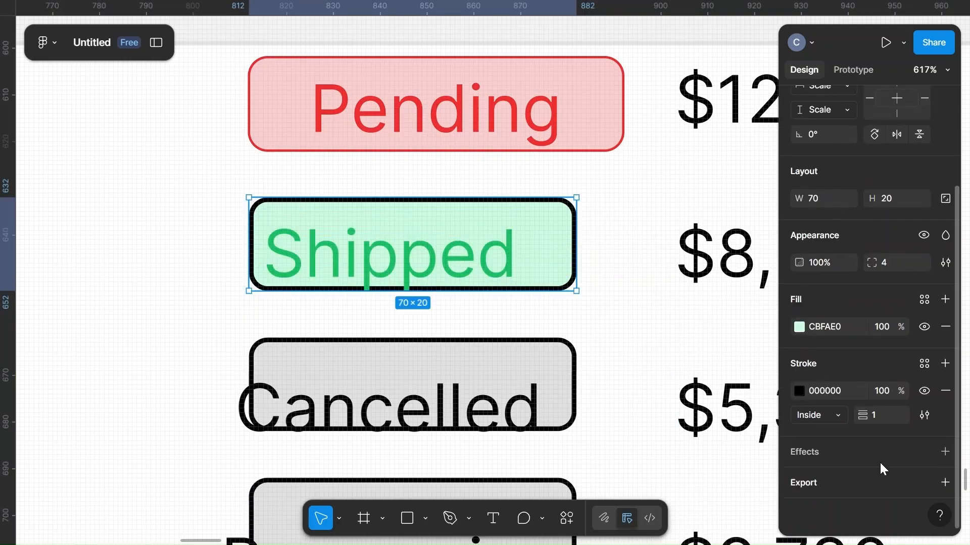
left_click(856, 392)
key("ctrl+v")
Step: Set the Shipped badge's stroke position to Center and its weight to 0.5
left_click(818, 416)
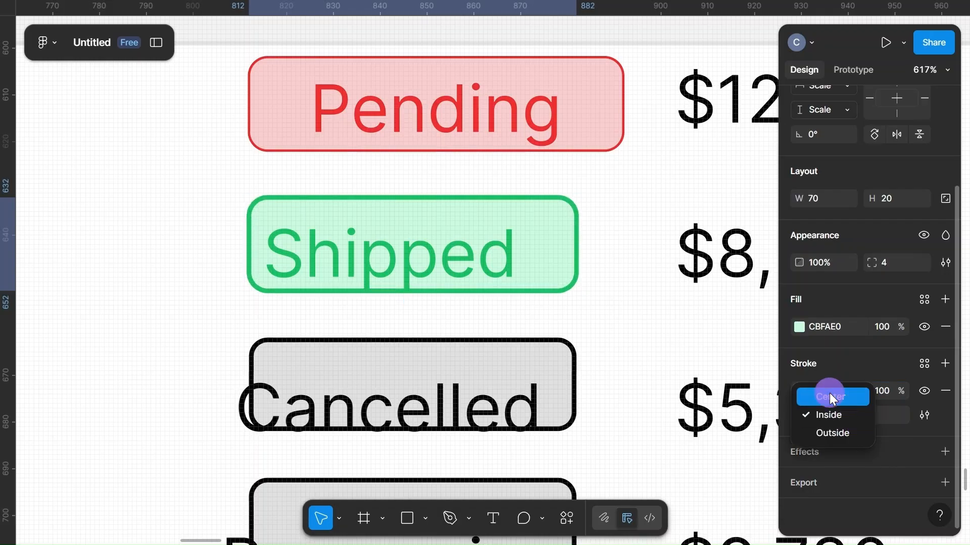
left_click(829, 393)
left_click(880, 423)
type("0.5")
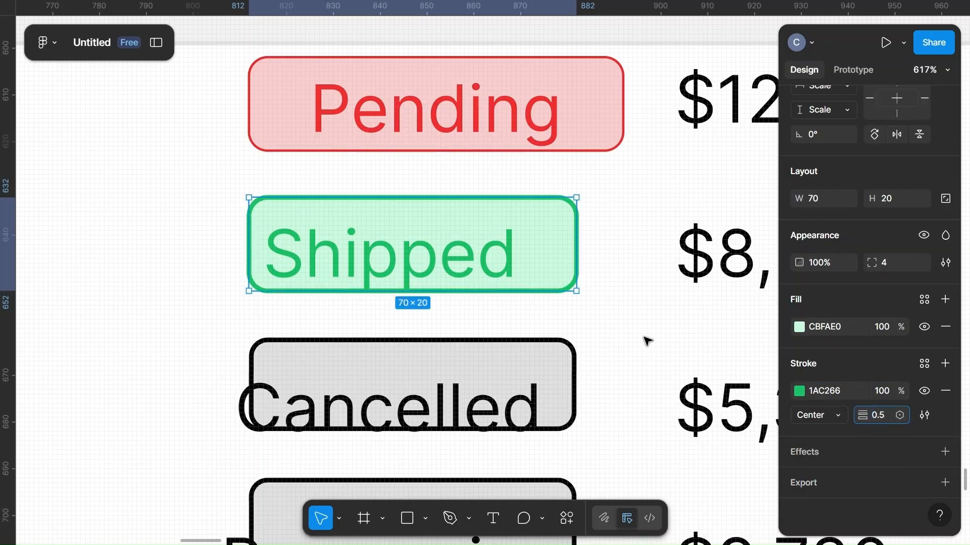
left_click(617, 329)
scroll(616, 329, "right", 3)
Step: Set the width of the Shipped badge to 80
left_click(371, 261)
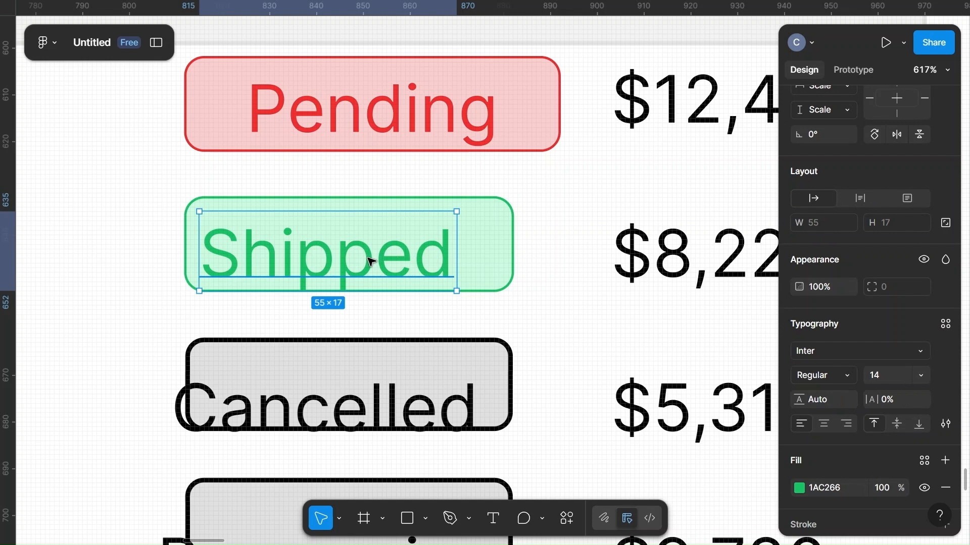
left_click(513, 134)
left_click(357, 263)
left_click(473, 270, "shift")
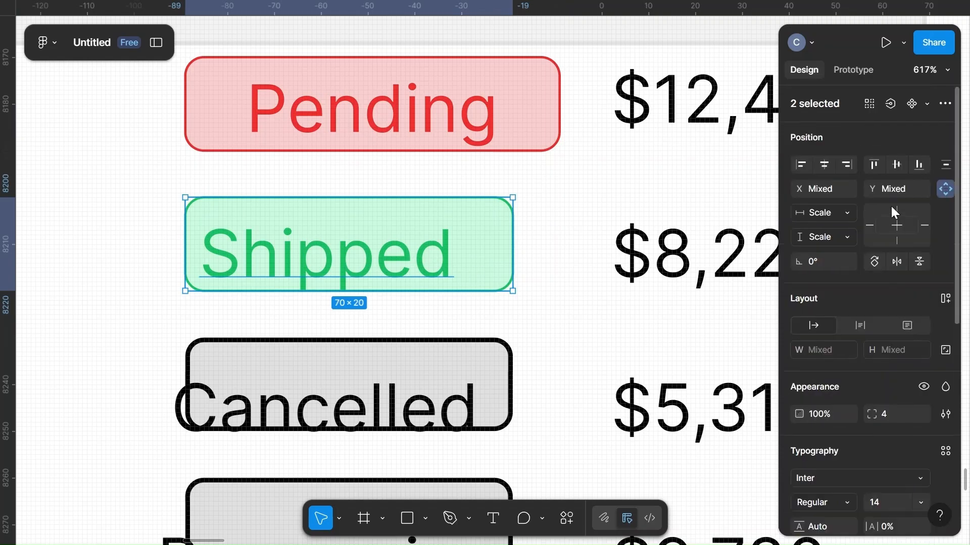
left_click(499, 255)
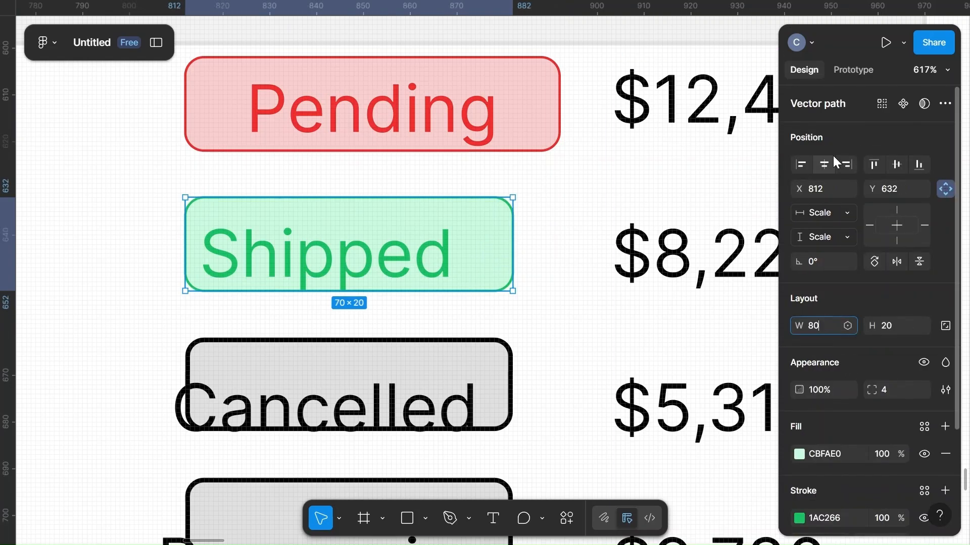
key("Return")
Step: Center the Shipped text horizontally and vertically on its badge
left_click(399, 264)
left_click(531, 277, "shift")
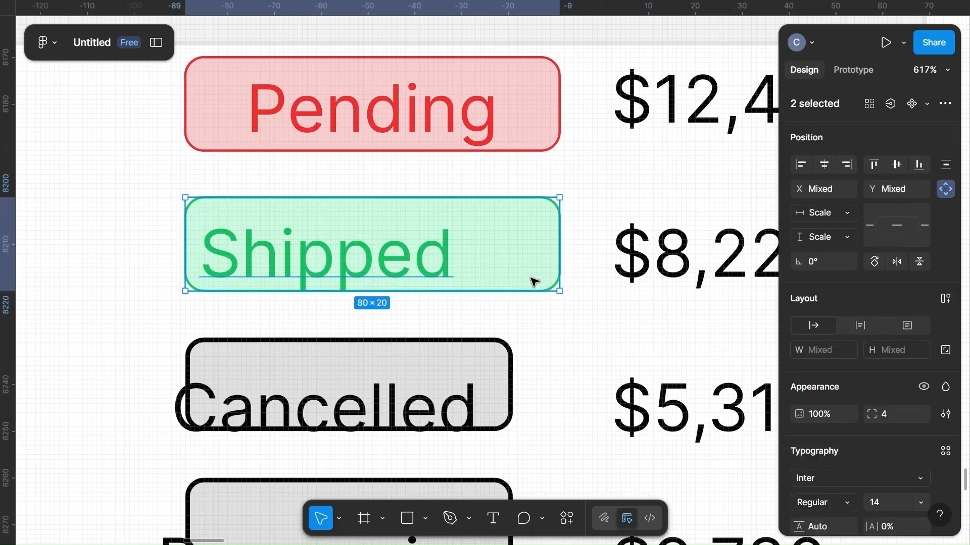
left_click(817, 161)
left_click(896, 167)
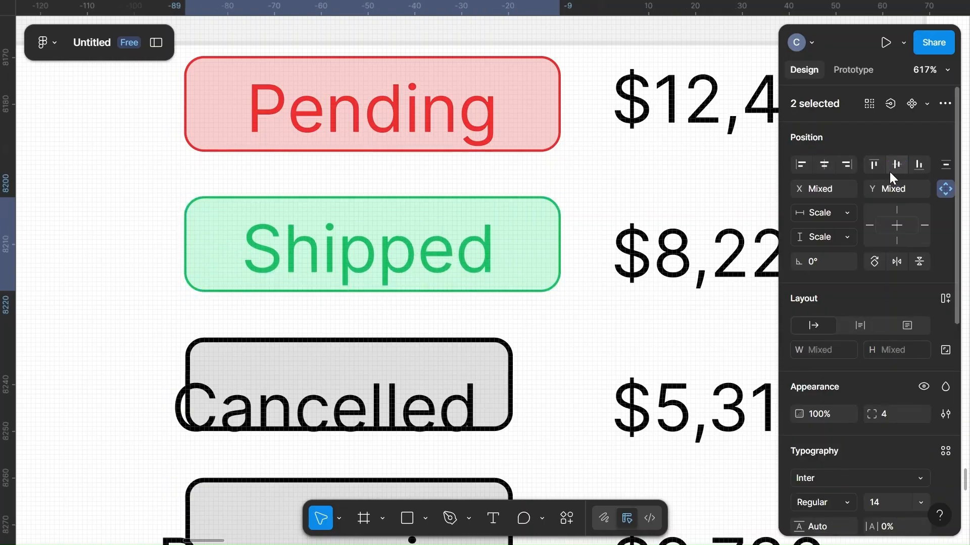
left_click(455, 281)
Step: Copy the Pending text's red F23131 to the fill of the Cancelled text
scroll(454, 281, "down", 5)
left_click(373, 354)
scroll(370, 349, "down", 1)
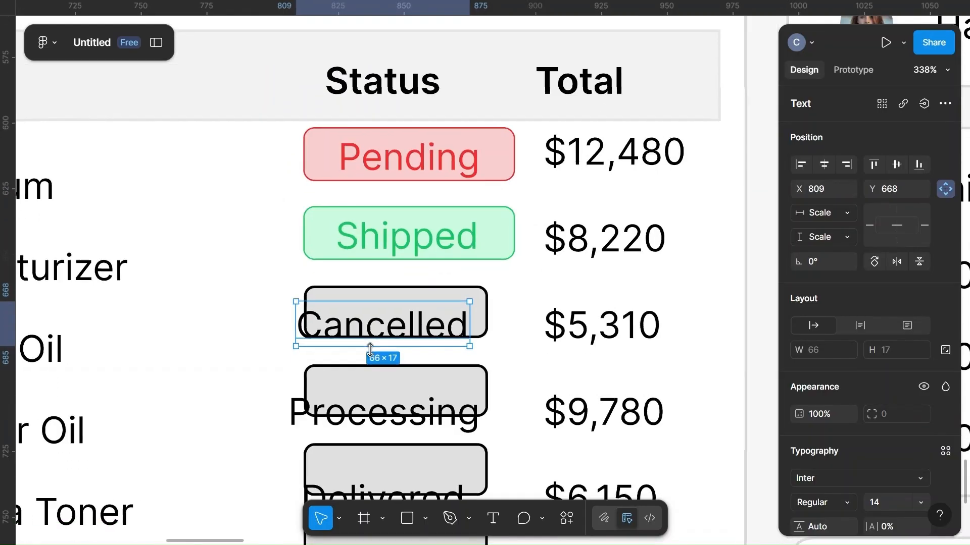
scroll(370, 349, "up", 3)
scroll(369, 349, "right", 3)
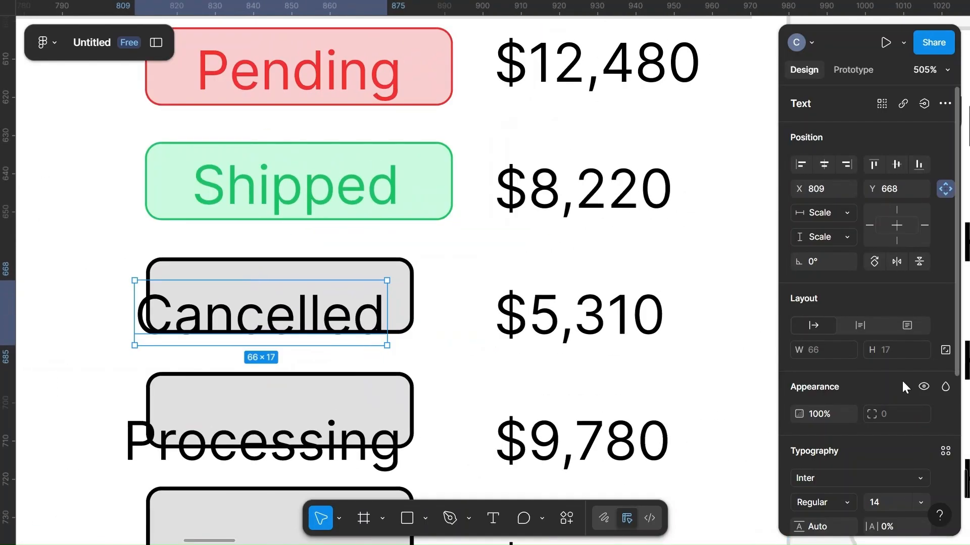
left_click(319, 71)
scroll(845, 419, "down", 3)
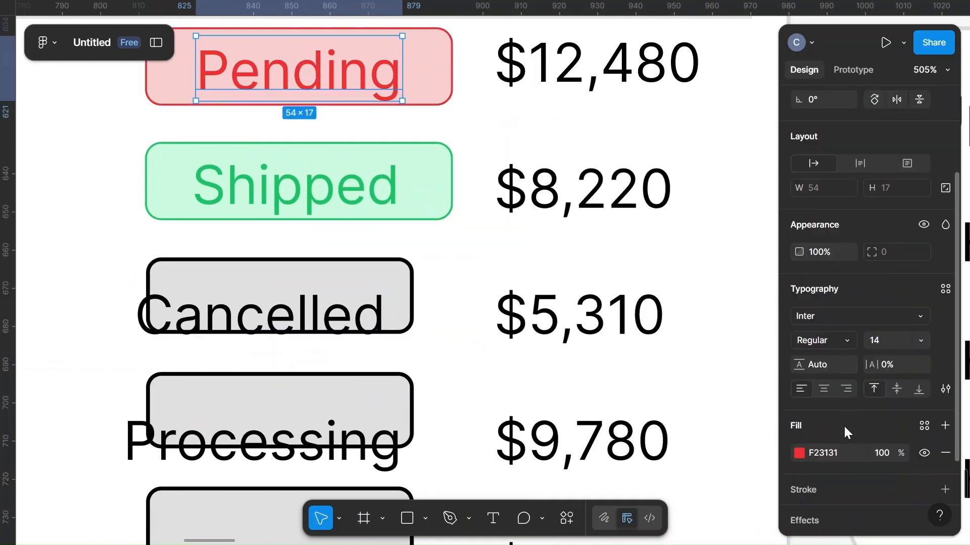
scroll(845, 432, "down", 1)
left_click(832, 438)
key("ctrl+c")
double_click(314, 320)
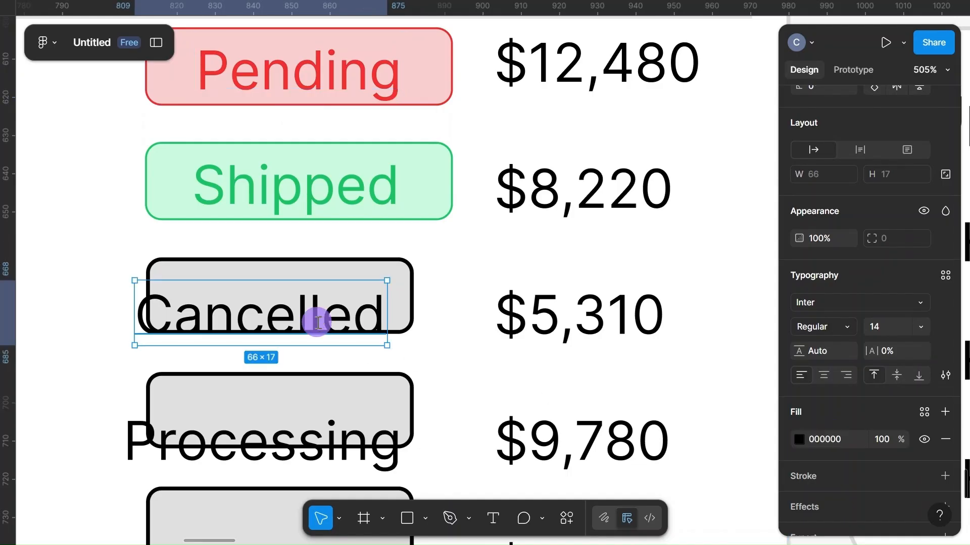
left_click(852, 442)
key("ctrl+v")
key("Return")
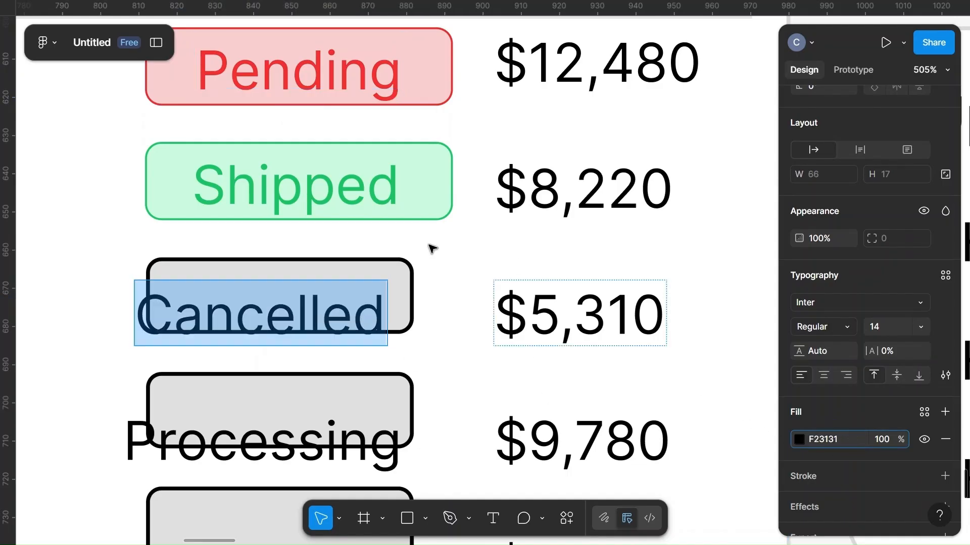
key("Escape")
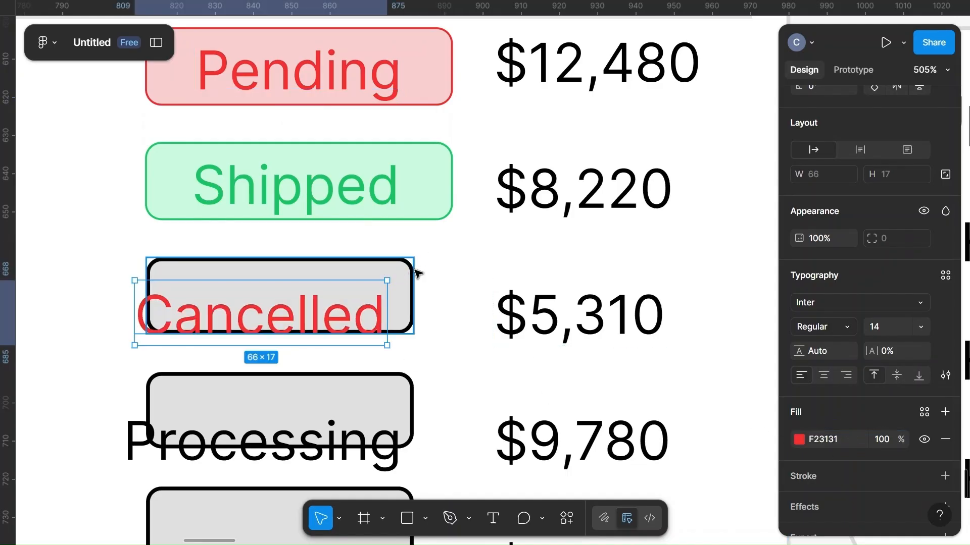
Step: Give the Cancelled badge a red F23131 stroke with Center position and weight 0.5
left_click(385, 268)
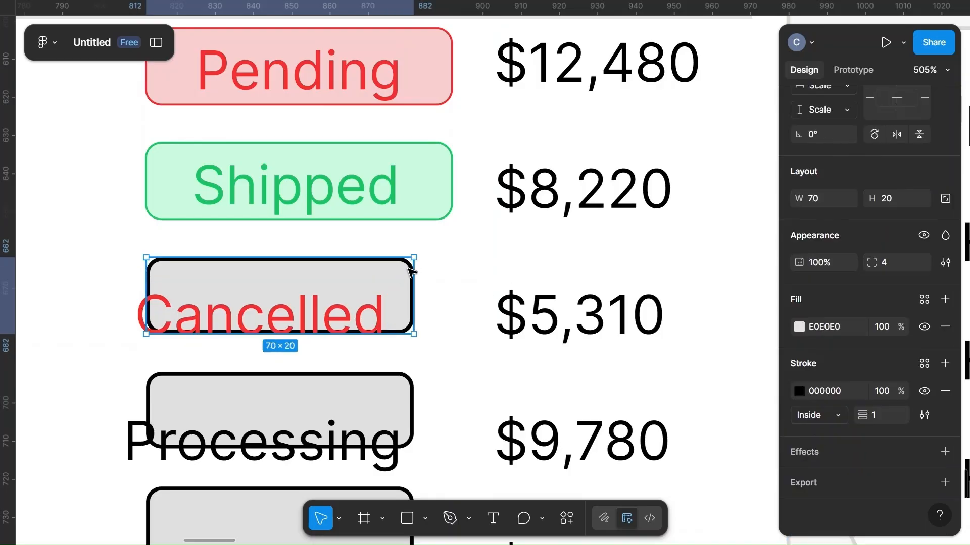
left_click(832, 415)
left_click(834, 397)
left_click(874, 415)
type("0")
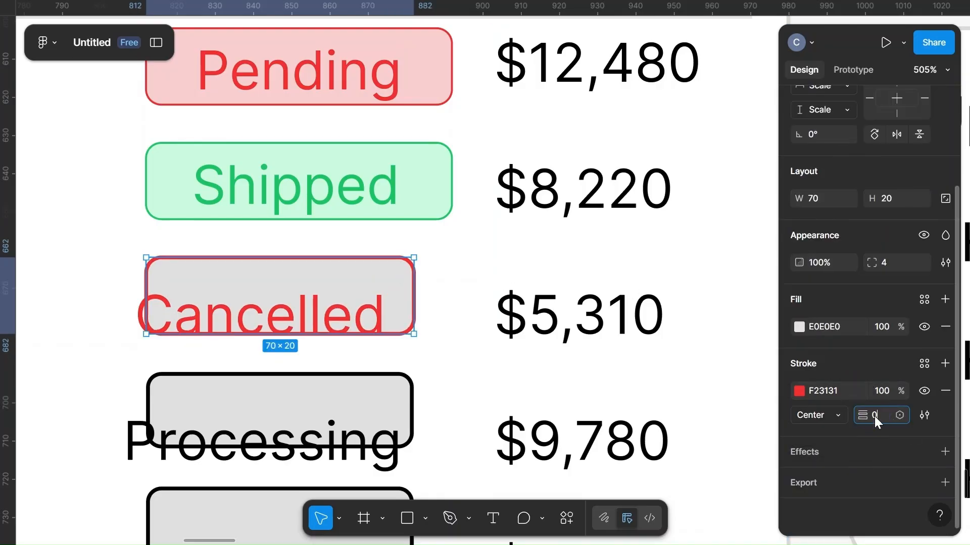
type(".5")
left_click(426, 394)
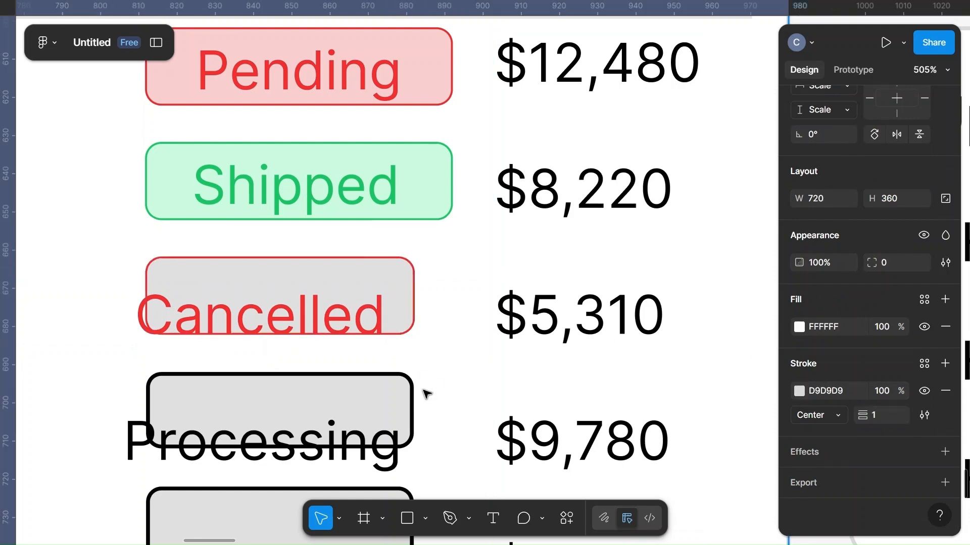
Step: Copy the Pending badge's light red F8CFCF to the fill of the Cancelled badge
left_click(384, 292)
left_click(433, 87)
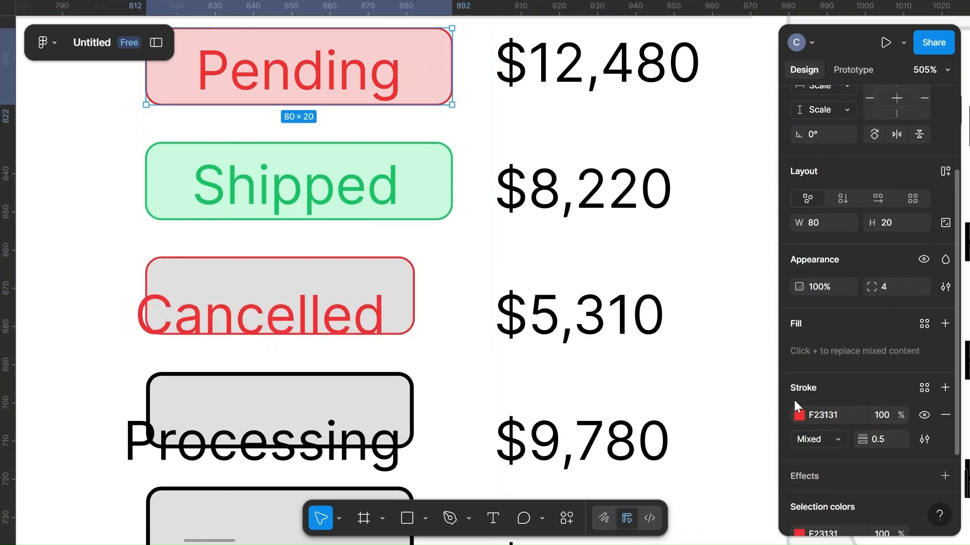
scroll(844, 372, "up", 2)
double_click(428, 69)
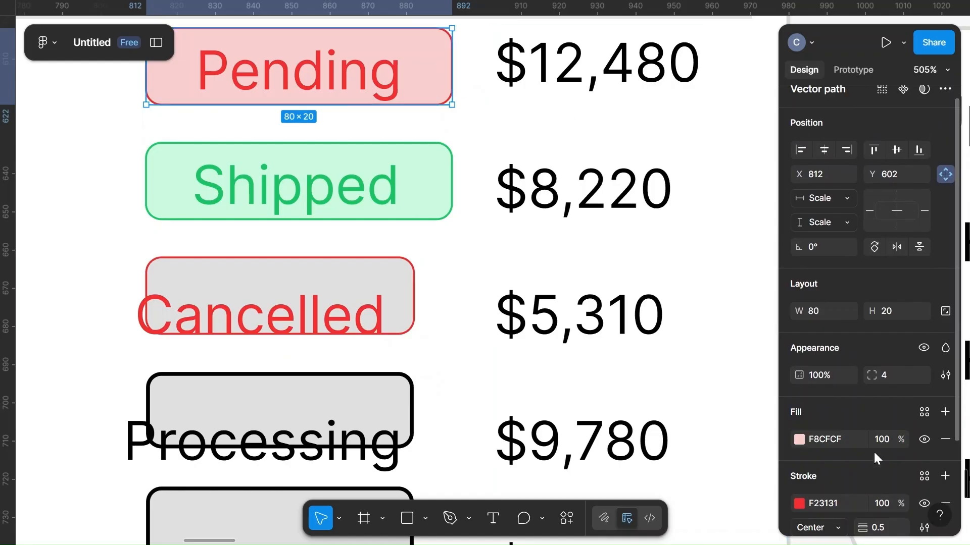
double_click(388, 283)
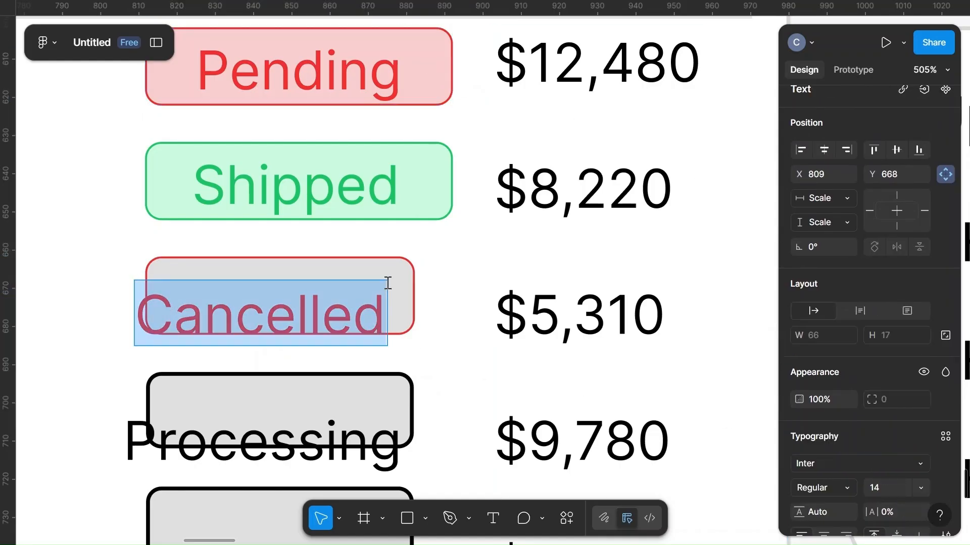
left_click(406, 291)
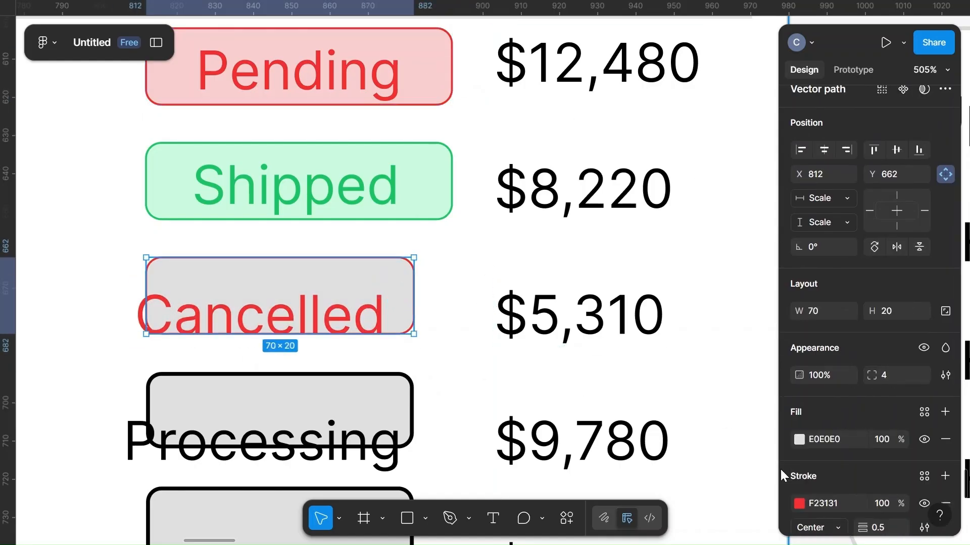
left_click(839, 438)
type("F8CFCF")
left_click(440, 353)
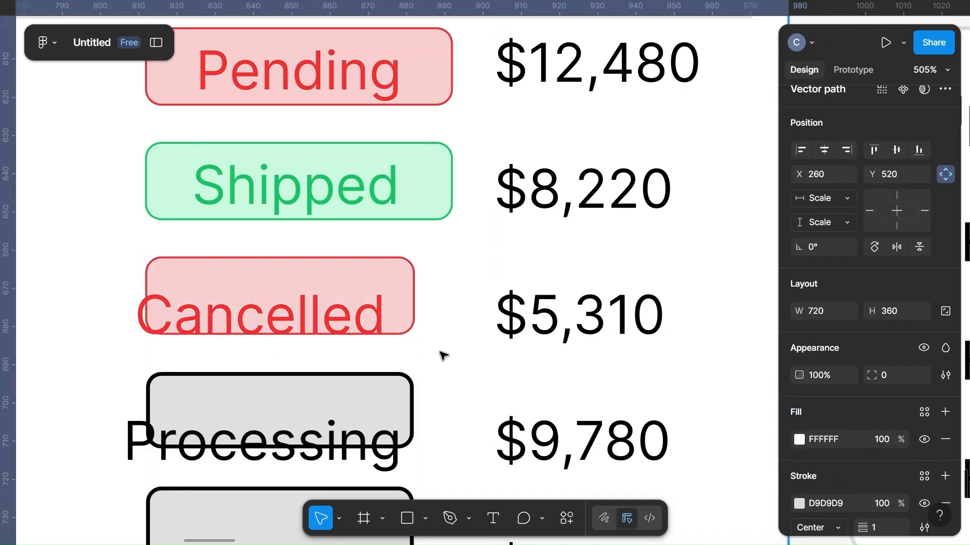
Step: Set the width of the Cancelled badge to 80
left_click(368, 317)
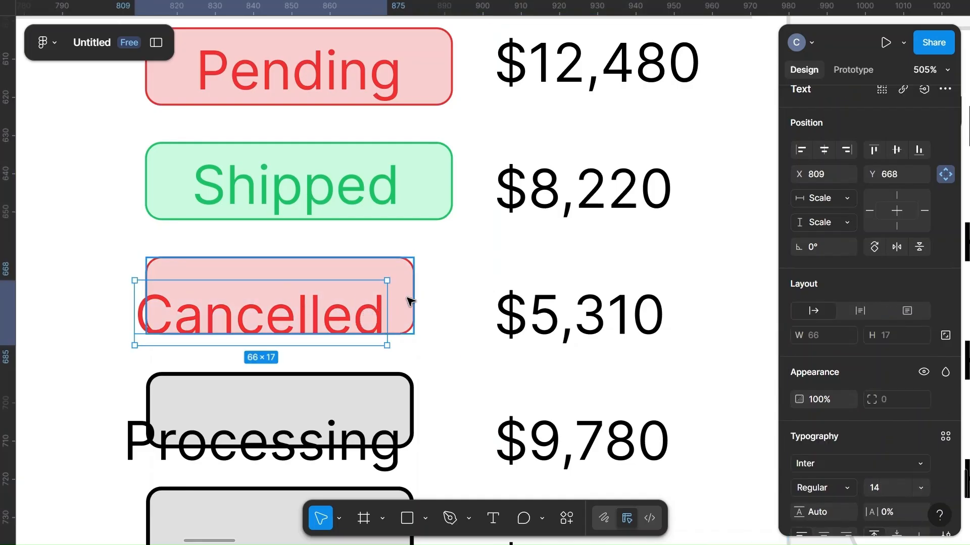
left_click(407, 320, "shift")
left_click(458, 341)
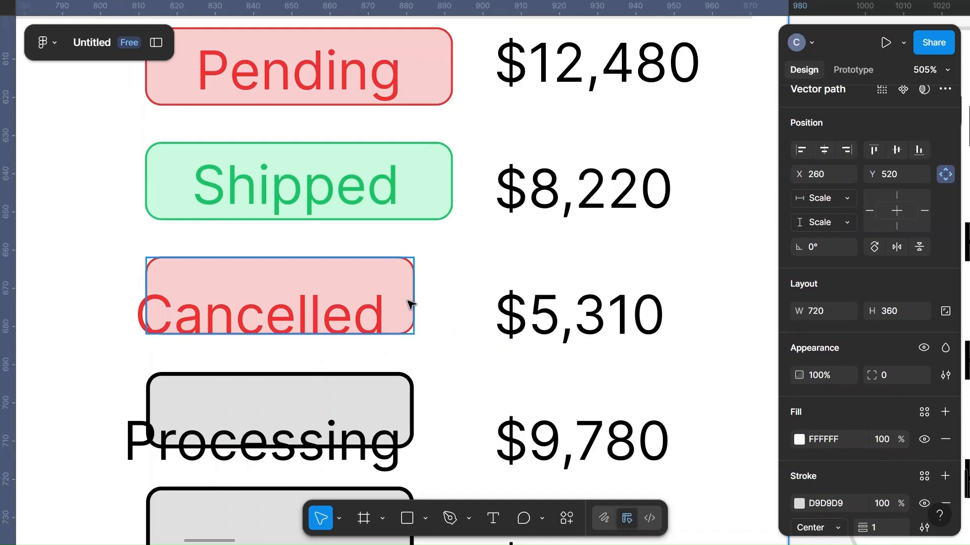
left_click(409, 306)
left_click(820, 312)
key("BackSpace")
type("80")
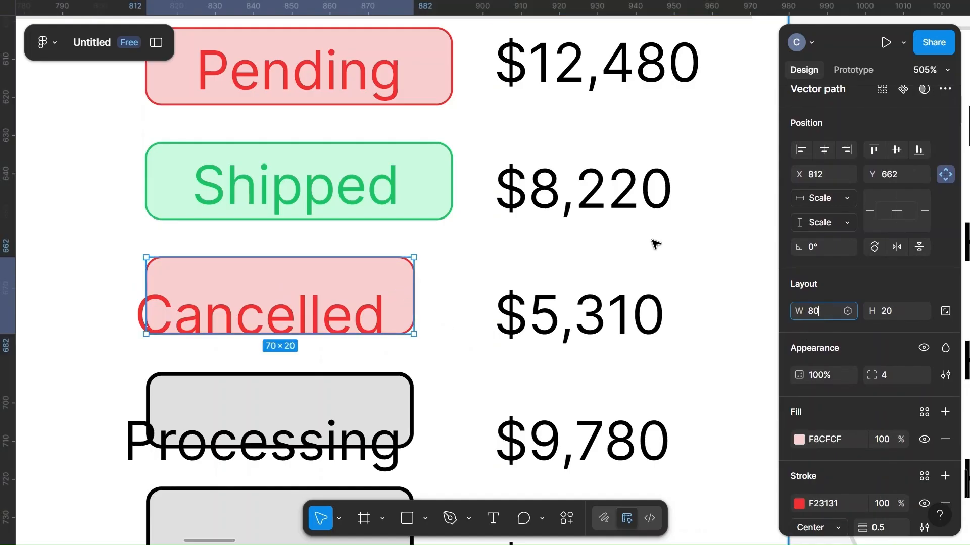
left_click(449, 364)
Step: Center the Cancelled text horizontally and vertically on its badge and group the two
left_click(299, 335)
left_click(418, 316, "shift")
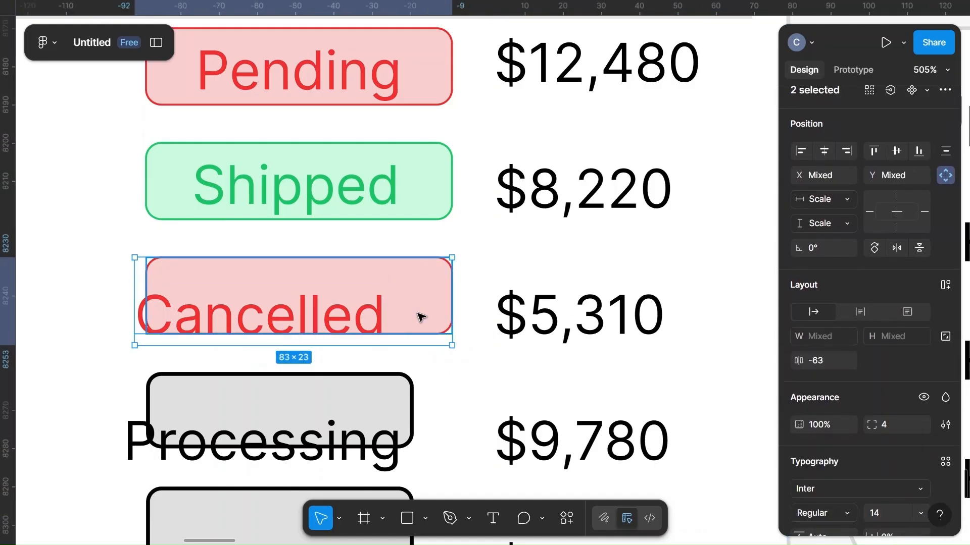
left_click(823, 150)
left_click(897, 151)
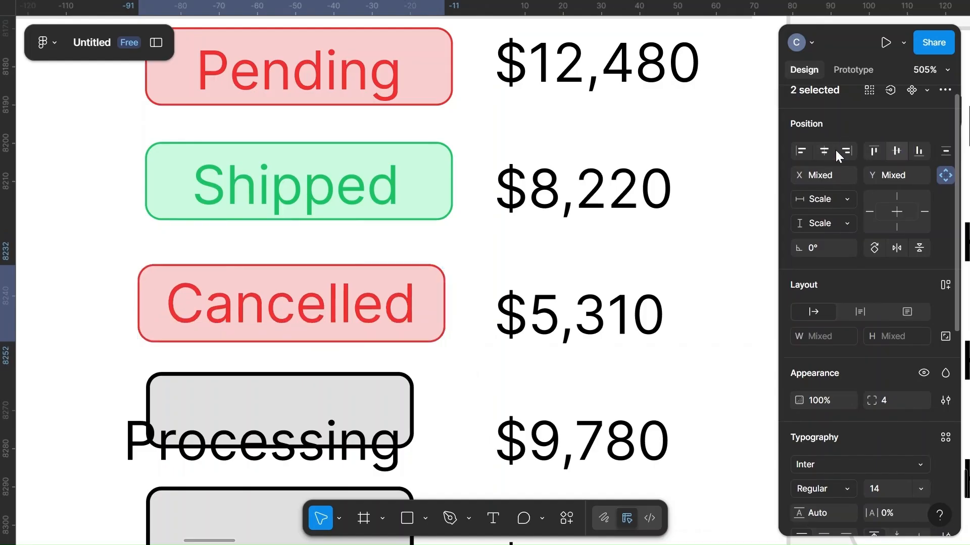
key("ctrl+g")
Step: Change the fill of the first row's Pending text to orange F28231
scroll(426, 305, "up", 3)
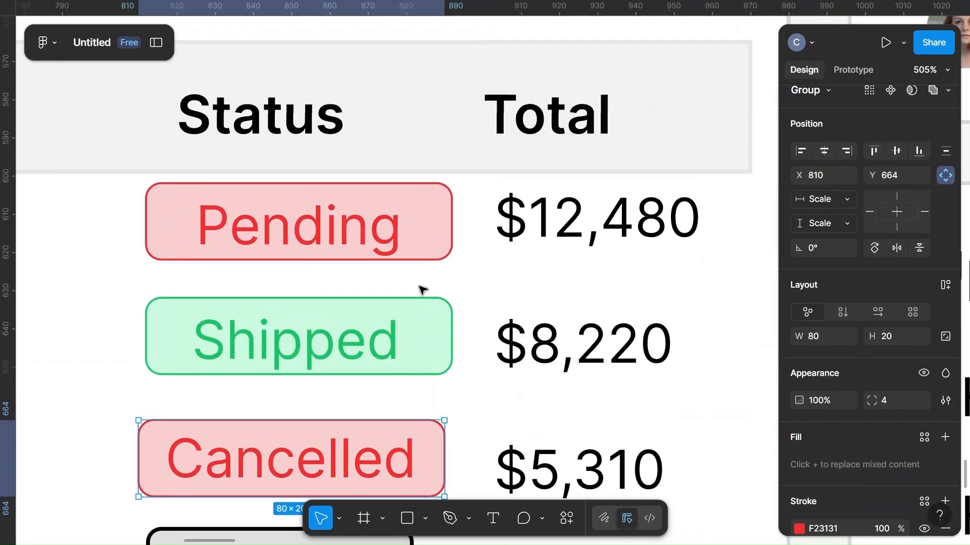
left_click(381, 242)
left_click(386, 234)
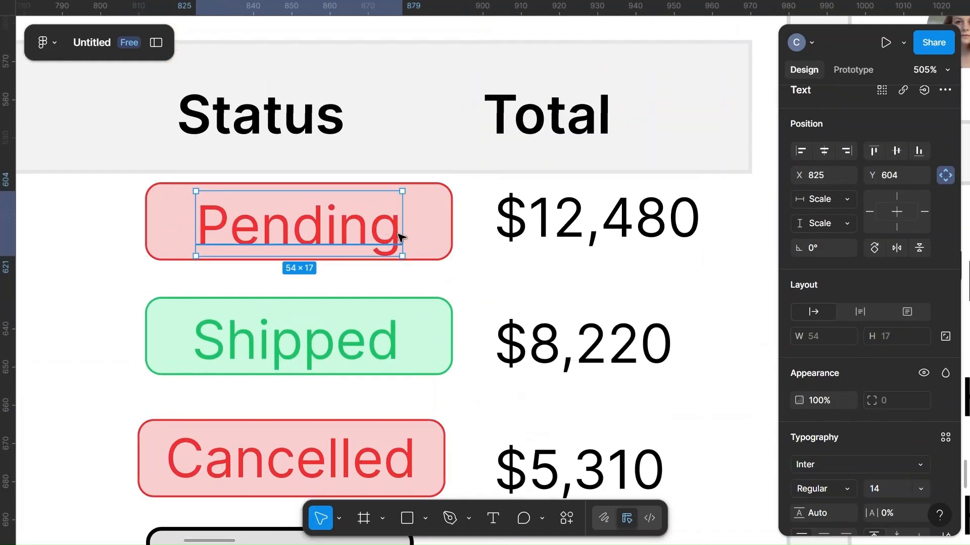
scroll(835, 331, "down", 3)
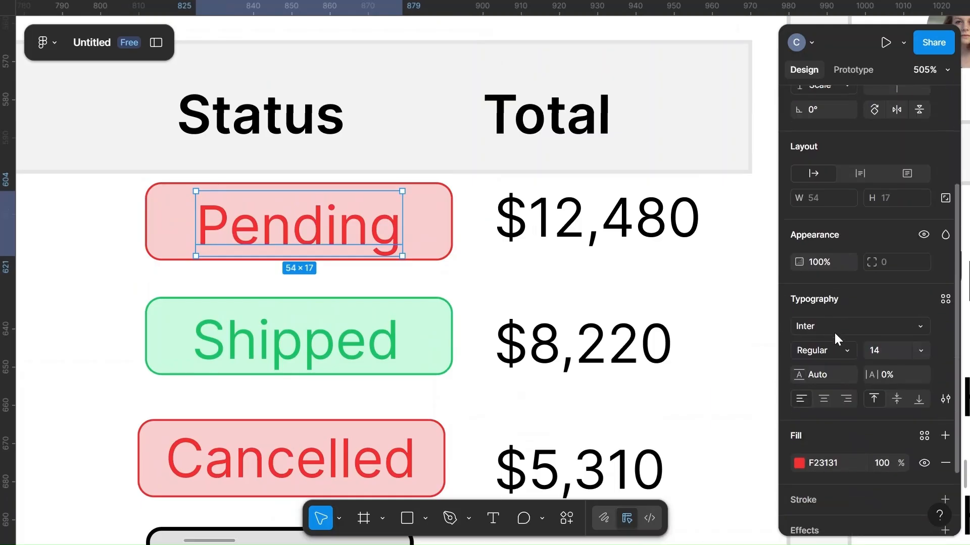
left_click(799, 463)
left_click(655, 369)
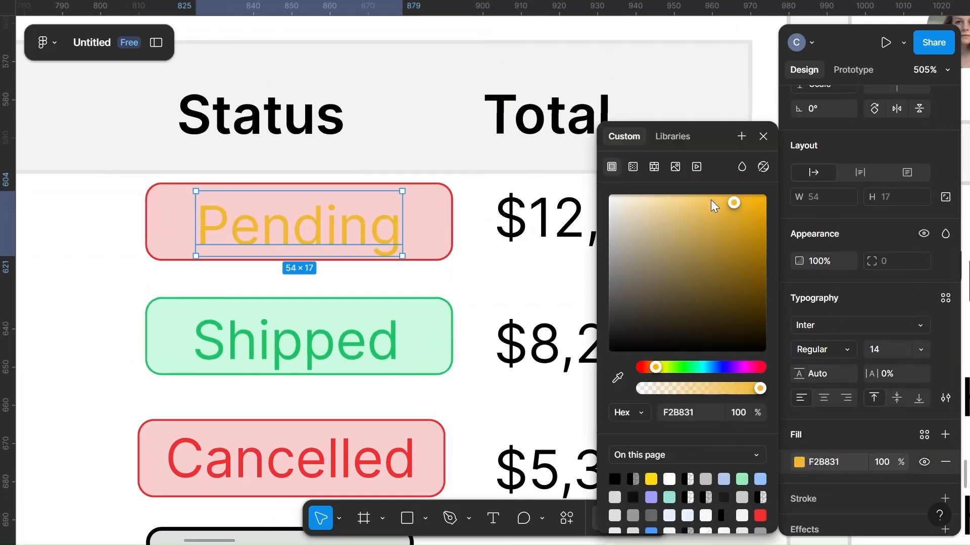
left_click_drag(653, 363, 650, 363)
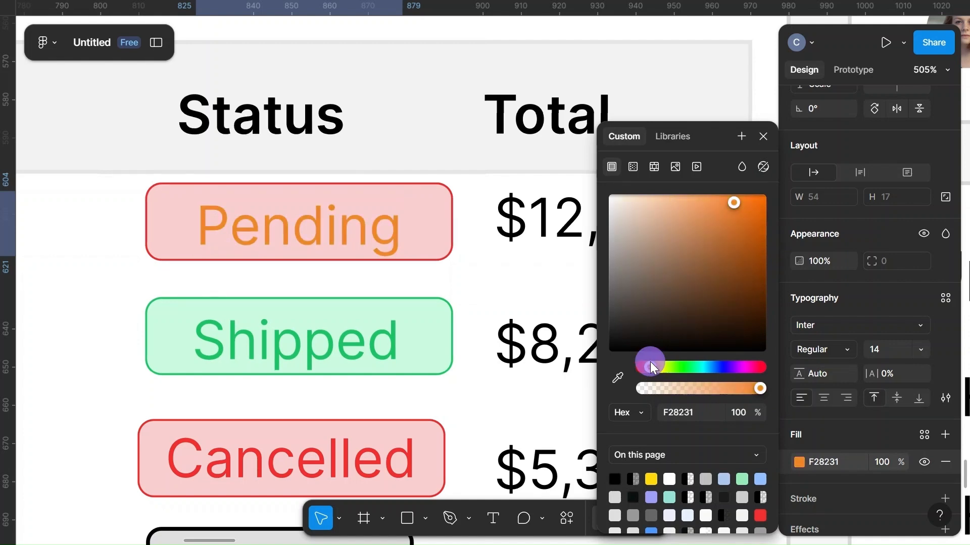
Step: Copy the Pending text's orange F28231 to the stroke of its badge
left_click(846, 460)
left_click(417, 195)
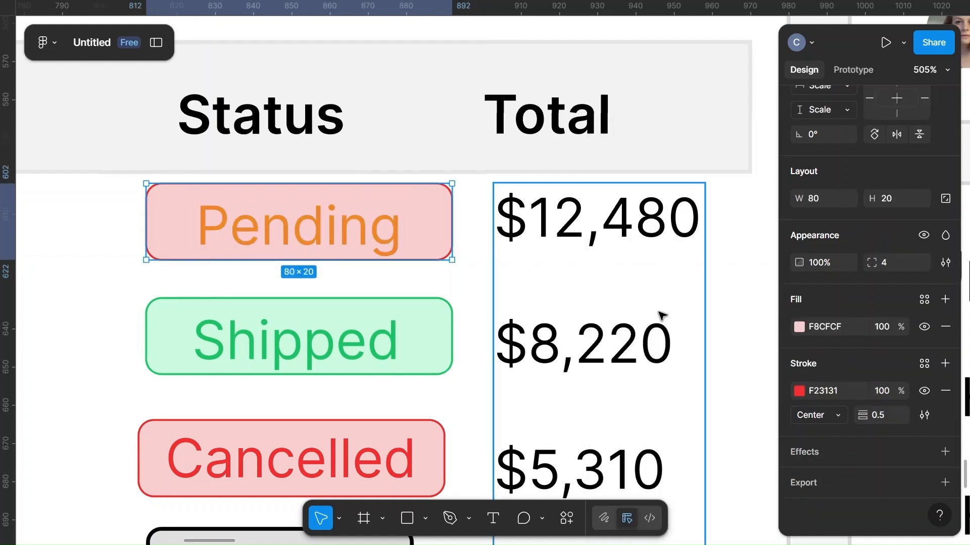
left_click(842, 392)
type("F28231")
Step: Change the fill of the Pending badge to a light orange that matches its text and stroke
left_click(799, 326)
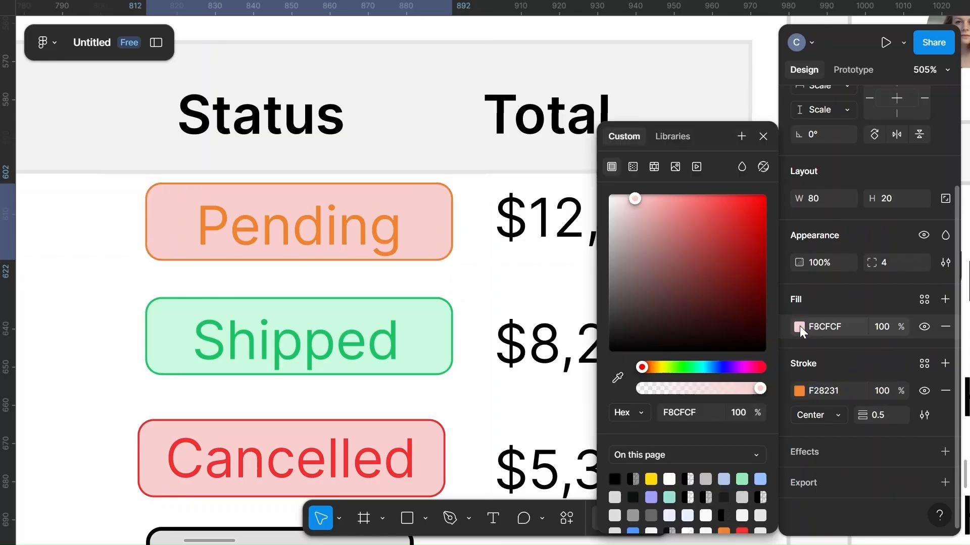
left_click(653, 367)
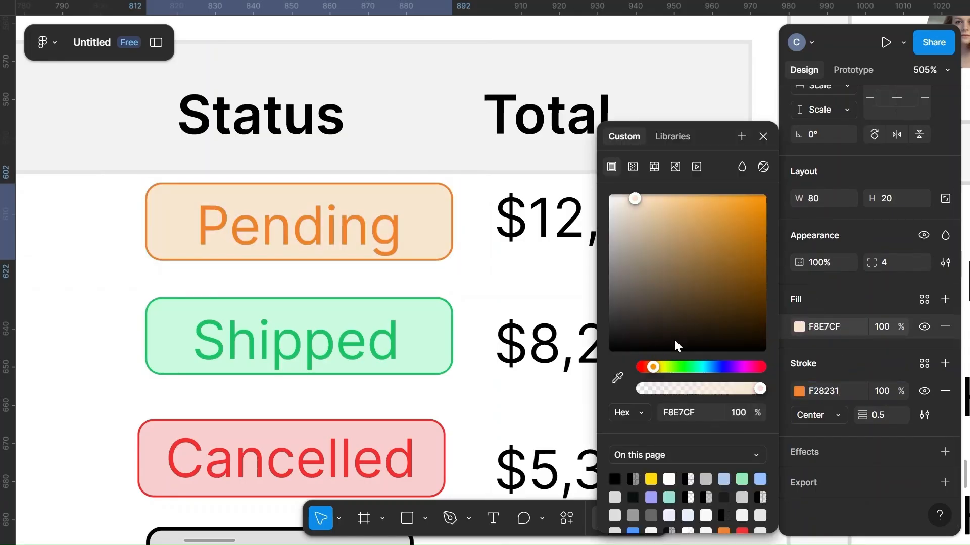
left_click(670, 197)
left_click(493, 283)
Step: Align the vertical centers of the Pending text and its badge
double_click(314, 231)
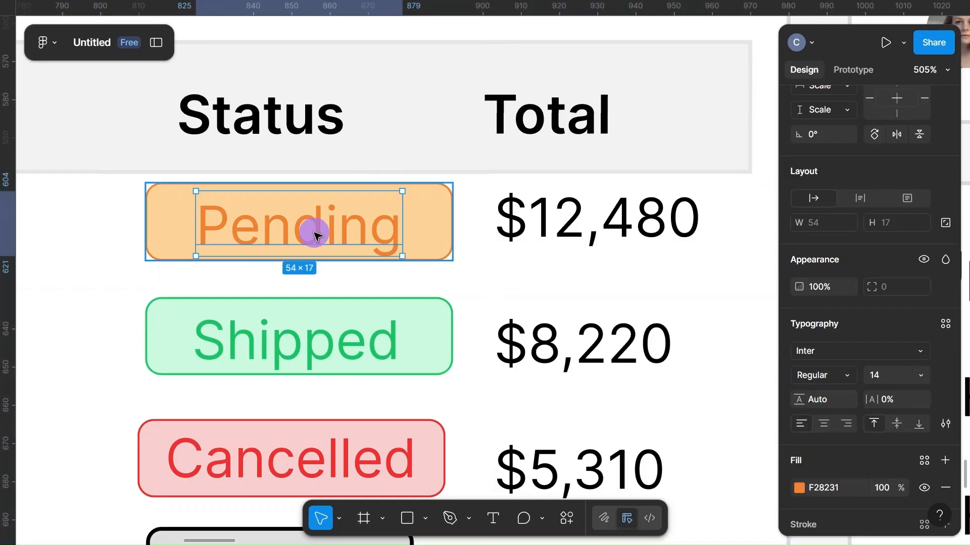
left_click(423, 242, "shift")
left_click(898, 165)
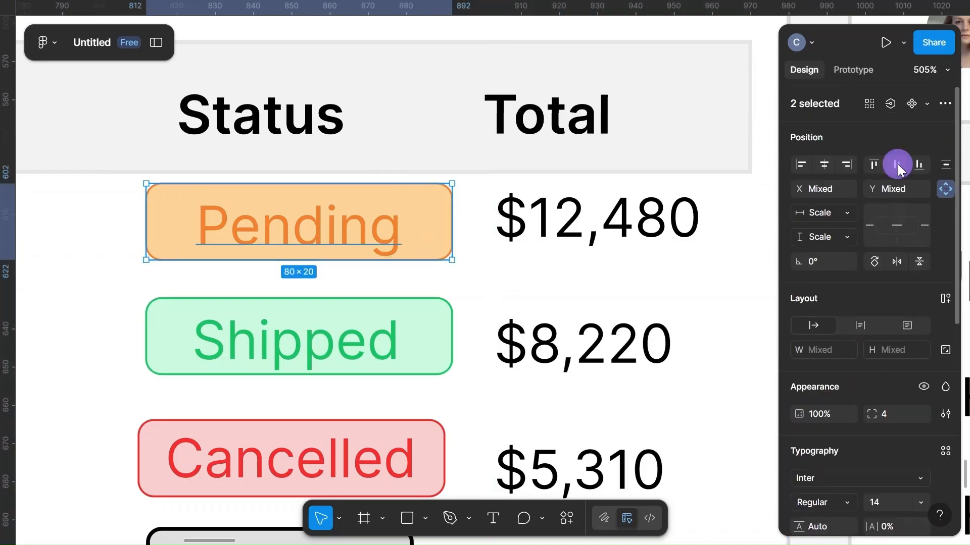
left_click(460, 297)
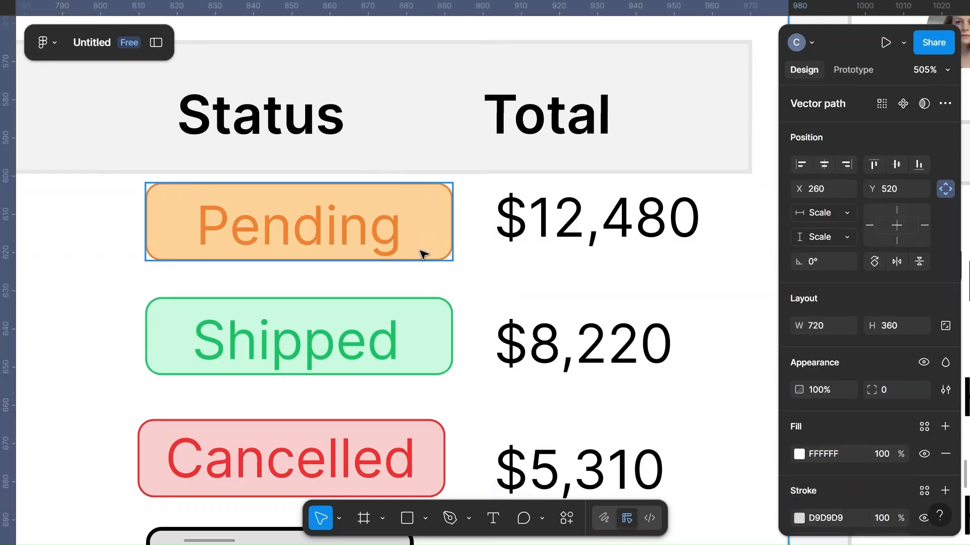
scroll(466, 356, "down", 3)
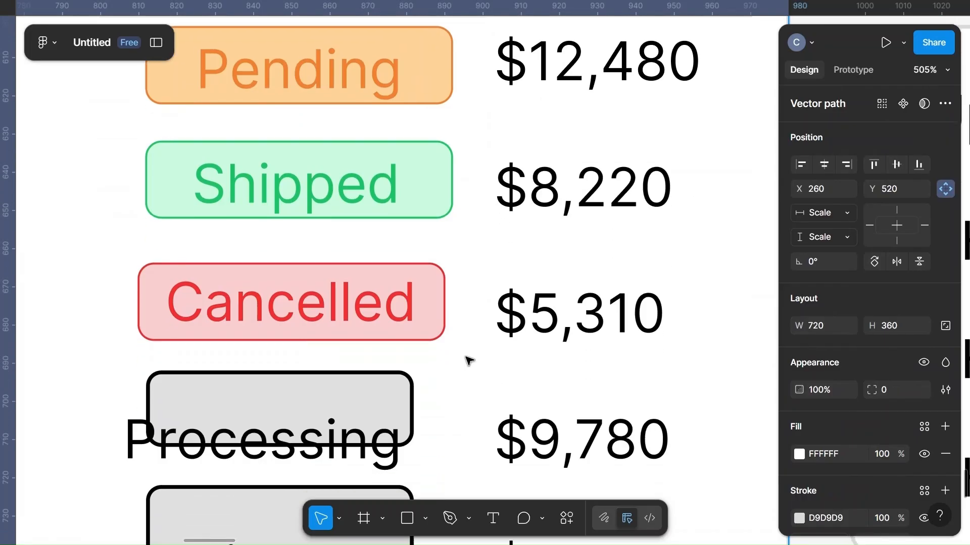
scroll(427, 339, "down", 3)
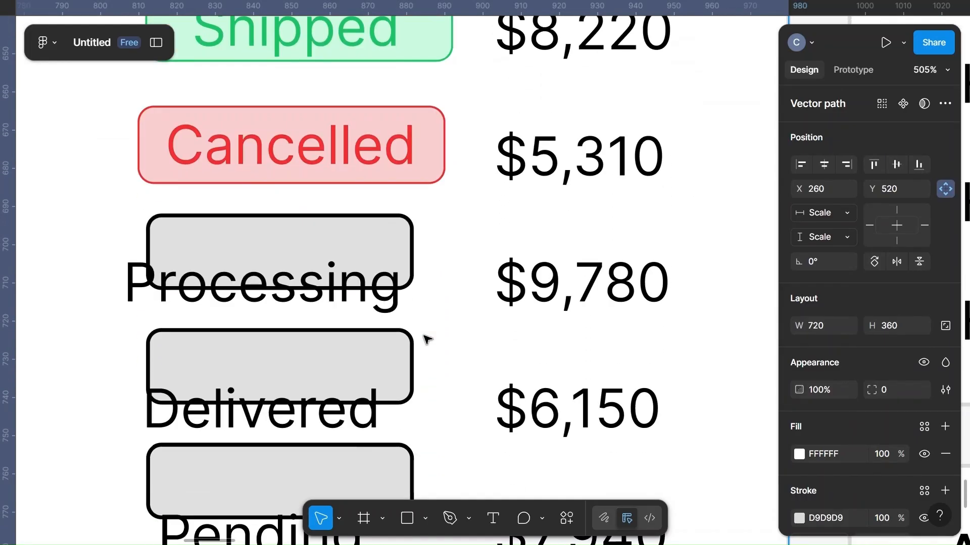
scroll(426, 339, "up", 4)
scroll(427, 339, "down", 2)
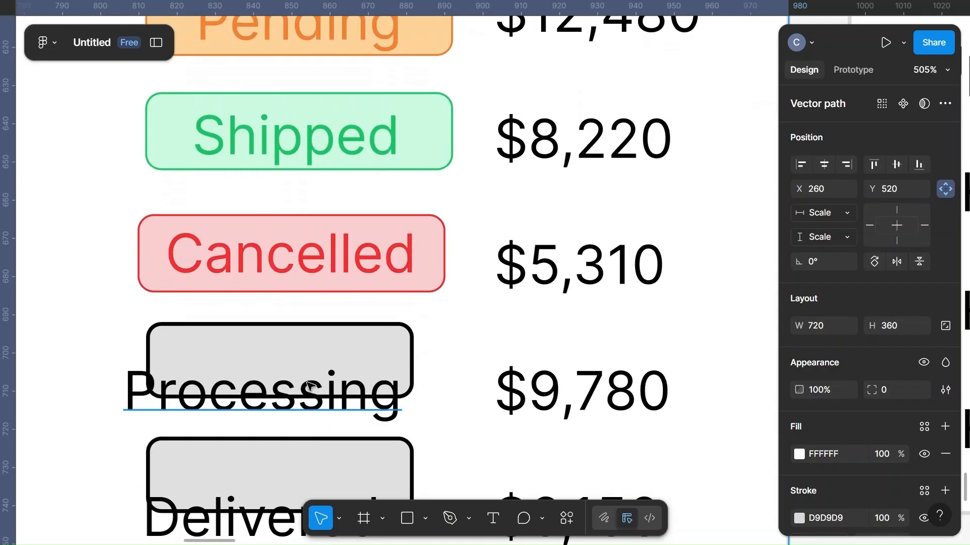
double_click(271, 393)
scroll(440, 400, "down", 6)
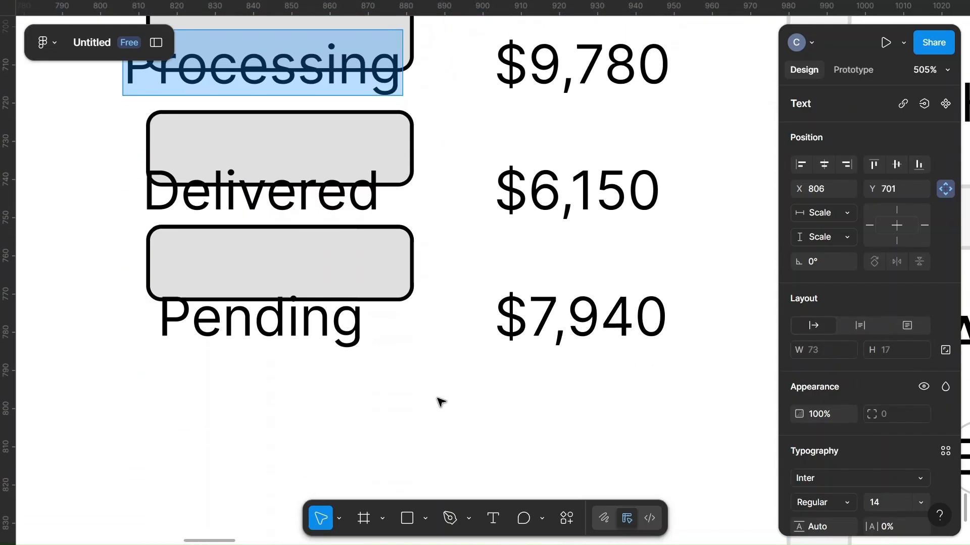
scroll(440, 400, "up", 3)
key("Escape")
left_click(256, 489)
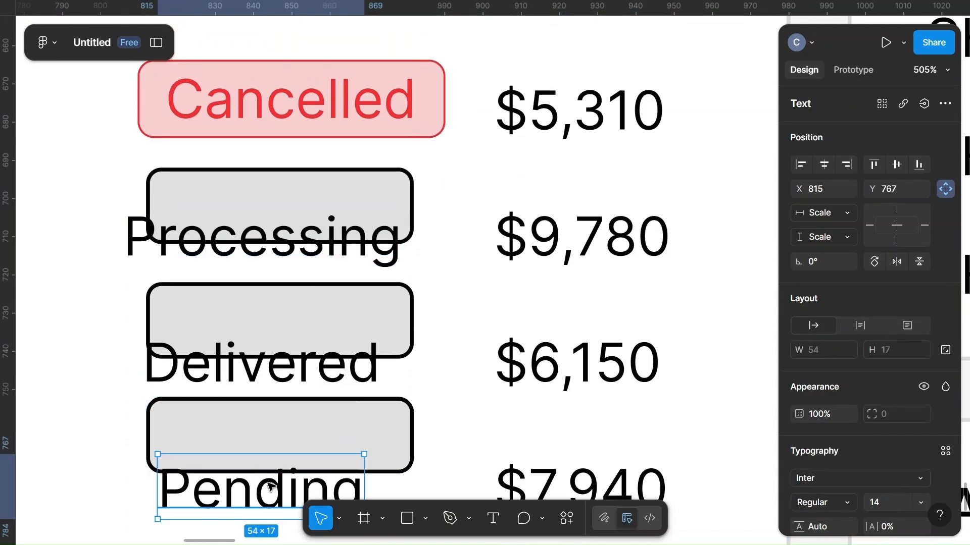
Step: Delete the Delivered text together with its unstyled grey badge
left_click(377, 353)
scroll(378, 354, "up", 2)
left_click(290, 429, "shift")
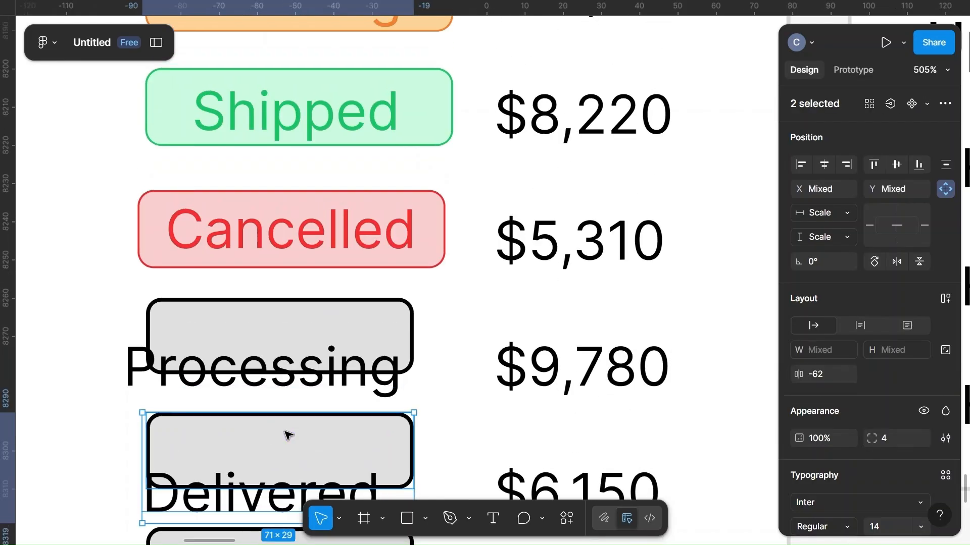
key("Delete")
Step: Duplicate the green Shipped badge into the emptied fifth row of the Status column
scroll(288, 435, "up", 2)
left_click(324, 275)
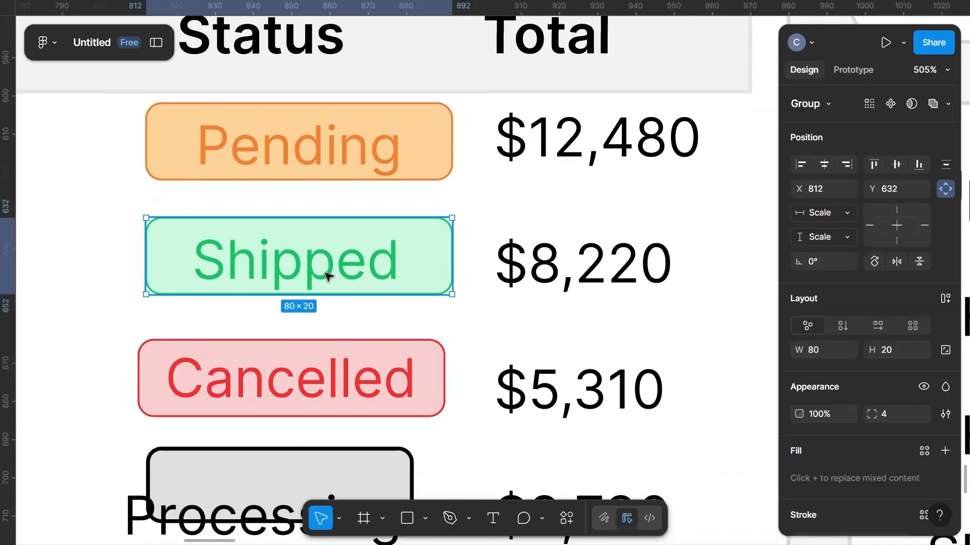
scroll(333, 272, "down", 5)
left_click_drag(341, 266, 331, 414)
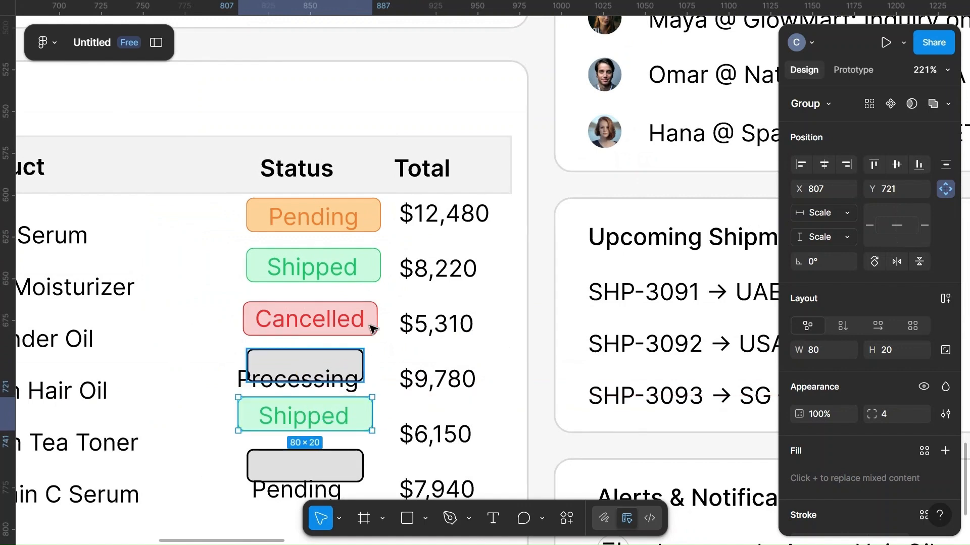
Step: Delete the Processing text and the last row's Pending text together with their unstyled grey badges
left_click(299, 380)
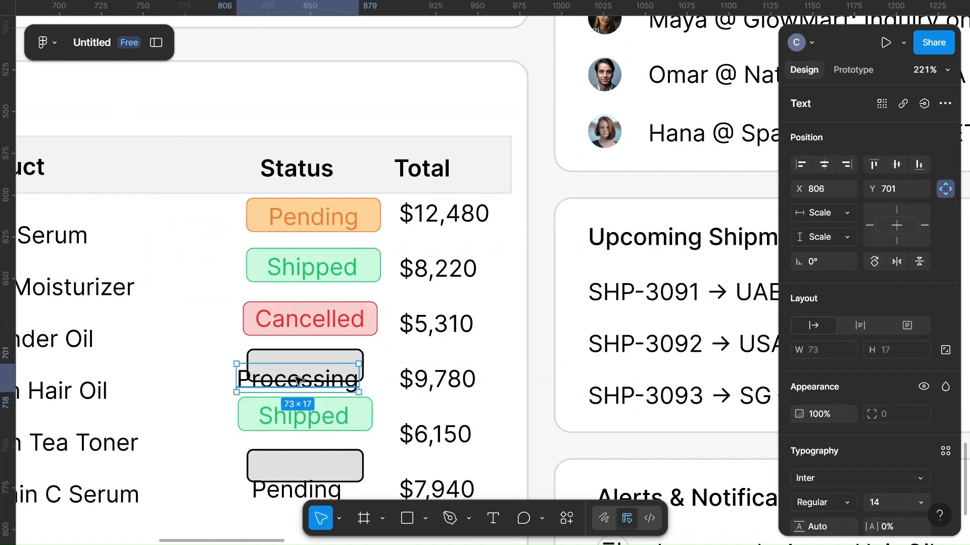
left_click(347, 350, "shift")
key("Delete")
left_click(284, 489)
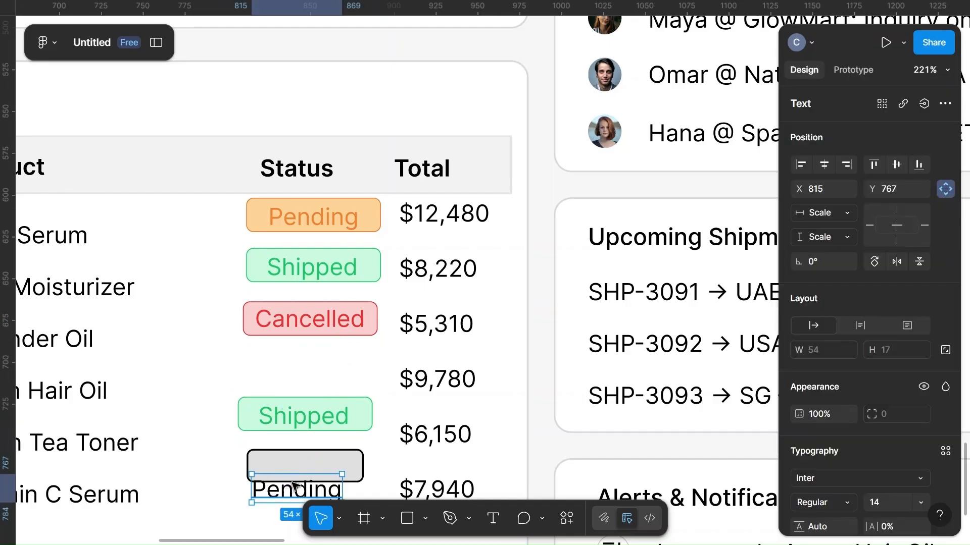
left_click(327, 464, "shift")
key("Delete")
Step: Duplicate the orange Pending badge into the fourth and sixth rows of the Status column
left_click(337, 218)
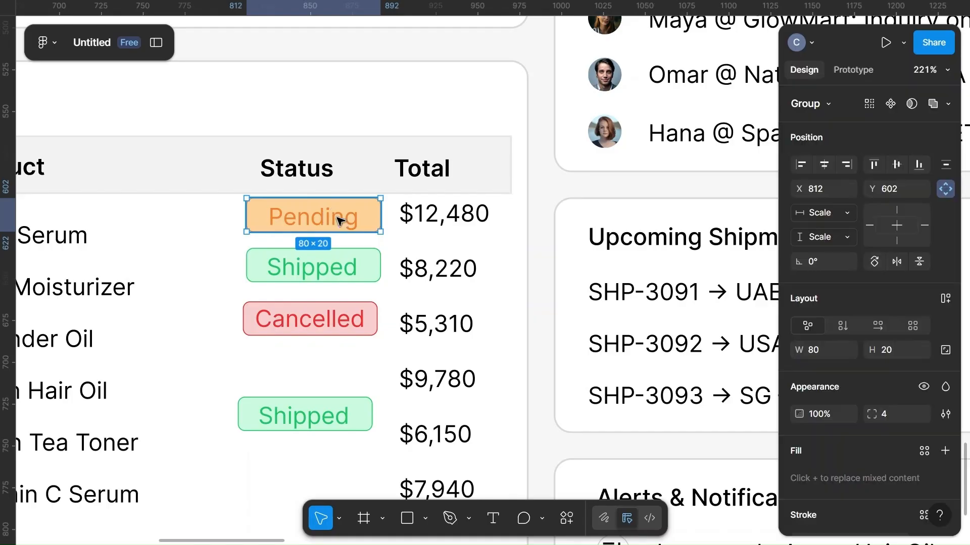
left_click_drag(336, 218, 336, 374, "alt")
left_click(325, 215)
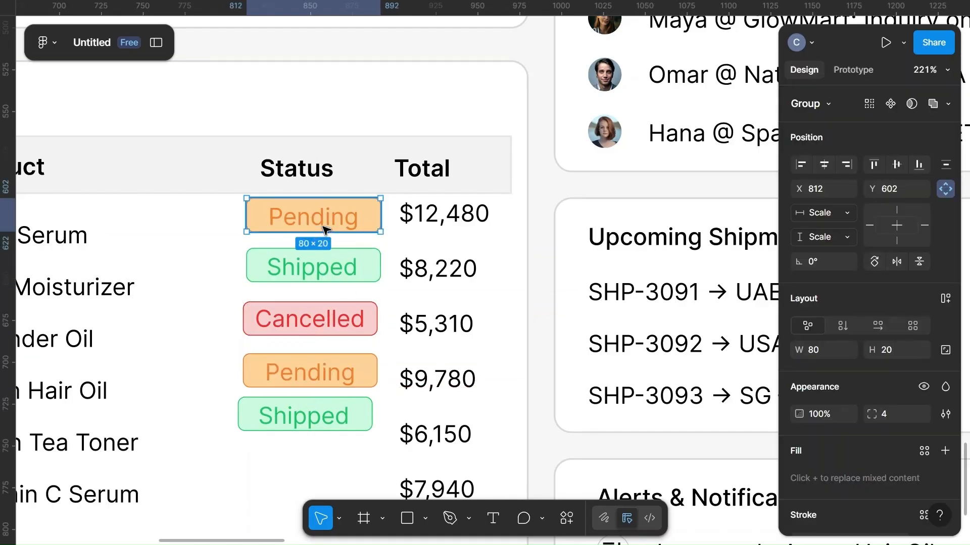
left_click_drag(325, 230, 324, 486, "alt")
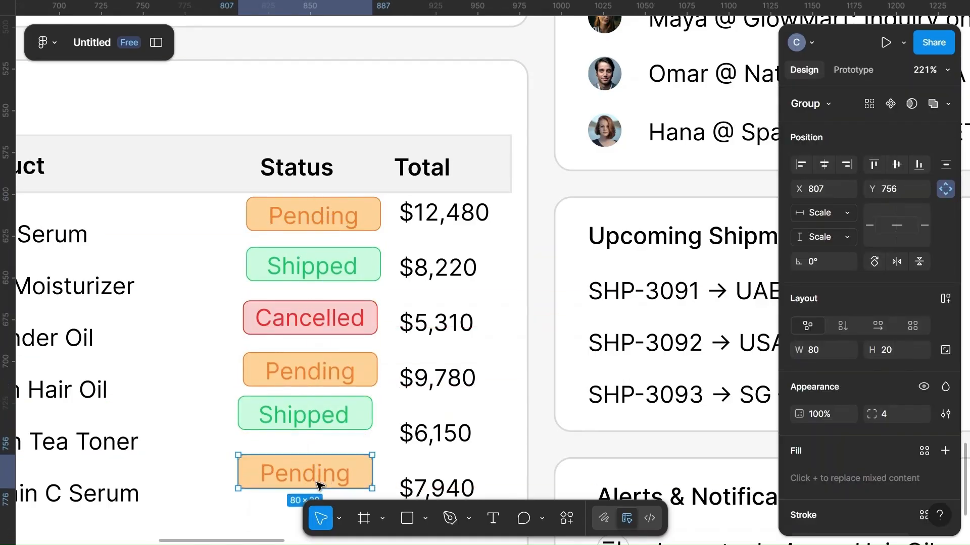
scroll(327, 479, "down", 2)
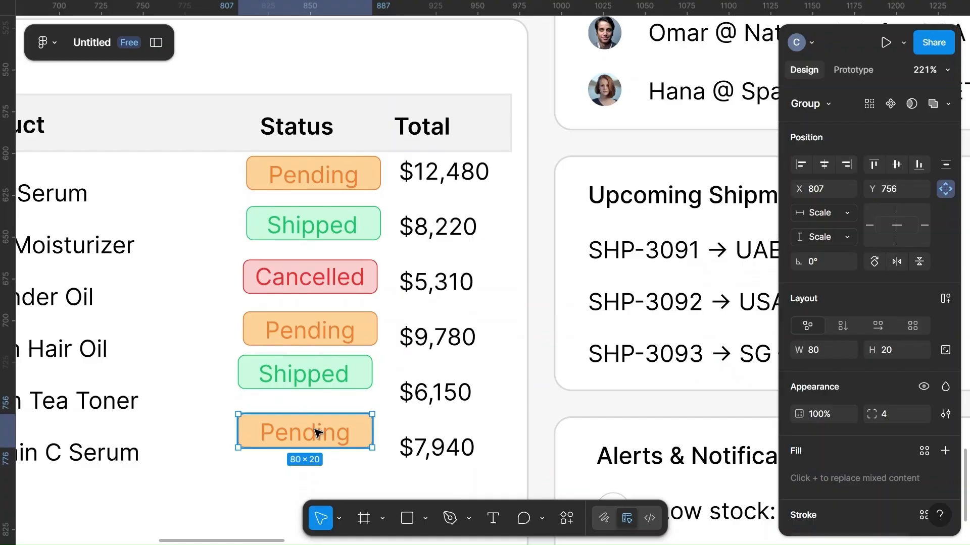
Step: Replace the Pending badge in the sixth row of the Status column with a copy of the green Shipped badge
key("Delete")
left_click(325, 232)
double_click(325, 232)
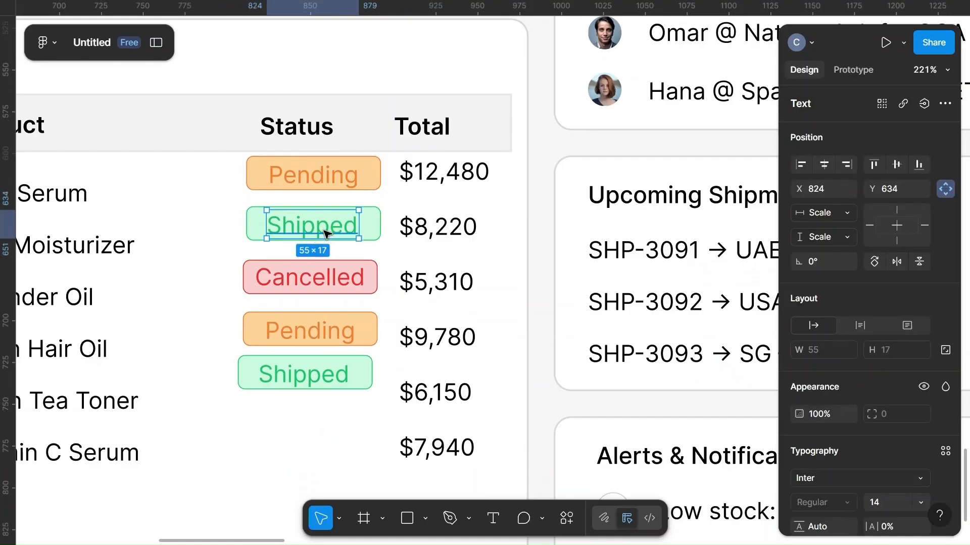
left_click_drag(324, 232, 316, 451)
key("ctrl+z")
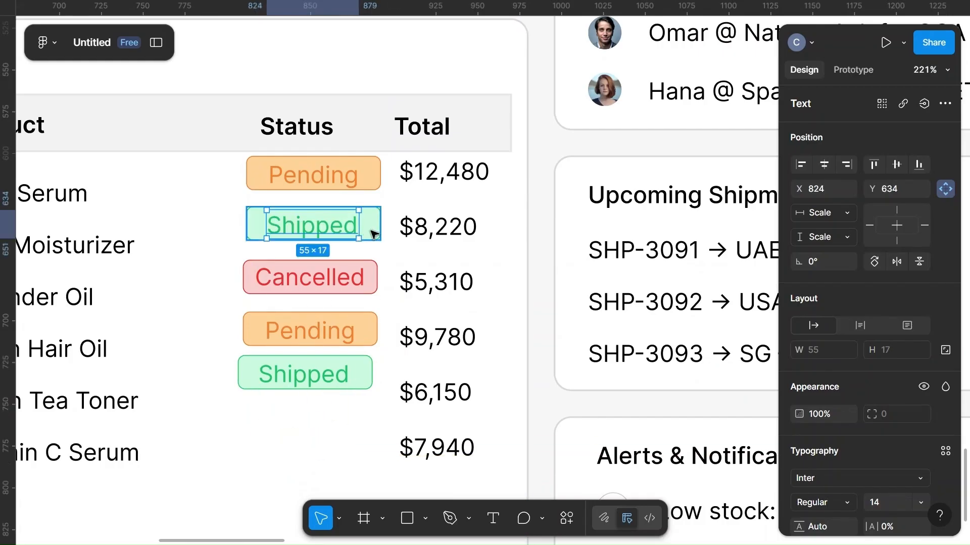
left_click(233, 229)
left_click(331, 228)
left_click_drag(331, 229, 318, 446)
left_click(329, 459)
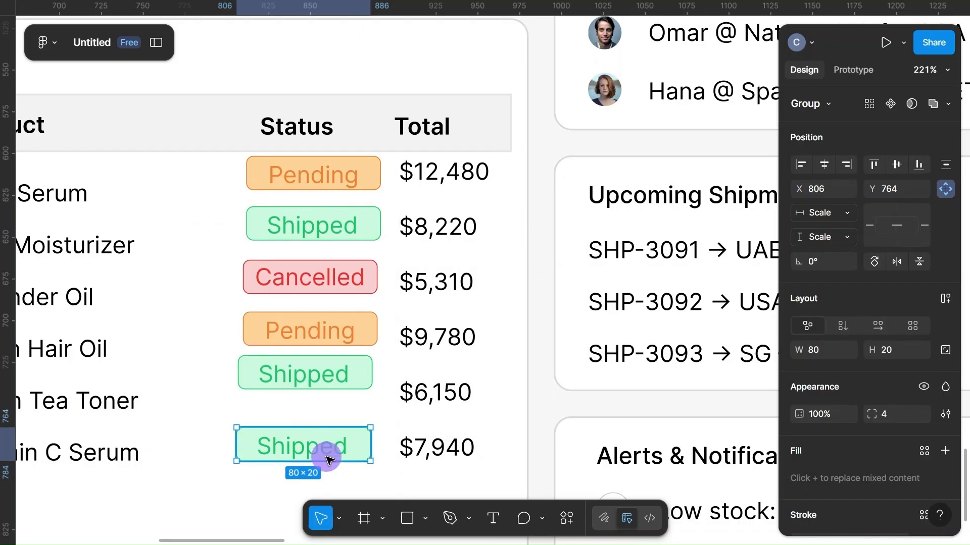
Step: Align all six status badges to one another on their horizontal centers
left_click(439, 392)
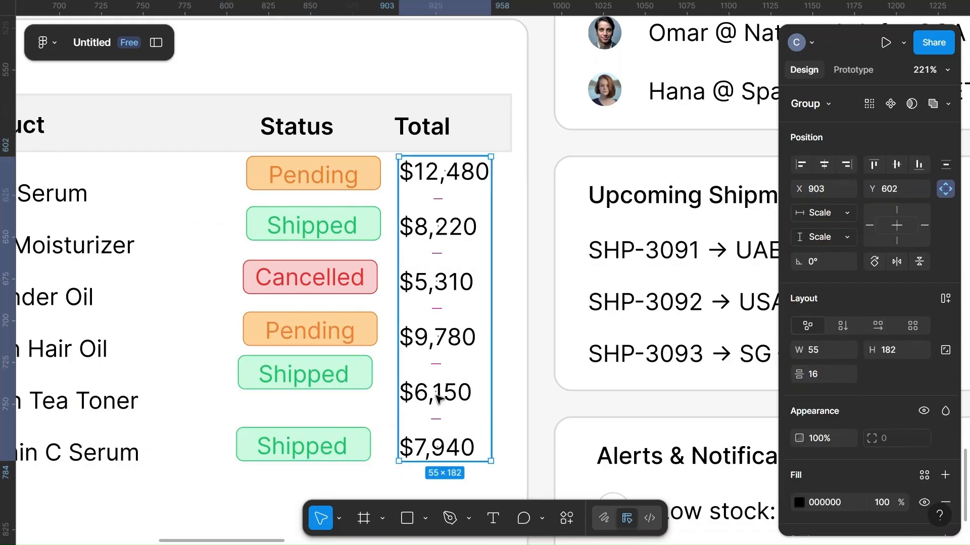
left_click(328, 375)
left_click(313, 174)
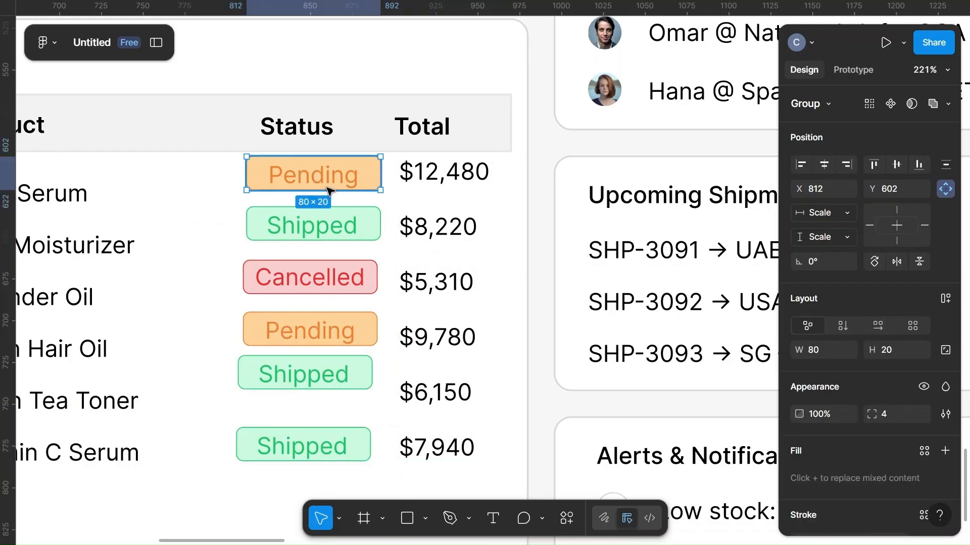
left_click(310, 226, "shift")
left_click(305, 275, "shift")
left_click(283, 332, "shift")
left_click(283, 372, "shift")
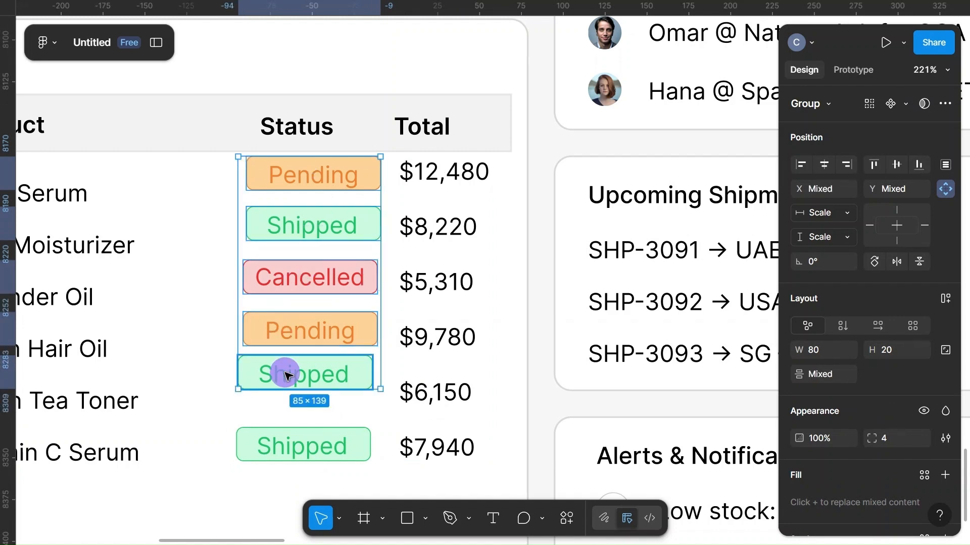
left_click(298, 448, "shift")
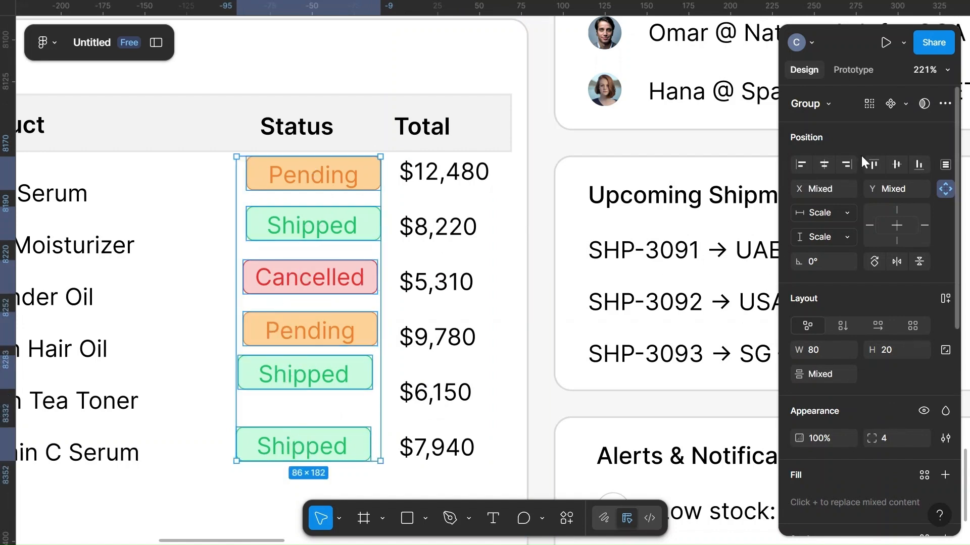
left_click(825, 165)
Step: Shift the selected six status badges sideways, away from the Total column, to X 791
left_click(356, 223)
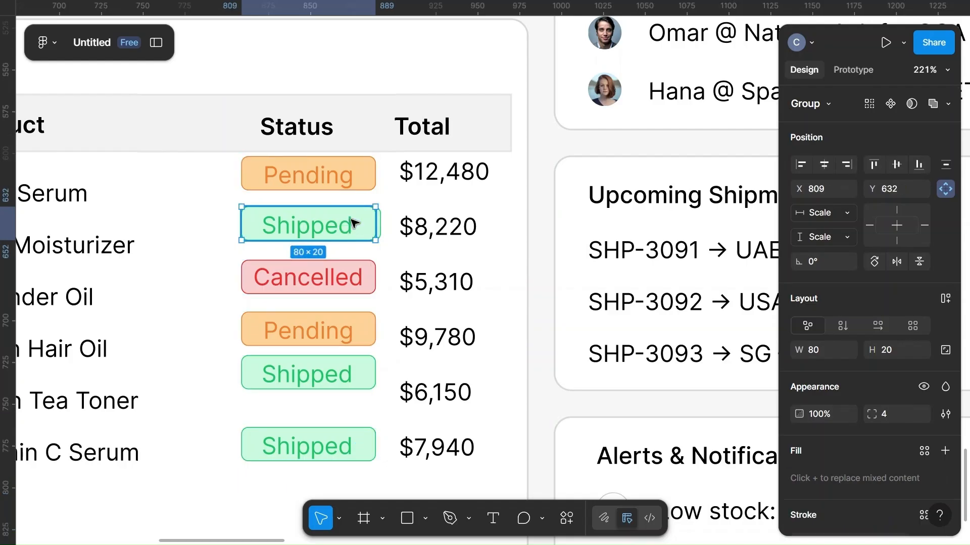
key("Escape")
key("ctrl+z")
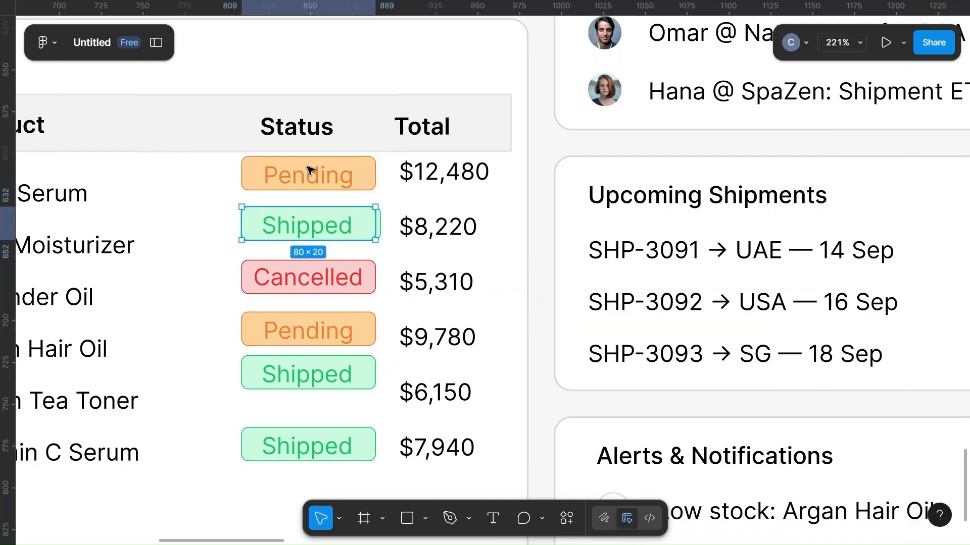
key("ctrl+z")
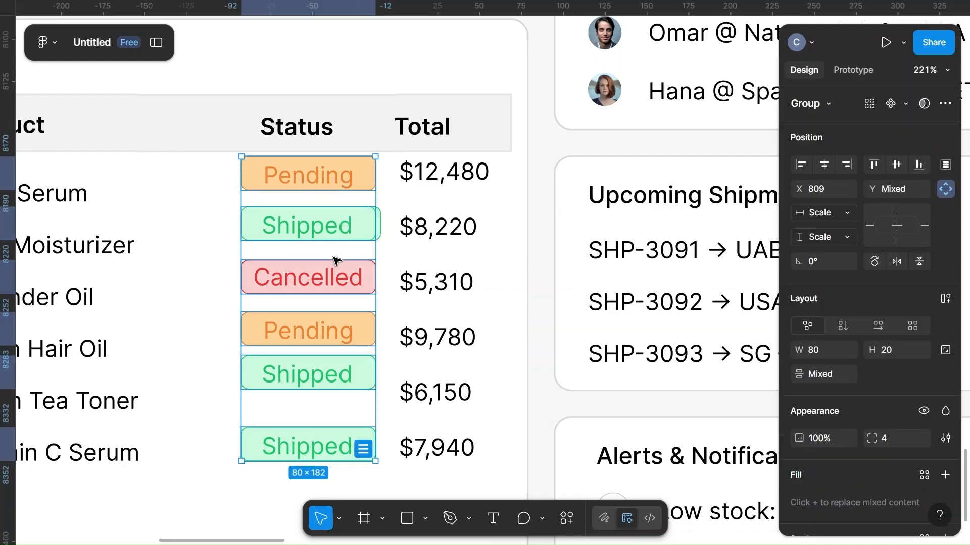
left_click_drag(333, 257, 303, 253)
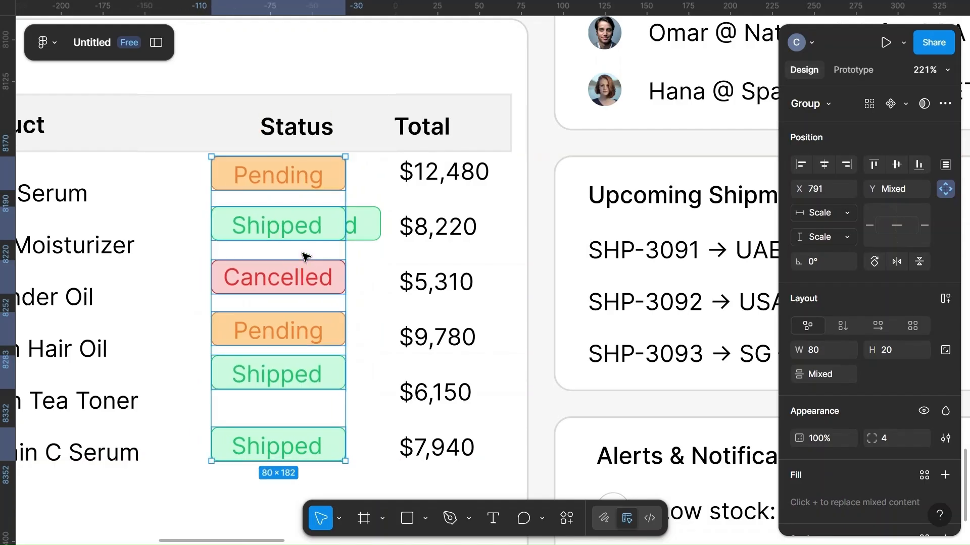
Step: Try vertical spacings of 16 and 14 between the six status badges
type("16")
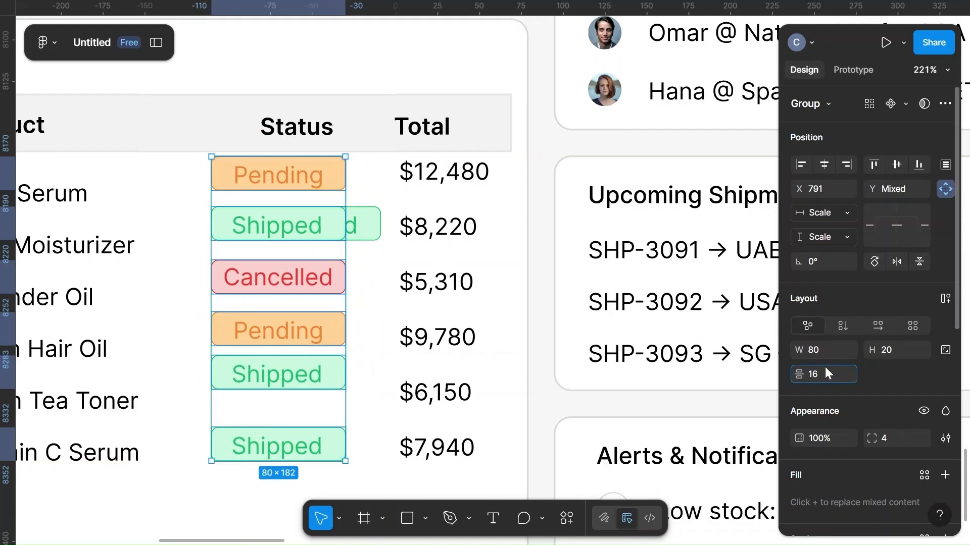
key("Return")
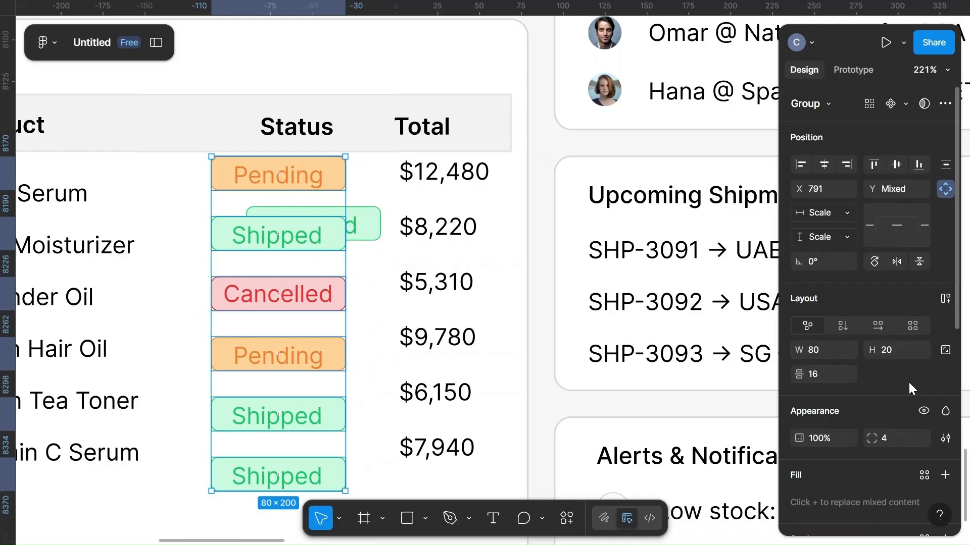
left_click(826, 374)
left_click(877, 374)
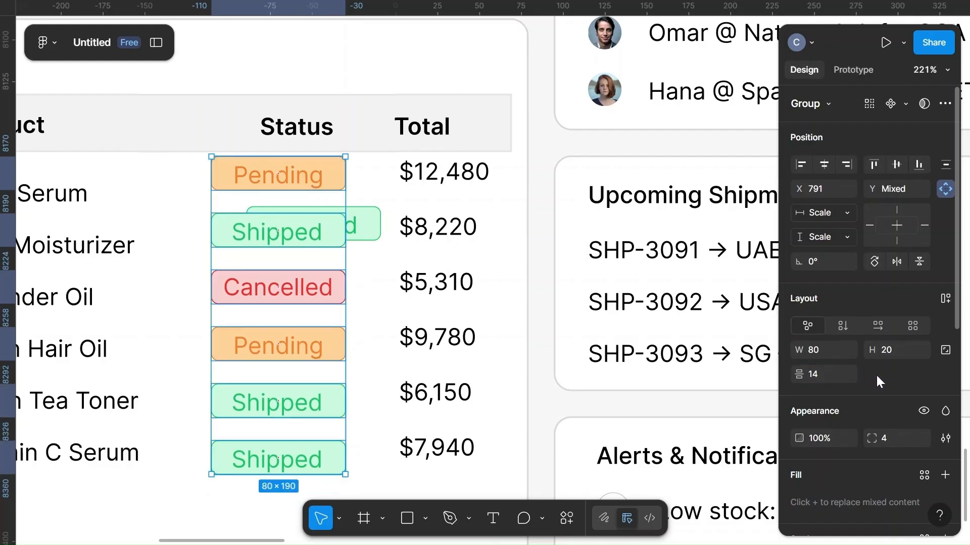
Step: Set the vertical spacing between the six status badges to 12
left_click(829, 374)
type("12")
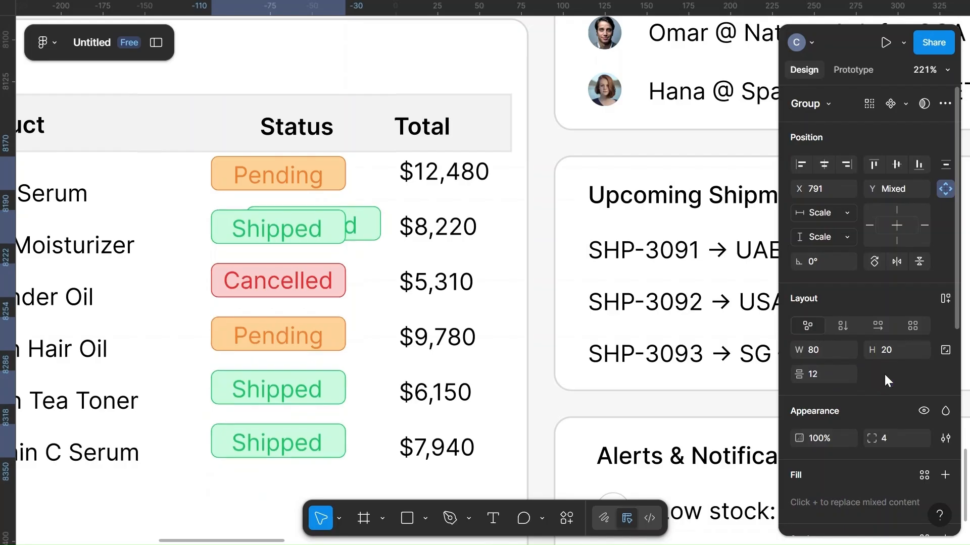
left_click(884, 373)
left_click(826, 170)
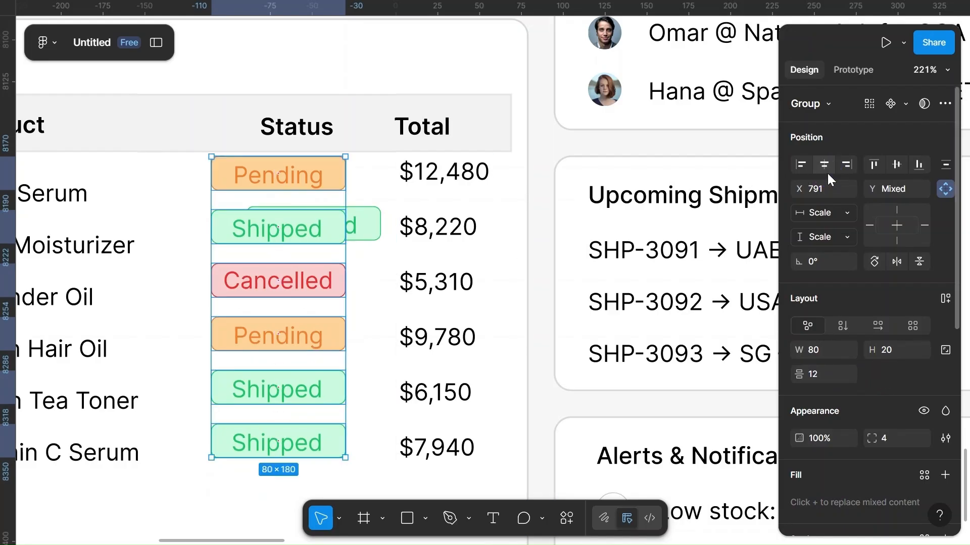
Step: Delete the extra Shipped badge behind the second row, and position the six badges as one group at X 793, Y 615
left_click(367, 216)
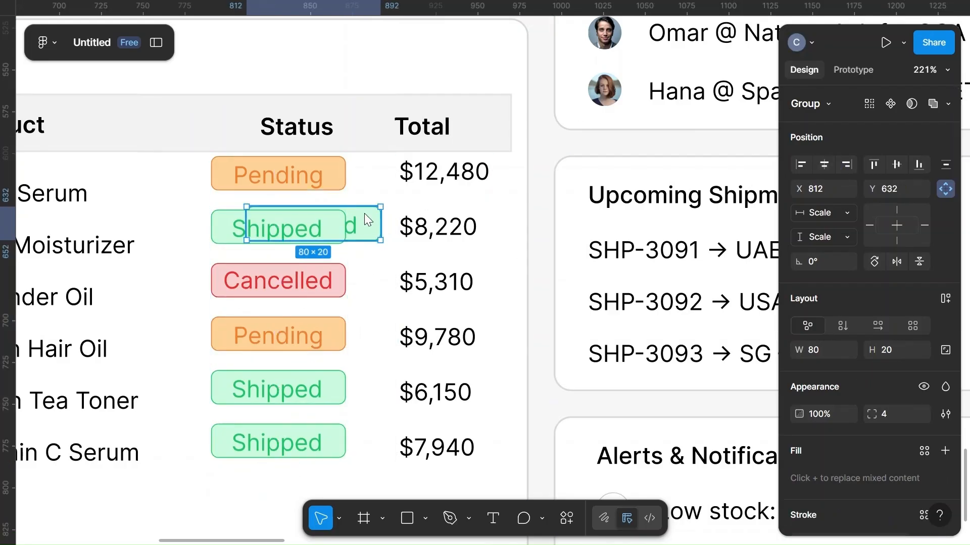
key("Delete")
scroll(364, 215, "down", 2)
left_click(322, 227)
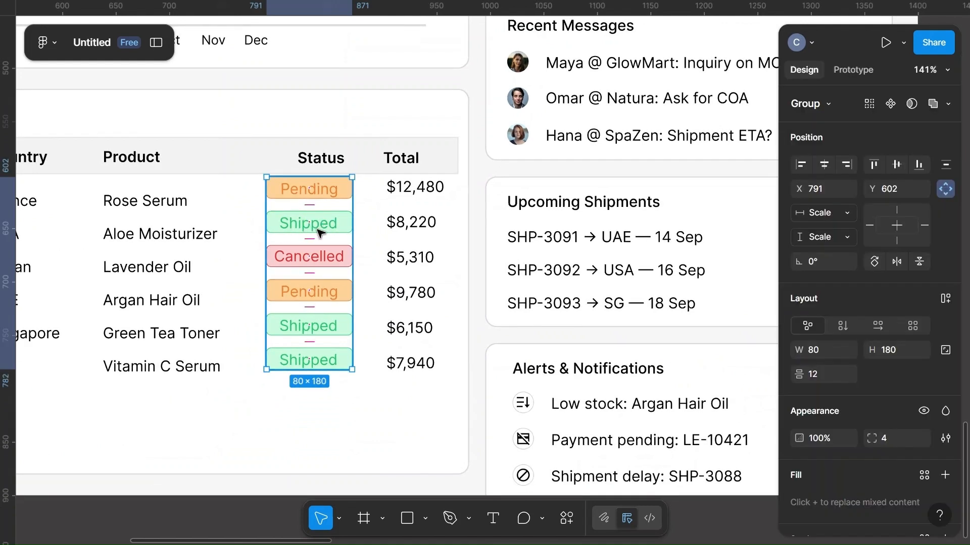
left_click_drag(317, 232, 318, 246)
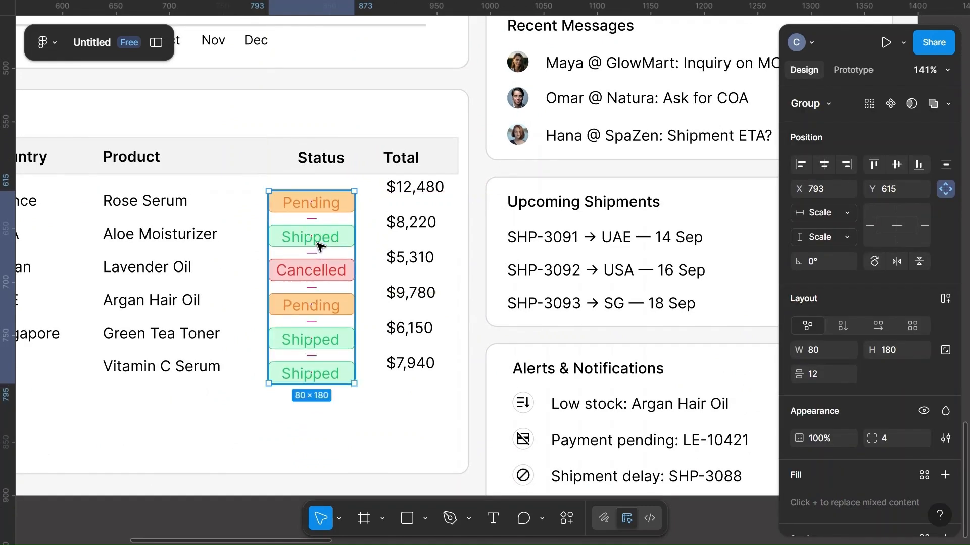
Step: Try reducing the height of all six status badges inside the group to 15
double_click(335, 201)
left_click(347, 238, "shift")
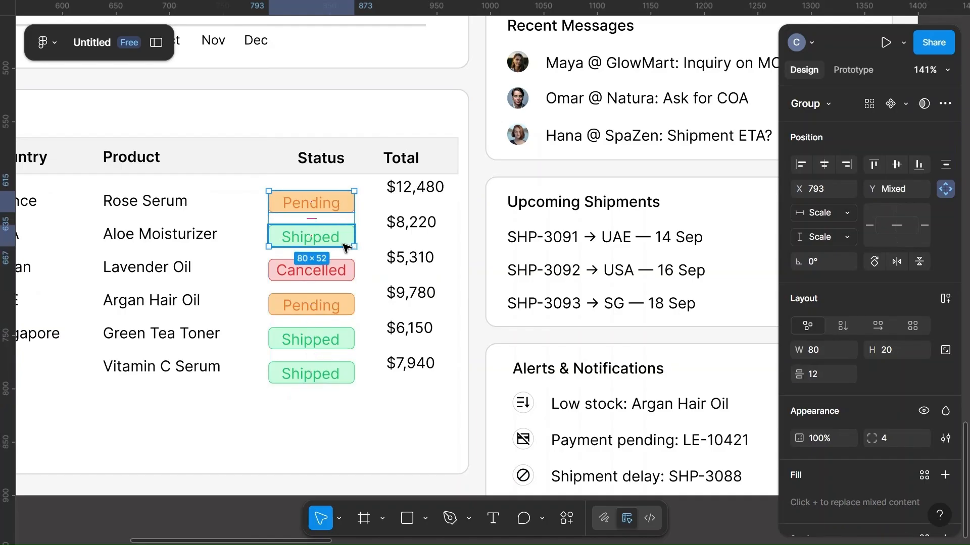
left_click(339, 271, "shift")
left_click(341, 304, "shift")
left_click(343, 340, "shift")
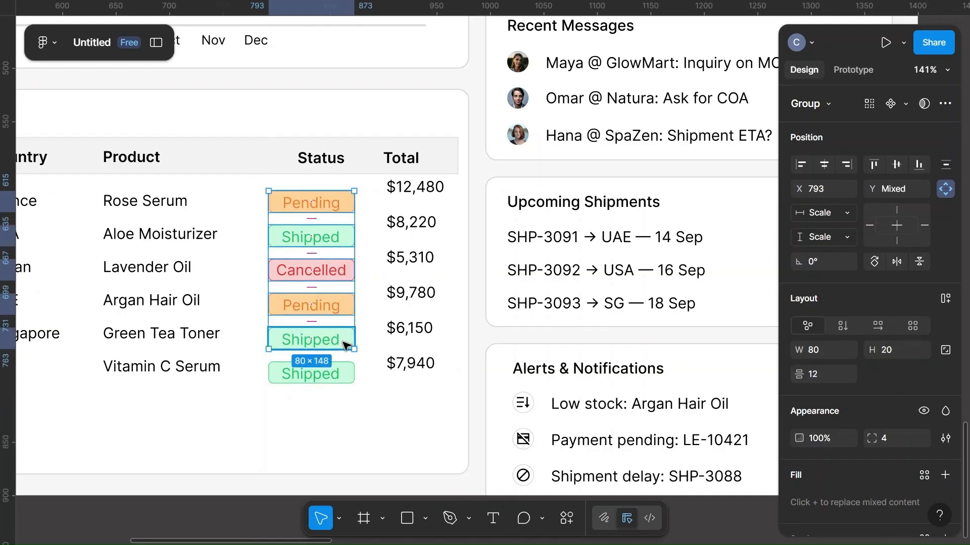
left_click(343, 374, "shift")
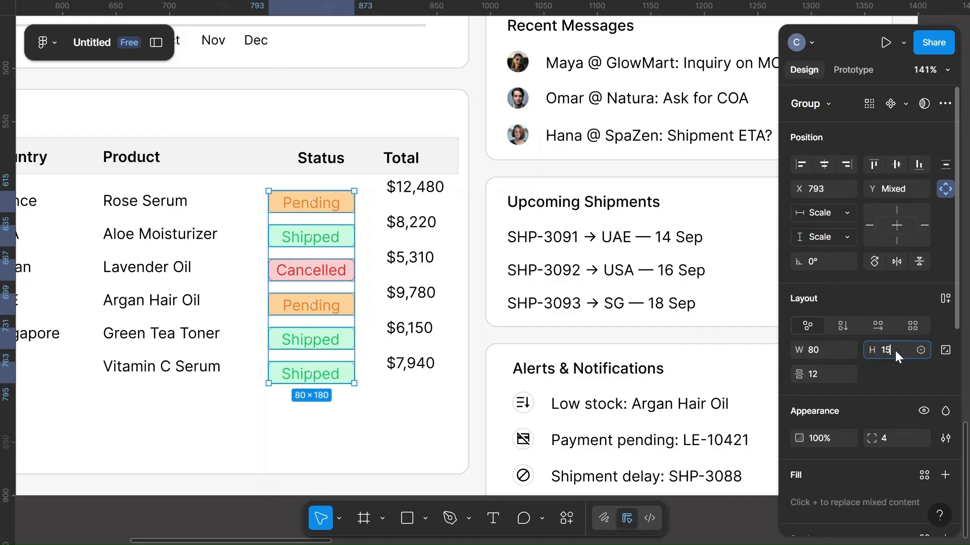
key("Return")
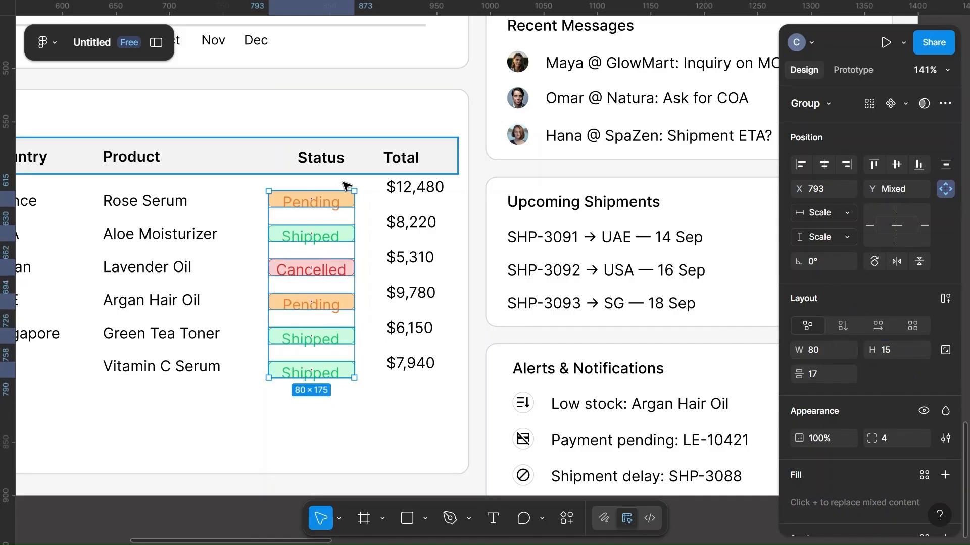
Step: Try centering the Pending text vertically in the first badge, and restore the badges to a height of 20
scroll(323, 198, "up", 5)
double_click(380, 204)
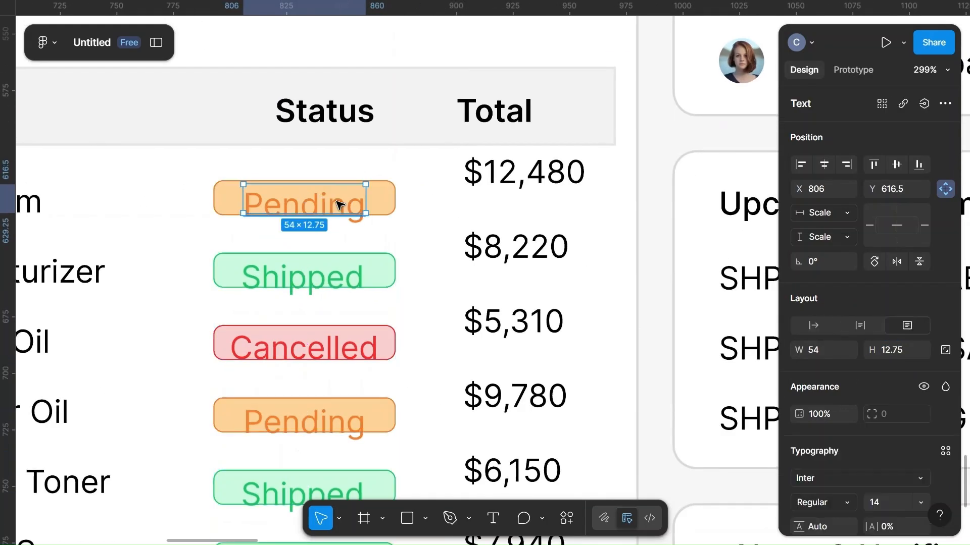
left_click(379, 204, "shift")
left_click(898, 161)
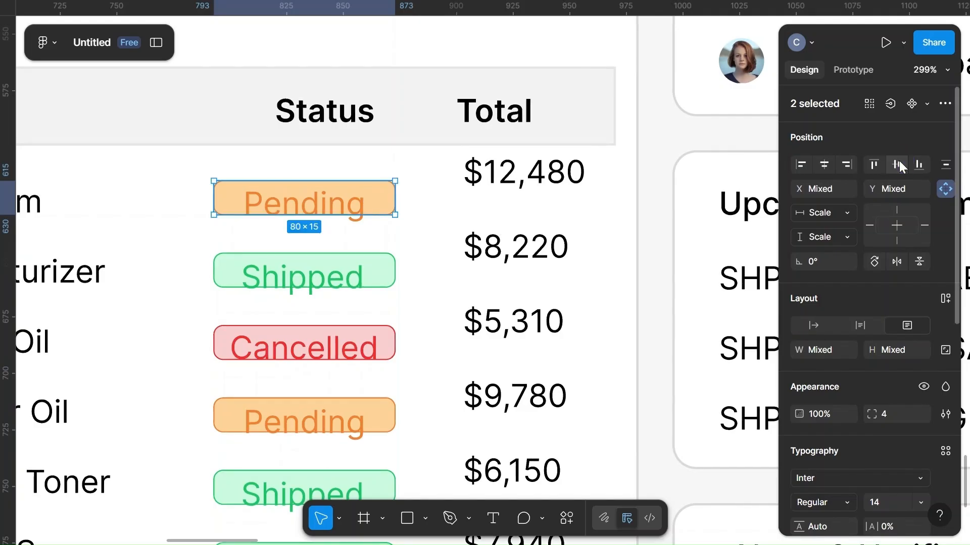
double_click(328, 202)
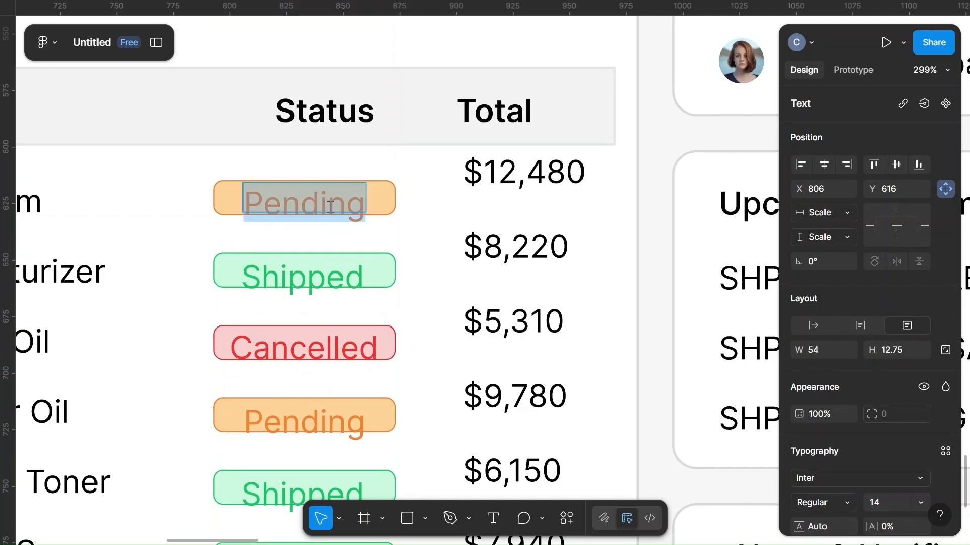
scroll(845, 450, "down", 1)
scroll(845, 449, "down", 2)
key("Escape")
key("Escape")
key("Escape")
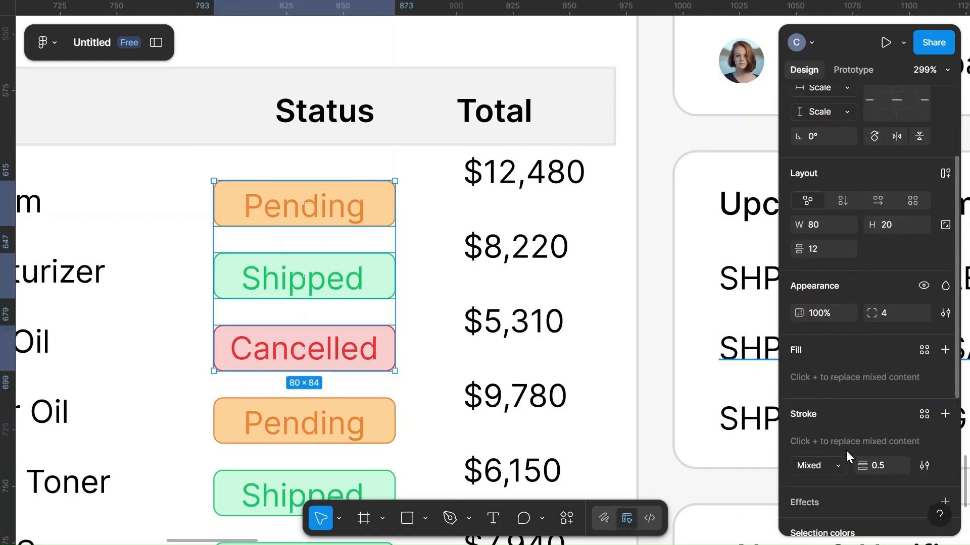
Step: Move the column of order amounts down beside the status badges, lined up under the Total heading
scroll(421, 348, "down", 5)
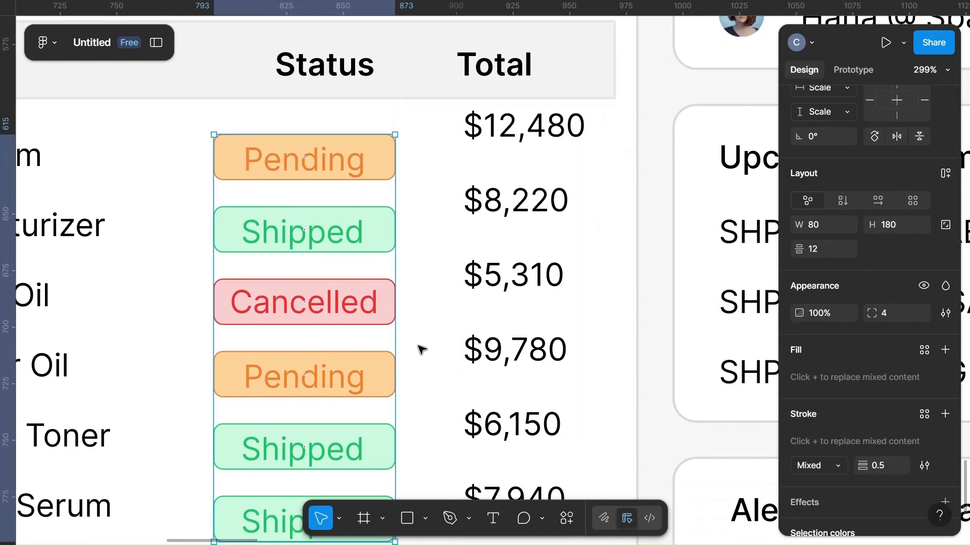
left_click(617, 222)
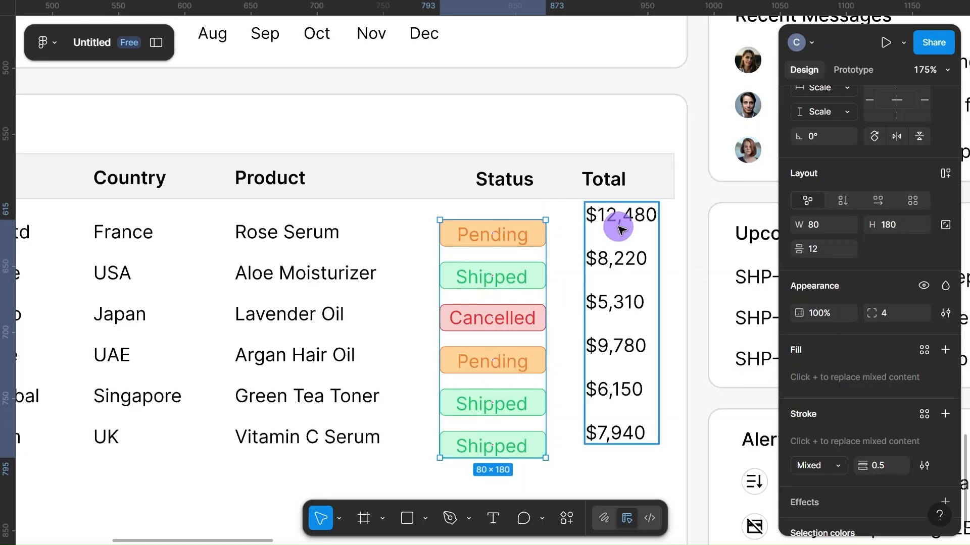
left_click_drag(621, 231, 631, 252)
Step: Align the status badge column and the order amounts column on their vertical centers, together with the table card
left_click(508, 238)
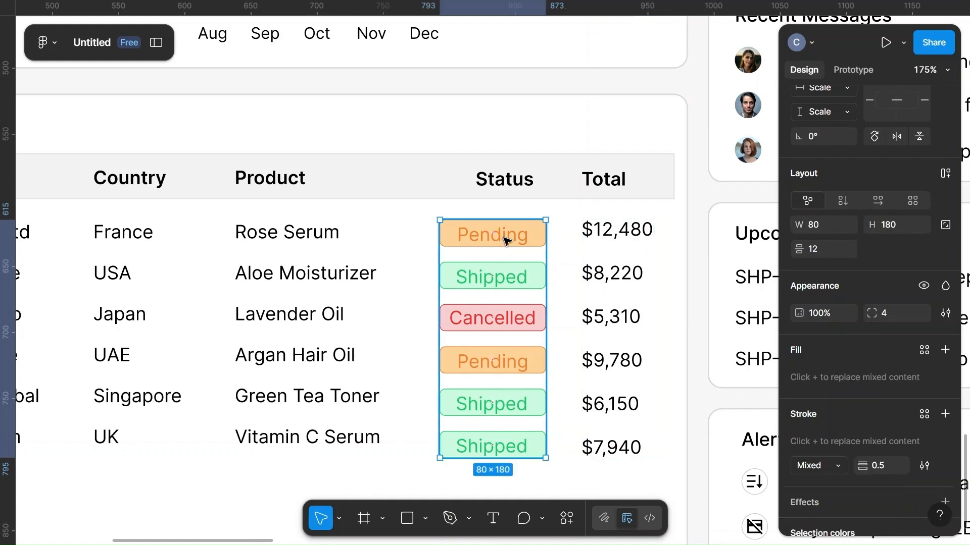
left_click(613, 247, "shift")
scroll(848, 240, "up", 3)
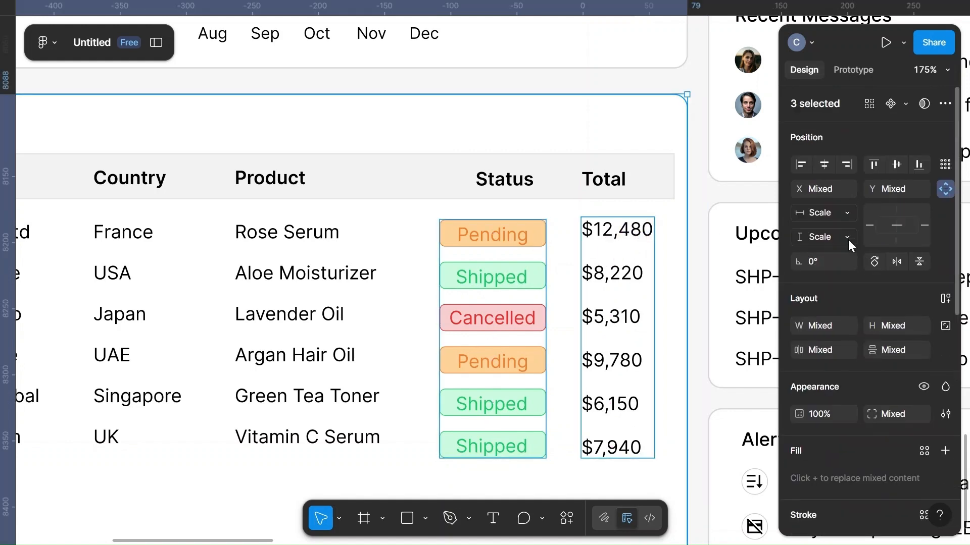
left_click(893, 172)
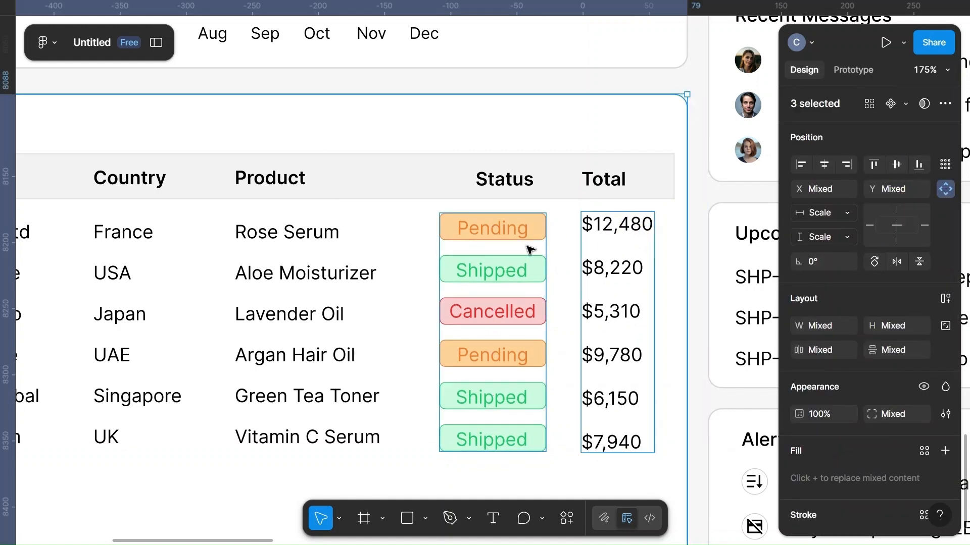
Step: Group the status badge column with the order amounts column, leaving the table card out of the group
key("ctrl+g")
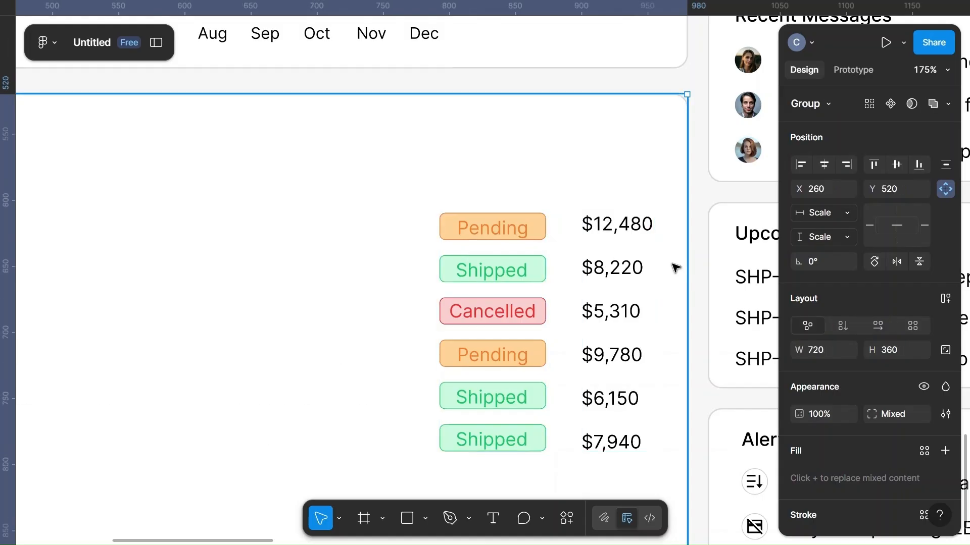
key("ctrl+z")
left_click(498, 263)
left_click(616, 270, "shift")
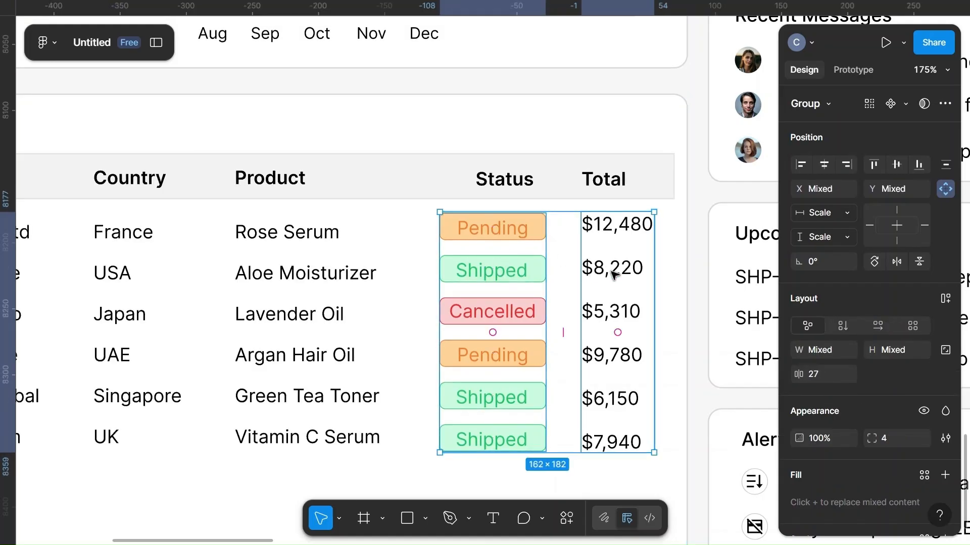
key("ctrl+g")
Step: Move the Status heading to line up with the left edge of the badges and align it with the Total heading on vertical centers
left_click(516, 190)
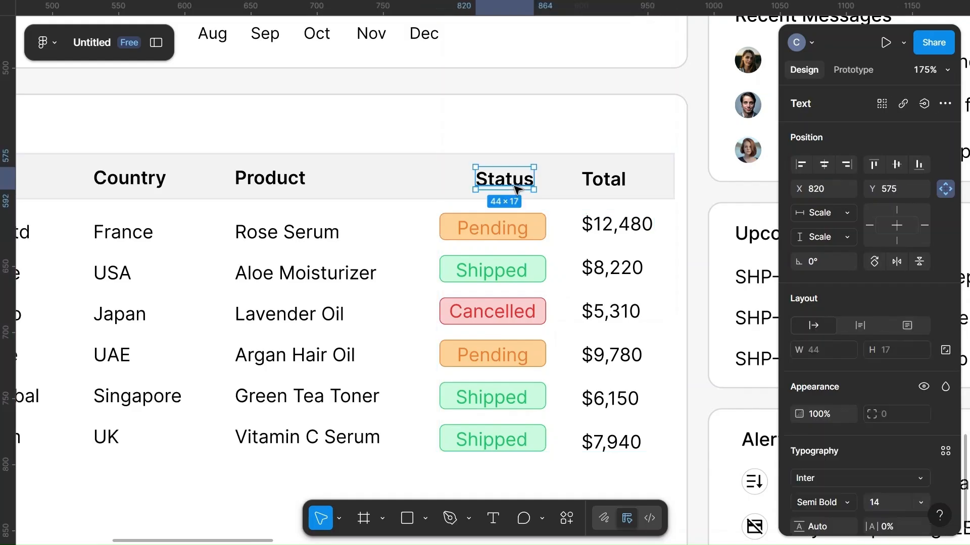
left_click_drag(500, 183, 462, 188)
left_click(599, 180)
left_click_drag(599, 179, 604, 182)
left_click(457, 181, "shift")
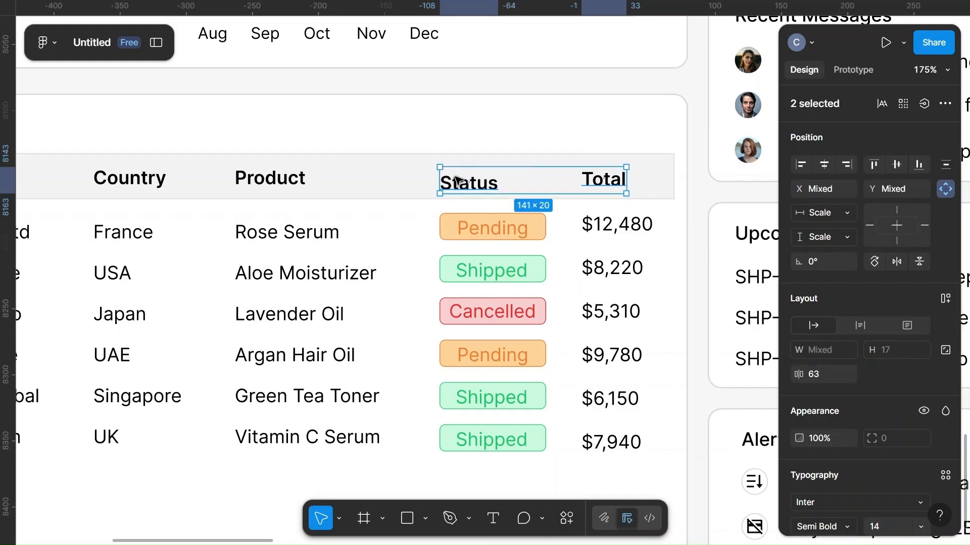
left_click(896, 165)
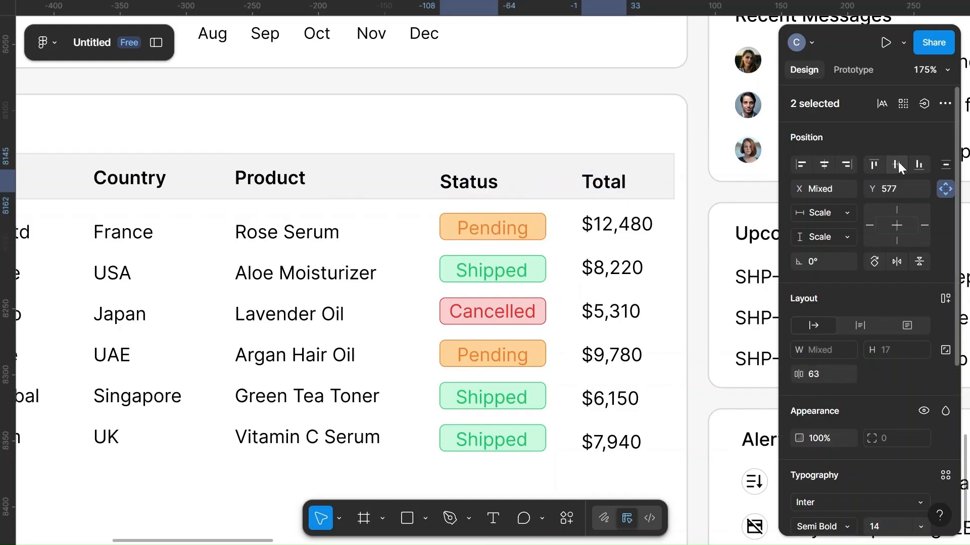
Step: Align all six column headings, from Order ID to Total, on their vertical centers
left_click(270, 179, "shift")
left_click(145, 184, "shift")
scroll(145, 185, "left", 5)
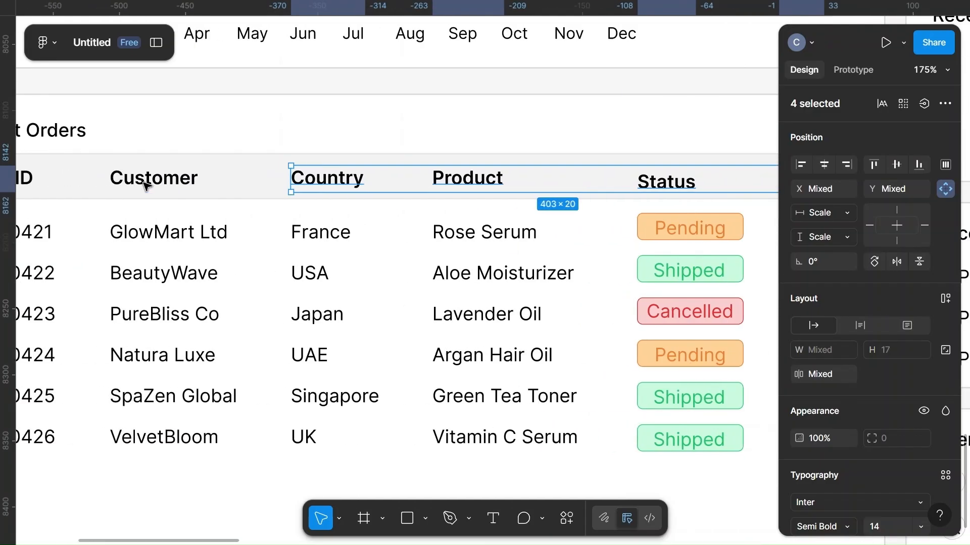
left_click(170, 183, "shift")
left_click(28, 180, "shift")
scroll(43, 181, "left", 8)
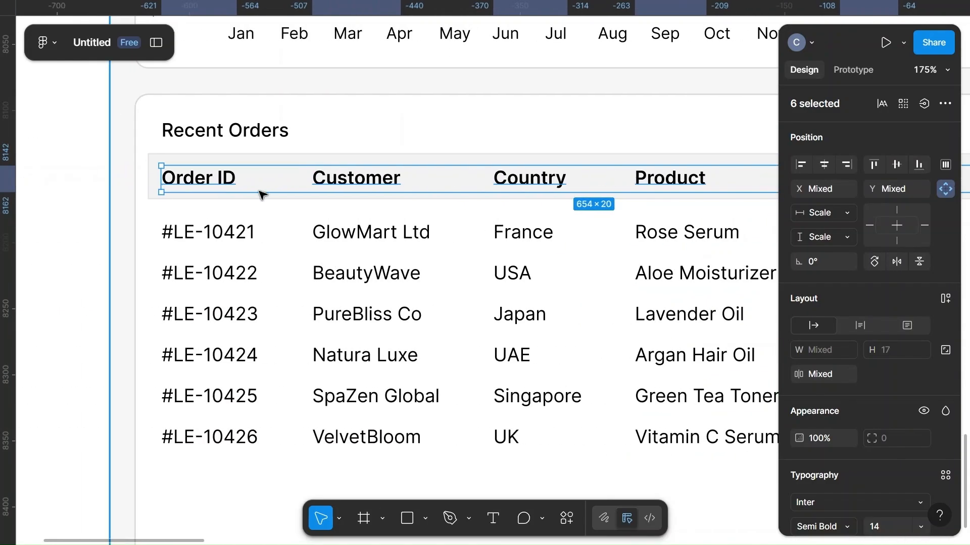
left_click(896, 165)
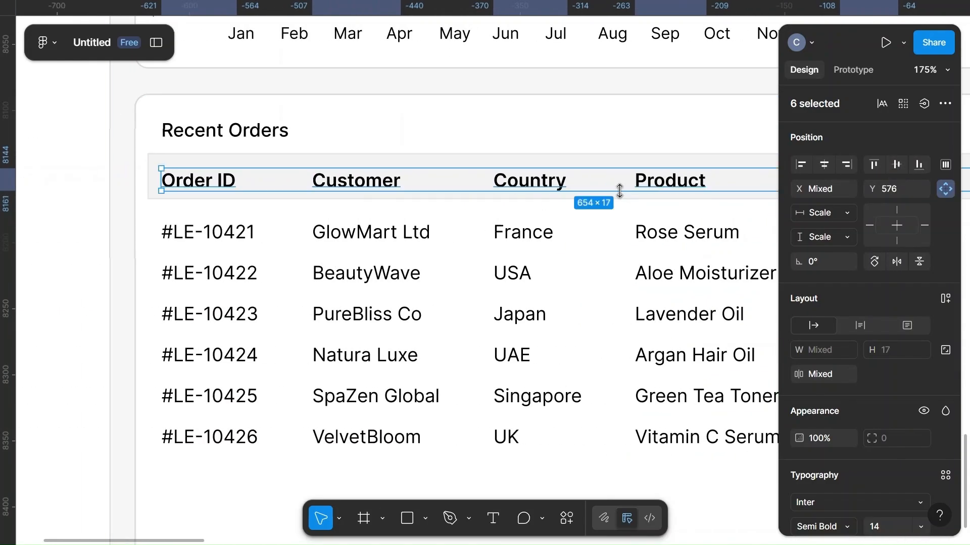
Step: Group the six column headings and center the group vertically on the gray header bar
key("ctrl+g")
scroll(556, 184, "right", 5)
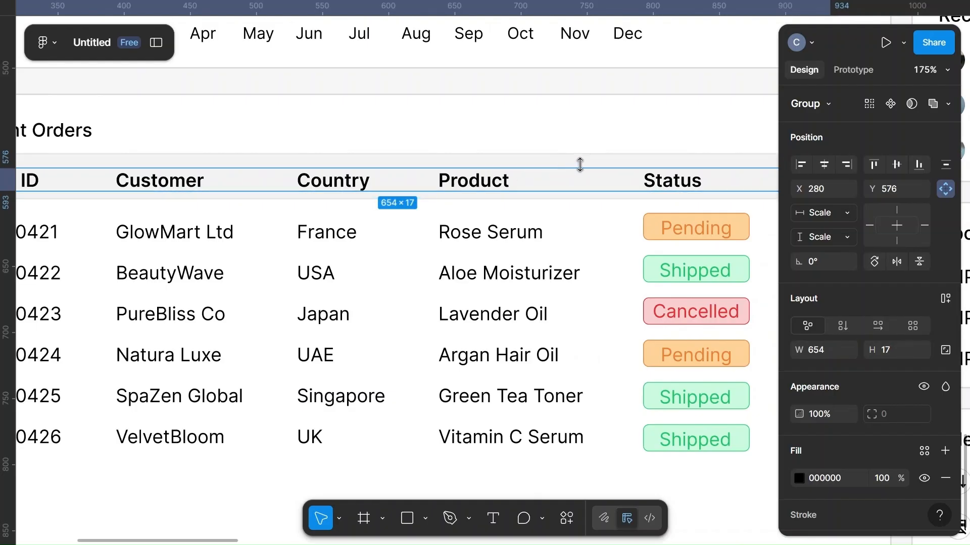
left_click(608, 160, "shift")
left_click(897, 166)
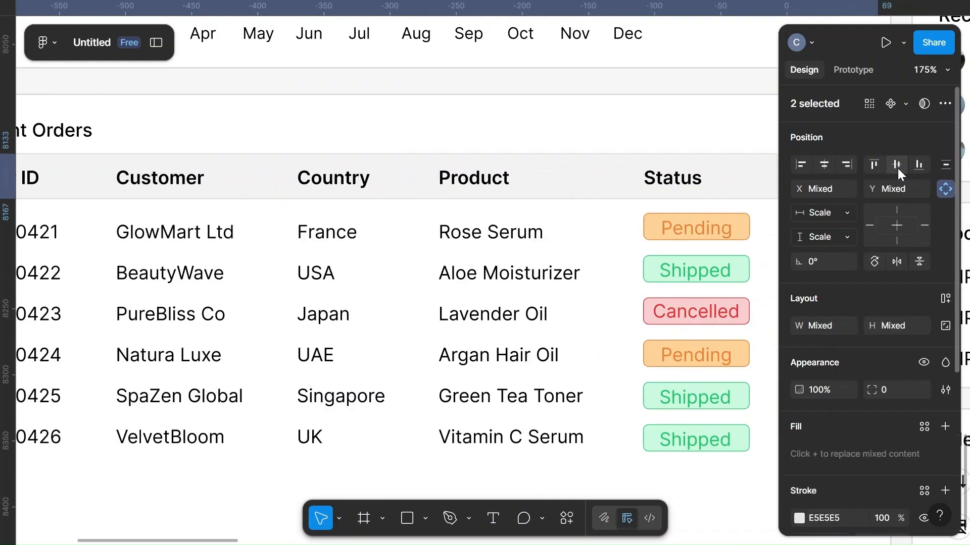
scroll(586, 276, "right", 5)
Step: Round the corners of the table's header bar to a radius of 4
left_click(535, 128)
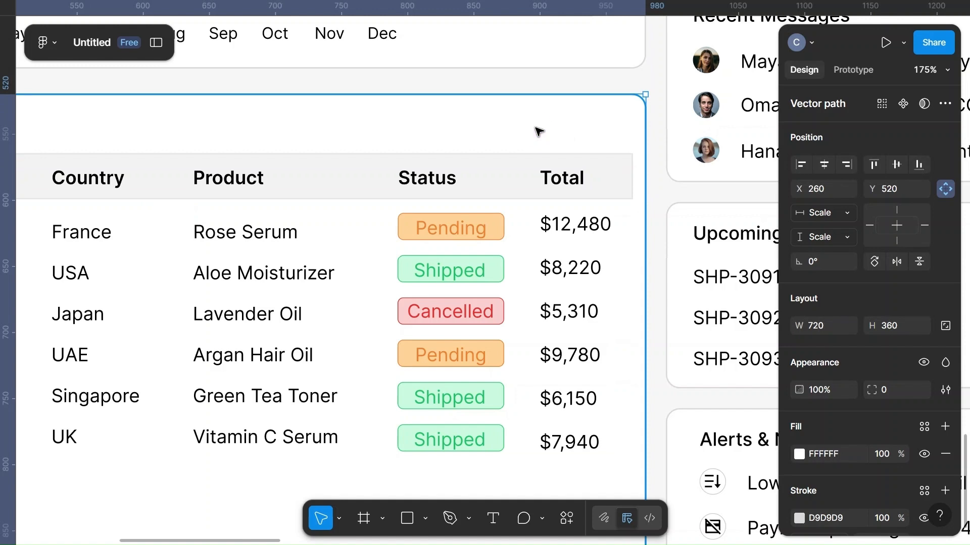
left_click(623, 173)
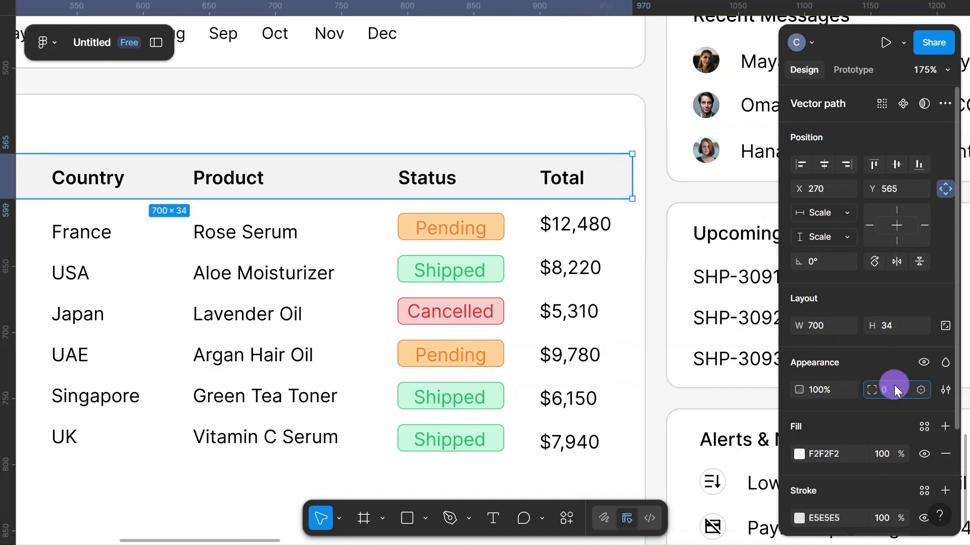
left_click(883, 361)
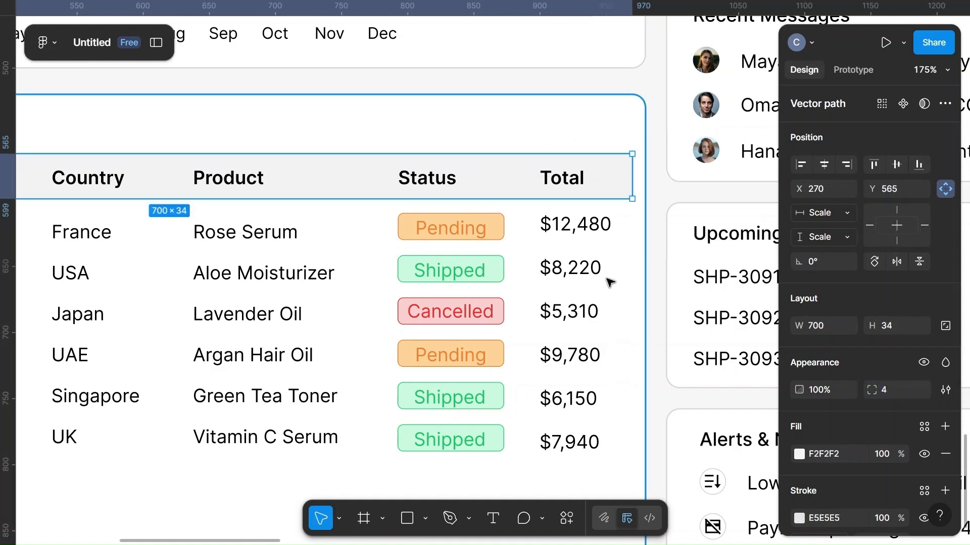
scroll(610, 282, "down", 3)
scroll(610, 282, "down", 4)
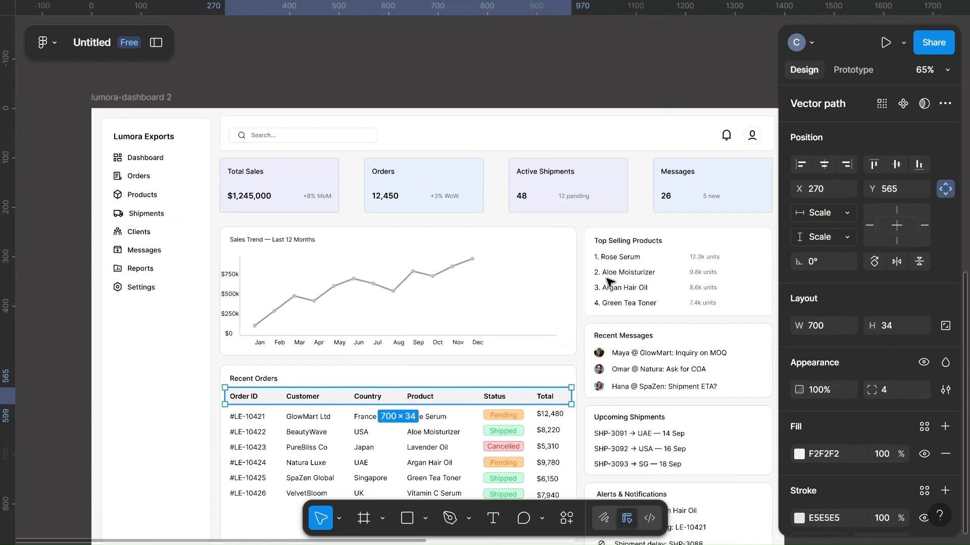
scroll(435, 222, "down", 5)
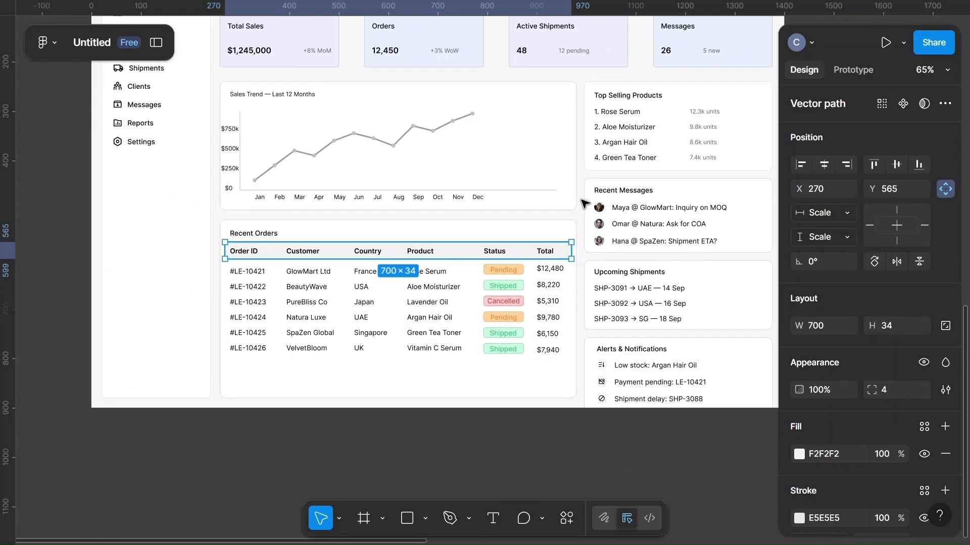
scroll(519, 247, "up", 5)
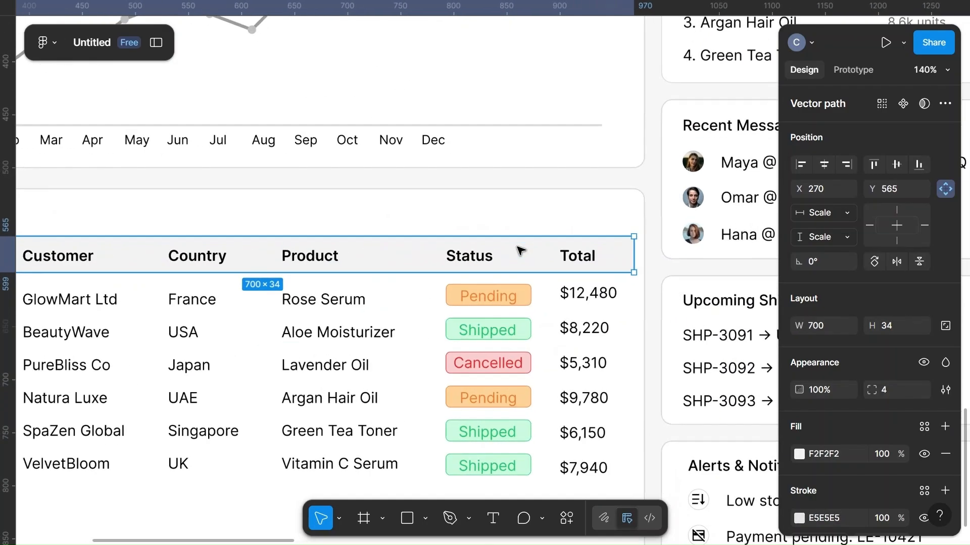
Step: Set the header bar's stroke color to CCCCCC with a weight of 0.5
scroll(835, 444, "down", 2)
left_click(827, 438)
type("cc")
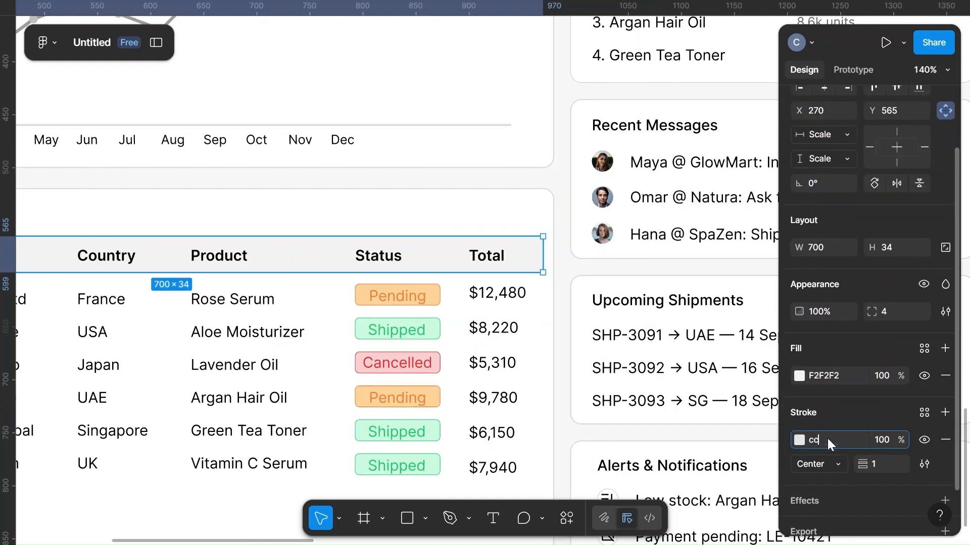
type("cccc")
left_click(879, 466)
type("0.5")
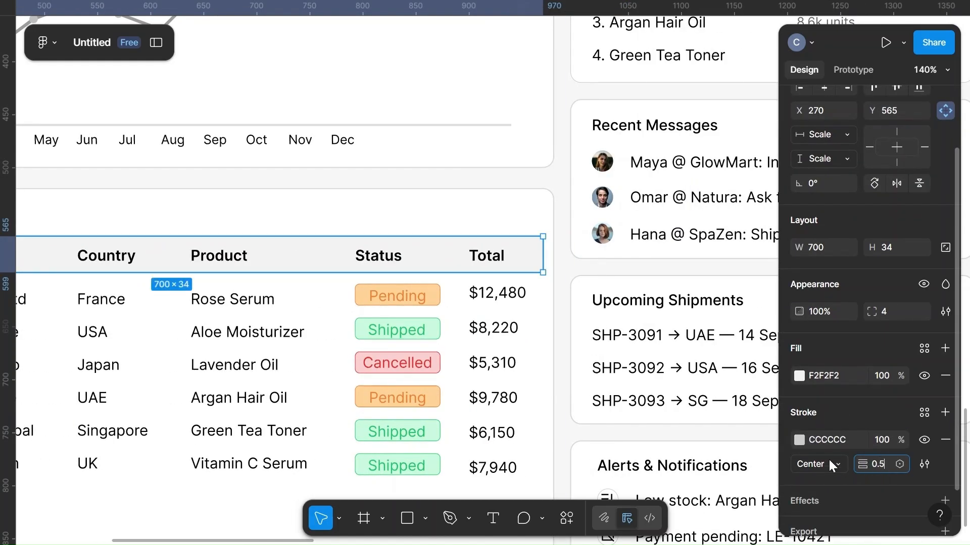
left_click(861, 401)
Step: Fill the header bar with the light blue AEC7ED from the colors used on this page
left_click(799, 376)
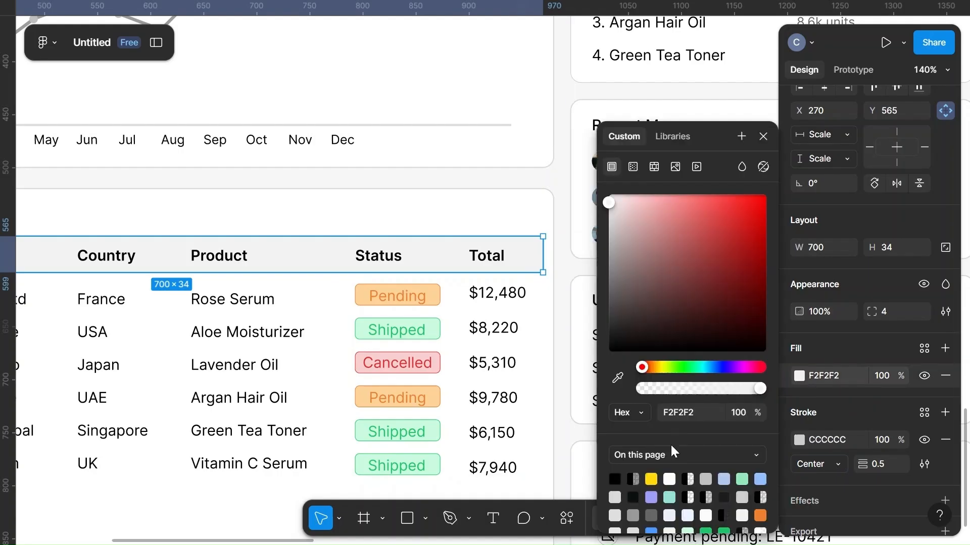
left_click(652, 497)
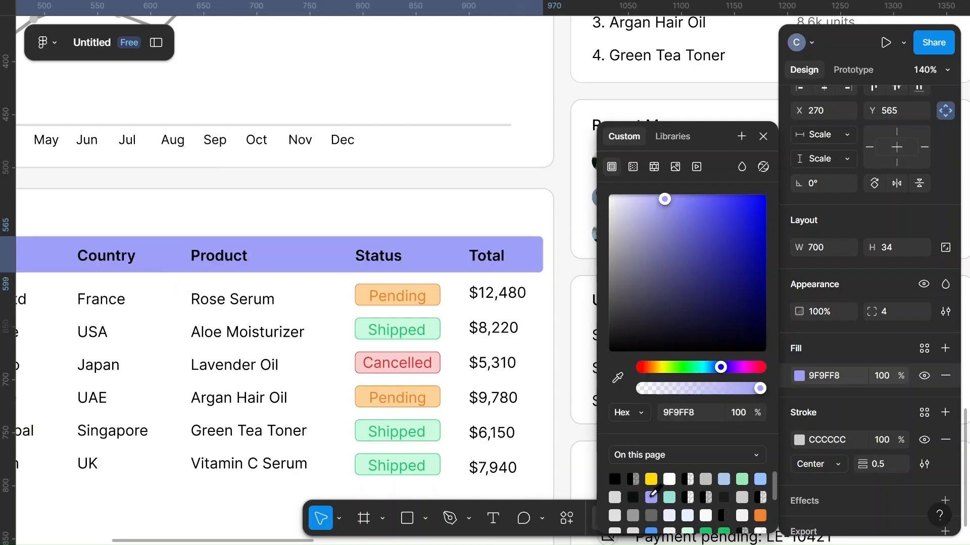
left_click(725, 479)
left_click(383, 260)
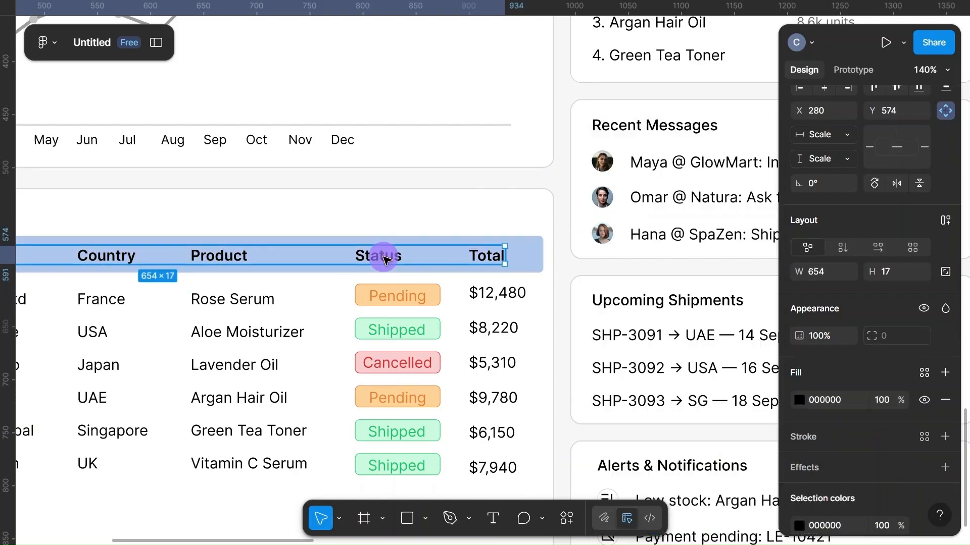
scroll(417, 212, "down", 3, "ctrl")
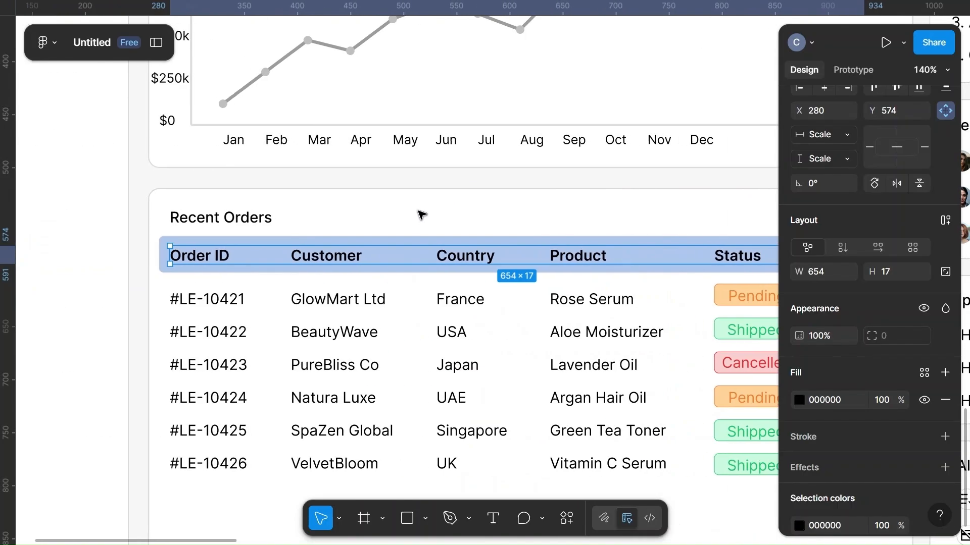
scroll(419, 212, "down", 3, "ctrl")
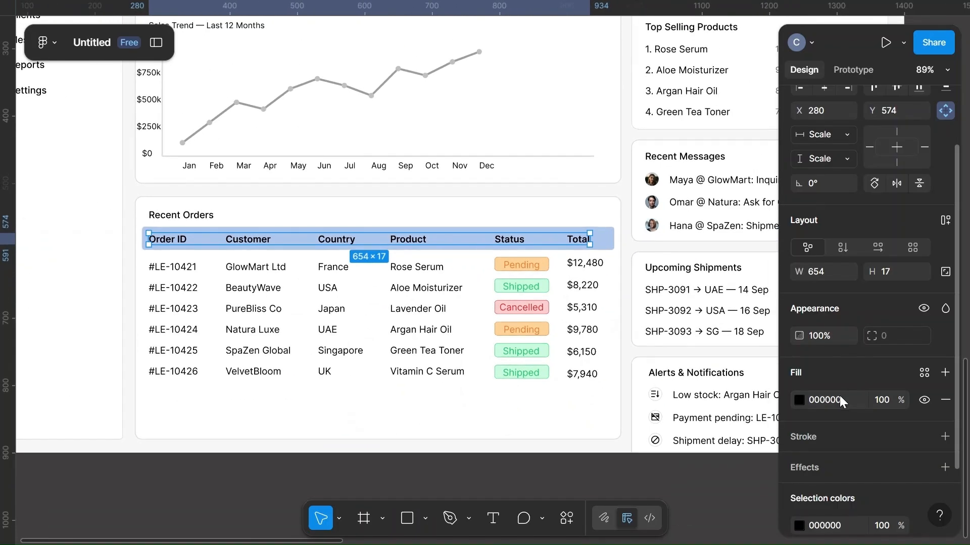
left_click(461, 210)
left_click(368, 240)
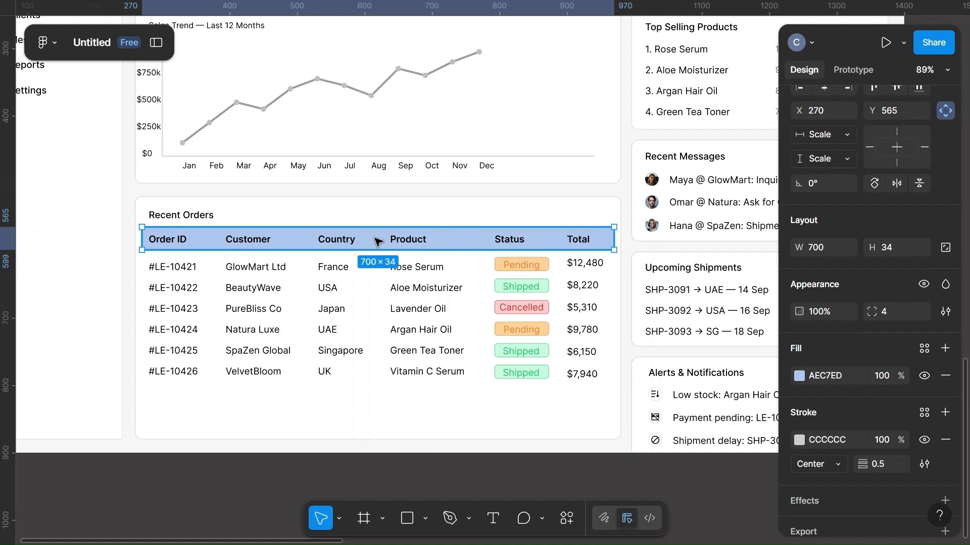
Step: Shorten the Recent Orders card from its lower edge to a height of 299
left_click(369, 424)
left_click_drag(386, 437, 391, 399)
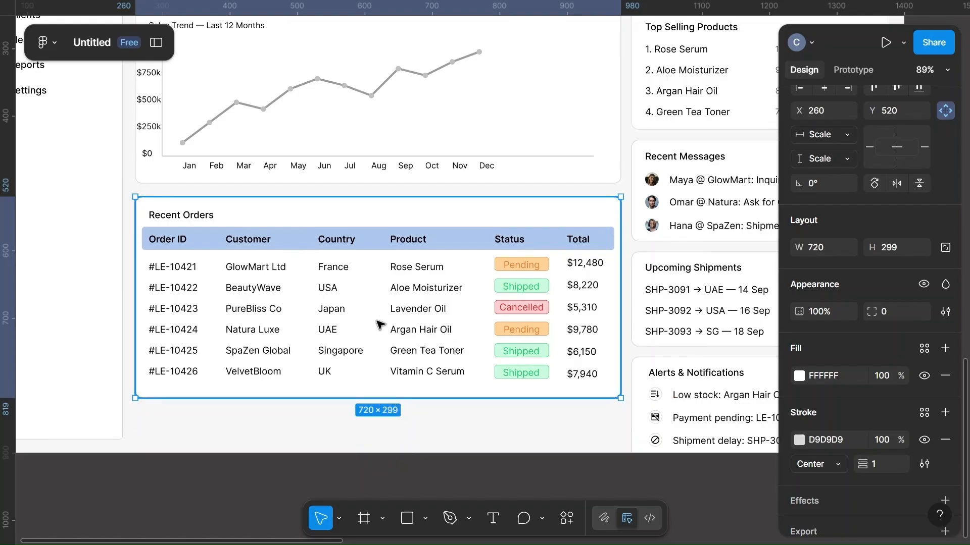
left_click(401, 320)
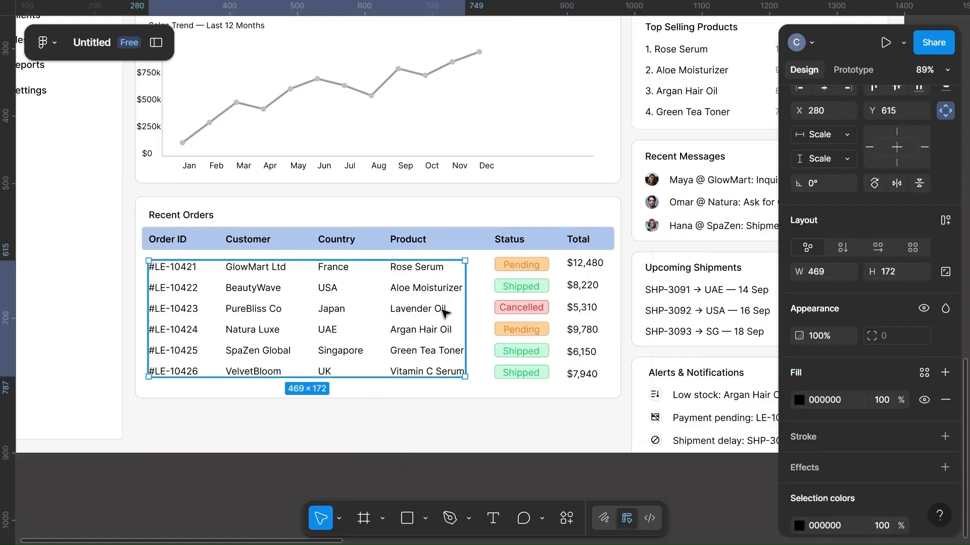
left_click(549, 302, "shift")
left_click(385, 297)
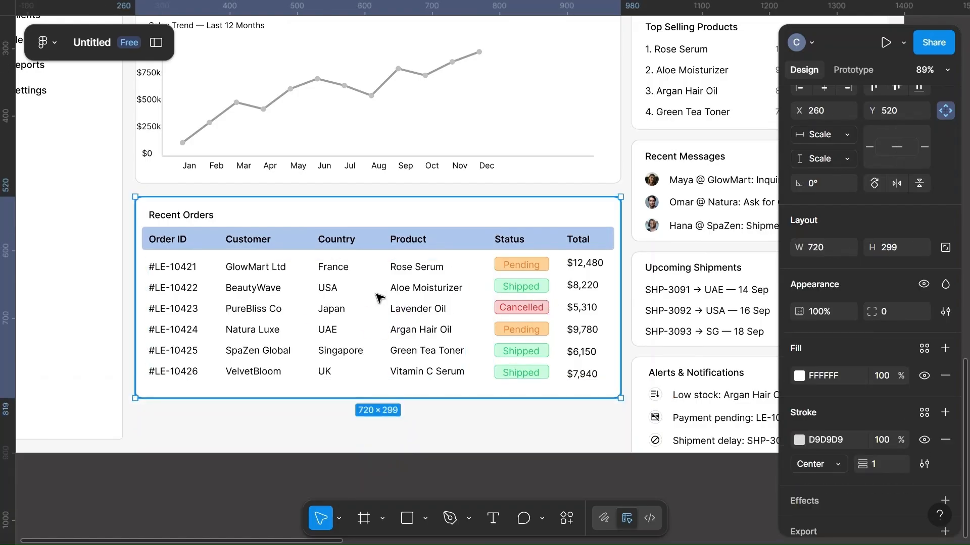
left_click(153, 436)
Step: Check the vertical spacing between the amounts in the Total column
scroll(153, 436, "up", 3)
scroll(433, 428, "right", 3)
left_click(613, 340)
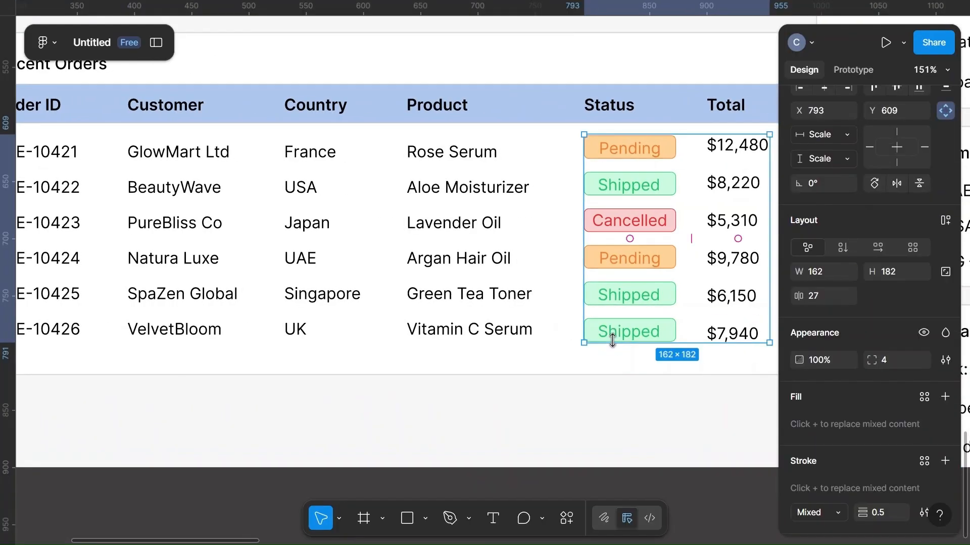
double_click(725, 300)
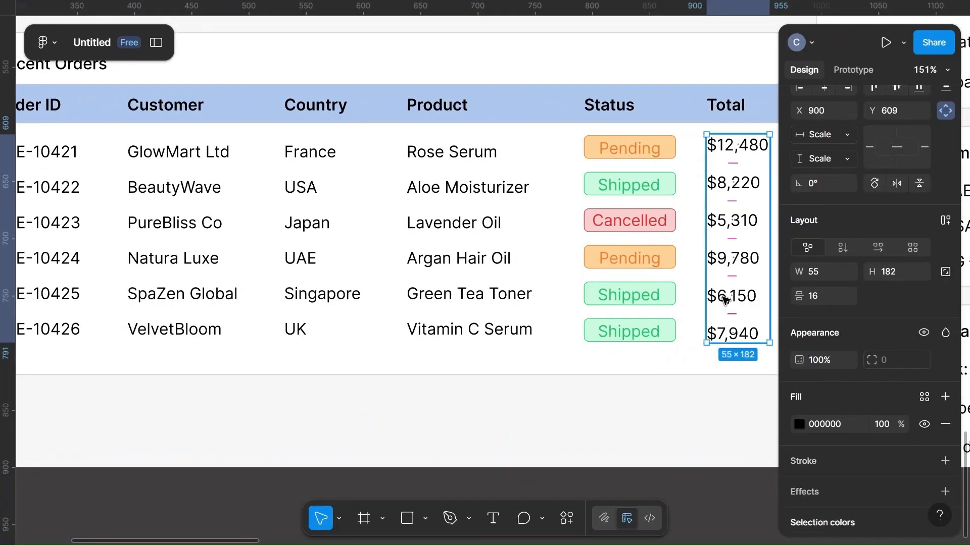
double_click(435, 262)
left_click(415, 365)
Step: Try a vertical auto layout on the group of order details from Order ID to Product, and undo it
left_click(288, 282)
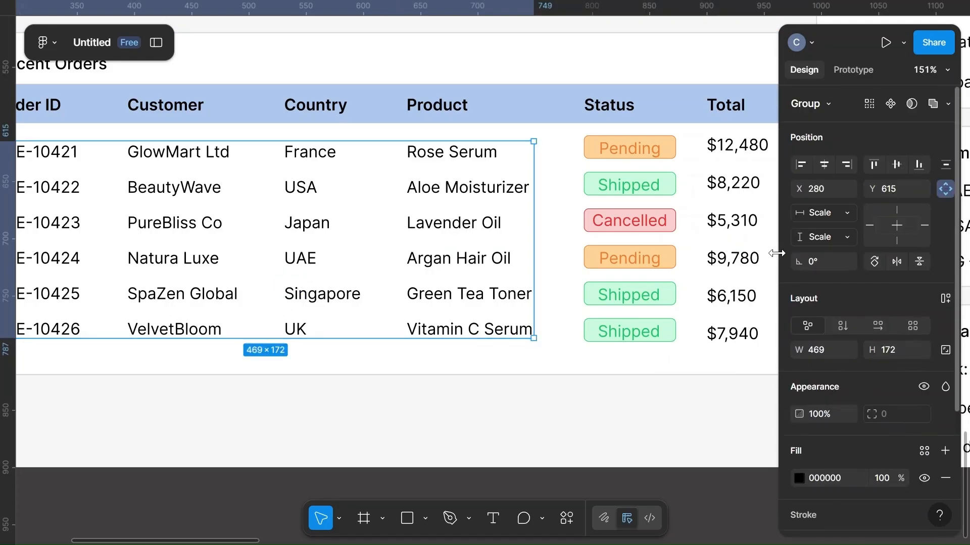
left_click(850, 324)
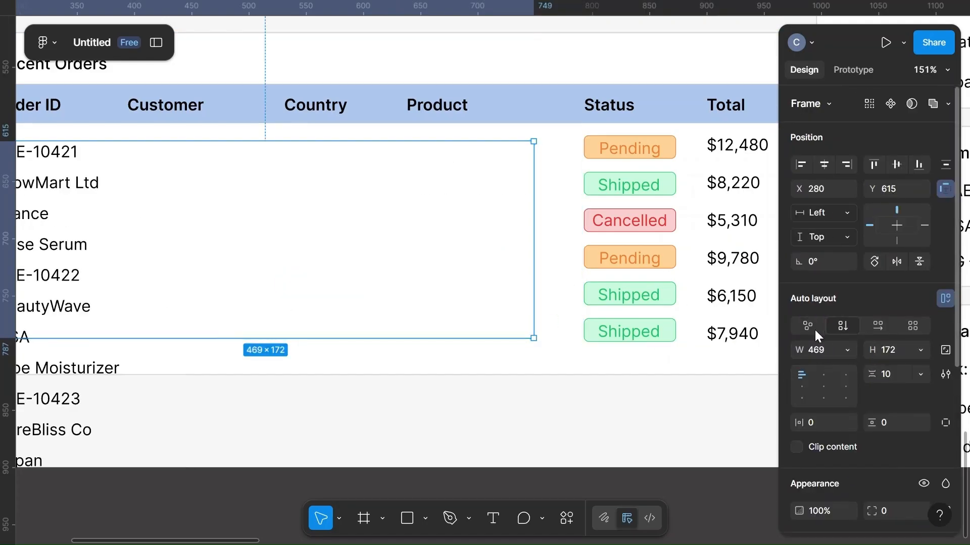
scroll(346, 379, "left", 5)
key("ctrl+z")
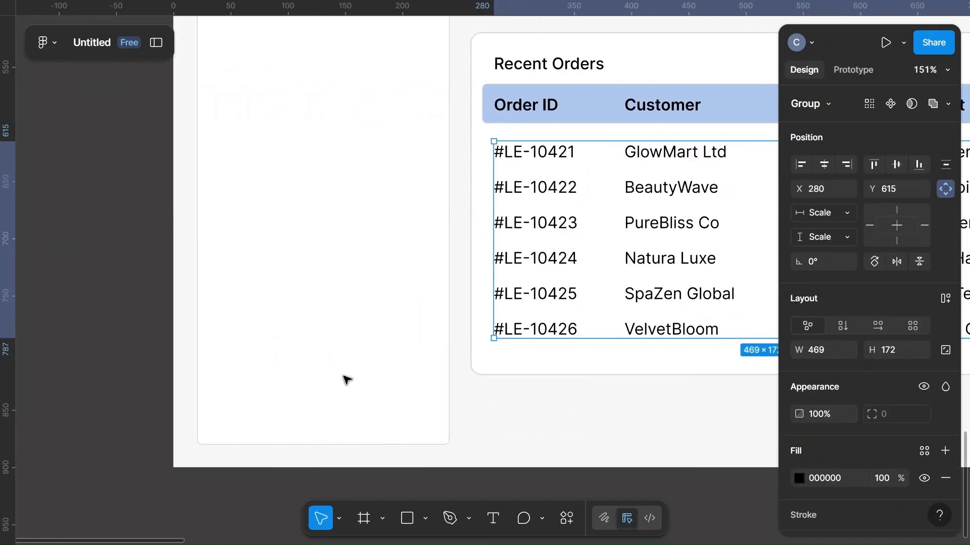
Step: Ungroup the order details text under Order ID, Customer, Country and Product, and set its vertical spacing to 16
right_click(376, 255)
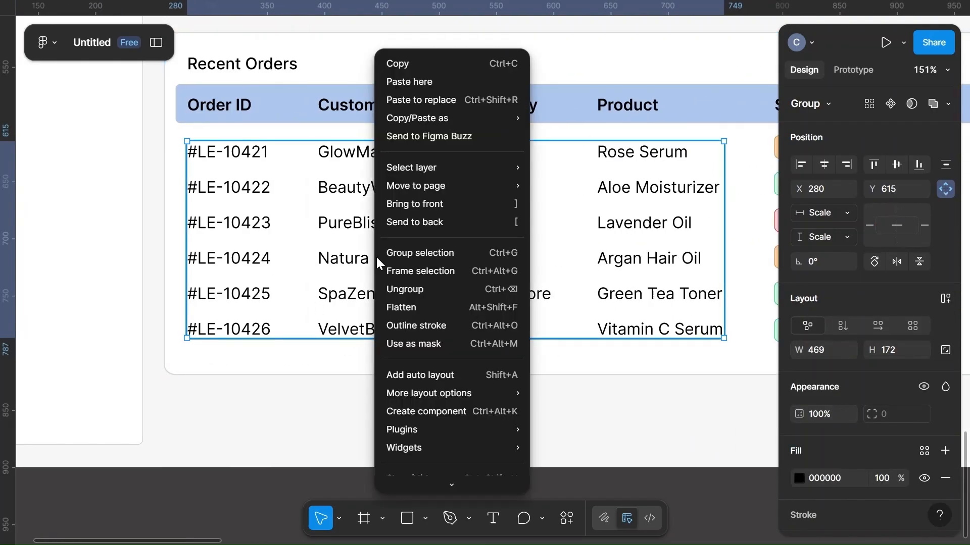
left_click(399, 286)
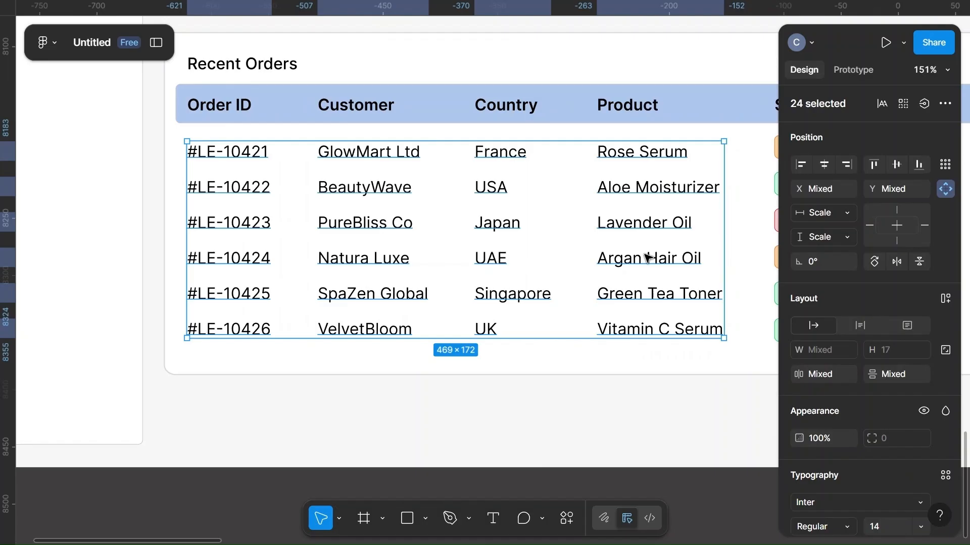
left_click(900, 377)
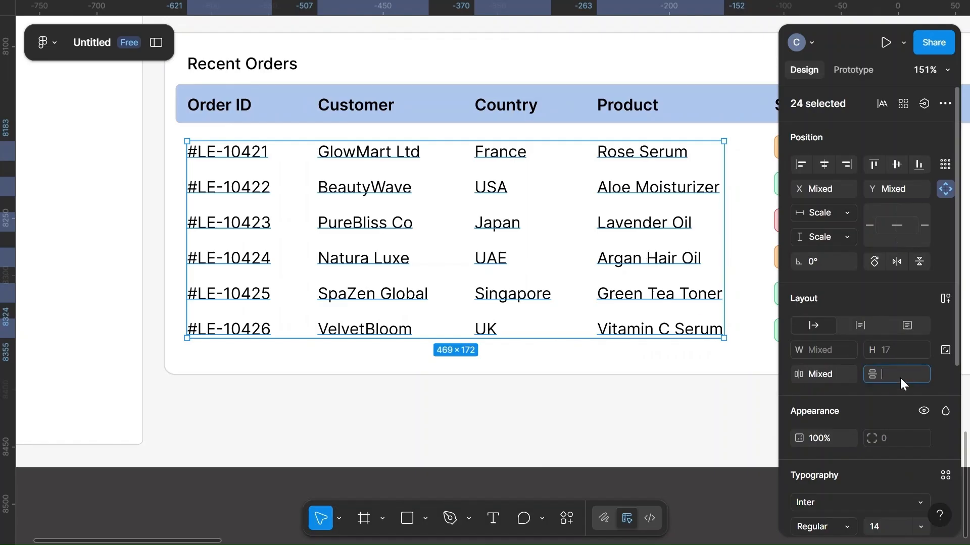
type("16")
key("Return")
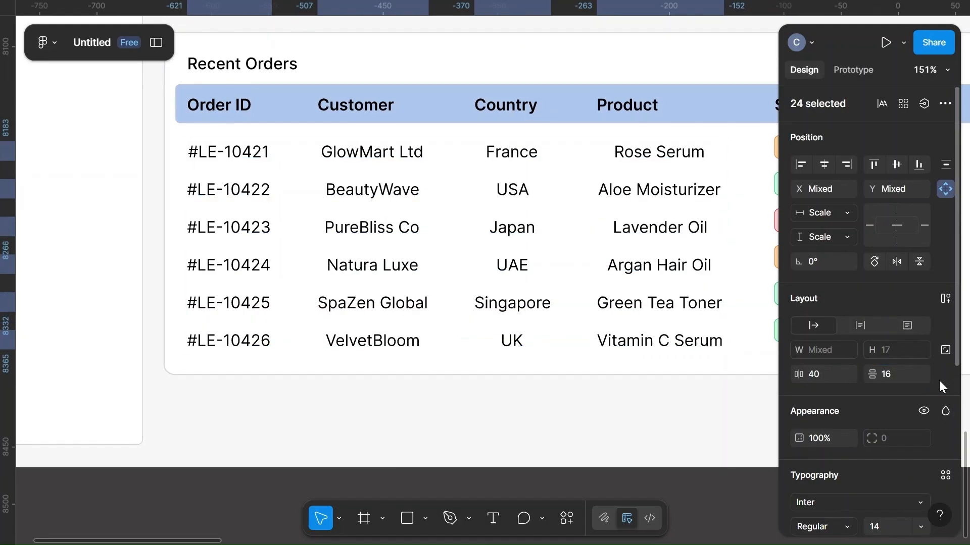
scroll(685, 394, "right", 5)
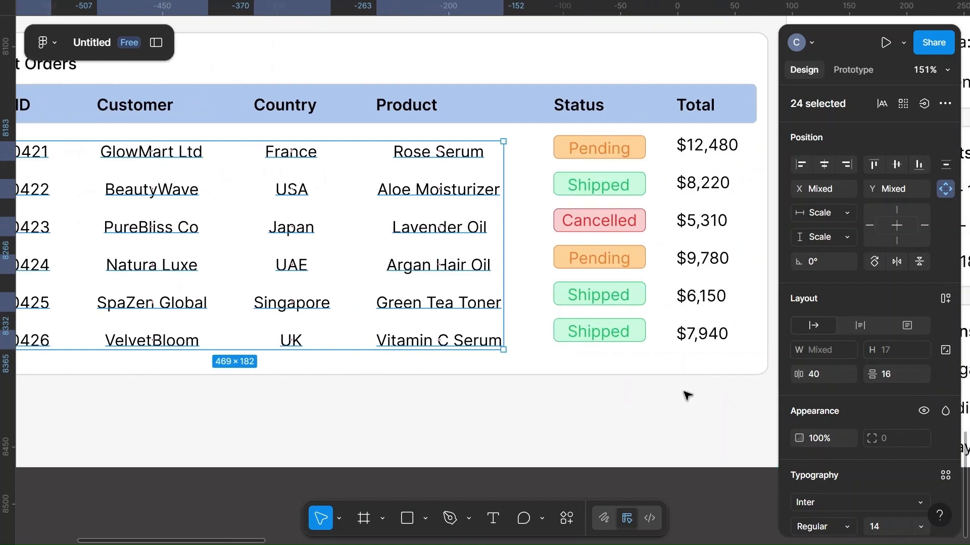
Step: Group the order details from Order ID to Product and move the group up under the header bar to Y 606
scroll(686, 394, "left", 2)
key("ctrl+g")
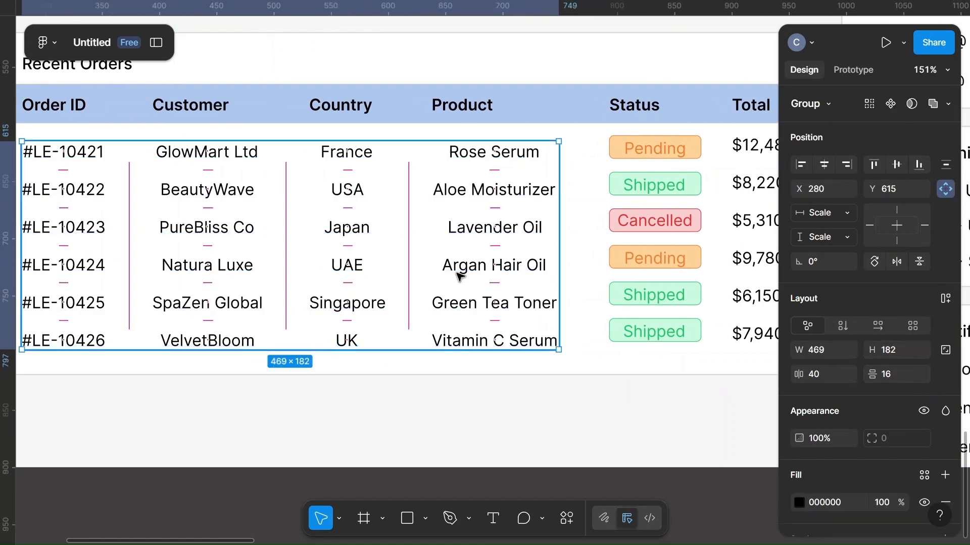
left_click(457, 410)
left_click(479, 288)
left_click(461, 305)
left_click_drag(462, 305, 419, 265)
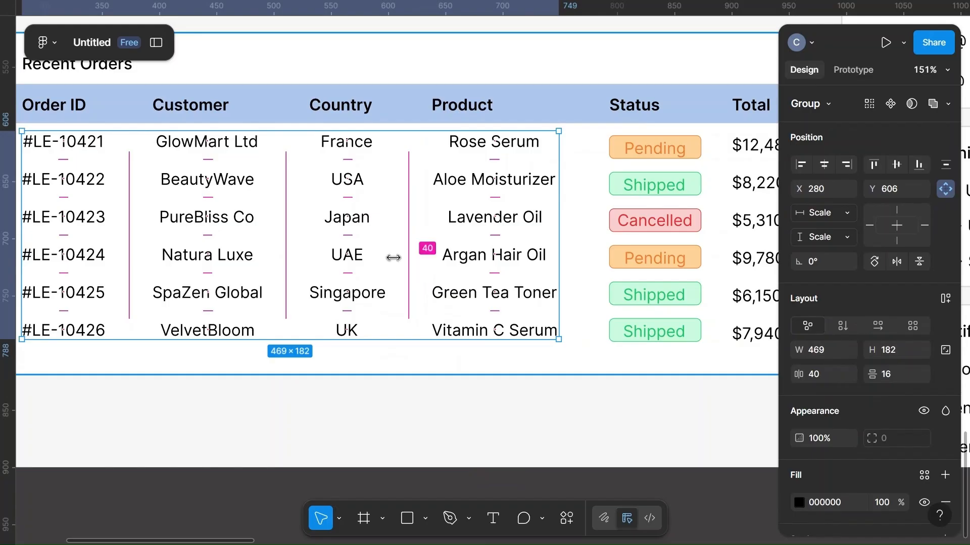
double_click(217, 228)
left_click(200, 141)
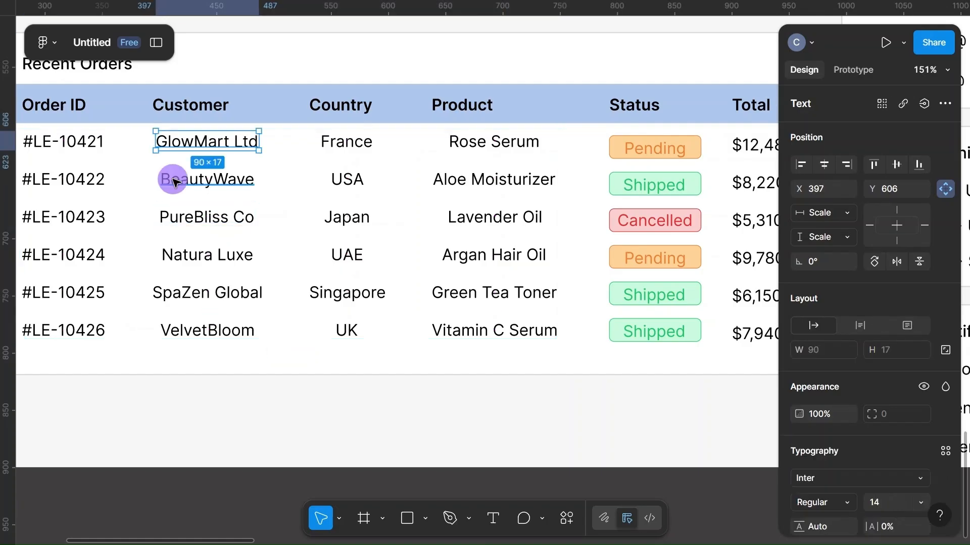
left_click(174, 182, "shift")
left_click(266, 439)
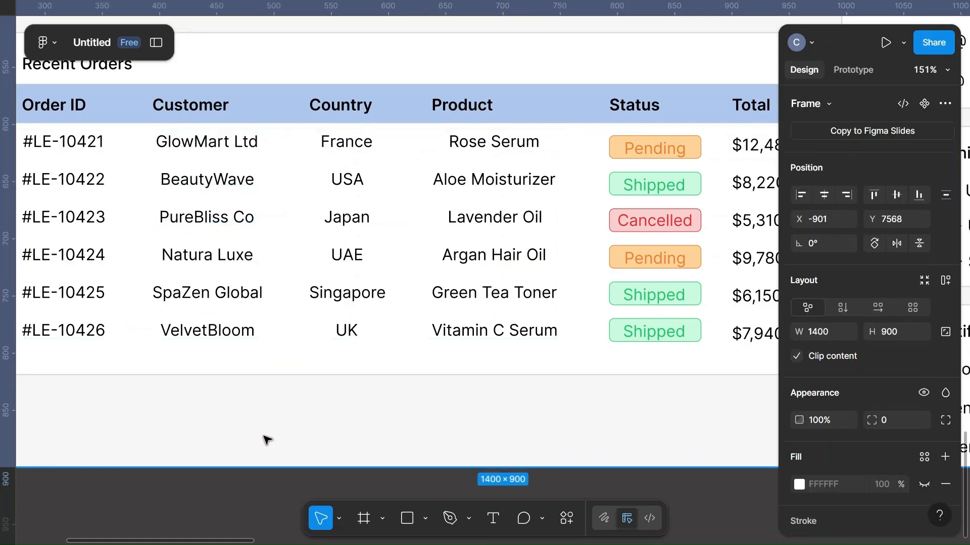
Step: Ungroup the order details text under Order ID, Customer, Country and Product into separate text layers
left_click(347, 295)
right_click(349, 294)
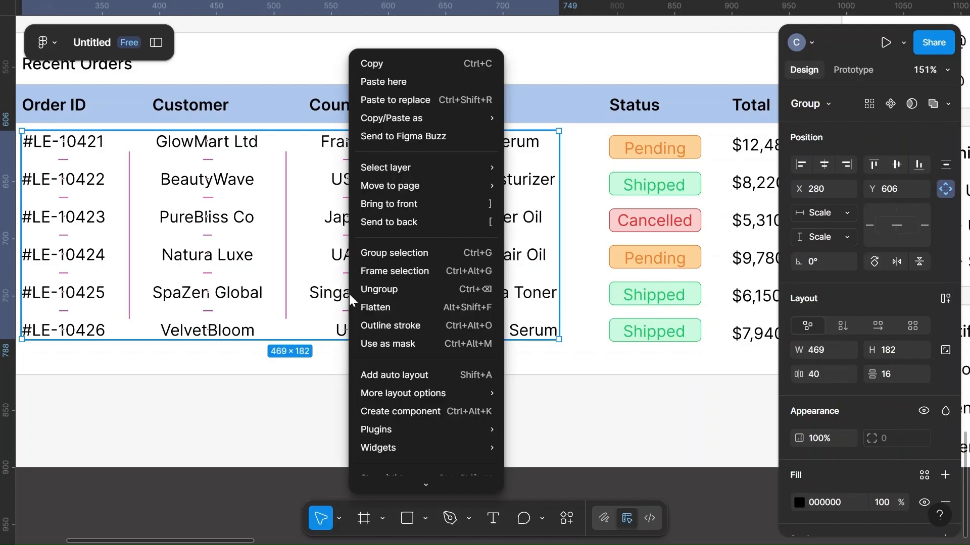
left_click(382, 291)
left_click(248, 384)
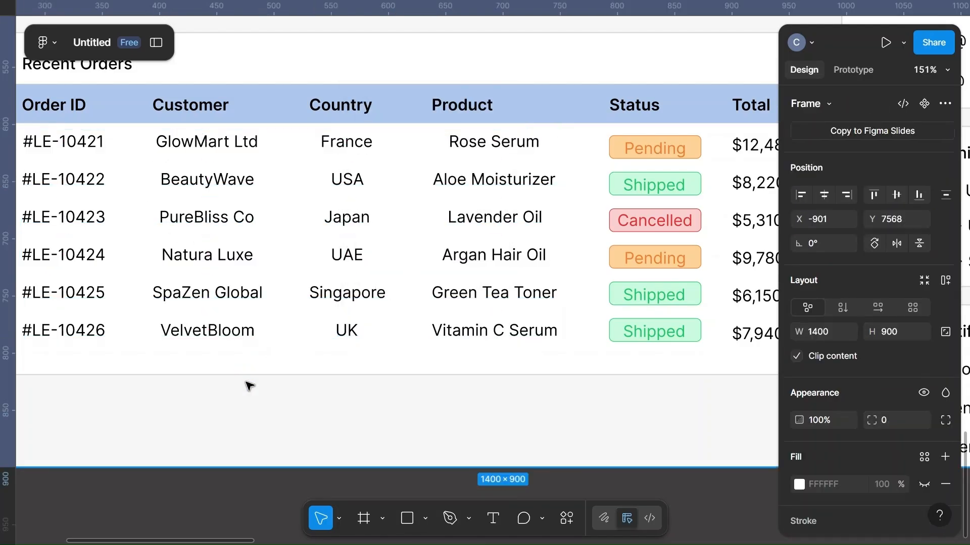
Step: Left-align the six order numbers under the Order ID heading and group them as one column
left_click(196, 147)
left_click(83, 147)
scroll(83, 147, "left", 3)
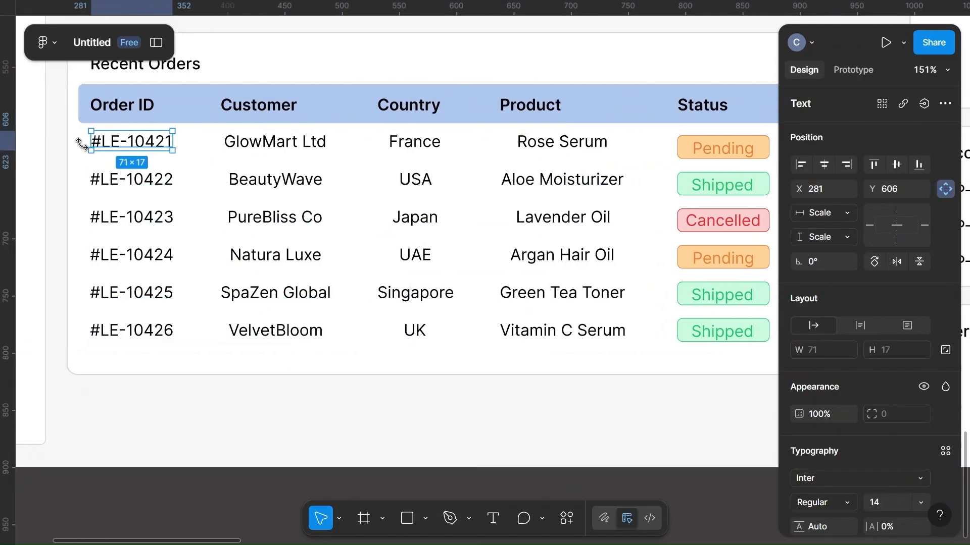
left_click(119, 178, "shift")
left_click(99, 216, "shift")
left_click(116, 255, "shift")
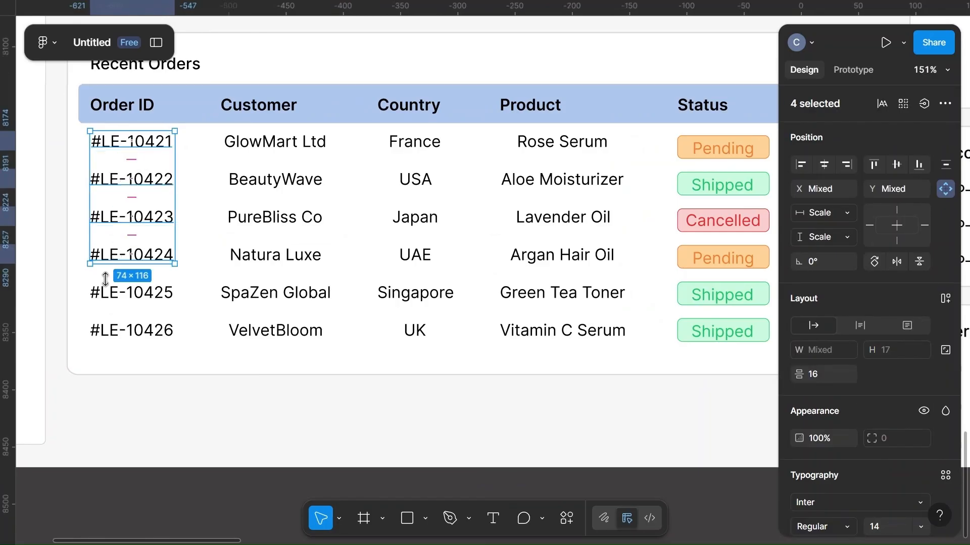
left_click(104, 292, "shift")
left_click(104, 330, "shift")
left_click(802, 165)
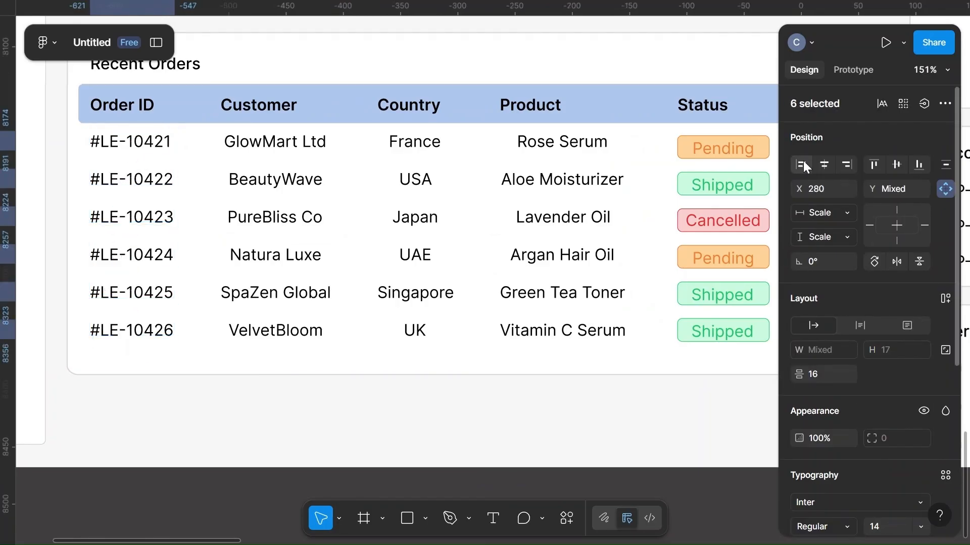
key("ctrl+g")
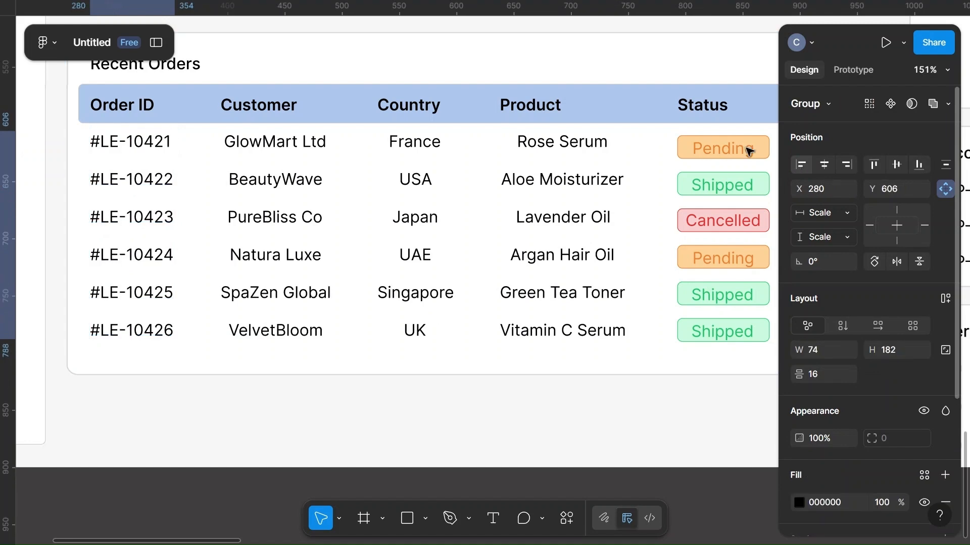
Step: Left-align the six company names from GlowMart Ltd to VelvetBloom under the Customer heading and group them
left_click(271, 147)
left_click(252, 180, "shift")
left_click(241, 218, "shift")
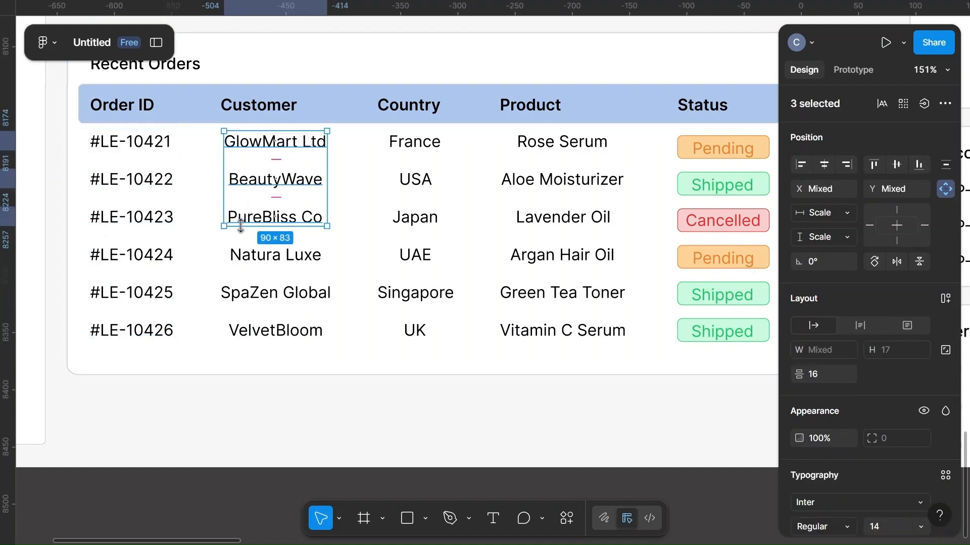
left_click(237, 255, "shift")
left_click(244, 292, "shift")
left_click(245, 329, "shift")
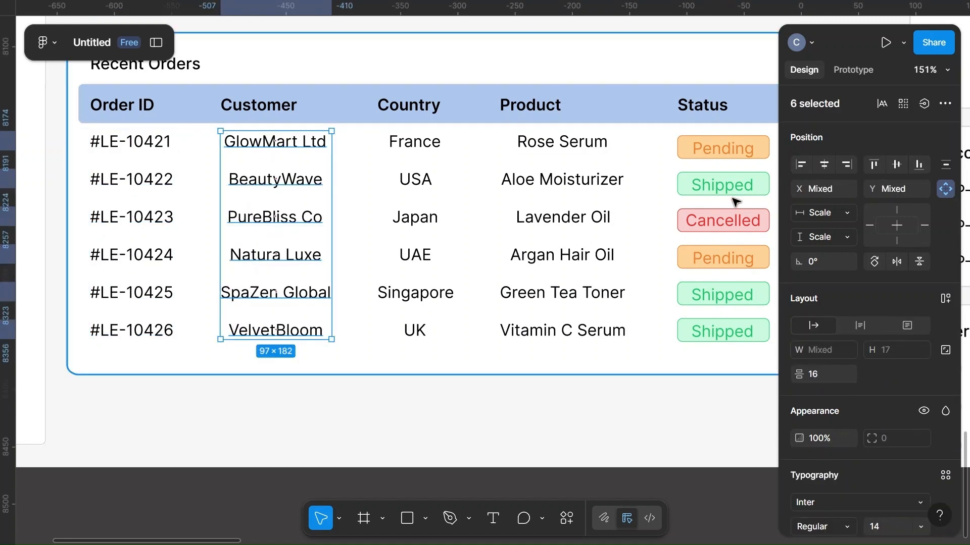
left_click(799, 163)
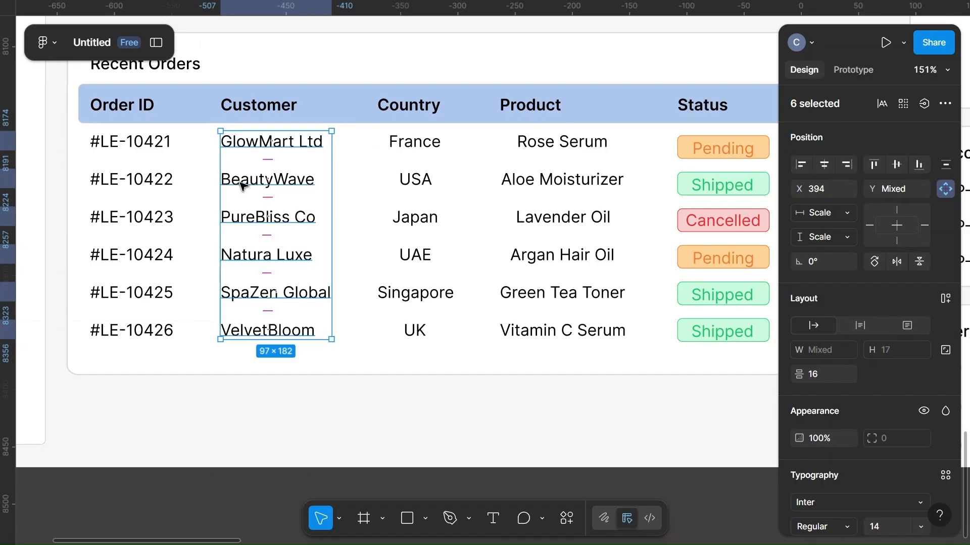
key("ctrl+g")
Step: Left-align the six country names from France to UK under the Country heading and group them
left_click(411, 143)
left_click(420, 179, "shift")
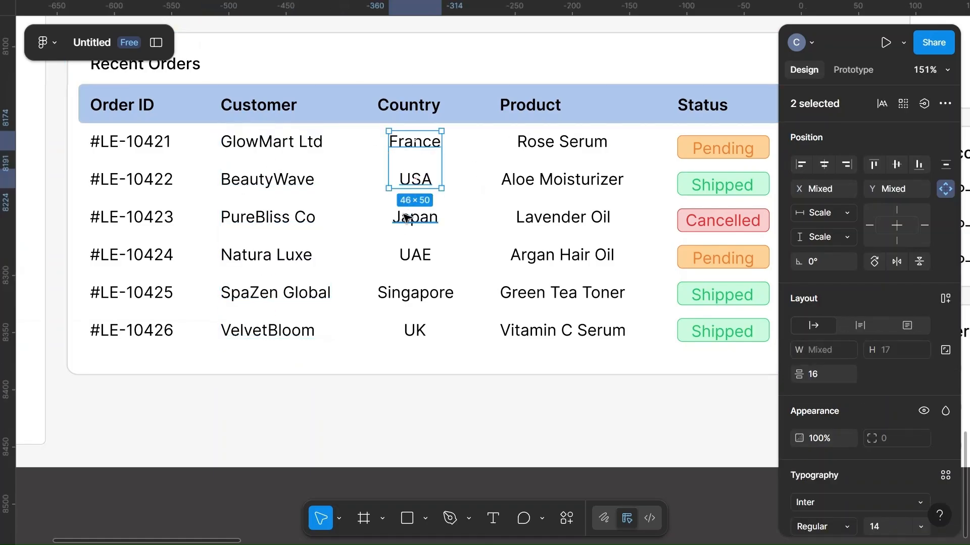
left_click(406, 218, "shift")
left_click(407, 255, "shift")
left_click(389, 294, "shift")
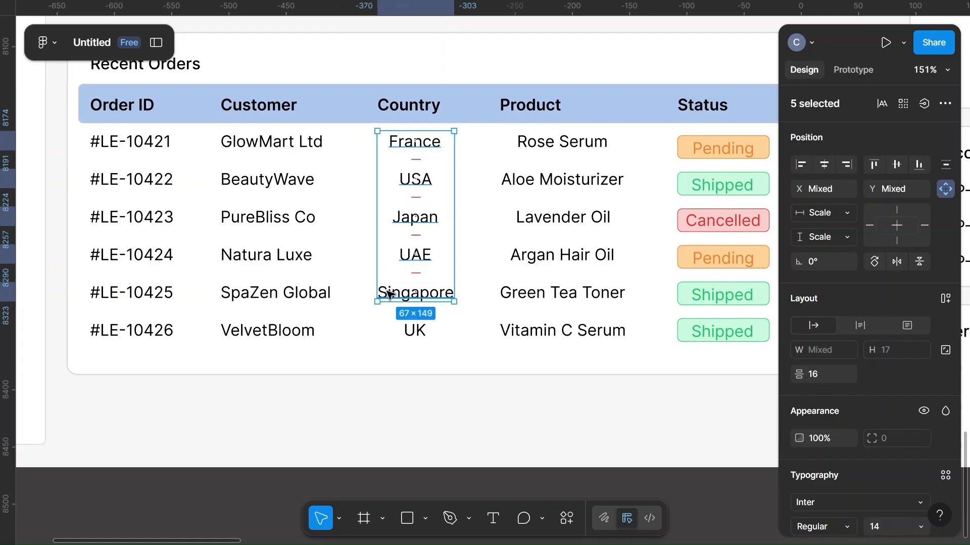
left_click(413, 334, "shift")
left_click(799, 163)
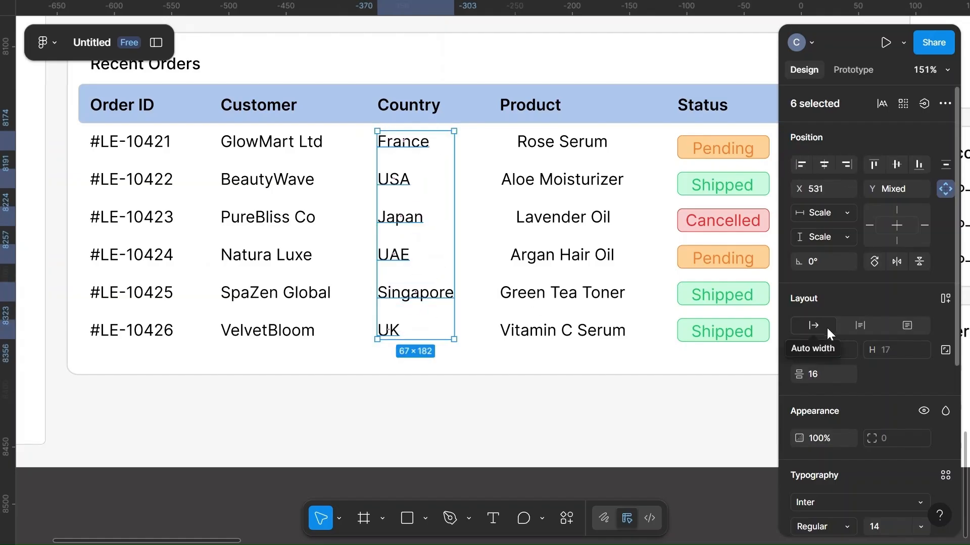
key("ctrl+g")
Step: Left-align the product names under the Product heading, starting with Rose Serum and Aloe Moisturizer
left_click(530, 144)
left_click(522, 183, "shift")
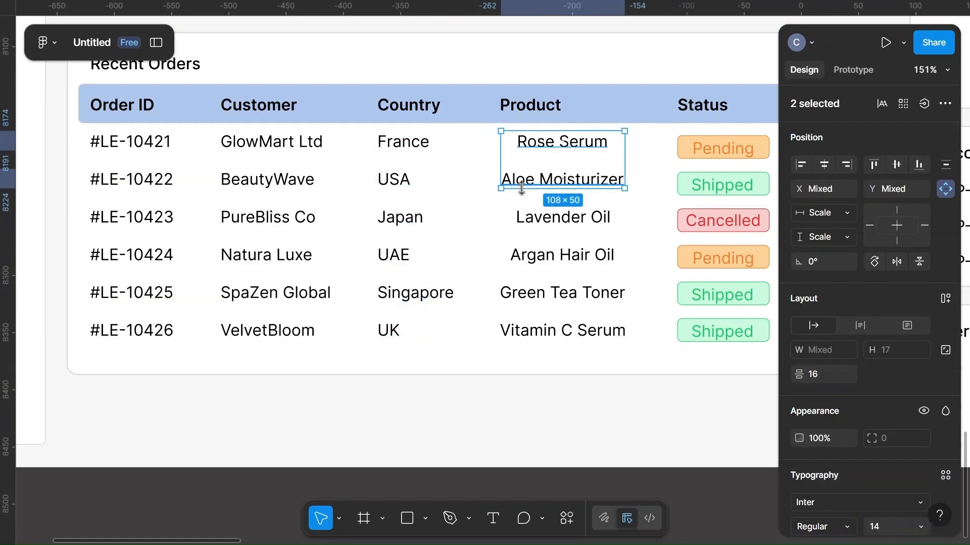
Step: Left-align all six product names in the Recent Orders table and group them as one column
left_click(531, 221, "shift")
left_click(531, 256, "shift")
left_click(515, 294, "shift")
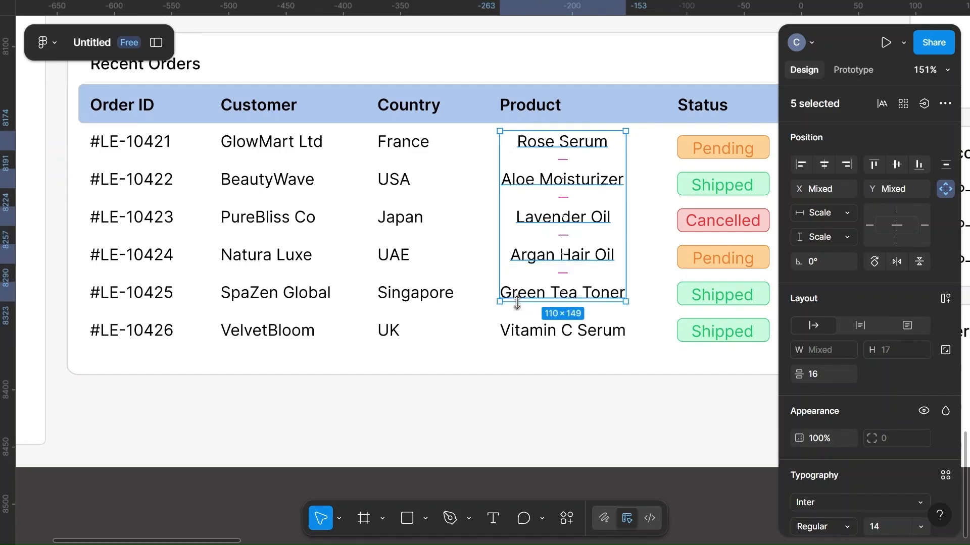
left_click(521, 335, "shift")
left_click(798, 164)
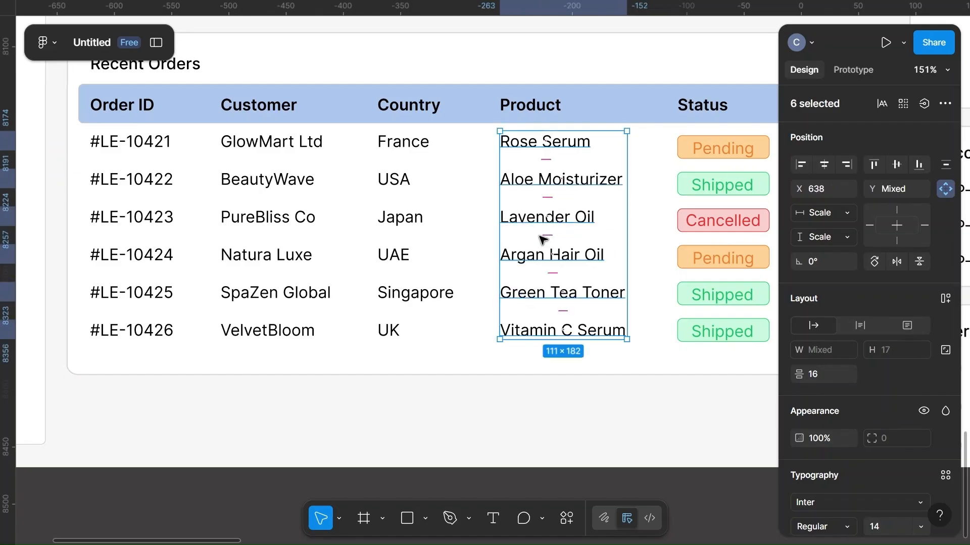
key("ctrl+g")
Step: Group the Order ID, Customer, Country and Product value columns together into one block
left_click(278, 248)
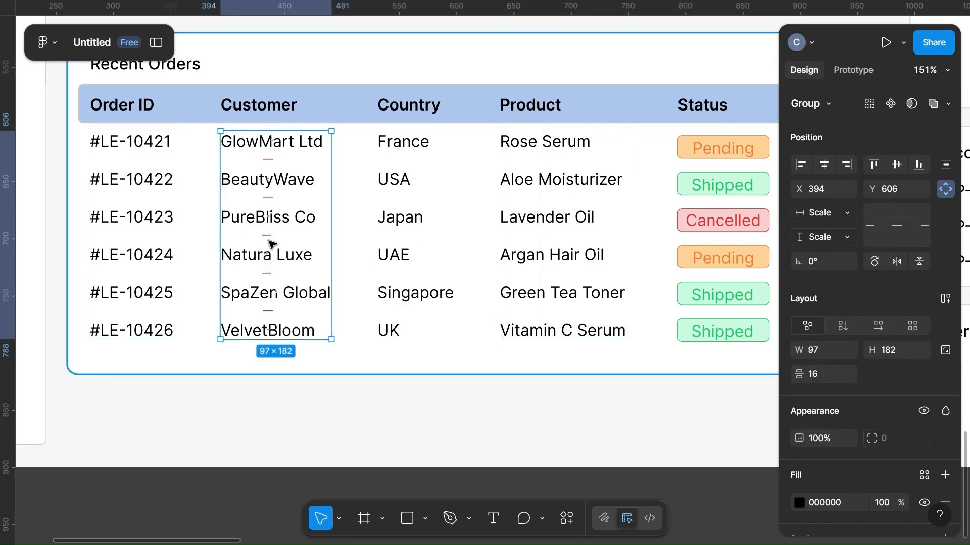
left_click_drag(259, 258, 259, 255)
left_click(394, 249)
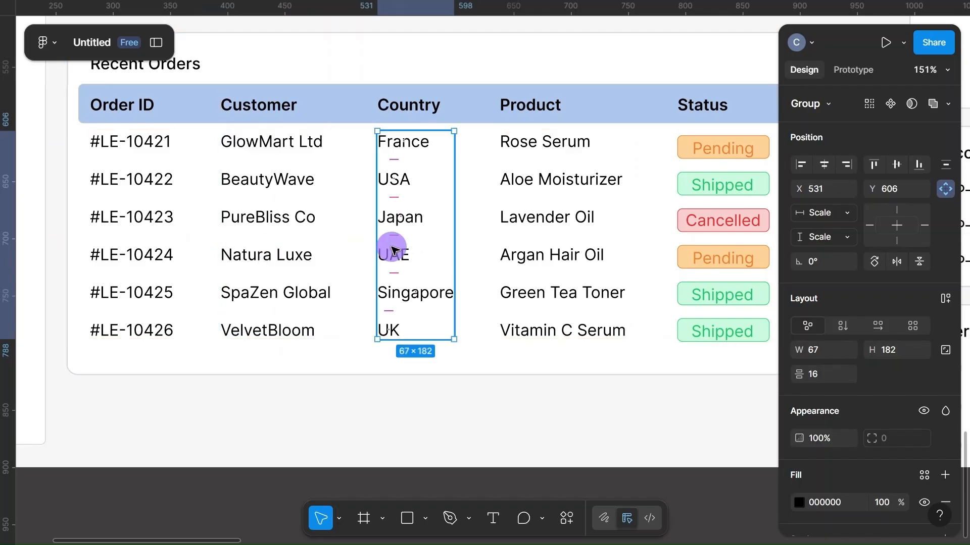
left_click_drag(525, 251, 530, 250)
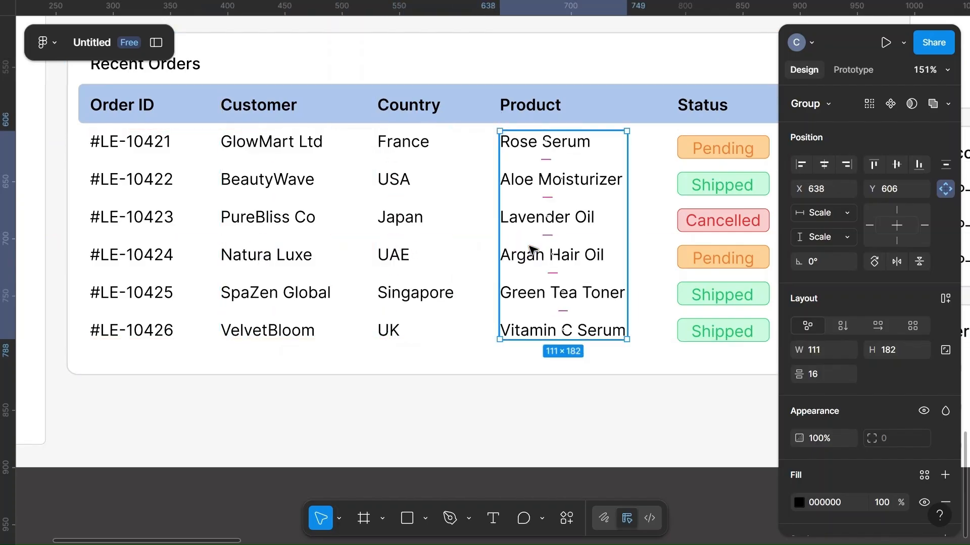
left_click(401, 246, "shift")
left_click(281, 258, "shift")
left_click(152, 254, "shift")
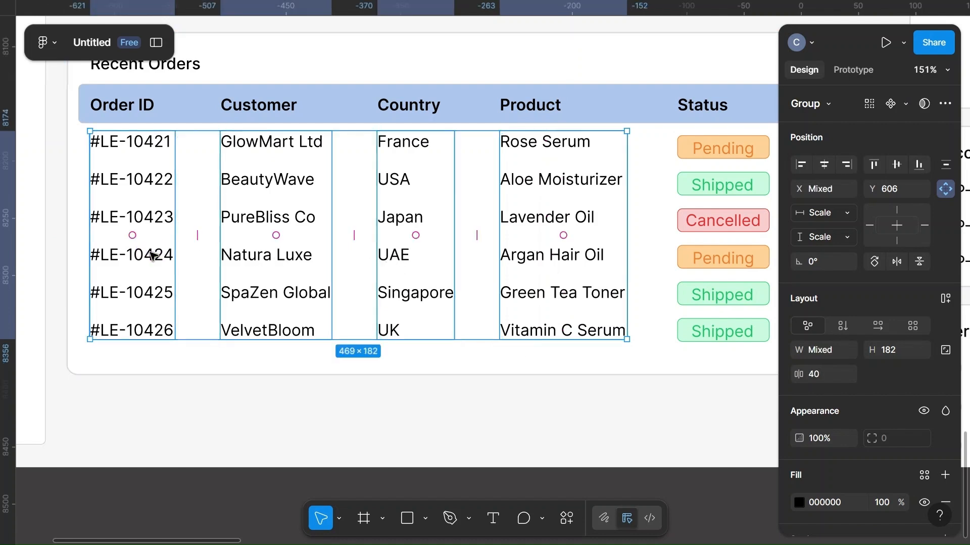
key("ctrl+g")
Step: Align the four-column block, the Status and Total block and the card background on their vertical centers
scroll(531, 228, "right", 4)
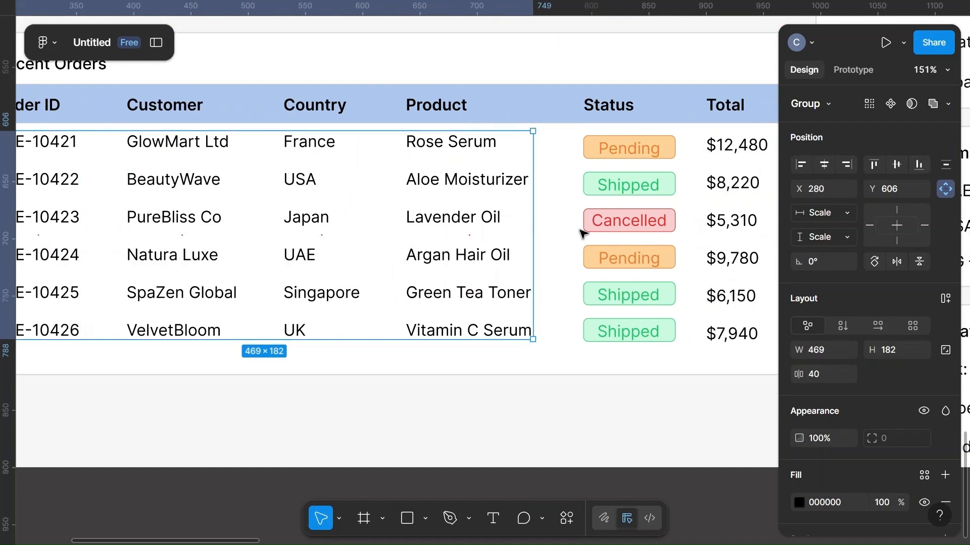
left_click(581, 232, "shift")
left_click(587, 226, "shift")
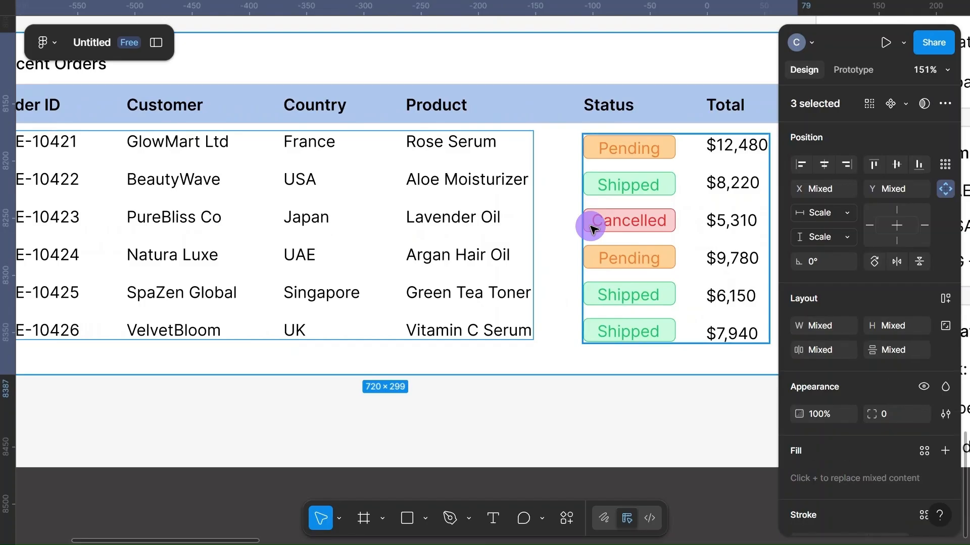
left_click(895, 165)
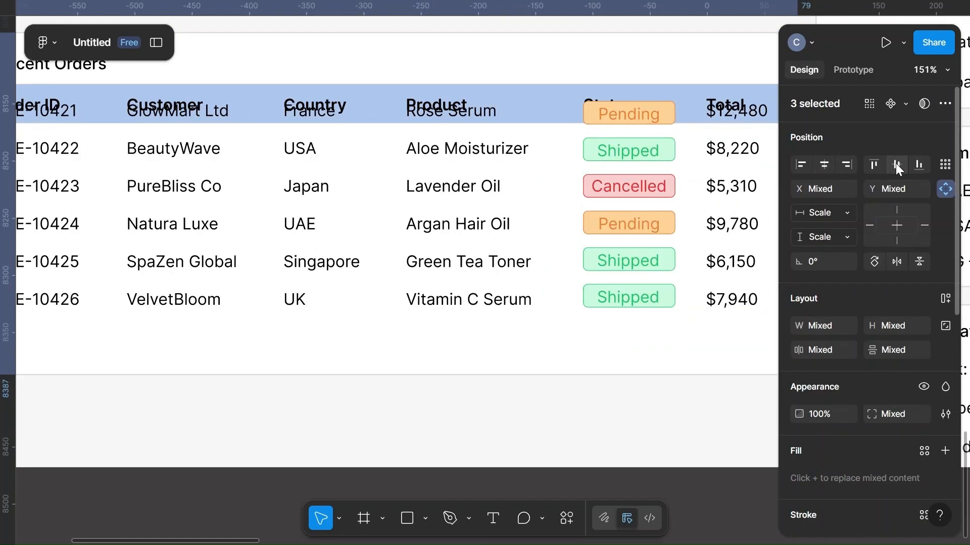
Step: Group the four-column block with the Status and Total block
left_click(509, 444)
left_click(465, 314)
left_click(467, 306)
left_click(610, 305, "shift")
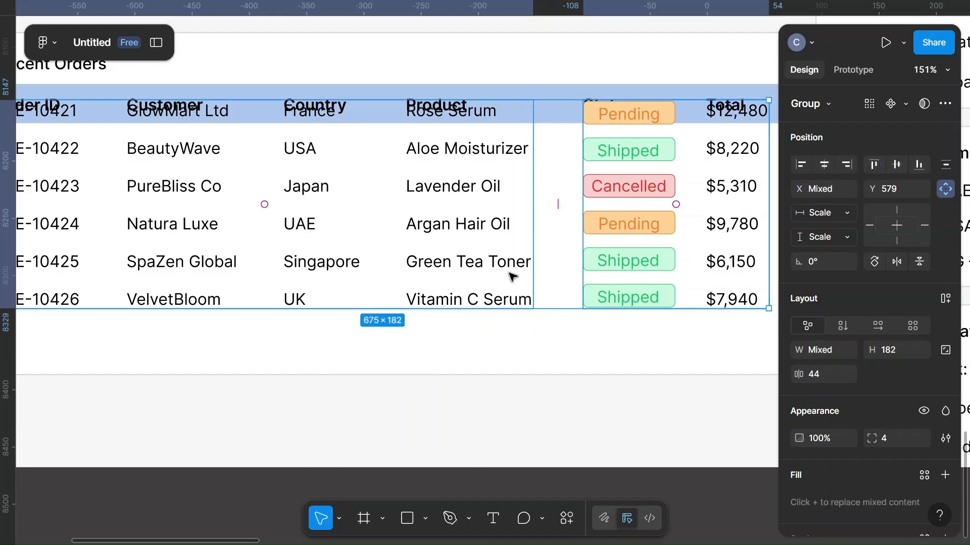
key("ctrl+g")
Step: Move the grouped order rows down below the blue header bar, to Y 610
left_click_drag(443, 256, 440, 269)
scroll(440, 270, "left", 1)
scroll(442, 270, "left", 1)
mouse_move(536, 277)
left_mouse_down()
mouse_move(525, 278)
mouse_move(552, 280)
left_mouse_up()
scroll(555, 283, "down", 5)
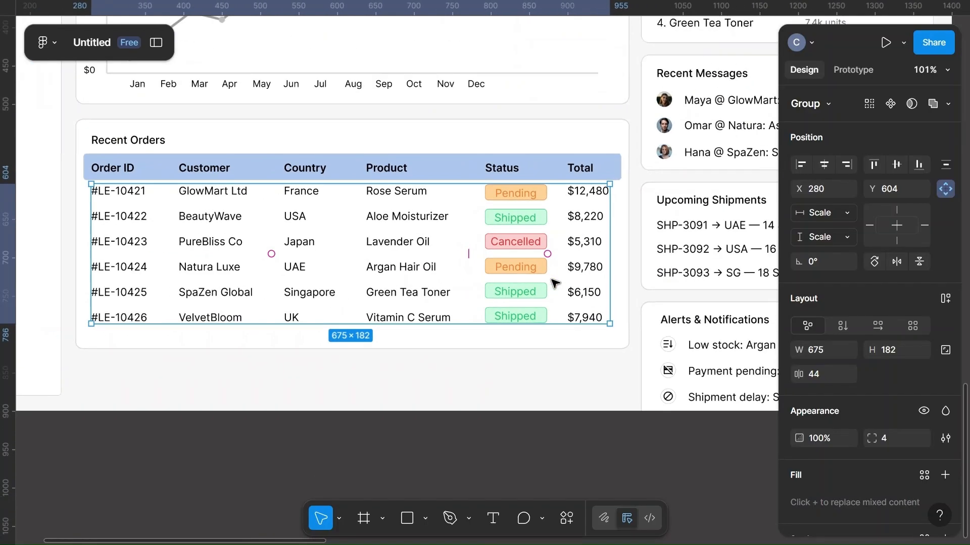
left_click_drag(450, 263, 453, 266)
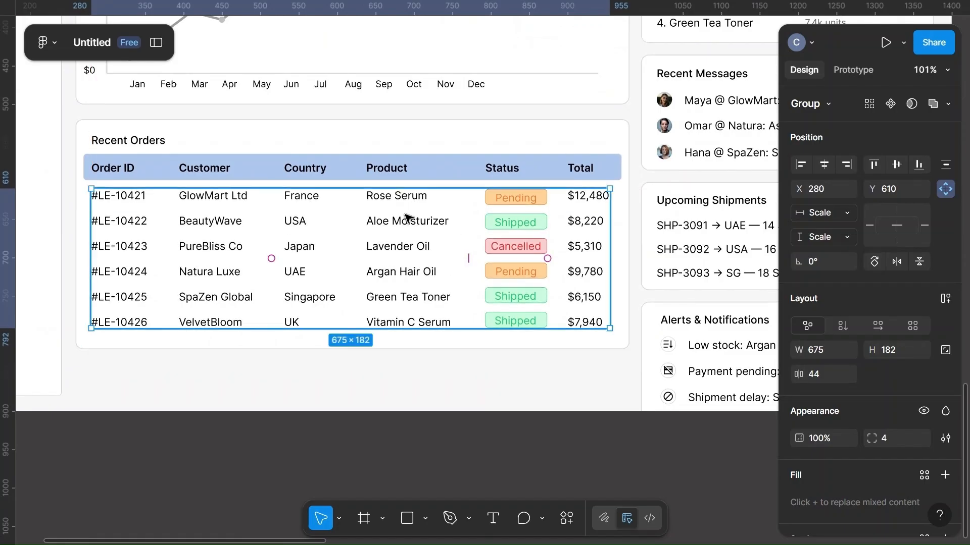
Step: Set the vertical spacing between the blue header bar and the order rows to 16
left_click(461, 168, "shift")
left_click(820, 353)
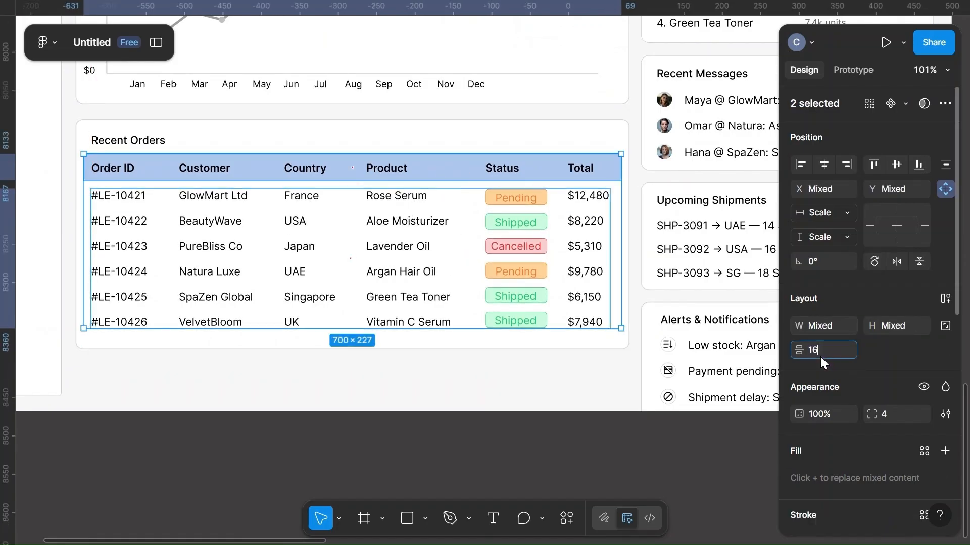
left_click(547, 405)
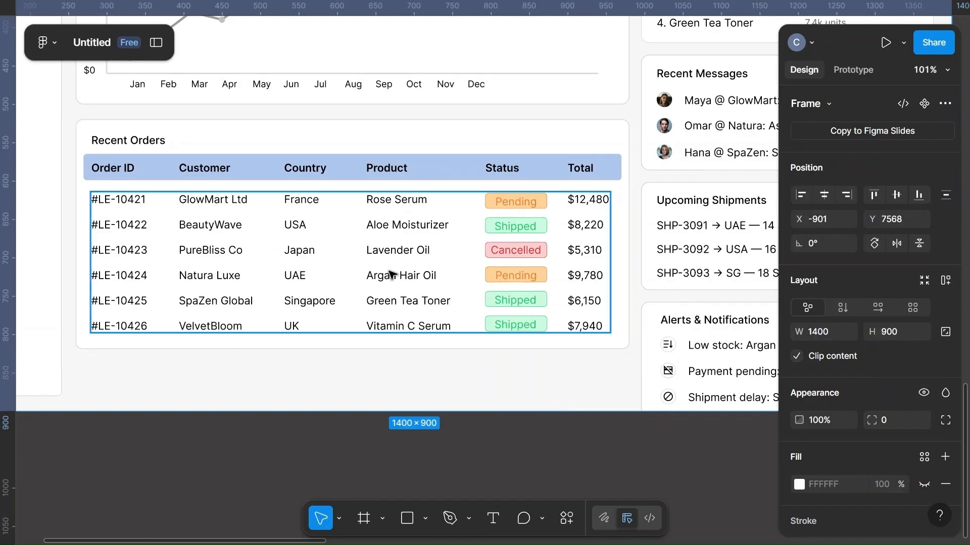
Step: Try to group the order rows with the blue header bar, and undo the grouping
left_click(417, 286)
left_click(441, 174, "shift")
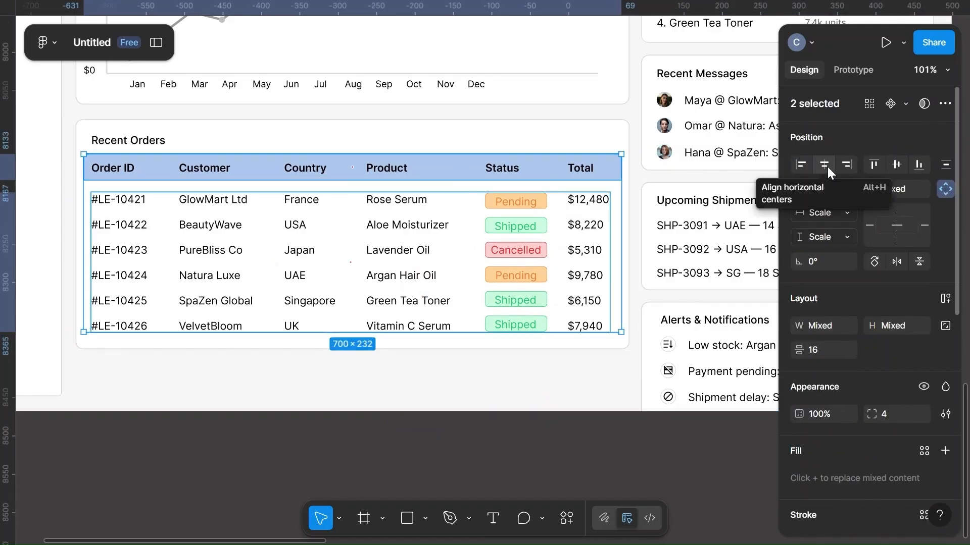
key("ctrl+g")
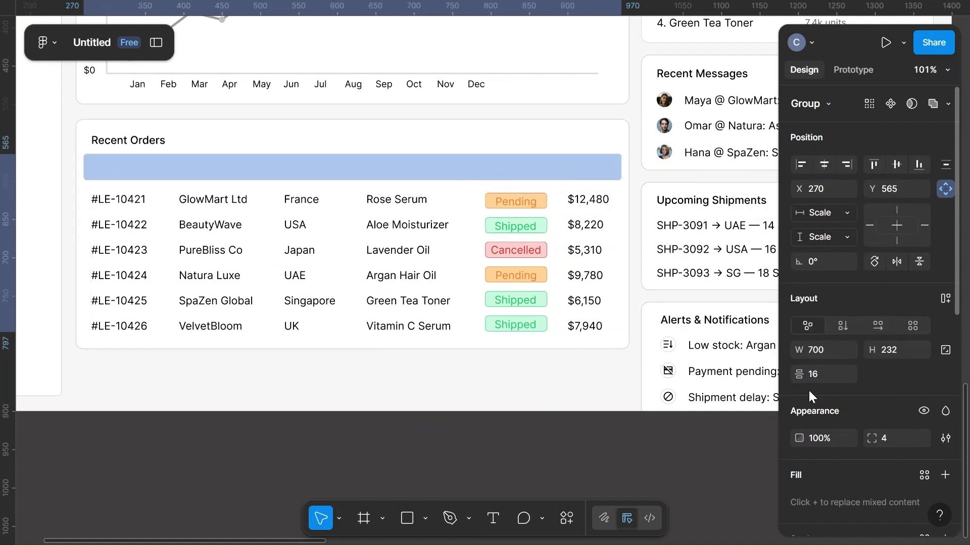
key("ctrl+z")
Step: Group the header labels, Order ID through Total, with the blue header bar behind them
left_click(428, 128)
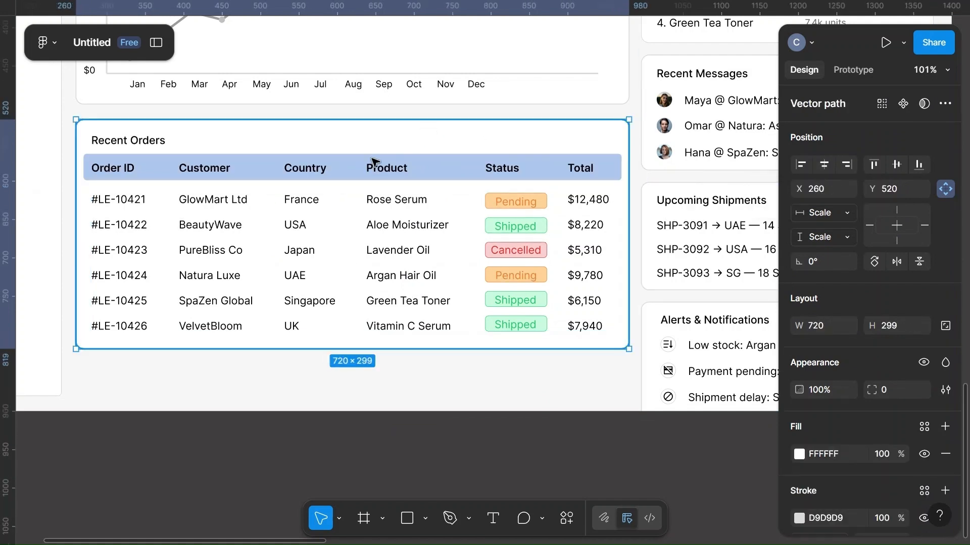
left_click(375, 159)
left_click(383, 168)
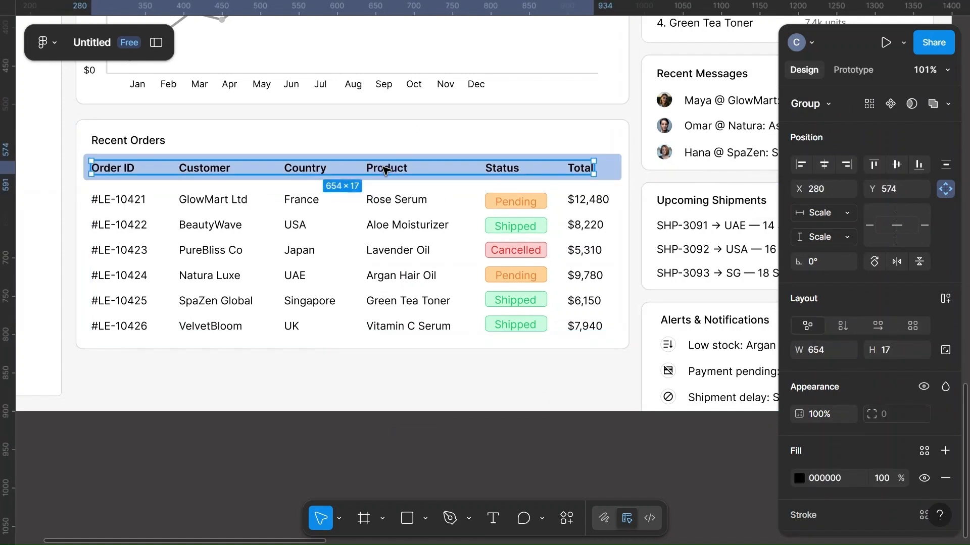
left_click(611, 173, "shift")
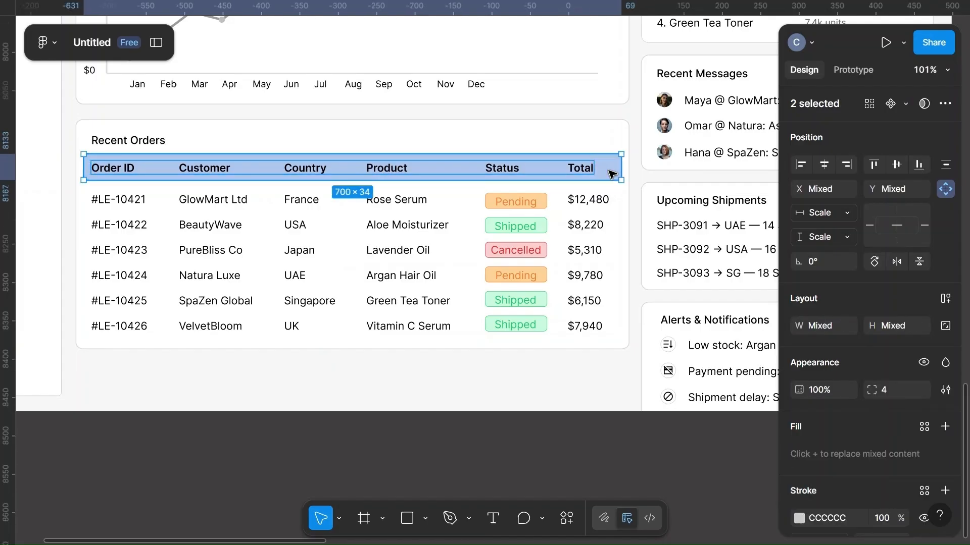
scroll(611, 173, "up", 5)
scroll(249, 169, "left", 5)
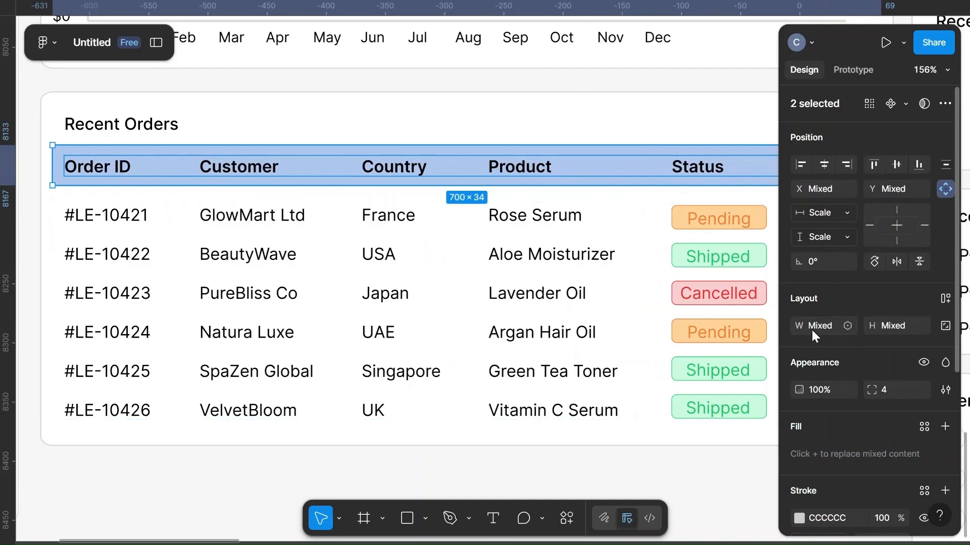
scroll(761, 286, "right", 4)
left_click(611, 165)
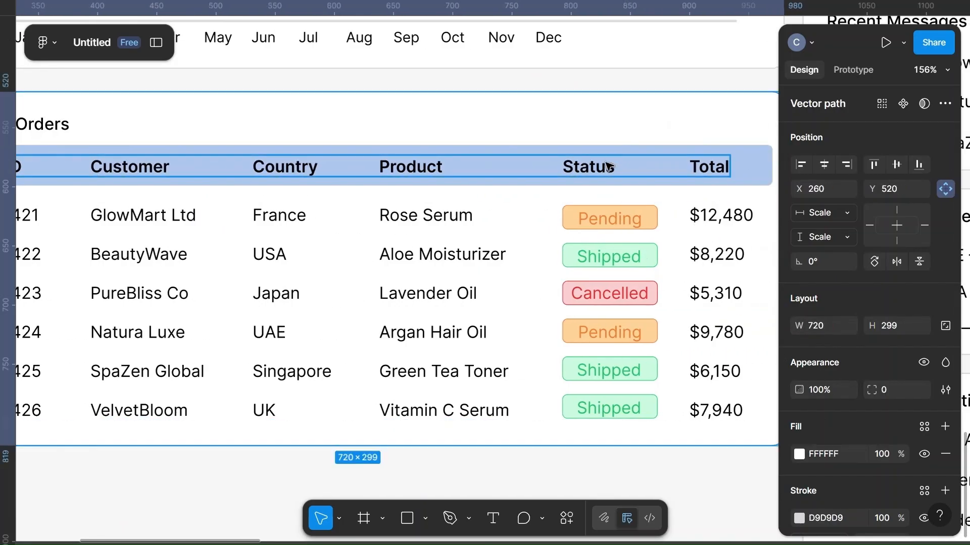
left_click(597, 172)
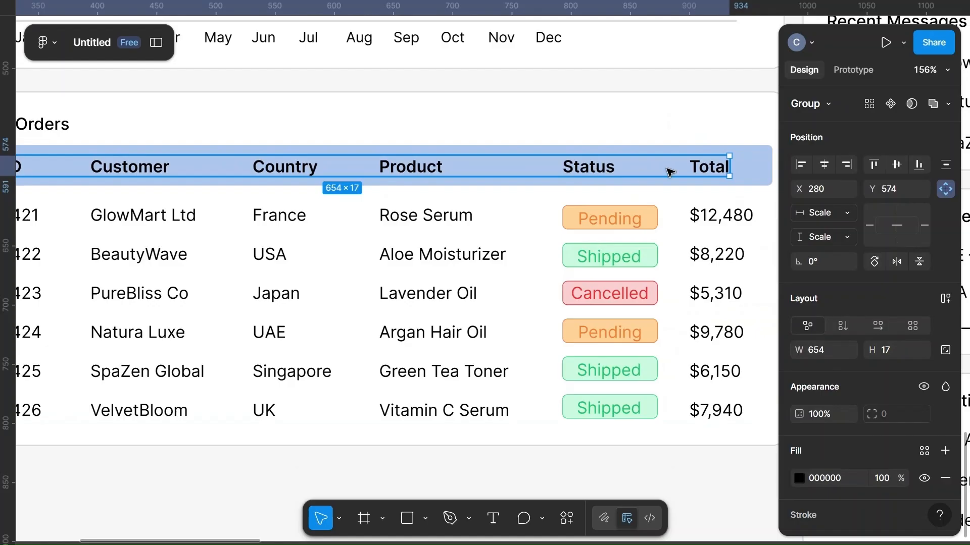
left_click(757, 168, "shift")
key("ctrl+g")
Step: Group the complete table header with the order rows below it
scroll(757, 169, "down", 5)
left_click(642, 168)
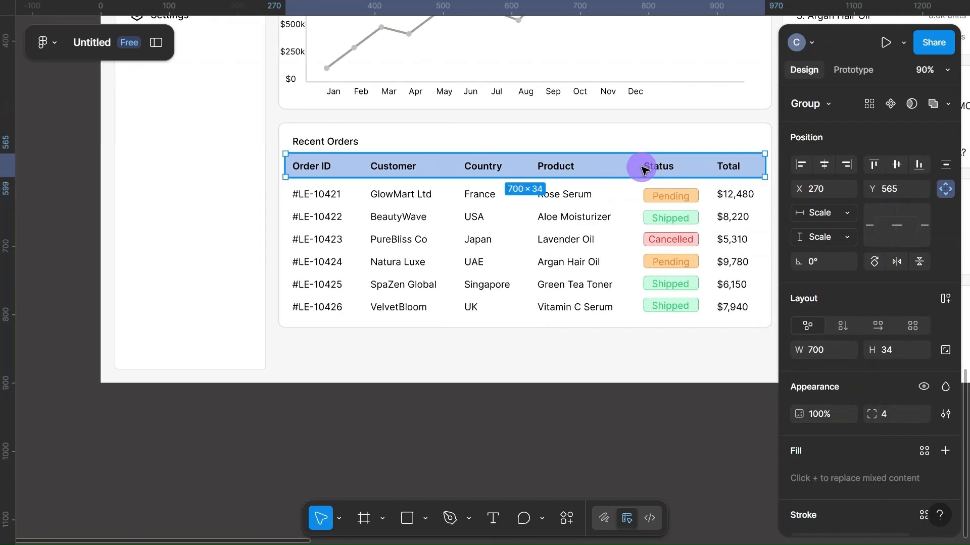
left_click(570, 238, "shift")
key("ctrl+g")
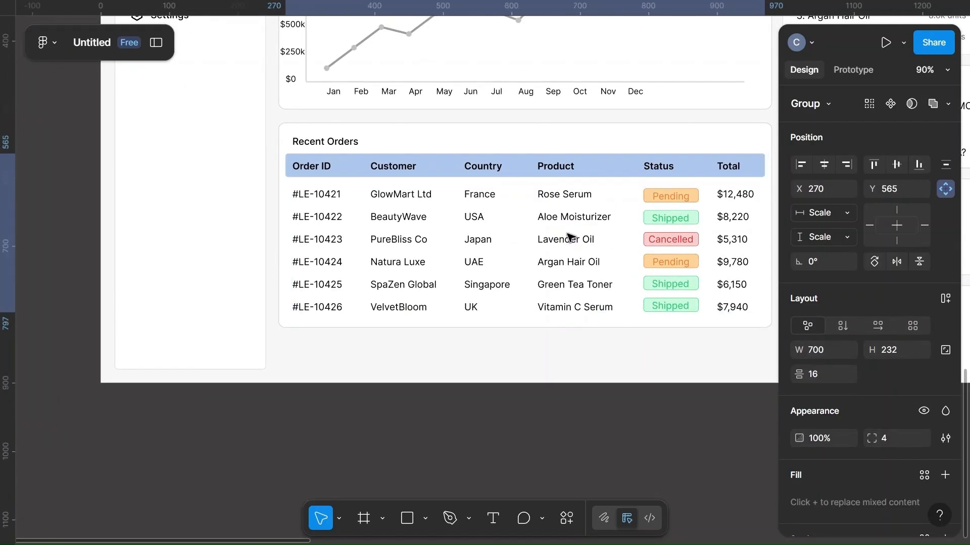
Step: Left-align the Recent Orders title with the table and set the vertical spacing between them to 16
scroll(364, 200, "right", 3)
left_click(197, 147, "shift")
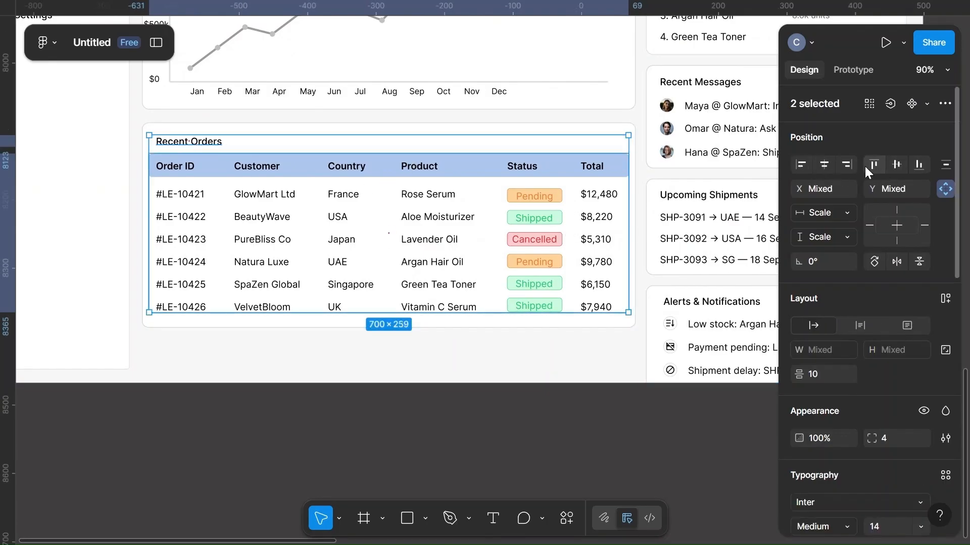
left_click(802, 165)
left_click(828, 374)
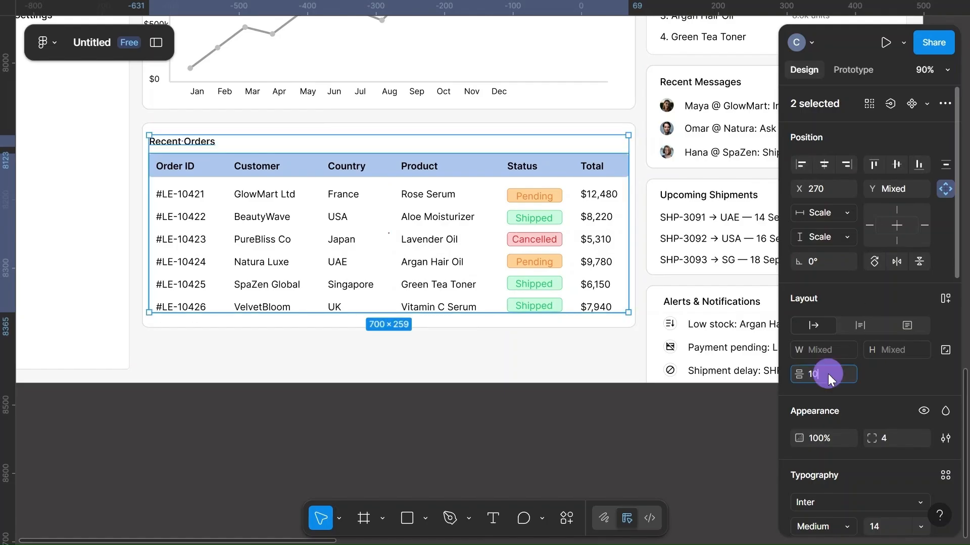
type("16")
left_click(519, 378)
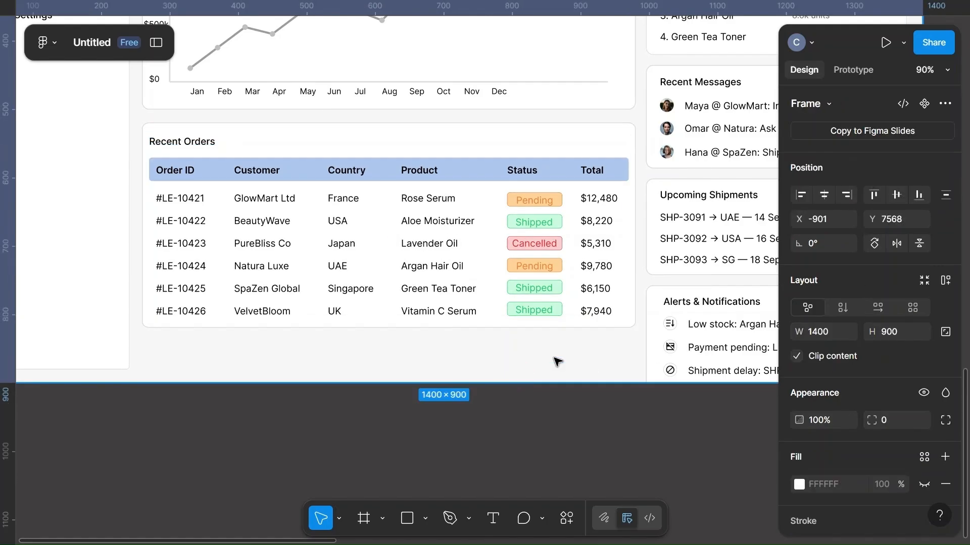
Step: Group the Recent Orders title with the table
left_click(168, 142)
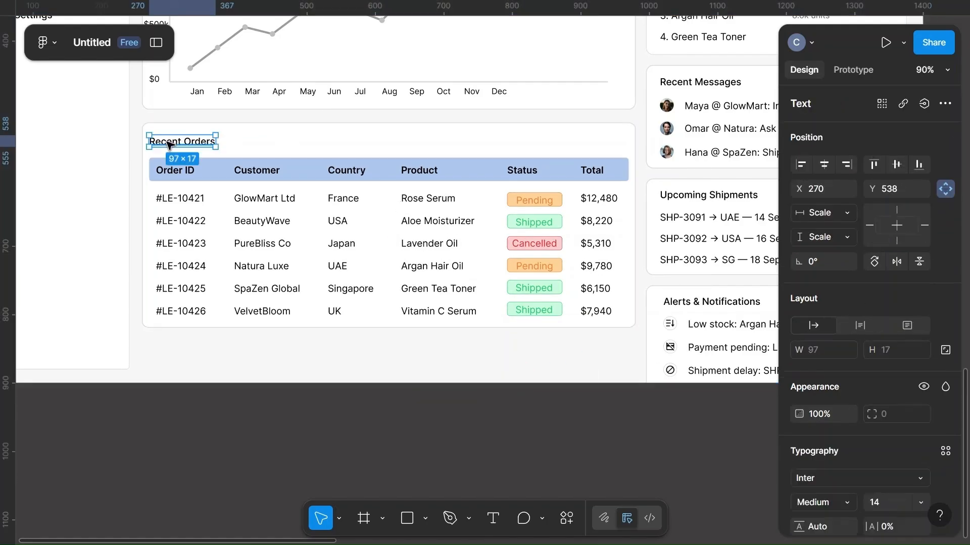
left_click(269, 172, "shift")
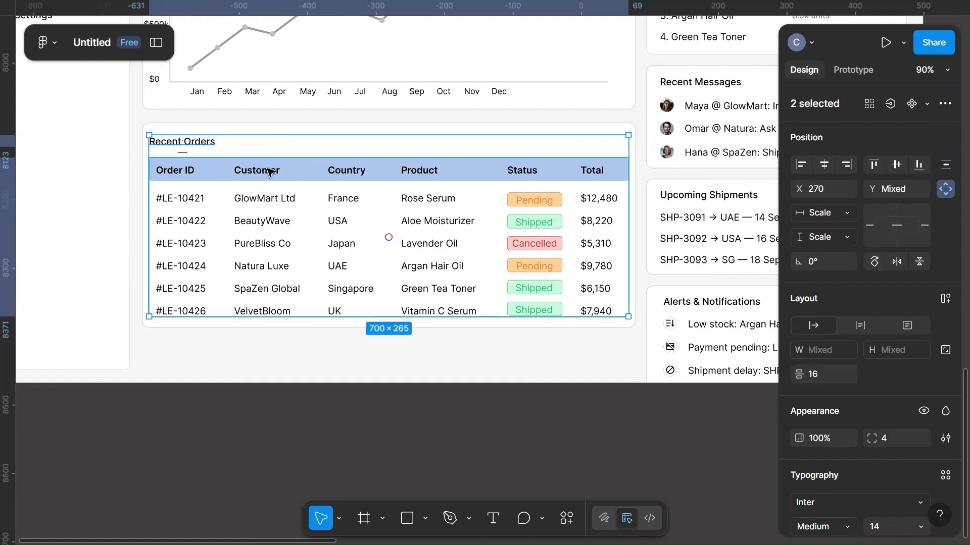
key("ctrl+g")
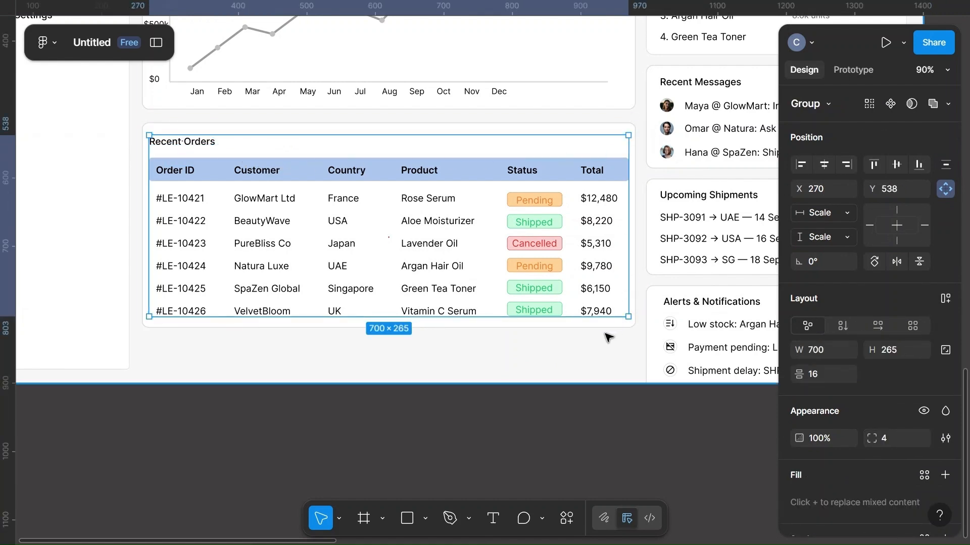
left_click(609, 338)
Step: Review the dashboard's stat cards, sales chart, side cards and Recent Orders table for consistent layout and spacing
left_click(652, 76)
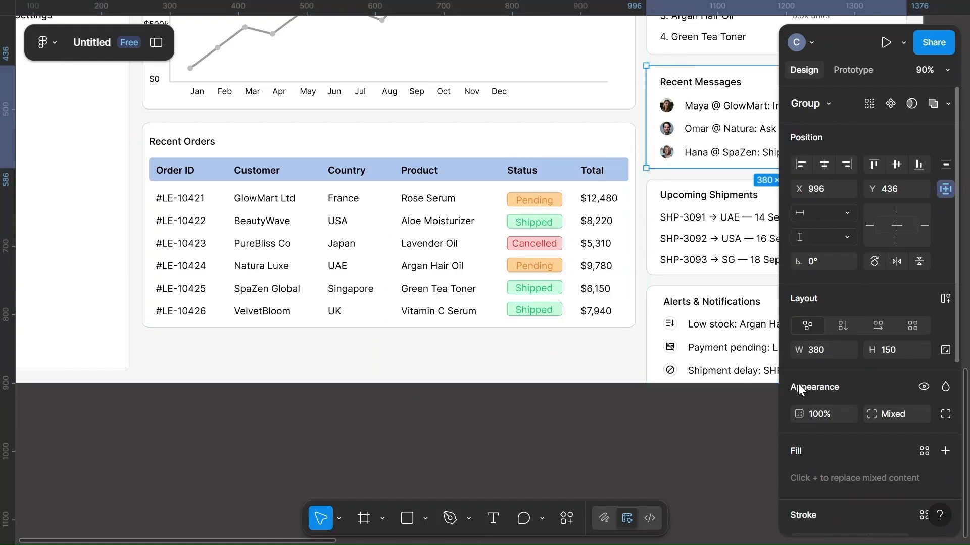
scroll(621, 416, "right", 5)
scroll(622, 416, "up", 5)
left_click(726, 414)
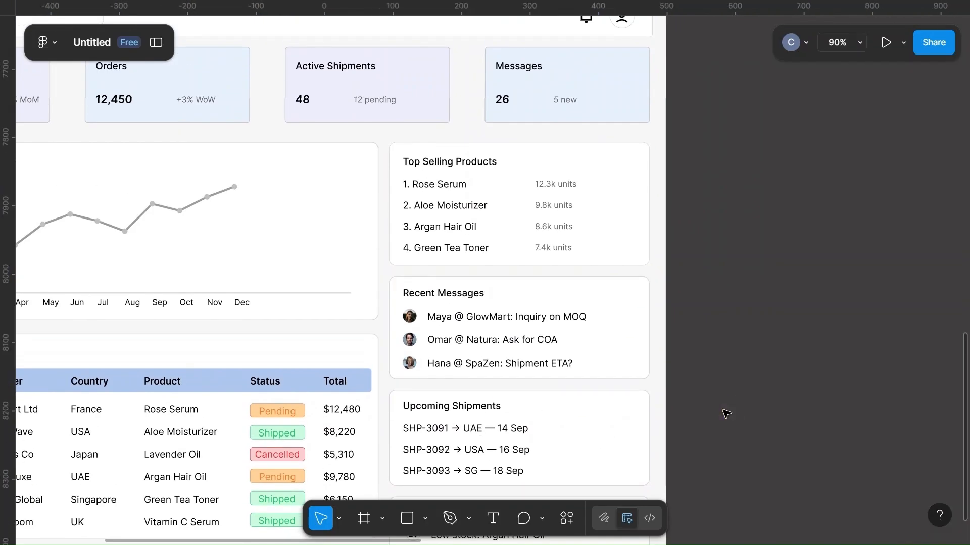
scroll(726, 414, "left", 3)
scroll(727, 412, "up", 1)
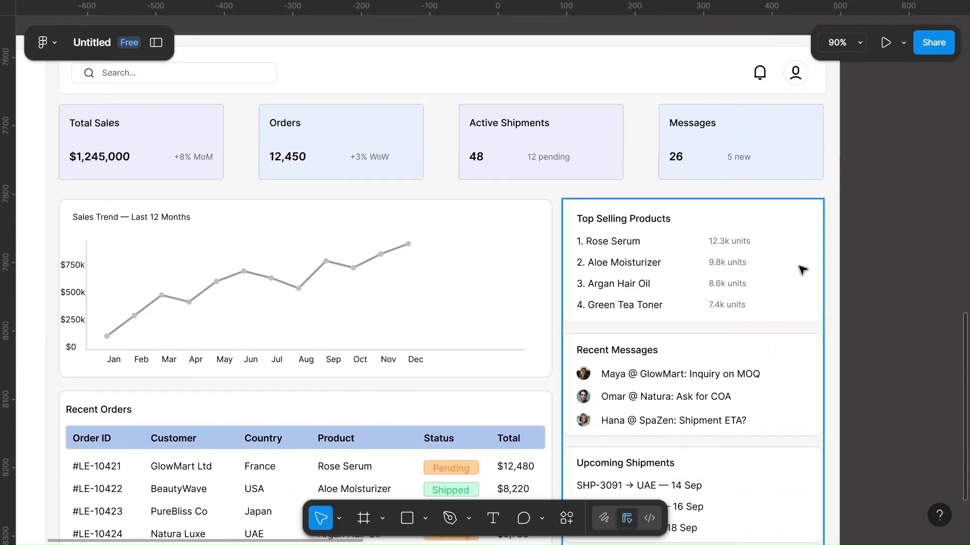
scroll(800, 271, "down", 5)
scroll(426, 396, "left", 3)
scroll(497, 418, "up", 1)
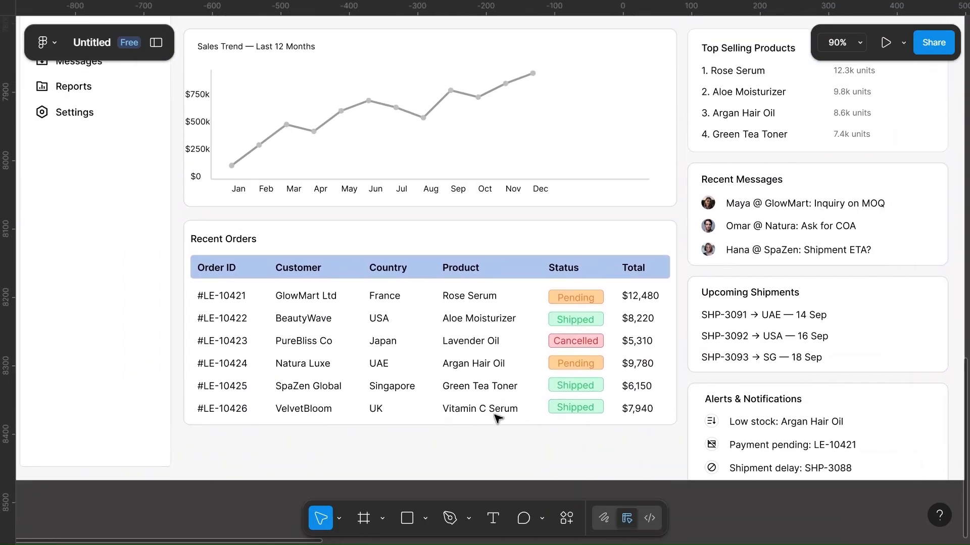
Step: Shift the white background card of the Recent Orders table up to Y 526, with X at 261
left_click(470, 273)
key("alt")
left_click(474, 257)
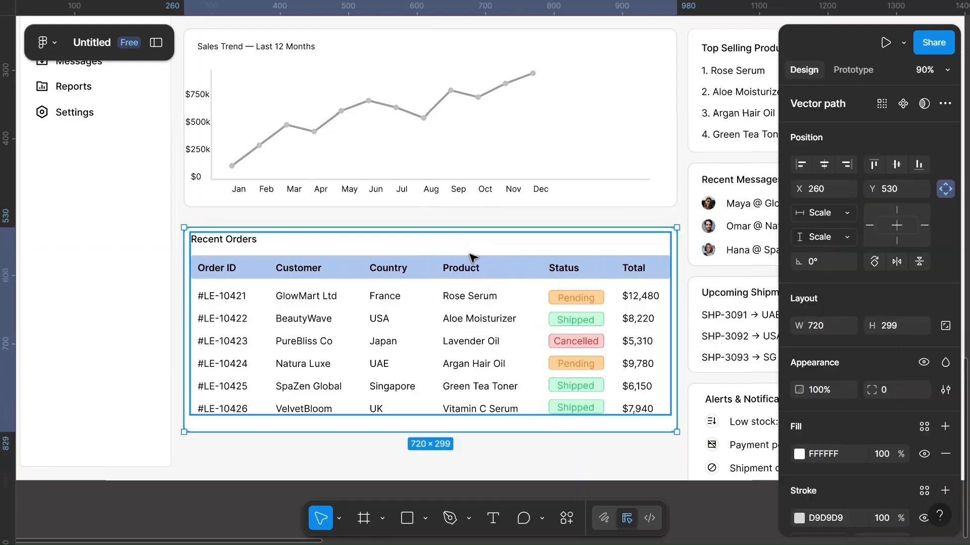
key("shift+Up")
left_click(277, 466)
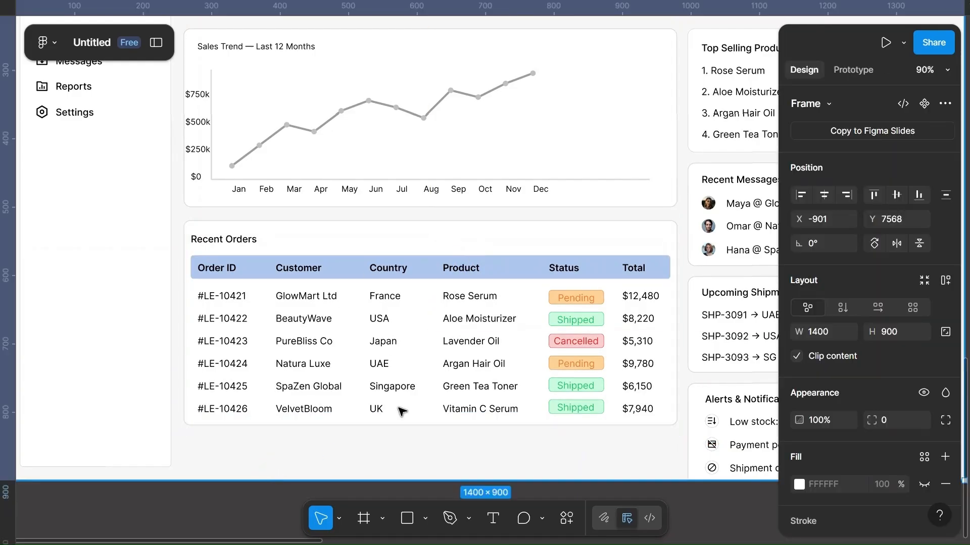
mouse_move(358, 328)
left_mouse_down()
mouse_move(356, 393)
mouse_move(357, 277)
mouse_move(363, 340)
left_mouse_up()
scroll(362, 334, "up", 3, "ctrl")
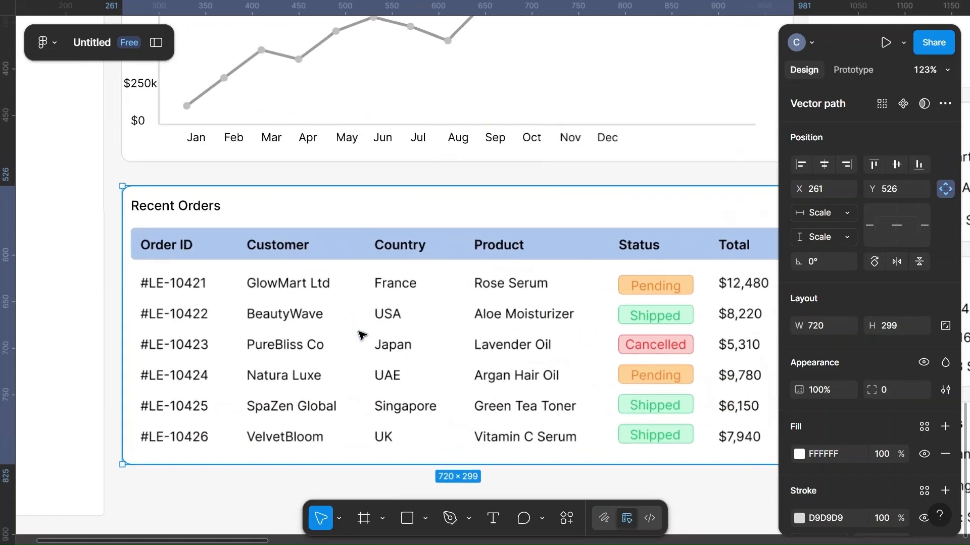
Step: Set the Recent Orders background card's stroke to colour CCCCCC with a thickness of 0.5
scroll(361, 334, "down", 4, "ctrl")
scroll(851, 453, "down", 2)
left_click(829, 450)
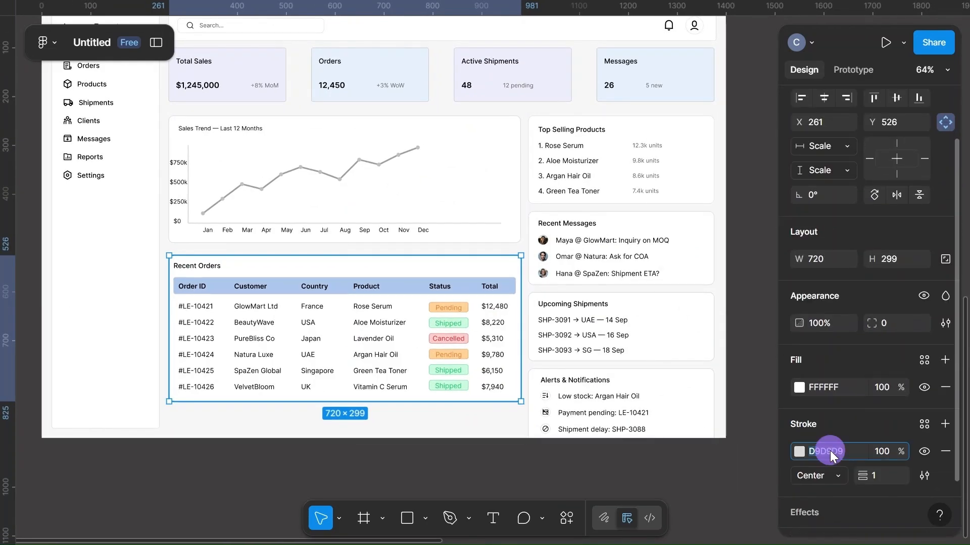
type("ccc")
left_click(880, 471)
type("0.5")
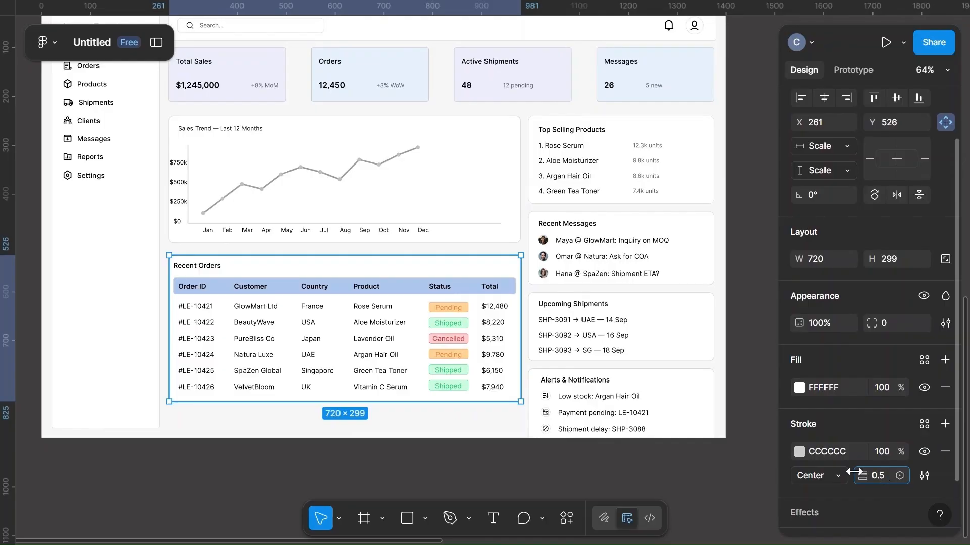
left_click(561, 481)
Step: Centre the Recent Orders table group vertically within its background card
left_click(394, 320)
scroll(393, 318, "up", 5, "ctrl")
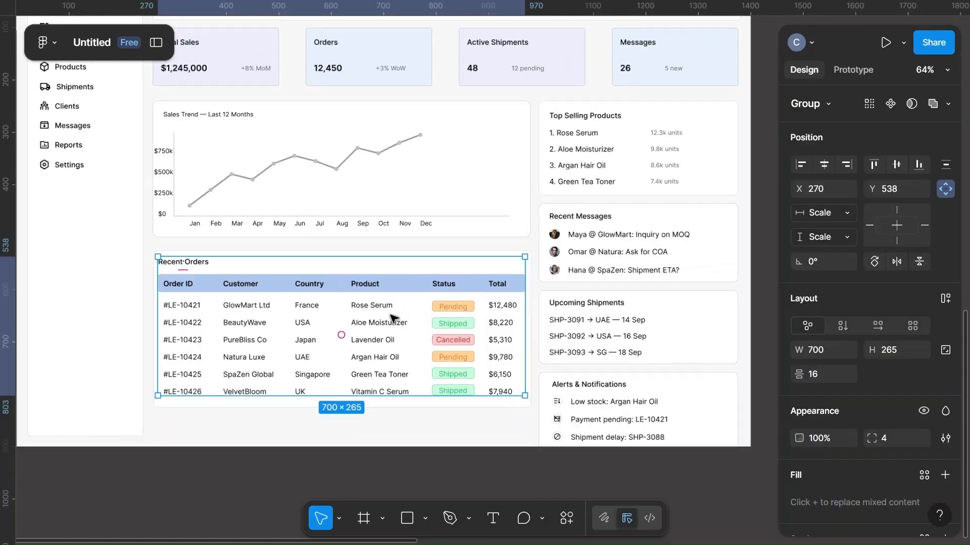
left_click(645, 188, "shift")
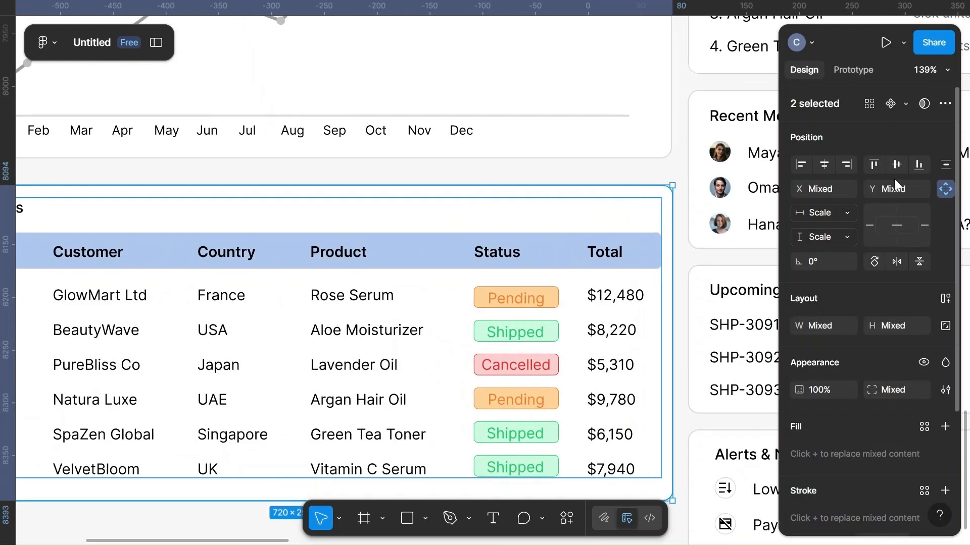
left_click(896, 164)
scroll(473, 302, "down", 3)
scroll(474, 301, "down", 5, "ctrl")
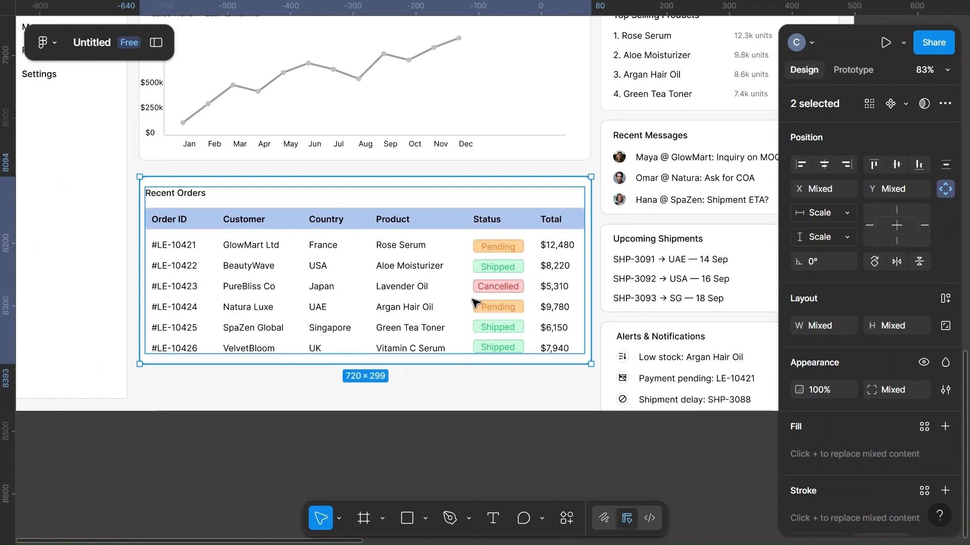
Step: Group the Recent Orders table together with its background card
left_click(474, 301)
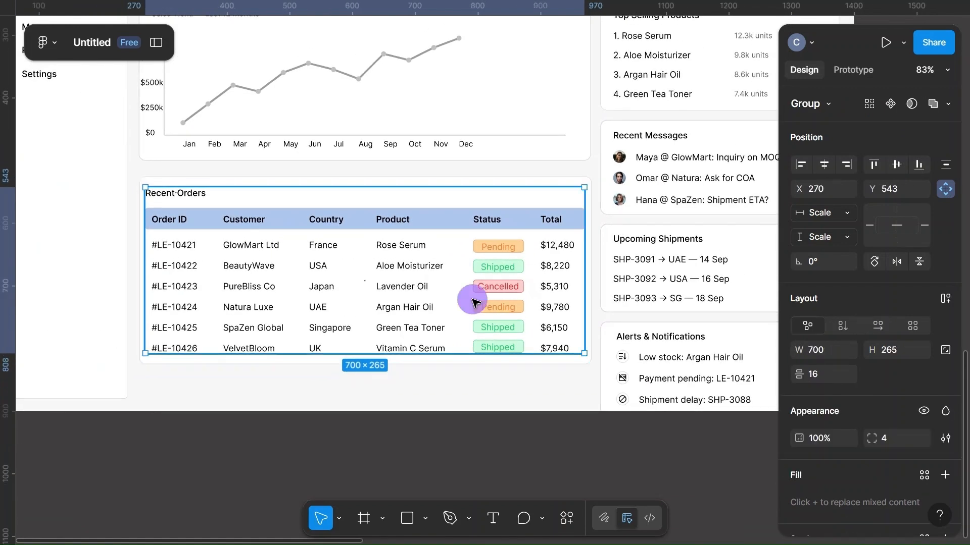
scroll(474, 302, "down", 2, "ctrl")
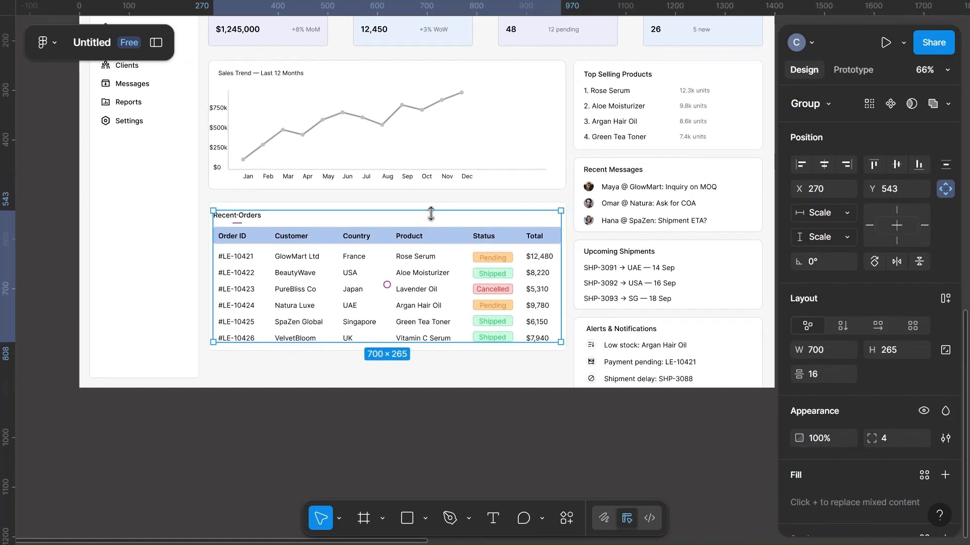
left_click(504, 200, "shift")
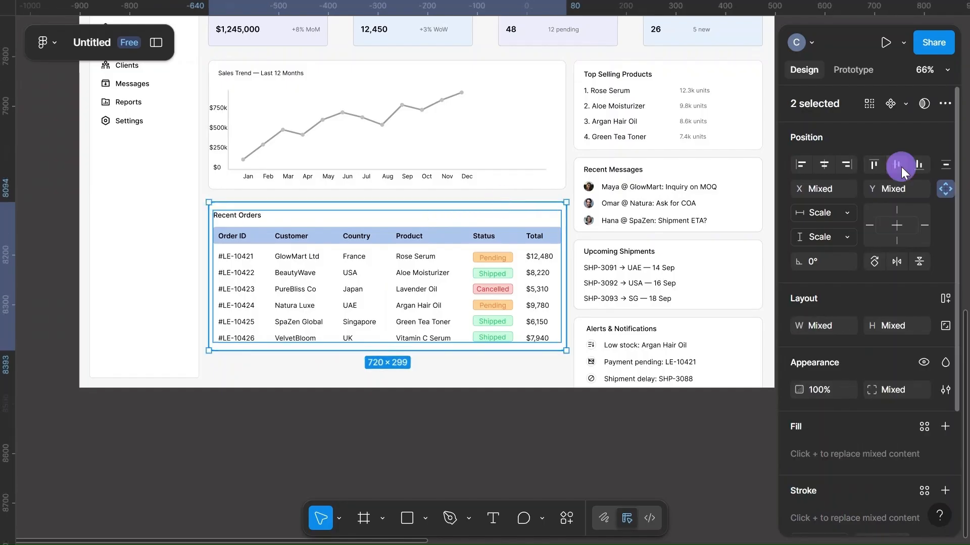
key("ctrl+g")
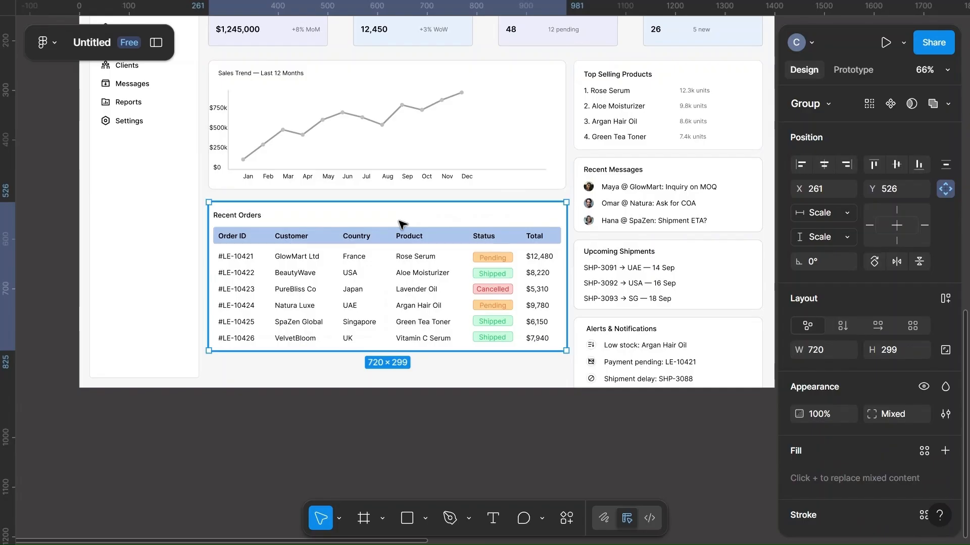
Step: Move the Recent Orders card down to the dashboard frame's lower edge at Y 601, its left edge in line with the Sales Trend card
left_click_drag(399, 224, 403, 256)
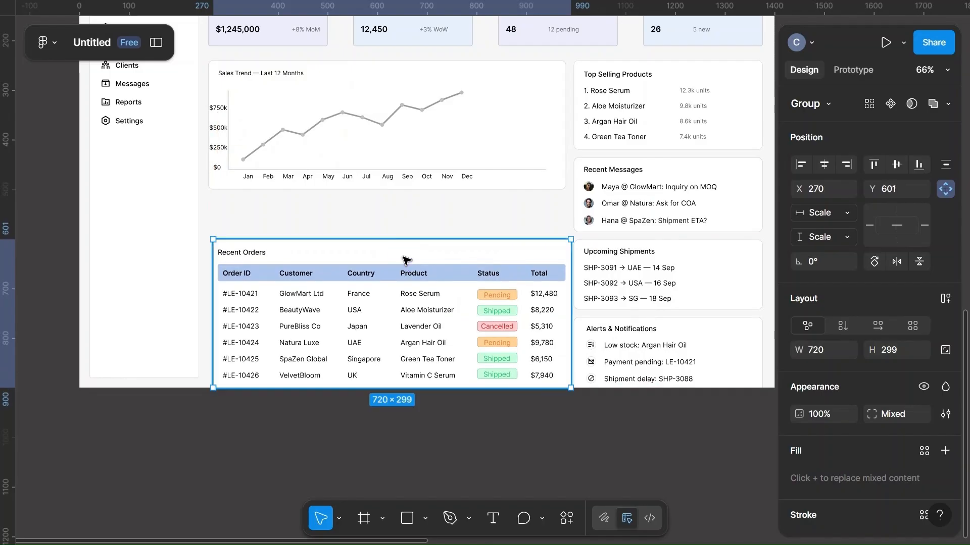
scroll(407, 261, "up", 5)
scroll(406, 260, "right", 2)
scroll(406, 260, "down", 4)
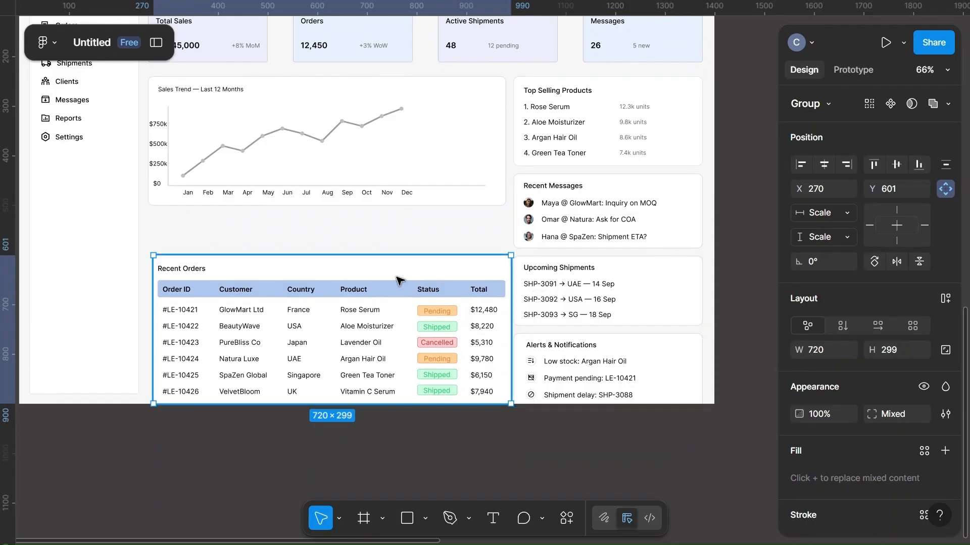
left_click_drag(397, 277, 394, 277)
Step: Set the horizontal spacing between the Recent Orders card and the column of side cards to 16
left_click(603, 286, "shift")
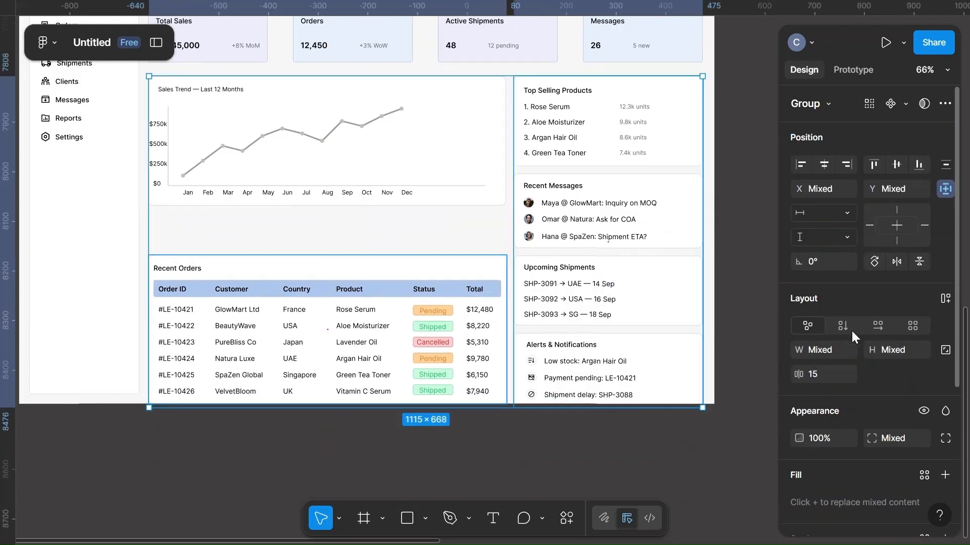
left_click(830, 375)
type("16")
left_click(759, 379)
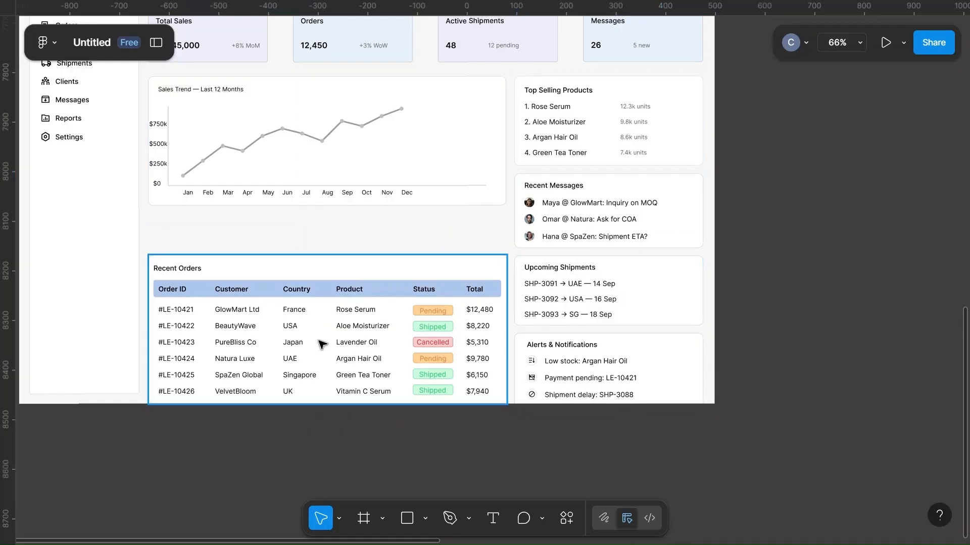
Step: Extend the Sales Trend card's background downward to a height of 346 on the Dashboard frame, filling the gap above Recent Orders
scroll(318, 344, "up", 3)
scroll(318, 343, "up", 1)
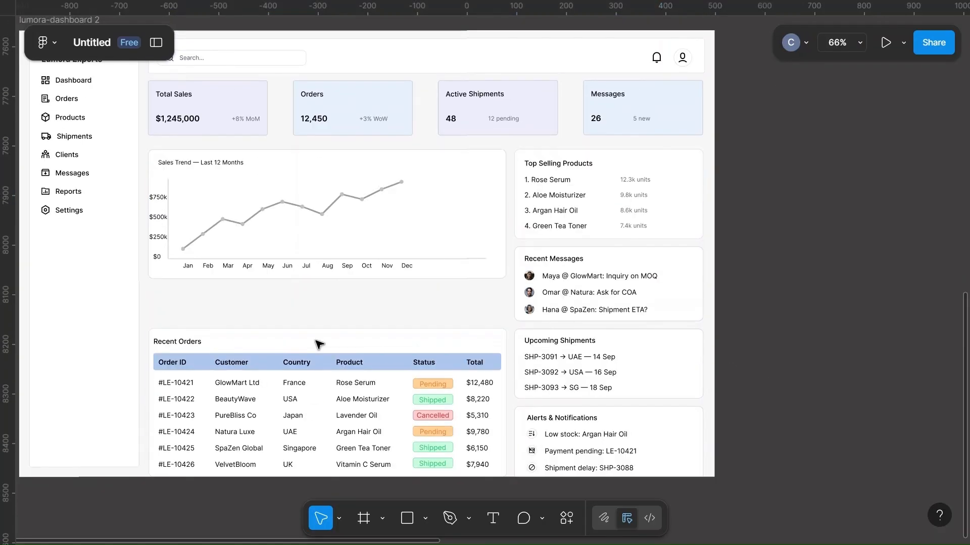
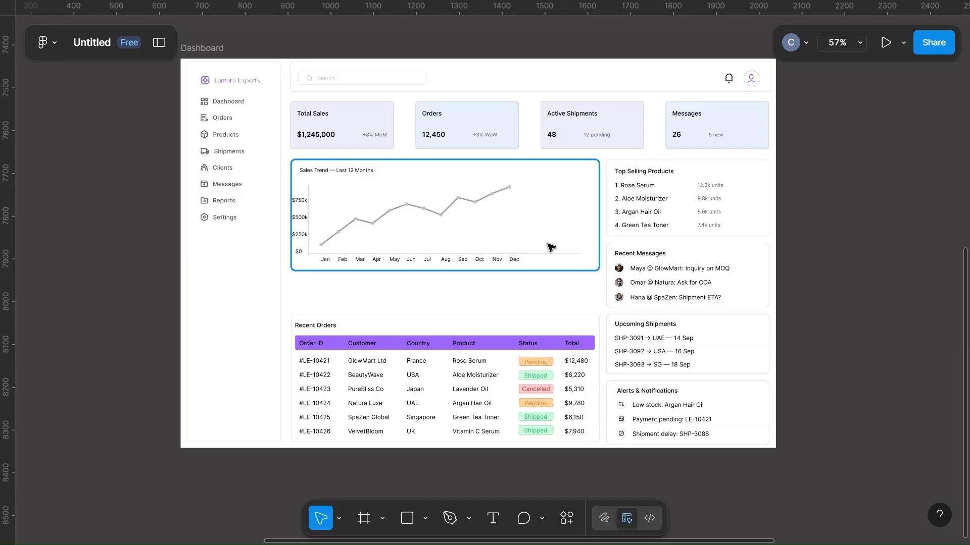
scroll(550, 247, "up", 5)
scroll(550, 247, "left", 2)
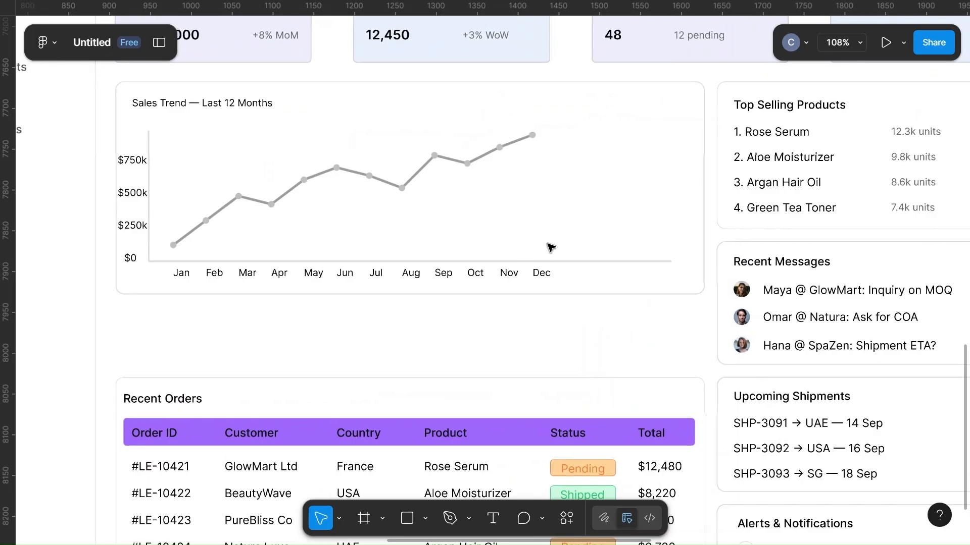
scroll(550, 247, "left", 1)
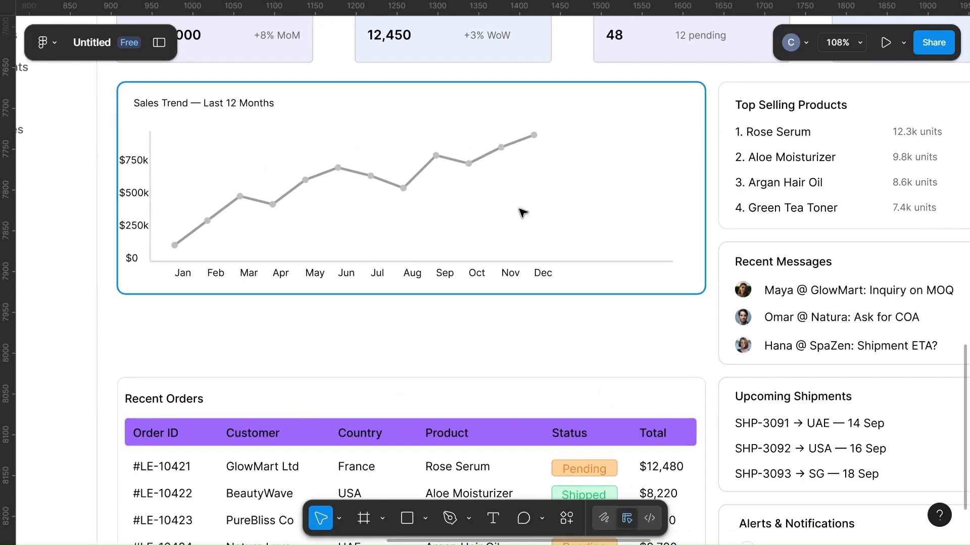
left_click(591, 196)
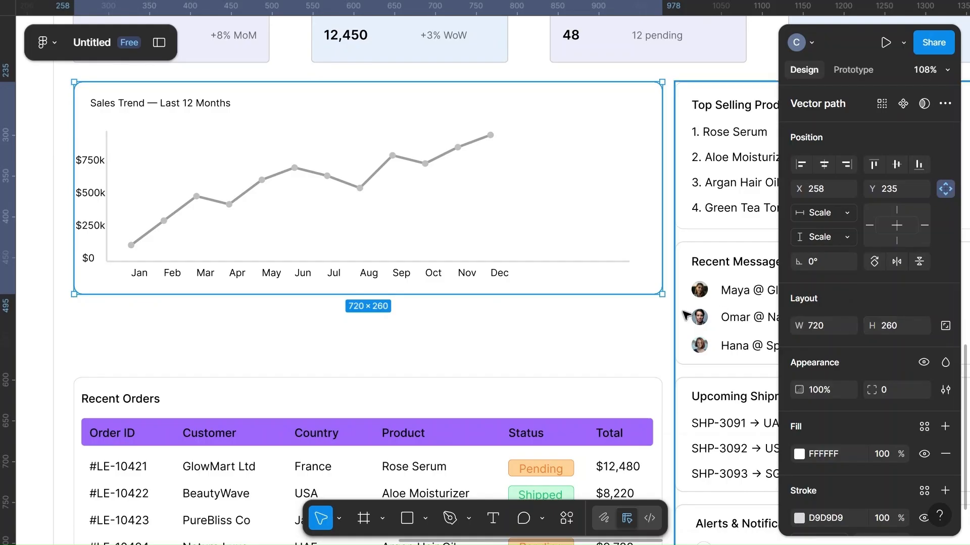
left_click_drag(553, 313, 551, 365)
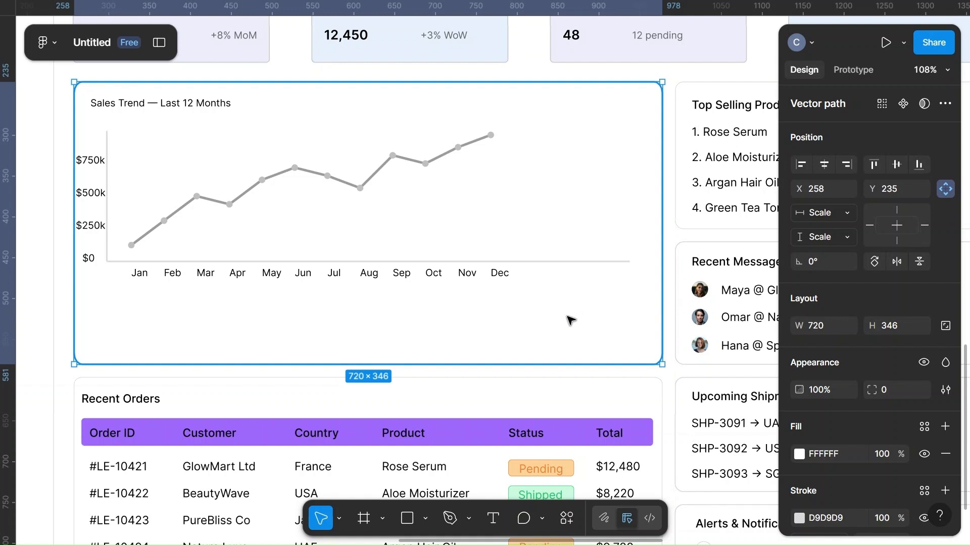
Step: Move all twelve month labels, Jan to Dec, down together to Y 557 near the Sales Trend card's lower edge
left_click(139, 276)
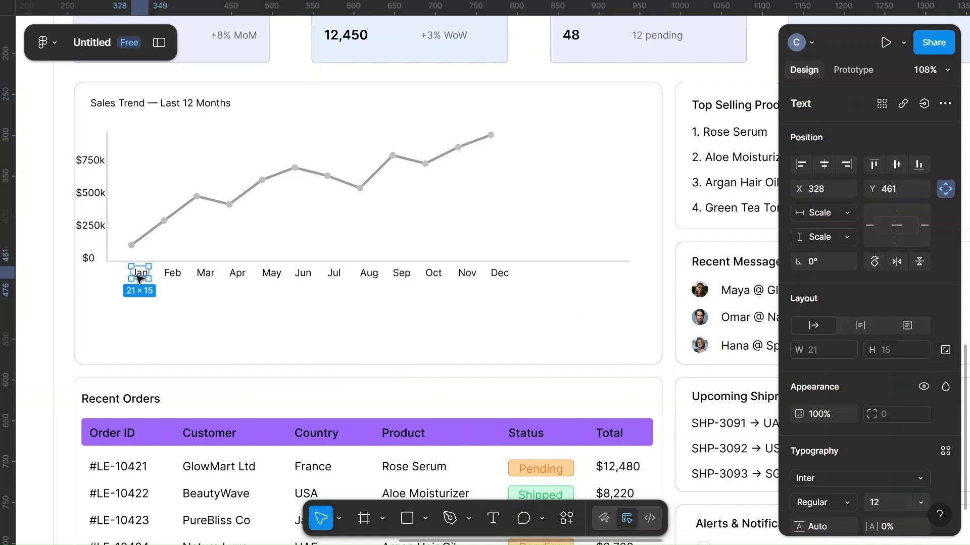
left_click(172, 276, "shift")
left_click(207, 275, "shift")
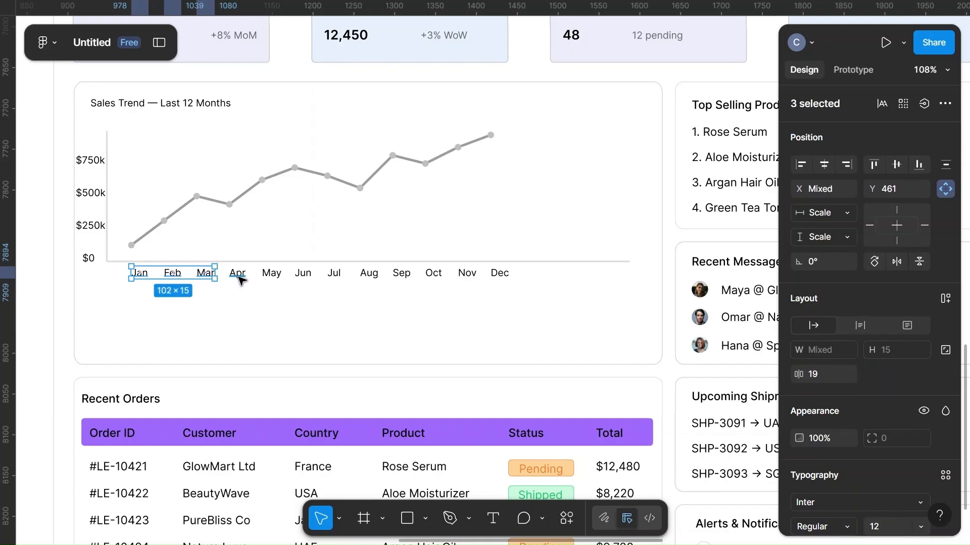
left_click(238, 277, "shift")
left_click(271, 275, "shift")
left_click(304, 277, "shift")
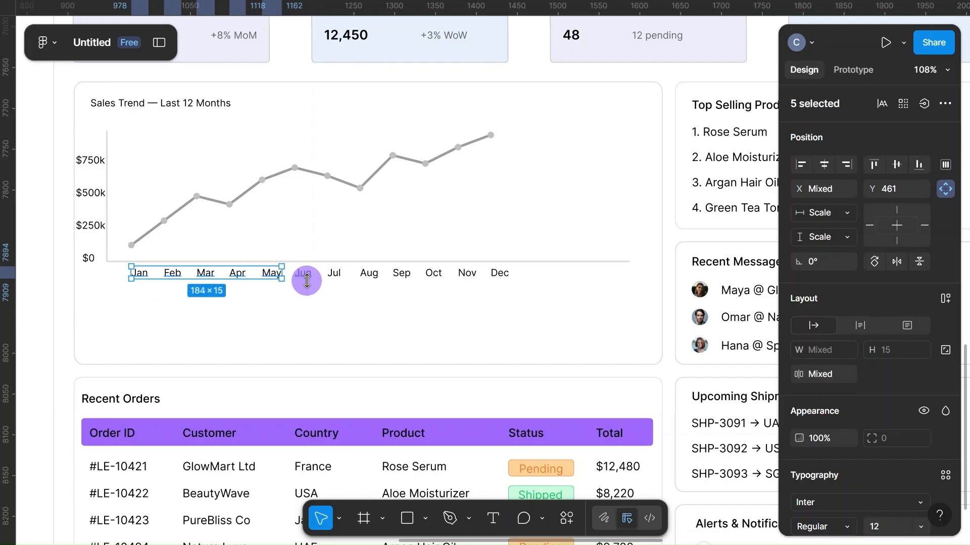
left_click(334, 279, "shift")
left_click(366, 275, "shift")
left_click(402, 276, "shift")
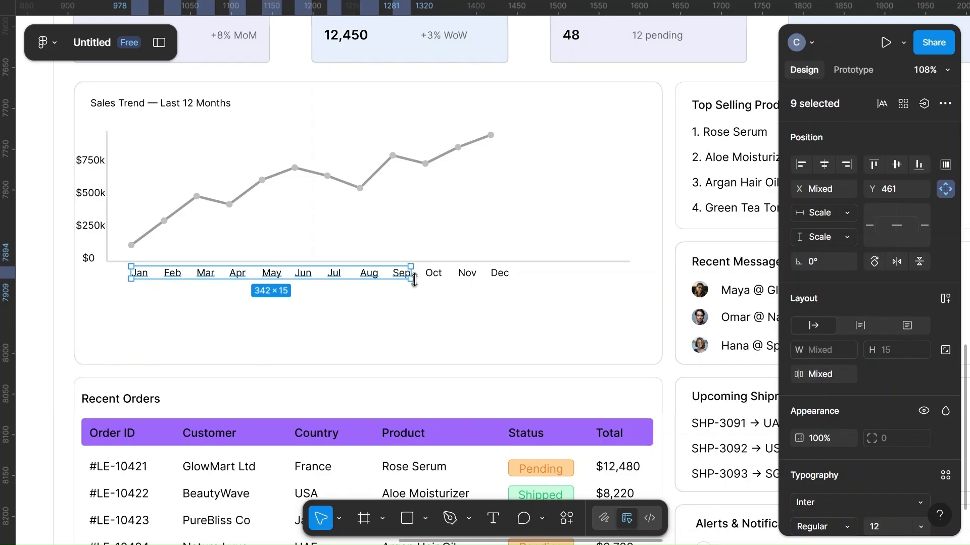
left_click(433, 278, "shift")
left_click(465, 275, "shift")
left_click(497, 283, "shift")
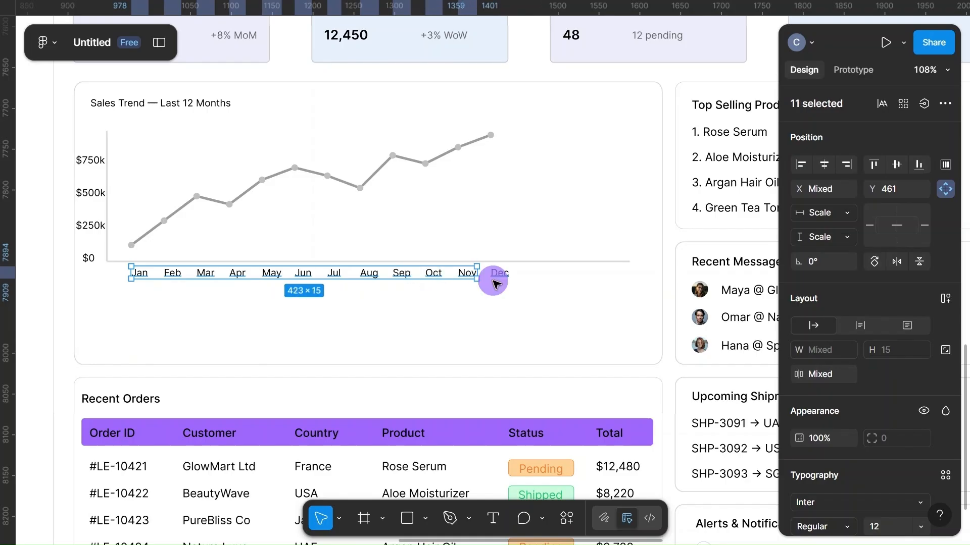
left_click_drag(375, 276, 374, 351)
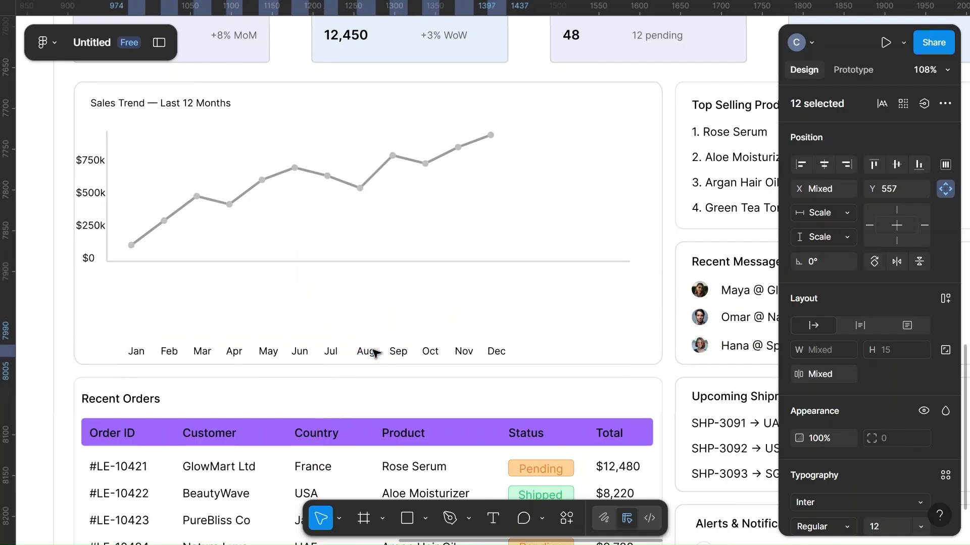
Step: Move the chart's horizontal and vertical axis lines down together so the horizontal axis sits just above the month labels at Y 539
left_click(362, 261)
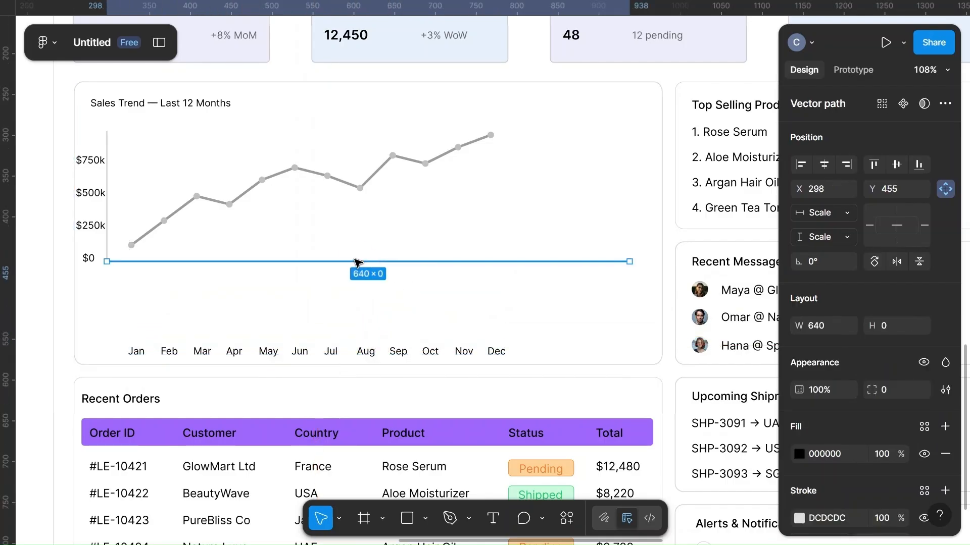
left_click(108, 245, "shift")
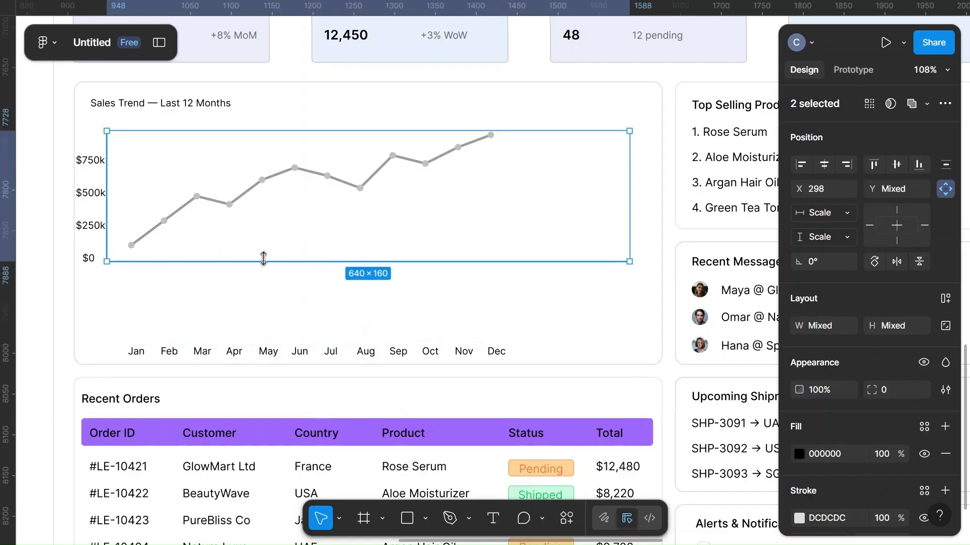
left_click_drag(389, 236, 389, 307)
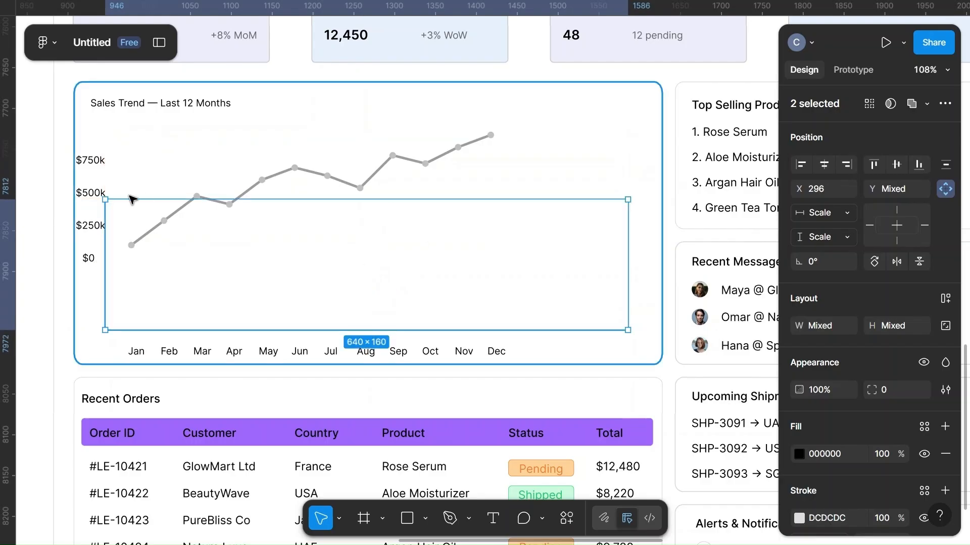
Step: Move the $750k, $500k, $250k and $0 labels down together, placing $0 level with the horizontal axis line
left_click(91, 165)
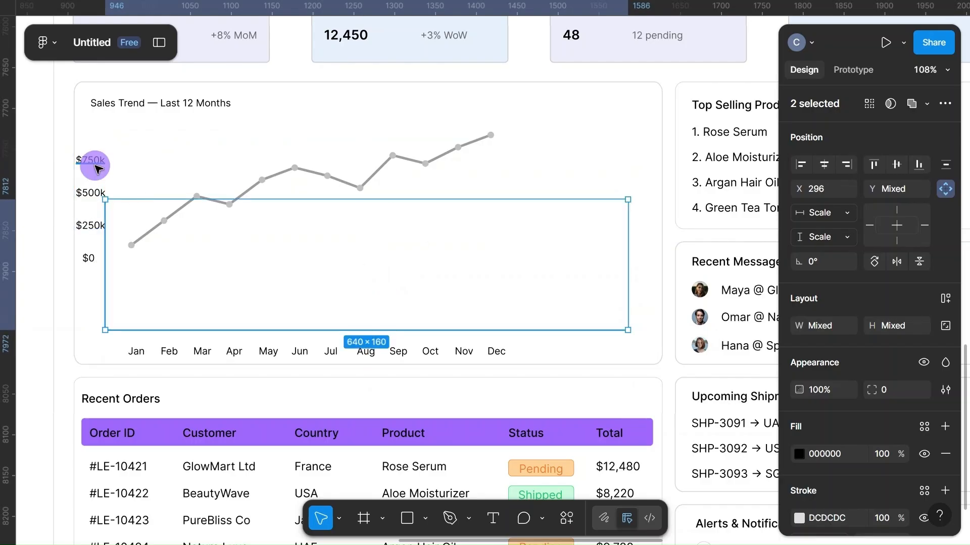
left_click(93, 195, "shift")
left_click(91, 226, "shift")
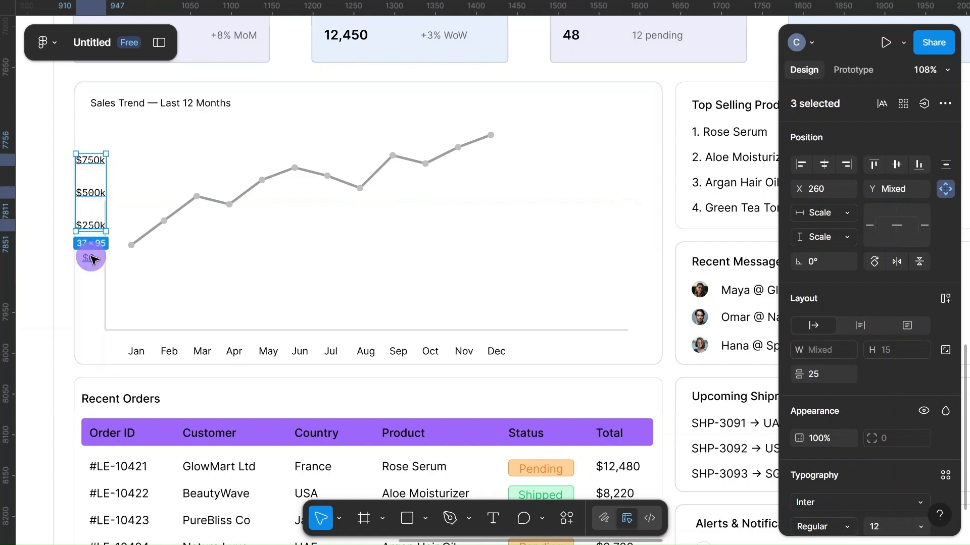
left_click(90, 259, "shift")
left_click_drag(96, 221, 98, 287)
Step: Set the width of the Sales Trend chart's horizontal axis line to 600
left_click(222, 330)
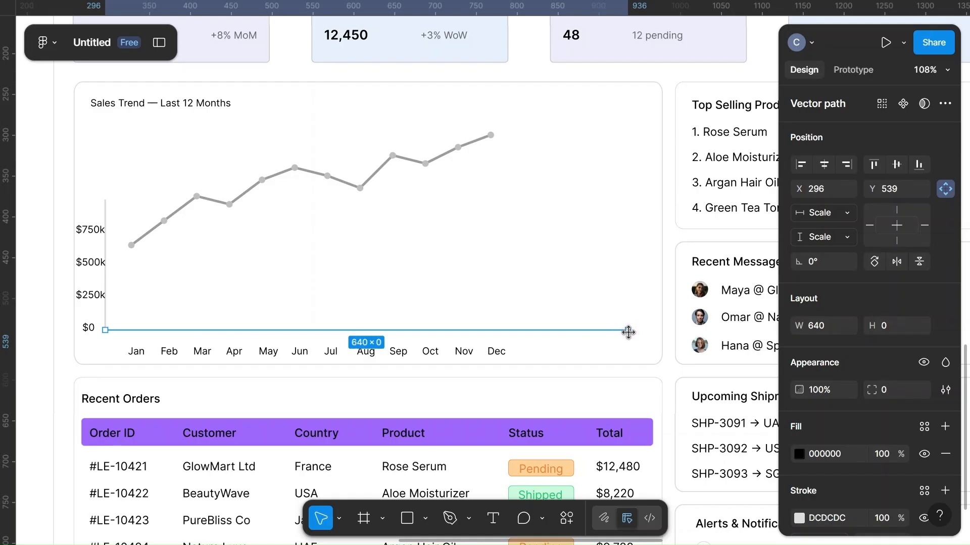
left_click(828, 327)
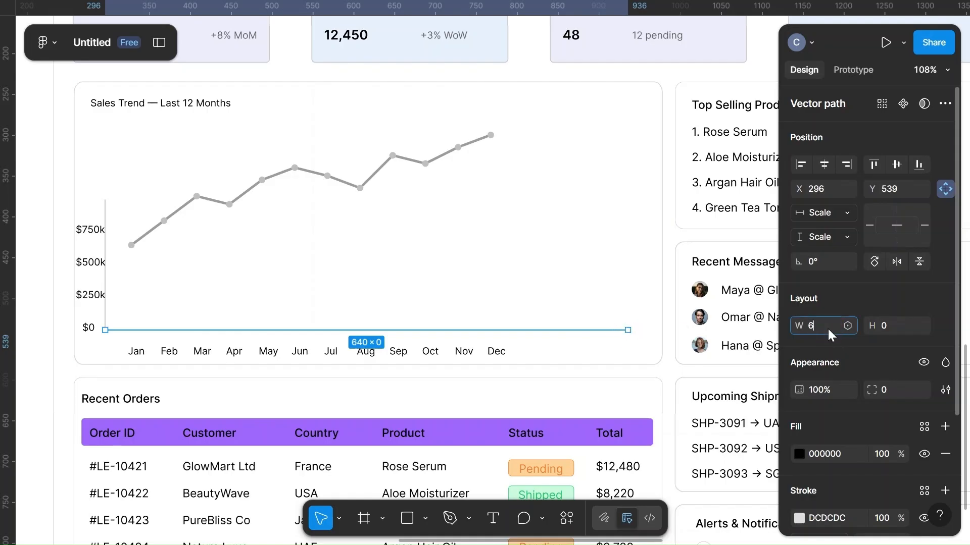
left_click(535, 309)
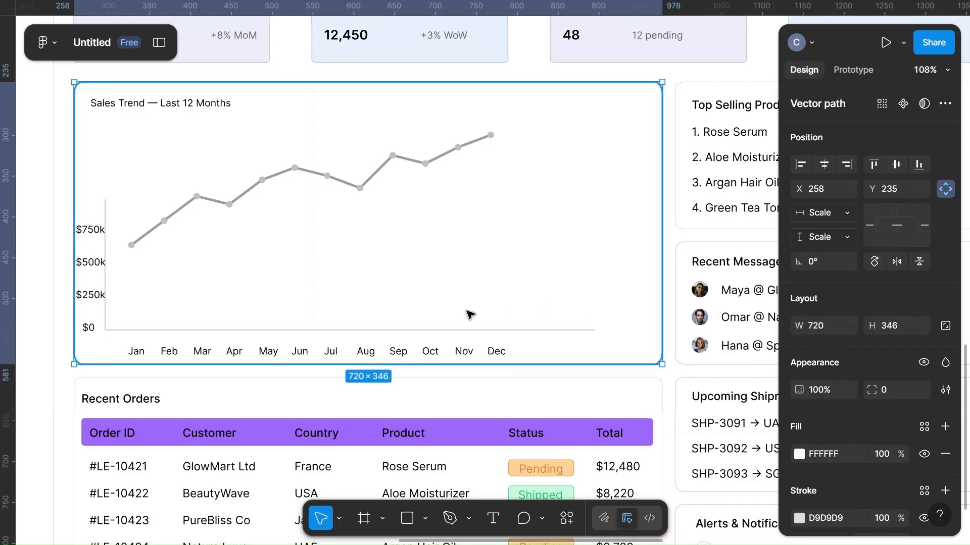
Step: Move the horizontal and vertical axis lines together to X 328, lining the vertical axis up with the Jan label
left_click(390, 332)
left_click(391, 332)
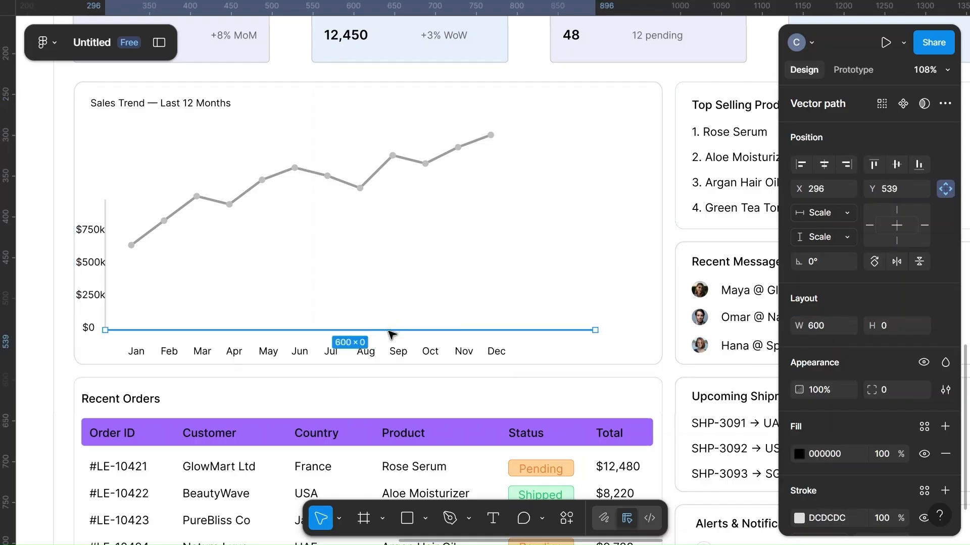
left_click(106, 314, "shift")
left_click_drag(313, 303, 332, 306)
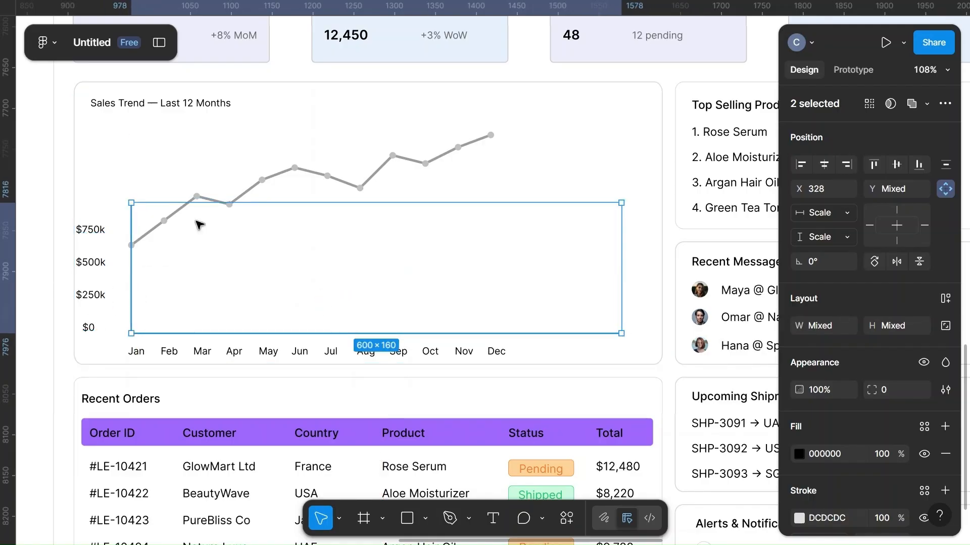
Step: Move the trend line down to X 329, Y 409 so it starts where the axes meet, and delete the leftover group of data-point dots
left_click(337, 182)
left_click_drag(337, 182, 338, 266)
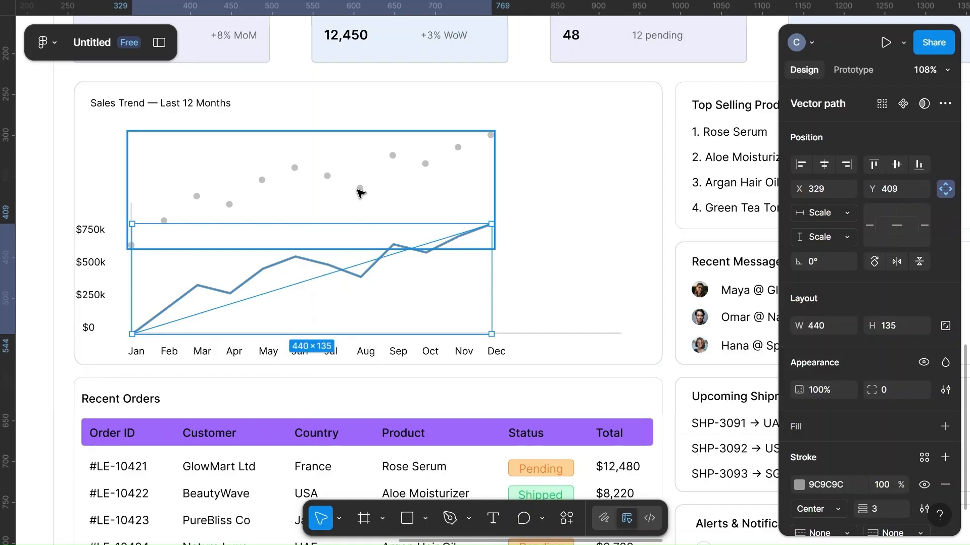
left_click(360, 191)
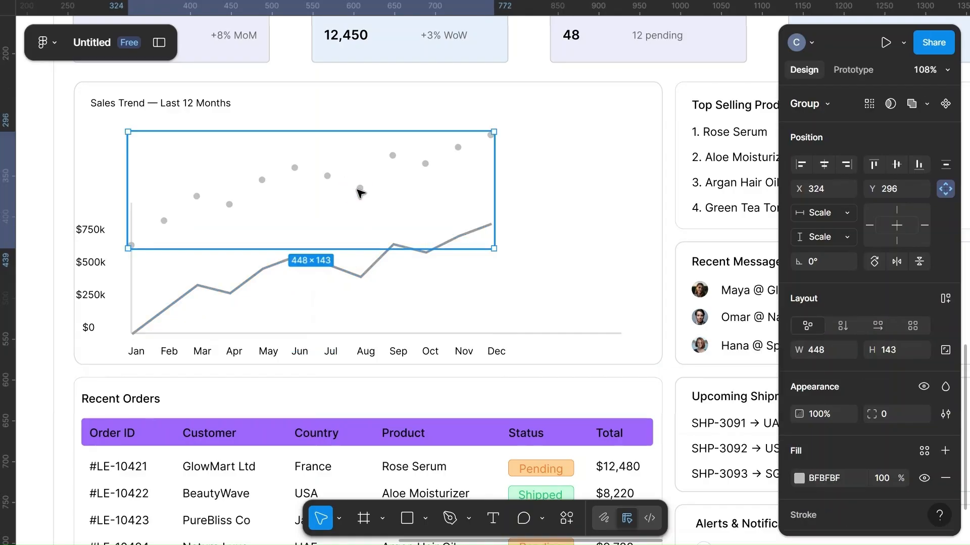
key("Delete")
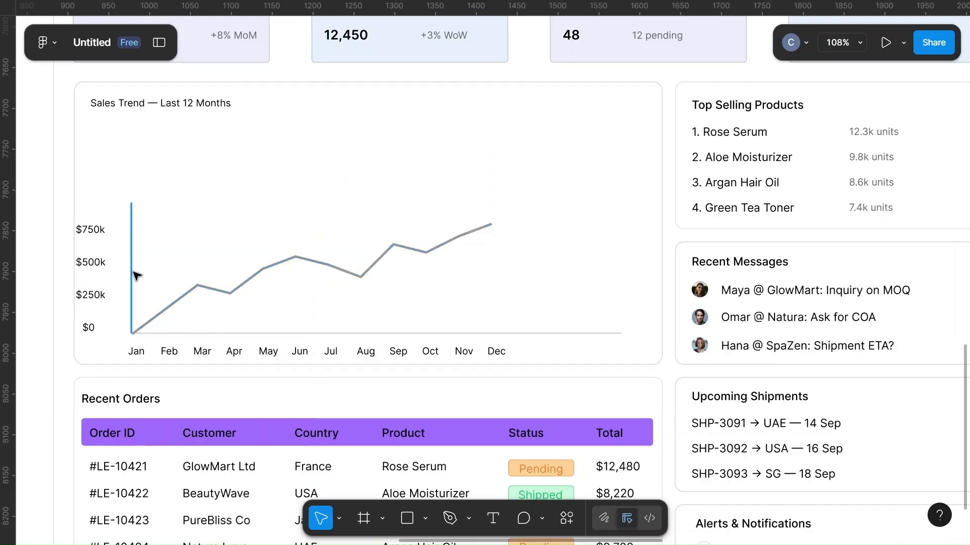
Step: Move the $750k, $500k, $250k and $0 labels together about 12 px closer to the vertical axis line
left_click(89, 327)
left_click(92, 298)
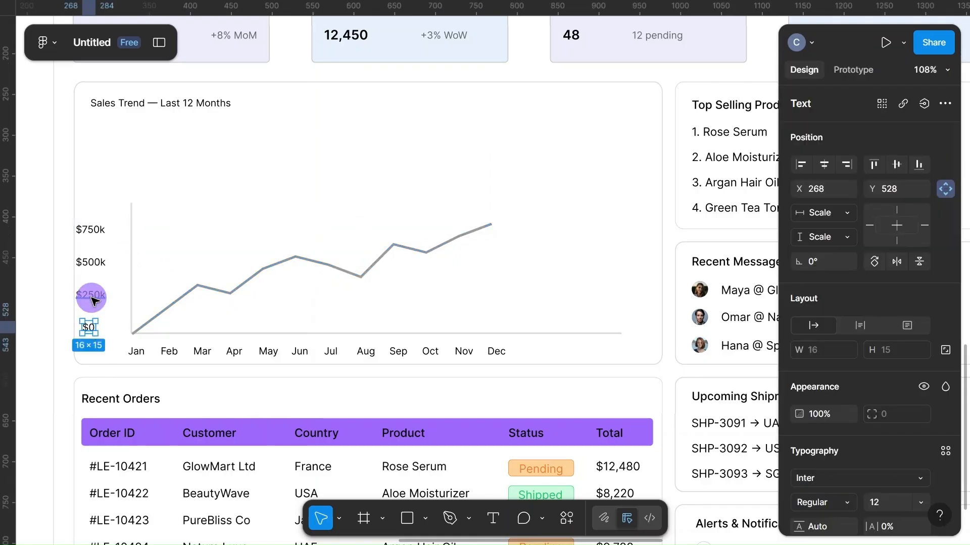
left_click(92, 262, "shift")
left_click(93, 229, "shift")
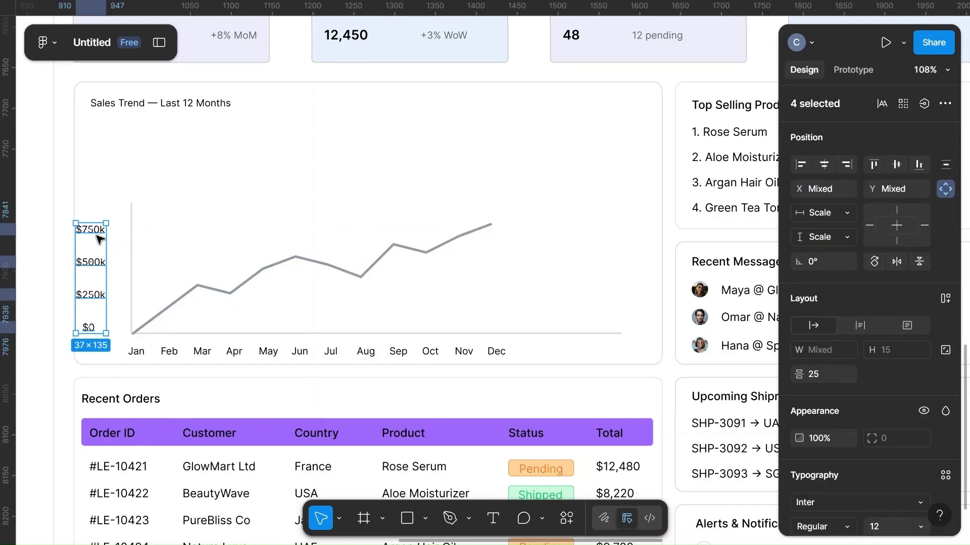
left_click_drag(93, 255, 107, 260)
scroll(828, 438, "down", 2)
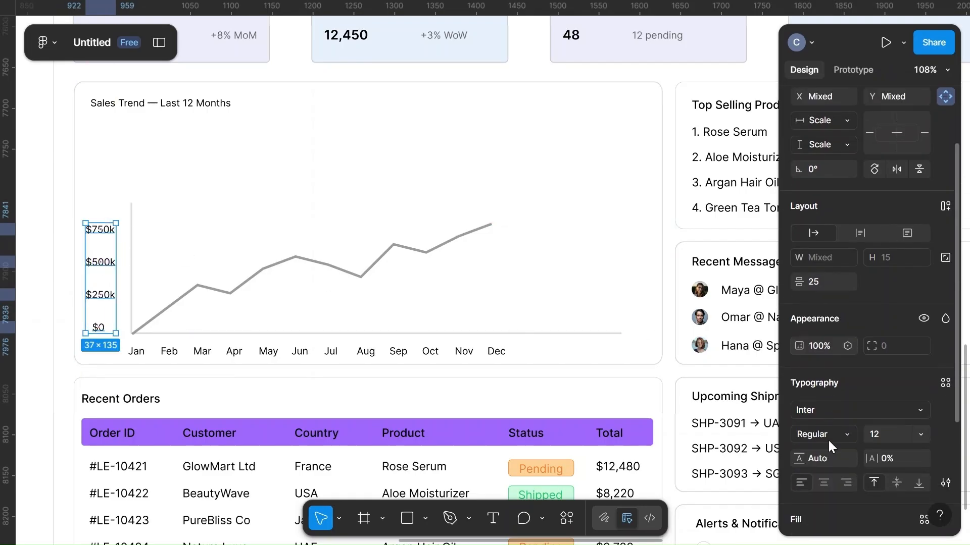
left_click(889, 430)
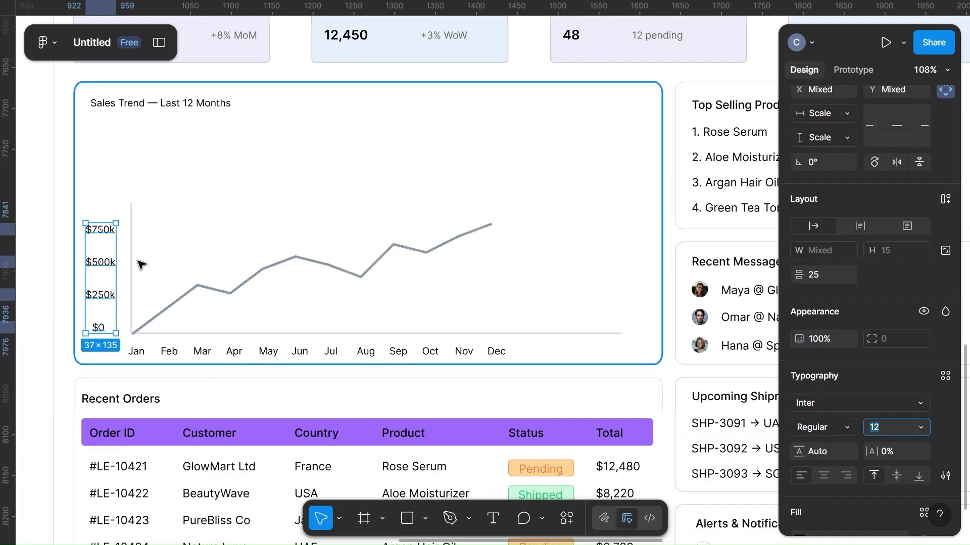
Step: Set the trend line's width to 500
left_click(293, 257)
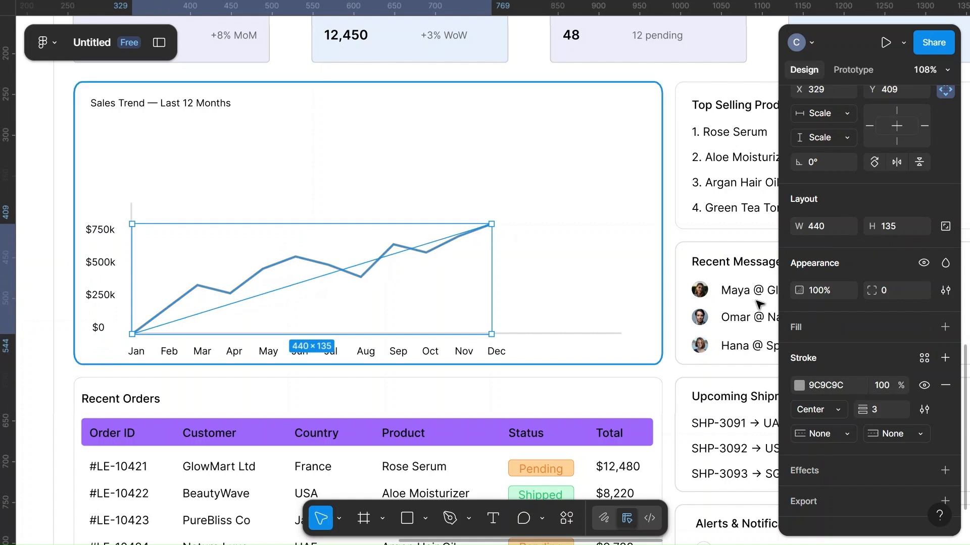
scroll(896, 335, "down", 1)
scroll(896, 339, "up", 3)
left_click(824, 318)
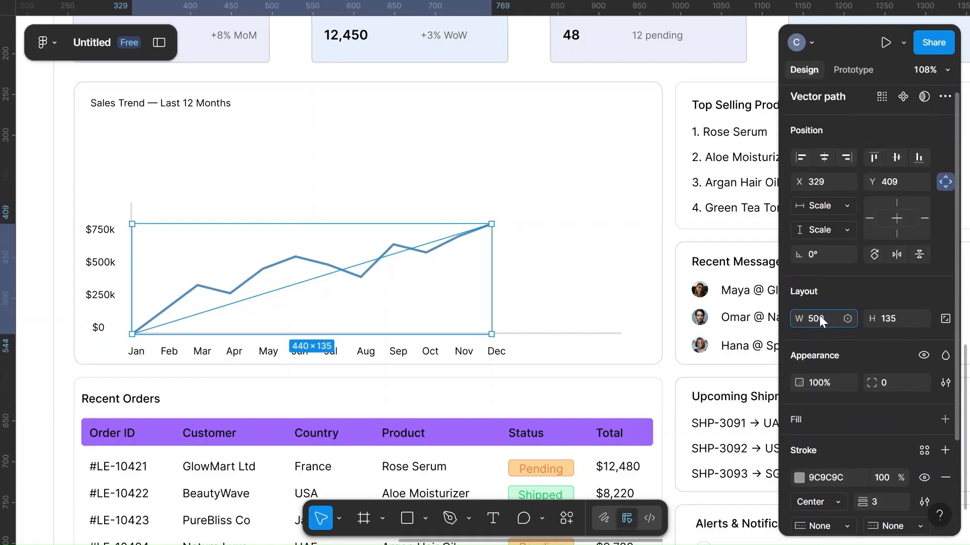
left_click(561, 256)
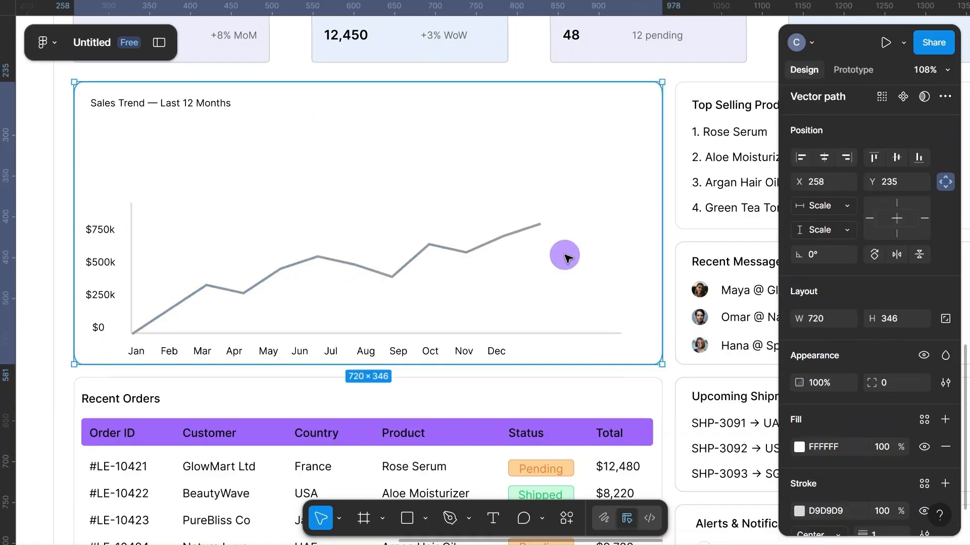
Step: Set the trend line's width to 450 so it ends above the Dec label
left_click(447, 249)
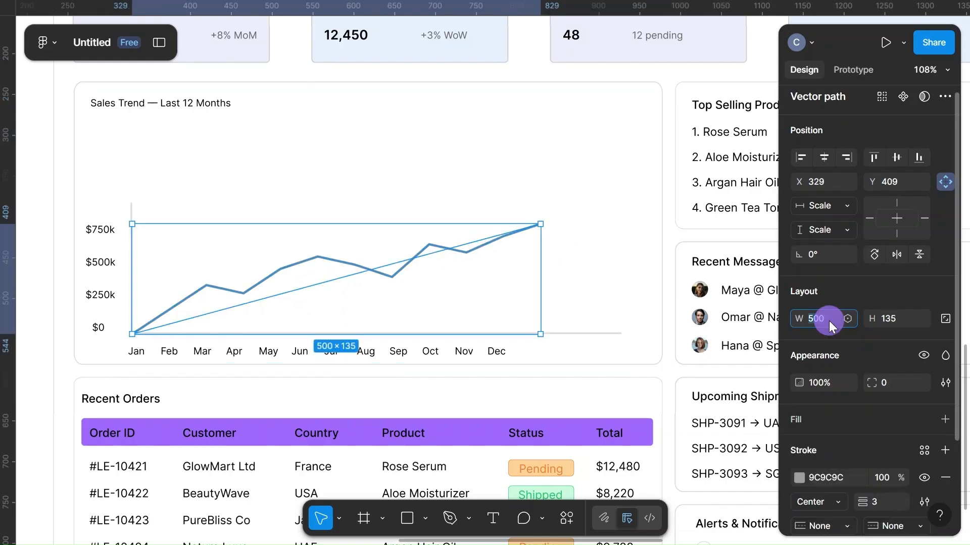
left_click(559, 238)
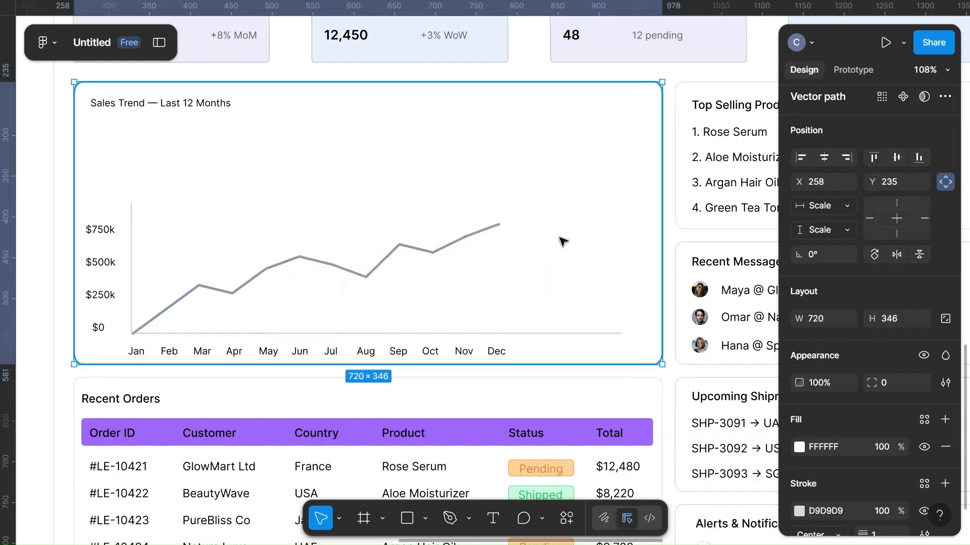
Step: Duplicate the trend line, place the copy above and slightly to the right, and select the original lower line
left_click(482, 231)
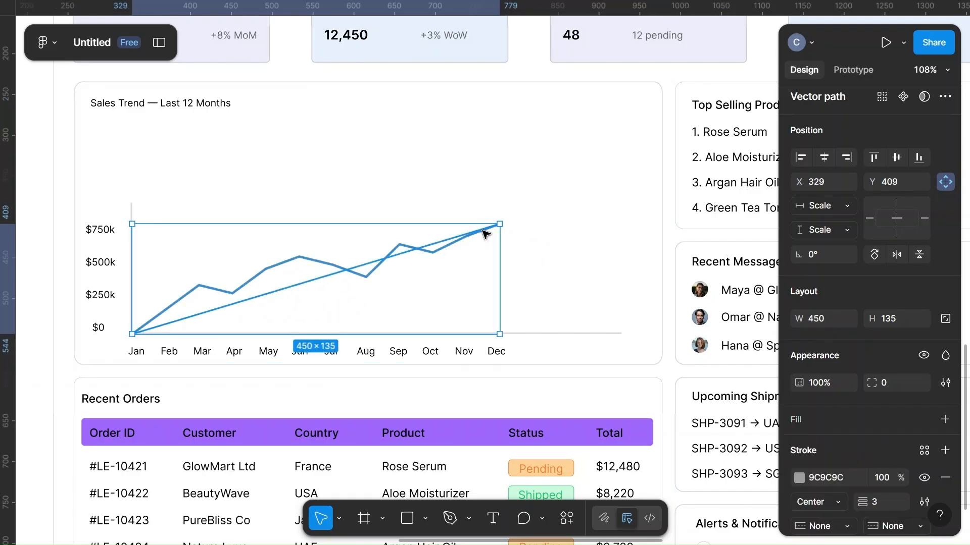
left_click_drag(482, 231, 500, 166)
key("ctrl+z")
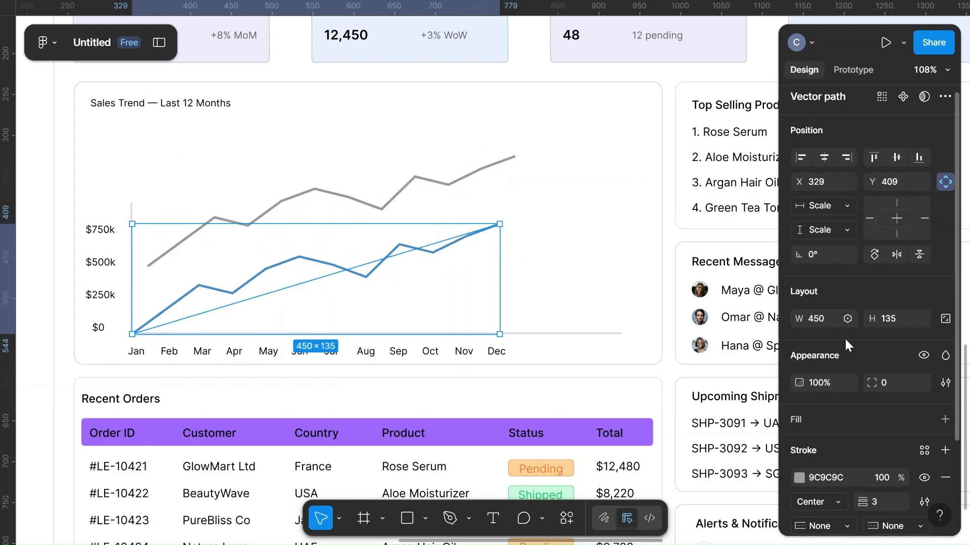
Step: Give the lower trend line the stroke colour CBFAE0 sampled from the Shipped badge and a stroke weight of 2
scroll(839, 439, "down", 3)
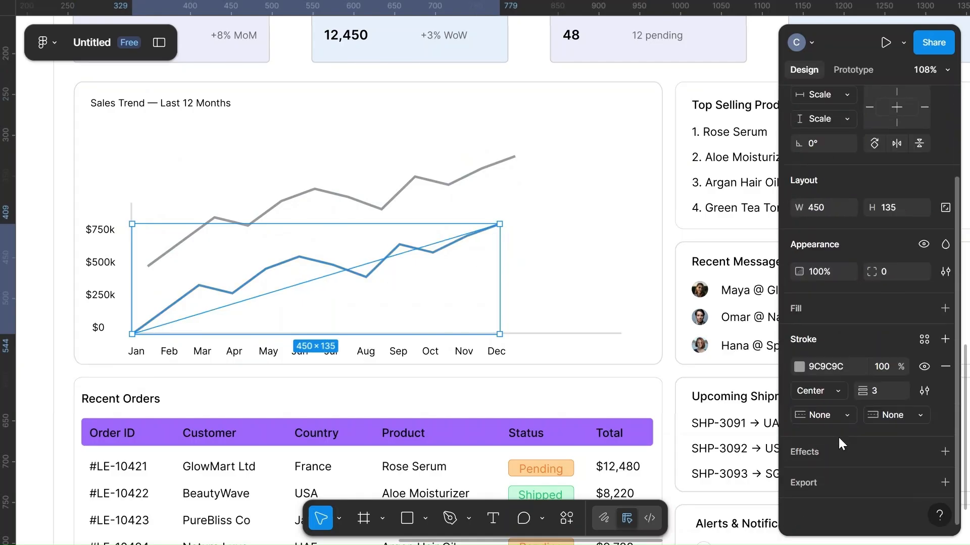
left_click(799, 367)
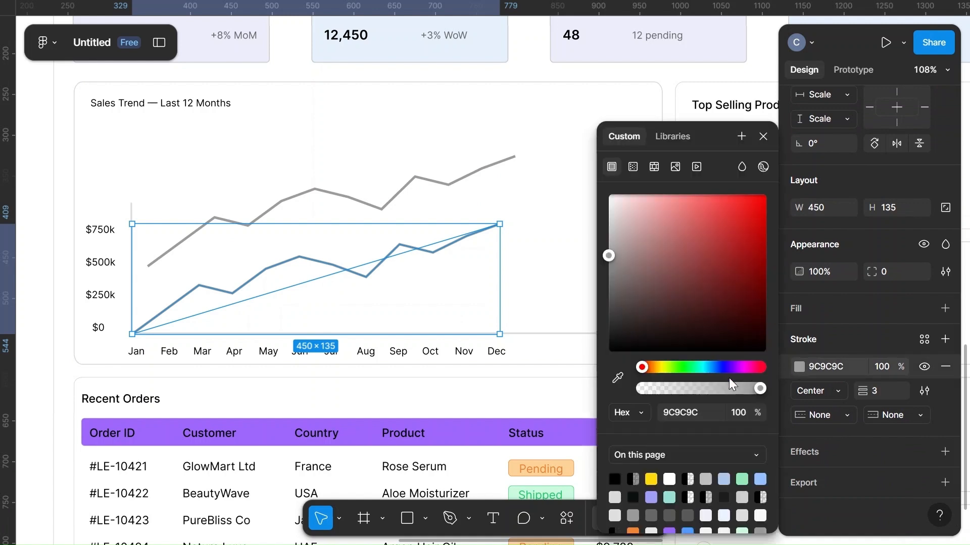
left_click(617, 380)
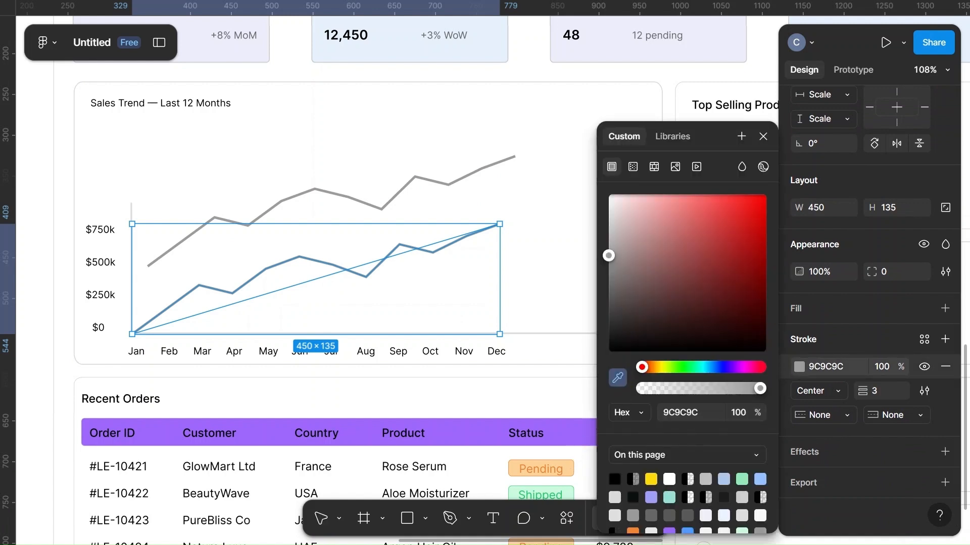
left_click(572, 486)
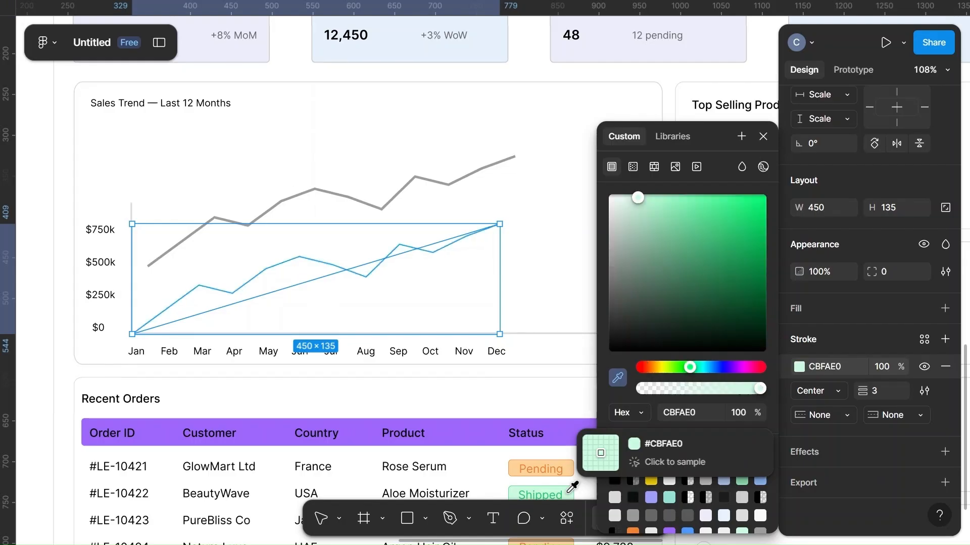
left_click(552, 223)
left_click(451, 242)
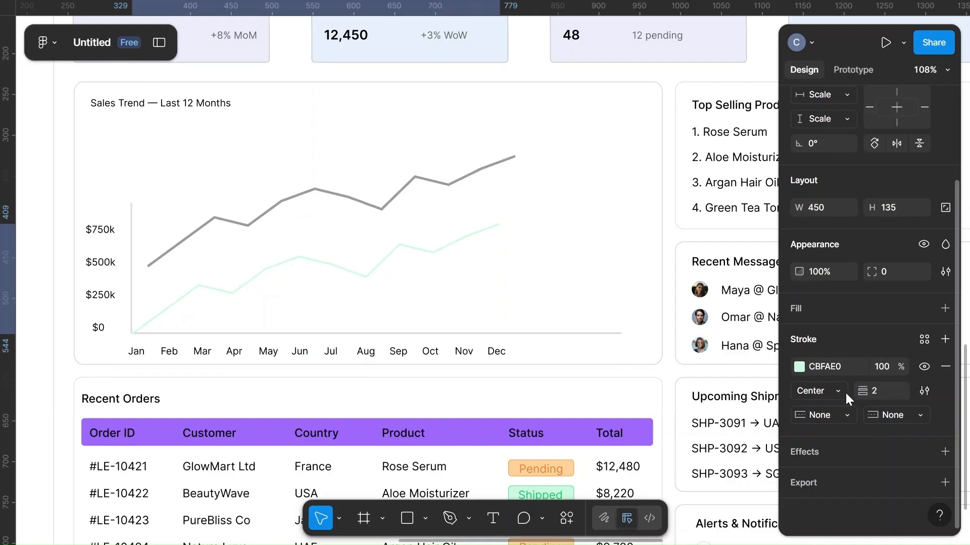
Step: Change the lower trend line's stroke style to Dashed with a dash of 5 and a gap of 5
left_click(926, 391)
left_click(759, 390)
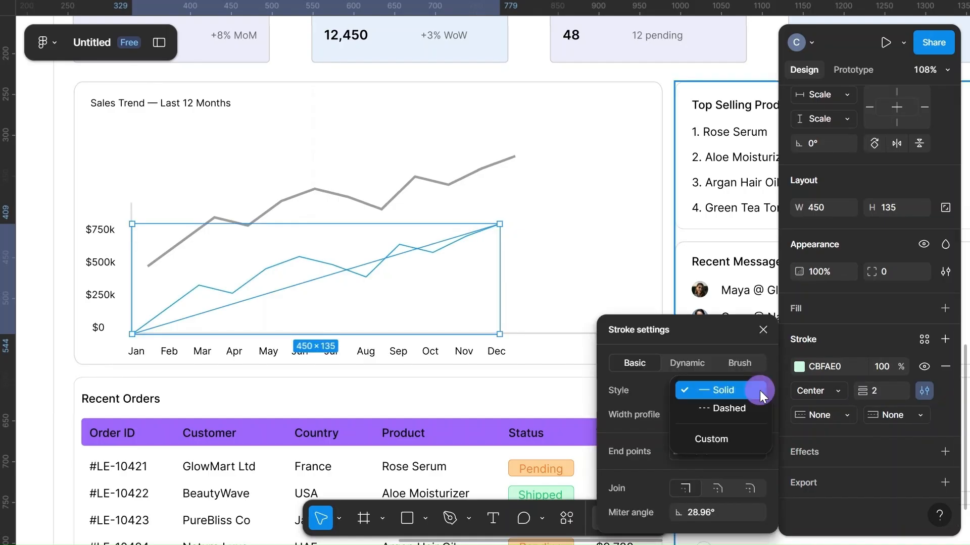
left_click(716, 408)
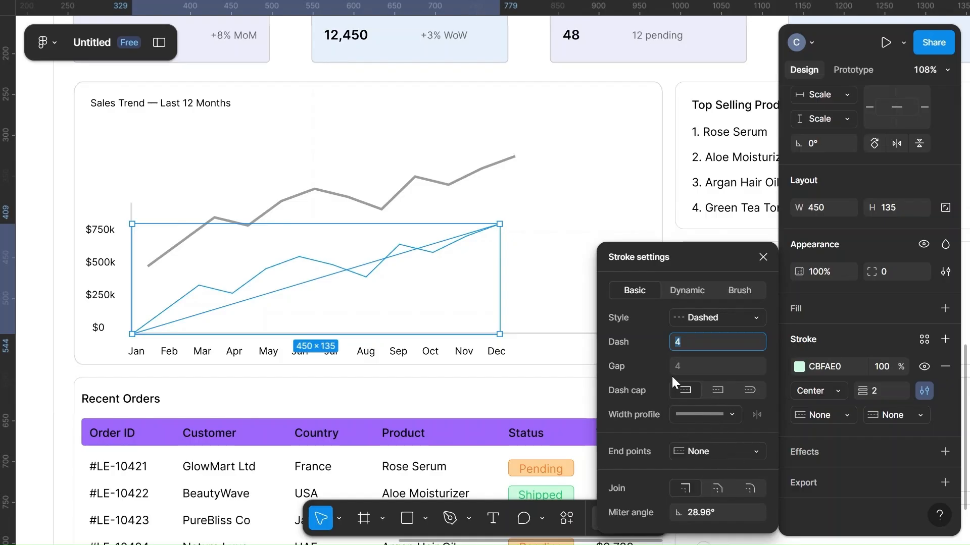
left_click(688, 367)
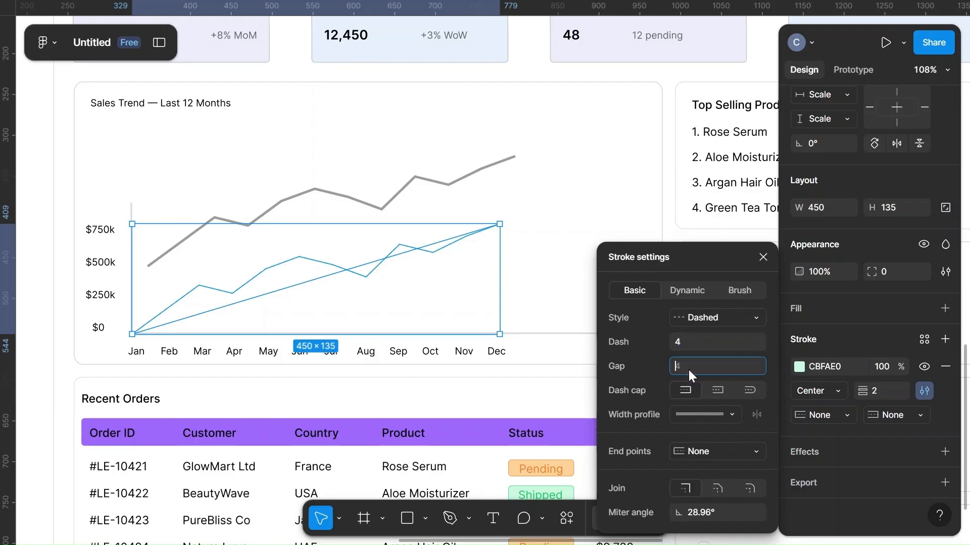
left_click(702, 342)
key("BackSpace")
type("5")
key("Return")
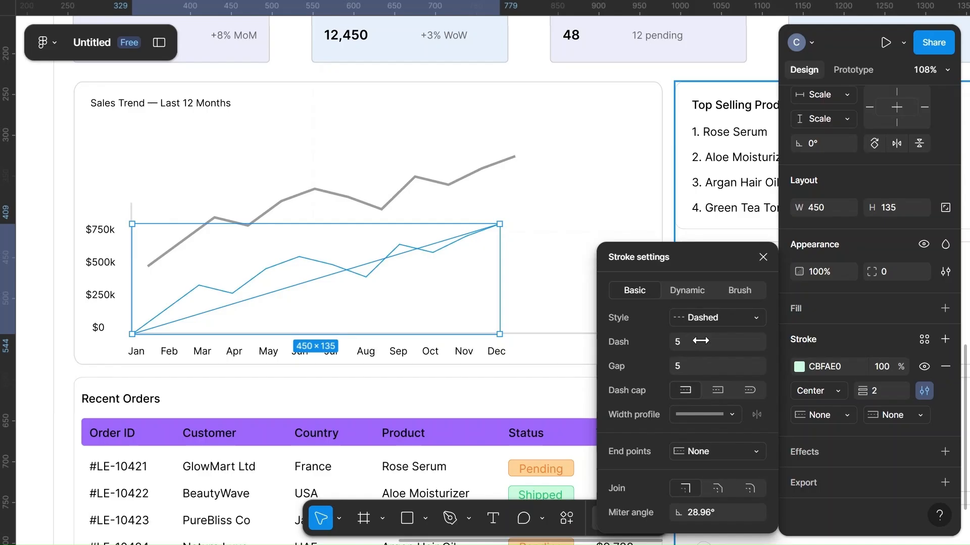
Step: Try the Dynamic stroke type on the lower trend line and undo it
left_click(692, 287)
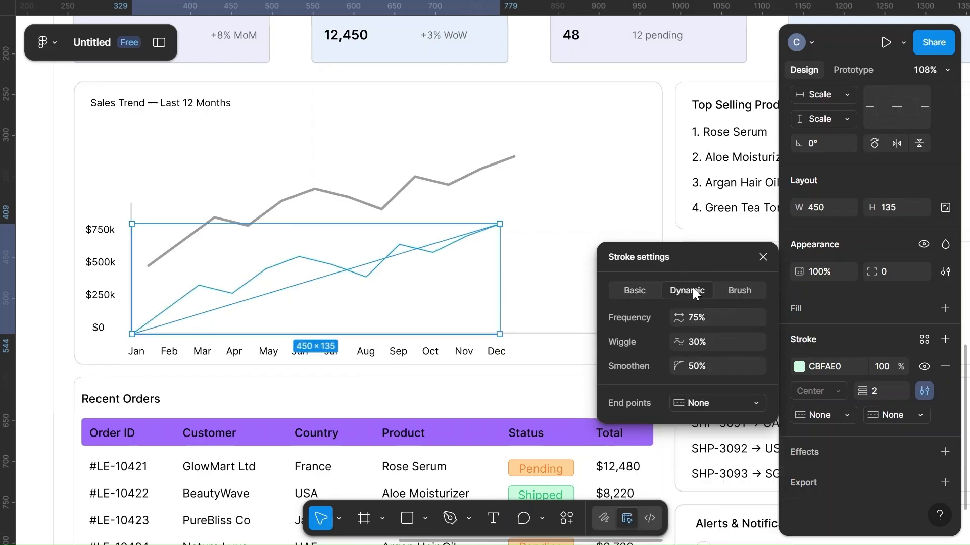
left_click(890, 241)
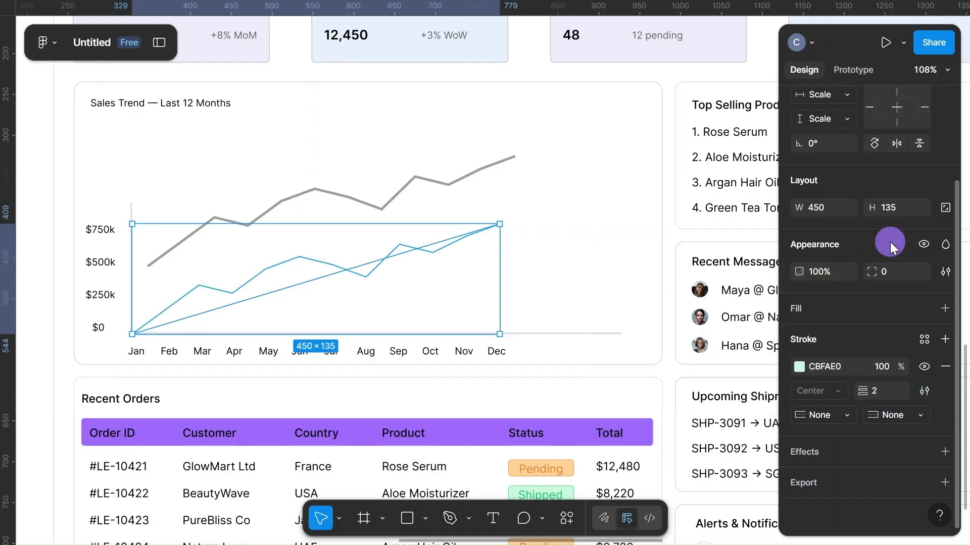
left_click(549, 225)
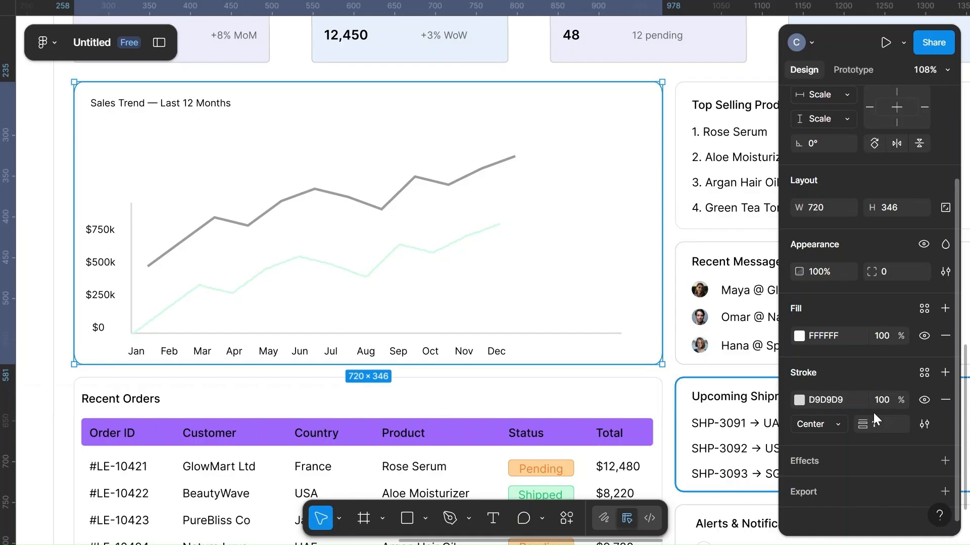
key("ctrl+z")
left_click(606, 269)
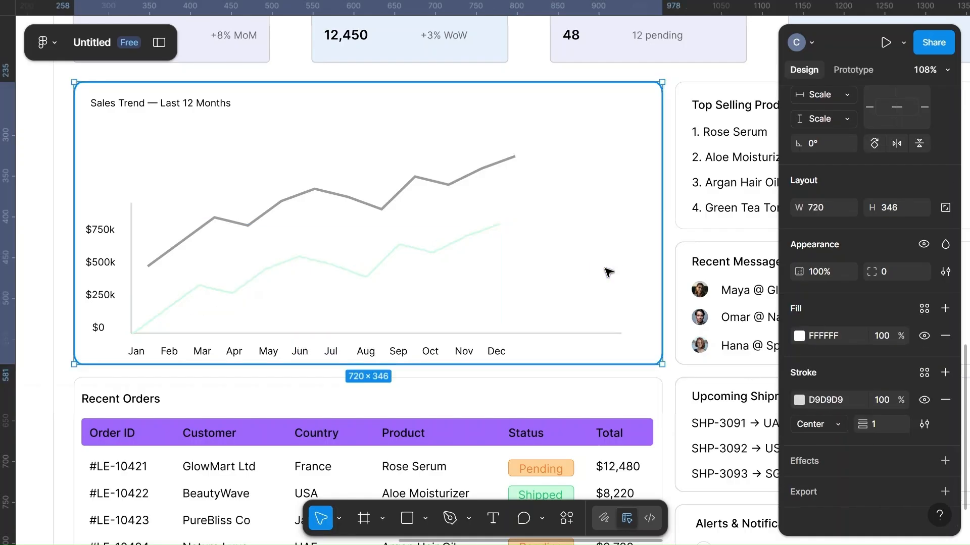
key("ctrl+z")
left_click(606, 270)
Step: Change the dashed lower trend line's stroke colour to the darker green 1AC266 from the colours used on this page
double_click(412, 246)
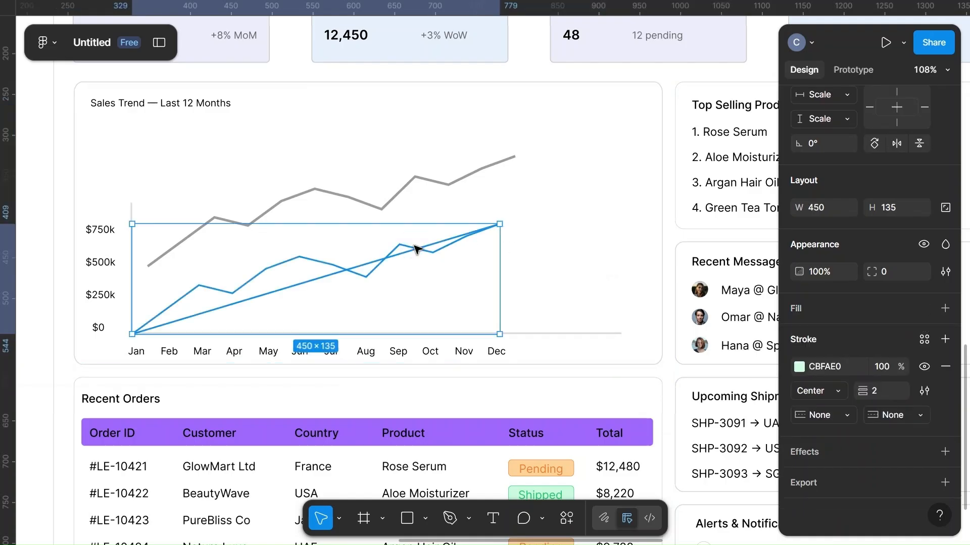
left_click(799, 367)
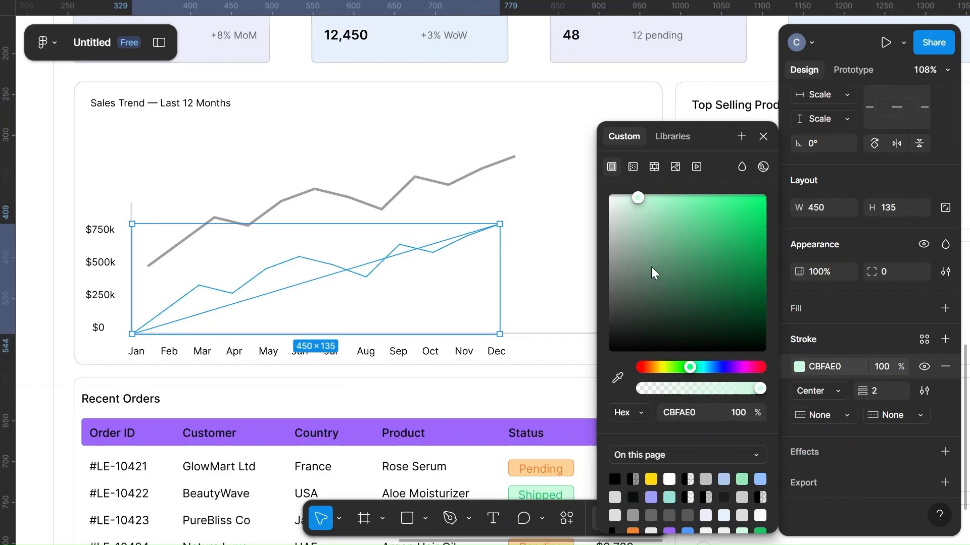
scroll(740, 482, "down", 2)
left_click(761, 476)
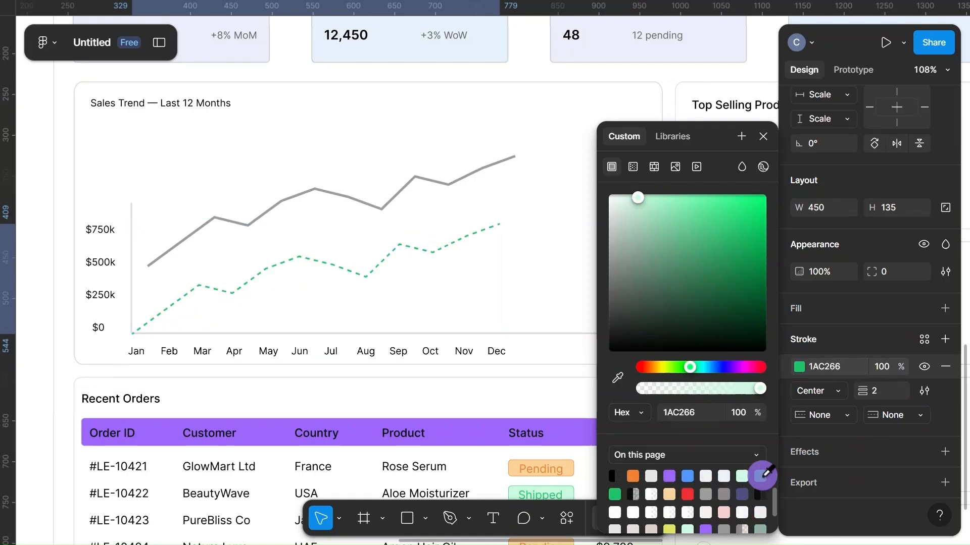
Step: Change the dashed lower trend line's stroke colour to the lighter green 85EBB0, starting from a green used on this page
left_click(742, 476)
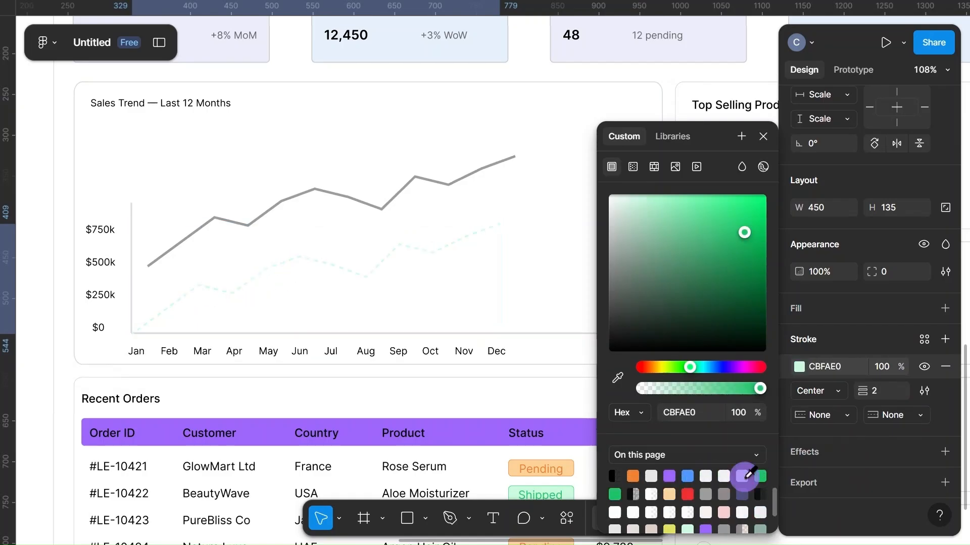
scroll(747, 475, "up", 2)
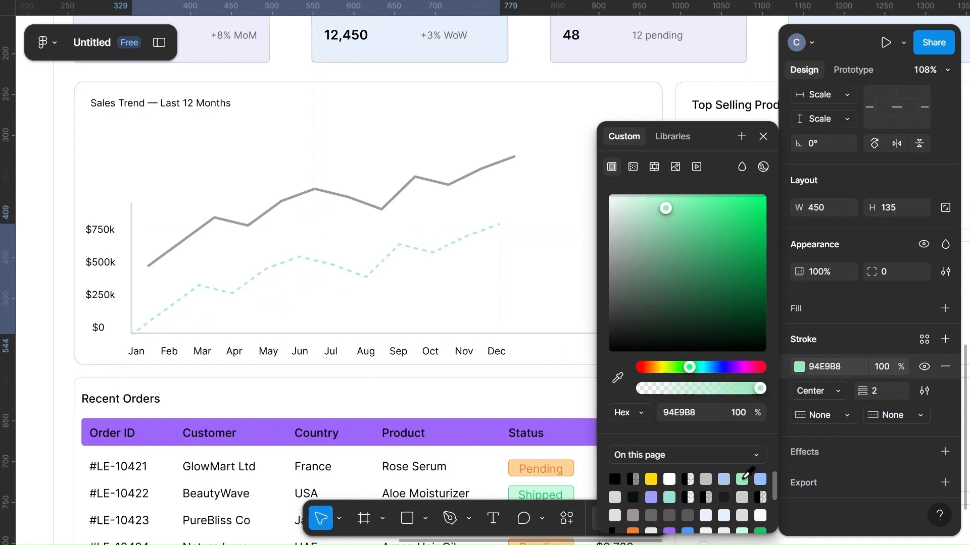
left_click(677, 213)
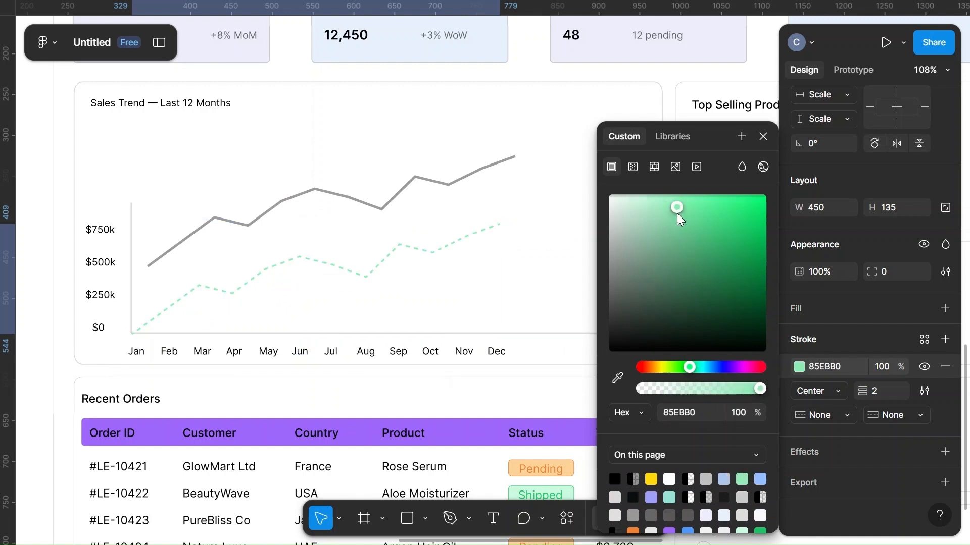
Step: Give the upper trend line the purple stroke 9E68FC sampled from the Recent Orders header and a stroke weight of 2
left_click(481, 172)
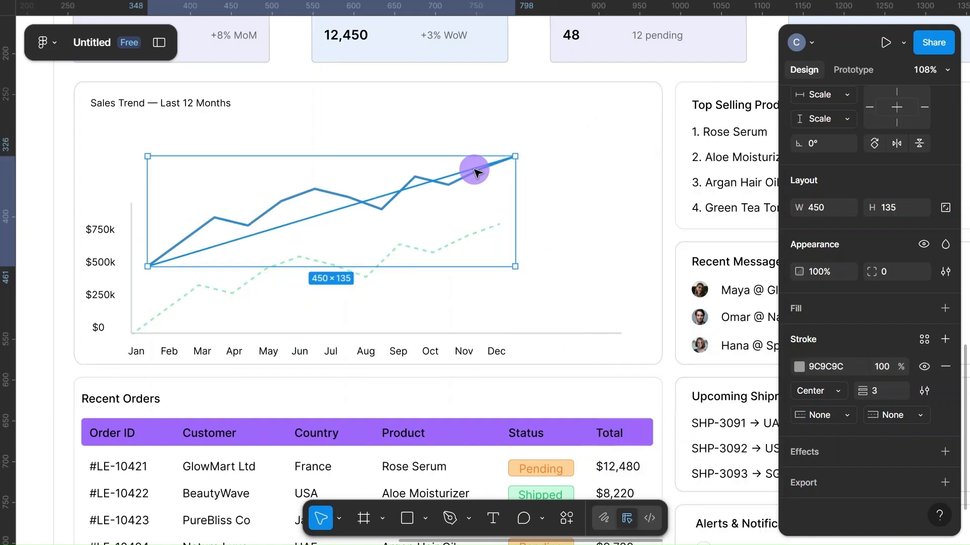
left_click(799, 366)
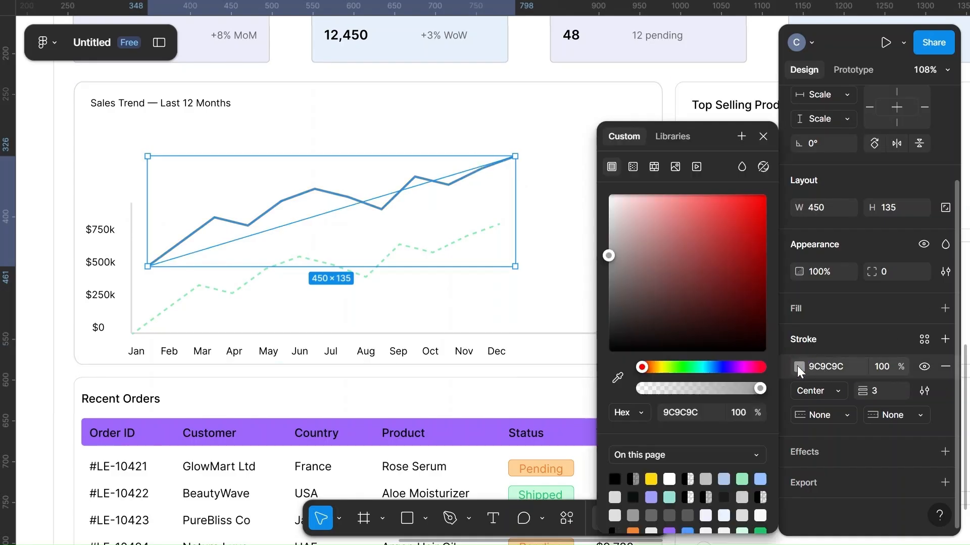
left_click(616, 376)
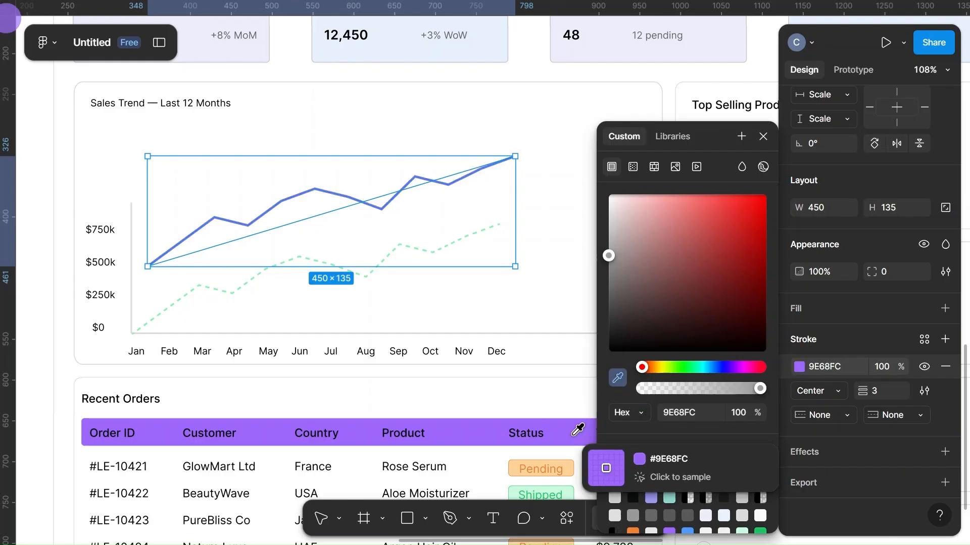
left_click(574, 432)
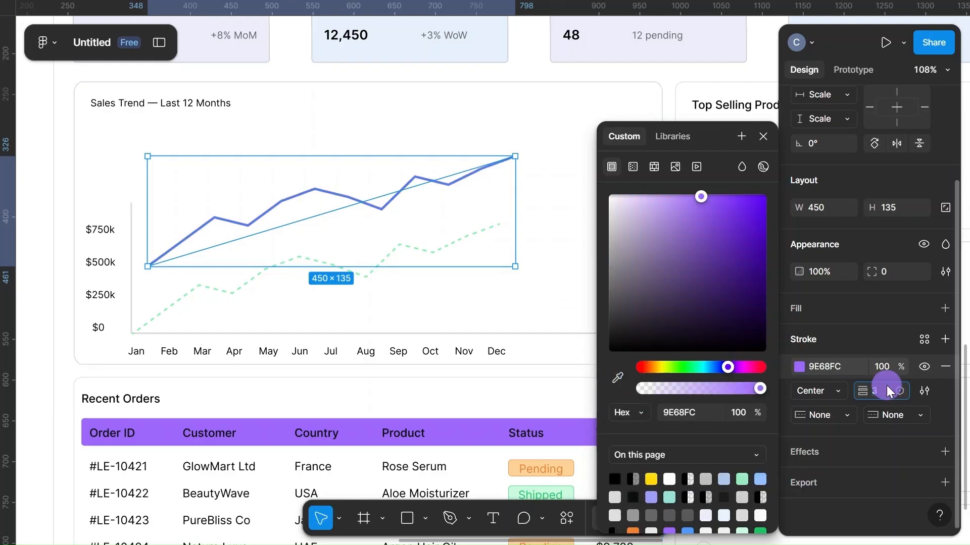
left_click(949, 403)
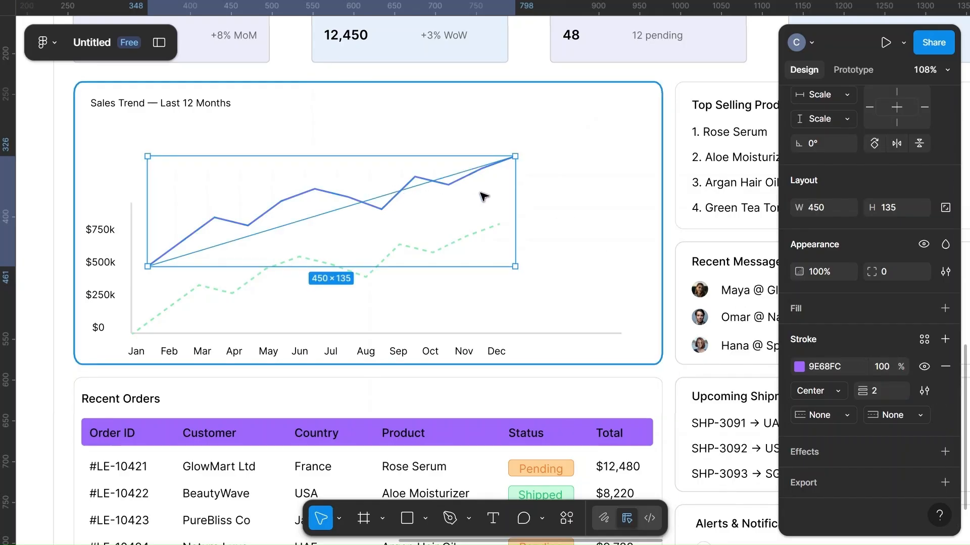
Step: Raise the purple trend line's mid peak, move the whole line down near the chart's origin, and adjust its second and fifth points
double_click(315, 194)
left_click_drag(314, 191, 314, 178)
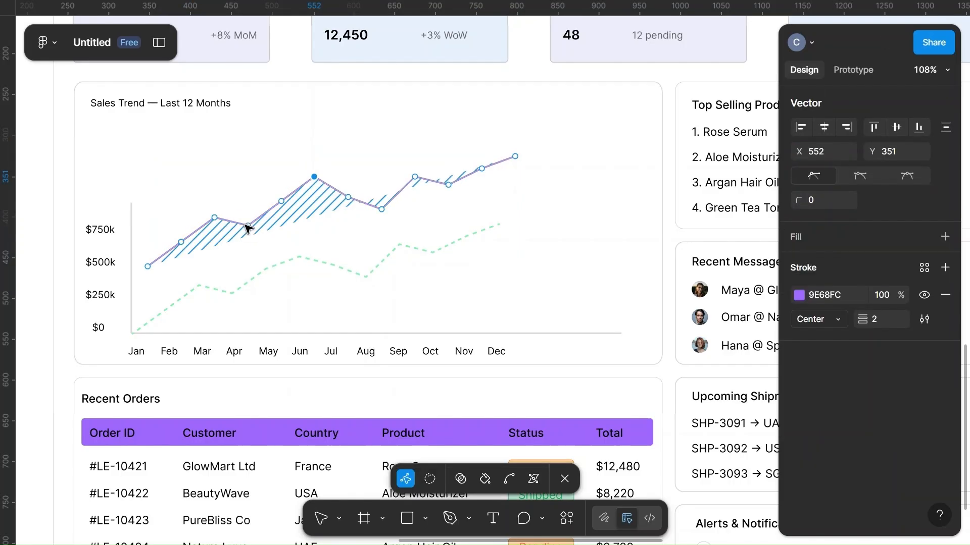
mouse_move(247, 227)
left_mouse_down()
mouse_move(249, 264)
mouse_move(236, 290)
mouse_move(264, 243)
mouse_move(271, 251)
left_mouse_up()
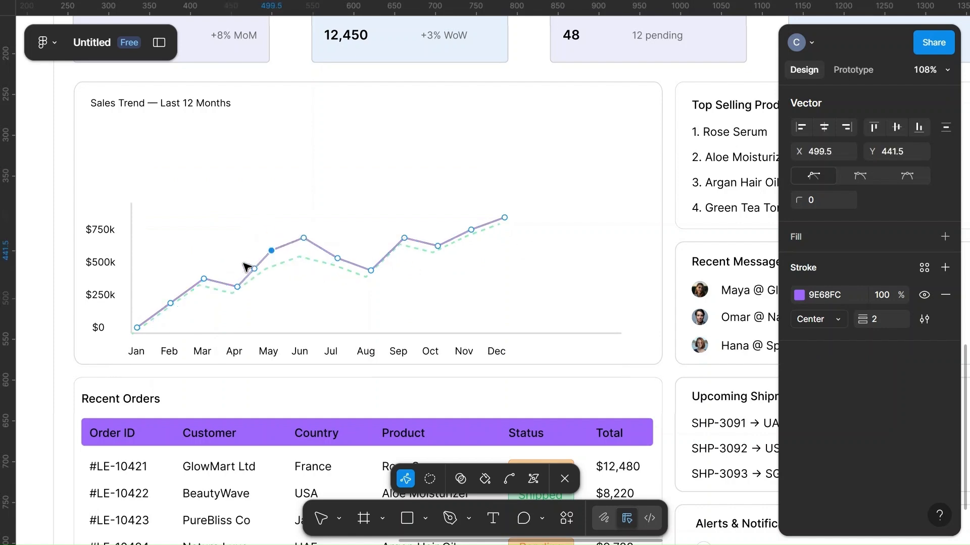
left_click(170, 304)
left_click_drag(170, 305, 165, 299)
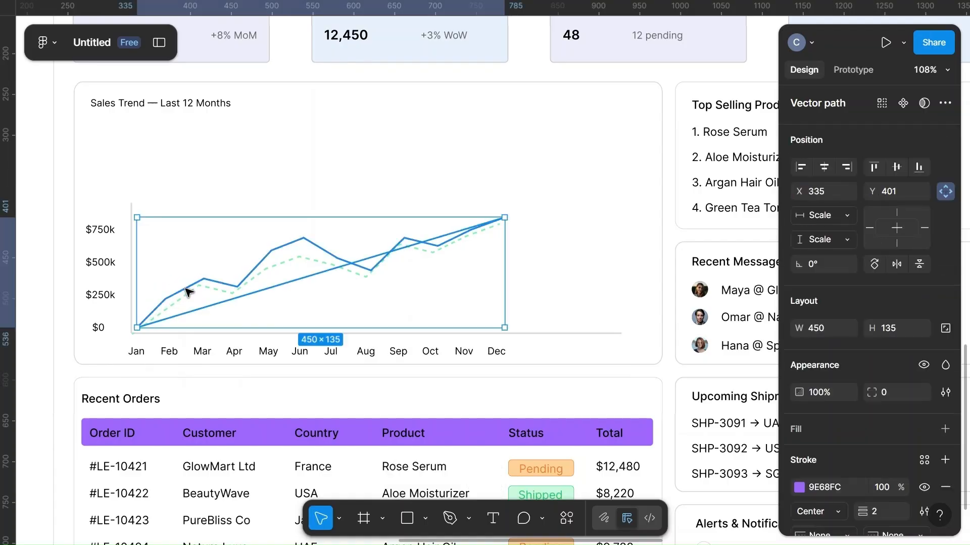
Step: Reshape the purple trend line with a sharper June peak, a July dip, a higher September peak and raised last two points
left_click(187, 289)
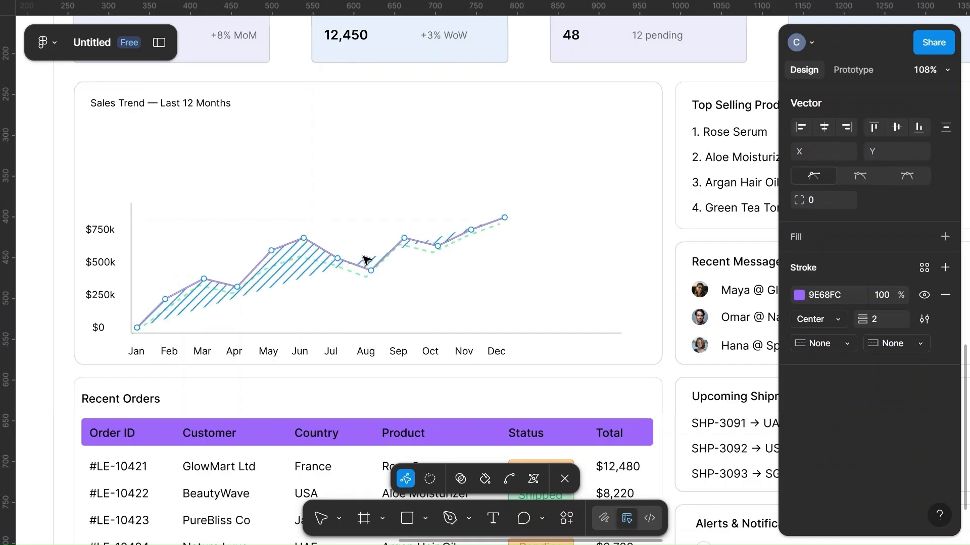
left_click_drag(404, 238, 403, 218)
left_click_drag(337, 257, 326, 278)
left_click_drag(272, 251, 277, 259)
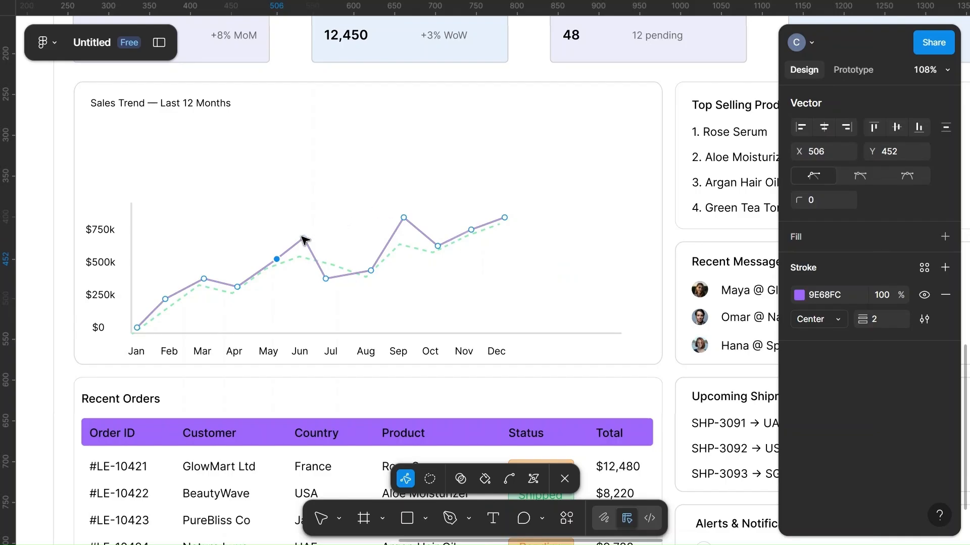
left_click_drag(305, 240, 295, 240)
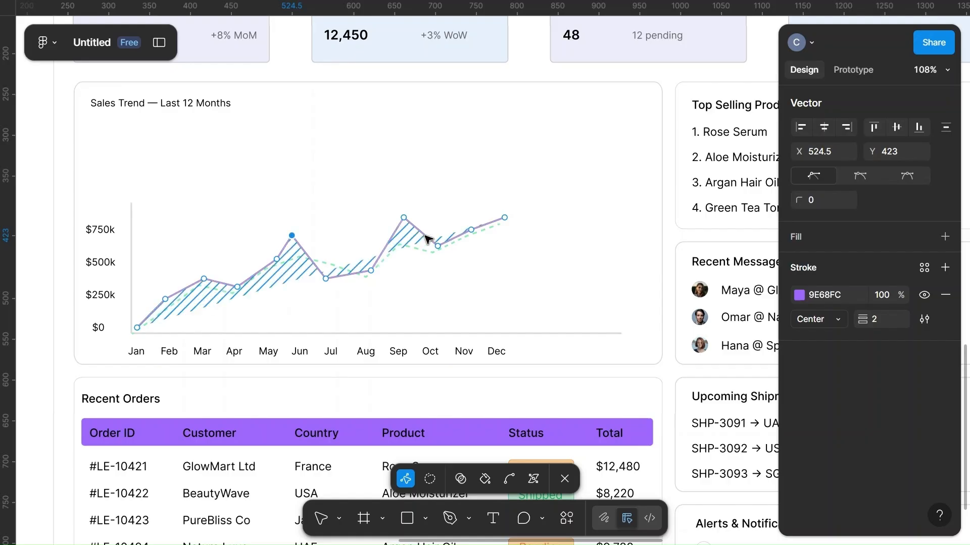
mouse_move(471, 230)
left_mouse_down()
mouse_move(472, 215)
mouse_move(507, 208)
left_mouse_up()
left_click(352, 218)
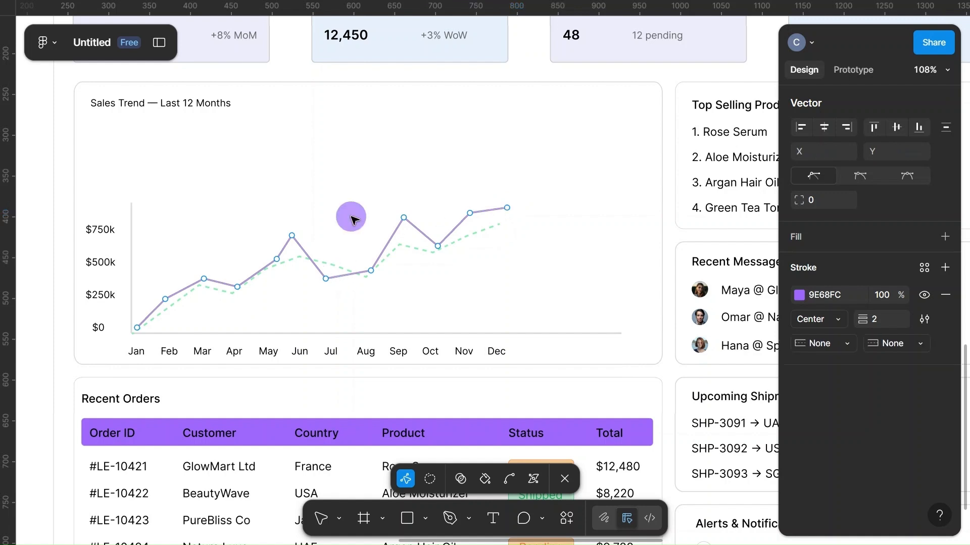
key("Escape")
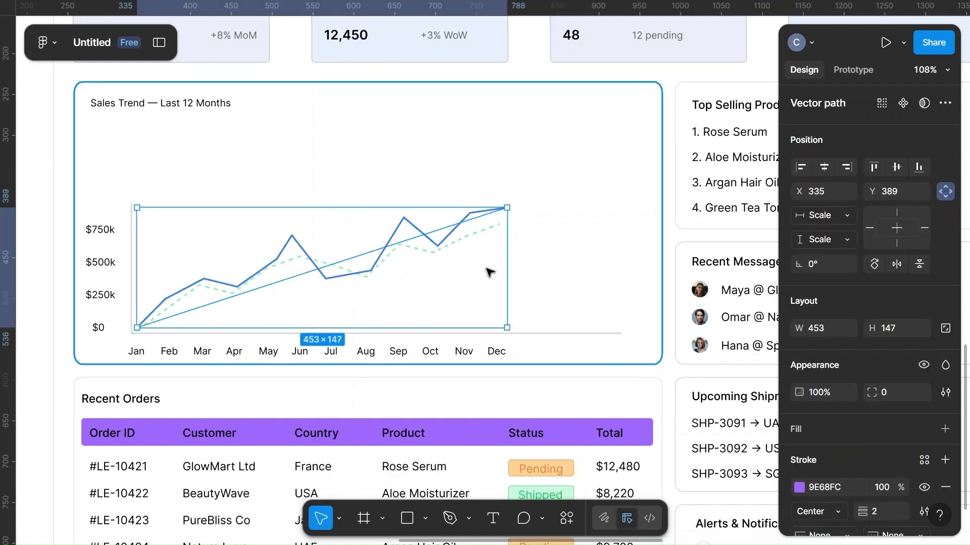
Step: Set the purple trend line's height to 200 and move it to X 329, Y 344 so it starts at the chart's origin
left_click(903, 331)
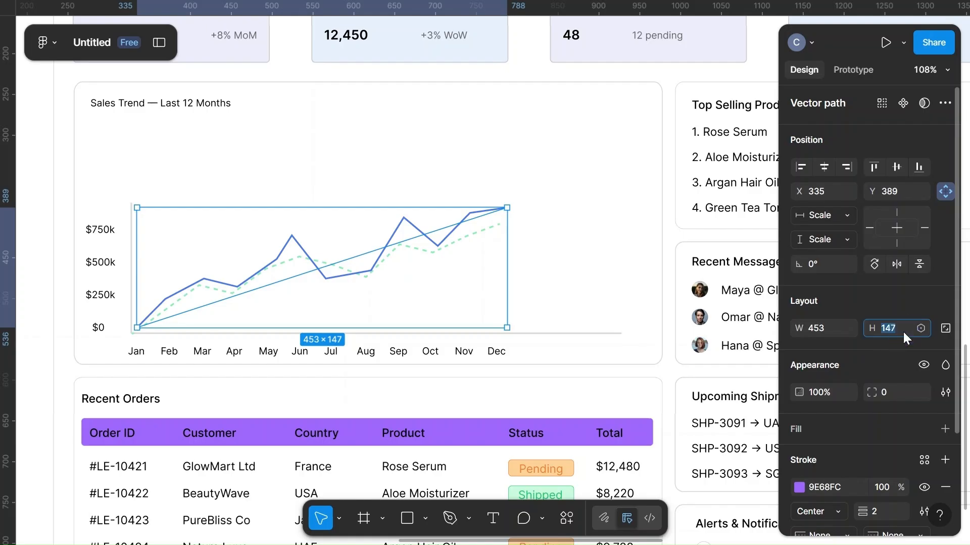
type("200")
left_click(525, 286)
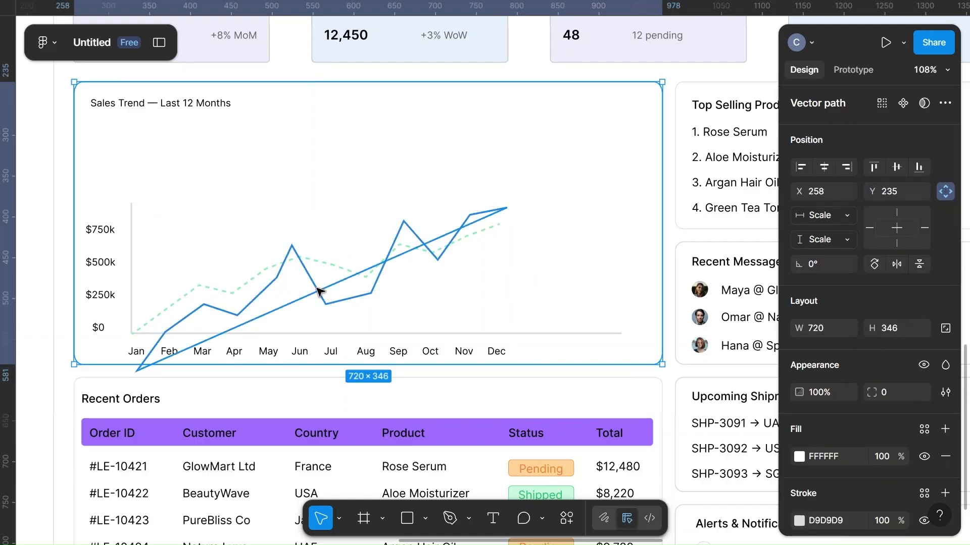
left_click_drag(319, 286, 312, 253)
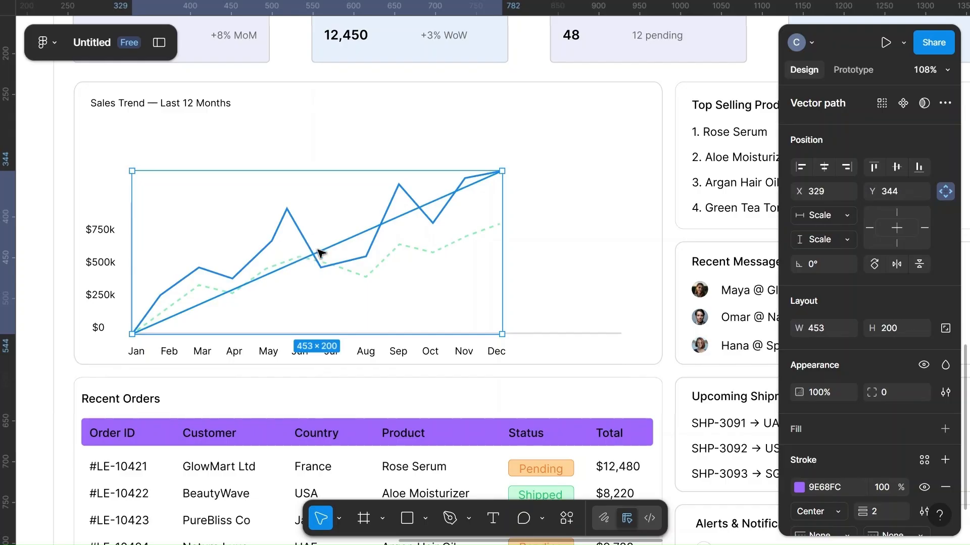
left_click(567, 227)
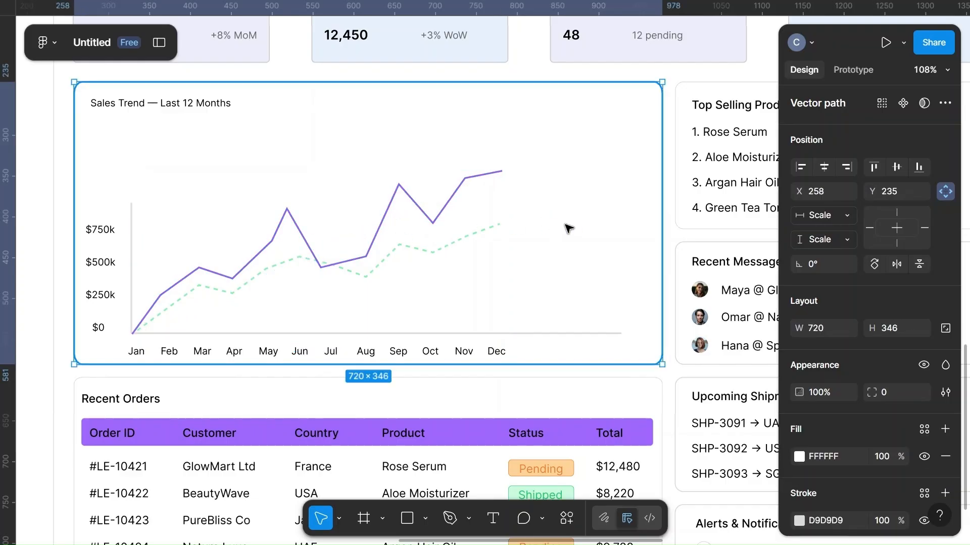
Step: Shift the purple line's dip to X 589, its May point to X 492, Y 425, and its August point to X 605, Y 439.5
scroll(567, 227, "up", 5)
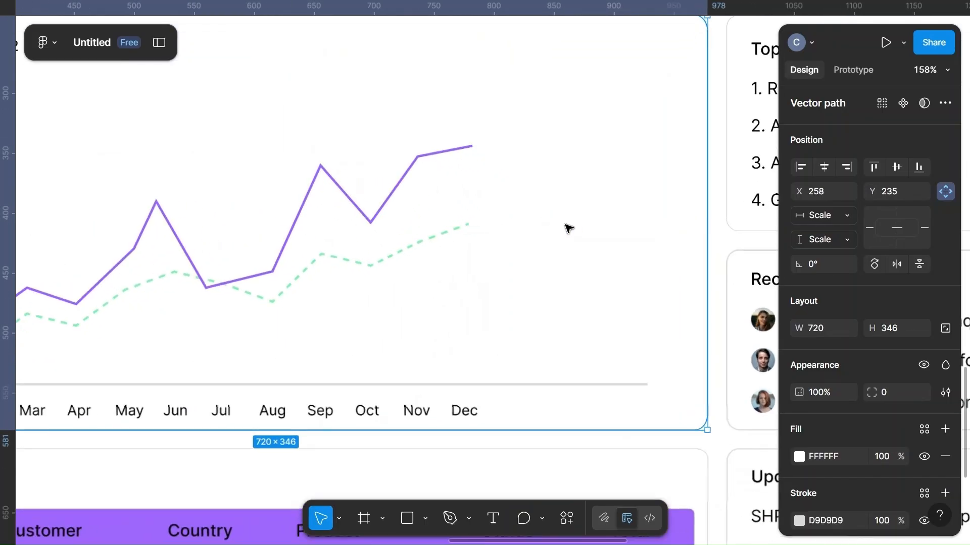
scroll(567, 227, "left", 5)
double_click(498, 273)
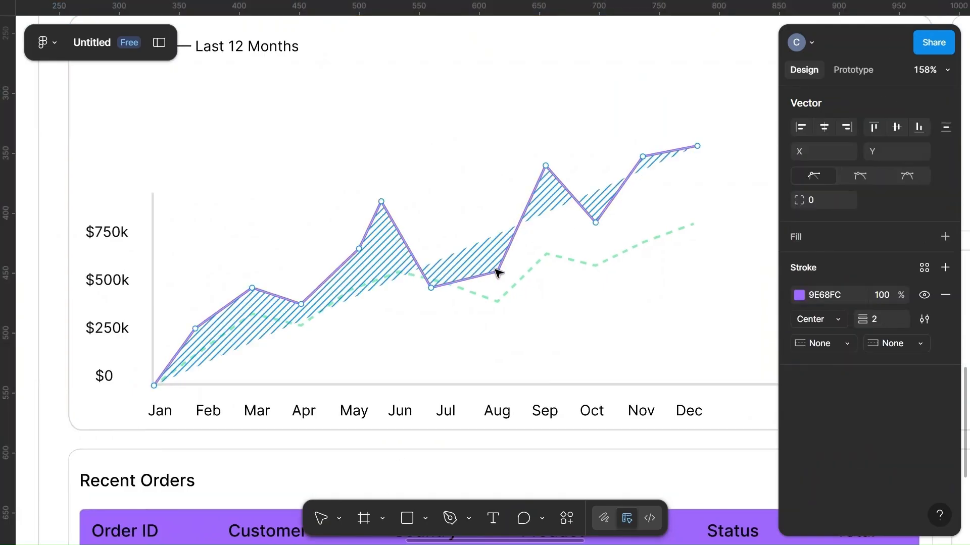
left_click_drag(431, 287, 466, 288)
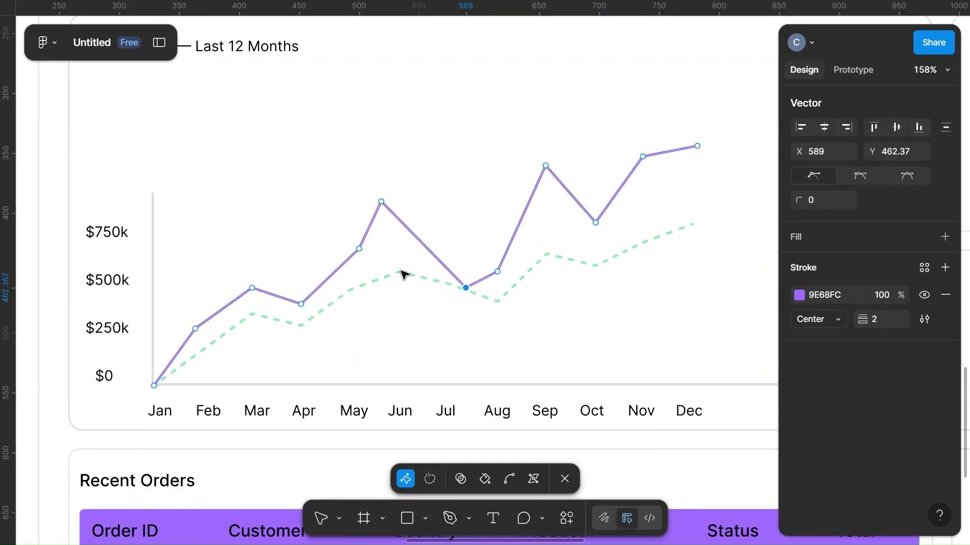
left_click_drag(359, 249, 350, 243)
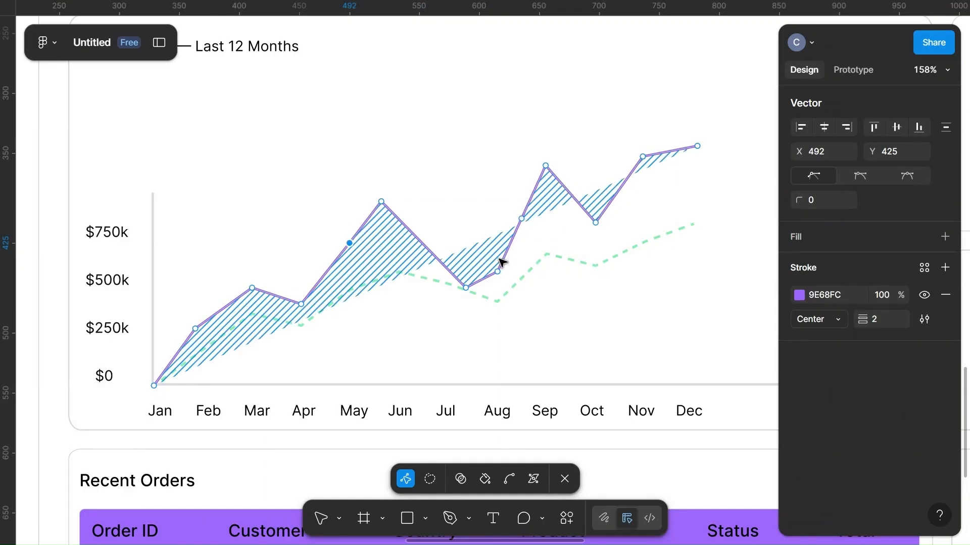
left_click_drag(497, 272, 485, 261)
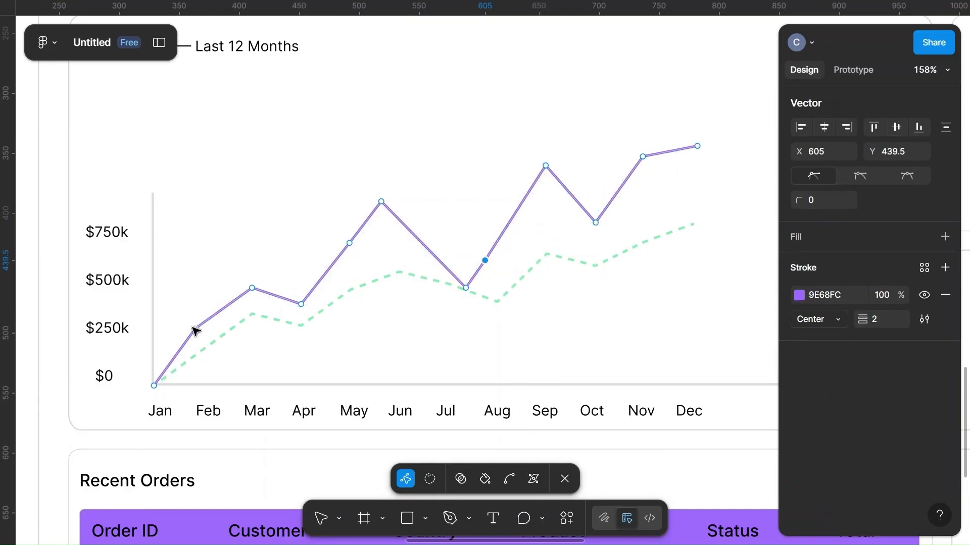
Step: Lower the purple line's March point to X 420, Y 516.5, raise its April point, and shape a May dip rising through X 506.5, Y 430
left_click(252, 291)
left_click_drag(252, 292, 263, 353)
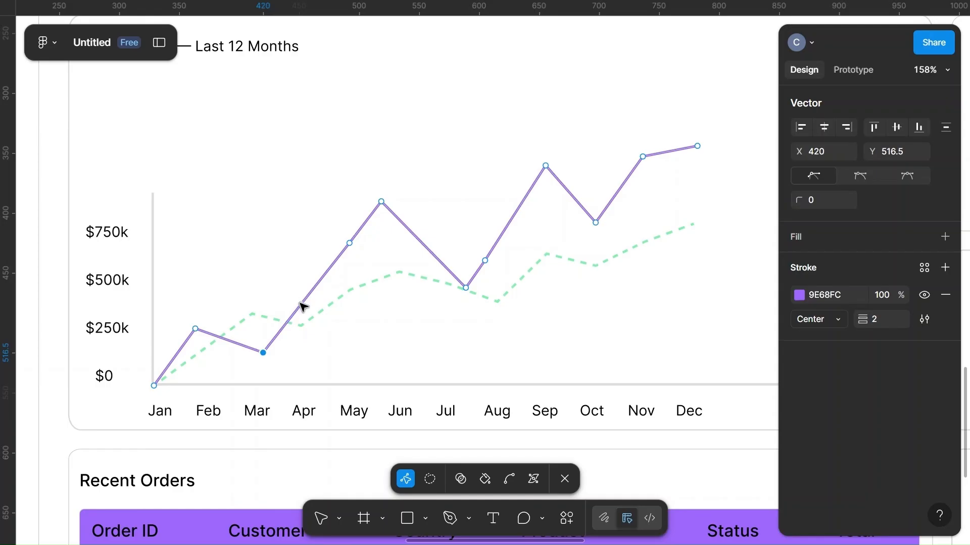
left_click(299, 298)
left_click_drag(299, 297, 368, 250)
left_click(330, 269)
left_click(312, 293)
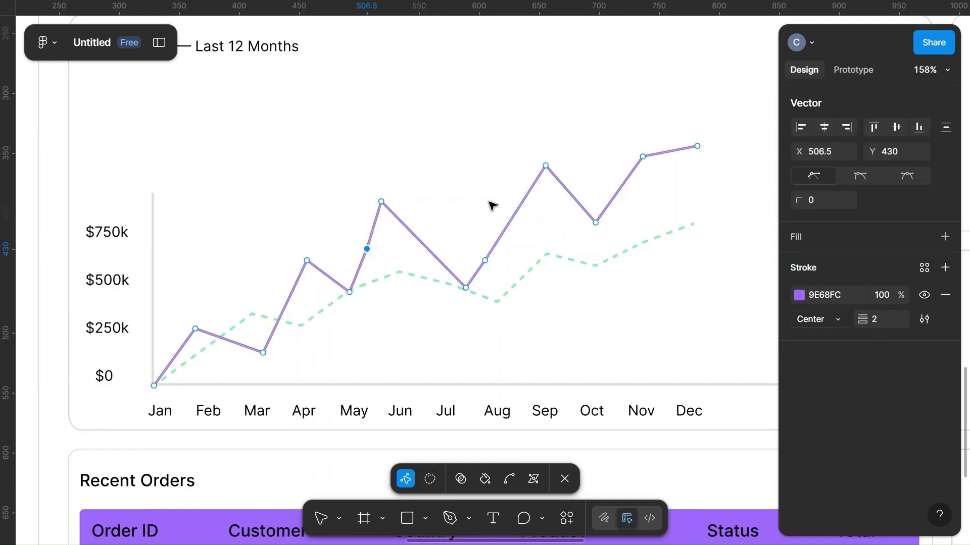
left_click(489, 202)
left_click(489, 201)
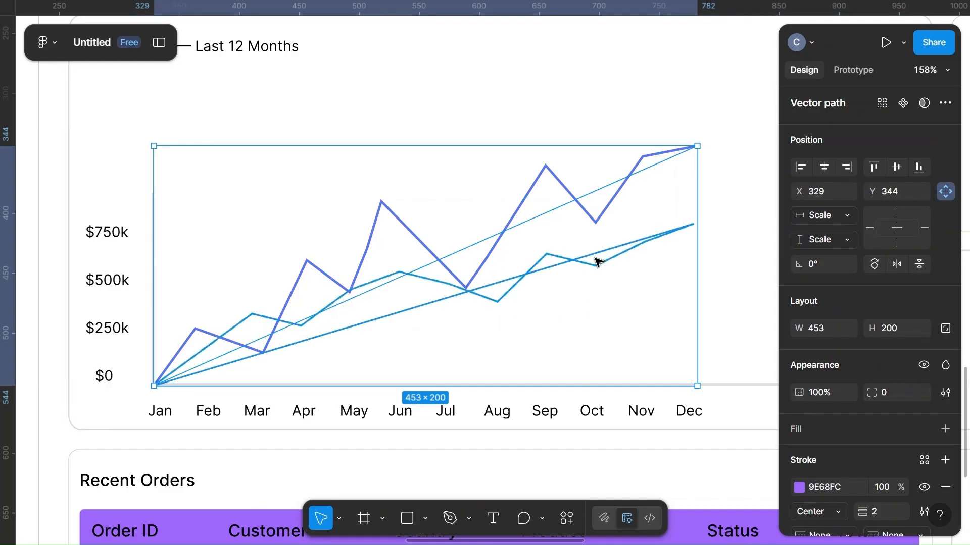
Step: Set the dashed green trend line's height to 140 and move it up to Y 404 so it starts at the chart's origin
left_click(642, 248)
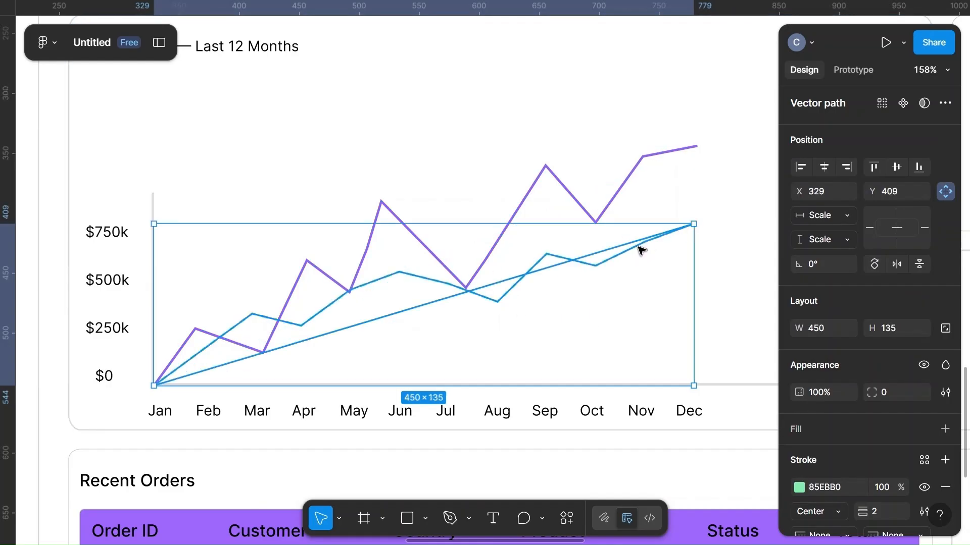
left_click(903, 330)
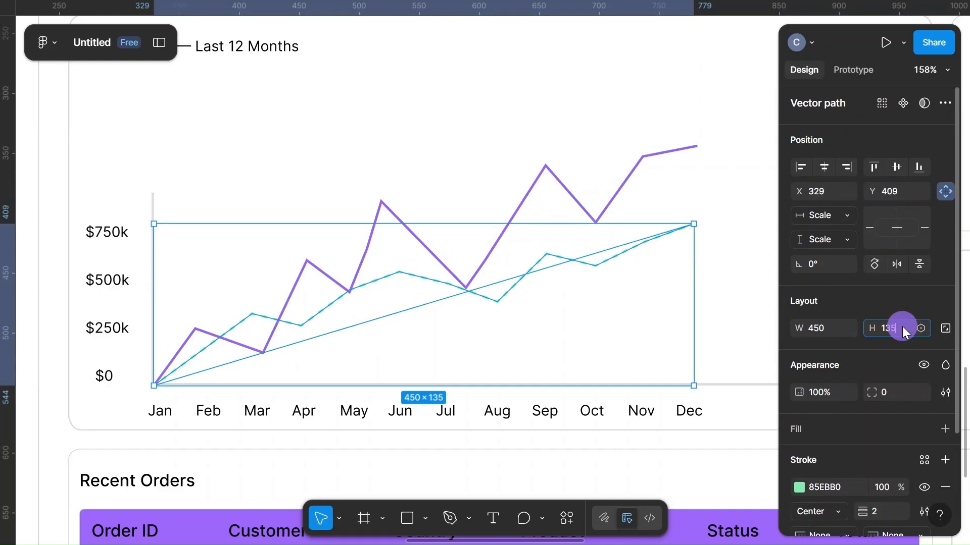
type("140")
left_click(746, 226)
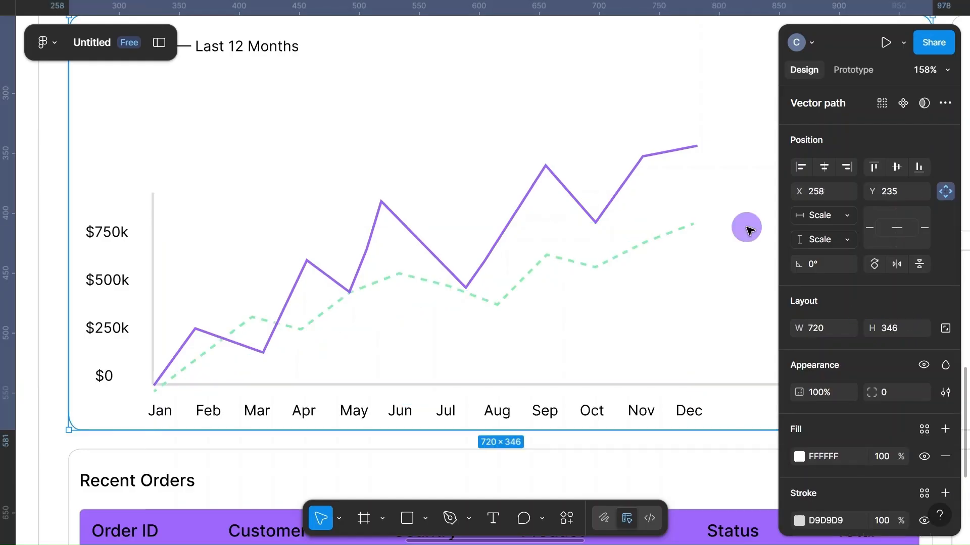
left_click(527, 267)
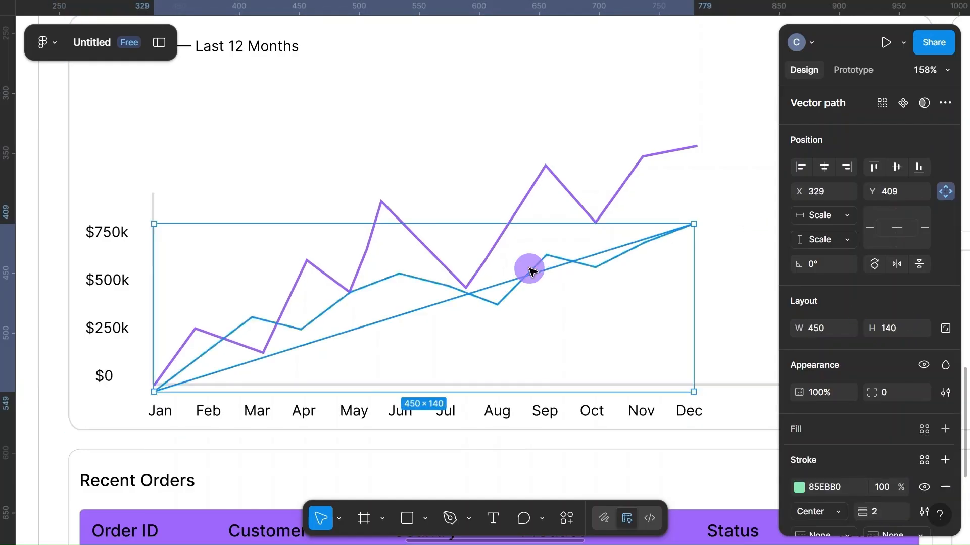
left_click(530, 265)
mouse_move(529, 264)
left_mouse_down()
mouse_move(526, 253)
mouse_move(531, 263)
left_mouse_up()
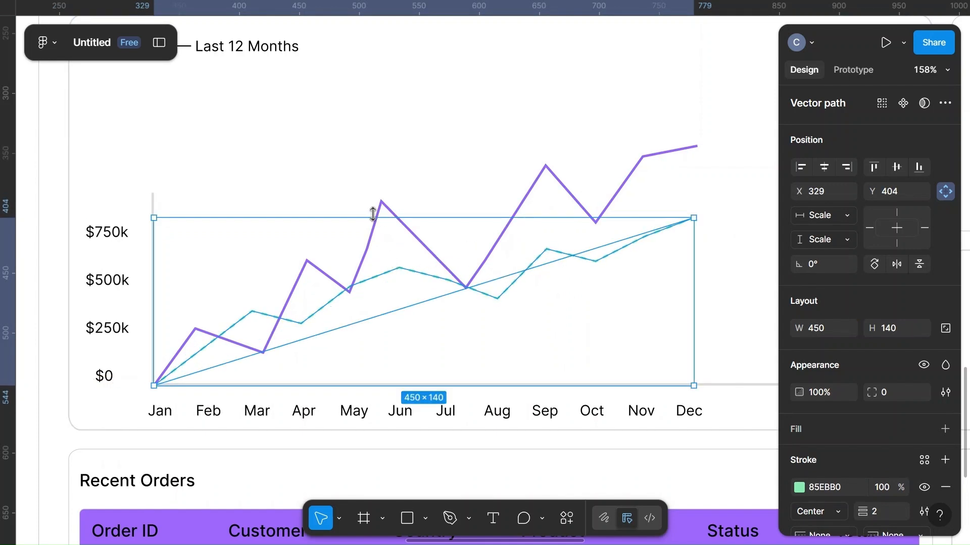
left_click(441, 193)
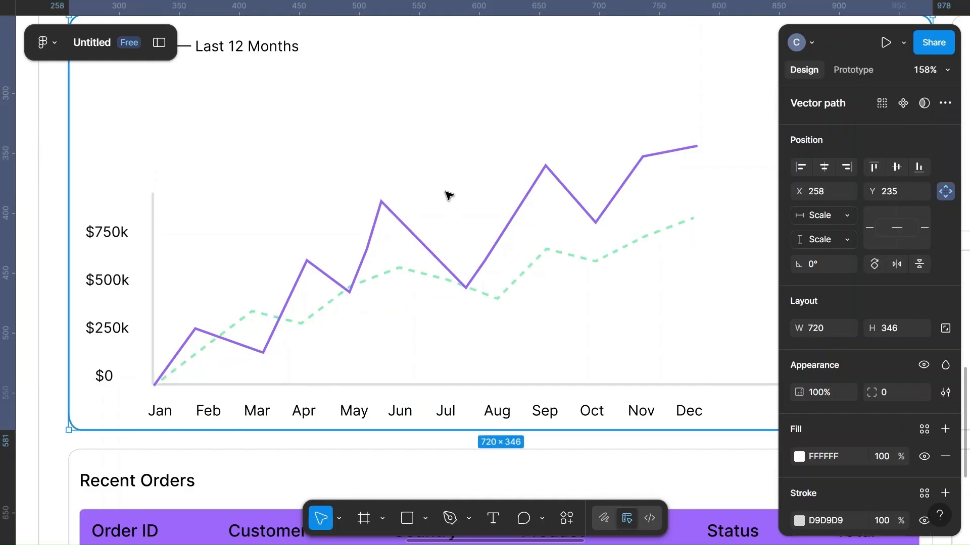
Step: Set the purple trend line's height to 150 and move it down to Y 393 so it starts at the chart's origin
left_click(561, 184)
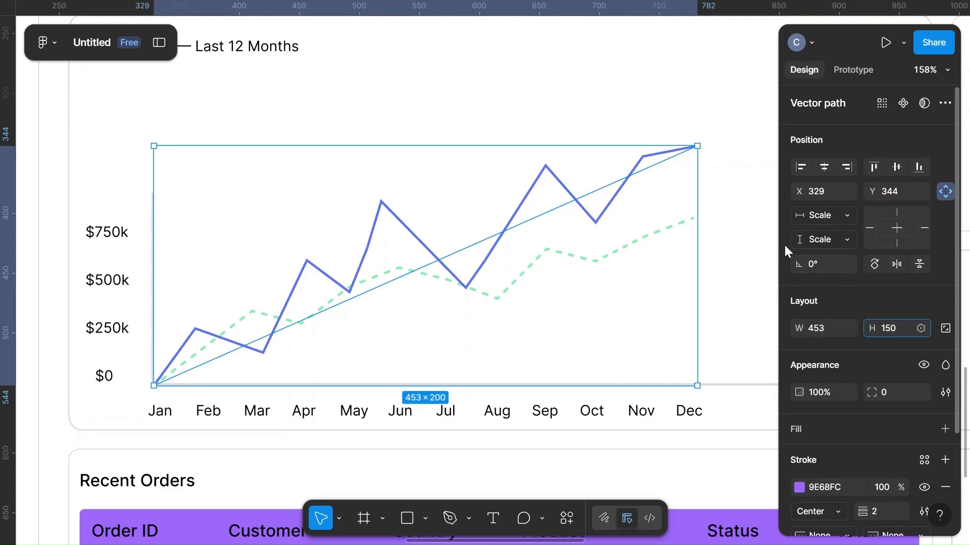
left_click(751, 204)
left_click_drag(488, 234, 493, 273)
left_click_drag(492, 288, 489, 292)
left_click(510, 141)
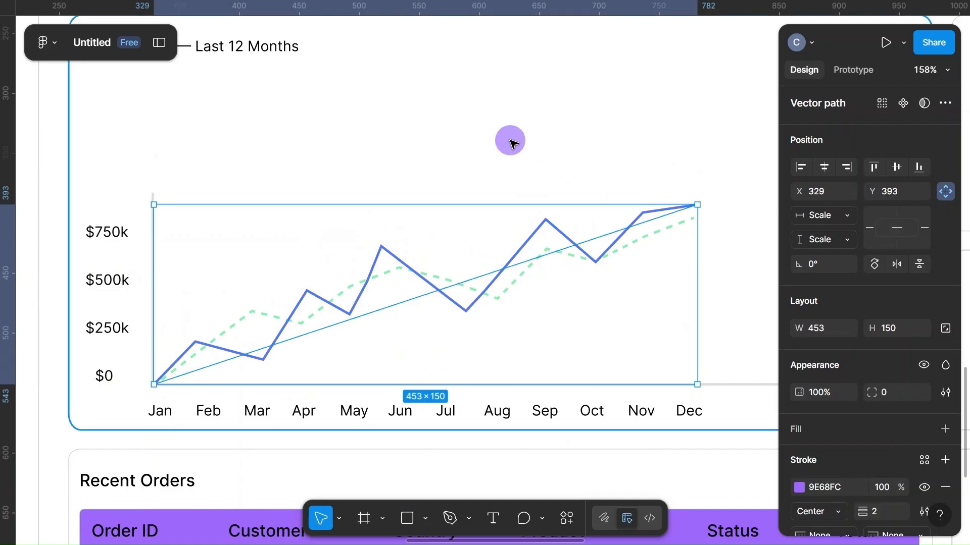
Step: Bottom-align the purple and green trend lines and group them, placing the group at Y 393
left_click(451, 283)
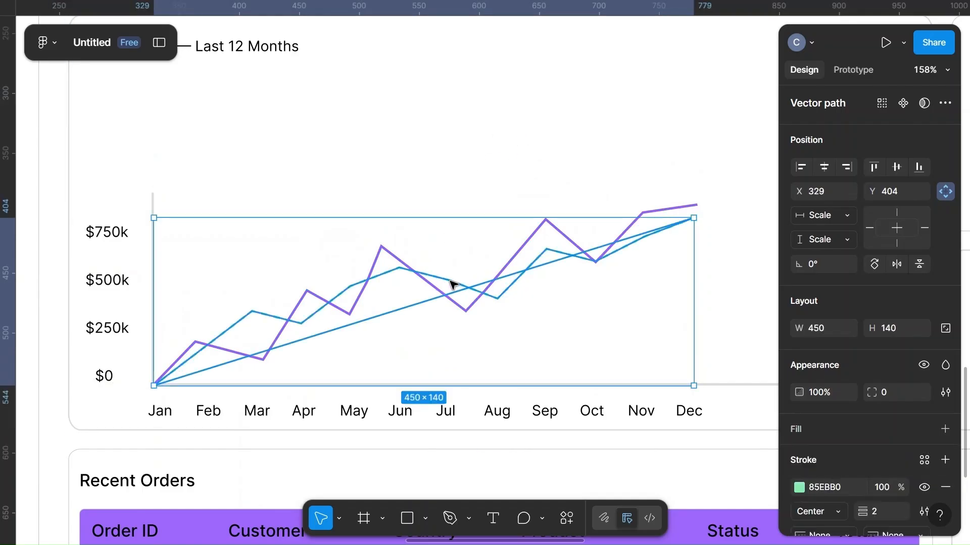
left_click(393, 256, "shift")
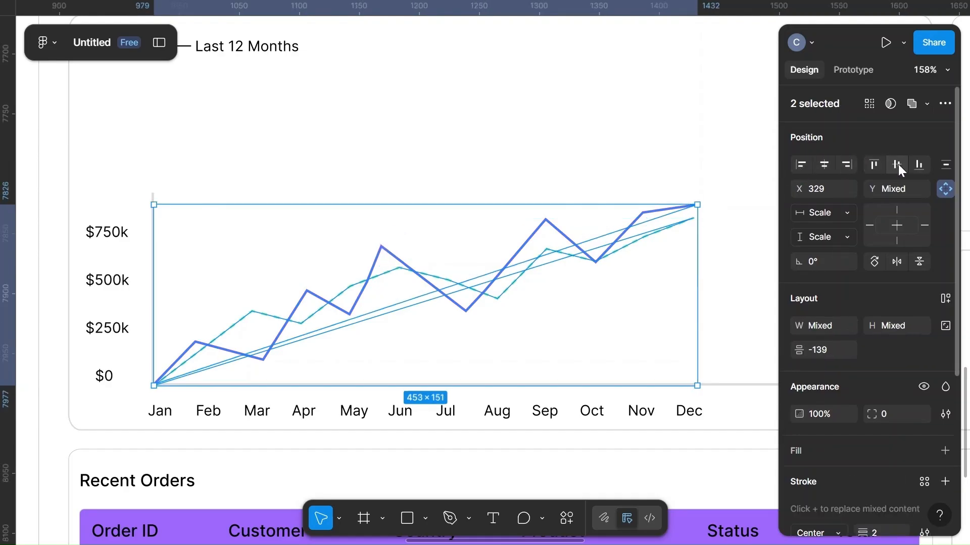
left_click(921, 164)
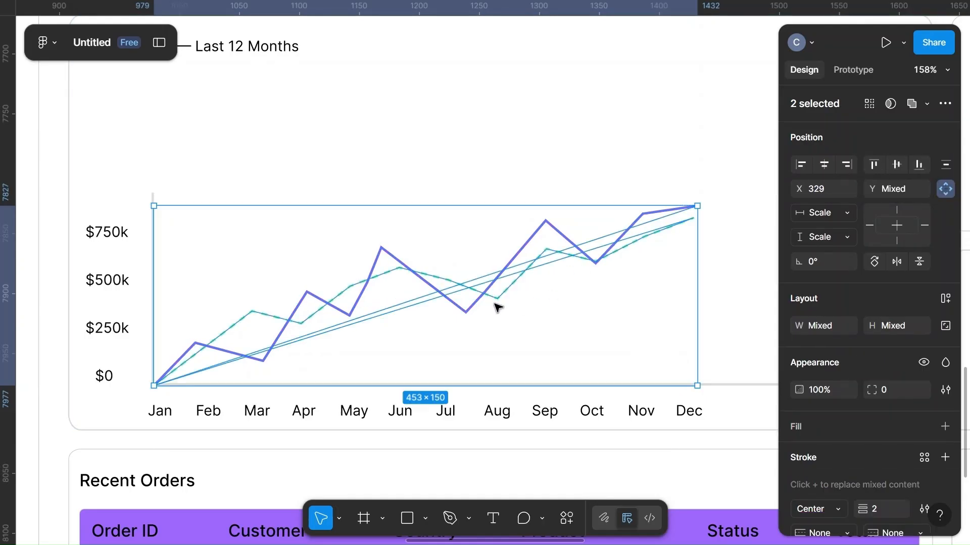
key("ctrl+g")
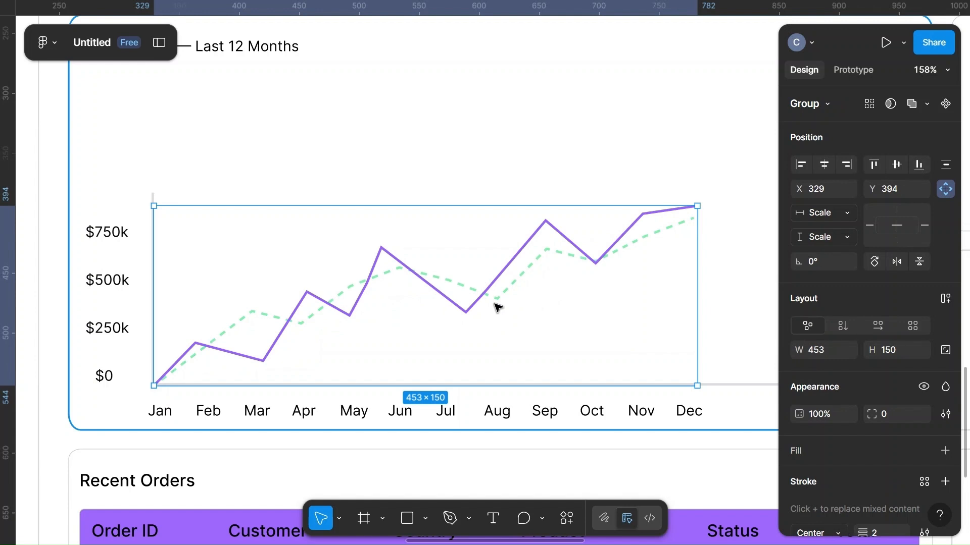
left_click_drag(505, 281, 494, 302)
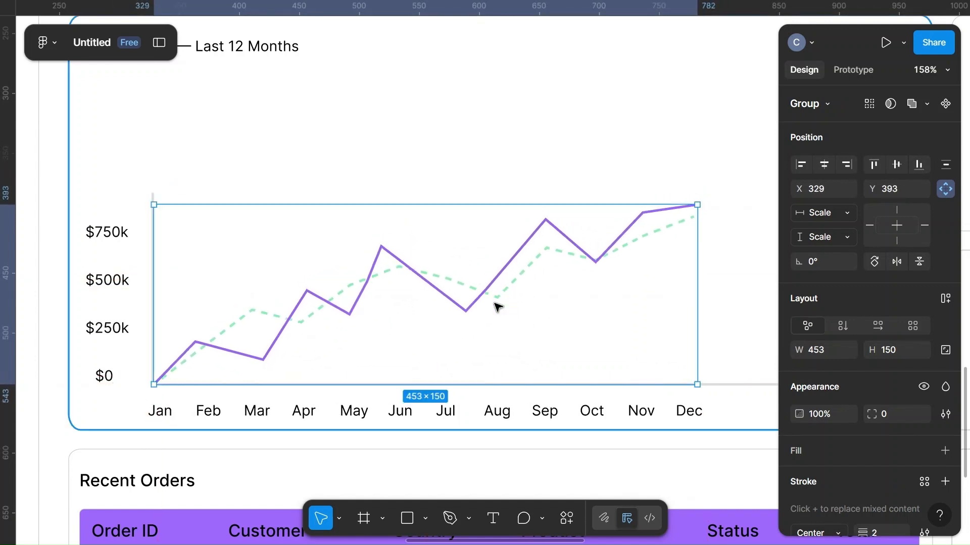
left_click(576, 157)
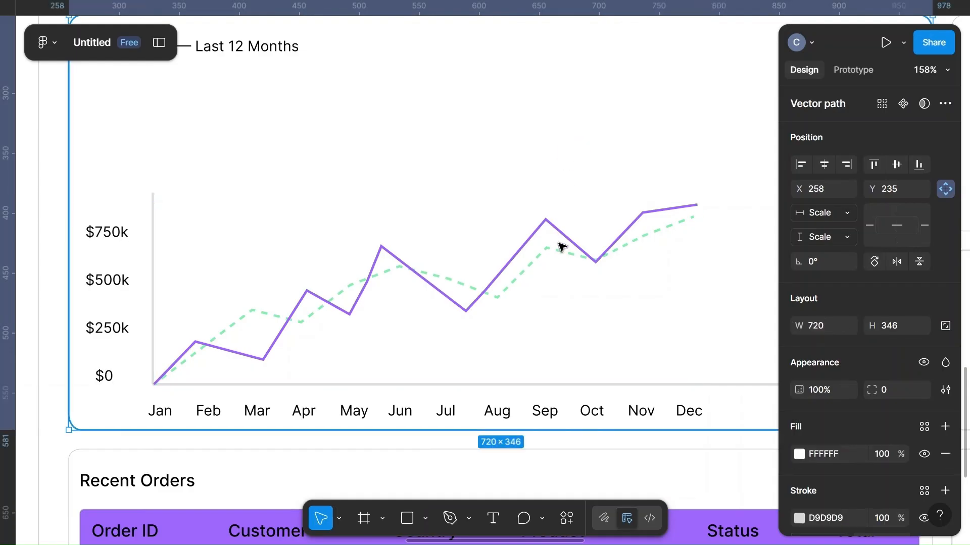
Step: Change the green trend line's stroke style from dashed to Solid inside the group
double_click(548, 254)
left_click(546, 253)
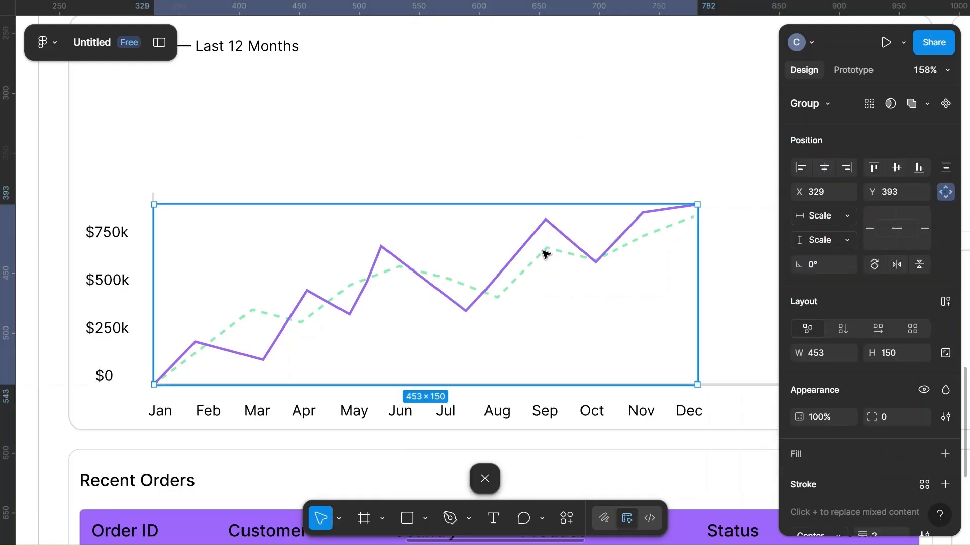
left_click(544, 252)
scroll(823, 295, "down", 3)
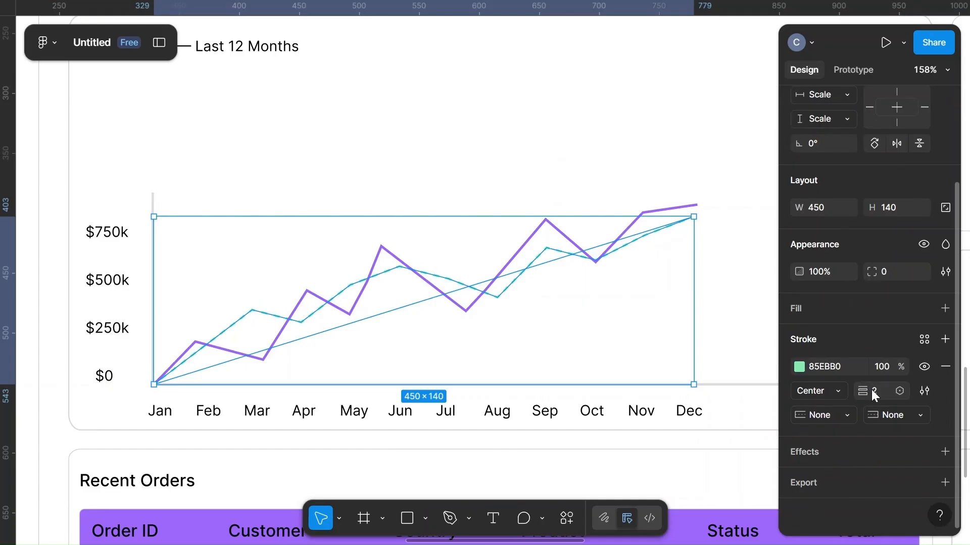
left_click(925, 389)
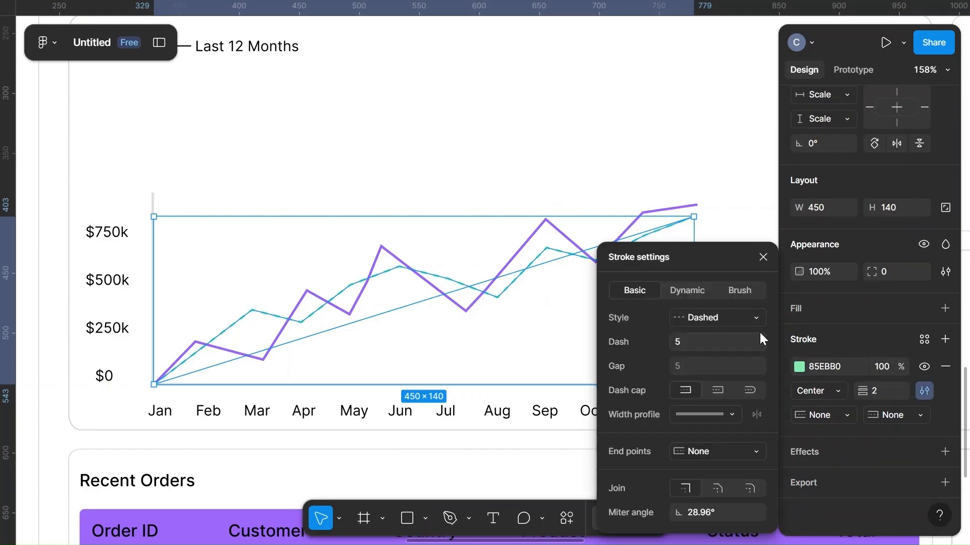
left_click(756, 314)
left_click(701, 298)
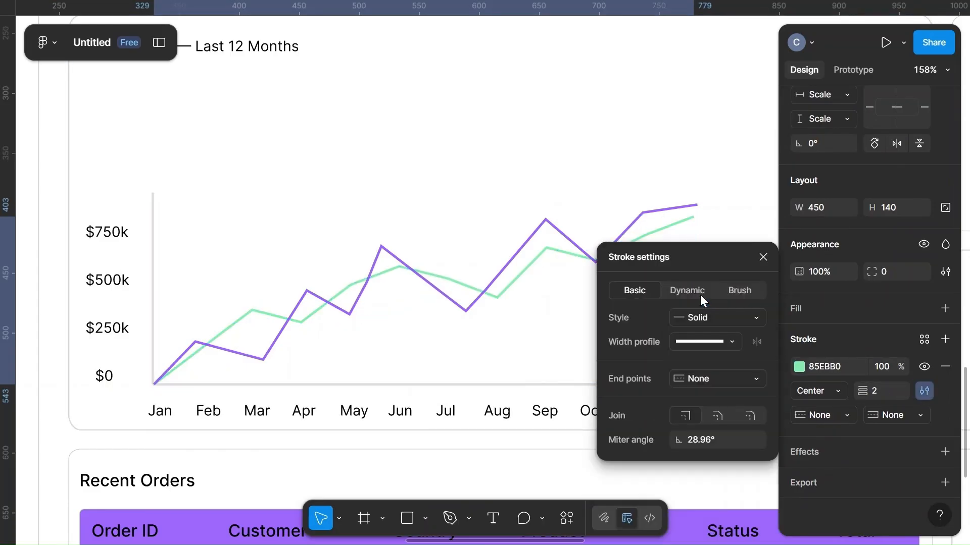
left_click(596, 152)
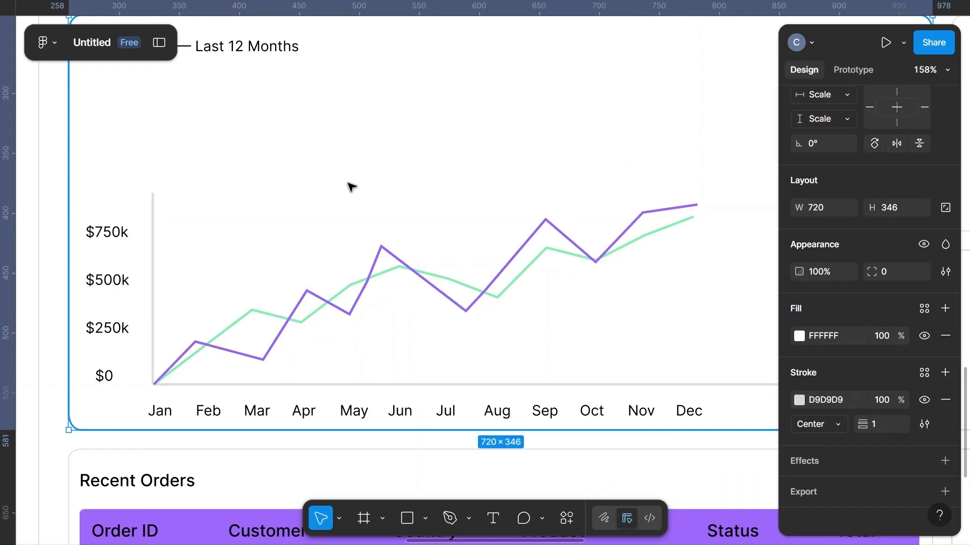
Step: Set the stroke of both chart axis lines to weight 1 and colour 999999
left_click(152, 268)
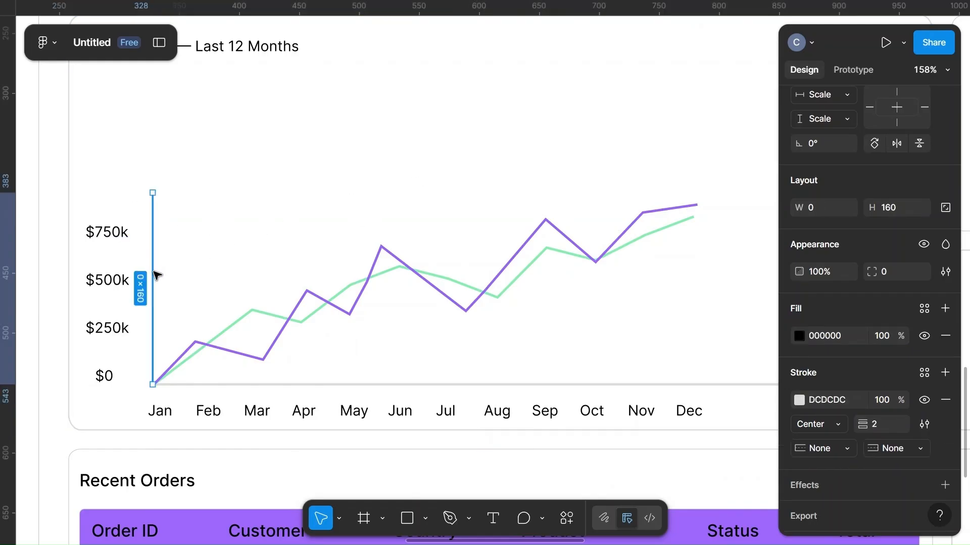
left_click(227, 385, "shift")
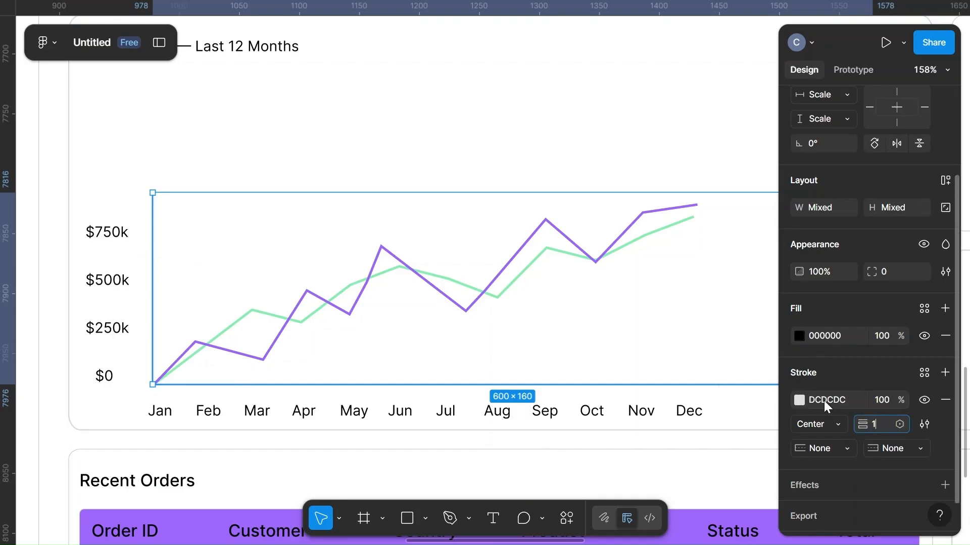
left_click(799, 400)
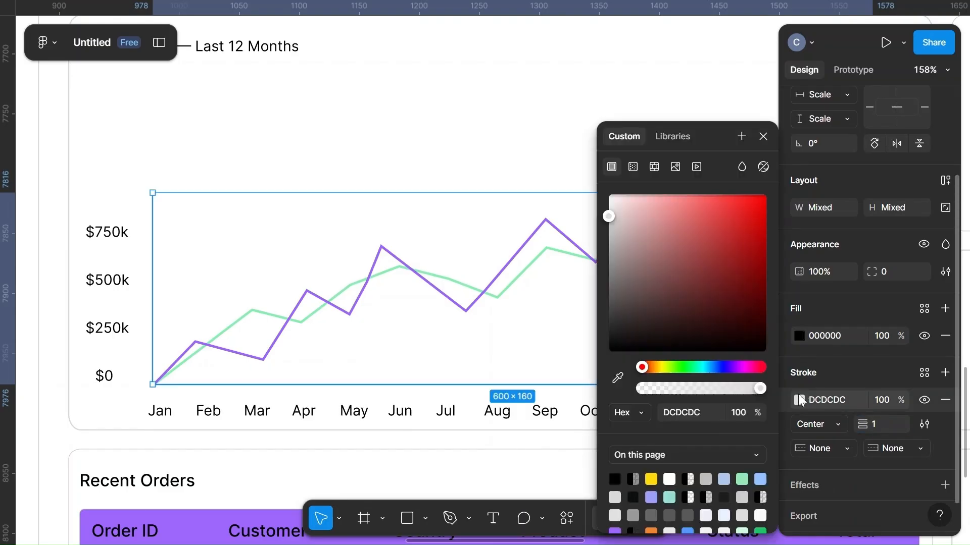
left_click(609, 256)
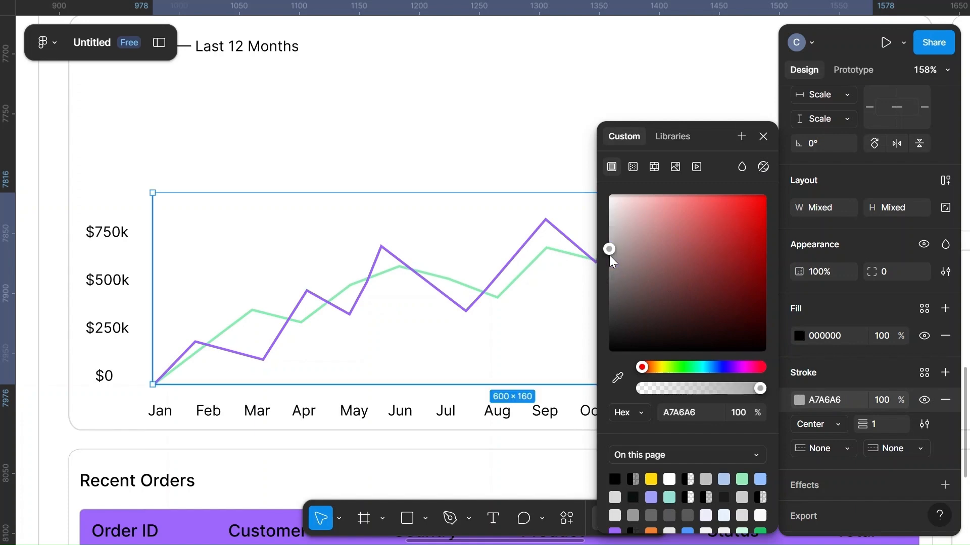
left_click(610, 262)
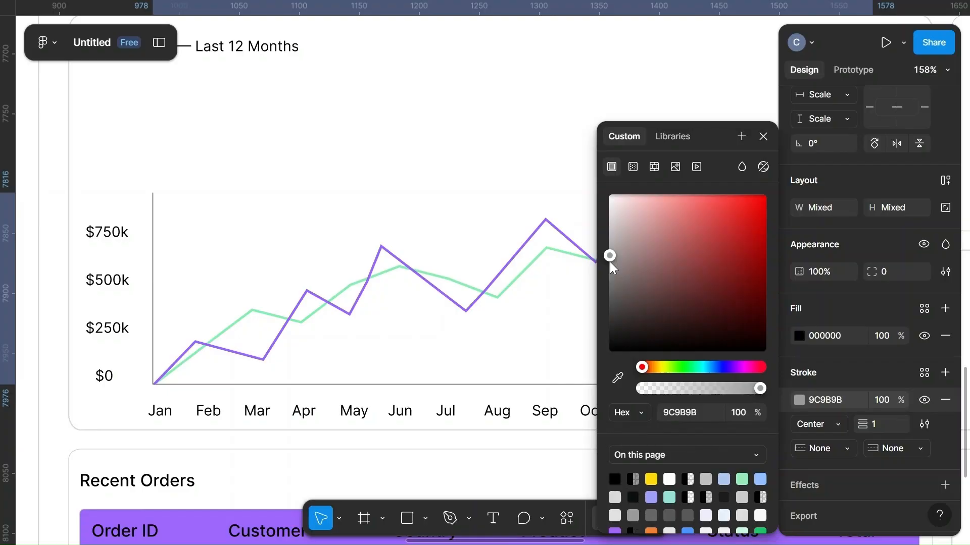
left_click(841, 406)
key("BackSpace")
type("999999")
left_click(846, 380)
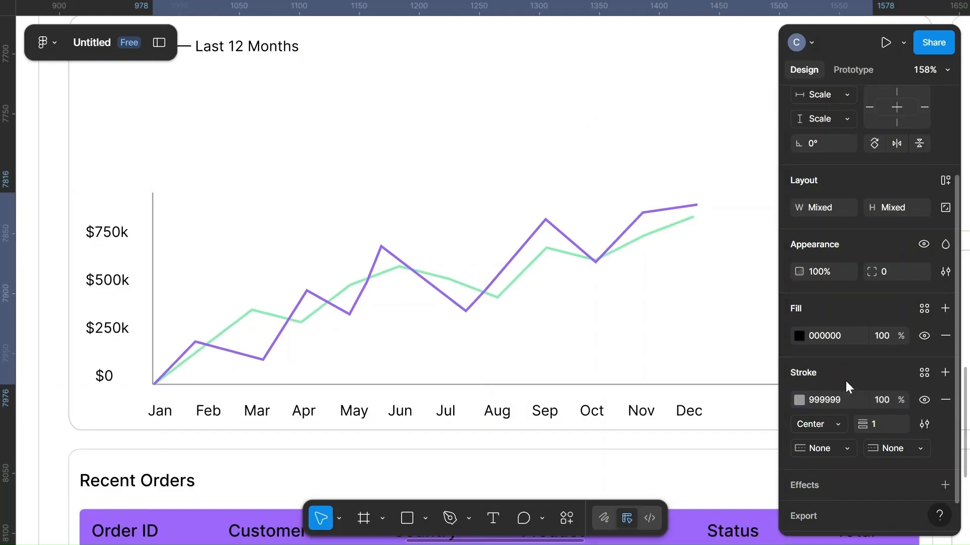
left_click(558, 173)
Step: Set the font weight of the "Sales Trend — Last 12 Months" title to Medium
scroll(559, 172, "up", 2)
scroll(559, 171, "up", 1)
left_click(173, 152)
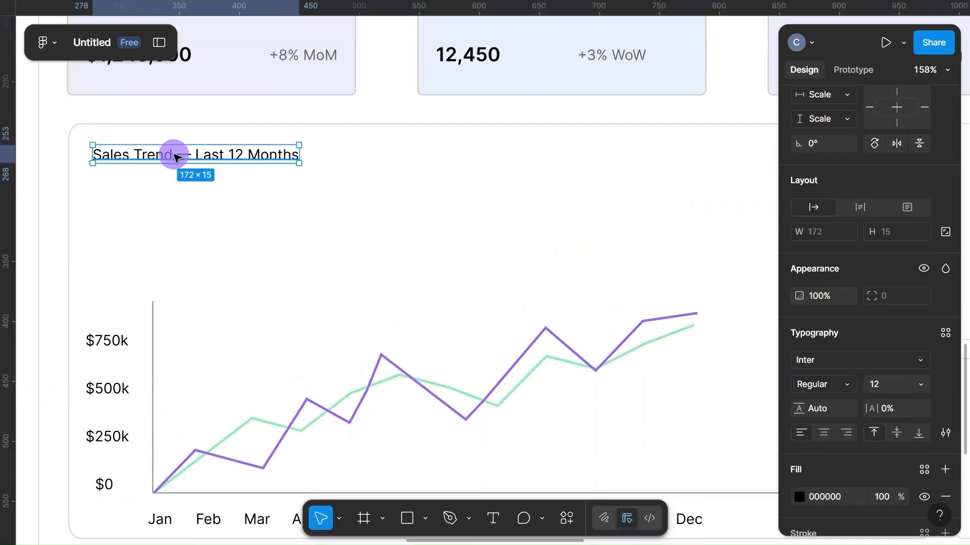
left_click(844, 385)
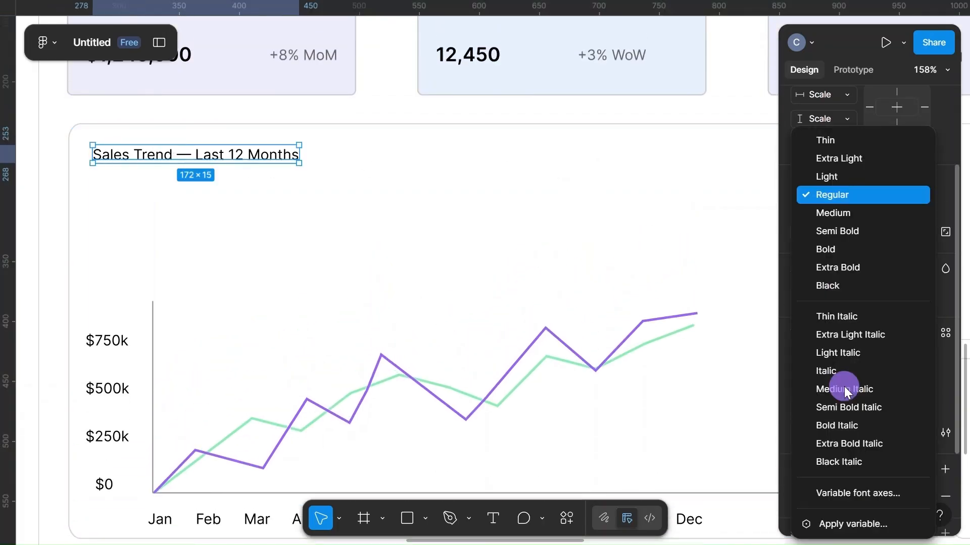
left_click(826, 217)
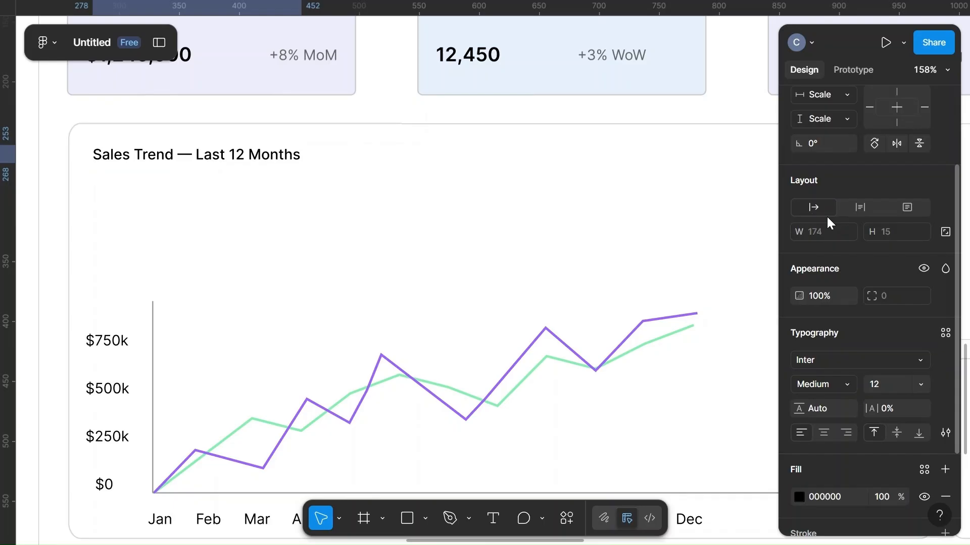
left_click(530, 216)
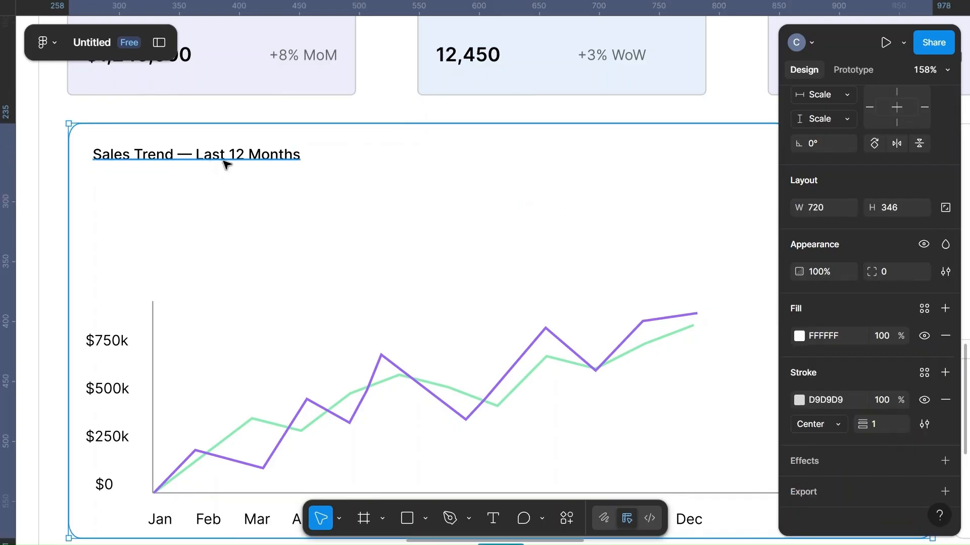
Step: Duplicate the chart title into the empty space above the plot and change the copy's text to "Last Year"
left_click(252, 158)
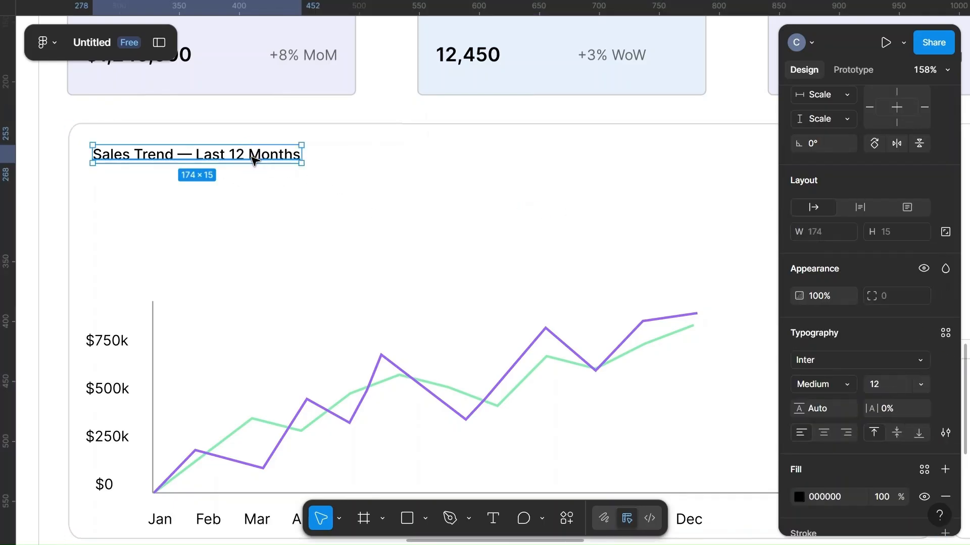
left_click_drag(253, 158, 440, 192)
double_click(440, 192)
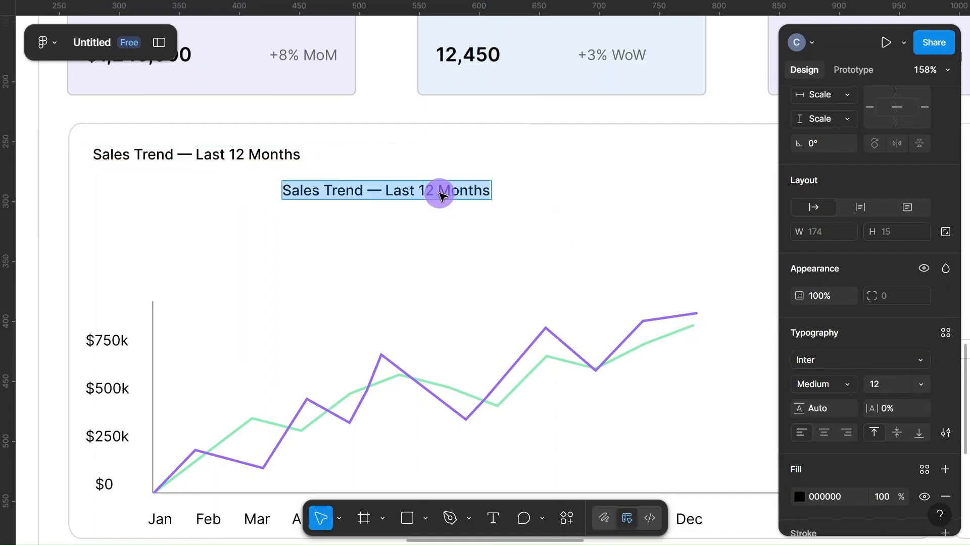
key("BackSpace")
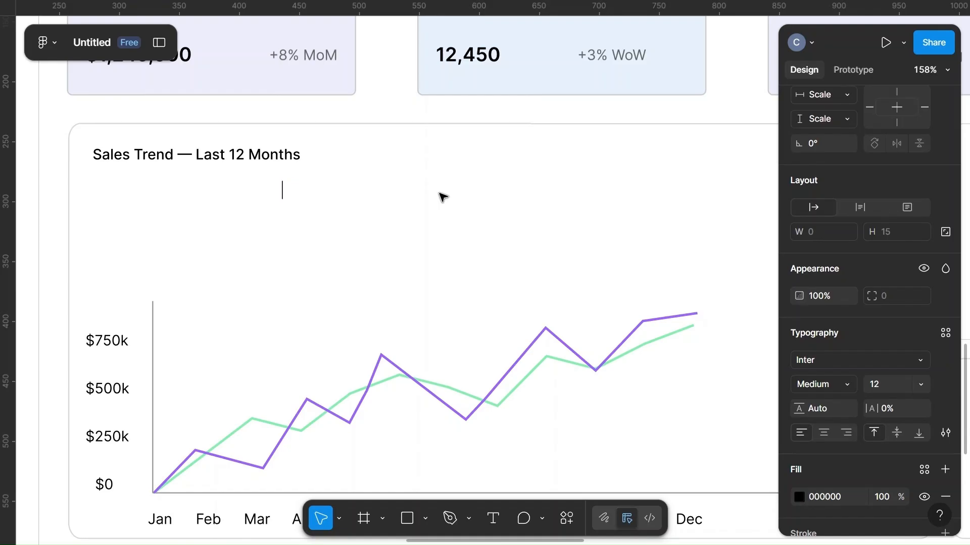
type("Last Ye")
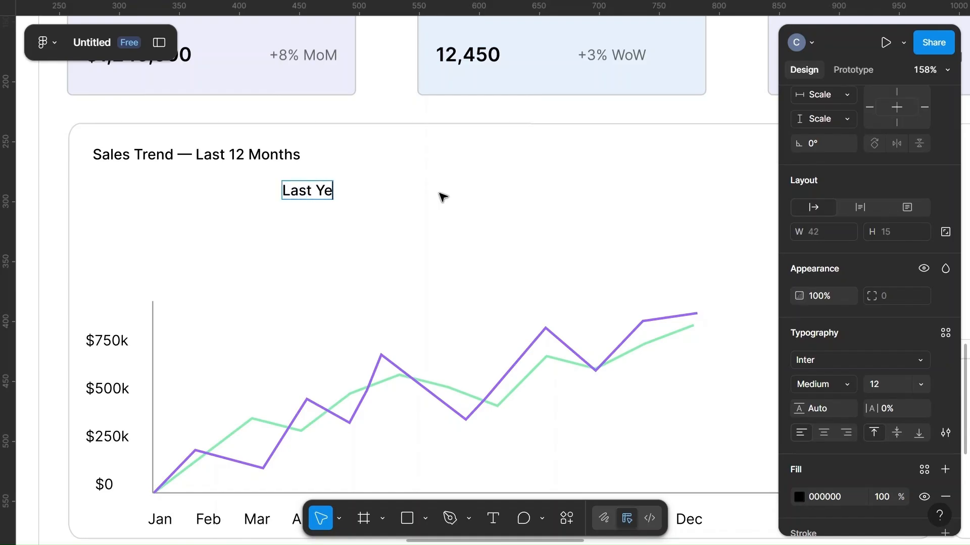
type("ar")
key("Escape")
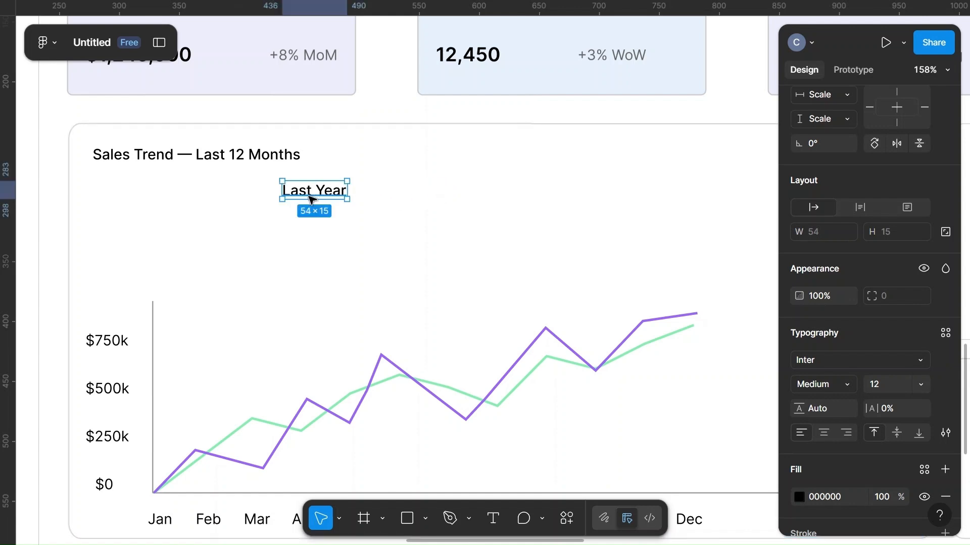
Step: Duplicate the "Last Year" label beside itself, relabel the copy 2023 and the original 2024
left_click_drag(306, 198, 393, 202)
double_click(394, 202)
left_click(394, 202)
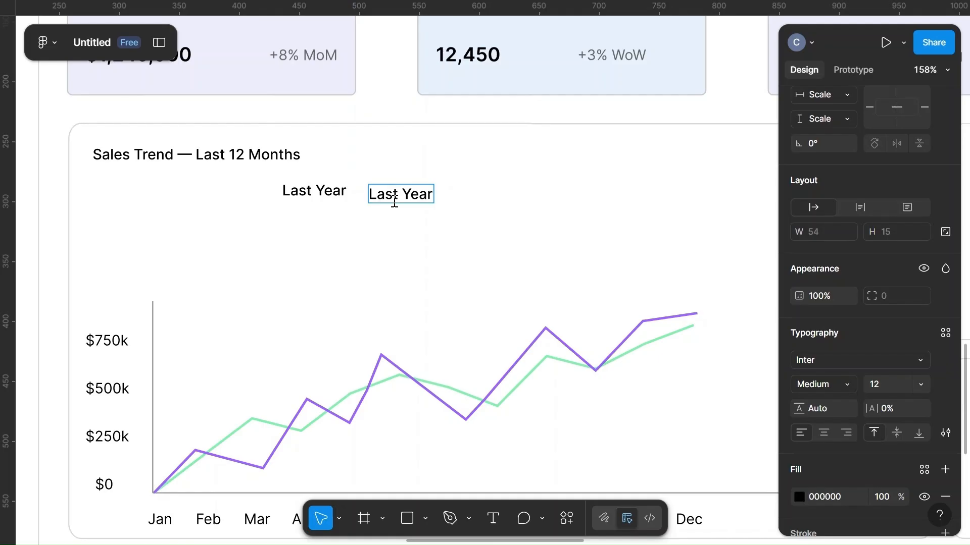
key("Escape")
double_click(412, 196)
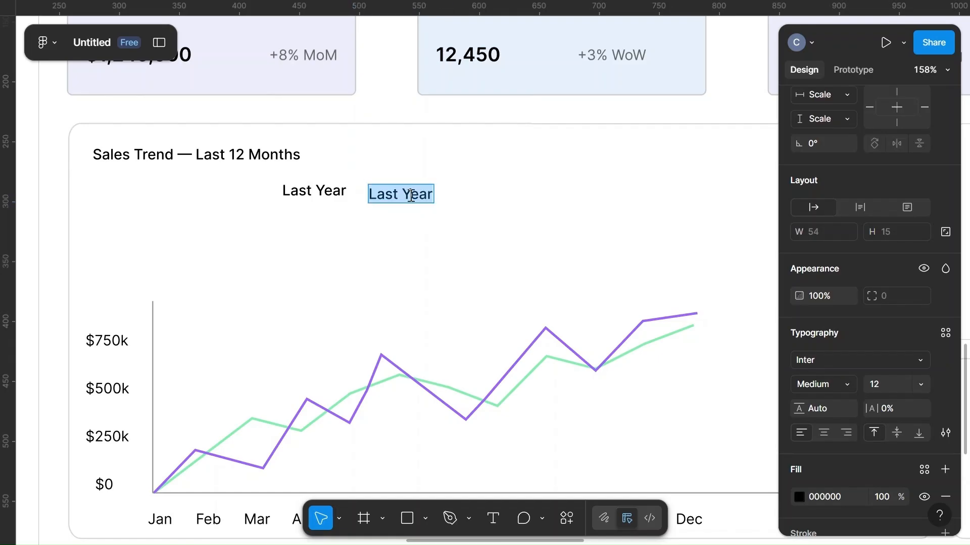
type("2023")
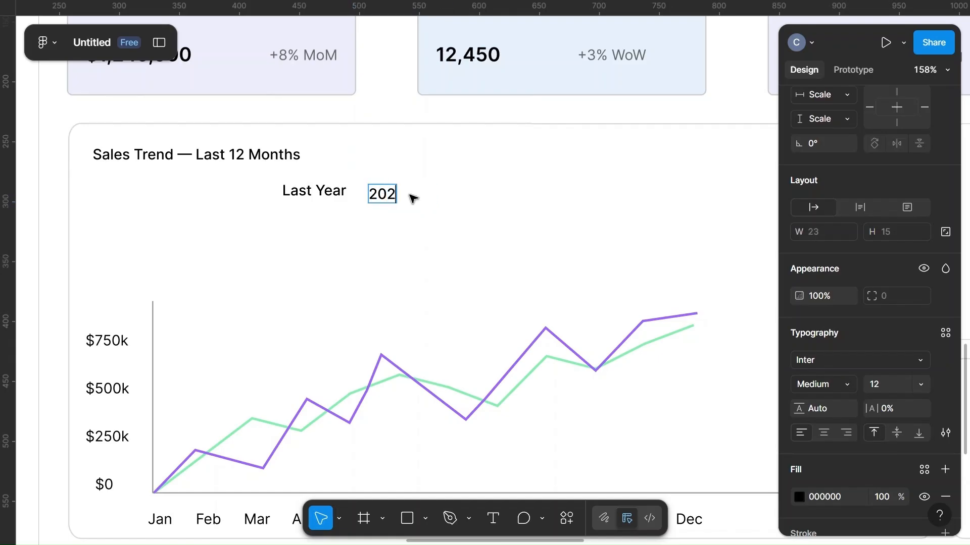
left_click(435, 201)
double_click(295, 196)
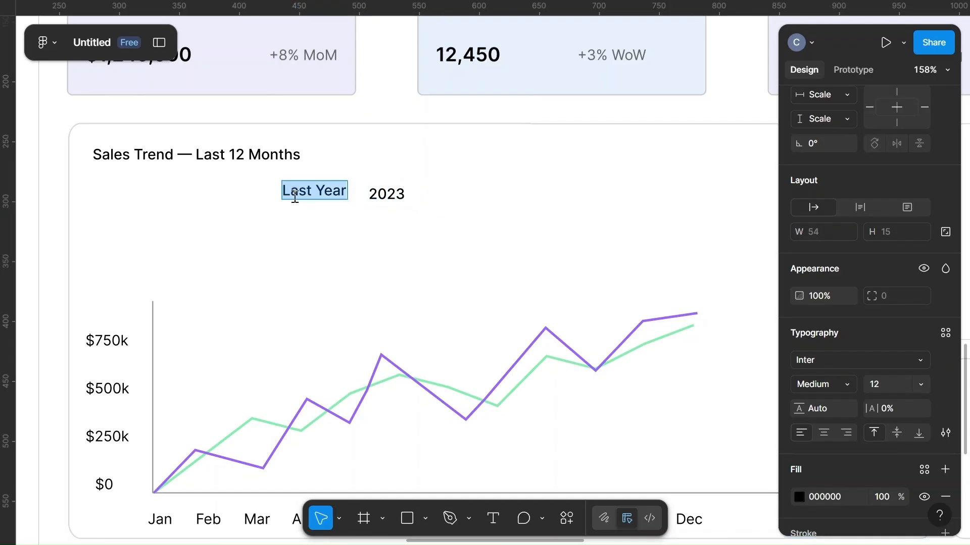
type("2024")
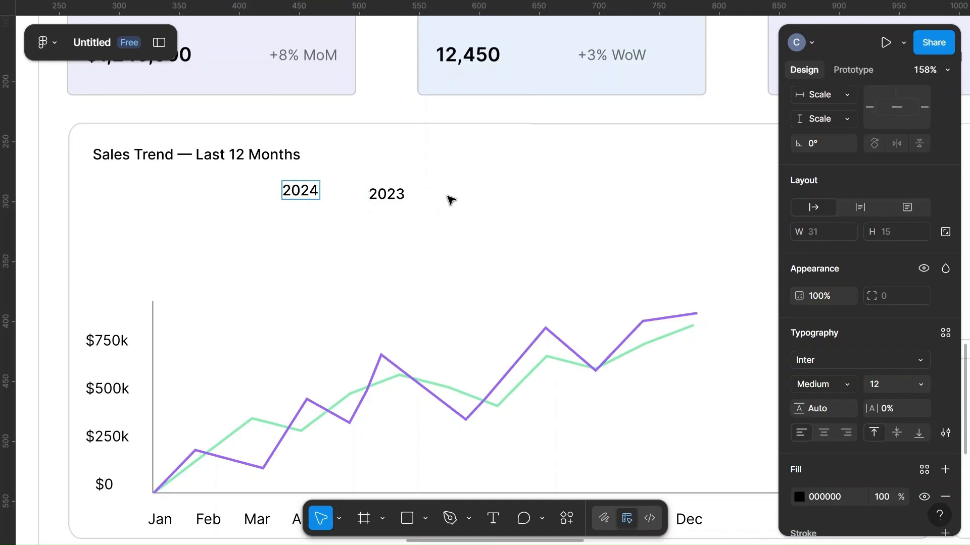
Step: Change the "2023" label's text to "2023-2024"
double_click(380, 197)
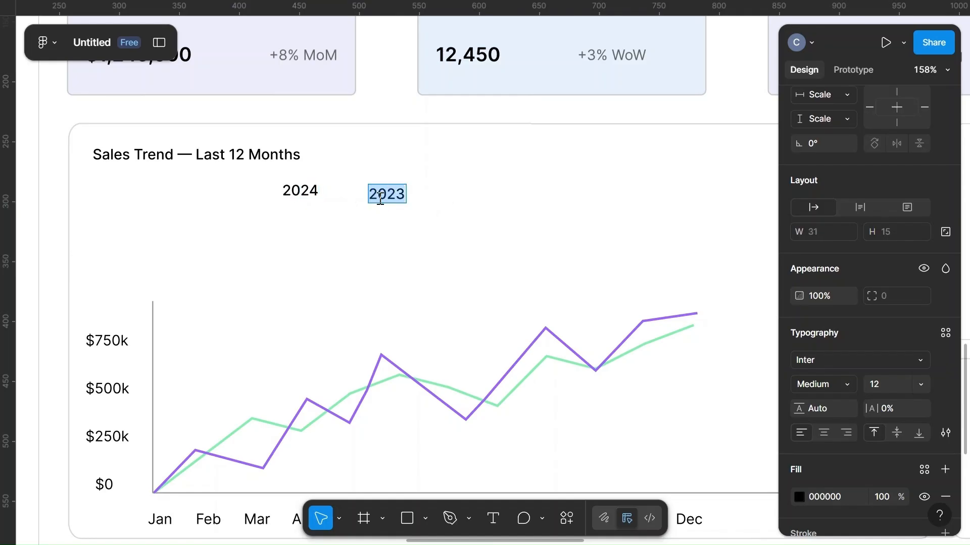
key("Right")
key("BackSpace")
type("5")
key("BackSpace")
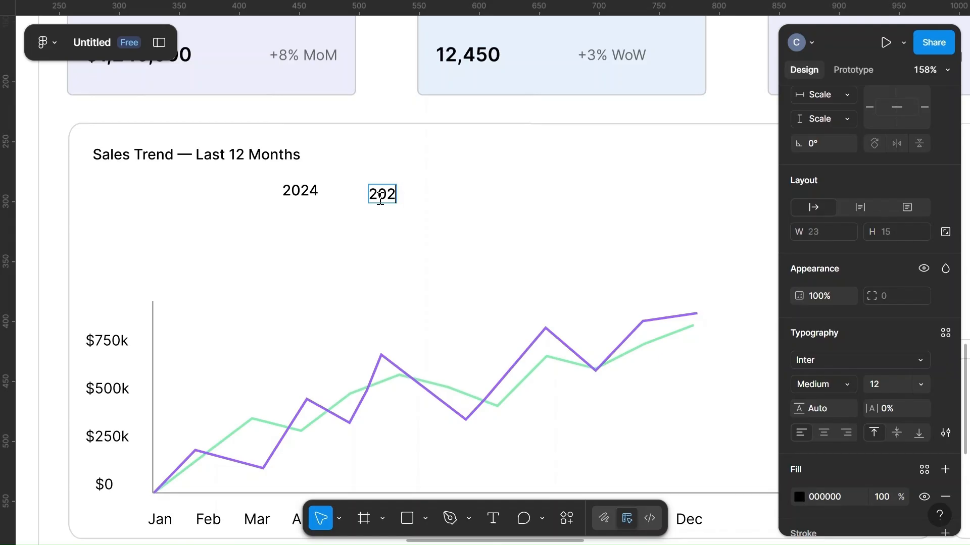
type("3-2024")
key("Escape")
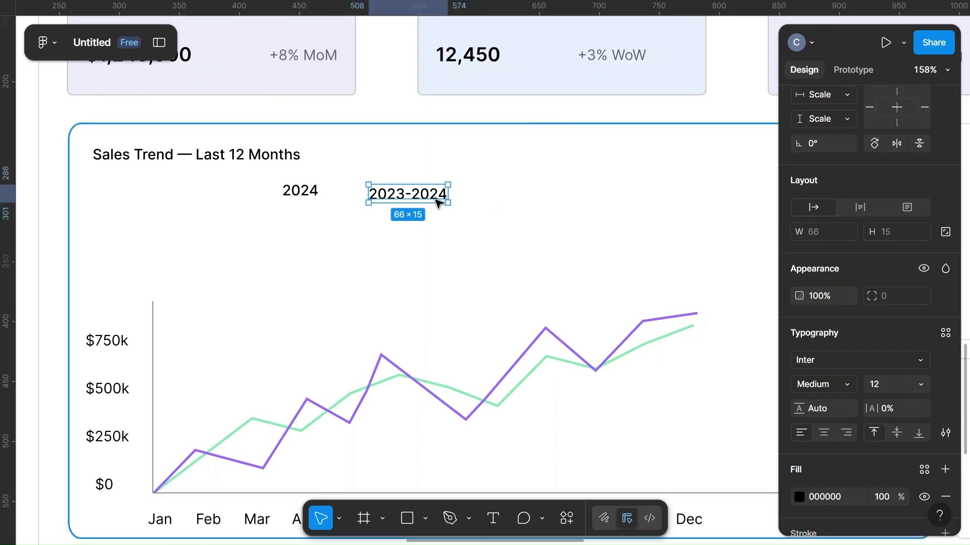
Step: Change the "2024" label's text to "2024-2025"
double_click(311, 193)
left_click(319, 190)
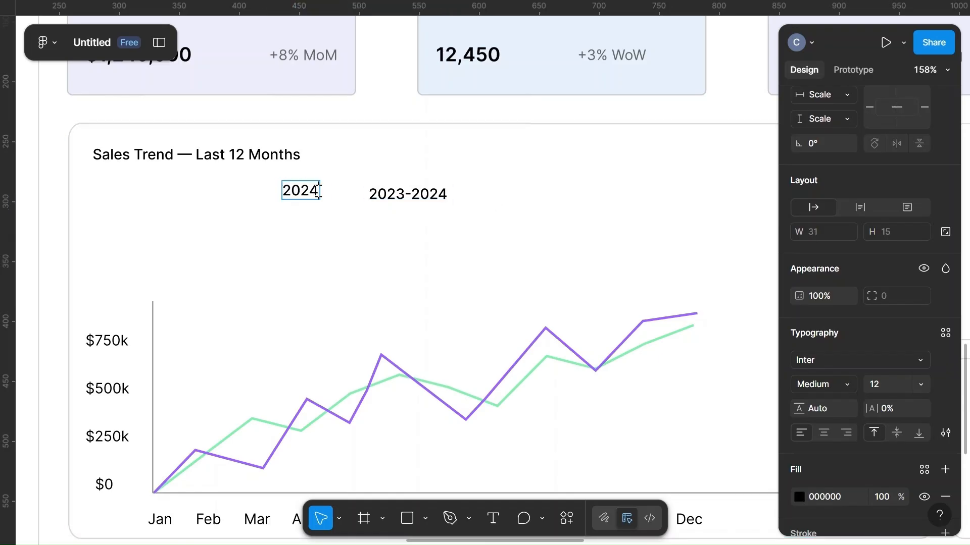
type("-2025")
left_click(487, 192)
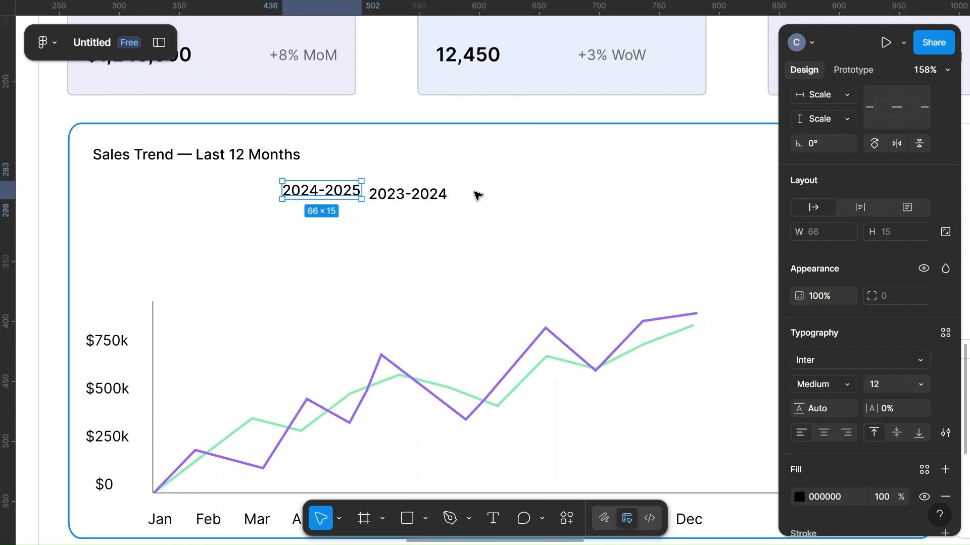
Step: Set the font weight of both year-range labels to Regular
left_click(383, 194, "shift")
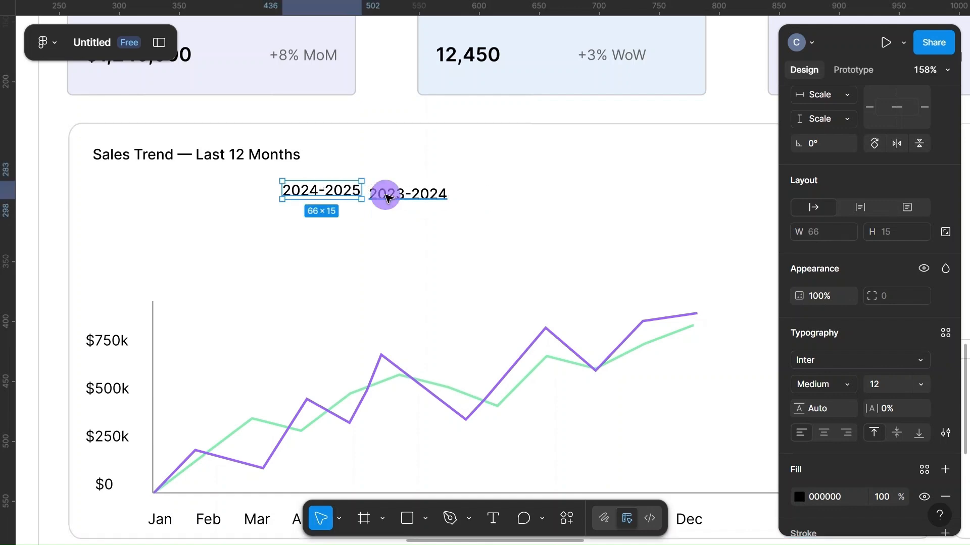
left_click(817, 408)
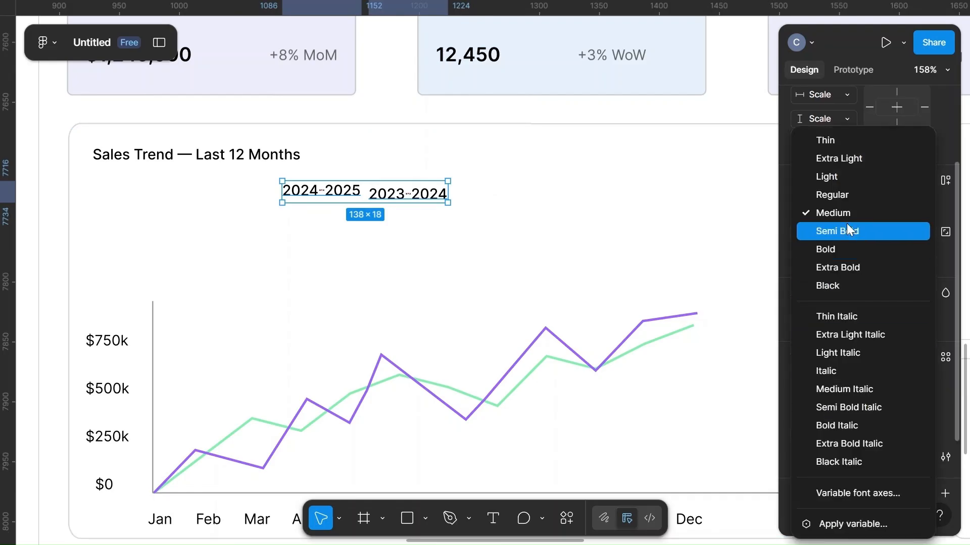
left_click(829, 191)
left_click(581, 208)
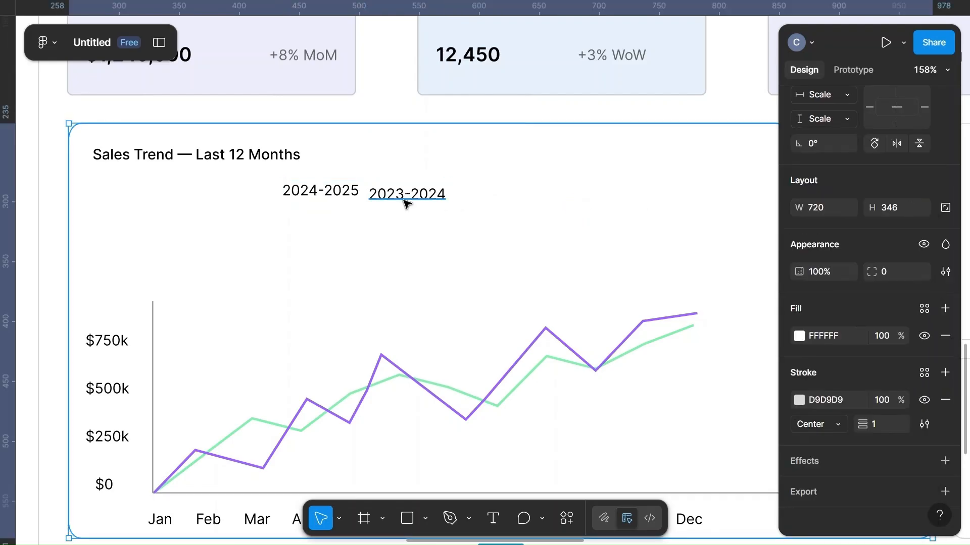
Step: Draw an ellipse beside the year-range labels and set its size to 10 × 10
key("o")
left_click_drag(512, 187, 552, 221)
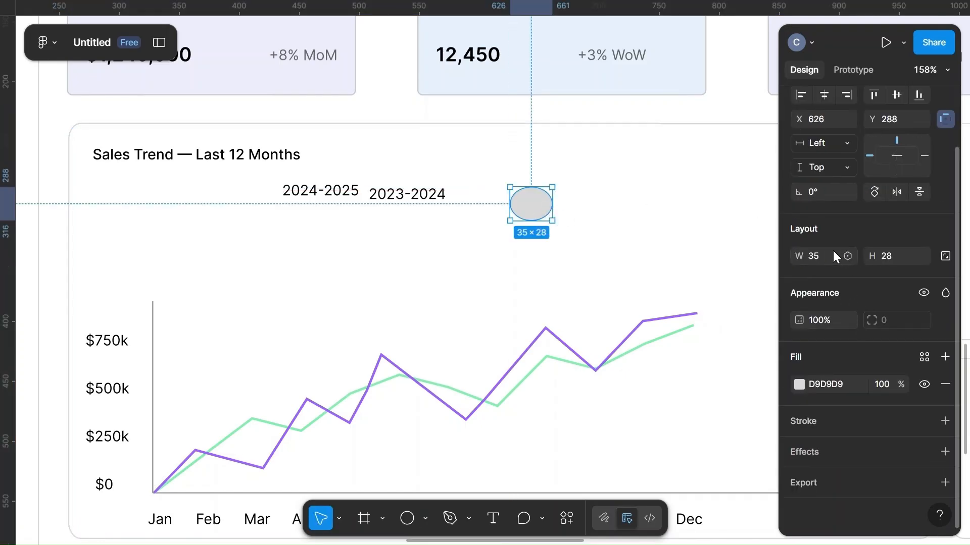
left_click(894, 260)
key("BackSpace")
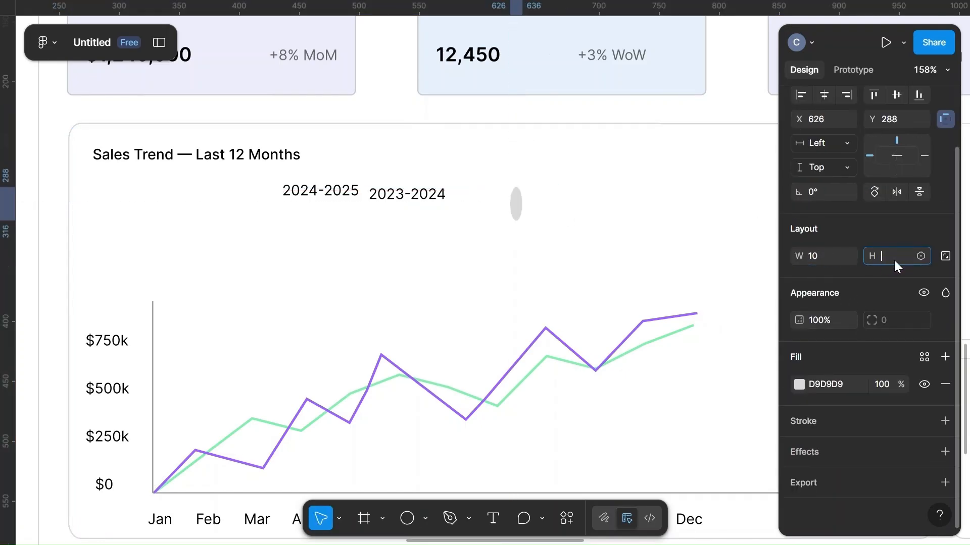
type("10")
key("Return")
left_click(643, 223)
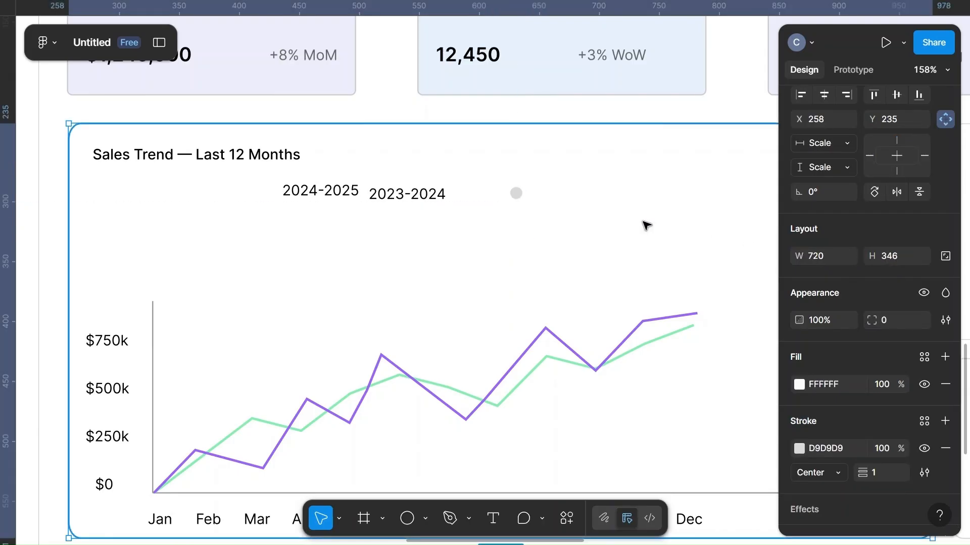
Step: Fill the small circle with 9E68FC, sampled from the purple trend line
left_click(519, 195)
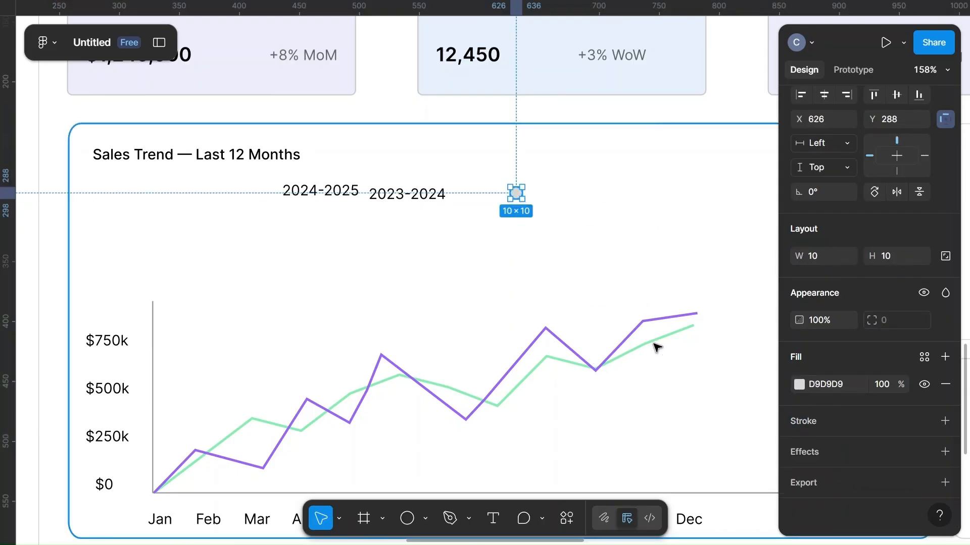
left_click(801, 384)
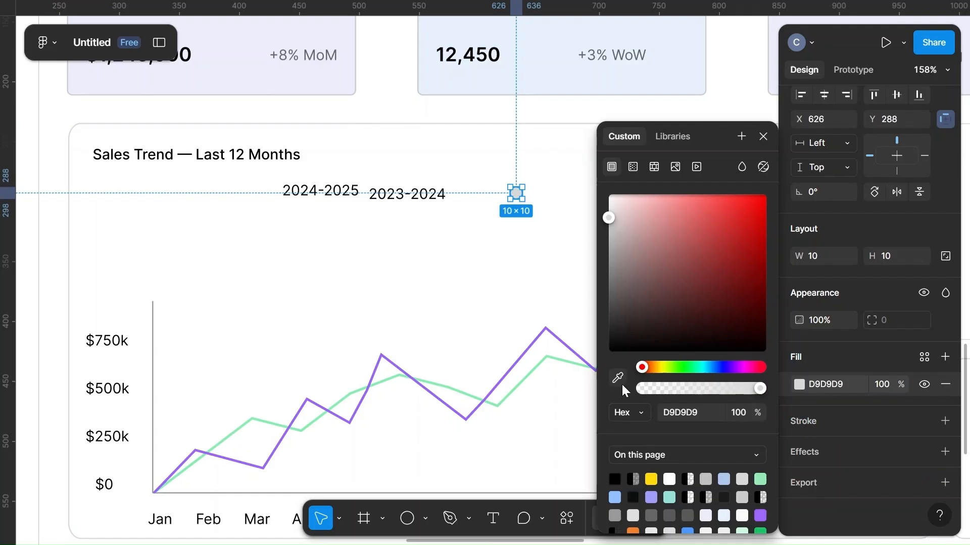
left_click(617, 380)
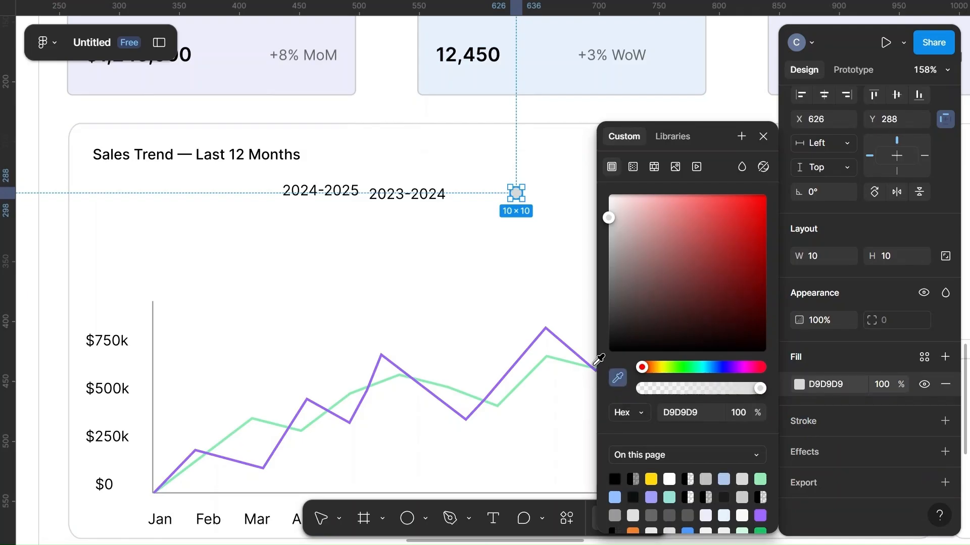
left_click(565, 346)
left_click(550, 255)
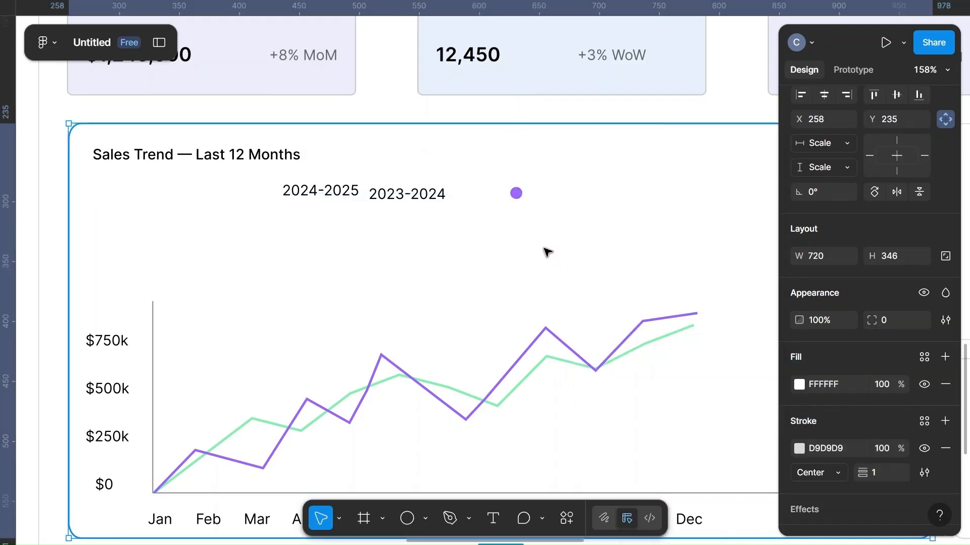
Step: Duplicate the purple dot beside itself and fill the copy with 85EBB0, sampled from the green trend line
left_click(517, 193)
left_click_drag(520, 196, 552, 200)
left_click(798, 385)
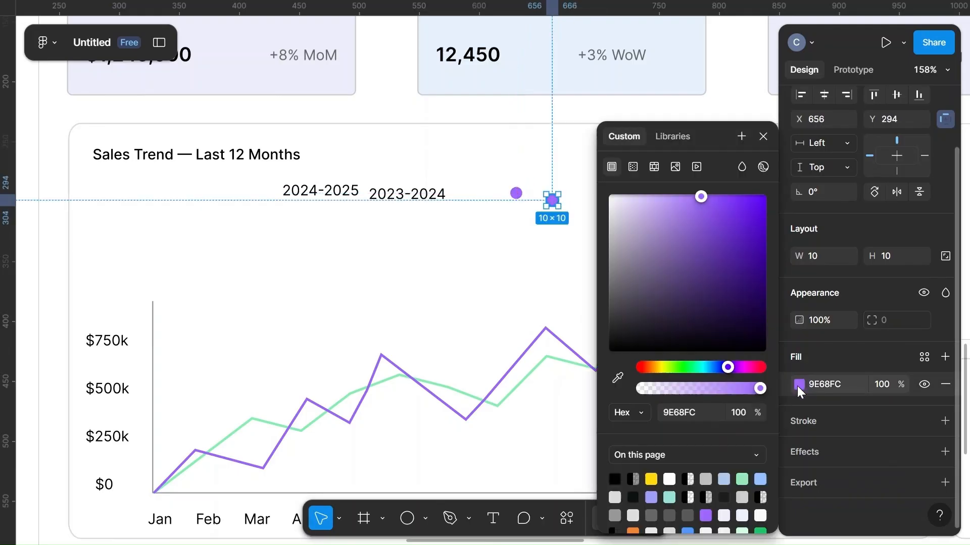
left_click(615, 378)
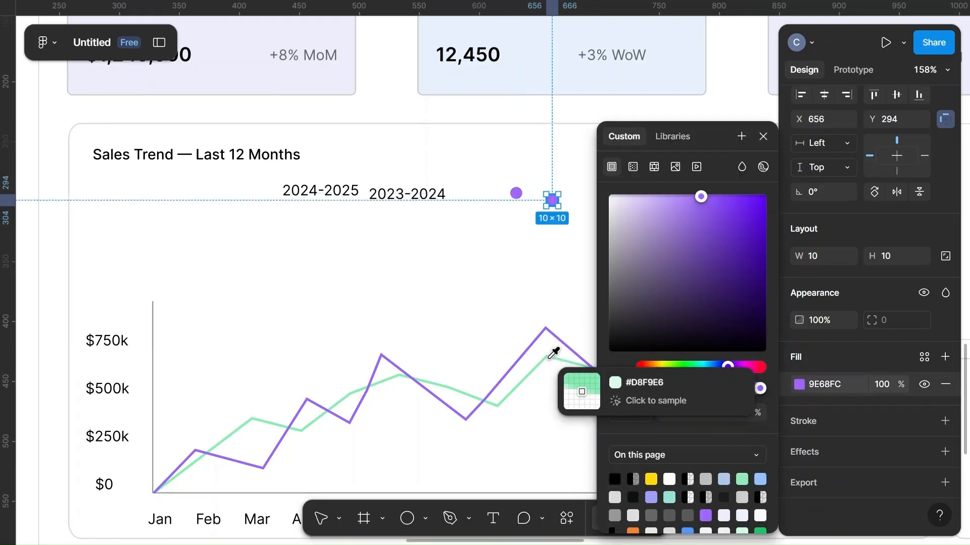
left_click(550, 355)
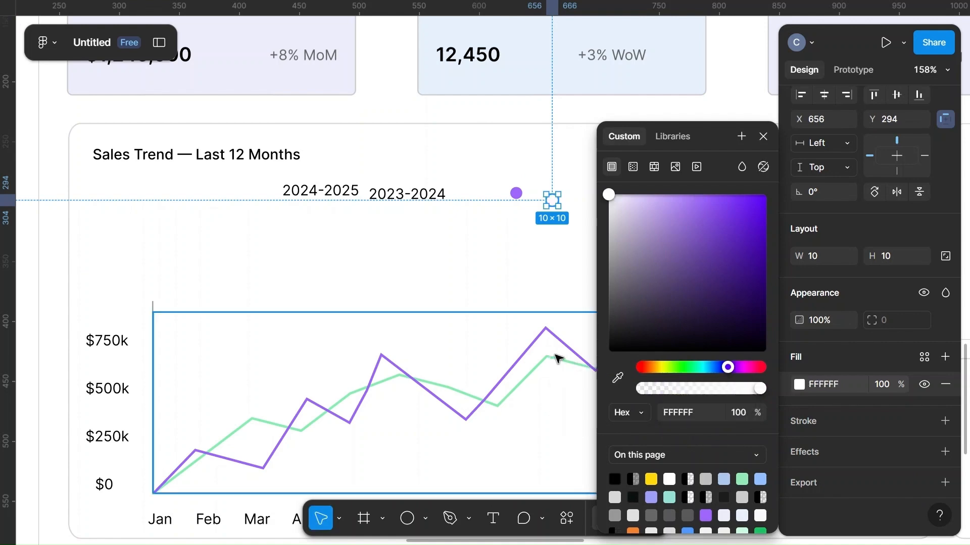
left_click(616, 377)
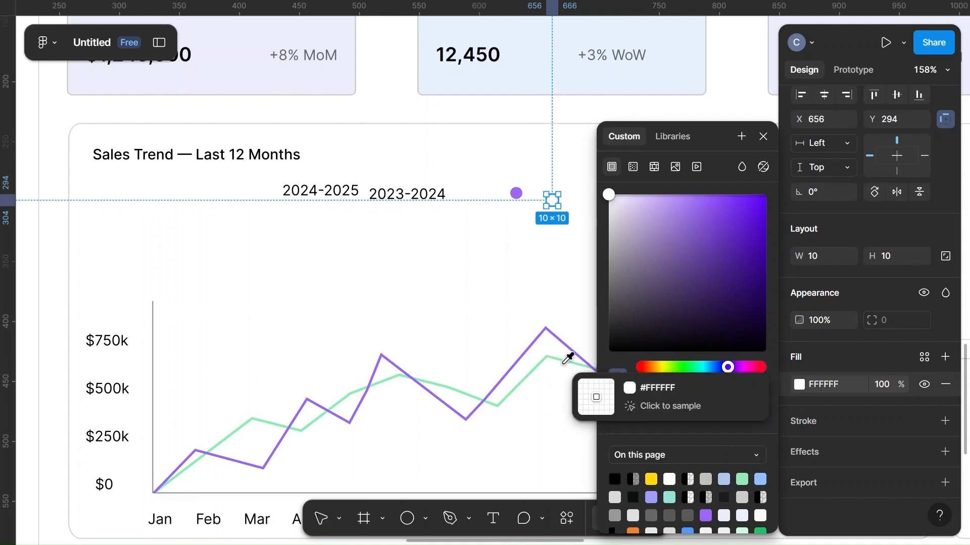
left_click(560, 360)
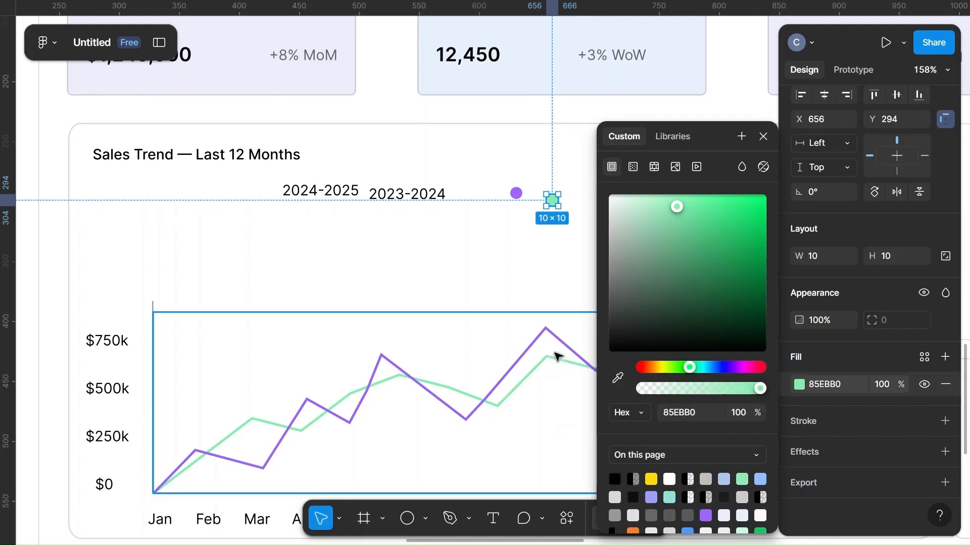
left_click(539, 271)
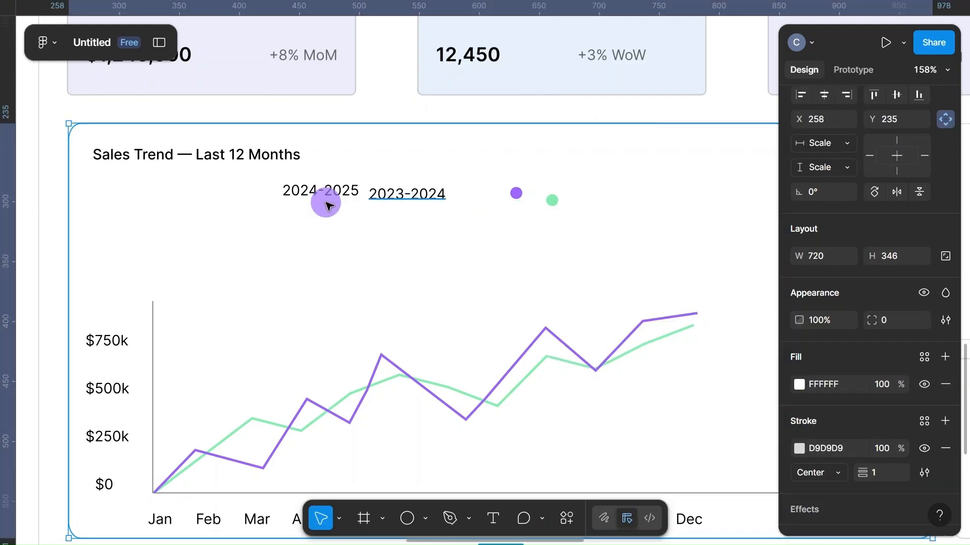
Step: Move the "2023-2024" label above "2024-2025" and align the two labels along their left edges
left_click_drag(325, 202, 148, 184)
key("ctrl+z")
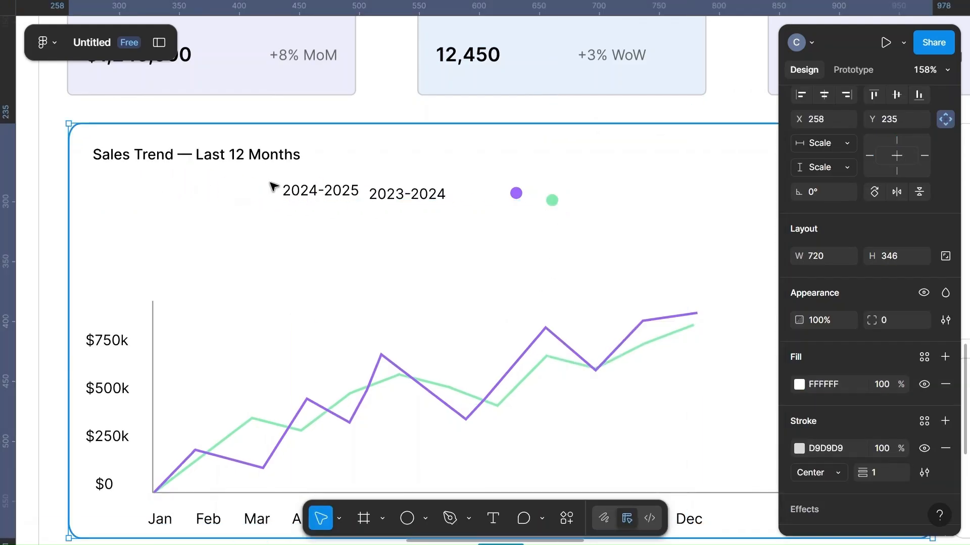
left_click(414, 206)
left_click_drag(404, 193, 322, 173)
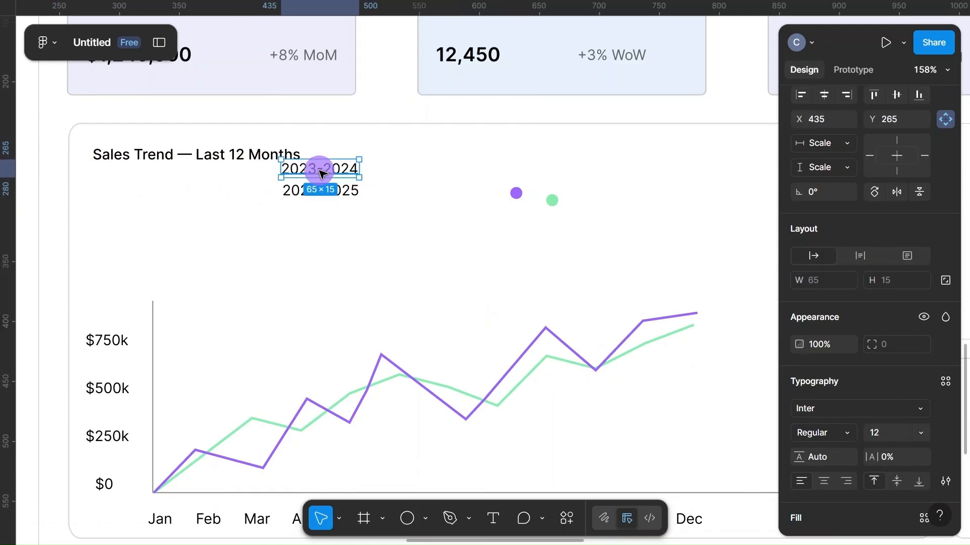
left_click(302, 194, "shift")
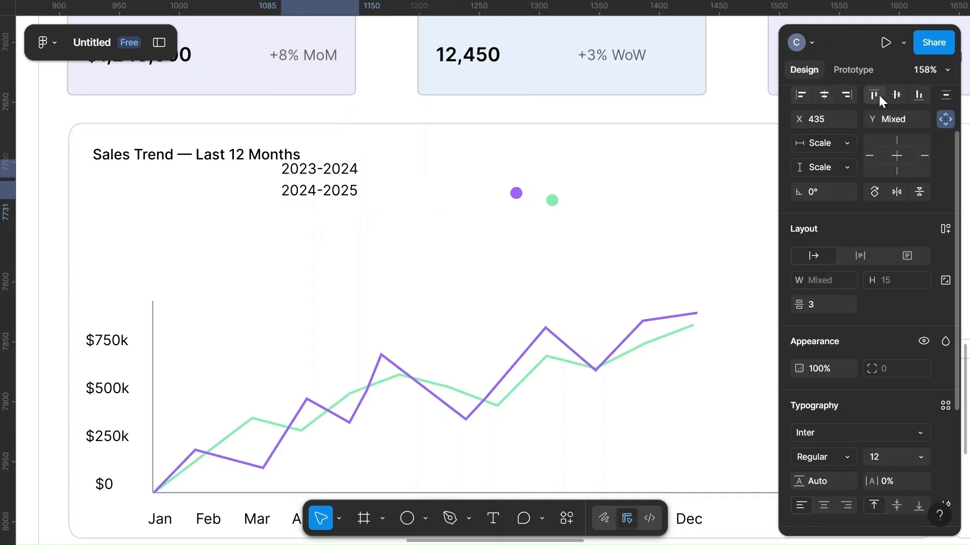
left_click(830, 95)
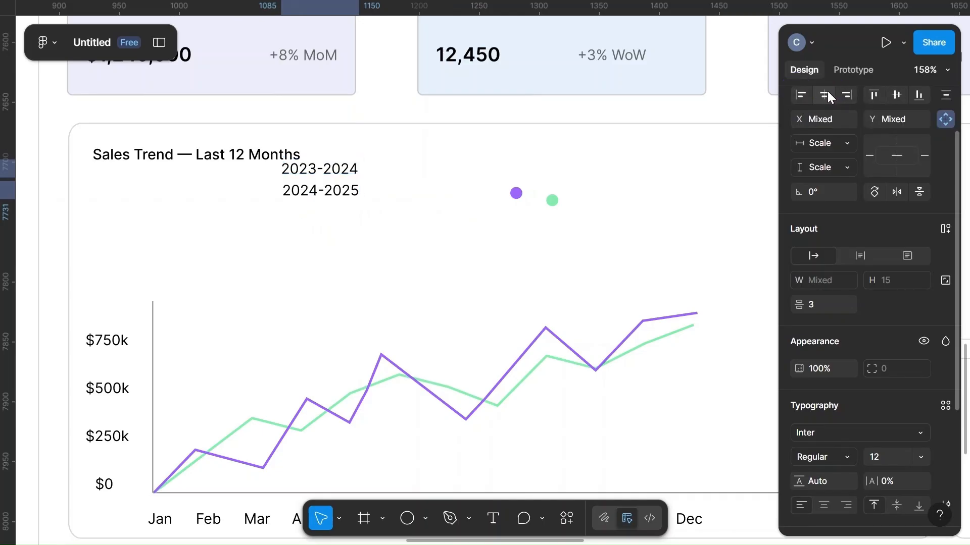
left_click(800, 95)
Step: Try a vertical spacing of 12 between the two stacked year-range labels
left_click(818, 303)
key("BackSpace")
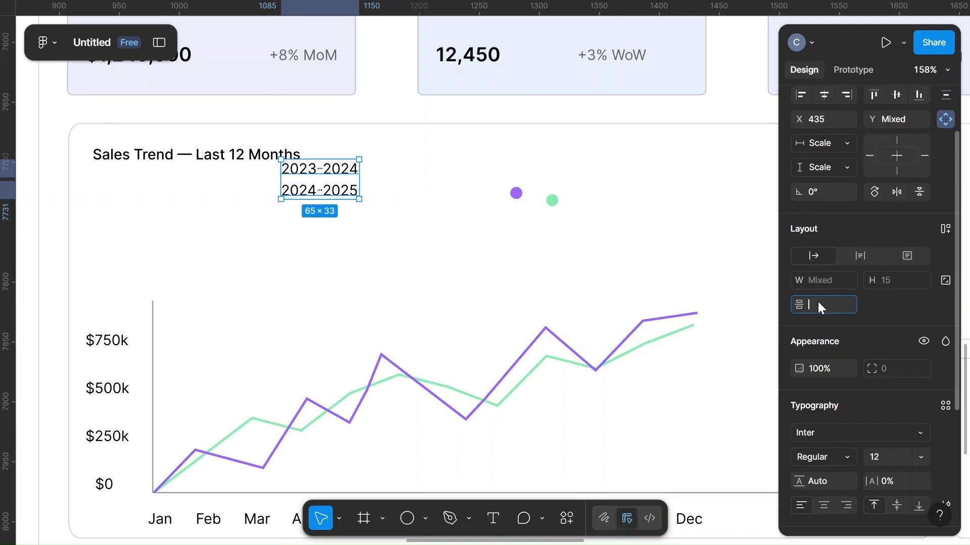
left_click(892, 309)
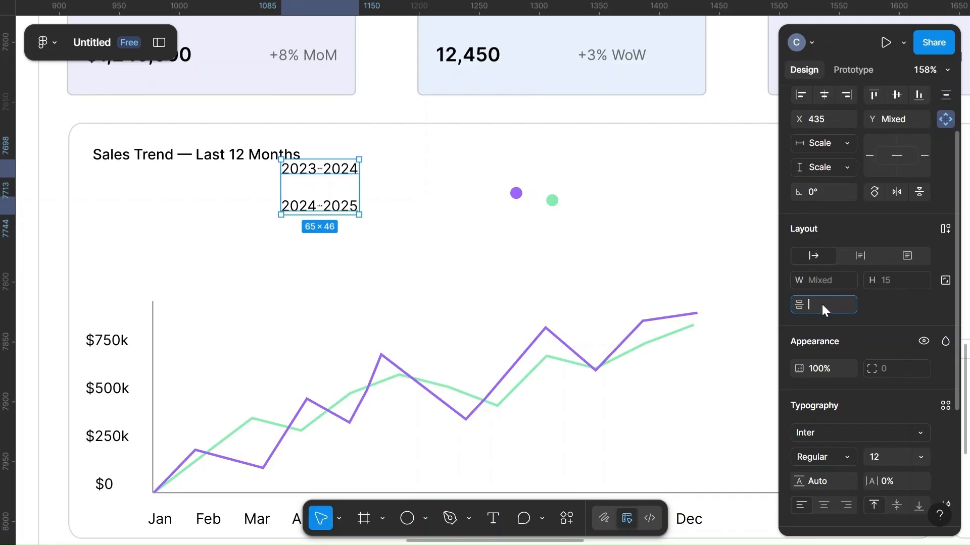
type("12")
left_click(884, 310)
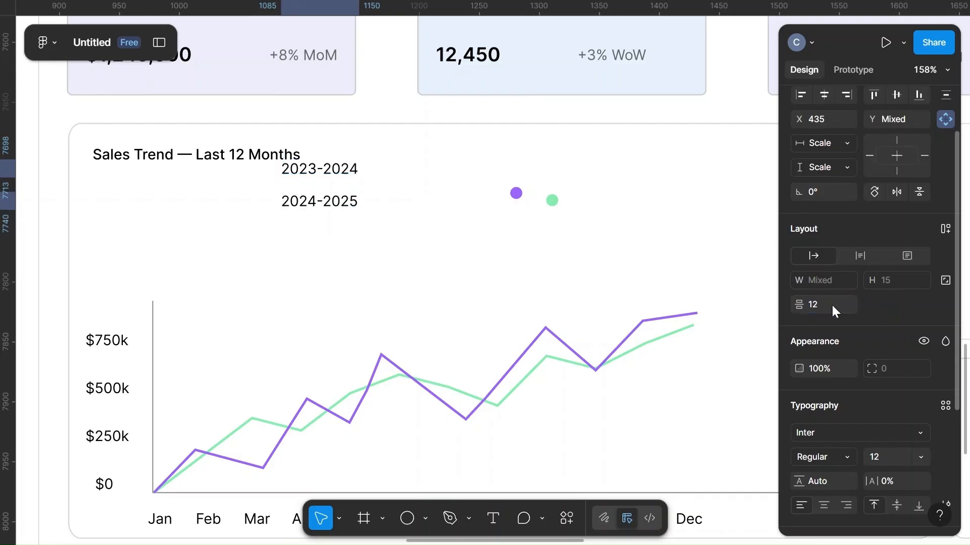
Step: Set the vertical spacing between the two stacked year-range labels to 8
left_click(827, 306)
key("BackSpace")
type("8")
left_click(881, 305)
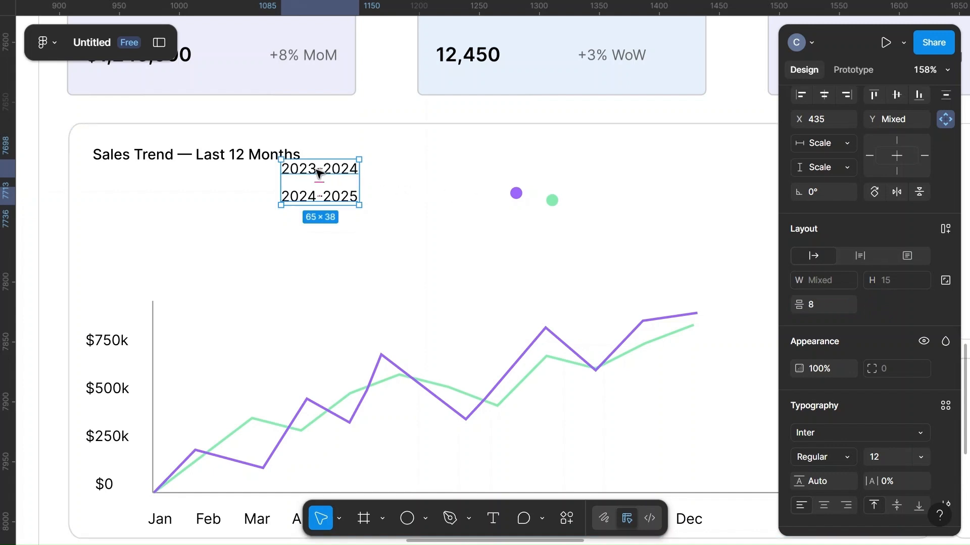
Step: Move both year-range labels into the upper-right corner of the Sales Trend card, at X 896
left_click_drag(317, 173, 798, 169)
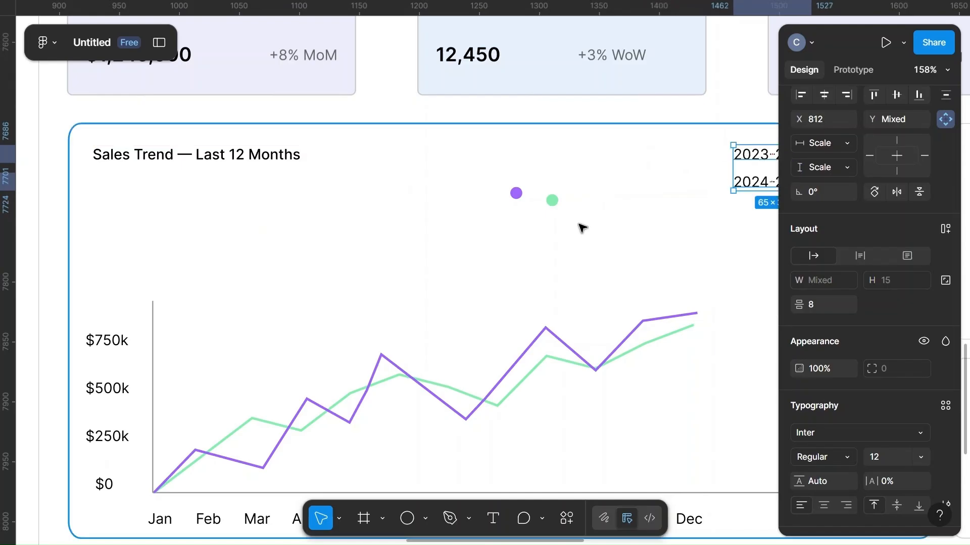
scroll(582, 228, "right", 5)
left_click_drag(515, 169, 641, 167)
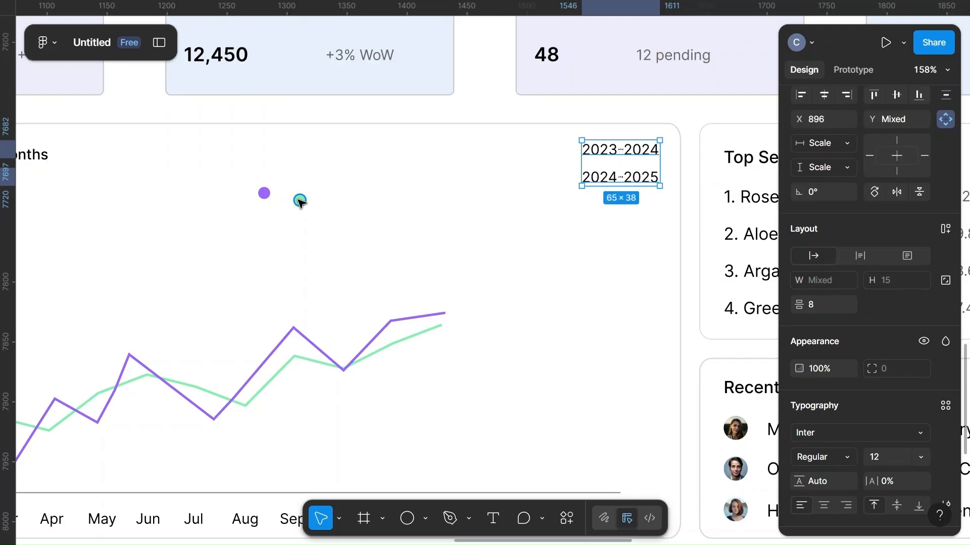
Step: Move the green and purple dots together so the green one sits just before the "2023-2024" label
left_click(300, 201)
left_click(264, 193, "shift")
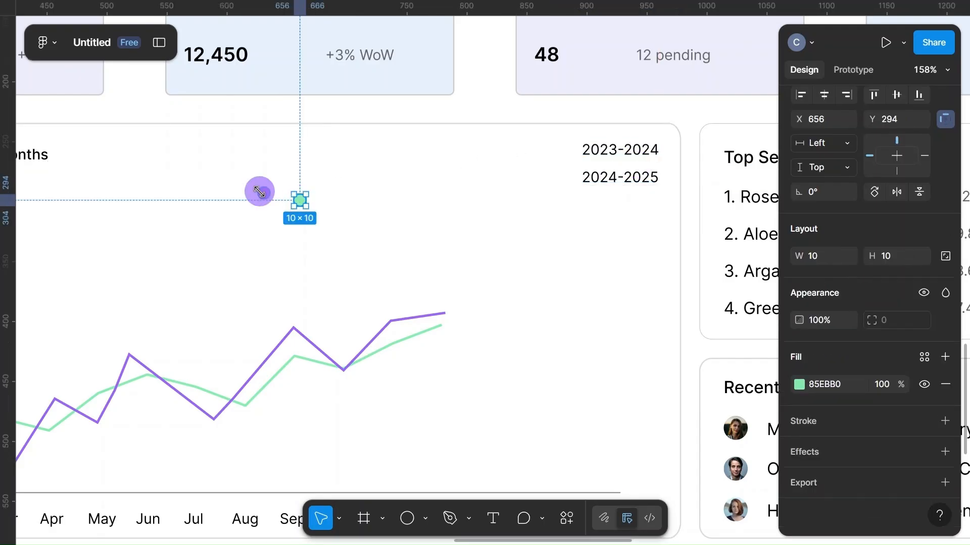
left_click_drag(292, 202, 549, 147)
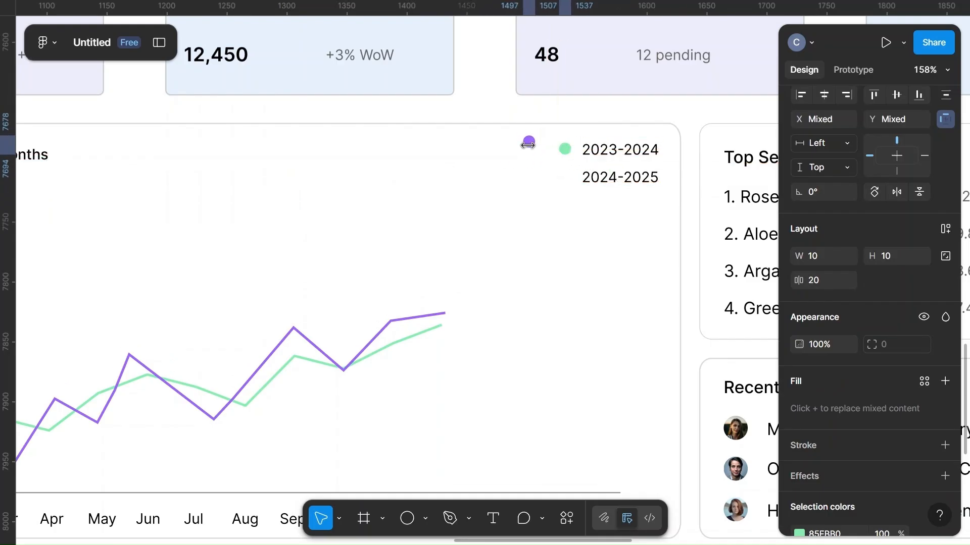
Step: Move the purple dot in front of the "2024-2025" legend label
left_click(529, 180)
left_click(529, 141)
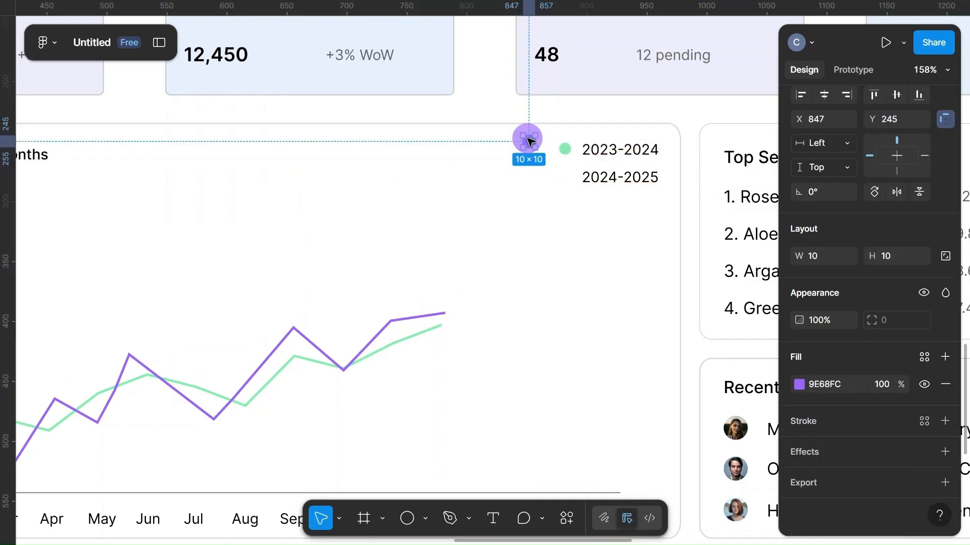
left_click_drag(531, 145, 570, 183)
Step: Vertically centre the purple dot with the "2024-2025" label and set the horizontal spacing between them to 8
left_click(613, 179, "shift")
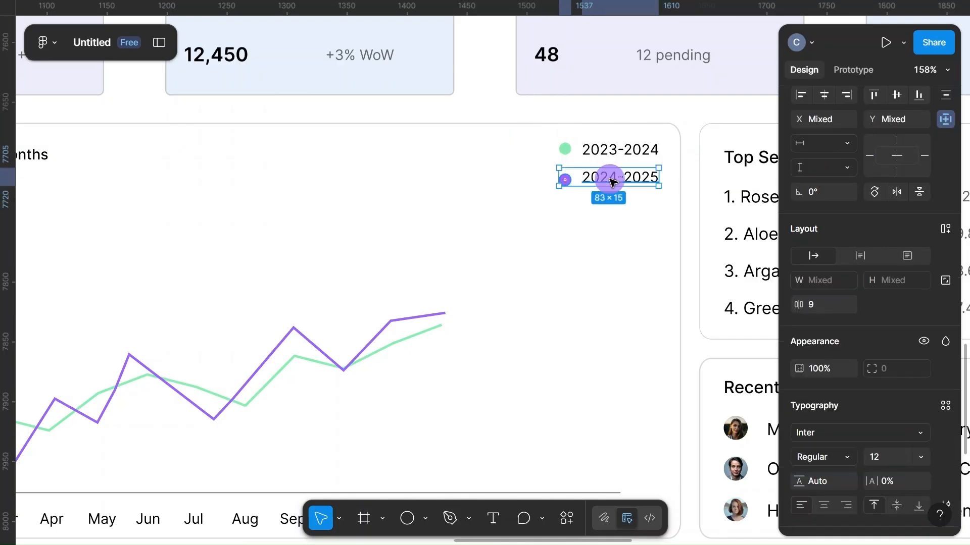
left_click(896, 97)
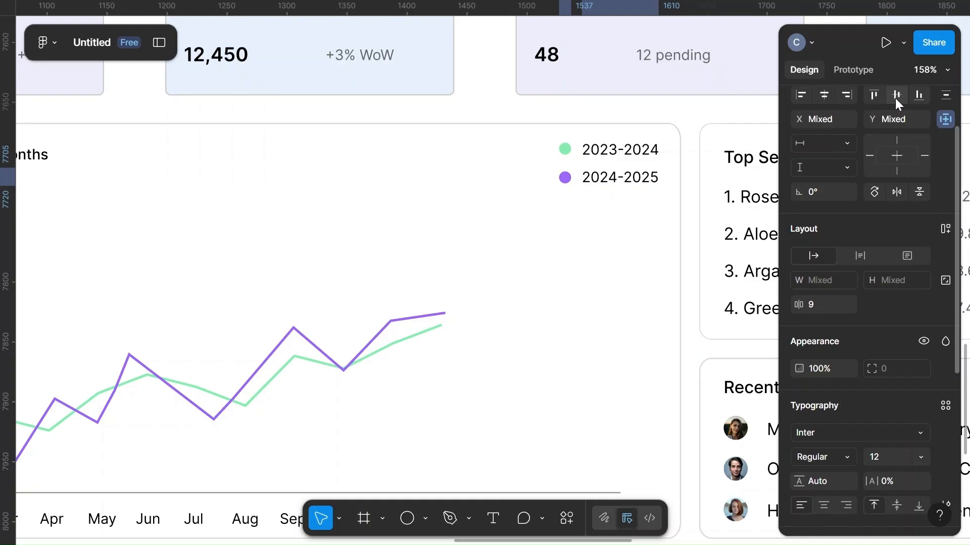
left_click(823, 305)
key("BackSpace")
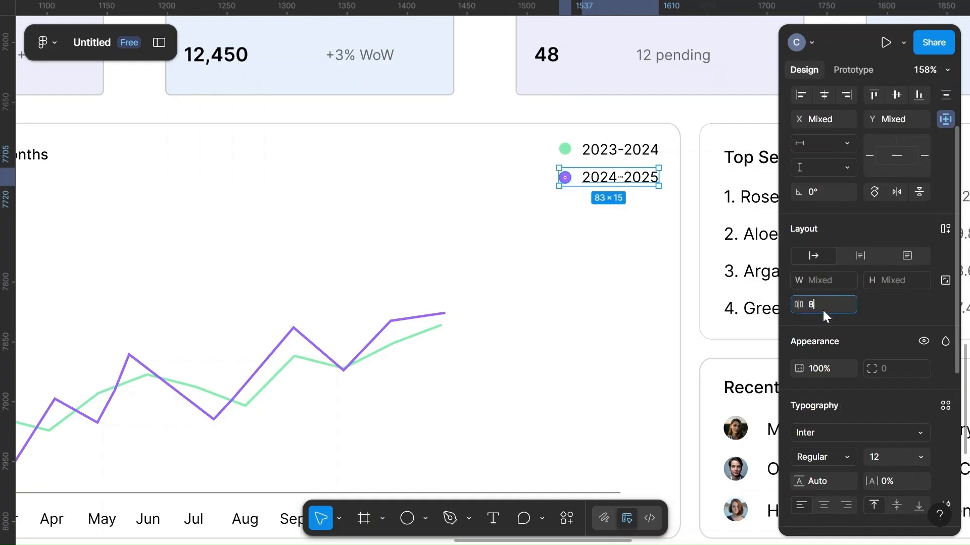
key("Return")
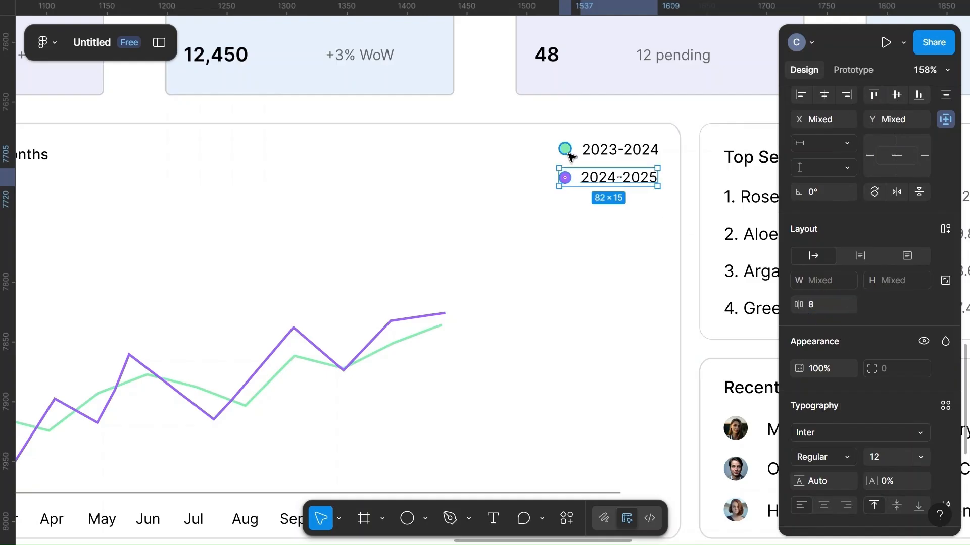
Step: Vertically centre the green dot with the "2023-2024" label and set their horizontal spacing to 8
left_click(567, 149)
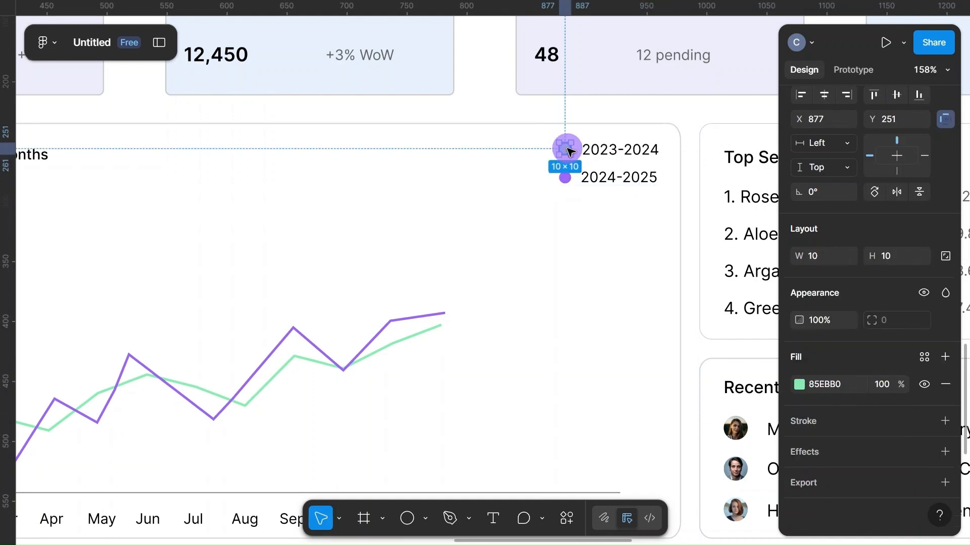
left_click(612, 149, "shift")
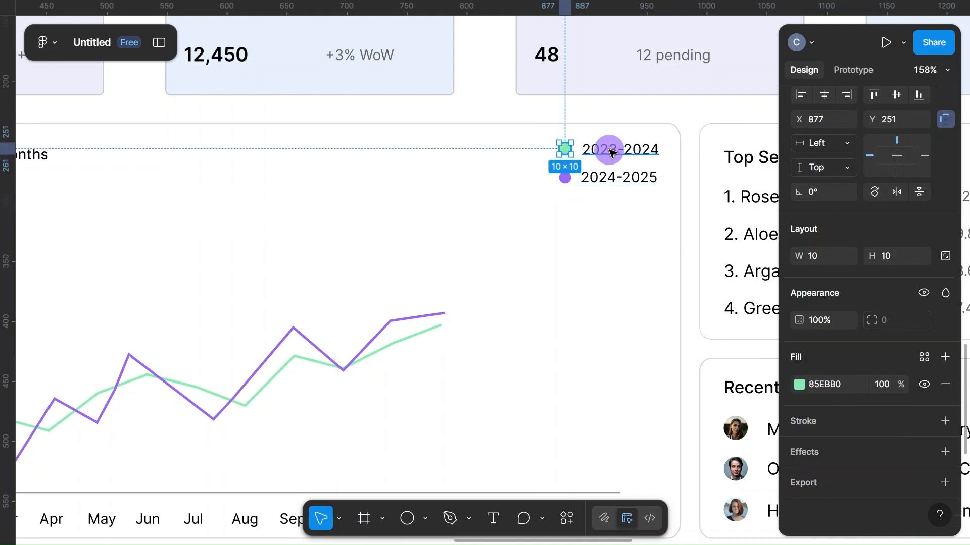
left_click(895, 94)
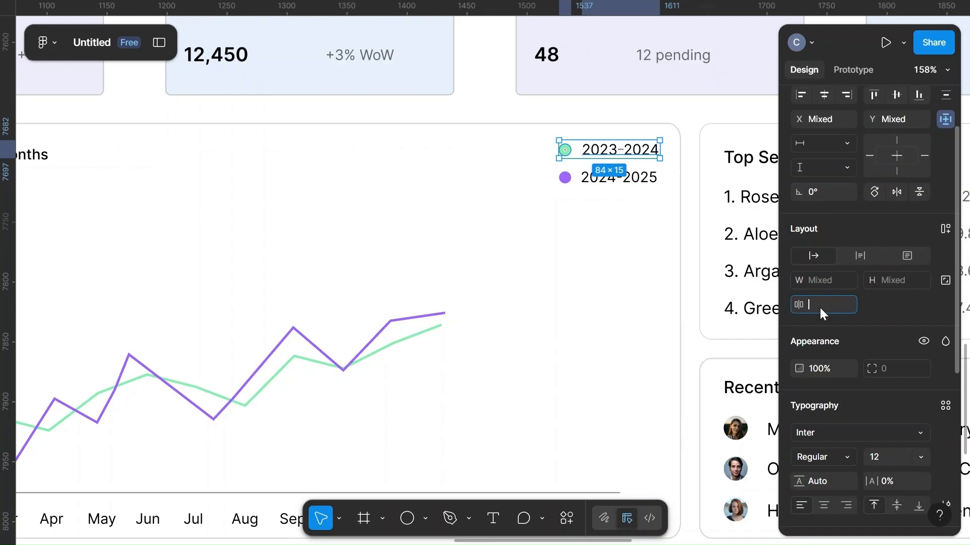
type("8")
left_click(866, 306)
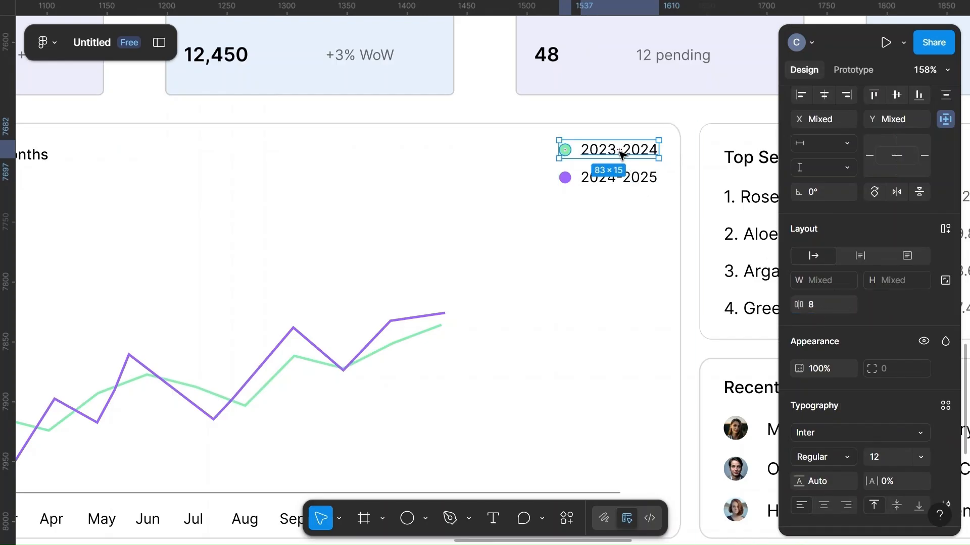
Step: Combine the two legend rows, each a dot with its year-range label, into one group
left_click(622, 155)
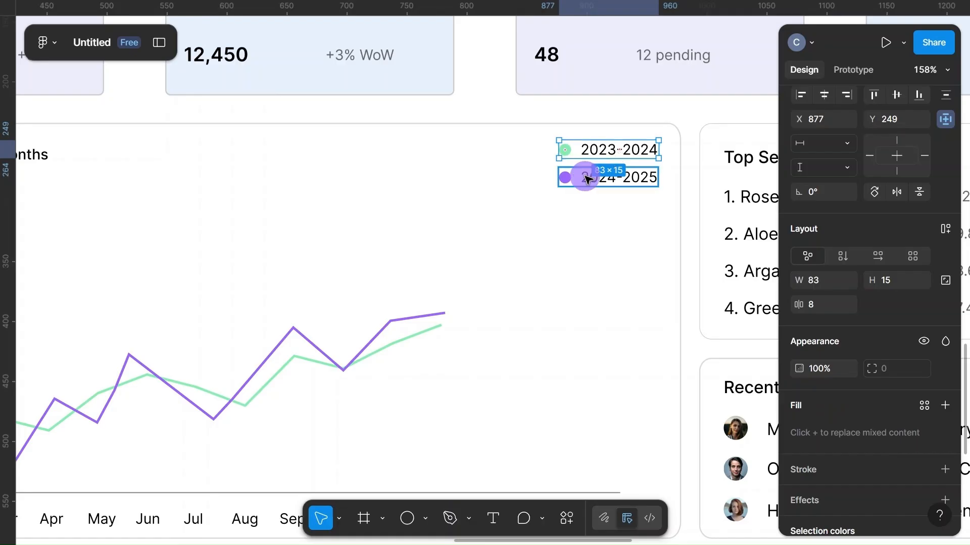
left_click(581, 178, "shift")
key("shift+a")
scroll(586, 178, "down", 5)
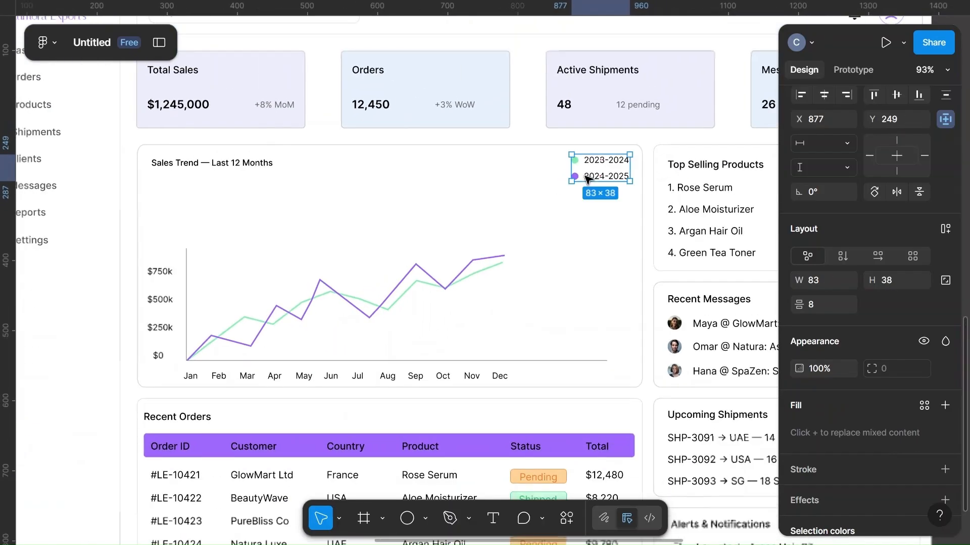
Step: Give the Sales Trend card's outline a stroke weight of 0.5 and the colour CCCCCC
left_click(510, 145)
scroll(873, 386, "down", 3)
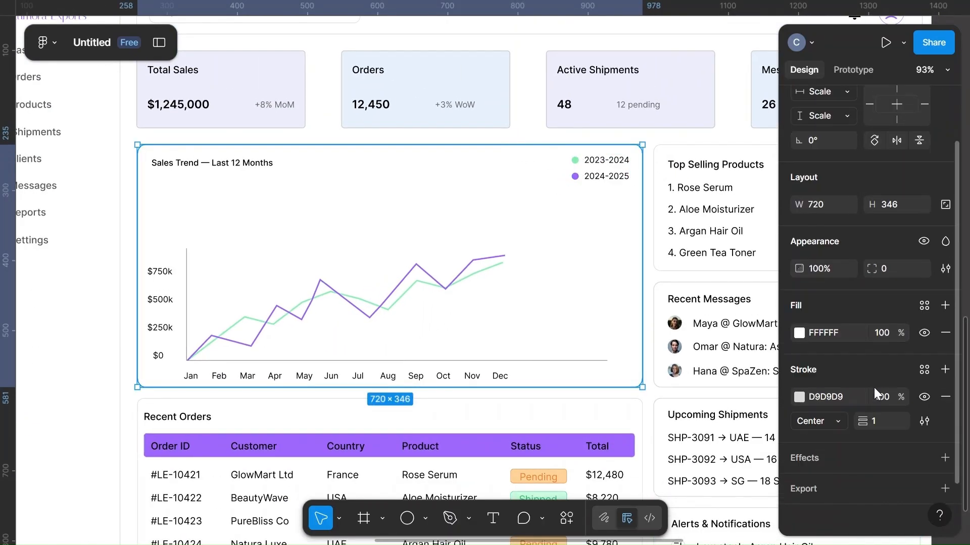
left_click(883, 416)
type("0.5")
left_click(829, 390)
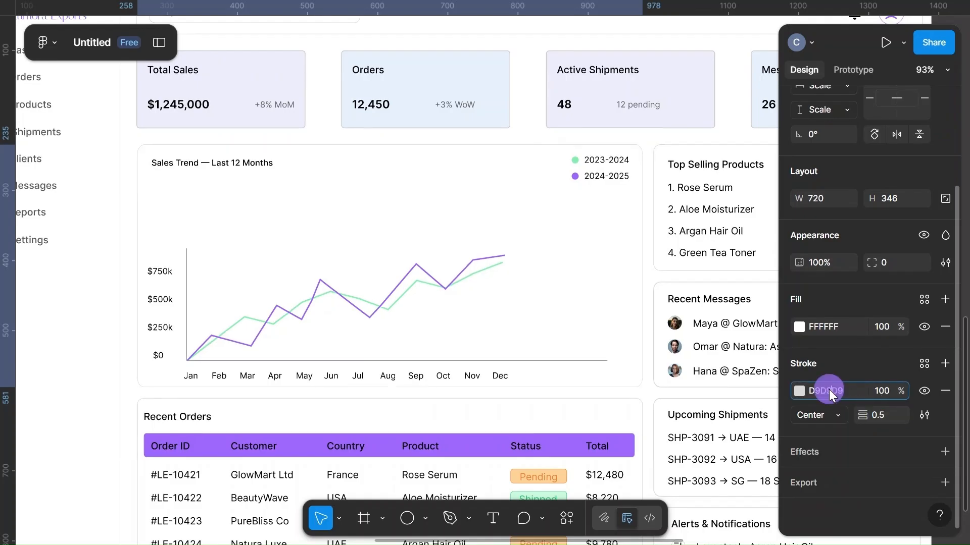
type("c")
left_click(868, 368)
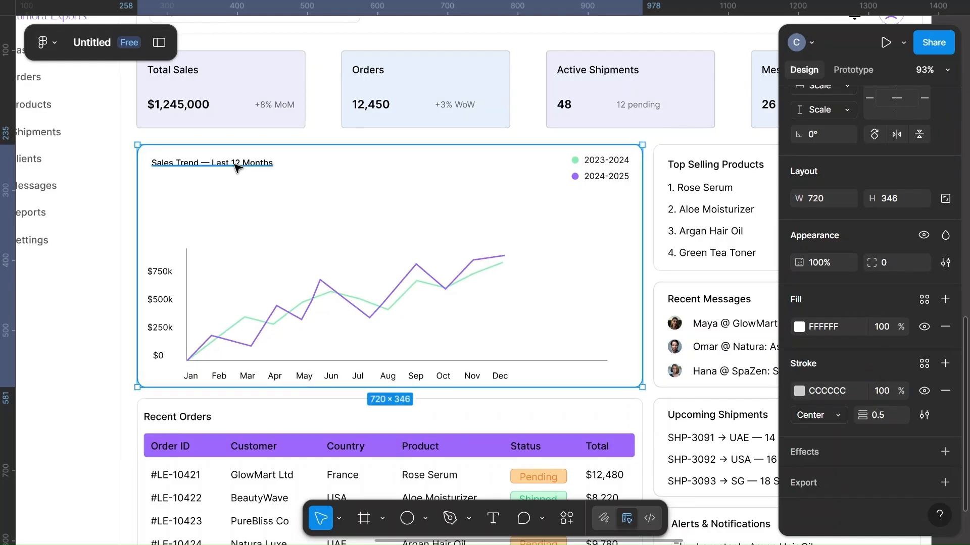
Step: Change the font weight of the four value labels from "$750k" to "$0" beside the vertical axis to Light
left_click(545, 361)
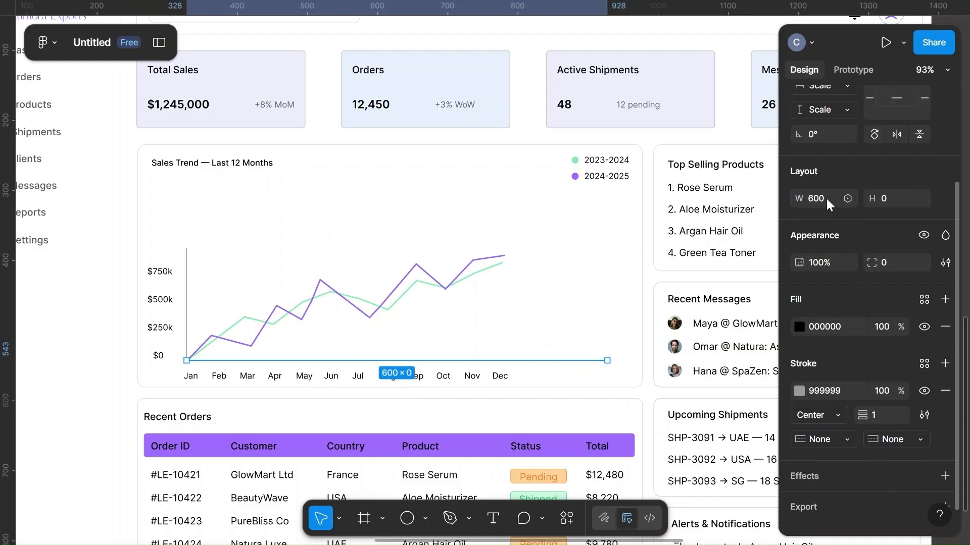
scroll(400, 324, "left", 3)
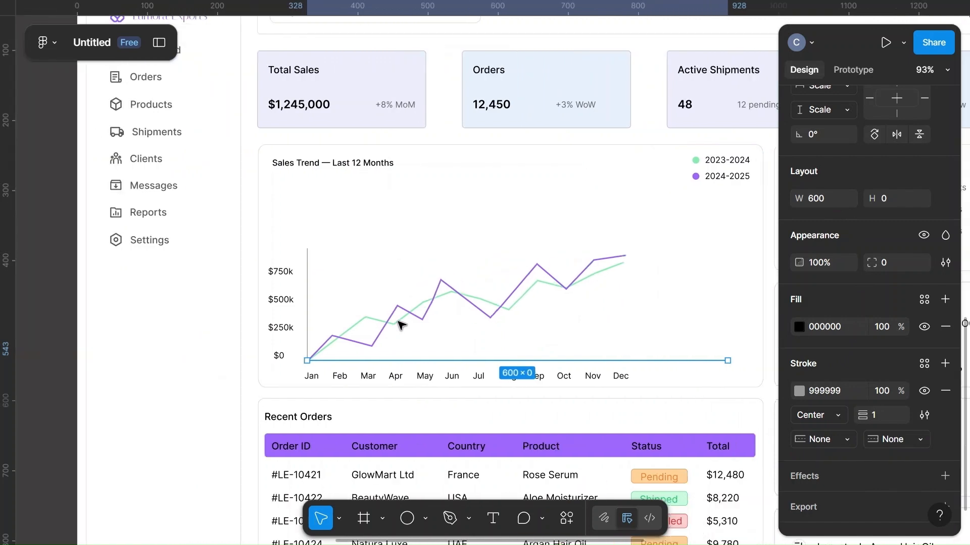
scroll(400, 324, "up", 3)
scroll(400, 324, "up", 5)
left_click(200, 237)
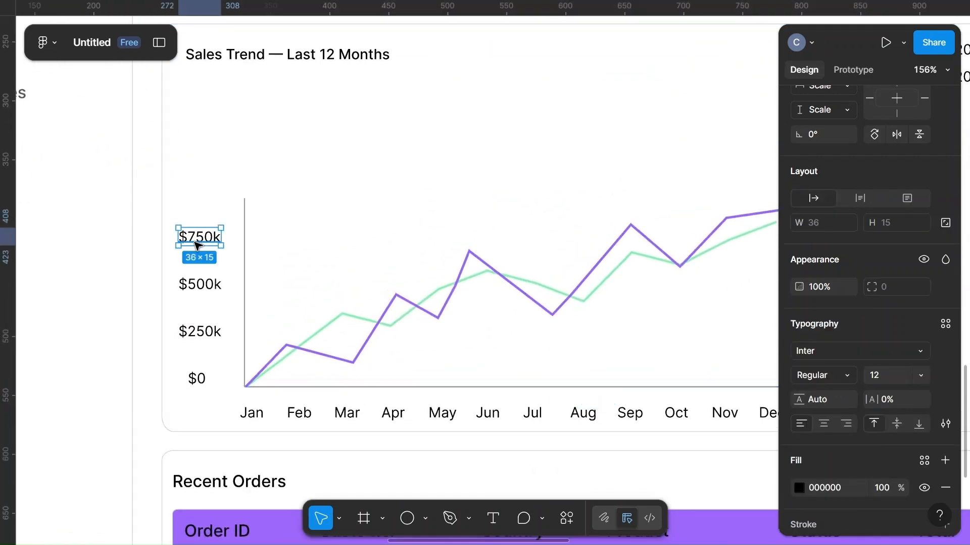
left_click(200, 283, "shift")
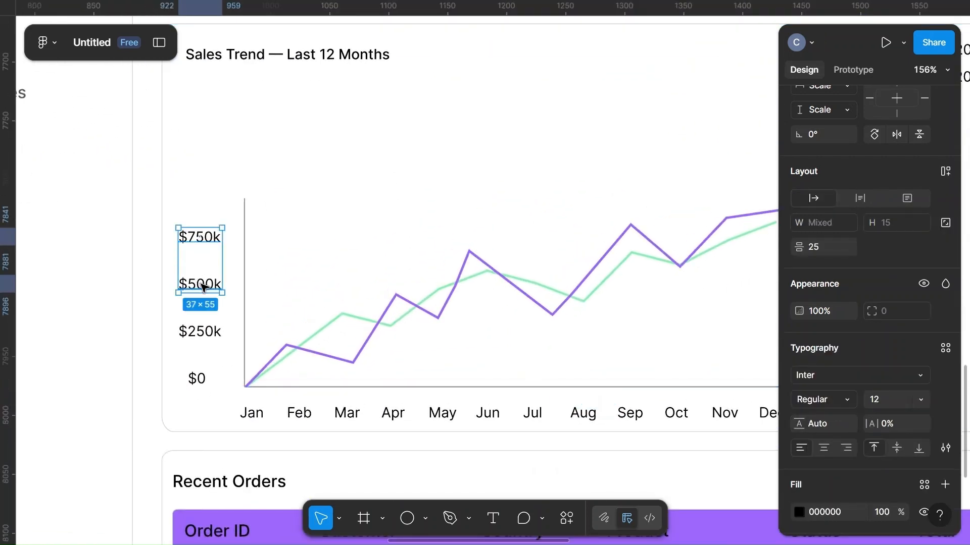
left_click(201, 331, "shift")
left_click(197, 373, "shift")
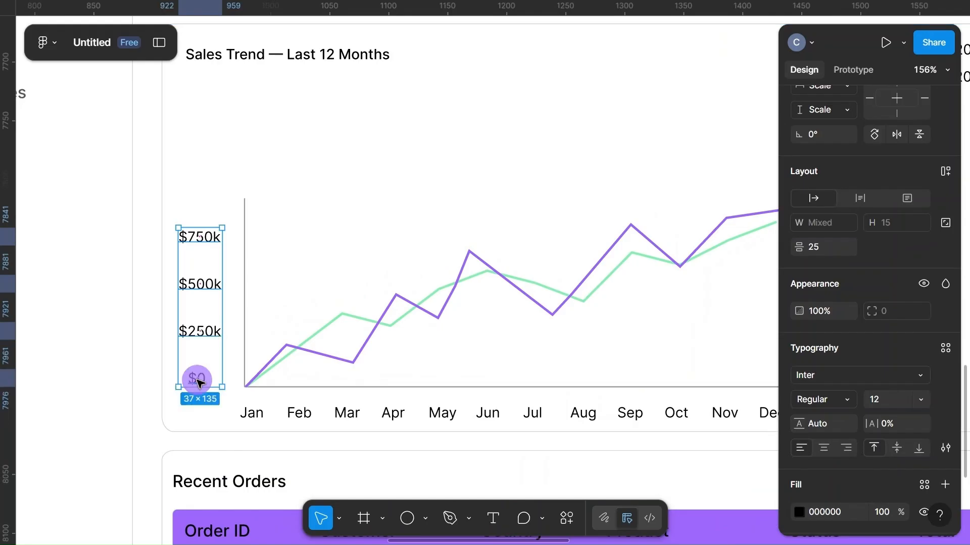
left_click(834, 400)
left_click(839, 182)
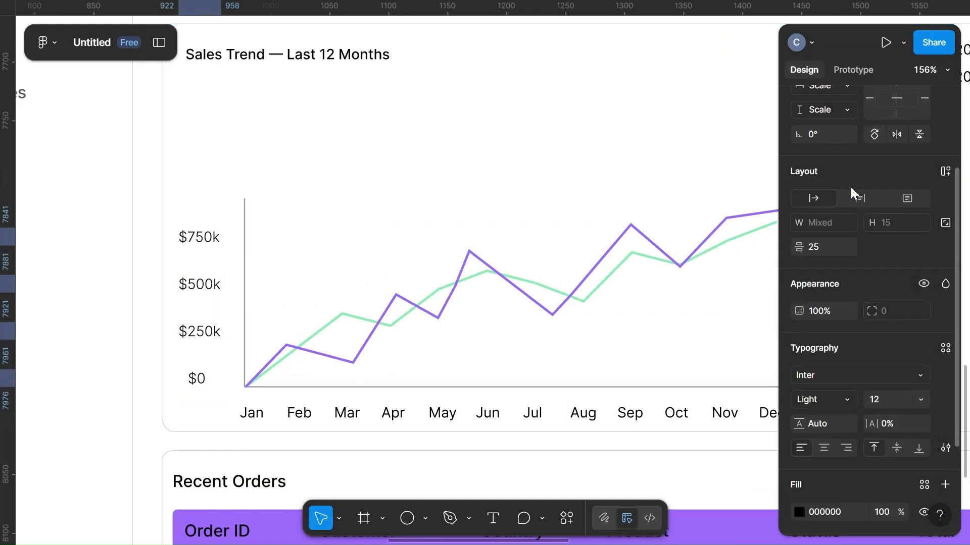
left_click(888, 395)
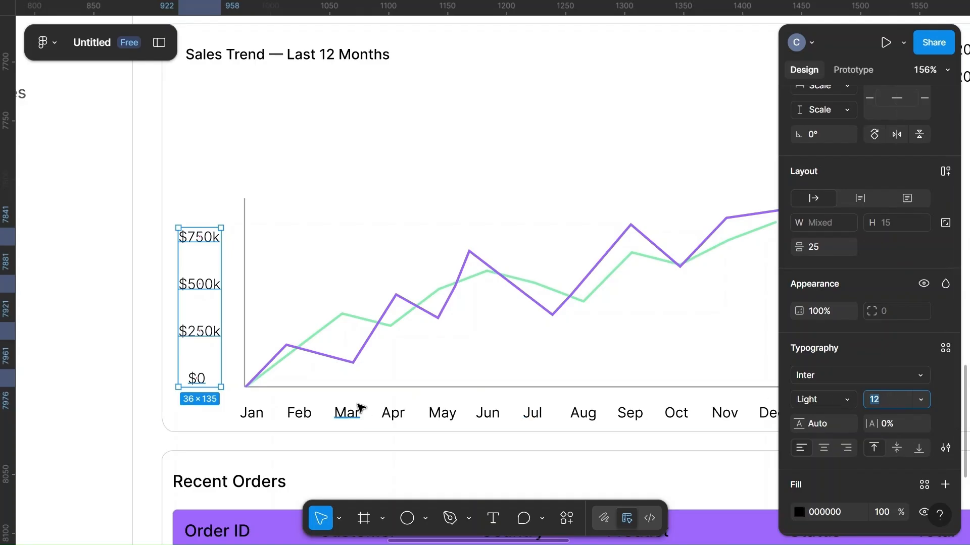
Step: Move the four value labels together closer to the chart's vertical axis, leaving a gap of about 12
mouse_move(198, 302)
left_mouse_down()
mouse_move(192, 309)
mouse_move(211, 312)
left_mouse_up()
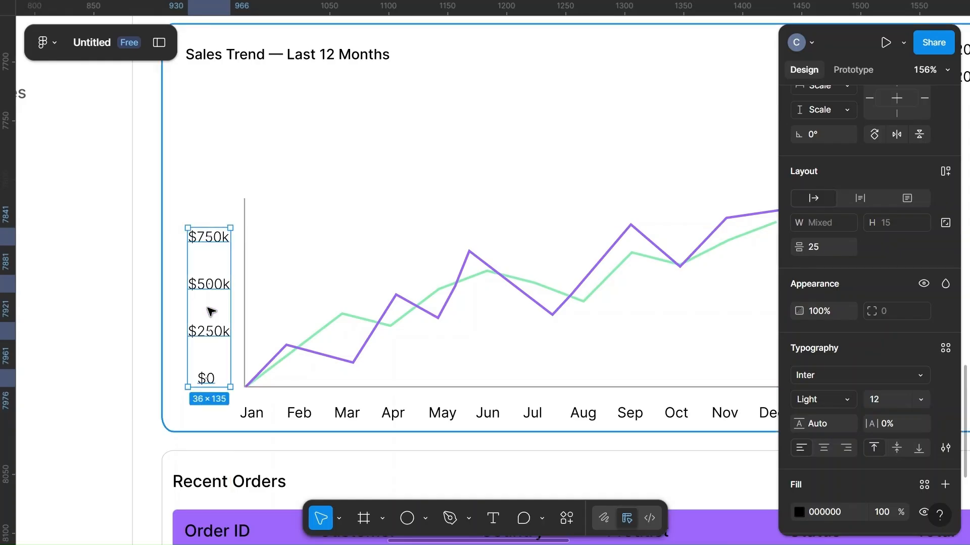
left_click(244, 310, "shift")
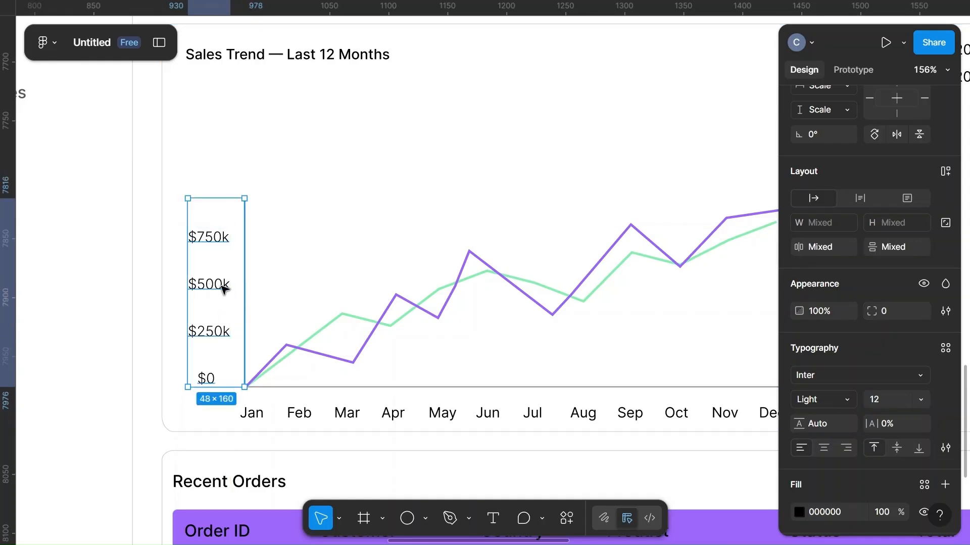
left_click(210, 174)
Step: Set the vertical spacing between the four value labels to 24
left_click(206, 233)
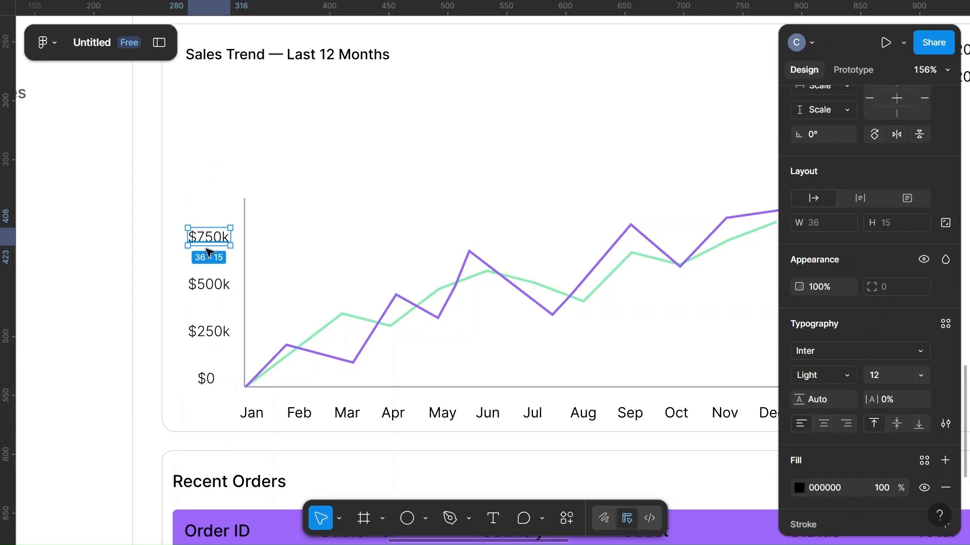
left_click(206, 284, "shift")
left_click(206, 331, "shift")
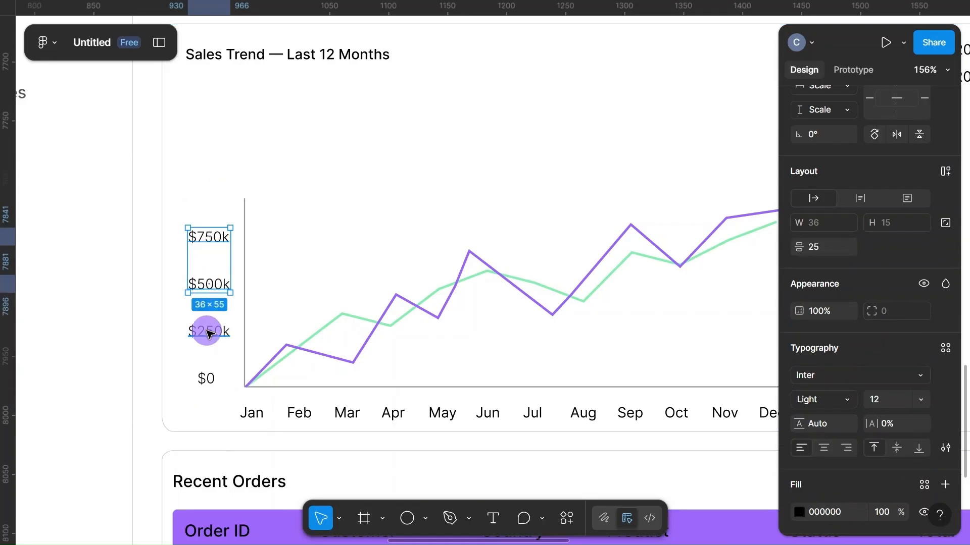
left_click(206, 379, "shift")
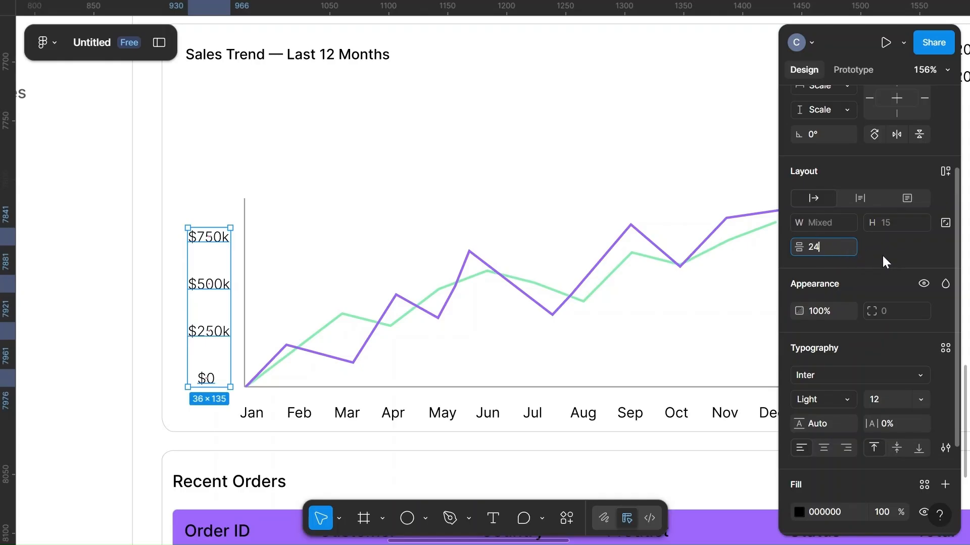
key("Return")
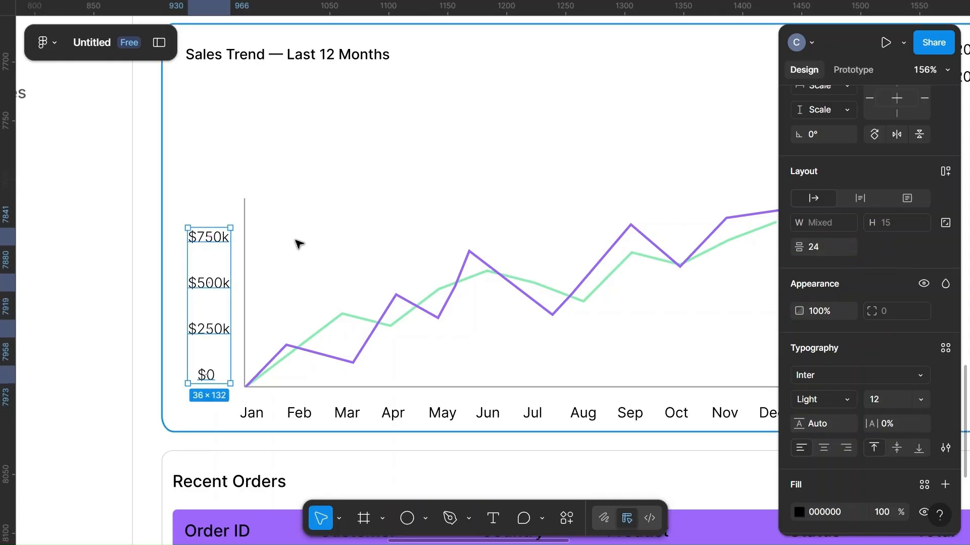
Step: Compare left and right alignment for the four value labels, centre them horizontally on each other, and group them
scroll(868, 180, "up", 3)
left_click(799, 164)
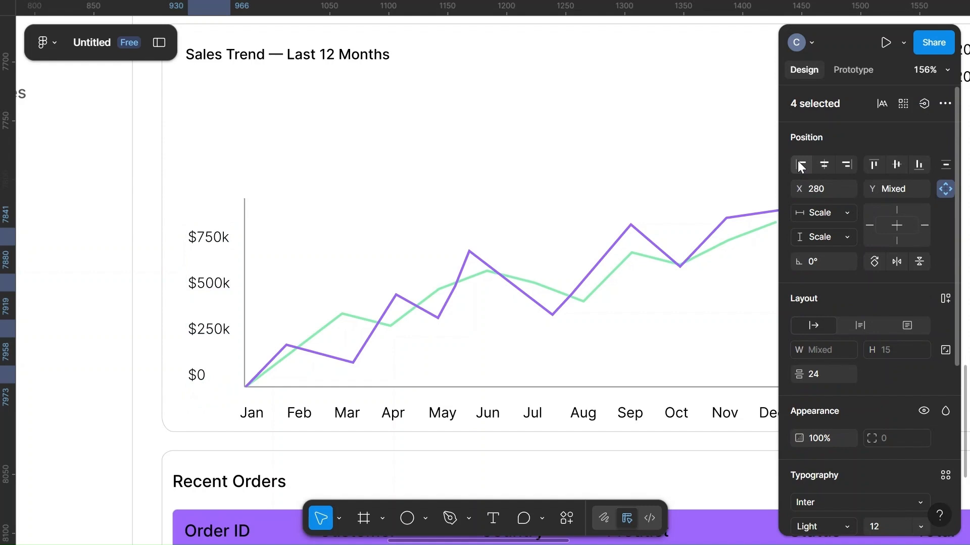
left_click(847, 164)
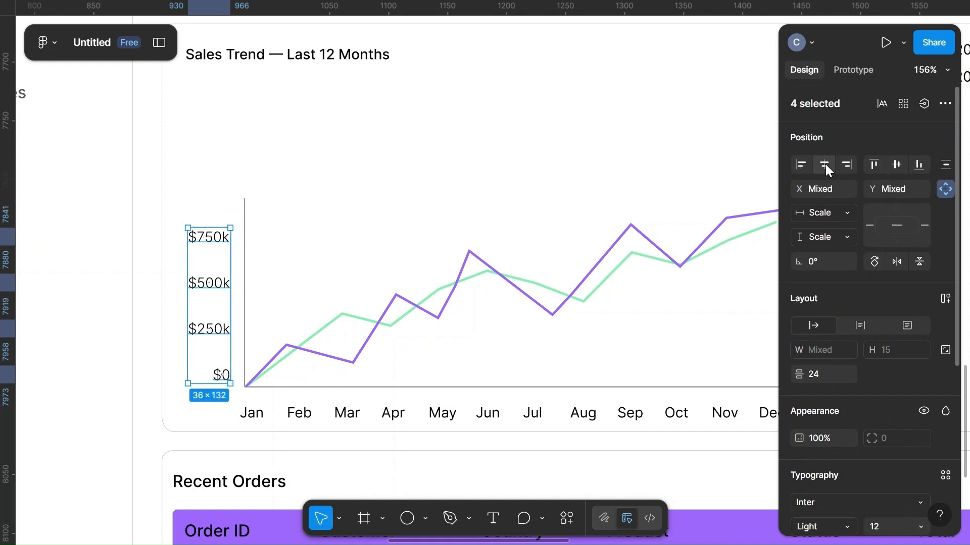
left_click(825, 165)
key("ctrl+g")
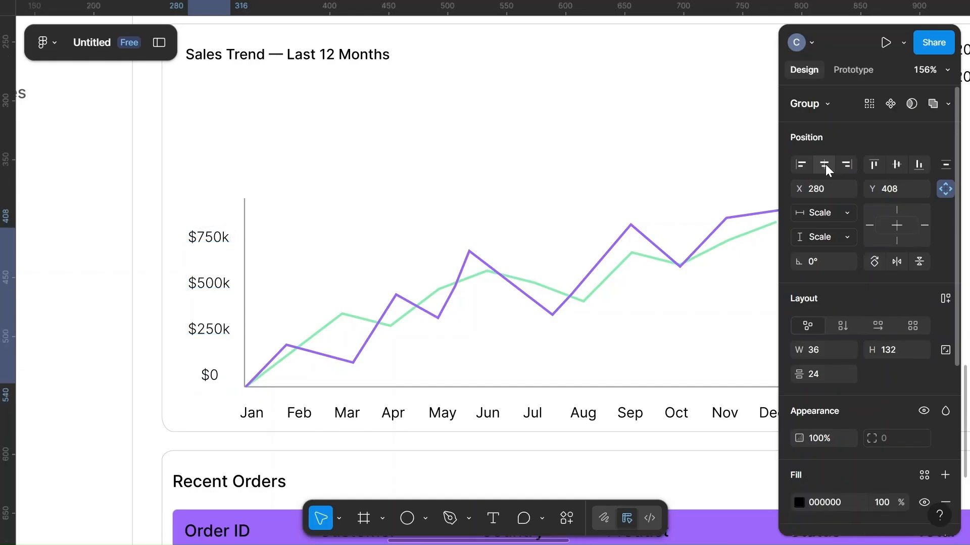
Step: Check the gap between the value-label group and the vertical axis, and examine the chart's full width
left_click(245, 320, "shift")
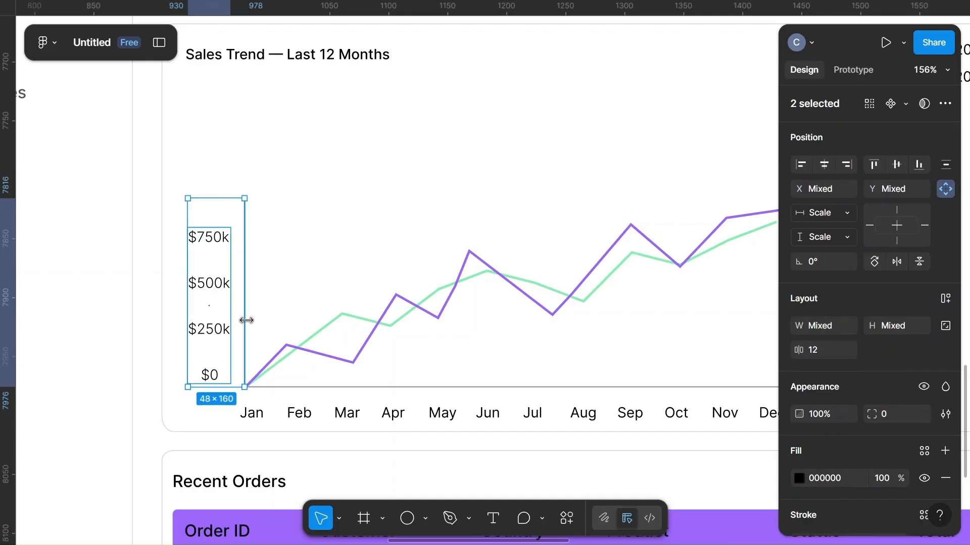
left_click(320, 249)
scroll(320, 249, "right", 5)
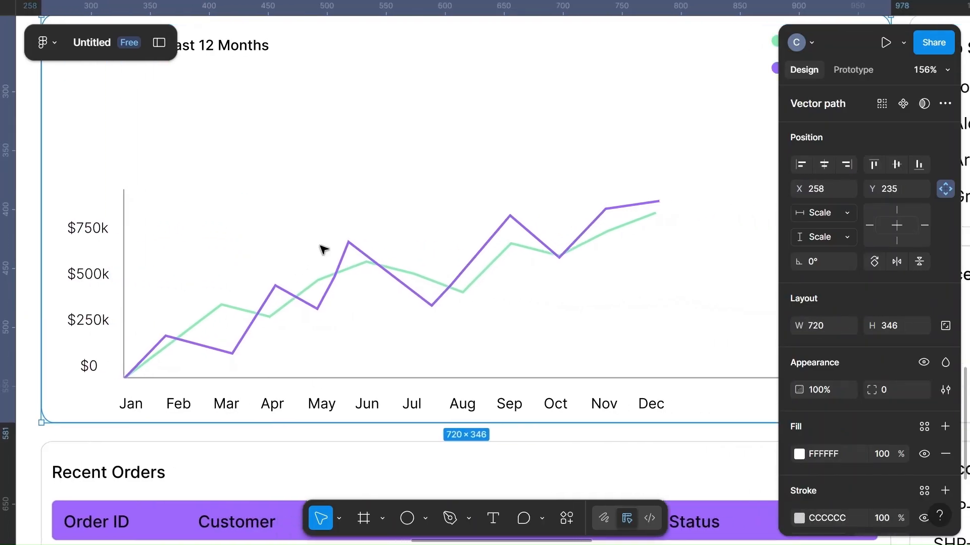
scroll(323, 249, "right", 3)
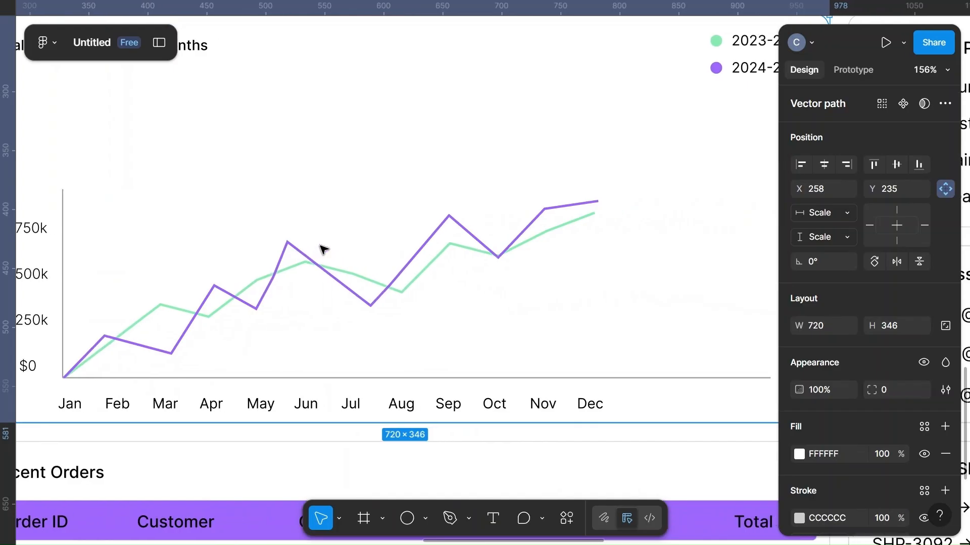
scroll(323, 249, "left", 6)
left_click(183, 232)
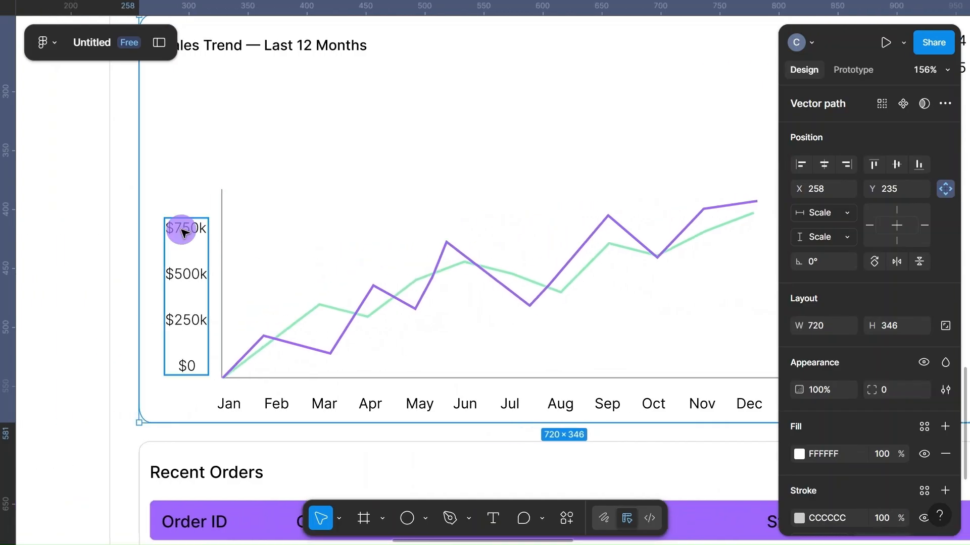
Step: Examine the typography and fill of the month labels in the reference dashboard's Total Users chart
scroll(381, 219, "up", 5)
scroll(381, 219, "up", 5)
scroll(381, 219, "down", 4)
scroll(381, 218, "left", 8)
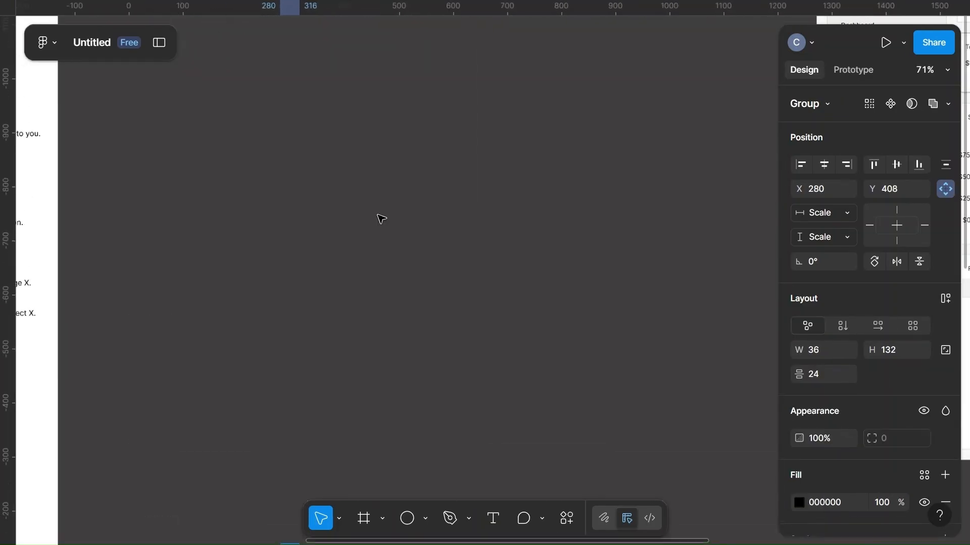
scroll(382, 218, "left", 10)
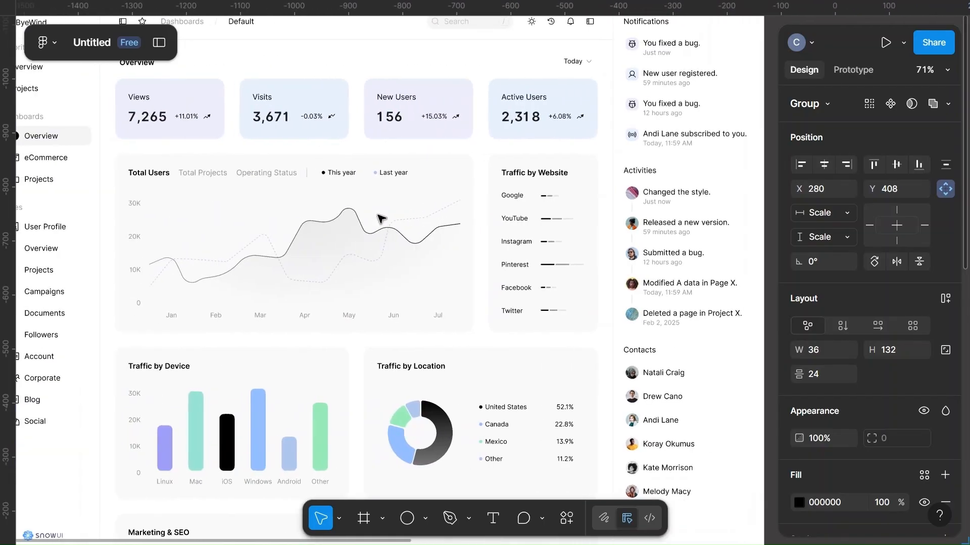
scroll(382, 219, "up", 5)
scroll(379, 217, "down", 3)
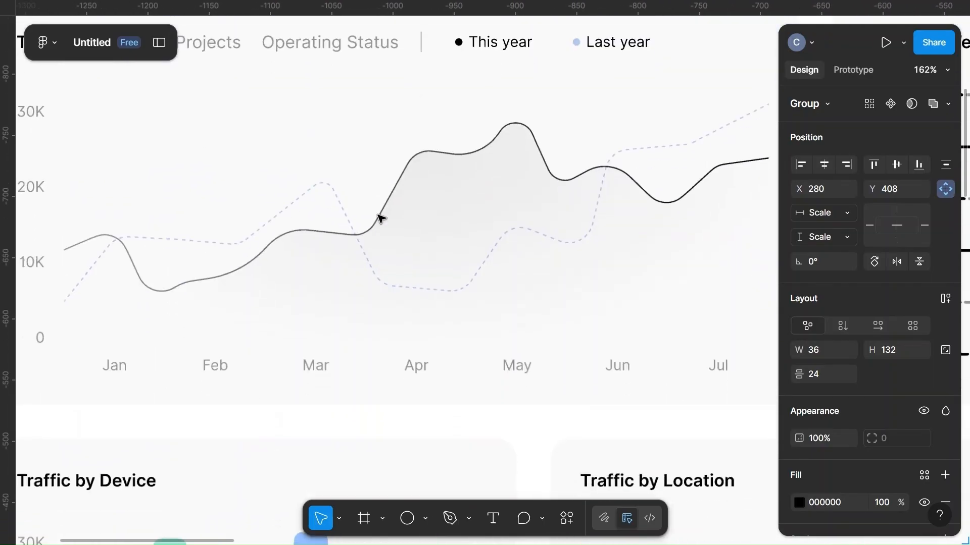
left_click(312, 366)
left_click(313, 368)
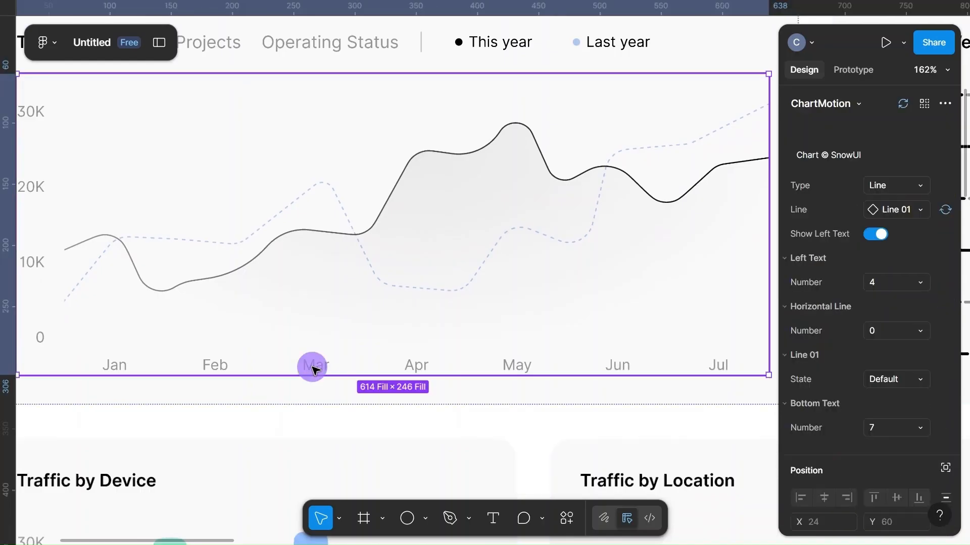
left_click(314, 368)
double_click(316, 367)
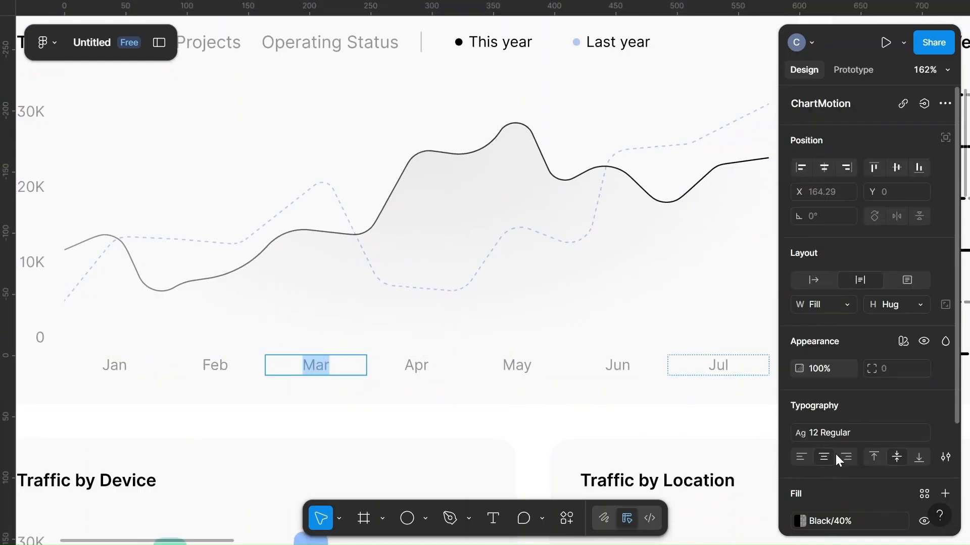
scroll(835, 454, "down", 3)
scroll(529, 392, "down", 8)
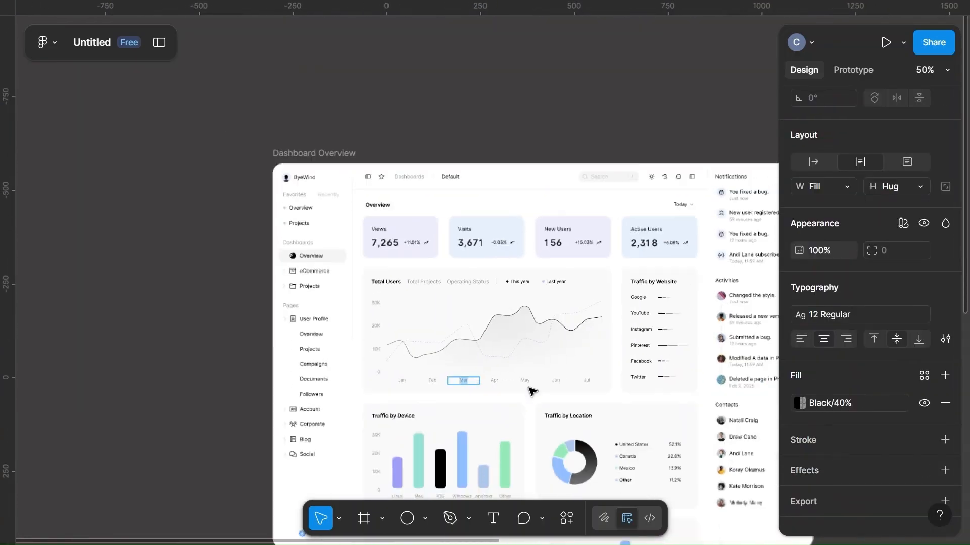
Step: Set the fill opacity of the four value labels beside the Sales Trend chart's vertical axis to 50%
scroll(529, 392, "down", 10)
scroll(530, 392, "right", 10)
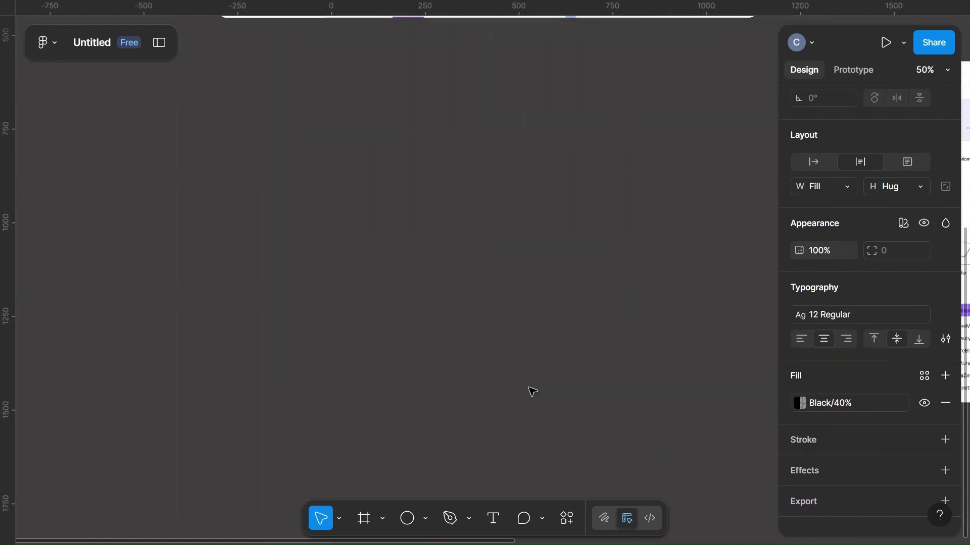
scroll(529, 388, "right", 6)
scroll(529, 389, "up", 8)
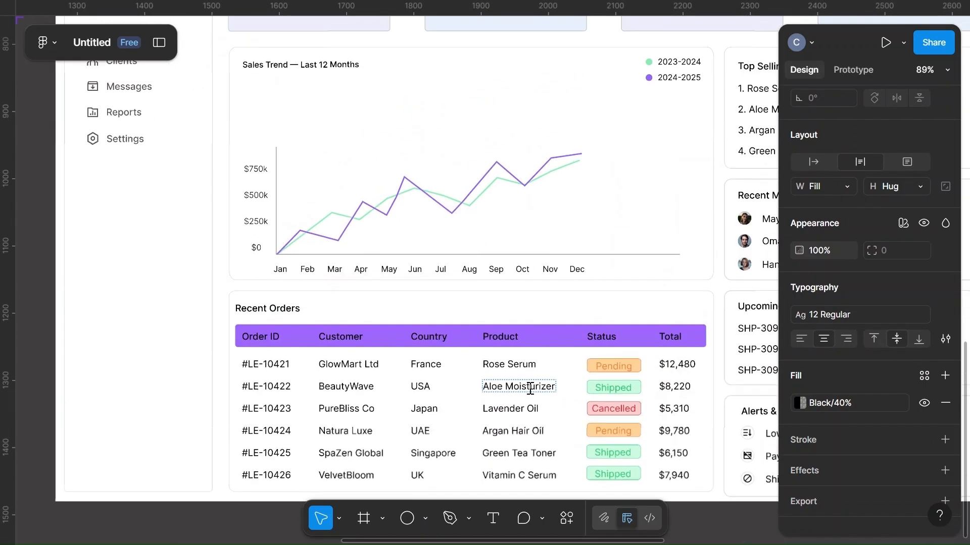
scroll(530, 389, "up", 4)
scroll(530, 390, "up", 3)
scroll(531, 390, "left", 4)
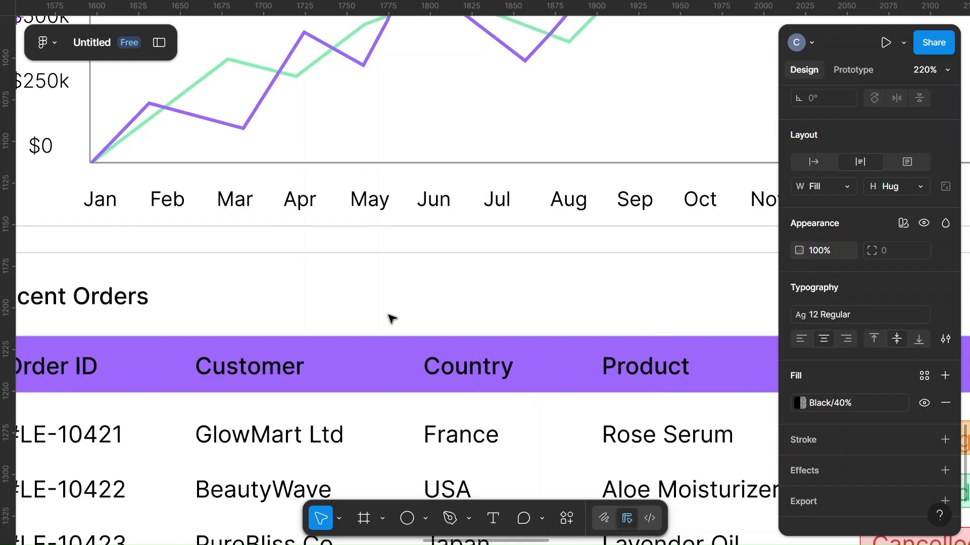
scroll(390, 318, "left", 4)
scroll(390, 318, "up", 4)
double_click(220, 297)
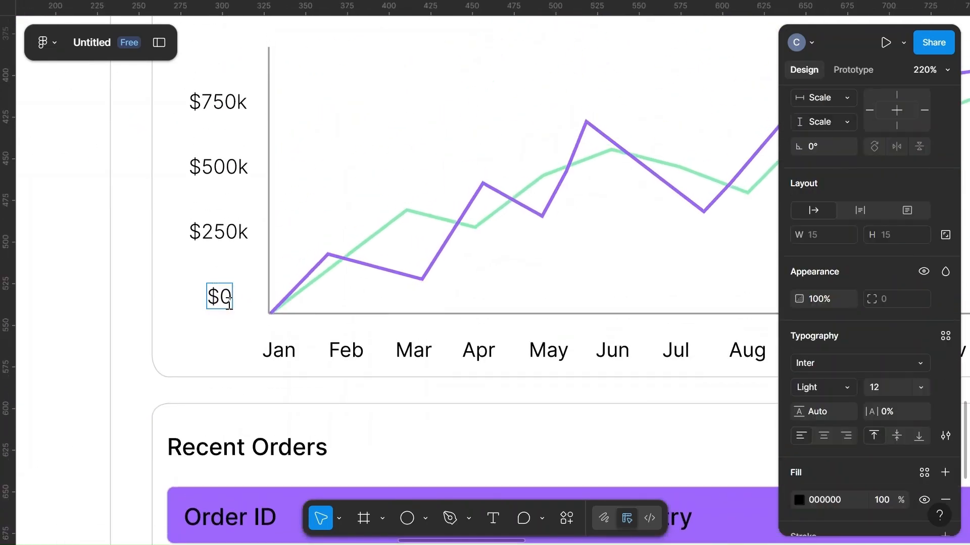
left_click(68, 323)
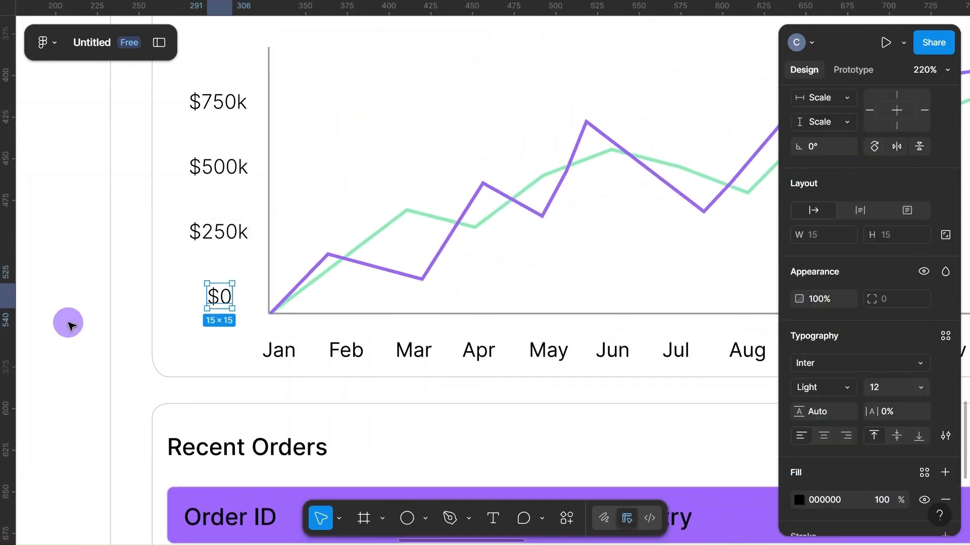
left_click(219, 235, "shift")
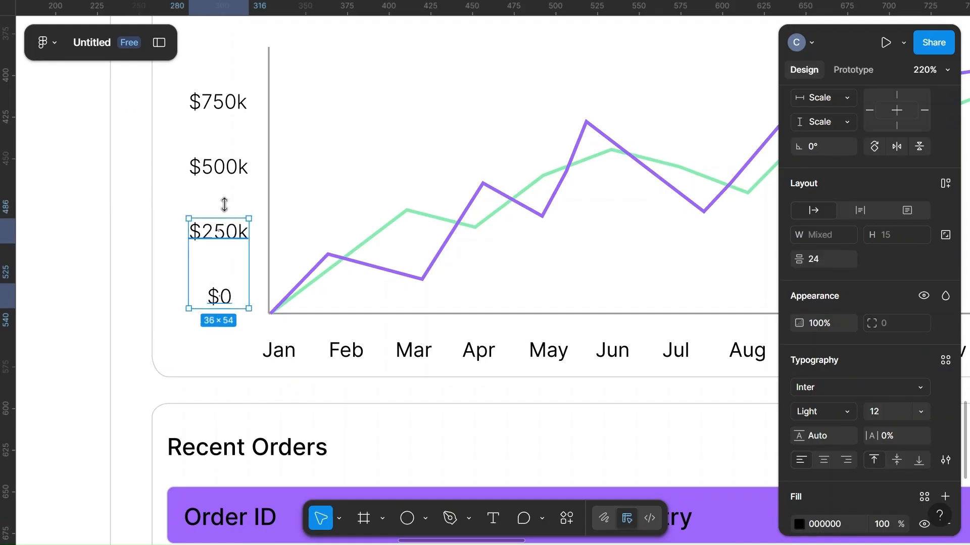
left_click(221, 167, "shift")
left_click(217, 100, "shift")
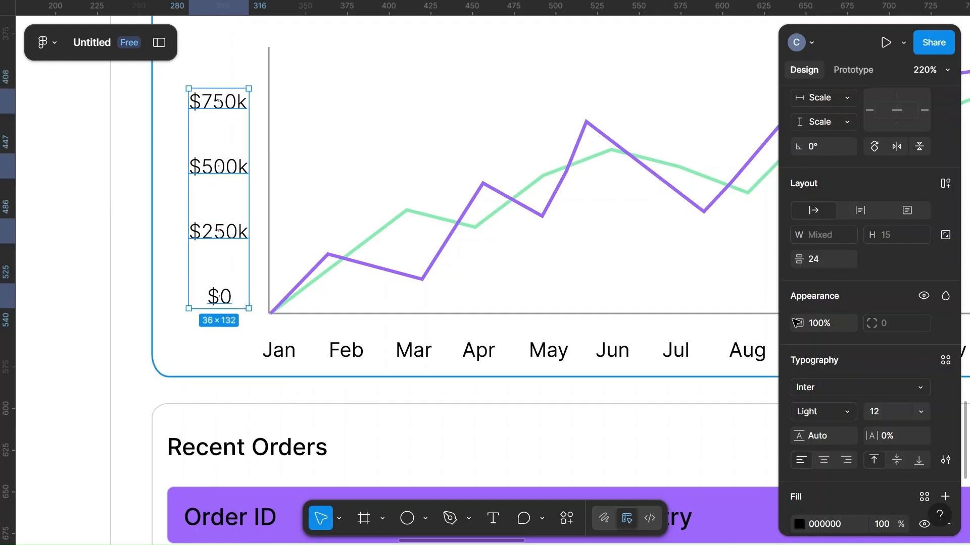
scroll(811, 402, "down", 2)
left_click(885, 460)
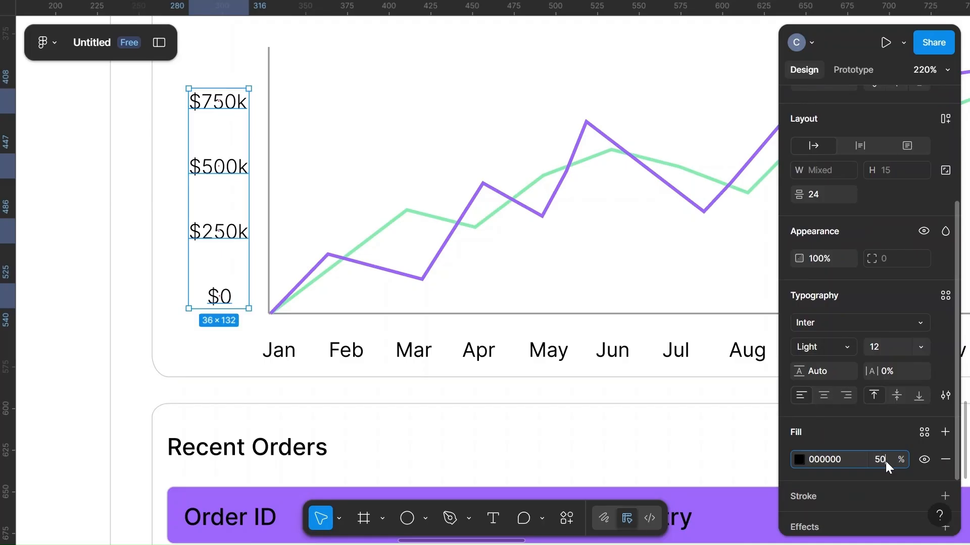
left_click(868, 432)
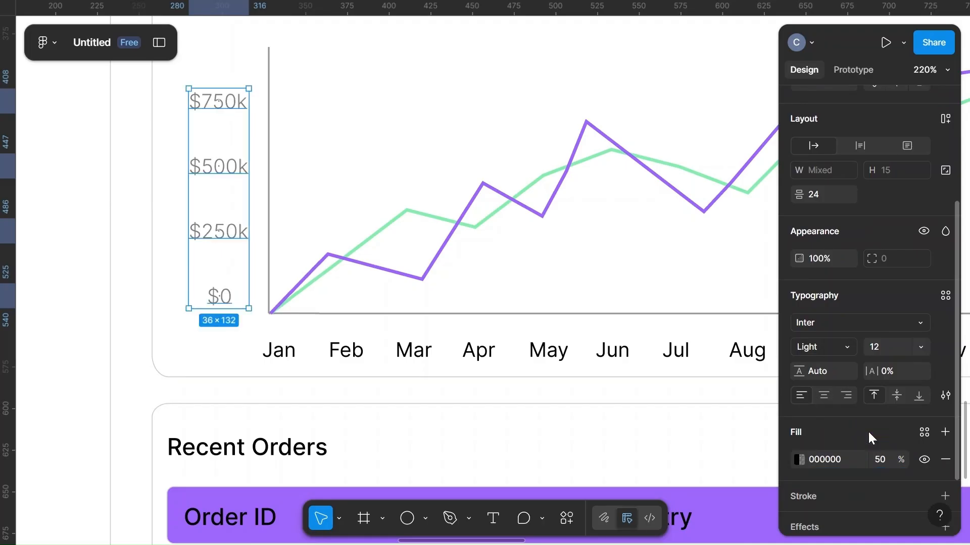
Step: Set the fill opacity of all twelve month labels, Jan to Dec, below the horizontal axis to 50%
left_click(275, 350)
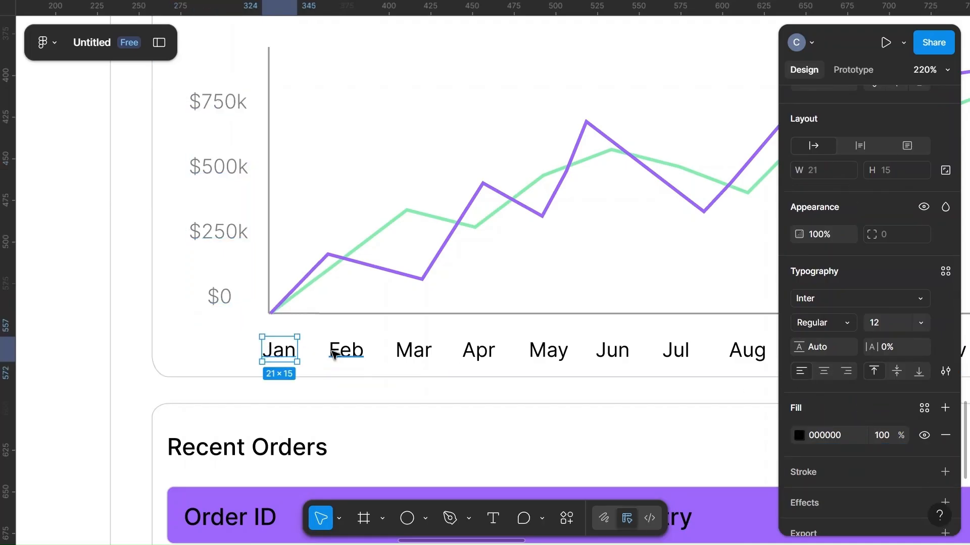
left_click(343, 352, "shift")
left_click(400, 353, "shift")
left_click(481, 357, "shift")
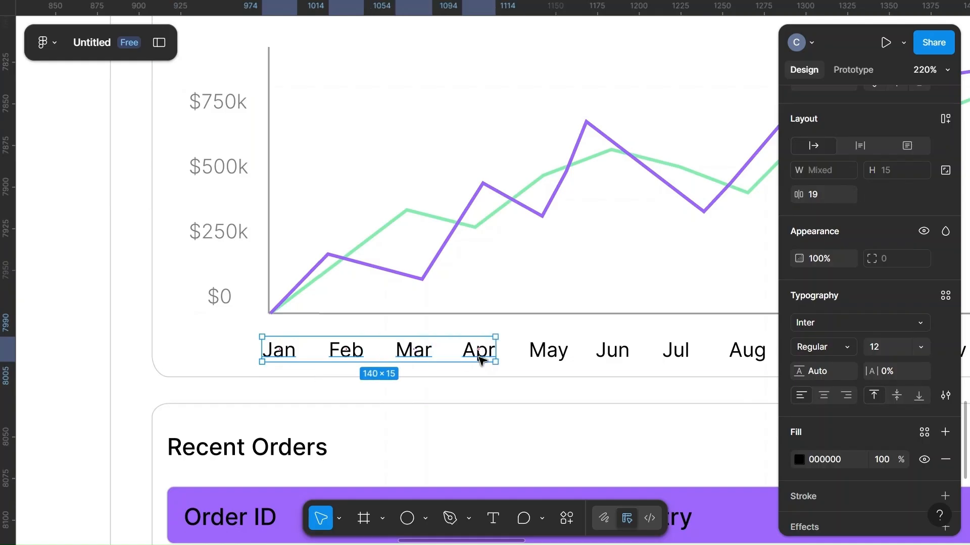
scroll(481, 361, "right", 3)
scroll(480, 361, "right", 2)
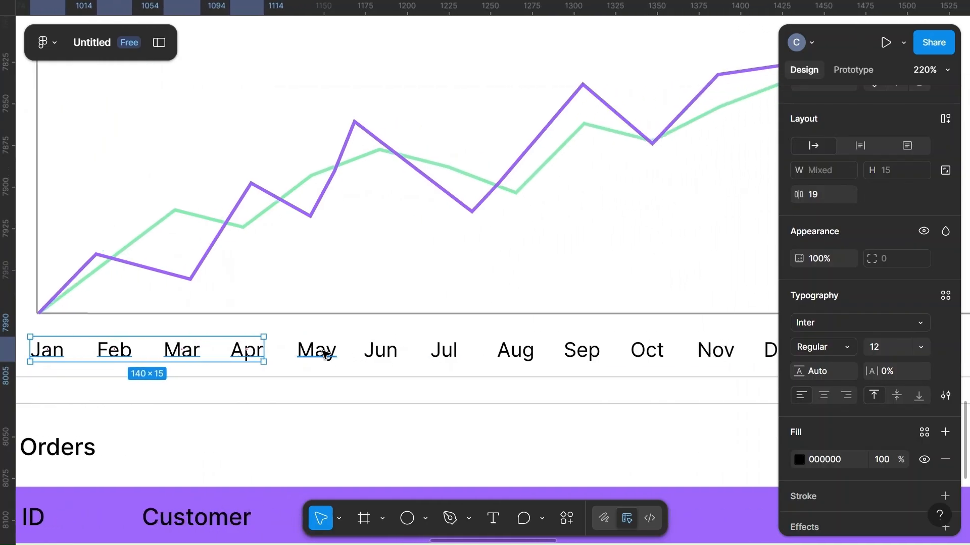
left_click(324, 354, "shift")
left_click(375, 354, "shift")
left_click(445, 352, "shift")
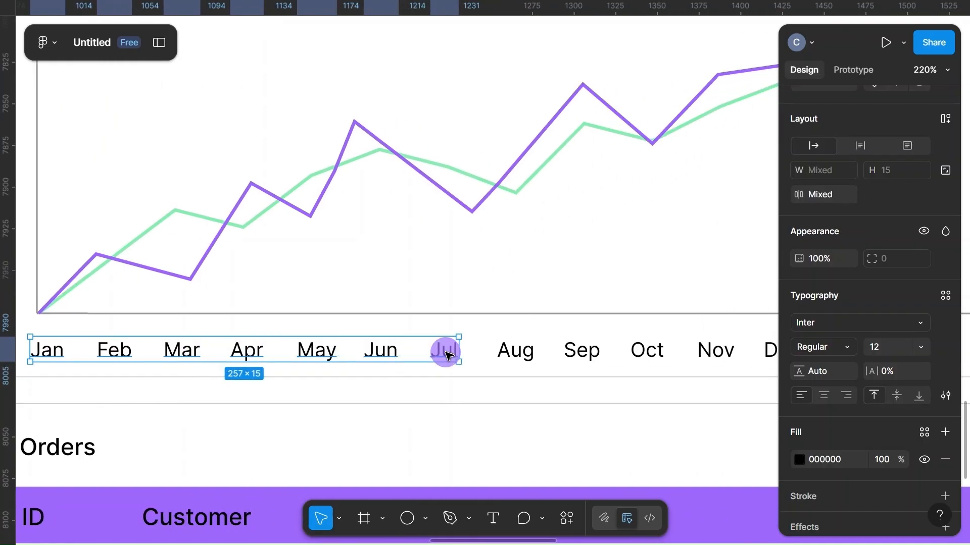
left_click(523, 354, "shift")
left_click(571, 358, "shift")
left_click(652, 354, "shift")
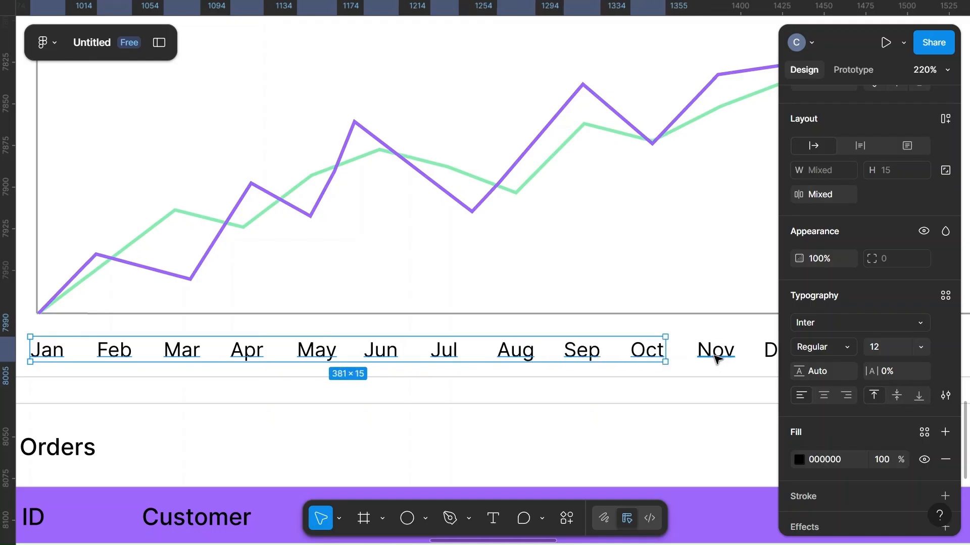
left_click(716, 357, "shift")
scroll(716, 357, "right", 3)
left_click(686, 352, "shift")
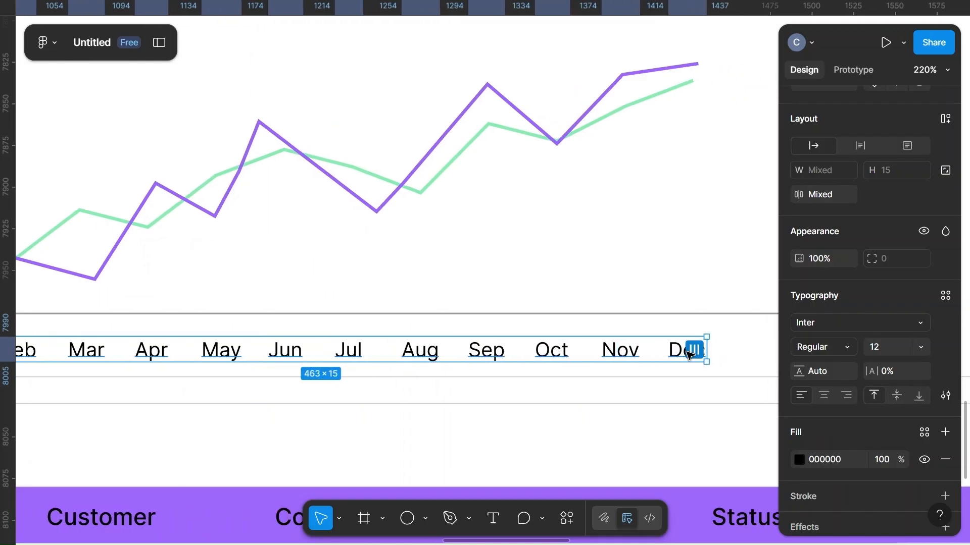
left_click(882, 461)
key("BackSpace")
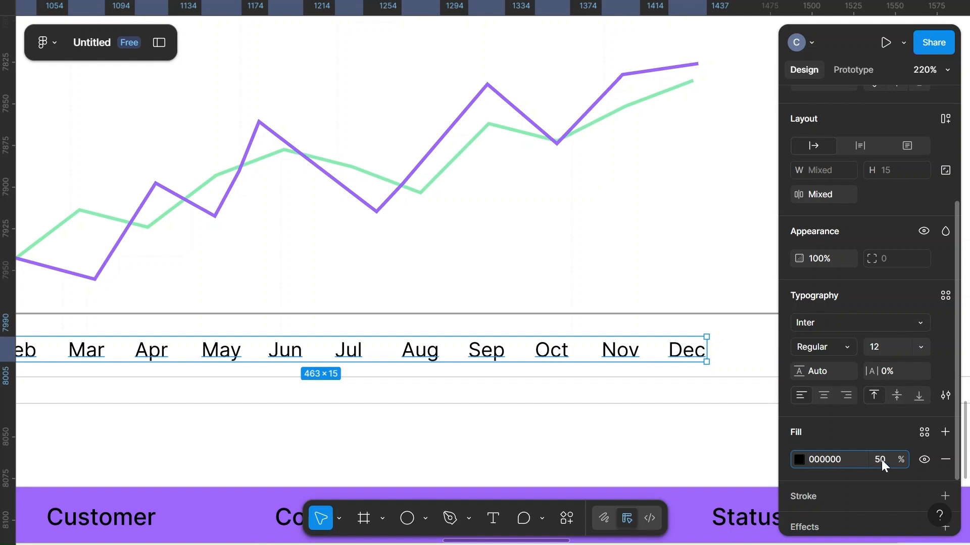
key("Return")
left_click(704, 262)
Step: Set the fill opacity of the legend texts 2023-2024 and 2024-2025 to 50%
scroll(707, 263, "left", 1)
scroll(707, 263, "left", 5)
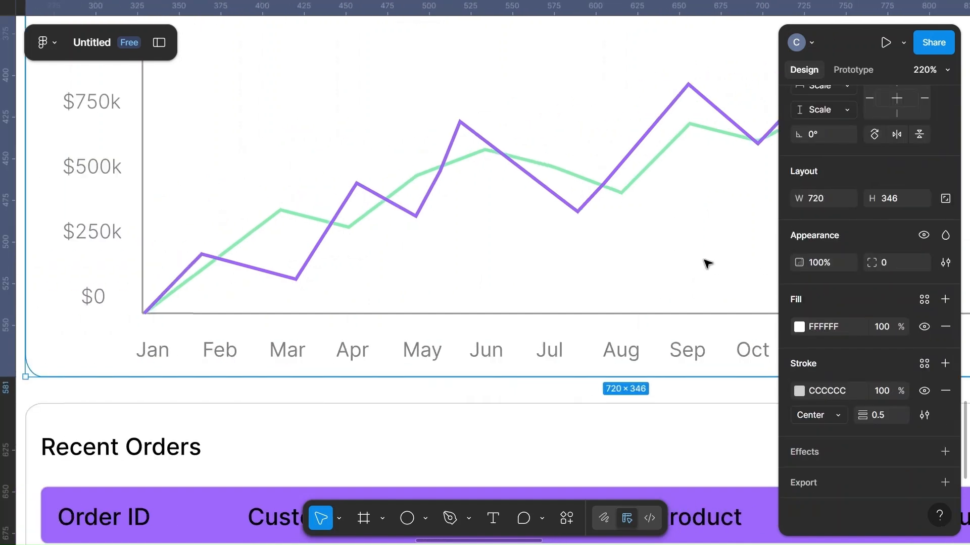
scroll(660, 286, "right", 4)
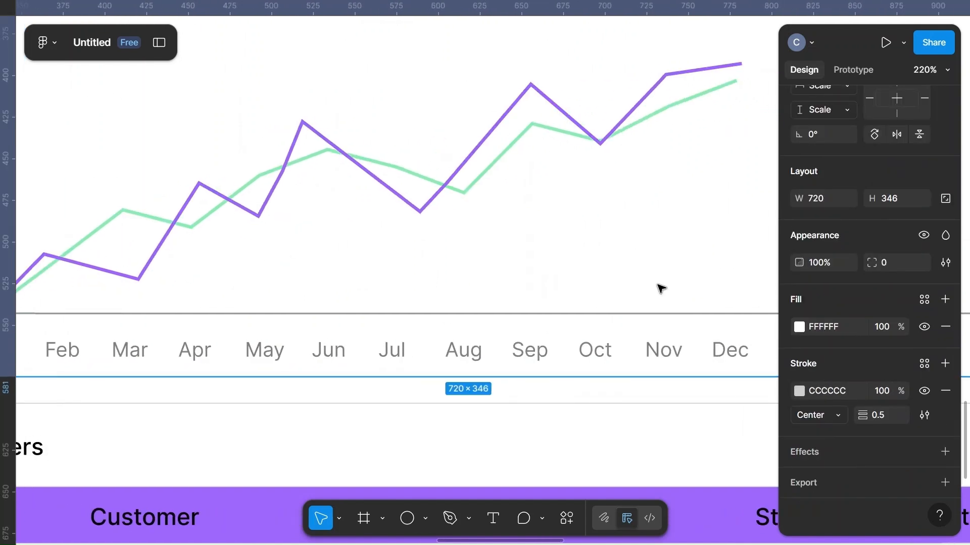
scroll(660, 286, "down", 5)
scroll(661, 288, "up", 3)
scroll(660, 288, "right", 4)
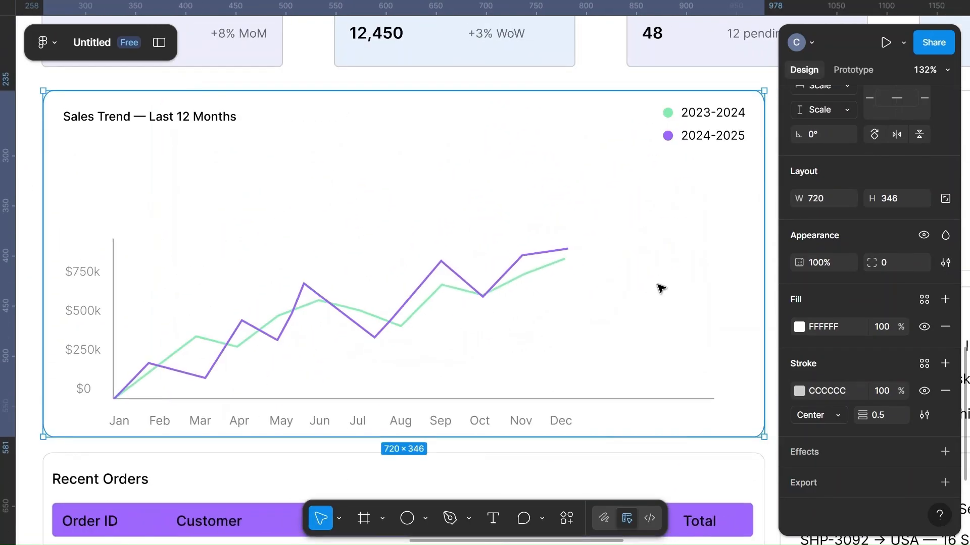
left_click(702, 114)
left_click(700, 113)
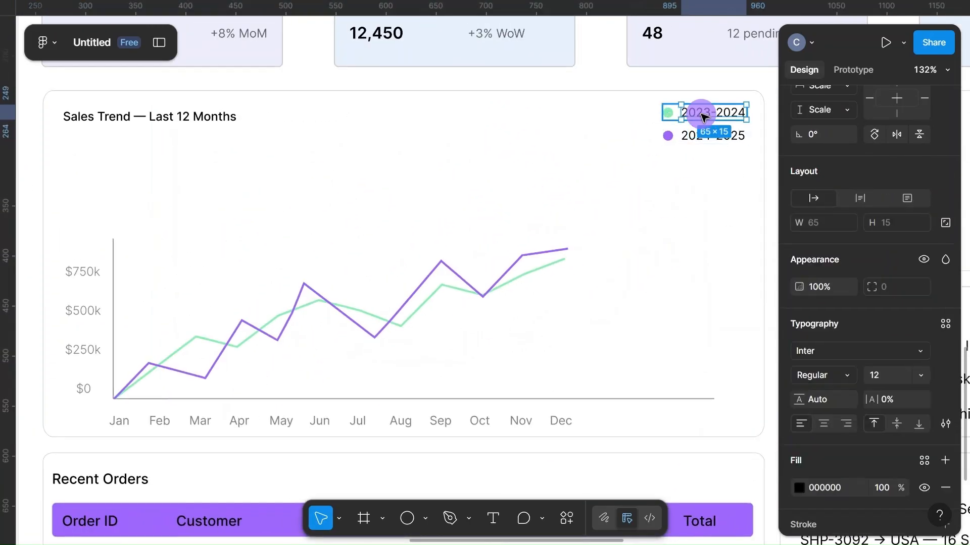
left_click(695, 140, "shift")
scroll(902, 398, "down", 2)
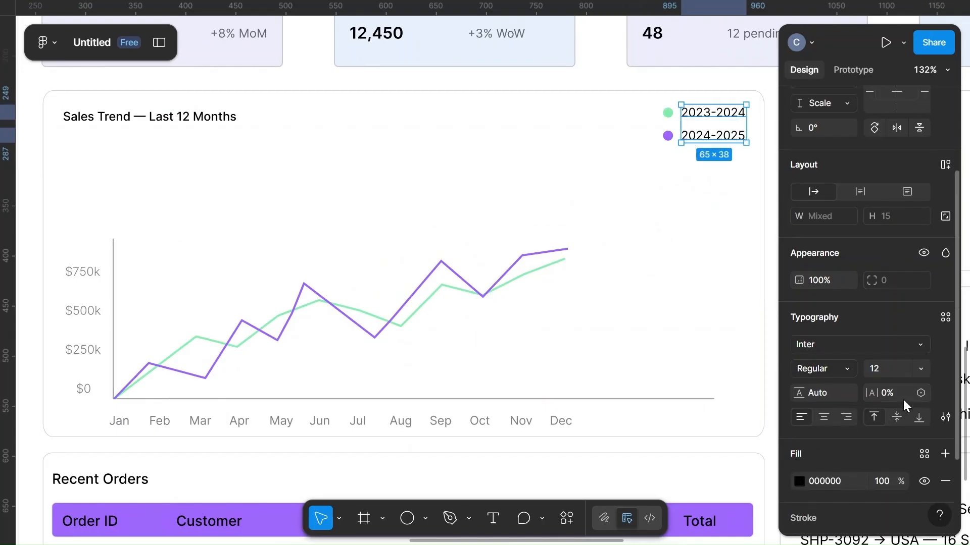
left_click(886, 443)
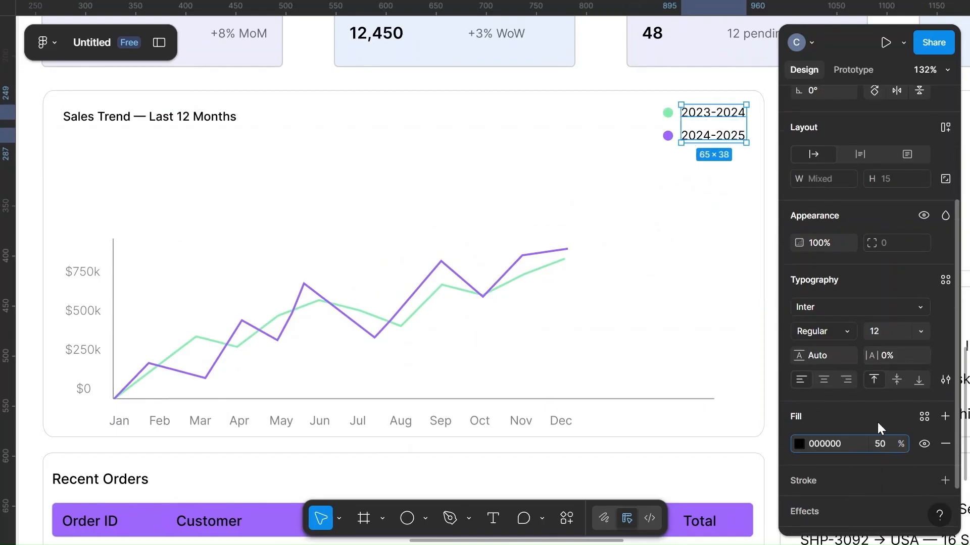
left_click(849, 399)
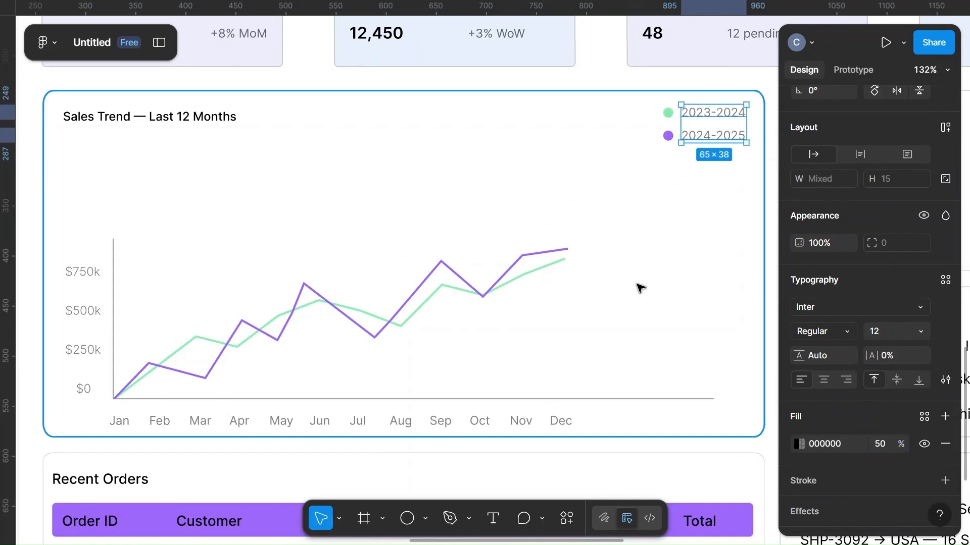
Step: Examine the Sales Trend card as a whole and the stroke settings of its vertical and horizontal axis lines
scroll(638, 283, "left", 3)
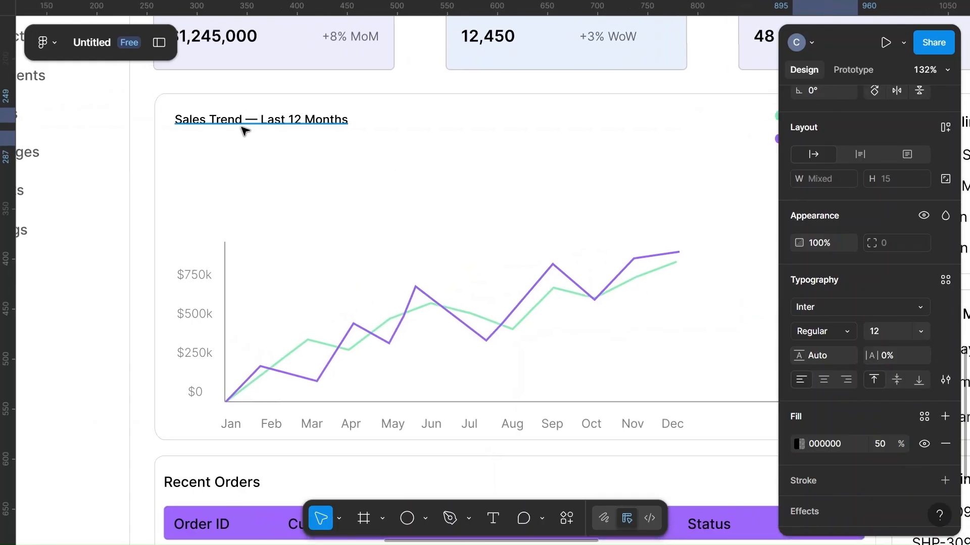
left_click(510, 176)
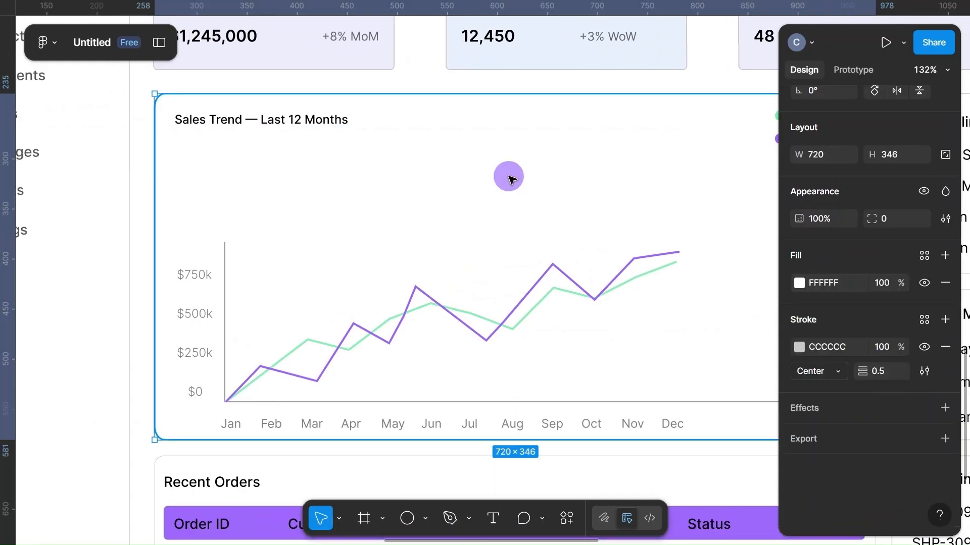
scroll(511, 176, "right", 1)
scroll(511, 180, "down", 3)
scroll(510, 179, "down", 2)
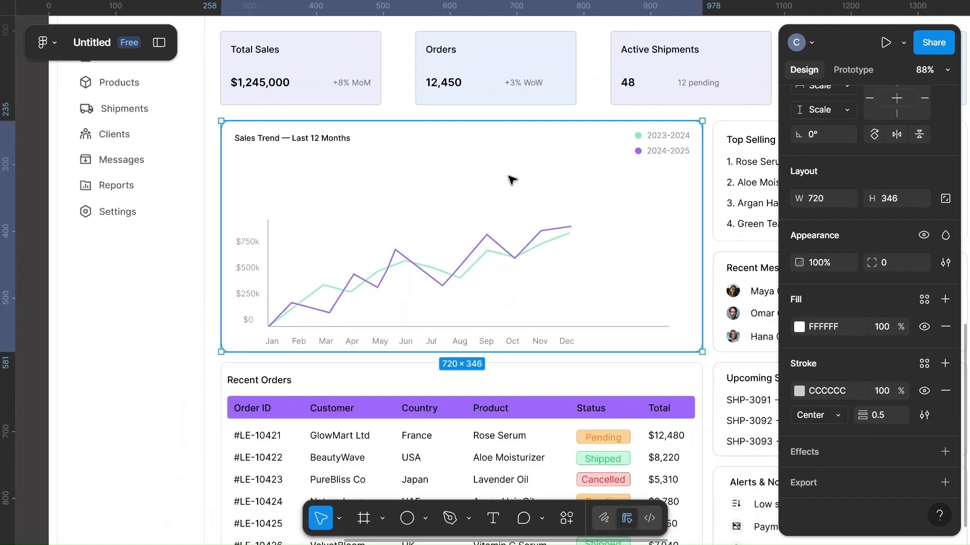
left_click(268, 292)
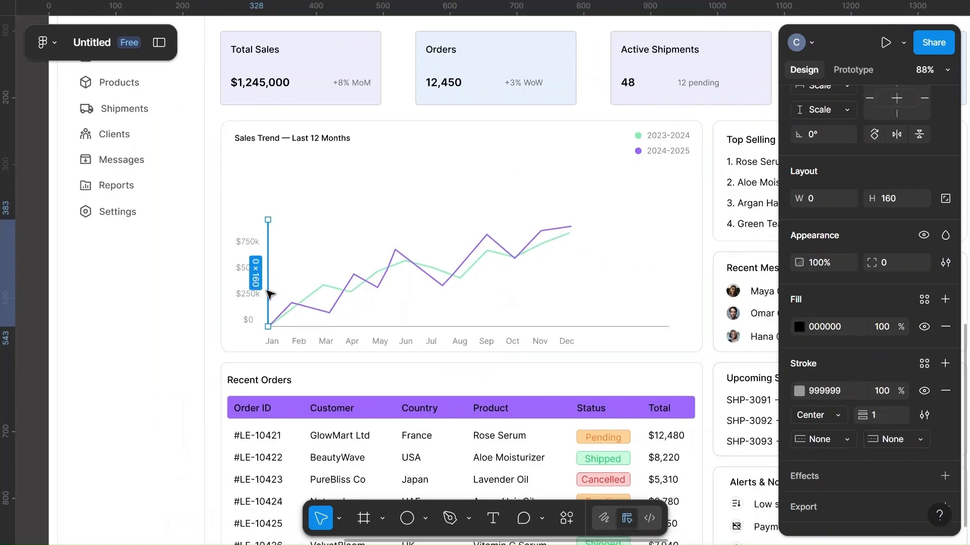
left_click(325, 327, "shift")
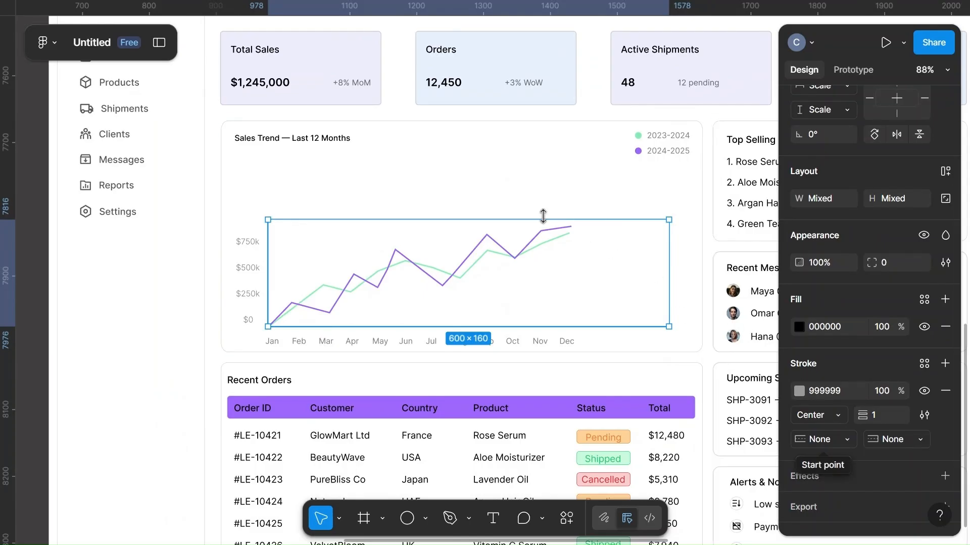
left_click(516, 196)
scroll(520, 198, "up", 1)
scroll(520, 199, "up", 4)
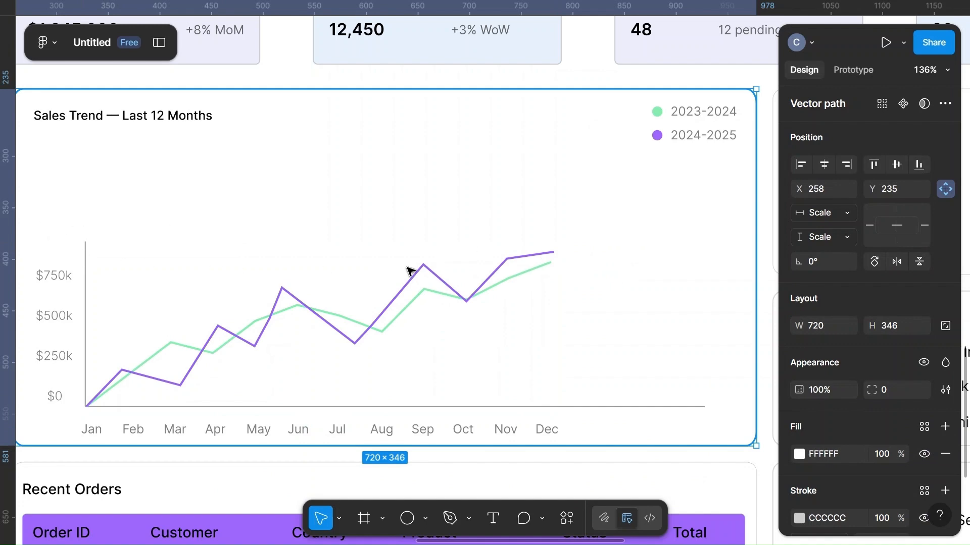
Step: Set the stroke weight of the green and purple trend lines in the Sales Trend chart to 1
scroll(410, 271, "down", 3)
left_click(160, 303)
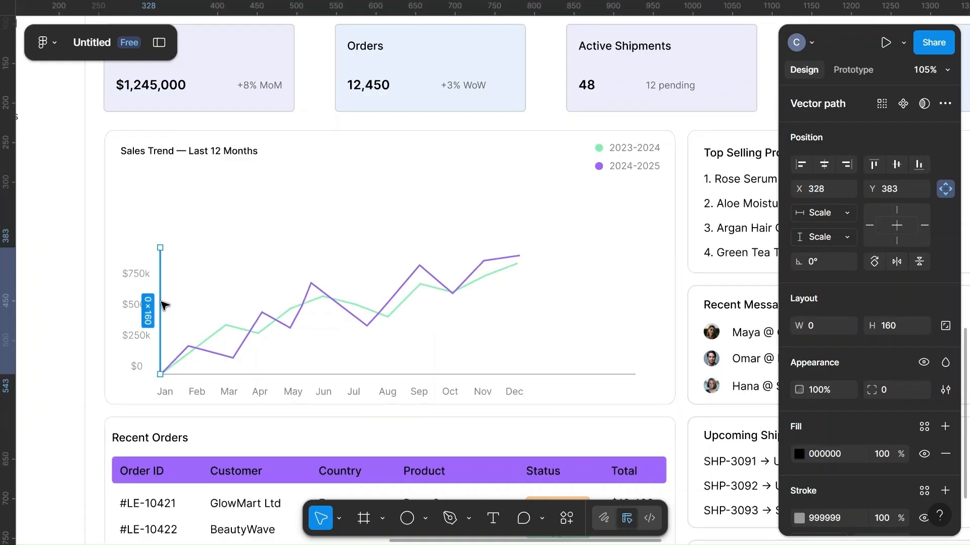
left_click(510, 259)
scroll(157, 256, "up", 7)
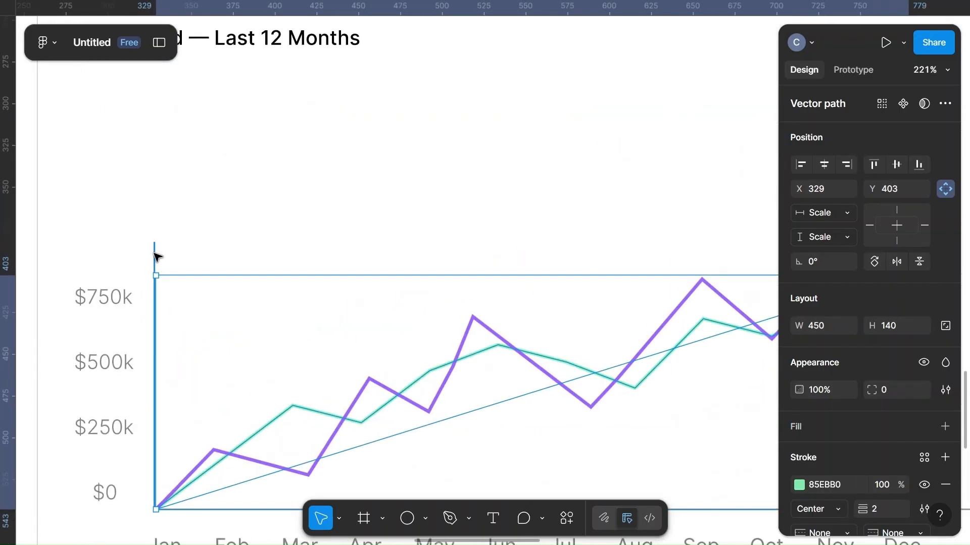
left_click(155, 255)
left_click(321, 453)
scroll(372, 389, "left", 2)
scroll(881, 426, "down", 2)
left_click(881, 426)
type("1")
left_click(577, 194)
Step: Group the Sales Trend card with its chart lines, axes, labels and legend, and move it to about X 267, Y 246
double_click(523, 318)
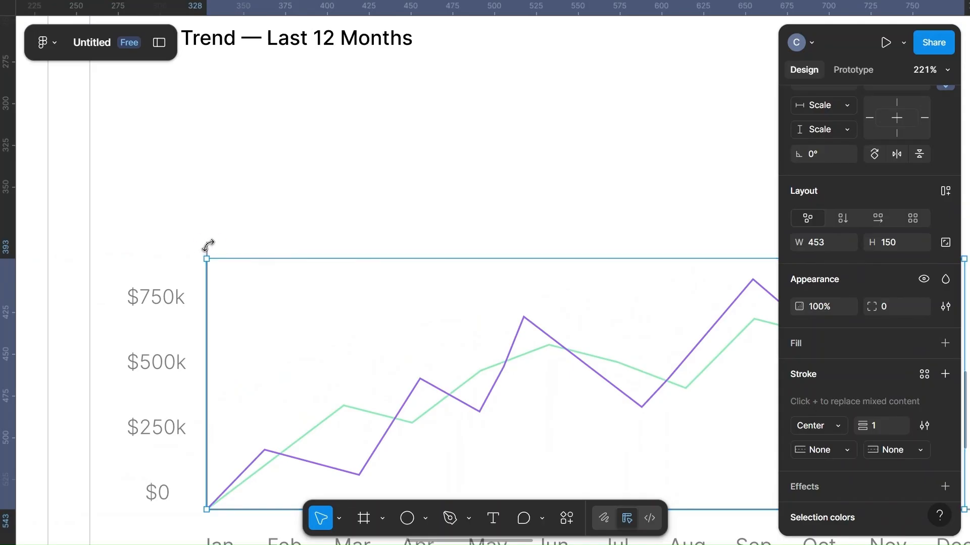
left_click(207, 250)
left_click(170, 299, "shift")
scroll(171, 299, "down", 6)
left_click(606, 175, "shift")
left_click(186, 369)
left_click(222, 369, "shift")
left_click(259, 369, "shift")
left_click(296, 368, "shift")
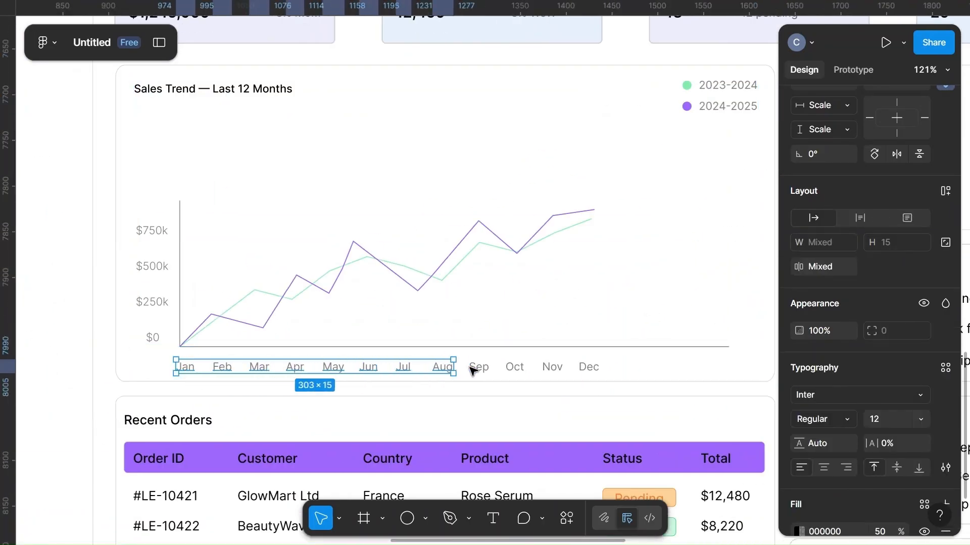
key("Escape")
scroll(454, 349, "down", 6)
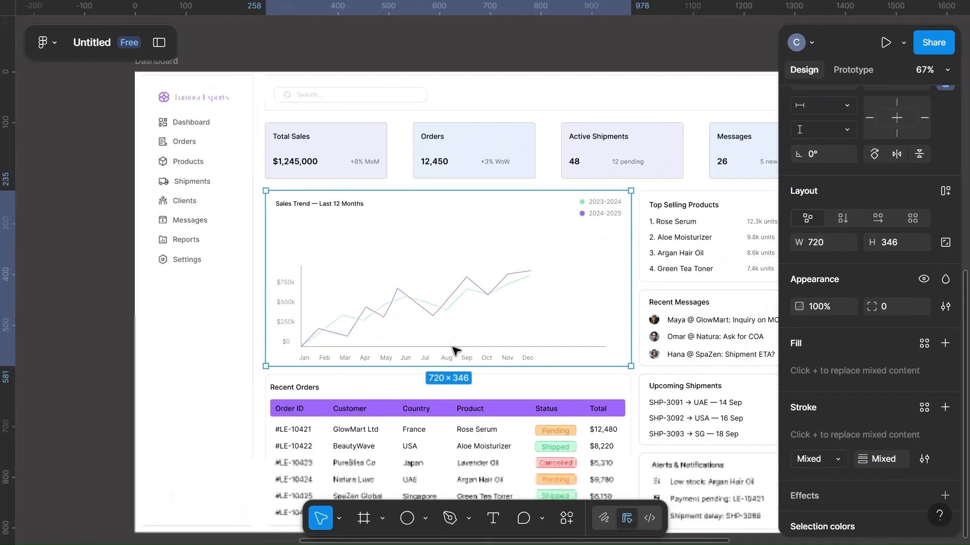
left_click_drag(537, 270, 558, 279)
Step: Set the Recent Messages card's stroke position to Center and its stroke weight to 0.5
scroll(682, 308, "up", 5)
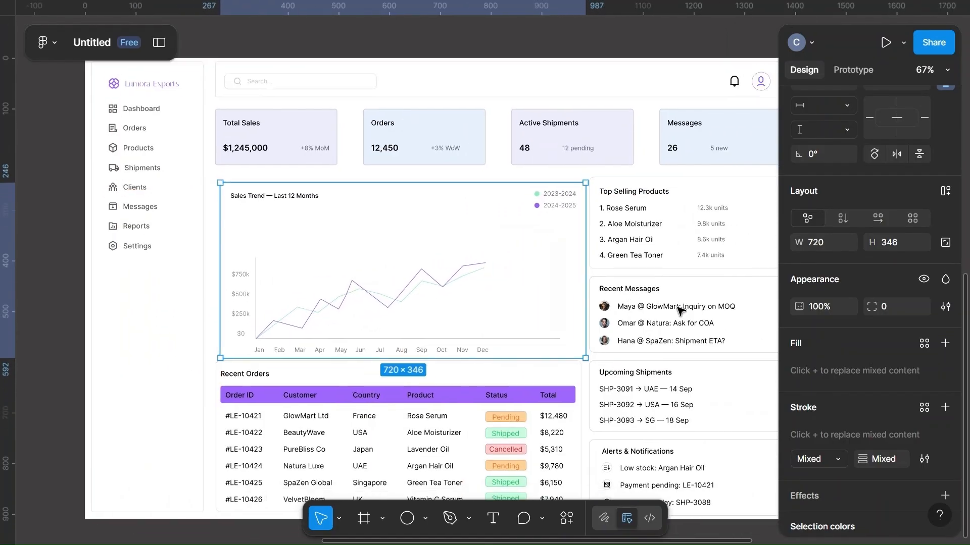
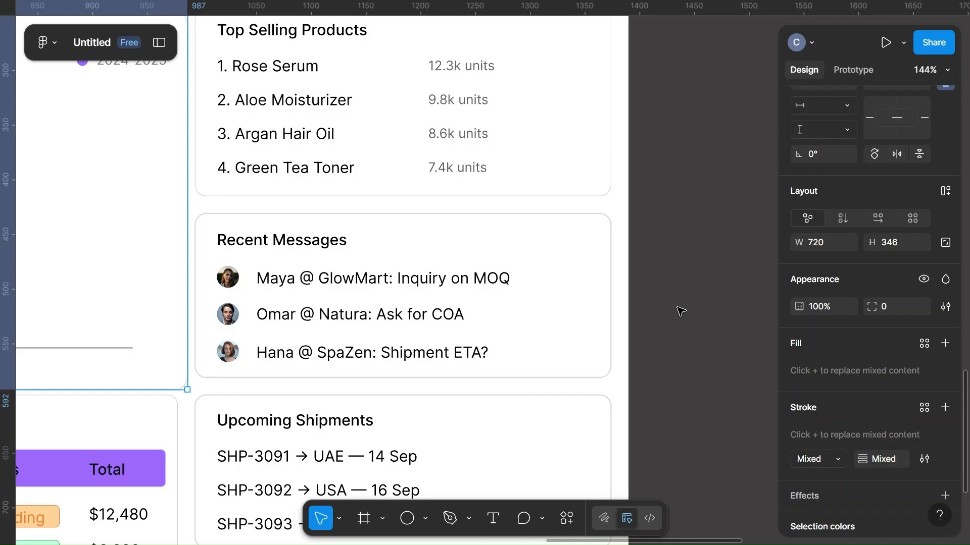
left_click(585, 268)
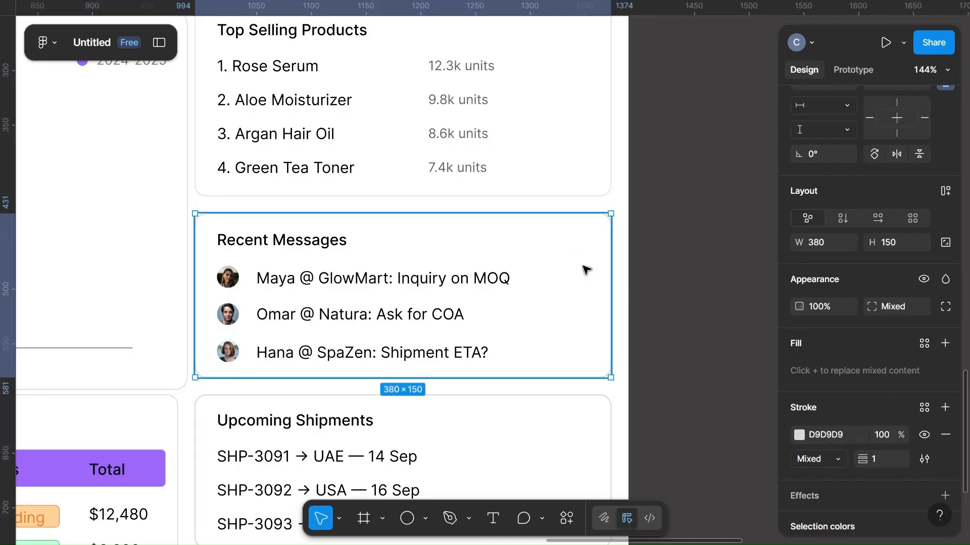
scroll(817, 415, "down", 3)
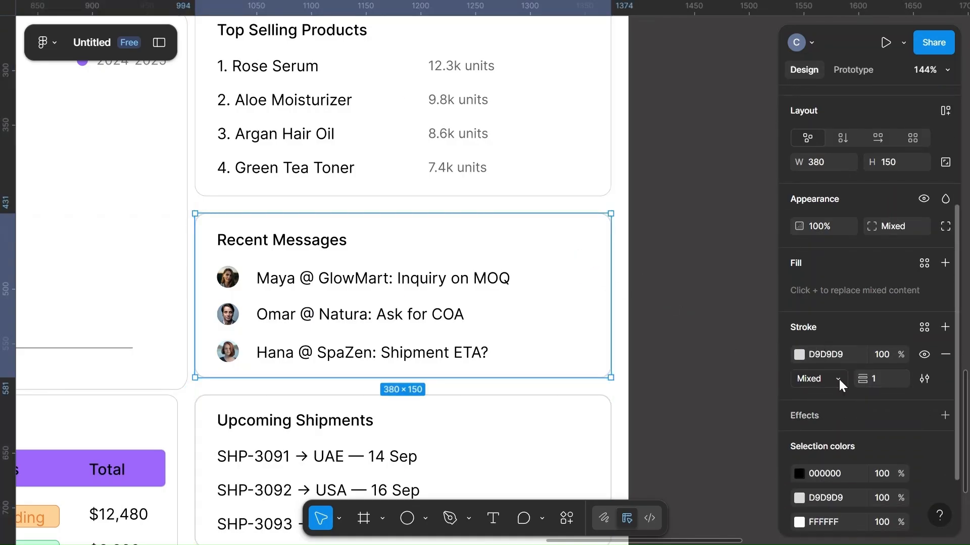
left_click(839, 380)
left_click(831, 418)
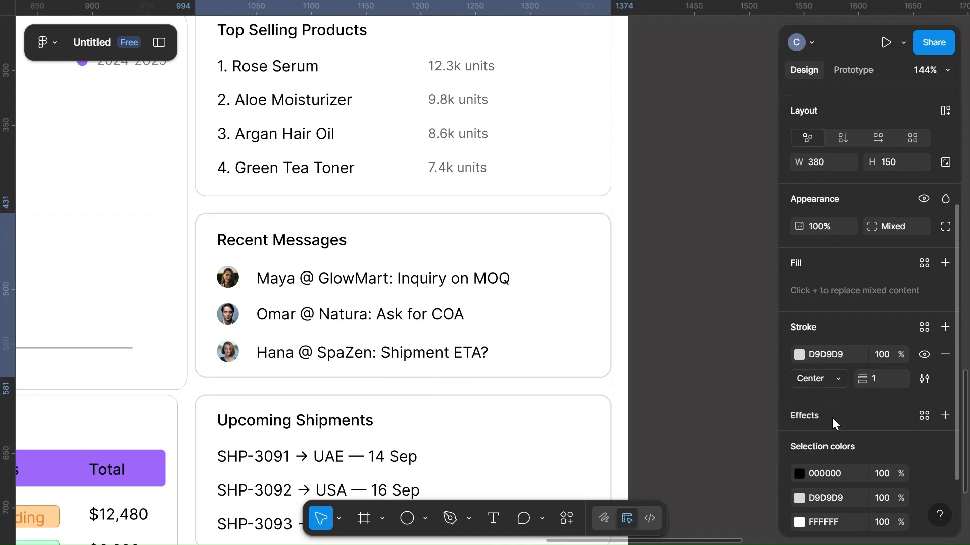
left_click(892, 379)
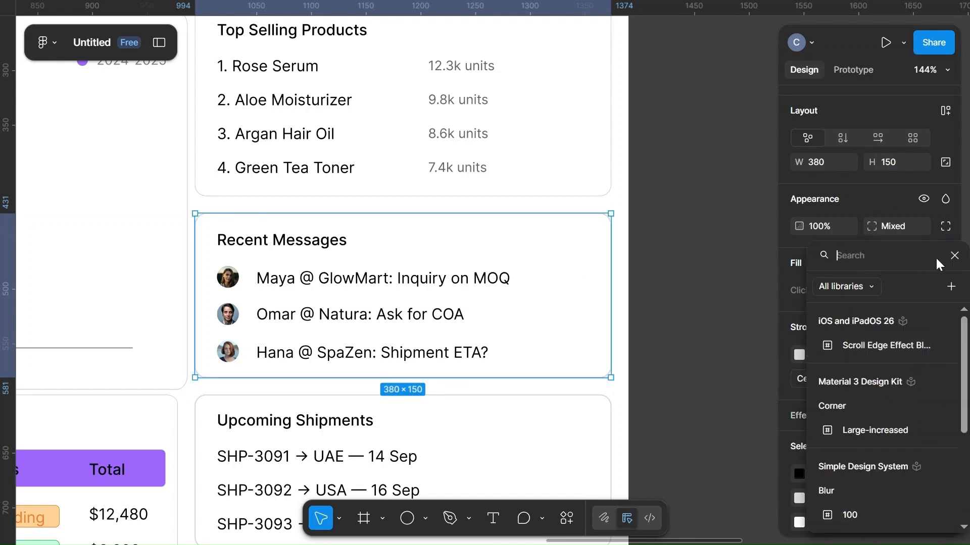
left_click(954, 255)
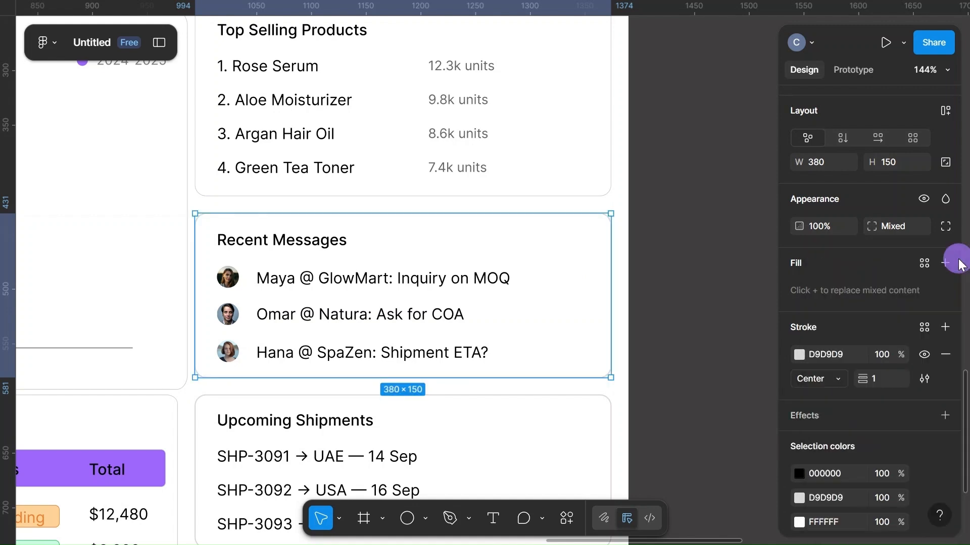
left_click(883, 377)
type("0.5")
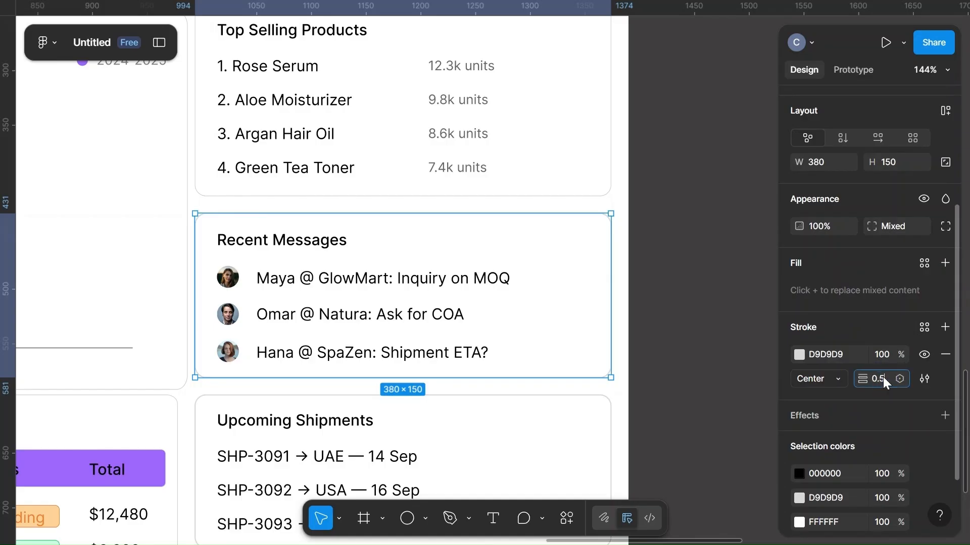
left_click(709, 277)
Step: Set the stroke colour of the Recent Messages card's background to CCCCCC
scroll(709, 276, "down", 3)
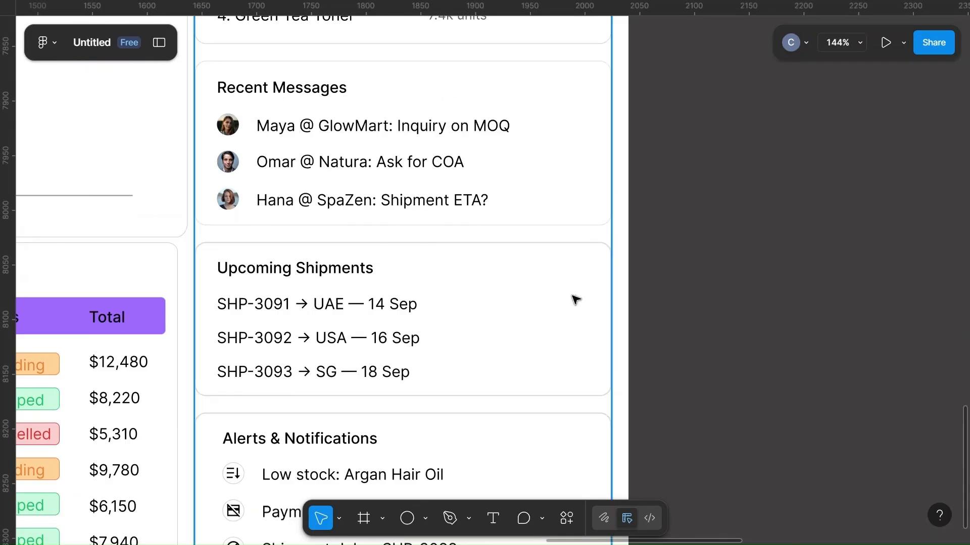
left_click(583, 215)
scroll(824, 424, "down", 3)
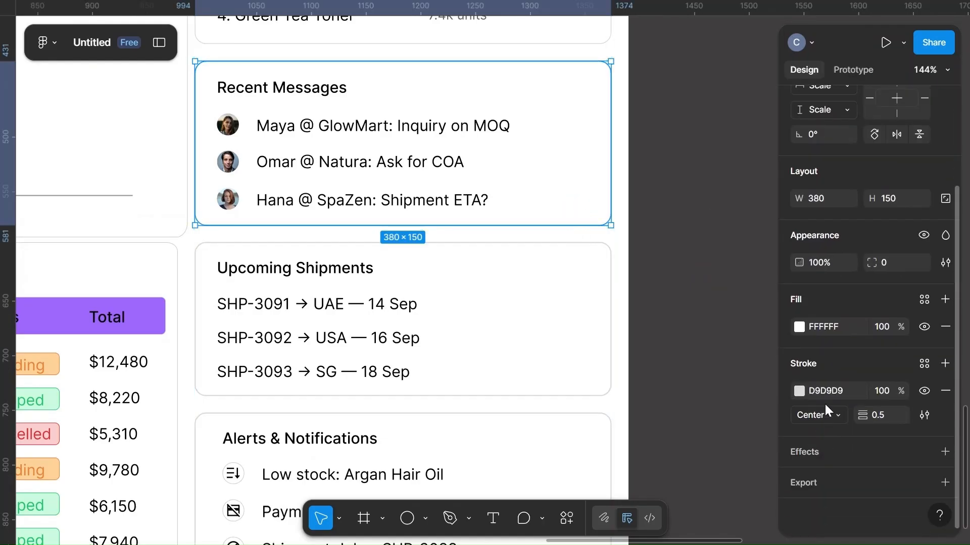
left_click(822, 393)
type("d")
left_click(677, 309)
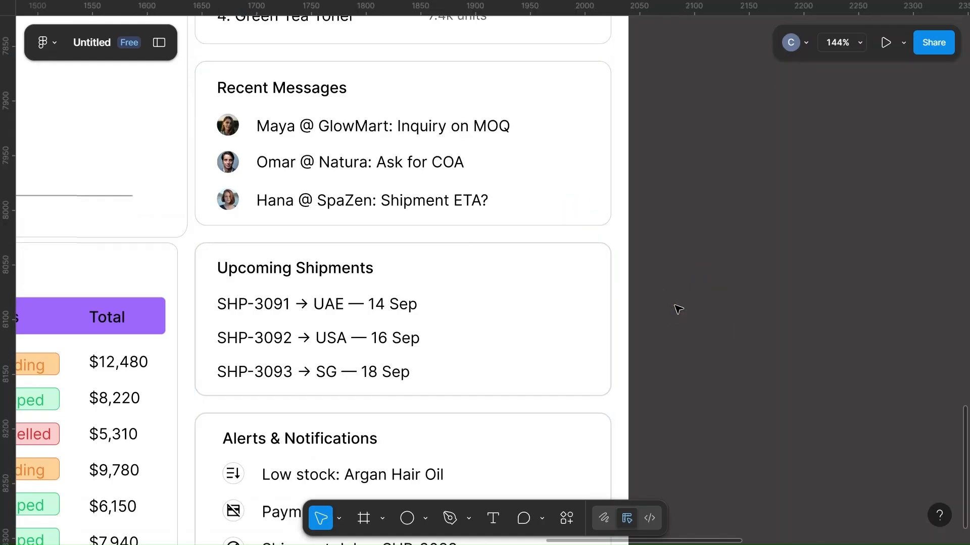
Step: Give the Upcoming Shipments card's background a CCCCCC stroke with a weight of 0.5
double_click(558, 244)
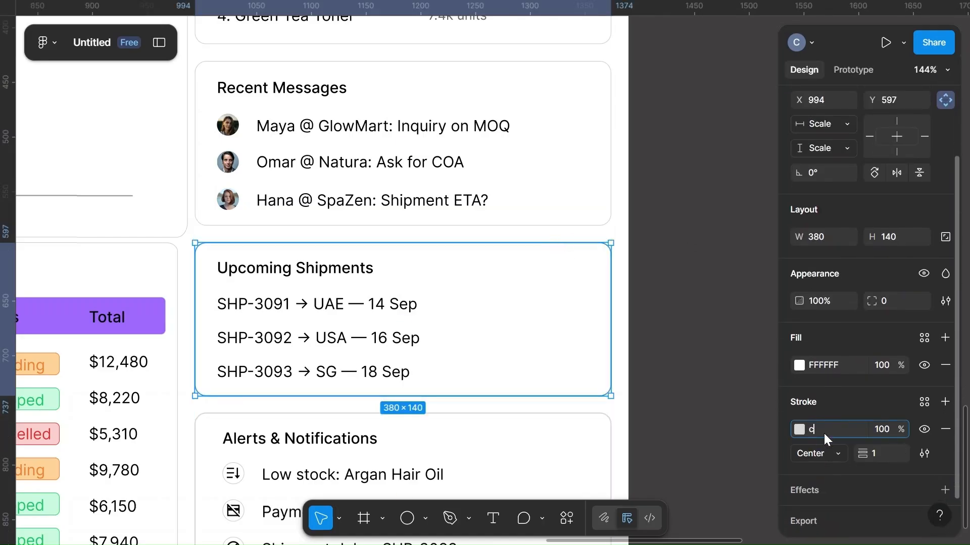
left_click(881, 456)
type("0")
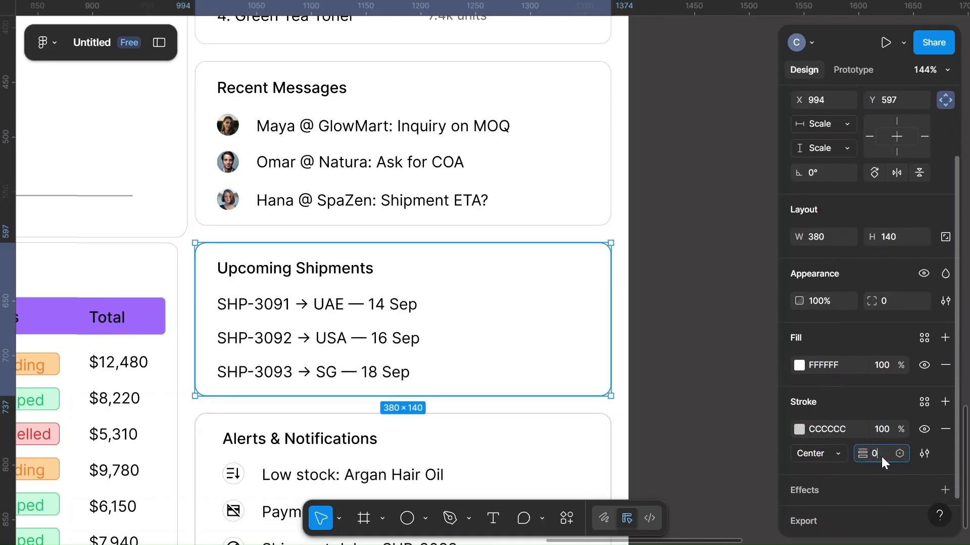
type(".5")
Step: Give the Alerts & Notifications card's background a CCCCCC stroke with a weight of 0.5
left_click(529, 464)
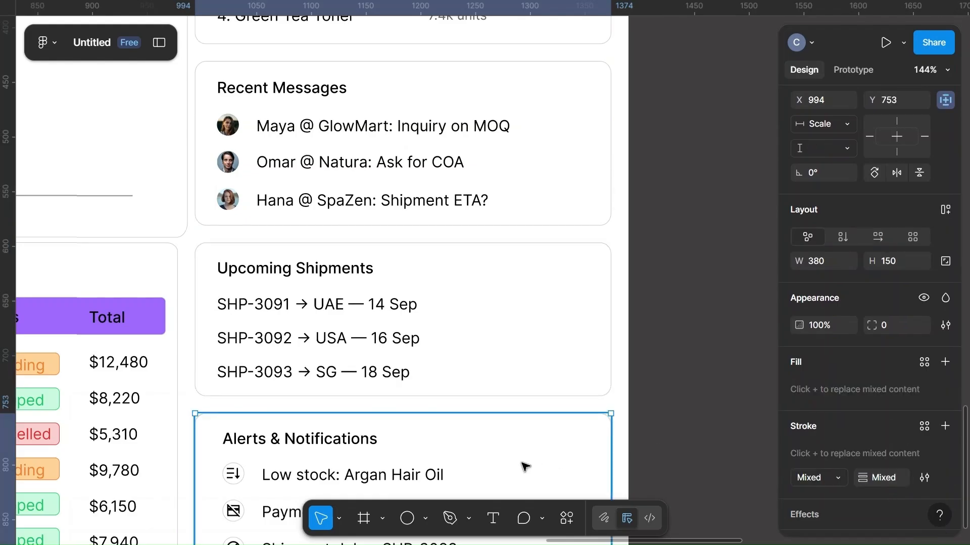
scroll(687, 462, "down", 3)
left_click(587, 342)
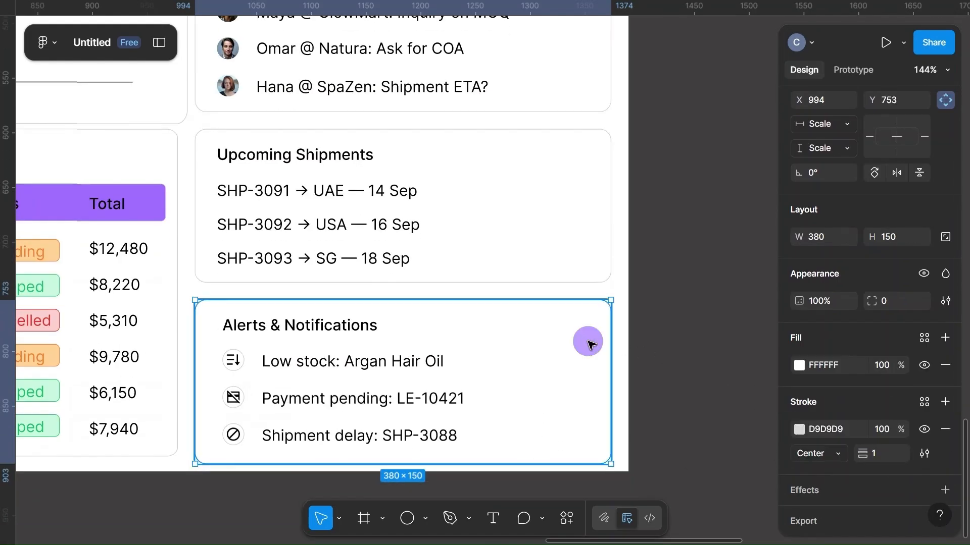
left_click(830, 427)
type("c")
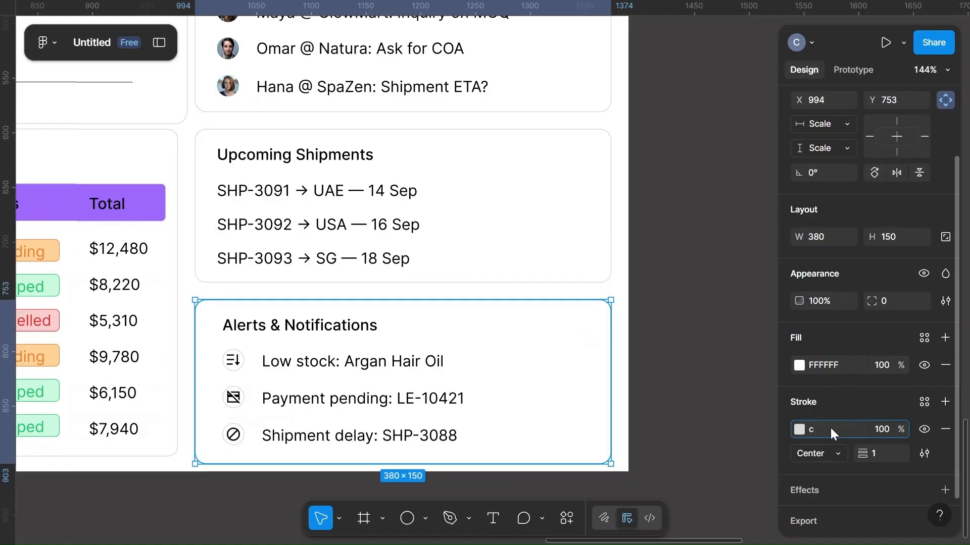
left_click(879, 453)
type("0.")
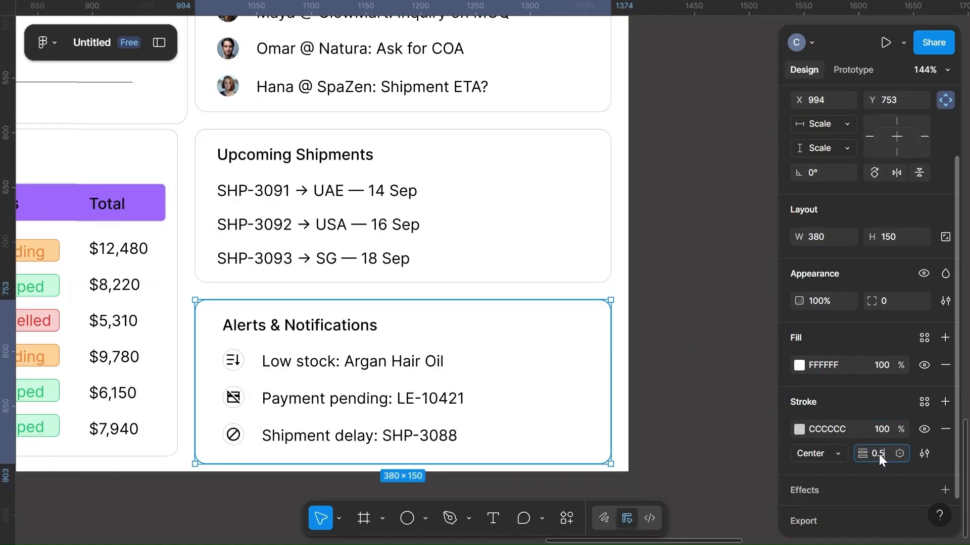
type("5")
left_click(677, 309)
Step: Set the font size of the three message lines in the Recent Messages card to 12
scroll(677, 309, "left", 5)
scroll(678, 310, "up", 5)
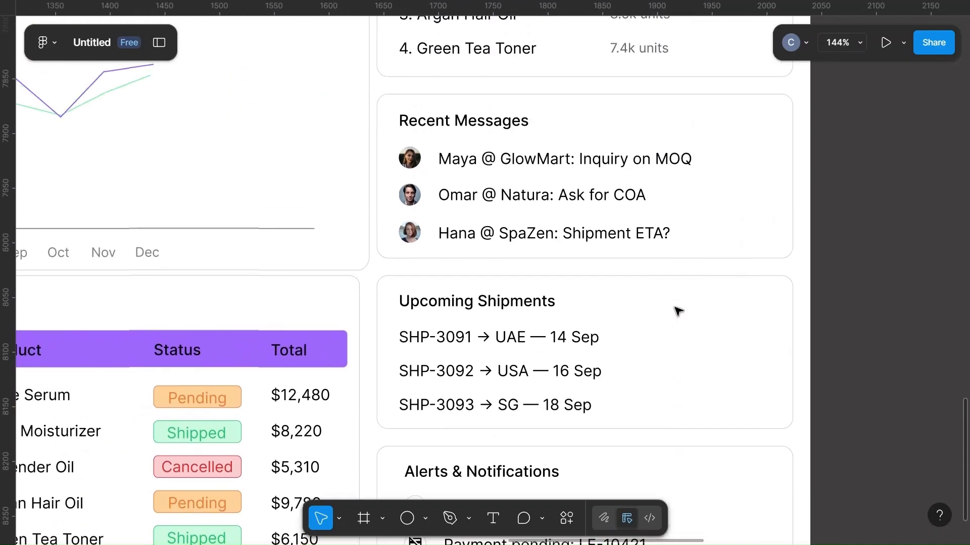
scroll(677, 310, "up", 3)
double_click(531, 297)
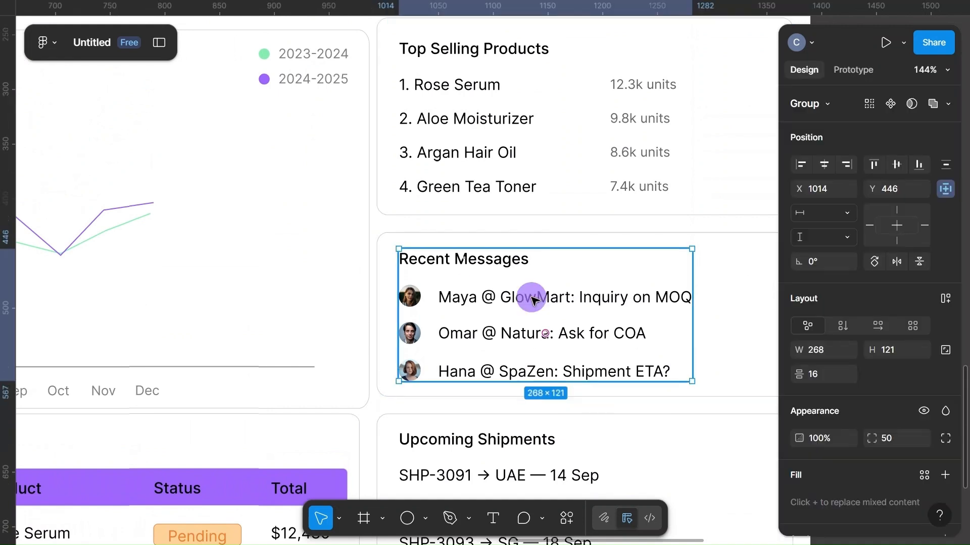
double_click(530, 298)
double_click(531, 298)
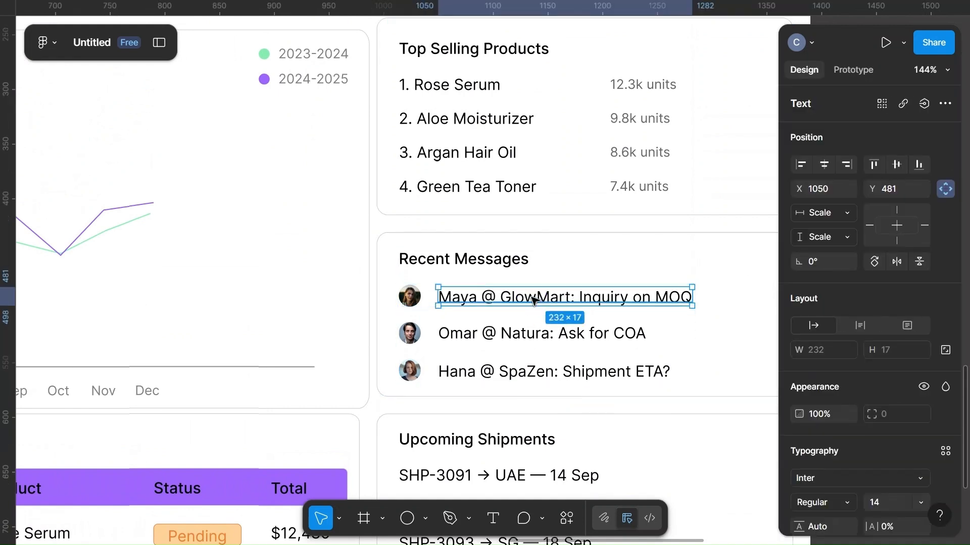
left_click(488, 339, "shift")
left_click(488, 339, "shift")
left_click(488, 340, "shift")
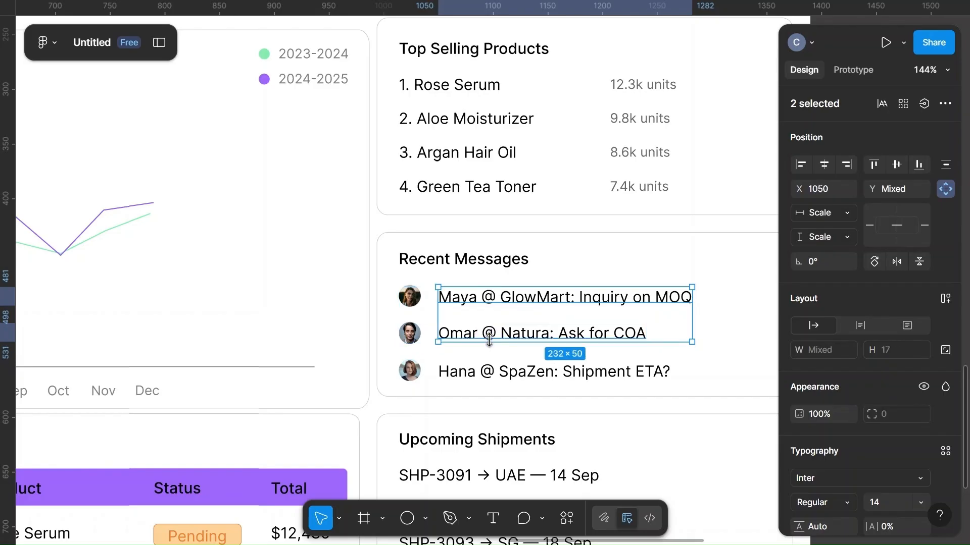
left_click(498, 373, "shift")
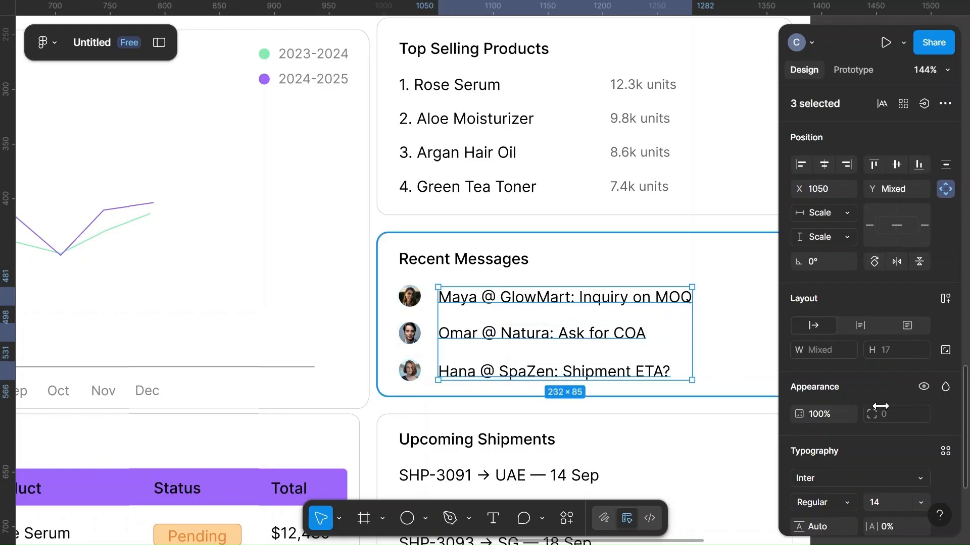
scroll(856, 466, "down", 3)
left_click(898, 410)
key("BackSpace")
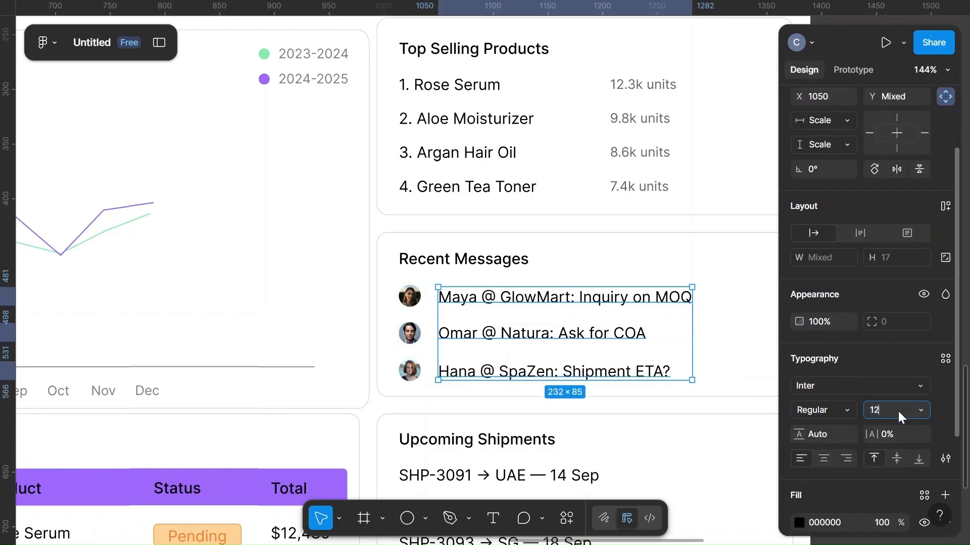
left_click(742, 317)
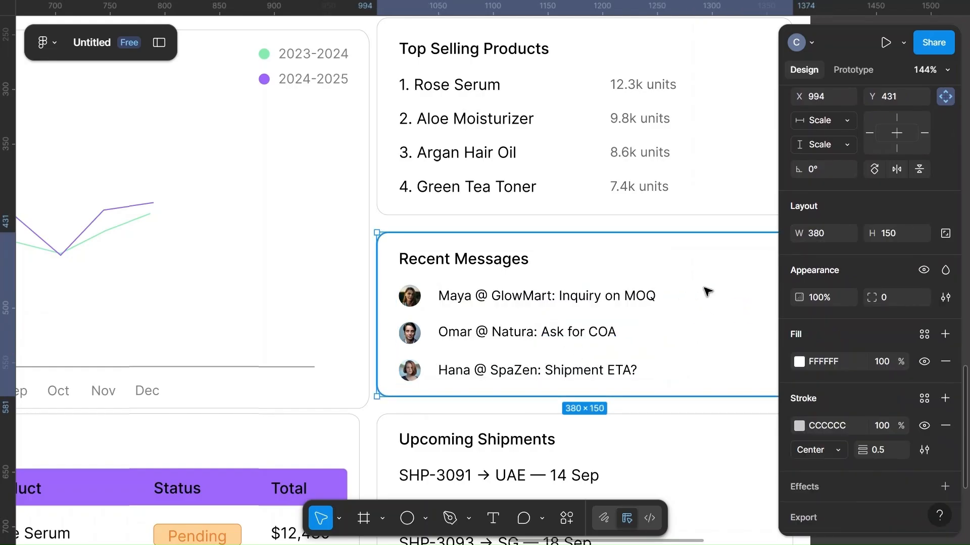
Step: Set the font size of the four product names in the Top Selling Products card to 12
scroll(561, 262, "up", 2)
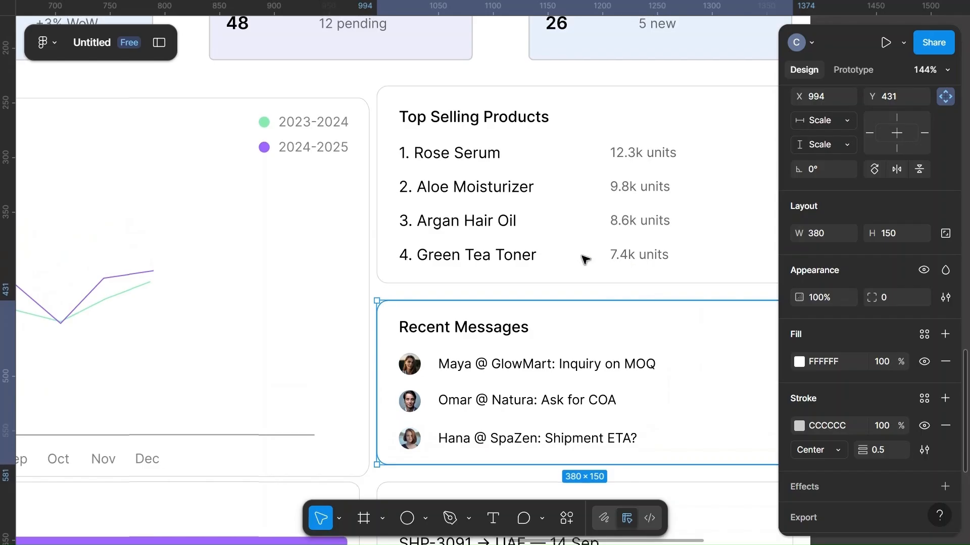
left_click(504, 257)
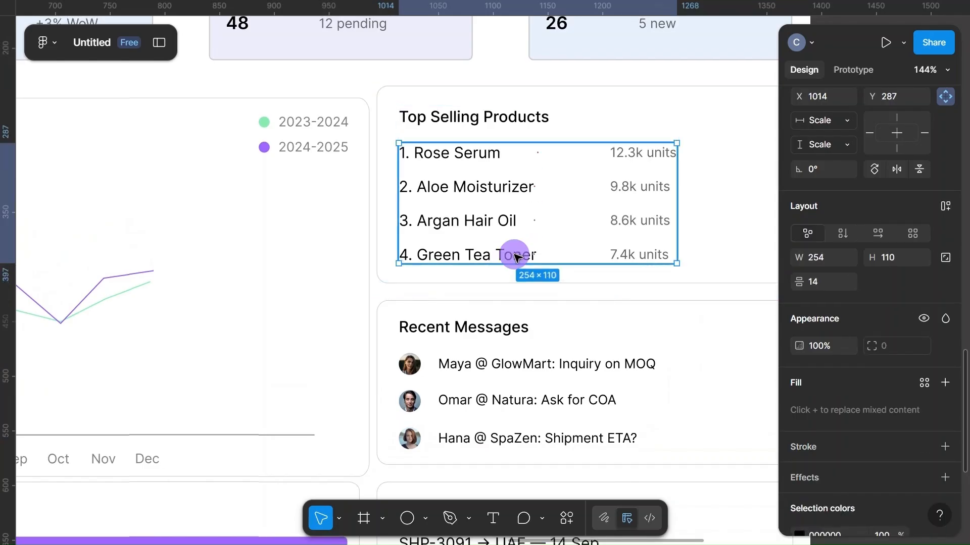
double_click(514, 256)
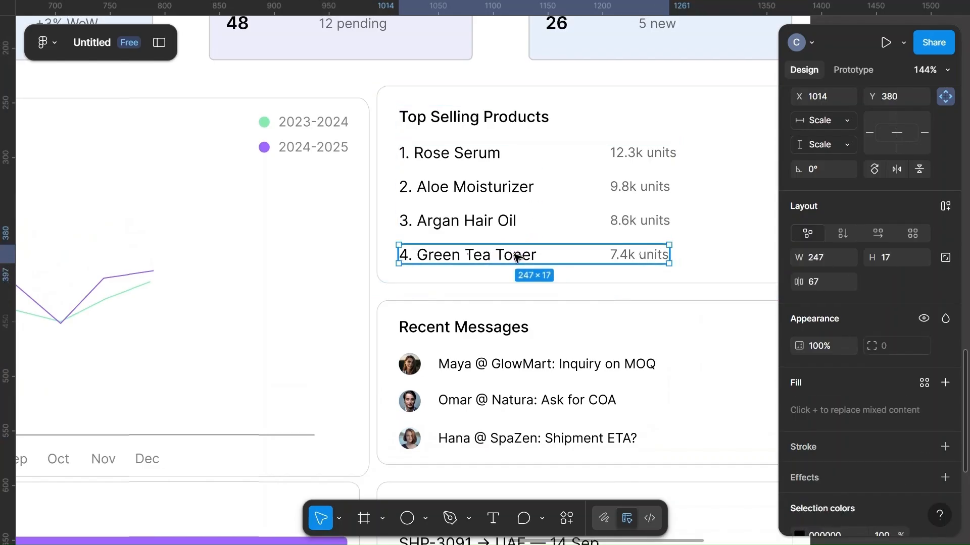
left_click(472, 250)
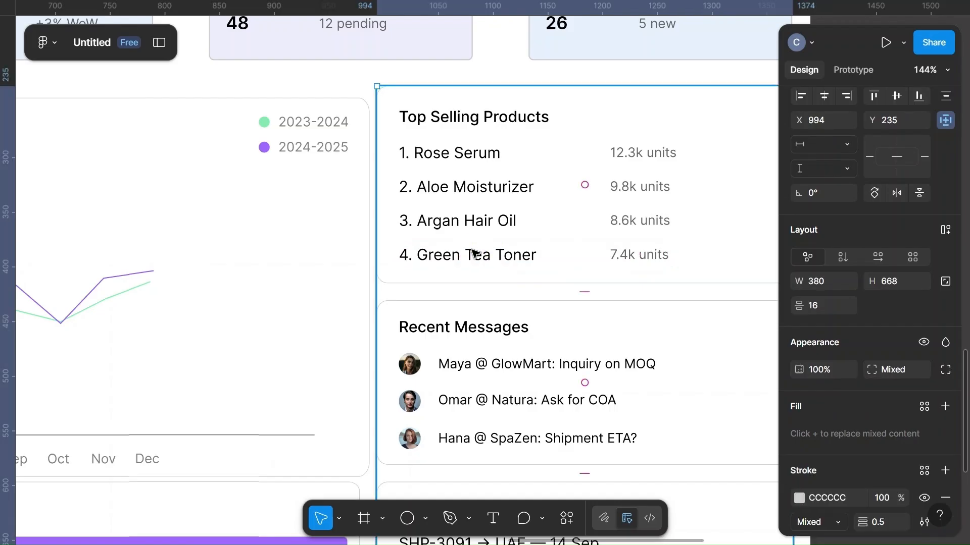
double_click(472, 254)
double_click(472, 253)
double_click(472, 253)
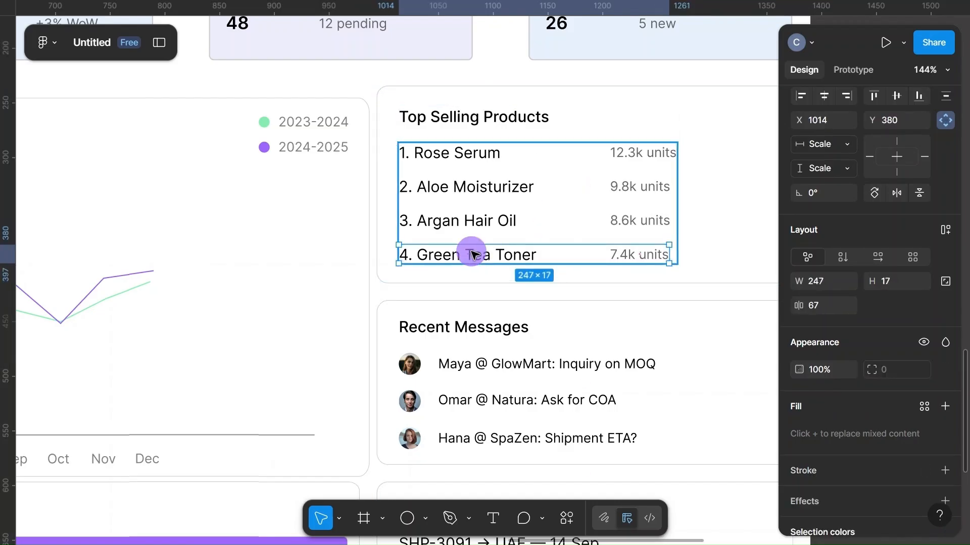
double_click(472, 254)
left_click(475, 225, "shift")
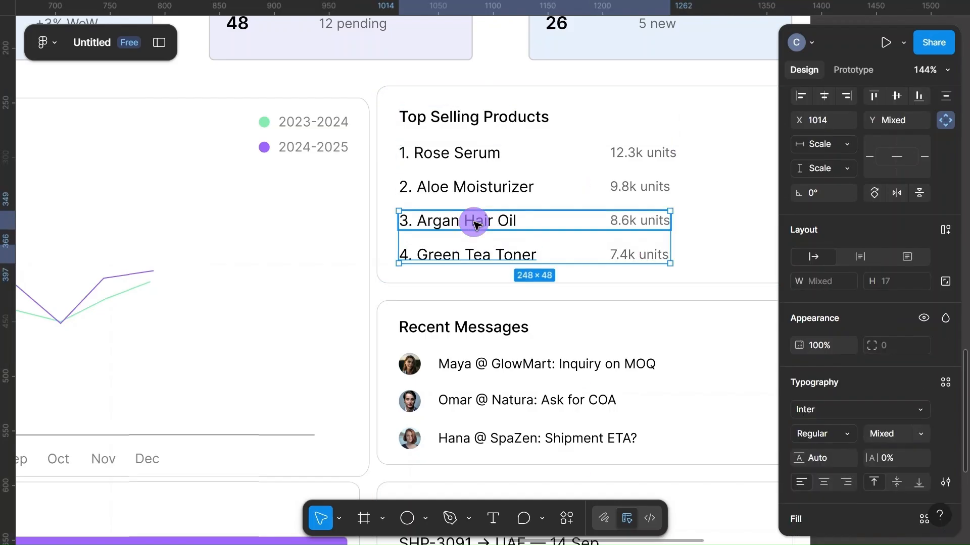
left_click(474, 225, "shift")
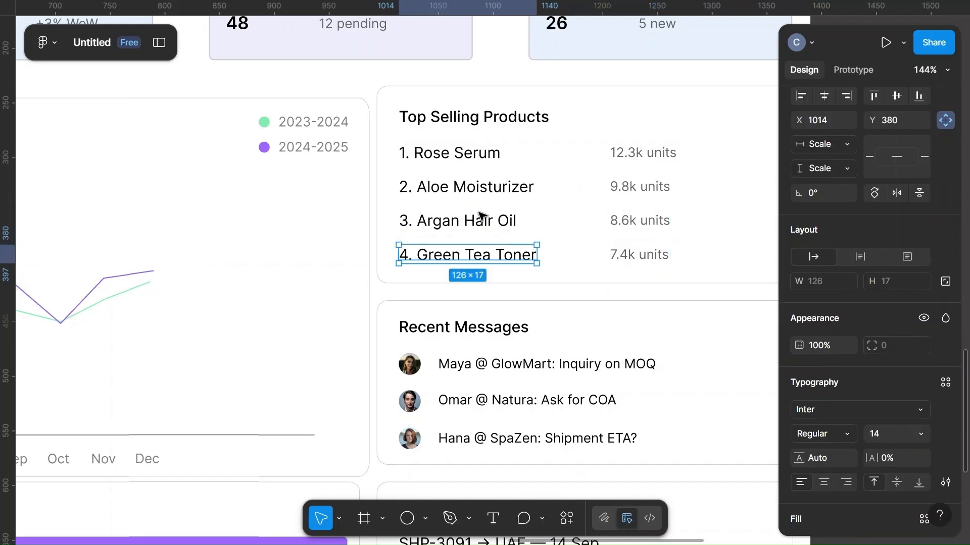
left_click(474, 223, "shift")
left_click(475, 223, "shift")
left_click(475, 223, "shift")
left_click(474, 222, "shift")
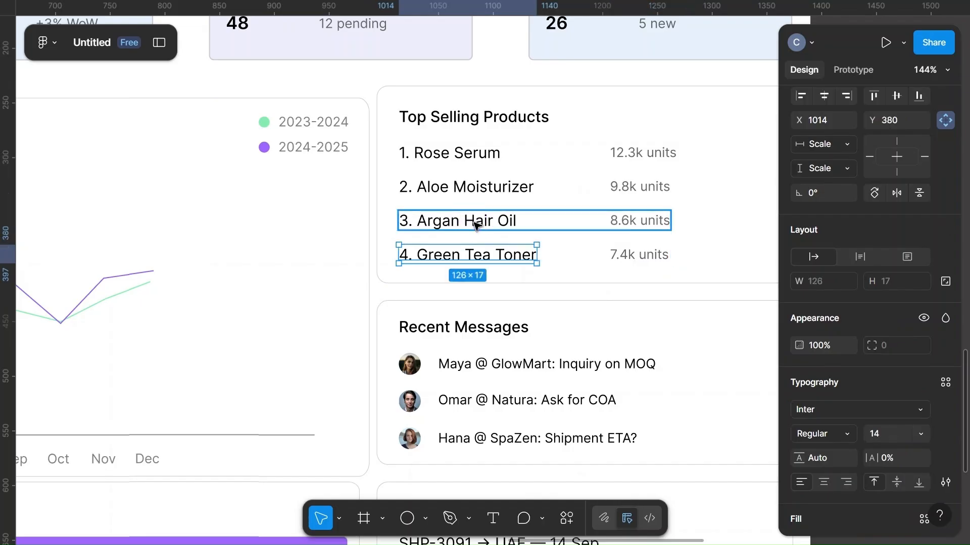
left_click(474, 225, "shift")
left_click(480, 189, "shift")
left_click(480, 189, "shift")
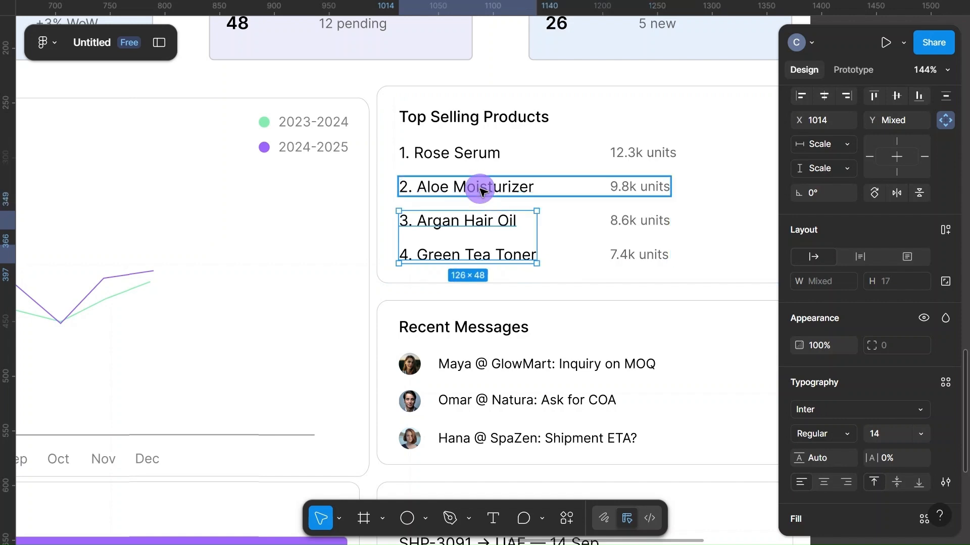
left_click(481, 191, "shift")
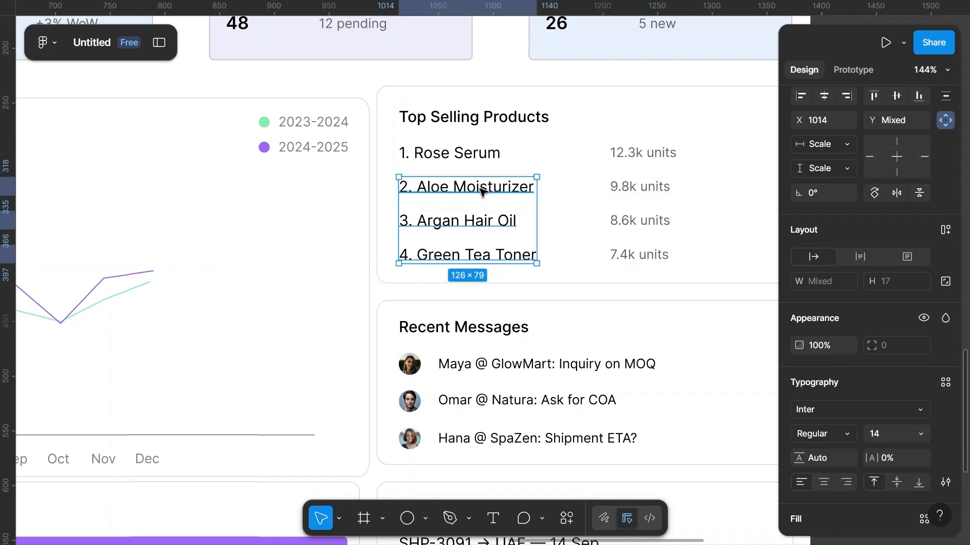
left_click(467, 154, "shift")
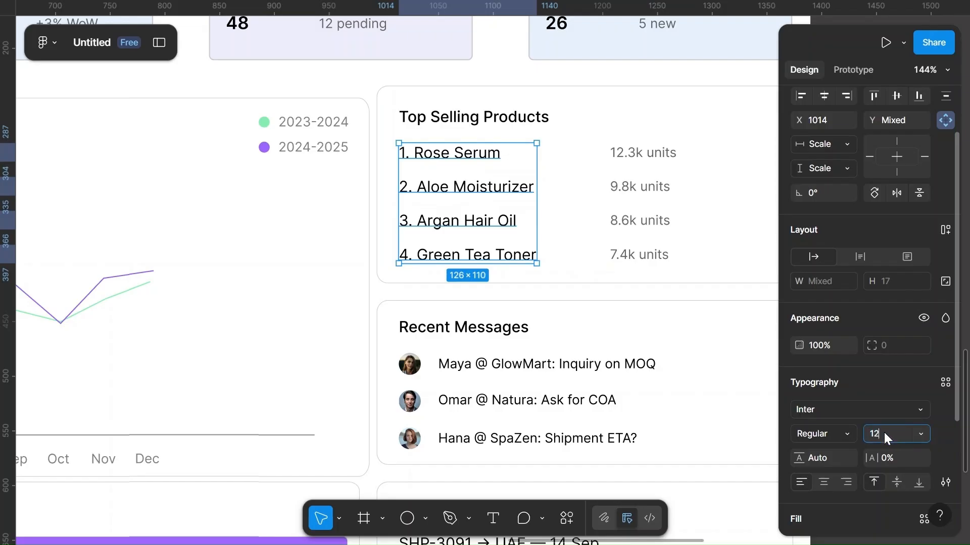
left_click(911, 382)
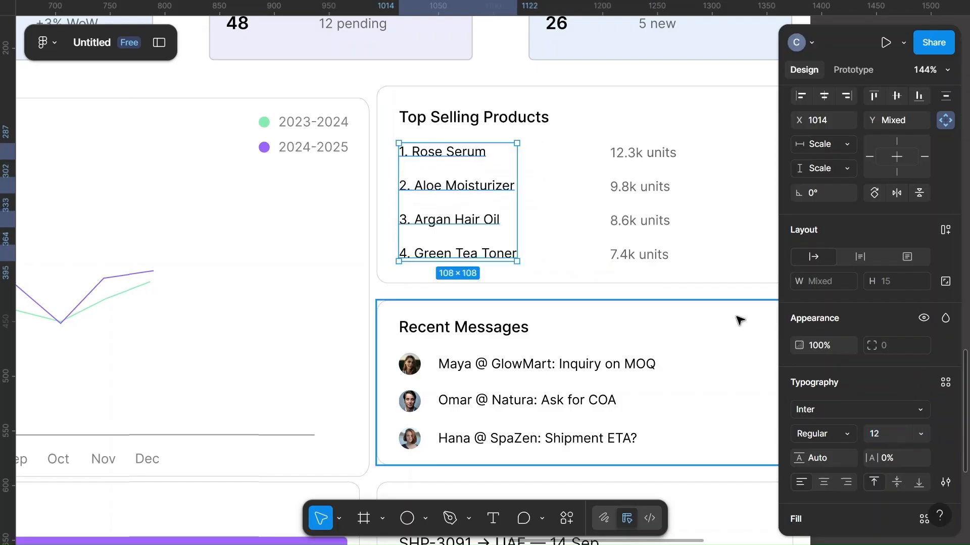
Step: Check the font size of the four unit figures in the Top Selling Products card
left_click(656, 260)
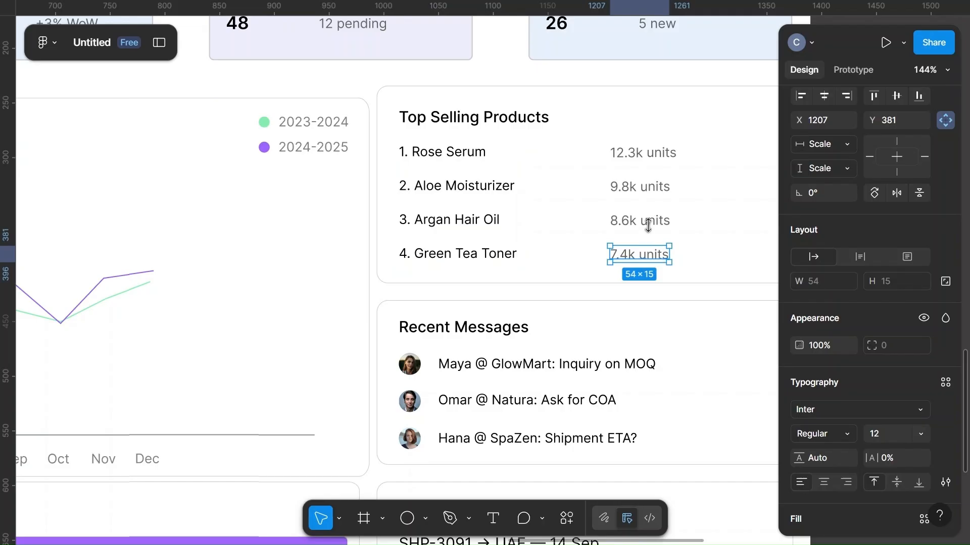
left_click(647, 220, "shift")
left_click(642, 187, "shift")
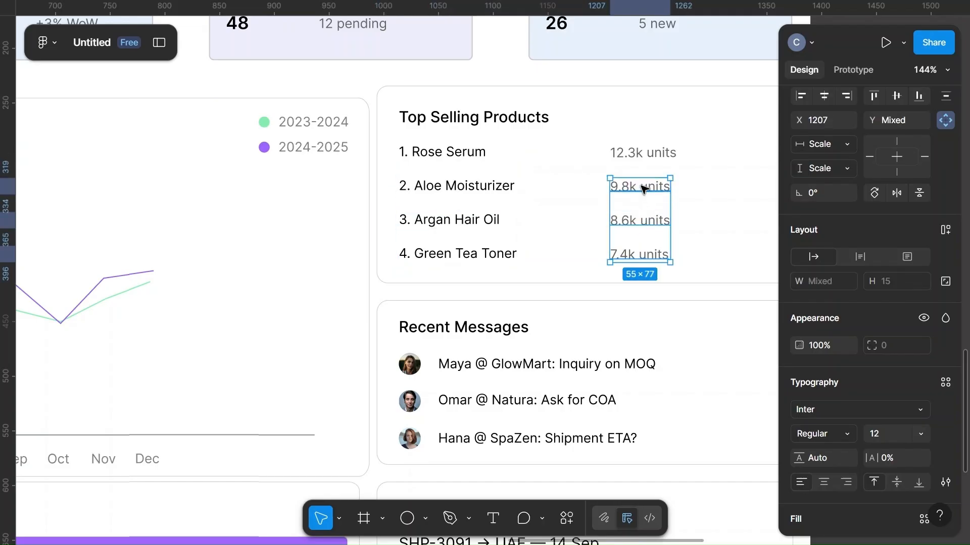
left_click(642, 153, "shift")
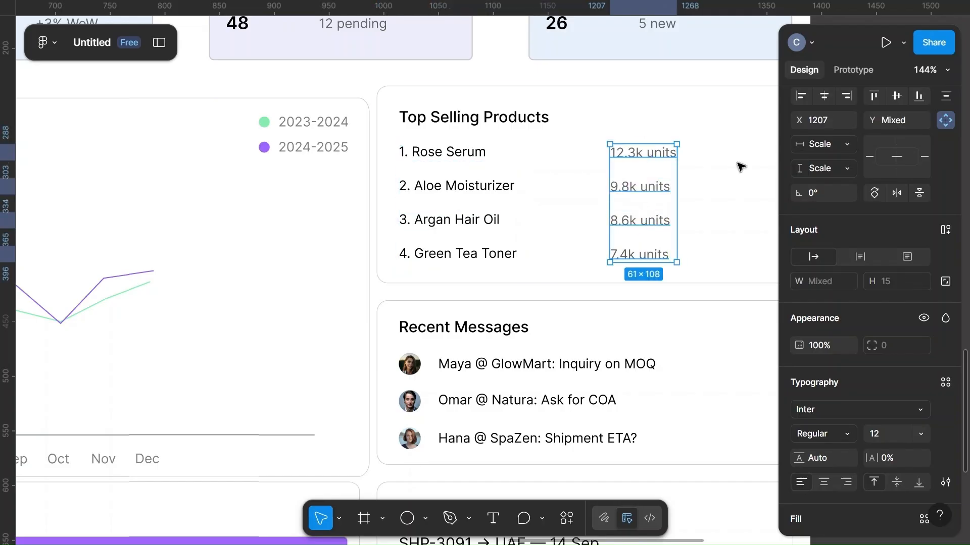
left_click(711, 275)
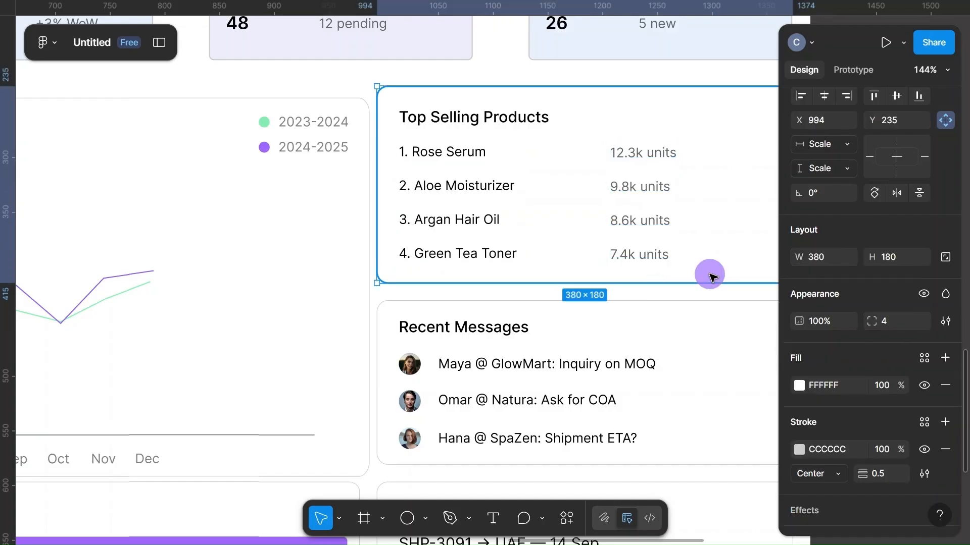
Step: Try to align the Green Tea Toner row by its vertical centre in the Top Selling Products card, and undo it
double_click(640, 253)
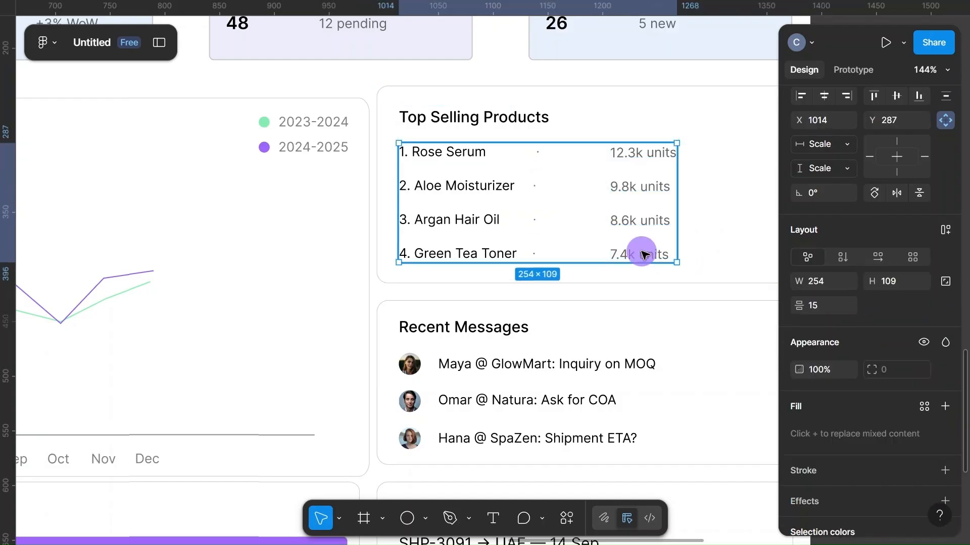
double_click(643, 254)
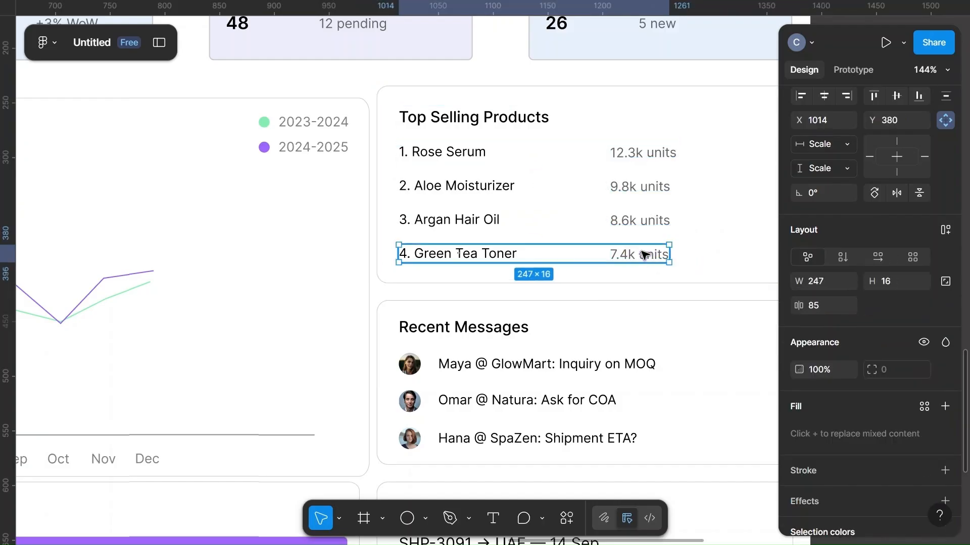
left_click(897, 96)
key("ctrl+z")
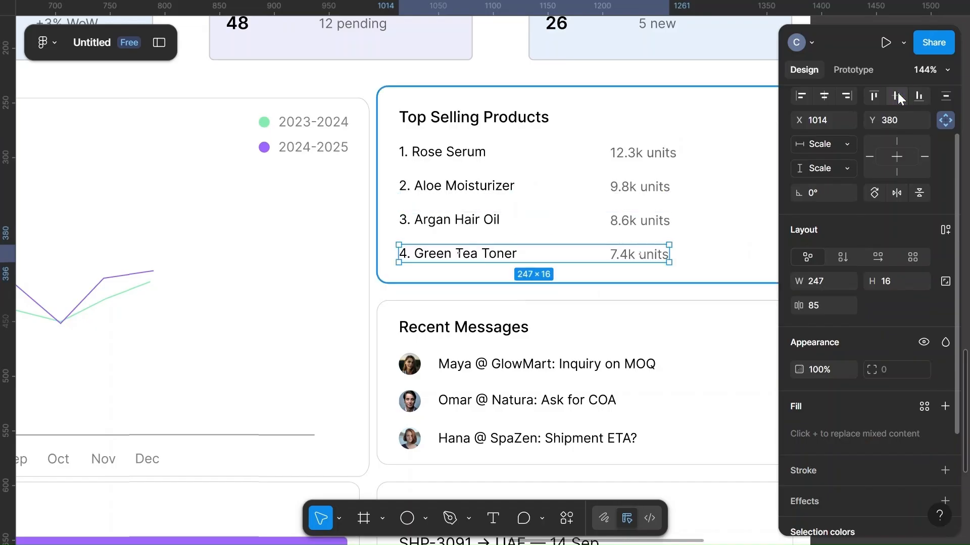
Step: Set the font size of the three shipment lines in the Upcoming Shipments card to 12
left_click(732, 353)
scroll(731, 353, "down", 5)
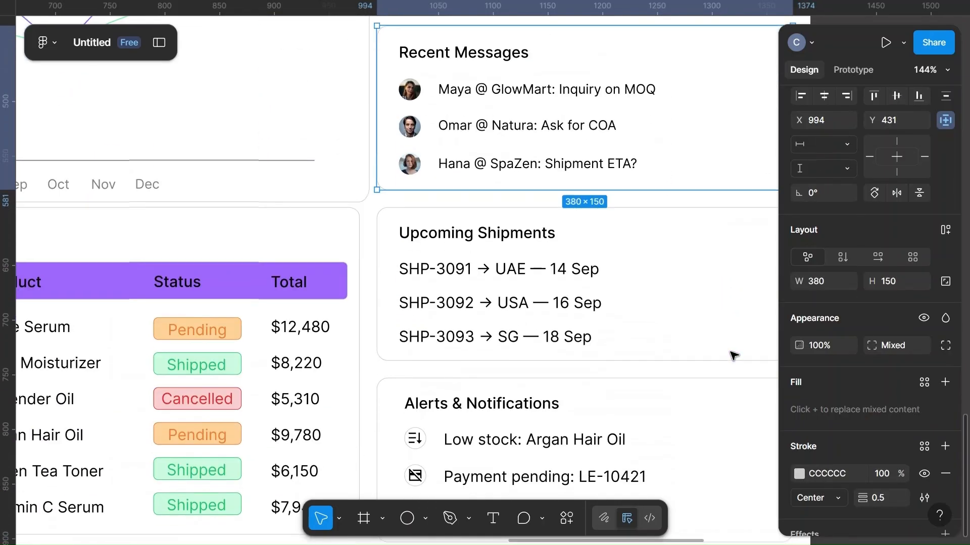
double_click(527, 268)
double_click(526, 268)
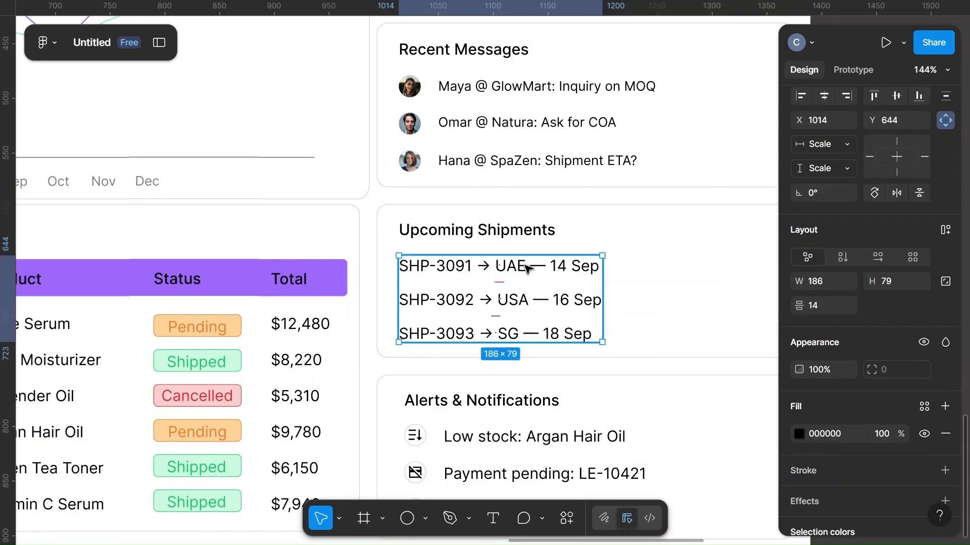
double_click(527, 268)
double_click(526, 268)
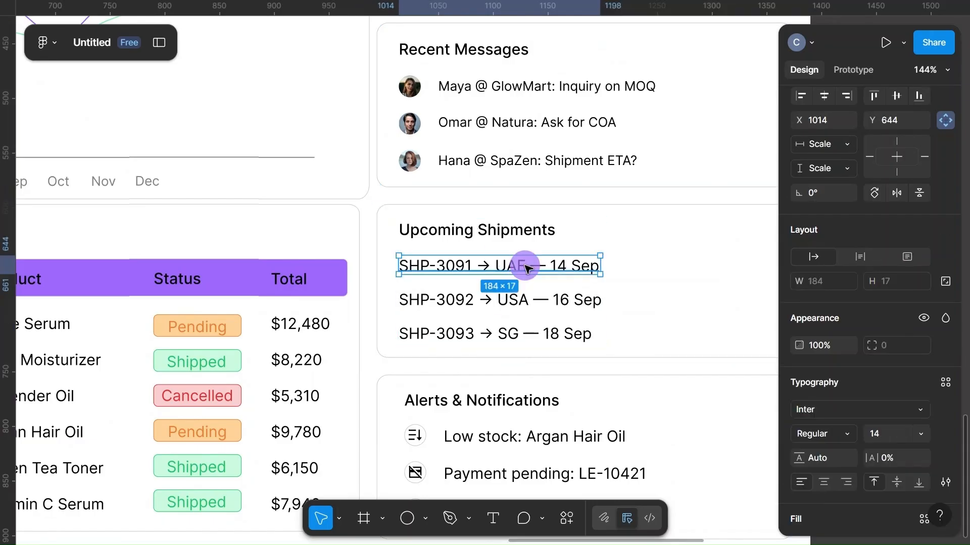
left_click(548, 299)
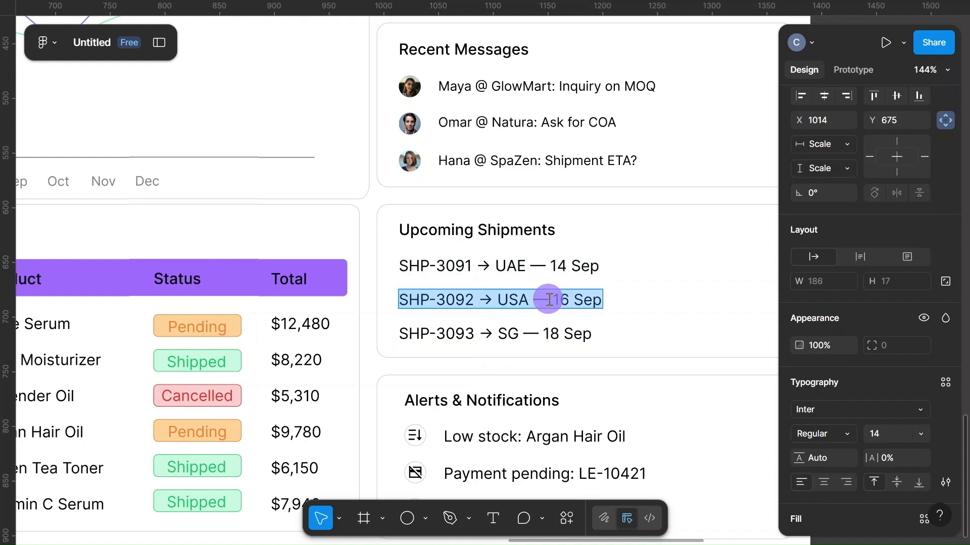
left_click(514, 261)
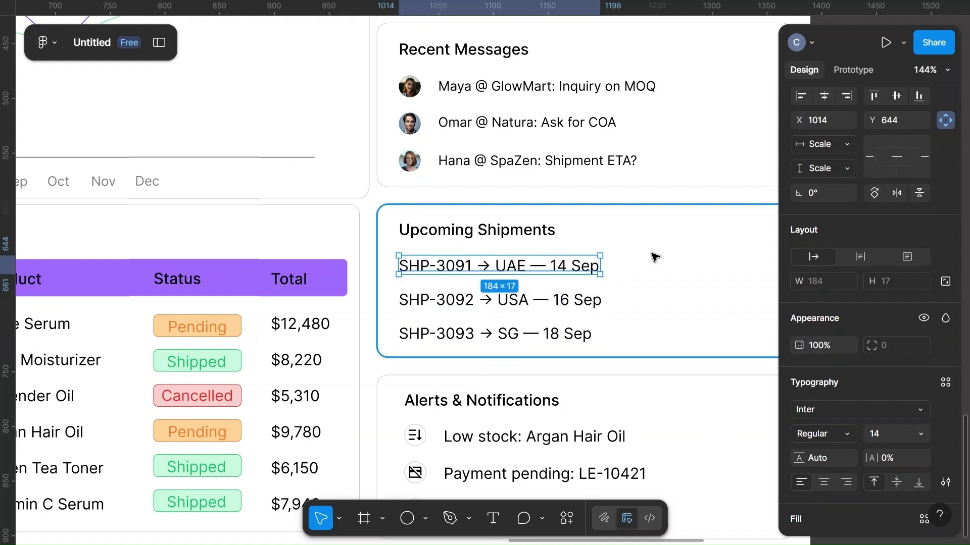
left_click(515, 300, "shift")
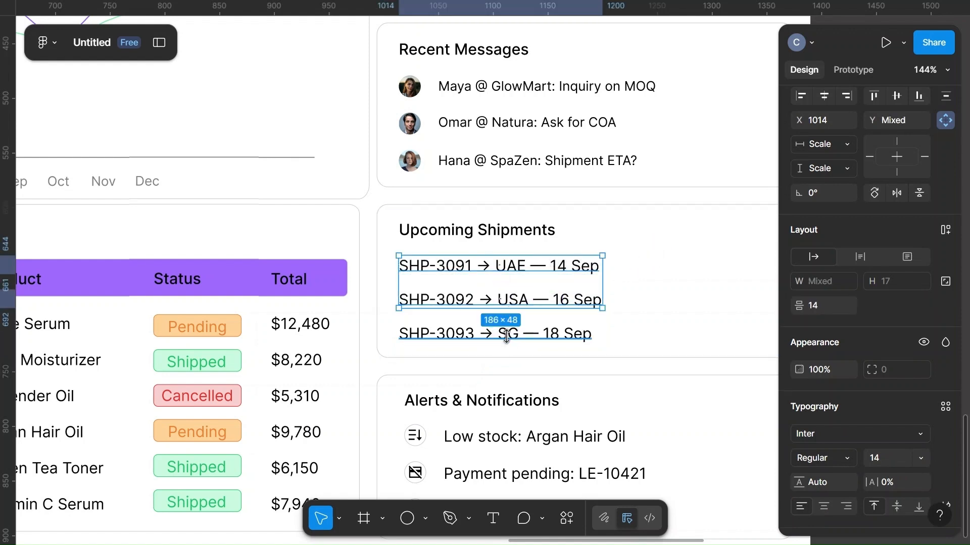
left_click(507, 334, "shift")
type("8")
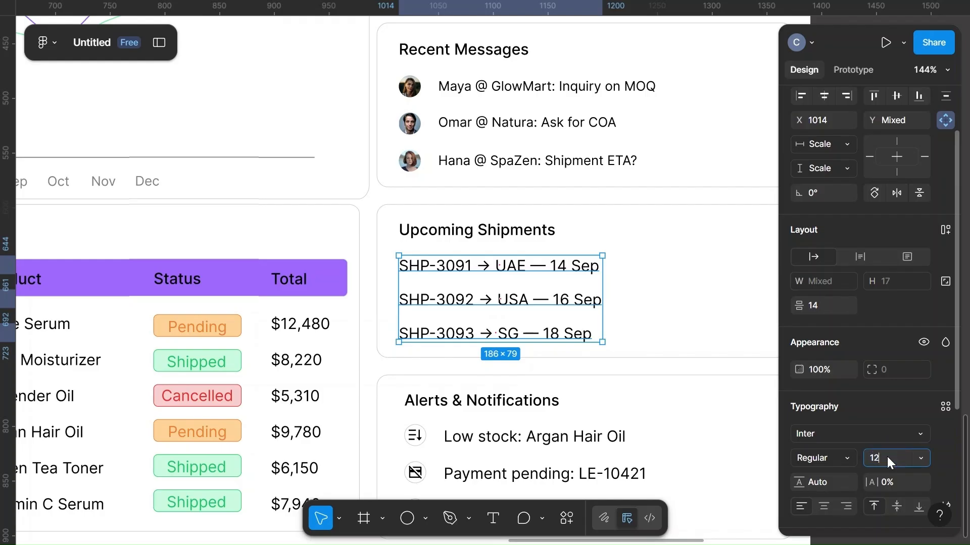
left_click(699, 318)
Step: Set the font size of the three alert lines in the Alerts & Notifications card to 12
scroll(701, 319, "down", 3)
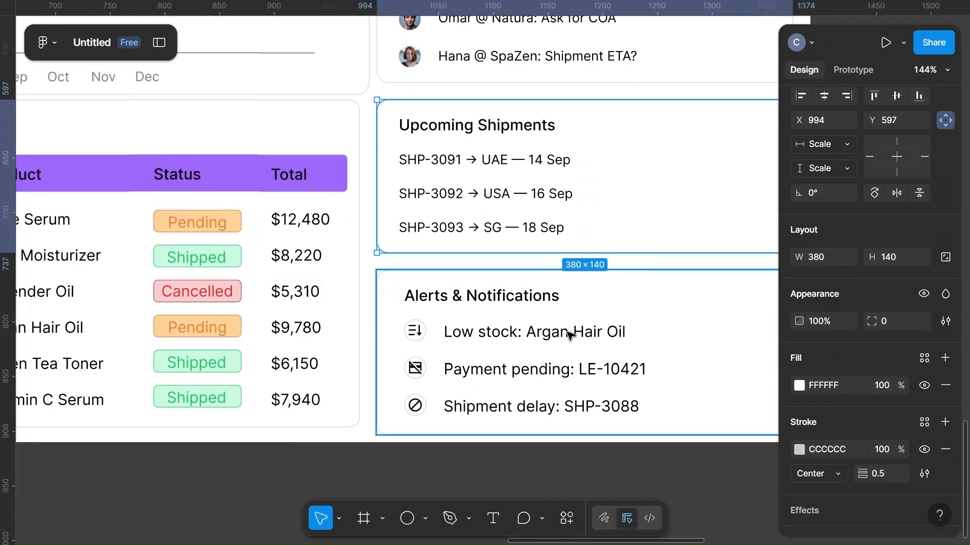
left_click(568, 330)
double_click(569, 334)
left_click(570, 335)
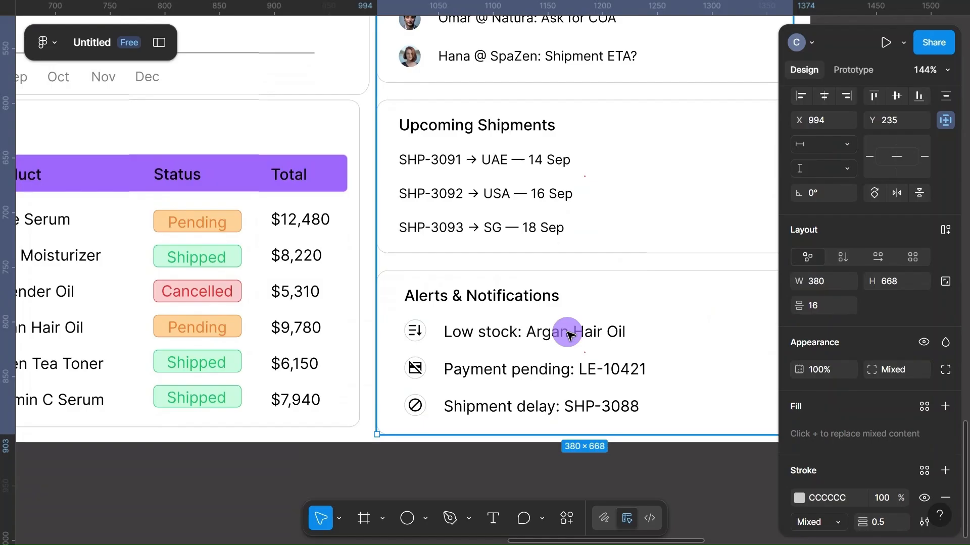
double_click(569, 335)
double_click(568, 333)
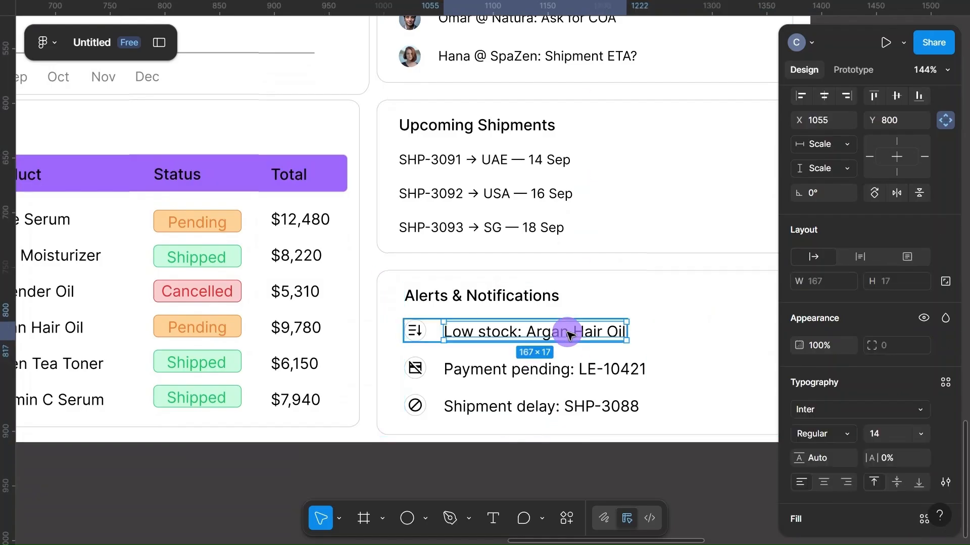
left_click(558, 369, "shift")
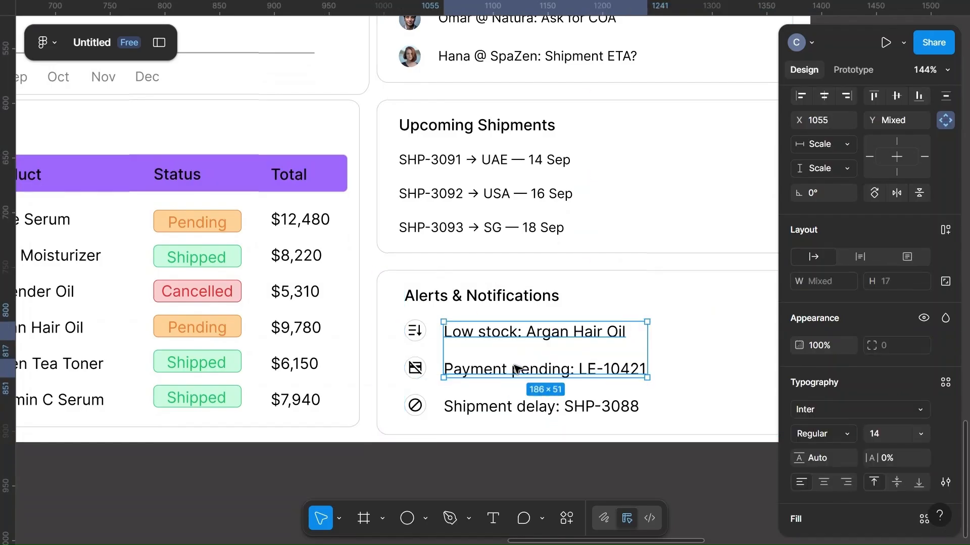
left_click(500, 406, "shift")
left_click(885, 435)
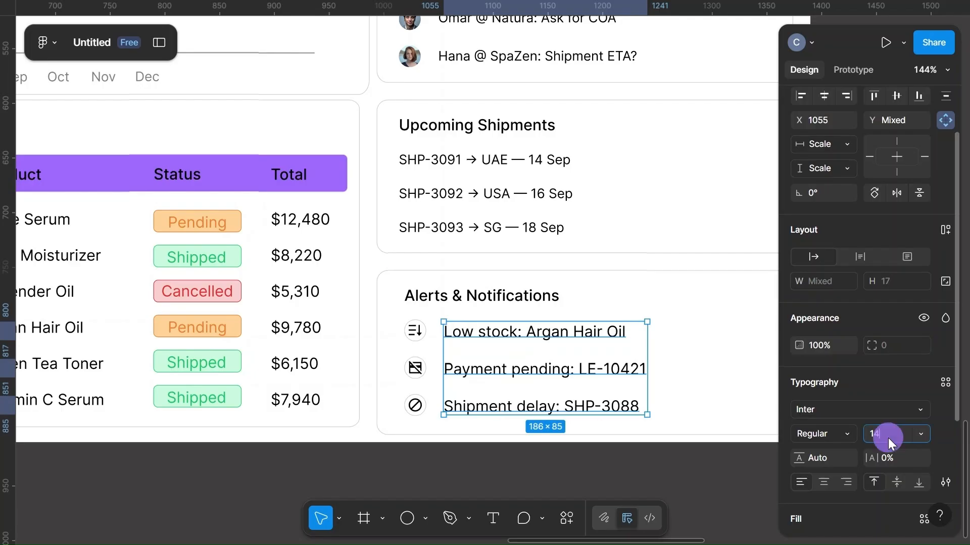
type("1042")
left_click(734, 324)
Step: Clear the selection and examine the overall dashboard layout, from the side cards and Recent Orders to the Sales Trend chart
scroll(733, 325, "right", 2)
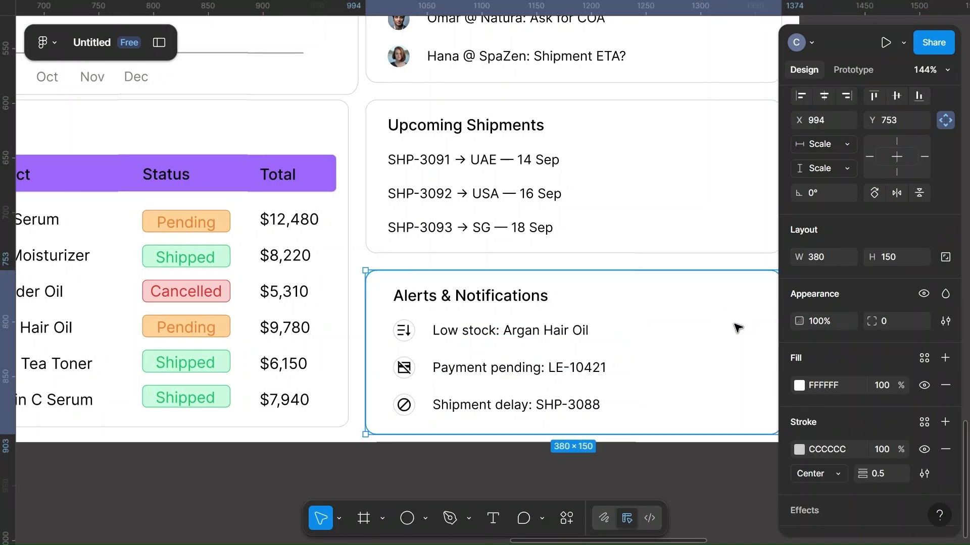
scroll(733, 324, "down", 2)
scroll(737, 327, "down", 3)
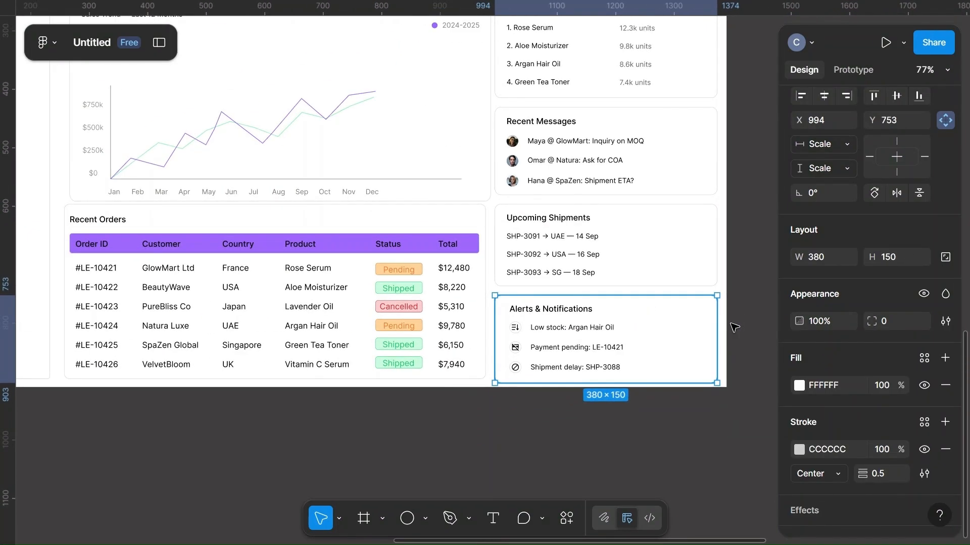
double_click(601, 327)
left_click(750, 277)
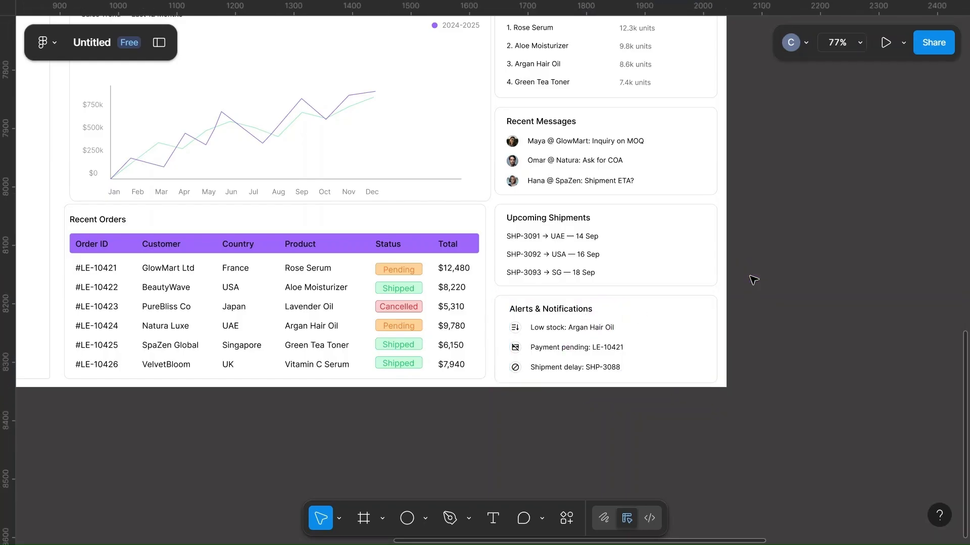
scroll(751, 277, "up", 5)
scroll(751, 277, "left", 3)
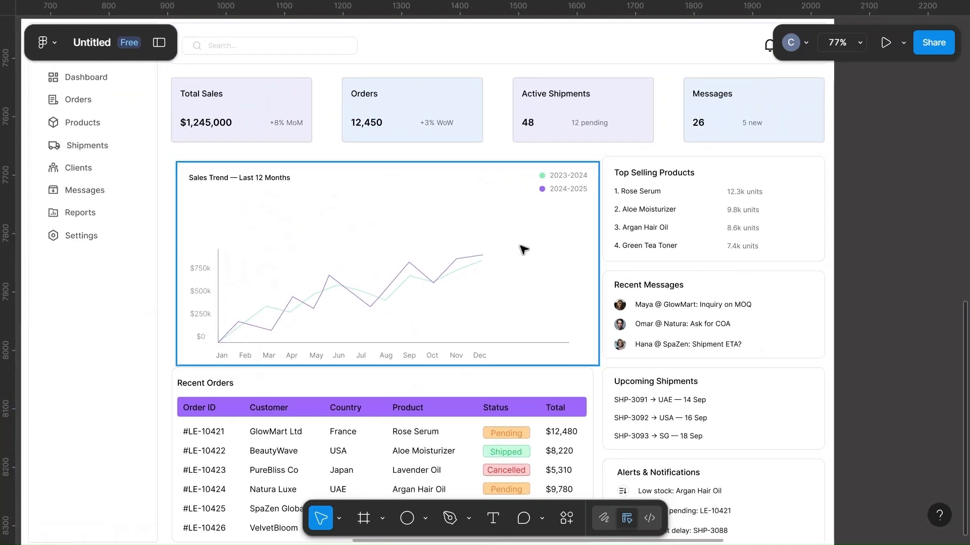
Step: Try to align the Sales Trend card on its own to the left, and undo the alignment
left_click(523, 249)
scroll(523, 250, "down", 5)
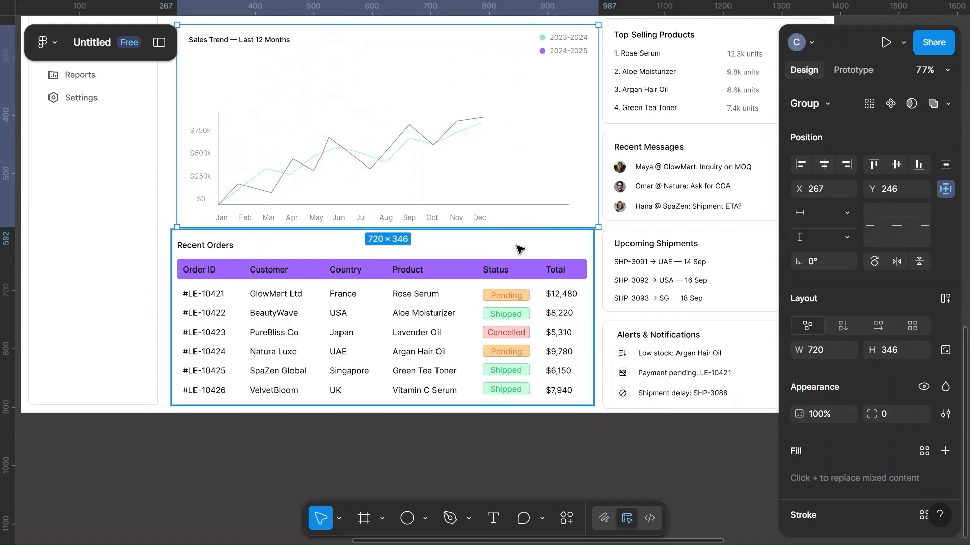
left_click(800, 167)
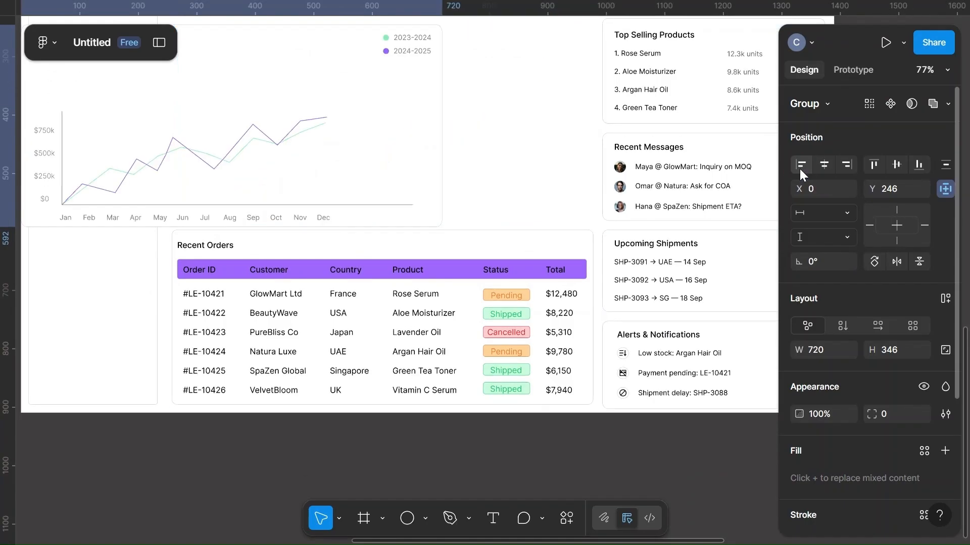
key("ctrl+z")
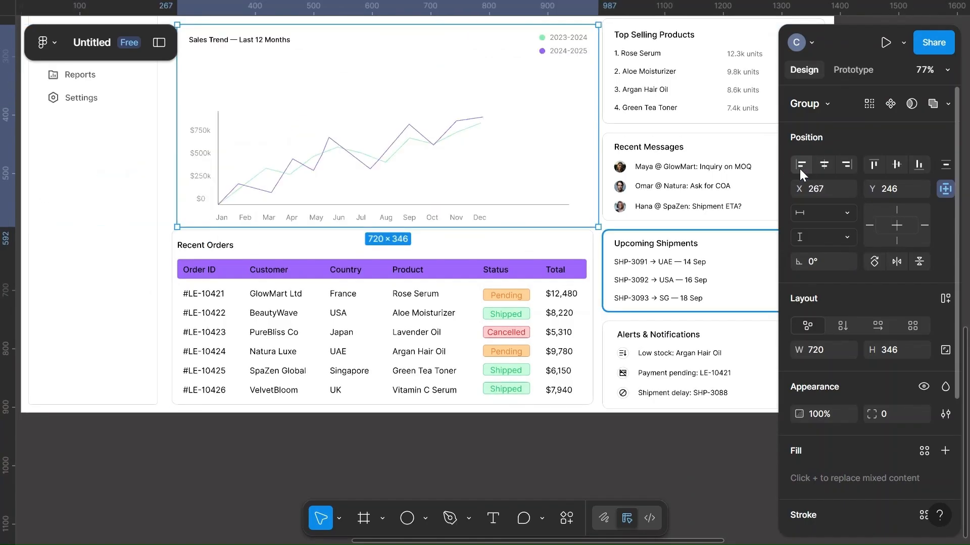
Step: Align the left edges of the Sales Trend and Recent Orders cards and set their vertical spacing to 16
left_click(495, 328)
left_click(530, 195, "shift")
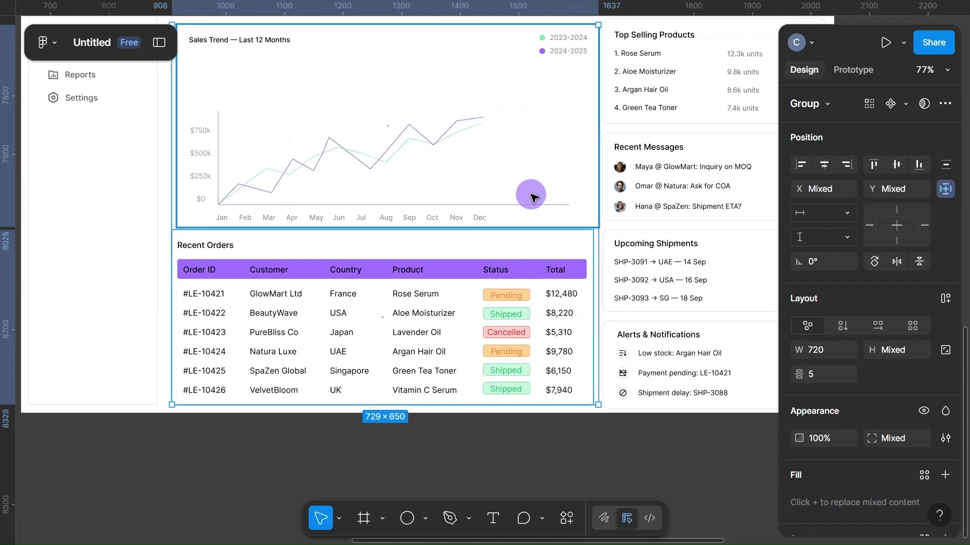
left_click(797, 164)
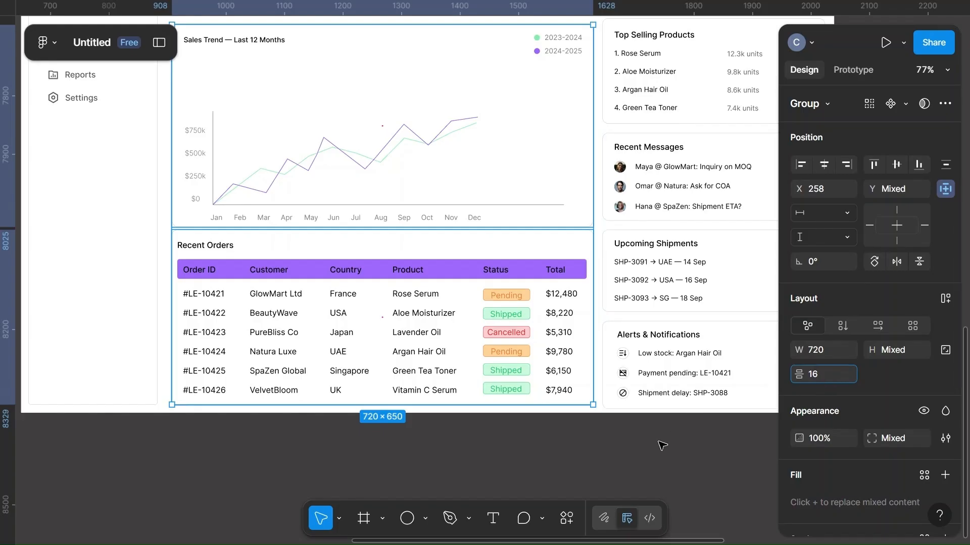
left_click(643, 453)
Step: Group the Sales Trend and Recent Orders cards into one column
scroll(591, 352, "up", 5)
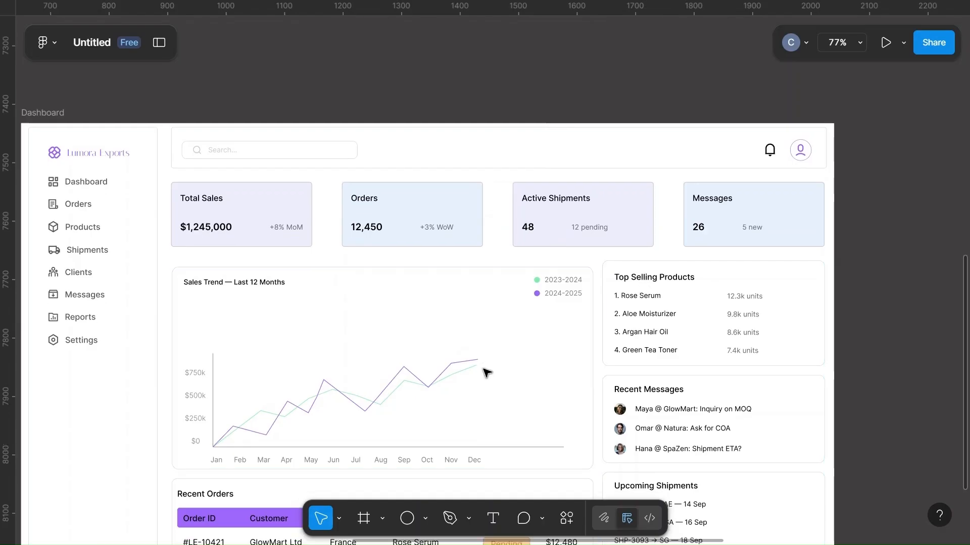
scroll(487, 370, "down", 3)
left_click(510, 291)
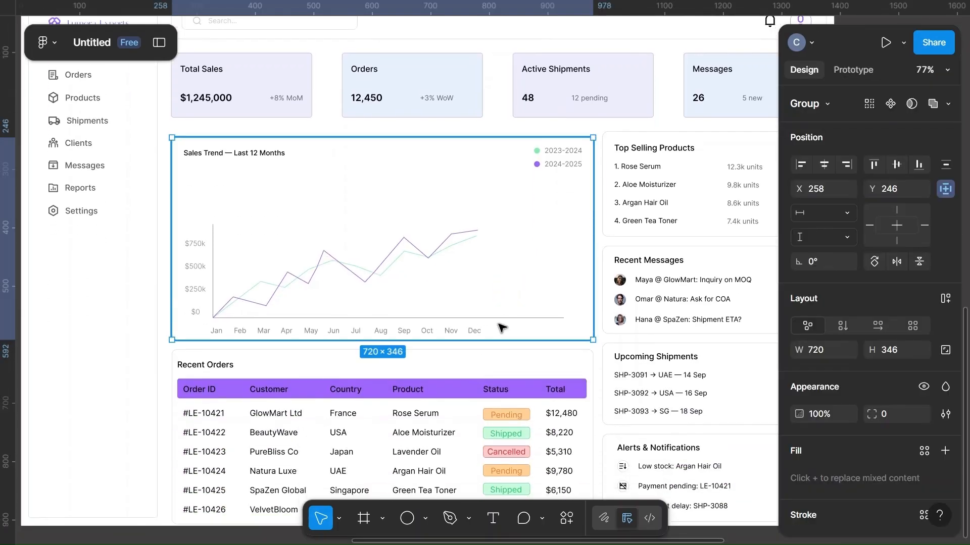
left_click(485, 403, "shift")
key("ctrl+g")
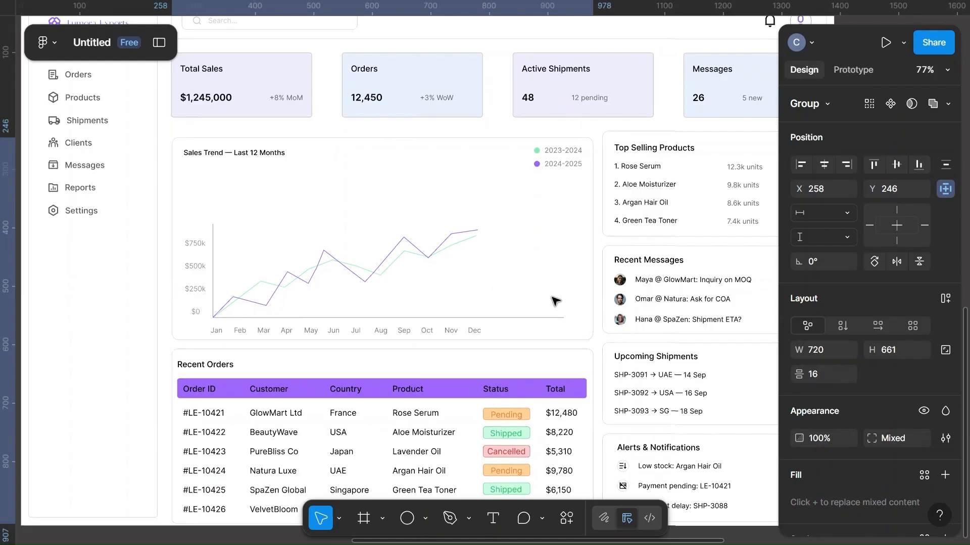
Step: Align the tops of the chart-and-orders column and the side cards column at Y 235
left_click(697, 222)
scroll(697, 225, "down", 3)
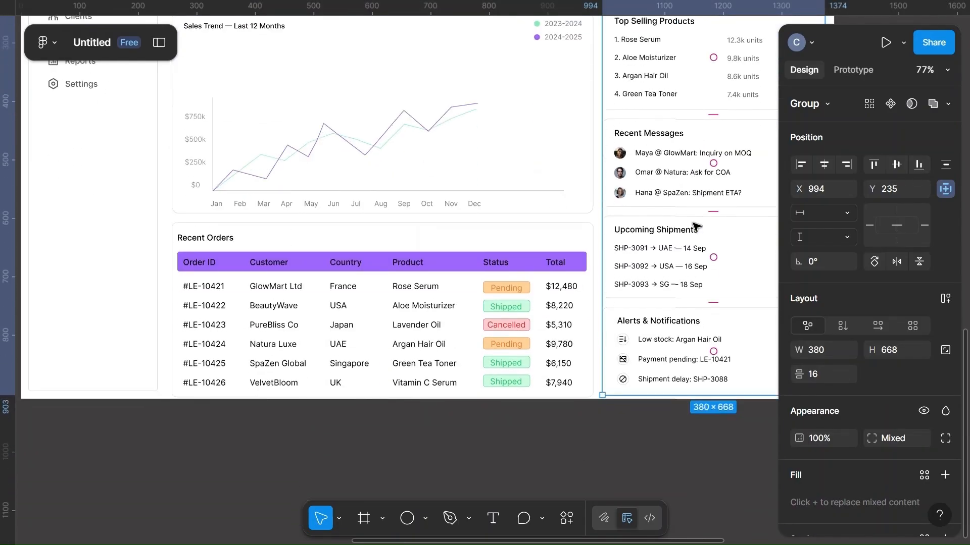
scroll(697, 225, "up", 3)
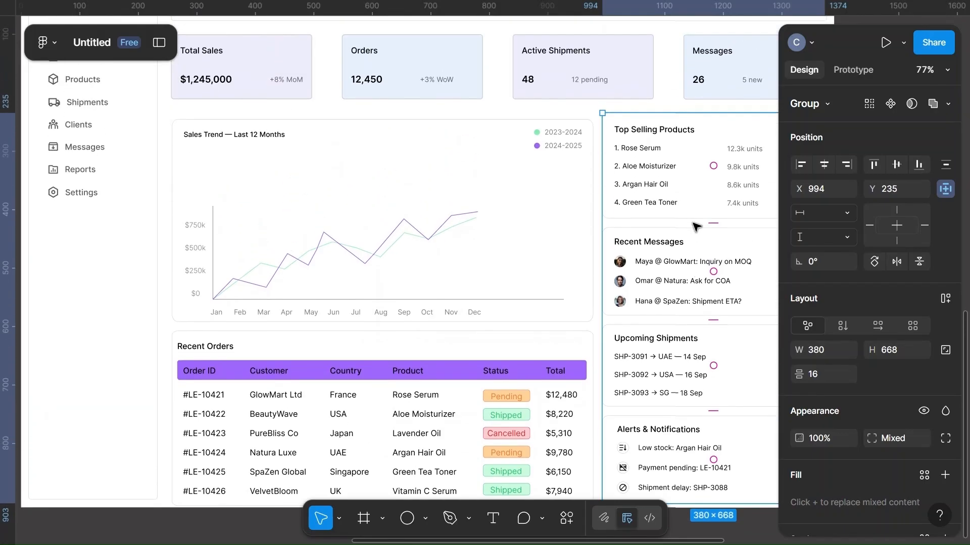
scroll(696, 225, "right", 2)
left_click(416, 202, "shift")
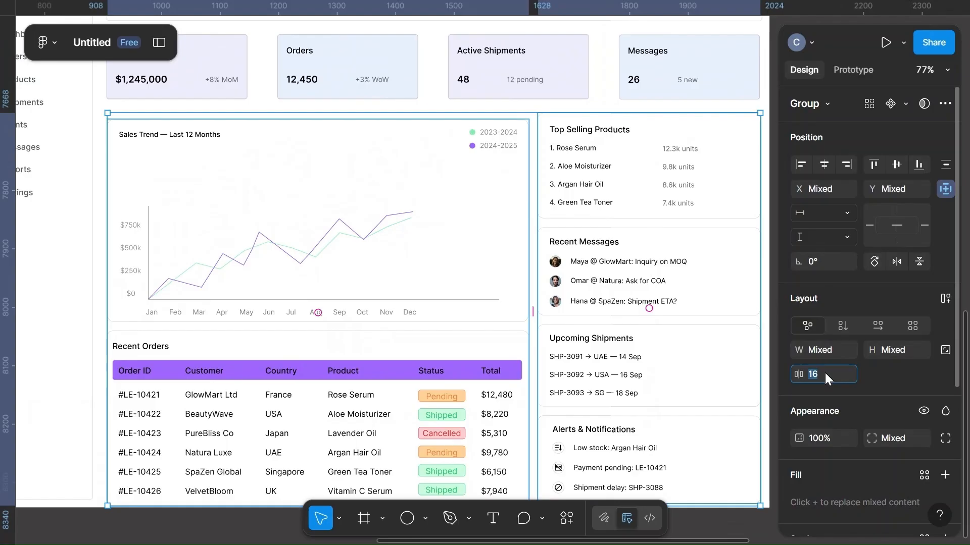
left_click(873, 165)
scroll(628, 329, "down", 2)
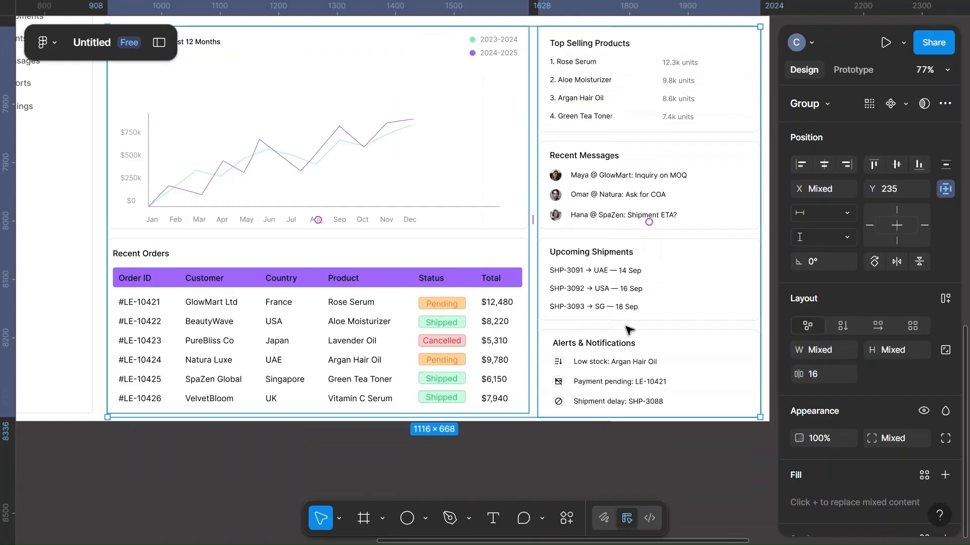
Step: Stretch the Recent Orders card's background downward so its column matches the side cards column's height of 668
left_click(415, 407)
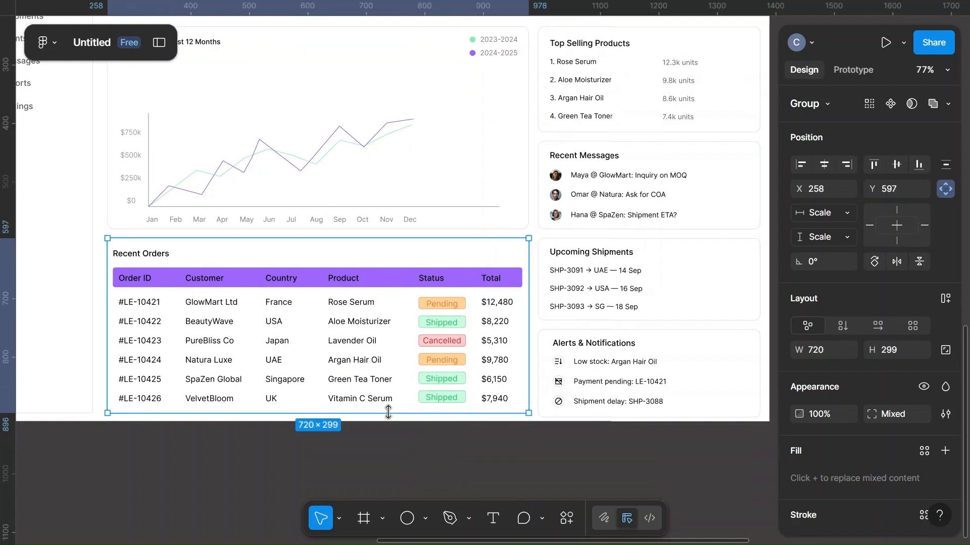
left_click(404, 390)
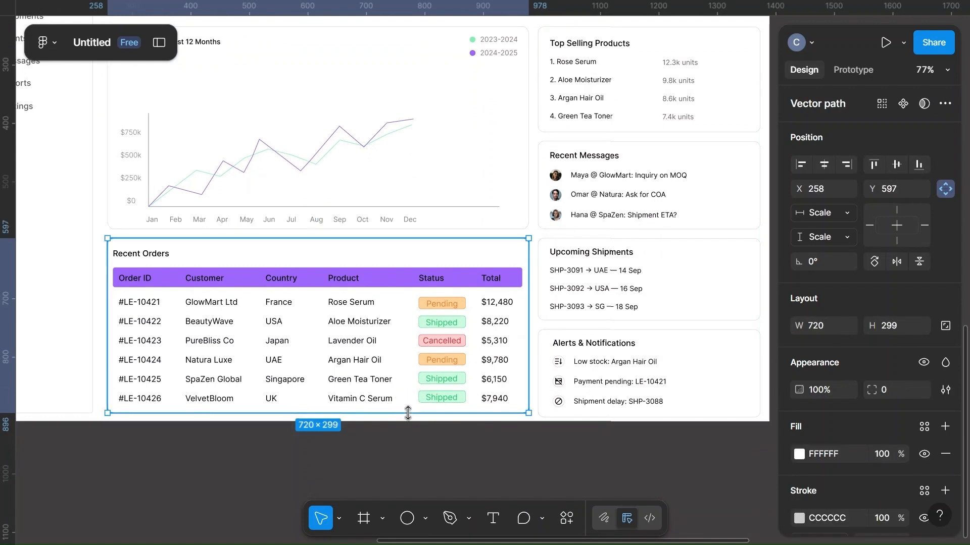
left_click(477, 458)
Step: Shift both columns so the left one starts at X 257, and group the two columns into one block
left_click(454, 282)
left_click(627, 216, "shift")
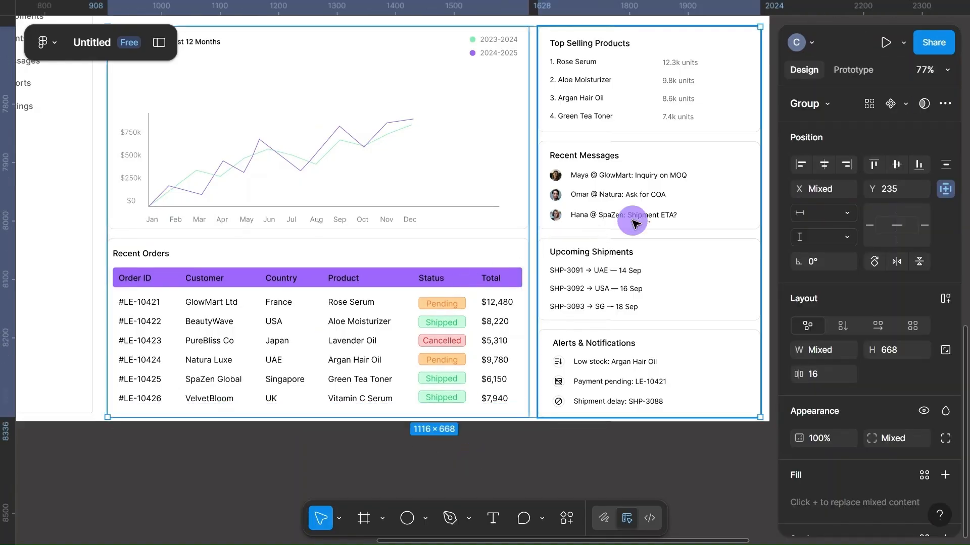
left_click(429, 215)
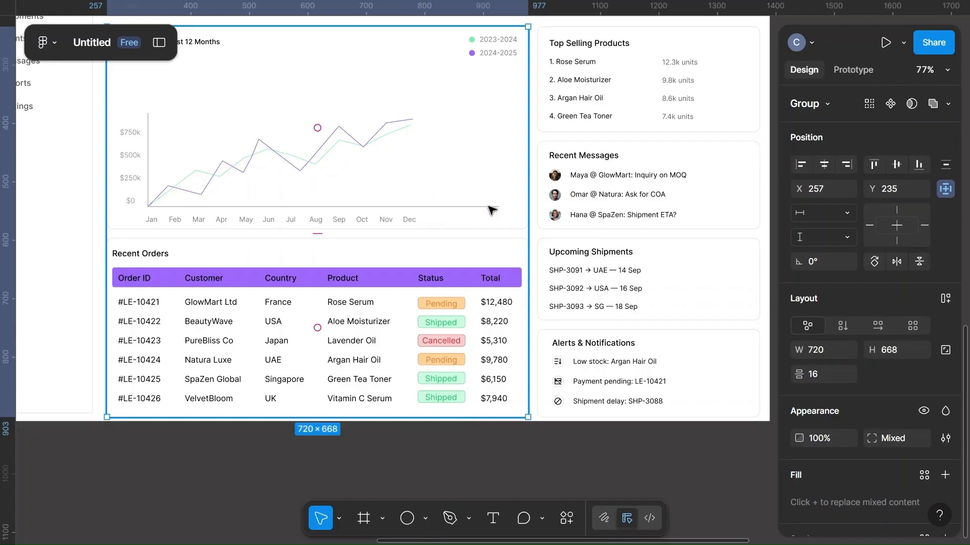
left_click(580, 210, "shift")
key("ctrl+g")
scroll(583, 210, "up", 1)
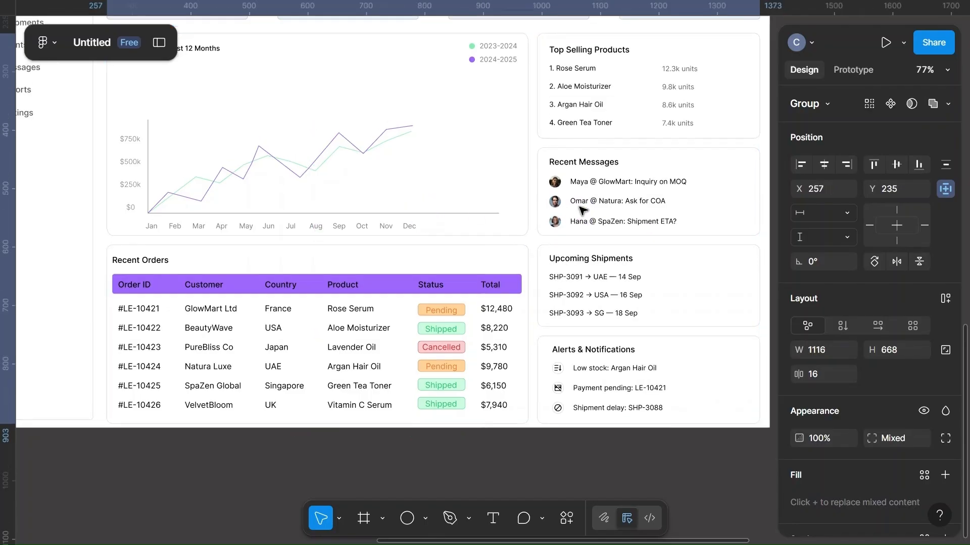
Step: Examine the spacing between the header bar, the summary cards and the content block, and the sidebar's position and height
scroll(582, 208, "up", 5)
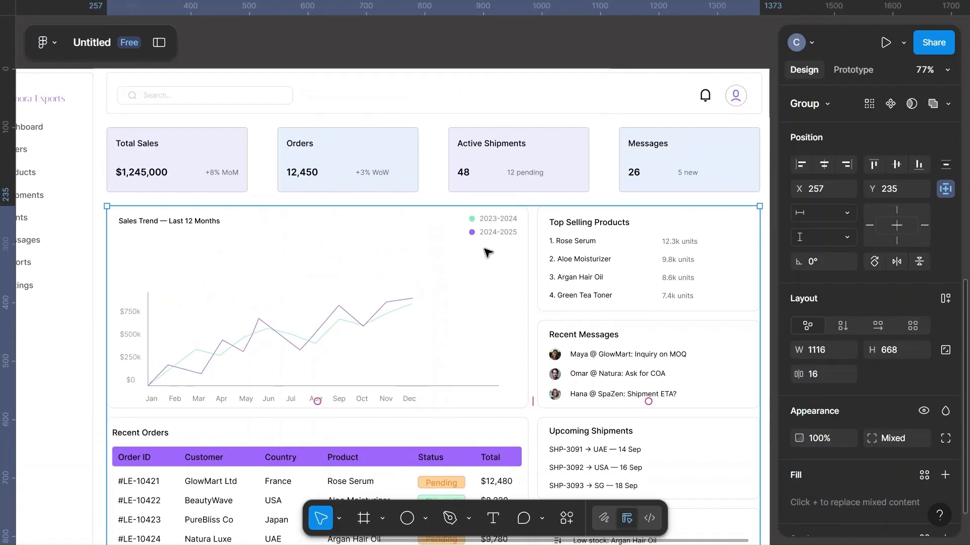
left_click(518, 166, "shift")
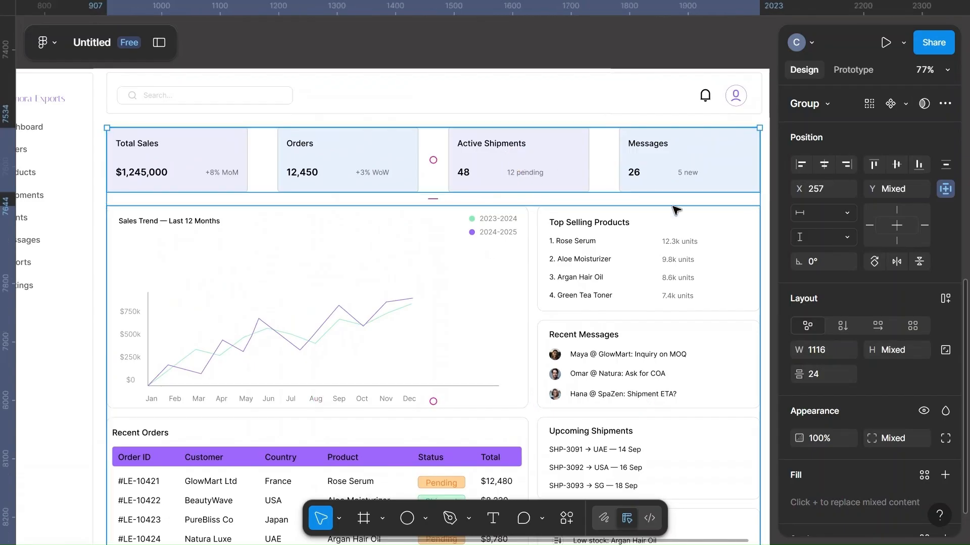
scroll(635, 324, "up", 2)
left_click(575, 240)
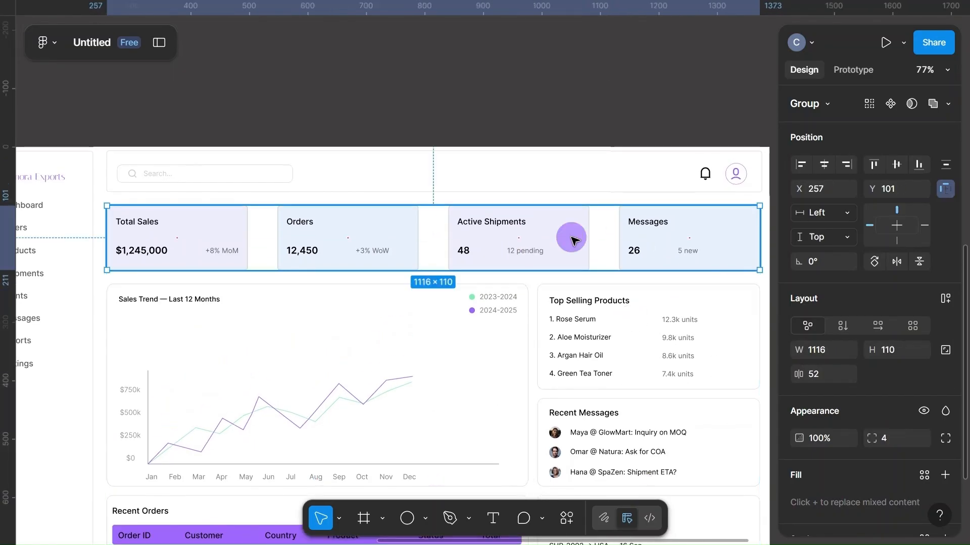
left_click(581, 171, "shift")
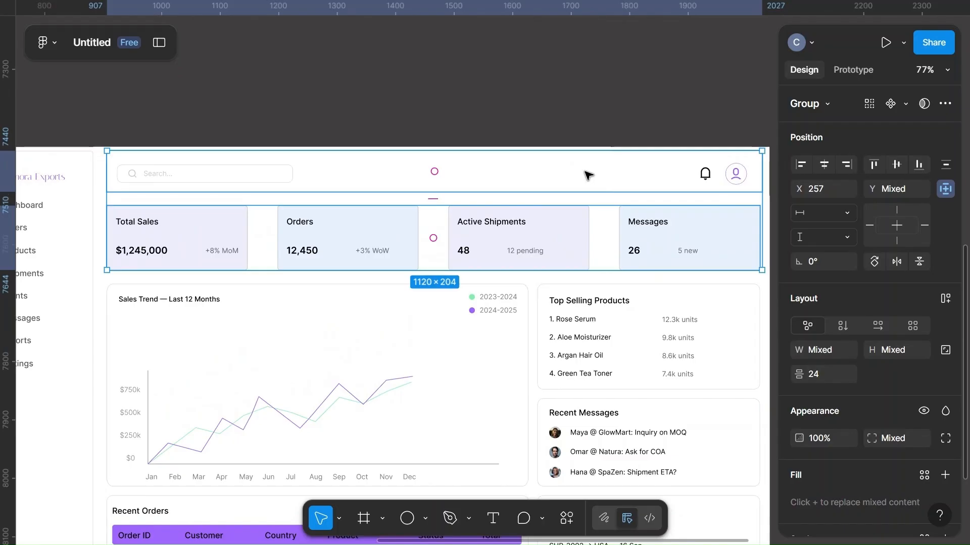
scroll(523, 263, "down", 3)
scroll(520, 281, "left", 3)
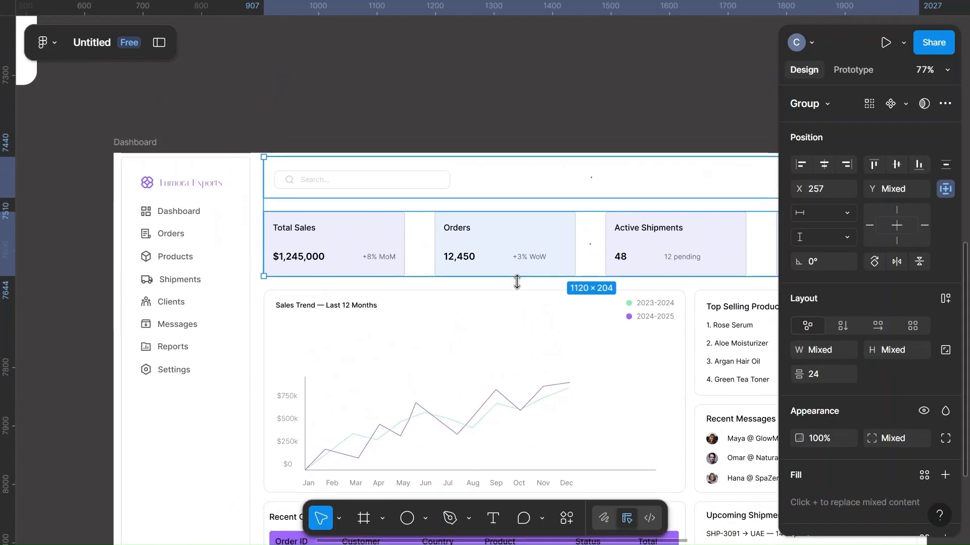
scroll(520, 283, "right", 3)
scroll(521, 283, "down", 4)
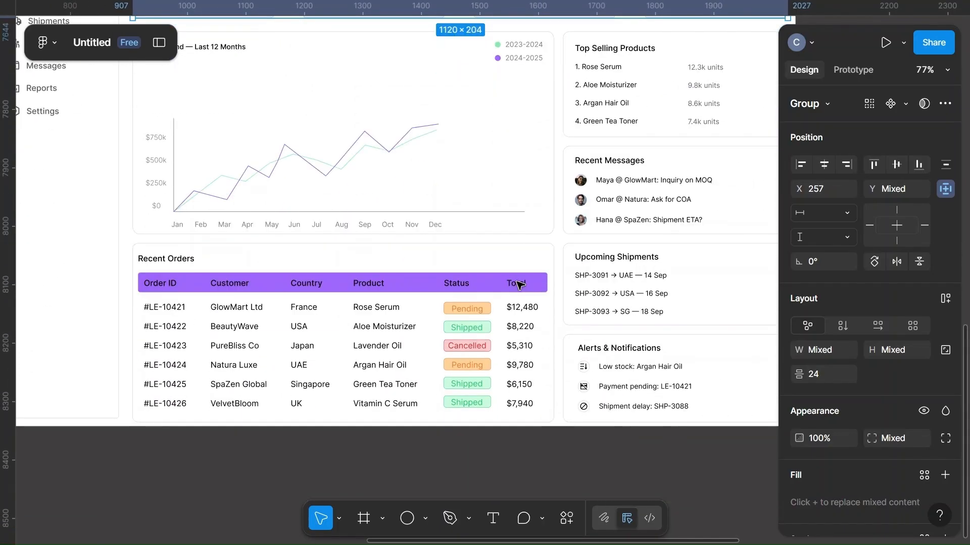
scroll(392, 318, "up", 4)
scroll(391, 318, "left", 2)
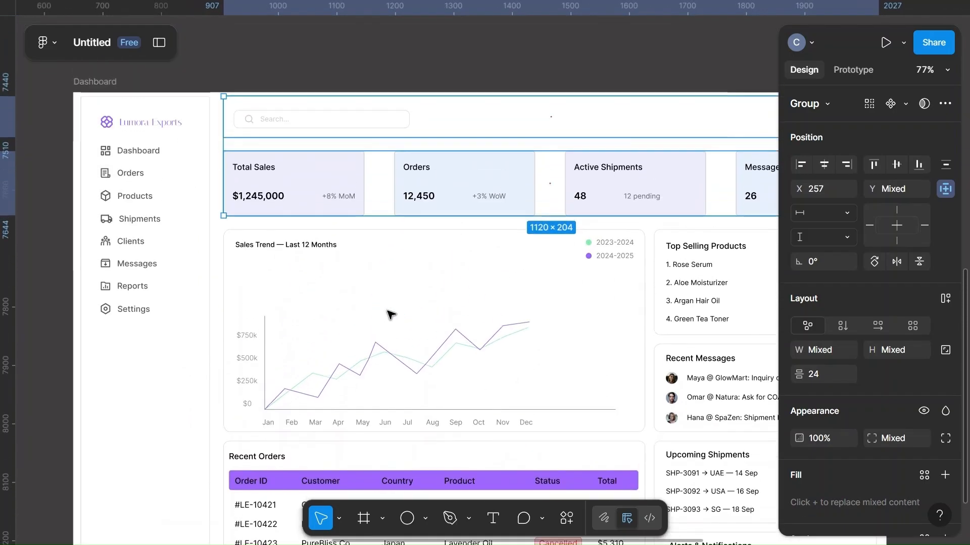
left_click(509, 122)
left_click(196, 112)
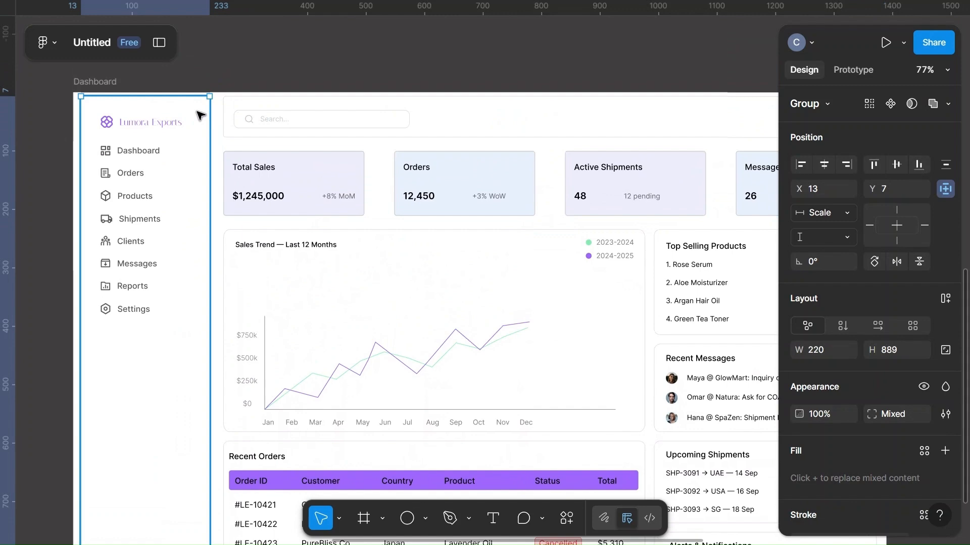
scroll(368, 199, "down", 3)
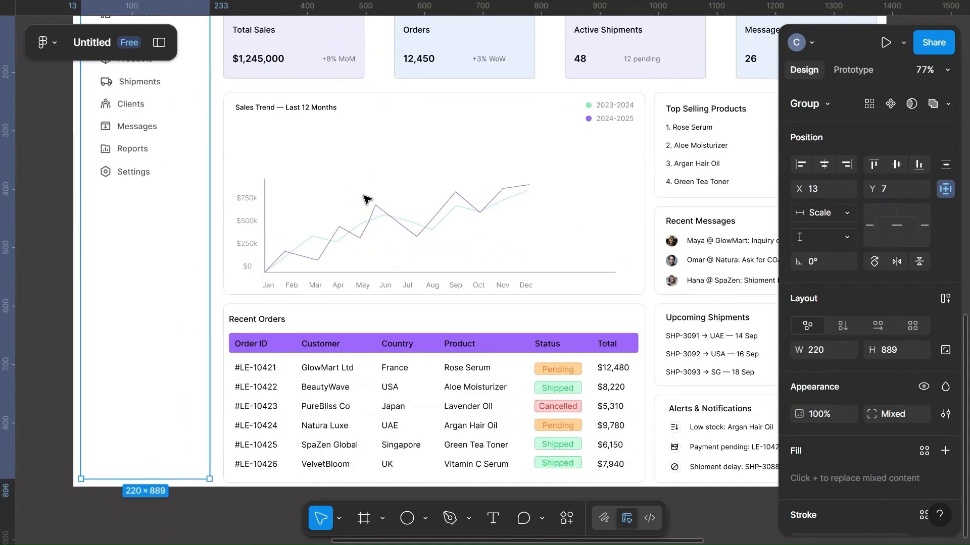
scroll(368, 198, "up", 3)
scroll(367, 199, "right", 2)
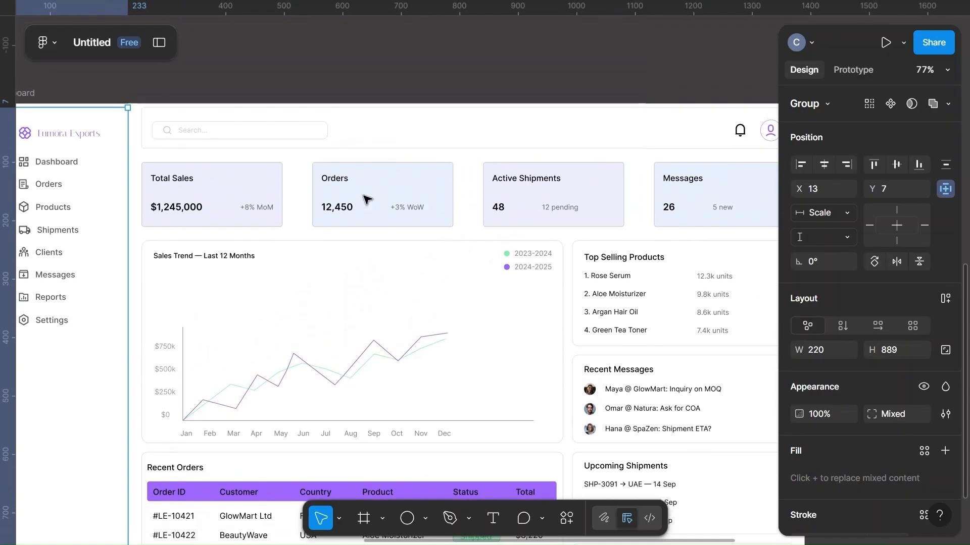
Step: Set the Y position of both the header bar and the sidebar to 8
left_click(452, 129)
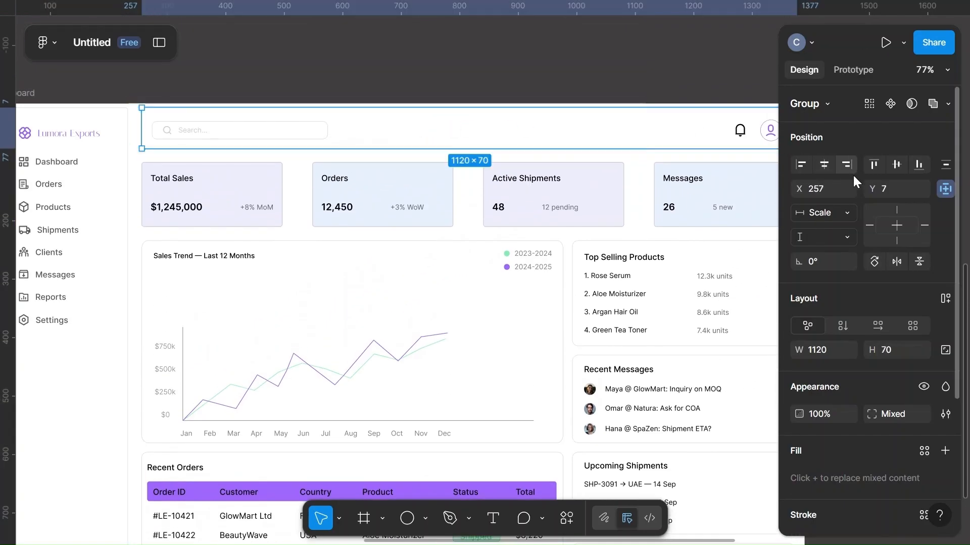
left_click(895, 189)
left_click(699, 77)
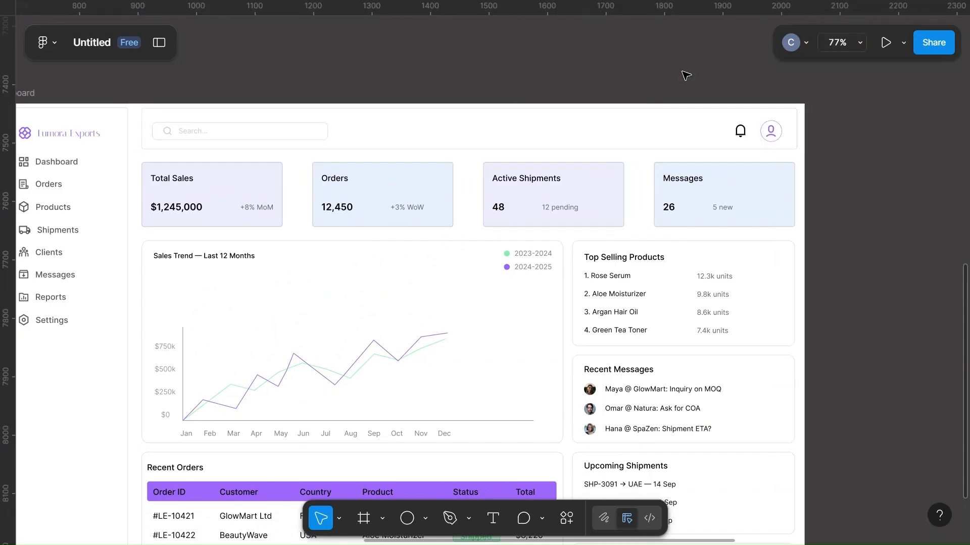
left_click(495, 141)
scroll(495, 141, "left", 5)
left_click(253, 134)
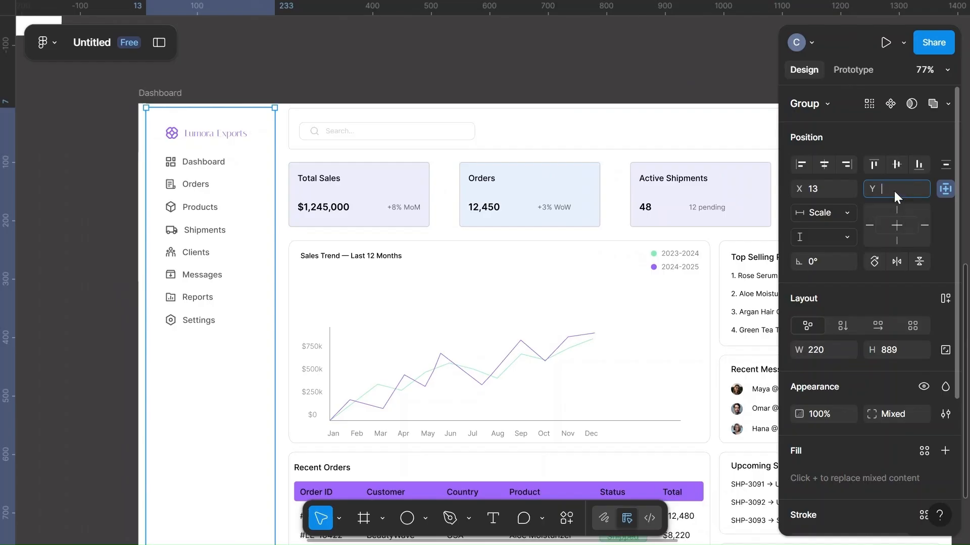
type("8")
left_click(668, 80)
Step: Set the vertical spacing between the header bar and the summary card row to 24
scroll(668, 80, "down", 3)
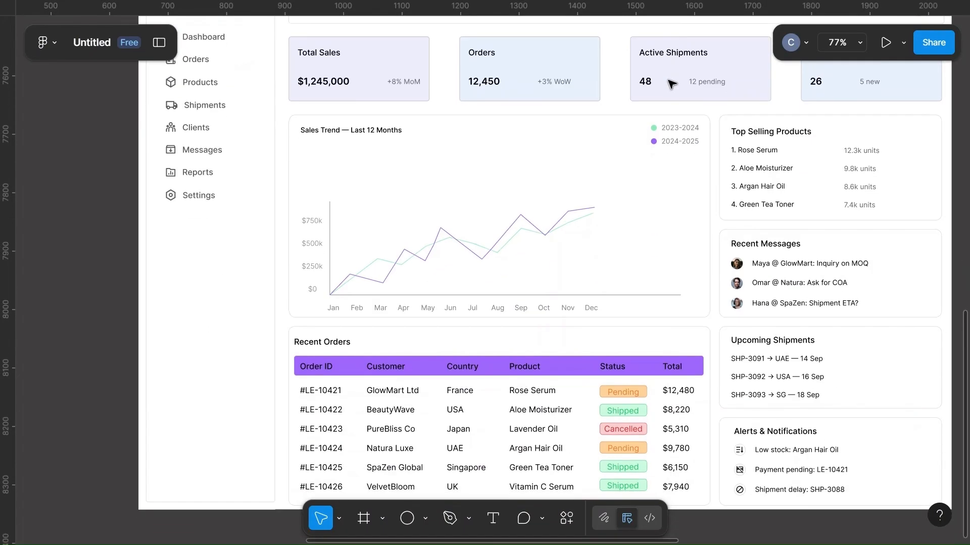
left_click(567, 59)
scroll(568, 60, "up", 3)
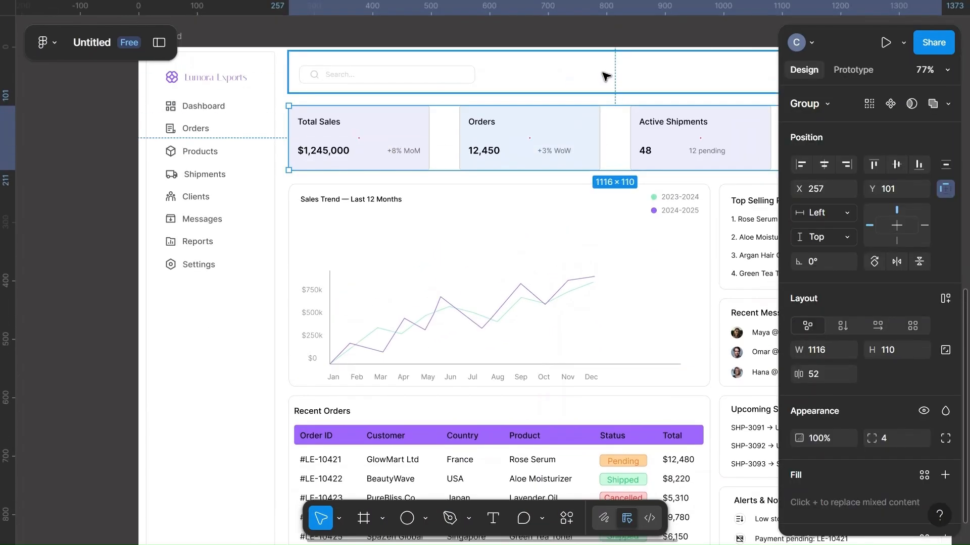
left_click(605, 76, "shift")
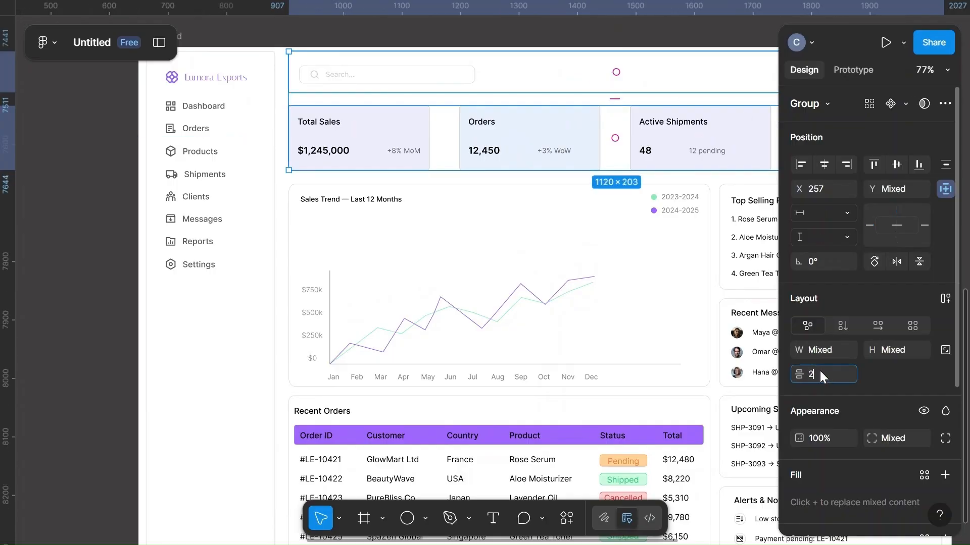
Step: Set the vertical spacing between the summary card row and the two-column content block to 24
left_click(619, 287)
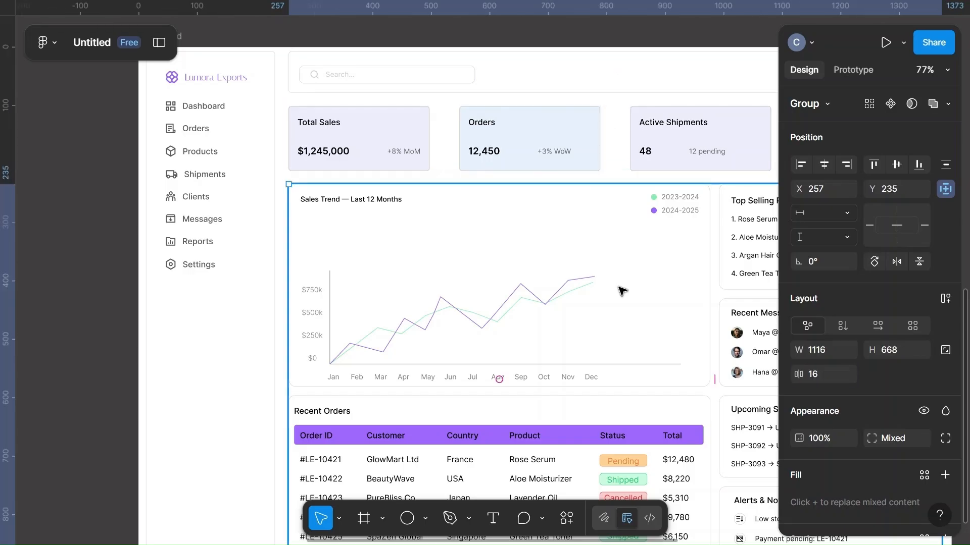
scroll(619, 287, "right", 2)
scroll(619, 287, "down", 1)
left_click(570, 133)
left_click(575, 227, "shift")
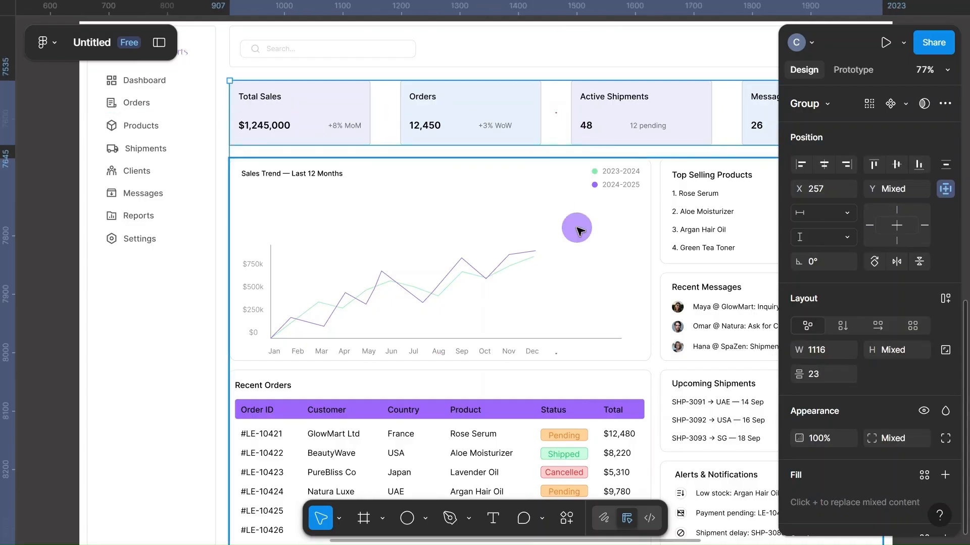
left_click(832, 373)
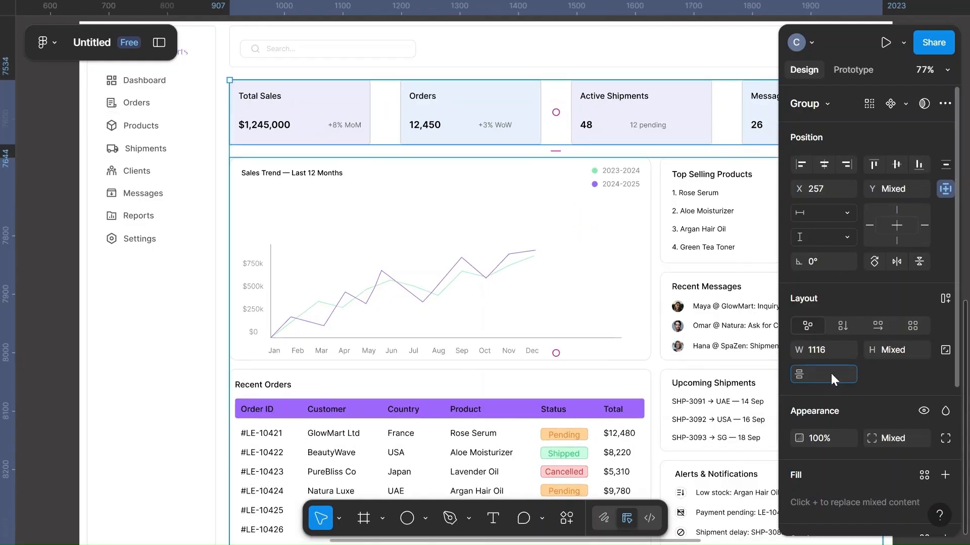
type("24")
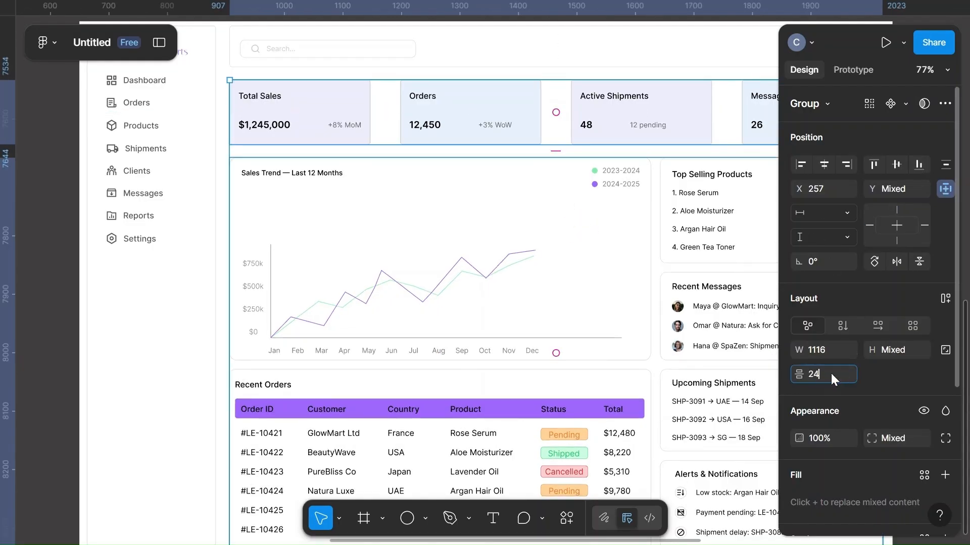
left_click(617, 310)
Step: Set the sidebar group's height to 890
scroll(616, 310, "down", 5)
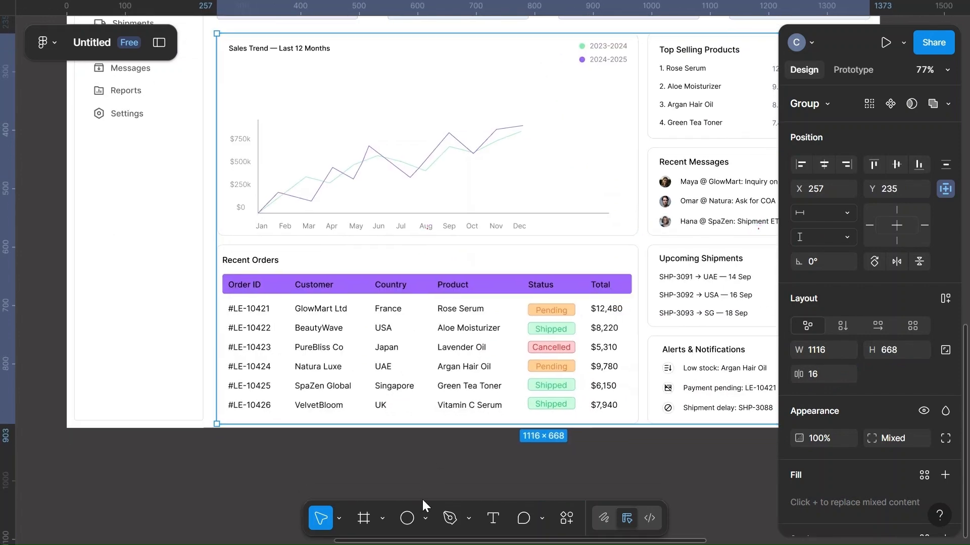
left_click(409, 456)
left_click(186, 401)
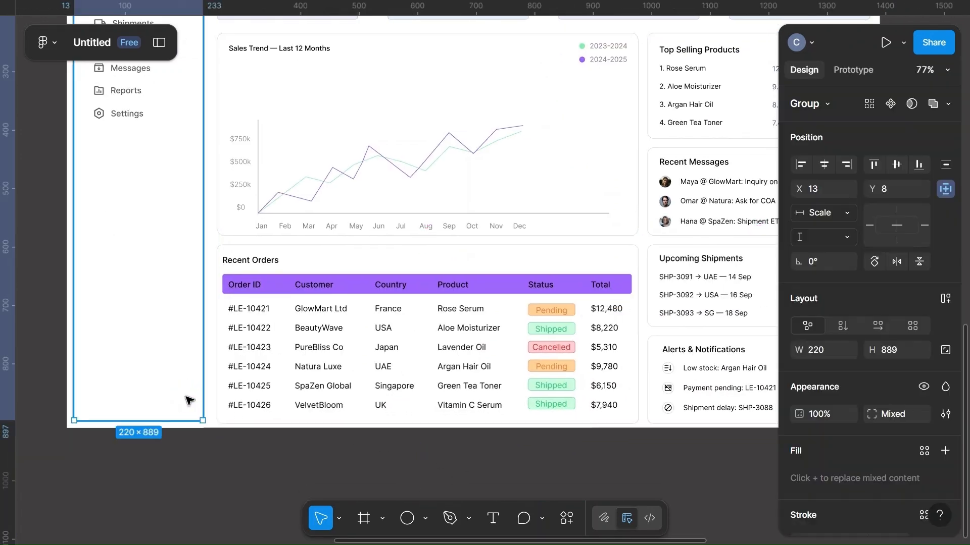
left_click(898, 350)
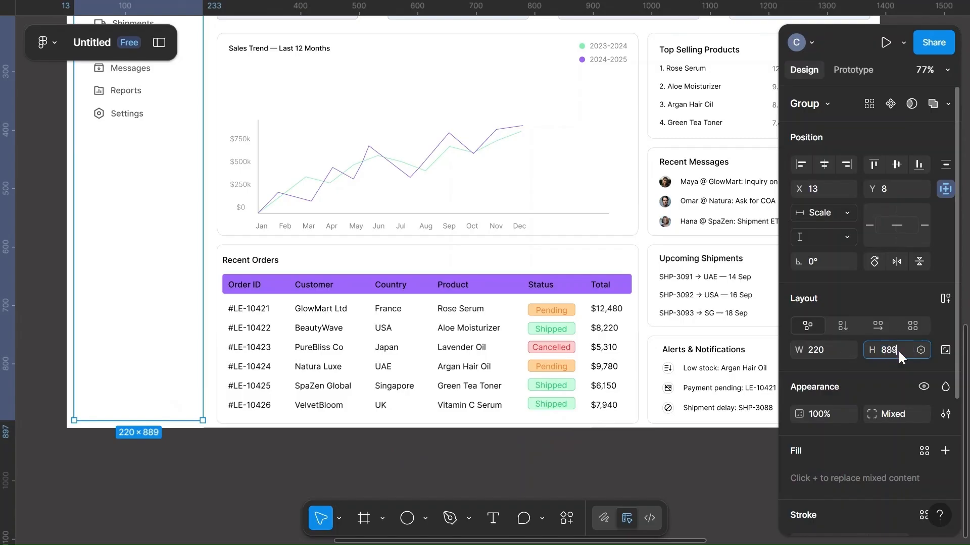
left_click(680, 476)
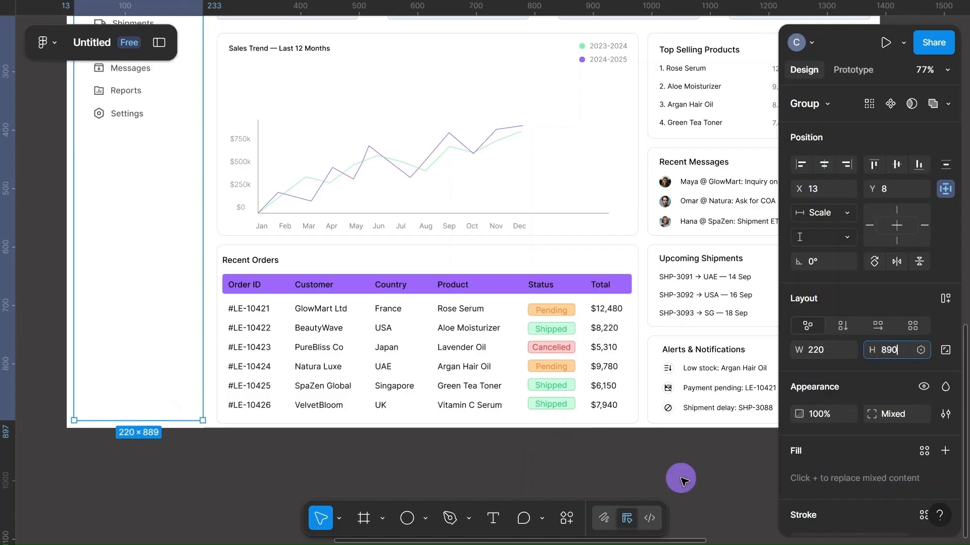
left_click(197, 381)
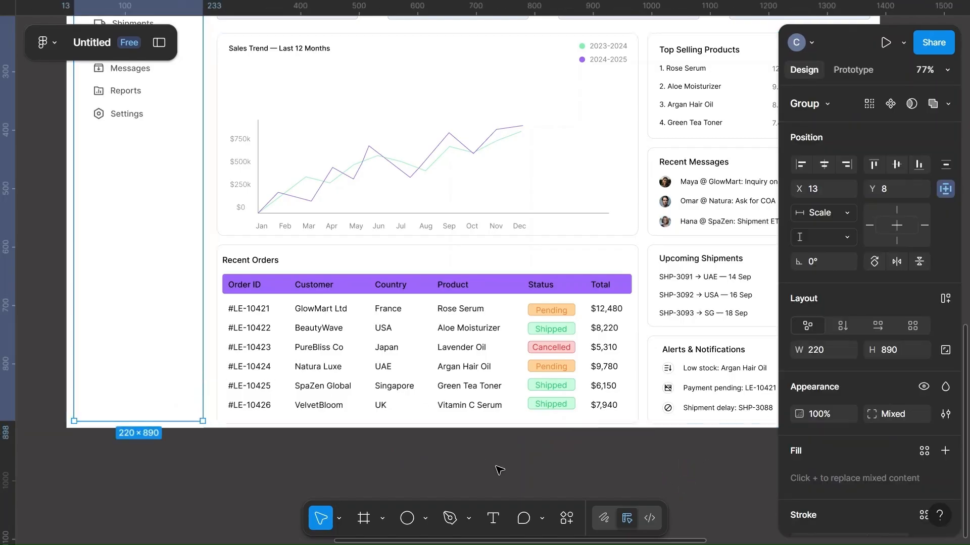
Step: Examine the whole dashboard layout, checking the alignment and gaps of the header bar, summary cards, content block and sidebar
left_click(500, 348)
scroll(500, 347, "up", 5)
scroll(500, 348, "right", 5)
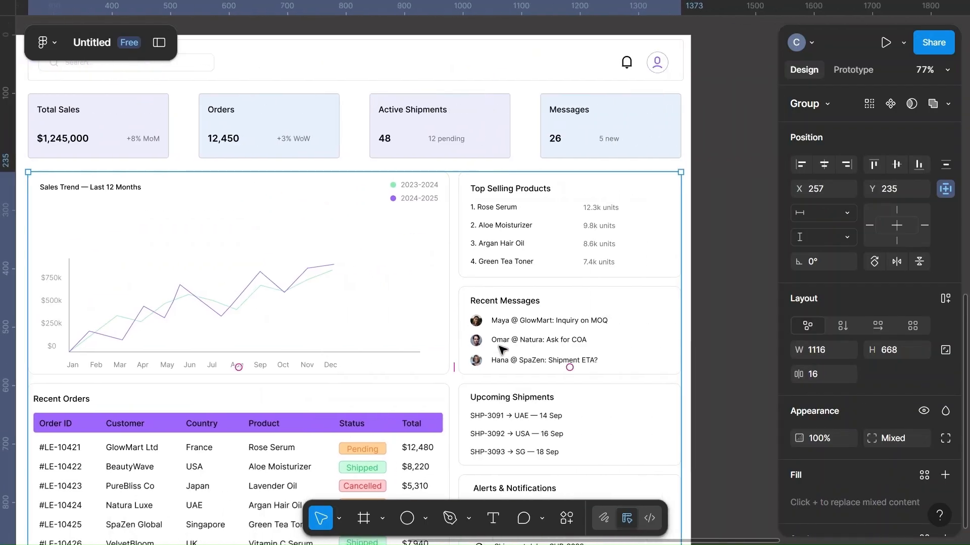
scroll(499, 347, "left", 4)
scroll(501, 349, "up", 4)
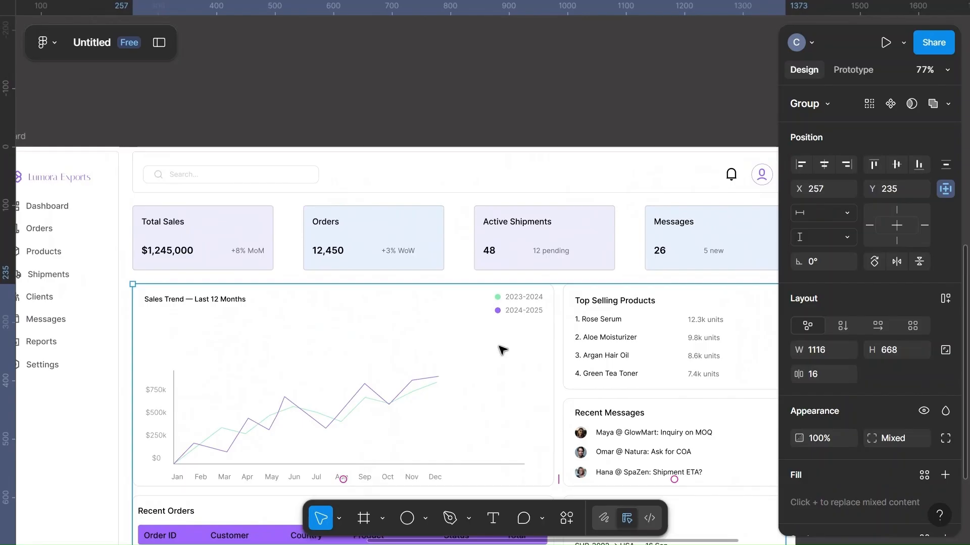
scroll(500, 348, "down", 3)
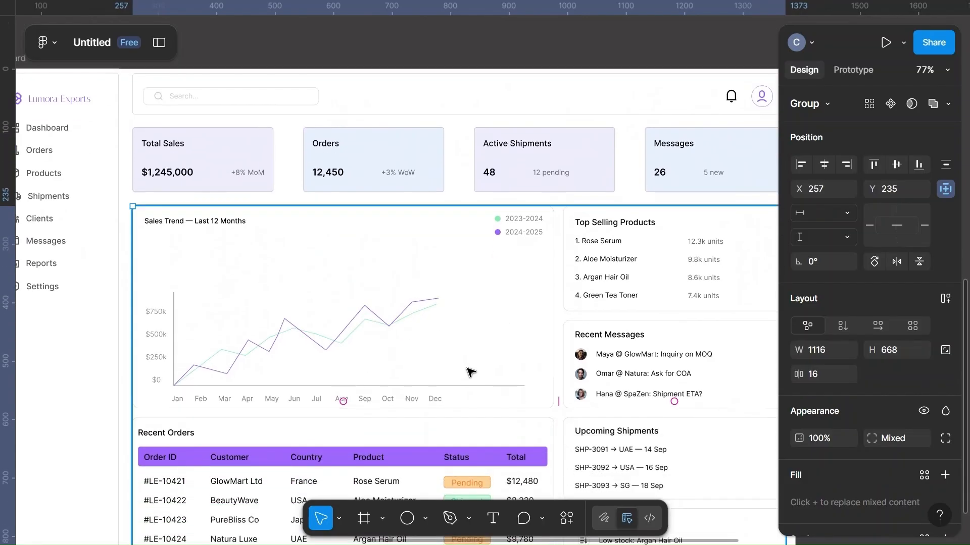
scroll(461, 388, "right", 5)
scroll(460, 387, "left", 7)
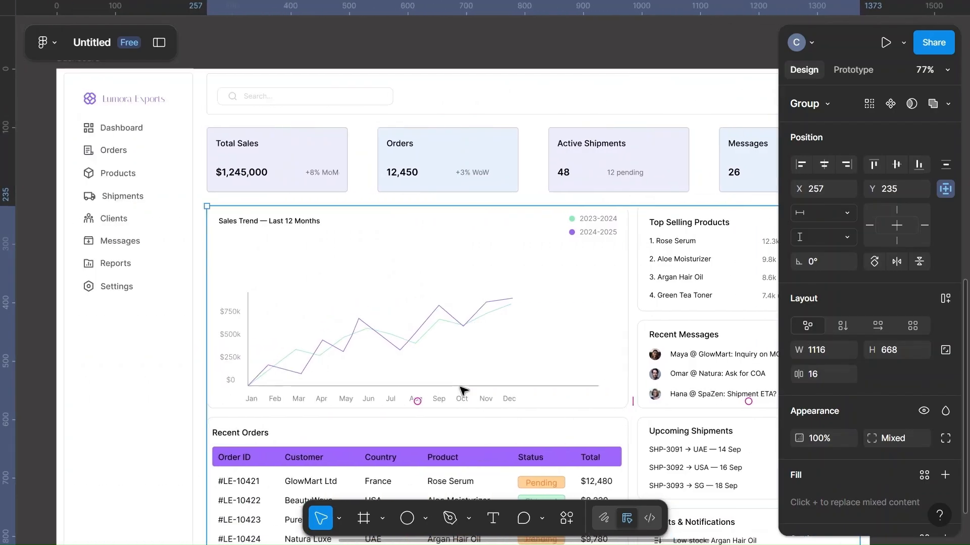
scroll(460, 388, "down", 2)
scroll(460, 388, "down", 4)
scroll(460, 388, "right", 2)
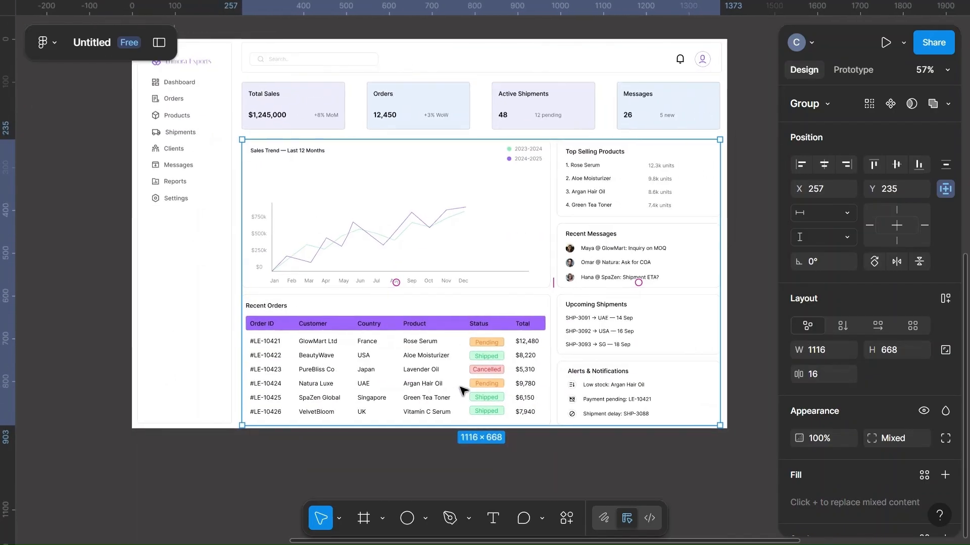
scroll(268, 358, "up", 3)
left_click(97, 325)
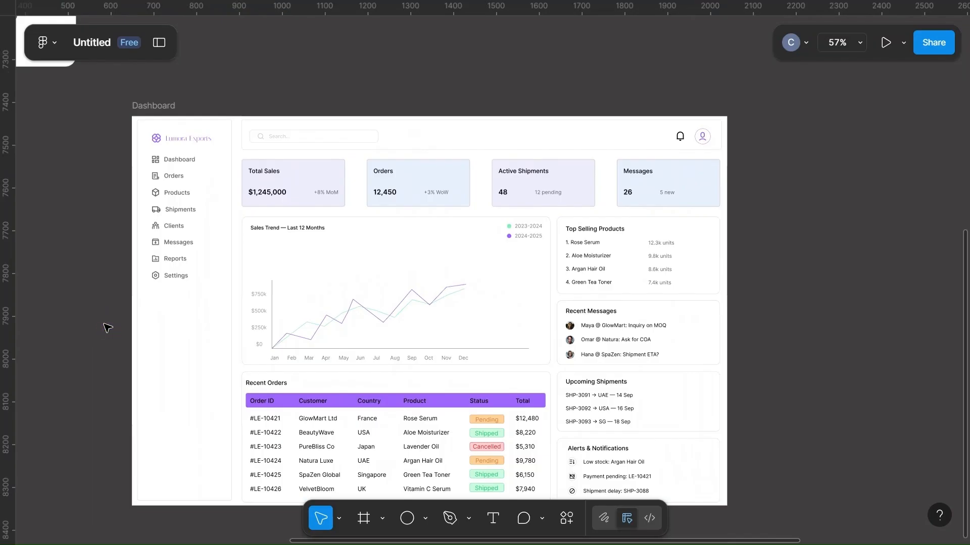
Step: Place the Dashboard frame between Dashboard Overview and lumora-dashboard 1, moving the latter to X 2194 and aligning both frames at Y 6293
scroll(486, 227, "up", 3)
scroll(485, 230, "down", 5)
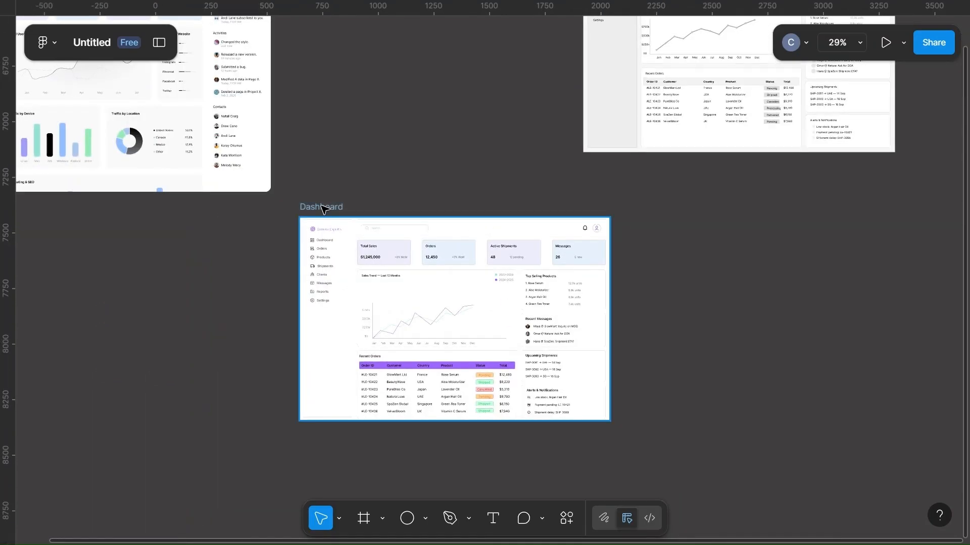
left_click_drag(324, 209, 308, 33)
scroll(353, 335, "up", 3)
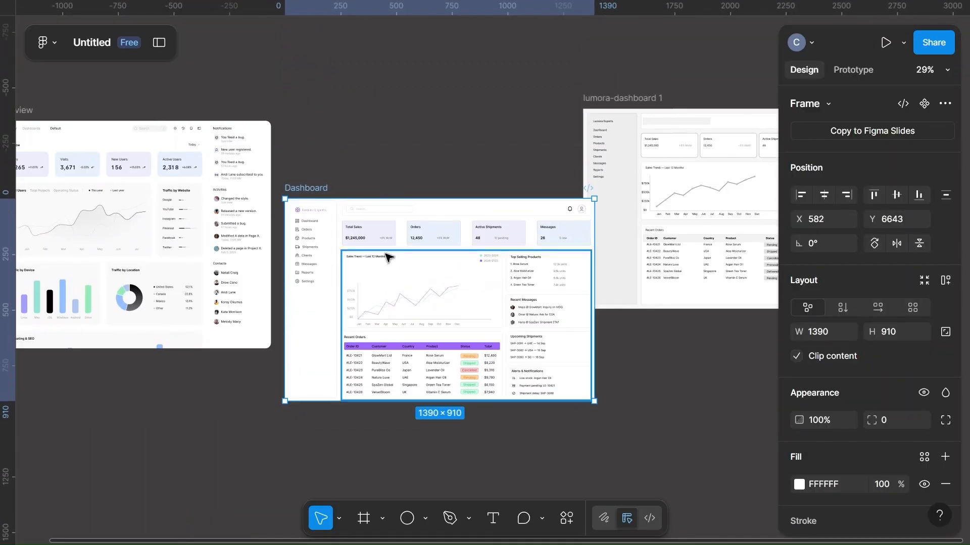
left_click_drag(317, 188, 313, 108)
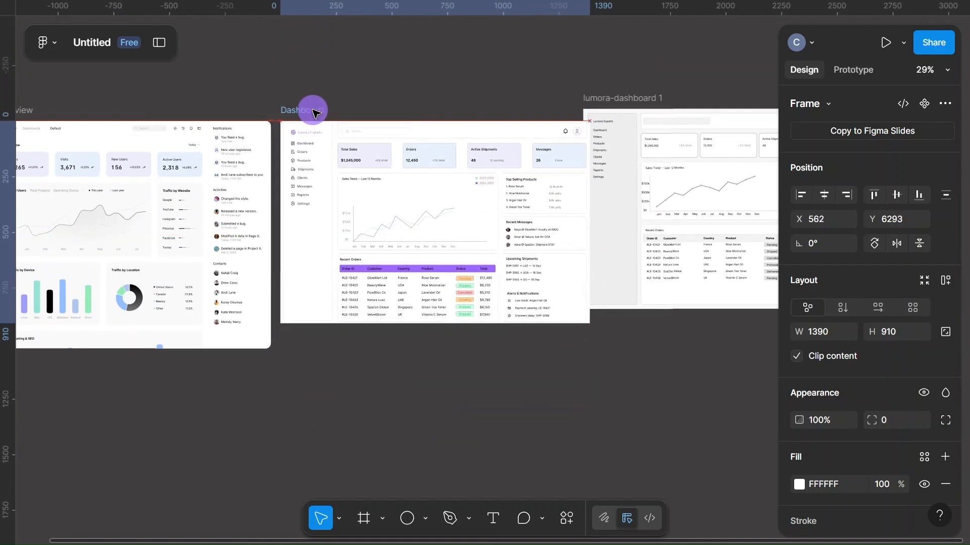
left_click_drag(629, 101, 688, 108)
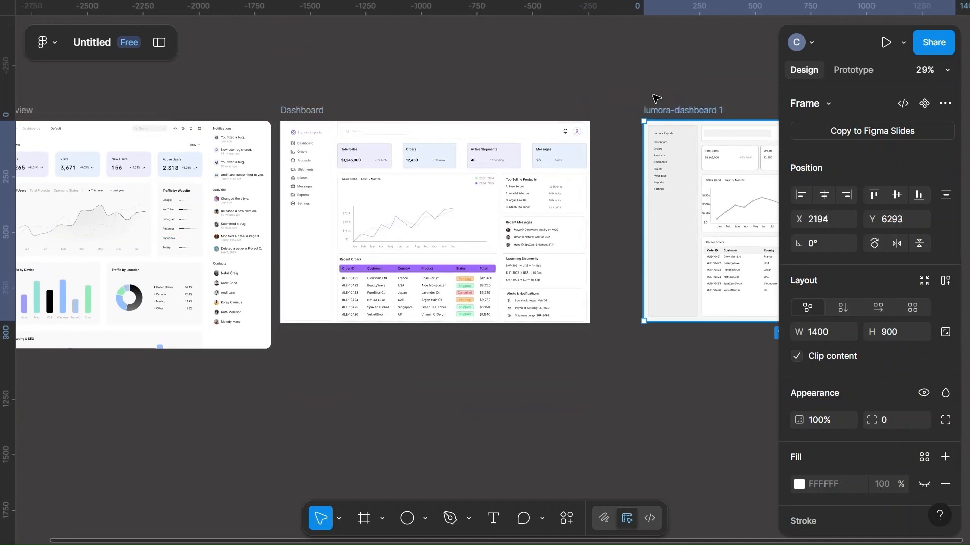
Step: Compare the Dashboard frame with the Dashboard Overview reference and the lumora-dashboard 1 wireframe
scroll(314, 350, "left", 10)
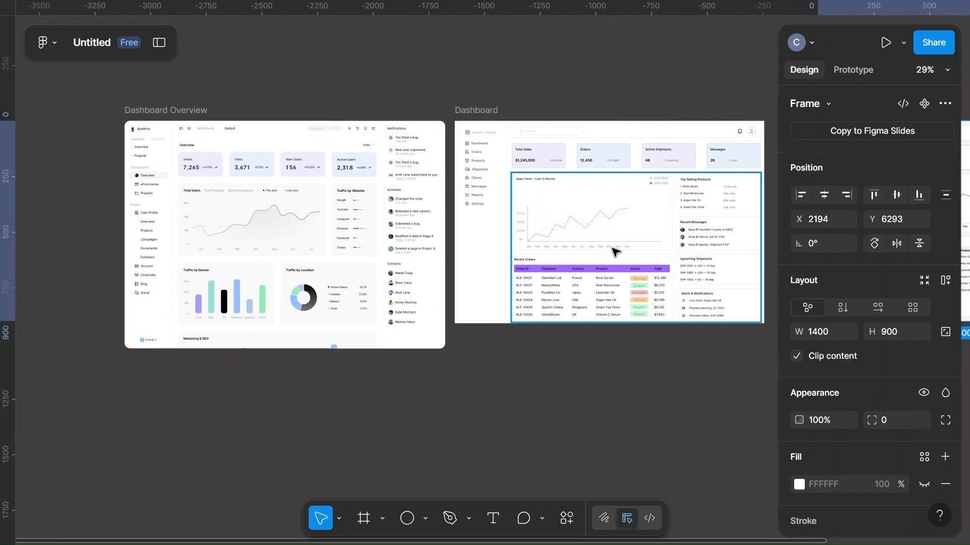
scroll(615, 251, "right", 7)
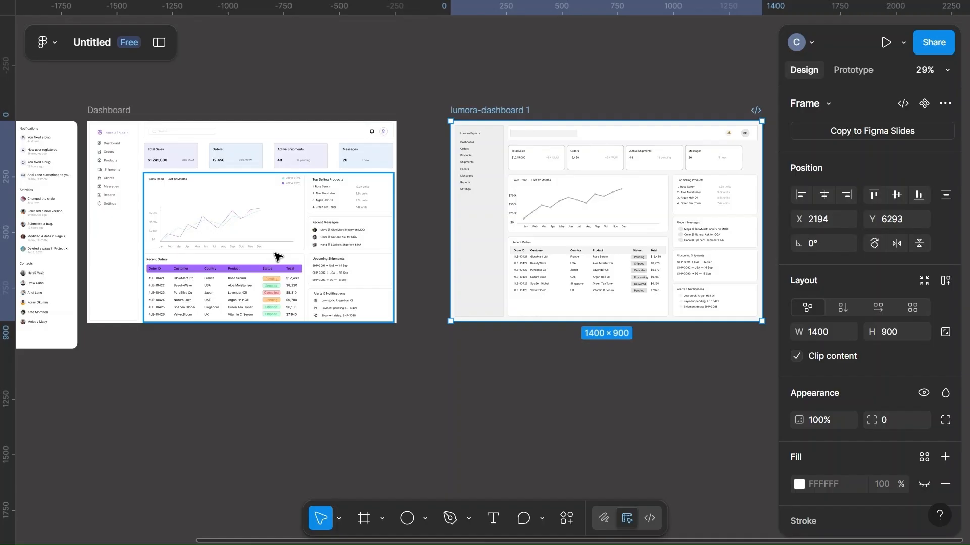
left_click(355, 76)
scroll(355, 75, "left", 5)
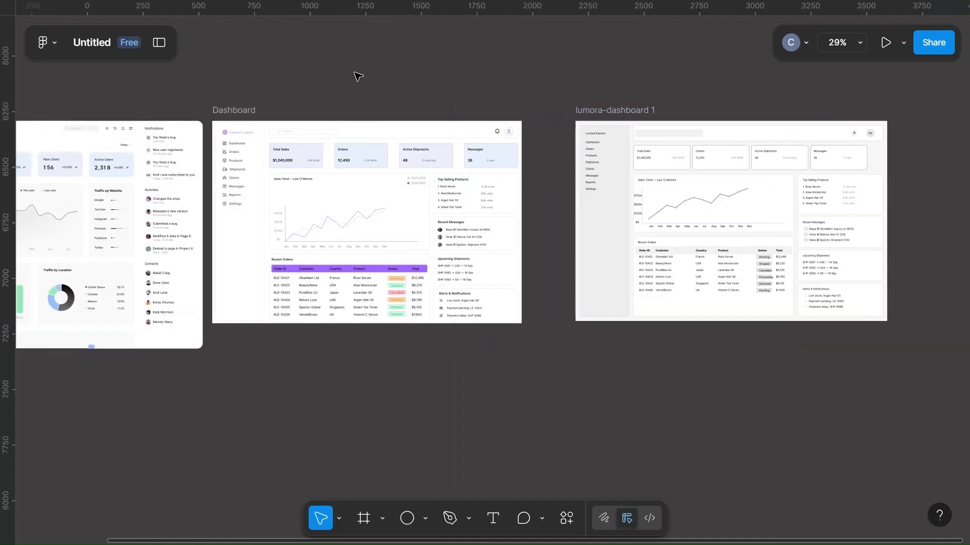